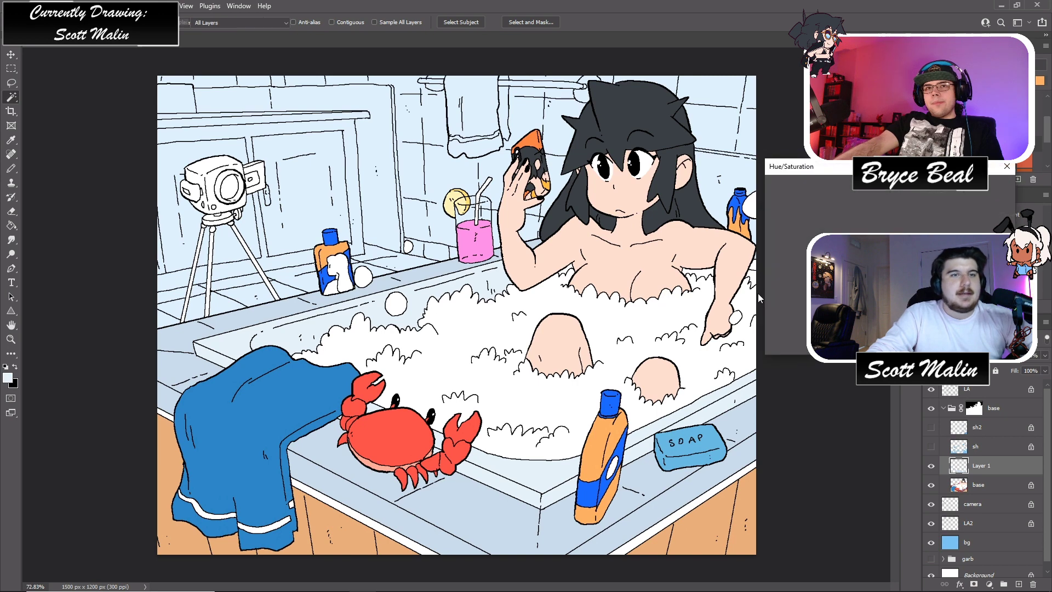
- Check Layer 1's coverage by darkening it in Hue/Saturation, cancel the adjustment, and merge Layer 1 down into base
{"action": "left_click_drag", "start_coordinate": [864, 293], "coordinate": [782, 296]}
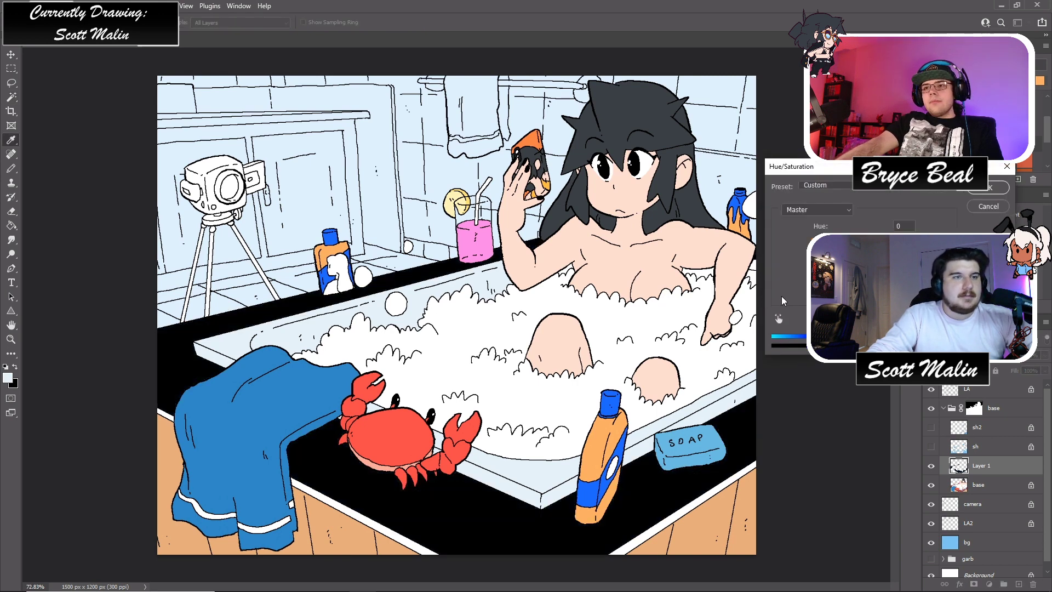
{"action": "left_click", "coordinate": [974, 208]}
{"action": "right_click", "coordinate": [992, 460]}
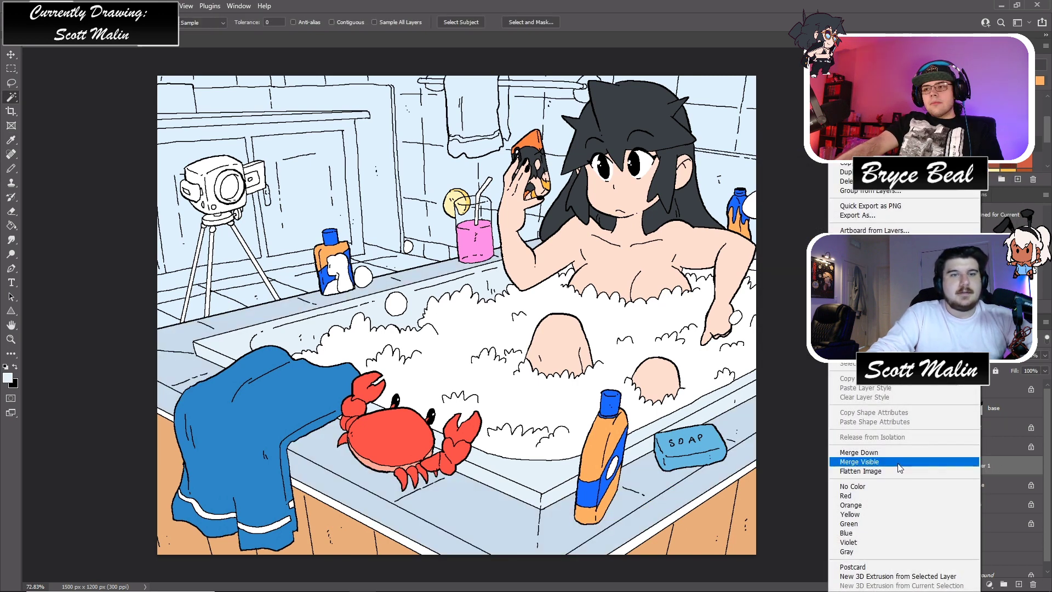
{"action": "left_click", "coordinate": [898, 453]}
- Examine the merged base layer for unfilled gaps by darkening it in Hue/Saturation, and cancel the adjustment
{"action": "key", "text": "ctrl+u"}
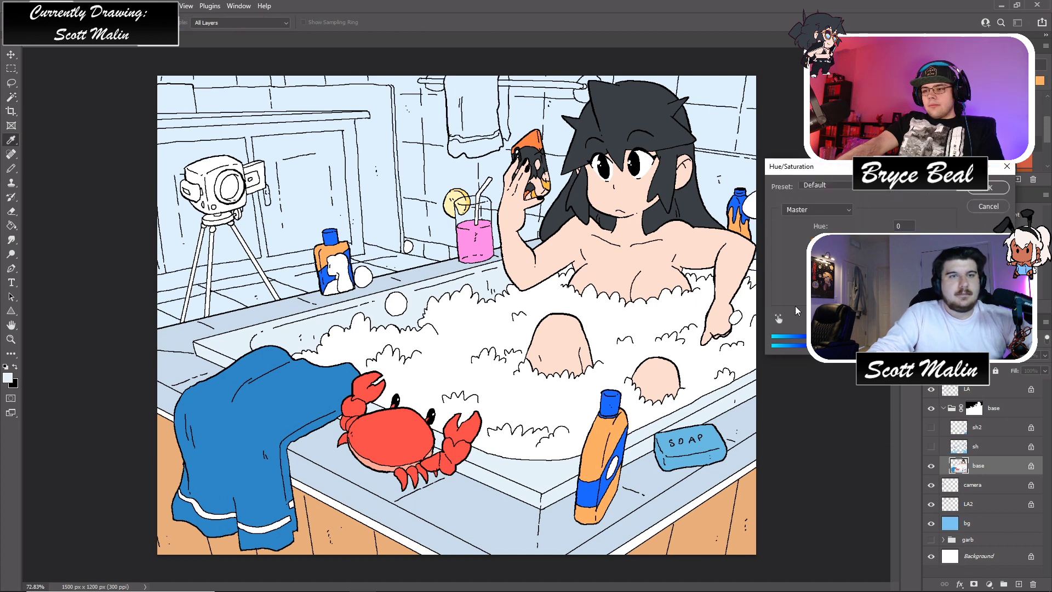
{"action": "left_click_drag", "start_coordinate": [791, 297], "coordinate": [777, 294]}
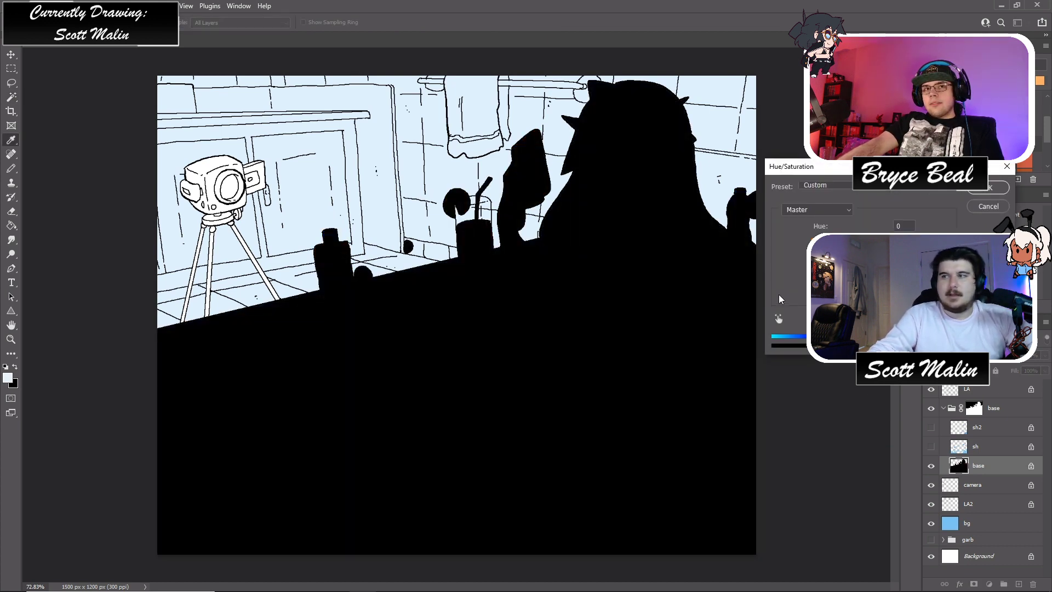
{"action": "left_click", "coordinate": [993, 209]}
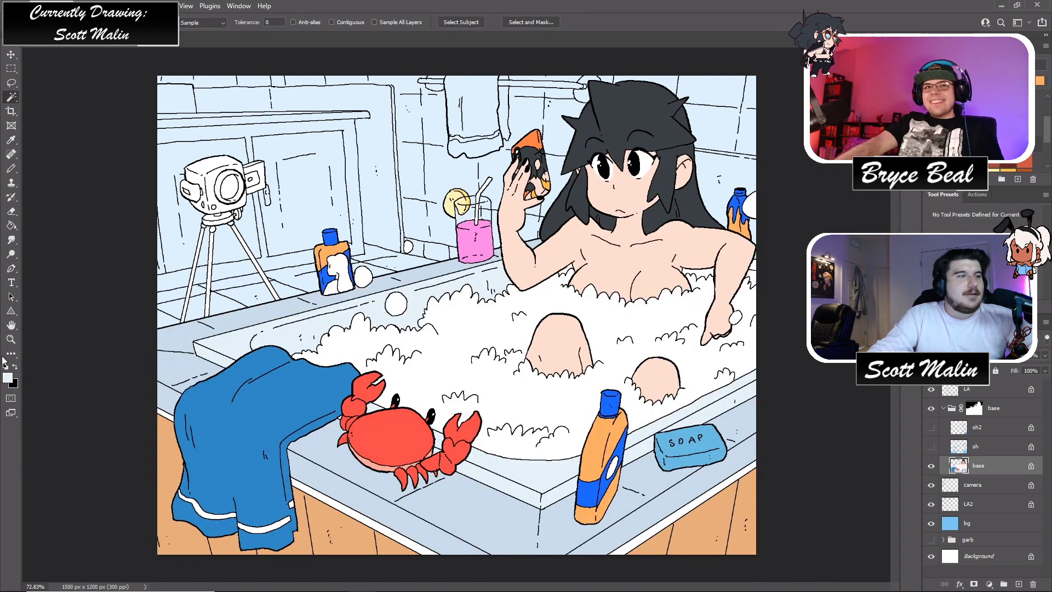
{"action": "left_click", "coordinate": [11, 339]}
{"action": "left_click_drag", "start_coordinate": [548, 246], "coordinate": [537, 290]}
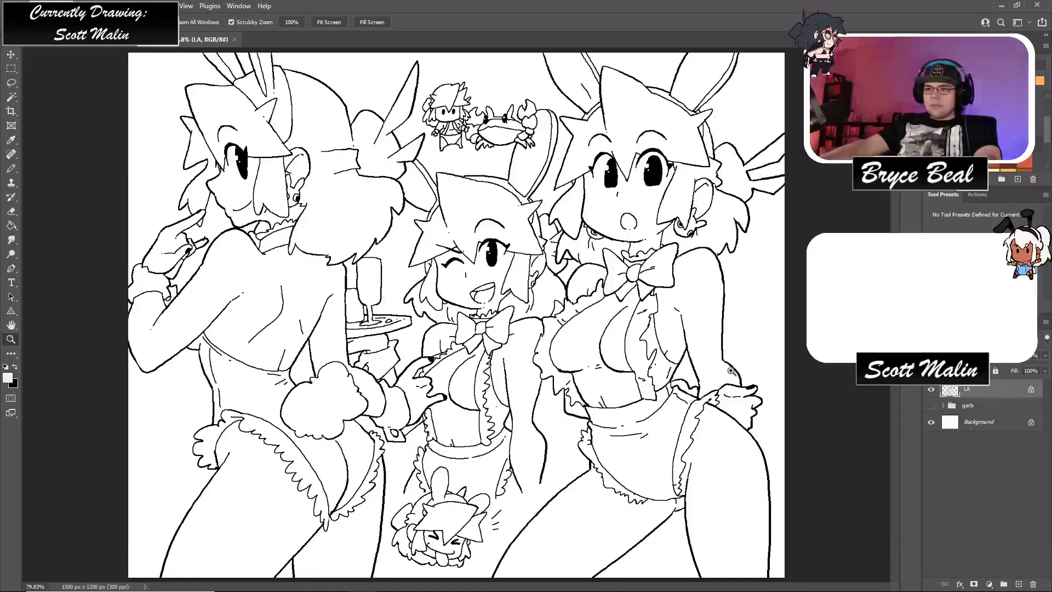
- Add a new layer named base between the LA line art layer and the garb group
{"action": "left_click", "coordinate": [979, 409]}
{"action": "left_click", "coordinate": [1018, 583]}
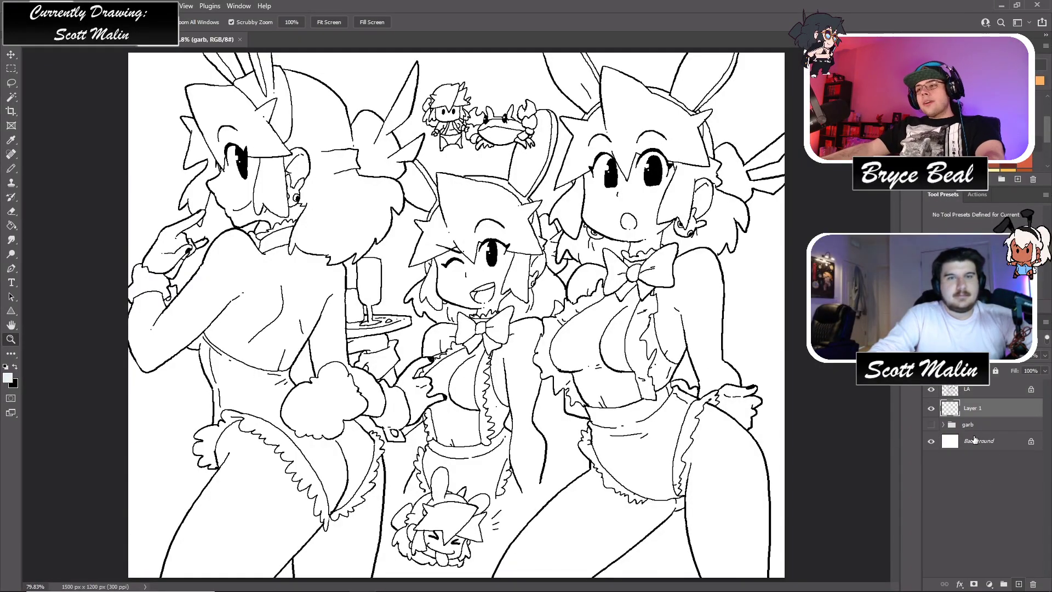
{"action": "double_click", "coordinate": [970, 408]}
{"action": "type", "text": "base"}
{"action": "key", "text": "Return"}
- Set the Paint Bucket to Contiguous and All Layers, and fill the background areas around the right-hand figure and between its legs light blue
{"action": "key", "text": "g"}
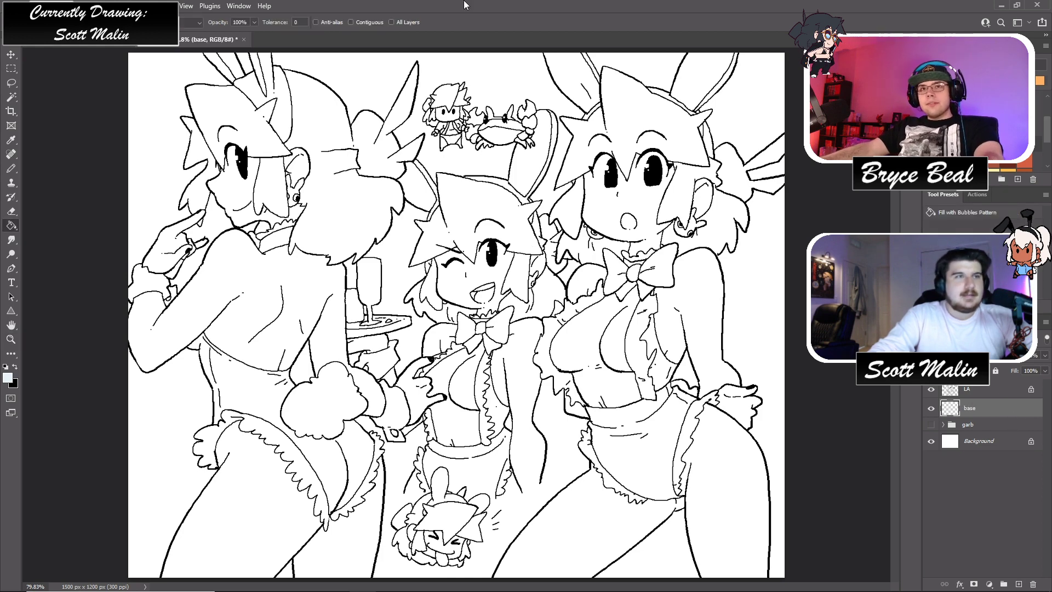
{"action": "key", "text": "x"}
{"action": "key", "text": "x"}
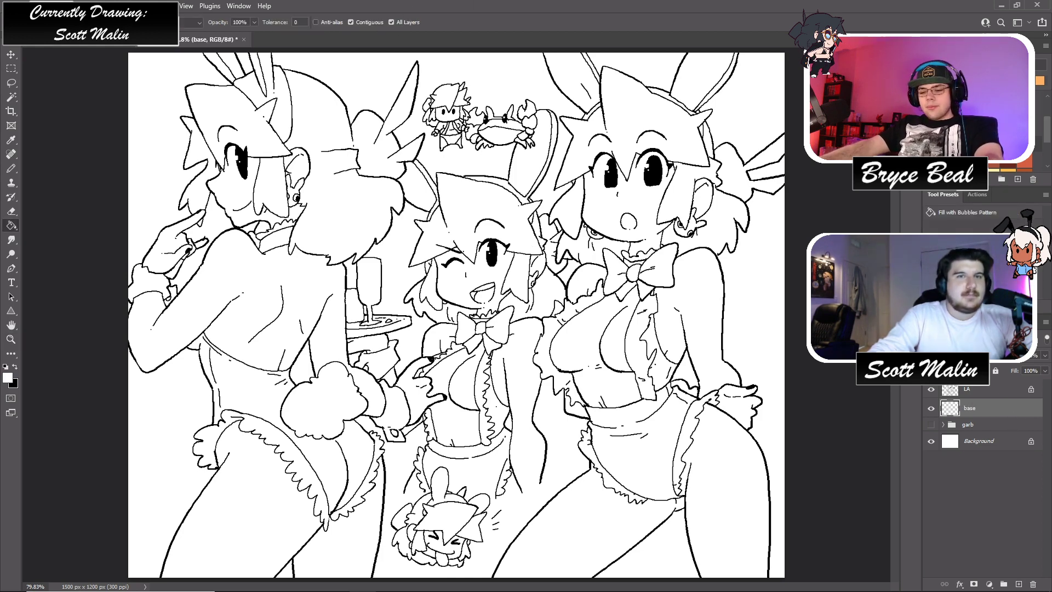
{"action": "left_click", "coordinate": [1029, 99]}
{"action": "left_click", "coordinate": [723, 112]}
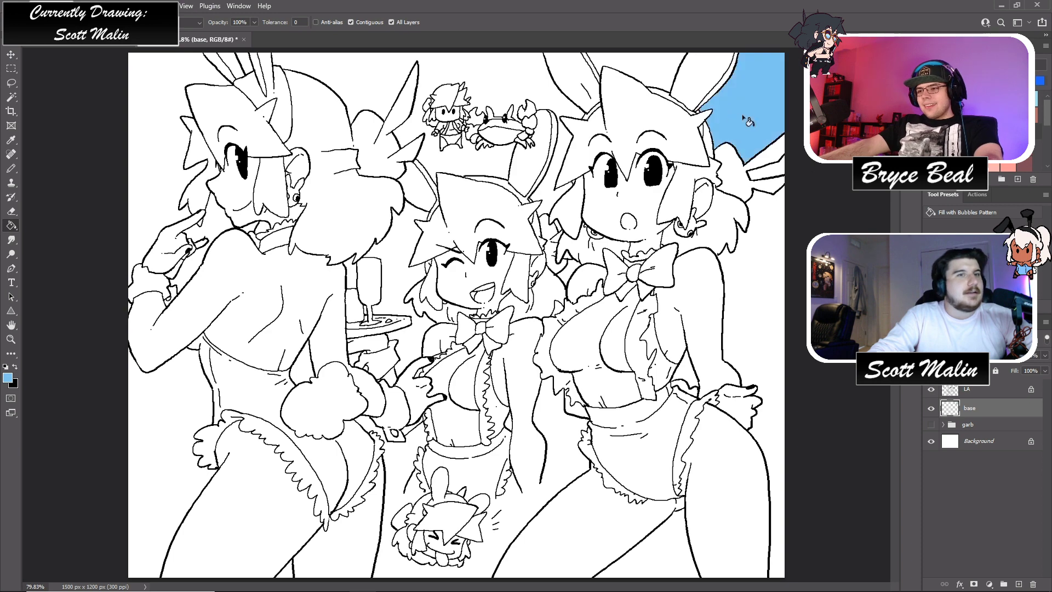
{"action": "left_click", "coordinate": [774, 169]}
{"action": "left_click", "coordinate": [752, 276]}
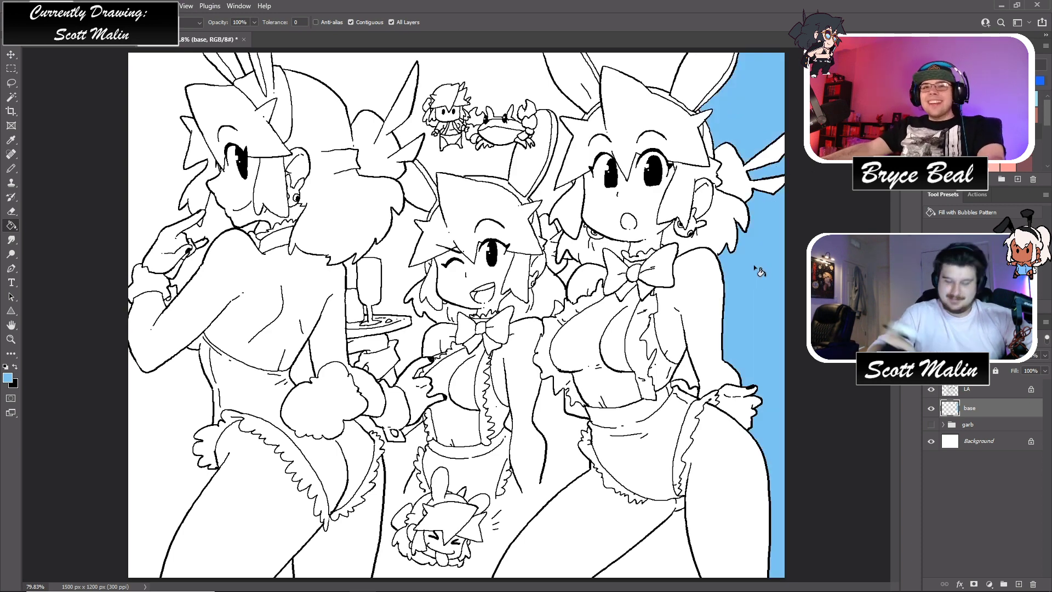
{"action": "left_click", "coordinate": [647, 559]}
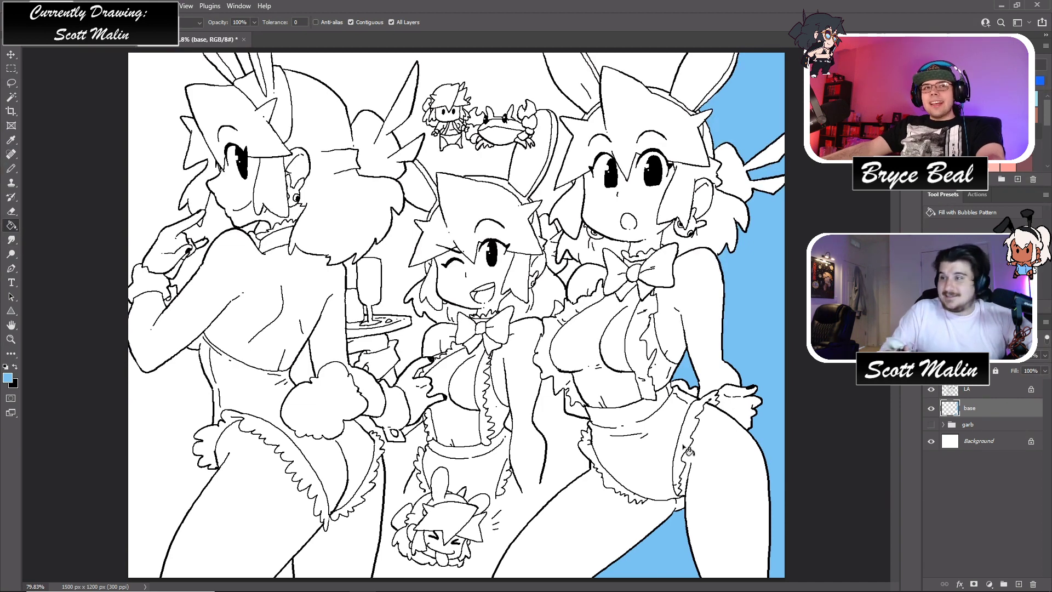
- Draw a light blue Pencil line across the middle figure's open bottom edge, try filling the surrounding background, and undo the fill
{"action": "key", "text": "b"}
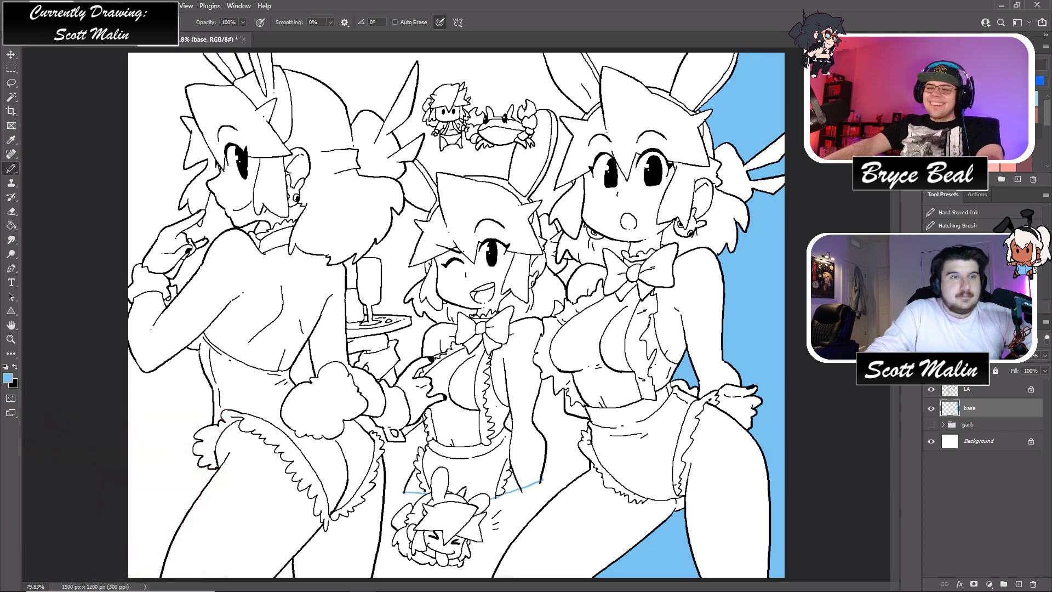
{"action": "key", "text": "g"}
{"action": "left_click", "coordinate": [559, 433]}
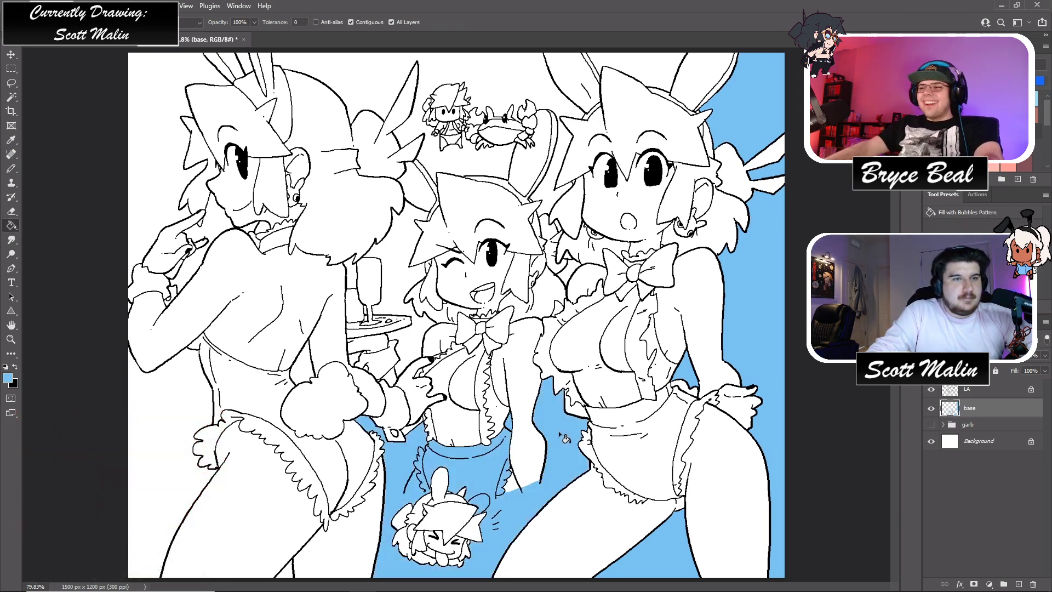
{"action": "key", "text": "ctrl+z"}
- Close the remaining gap in the light blue line below the middle figure and fill the background around it light blue
{"action": "left_click", "coordinate": [11, 338]}
{"action": "left_click_drag", "start_coordinate": [471, 475], "coordinate": [499, 474]}
{"action": "scroll", "coordinate": [500, 475], "scroll_direction": "down", "scroll_amount": 1}
{"action": "left_click_drag", "start_coordinate": [455, 553], "coordinate": [493, 548]}
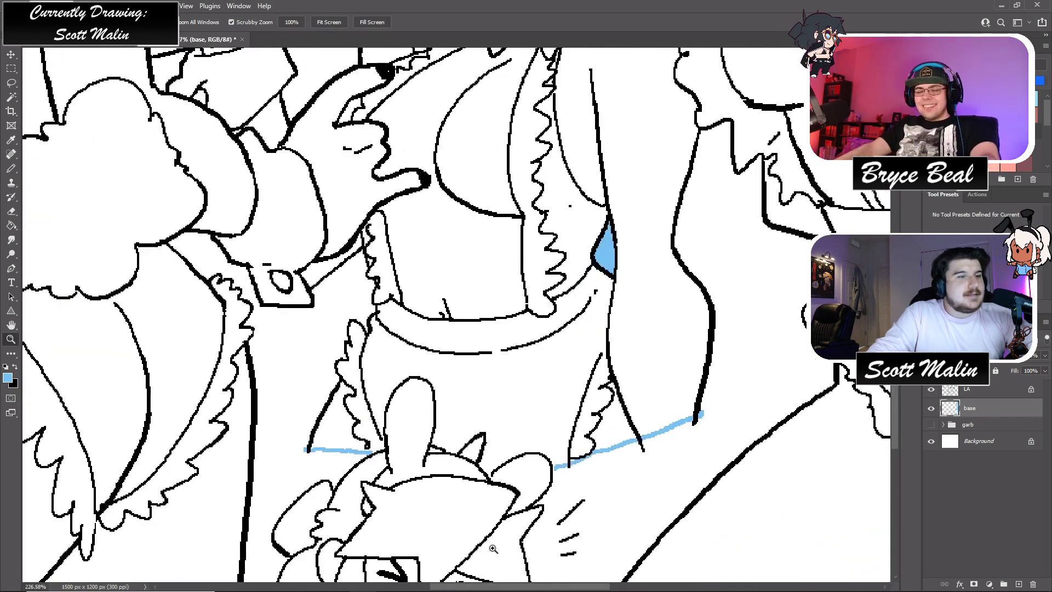
{"action": "left_click_drag", "start_coordinate": [387, 436], "coordinate": [622, 482]}
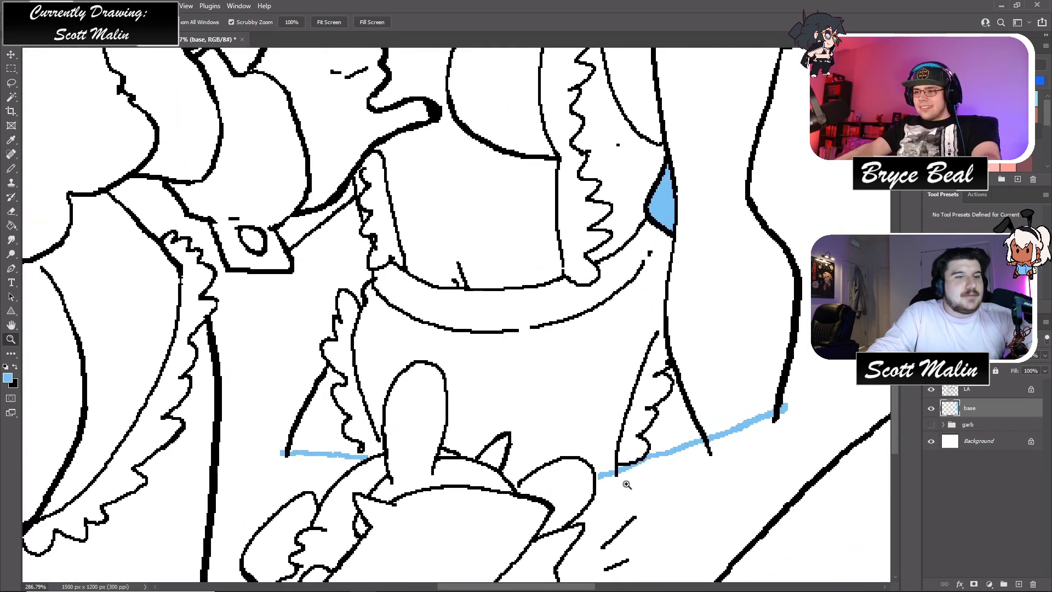
{"action": "key", "text": "b"}
{"action": "key", "text": "g"}
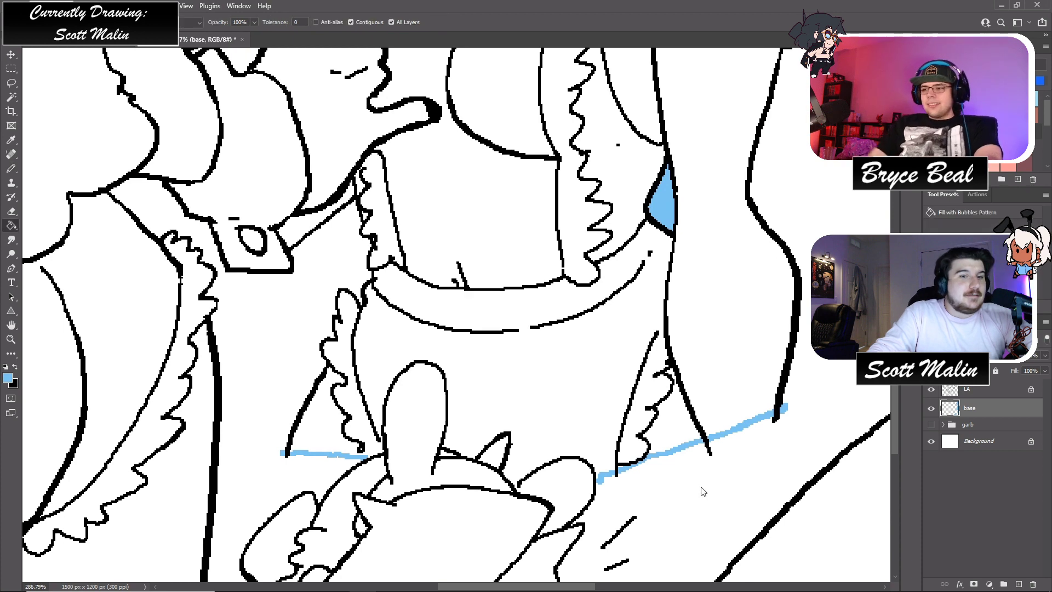
{"action": "left_click", "coordinate": [705, 487]}
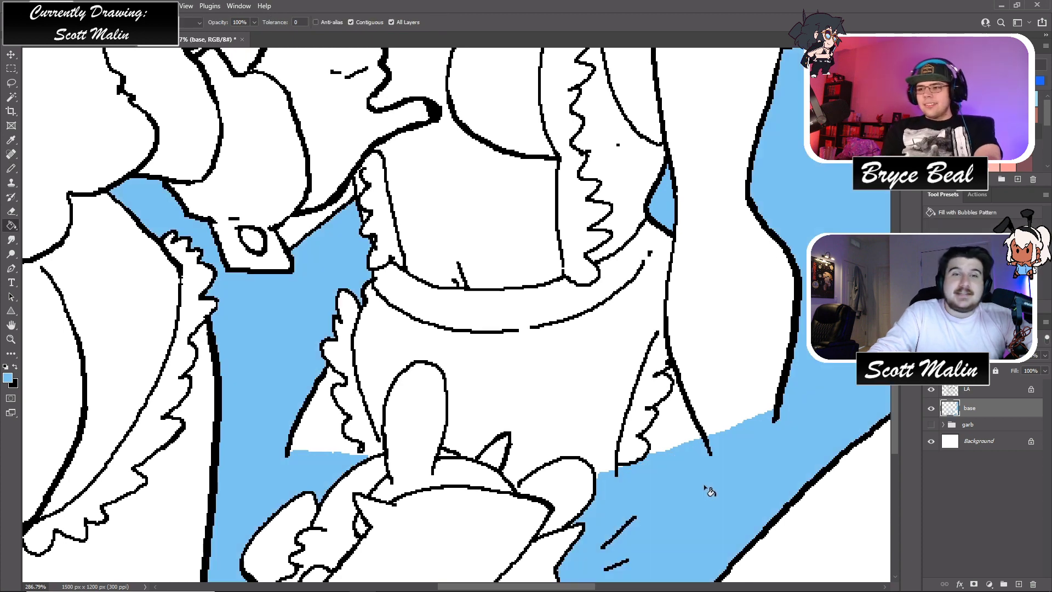
- Erase the blue along the middle figure's lower edge to give the hips and arm a rounded cutoff
{"action": "left_click", "coordinate": [11, 339]}
{"action": "left_click_drag", "start_coordinate": [493, 323], "coordinate": [481, 320]}
{"action": "key", "text": "e"}
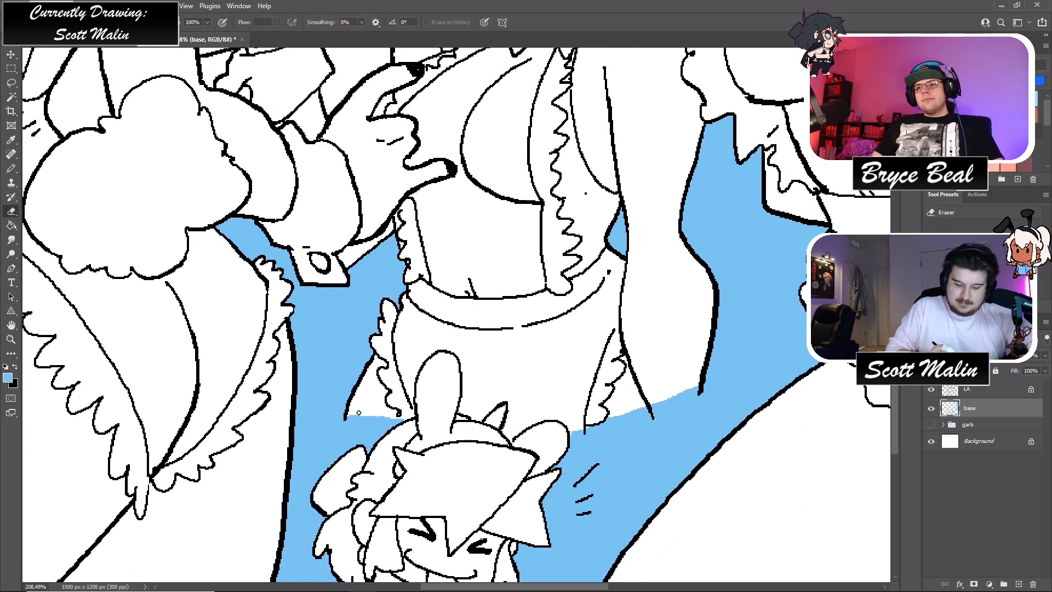
{"action": "left_click_drag", "start_coordinate": [352, 412], "coordinate": [421, 423]}
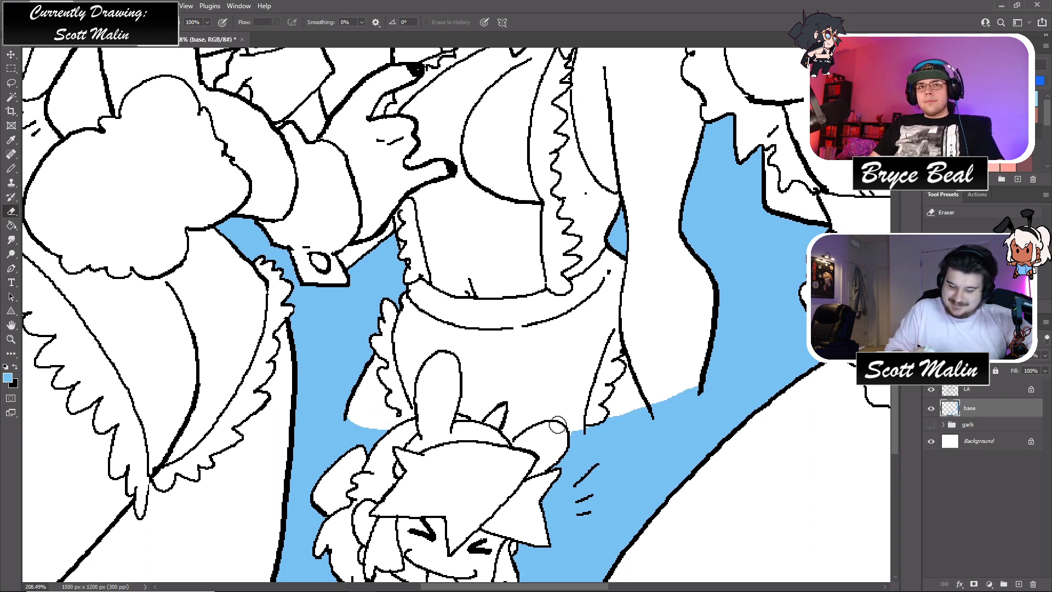
{"action": "left_click_drag", "start_coordinate": [564, 423], "coordinate": [697, 390]}
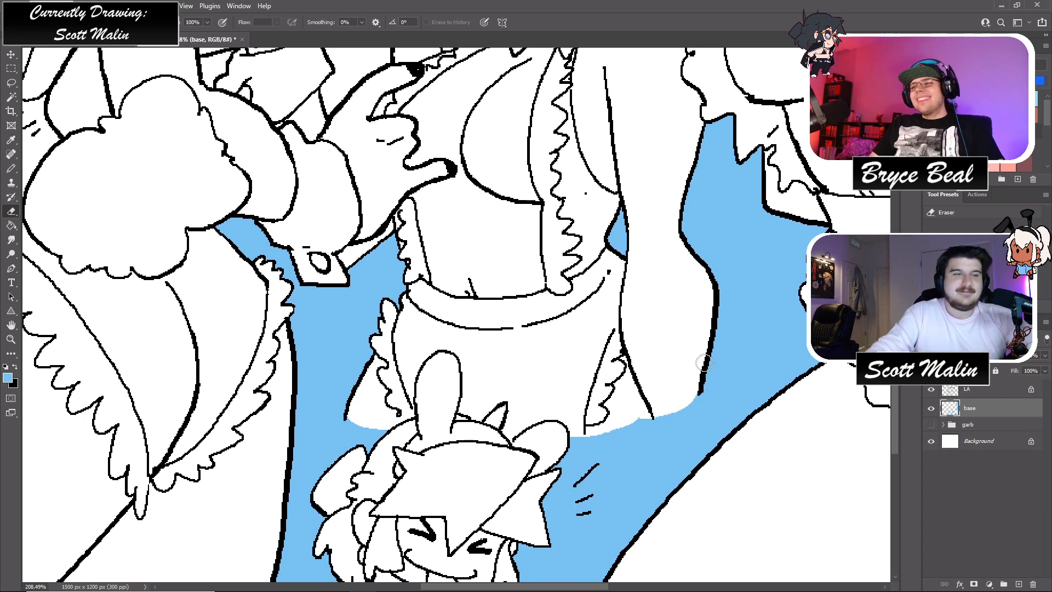
- Fill the background gaps beside the left-hand figure's arm, between its legs, and below and behind the drinks tray light blue
{"action": "left_click", "coordinate": [10, 340]}
{"action": "left_click_drag", "start_coordinate": [453, 312], "coordinate": [428, 310]}
{"action": "scroll", "coordinate": [427, 309], "scroll_direction": "up", "scroll_amount": 2}
{"action": "scroll", "coordinate": [283, 411], "scroll_direction": "down", "scroll_amount": 1}
{"action": "key", "text": "g"}
{"action": "left_click", "coordinate": [235, 210]}
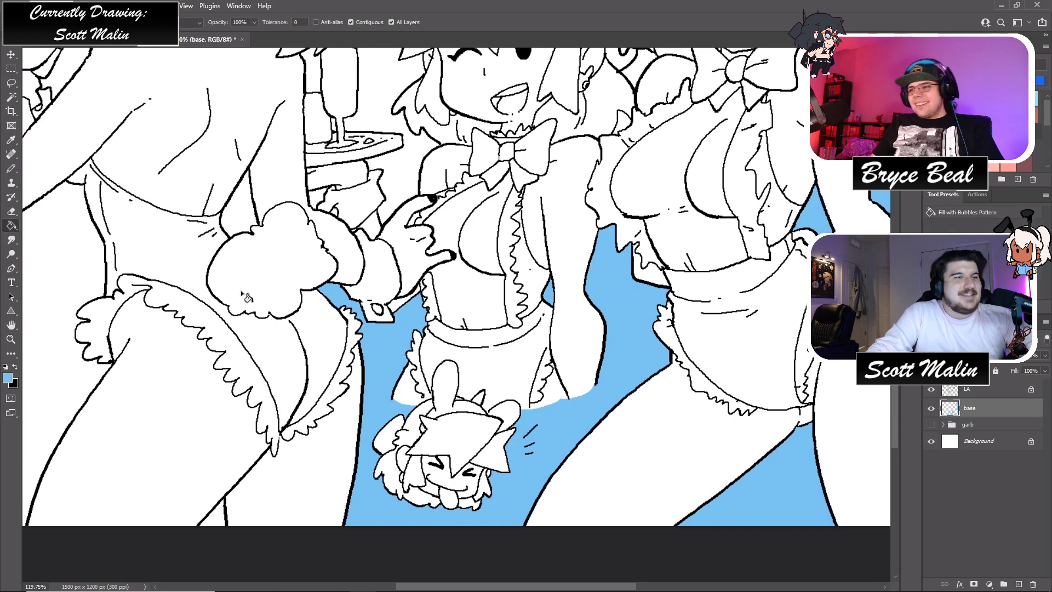
{"action": "left_click", "coordinate": [218, 518]}
{"action": "scroll", "coordinate": [375, 302], "scroll_direction": "up", "scroll_amount": 3}
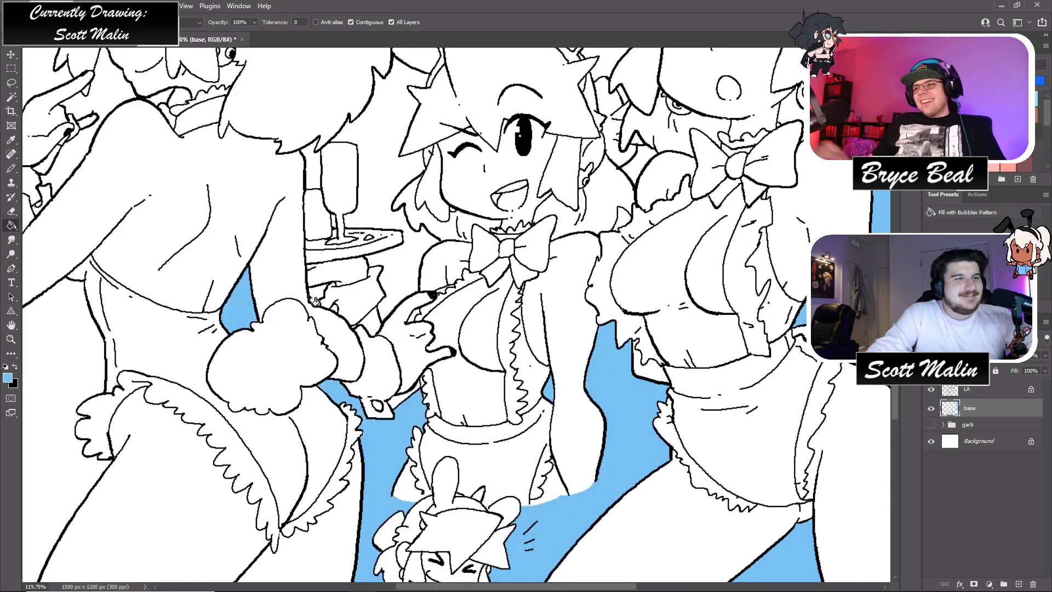
{"action": "left_click", "coordinate": [321, 302]}
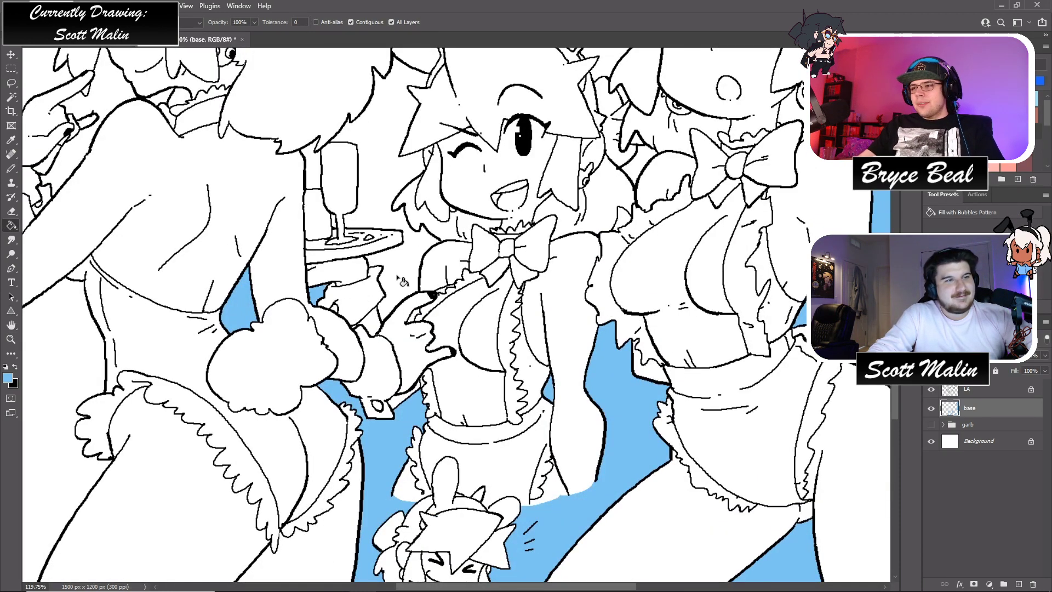
{"action": "left_click", "coordinate": [401, 281]}
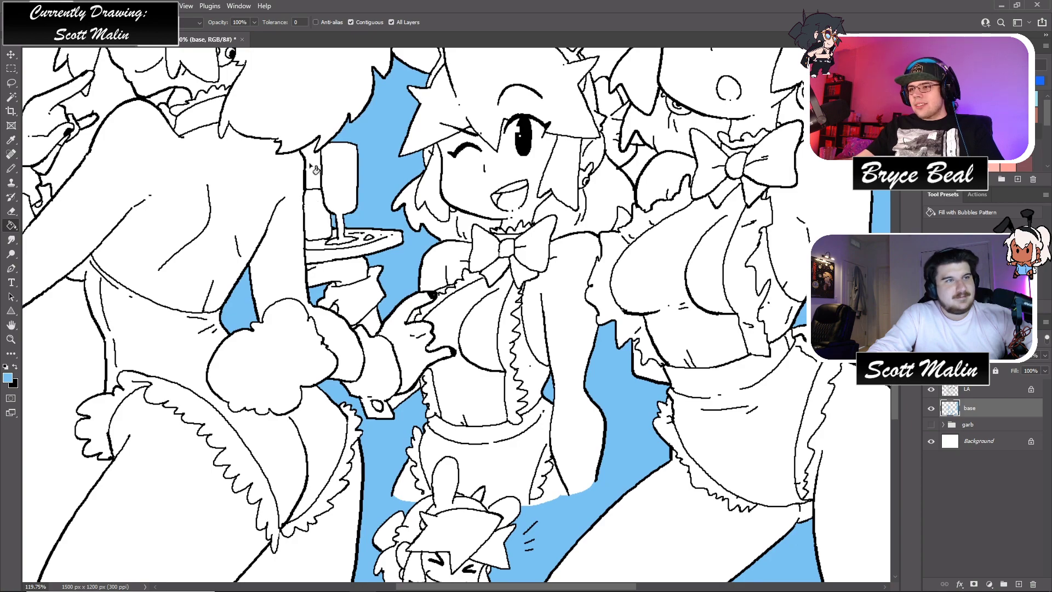
- Fill the upper background, the small gaps between the middle and right-hand figures, and the space between the right-hand figure's ears light blue
{"action": "left_click", "coordinate": [11, 339]}
{"action": "mouse_move", "coordinate": [485, 299]}
{"action": "left_mouse_down"}
{"action": "mouse_move", "coordinate": [428, 300]}
{"action": "mouse_move", "coordinate": [531, 261]}
{"action": "mouse_move", "coordinate": [541, 278]}
{"action": "left_mouse_up"}
{"action": "key", "text": "g"}
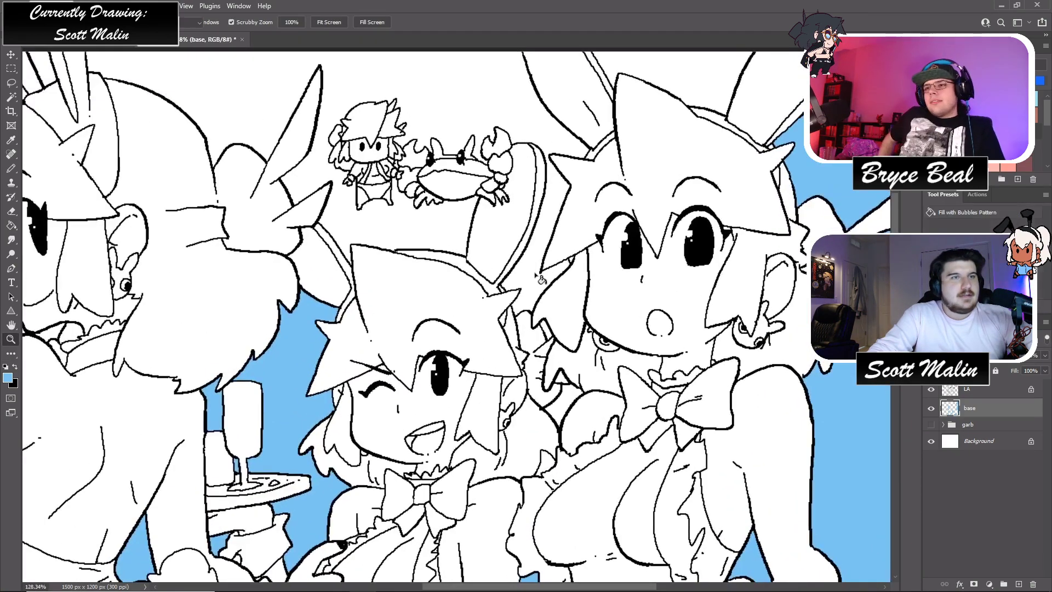
{"action": "left_click", "coordinate": [540, 278]}
{"action": "scroll", "coordinate": [556, 356], "scroll_direction": "up", "scroll_amount": 2}
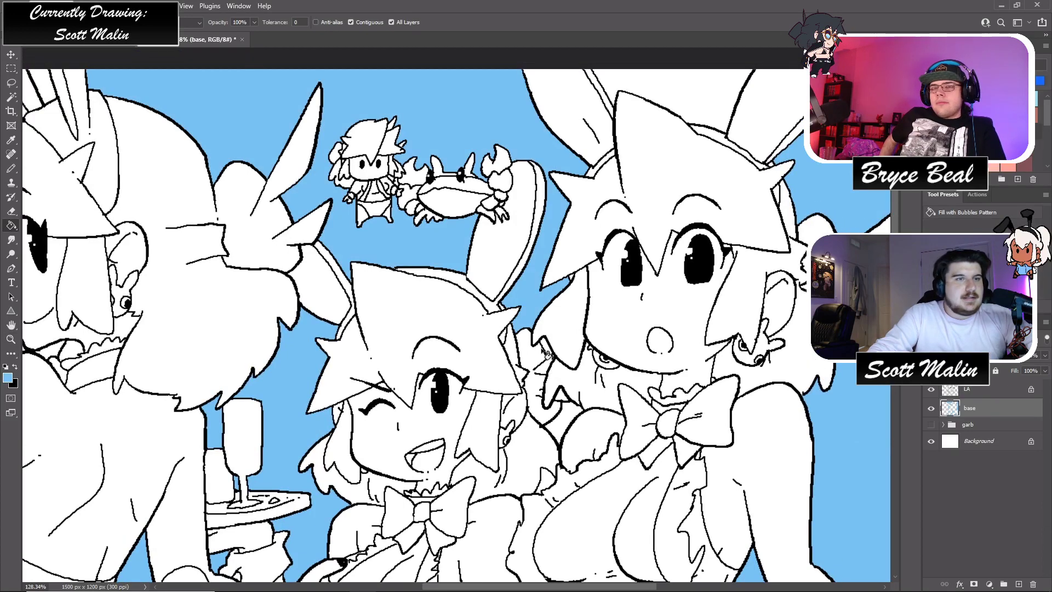
{"action": "left_click", "coordinate": [571, 422]}
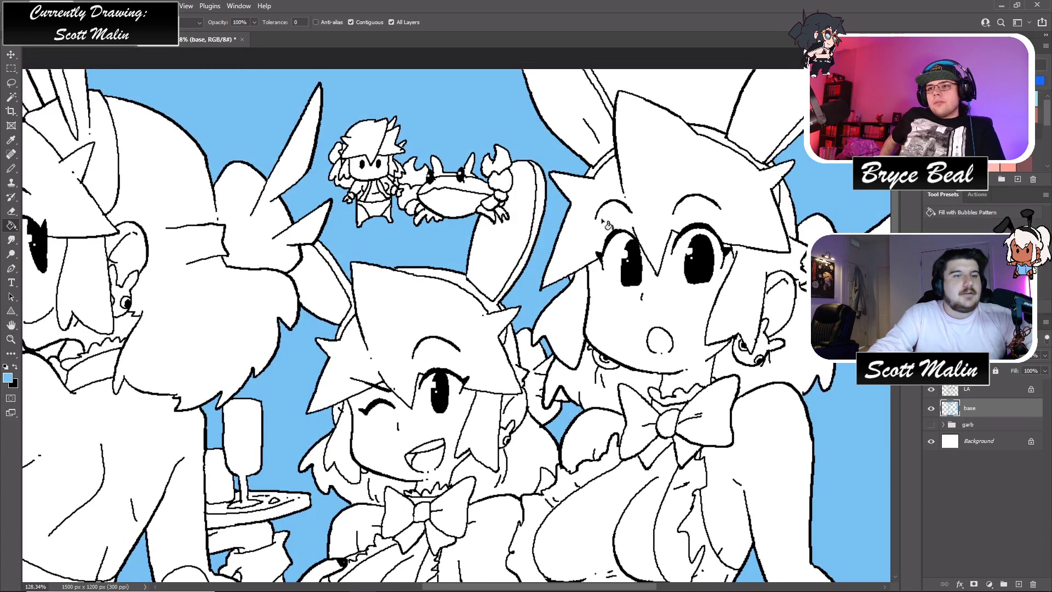
{"action": "left_click", "coordinate": [545, 484]}
{"action": "scroll", "coordinate": [625, 342], "scroll_direction": "up", "scroll_amount": 1}
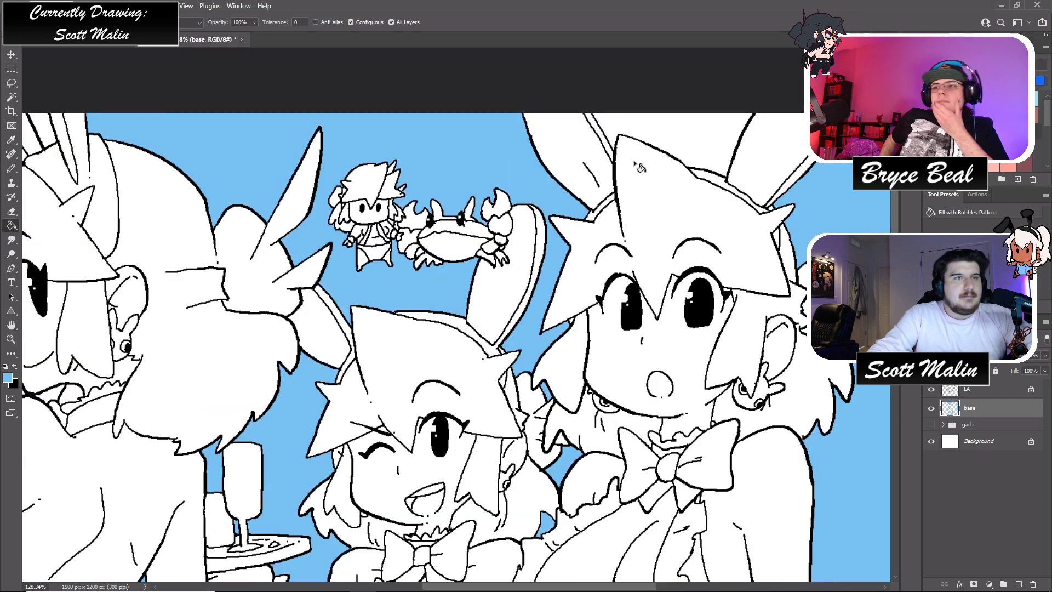
{"action": "left_click", "coordinate": [669, 142]}
- Fill the background beside the left-hand figure light blue, below the bent elbow and around the raised hand and hair
{"action": "left_click", "coordinate": [11, 339]}
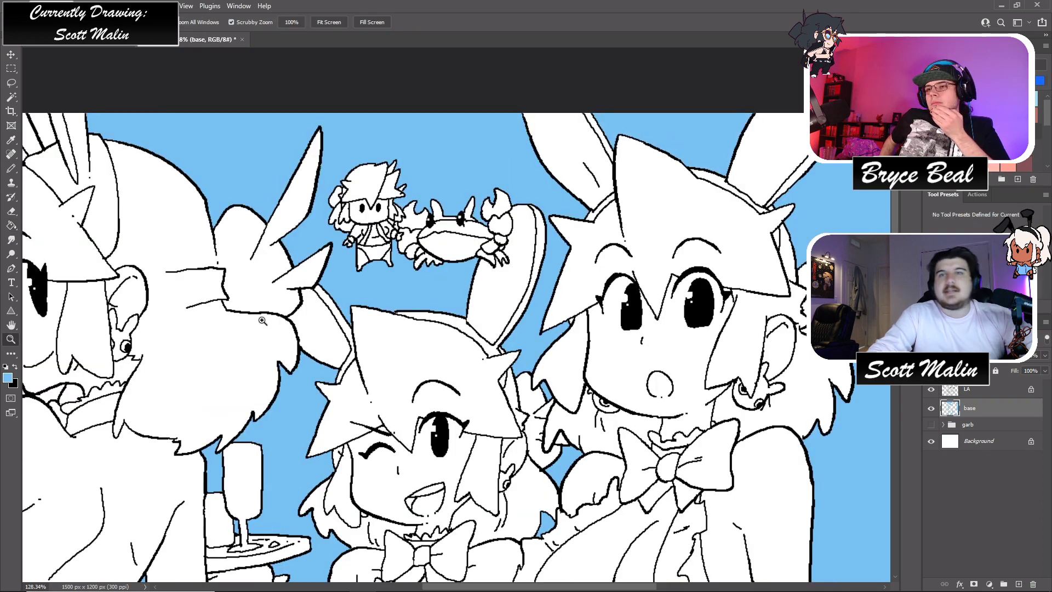
{"action": "left_click_drag", "start_coordinate": [606, 310], "coordinate": [580, 314]}
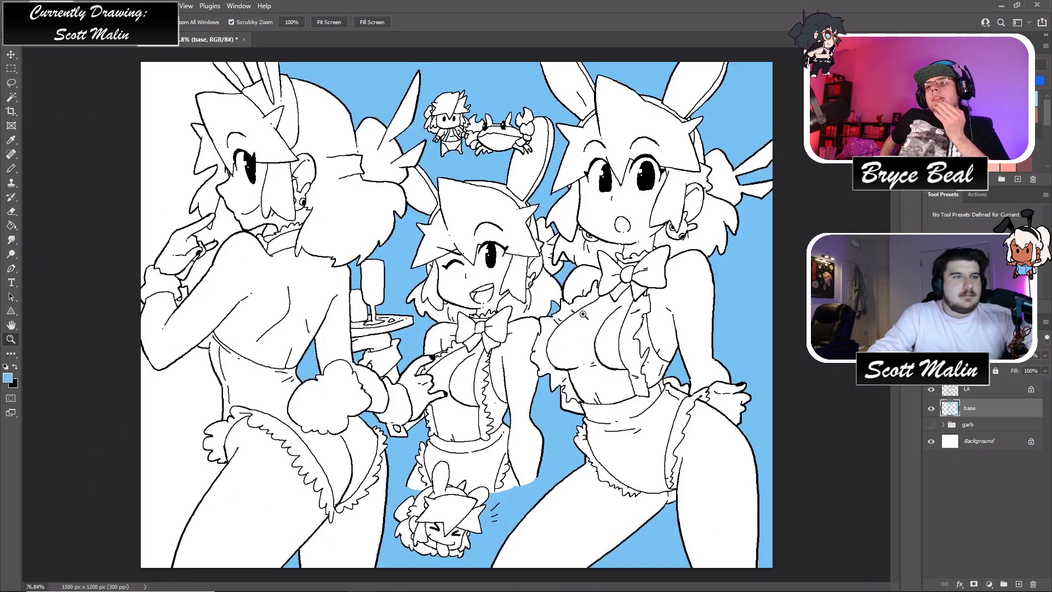
{"action": "mouse_move", "coordinate": [159, 416]}
{"action": "left_mouse_down"}
{"action": "mouse_move", "coordinate": [168, 422]}
{"action": "mouse_move", "coordinate": [181, 396]}
{"action": "left_mouse_up"}
{"action": "key", "text": "g"}
{"action": "left_click", "coordinate": [179, 395]}
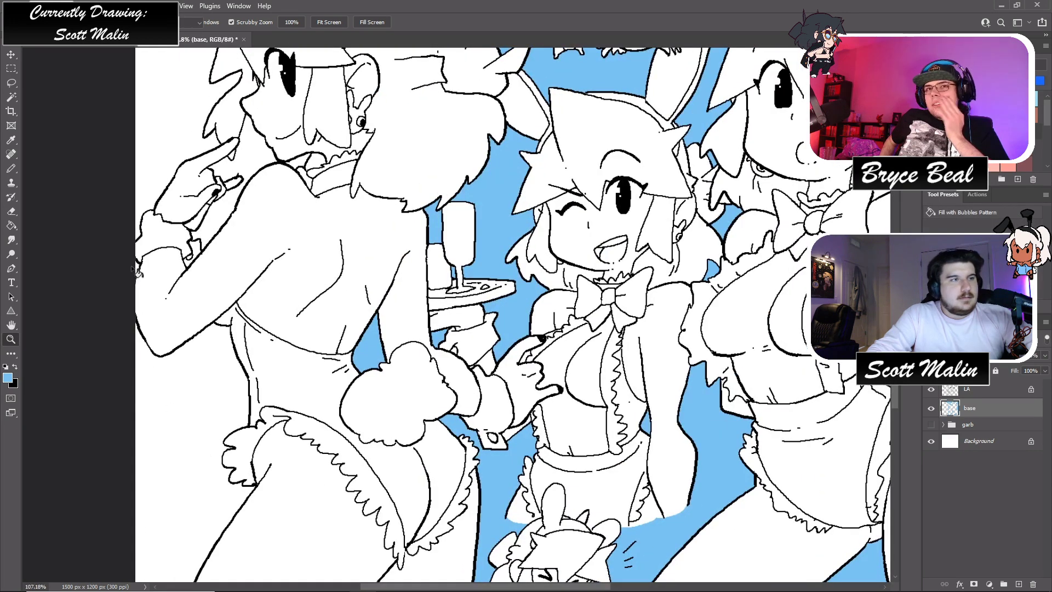
{"action": "scroll", "coordinate": [204, 277], "scroll_direction": "up", "scroll_amount": 2}
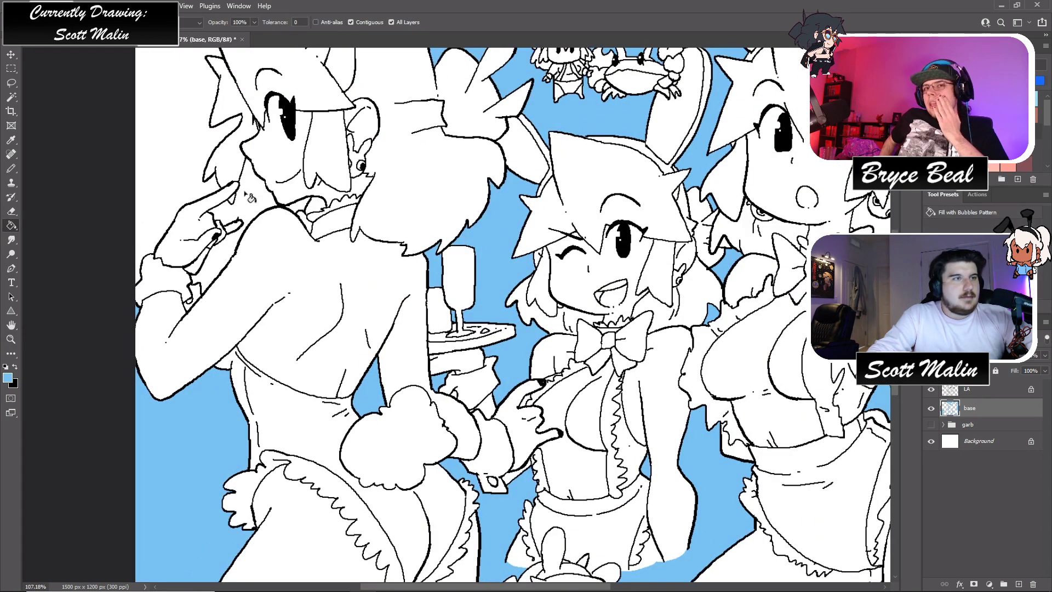
{"action": "scroll", "coordinate": [204, 258], "scroll_direction": "up", "scroll_amount": 1}
{"action": "scroll", "coordinate": [203, 255], "scroll_direction": "up", "scroll_amount": 2}
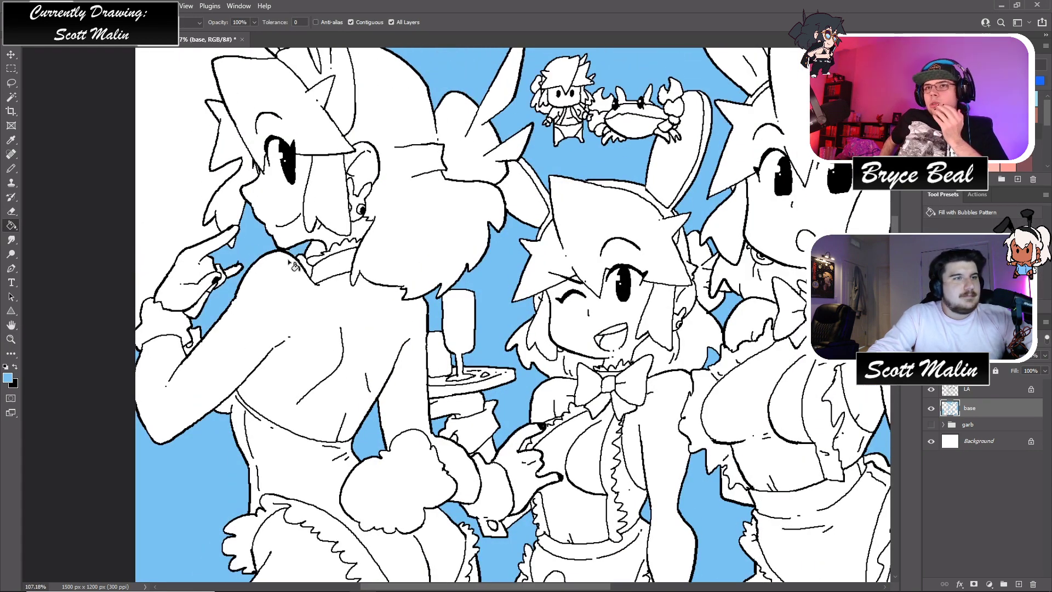
{"action": "scroll", "coordinate": [216, 291], "scroll_direction": "up", "scroll_amount": 1}
{"action": "scroll", "coordinate": [269, 246], "scroll_direction": "up", "scroll_amount": 2}
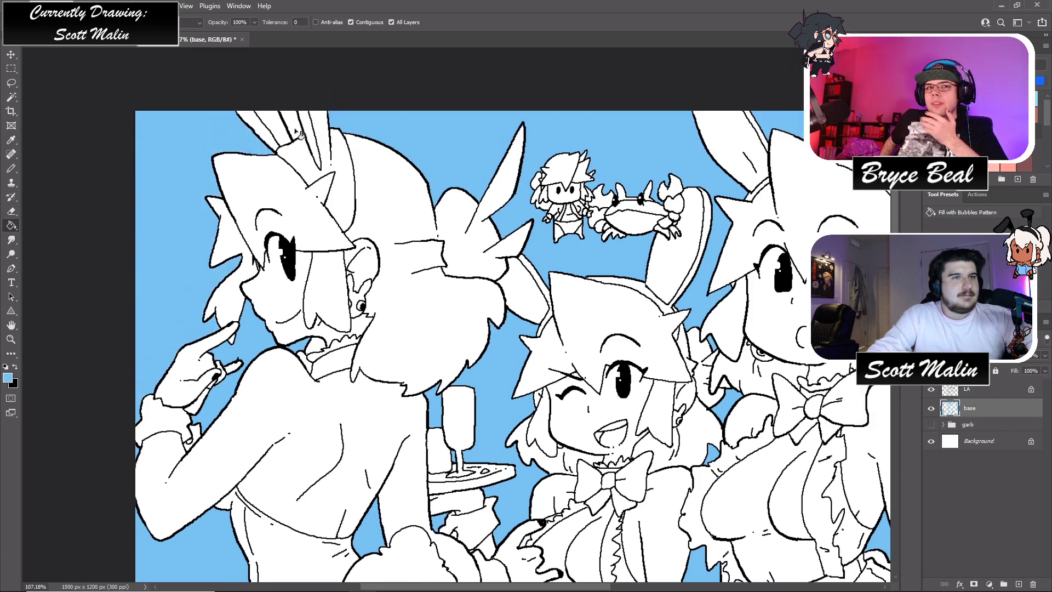
- Load the outline of the base layer's light blue background fill as a selection and delete the blue inside it
{"action": "left_click", "coordinate": [10, 339]}
{"action": "left_click_drag", "start_coordinate": [388, 317], "coordinate": [389, 344]}
{"action": "left_click_drag", "start_coordinate": [536, 386], "coordinate": [734, 423]}
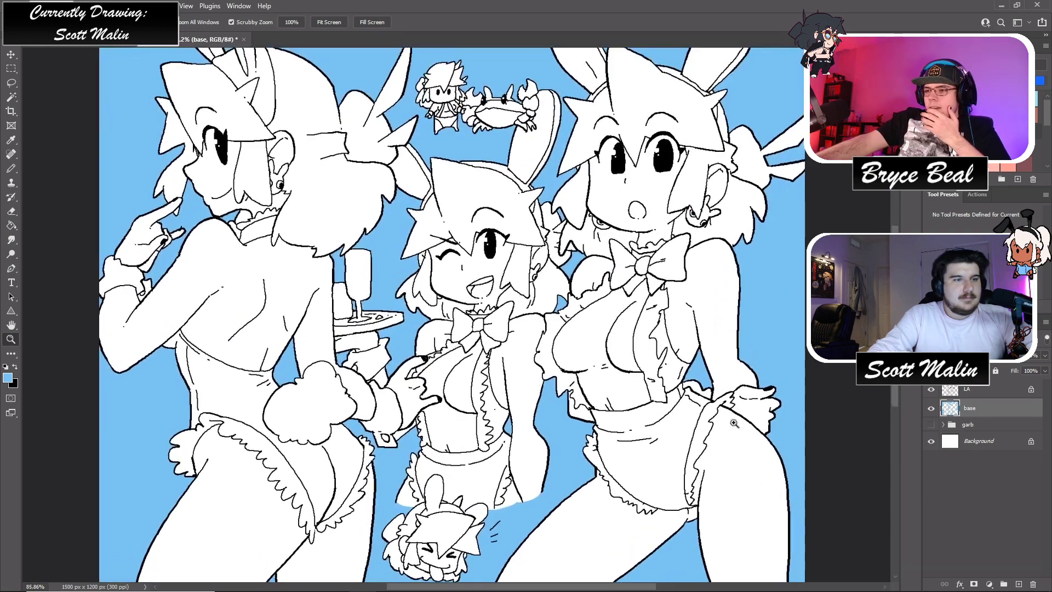
{"action": "scroll", "coordinate": [725, 423], "scroll_direction": "down", "scroll_amount": 1}
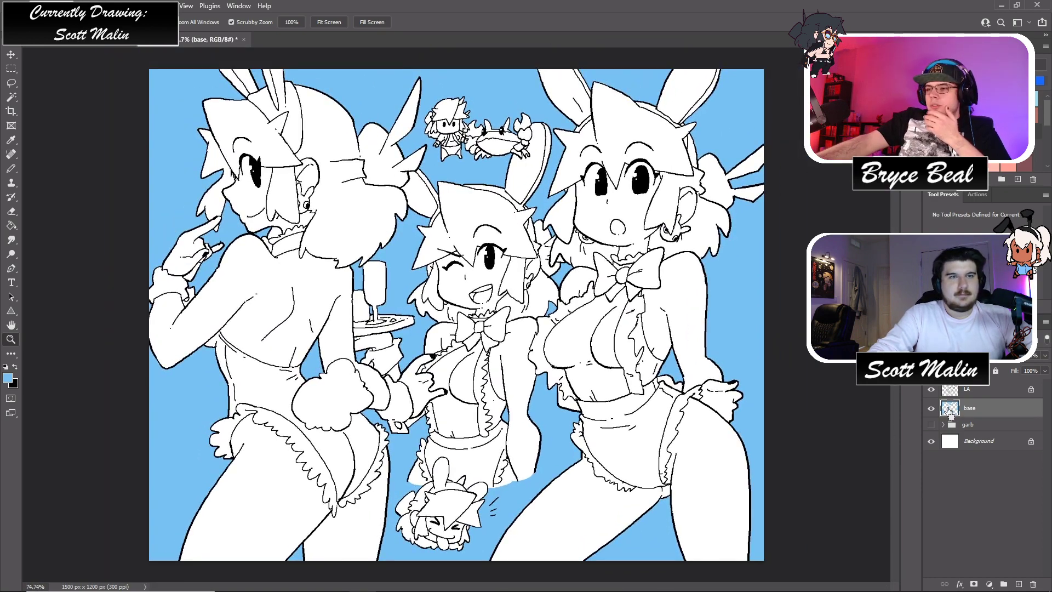
{"action": "left_click", "coordinate": [949, 410], "text": "ctrl"}
{"action": "key", "text": "Delete"}
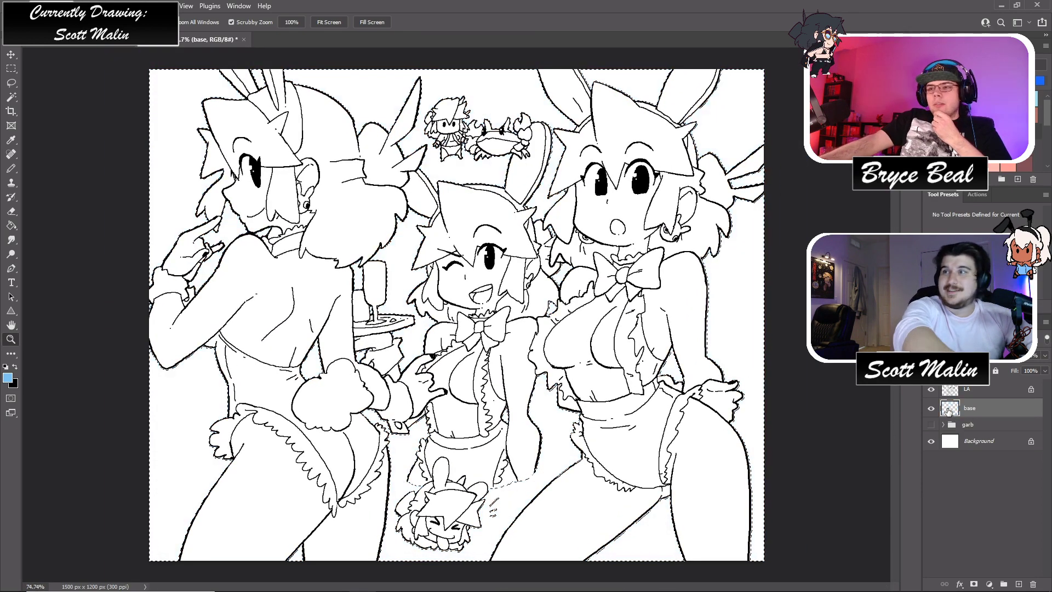
- Invert the selection and fill the figure silhouettes light blue on the base layer
{"action": "left_click", "coordinate": [10, 81]}
{"action": "right_click", "coordinate": [369, 195]}
{"action": "left_click", "coordinate": [390, 213]}
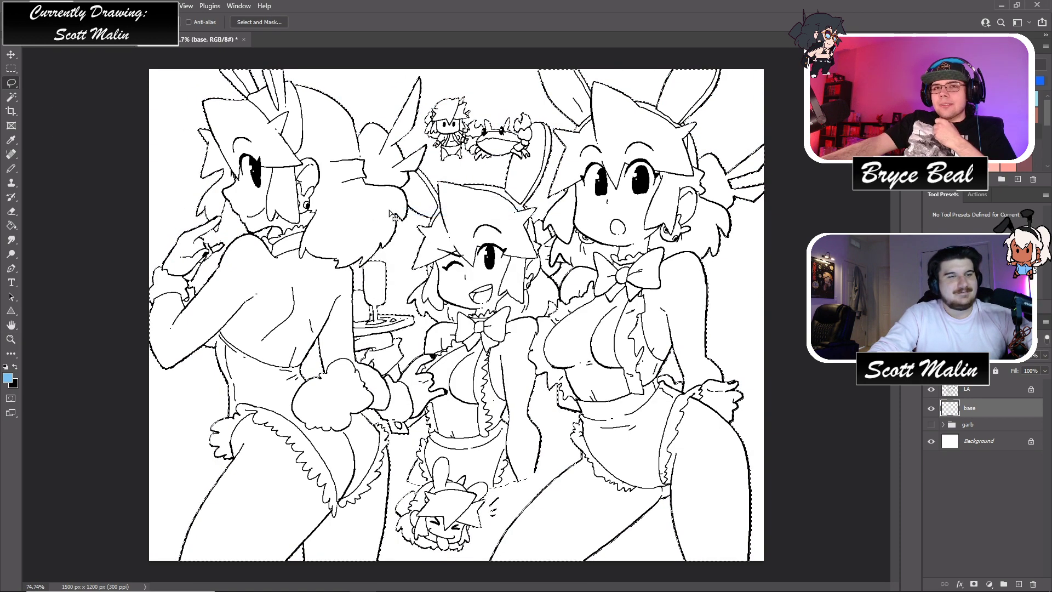
{"action": "key", "text": "alt+BackSpace"}
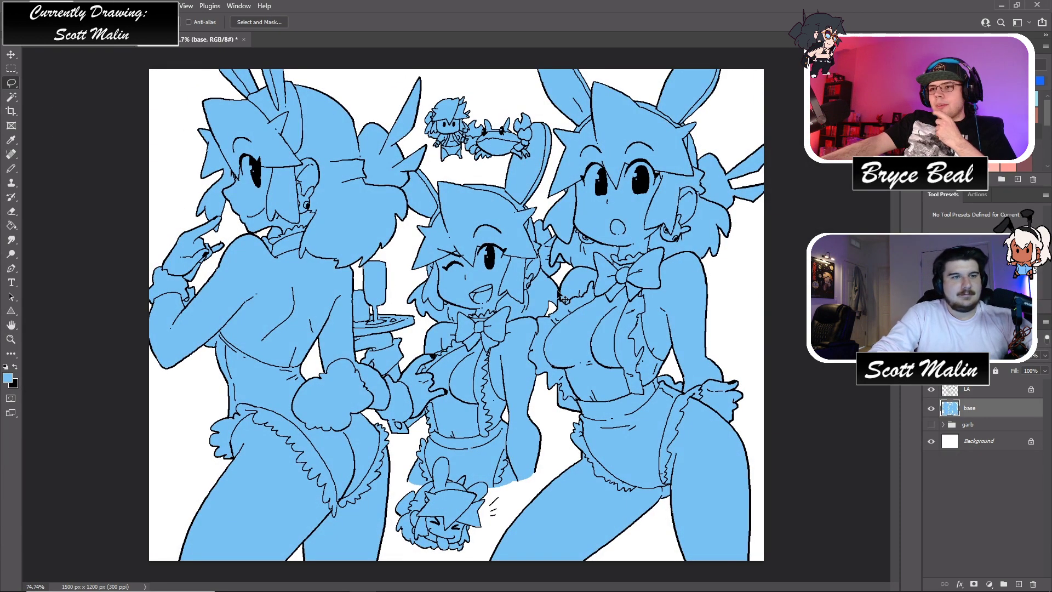
- Lock the base layer's transparent pixels and refill all the figure silhouettes with a light peach skin colour
{"action": "left_click", "coordinate": [947, 371]}
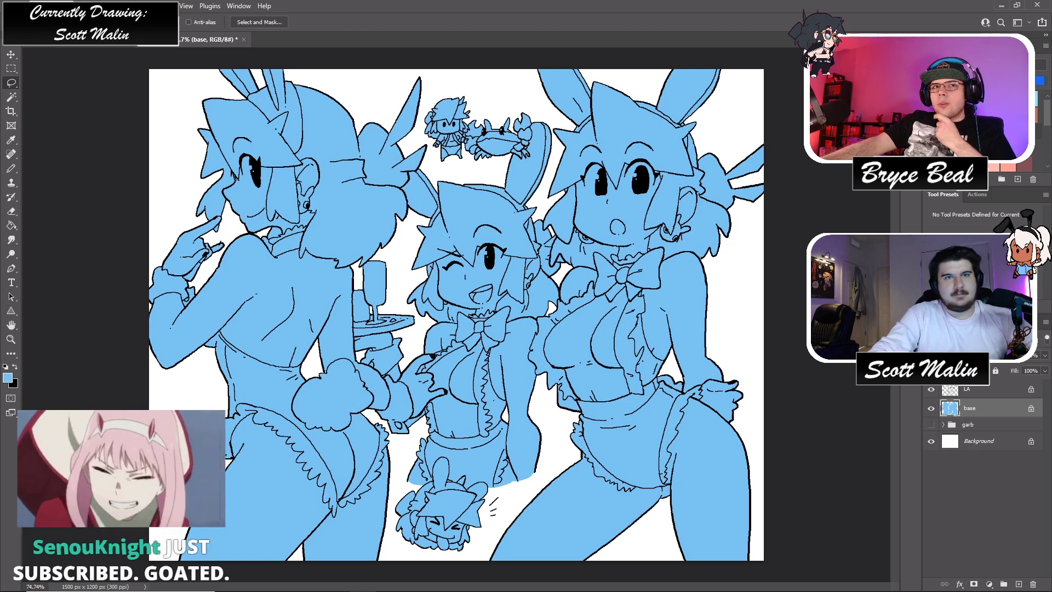
{"action": "left_click", "coordinate": [937, 164]}
{"action": "key", "text": "shift+BackSpace"}
{"action": "key", "text": "Return"}
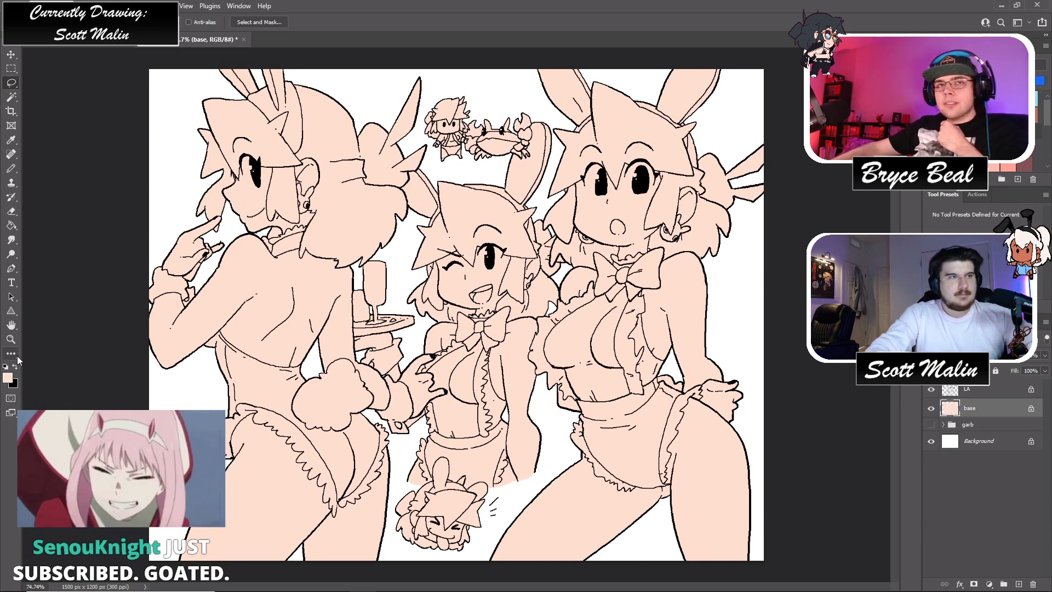
- Fill the left-hand figure's hair dark slate grey, covering the fringe, face-side locks, back hair with ponytail, and the patch under the chin
{"action": "left_click", "coordinate": [11, 340]}
{"action": "left_click_drag", "start_coordinate": [198, 139], "coordinate": [241, 138]}
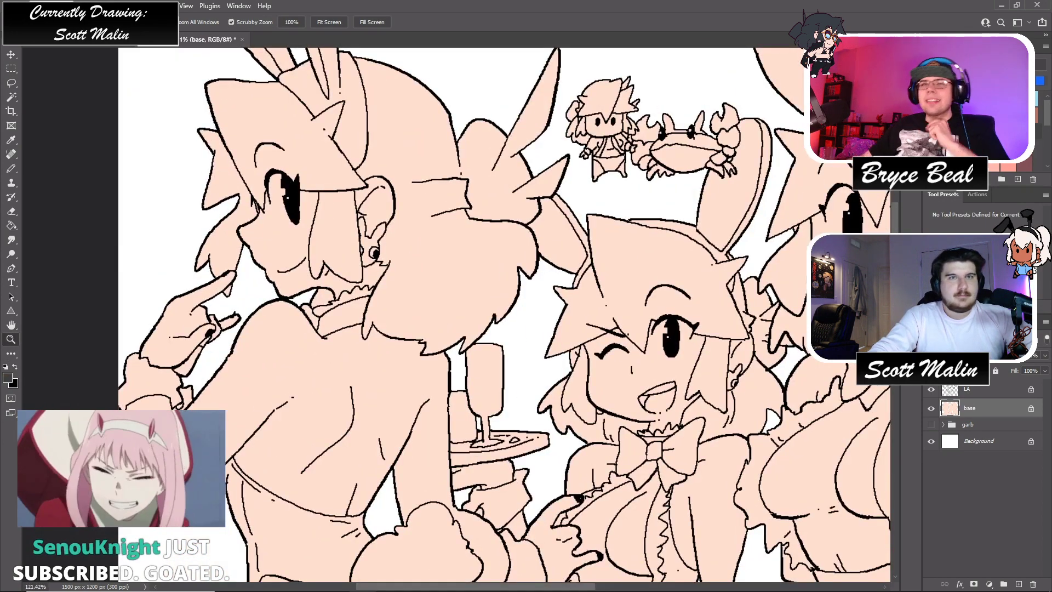
{"action": "scroll", "coordinate": [503, 321], "scroll_direction": "up", "scroll_amount": 2}
{"action": "key", "text": "g"}
{"action": "left_click", "coordinate": [278, 205]}
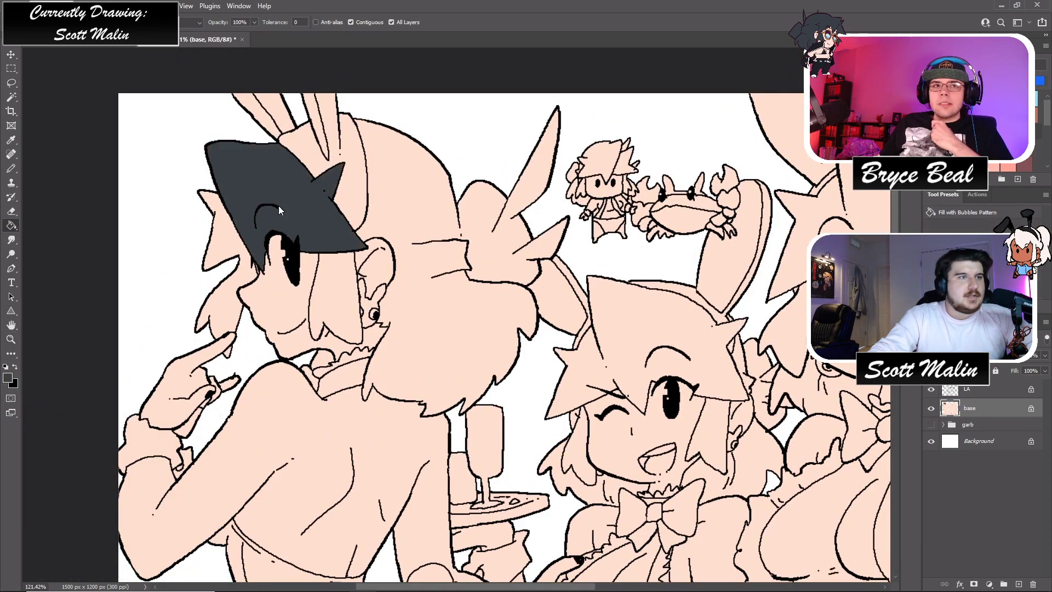
{"action": "left_click", "coordinate": [229, 330]}
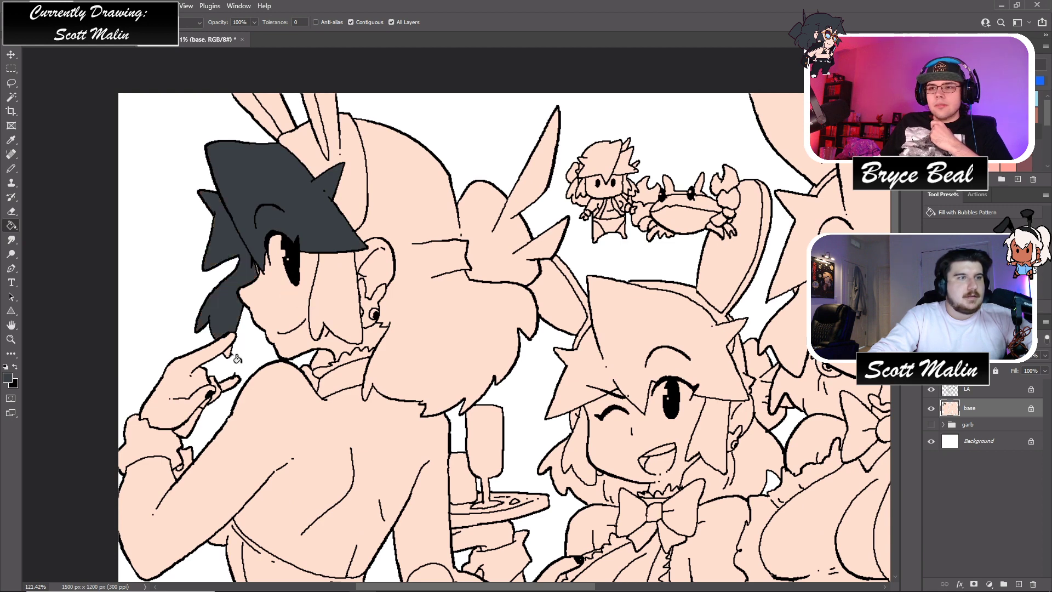
{"action": "left_click", "coordinate": [325, 308]}
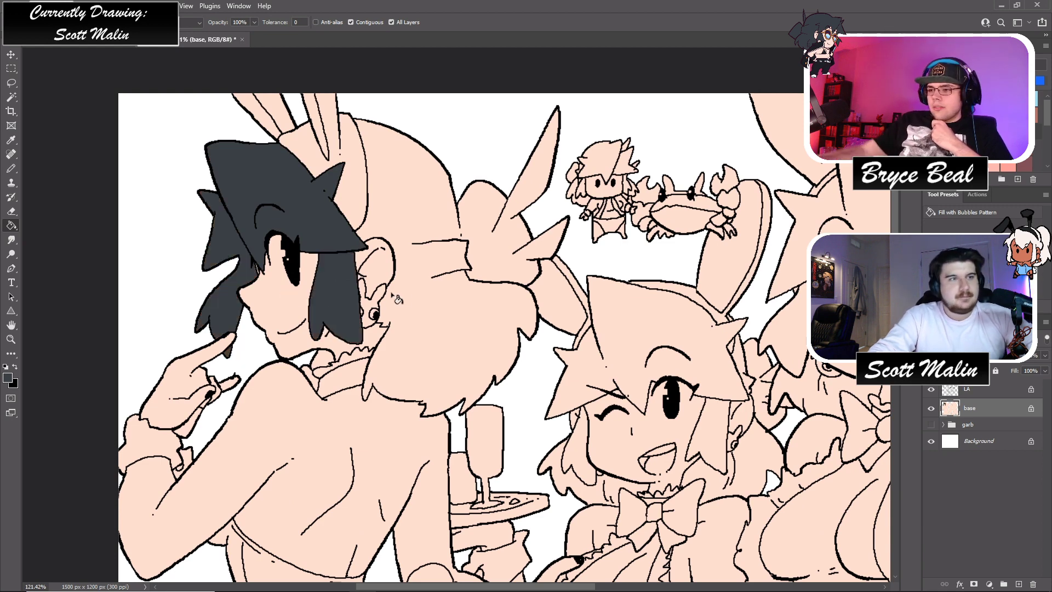
{"action": "left_click", "coordinate": [398, 293]}
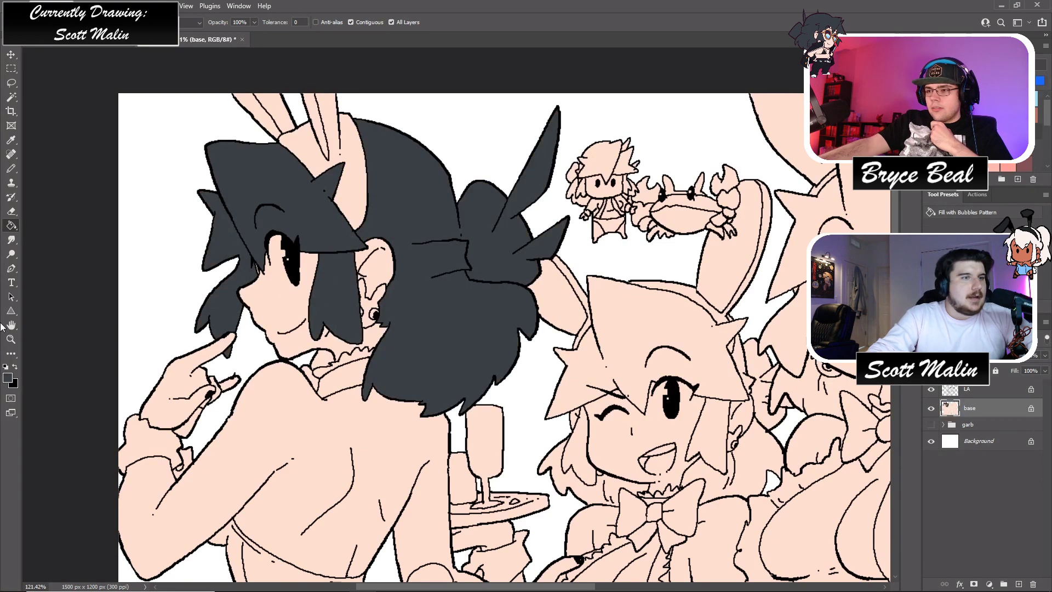
{"action": "left_click", "coordinate": [325, 359]}
- Fill the right-hand figure's hair dark slate grey, including the fringe, side locks, hair behind the neck, and the part beside the headband
{"action": "key", "text": "z"}
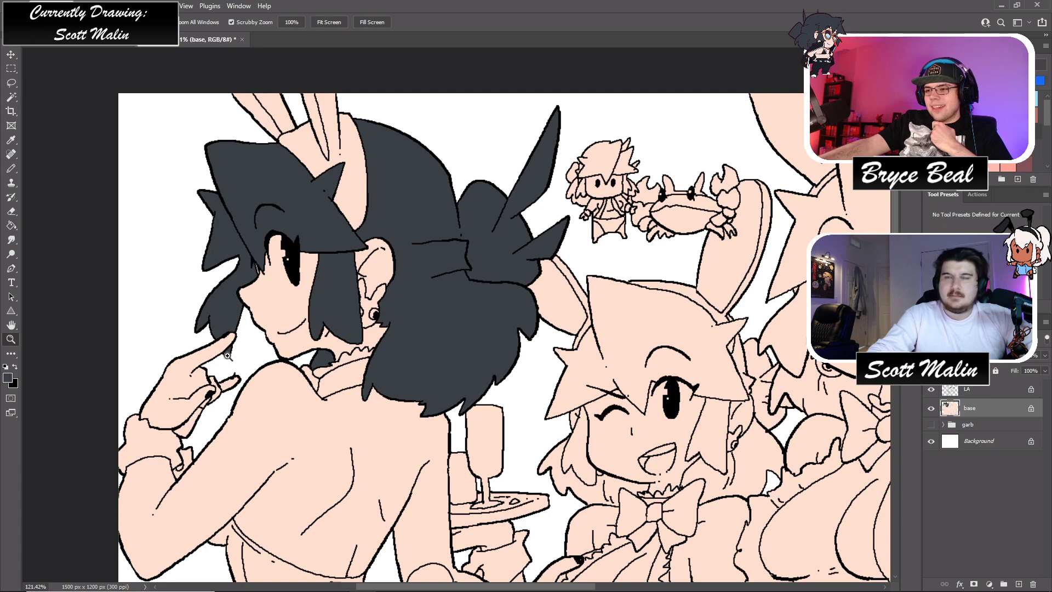
{"action": "left_click_drag", "start_coordinate": [321, 280], "coordinate": [312, 286]}
{"action": "left_click_drag", "start_coordinate": [598, 233], "coordinate": [594, 331]}
{"action": "key", "text": "g"}
{"action": "left_click", "coordinate": [596, 335]}
{"action": "left_click", "coordinate": [753, 305]}
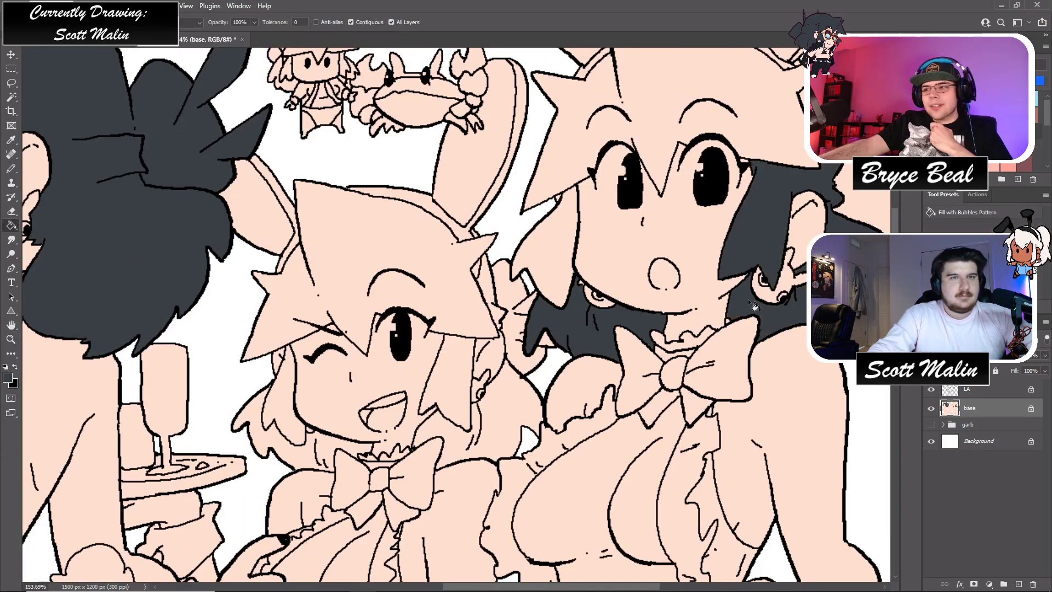
{"action": "scroll", "coordinate": [756, 376], "scroll_direction": "up", "scroll_amount": 2}
{"action": "left_click", "coordinate": [555, 304]}
{"action": "left_click", "coordinate": [572, 219]}
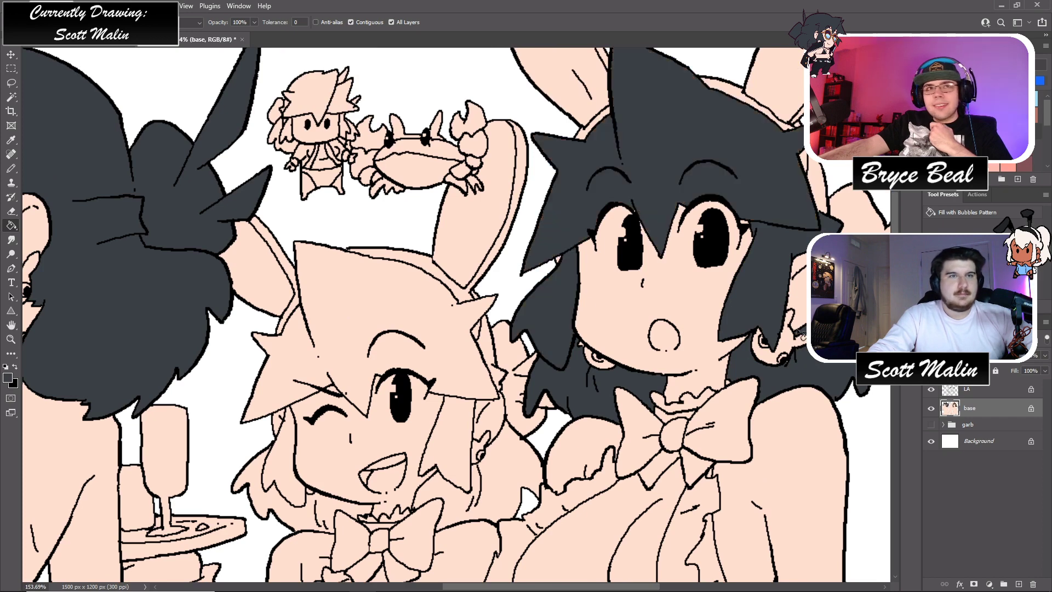
{"action": "scroll", "coordinate": [802, 336], "scroll_direction": "up", "scroll_amount": 1}
{"action": "left_click", "coordinate": [804, 176]}
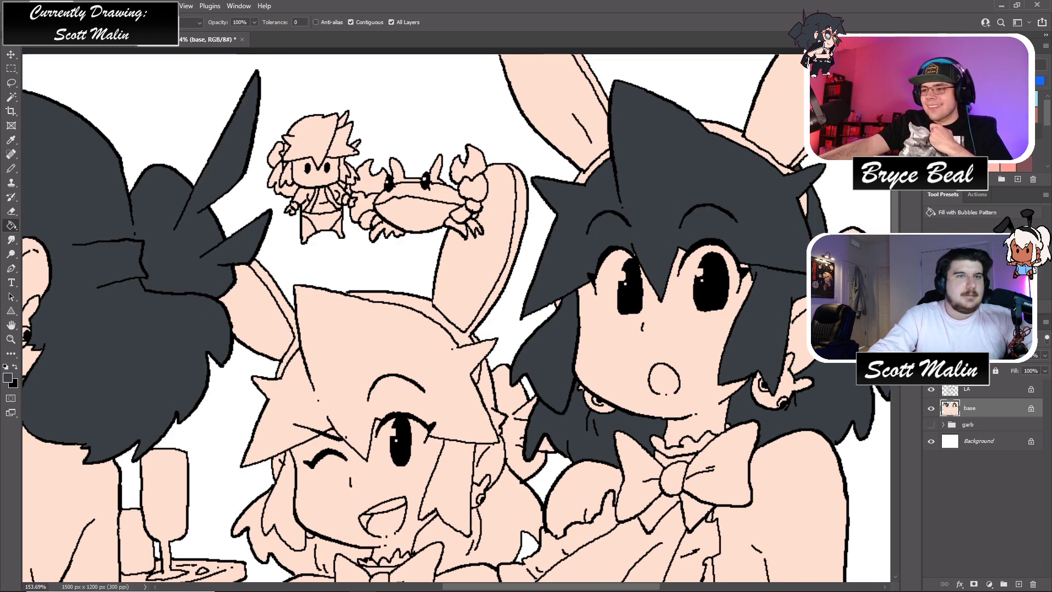
- Fill the middle figure's fringe, tied-back tufts and the back hair beside the earring dark slate grey
{"action": "left_click", "coordinate": [10, 339]}
{"action": "left_click_drag", "start_coordinate": [261, 298], "coordinate": [235, 298]}
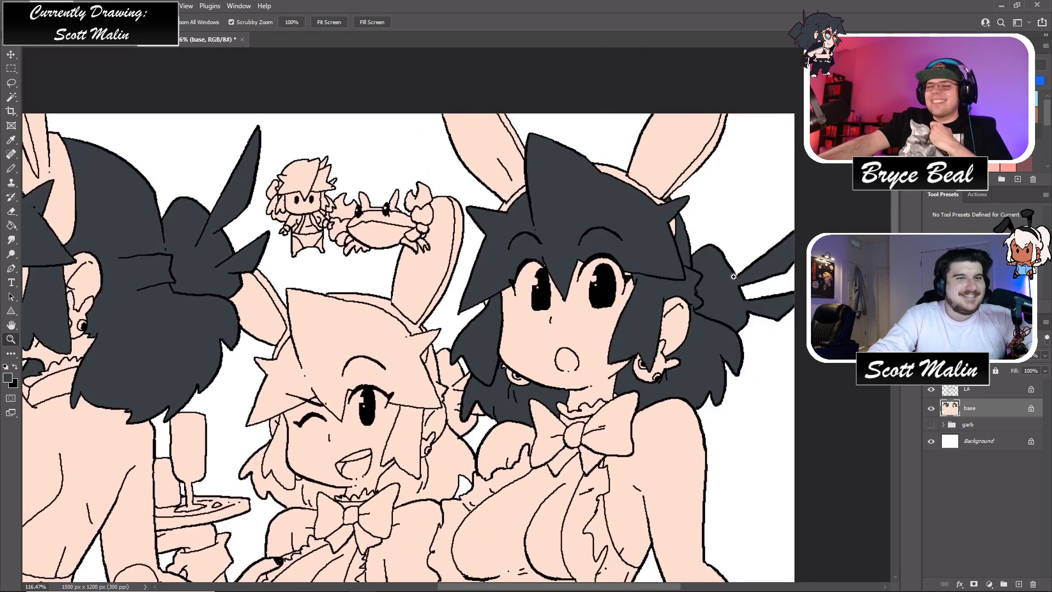
{"action": "scroll", "coordinate": [567, 420], "scroll_direction": "down", "scroll_amount": 2}
{"action": "left_click_drag", "start_coordinate": [273, 337], "coordinate": [322, 291]}
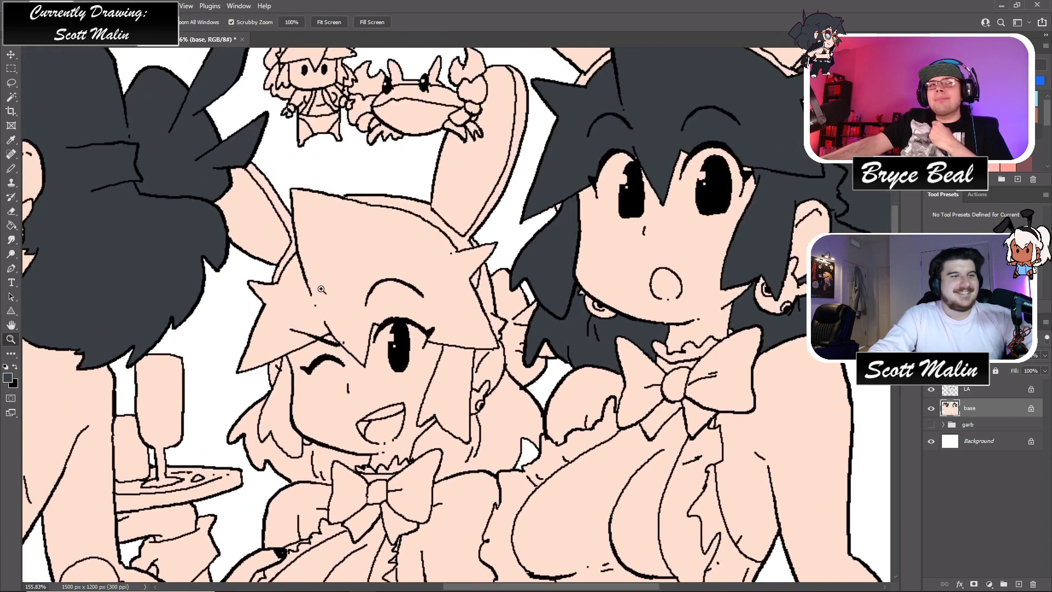
{"action": "key", "text": "g"}
{"action": "left_click", "coordinate": [328, 272]}
{"action": "key", "text": "b"}
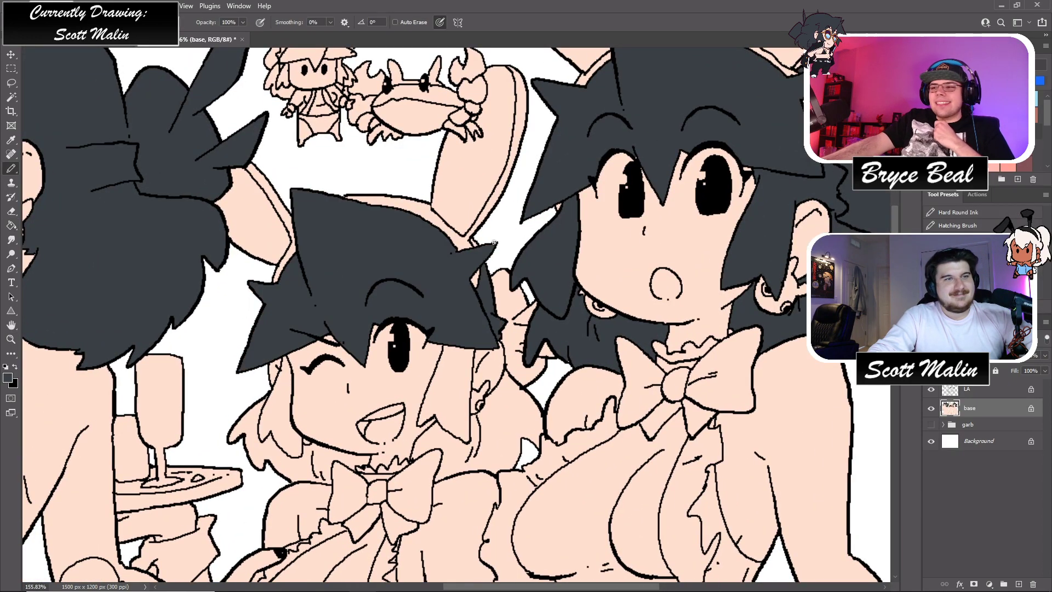
{"action": "key", "text": "g"}
{"action": "left_click", "coordinate": [542, 328]}
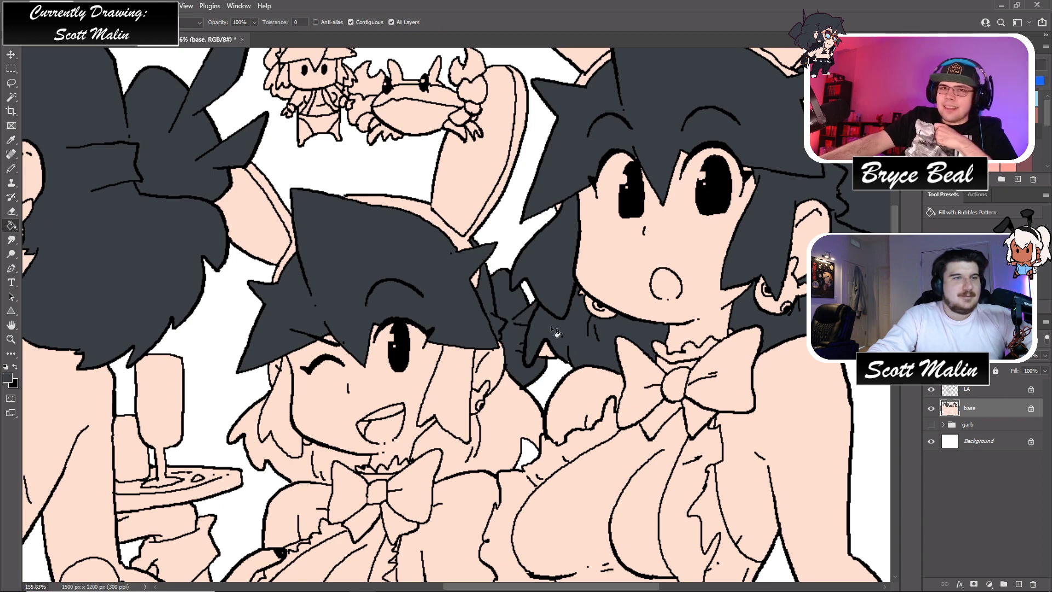
{"action": "left_click", "coordinate": [522, 400]}
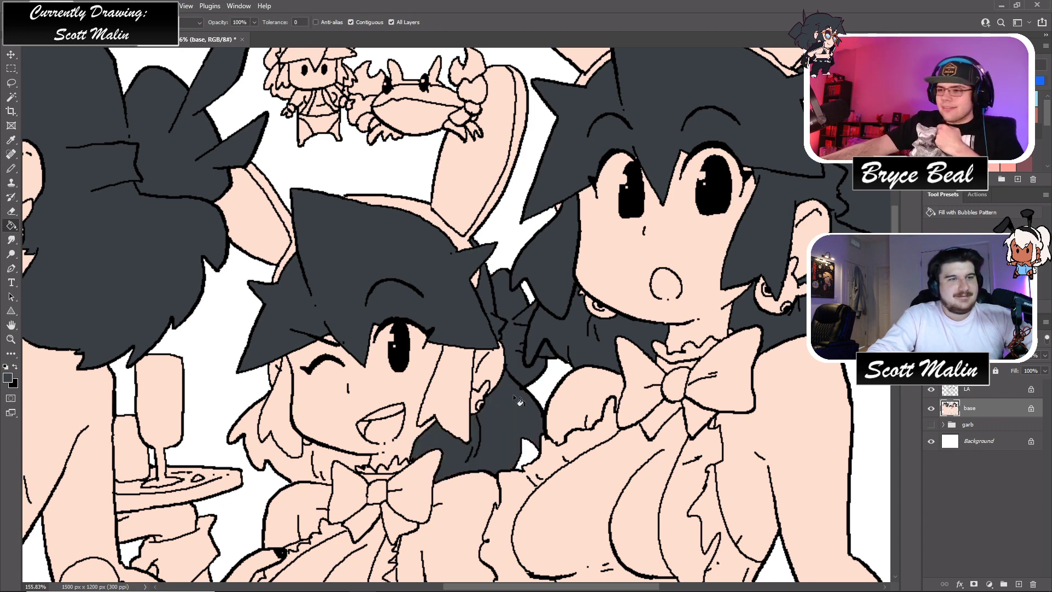
- Fill the middle figure's remaining face-side locks and the hair beside the winking eye dark slate grey
{"action": "key", "text": "b"}
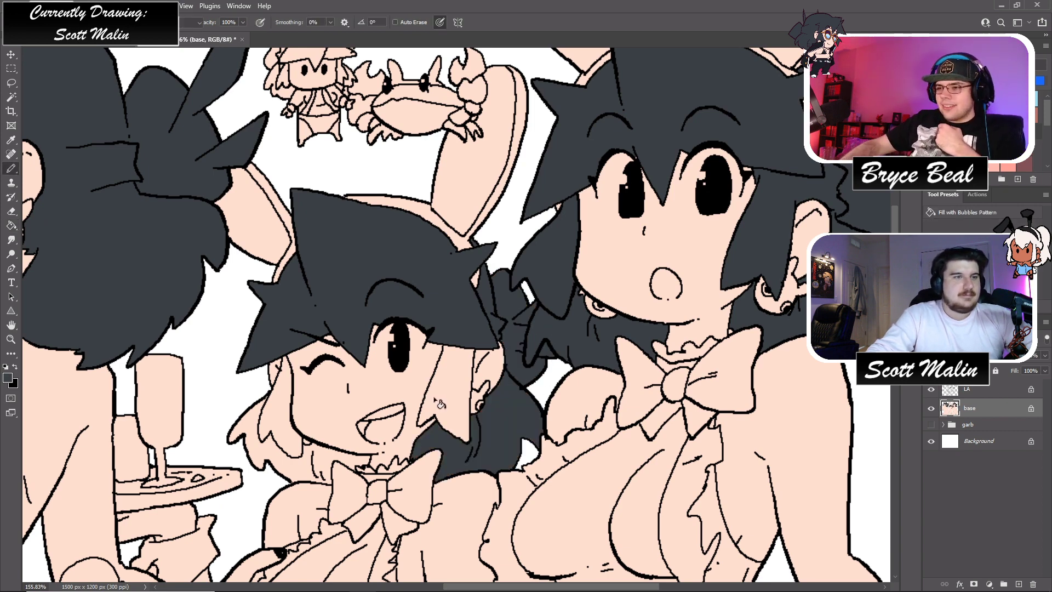
{"action": "key", "text": "g"}
{"action": "left_click", "coordinate": [304, 429]}
{"action": "key", "text": "ctrl+z"}
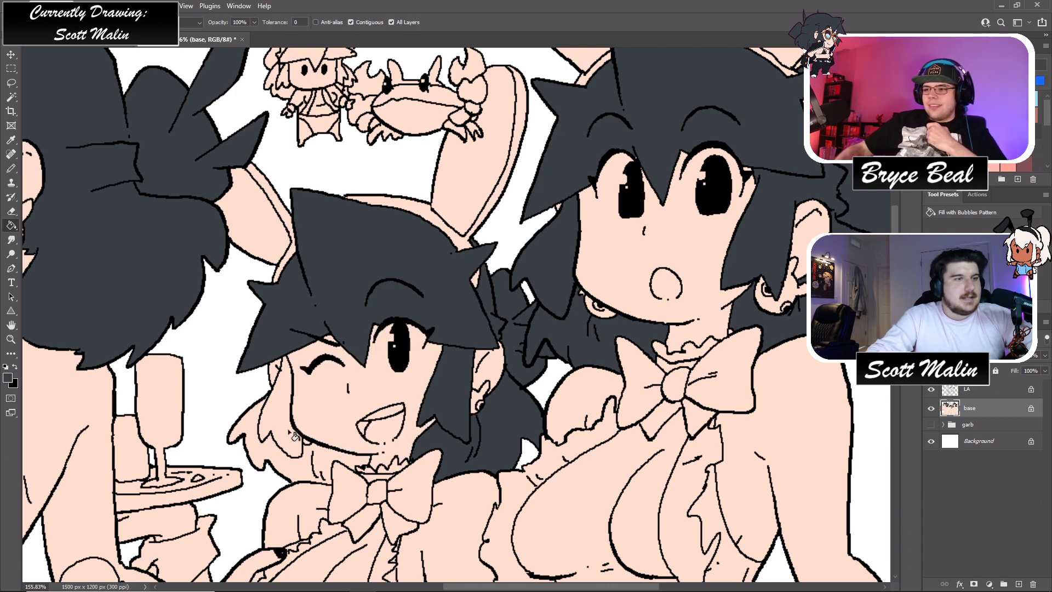
{"action": "left_click", "coordinate": [280, 444]}
{"action": "left_click", "coordinate": [289, 475]}
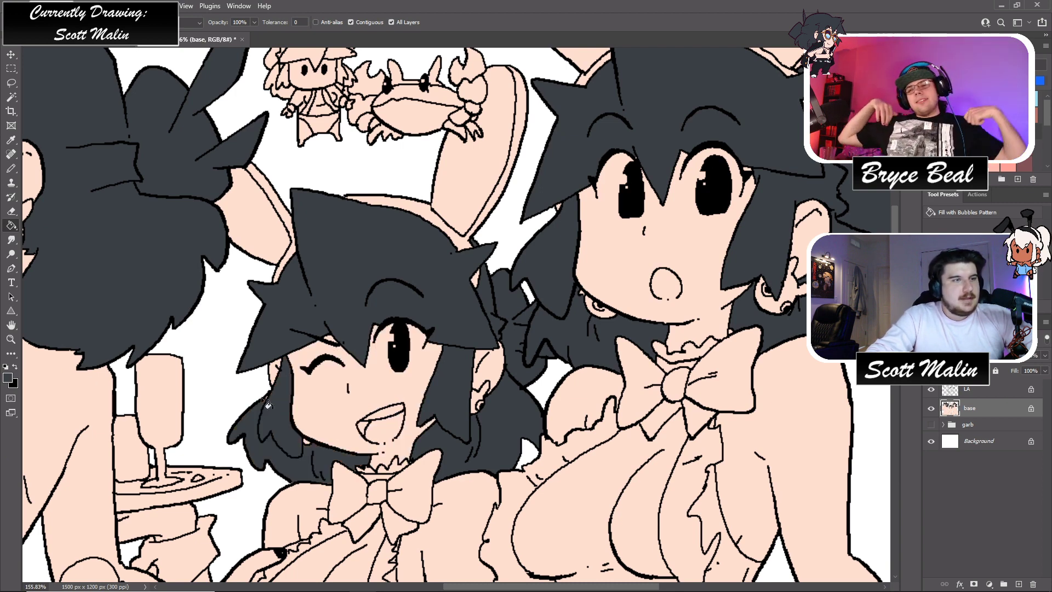
{"action": "key", "text": "b"}
- Add a new empty layer directly above the base layer
{"action": "left_click", "coordinate": [11, 339]}
{"action": "left_click_drag", "start_coordinate": [321, 319], "coordinate": [236, 318]}
{"action": "scroll", "coordinate": [472, 400], "scroll_direction": "down", "scroll_amount": 2}
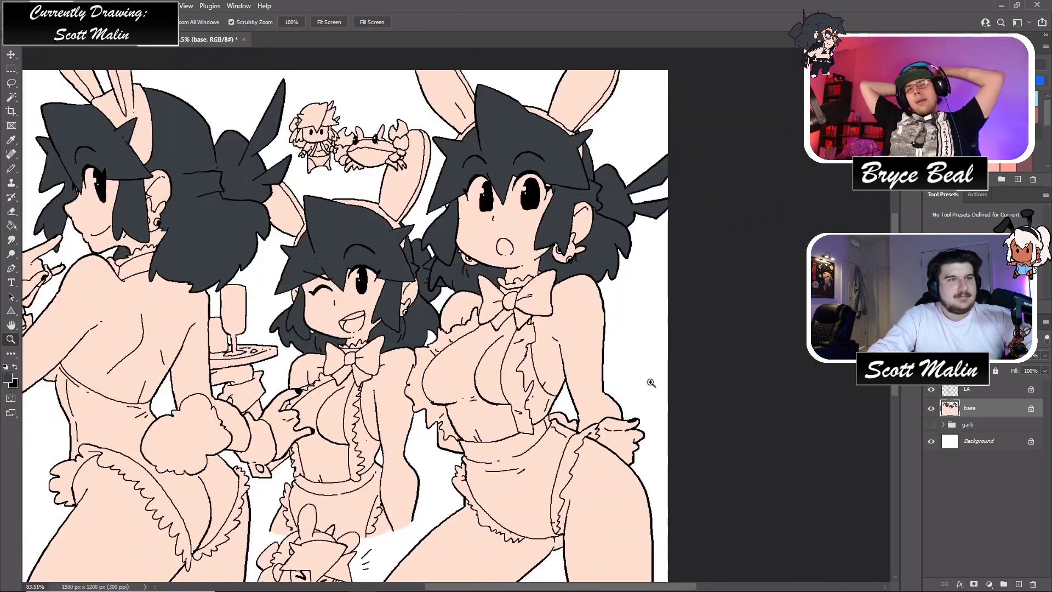
{"action": "mouse_move", "coordinate": [652, 382]}
{"action": "left_mouse_down"}
{"action": "mouse_move", "coordinate": [566, 367]}
{"action": "mouse_move", "coordinate": [569, 396]}
{"action": "left_mouse_up"}
{"action": "scroll", "coordinate": [569, 395], "scroll_direction": "down", "scroll_amount": 1}
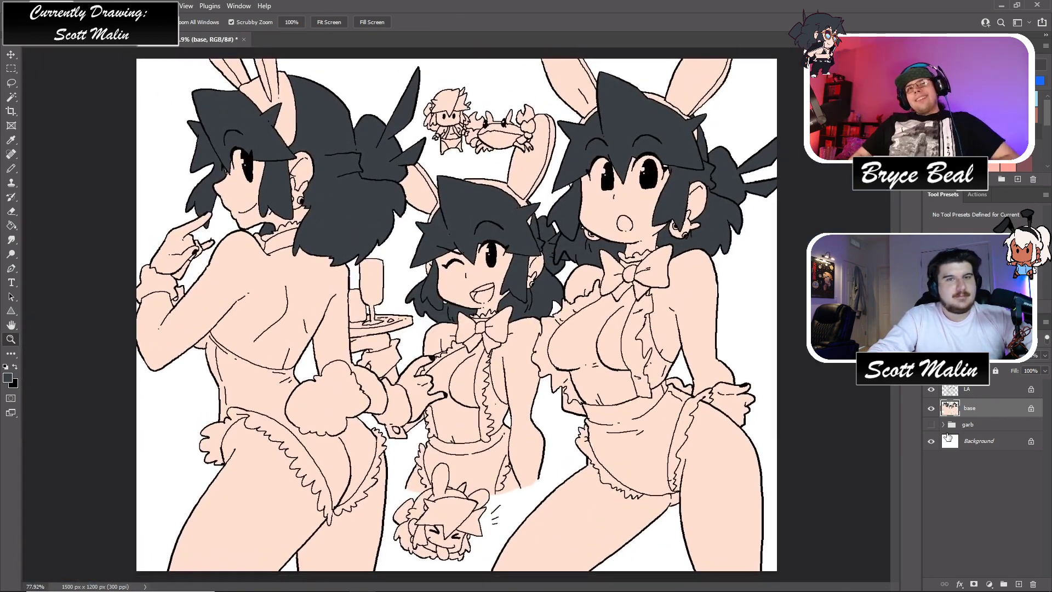
{"action": "left_click", "coordinate": [1020, 584]}
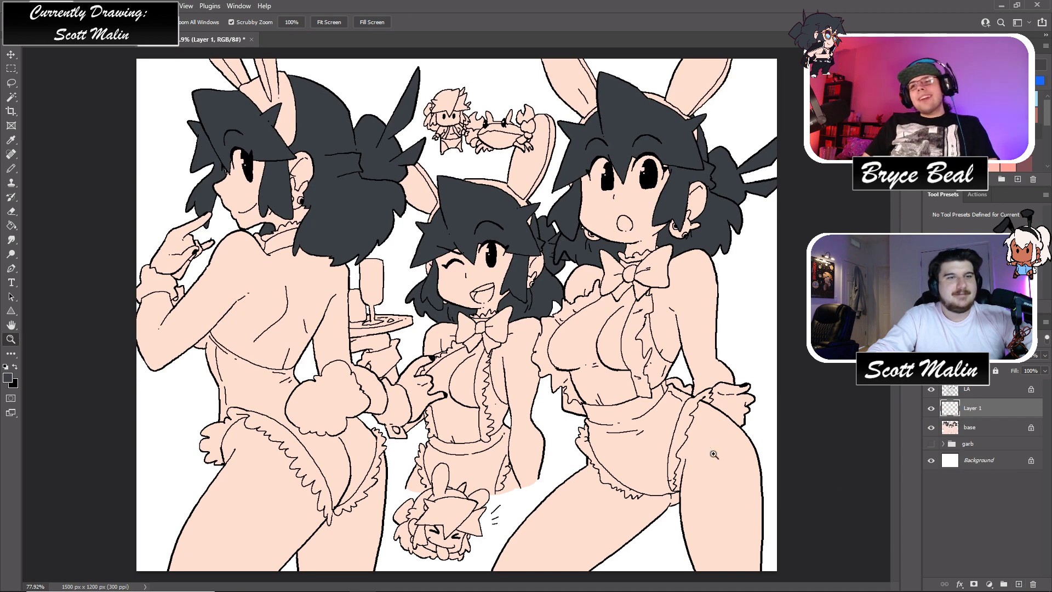
- Fill the right-hand figure's bow tie and the ruffled panel of the top below it hot pink on the new layer
{"action": "scroll", "coordinate": [624, 433], "scroll_direction": "up", "scroll_amount": 2}
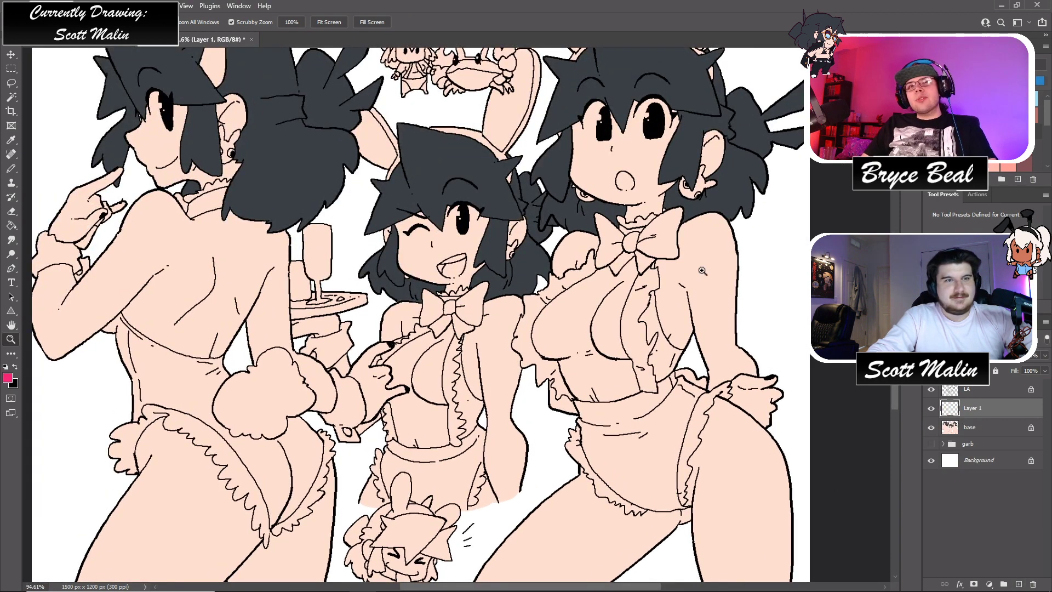
{"action": "key", "text": "g"}
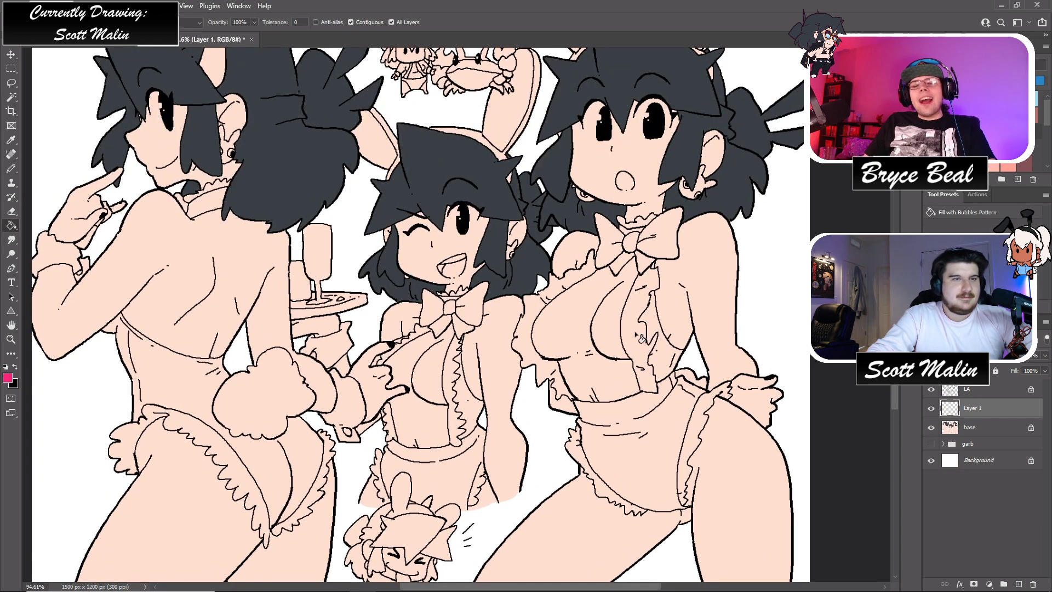
{"action": "left_click", "coordinate": [635, 331]}
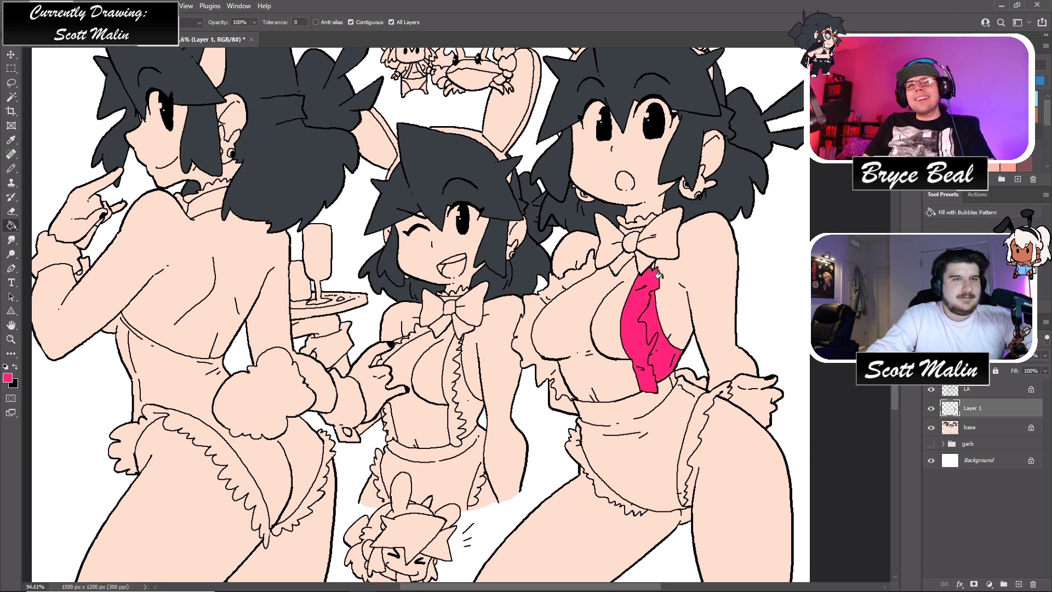
{"action": "left_click", "coordinate": [648, 231]}
{"action": "left_click", "coordinate": [630, 240]}
{"action": "left_click", "coordinate": [642, 259]}
{"action": "left_click", "coordinate": [624, 261]}
{"action": "left_click", "coordinate": [612, 234]}
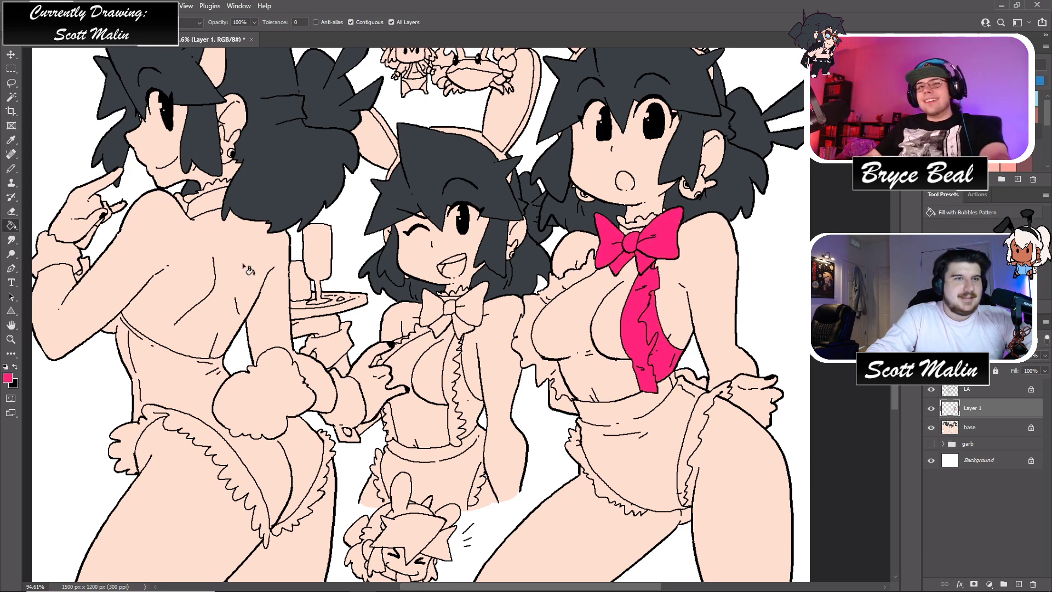
- Fill the ruffle on the other side of the right-hand figure's top, the costume bottoms and their hip-side trim hot pink
{"action": "scroll", "coordinate": [733, 227], "scroll_direction": "up", "scroll_amount": 3}
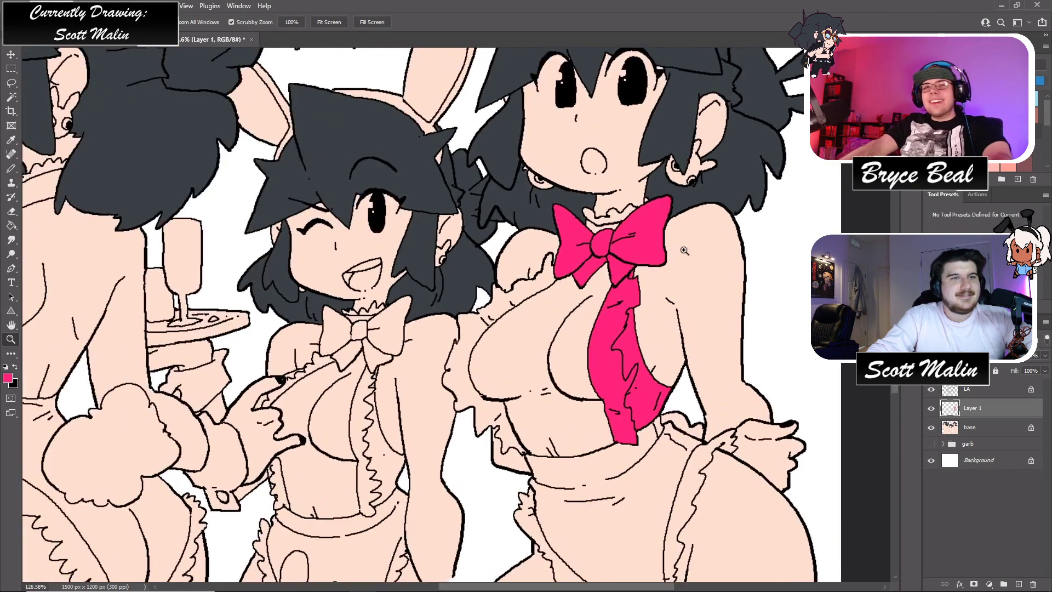
{"action": "left_click", "coordinate": [485, 376]}
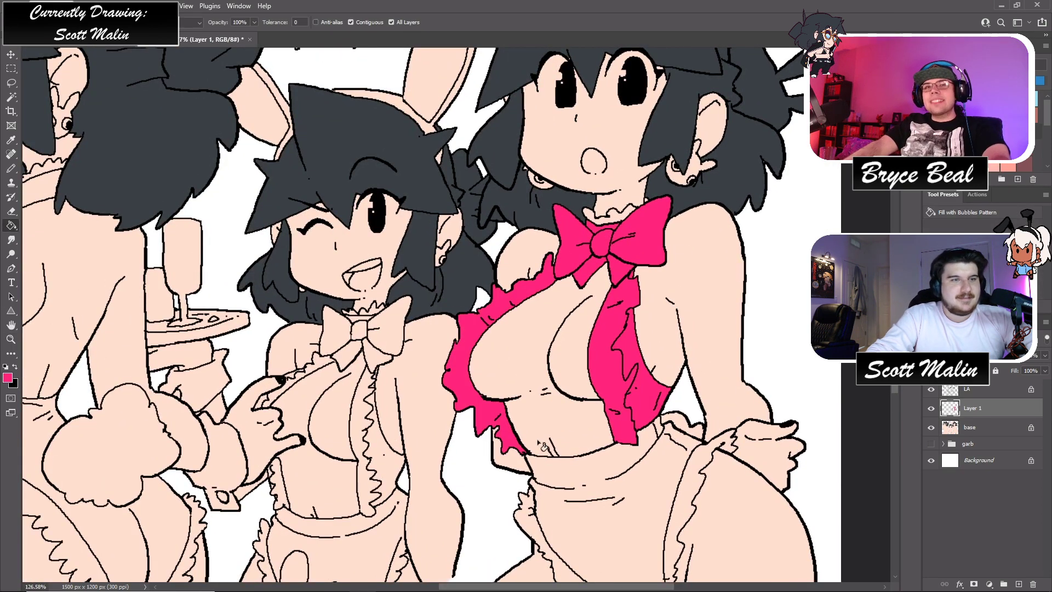
{"action": "left_click", "coordinate": [568, 481]}
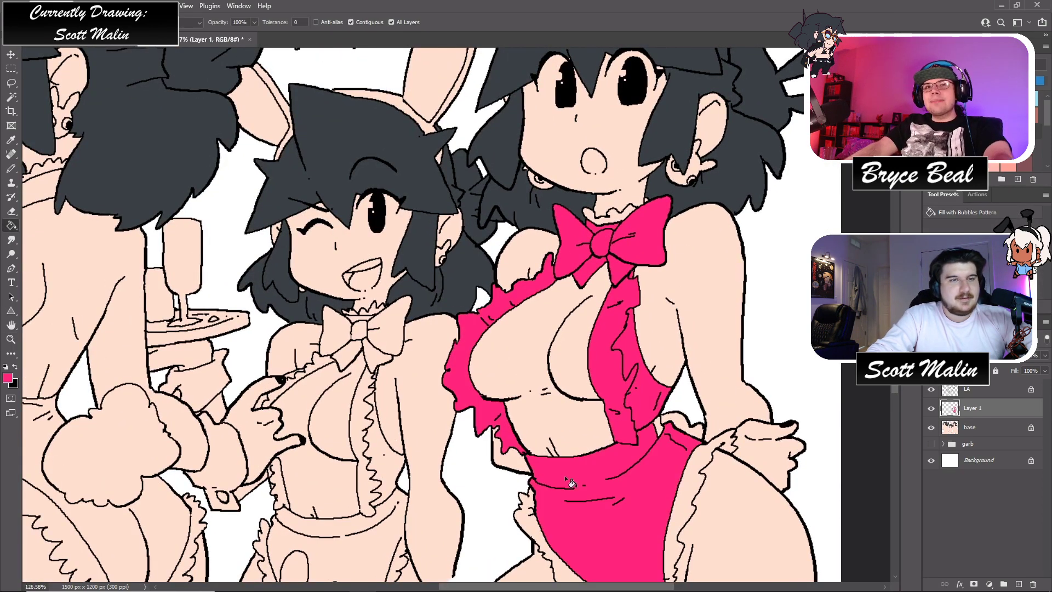
{"action": "scroll", "coordinate": [694, 507], "scroll_direction": "down", "scroll_amount": 2}
{"action": "left_click", "coordinate": [685, 466]}
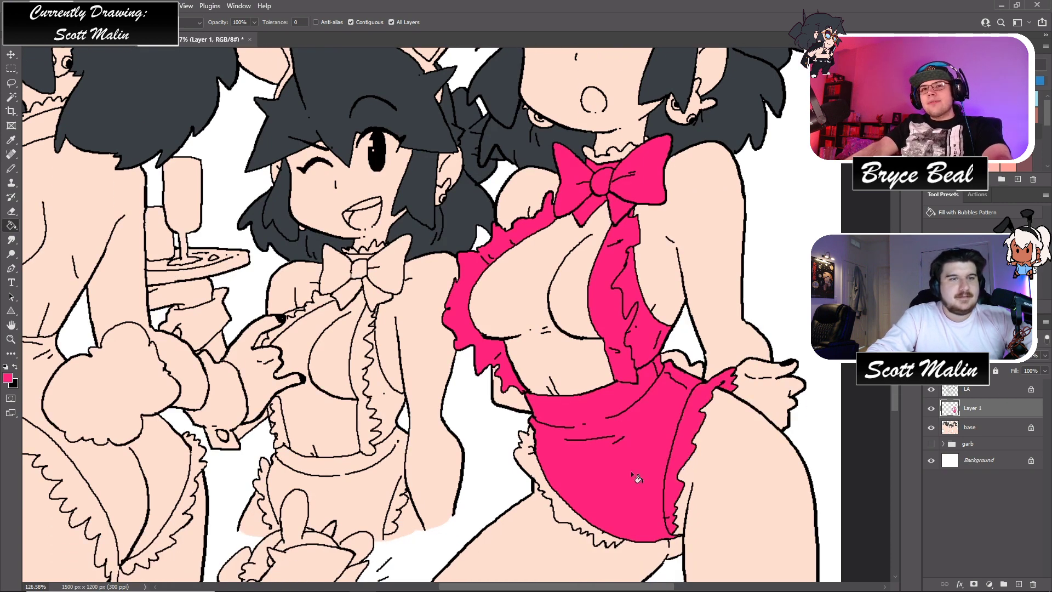
- Fill the lower ruffled trim of the right-hand figure's costume bottoms and the collar ruffle above the bow tie hot pink
{"action": "left_click", "coordinate": [534, 471]}
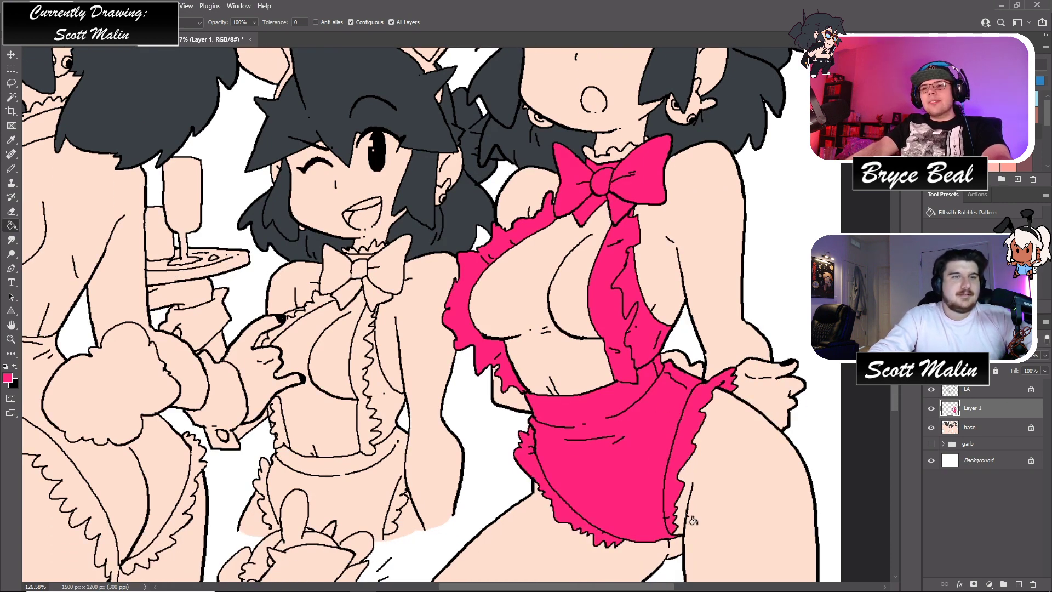
{"action": "scroll", "coordinate": [692, 520], "scroll_direction": "up", "scroll_amount": 1}
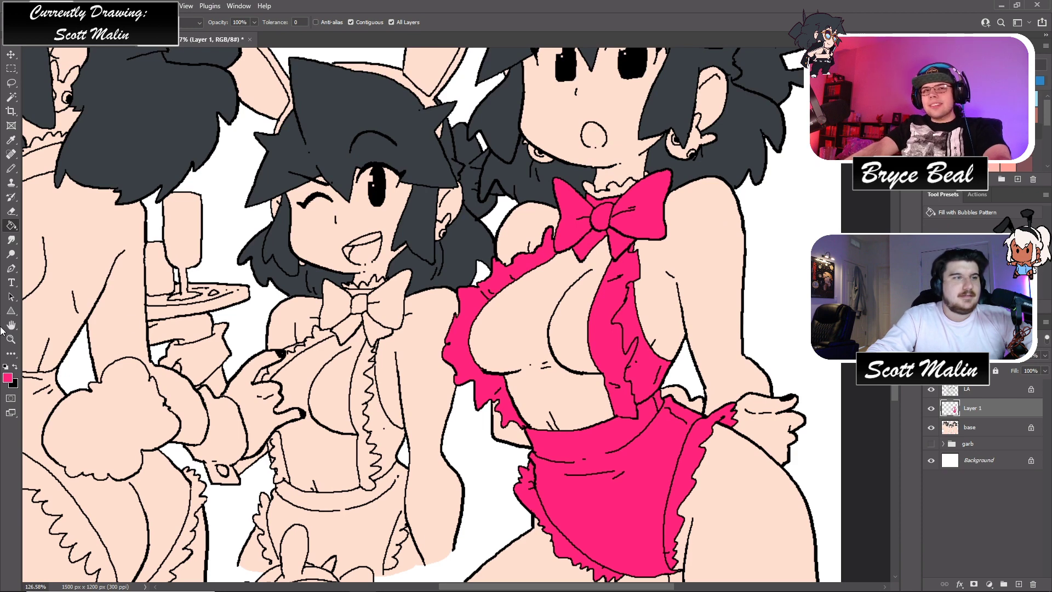
{"action": "left_click", "coordinate": [12, 340]}
{"action": "left_click_drag", "start_coordinate": [641, 162], "coordinate": [674, 163]}
{"action": "key", "text": "g"}
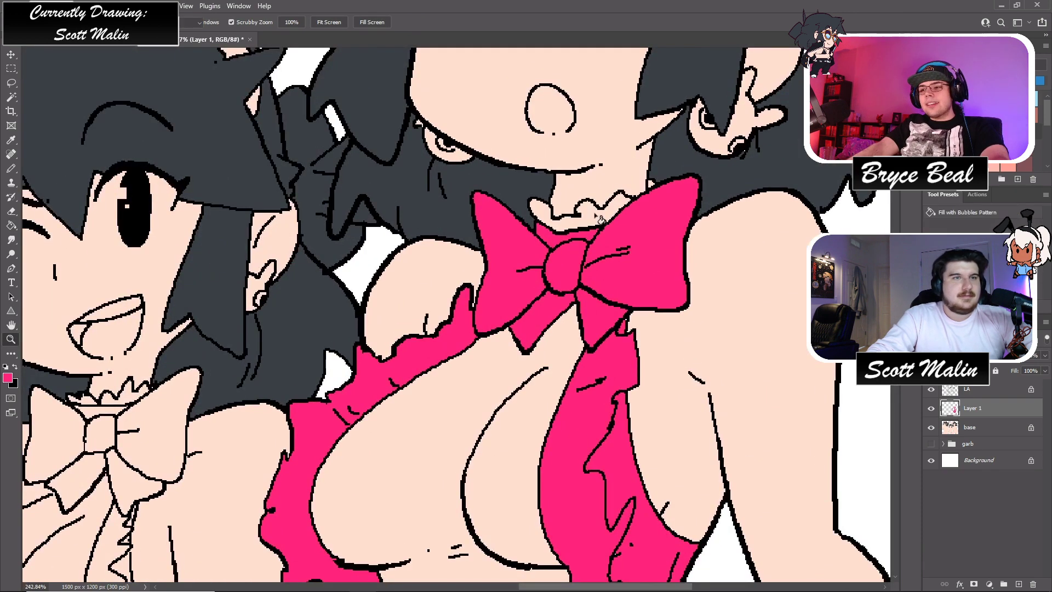
{"action": "left_click", "coordinate": [600, 218]}
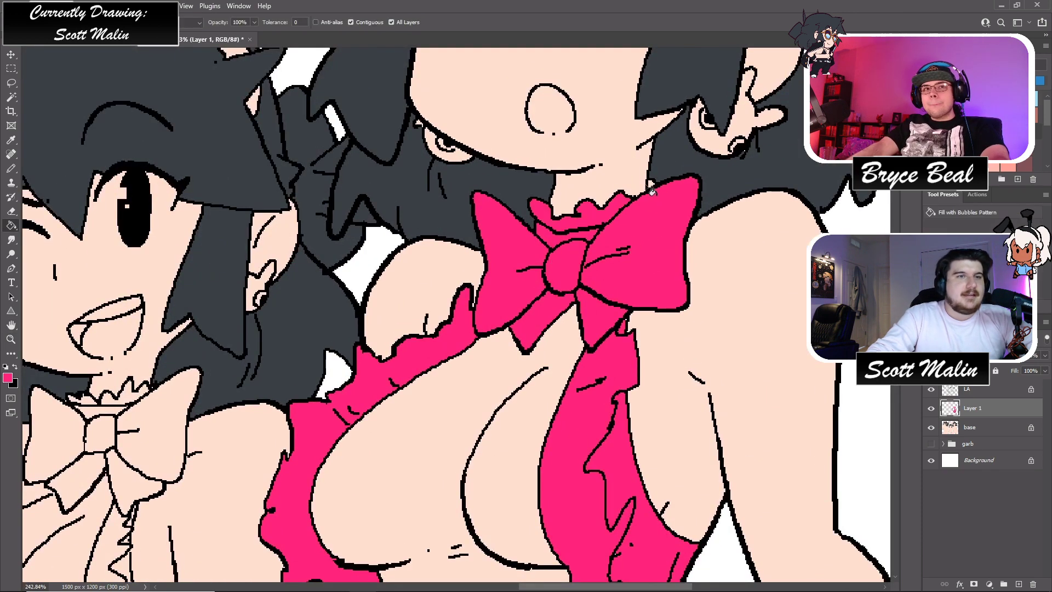
- Lighten the hot pink costume layer to a pale pink with Hue/Saturation, setting the hue to -3
{"action": "left_click", "coordinate": [10, 339]}
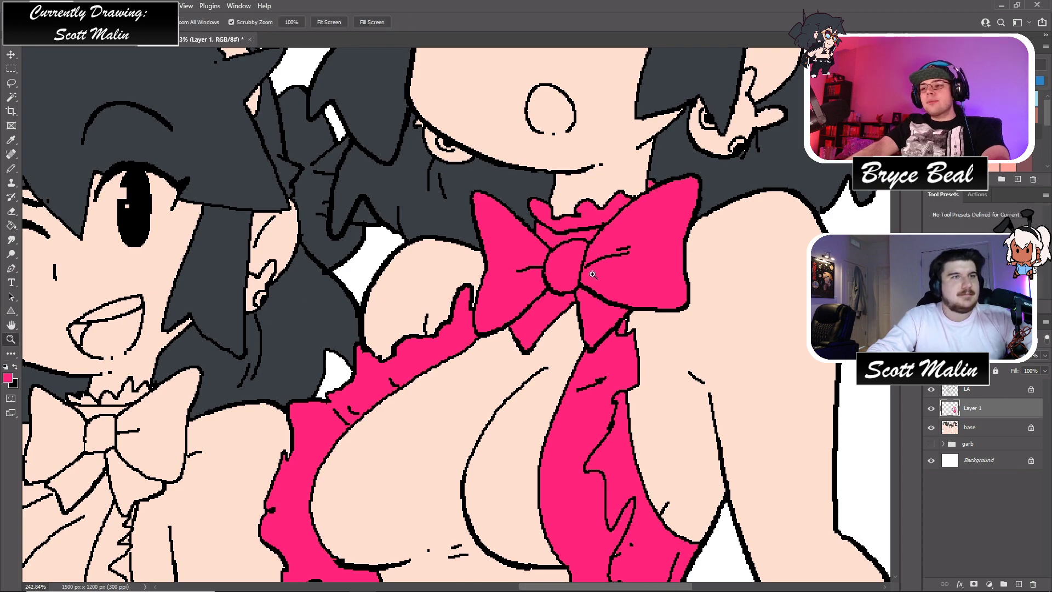
{"action": "left_click_drag", "start_coordinate": [592, 276], "coordinate": [551, 276]}
{"action": "scroll", "coordinate": [764, 410], "scroll_direction": "down", "scroll_amount": 3}
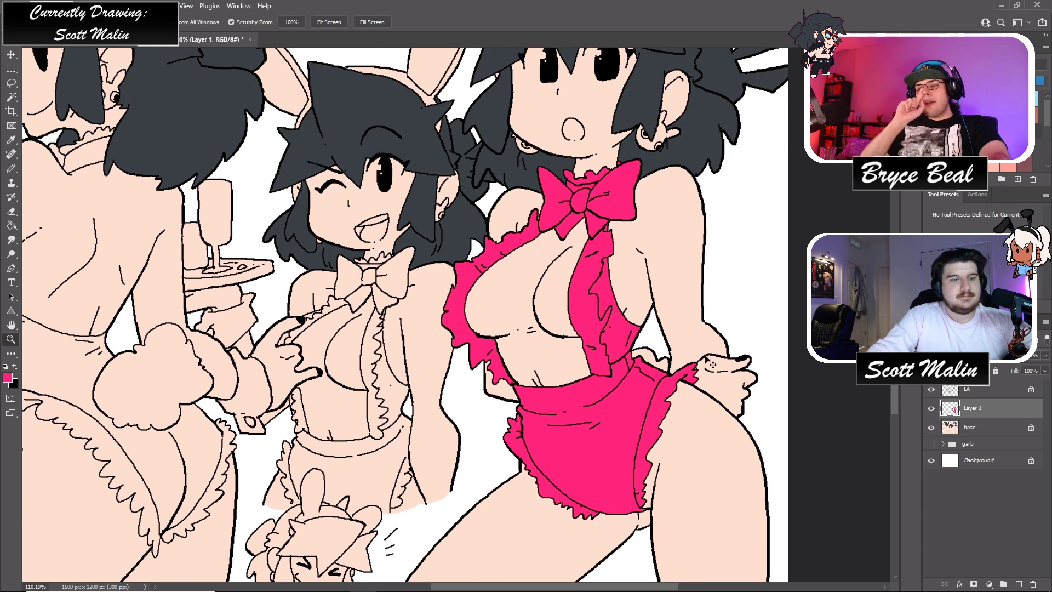
{"action": "key", "text": "ctrl+u"}
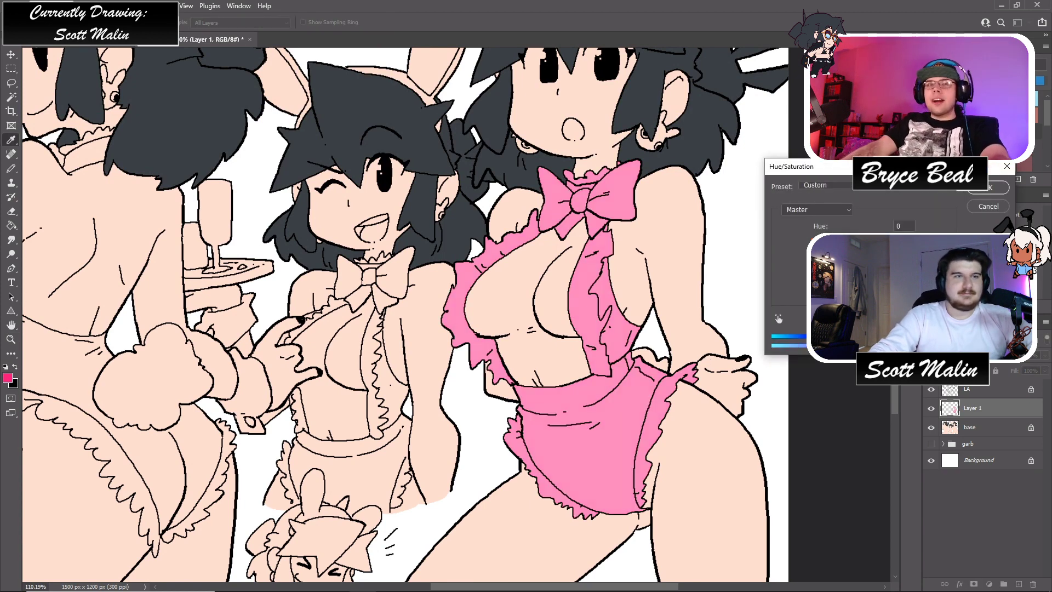
{"action": "left_click_drag", "start_coordinate": [888, 287], "coordinate": [903, 287]}
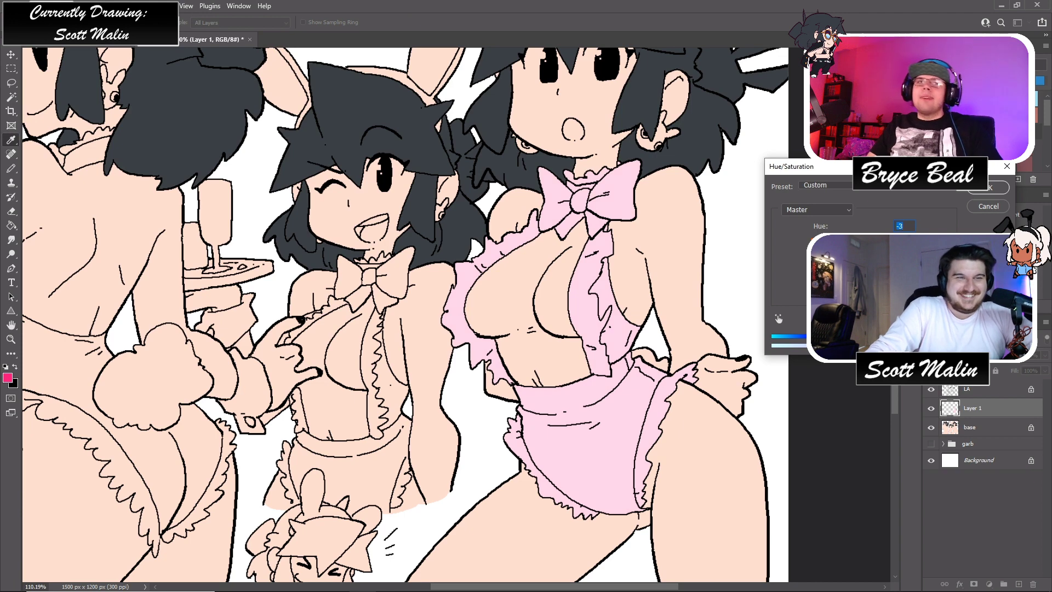
{"action": "left_click", "coordinate": [989, 193]}
- Fill the chest and midriff panel of the right-hand figure's top white
{"action": "key", "text": "d"}
{"action": "key", "text": "x"}
{"action": "key", "text": "g"}
{"action": "left_click", "coordinate": [559, 288]}
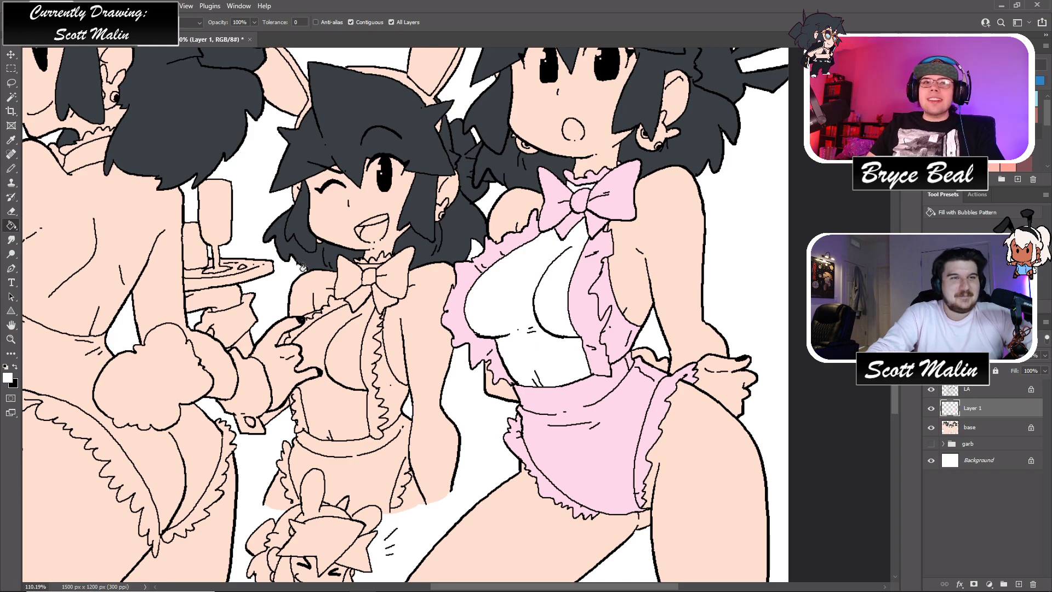
- Merge the costume colour layer down into the base layer
{"action": "left_click", "coordinate": [11, 339]}
{"action": "left_click_drag", "start_coordinate": [685, 321], "coordinate": [699, 340]}
{"action": "right_click", "coordinate": [983, 408]}
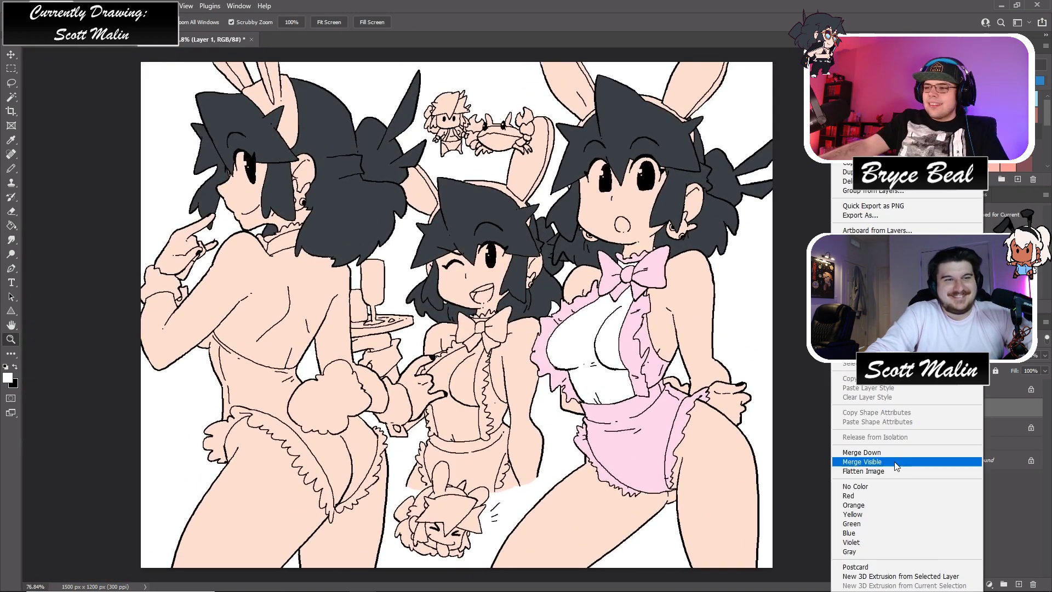
{"action": "left_click", "coordinate": [902, 454]}
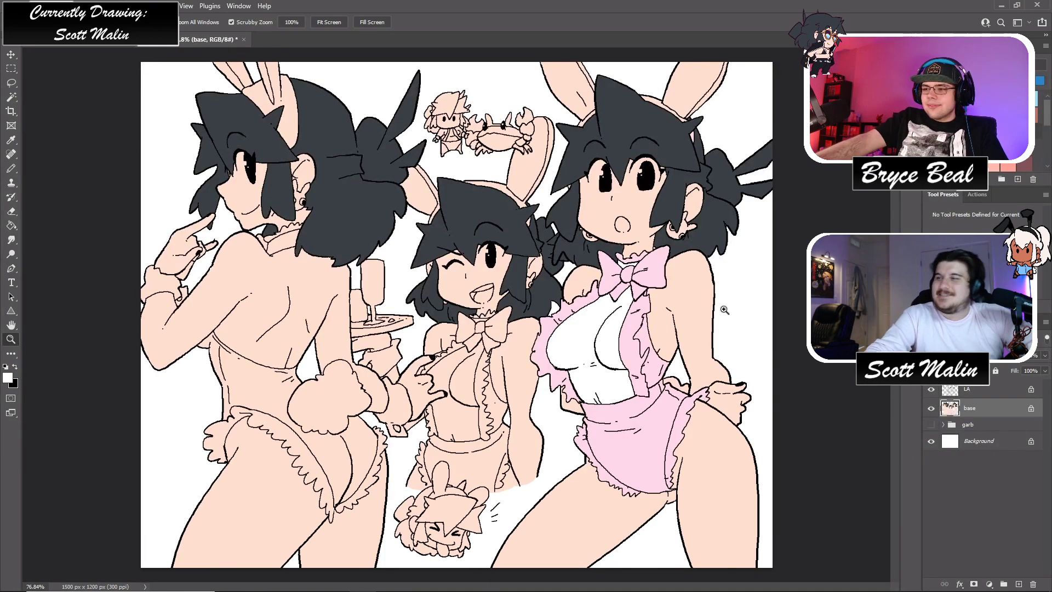
- Sample the pale pink from the costume and fill the right-hand figure's headband and the narrow ear edges with it
{"action": "left_click_drag", "start_coordinate": [540, 231], "coordinate": [644, 271]}
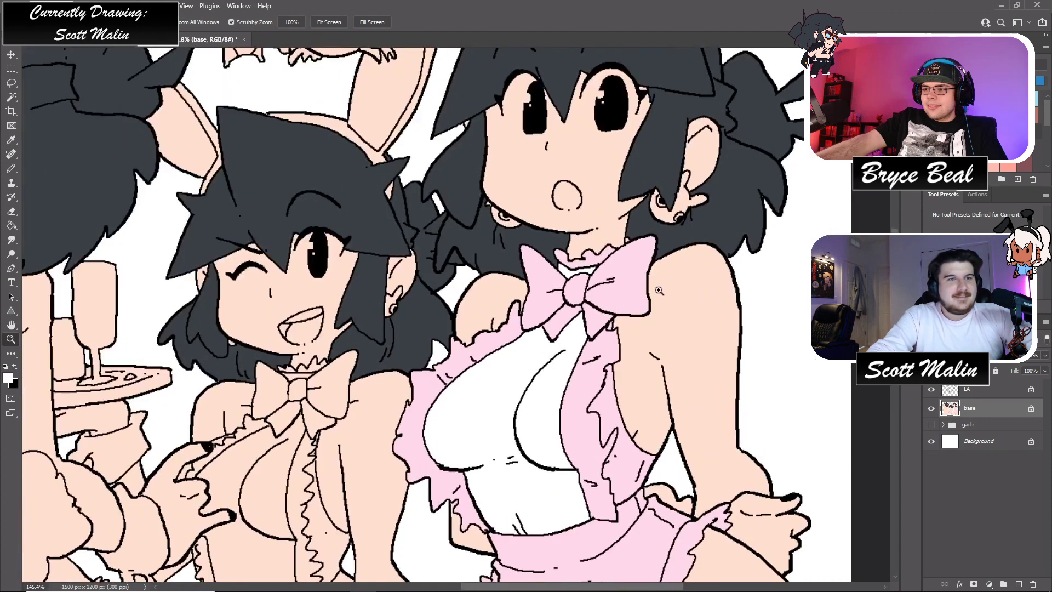
{"action": "key", "text": "g"}
{"action": "left_click", "coordinate": [644, 271], "text": "alt"}
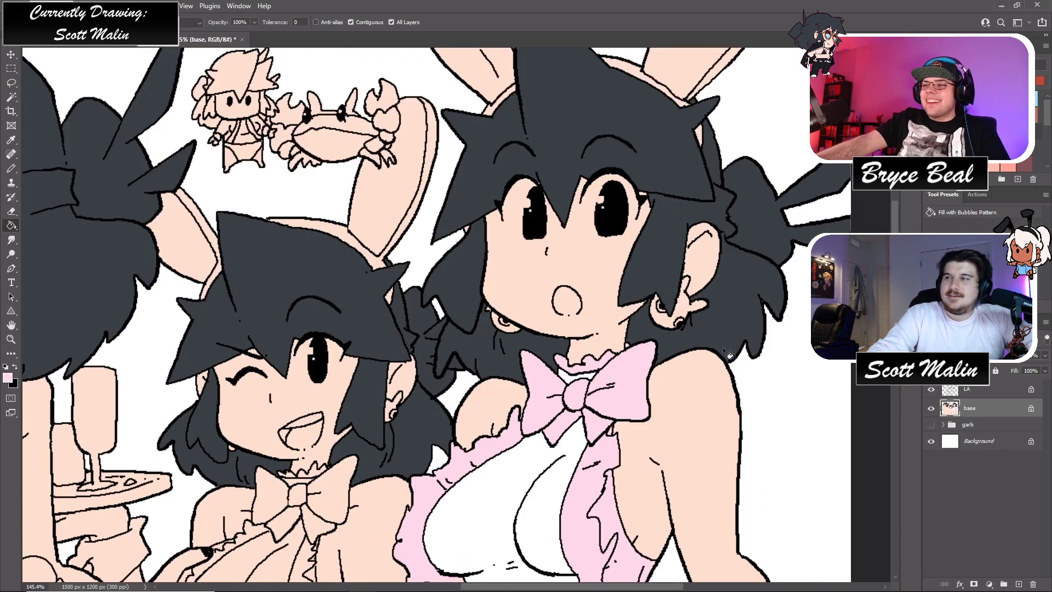
{"action": "scroll", "coordinate": [729, 353], "scroll_direction": "up", "scroll_amount": 2}
{"action": "scroll", "coordinate": [727, 349], "scroll_direction": "up", "scroll_amount": 2}
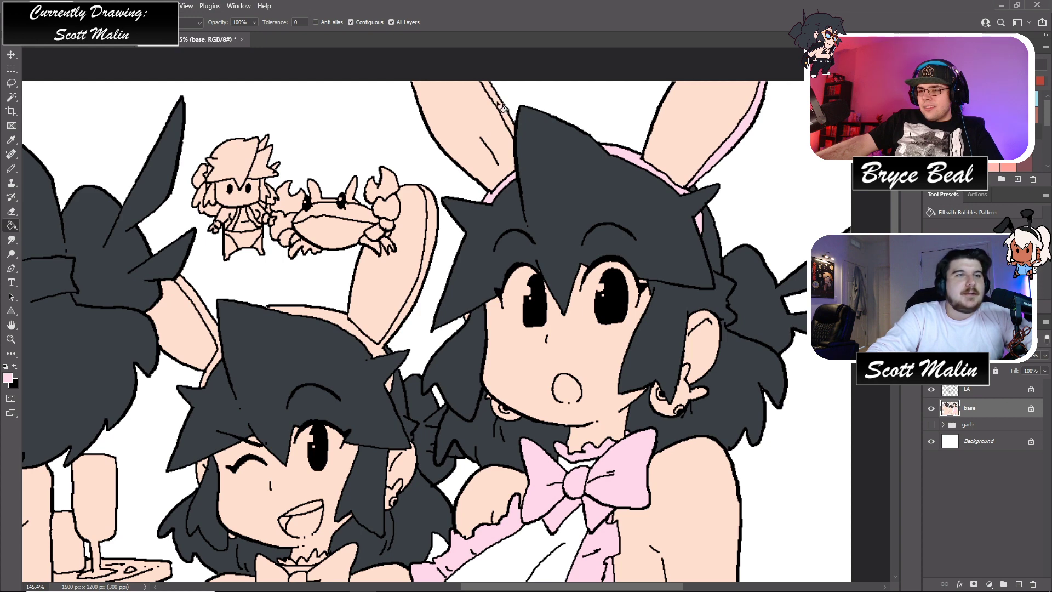
- Sample the white of the top and fill the large areas of the right-hand figure's two bunny ears with it
{"action": "key", "text": "x"}
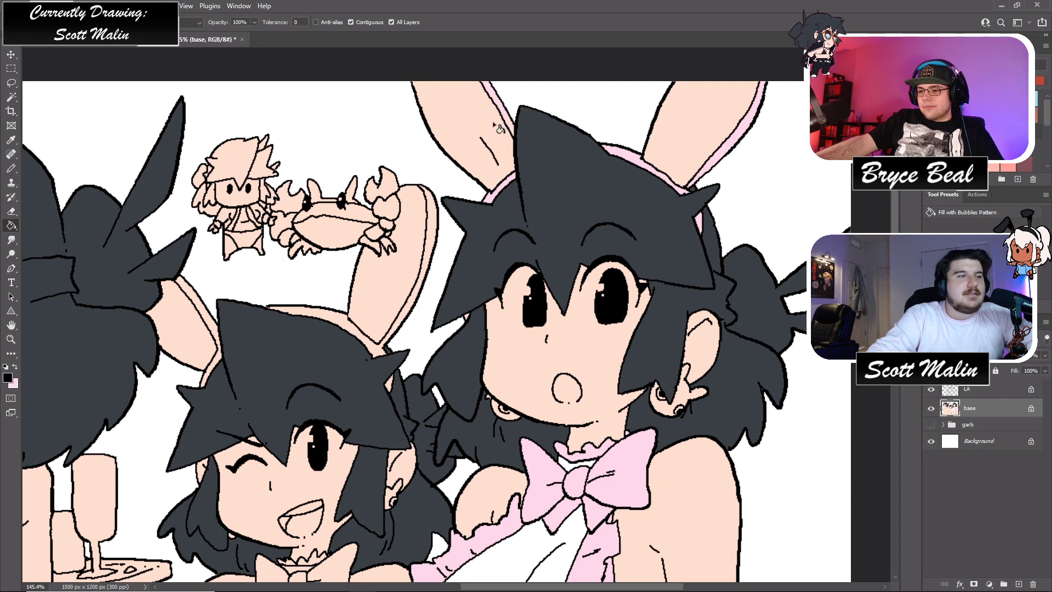
{"action": "left_click", "coordinate": [552, 530], "text": "alt"}
{"action": "left_click", "coordinate": [487, 117]}
{"action": "left_click", "coordinate": [691, 109]}
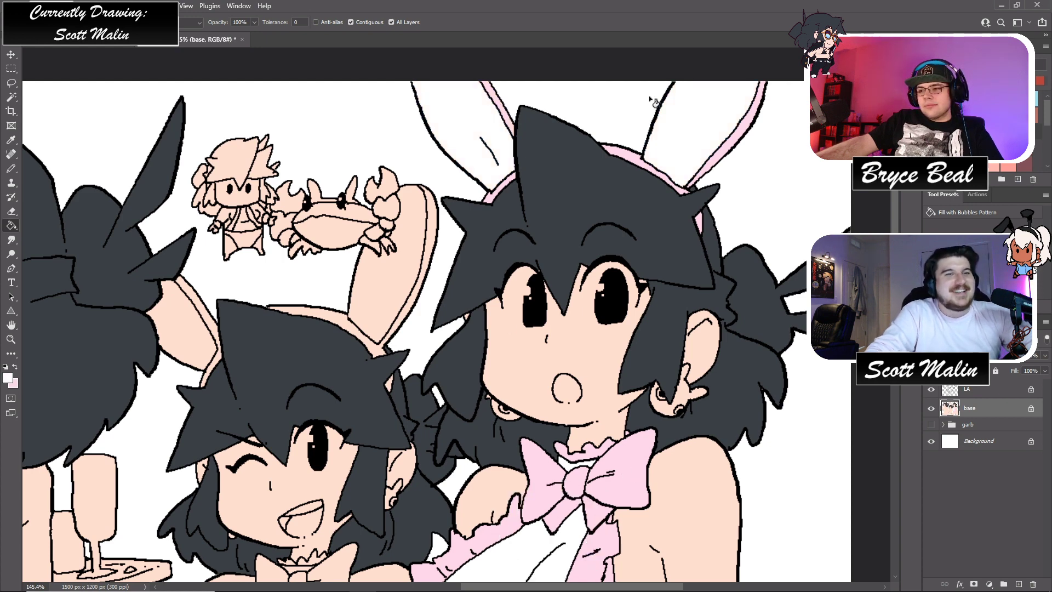
- Try filling both of the right-hand figure's legs pale pink on a new layer above the base layer
{"action": "left_click", "coordinate": [9, 339]}
{"action": "left_click_drag", "start_coordinate": [702, 325], "coordinate": [650, 323]}
{"action": "left_click_drag", "start_coordinate": [733, 331], "coordinate": [717, 326]}
{"action": "scroll", "coordinate": [716, 328], "scroll_direction": "down", "scroll_amount": 2}
{"action": "scroll", "coordinate": [720, 351], "scroll_direction": "up", "scroll_amount": 5}
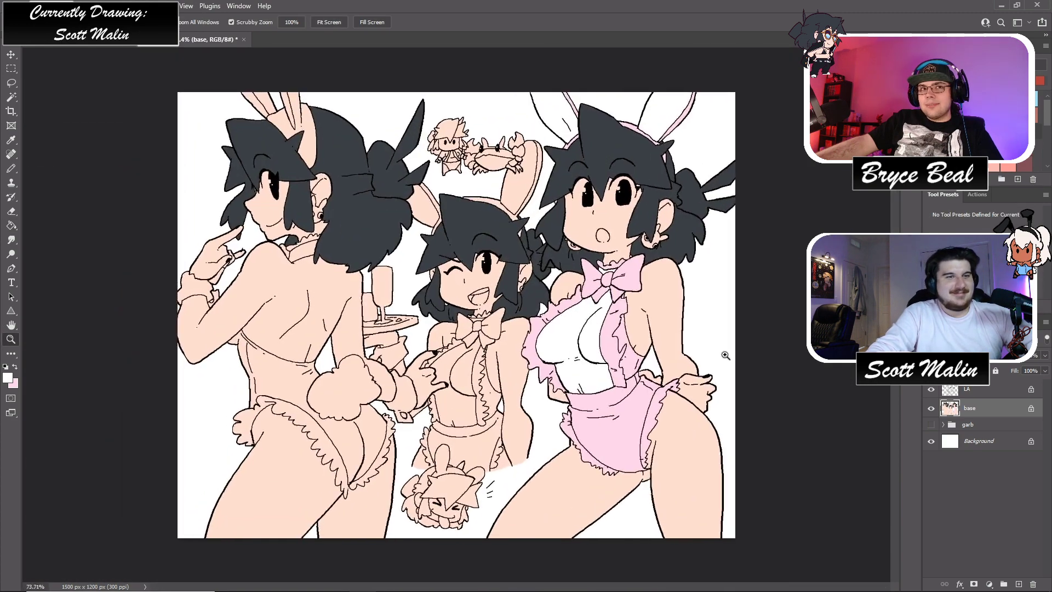
{"action": "key", "text": "g"}
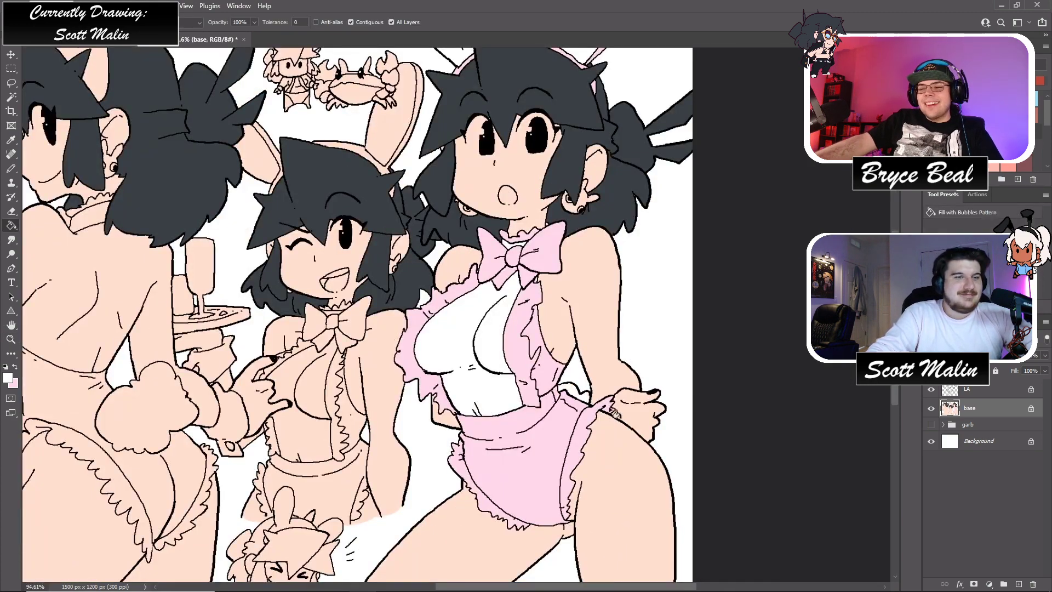
{"action": "scroll", "coordinate": [833, 421], "scroll_direction": "down", "scroll_amount": 3}
{"action": "left_click", "coordinate": [1019, 584]}
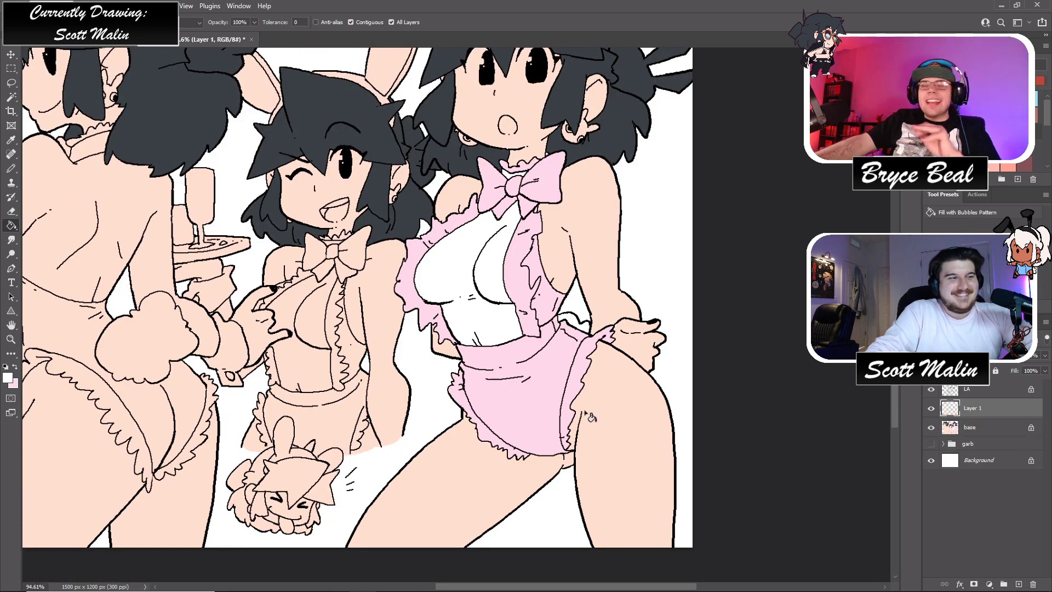
{"action": "left_click", "coordinate": [608, 404]}
{"action": "left_click", "coordinate": [490, 466]}
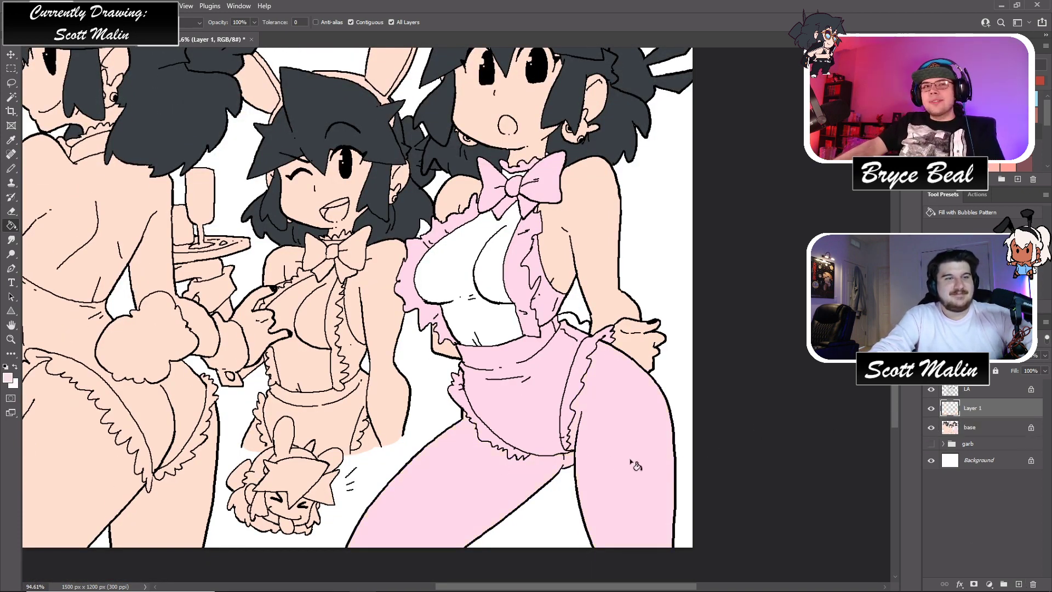
- Dismiss the Hue/Saturation adjustment and delete the new layer holding the pale pink leg fill
{"action": "key", "text": "ctrl+u"}
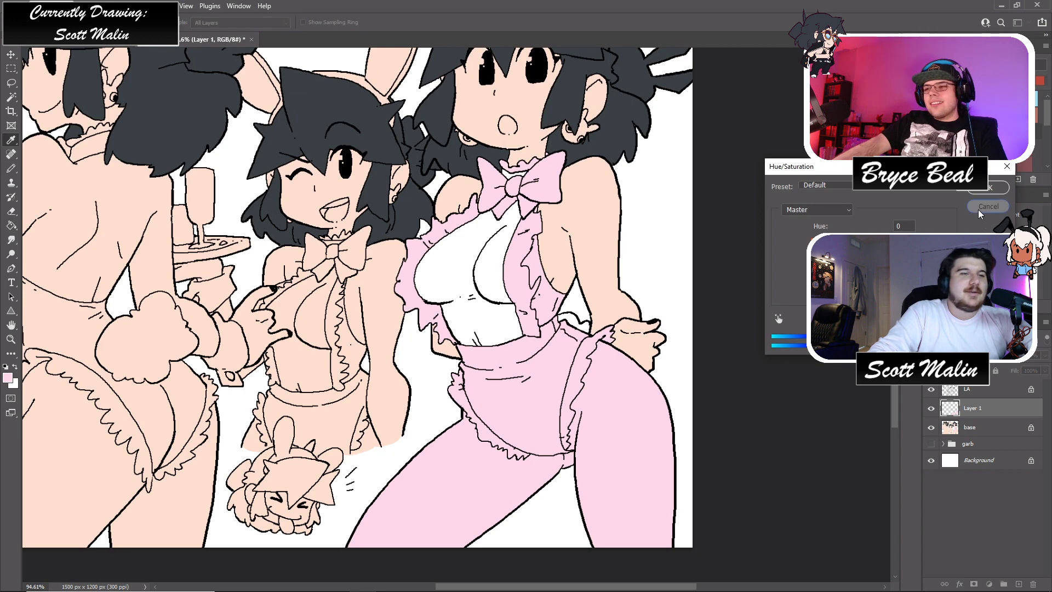
{"action": "left_click", "coordinate": [988, 206]}
{"action": "left_click", "coordinate": [949, 408], "text": "ctrl"}
{"action": "left_click_drag", "start_coordinate": [968, 410], "coordinate": [1033, 583]}
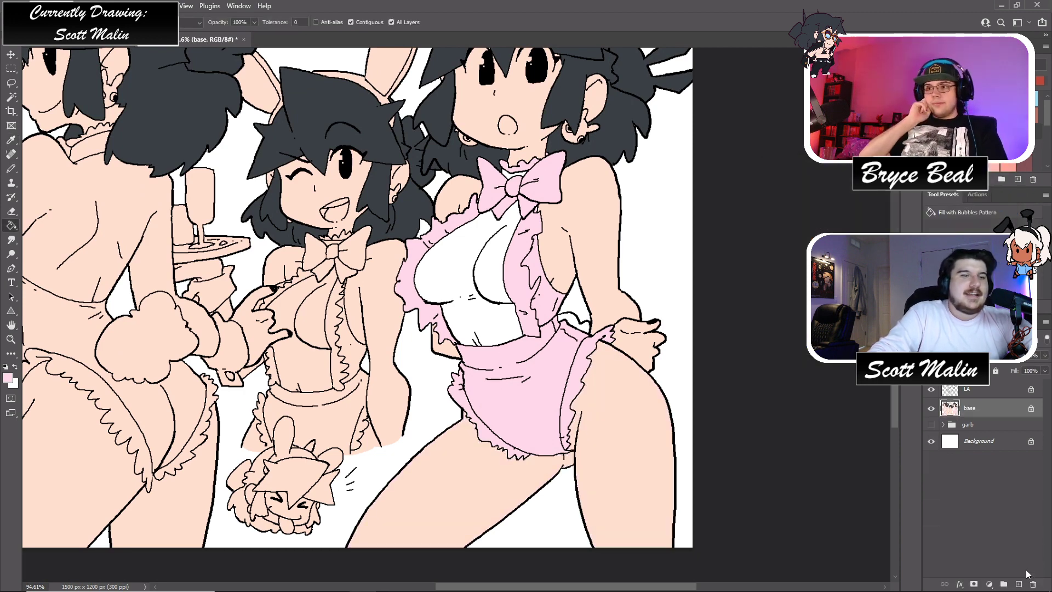
- Darken the right-hand figure's legs to reddish-brown tights on the base layer with Hue/Saturation, setting the hue to -22
{"action": "key", "text": "ctrl+u"}
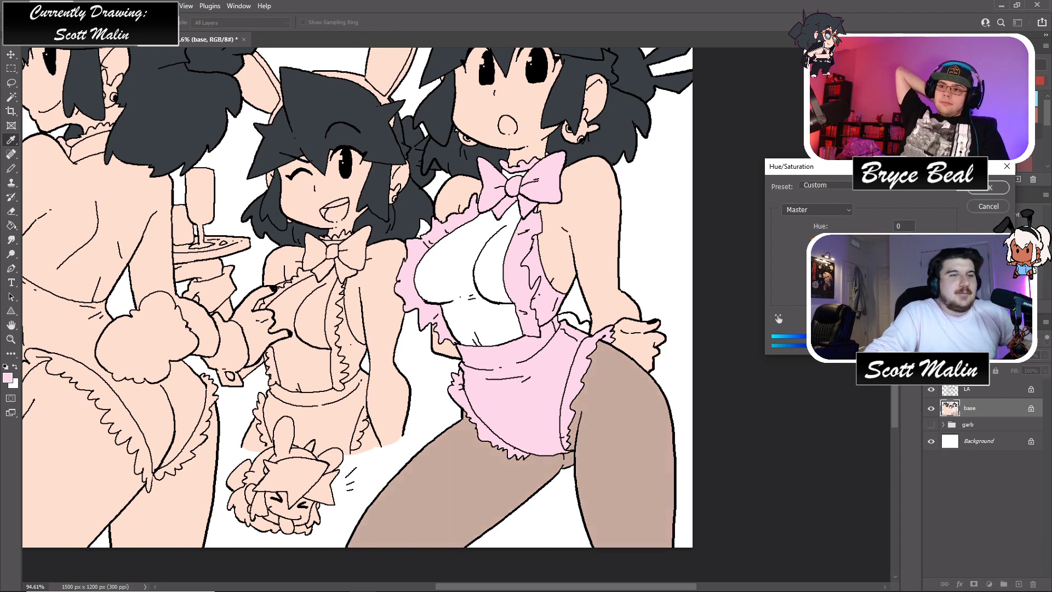
{"action": "left_click_drag", "start_coordinate": [852, 291], "coordinate": [837, 292]}
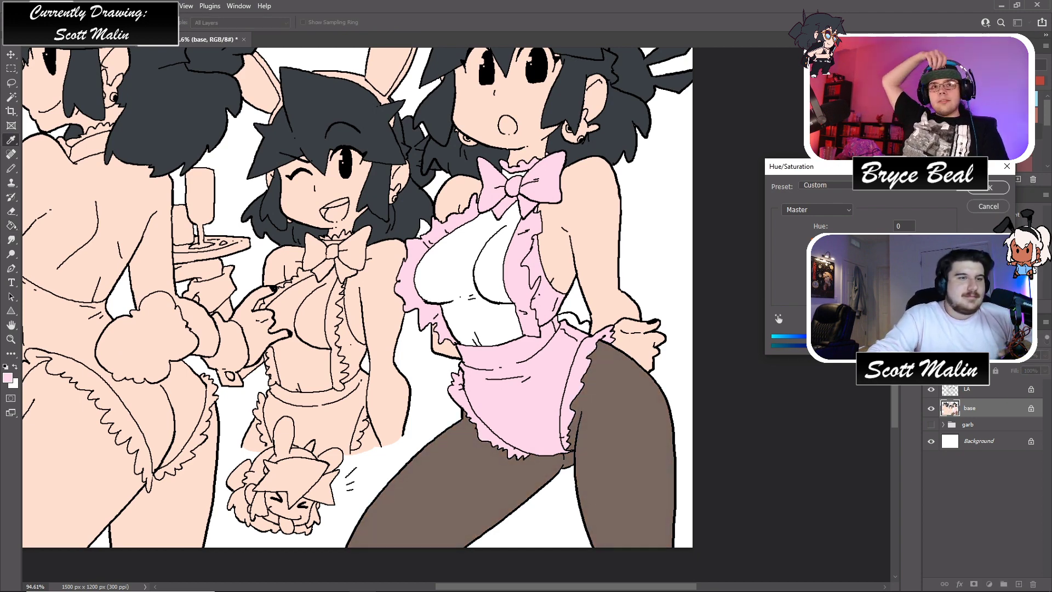
{"action": "mouse_move", "coordinate": [863, 239]}
{"action": "left_mouse_down"}
{"action": "mouse_move", "coordinate": [898, 265]}
{"action": "mouse_move", "coordinate": [856, 239]}
{"action": "left_mouse_up"}
{"action": "type", "text": "-18"}
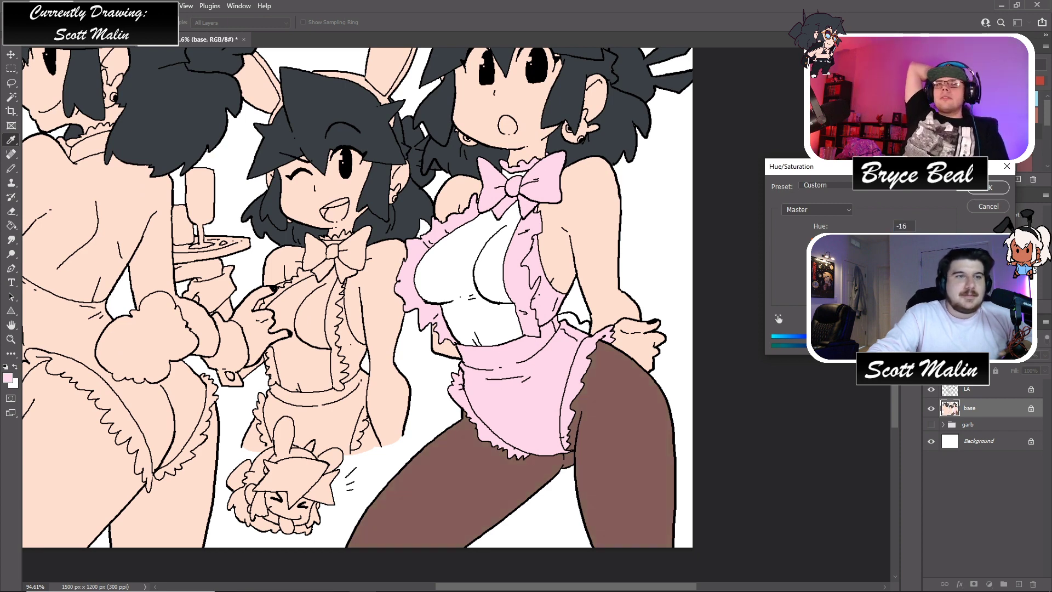
{"action": "key", "text": "Up"}
{"action": "key", "text": "Up"}
{"action": "key", "text": "Up"}
{"action": "key", "text": "Up"}
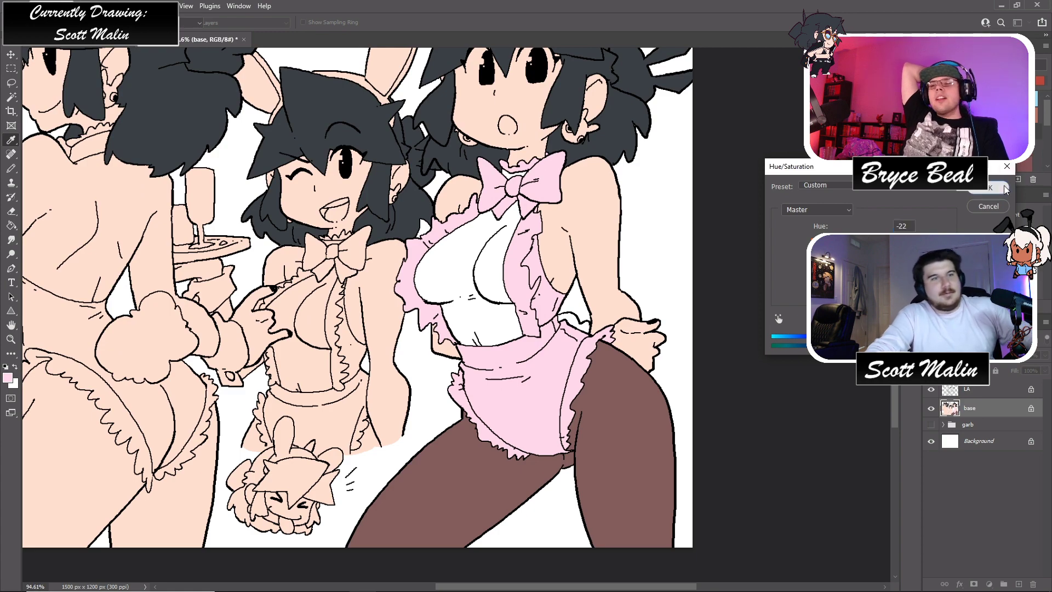
{"action": "key", "text": "Return"}
- Fill both of the right-hand figure's bunny-shaped earrings with the costume's pale pink
{"action": "key", "text": "g"}
{"action": "left_click", "coordinate": [11, 338]}
{"action": "left_click_drag", "start_coordinate": [554, 337], "coordinate": [523, 336]}
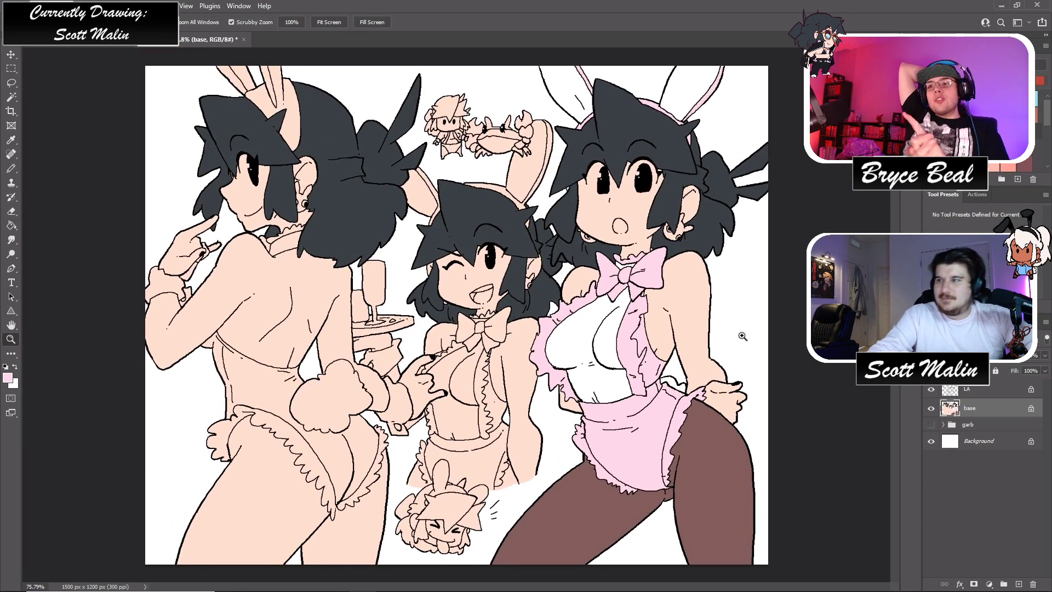
{"action": "scroll", "coordinate": [746, 309], "scroll_direction": "up", "scroll_amount": 2}
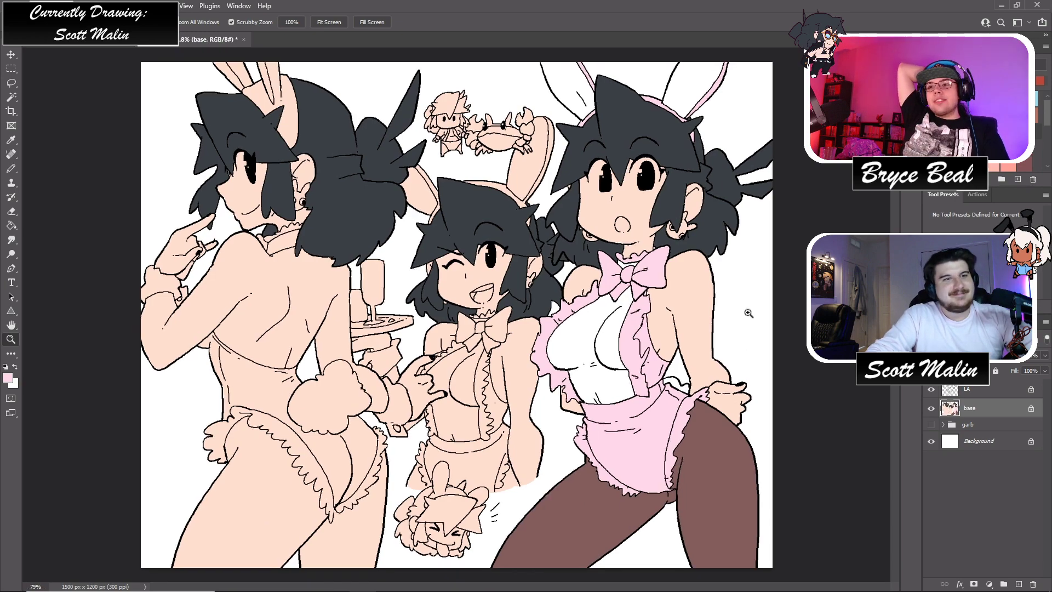
{"action": "scroll", "coordinate": [702, 153], "scroll_direction": "up", "scroll_amount": 5}
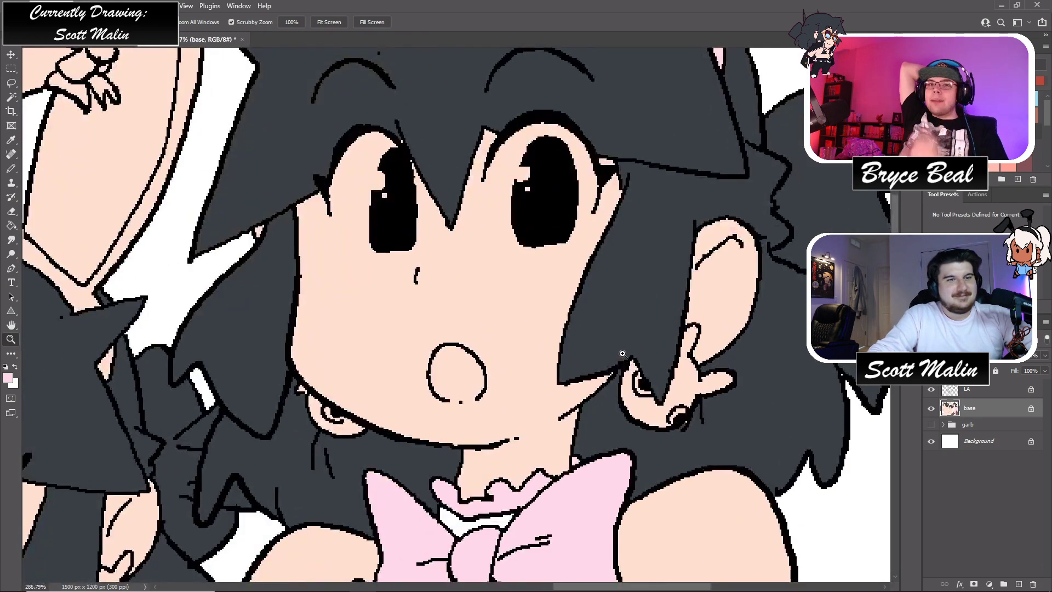
{"action": "key", "text": "b"}
{"action": "left_click", "coordinate": [758, 399], "text": "alt"}
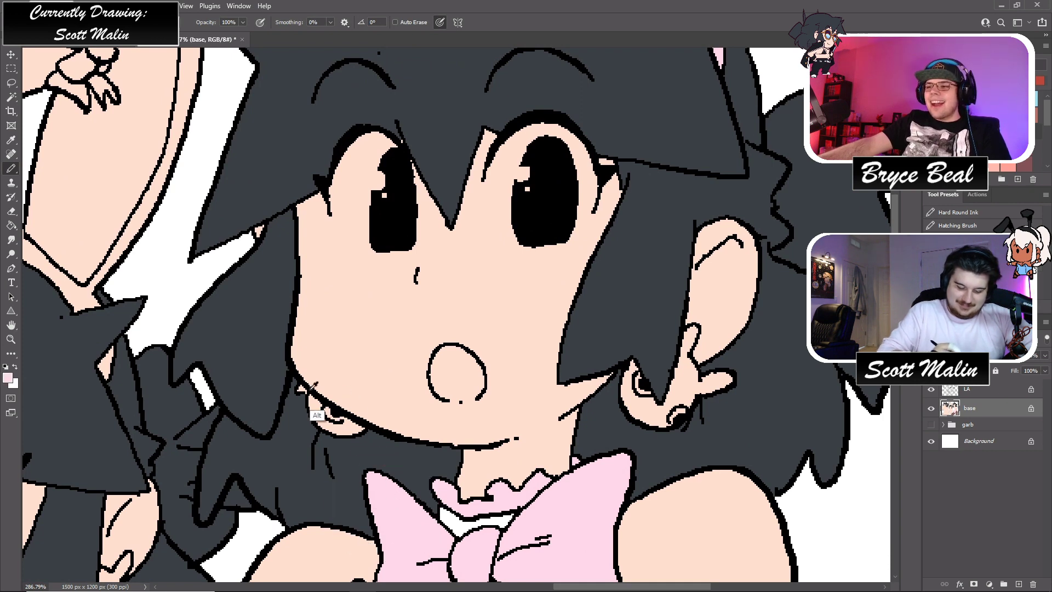
{"action": "key", "text": "g"}
{"action": "left_click", "coordinate": [328, 422]}
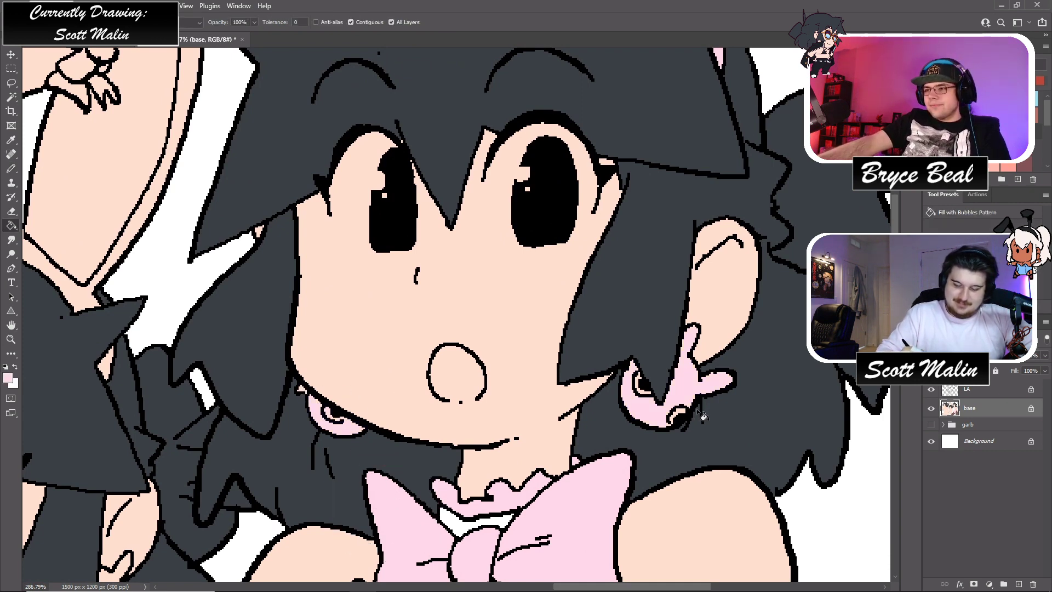
- Fill the small enclosed details inside both of the right-hand figure's earrings white
{"action": "key", "text": "x"}
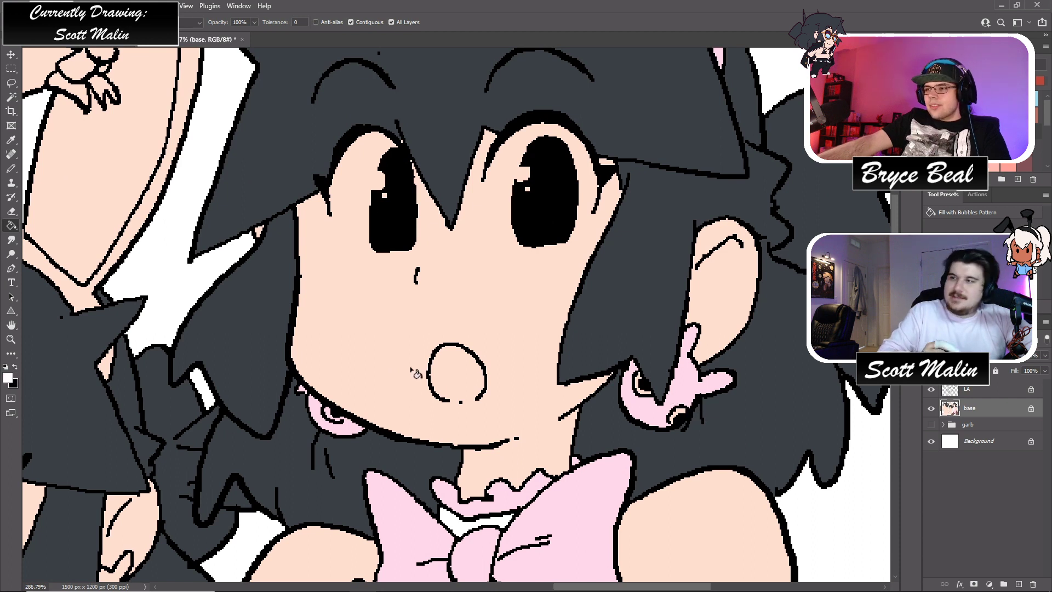
{"action": "key", "text": "b"}
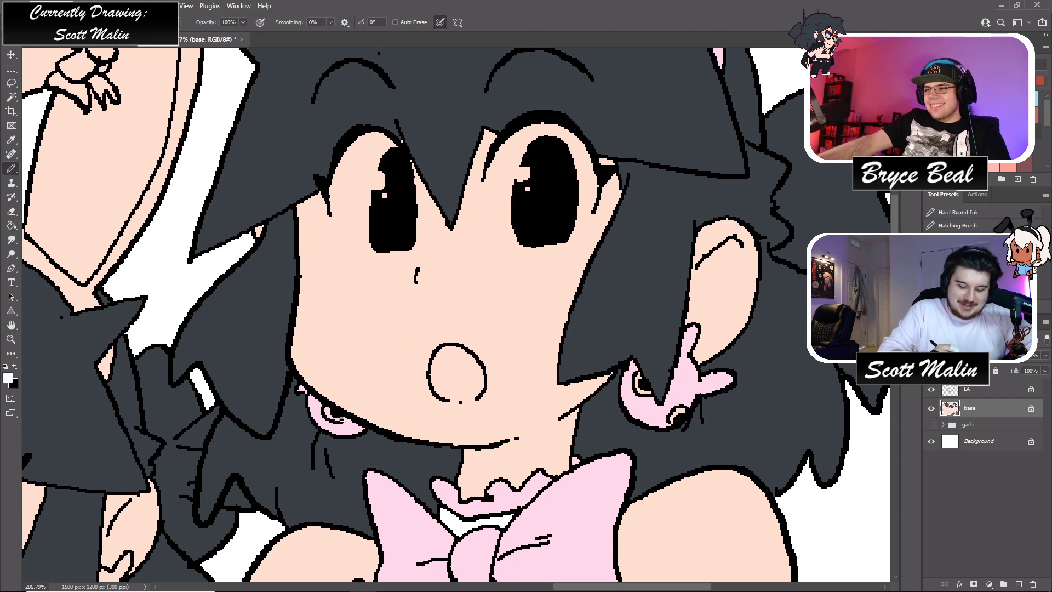
{"action": "key", "text": "g"}
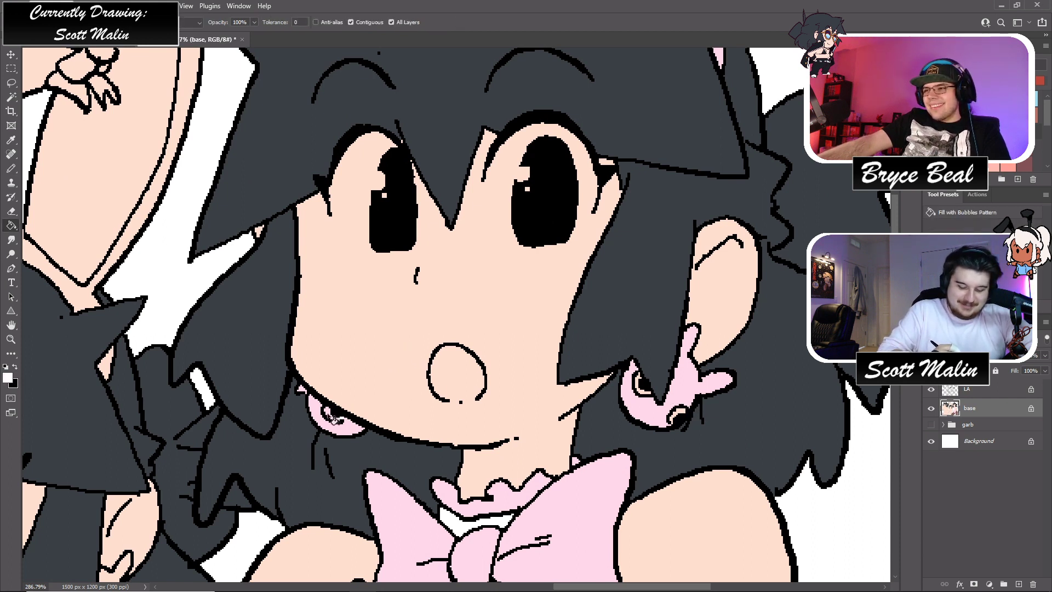
{"action": "left_click", "coordinate": [644, 392]}
{"action": "left_click", "coordinate": [677, 420]}
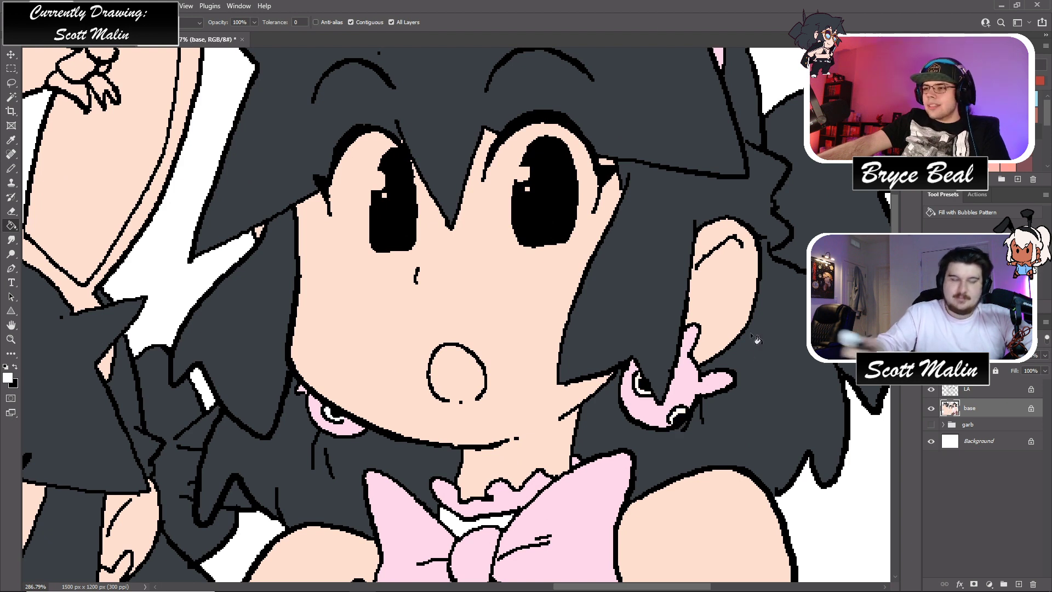
- Fill the inside of the right-hand figure's open mouth white
{"action": "key", "text": "b"}
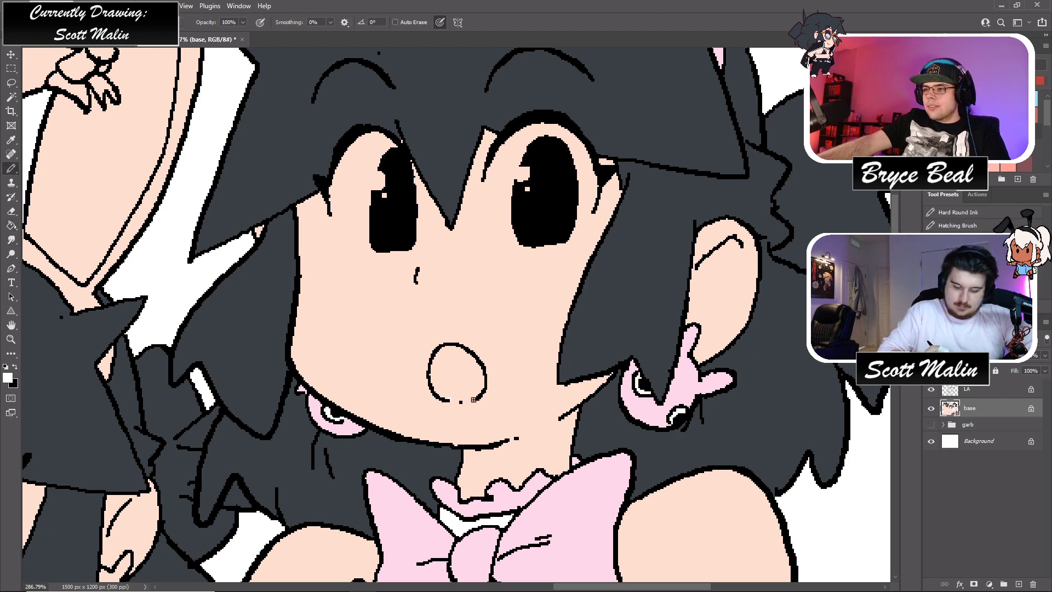
{"action": "key", "text": "g"}
{"action": "left_click", "coordinate": [472, 393]}
{"action": "scroll", "coordinate": [530, 322], "scroll_direction": "up", "scroll_amount": 3}
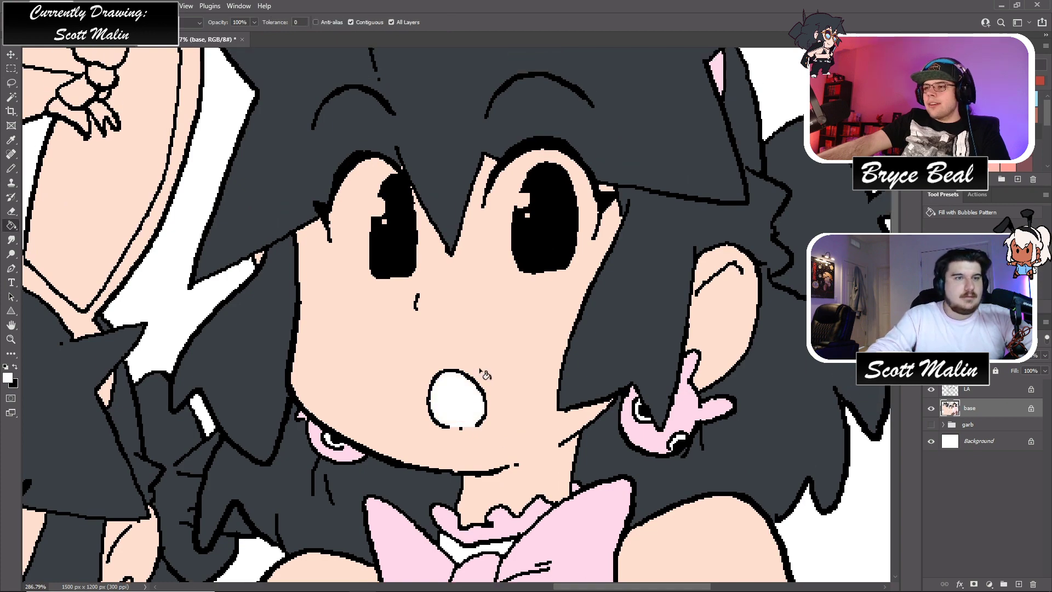
- Examine the right-hand figure's base colours from head to tights and compare them with the neighbouring figures
{"action": "left_click", "coordinate": [15, 338]}
{"action": "left_click_drag", "start_coordinate": [534, 328], "coordinate": [497, 322]}
{"action": "scroll", "coordinate": [536, 440], "scroll_direction": "down", "scroll_amount": 3}
{"action": "scroll", "coordinate": [536, 440], "scroll_direction": "down", "scroll_amount": 3}
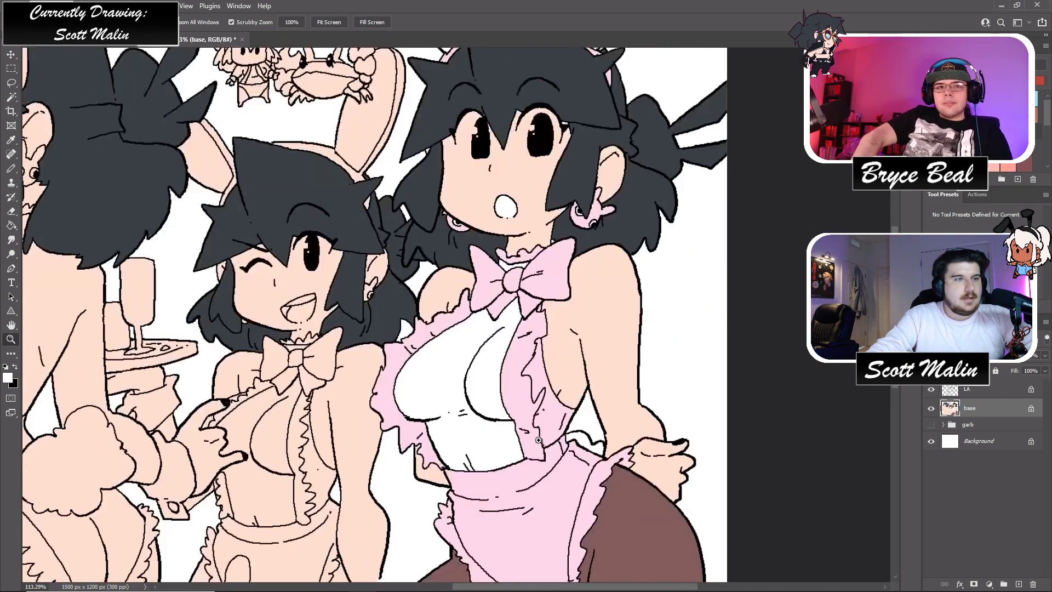
{"action": "scroll", "coordinate": [539, 439], "scroll_direction": "down", "scroll_amount": 3}
{"action": "scroll", "coordinate": [509, 358], "scroll_direction": "up", "scroll_amount": 3}
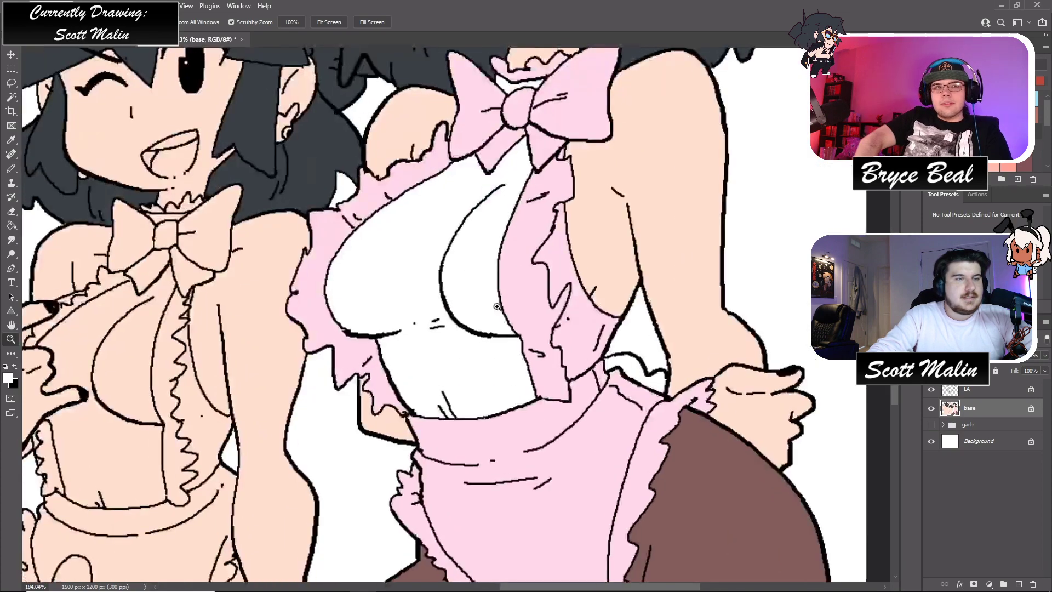
{"action": "scroll", "coordinate": [456, 335], "scroll_direction": "down", "scroll_amount": 3}
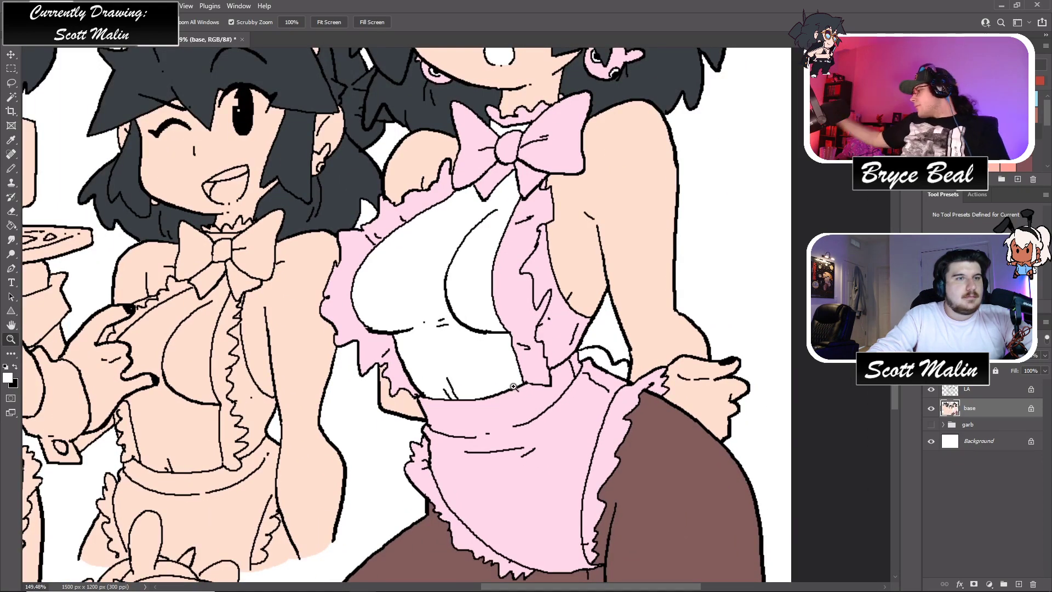
{"action": "scroll", "coordinate": [510, 434], "scroll_direction": "down", "scroll_amount": 3}
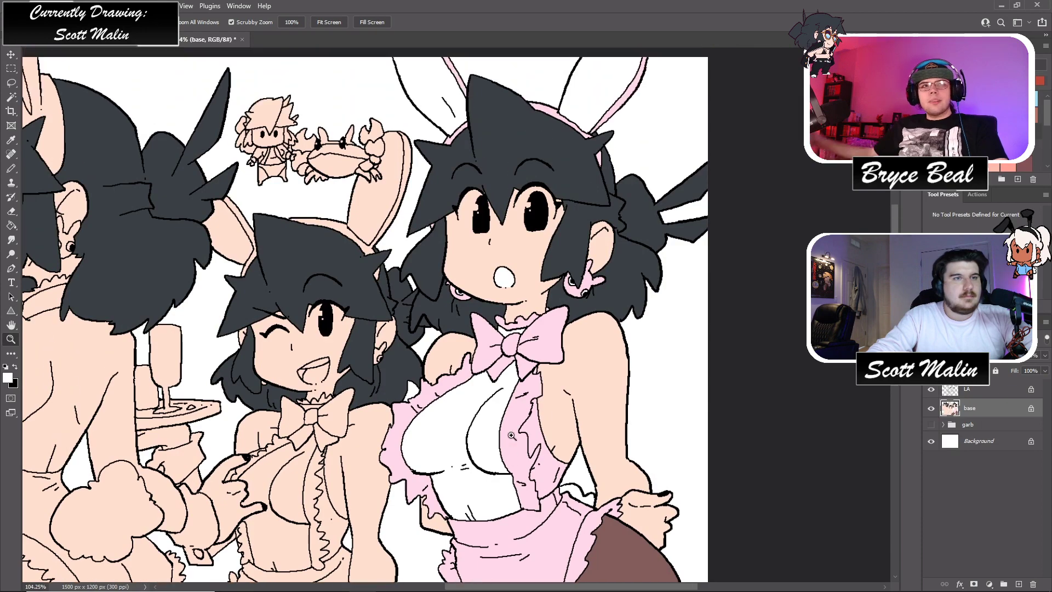
{"action": "scroll", "coordinate": [586, 416], "scroll_direction": "up", "scroll_amount": 2}
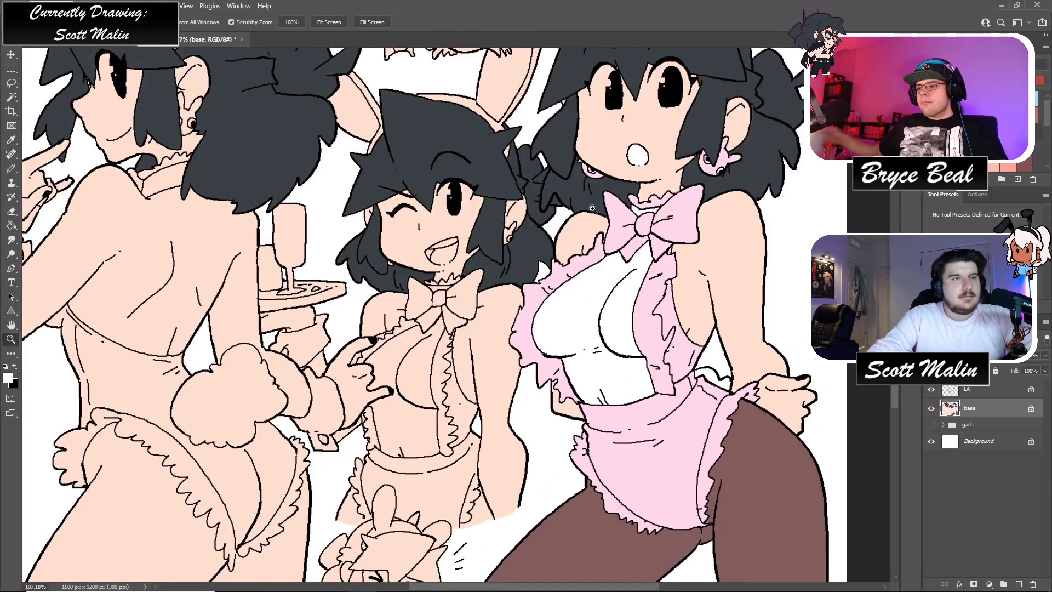
- Outline the open lower edge of the right-hand figure's eye nearest the middle figure in white and fill its eye white
{"action": "scroll", "coordinate": [761, 152], "scroll_direction": "up", "scroll_amount": 3}
{"action": "scroll", "coordinate": [739, 365], "scroll_direction": "up", "scroll_amount": 3}
{"action": "scroll", "coordinate": [712, 213], "scroll_direction": "up", "scroll_amount": 1}
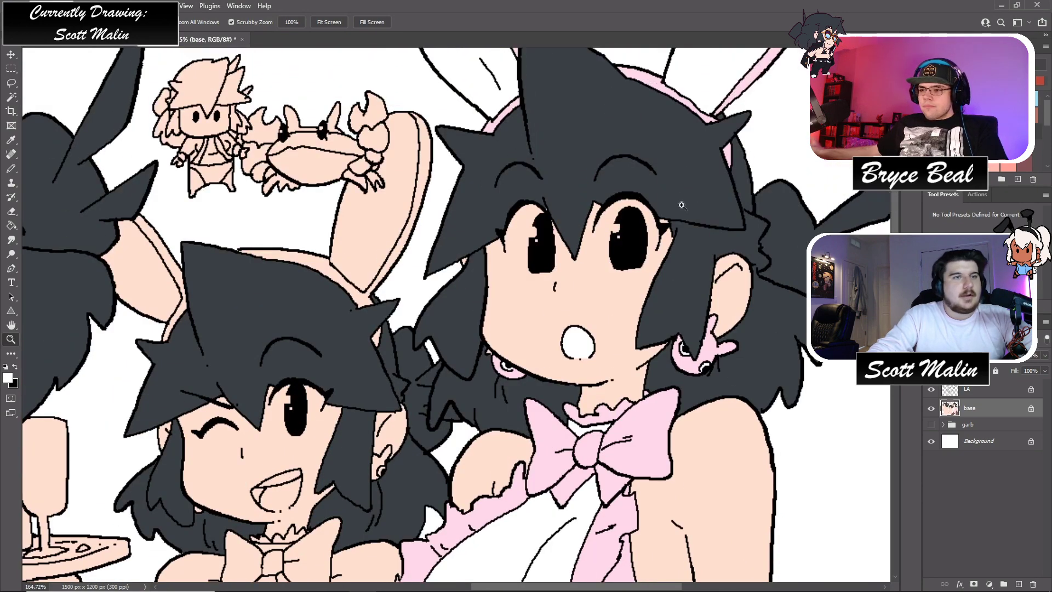
{"action": "scroll", "coordinate": [711, 215], "scroll_direction": "up", "scroll_amount": 3}
{"action": "key", "text": "b"}
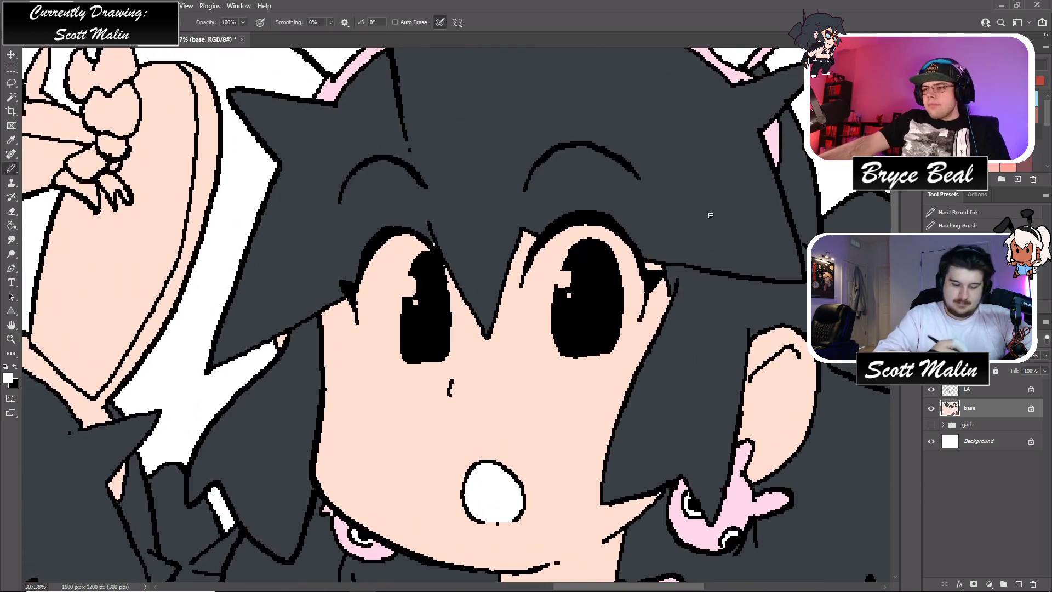
{"action": "left_click_drag", "start_coordinate": [370, 343], "coordinate": [402, 361]}
{"action": "key", "text": "g"}
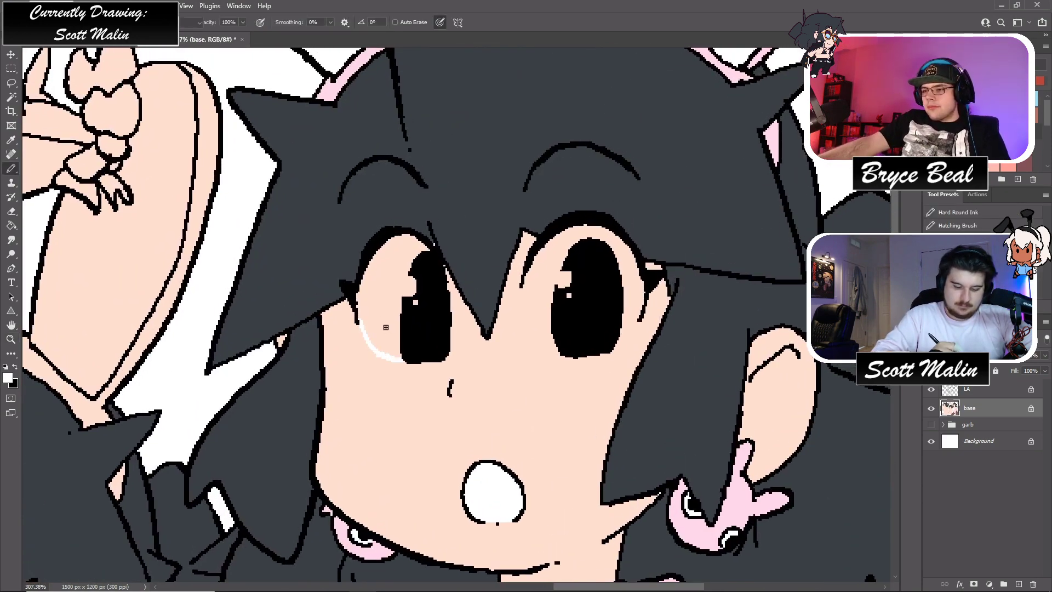
{"action": "left_click", "coordinate": [391, 318]}
- Outline and fill the white of the right-hand figure's other eye, and sample the peach skin colour beside it
{"action": "key", "text": "b"}
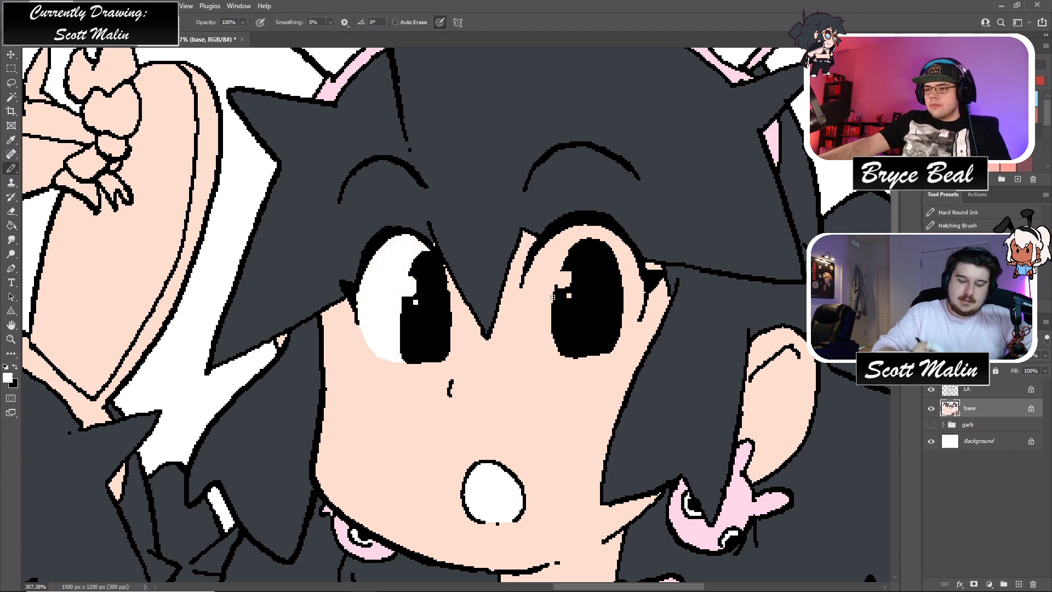
{"action": "mouse_move", "coordinate": [524, 284]}
{"action": "left_mouse_down"}
{"action": "mouse_move", "coordinate": [526, 327]}
{"action": "mouse_move", "coordinate": [561, 356]}
{"action": "mouse_move", "coordinate": [630, 334]}
{"action": "mouse_move", "coordinate": [641, 315]}
{"action": "left_mouse_up"}
{"action": "key", "text": "g"}
{"action": "left_click", "coordinate": [564, 285]}
{"action": "key", "text": "b"}
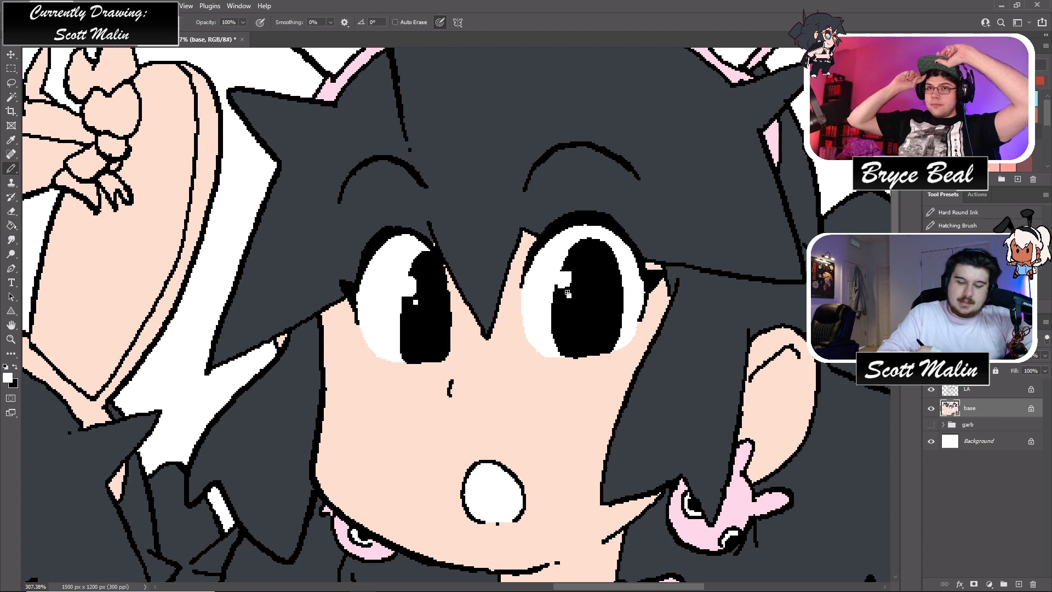
{"action": "left_click", "coordinate": [642, 326], "text": "alt"}
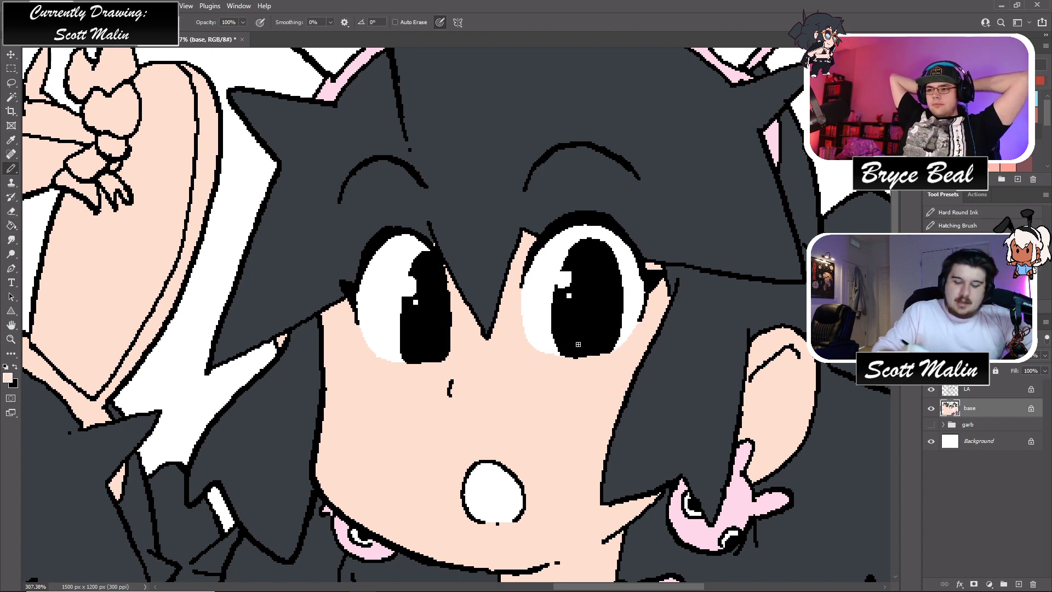
- Darken the right-hand figure's tights to a deeper neutral brown with Hue/Saturation, setting the hue to -2
{"action": "left_click", "coordinate": [11, 339]}
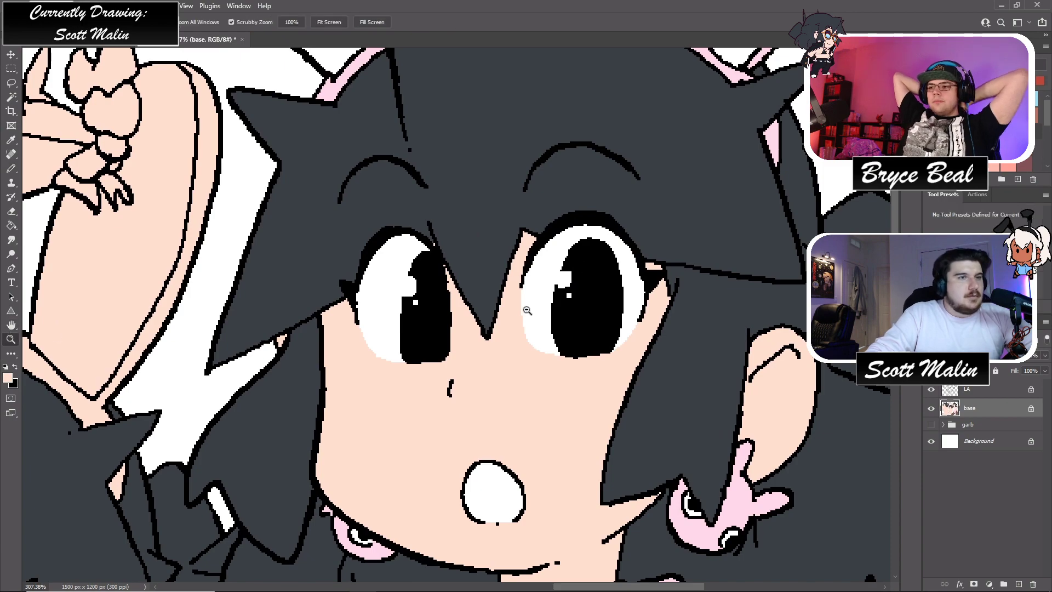
{"action": "left_click_drag", "start_coordinate": [527, 311], "coordinate": [444, 311]}
{"action": "left_click_drag", "start_coordinate": [703, 264], "coordinate": [703, 411]}
{"action": "left_click", "coordinate": [11, 96]}
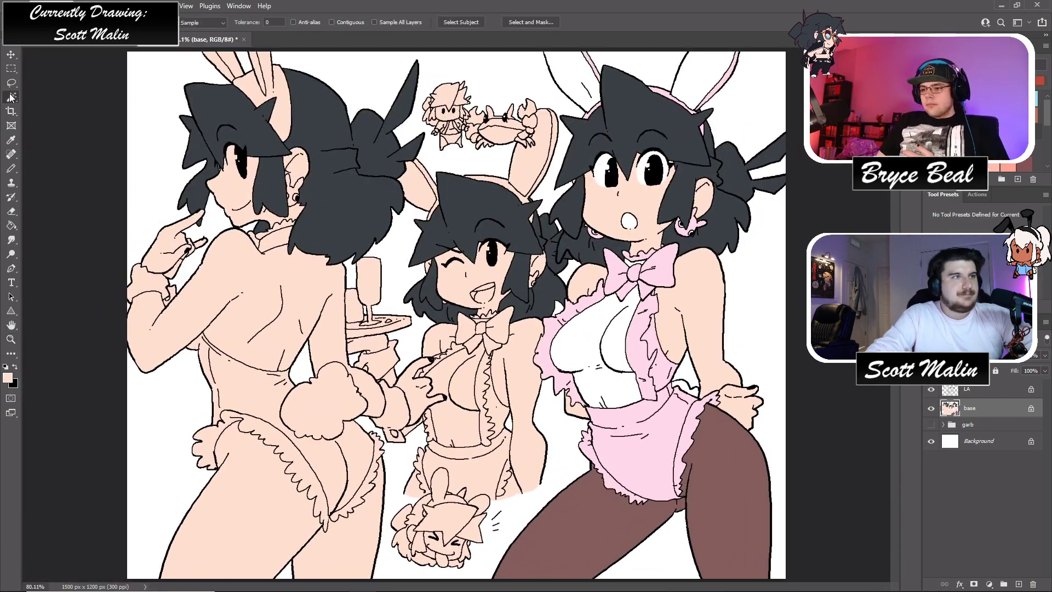
{"action": "key", "text": "ctrl+u"}
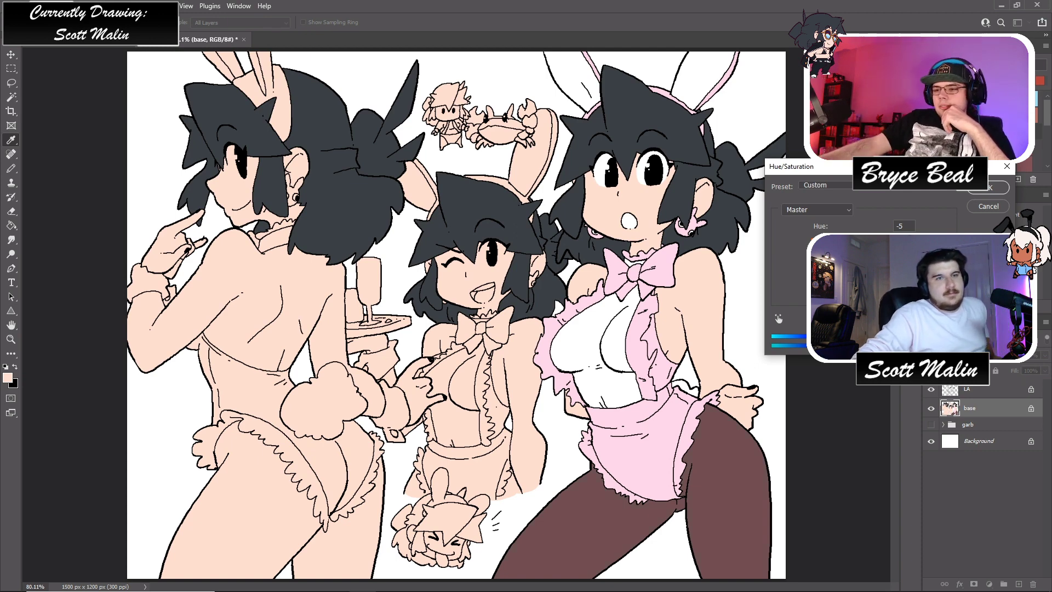
{"action": "left_click_drag", "start_coordinate": [862, 240], "coordinate": [863, 240]}
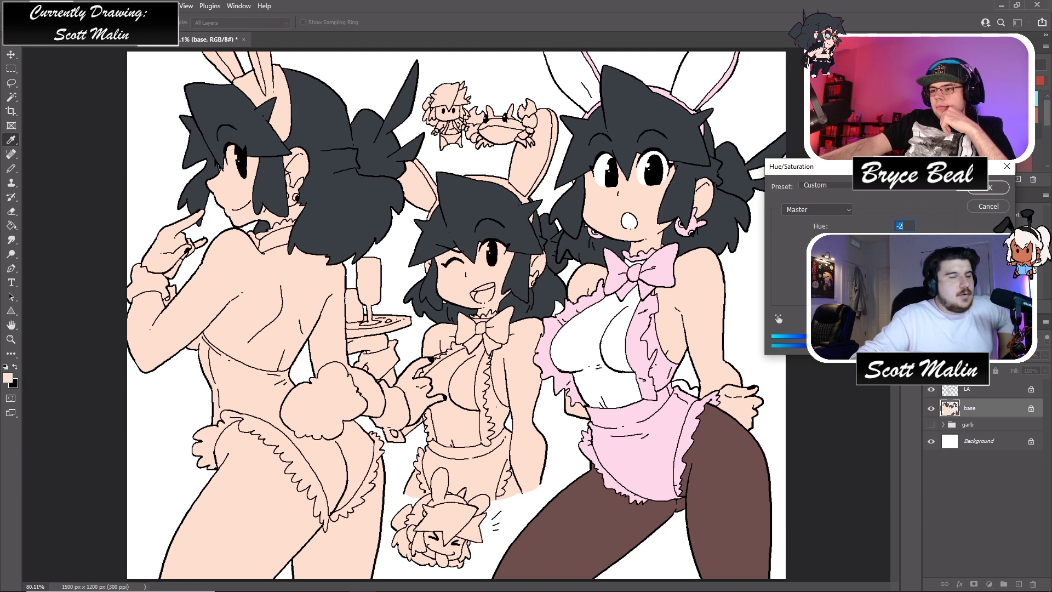
{"action": "left_click", "coordinate": [985, 192]}
{"action": "key", "text": "w"}
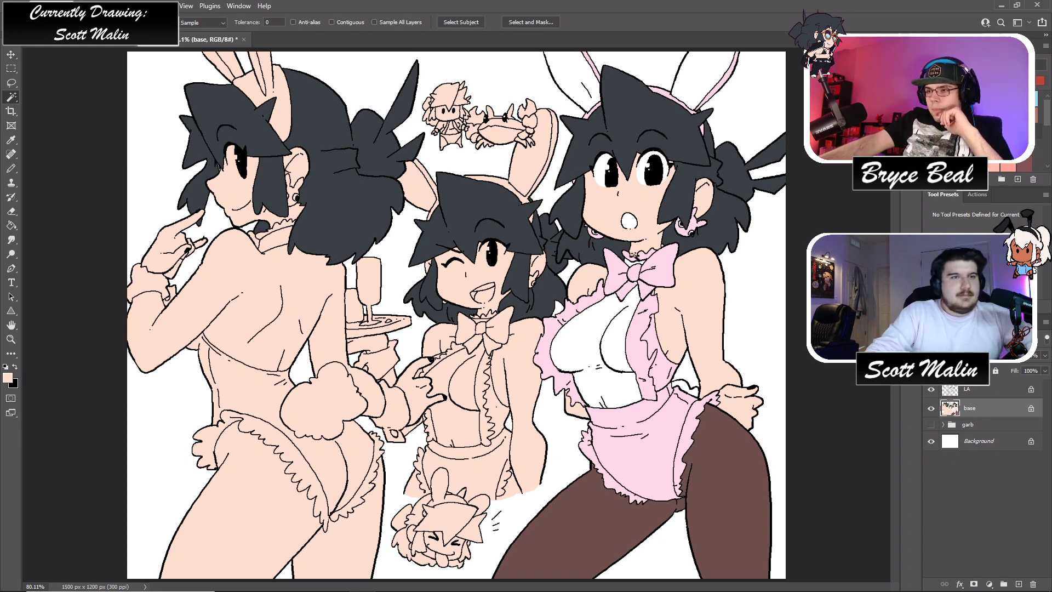
- Sample the middle figure's dark grey hair colour and fill both front hair sections of the small bunny-eared head below her
{"action": "key", "text": "z"}
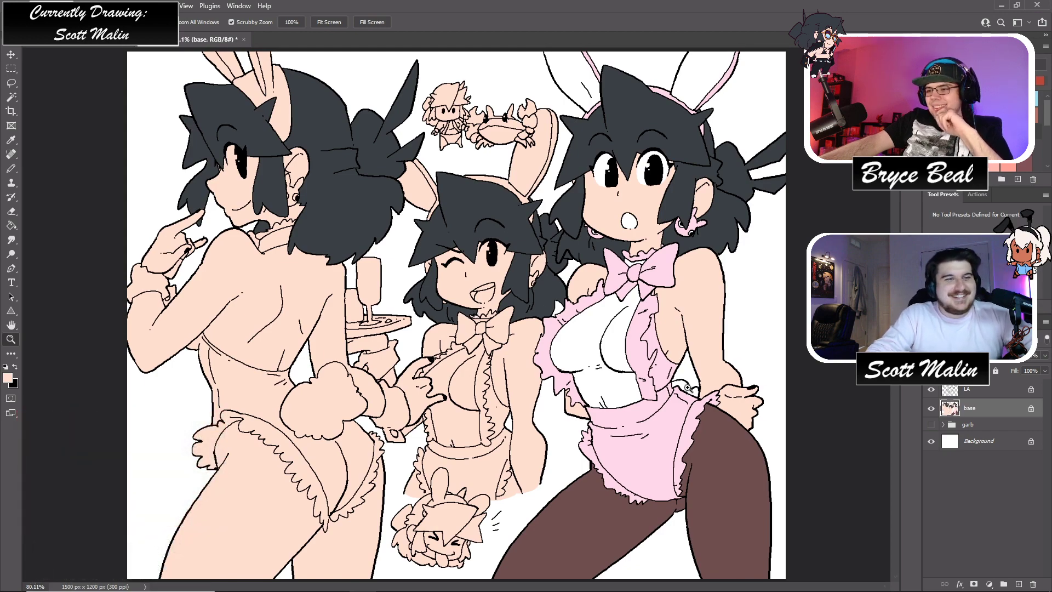
{"action": "left_click_drag", "start_coordinate": [676, 385], "coordinate": [712, 384]}
{"action": "scroll", "coordinate": [637, 402], "scroll_direction": "up", "scroll_amount": 1}
{"action": "scroll", "coordinate": [424, 317], "scroll_direction": "down", "scroll_amount": 2}
{"action": "key", "text": "g"}
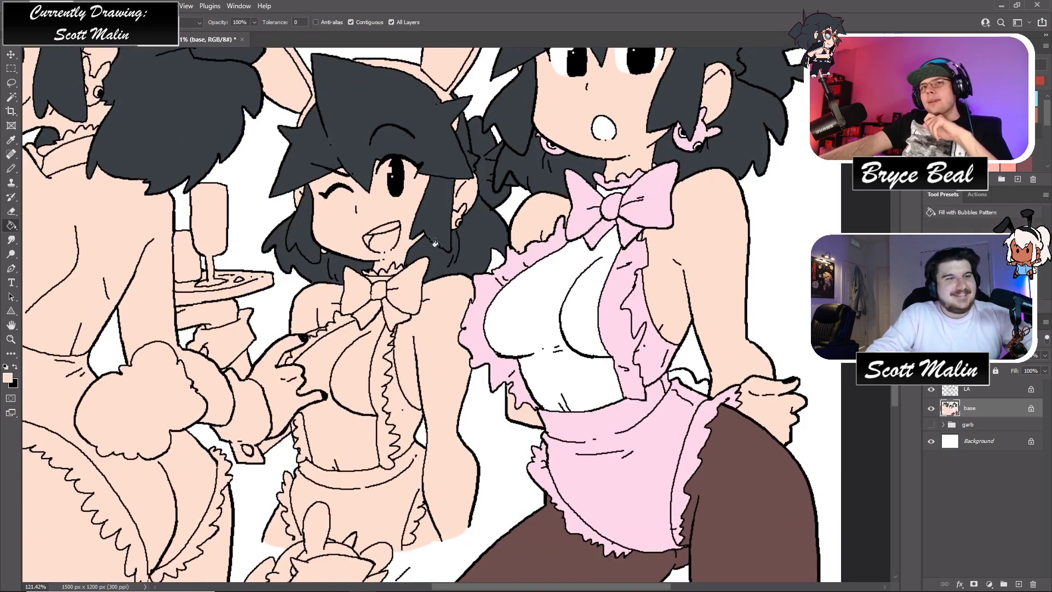
{"action": "left_click", "coordinate": [434, 212], "text": "alt"}
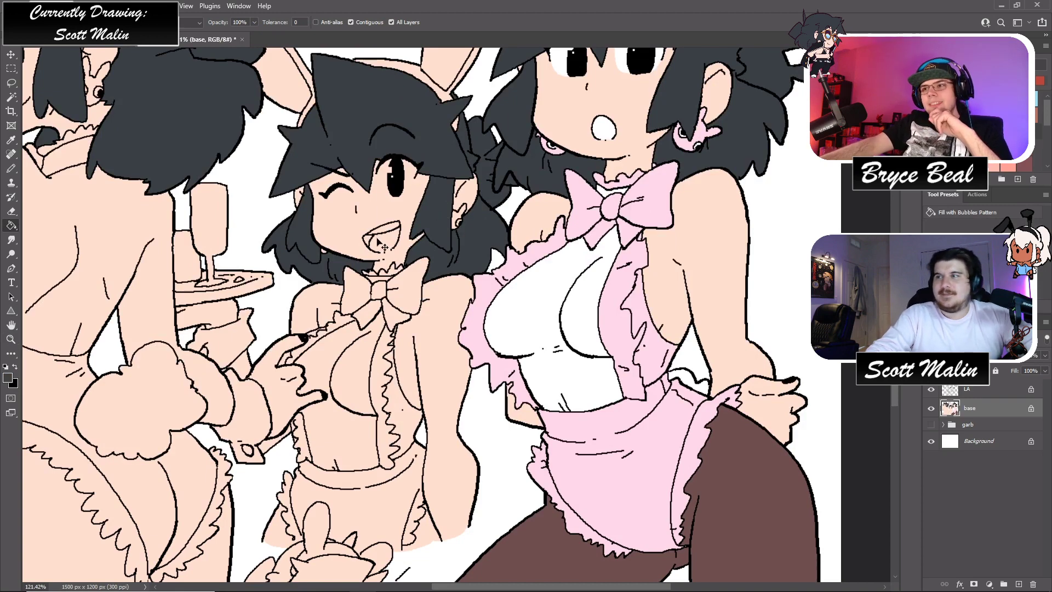
{"action": "key", "text": "z"}
{"action": "scroll", "coordinate": [289, 377], "scroll_direction": "down", "scroll_amount": 5}
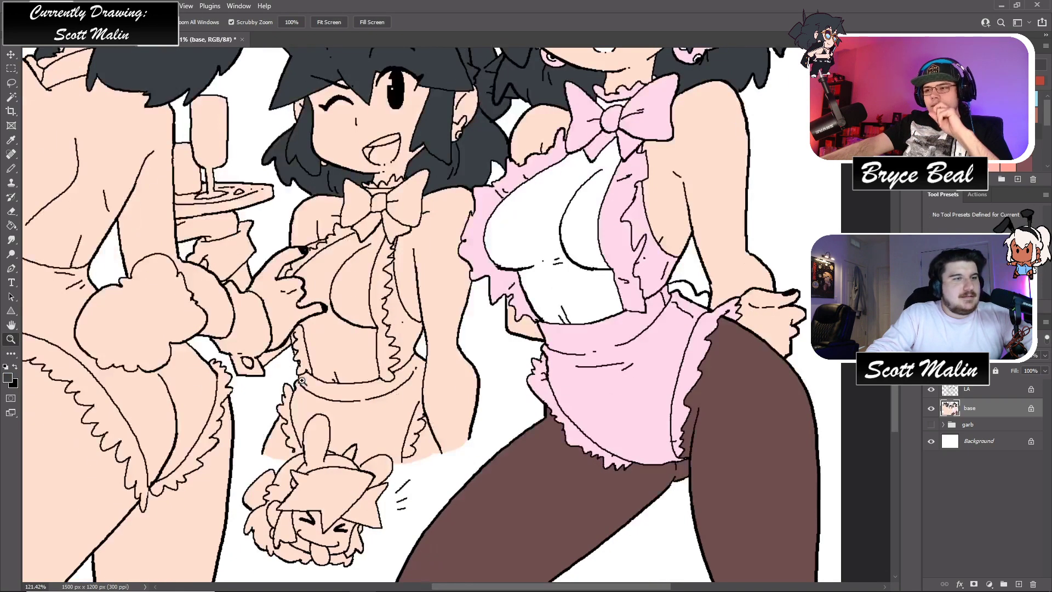
{"action": "left_click_drag", "start_coordinate": [232, 441], "coordinate": [288, 441]}
{"action": "key", "text": "g"}
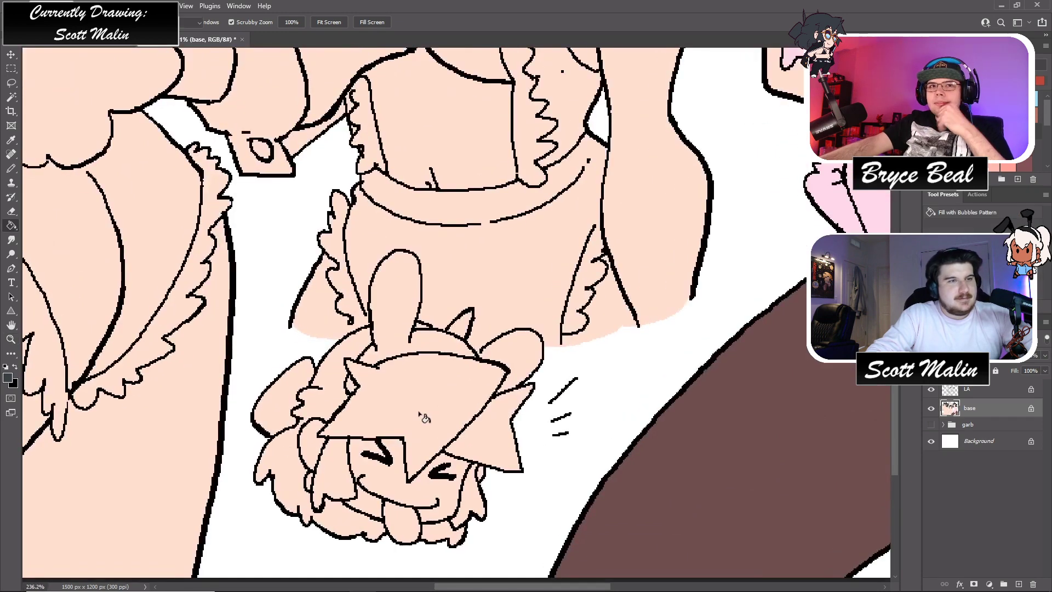
{"action": "left_click", "coordinate": [421, 411]}
{"action": "left_click", "coordinate": [487, 438]}
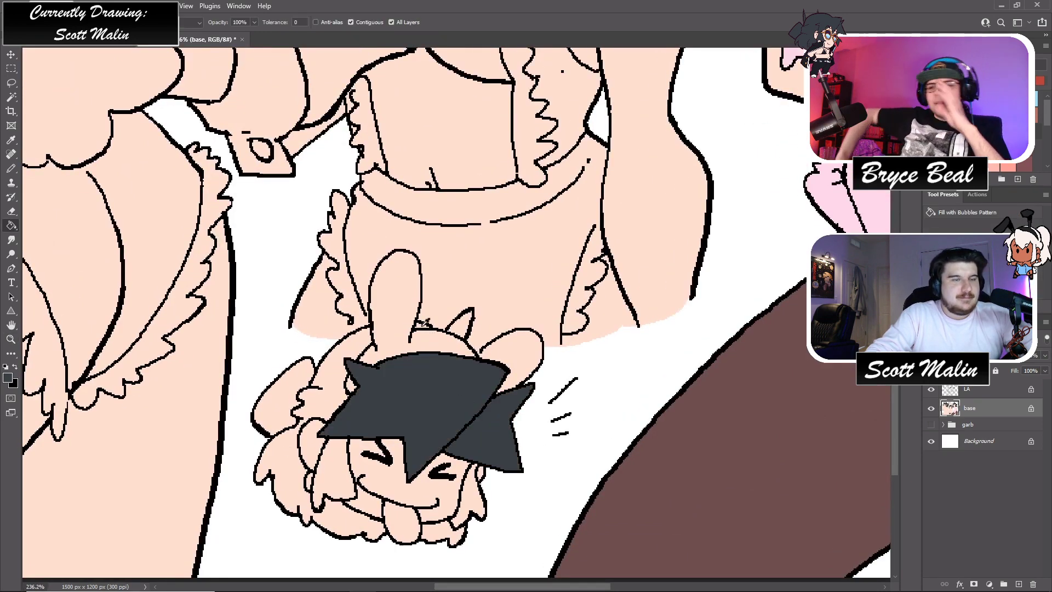
- Fill the small bunny-eared head's remaining back, side and bun hair sections with the same dark grey
{"action": "left_click", "coordinate": [465, 330]}
{"action": "left_click", "coordinate": [334, 478]}
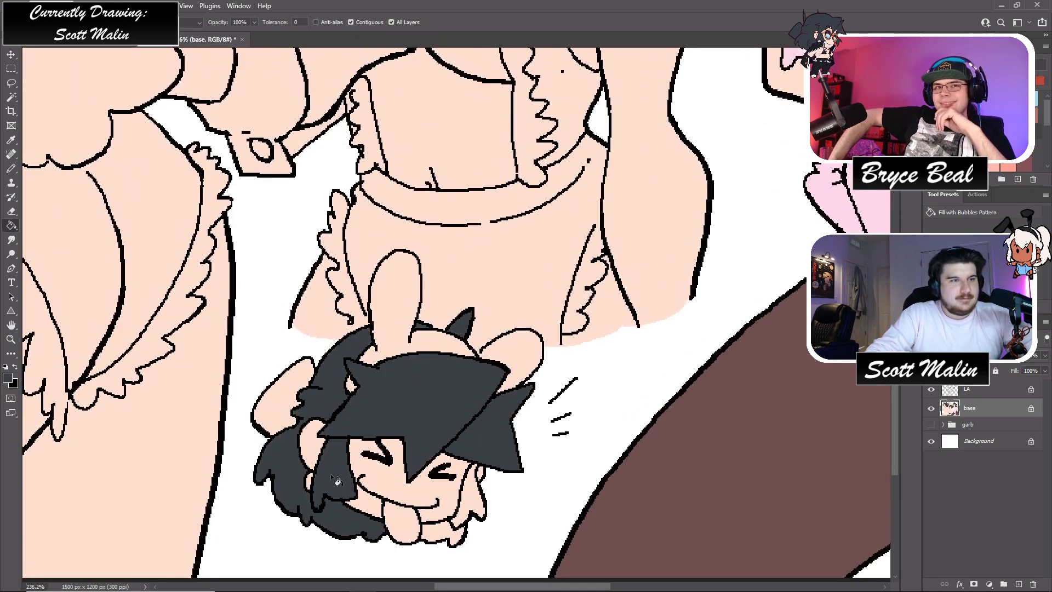
{"action": "left_click", "coordinate": [286, 414]}
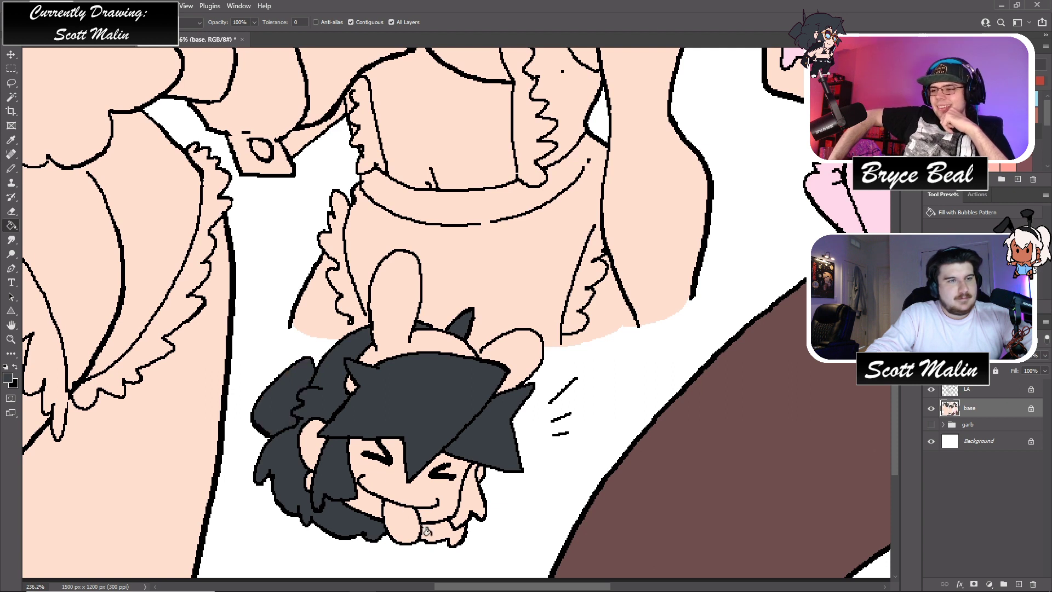
{"action": "left_click", "coordinate": [463, 520]}
{"action": "key", "text": "b"}
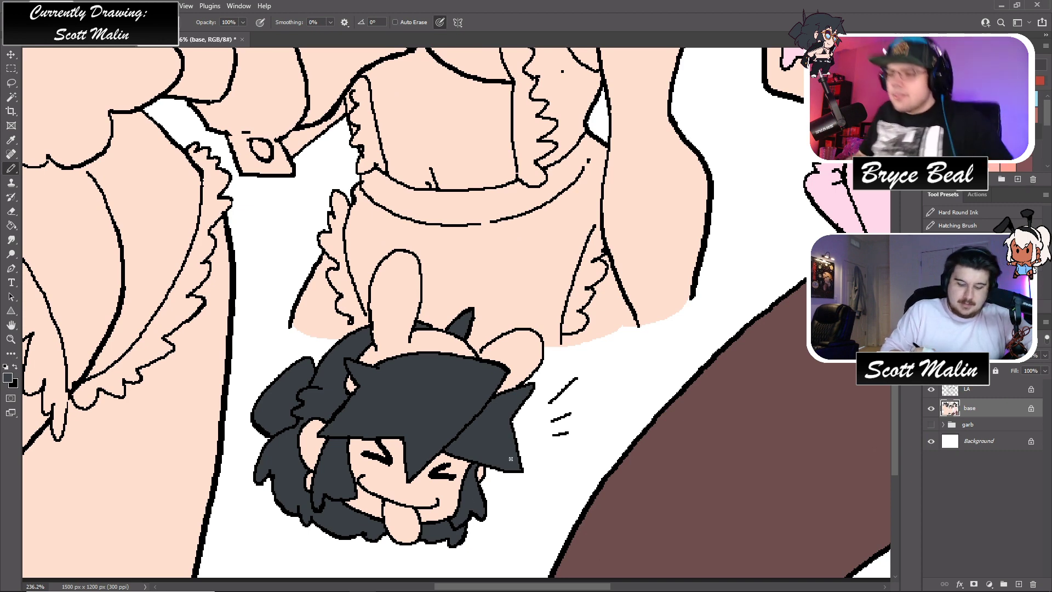
- Try to fill the middle figure's apron with the right-hand costume's pale pink
{"action": "left_click", "coordinate": [11, 339]}
{"action": "left_click_drag", "start_coordinate": [346, 321], "coordinate": [278, 319]}
{"action": "scroll", "coordinate": [513, 350], "scroll_direction": "up", "scroll_amount": 8}
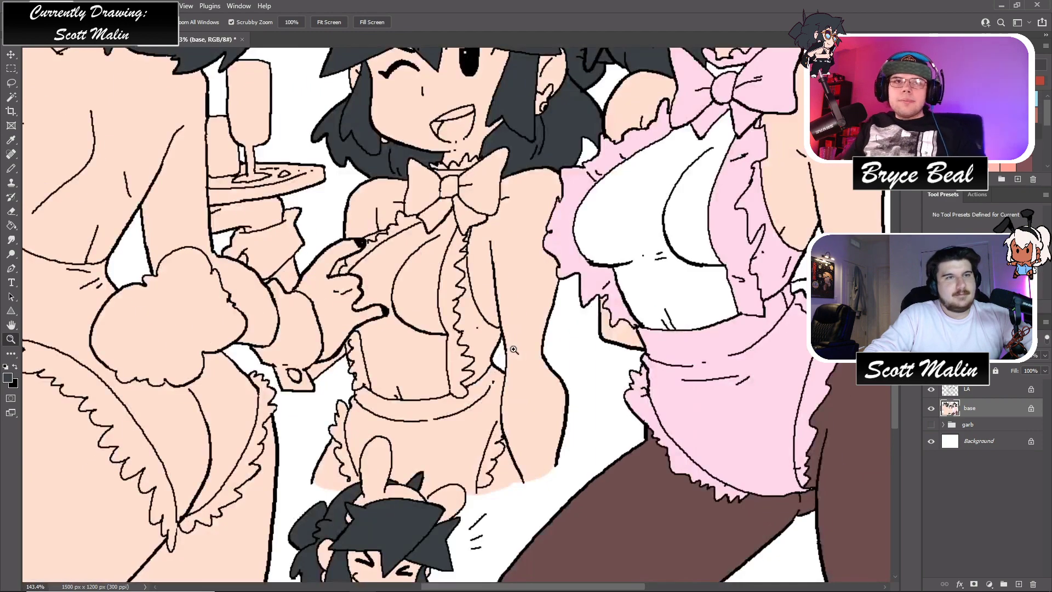
{"action": "scroll", "coordinate": [580, 255], "scroll_direction": "up", "scroll_amount": 3}
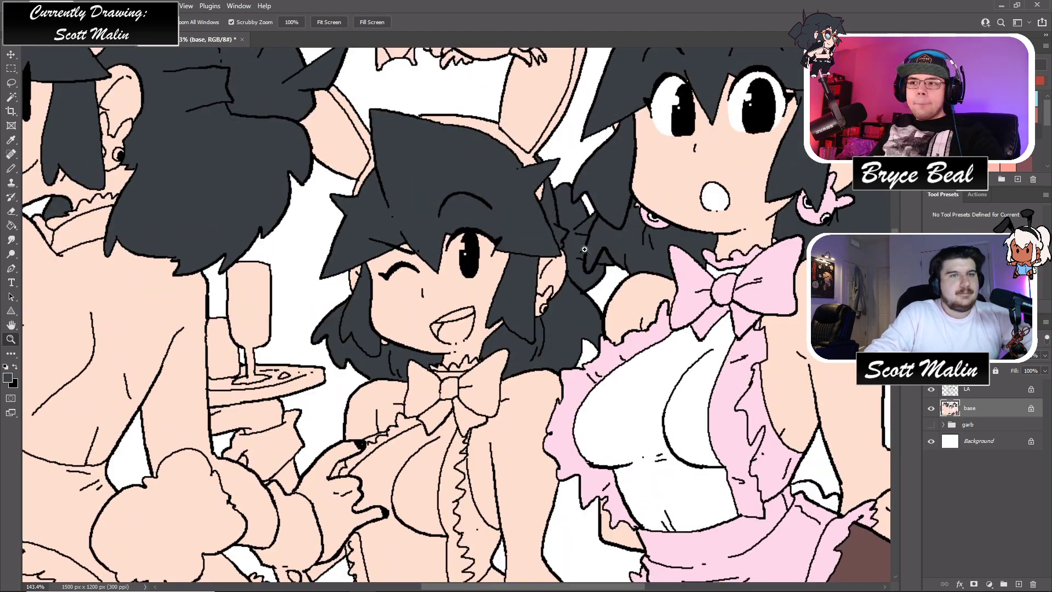
{"action": "scroll", "coordinate": [580, 255], "scroll_direction": "down", "scroll_amount": 6}
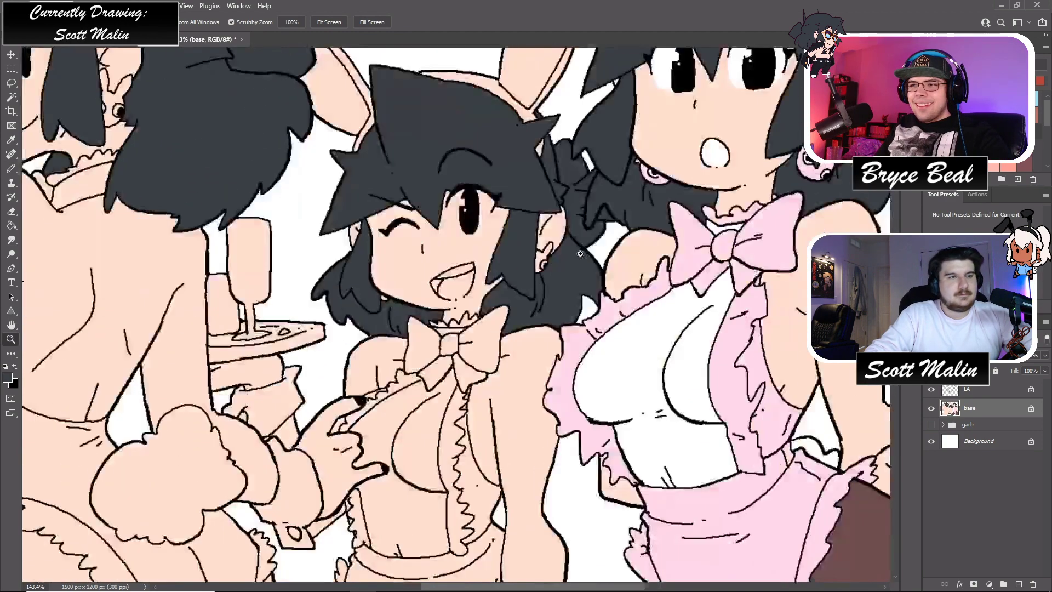
{"action": "key", "text": "g"}
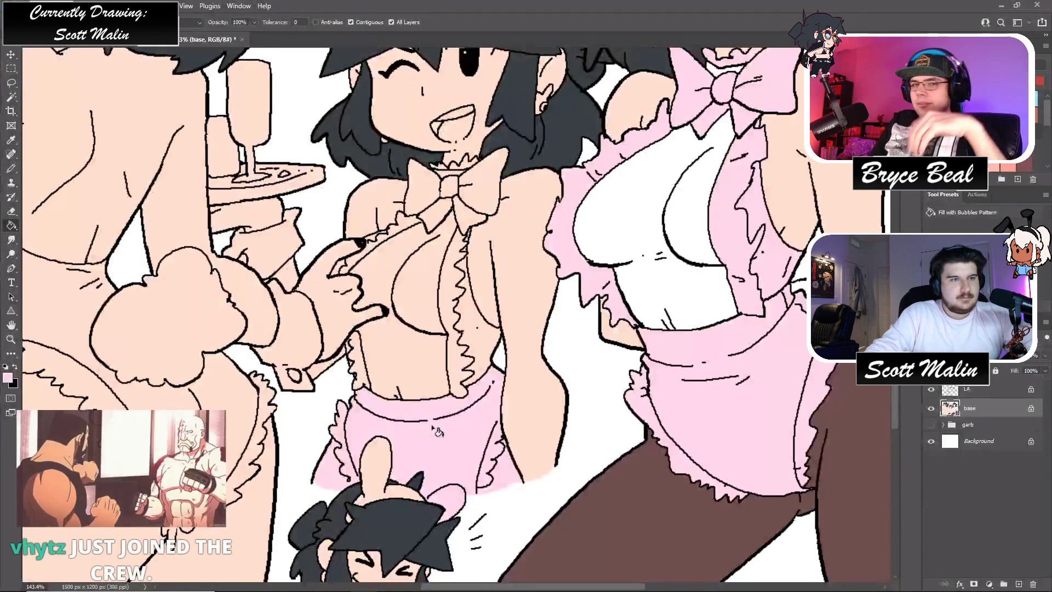
{"action": "key", "text": "b"}
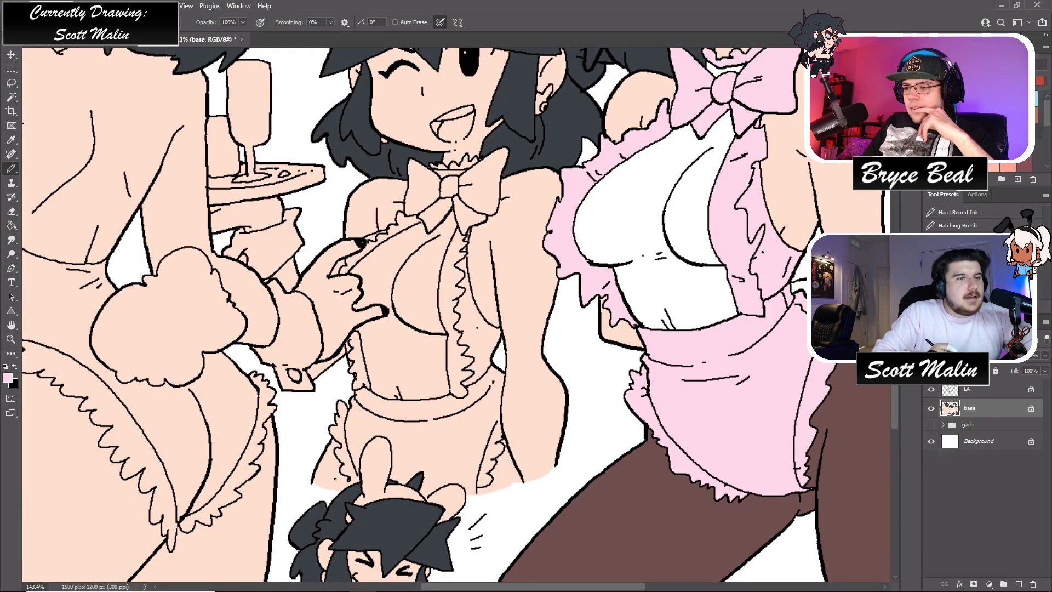
{"action": "key", "text": "g"}
{"action": "left_click", "coordinate": [359, 470]}
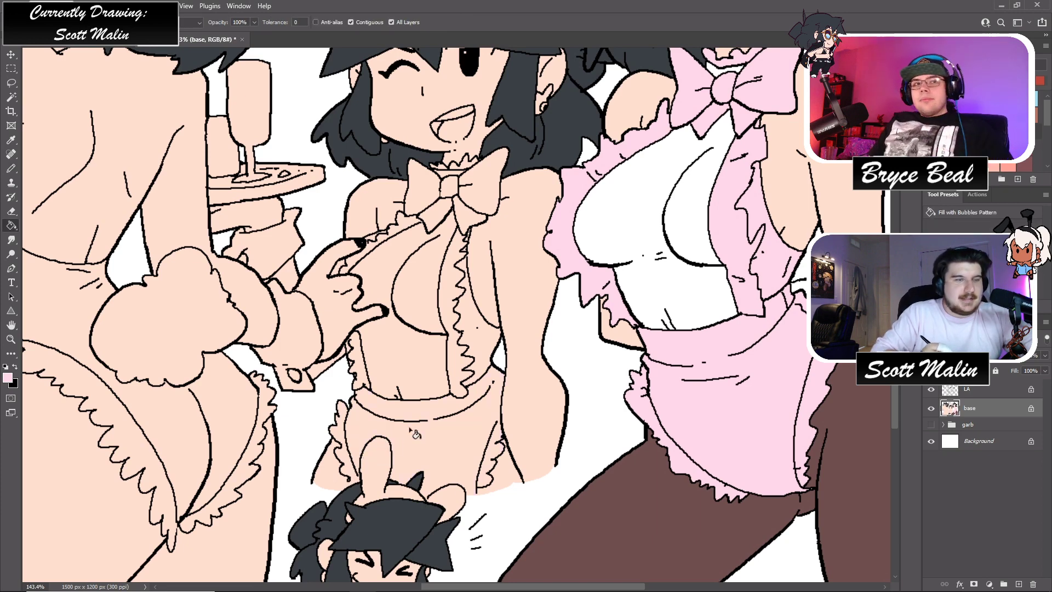
{"action": "key", "text": "ctrl+z"}
- Fill the middle figure's apron and the side frill above its waistband pale pink, leaving her legs and the small head's ears peach
{"action": "key", "text": "b"}
{"action": "key", "text": "g"}
{"action": "left_click", "coordinate": [465, 466]}
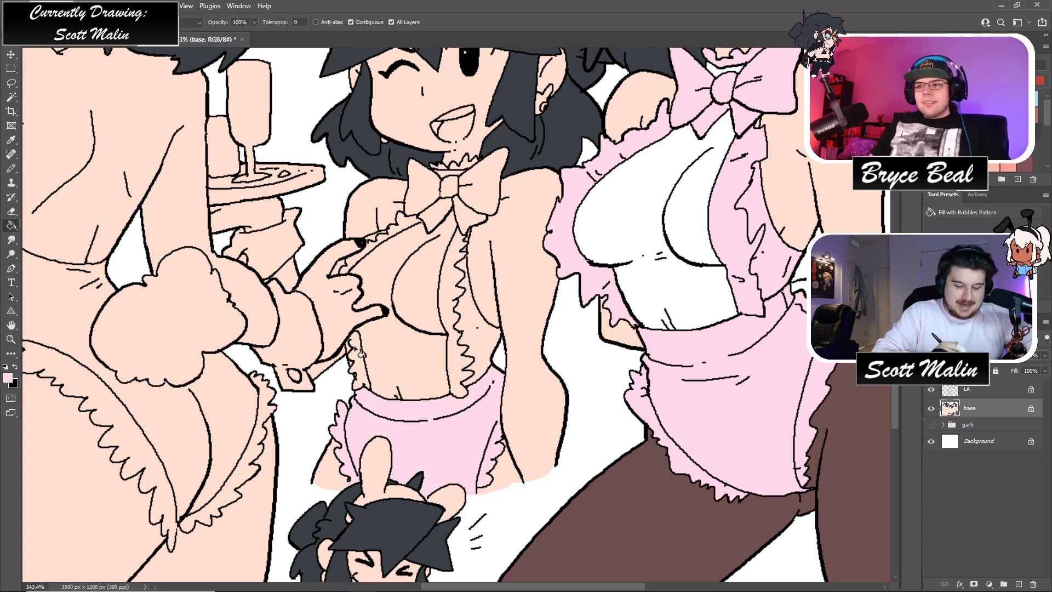
{"action": "key", "text": "b"}
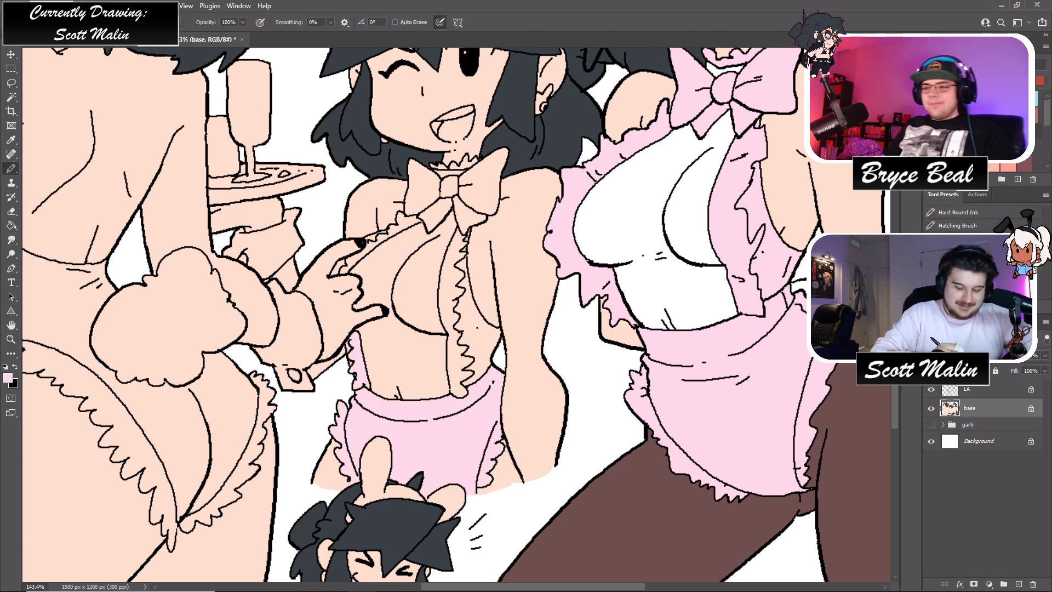
- Fill the ruffled frill and side panel on the outer edge of the middle figure's bodice pale pink, leaving the bodice front peach
{"action": "key", "text": "g"}
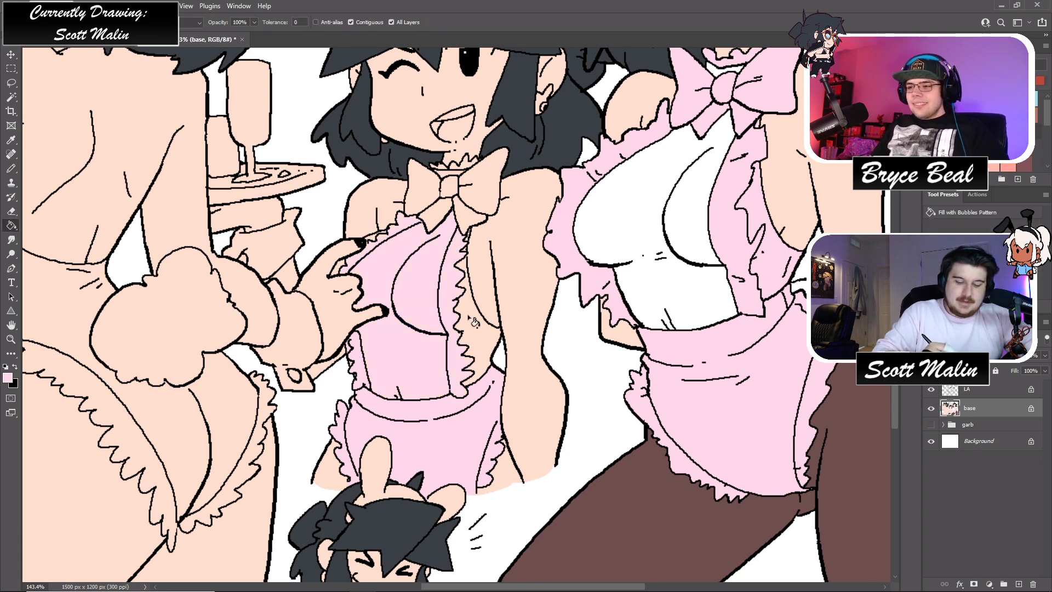
{"action": "left_click", "coordinate": [480, 292]}
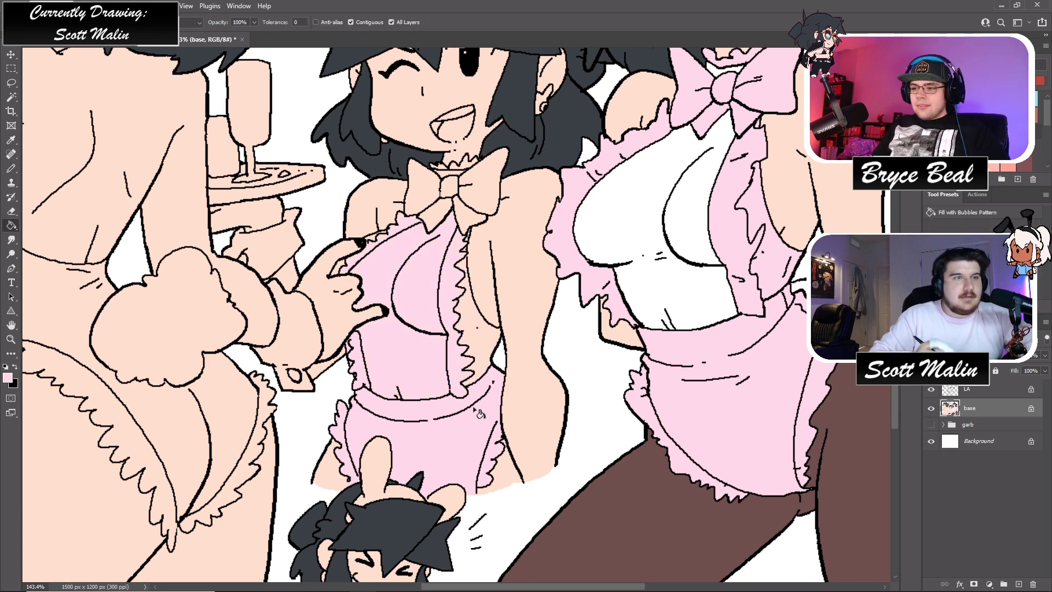
{"action": "key", "text": "b"}
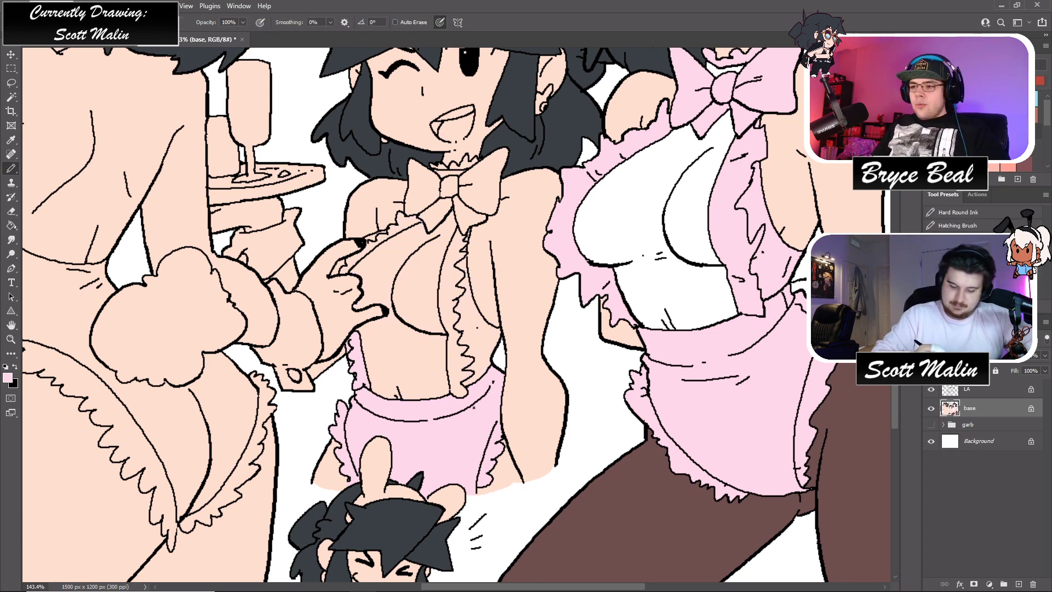
{"action": "key", "text": "g"}
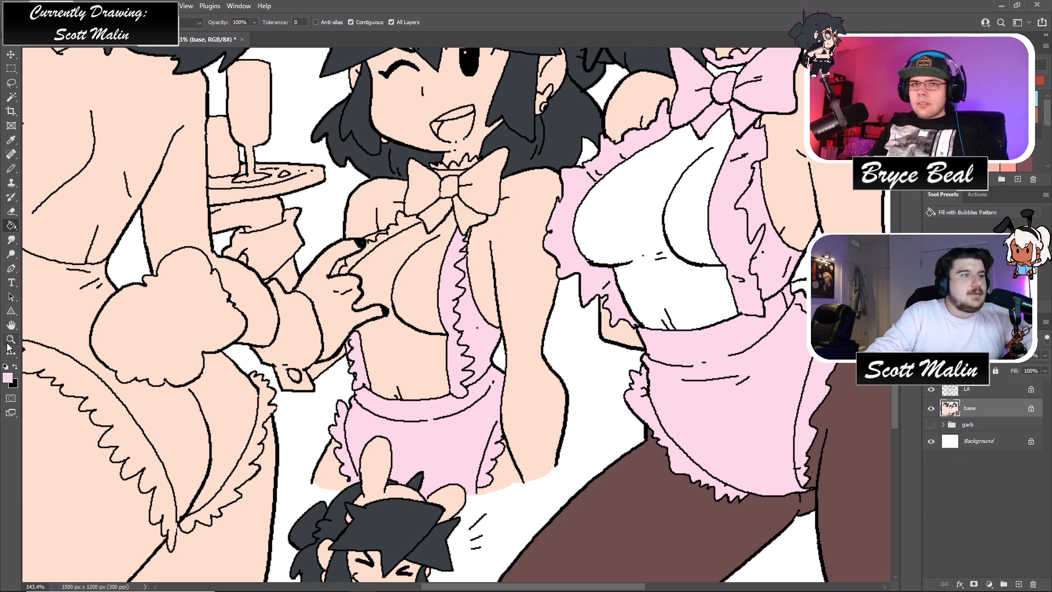
- Fill the frill running from the middle figure's bow to her pinching fingers pale pink, without colouring the bodice front
{"action": "key", "text": "z"}
{"action": "left_click_drag", "start_coordinate": [465, 219], "coordinate": [530, 291]}
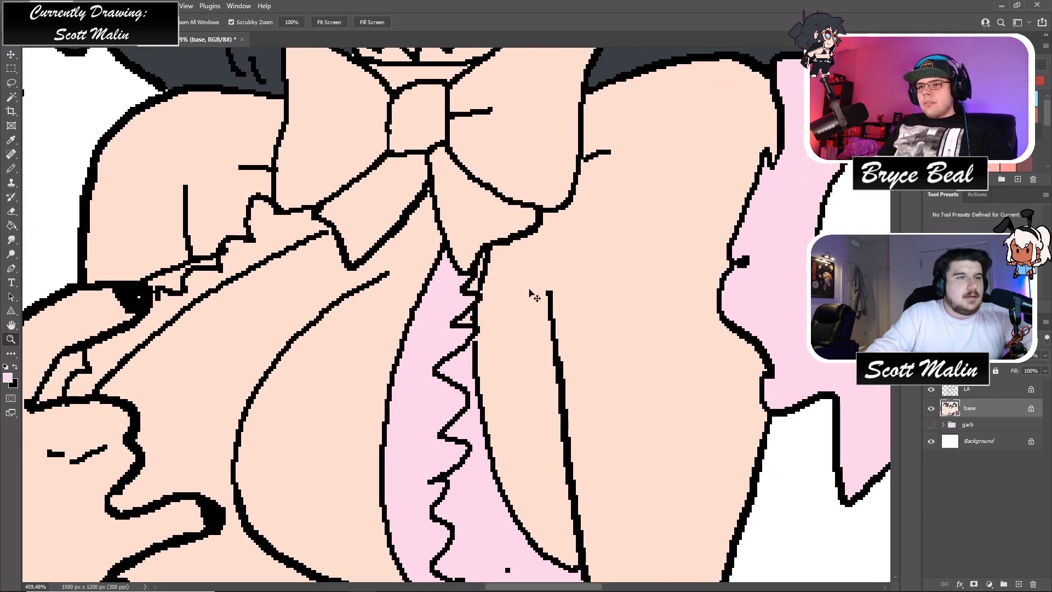
{"action": "key", "text": "b"}
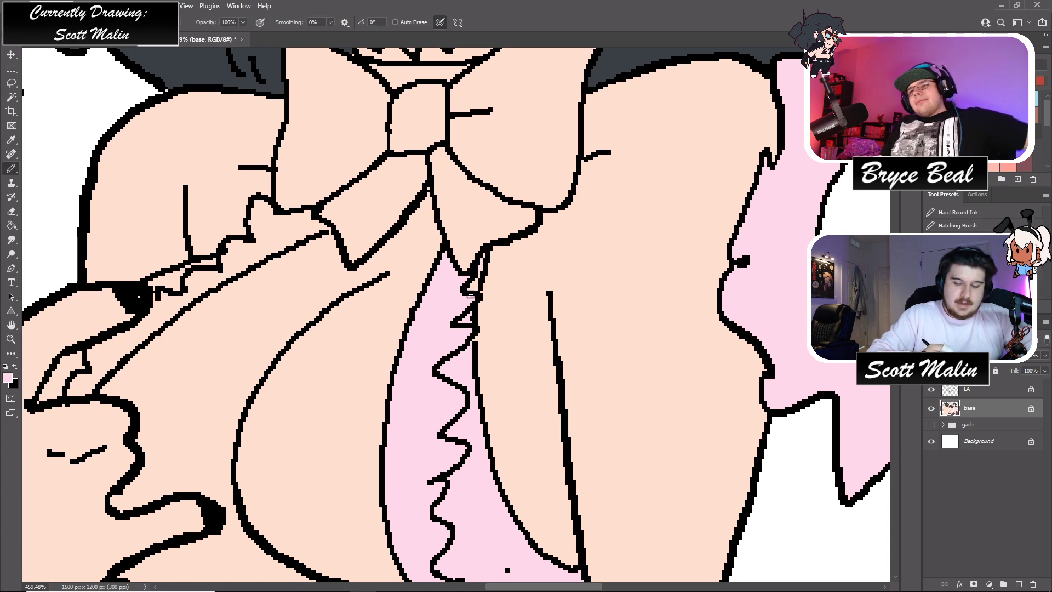
{"action": "key", "text": "g"}
{"action": "left_click", "coordinate": [298, 219]}
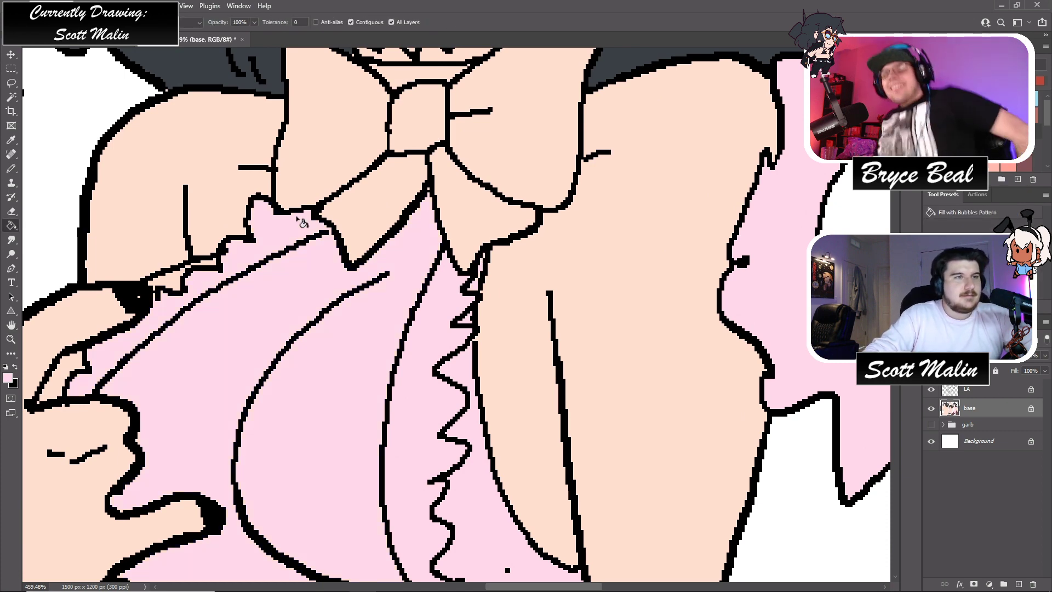
{"action": "key", "text": "ctrl+z"}
{"action": "key", "text": "b"}
{"action": "key", "text": "g"}
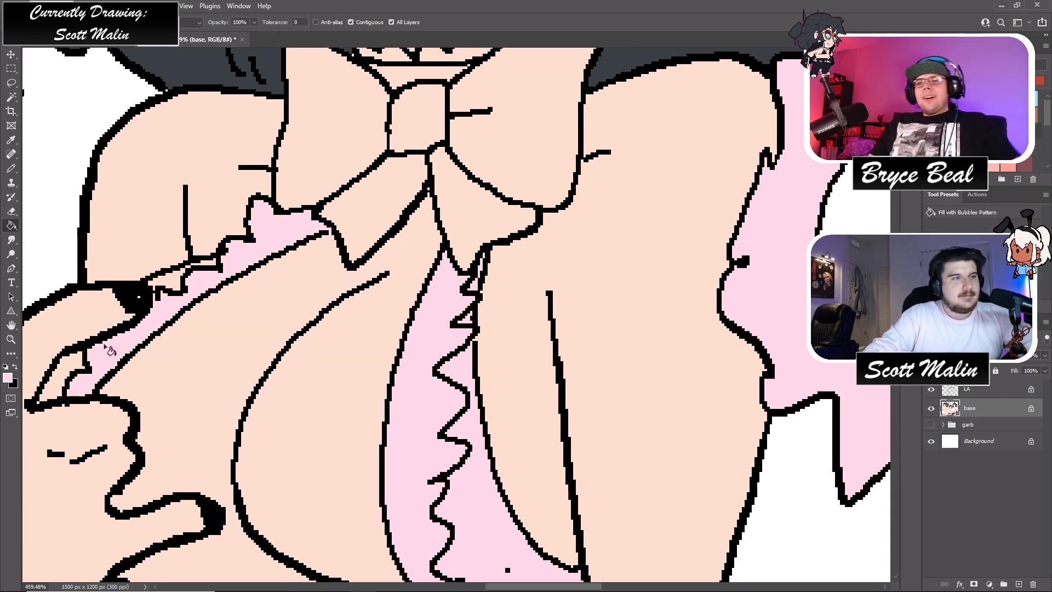
{"action": "left_click", "coordinate": [74, 375]}
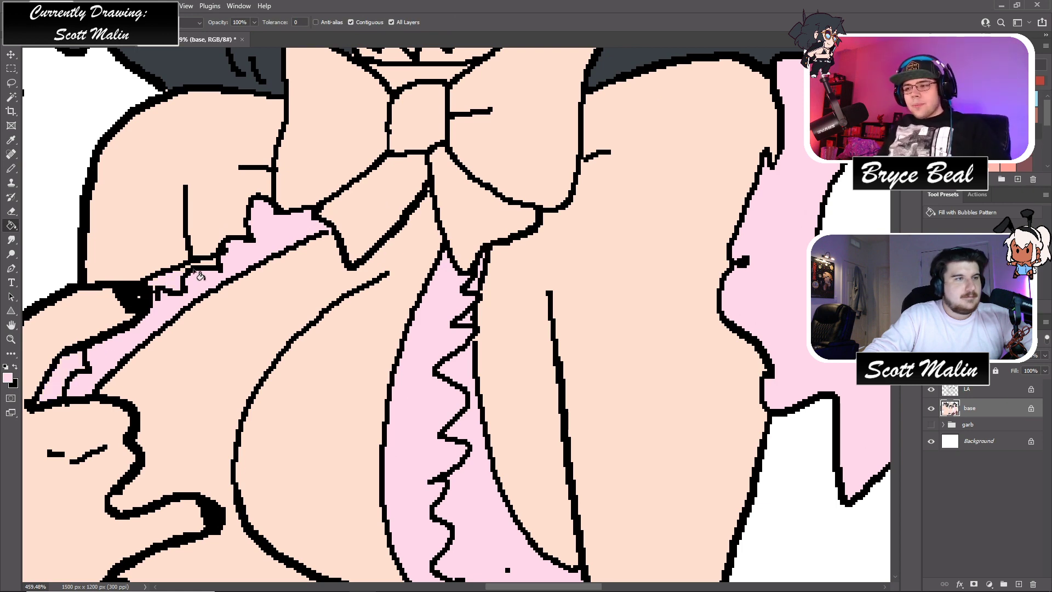
{"action": "key", "text": "b"}
- Fill every section of the middle figure's bow and the ruffled collar above it pale pink
{"action": "left_click", "coordinate": [11, 324]}
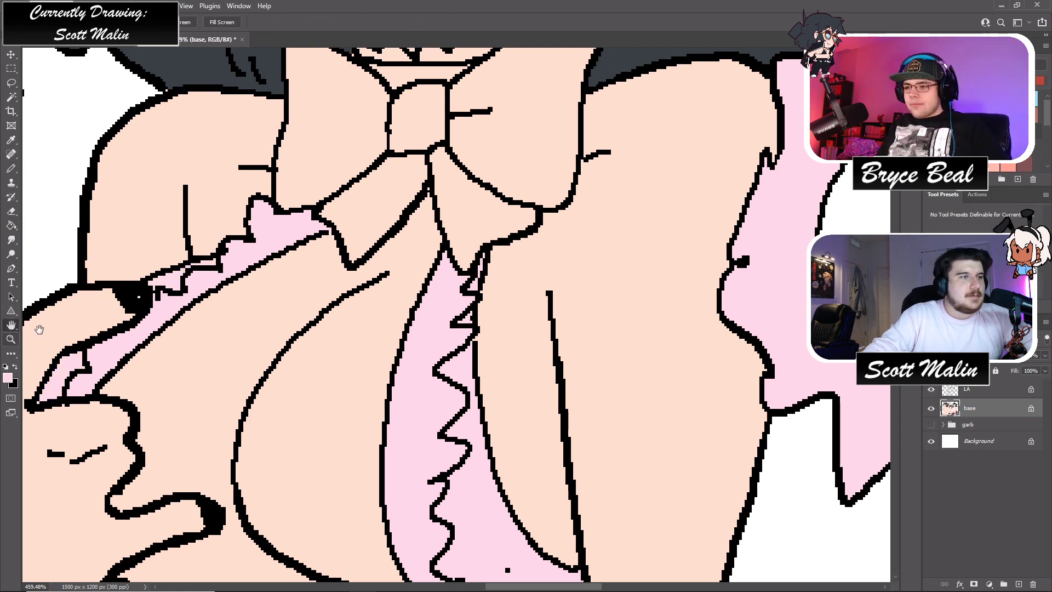
{"action": "mouse_move", "coordinate": [401, 310]}
{"action": "left_mouse_down"}
{"action": "mouse_move", "coordinate": [348, 302]}
{"action": "mouse_move", "coordinate": [283, 388]}
{"action": "left_mouse_up"}
{"action": "left_click", "coordinate": [11, 339]}
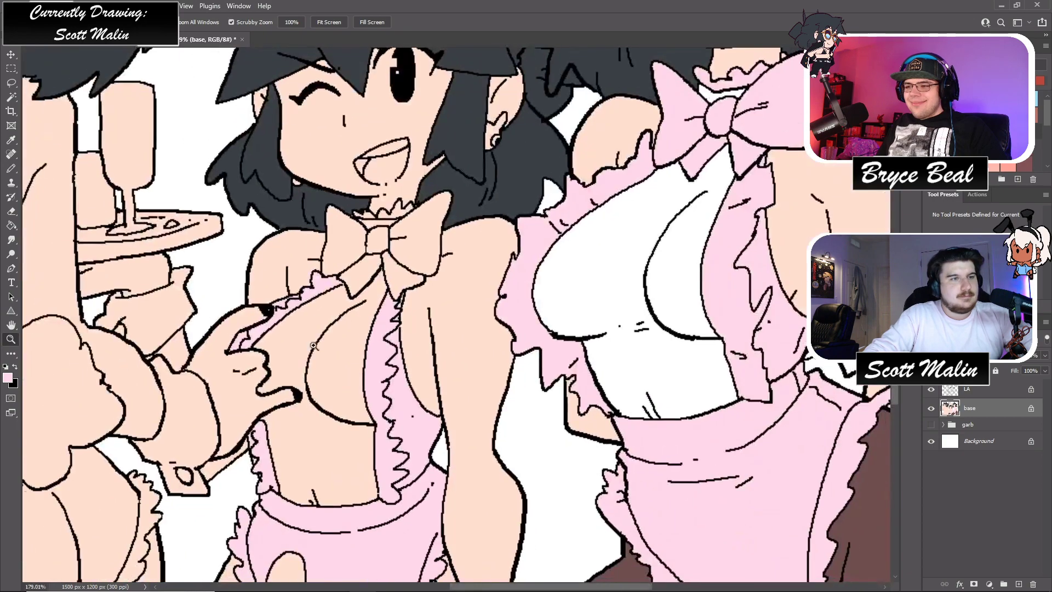
{"action": "scroll", "coordinate": [283, 389], "scroll_direction": "down", "scroll_amount": 3}
{"action": "mouse_move", "coordinate": [214, 400]}
{"action": "left_mouse_down"}
{"action": "mouse_move", "coordinate": [256, 416]}
{"action": "mouse_move", "coordinate": [242, 413]}
{"action": "left_mouse_up"}
{"action": "scroll", "coordinate": [241, 413], "scroll_direction": "down", "scroll_amount": 5}
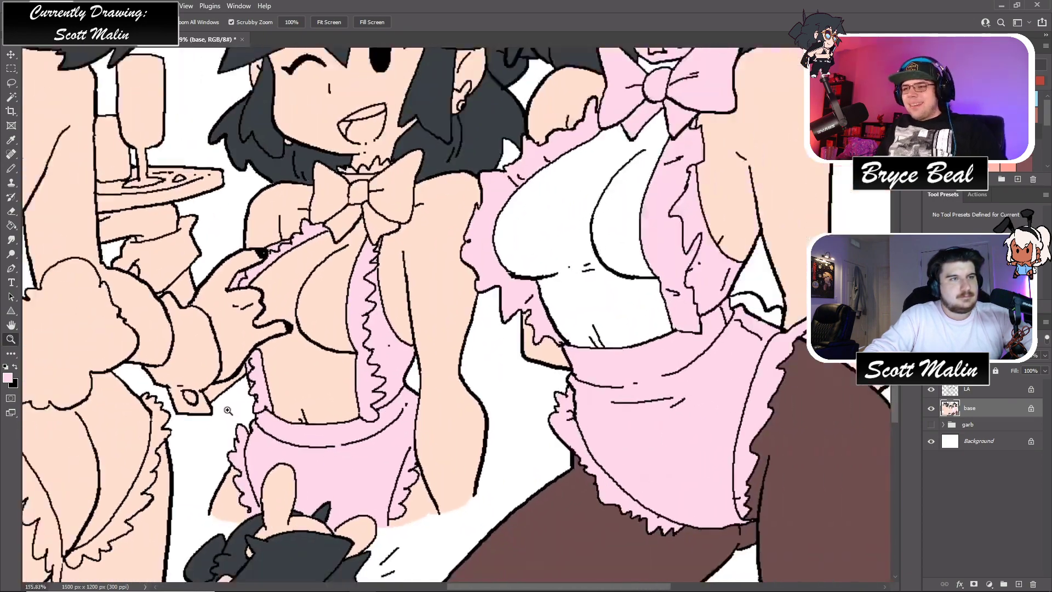
{"action": "scroll", "coordinate": [390, 229], "scroll_direction": "up", "scroll_amount": 5}
{"action": "key", "text": "g"}
{"action": "left_click", "coordinate": [445, 211]}
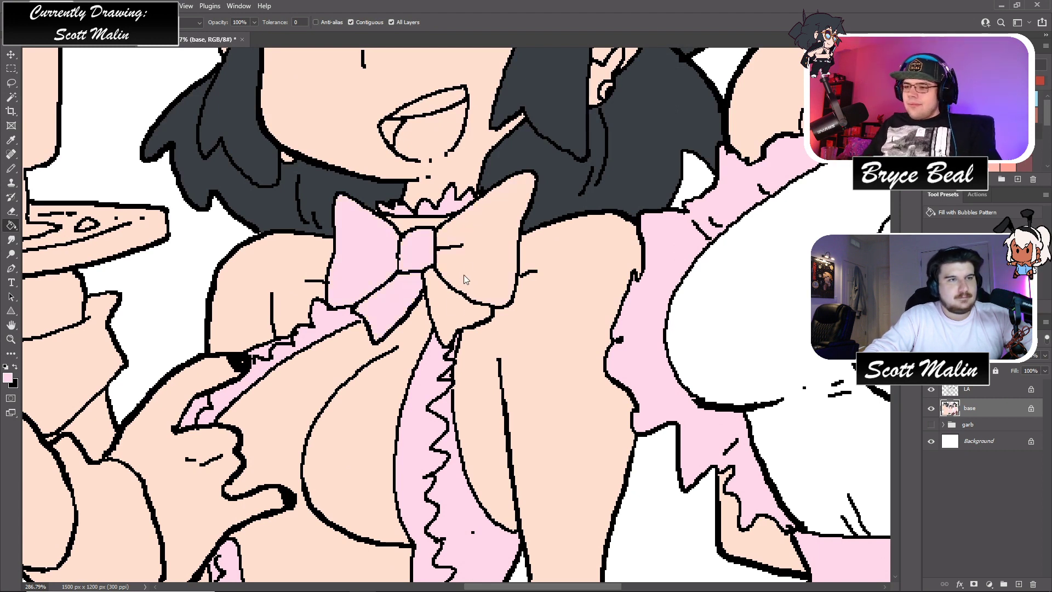
- Colour the narrow collar band above the bow white, and resample the dark grey and pale pink for touching up the collar's edges
{"action": "key", "text": "b"}
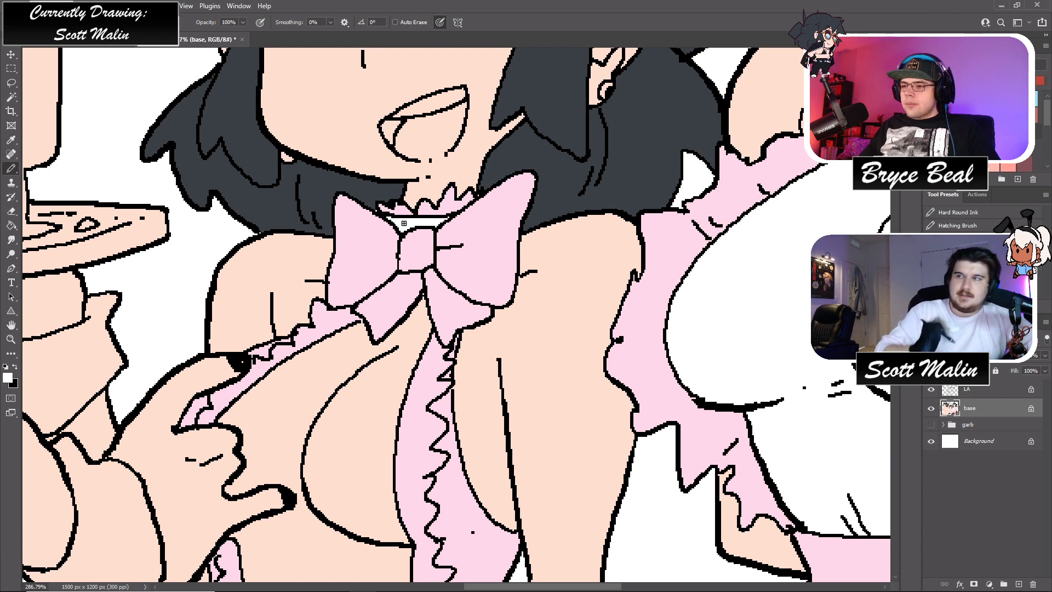
{"action": "key", "text": "x"}
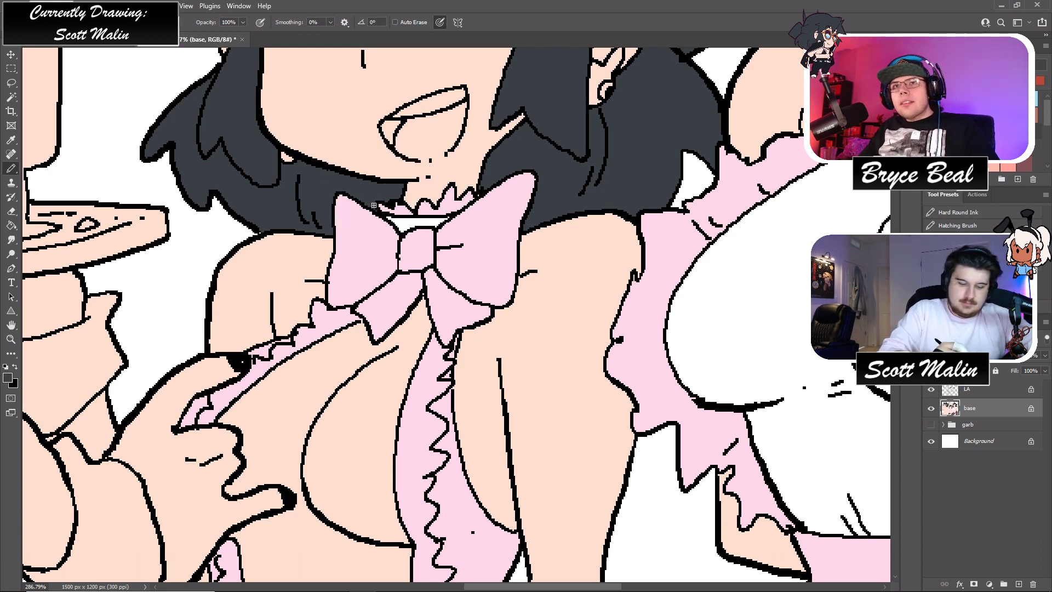
{"action": "key", "text": "alt"}
{"action": "left_click", "coordinate": [481, 195], "text": "alt"}
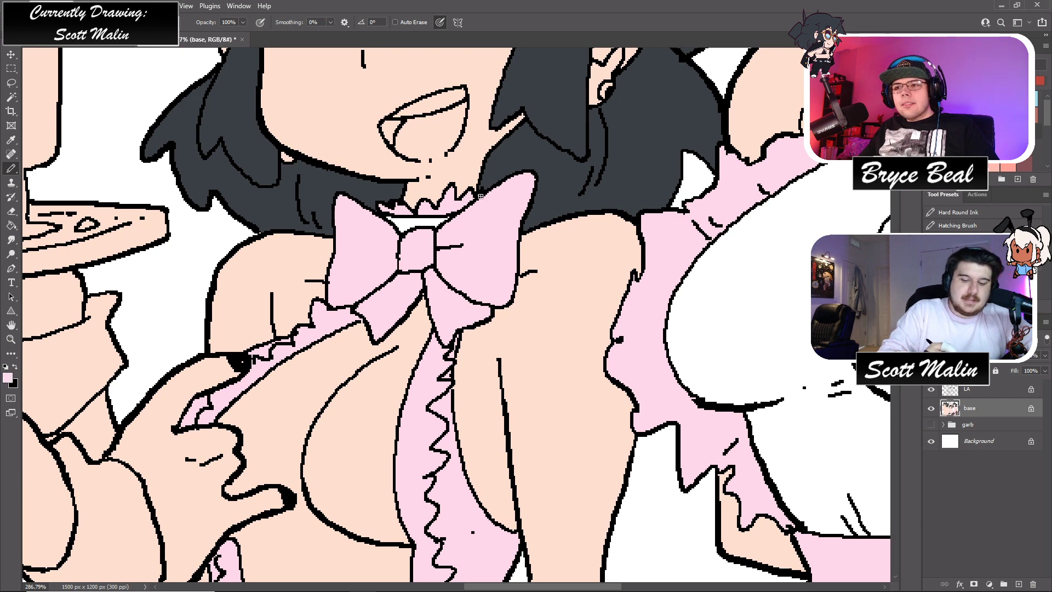
- Fill the front of the middle figure's bodice white
{"action": "scroll", "coordinate": [477, 187], "scroll_direction": "down", "scroll_amount": 5}
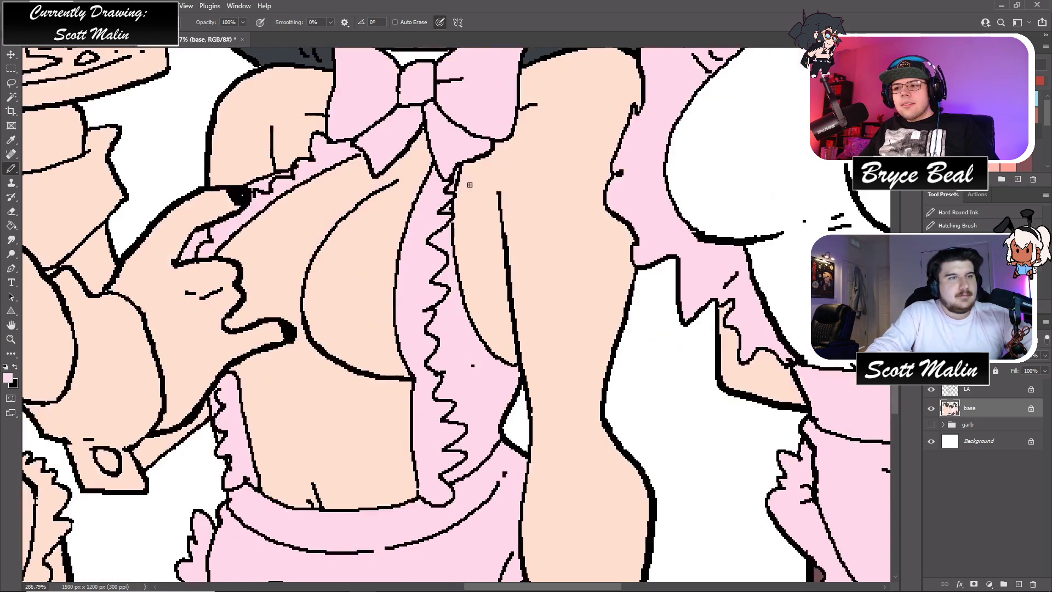
{"action": "key", "text": "d"}
{"action": "key", "text": "x"}
{"action": "left_click", "coordinate": [368, 263]}
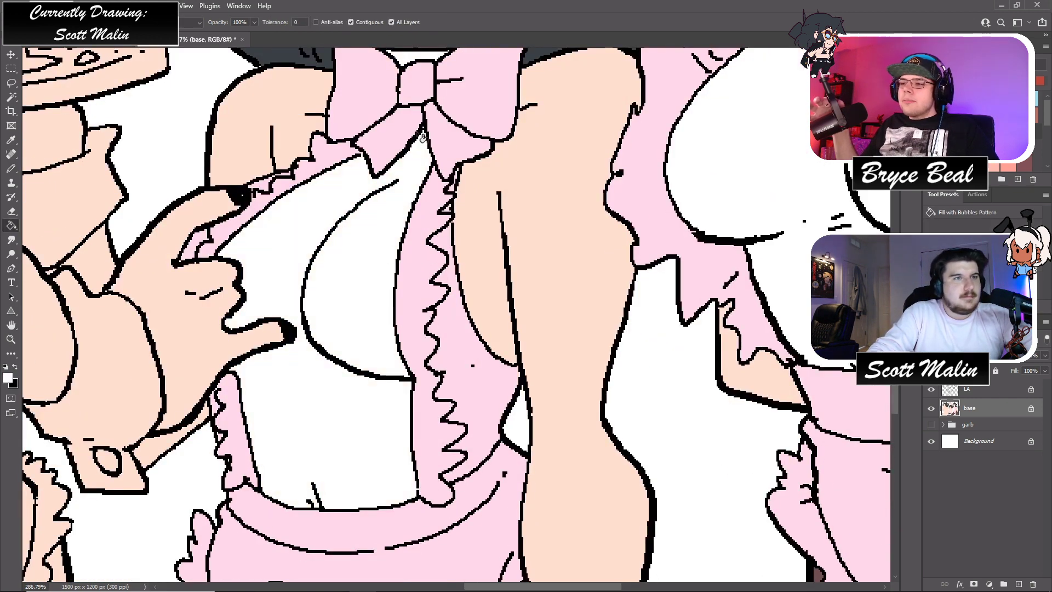
- Sample the brown of the right-hand figure's tights and fill both visible parts of the middle figure's legs with it
{"action": "scroll", "coordinate": [420, 128], "scroll_direction": "down", "scroll_amount": 1}
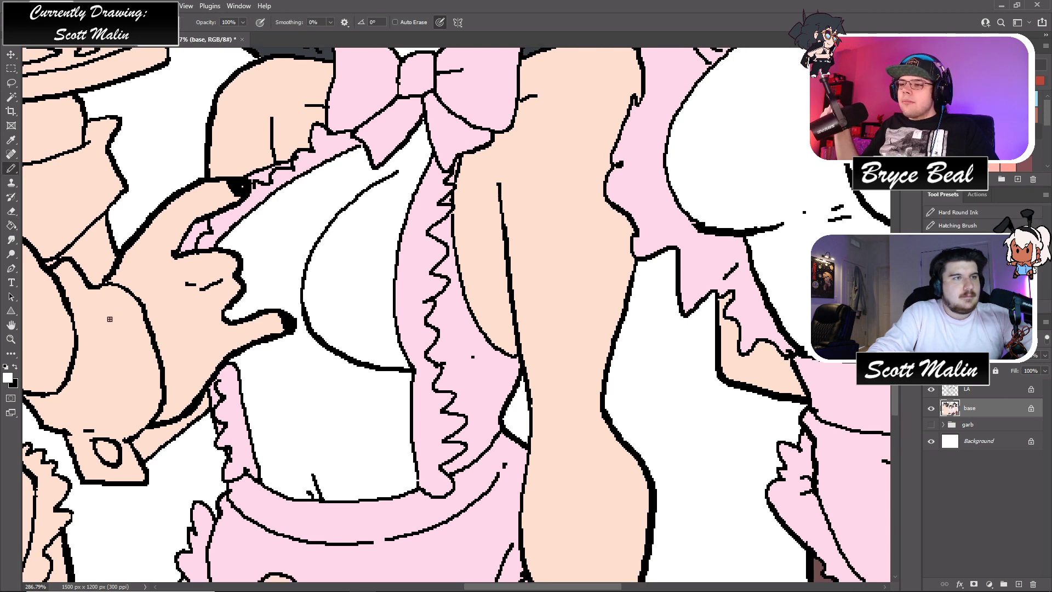
{"action": "left_click", "coordinate": [10, 339]}
{"action": "left_click_drag", "start_coordinate": [383, 324], "coordinate": [349, 320]}
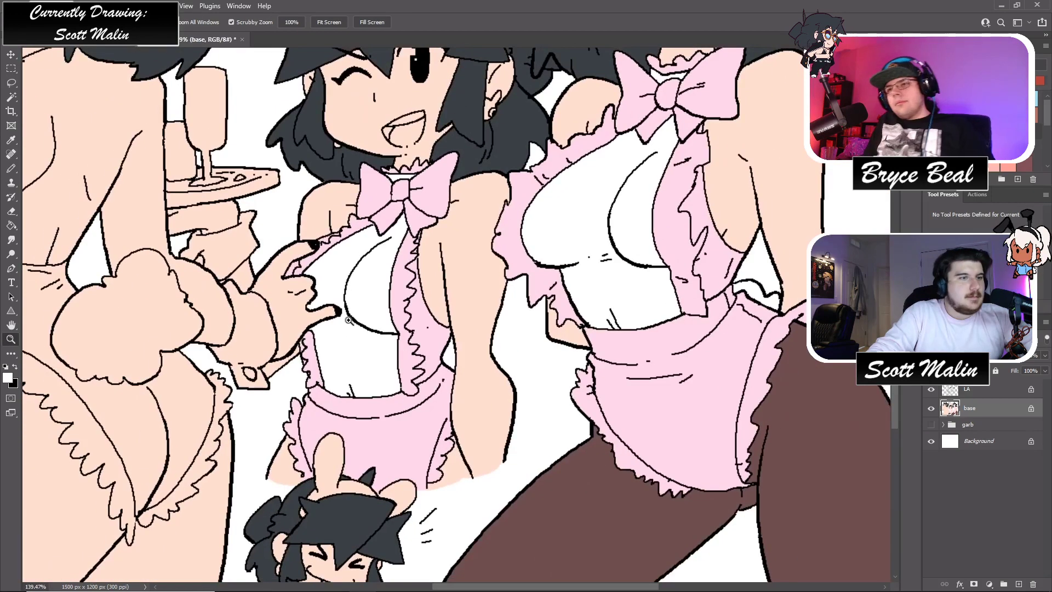
{"action": "key", "text": "g"}
{"action": "left_click", "coordinate": [559, 502], "text": "alt"}
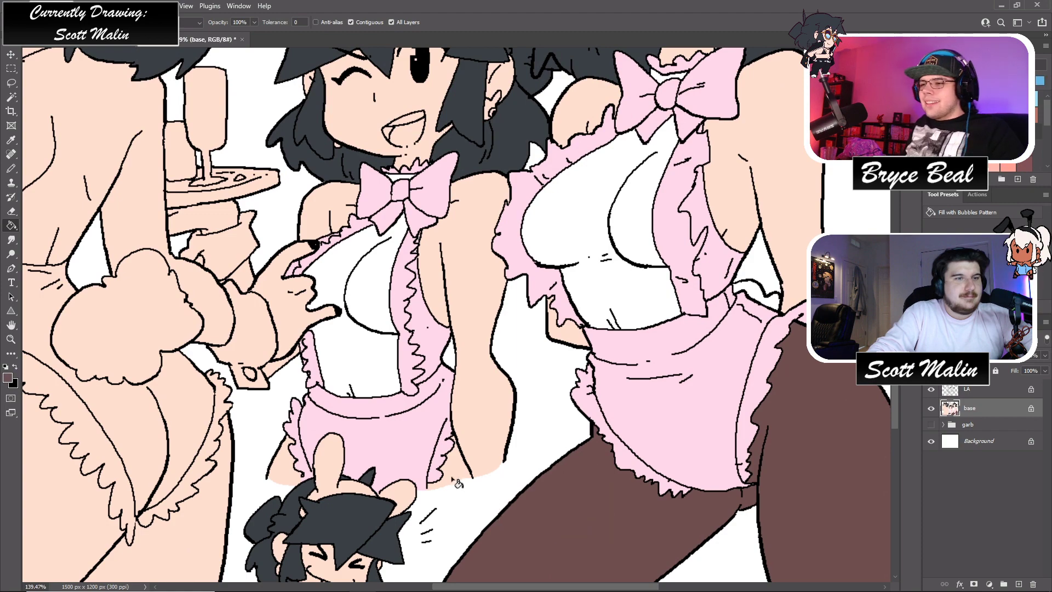
{"action": "left_click", "coordinate": [455, 477]}
{"action": "left_click", "coordinate": [289, 468]}
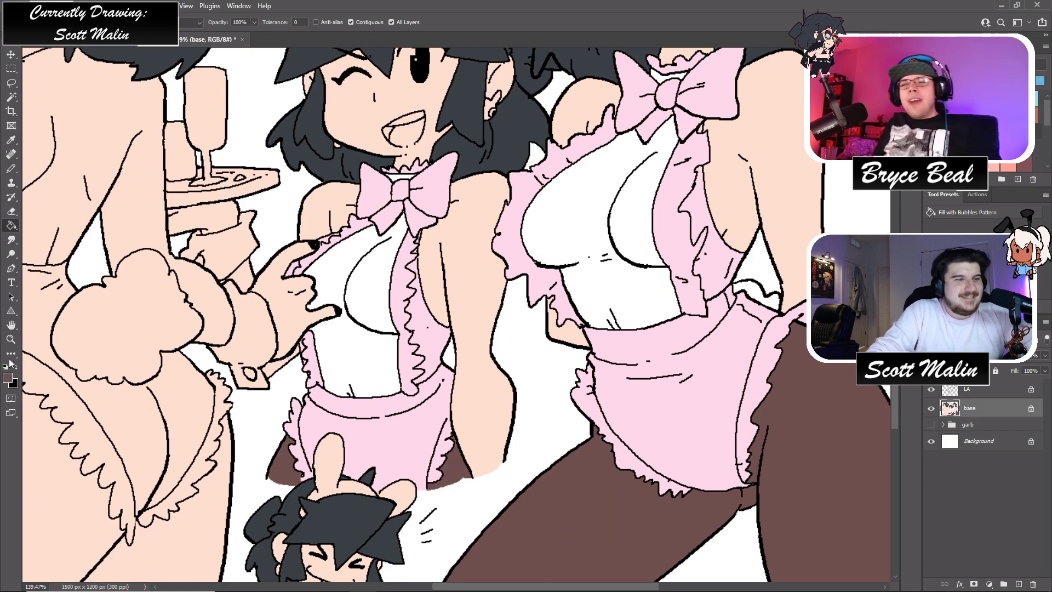
- Sample the bow's pale pink and fill the middle figure's bunny earrings with it
{"action": "left_click", "coordinate": [8, 339]}
{"action": "left_click_drag", "start_coordinate": [419, 338], "coordinate": [391, 337]}
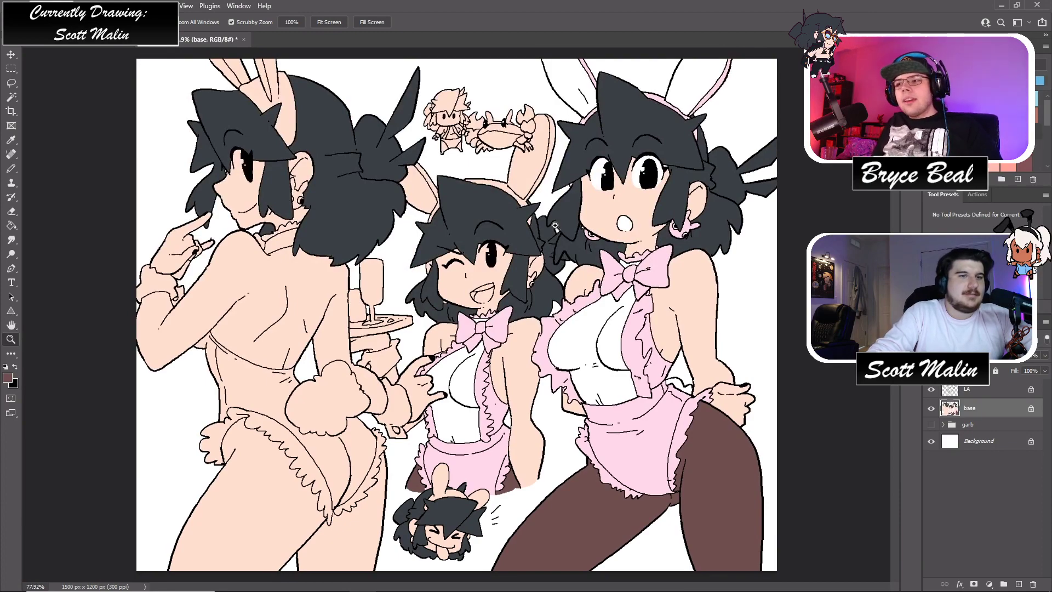
{"action": "left_click_drag", "start_coordinate": [510, 238], "coordinate": [533, 239]}
{"action": "left_click_drag", "start_coordinate": [488, 297], "coordinate": [509, 296]}
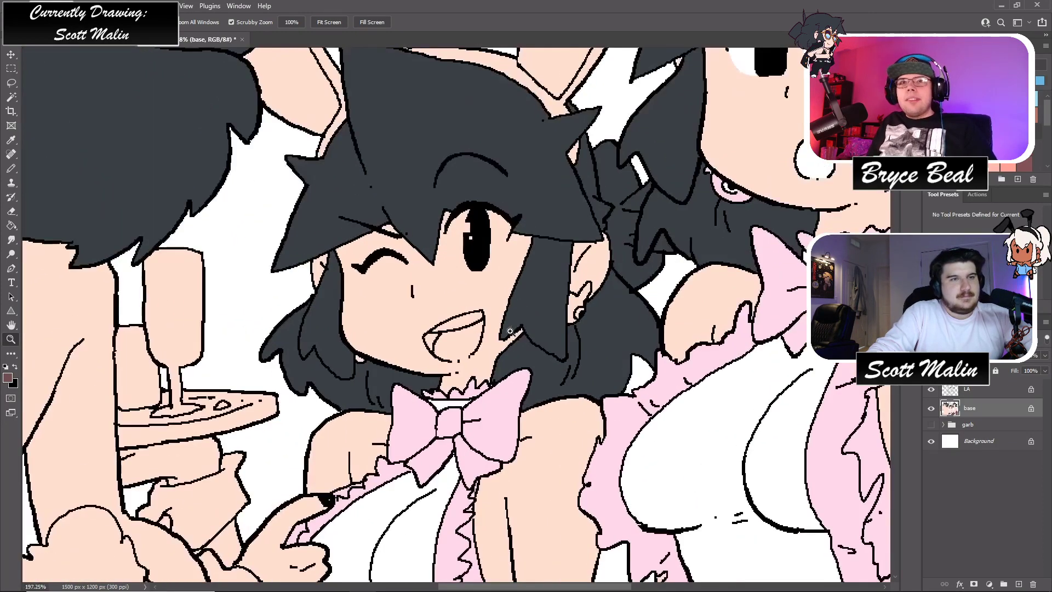
{"action": "key", "text": "g"}
{"action": "left_click", "coordinate": [502, 407], "text": "alt"}
{"action": "left_click", "coordinate": [571, 305]}
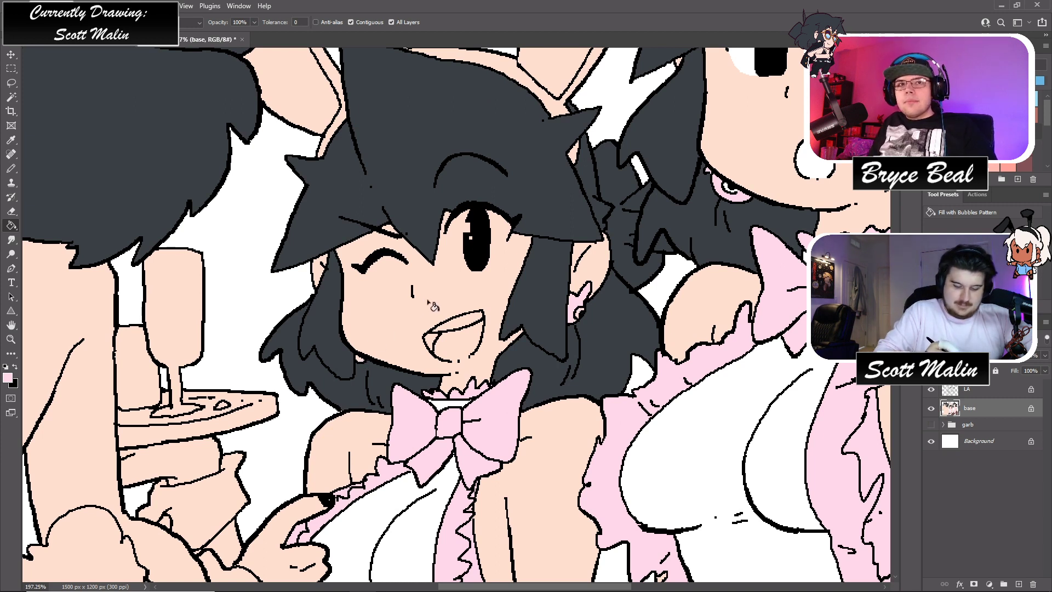
- Colour the middle figure's upper teeth and the area around her open eye's pupil white
{"action": "key", "text": "x"}
{"action": "left_click", "coordinate": [262, 312], "text": "alt"}
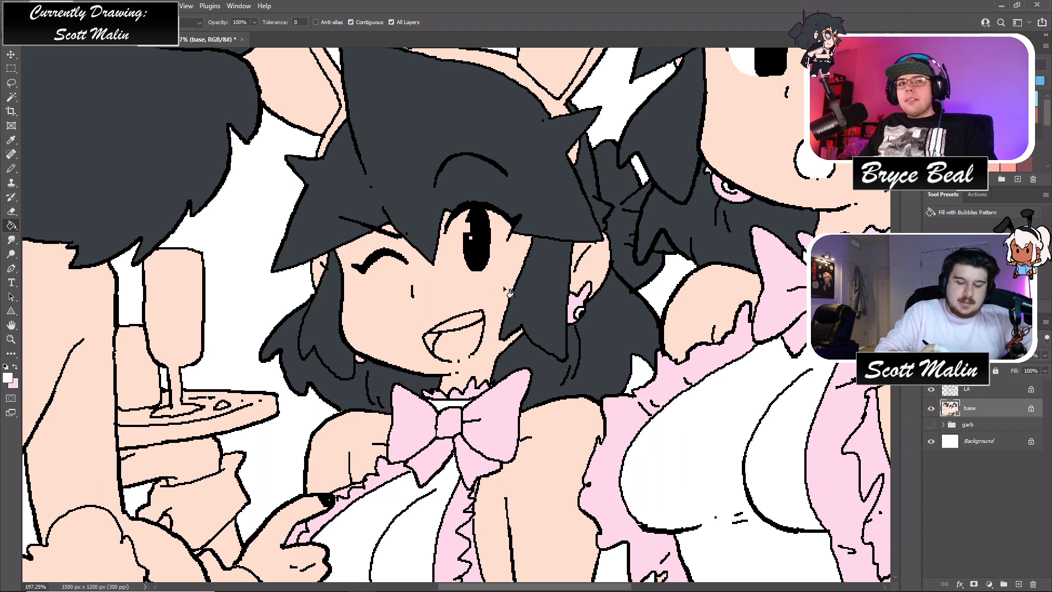
{"action": "key", "text": "b"}
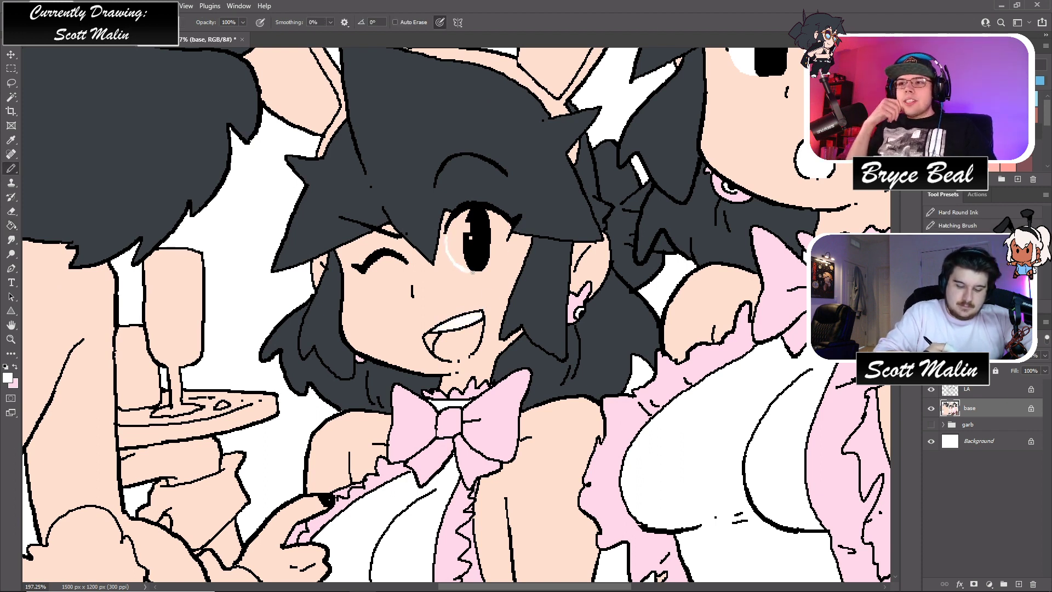
{"action": "mouse_move", "coordinate": [508, 228]}
{"action": "left_mouse_down"}
{"action": "mouse_move", "coordinate": [480, 253]}
{"action": "mouse_move", "coordinate": [462, 254]}
{"action": "mouse_move", "coordinate": [485, 255]}
{"action": "mouse_move", "coordinate": [471, 238]}
{"action": "left_mouse_up"}
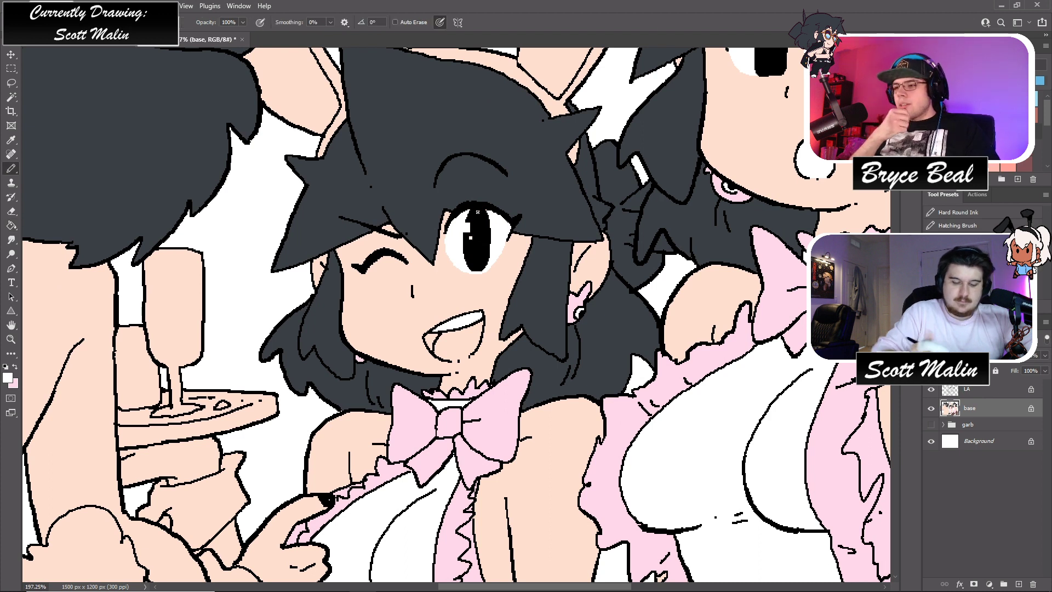
- Fill the broad parts of the middle figure's bunny ears white, and their narrow edges and the headband pale pink
{"action": "scroll", "coordinate": [706, 263], "scroll_direction": "up", "scroll_amount": 3}
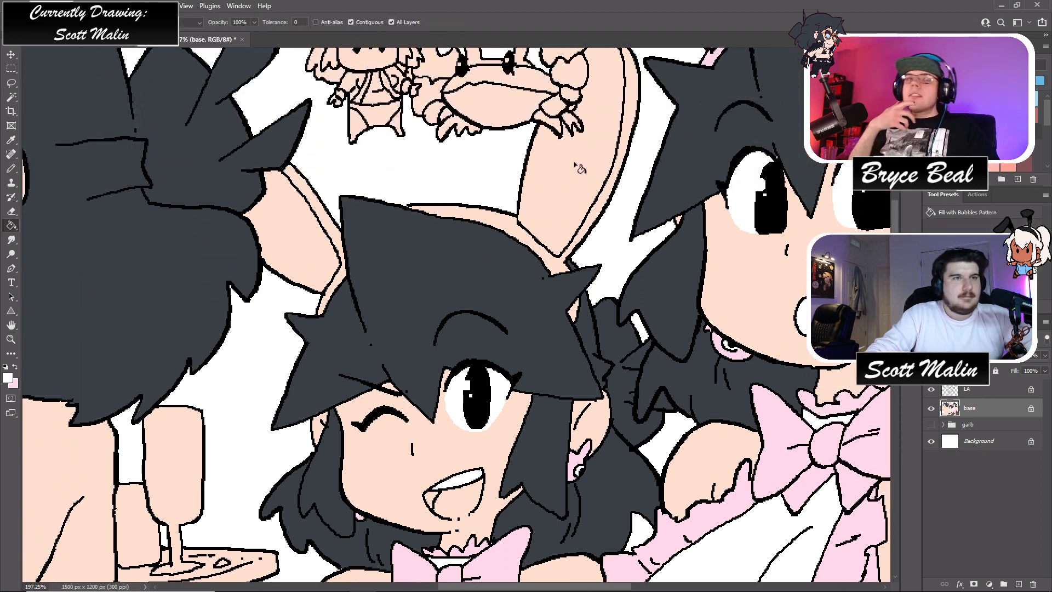
{"action": "key", "text": "g"}
{"action": "left_click", "coordinate": [598, 229]}
{"action": "scroll", "coordinate": [599, 229], "scroll_direction": "up", "scroll_amount": 2}
{"action": "left_click", "coordinate": [300, 304]}
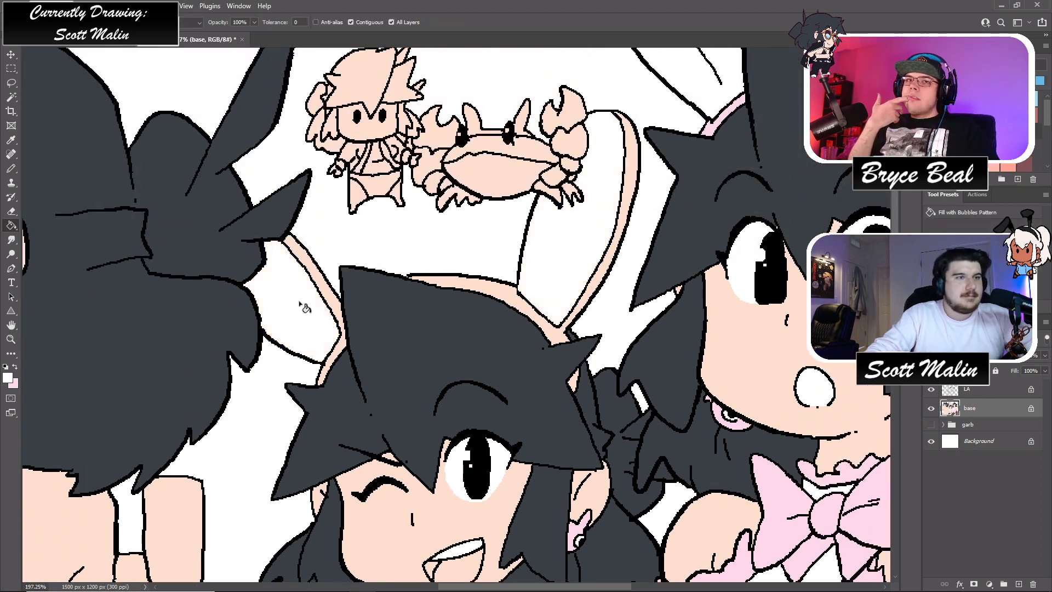
{"action": "key", "text": "x"}
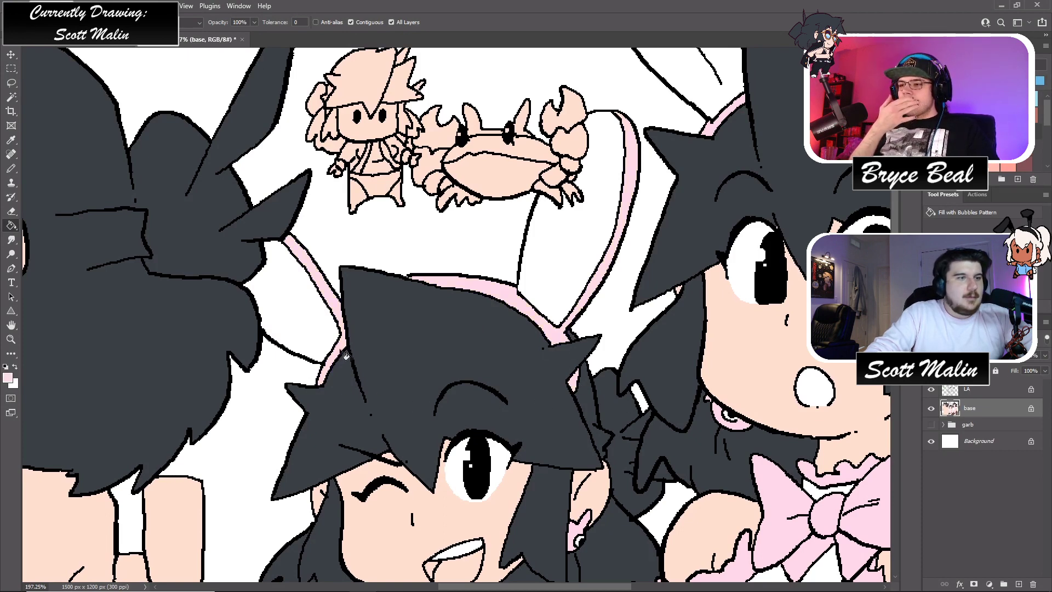
- Fill the dark inner corner of the middle figure's open mouth with dark maroon
{"action": "scroll", "coordinate": [353, 334], "scroll_direction": "down", "scroll_amount": 1}
{"action": "key", "text": "z"}
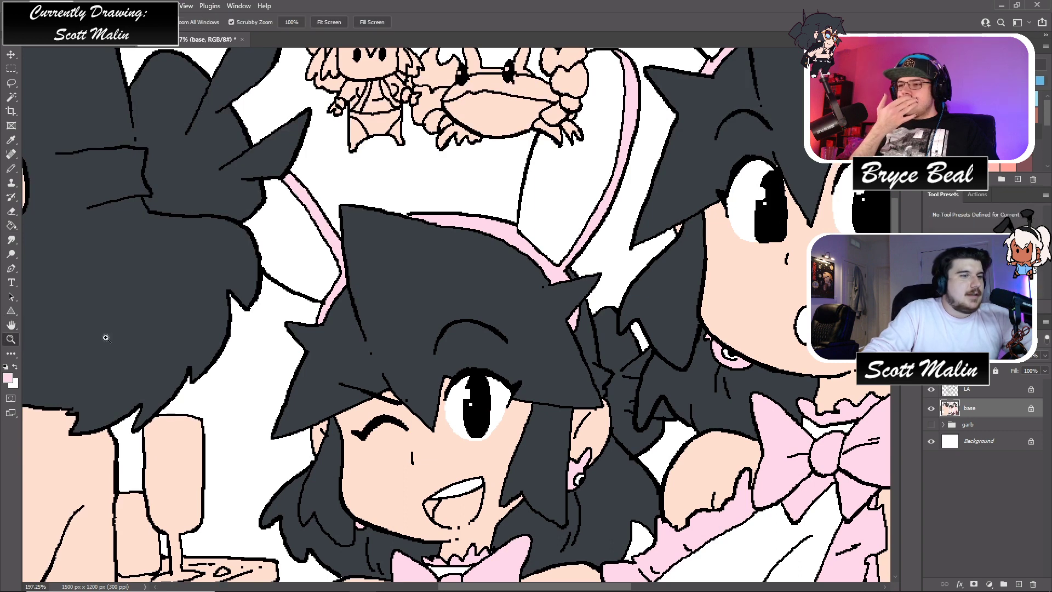
{"action": "scroll", "coordinate": [459, 310], "scroll_direction": "down", "scroll_amount": 2}
{"action": "scroll", "coordinate": [459, 310], "scroll_direction": "down", "scroll_amount": 4}
{"action": "left_click_drag", "start_coordinate": [434, 345], "coordinate": [655, 298]}
{"action": "left_click", "coordinate": [990, 165]}
{"action": "key", "text": "x"}
{"action": "left_click", "coordinate": [1024, 165]}
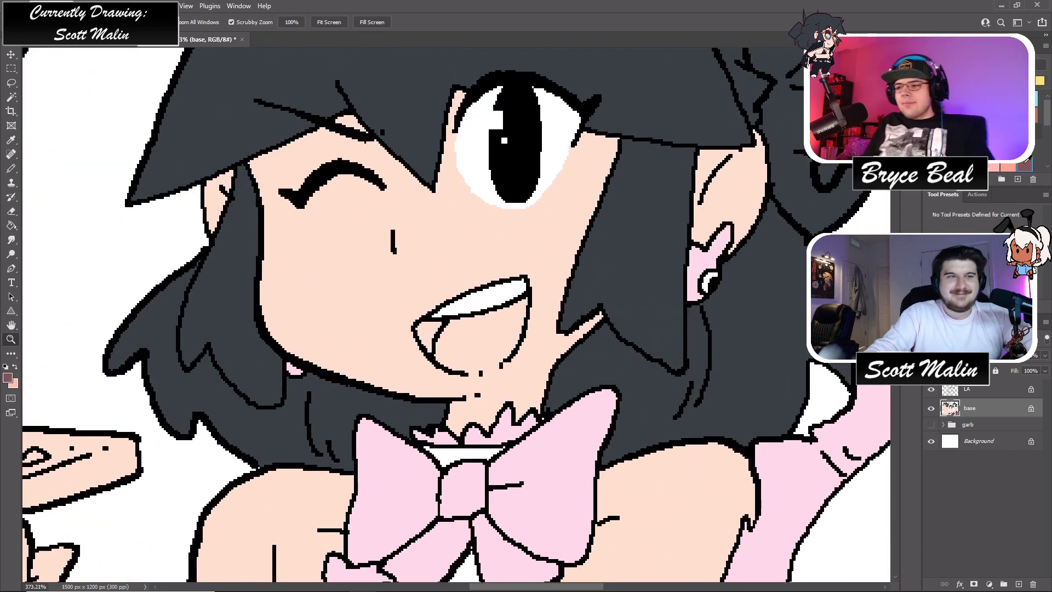
{"action": "key", "text": "b"}
{"action": "left_click_drag", "start_coordinate": [433, 327], "coordinate": [422, 344]}
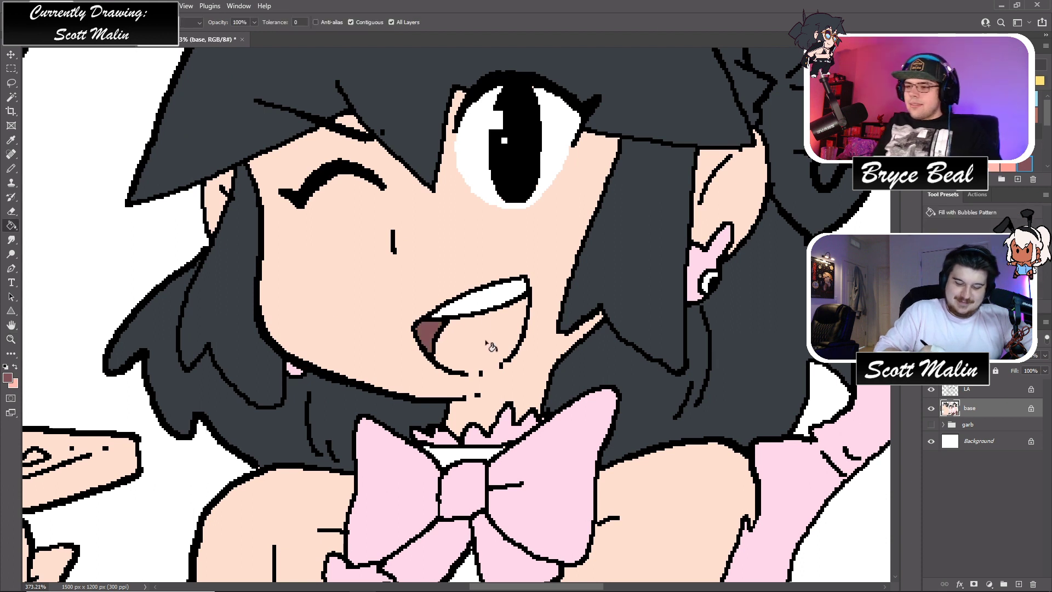
- Close the gap in the middle figure's lower lip line and fill her tongue with salmon pink
{"action": "key", "text": "x"}
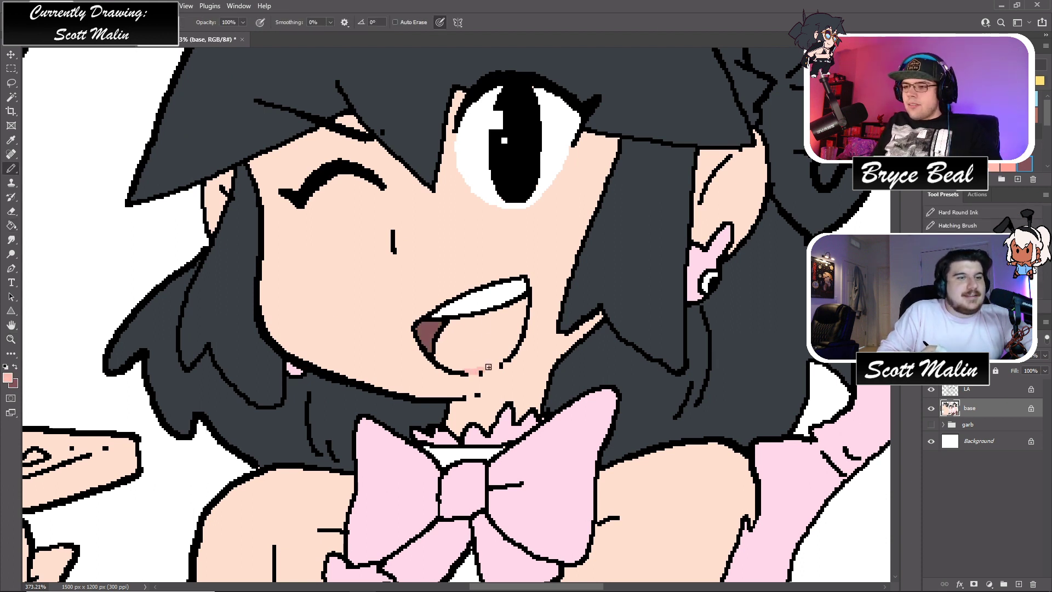
{"action": "key", "text": "g"}
{"action": "left_click", "coordinate": [495, 356]}
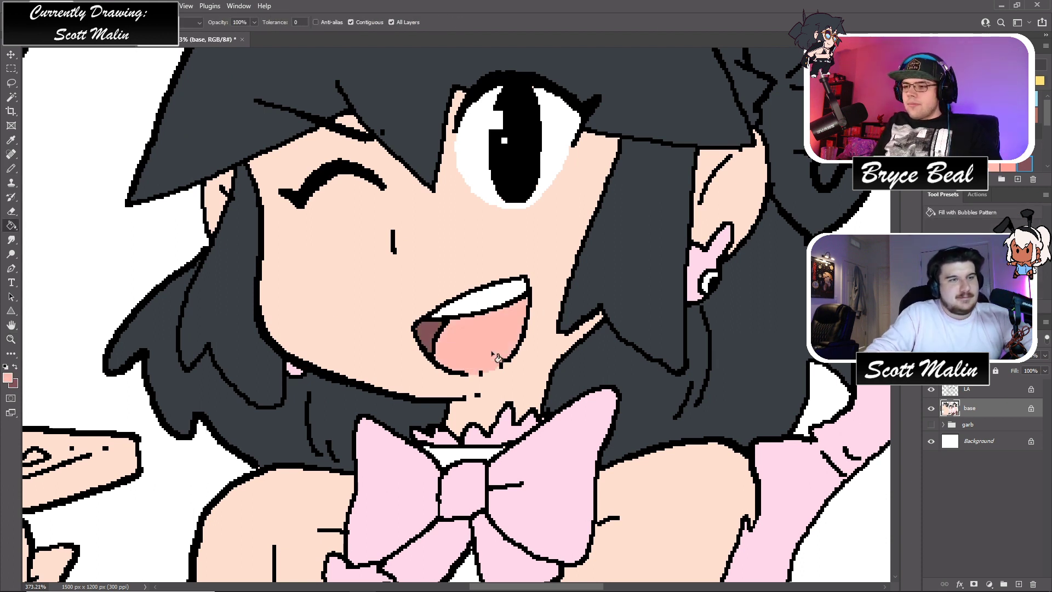
- Fill the left-hand figure's shirt cuff beneath the serving tray white
{"action": "left_click", "coordinate": [11, 325]}
{"action": "left_click", "coordinate": [11, 339]}
{"action": "left_click_drag", "start_coordinate": [345, 321], "coordinate": [296, 311]}
{"action": "left_click_drag", "start_coordinate": [498, 312], "coordinate": [478, 312]}
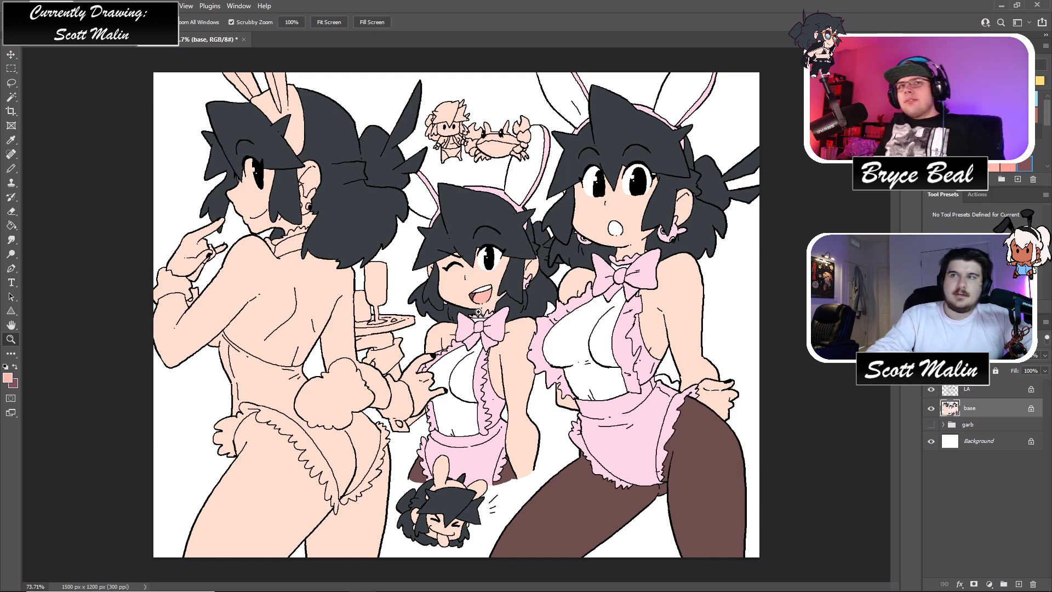
{"action": "left_click_drag", "start_coordinate": [398, 405], "coordinate": [432, 403]}
{"action": "key", "text": "g"}
{"action": "left_click", "coordinate": [518, 337], "text": "alt"}
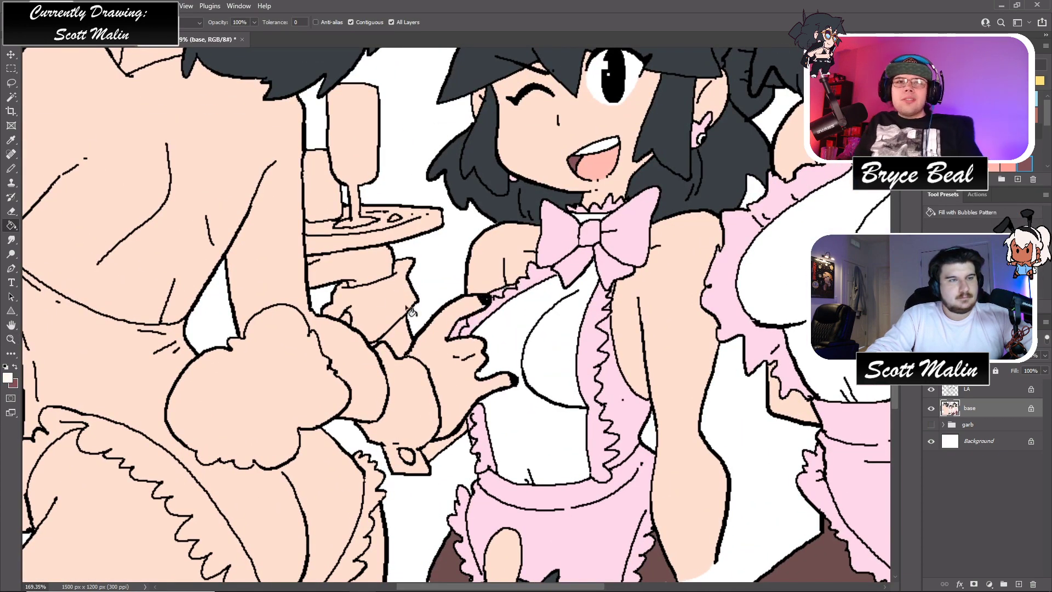
{"action": "left_click", "coordinate": [376, 300]}
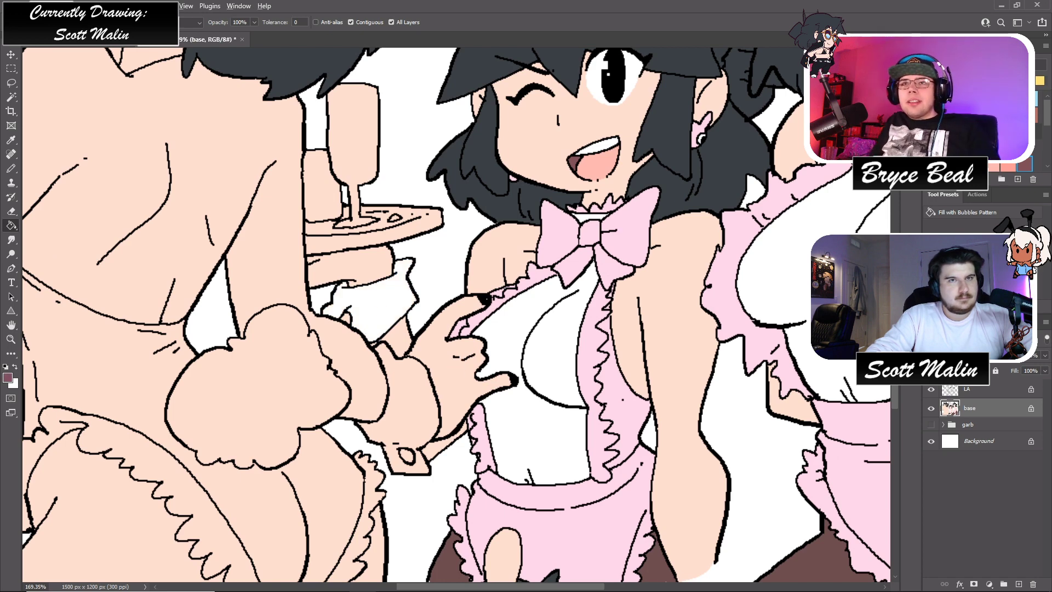
- Fill the buttons on both wrist cuffs near-black and the cuff beside the middle figure's waist white
{"action": "left_click", "coordinate": [1008, 132]}
{"action": "left_click", "coordinate": [344, 319]}
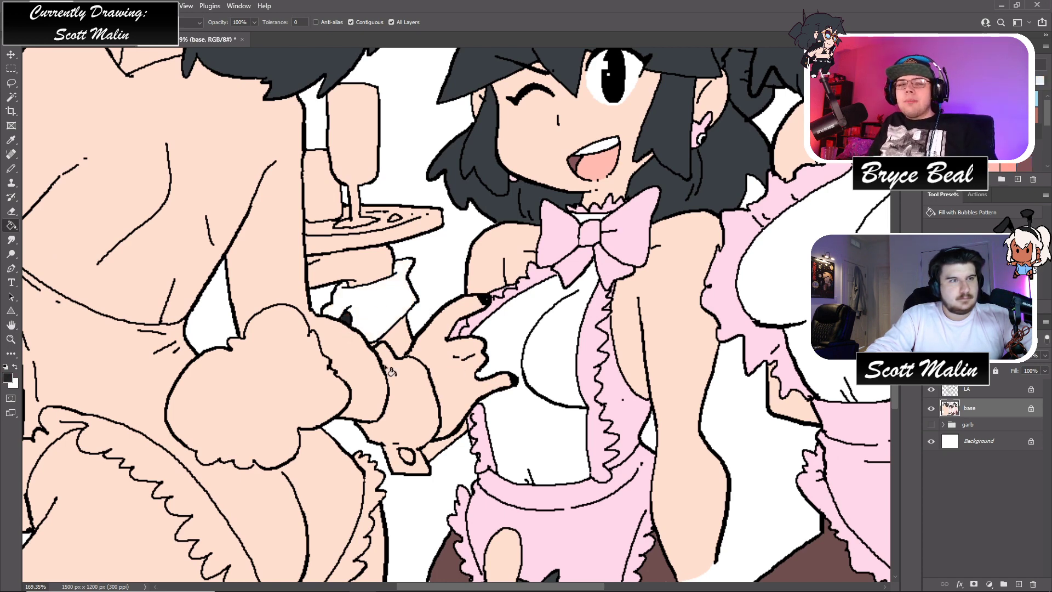
{"action": "left_click", "coordinate": [408, 456]}
{"action": "key", "text": "x"}
{"action": "left_click", "coordinate": [416, 423]}
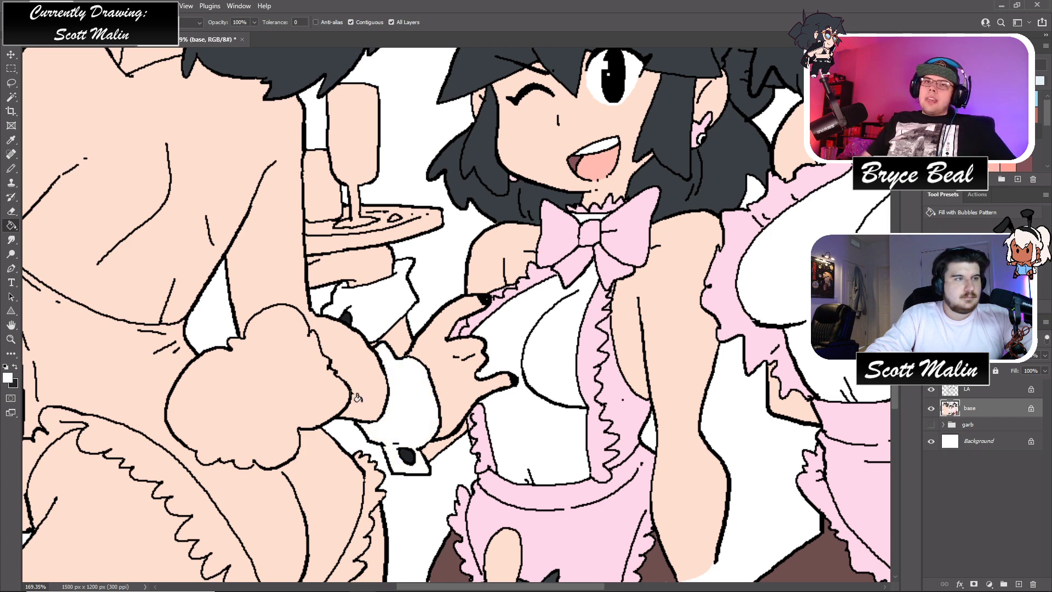
- Fill the left-hand figure's fluffy bunny tail white, keeping the fill inside its outline
{"action": "left_click", "coordinate": [315, 392]}
{"action": "key", "text": "ctrl+z"}
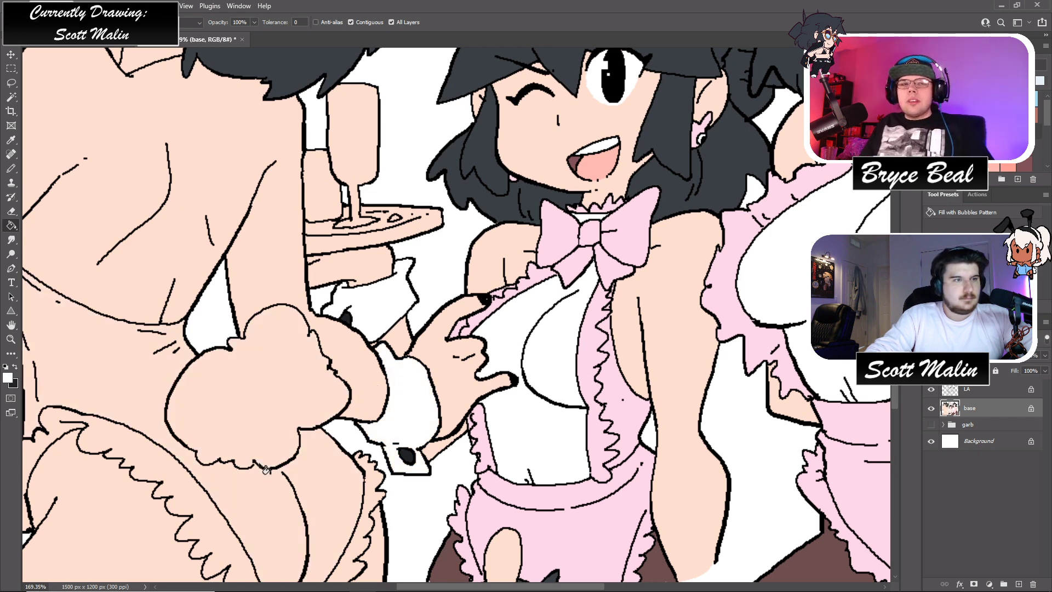
{"action": "key", "text": "b"}
{"action": "key", "text": "g"}
{"action": "left_click", "coordinate": [251, 441]}
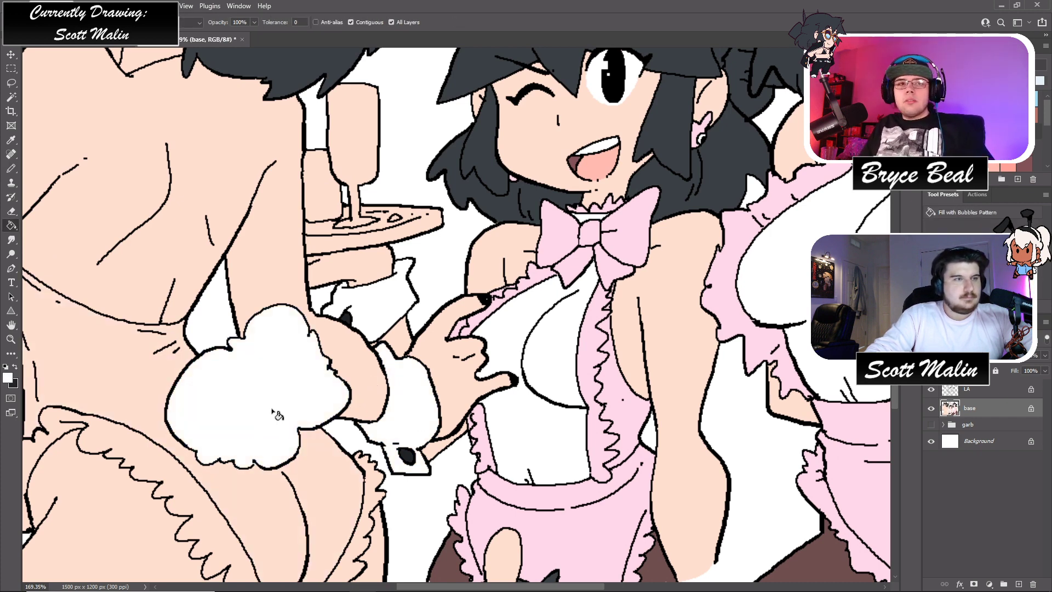
- Sample the costume's pale pink and fill the small chibi head's bunny ears and headband with it
{"action": "key", "text": "z"}
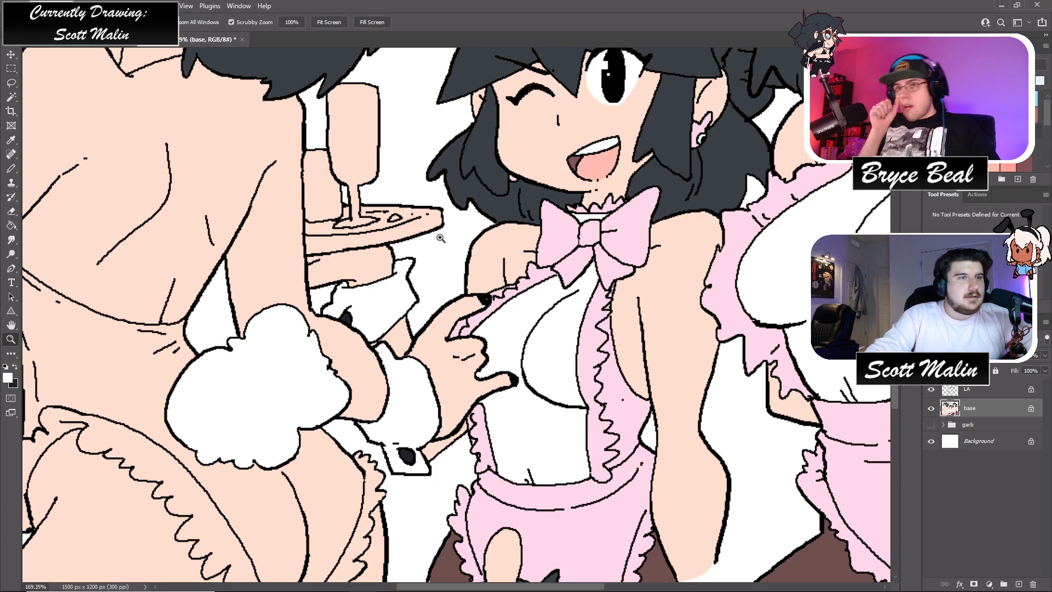
{"action": "left_click_drag", "start_coordinate": [487, 272], "coordinate": [469, 265]}
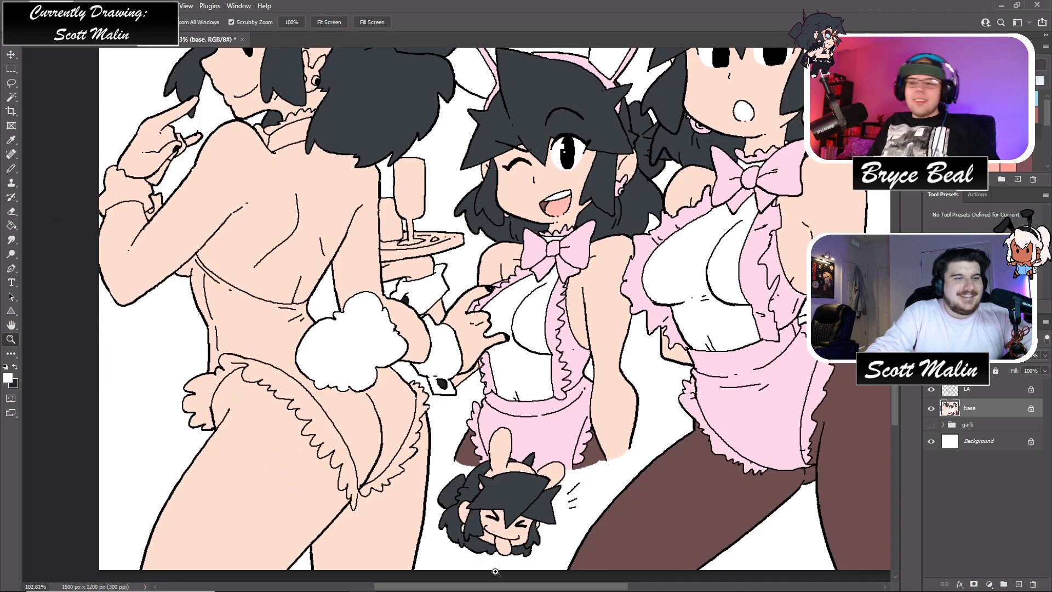
{"action": "left_click_drag", "start_coordinate": [495, 527], "coordinate": [564, 373]}
{"action": "key", "text": "i"}
{"action": "left_click", "coordinate": [564, 373]}
{"action": "key", "text": "g"}
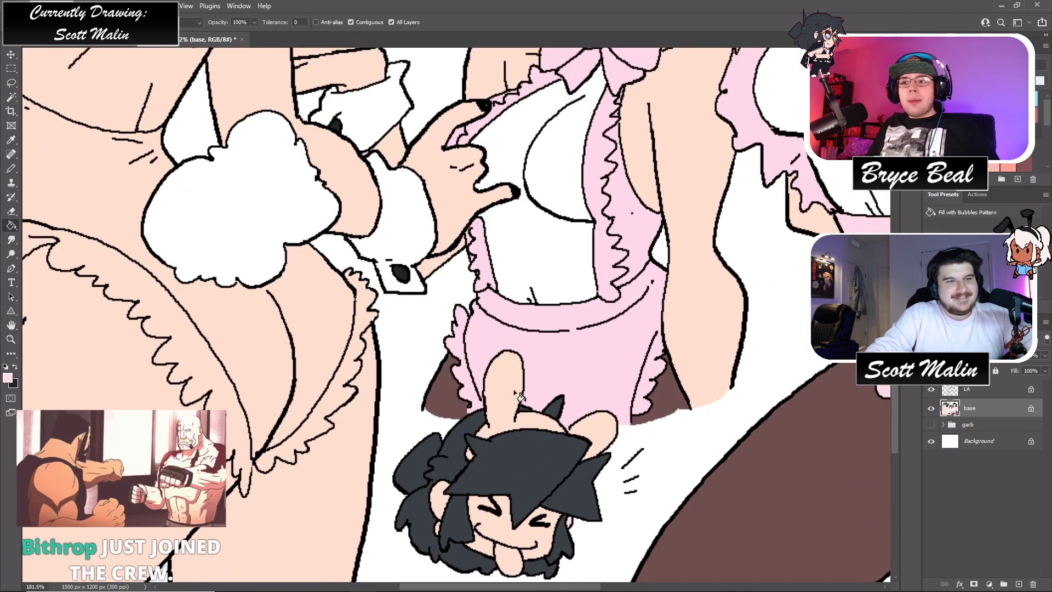
{"action": "left_click", "coordinate": [519, 395]}
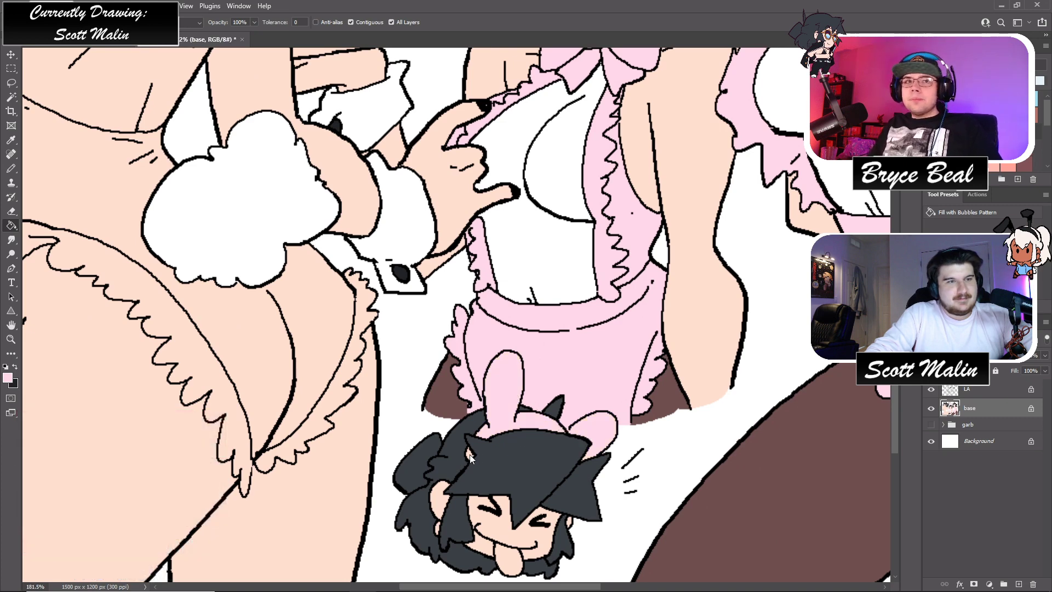
- Paint the broad parts of the chibi head's bunny ears white and fill its tongue with salmon pink
{"action": "key", "text": "b"}
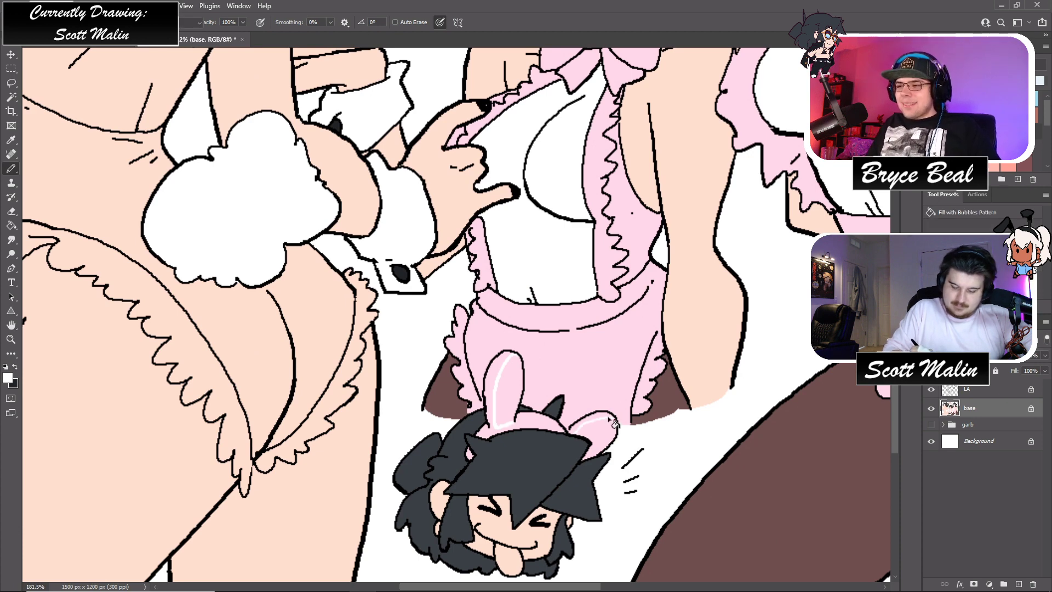
{"action": "key", "text": "g"}
{"action": "left_click", "coordinate": [582, 430]}
{"action": "left_click", "coordinate": [508, 383]}
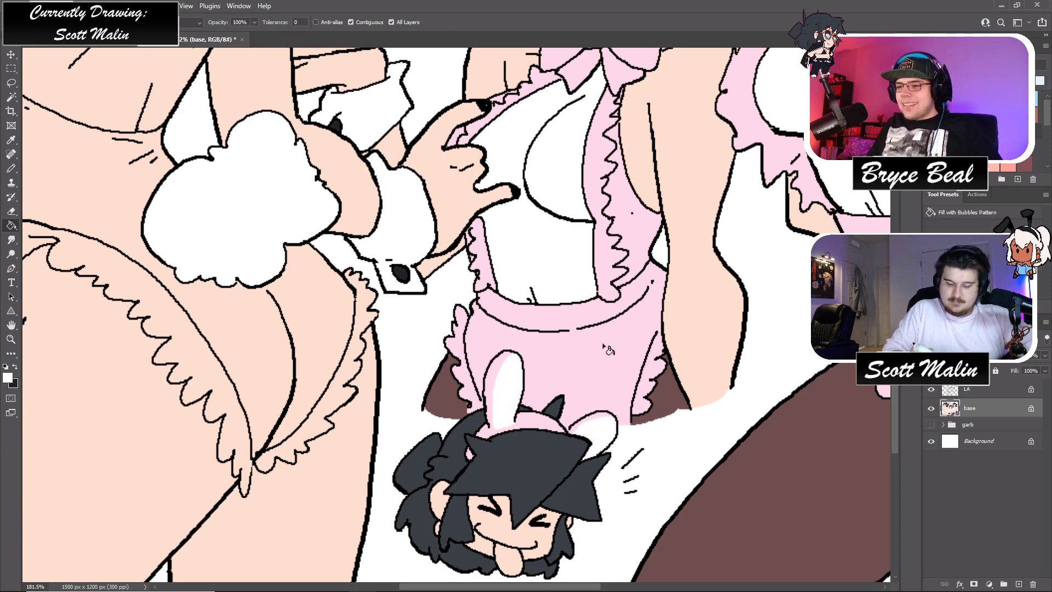
{"action": "scroll", "coordinate": [609, 350], "scroll_direction": "down", "scroll_amount": 2}
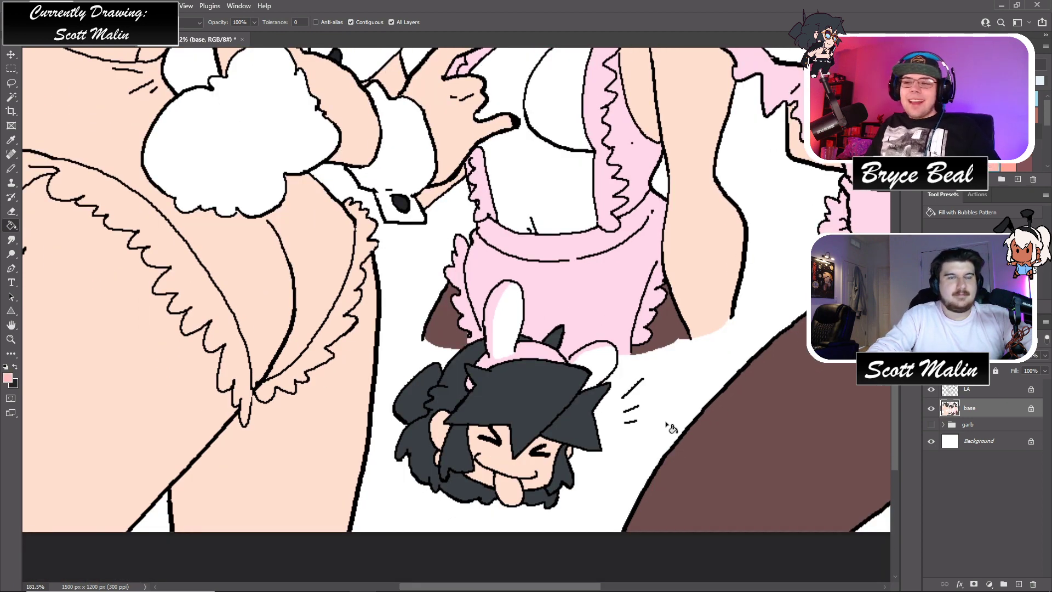
{"action": "left_click", "coordinate": [537, 344], "text": "alt"}
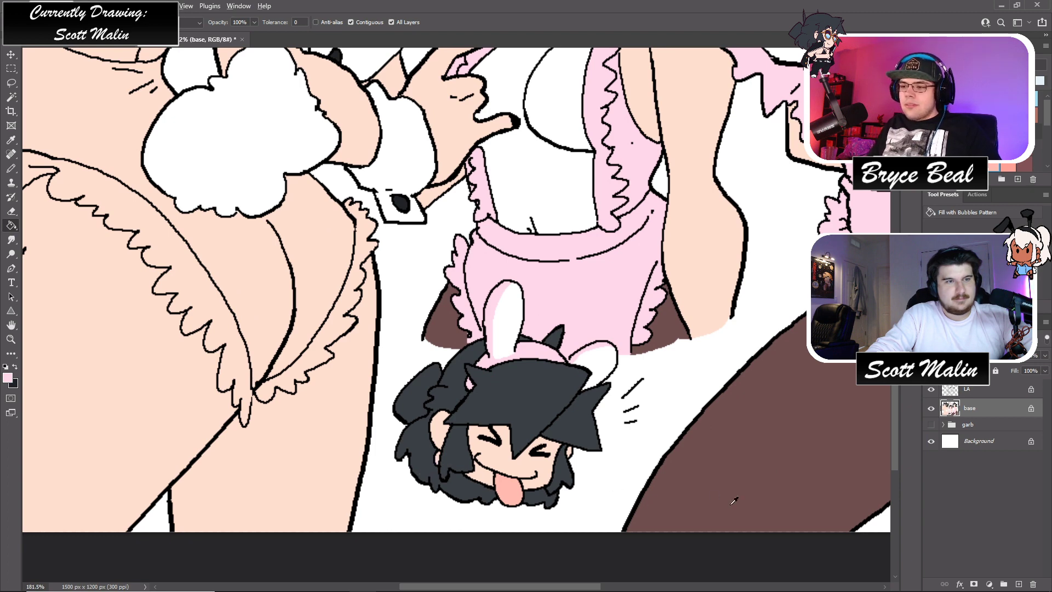
{"action": "left_click", "coordinate": [159, 390]}
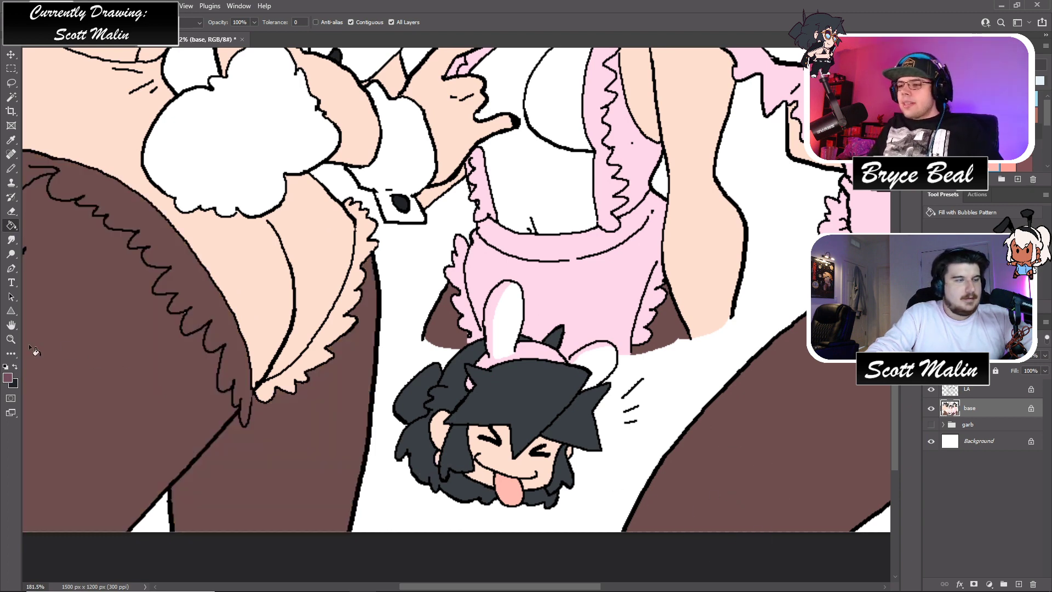
{"action": "key", "text": "z"}
{"action": "left_click_drag", "start_coordinate": [394, 363], "coordinate": [206, 409]}
{"action": "key", "text": "ctrl+z"}
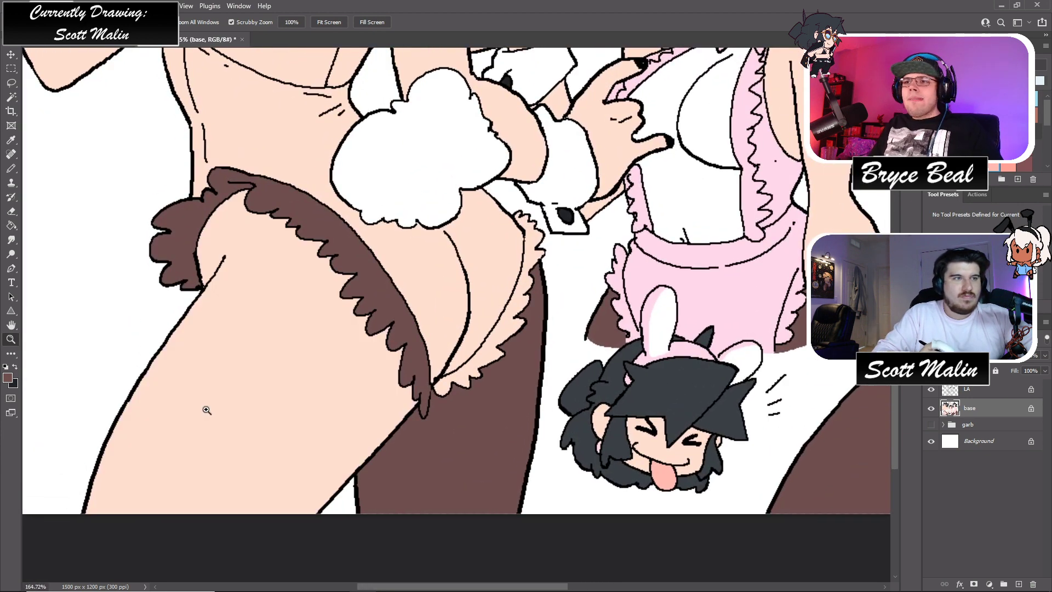
{"action": "key", "text": "b"}
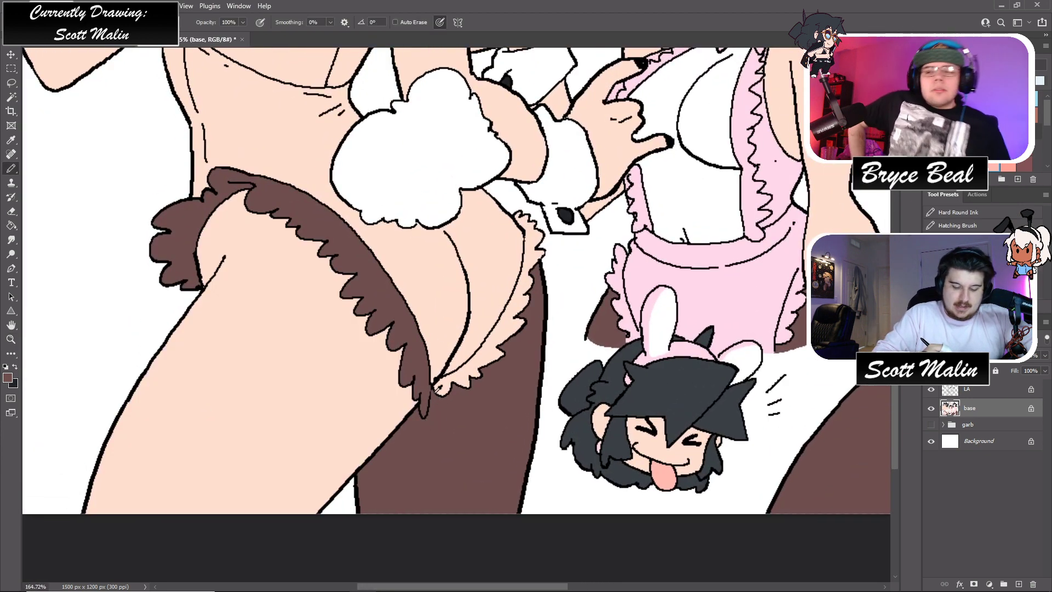
{"action": "key", "text": "ctrl+z"}
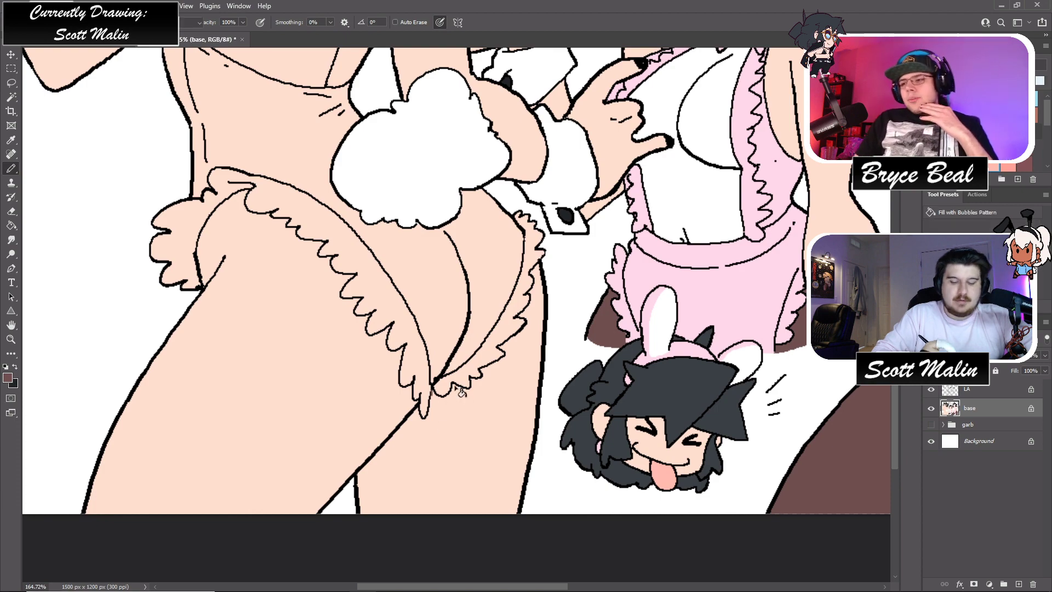
- Fill both of the left-hand figure's legs with the tights brown, leaving the costume's frills uncoloured
{"action": "key", "text": "g"}
{"action": "left_click", "coordinate": [336, 435]}
{"action": "left_click", "coordinate": [353, 394]}
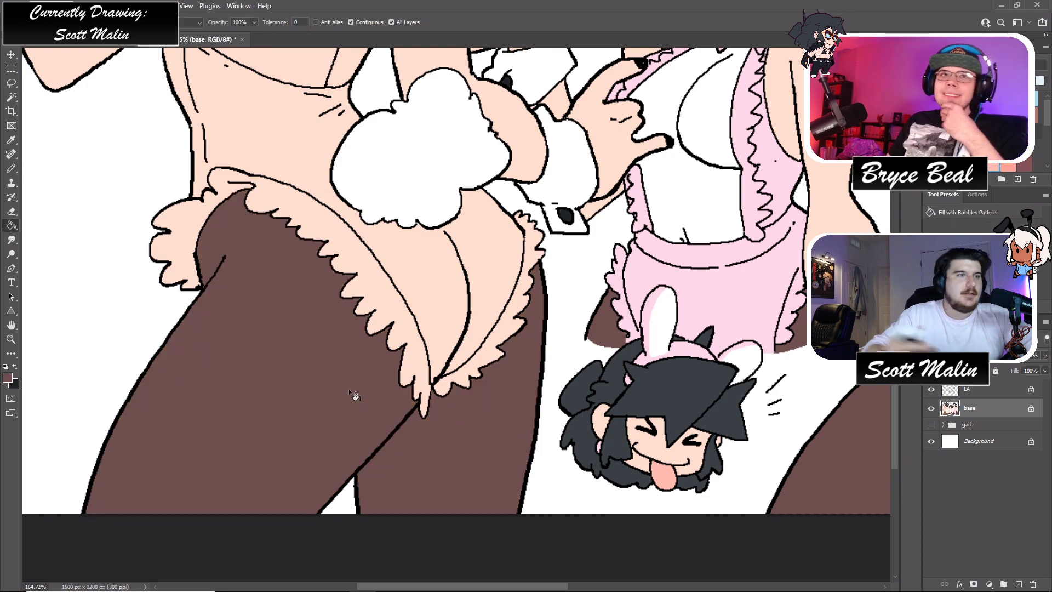
- Fill the serving tray's top surface and rim with near-black
{"action": "left_click", "coordinate": [11, 339]}
{"action": "left_click_drag", "start_coordinate": [498, 326], "coordinate": [434, 329]}
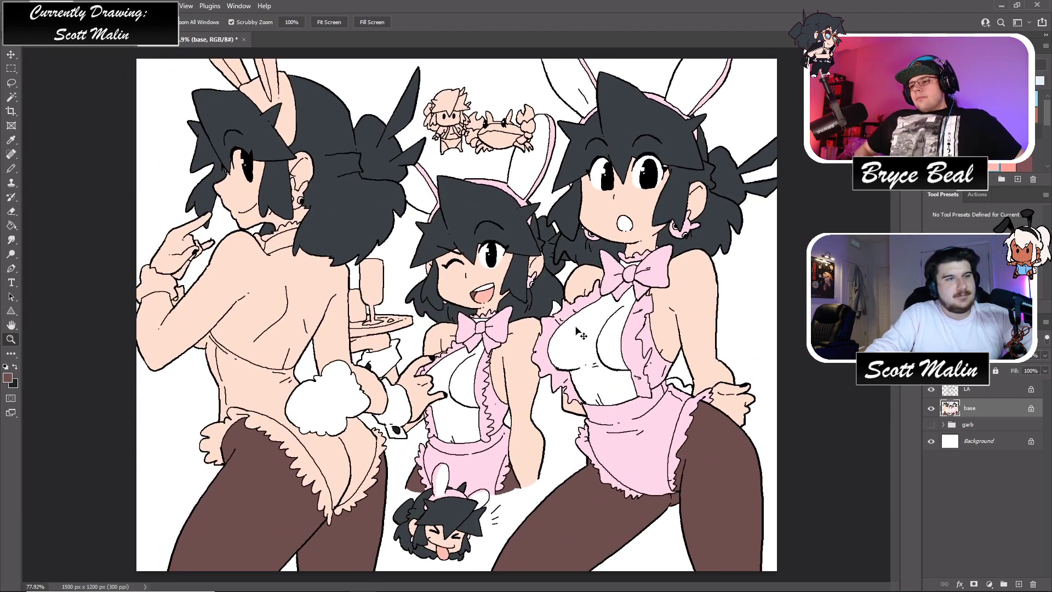
{"action": "left_click_drag", "start_coordinate": [414, 293], "coordinate": [455, 295]}
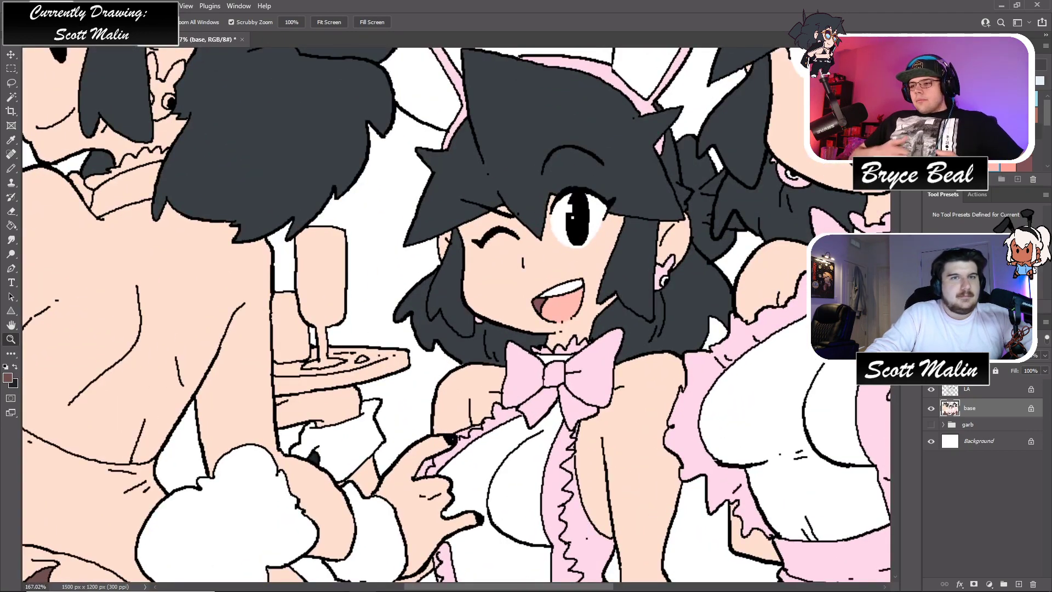
{"action": "key", "text": "g"}
{"action": "left_click", "coordinate": [342, 379]}
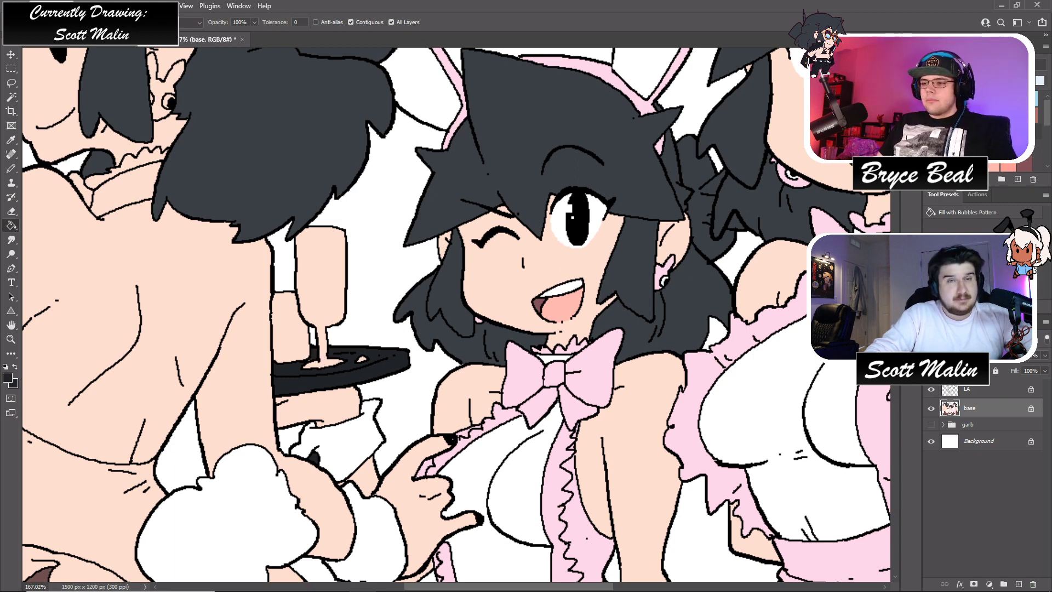
- Fill both glasses and the small spot on the tray pale blue, touching up the stemmed glass's base edge
{"action": "left_click", "coordinate": [286, 347]}
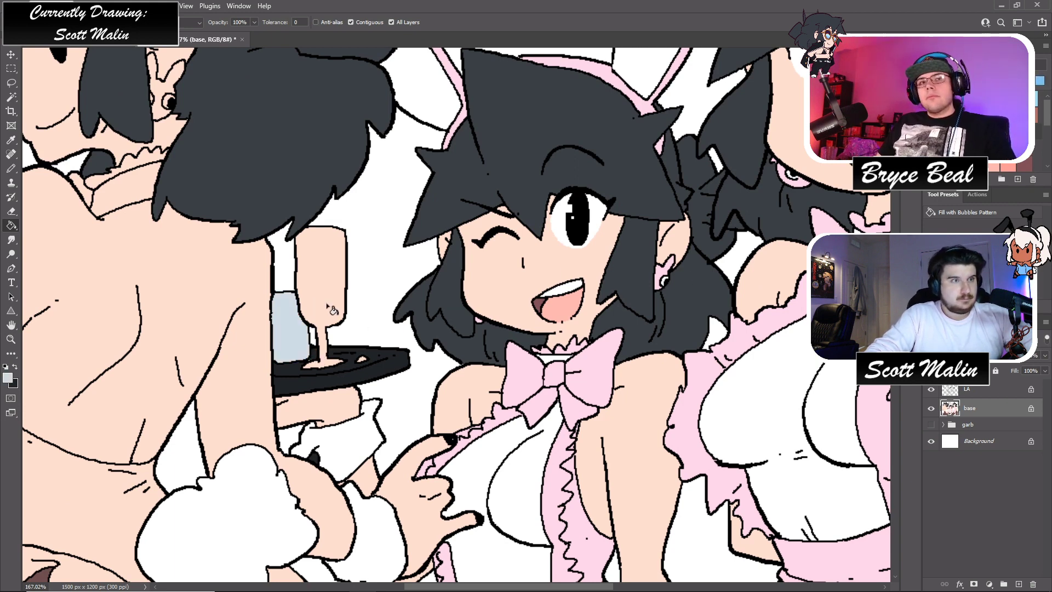
{"action": "left_click", "coordinate": [321, 371]}
{"action": "left_click", "coordinate": [11, 339]}
{"action": "left_click_drag", "start_coordinate": [289, 352], "coordinate": [340, 401]}
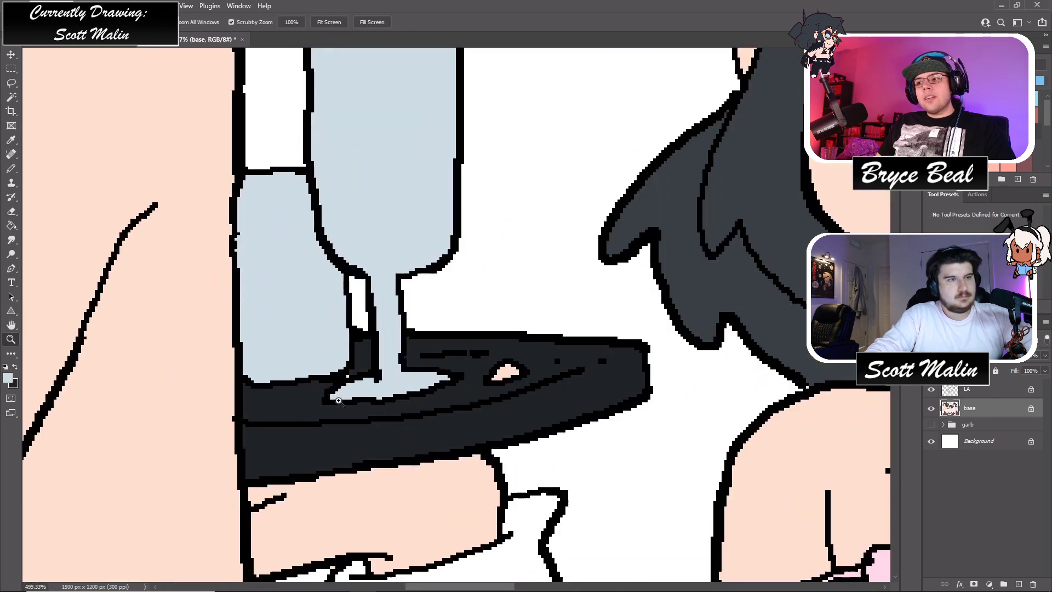
{"action": "key", "text": "b"}
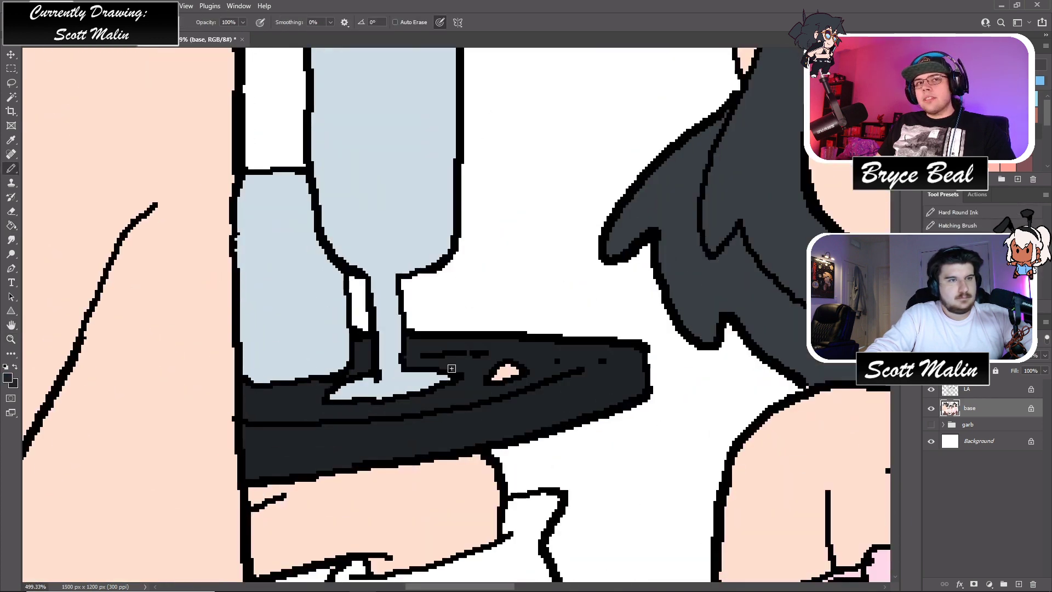
{"action": "key", "text": "g"}
- Fill the left-hand figure's bodysuit, its frilled trim and her collar with the costume's pale pink
{"action": "left_click", "coordinate": [10, 339]}
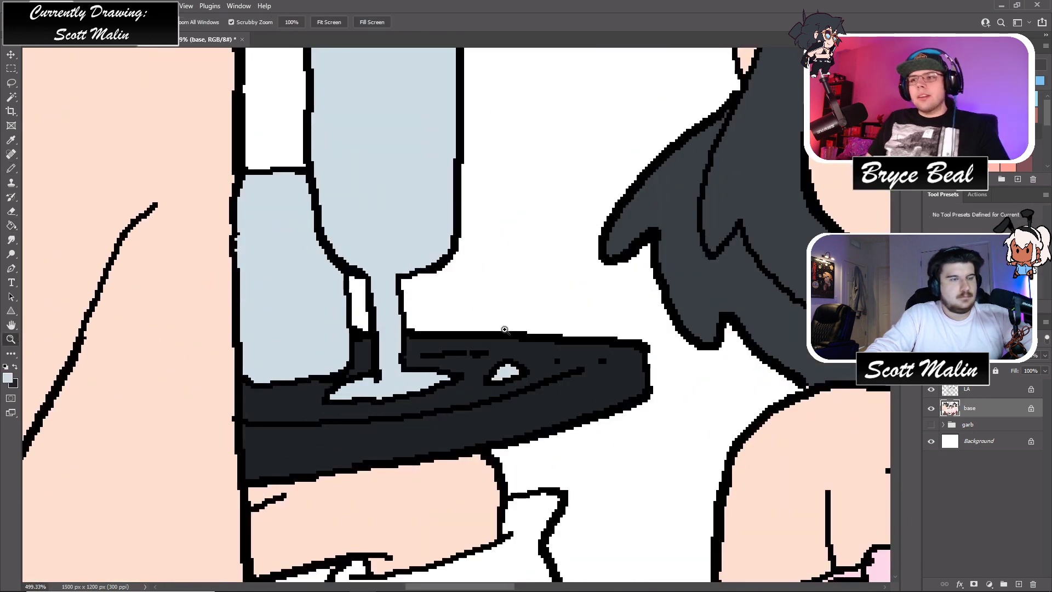
{"action": "left_click_drag", "start_coordinate": [503, 329], "coordinate": [458, 323]}
{"action": "scroll", "coordinate": [470, 340], "scroll_direction": "down", "scroll_amount": 3}
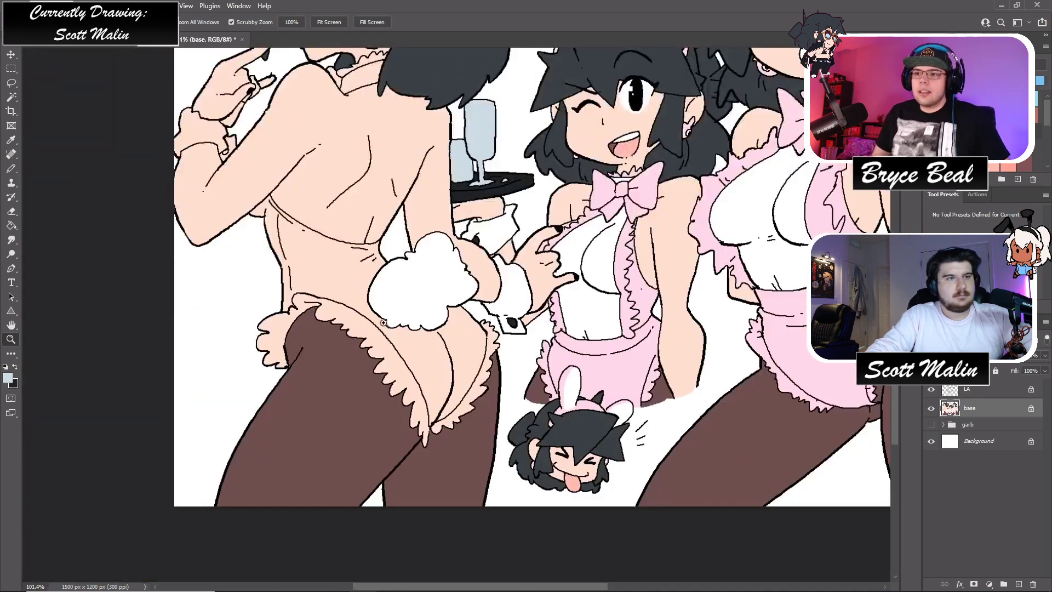
{"action": "left_click_drag", "start_coordinate": [385, 324], "coordinate": [390, 306]}
{"action": "key", "text": "g"}
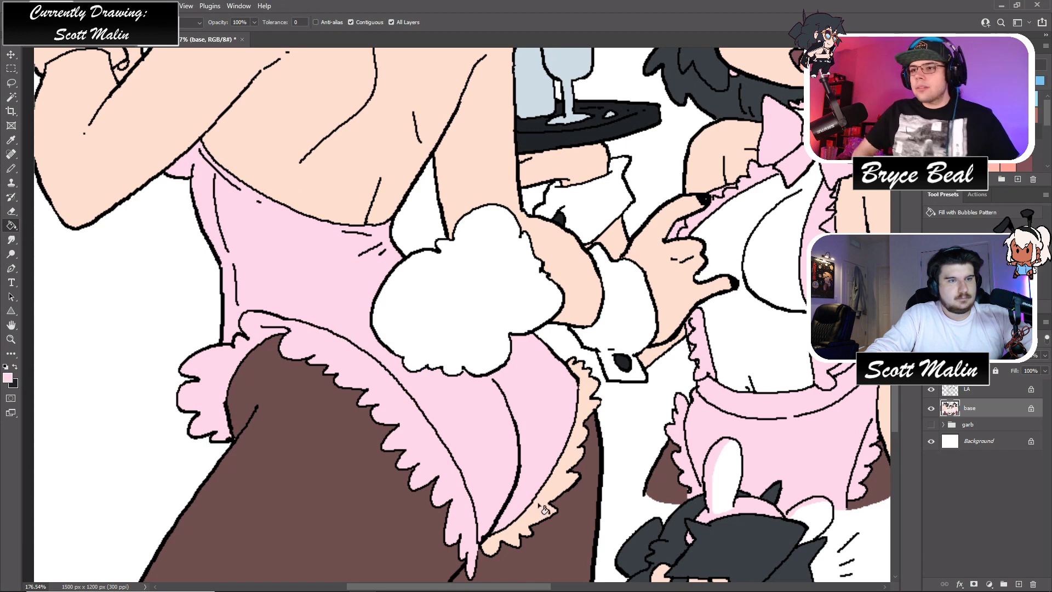
{"action": "scroll", "coordinate": [285, 302], "scroll_direction": "up", "scroll_amount": 5}
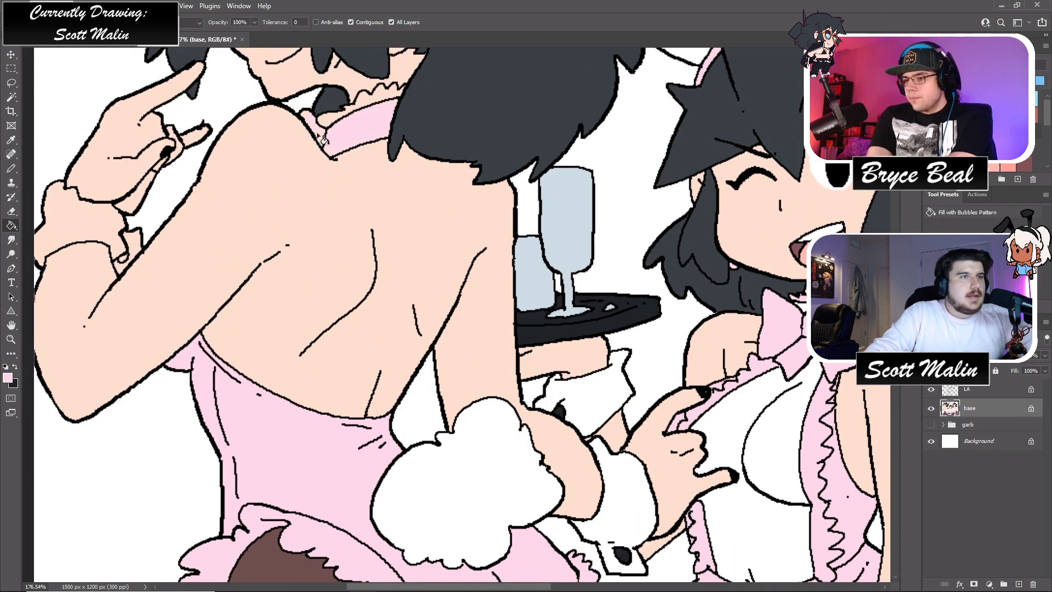
- Fill the left-hand figure's collar band and the cuff on her raised hand with white
{"action": "scroll", "coordinate": [359, 274], "scroll_direction": "up", "scroll_amount": 2}
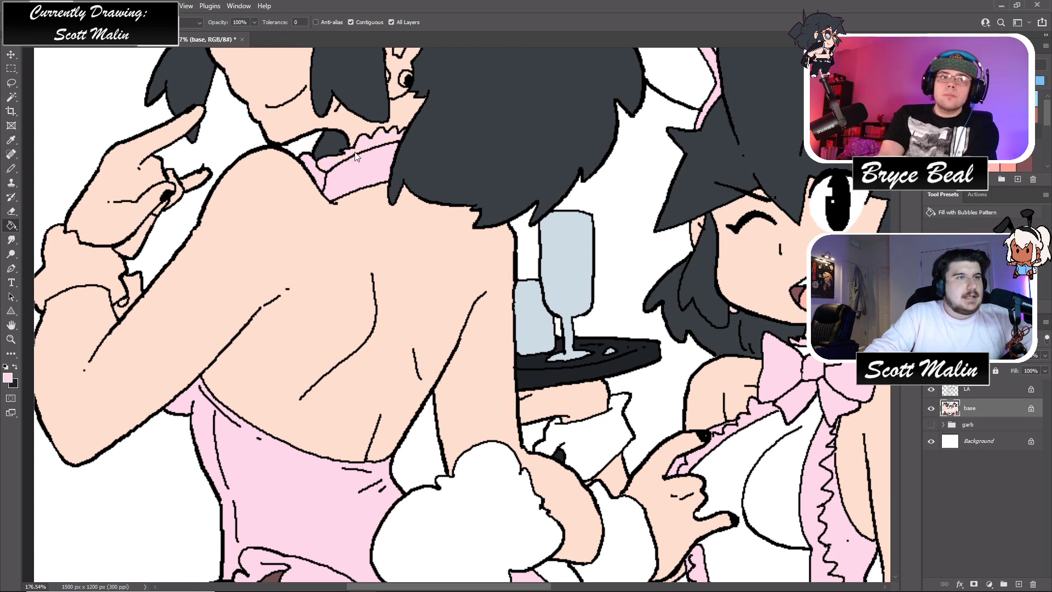
{"action": "left_click", "coordinate": [358, 174]}
{"action": "scroll", "coordinate": [118, 306], "scroll_direction": "up", "scroll_amount": 2}
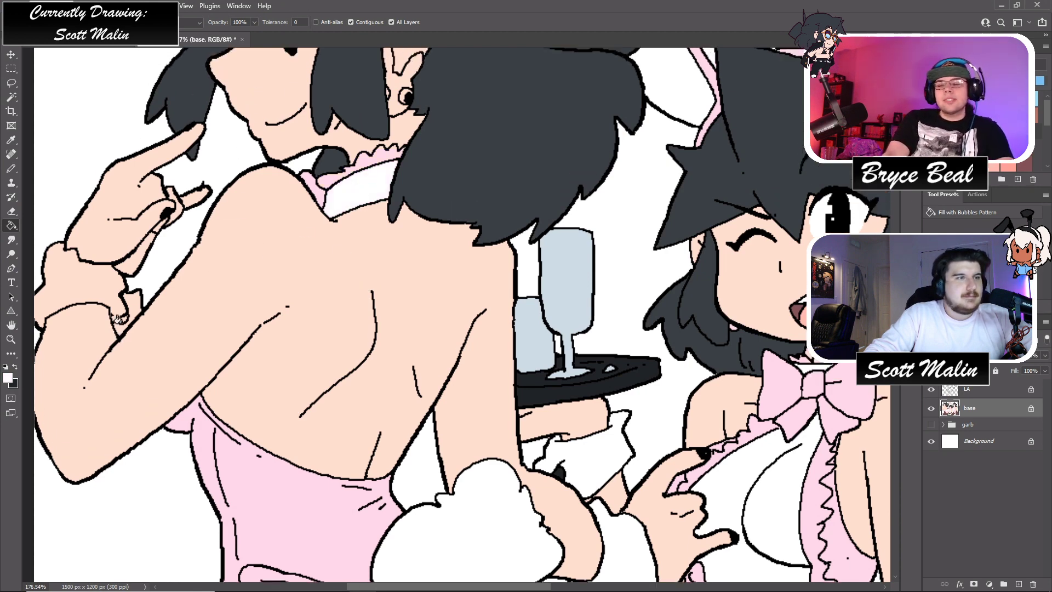
{"action": "left_click", "coordinate": [112, 319]}
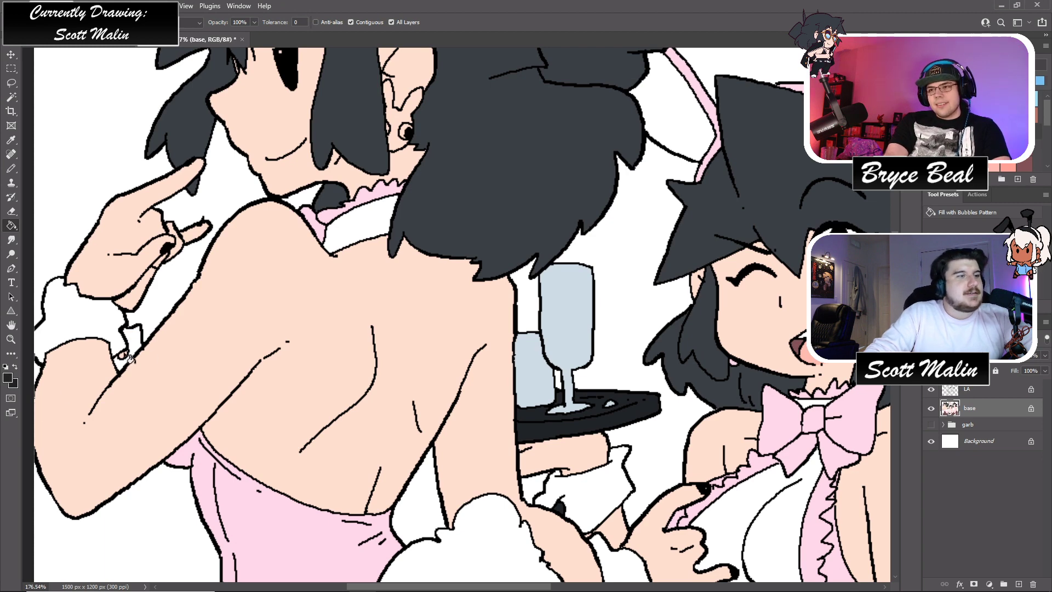
- Touch up the small fastening on the raised hand's cuff with near-black
{"action": "left_click", "coordinate": [11, 338]}
{"action": "left_click_drag", "start_coordinate": [107, 362], "coordinate": [174, 330]}
{"action": "key", "text": "b"}
{"action": "left_click", "coordinate": [10, 340]}
{"action": "left_click_drag", "start_coordinate": [368, 316], "coordinate": [274, 302]}
- Fill the left-hand figure's bunny earring, headband and inner rabbit ears with the costume's pale pink
{"action": "scroll", "coordinate": [510, 294], "scroll_direction": "up", "scroll_amount": 1}
{"action": "scroll", "coordinate": [511, 294], "scroll_direction": "up", "scroll_amount": 3}
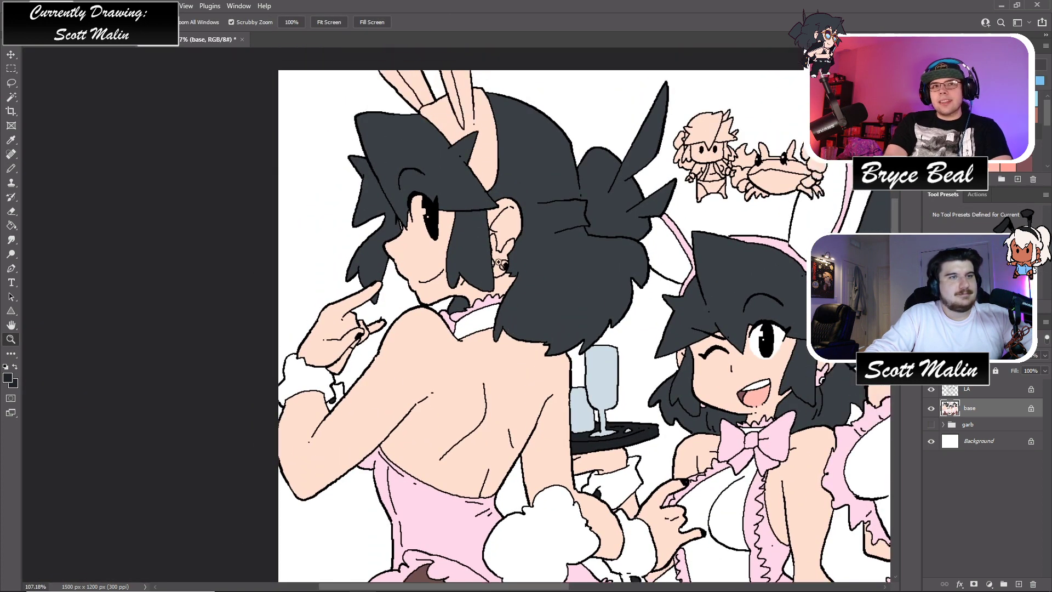
{"action": "left_click_drag", "start_coordinate": [440, 192], "coordinate": [474, 249]}
{"action": "scroll", "coordinate": [493, 340], "scroll_direction": "up", "scroll_amount": 2}
{"action": "key", "text": "g"}
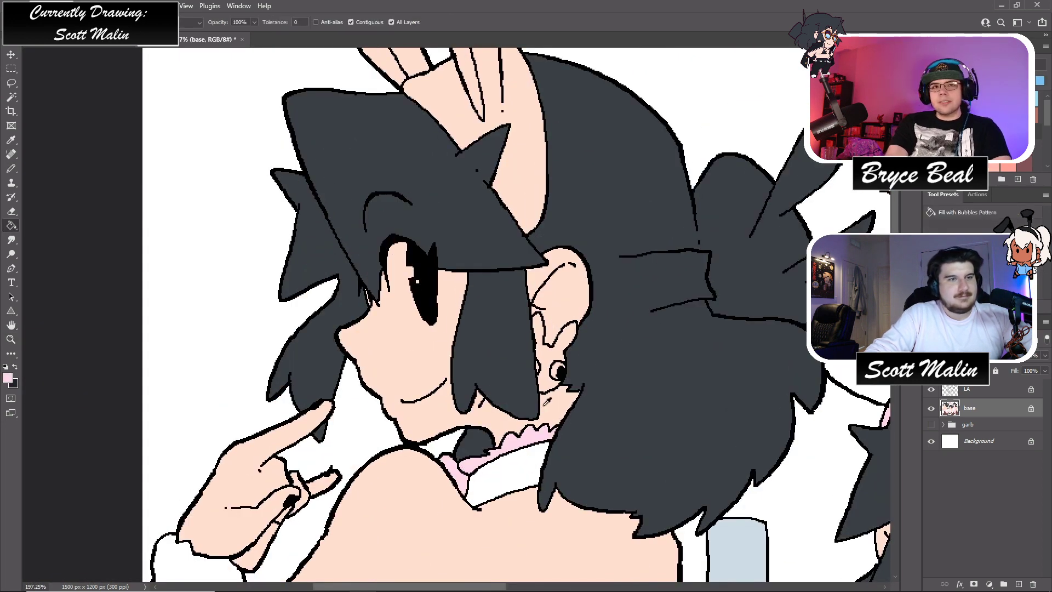
{"action": "scroll", "coordinate": [558, 367], "scroll_direction": "up", "scroll_amount": 5}
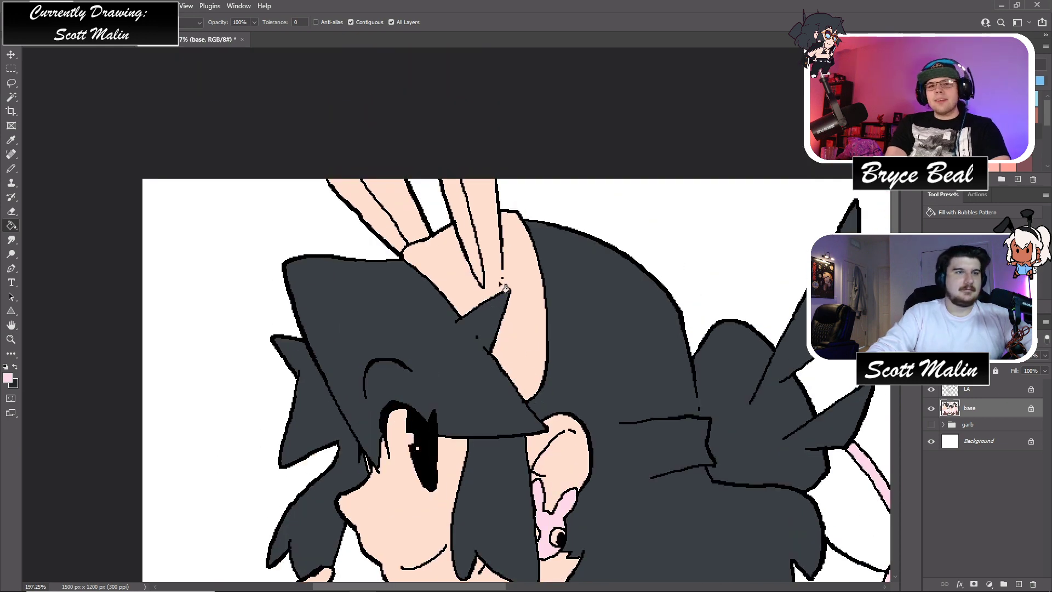
{"action": "scroll", "coordinate": [421, 233], "scroll_direction": "down", "scroll_amount": 2}
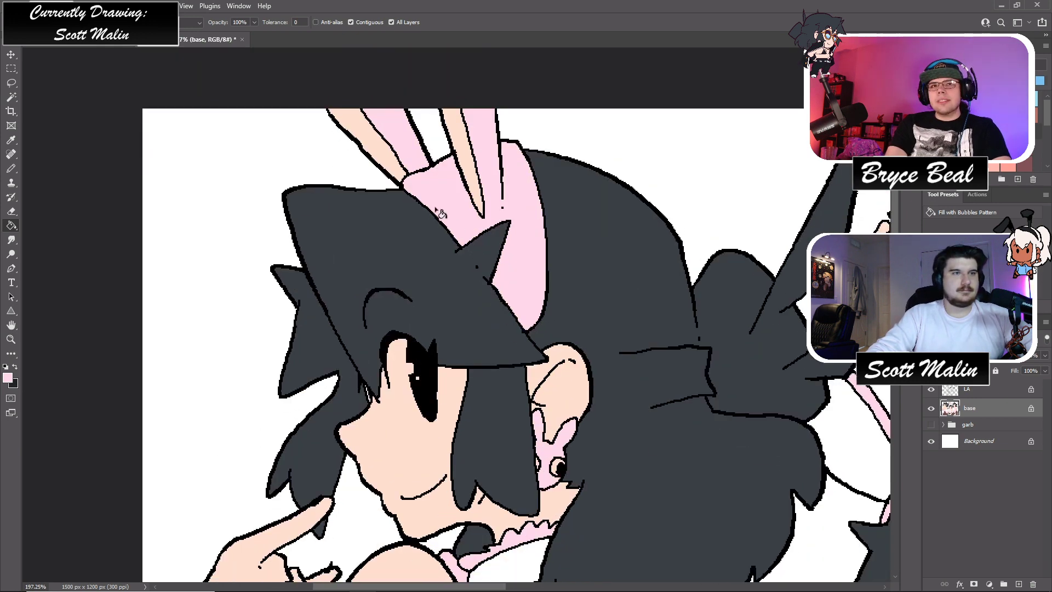
- Fill the outer parts of the left-hand figure's rabbit ears and the bunny earring's eyes with white
{"action": "left_click", "coordinate": [380, 164]}
{"action": "left_click", "coordinate": [471, 171]}
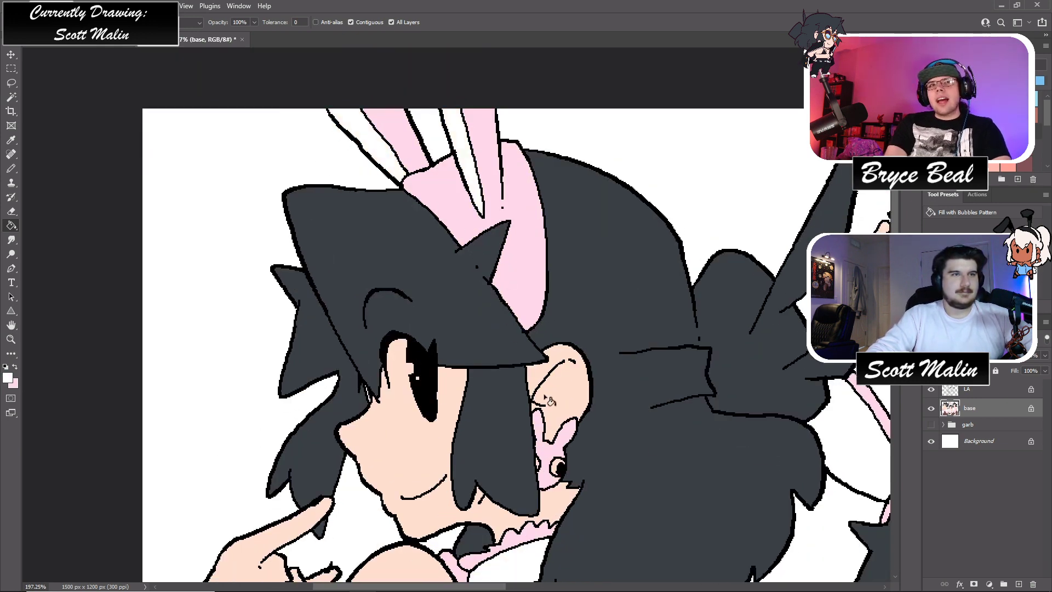
{"action": "scroll", "coordinate": [552, 430], "scroll_direction": "down", "scroll_amount": 2}
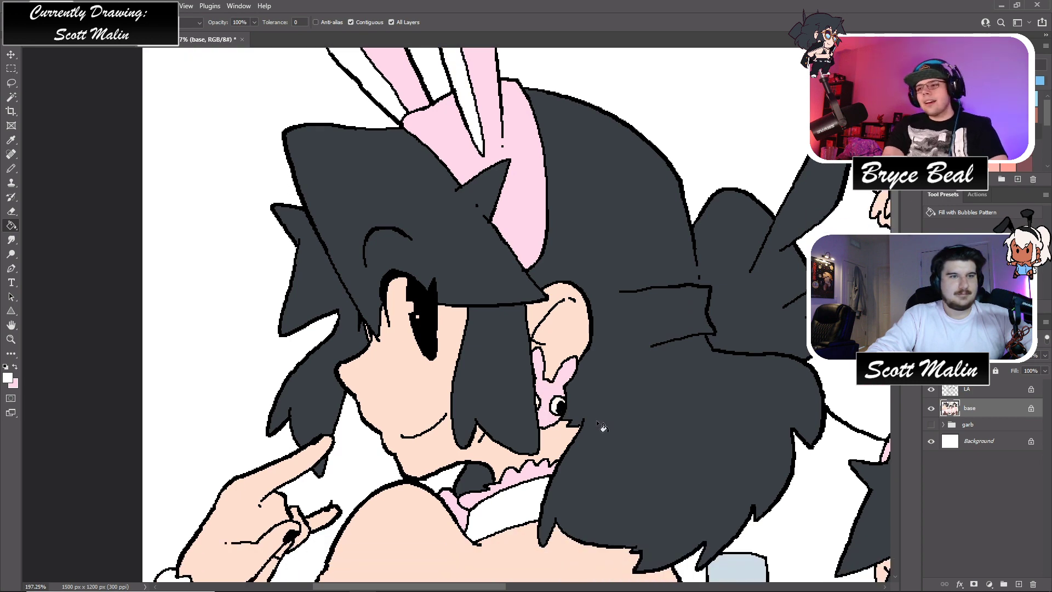
{"action": "scroll", "coordinate": [604, 425], "scroll_direction": "down", "scroll_amount": 2}
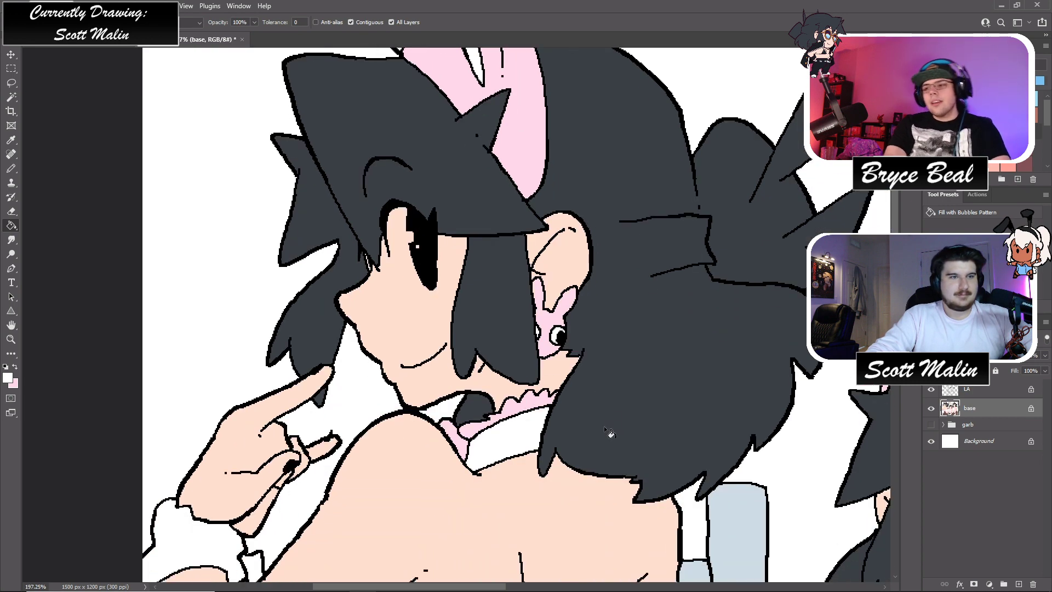
- Draw a white lower edge around the left-hand figure's eye and fill the eyeball with white
{"action": "left_click", "coordinate": [10, 340]}
{"action": "left_click_drag", "start_coordinate": [313, 256], "coordinate": [359, 275]}
{"action": "left_click_drag", "start_coordinate": [476, 273], "coordinate": [491, 285]}
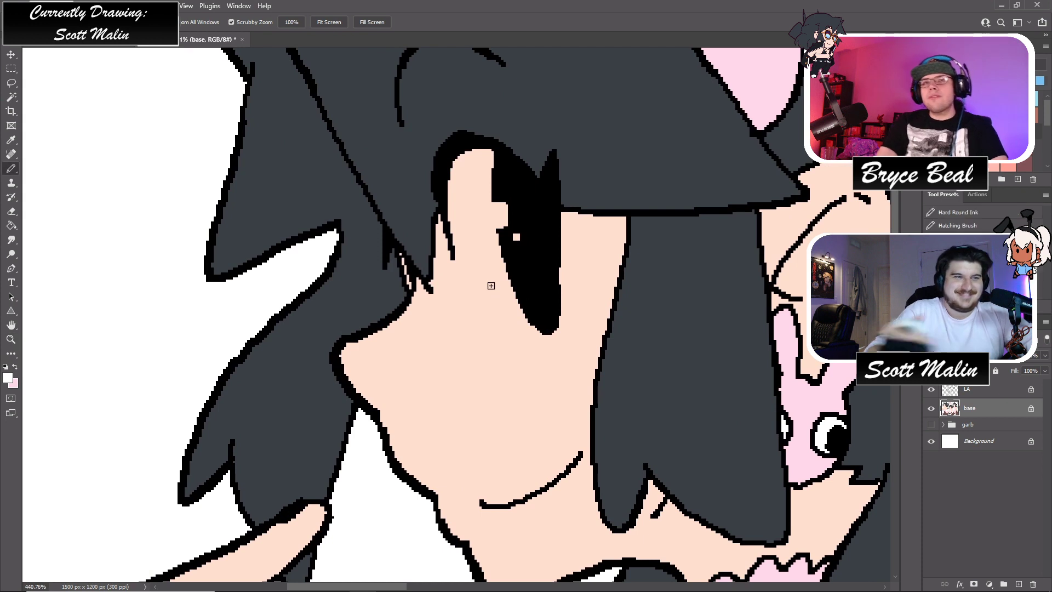
{"action": "key", "text": "b"}
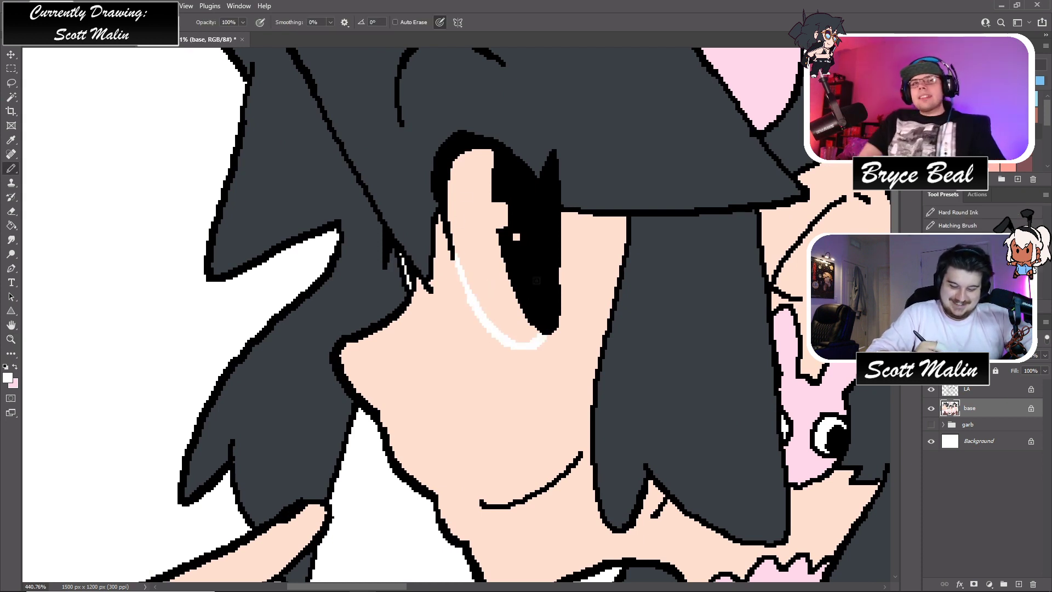
{"action": "left_click", "coordinate": [503, 276]}
{"action": "key", "text": "b"}
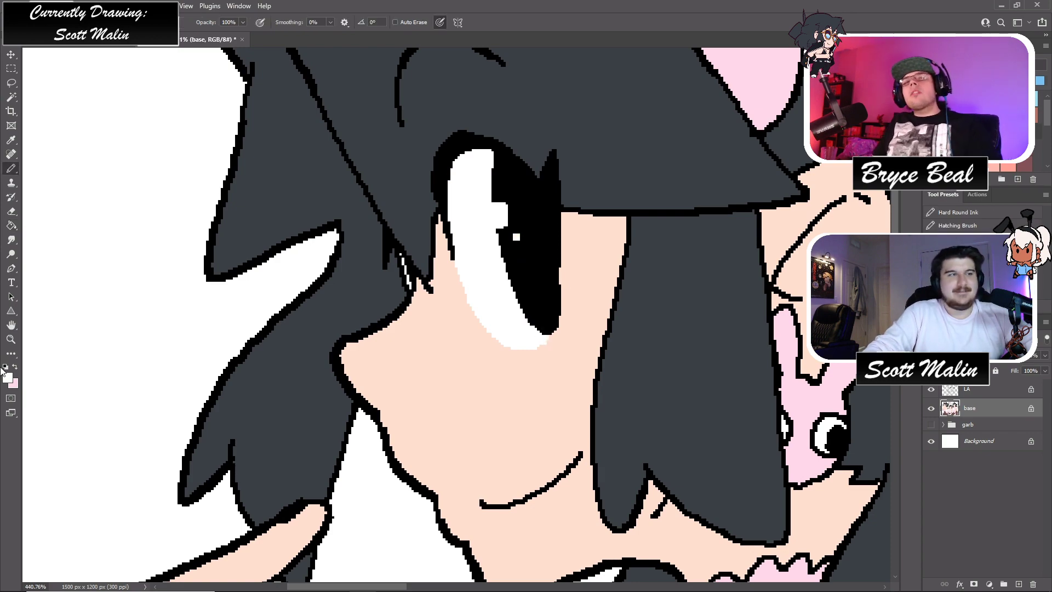
{"action": "left_click", "coordinate": [11, 342]}
{"action": "left_click_drag", "start_coordinate": [467, 288], "coordinate": [368, 288]}
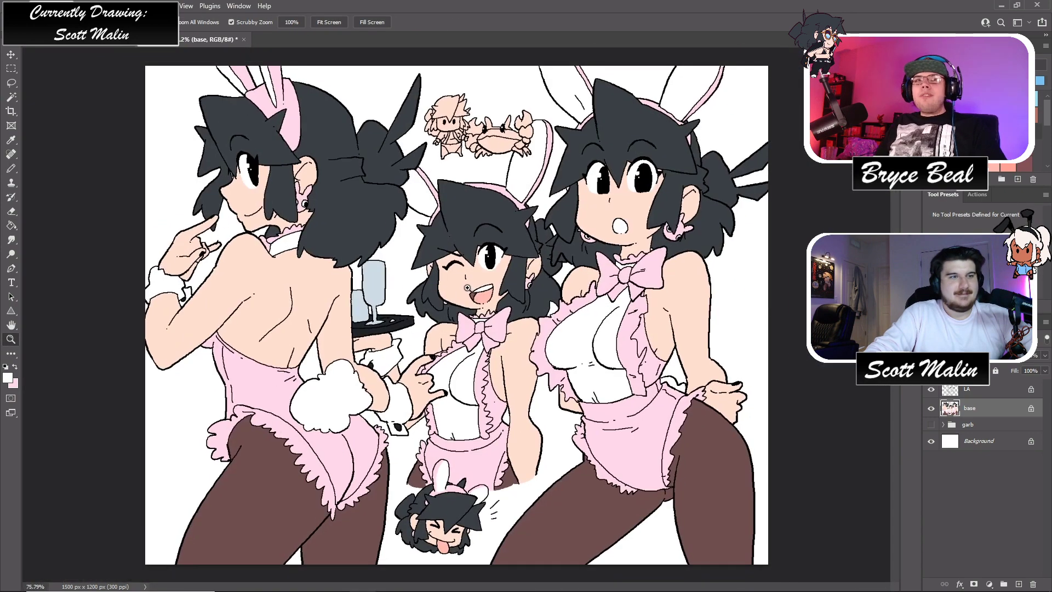
{"action": "scroll", "coordinate": [467, 287], "scroll_direction": "up", "scroll_amount": 1}
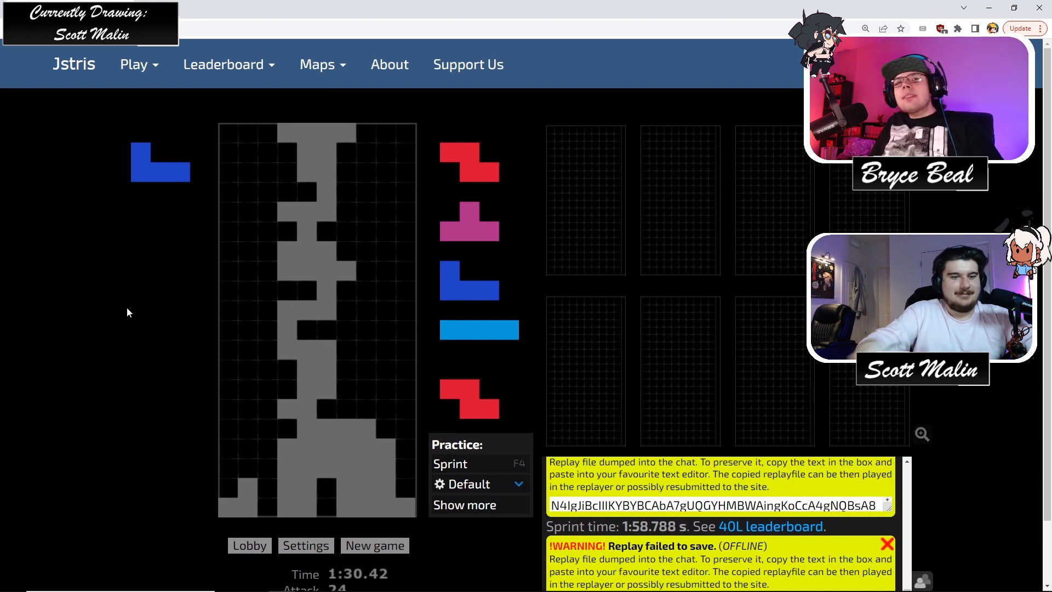
- Switch to Jstris, restart the 40-line sprint and lay the purple T flat on the floor in columns three to five
{"action": "key", "text": "F4"}
{"action": "key", "text": "Left"}
{"action": "key", "text": "Left"}
{"action": "key", "text": "Left"}
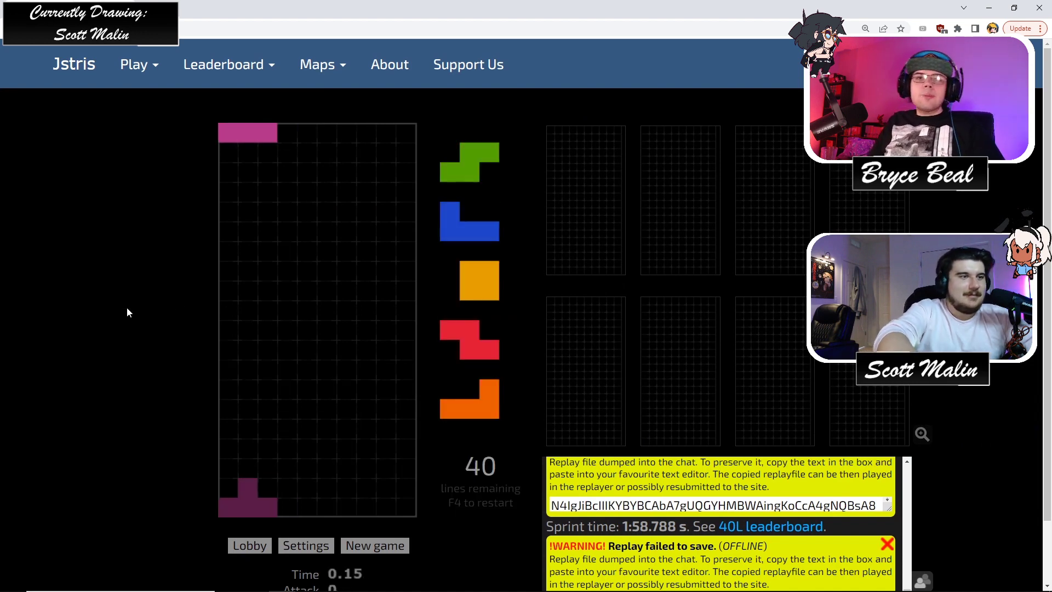
{"action": "key", "text": "Right"}
{"action": "key", "text": "Right"}
{"action": "key", "text": "space"}
- Drop the green S against the left wall and the blue J flat in columns six to eight
{"action": "key", "text": "Left"}
{"action": "key", "text": "Left"}
{"action": "key", "text": "Left"}
{"action": "key", "text": "space"}
{"action": "key", "text": "Right"}
{"action": "key", "text": "Right"}
{"action": "key", "text": "space"}
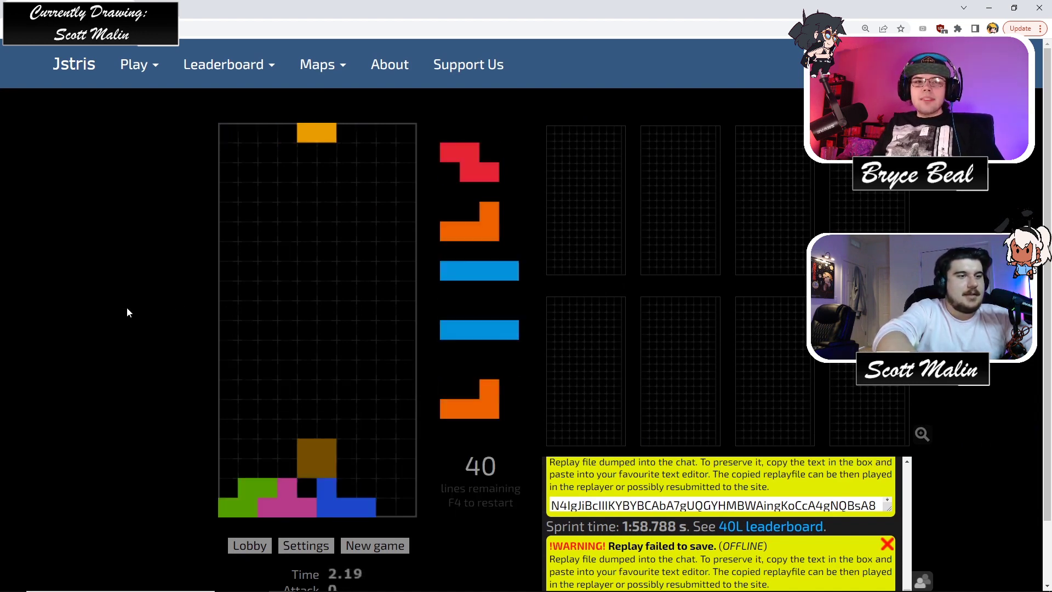
- Drop the yellow square on the blue J in columns seven and eight, and the upright red Z in columns five and six
{"action": "key", "text": "Right"}
{"action": "key", "text": "Right"}
{"action": "key", "text": "space"}
{"action": "key", "text": "Up"}
{"action": "key", "text": "space"}
- Lay the flipped orange L over the green S against the left wall
{"action": "key", "text": "Up"}
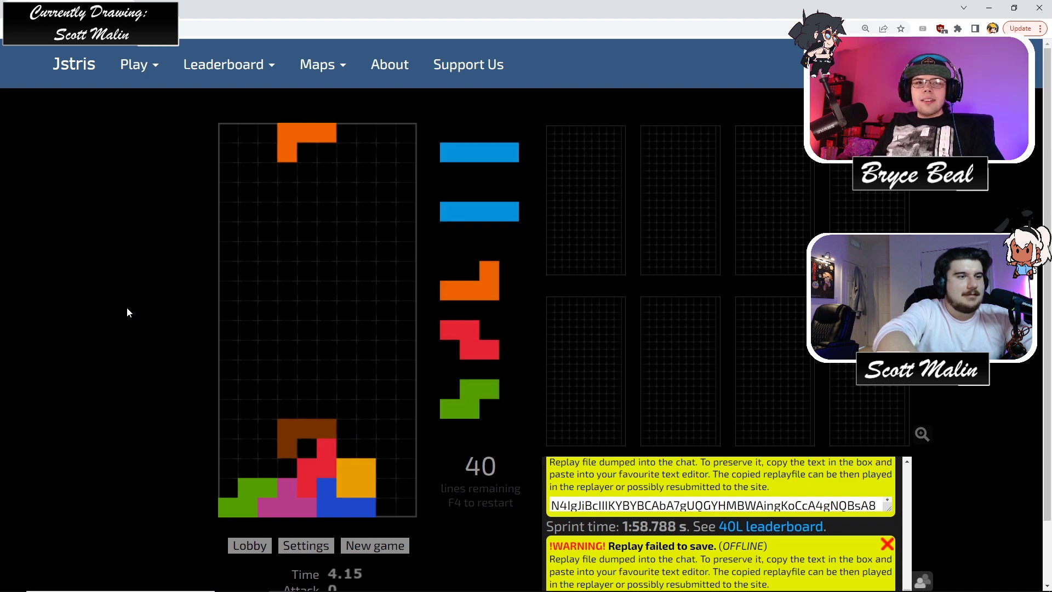
{"action": "key", "text": "Left"}
{"action": "key", "text": "Left"}
{"action": "key", "text": "Left"}
{"action": "key", "text": "Left"}
{"action": "key", "text": "Up"}
{"action": "key", "text": "space"}
- Stand the light-blue I piece upright in column nine, leaving the last column open
{"action": "key", "text": "Right"}
{"action": "key", "text": "Up"}
{"action": "key", "text": "Right"}
{"action": "key", "text": "Right"}
{"action": "key", "text": "Right"}
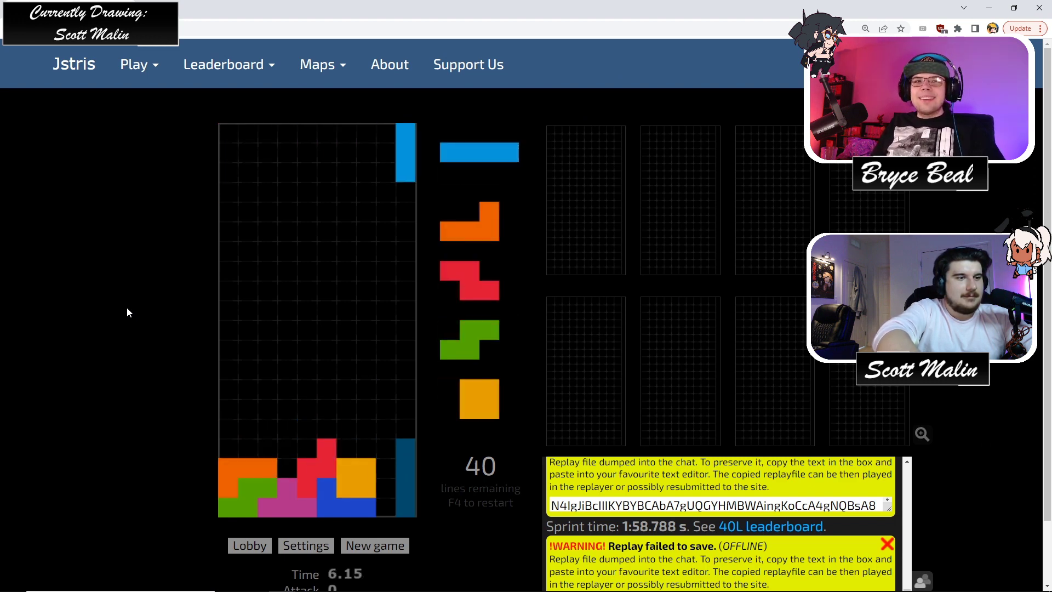
{"action": "key", "text": "Left"}
{"action": "key", "text": "space"}
- Hold the second I piece and stand the orange L on the yellow square in columns seven and eight
{"action": "key", "text": "c"}
{"action": "key", "text": "Up"}
{"action": "key", "text": "Right"}
{"action": "key", "text": "Right"}
{"action": "key", "text": "space"}
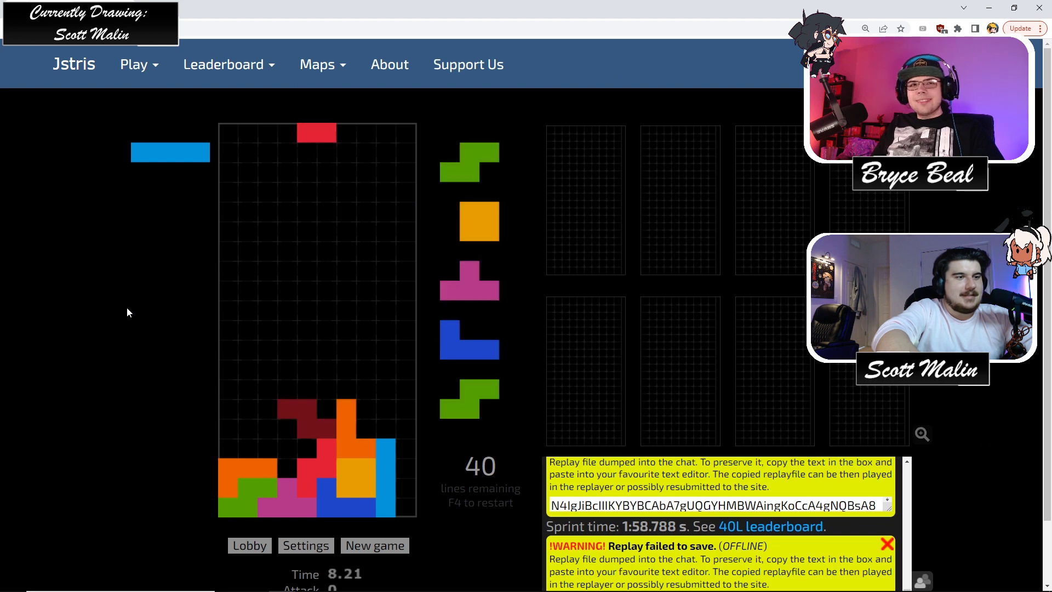
- Fit the upright red Z into columns four and five, and lay the green S beside it in columns two to four
{"action": "key", "text": "Left"}
{"action": "key", "text": "Up"}
{"action": "key", "text": "Left"}
{"action": "key", "text": "Right"}
{"action": "key", "text": "space"}
{"action": "key", "text": "Left"}
{"action": "key", "text": "Left"}
{"action": "key", "text": "space"}
- Drop the yellow square in columns four and five and stand the purple T against the left wall
{"action": "key", "text": "Left"}
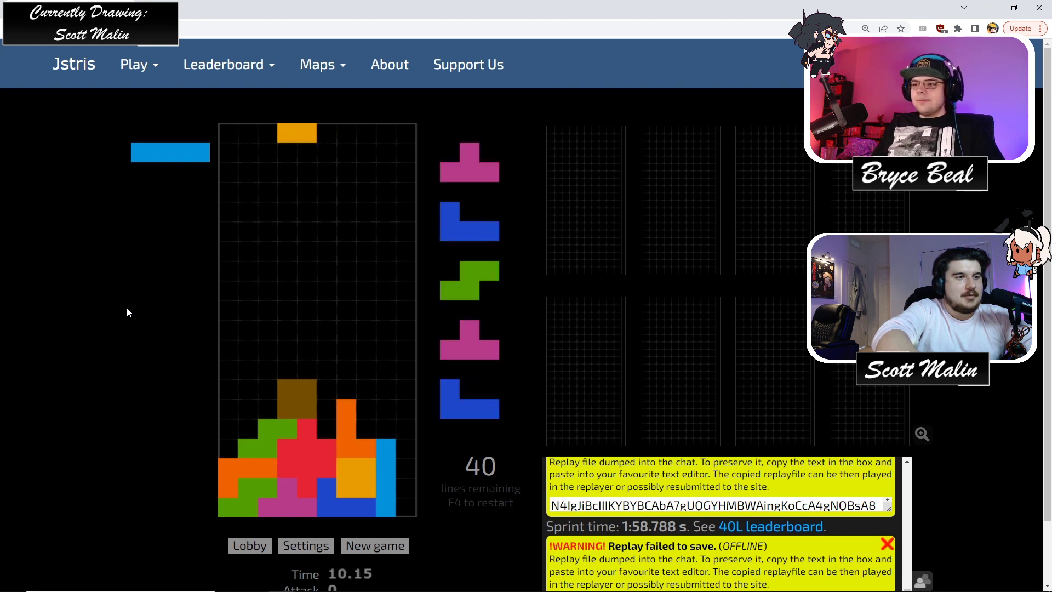
{"action": "key", "text": "space"}
{"action": "key", "text": "Up"}
{"action": "key", "text": "Left"}
{"action": "key", "text": "Left"}
{"action": "key", "text": "Left"}
{"action": "key", "text": "Left"}
{"action": "key", "text": "space"}
- Hook the upright blue J over the orange L in columns six and seven, and stand the green S against the left wall
{"action": "key", "text": "Up"}
{"action": "key", "text": "Right"}
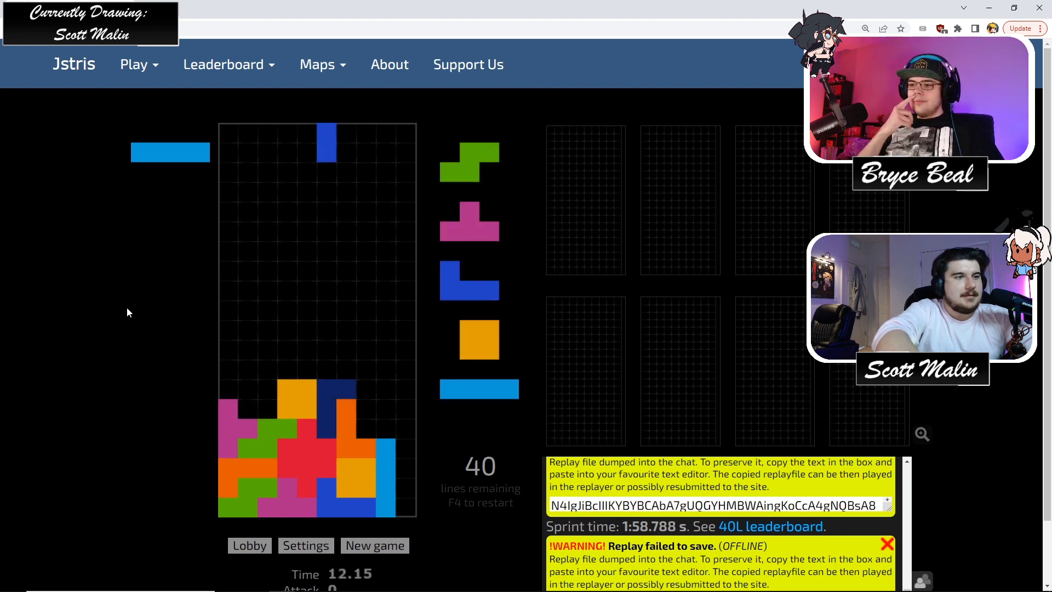
{"action": "key", "text": "space"}
{"action": "key", "text": "Left"}
{"action": "key", "text": "Left"}
{"action": "key", "text": "Up"}
{"action": "key", "text": "Left"}
{"action": "key", "text": "Left"}
{"action": "key", "text": "space"}
- Lay the purple T flat across columns eight to ten to complete a row
{"action": "key", "text": "Right"}
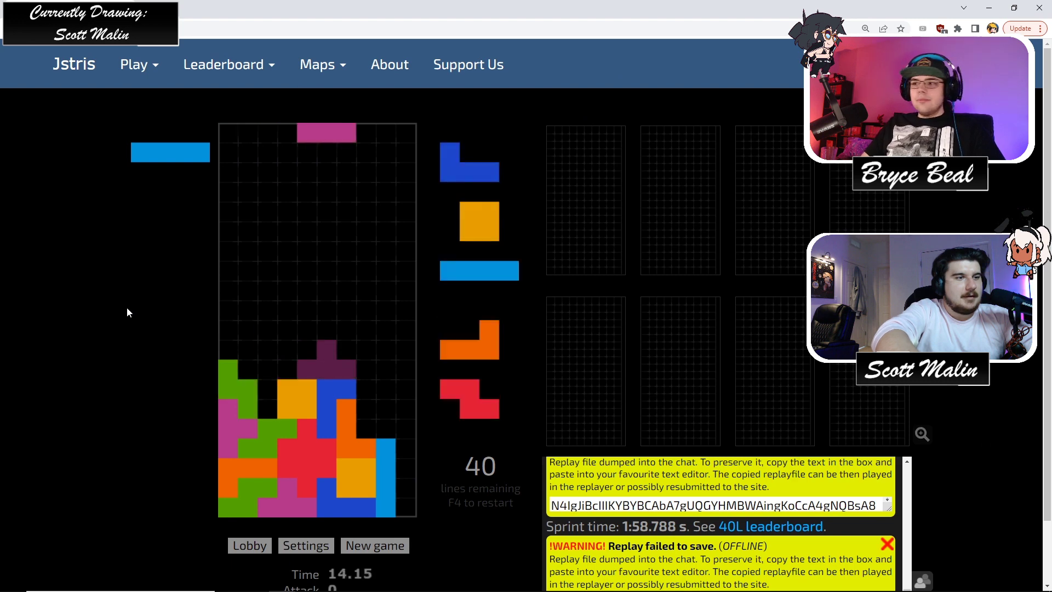
{"action": "key", "text": "Right"}
{"action": "key", "text": "Right"}
{"action": "key", "text": "Right"}
{"action": "key", "text": "Up"}
- Fill the column-three gap with the upright blue J and stack the yellow square in columns five and six
{"action": "key", "text": "Up"}
{"action": "key", "text": "Up"}
{"action": "key", "text": "Up"}
{"action": "key", "text": "space"}
{"action": "key", "text": "Right"}
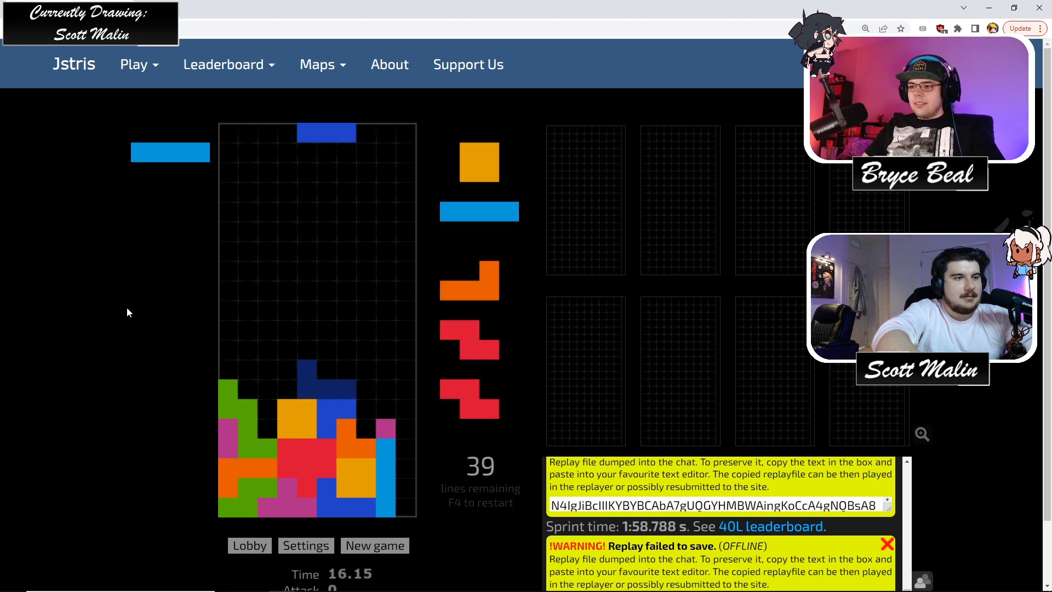
{"action": "key", "text": "Up"}
{"action": "key", "text": "Up"}
- Stand the I piece in column nine and fill the column-eight gap with the upright orange L
{"action": "key", "text": "Up"}
{"action": "key", "text": "Up"}
{"action": "key", "text": "Up"}
{"action": "key", "text": "Left"}
{"action": "key", "text": "Left"}
{"action": "key", "text": "Left"}
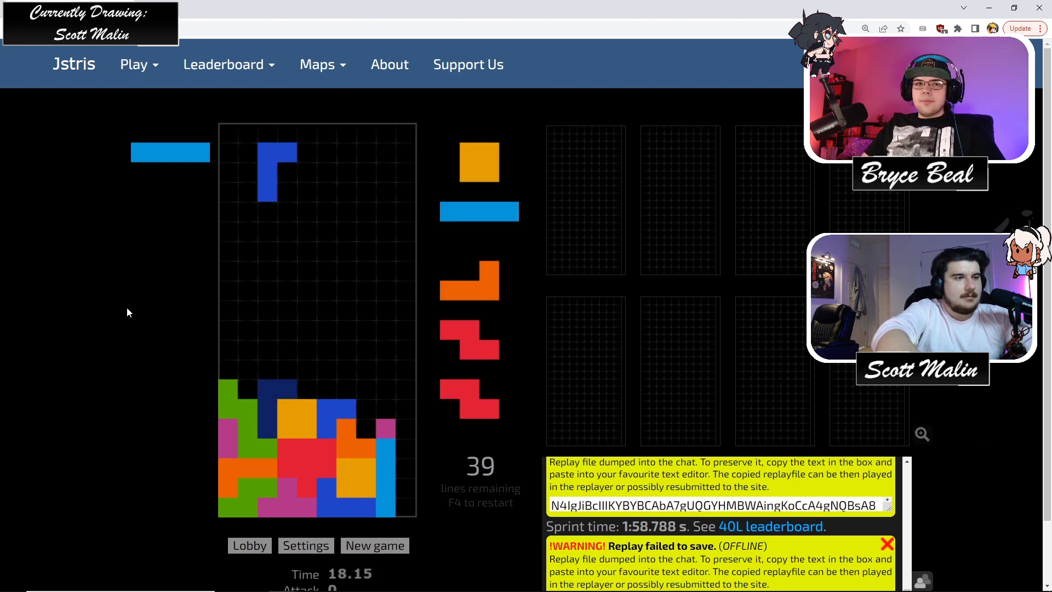
{"action": "key", "text": "space"}
{"action": "key", "text": "space"}
{"action": "key", "text": "Up"}
{"action": "key", "text": "Right"}
{"action": "key", "text": "Right"}
{"action": "key", "text": "space"}
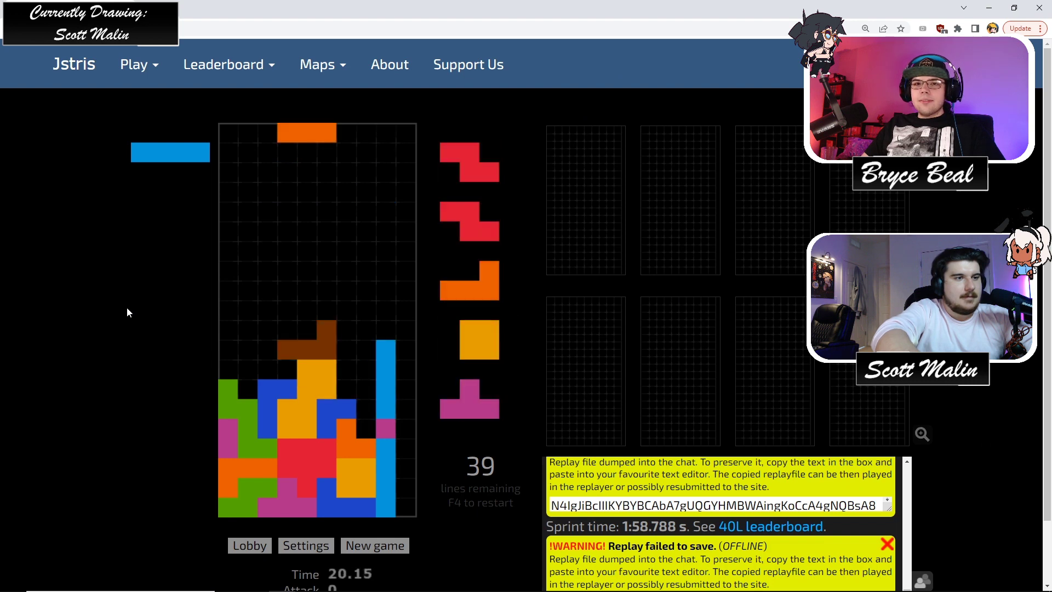
{"action": "key", "text": "Right"}
- Stand two red Z pieces side by side in columns one to three
{"action": "key", "text": "Up"}
- Lay the flipped orange L across columns four to six and drop the yellow square in columns seven and eight
{"action": "key", "text": "Up"}
{"action": "key", "text": "Up"}
{"action": "key", "text": "Right"}
{"action": "key", "text": "Right"}
{"action": "key", "text": "space"}
{"action": "key", "text": "Up"}
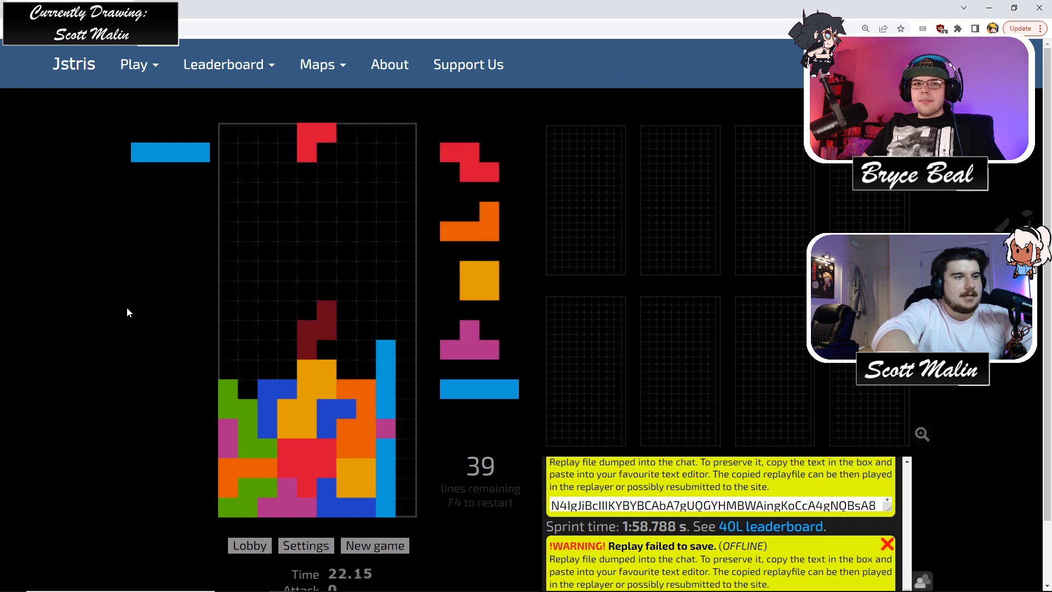
{"action": "key", "text": "Left"}
{"action": "key", "text": "Left"}
{"action": "key", "text": "Left"}
{"action": "key", "text": "Left"}
{"action": "key", "text": "Right"}
{"action": "key", "text": "space"}
{"action": "key", "text": "z"}
{"action": "key", "text": "Left"}
{"action": "key", "text": "Left"}
{"action": "key", "text": "Left"}
{"action": "key", "text": "space"}
{"action": "key", "text": "Up"}
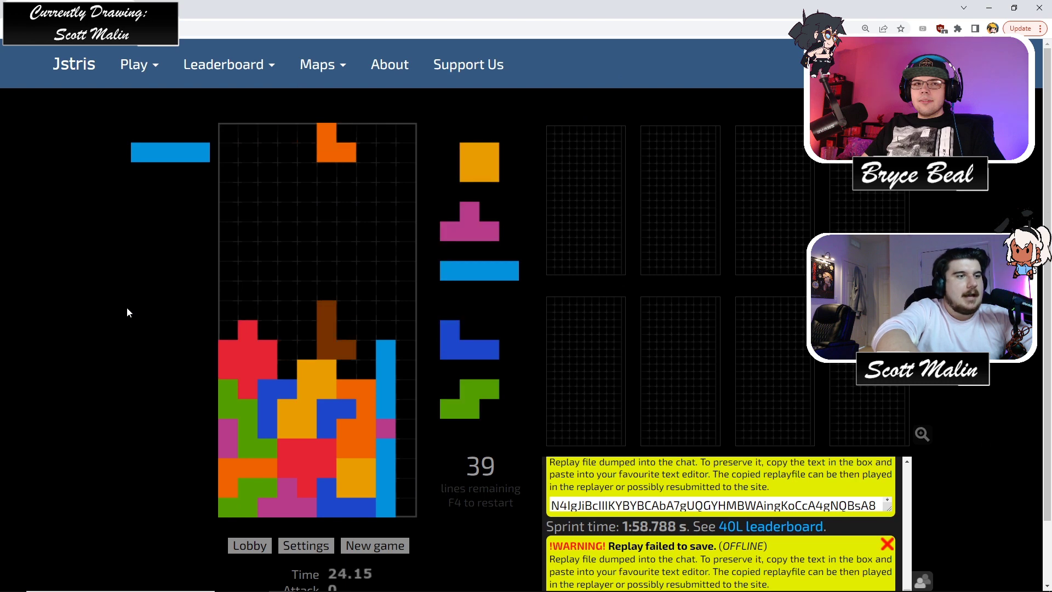
{"action": "key", "text": "Up"}
{"action": "key", "text": "Left"}
{"action": "key", "text": "space"}
- Lay the purple T flat in columns three to five and the I piece flat across columns six to nine
{"action": "key", "text": "Right"}
{"action": "key", "text": "Right"}
{"action": "key", "text": "space"}
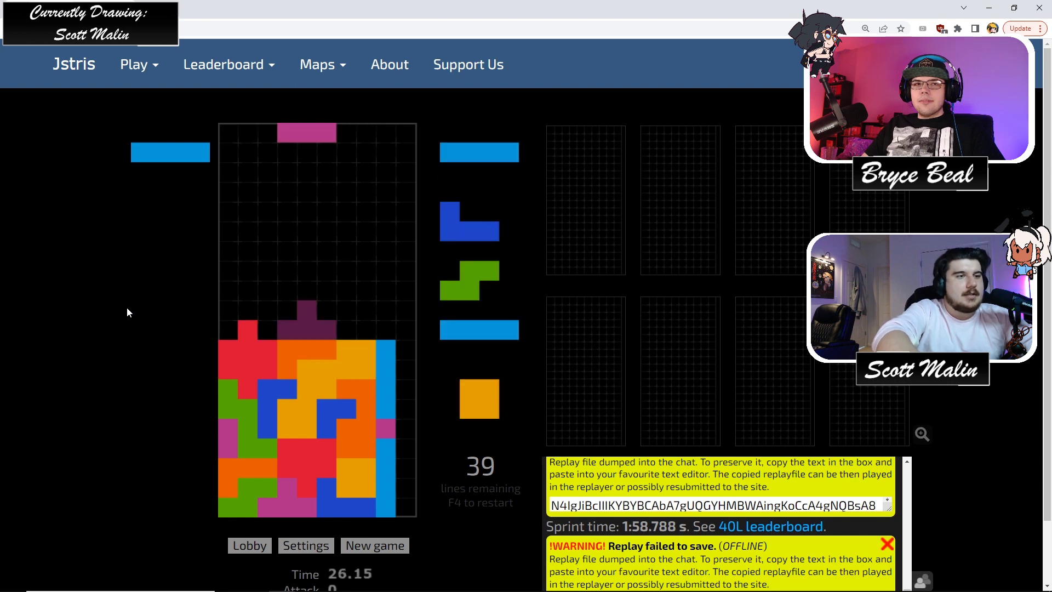
{"action": "key", "text": "Left"}
{"action": "key", "text": "space"}
- Rotate the blue J upright with its foot outward and drop it in columns two and three
{"action": "key", "text": "Right"}
{"action": "key", "text": "Right"}
{"action": "key", "text": "space"}
{"action": "key", "text": "Left"}
{"action": "key", "text": "Left"}
{"action": "key", "text": "Left"}
{"action": "key", "text": "Up"}
{"action": "key", "text": "Left"}
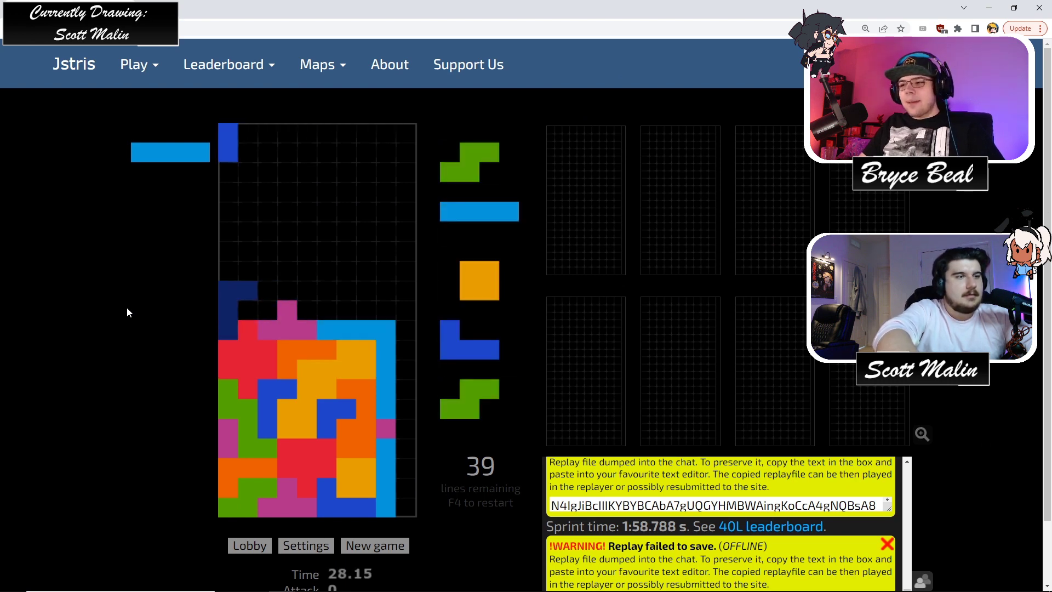
{"action": "key", "text": "Right"}
{"action": "key", "text": "Up"}
{"action": "key", "text": "Up"}
- Stand the green S upright in columns four and five and drop the I piece upright into column ten
{"action": "key", "text": "Right"}
{"action": "key", "text": "space"}
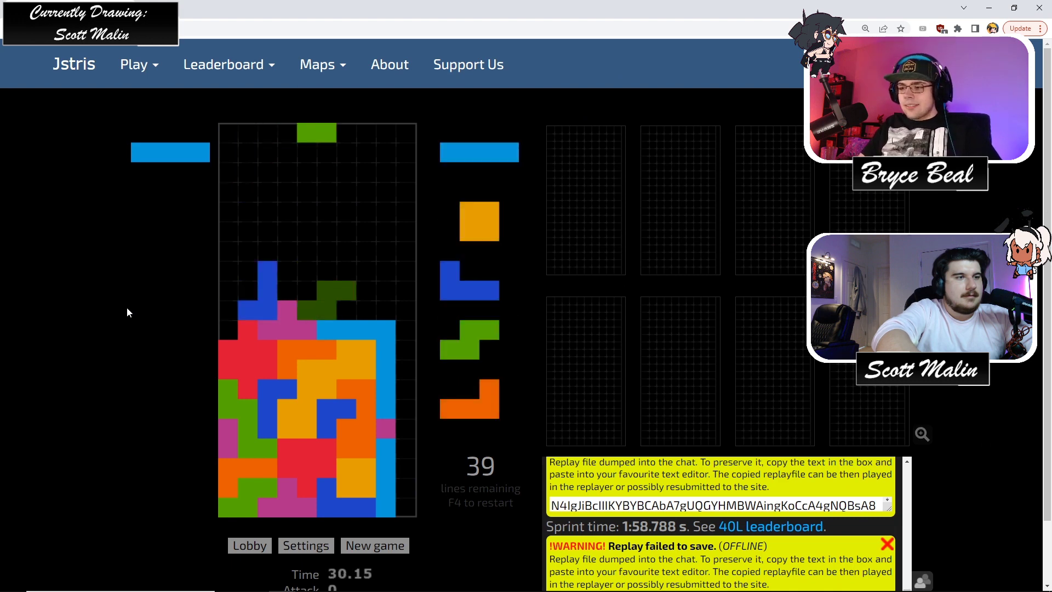
{"action": "key", "text": "Up"}
{"action": "key", "text": "Left"}
{"action": "key", "text": "space"}
{"action": "key", "text": "Up"}
- Drop the yellow square in columns six and seven and stand the blue J in column one, hooked over column two
{"action": "key", "text": "Right"}
{"action": "key", "text": "Right"}
{"action": "key", "text": "Right"}
{"action": "key", "text": "Right"}
{"action": "key", "text": "space"}
{"action": "key", "text": "Right"}
{"action": "key", "text": "Right"}
{"action": "key", "text": "Left"}
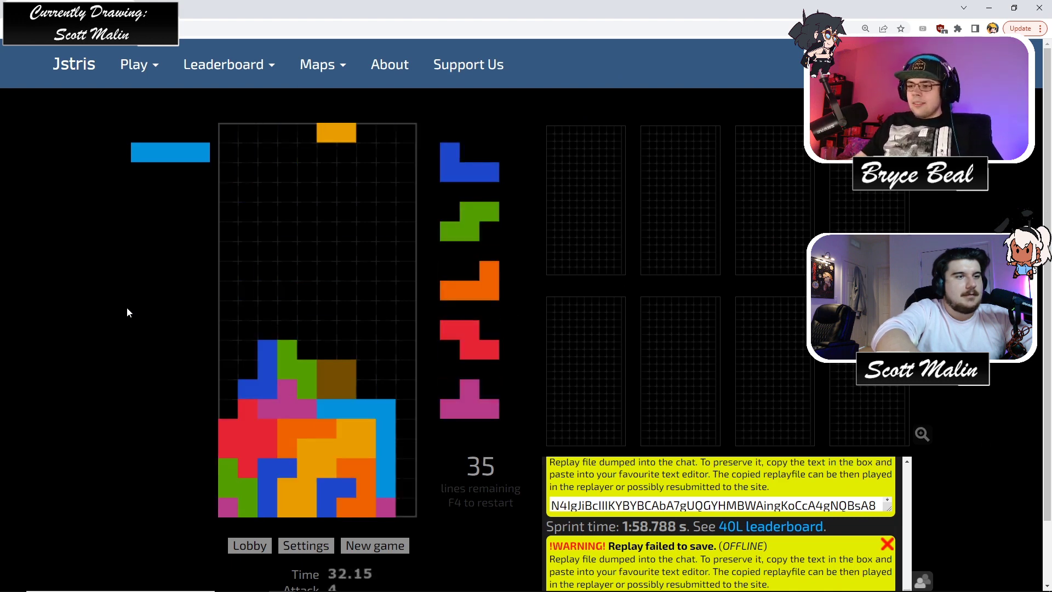
{"action": "key", "text": "space"}
{"action": "key", "text": "Up"}
{"action": "key", "text": "Left"}
{"action": "key", "text": "Left"}
{"action": "key", "text": "Left"}
{"action": "key", "text": "Left"}
{"action": "key", "text": "space"}
- Lay the green S flat across columns one to three on top of the blue pieces
{"action": "key", "text": "Up"}
{"action": "key", "text": "Left"}
{"action": "key", "text": "Left"}
{"action": "key", "text": "Left"}
{"action": "key", "text": "Left"}
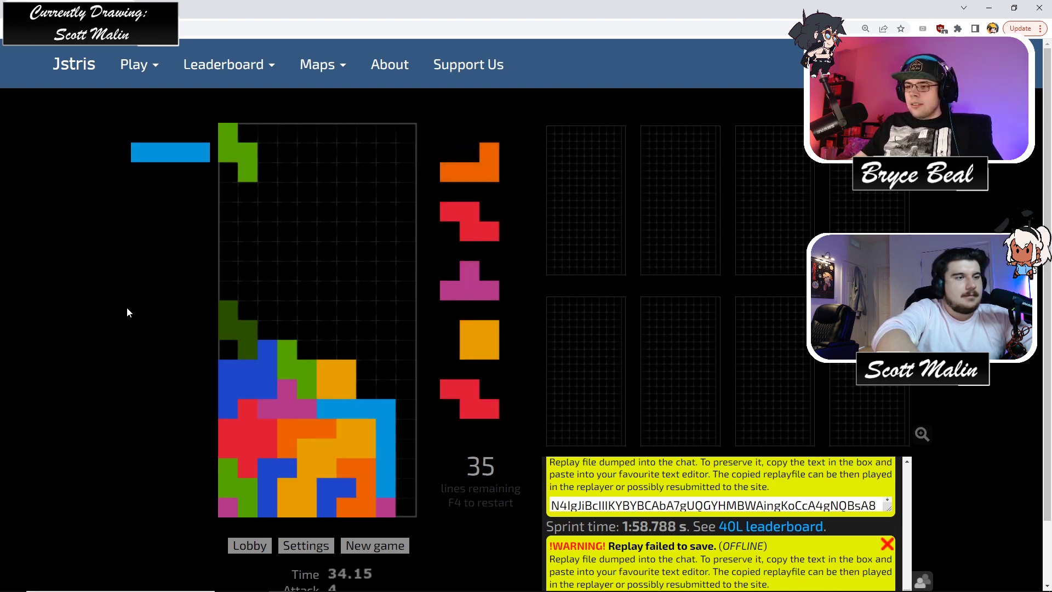
{"action": "key", "text": "Up"}
{"action": "key", "text": "space"}
- Stand the orange L upright in columns eight and nine and lay the red Z flat across columns four to six
{"action": "key", "text": "Up"}
{"action": "key", "text": "Right"}
{"action": "key", "text": "Right"}
{"action": "key", "text": "Right"}
{"action": "key", "text": "Right"}
{"action": "key", "text": "Left"}
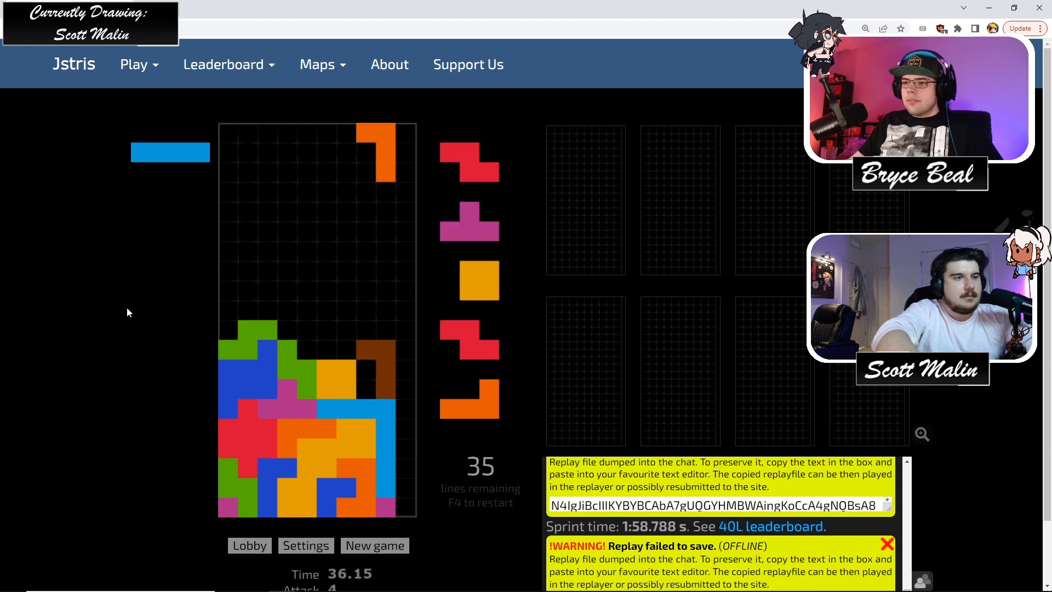
{"action": "key", "text": "space"}
- Flip the purple T point-down and fit it across columns six to eight, its point in column seven
{"action": "key", "text": "space"}
{"action": "key", "text": "Up"}
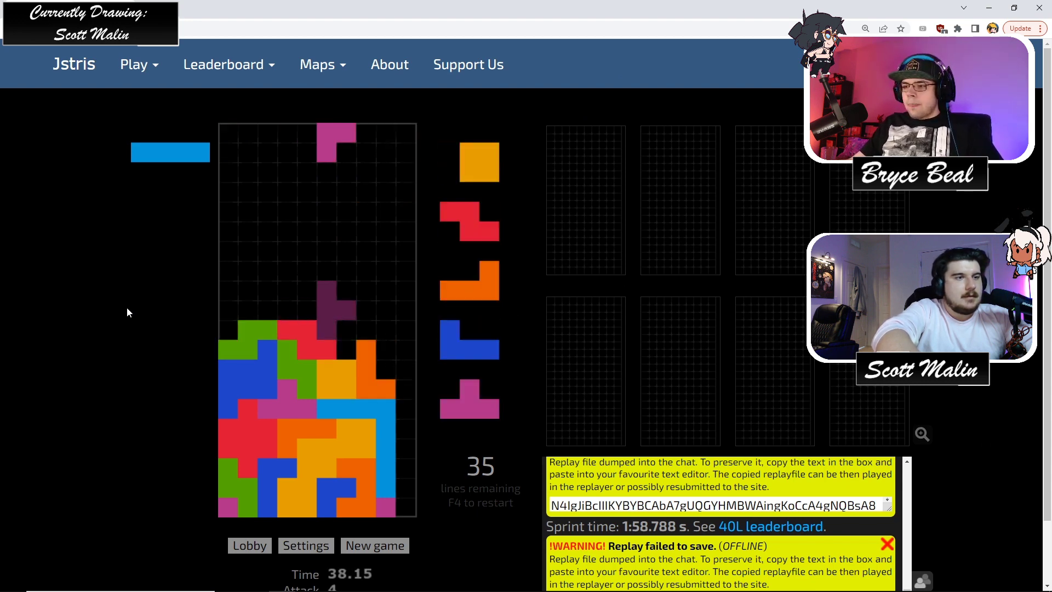
{"action": "key", "text": "Up"}
{"action": "key", "text": "Right"}
{"action": "key", "text": "Right"}
- Drop the yellow square into columns nine and ten
{"action": "key", "text": "space"}
{"action": "key", "text": "Left"}
{"action": "key", "text": "Right"}
- Lay the orange L flat in columns three to five and the blue J flat in columns six to eight
{"action": "key", "text": "Right"}
{"action": "key", "text": "Right"}
{"action": "key", "text": "Right"}
{"action": "key", "text": "Right"}
- Stand the red Z upright in columns one and two
{"action": "key", "text": "space"}
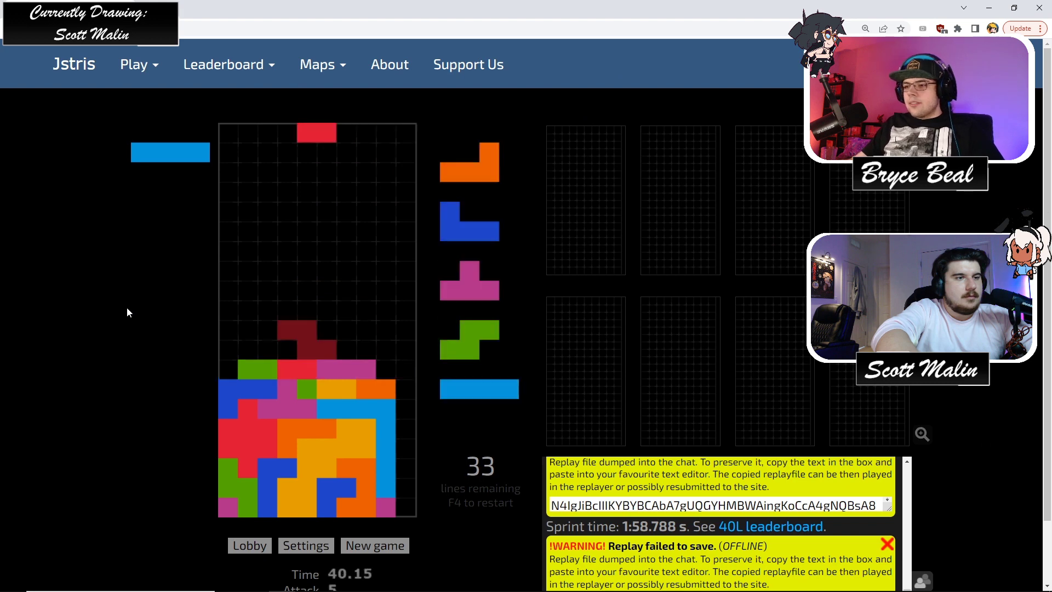
{"action": "key", "text": "Up"}
{"action": "key", "text": "Left"}
{"action": "key", "text": "Left"}
{"action": "key", "text": "Left"}
{"action": "key", "text": "Left"}
{"action": "key", "text": "space"}
{"action": "key", "text": "Left"}
{"action": "key", "text": "space"}
{"action": "key", "text": "Right"}
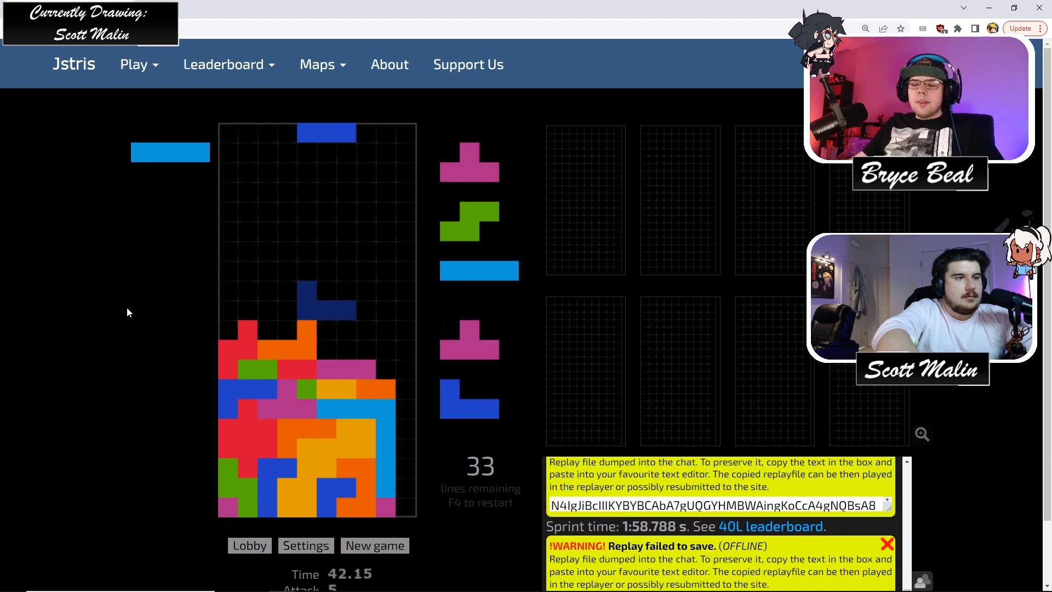
- Stand the purple T upright in column one with its point over column two
{"action": "key", "text": "Right"}
{"action": "key", "text": "space"}
- Lay the green S flat across columns three to five
{"action": "key", "text": "Right"}
{"action": "key", "text": "Left"}
{"action": "key", "text": "Up"}
{"action": "key", "text": "Left"}
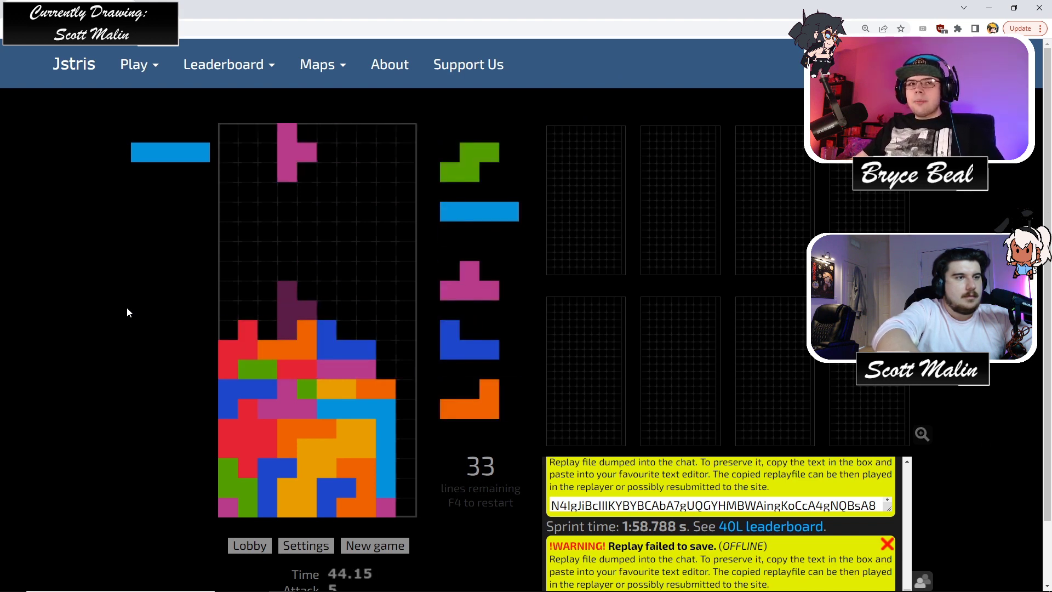
{"action": "key", "text": "Left"}
{"action": "key", "text": "Left"}
{"action": "key", "text": "Left"}
{"action": "key", "text": "space"}
{"action": "key", "text": "Up"}
{"action": "key", "text": "Up"}
{"action": "key", "text": "Left"}
{"action": "key", "text": "Left"}
- Drop the I piece upright down the open well in column ten
{"action": "key", "text": "Right"}
{"action": "key", "text": "space"}
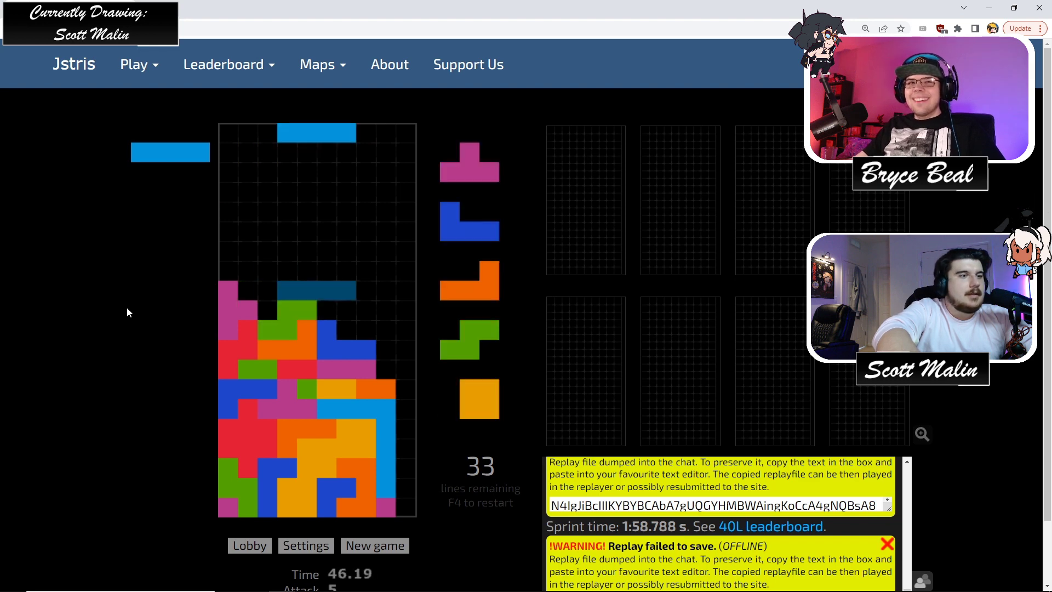
{"action": "key", "text": "Up"}
- Stand the purple T upright in column nine with its point in column ten
{"action": "key", "text": "Right"}
{"action": "key", "text": "Right"}
{"action": "key", "text": "Right"}
{"action": "key", "text": "Right"}
{"action": "key", "text": "space"}
- Flip the blue J and lay it across columns four to six with its hook down in column six
{"action": "key", "text": "Right"}
{"action": "key", "text": "Right"}
{"action": "key", "text": "Right"}
{"action": "key", "text": "Right"}
{"action": "key", "text": "Up"}
{"action": "key", "text": "space"}
{"action": "key", "text": "Up"}
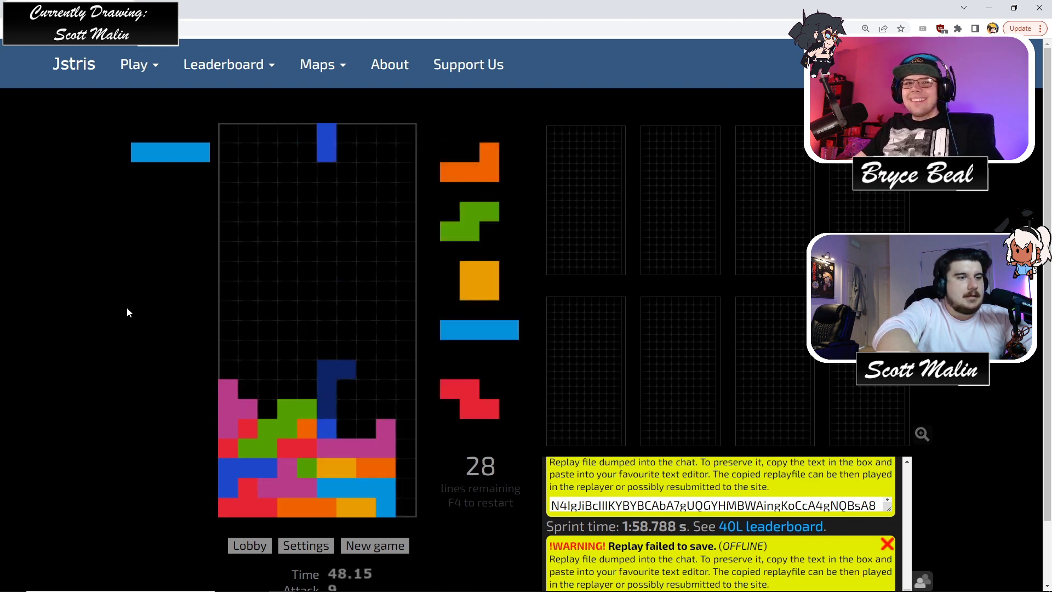
{"action": "key", "text": "Up"}
- Stand the orange L upright in columns seven and eight and the green S upright in columns two and three
{"action": "key", "text": "Right"}
{"action": "key", "text": "Left"}
{"action": "key", "text": "space"}
{"action": "key", "text": "Up"}
{"action": "key", "text": "Right"}
{"action": "key", "text": "Right"}
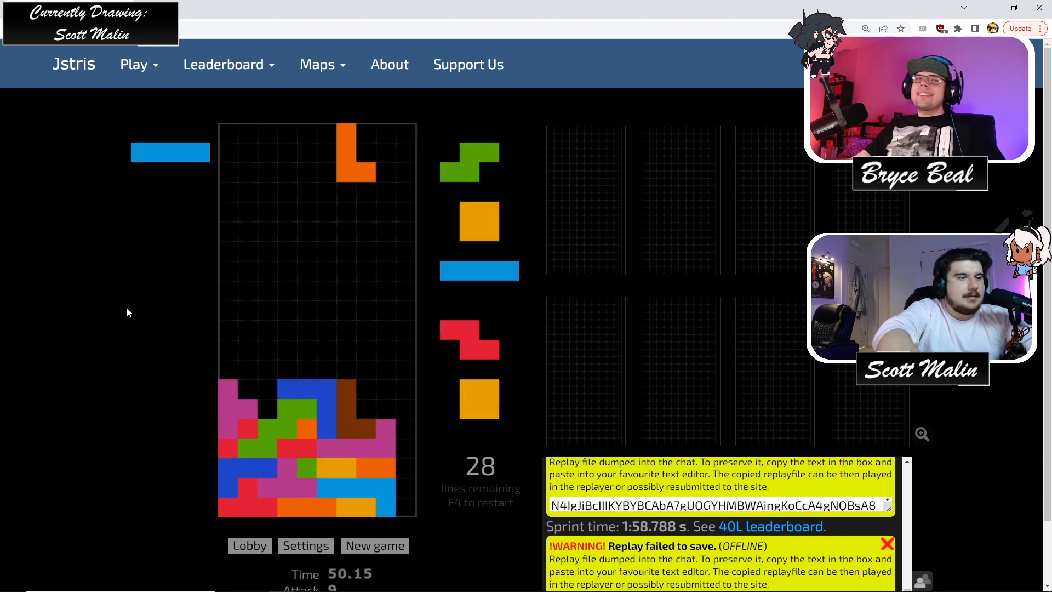
{"action": "key", "text": "space"}
{"action": "key", "text": "Up"}
{"action": "key", "text": "Left"}
{"action": "key", "text": "Left"}
{"action": "key", "text": "space"}
- Drop the yellow square in columns three and four and the I piece upright into column ten
{"action": "key", "text": "Left"}
{"action": "key", "text": "Left"}
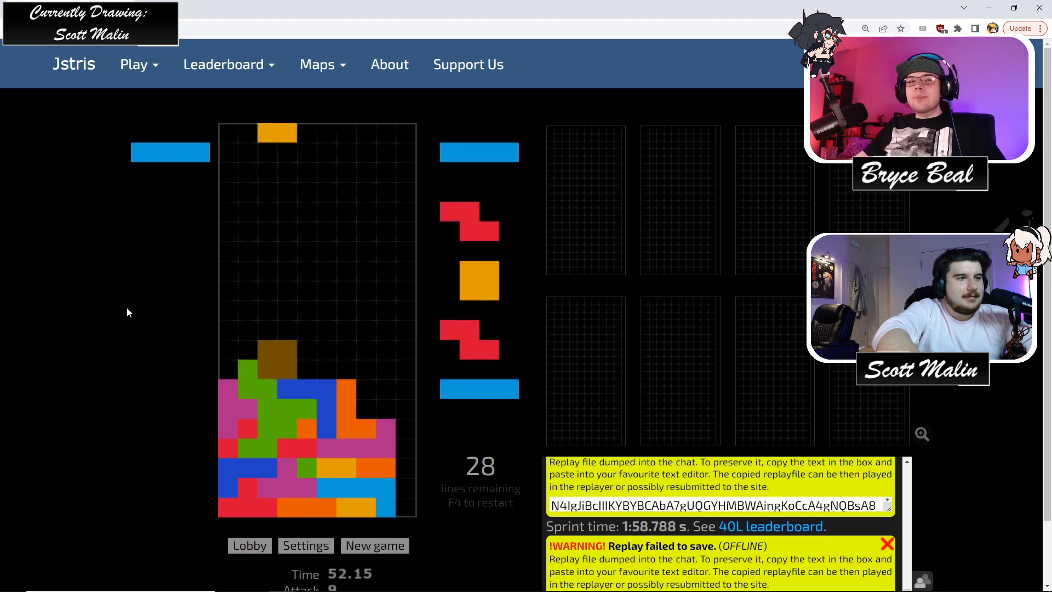
{"action": "key", "text": "space"}
{"action": "key", "text": "Right"}
{"action": "key", "text": "Up"}
{"action": "key", "text": "Right"}
{"action": "key", "text": "Right"}
{"action": "key", "text": "Right"}
{"action": "key", "text": "space"}
- Swap the red Z into hold and stand the released I piece upright in column nine
{"action": "key", "text": "Right"}
{"action": "key", "text": "Right"}
{"action": "key", "text": "Right"}
{"action": "key", "text": "Right"}
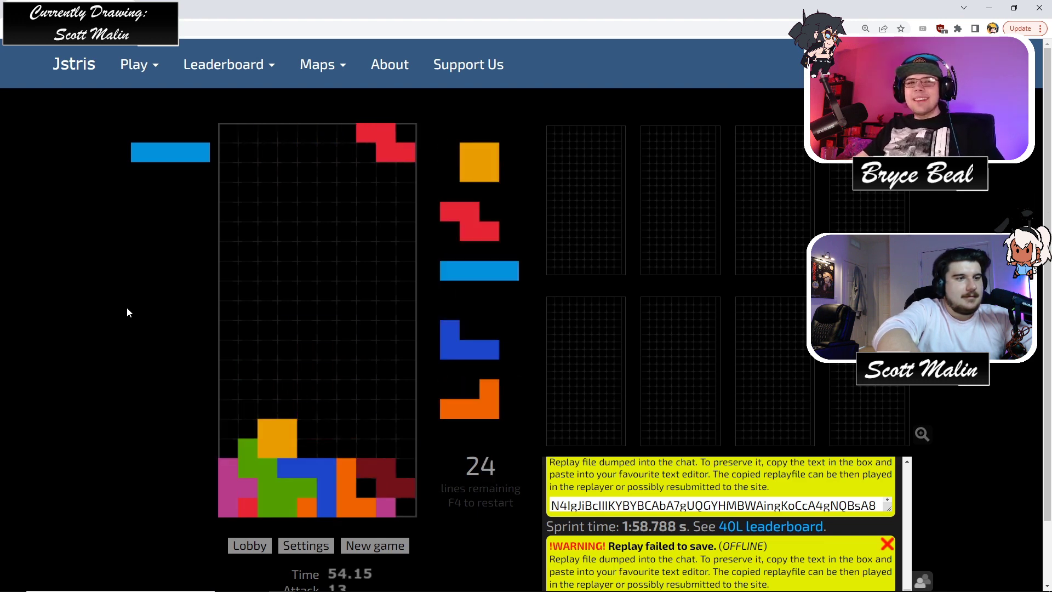
{"action": "key", "text": "c"}
{"action": "key", "text": "Right"}
{"action": "key", "text": "Right"}
{"action": "key", "text": "Up"}
- Stand the I piece upright in column eight and the blue J in column seven, hooked over column eight
{"action": "key", "text": "Right"}
{"action": "key", "text": "space"}
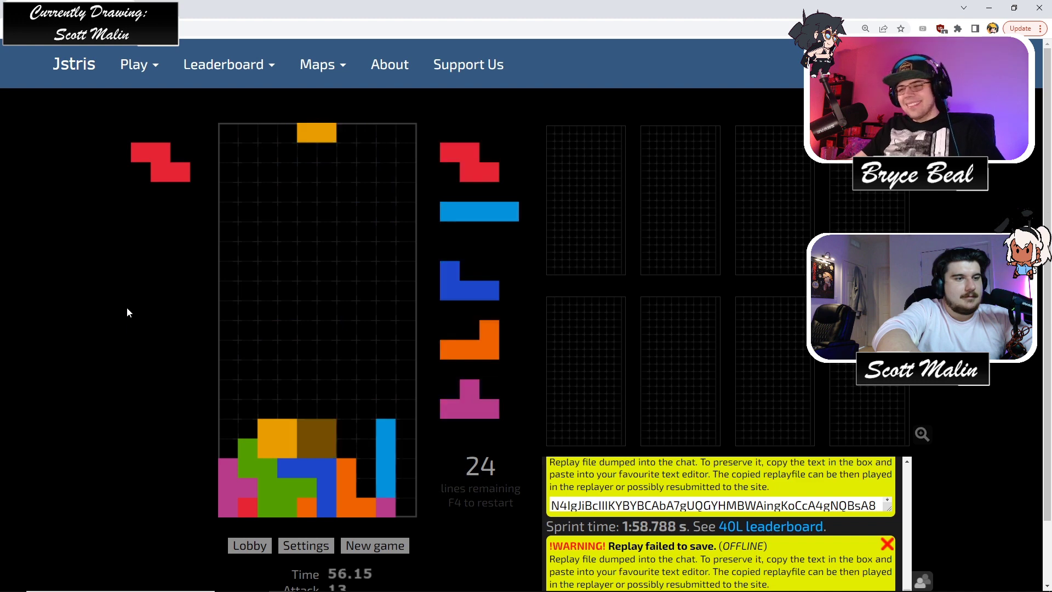
- Drop the yellow square in columns five and six and stand the red Z upright in columns one and two
{"action": "key", "text": "space"}
{"action": "key", "text": "Up"}
{"action": "key", "text": "Left"}
{"action": "key", "text": "Left"}
{"action": "key", "text": "Left"}
{"action": "key", "text": "space"}
{"action": "key", "text": "Right"}
{"action": "key", "text": "Up"}
{"action": "key", "text": "Right"}
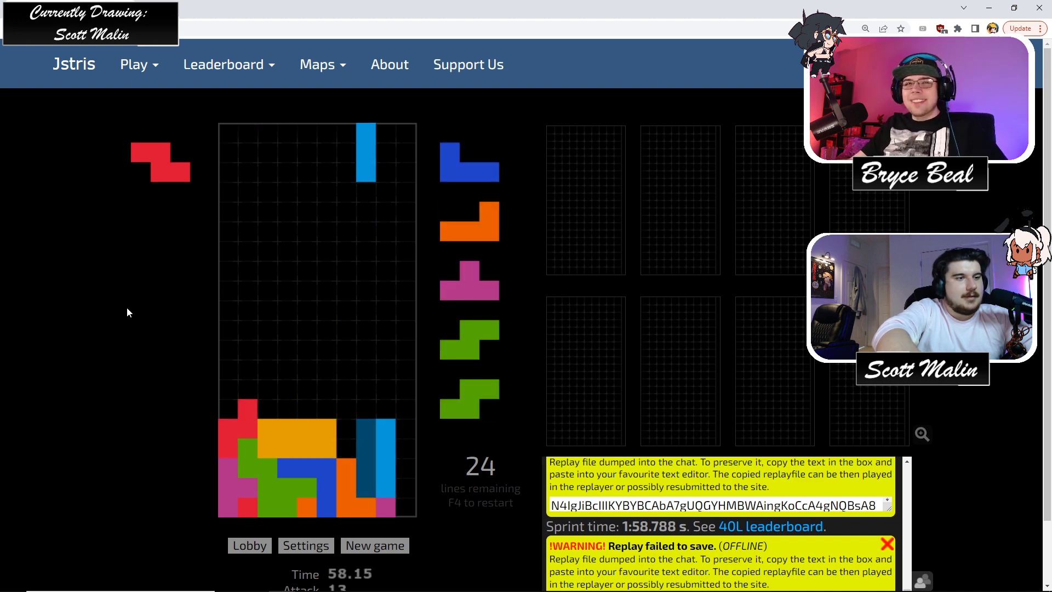
{"action": "key", "text": "space"}
- Lay the orange L flat in columns four to six and the purple T point-down across columns two to four
{"action": "key", "text": "Right"}
{"action": "key", "text": "Right"}
{"action": "key", "text": "Right"}
{"action": "key", "text": "Up"}
- Stand the green S upright in columns eight and nine
{"action": "key", "text": "Right"}
{"action": "key", "text": "Left"}
{"action": "key", "text": "Left"}
{"action": "key", "text": "space"}
{"action": "key", "text": "Left"}
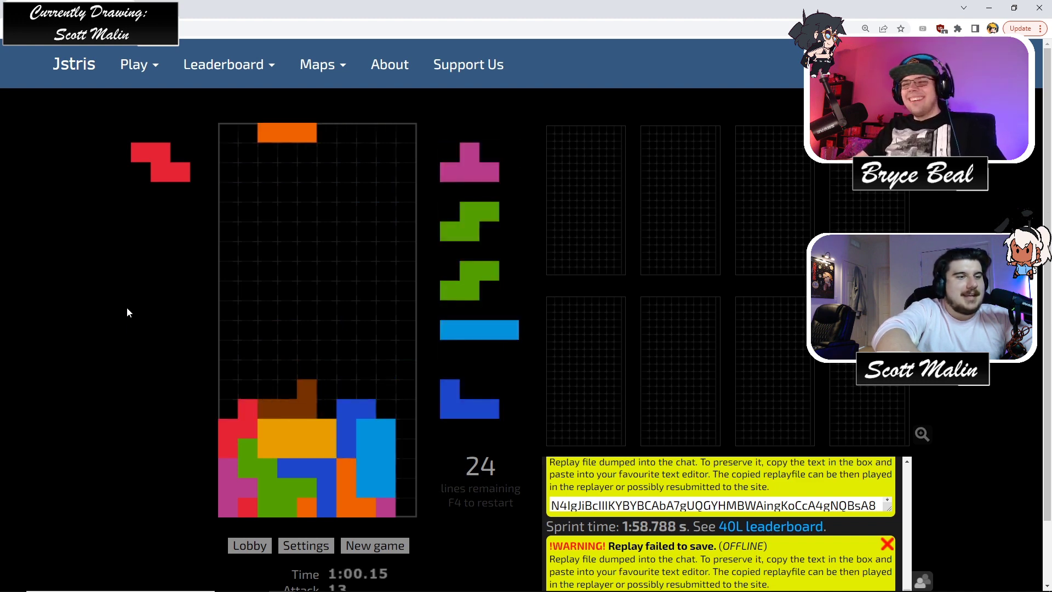
{"action": "key", "text": "Right"}
{"action": "key", "text": "space"}
{"action": "key", "text": "Up"}
{"action": "key", "text": "Up"}
{"action": "key", "text": "Left"}
{"action": "key", "text": "Left"}
{"action": "key", "text": "space"}
{"action": "key", "text": "Up"}
- Stand the second green S upright in columns six and seven and drop the I piece into column ten
{"action": "key", "text": "Right"}
{"action": "key", "text": "Right"}
{"action": "key", "text": "Right"}
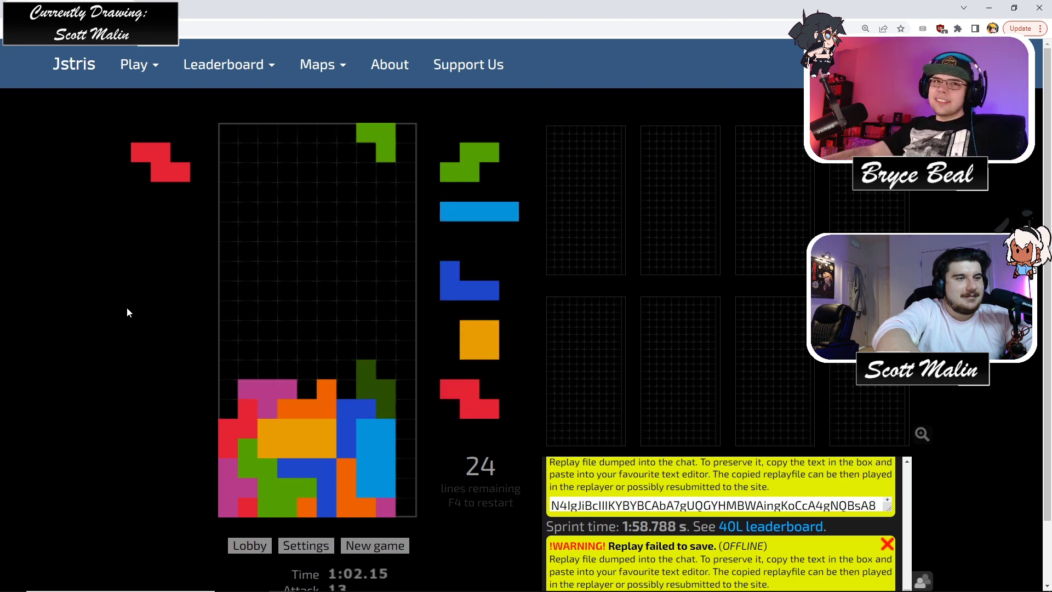
{"action": "key", "text": "space"}
{"action": "key", "text": "Up"}
{"action": "key", "text": "Right"}
{"action": "key", "text": "space"}
{"action": "key", "text": "Up"}
{"action": "key", "text": "Right"}
{"action": "key", "text": "space"}
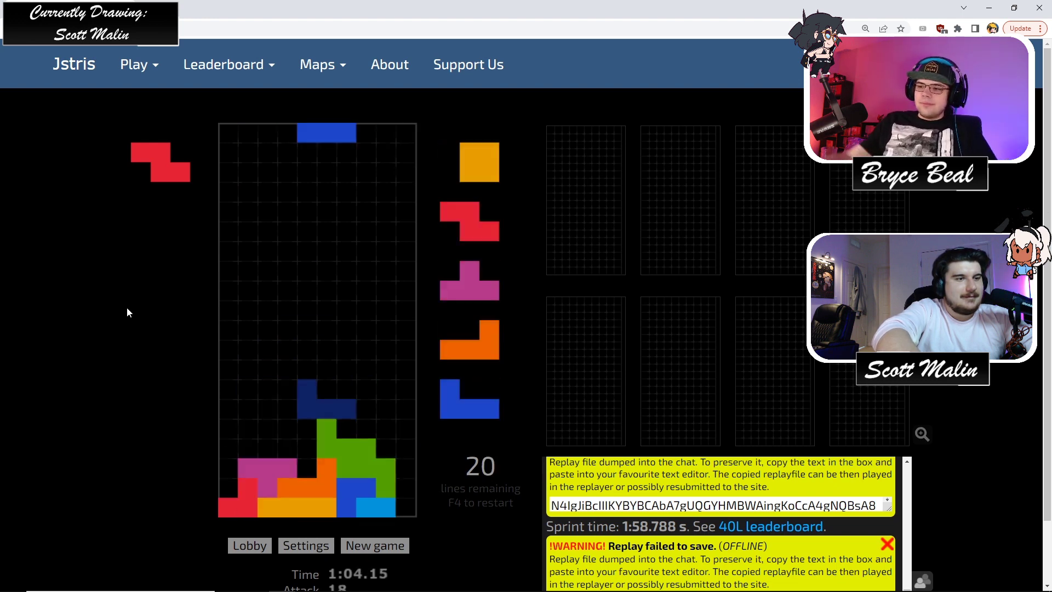
- Stand the blue J in column one, hooked over column two, and drop the yellow square on top of it
{"action": "key", "text": "Up"}
{"action": "key", "text": "Left"}
{"action": "key", "text": "Left"}
{"action": "key", "text": "Left"}
{"action": "key", "text": "space"}
{"action": "key", "text": "Left"}
{"action": "key", "text": "Left"}
{"action": "key", "text": "Left"}
{"action": "key", "text": "Left"}
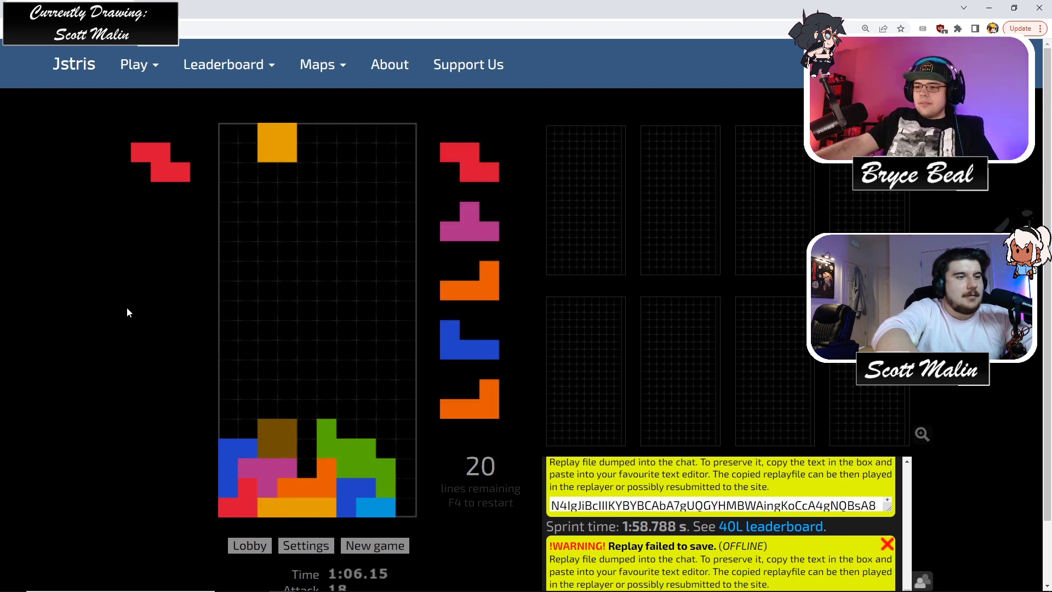
{"action": "key", "text": "space"}
- Lay the red Z flat across columns eight to ten
{"action": "key", "text": "Right"}
{"action": "key", "text": "Right"}
{"action": "key", "text": "Right"}
{"action": "key", "text": "Right"}
{"action": "key", "text": "space"}
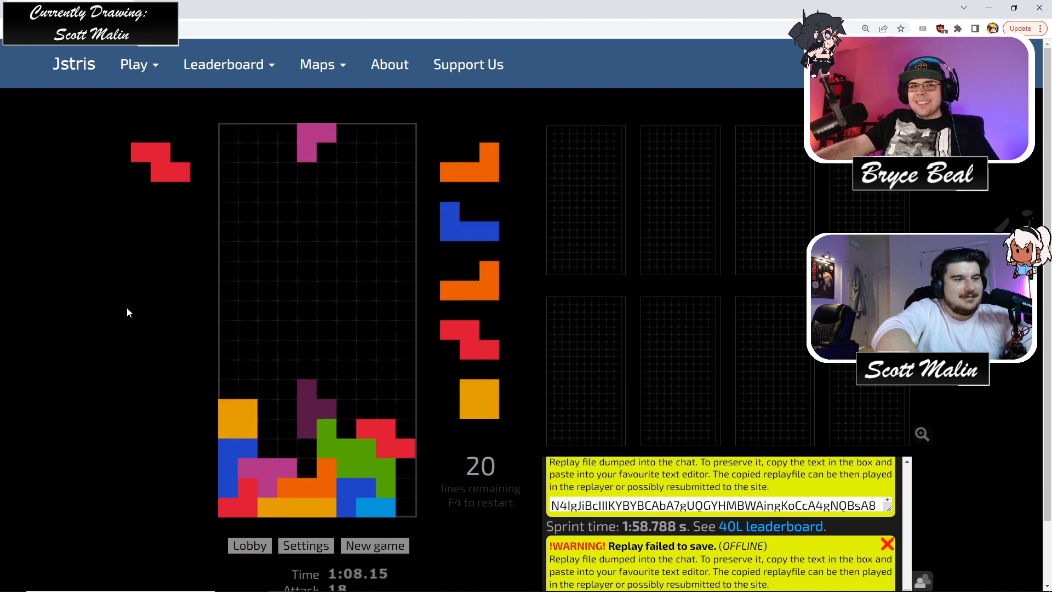
- Stand the purple T in columns four and five with its stem pointing left, and lay the orange L upside down across columns seven to nine
{"action": "key", "text": "z"}
{"action": "key", "text": "space"}
{"action": "key", "text": "a"}
{"action": "key", "text": "Right"}
{"action": "key", "text": "Right"}
{"action": "key", "text": "Right"}
{"action": "key", "text": "space"}
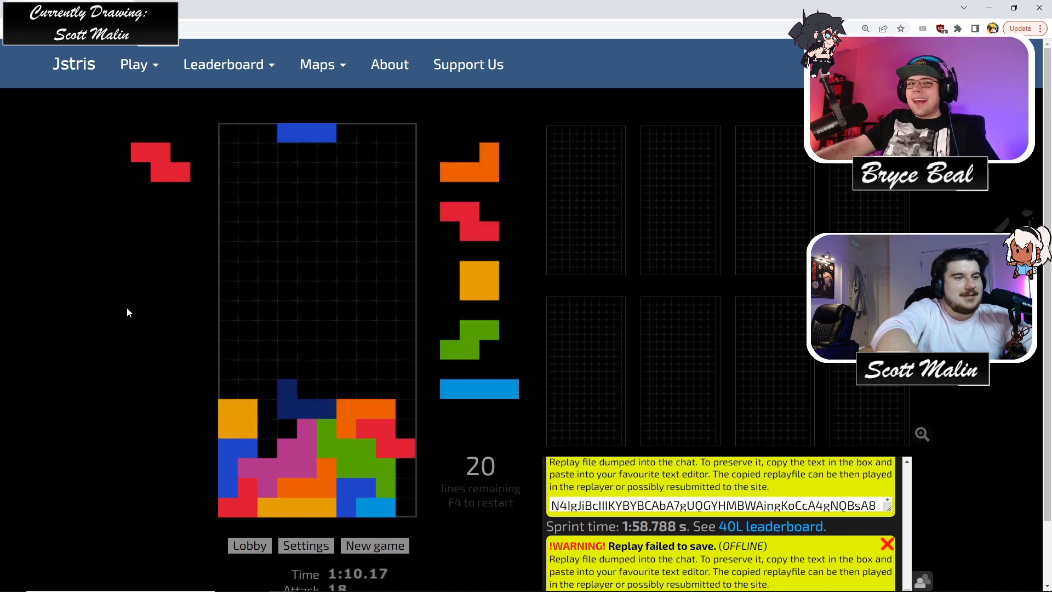
- Swap the blue J into hold for the red Z and stand the Z upright in columns three and four
{"action": "key", "text": "Left"}
{"action": "key", "text": "c"}
{"action": "key", "text": "Up"}
{"action": "key", "text": "Left"}
- Lay the orange L upside down across columns six to eight and stand the next red Z upright in columns three and four
{"action": "key", "text": "Left"}
{"action": "key", "text": "space"}
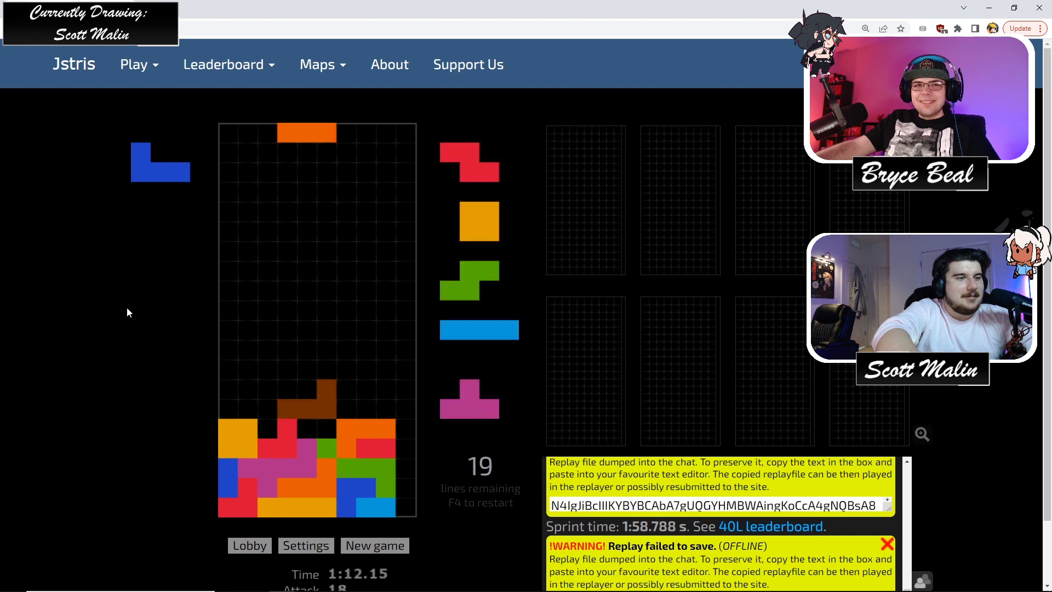
{"action": "key", "text": "Right"}
{"action": "key", "text": "Right"}
{"action": "key", "text": "Up"}
{"action": "key", "text": "Up"}
{"action": "key", "text": "space"}
- Drop the yellow square in columns one and two and stand the green S upright in columns eight and nine
{"action": "key", "text": "Up"}
{"action": "key", "text": "Left"}
{"action": "key", "text": "Left"}
{"action": "key", "text": "space"}
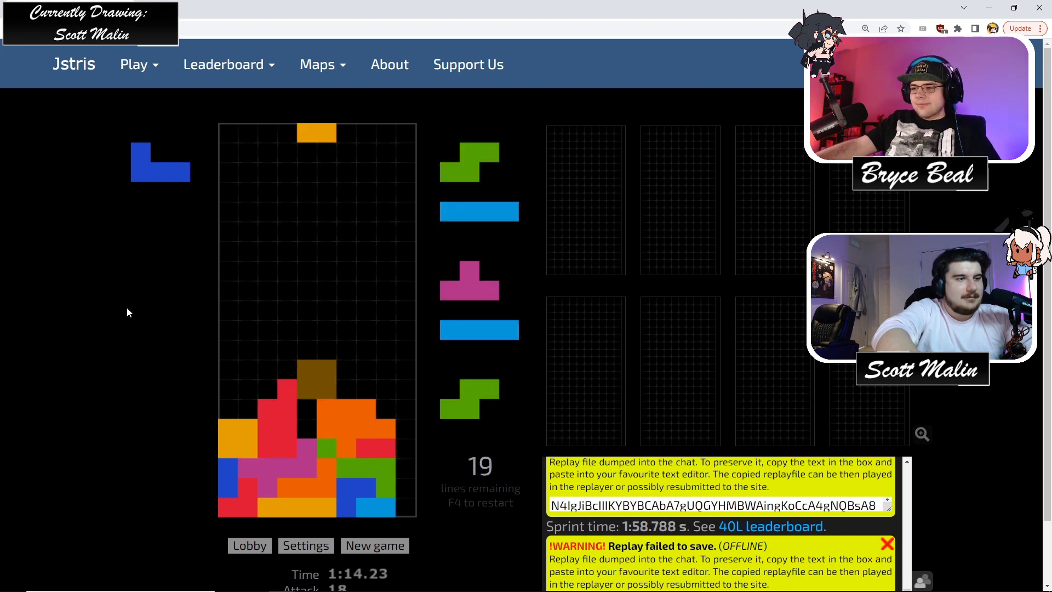
{"action": "key", "text": "Left"}
{"action": "key", "text": "Left"}
{"action": "key", "text": "Left"}
{"action": "key", "text": "Left"}
{"action": "key", "text": "space"}
- Stand the light-blue I piece in the open column ten to complete the stacked rows
{"action": "key", "text": "Up"}
{"action": "key", "text": "Right"}
{"action": "key", "text": "Right"}
{"action": "key", "text": "Right"}
{"action": "key", "text": "space"}
- Swap the purple T into hold for the blue J and stand the J in column five, hooked over column six
{"action": "key", "text": "Up"}
{"action": "key", "text": "Right"}
{"action": "key", "text": "Right"}
{"action": "key", "text": "Right"}
{"action": "key", "text": "Right"}
{"action": "key", "text": "space"}
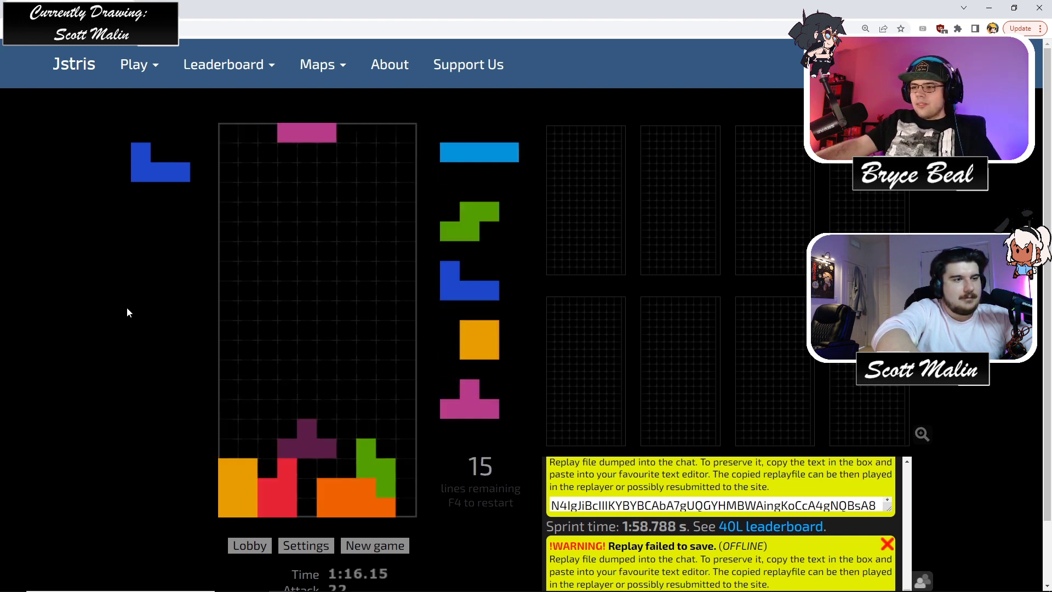
{"action": "key", "text": "Up"}
{"action": "key", "text": "Up"}
{"action": "key", "text": "Left"}
- Stand the I piece in column one and the green S upright in columns two and three
{"action": "key", "text": "Up"}
{"action": "key", "text": "c"}
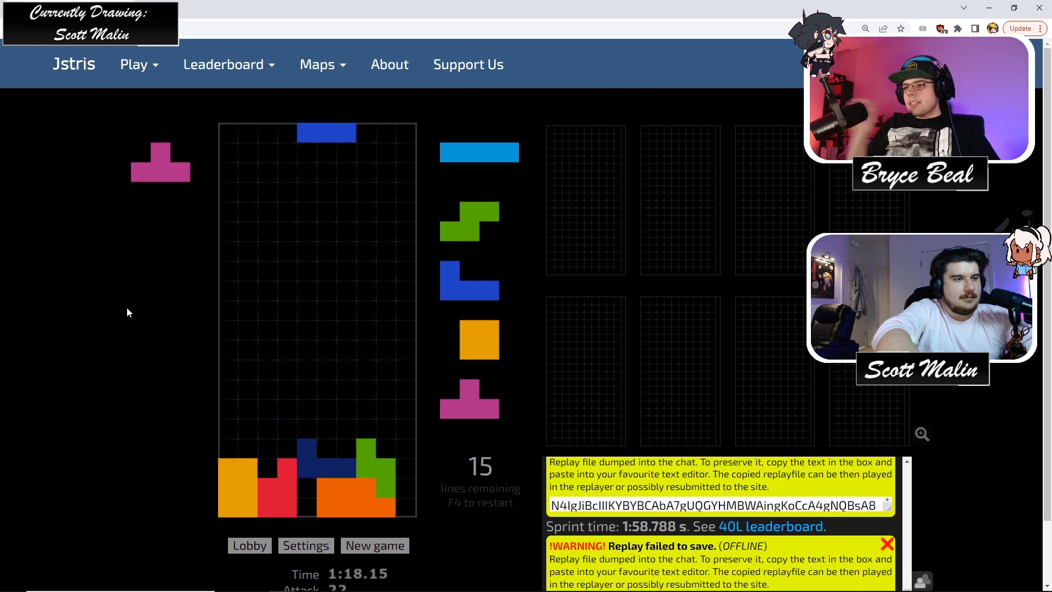
{"action": "key", "text": "Up"}
{"action": "key", "text": "Left"}
{"action": "key", "text": "space"}
{"action": "key", "text": "Up"}
{"action": "key", "text": "Left"}
{"action": "key", "text": "Left"}
{"action": "key", "text": "Left"}
{"action": "key", "text": "Left"}
{"action": "key", "text": "Left"}
{"action": "key", "text": "Left"}
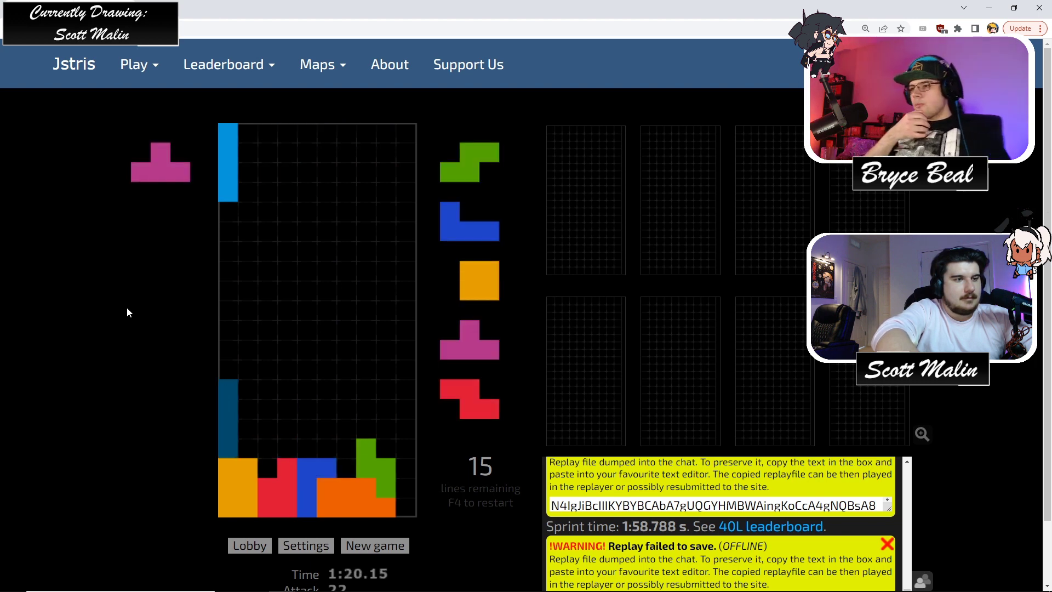
{"action": "key", "text": "space"}
{"action": "key", "text": "Left"}
{"action": "key", "text": "Left"}
- Lay the blue J upside down across columns five to seven and drop the yellow square on columns six and seven
{"action": "key", "text": "Up"}
{"action": "key", "text": "space"}
- Lay the purple T upside down across columns three to five, with its stem in column four
{"action": "key", "text": "Up"}
{"action": "key", "text": "Up"}
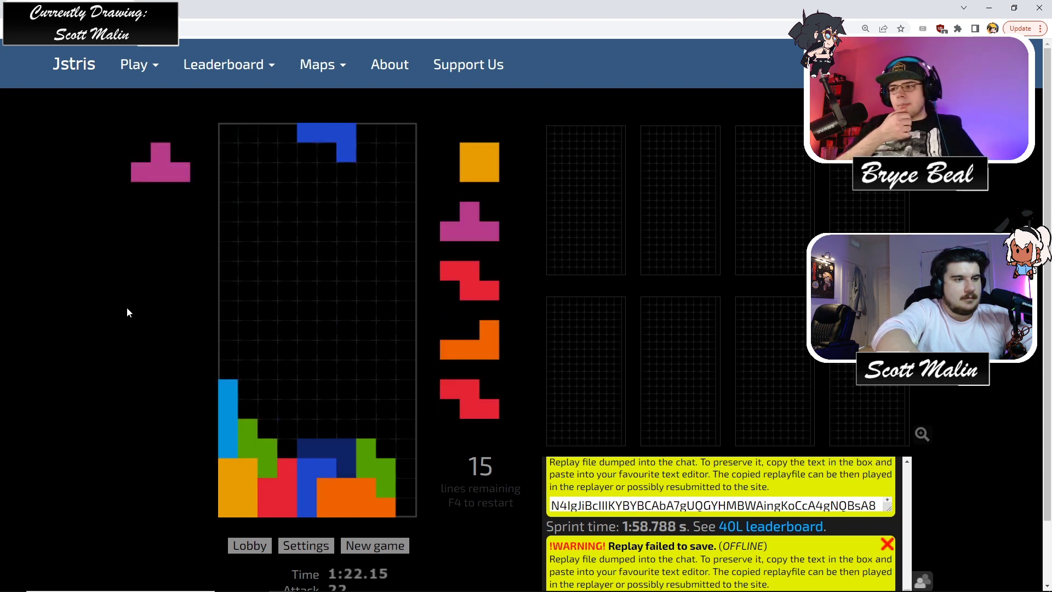
{"action": "key", "text": "space"}
{"action": "key", "text": "space"}
- Swap the red Z into hold for the purple T and stand the T in columns eight and nine with its stem pointing left
{"action": "key", "text": "Up"}
{"action": "key", "text": "Up"}
{"action": "key", "text": "Left"}
{"action": "key", "text": "space"}
{"action": "key", "text": "Right"}
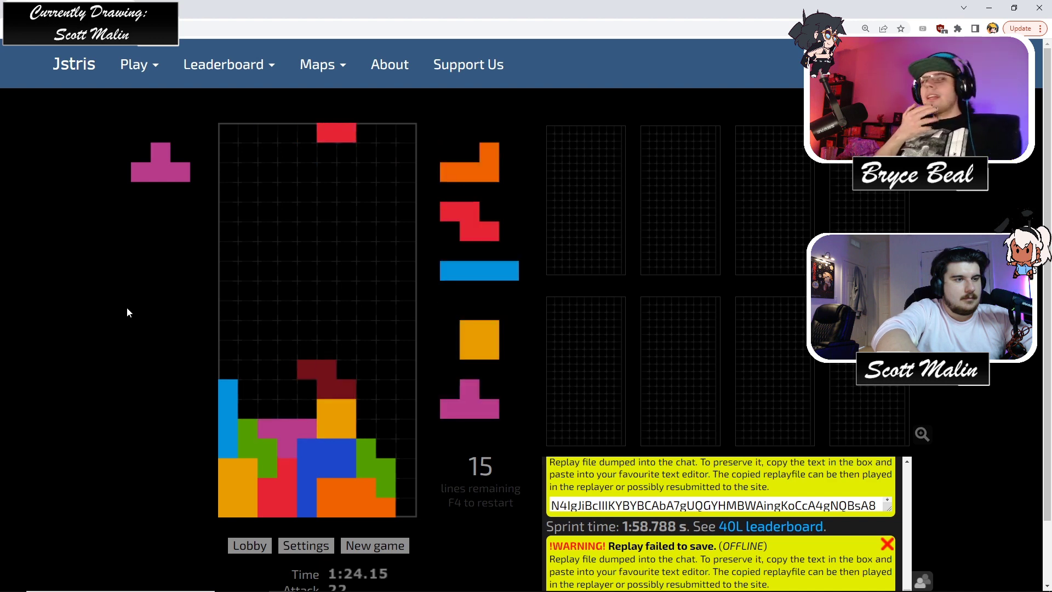
{"action": "key", "text": "Left"}
{"action": "key", "text": "Left"}
{"action": "key", "text": "c"}
{"action": "key", "text": "Left"}
{"action": "key", "text": "Up"}
{"action": "key", "text": "Right"}
{"action": "key", "text": "Right"}
{"action": "key", "text": "Right"}
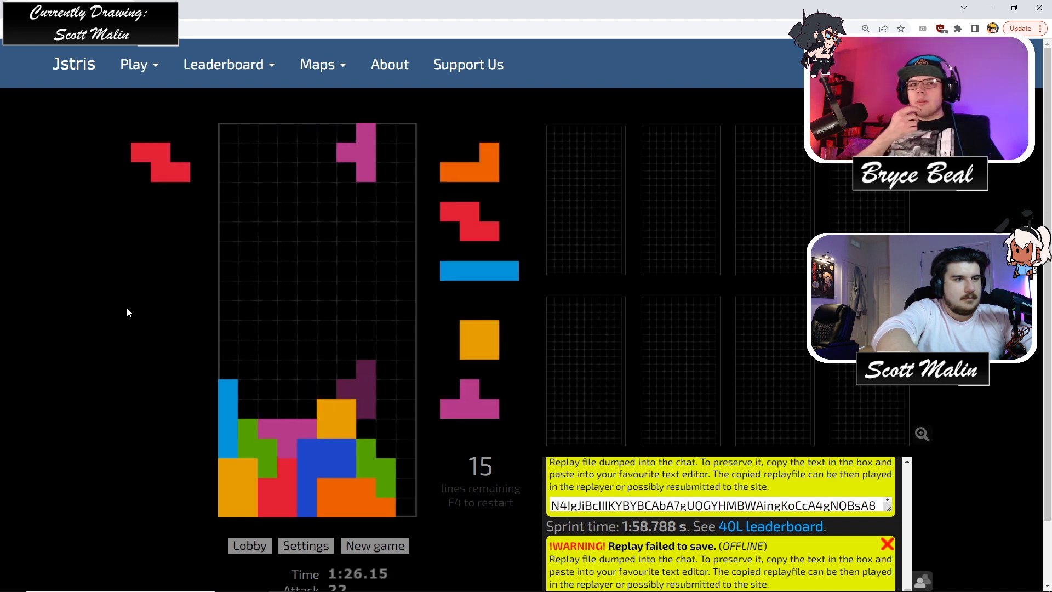
{"action": "key", "text": "Up"}
{"action": "key", "text": "Up"}
- Lay the orange L flat across columns three to five and stand the red Z upright in columns eight and nine
{"action": "key", "text": "Right"}
{"action": "key", "text": "space"}
{"action": "key", "text": "Left"}
{"action": "key", "text": "space"}
- Stand the I piece in the open column ten to clear four rows
{"action": "key", "text": "Right"}
{"action": "key", "text": "Right"}
{"action": "key", "text": "space"}
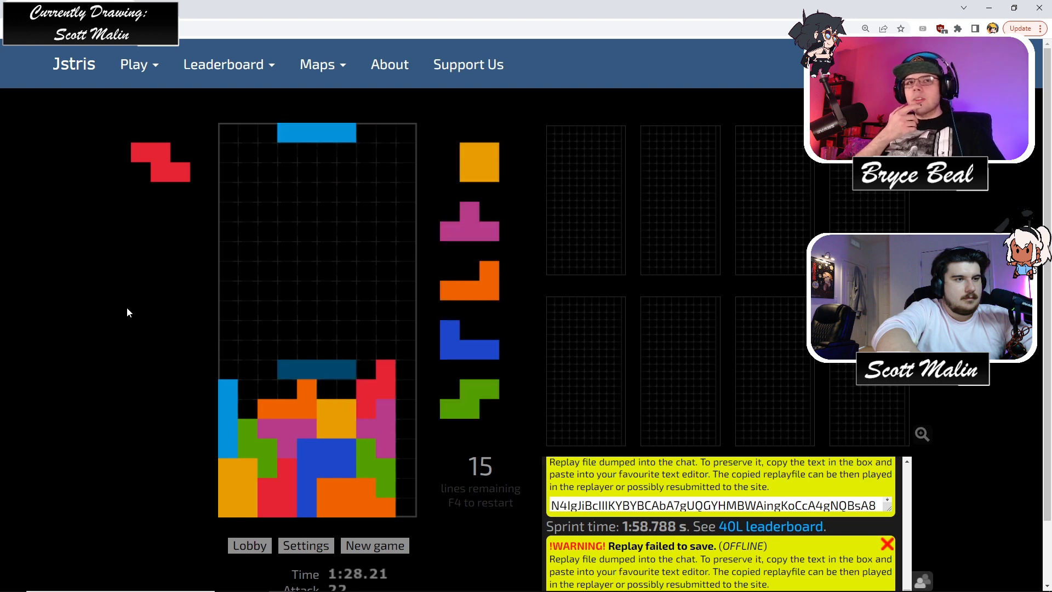
{"action": "key", "text": "Right"}
{"action": "key", "text": "Up"}
- Drop the yellow square on columns six and seven and stand the purple T in columns two and three with its stem pointing right
{"action": "key", "text": "Right"}
{"action": "key", "text": "Right"}
{"action": "key", "text": "Right"}
{"action": "key", "text": "space"}
- Lay the orange L upside down across columns five to seven, hooked into column five
{"action": "key", "text": "Right"}
{"action": "key", "text": "space"}
{"action": "key", "text": "Up"}
{"action": "key", "text": "Up"}
{"action": "key", "text": "Left"}
{"action": "key", "text": "Left"}
{"action": "key", "text": "Left"}
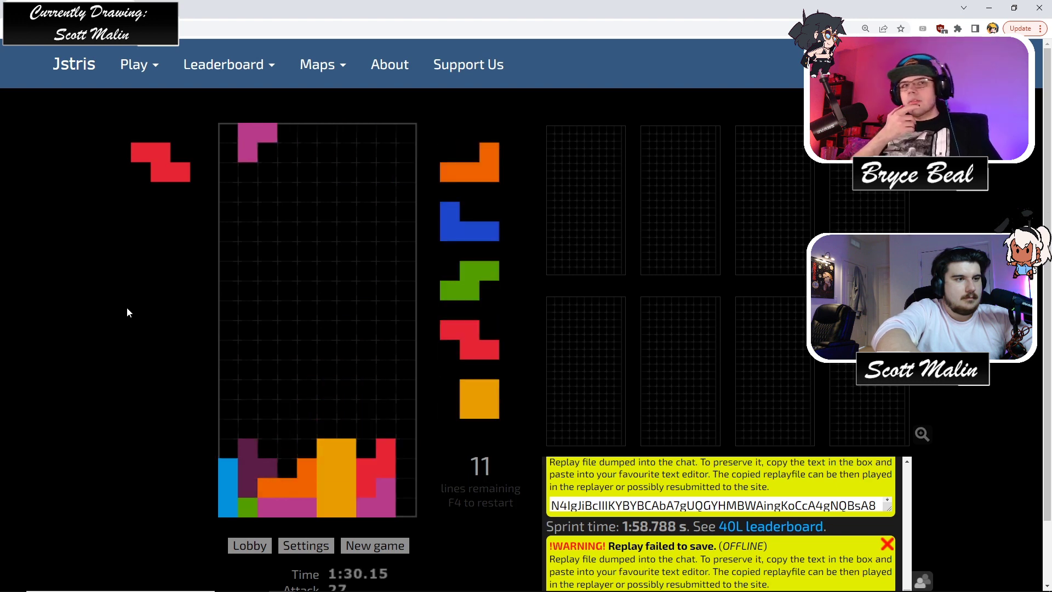
{"action": "key", "text": "space"}
{"action": "key", "text": "Right"}
- Swap the blue J into hold for the red Z and stand the Z upright in columns eight and nine
{"action": "key", "text": "Up"}
{"action": "key", "text": "Up"}
{"action": "key", "text": "space"}
{"action": "key", "text": "Up"}
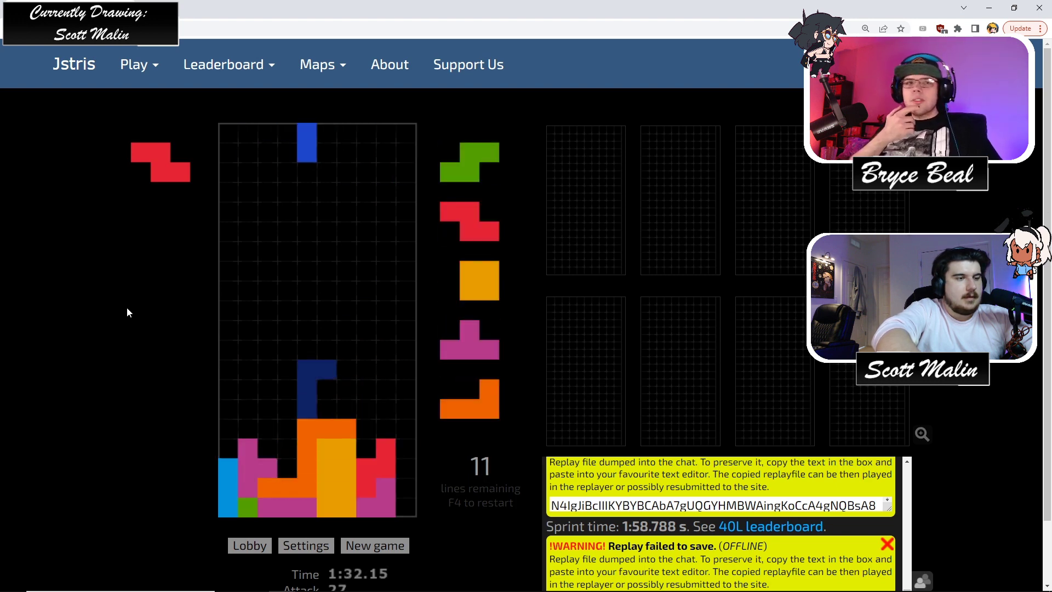
{"action": "key", "text": "c"}
{"action": "key", "text": "Right"}
- Stand the green S upright in columns three and four and the red Z upright in columns one and two
{"action": "key", "text": "Up"}
{"action": "key", "text": "Right"}
- Drop the yellow square on columns six and seven and lay the purple T upside down across columns three to five
{"action": "key", "text": "Right"}
{"action": "key", "text": "space"}
{"action": "key", "text": "Left"}
{"action": "key", "text": "Left"}
{"action": "key", "text": "space"}
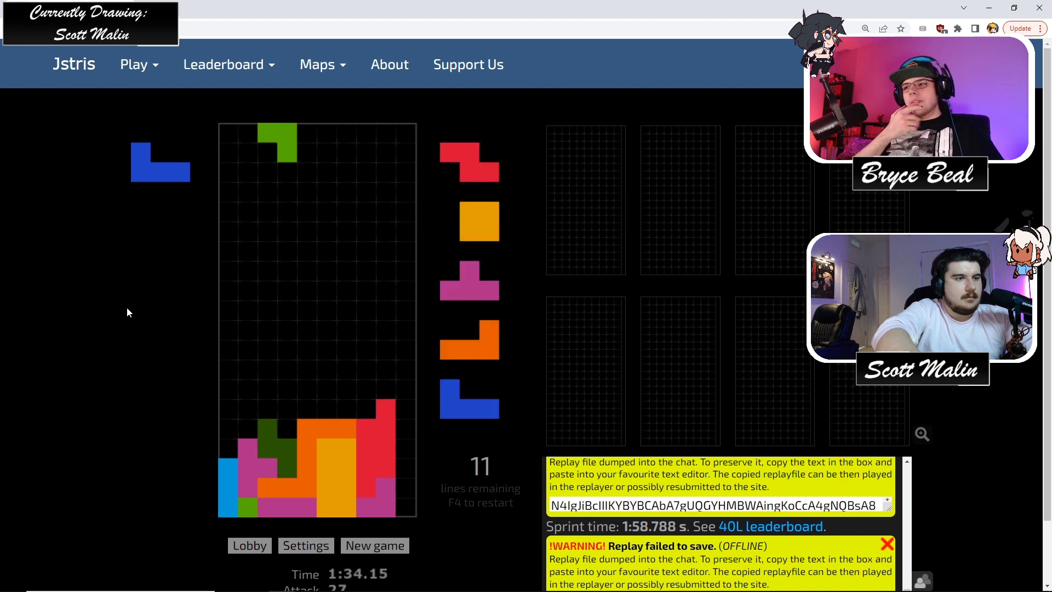
{"action": "key", "text": "Up"}
{"action": "key", "text": "Left"}
{"action": "key", "text": "Left"}
{"action": "key", "text": "Left"}
{"action": "key", "text": "Left"}
{"action": "key", "text": "space"}
{"action": "key", "text": "Right"}
{"action": "key", "text": "space"}
- Lay the orange L upside down across columns one to three, hooked into column one
{"action": "key", "text": "Up"}
{"action": "key", "text": "Up"}
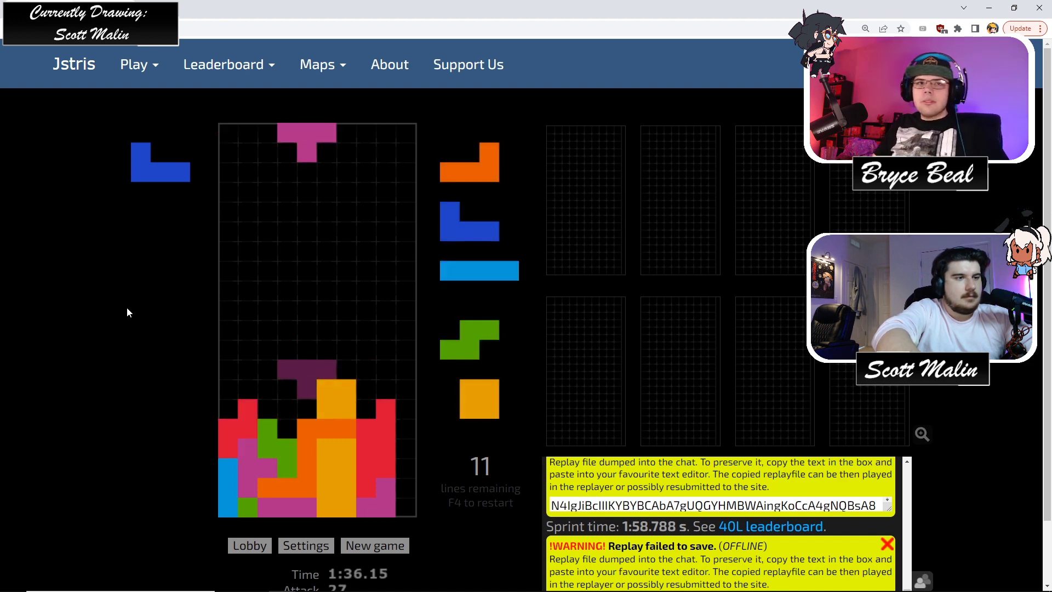
{"action": "key", "text": "Left"}
{"action": "key", "text": "space"}
- Lay the blue J upside down across columns two to four, hooked into column four
{"action": "key", "text": "Up"}
{"action": "key", "text": "Up"}
{"action": "key", "text": "Left"}
{"action": "key", "text": "Left"}
{"action": "key", "text": "Left"}
{"action": "key", "text": "space"}
{"action": "key", "text": "Up"}
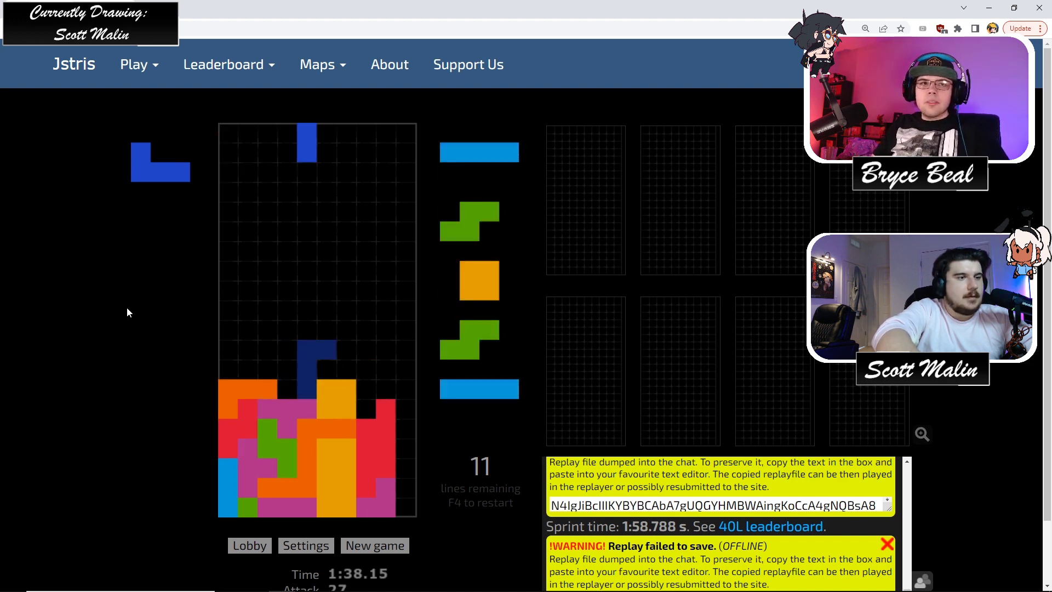
- Stand the I piece in the open column ten to clear another four rows
{"action": "key", "text": "Up"}
{"action": "key", "text": "Left"}
- Swap the green S into hold for the blue J and stand the J in column four with its foot on column three
{"action": "key", "text": "Left"}
{"action": "key", "text": "space"}
{"action": "key", "text": "Right"}
{"action": "key", "text": "Up"}
{"action": "key", "text": "Right"}
{"action": "key", "text": "Right"}
{"action": "key", "text": "Right"}
{"action": "key", "text": "space"}
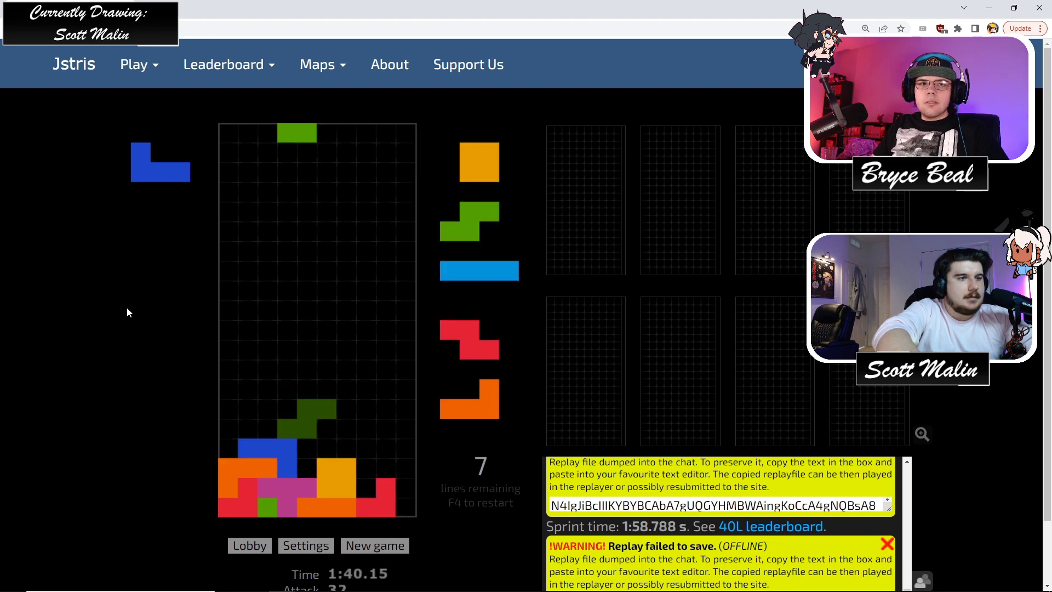
{"action": "key", "text": "Up"}
{"action": "key", "text": "Right"}
{"action": "key", "text": "Left"}
{"action": "key", "text": "c"}
{"action": "key", "text": "Up"}
{"action": "key", "text": "Up"}
{"action": "key", "text": "Left"}
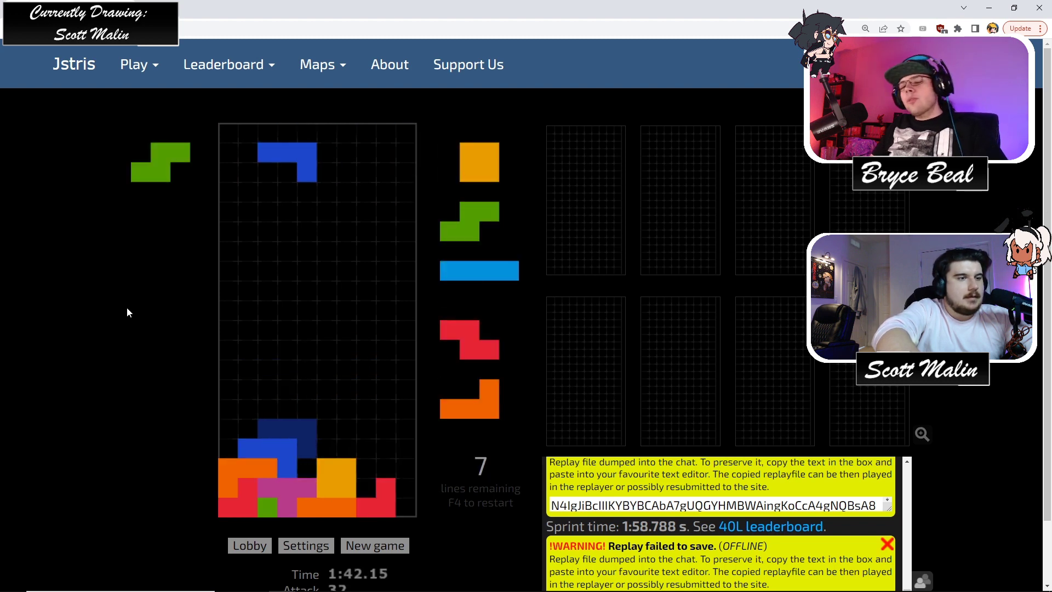
- Drop the yellow square on columns six and seven and stand the green S upright in columns nine and ten
{"action": "key", "text": "Up"}
{"action": "key", "text": "space"}
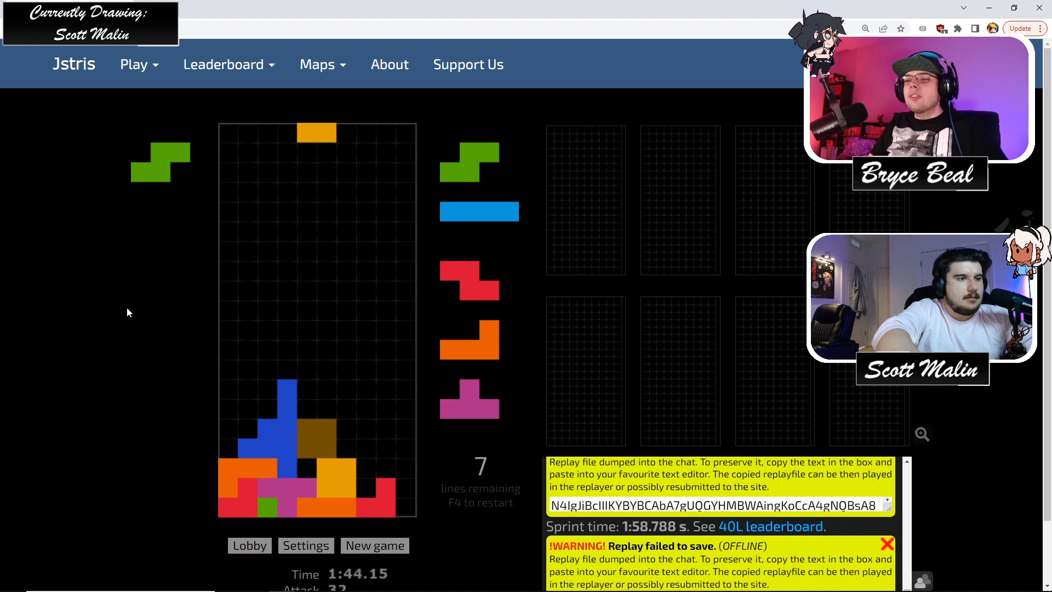
{"action": "key", "text": "Right"}
{"action": "key", "text": "space"}
- Stand the I piece in column eight, between the yellow square and the green S
{"action": "key", "text": "Up"}
{"action": "key", "text": "Right"}
{"action": "key", "text": "Right"}
{"action": "key", "text": "Right"}
{"action": "key", "text": "Right"}
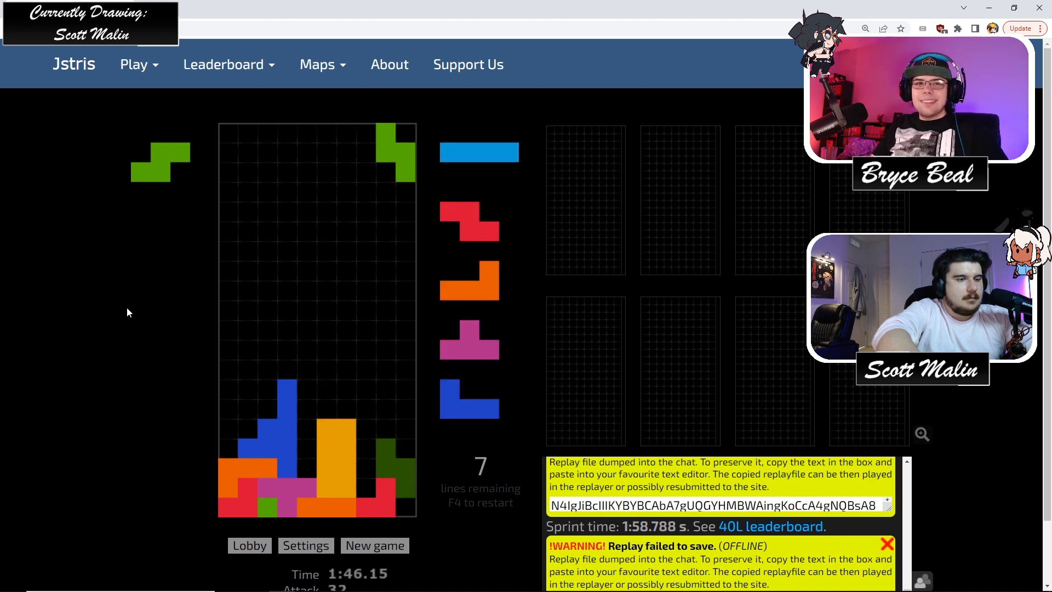
{"action": "key", "text": "space"}
{"action": "key", "text": "Up"}
- Swap the red Z into hold for the green S and stand the S upright in columns nine and ten
{"action": "key", "text": "Right"}
{"action": "key", "text": "space"}
{"action": "key", "text": "Right"}
{"action": "key", "text": "Right"}
{"action": "key", "text": "Right"}
- Swap the orange L into hold for the red Z and stand the Z upright in columns one and two
{"action": "key", "text": "Right"}
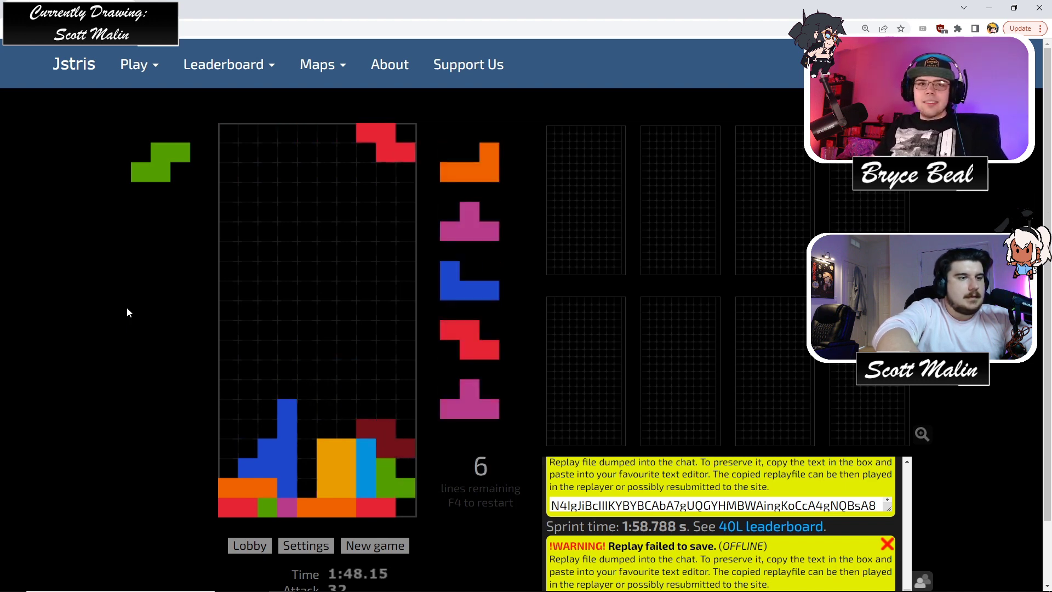
{"action": "key", "text": "c"}
{"action": "key", "text": "Up"}
{"action": "key", "text": "Right"}
{"action": "key", "text": "Right"}
{"action": "key", "text": "Right"}
{"action": "key", "text": "Right"}
{"action": "key", "text": "space"}
{"action": "key", "text": "Up"}
{"action": "key", "text": "Right"}
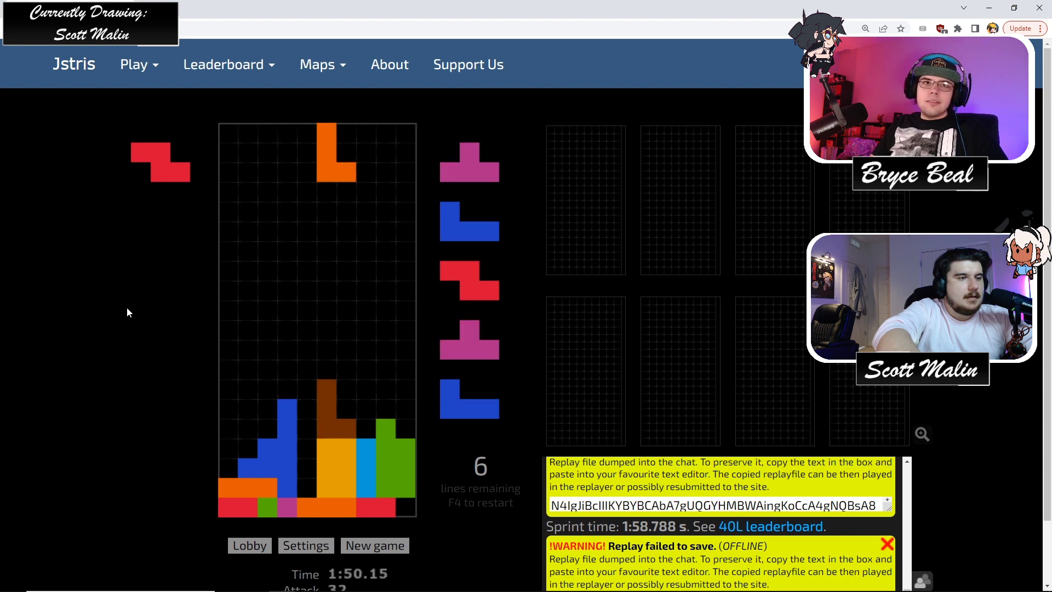
{"action": "key", "text": "c"}
{"action": "key", "text": "Up"}
{"action": "key", "text": "Left"}
{"action": "key", "text": "Left"}
{"action": "key", "text": "Left"}
{"action": "key", "text": "Left"}
{"action": "key", "text": "space"}
- Stand the purple T in column three pointing into column two, and the blue J in column one hooked over column two
{"action": "key", "text": "Left"}
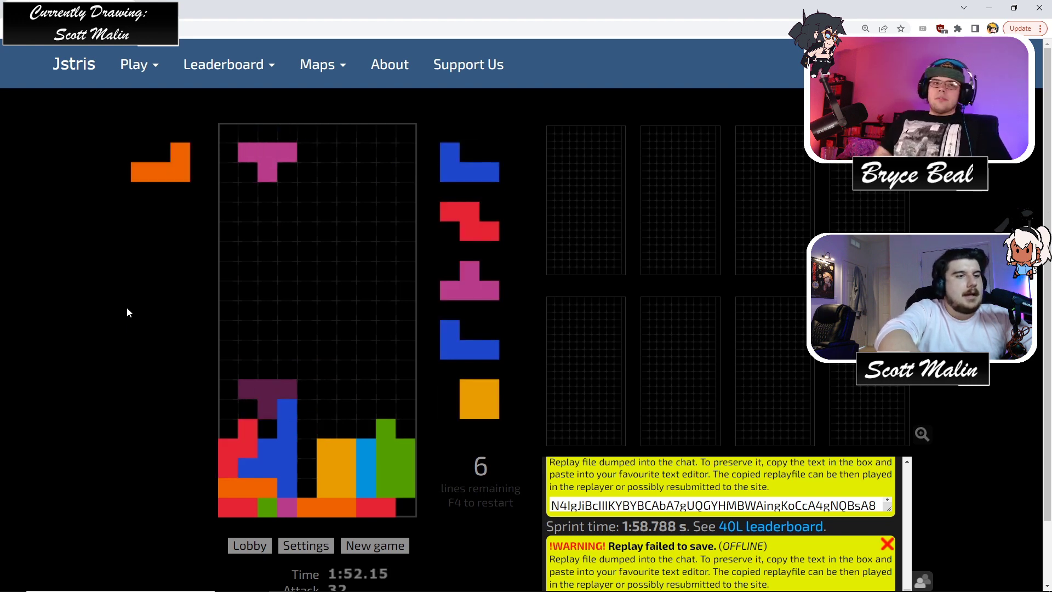
{"action": "key", "text": "Up"}
{"action": "key", "text": "Left"}
{"action": "key", "text": "Right"}
{"action": "key", "text": "space"}
{"action": "key", "text": "Up"}
{"action": "key", "text": "Left"}
{"action": "key", "text": "Left"}
{"action": "key", "text": "Left"}
{"action": "key", "text": "Left"}
{"action": "key", "text": "space"}
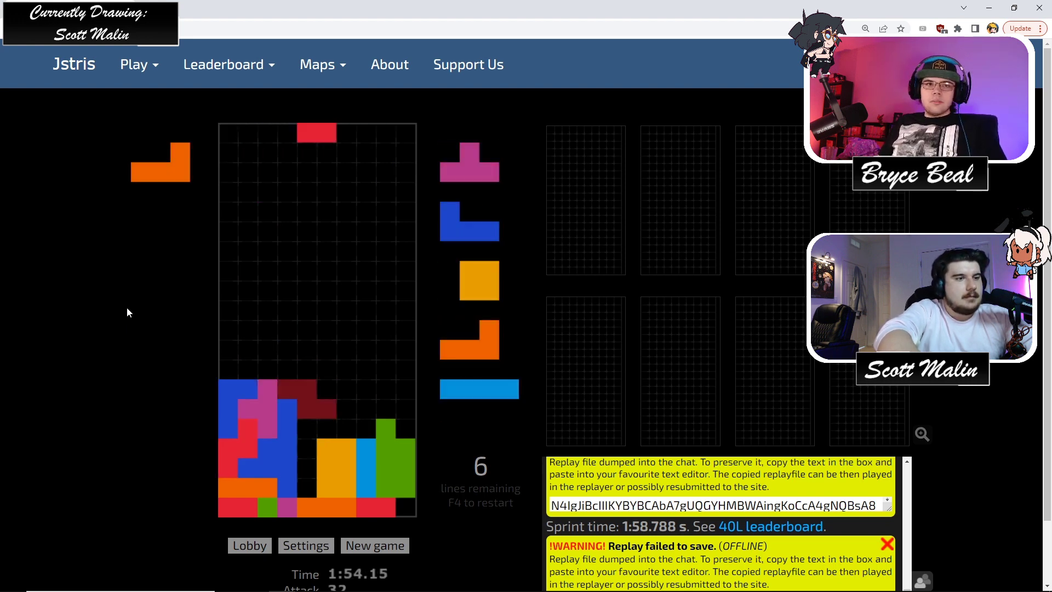
- Stand the red Z upright in columns eight and nine
{"action": "key", "text": "Up"}
{"action": "key", "text": "Right"}
{"action": "key", "text": "Right"}
- Swap the purple T into hold for the orange L and stand the L in column six with its foot on column seven
{"action": "key", "text": "Right"}
{"action": "key", "text": "space"}
{"action": "key", "text": "Right"}
{"action": "key", "text": "c"}
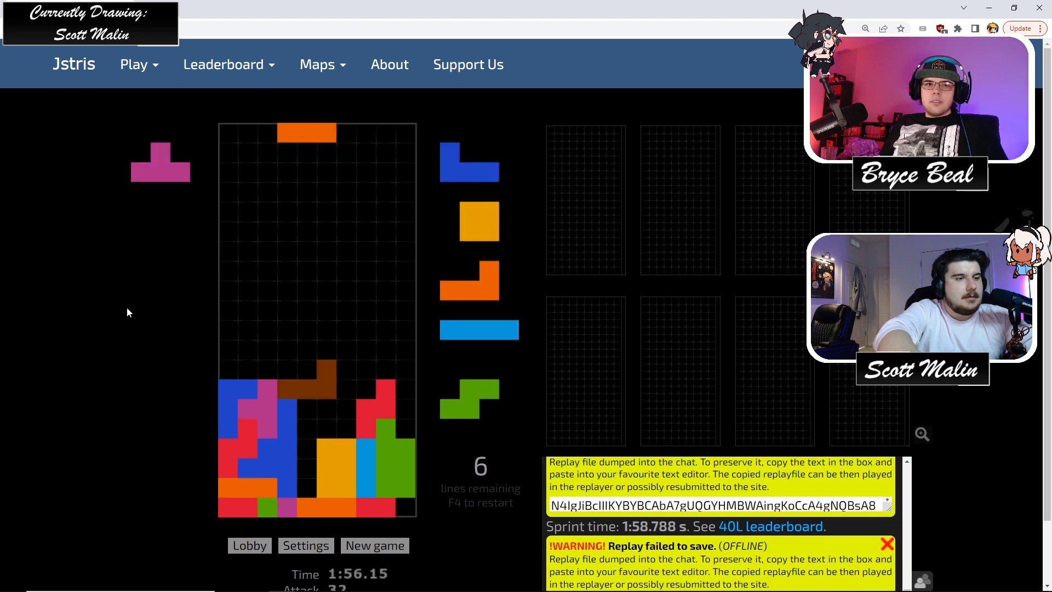
{"action": "key", "text": "Right"}
{"action": "key", "text": "Right"}
{"action": "key", "text": "Right"}
{"action": "key", "text": "Up"}
{"action": "key", "text": "Up"}
{"action": "key", "text": "Up"}
{"action": "key", "text": "Up"}
{"action": "key", "text": "Left"}
{"action": "key", "text": "Left"}
{"action": "key", "text": "Up"}
{"action": "key", "text": "space"}
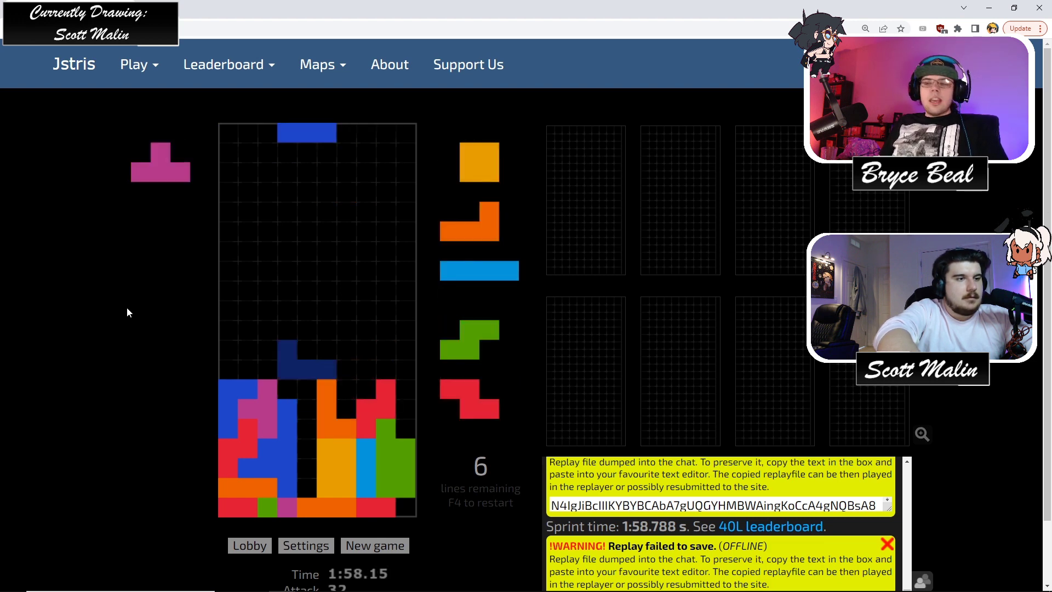
- Lay the blue J across columns two to four with its hook down in column four, and drop the yellow square on columns three and four
{"action": "key", "text": "Up"}
- Stand the orange L in column seven with its hook over column six
{"action": "key", "text": "Up"}
{"action": "key", "text": "Left"}
{"action": "key", "text": "Left"}
{"action": "key", "text": "space"}
{"action": "key", "text": "Left"}
{"action": "key", "text": "Left"}
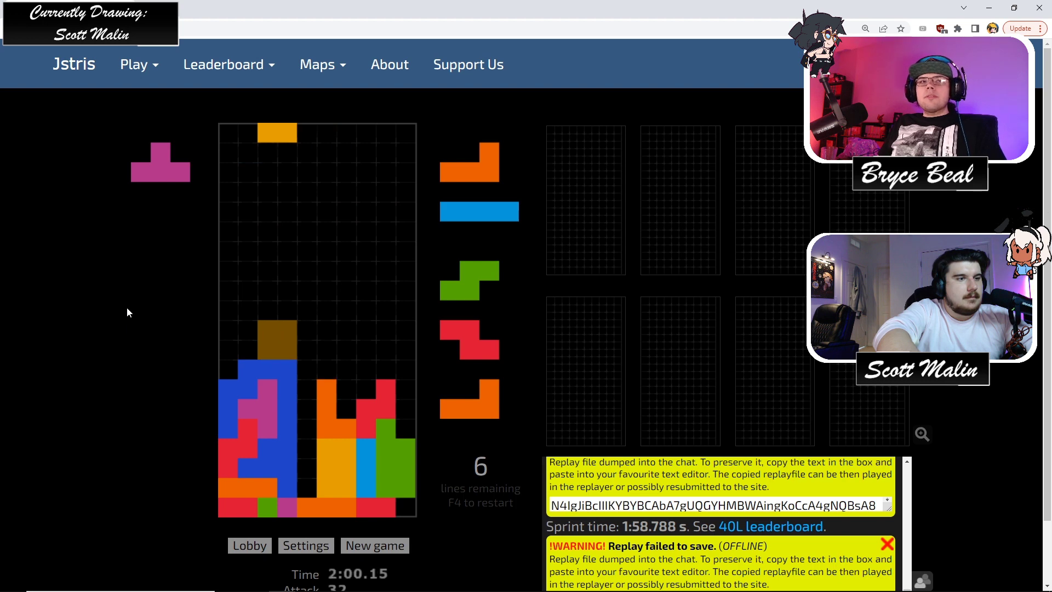
{"action": "key", "text": "Left"}
{"action": "key", "text": "Right"}
{"action": "key", "text": "space"}
{"action": "key", "text": "Up"}
{"action": "key", "text": "Right"}
- Stand the I piece upright in column ten
{"action": "key", "text": "Up"}
{"action": "key", "text": "Up"}
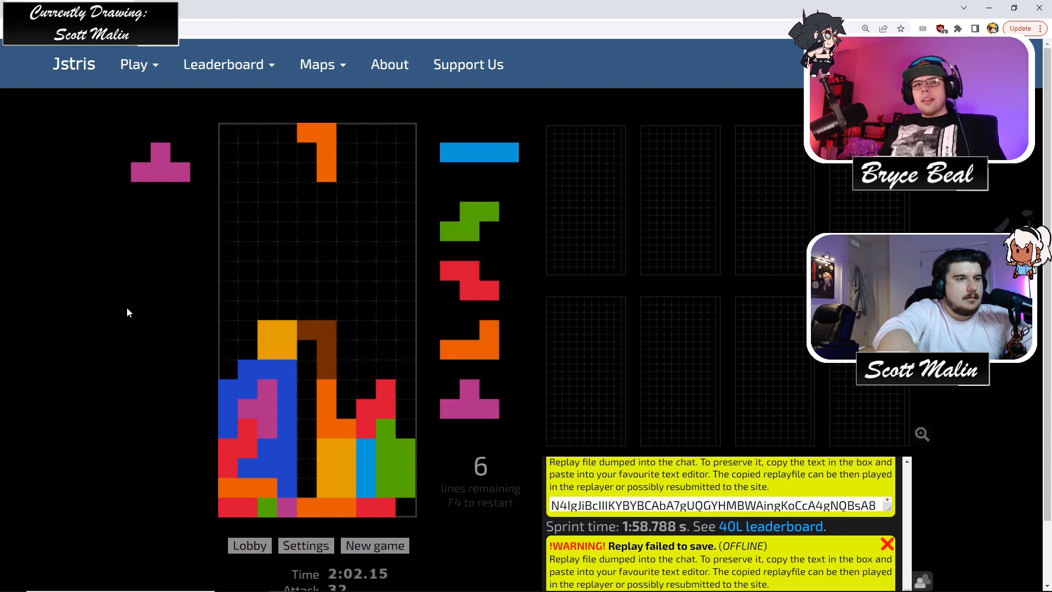
{"action": "key", "text": "Right"}
{"action": "key", "text": "space"}
{"action": "key", "text": "Right"}
- Swap the green S into hold for the purple T and stand the T in column eight pointing into column nine
{"action": "key", "text": "Up"}
{"action": "key", "text": "Right"}
{"action": "key", "text": "Right"}
{"action": "key", "text": "Right"}
{"action": "key", "text": "space"}
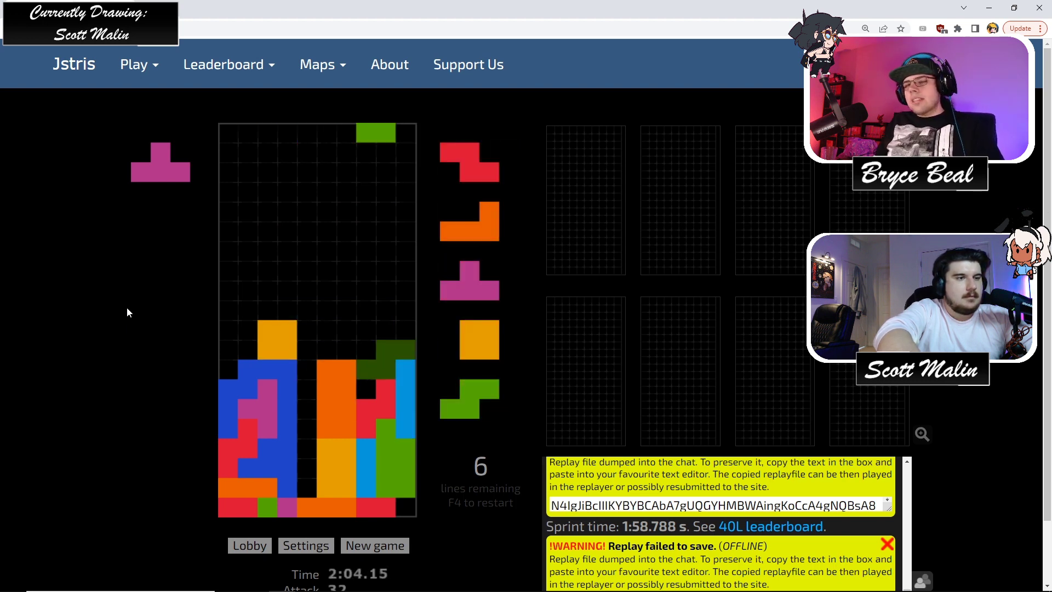
{"action": "key", "text": "c"}
{"action": "key", "text": "Right"}
{"action": "key", "text": "Up"}
{"action": "key", "text": "Up"}
{"action": "key", "text": "Right"}
{"action": "key", "text": "Up"}
- Lay the red Z flat across columns eight to ten and stand the orange L in column six with its foot on column seven
{"action": "key", "text": "Right"}
{"action": "key", "text": "Right"}
{"action": "key", "text": "Right"}
{"action": "key", "text": "Left"}
{"action": "key", "text": "Left"}
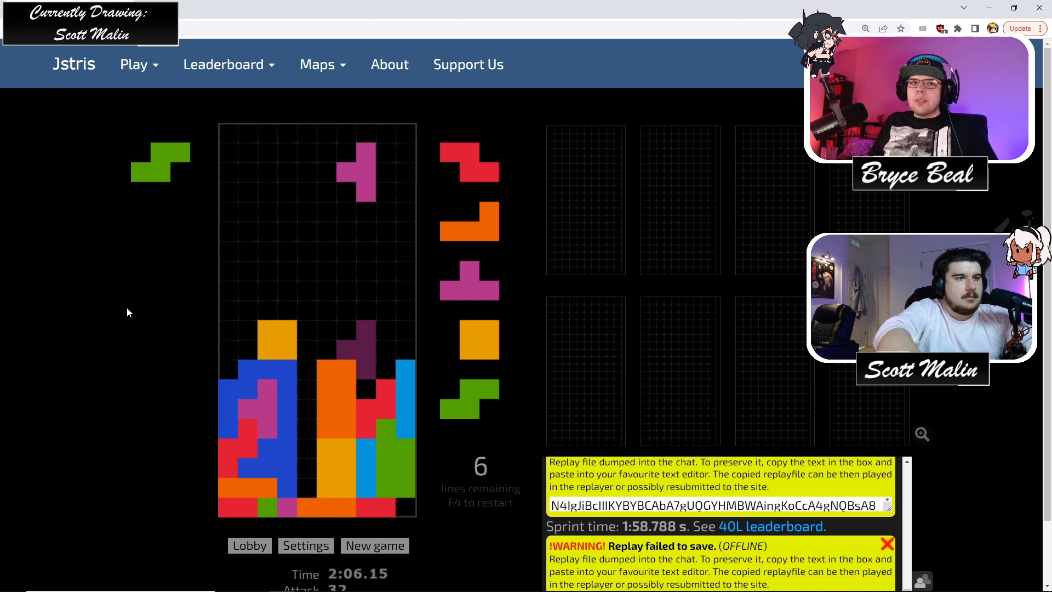
{"action": "key", "text": "Up"}
{"action": "key", "text": "Up"}
{"action": "key", "text": "space"}
{"action": "key", "text": "Right"}
{"action": "key", "text": "Right"}
{"action": "key", "text": "Right"}
{"action": "key", "text": "Right"}
{"action": "key", "text": "space"}
- Stand the purple T in column ten pointing into column nine
{"action": "key", "text": "Up"}
{"action": "key", "text": "Right"}
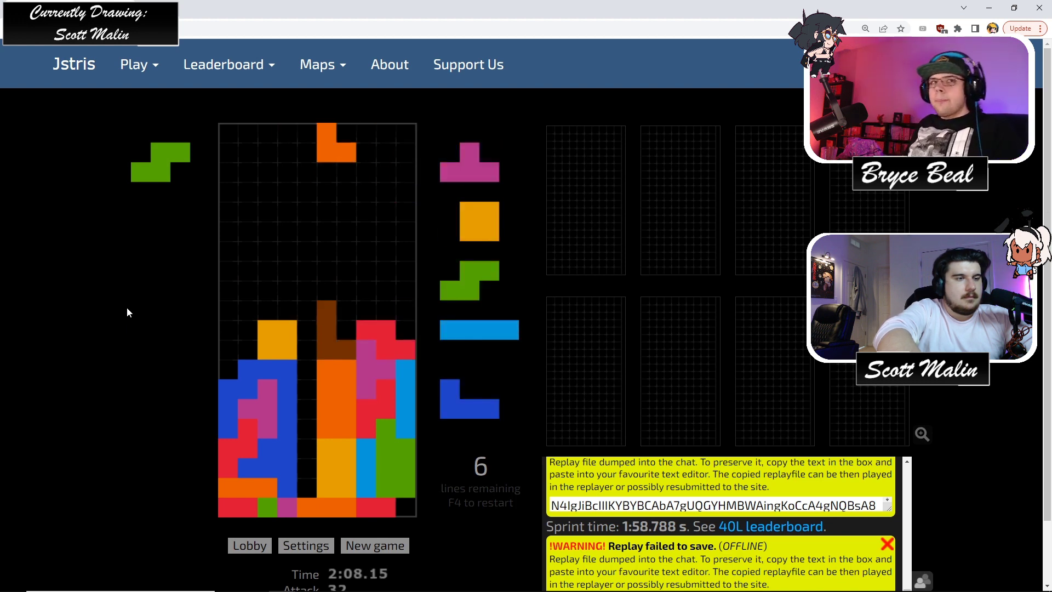
{"action": "key", "text": "space"}
{"action": "key", "text": "Right"}
{"action": "key", "text": "Right"}
{"action": "key", "text": "Right"}
{"action": "key", "text": "Right"}
- Swap the yellow square into hold for the green S and lay the S flat across columns seven to nine
{"action": "key", "text": "Up"}
{"action": "key", "text": "Up"}
{"action": "key", "text": "Up"}
{"action": "key", "text": "Right"}
{"action": "key", "text": "space"}
{"action": "key", "text": "Left"}
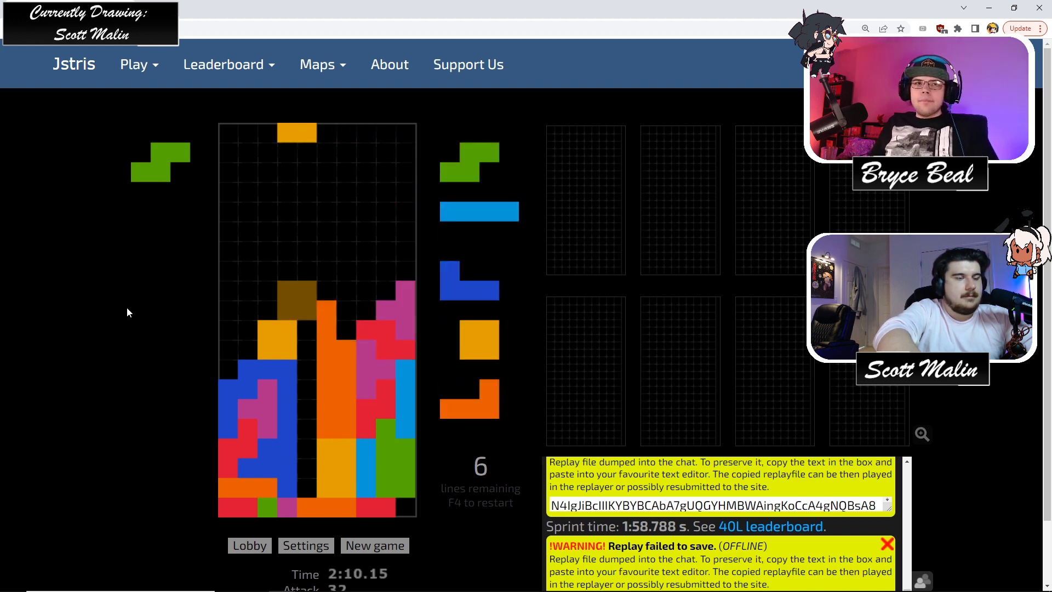
{"action": "key", "text": "c"}
{"action": "key", "text": "Right"}
{"action": "key", "text": "Right"}
{"action": "key", "text": "Right"}
{"action": "key", "text": "Right"}
{"action": "key", "text": "Up"}
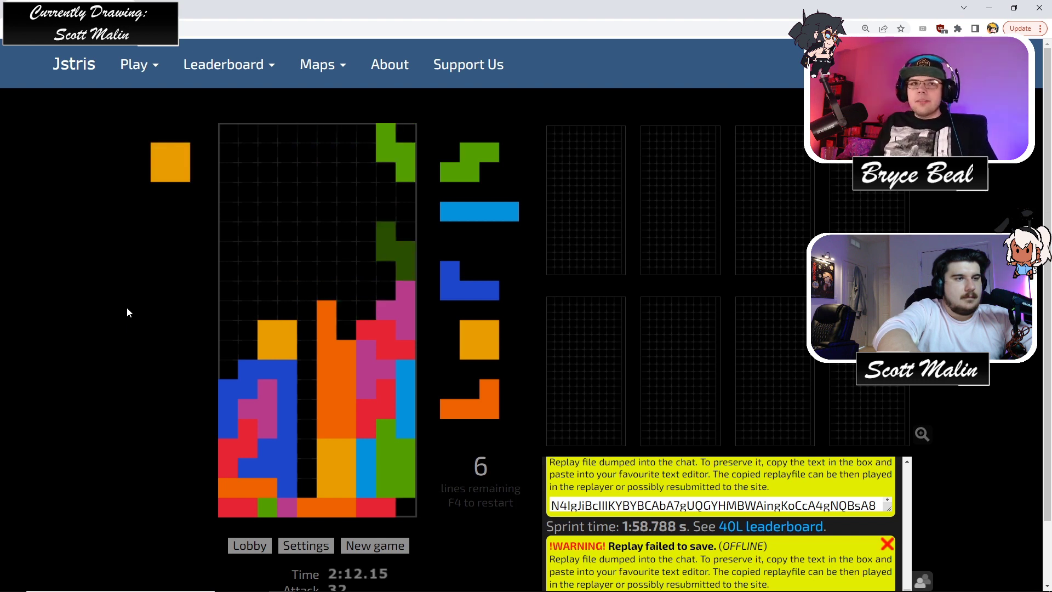
{"action": "key", "text": "Left"}
{"action": "key", "text": "Left"}
- Lay the next green S flat across columns six to eight and stand the I piece in open column five to clear four rows
{"action": "key", "text": "Right"}
{"action": "key", "text": "Up"}
{"action": "key", "text": "space"}
{"action": "key", "text": "Up"}
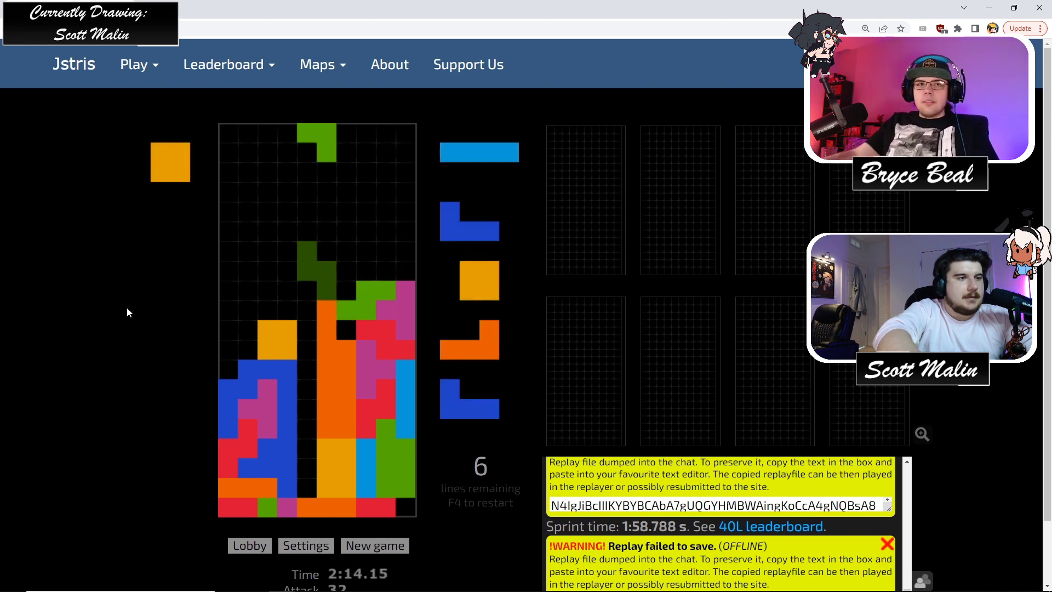
{"action": "key", "text": "Right"}
{"action": "key", "text": "Right"}
- Stand the blue J in column one with its hook over column two, and drop the yellow square on top of it
{"action": "key", "text": "Up"}
{"action": "key", "text": "space"}
{"action": "key", "text": "Up"}
{"action": "key", "text": "Left"}
{"action": "key", "text": "space"}
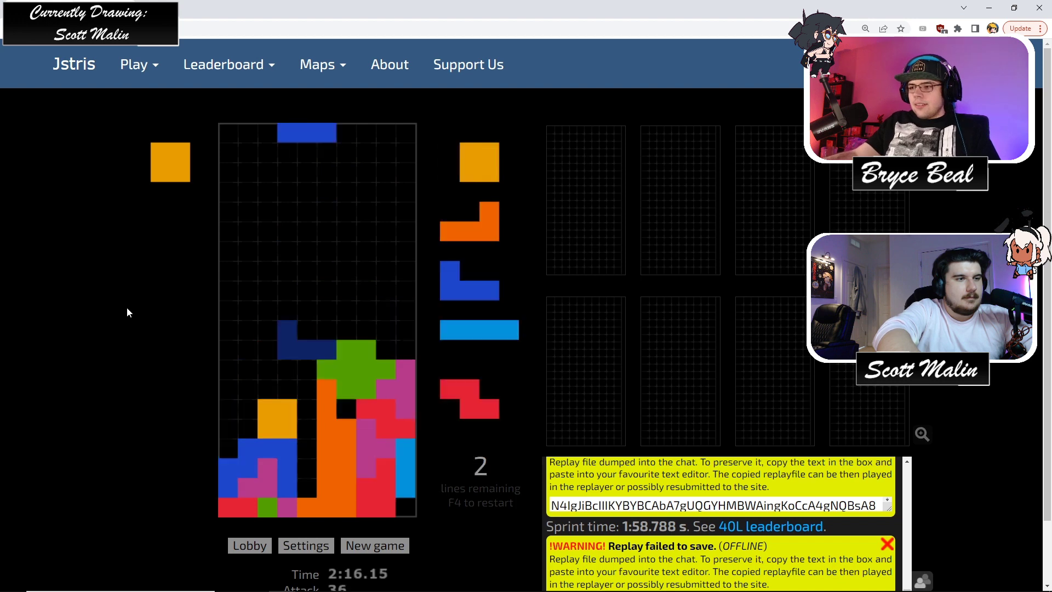
{"action": "key", "text": "Up"}
{"action": "key", "text": "Left"}
{"action": "key", "text": "Left"}
{"action": "key", "text": "Left"}
{"action": "key", "text": "Left"}
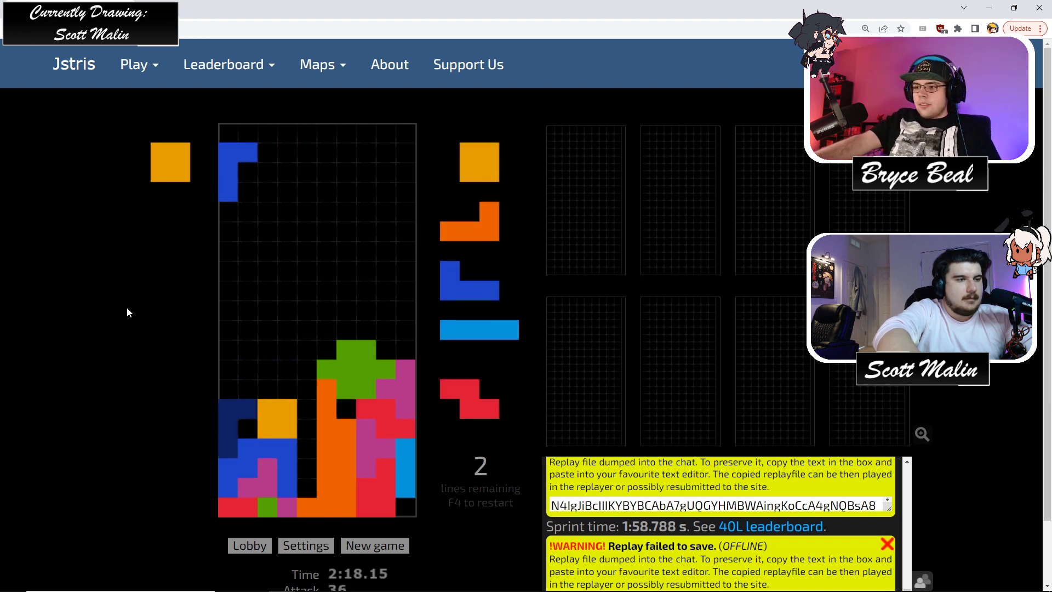
{"action": "key", "text": "space"}
{"action": "key", "text": "Left"}
{"action": "key", "text": "Left"}
{"action": "key", "text": "Left"}
{"action": "key", "text": "Left"}
{"action": "key", "text": "space"}
- Lay the orange L across columns six to eight with its hook down in column six
{"action": "key", "text": "Up"}
{"action": "key", "text": "Up"}
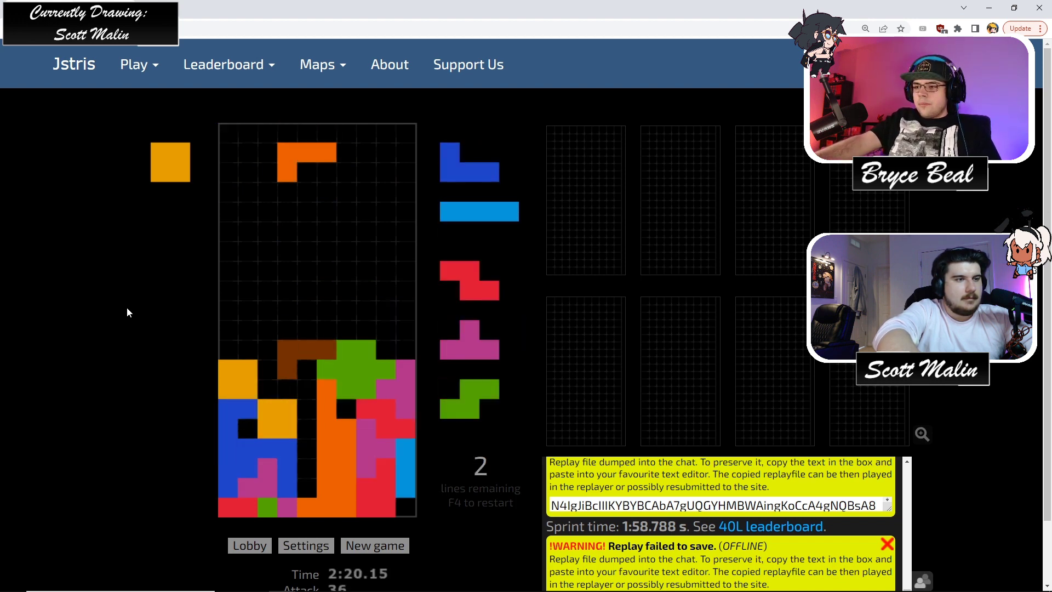
{"action": "key", "text": "Up"}
{"action": "key", "text": "Right"}
{"action": "key", "text": "Right"}
{"action": "key", "text": "Right"}
{"action": "key", "text": "Up"}
{"action": "key", "text": "Up"}
{"action": "key", "text": "Up"}
{"action": "key", "text": "Left"}
{"action": "key", "text": "space"}
- Stand the blue J in column ten with its foot on column nine
{"action": "key", "text": "Up"}
{"action": "key", "text": "Right"}
{"action": "key", "text": "Right"}
{"action": "key", "text": "Right"}
{"action": "key", "text": "Right"}
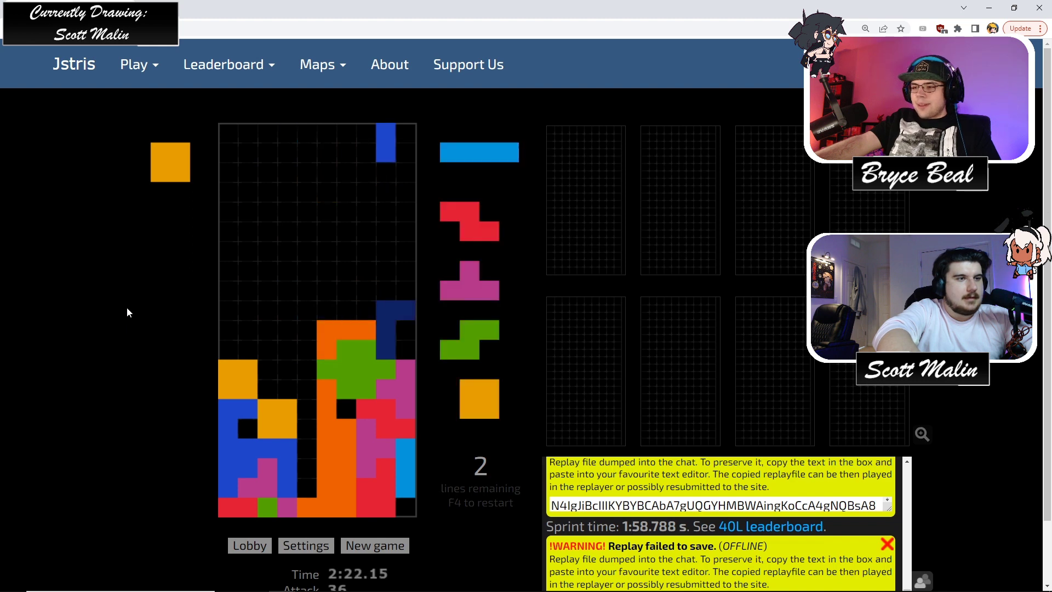
{"action": "key", "text": "Up"}
{"action": "key", "text": "space"}
- Stand the I piece in open column five to clear the last rows and finish the 40-line sprint
{"action": "key", "text": "Up"}
{"action": "key", "text": "Left"}
{"action": "key", "text": "space"}
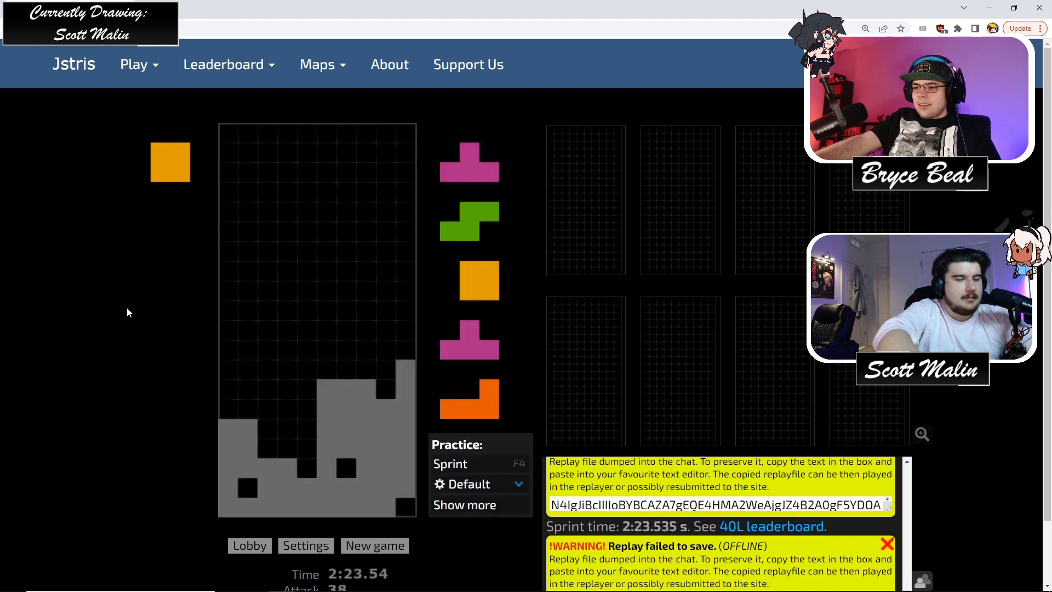
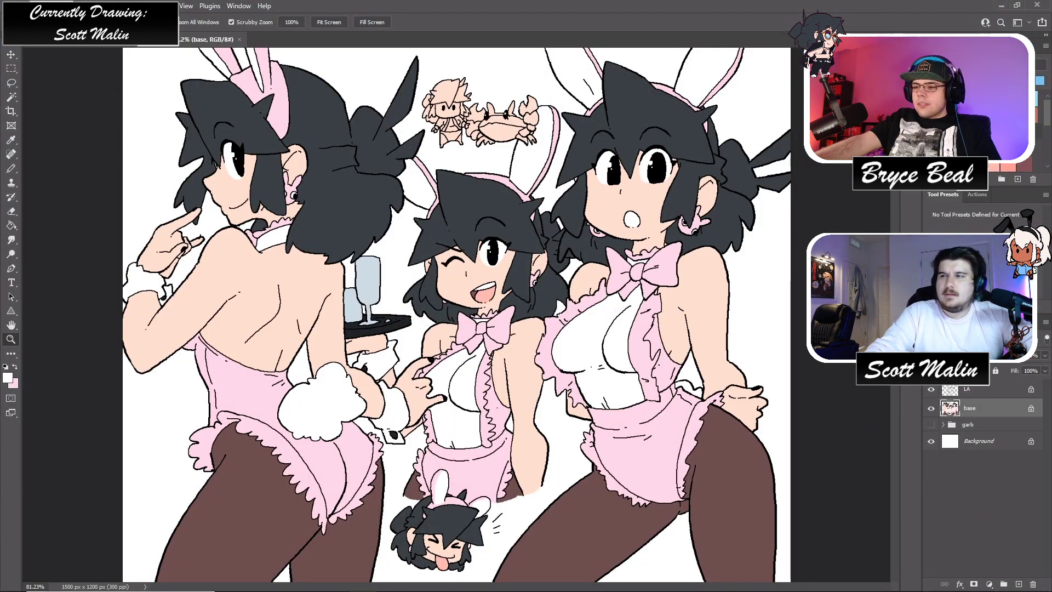
- Fill the small chibi figure's hair beside the crab with dark grey, including the fringe, bun and side locks
{"action": "mouse_move", "coordinate": [573, 309]}
{"action": "left_mouse_down"}
{"action": "mouse_move", "coordinate": [230, 230]}
{"action": "mouse_move", "coordinate": [463, 96]}
{"action": "mouse_move", "coordinate": [531, 204]}
{"action": "mouse_move", "coordinate": [554, 209]}
{"action": "left_mouse_up"}
{"action": "key", "text": "g"}
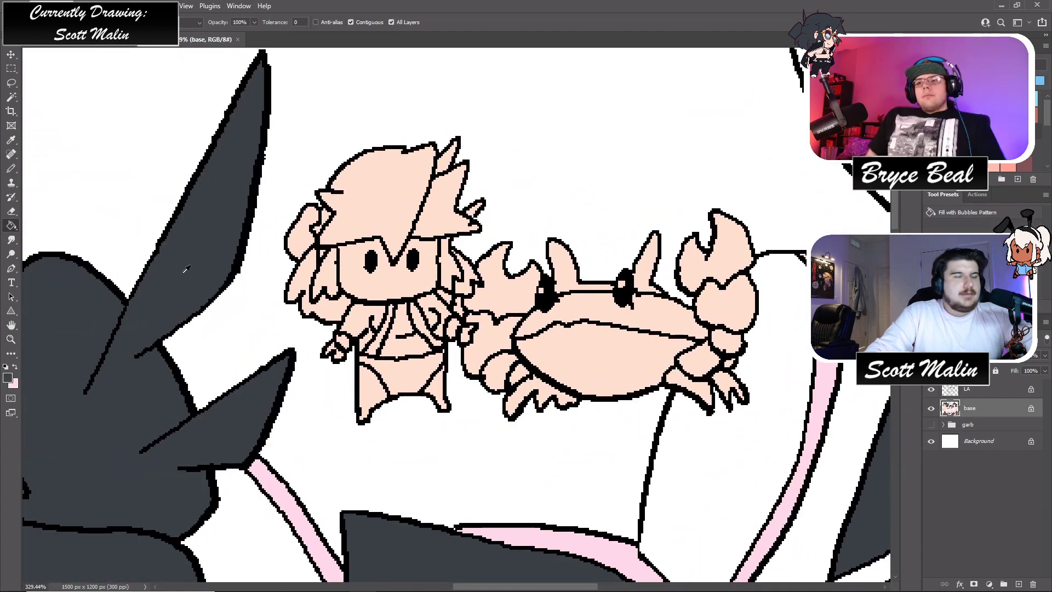
{"action": "left_click", "coordinate": [405, 230]}
{"action": "left_click", "coordinate": [440, 222]}
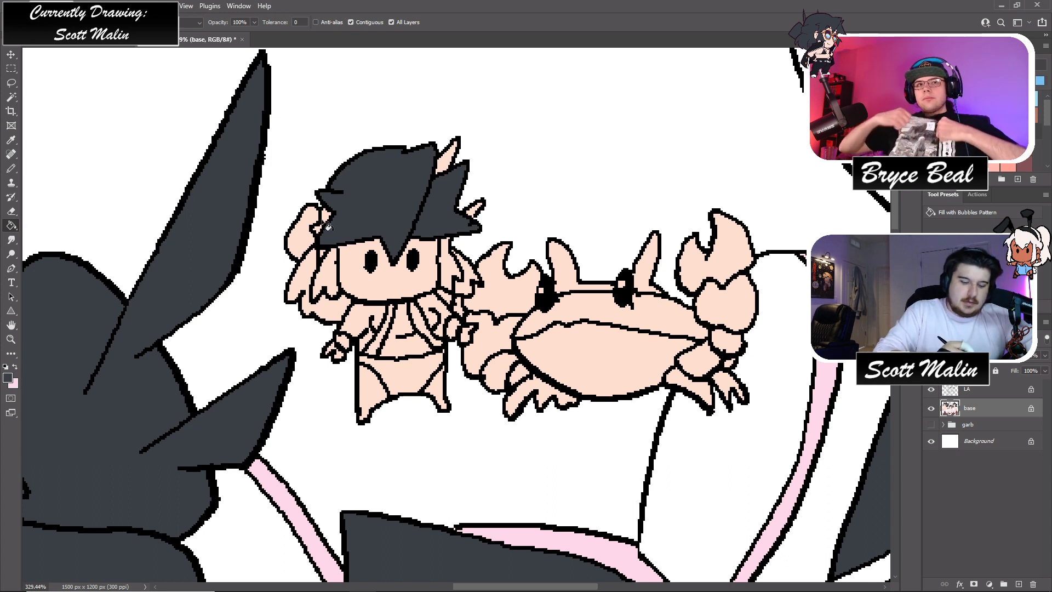
{"action": "left_click", "coordinate": [304, 226]}
{"action": "left_click", "coordinate": [309, 273]}
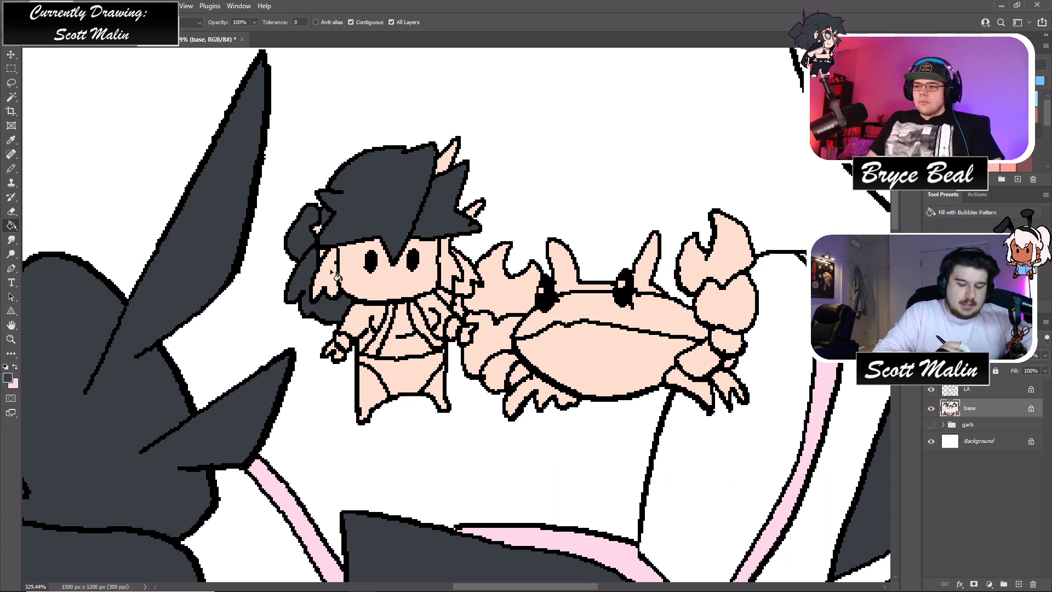
{"action": "left_click", "coordinate": [329, 276]}
{"action": "left_click", "coordinate": [455, 272]}
{"action": "left_click", "coordinate": [460, 295]}
{"action": "left_click", "coordinate": [465, 288]}
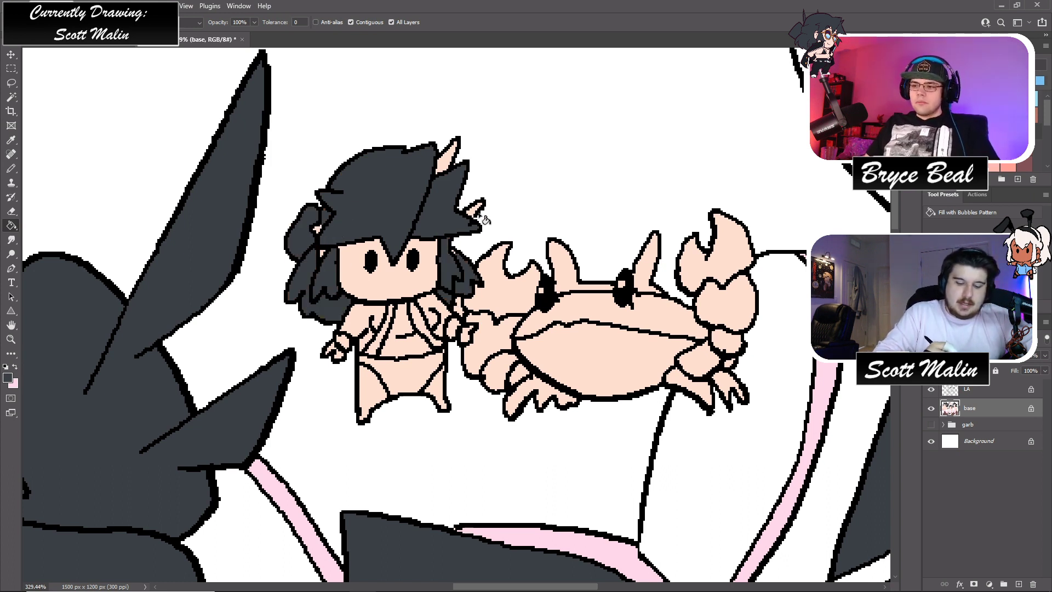
- Paint the two small hair tips sticking out of the chibi figure's head dark grey with the Pencil tool
{"action": "key", "text": "b"}
{"action": "left_click_drag", "start_coordinate": [464, 217], "coordinate": [476, 211]}
{"action": "mouse_move", "coordinate": [445, 164]}
{"action": "left_mouse_down"}
{"action": "mouse_move", "coordinate": [452, 153]}
{"action": "mouse_move", "coordinate": [441, 156]}
{"action": "left_mouse_up"}
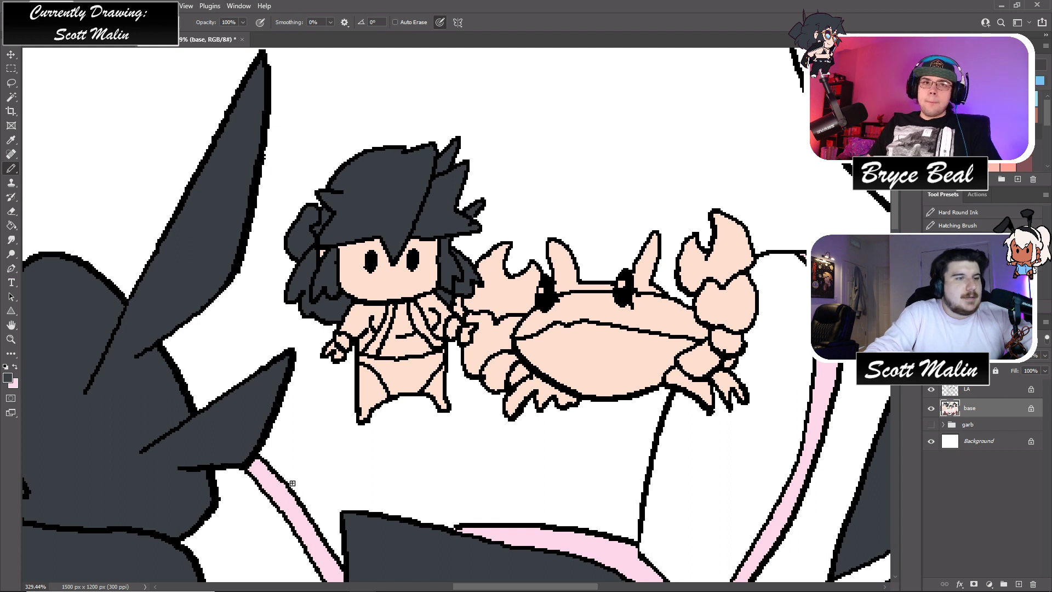
- Fill the chibi figure's bottoms and jacket trim with the costume's light pink, and the shirt front and cuffs with white
{"action": "left_click", "coordinate": [272, 479], "text": "alt"}
{"action": "key", "text": "g"}
{"action": "left_click", "coordinate": [399, 377]}
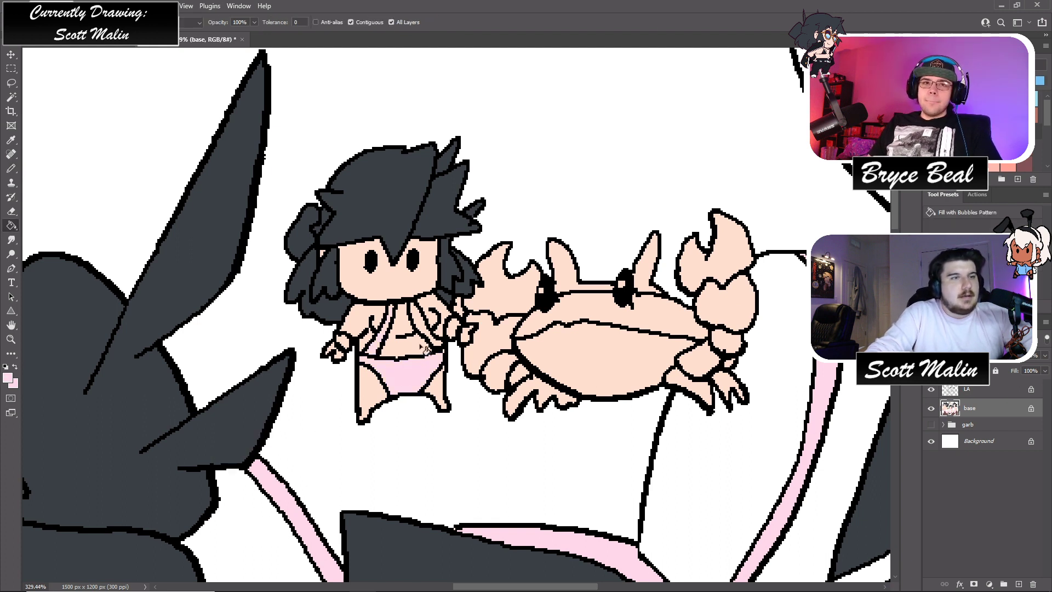
{"action": "key", "text": "d"}
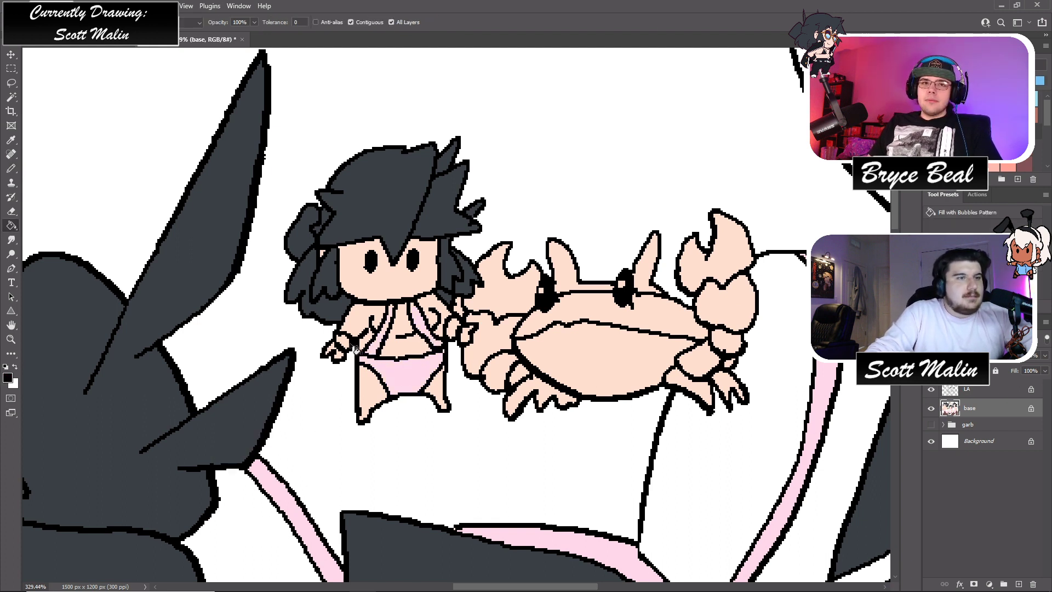
{"action": "key", "text": "x"}
{"action": "left_click", "coordinate": [408, 340]}
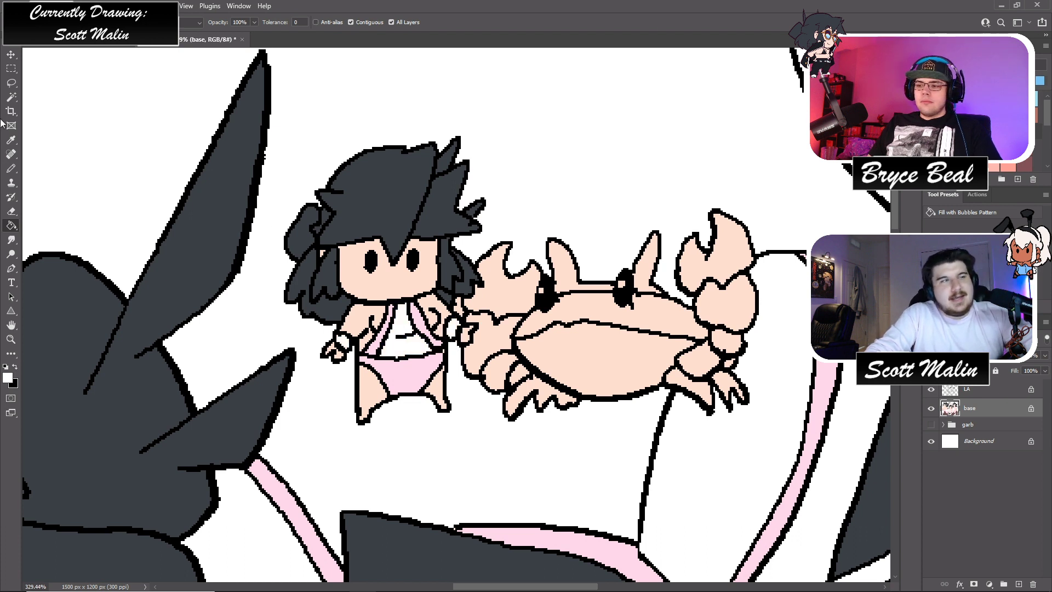
- Choose red and salmon swatches, and fill the crab's claw and arm next to the chibi figure with red
{"action": "left_click", "coordinate": [11, 97]}
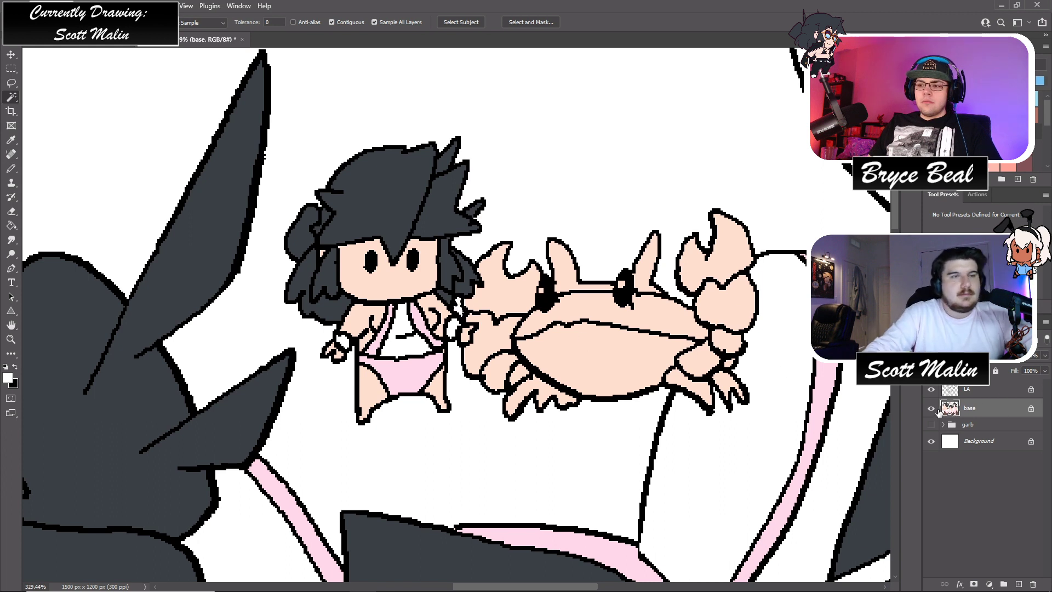
{"action": "scroll", "coordinate": [1011, 137], "scroll_direction": "down", "scroll_amount": 3}
{"action": "left_click", "coordinate": [1023, 154]}
{"action": "key", "text": "x"}
{"action": "left_click", "coordinate": [1008, 154]}
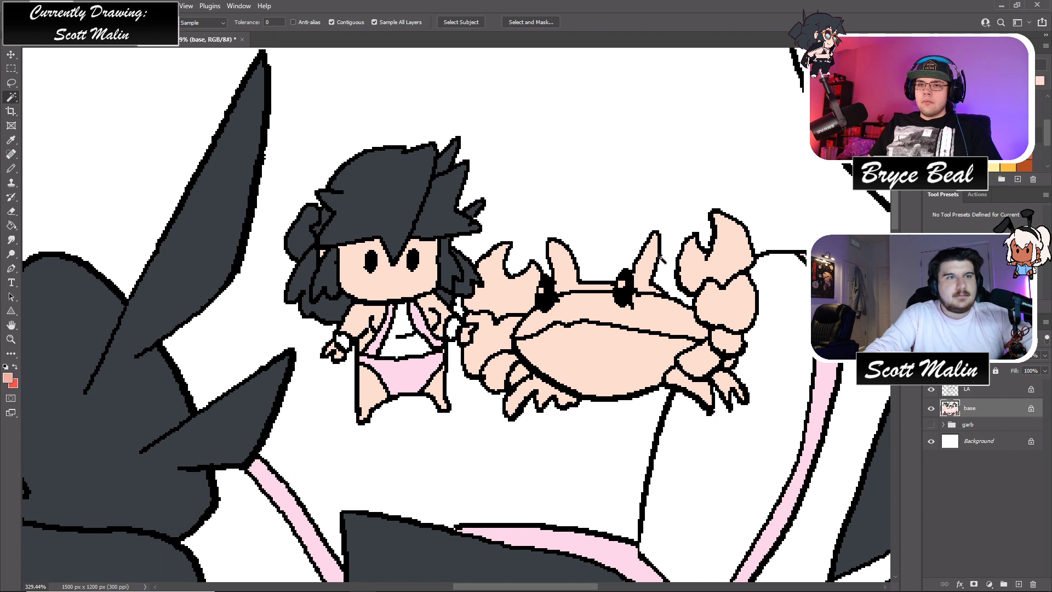
{"action": "key", "text": "x"}
{"action": "key", "text": "g"}
{"action": "left_click", "coordinate": [499, 298]}
{"action": "left_click", "coordinate": [509, 343]}
{"action": "left_click", "coordinate": [506, 367]}
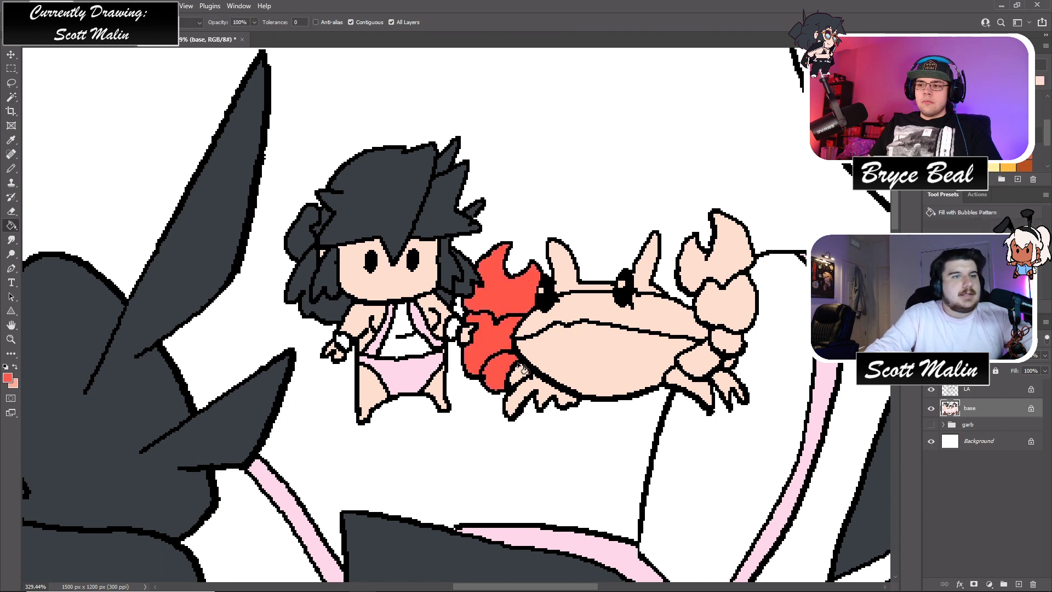
- Colour the rest of the crab red, filling the far claw, arm and legs and painting over the shell and remaining parts
{"action": "key", "text": "b"}
{"action": "key", "text": "g"}
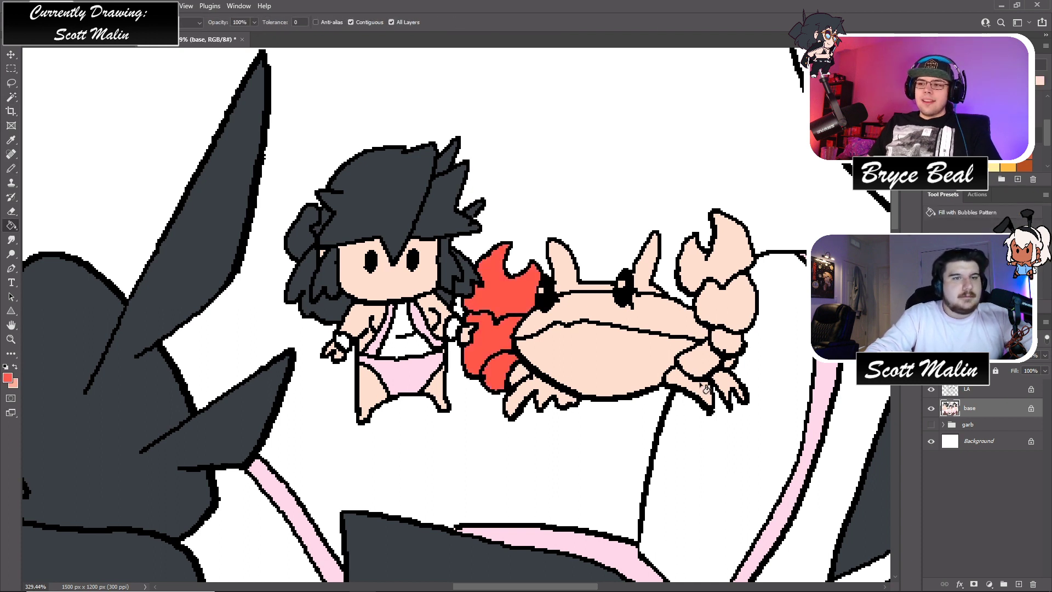
{"action": "left_click", "coordinate": [707, 386]}
{"action": "left_click", "coordinate": [734, 376]}
{"action": "left_click", "coordinate": [711, 371]}
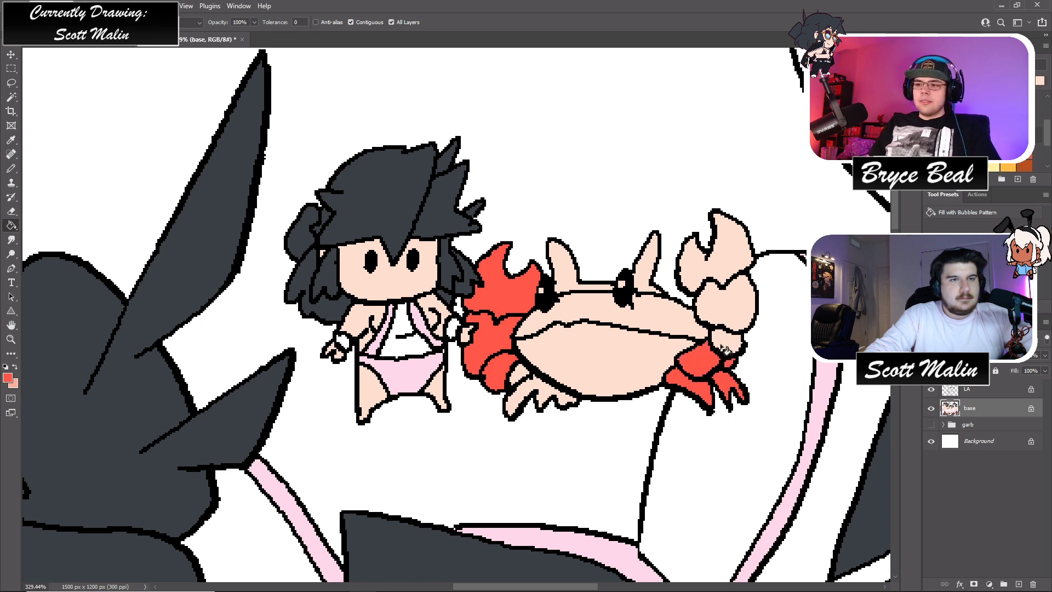
{"action": "left_click", "coordinate": [726, 348]}
{"action": "left_click", "coordinate": [728, 304]}
{"action": "left_click", "coordinate": [732, 264]}
{"action": "key", "text": "b"}
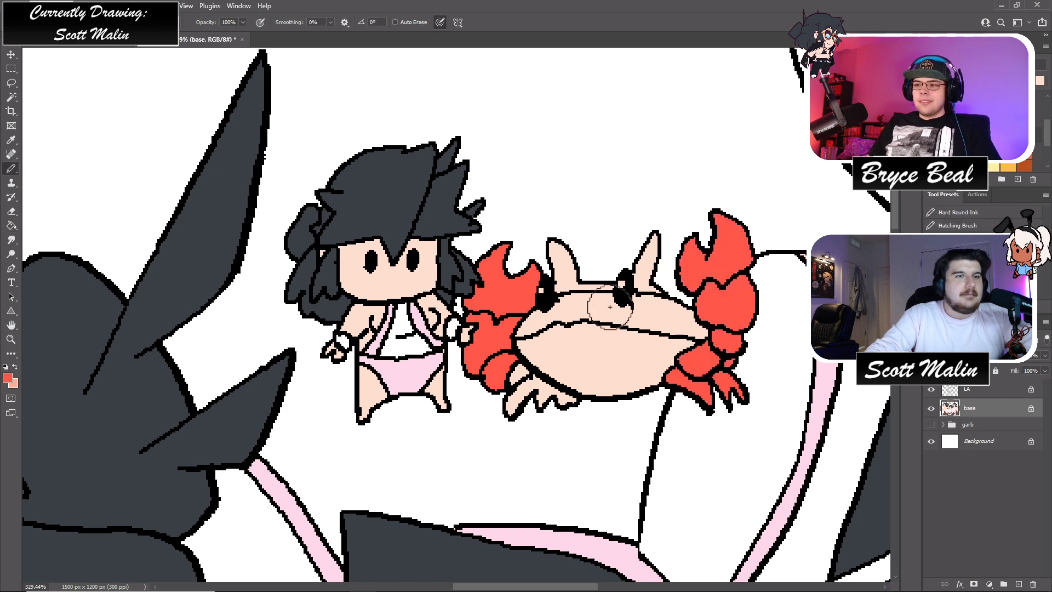
{"action": "mouse_move", "coordinate": [535, 395]}
{"action": "left_mouse_down"}
{"action": "mouse_move", "coordinate": [545, 309]}
{"action": "mouse_move", "coordinate": [590, 329]}
{"action": "mouse_move", "coordinate": [577, 326]}
{"action": "mouse_move", "coordinate": [589, 266]}
{"action": "mouse_move", "coordinate": [613, 370]}
{"action": "mouse_move", "coordinate": [678, 324]}
{"action": "mouse_move", "coordinate": [629, 236]}
{"action": "left_mouse_up"}
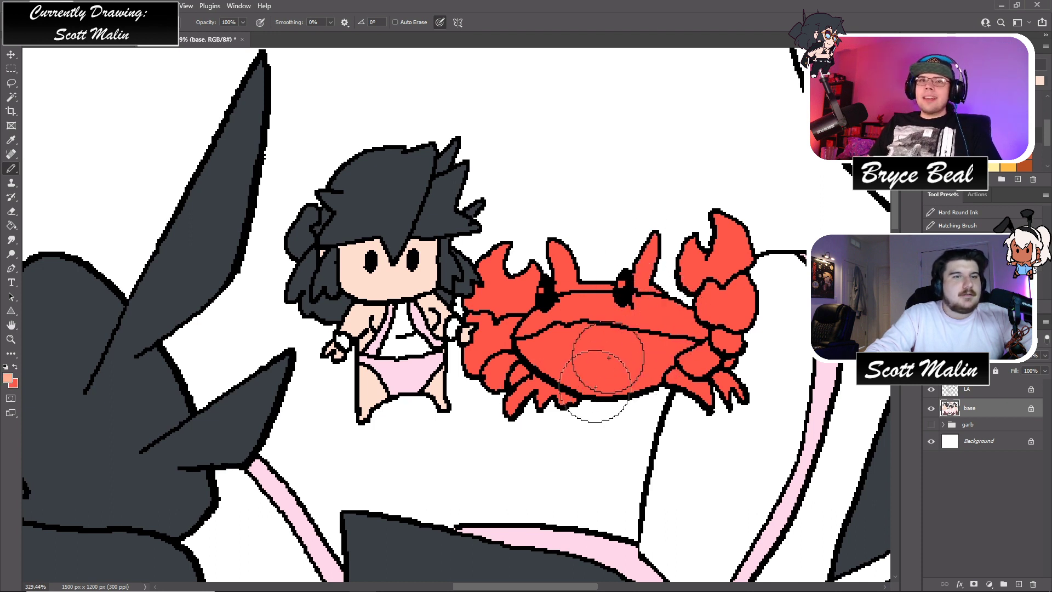
- Fill the crab's belly with salmon and paint the highlights in its eyes white
{"action": "key", "text": "g"}
{"action": "key", "text": "x"}
{"action": "left_click", "coordinate": [581, 355]}
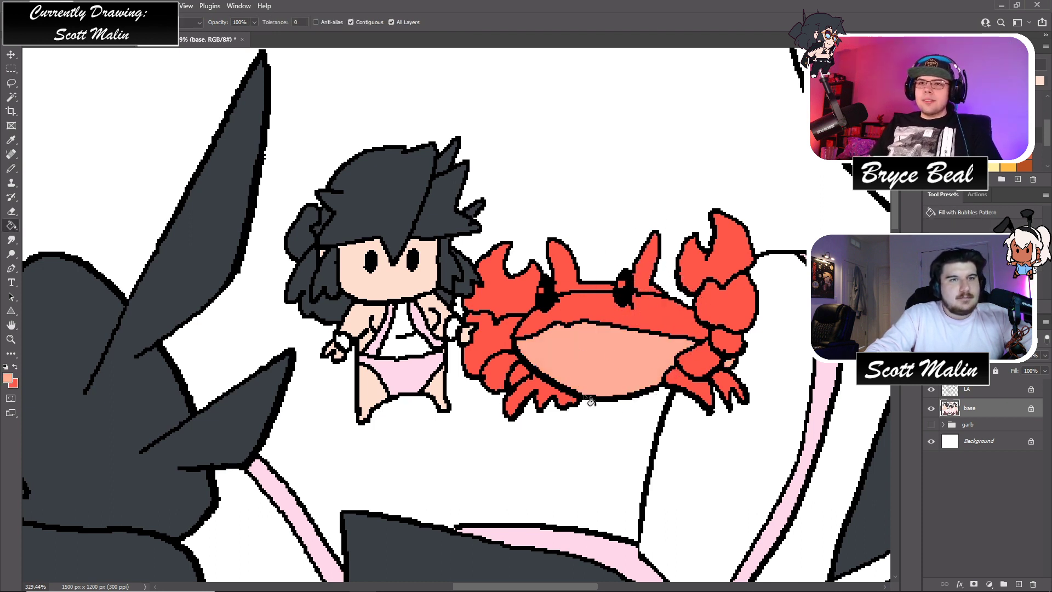
{"action": "key", "text": "d"}
{"action": "key", "text": "x"}
{"action": "key", "text": "b"}
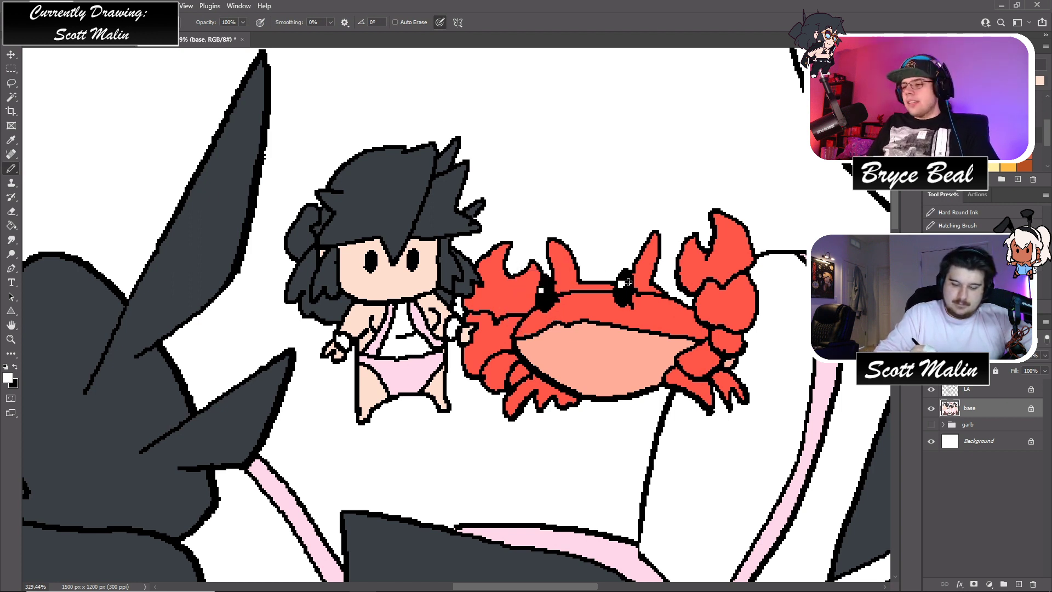
- Fill the crab's headband with light pink and paint its bunny ears white
{"action": "key", "text": "g"}
{"action": "left_click", "coordinate": [534, 534], "text": "alt"}
{"action": "left_click", "coordinate": [590, 286]}
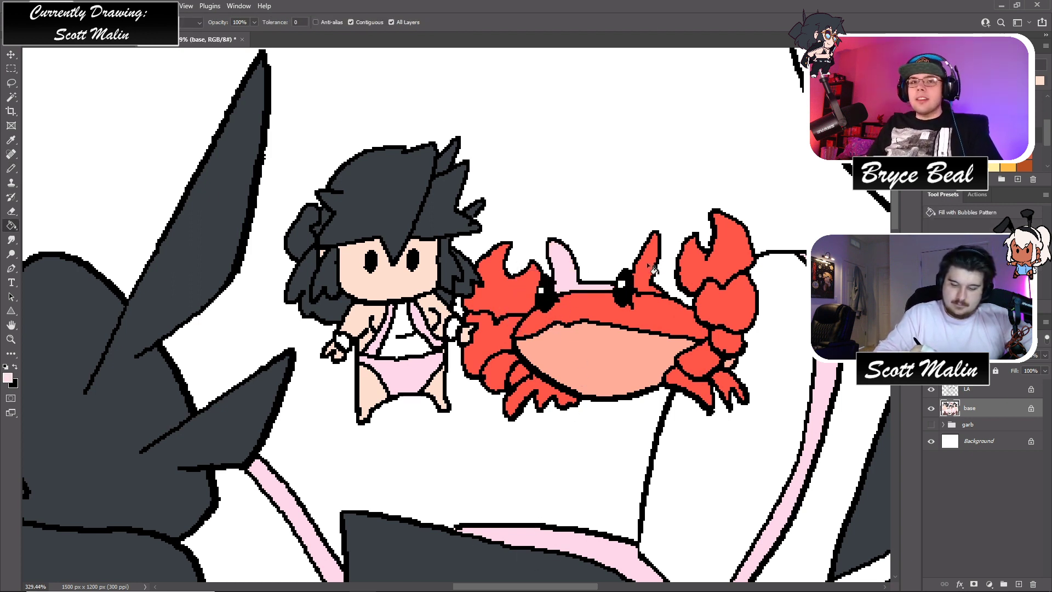
{"action": "left_click", "coordinate": [652, 269]}
{"action": "left_click", "coordinate": [603, 236], "text": "alt"}
{"action": "key", "text": "b"}
{"action": "mouse_move", "coordinate": [551, 251]}
{"action": "left_mouse_down"}
{"action": "mouse_move", "coordinate": [558, 283]}
{"action": "mouse_move", "coordinate": [570, 255]}
{"action": "left_mouse_up"}
{"action": "left_click_drag", "start_coordinate": [640, 267], "coordinate": [650, 245]}
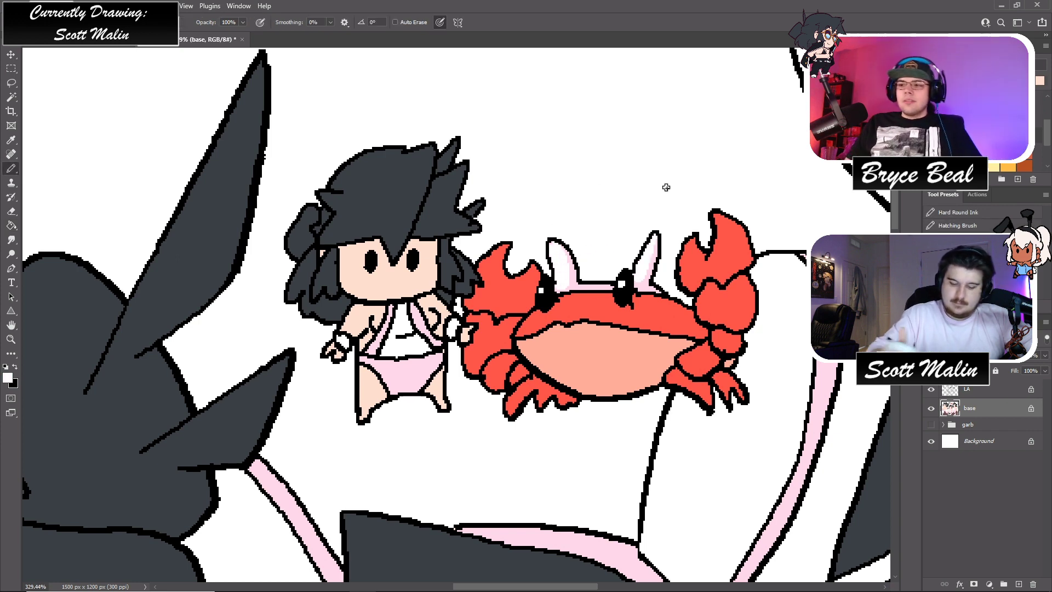
- Select all the brown stockings by colour, non-contiguously on the base layer only, and shift their hue by +14
{"action": "left_click", "coordinate": [10, 339]}
{"action": "left_click_drag", "start_coordinate": [665, 288], "coordinate": [591, 287]}
{"action": "key", "text": "ctrl+0"}
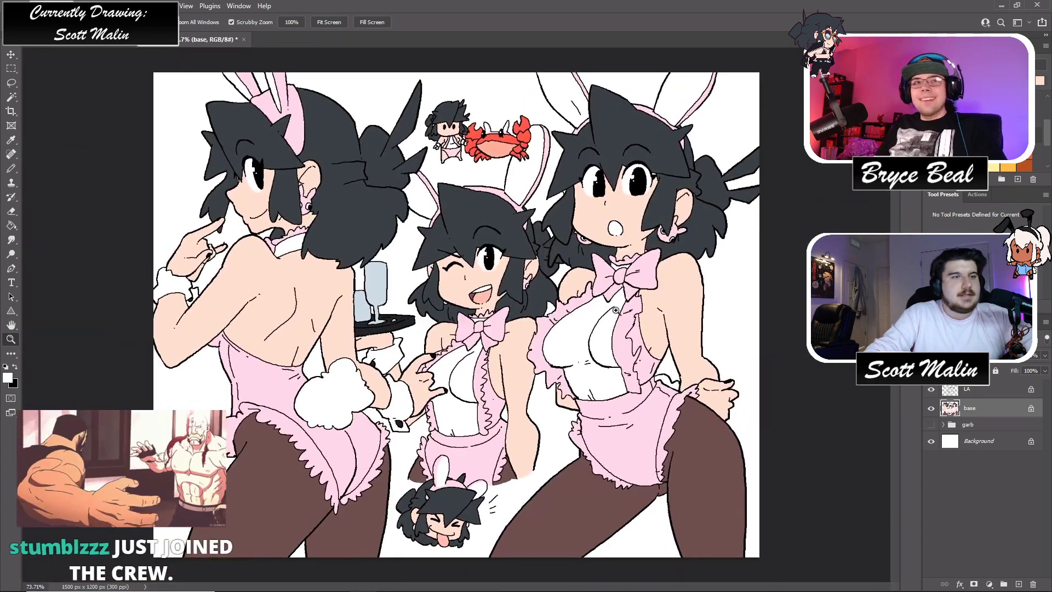
{"action": "left_click", "coordinate": [11, 98]}
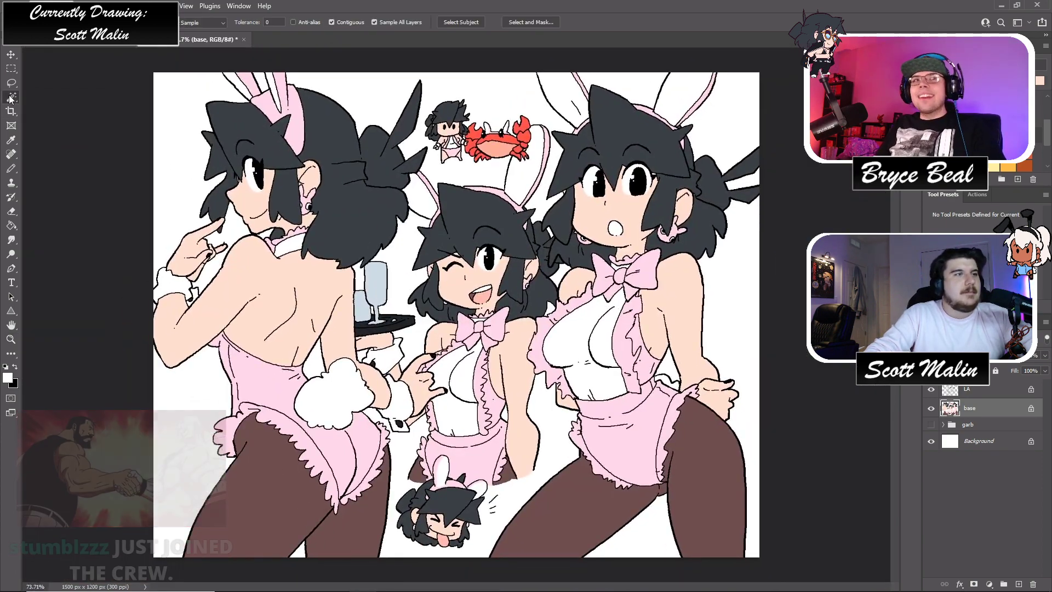
{"action": "left_click", "coordinate": [363, 24]}
{"action": "left_click", "coordinate": [374, 25]}
{"action": "left_click", "coordinate": [284, 478]}
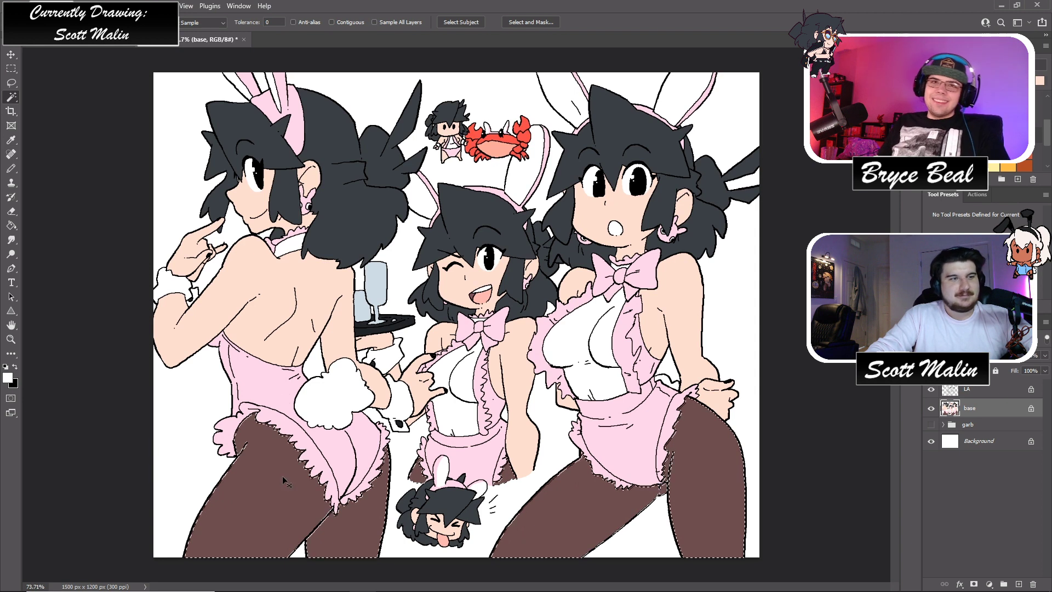
{"action": "key", "text": "ctrl+u"}
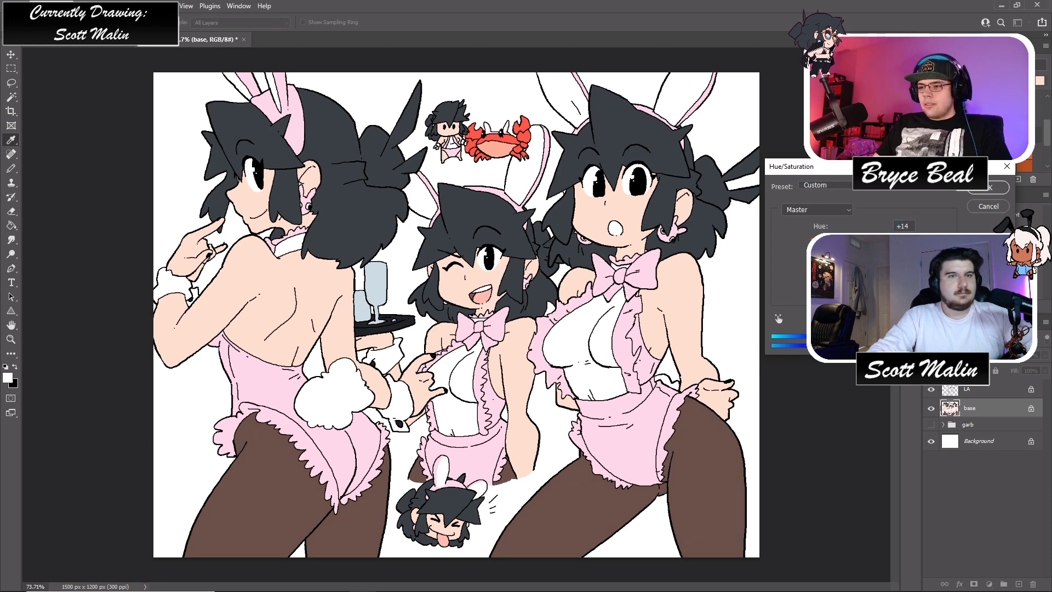
{"action": "left_click", "coordinate": [988, 188]}
{"action": "key", "text": "w"}
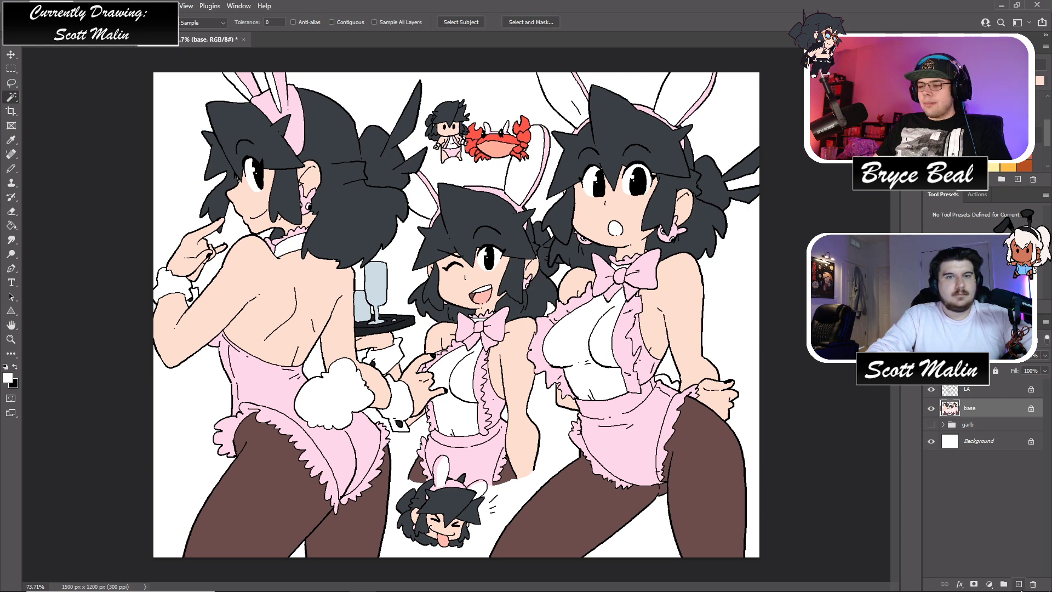
- Add a new layer beneath the base layer and fill it entirely with hot pink
{"action": "left_click", "coordinate": [985, 425]}
{"action": "left_click", "coordinate": [1018, 584]}
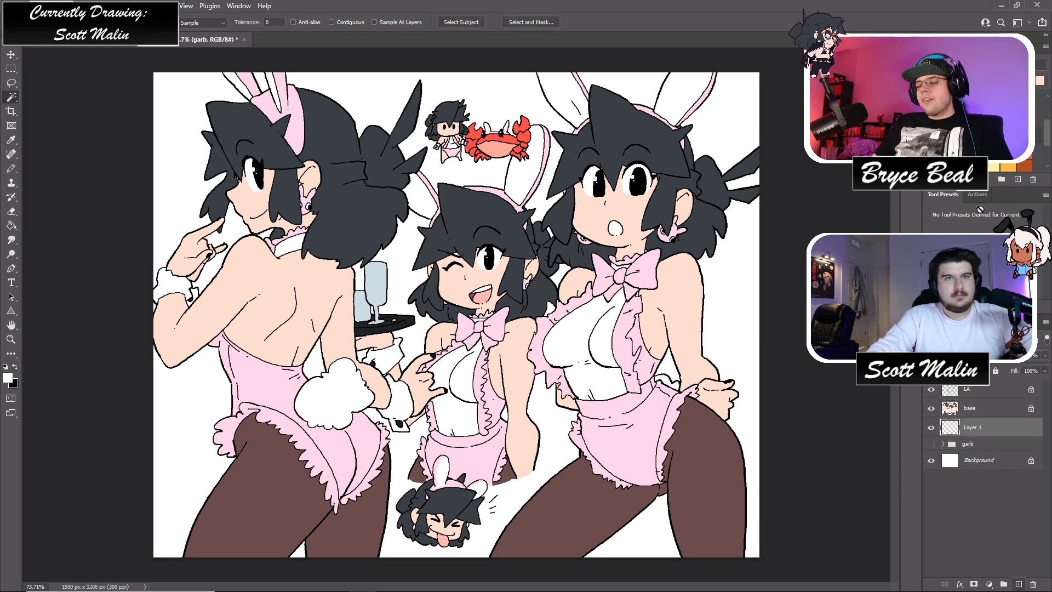
{"action": "scroll", "coordinate": [1008, 131], "scroll_direction": "up", "scroll_amount": 1}
{"action": "left_click", "coordinate": [1002, 165]}
{"action": "key", "text": "alt+BackSpace"}
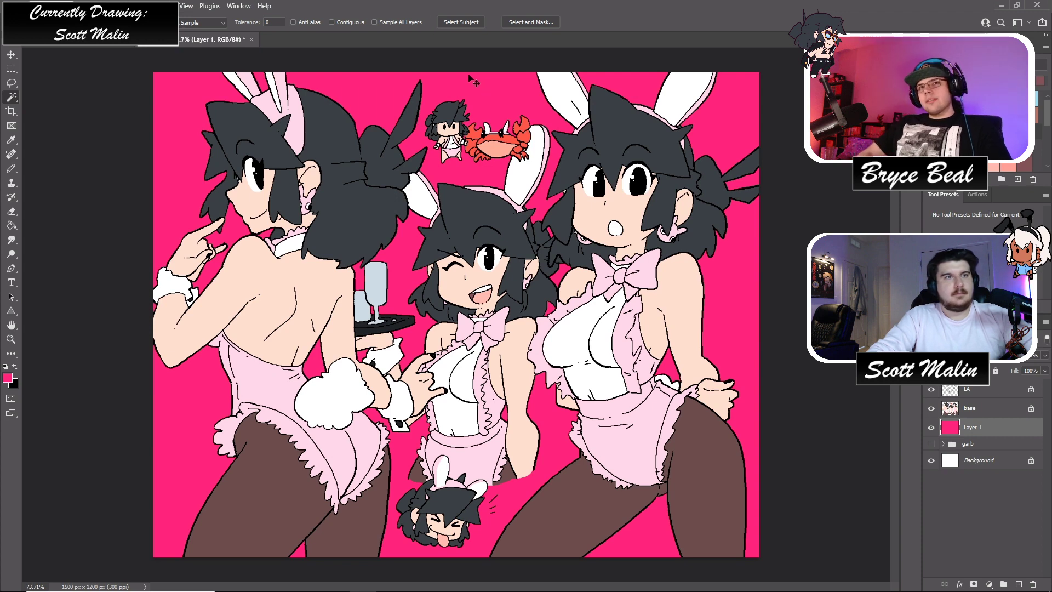
- Squash the pink fill vertically with Free Transform into a horizontal band across the middle of the canvas
{"action": "key", "text": "ctrl+t"}
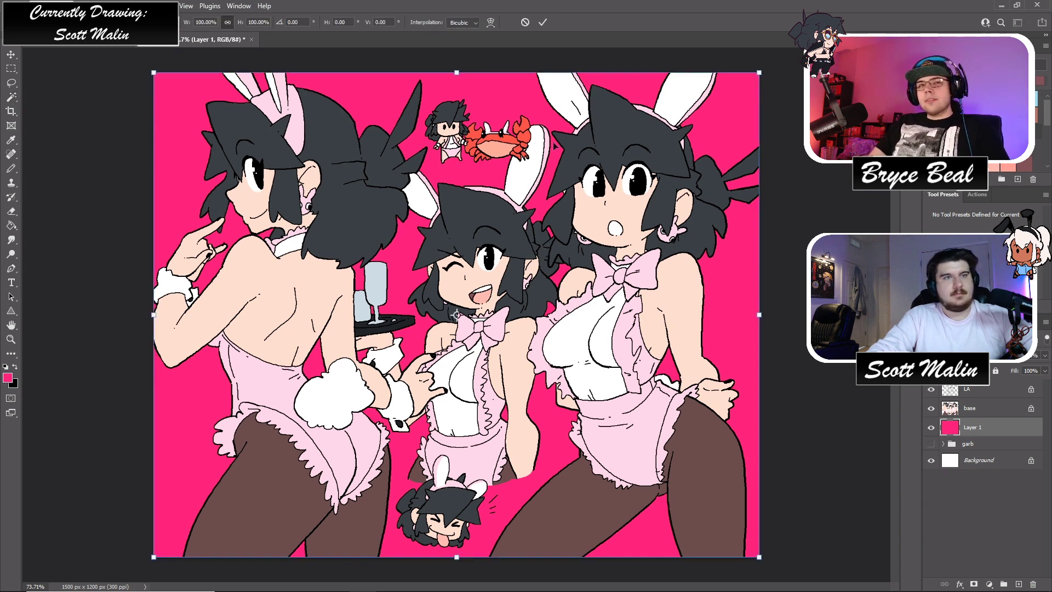
{"action": "left_click_drag", "start_coordinate": [457, 69], "coordinate": [477, 176]}
{"action": "key", "text": "Return"}
- Recolour the background band to a pale pink with Hue/Saturation, using a hue shift of +5
{"action": "key", "text": "w"}
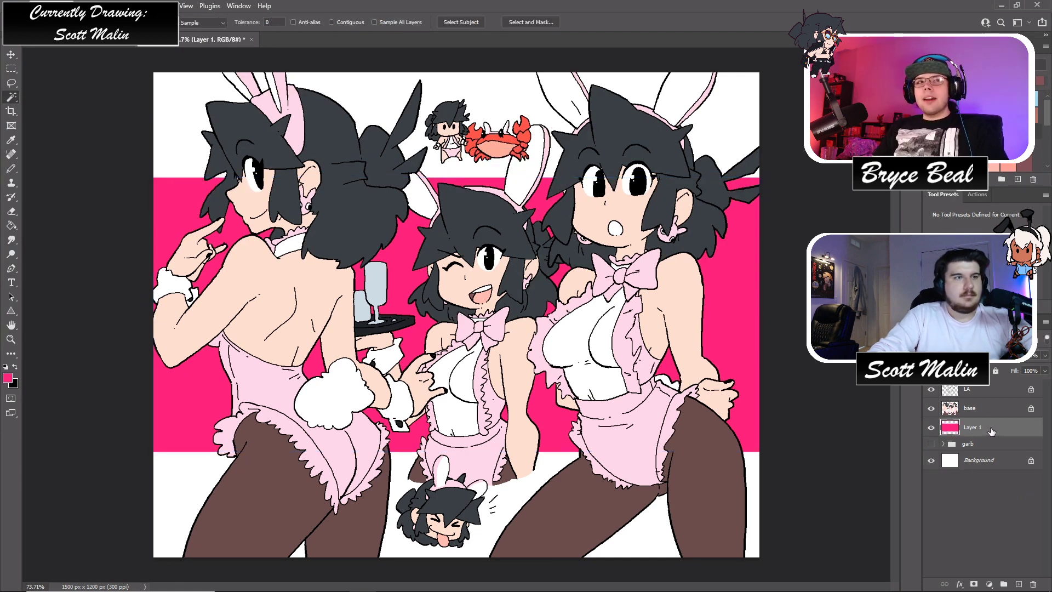
{"action": "key", "text": "ctrl+u"}
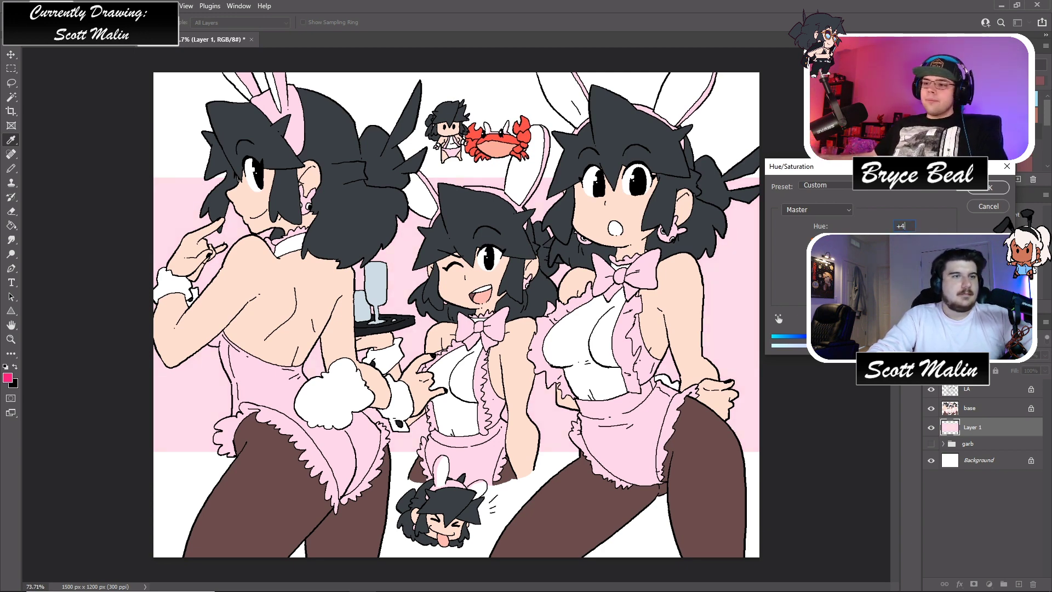
{"action": "key", "text": "Up"}
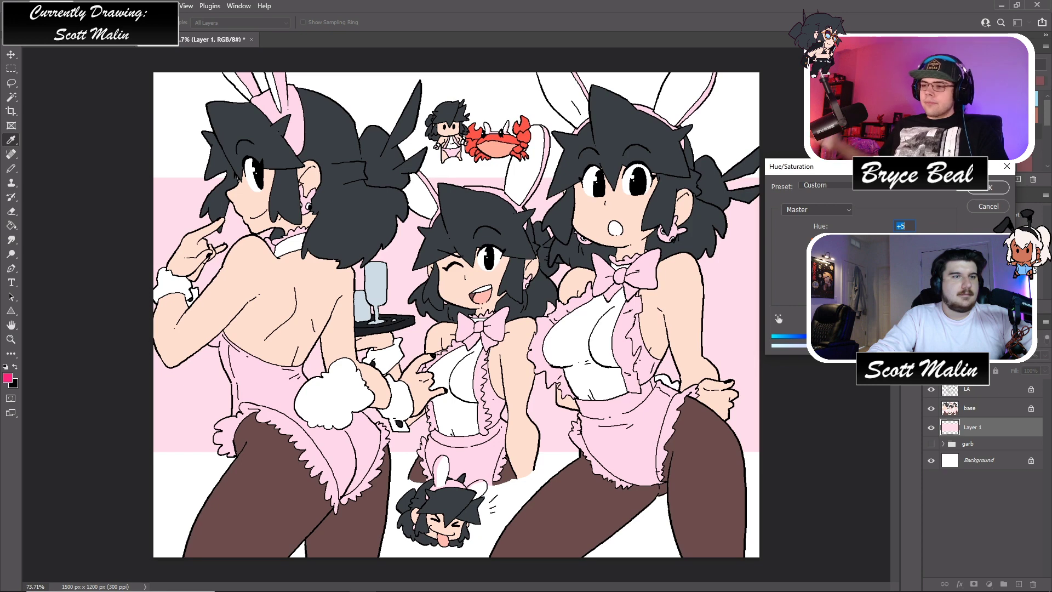
{"action": "left_click", "coordinate": [990, 192]}
- Erase a straight stripe just inside the pink band's lower and upper edges, and scatter thin erased lines across its middle
{"action": "key", "text": "e"}
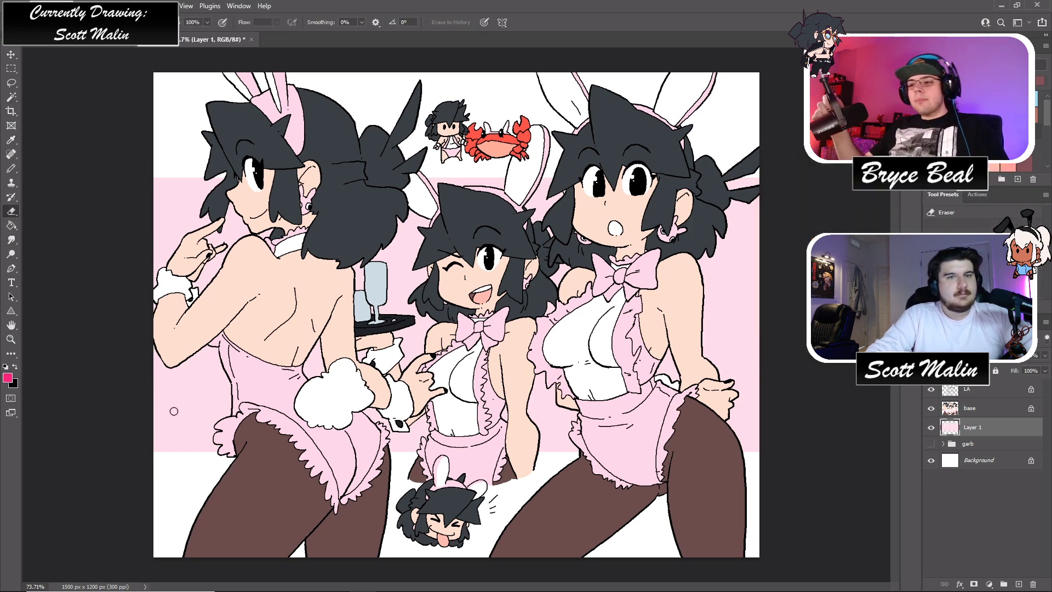
{"action": "left_click_drag", "start_coordinate": [134, 430], "coordinate": [831, 421]}
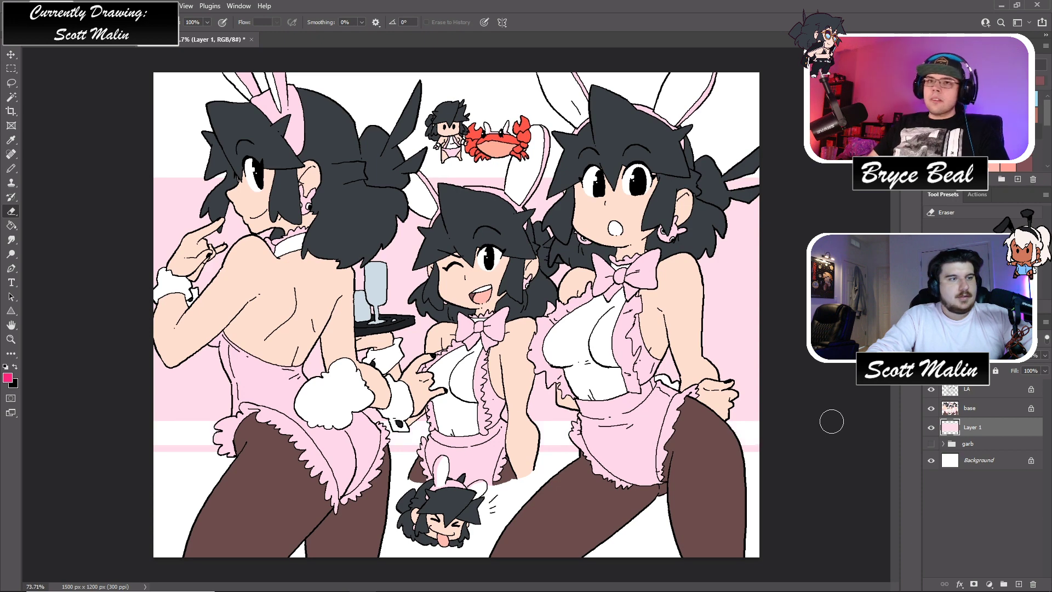
{"action": "key", "text": "["}
{"action": "key", "text": "["}
{"action": "key", "text": "["}
{"action": "key", "text": "["}
{"action": "key", "text": "["}
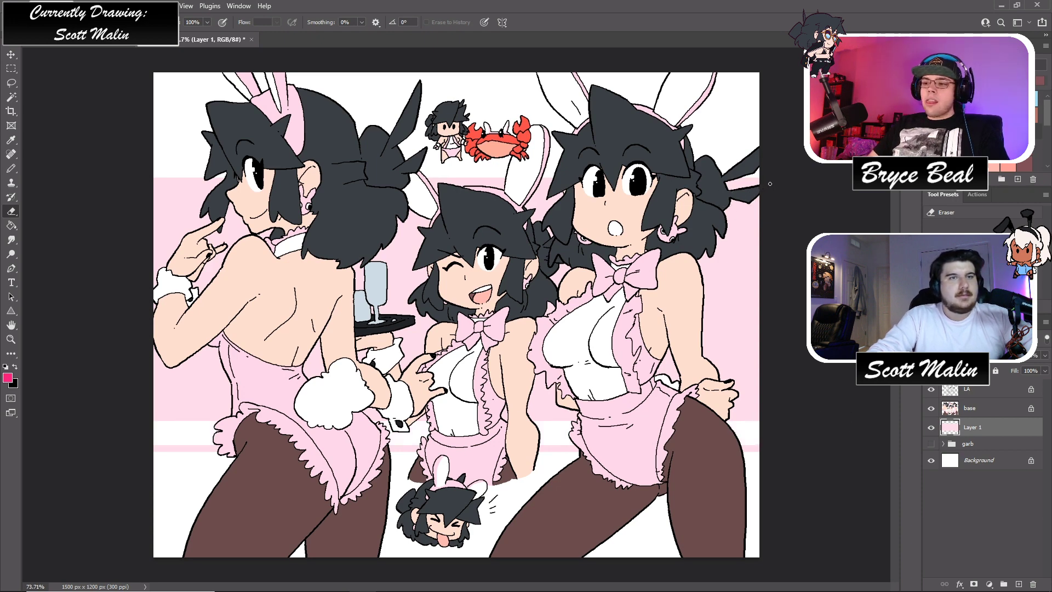
{"action": "mouse_move", "coordinate": [769, 183]}
{"action": "left_mouse_down"}
{"action": "mouse_move", "coordinate": [53, 227]}
{"action": "mouse_move", "coordinate": [147, 192]}
{"action": "mouse_move", "coordinate": [368, 183]}
{"action": "mouse_move", "coordinate": [802, 183]}
{"action": "mouse_move", "coordinate": [881, 194]}
{"action": "left_mouse_up"}
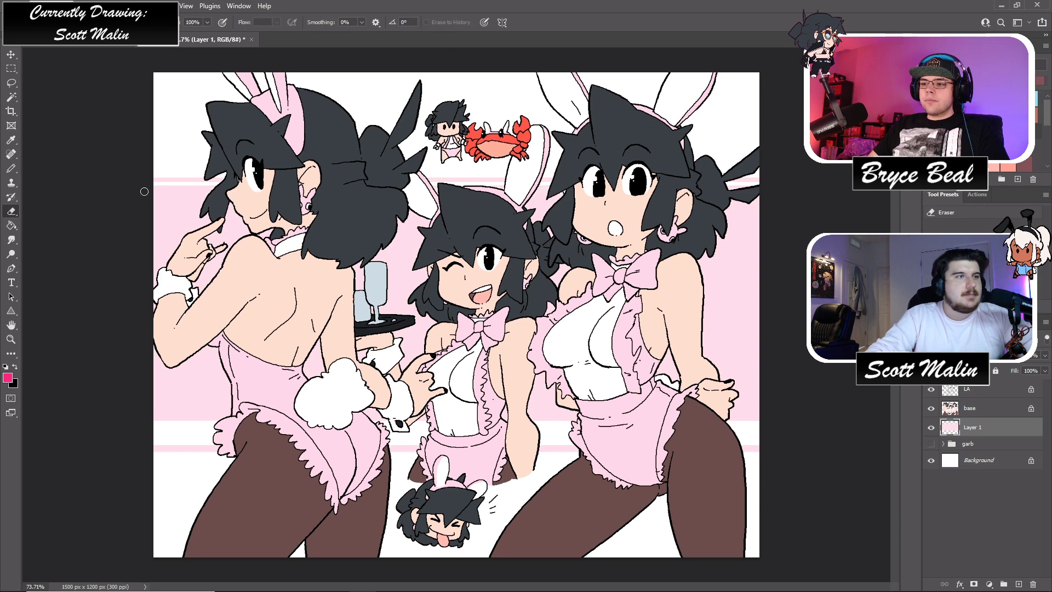
{"action": "left_click_drag", "start_coordinate": [158, 196], "coordinate": [839, 213]}
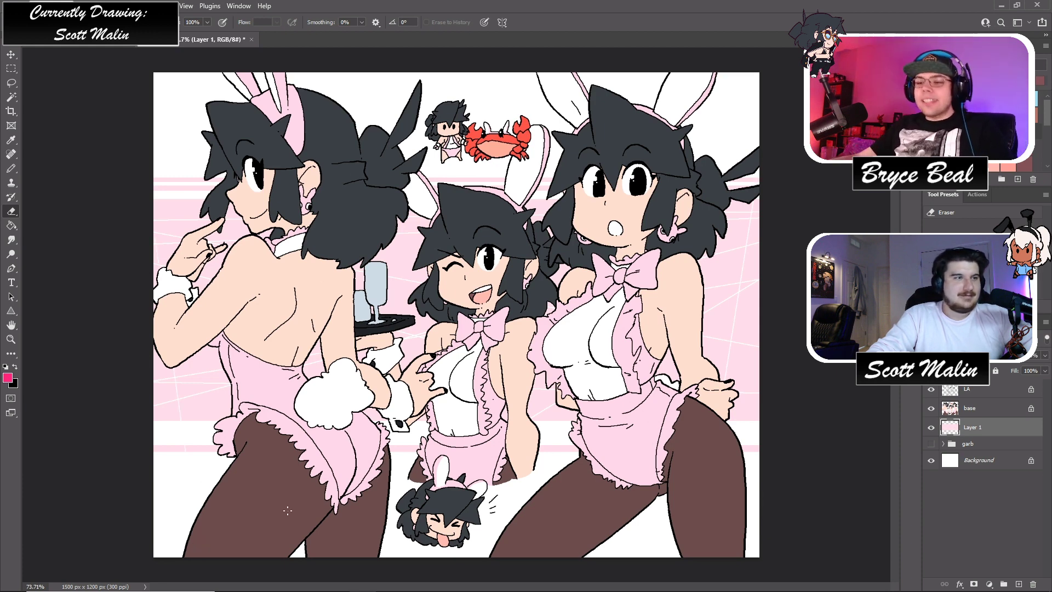
- Rename the pink band layer as bg and add a new layer named vsdvsd clipped to it
{"action": "key", "text": "alt+Tab"}
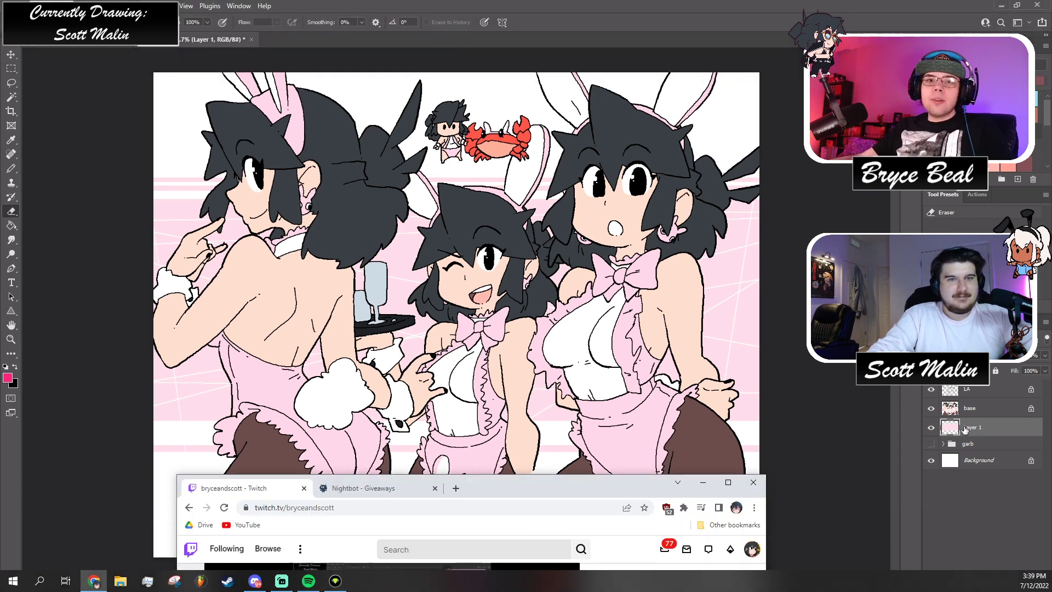
{"action": "double_click", "coordinate": [969, 429]}
{"action": "type", "text": "bg"}
{"action": "left_click", "coordinate": [1018, 583]}
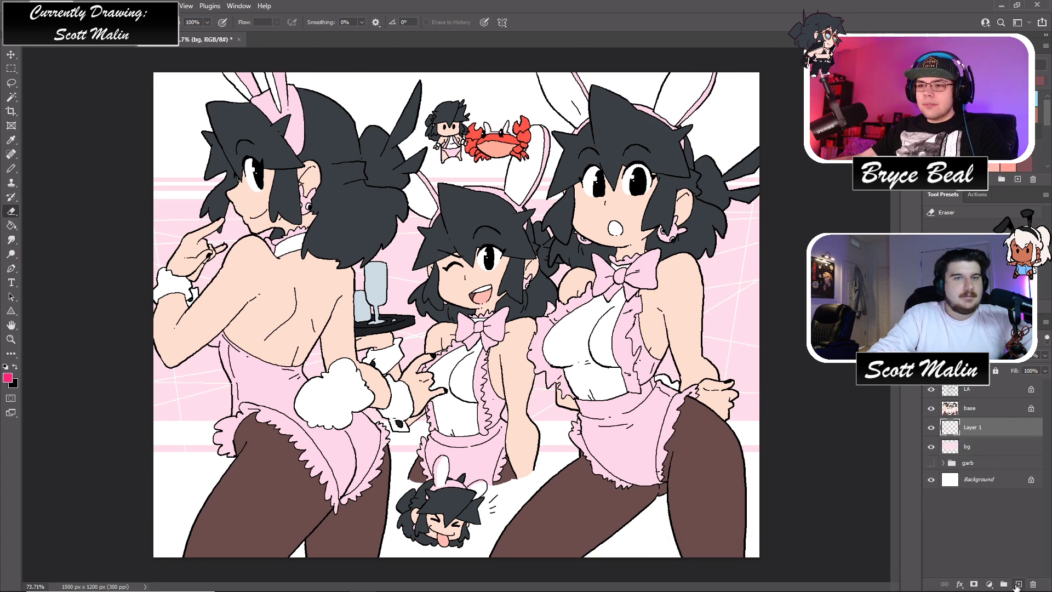
{"action": "left_click", "coordinate": [980, 437], "text": "alt"}
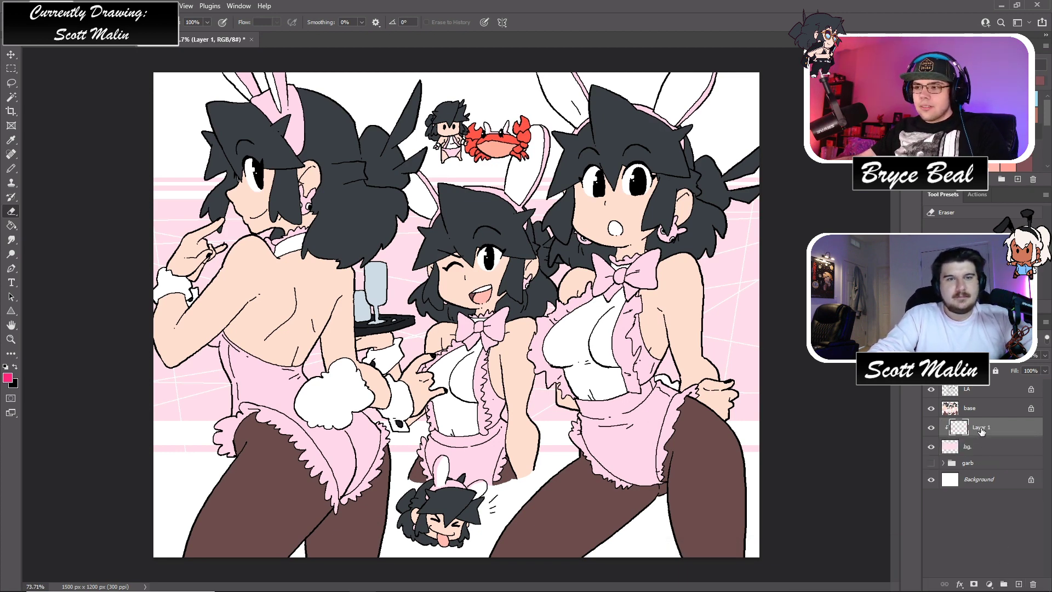
{"action": "double_click", "coordinate": [980, 428]}
{"action": "type", "text": "vsdvsd"}
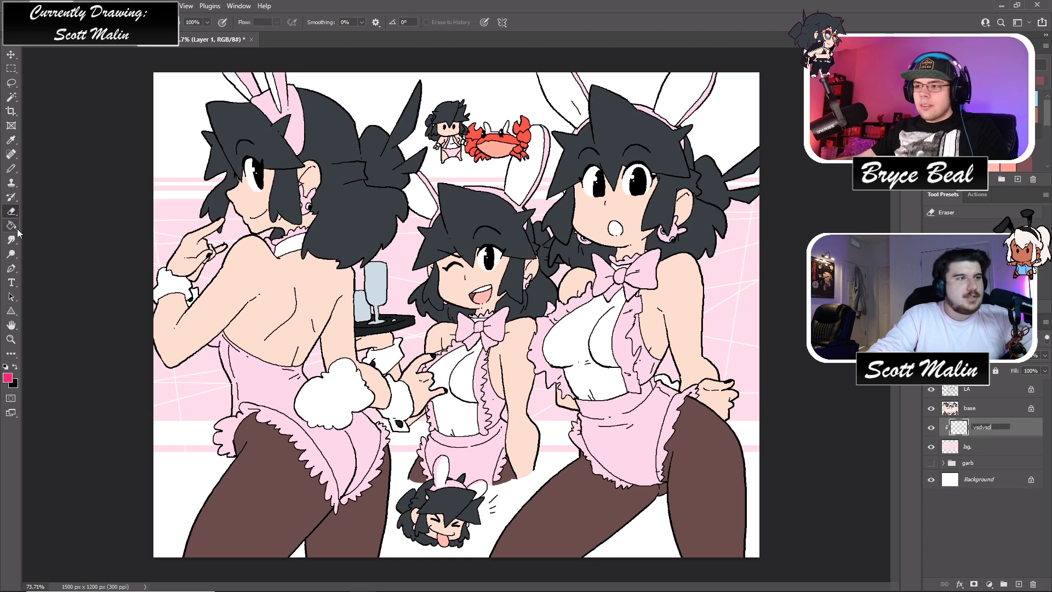
- Apply a white gradient upward on the vsdvsd layer so the lower part of the pink band fades out
{"action": "left_click", "coordinate": [11, 225]}
{"action": "right_click", "coordinate": [11, 225]}
{"action": "left_click", "coordinate": [38, 237]}
{"action": "key", "text": "shift+g"}
{"action": "key", "text": "d"}
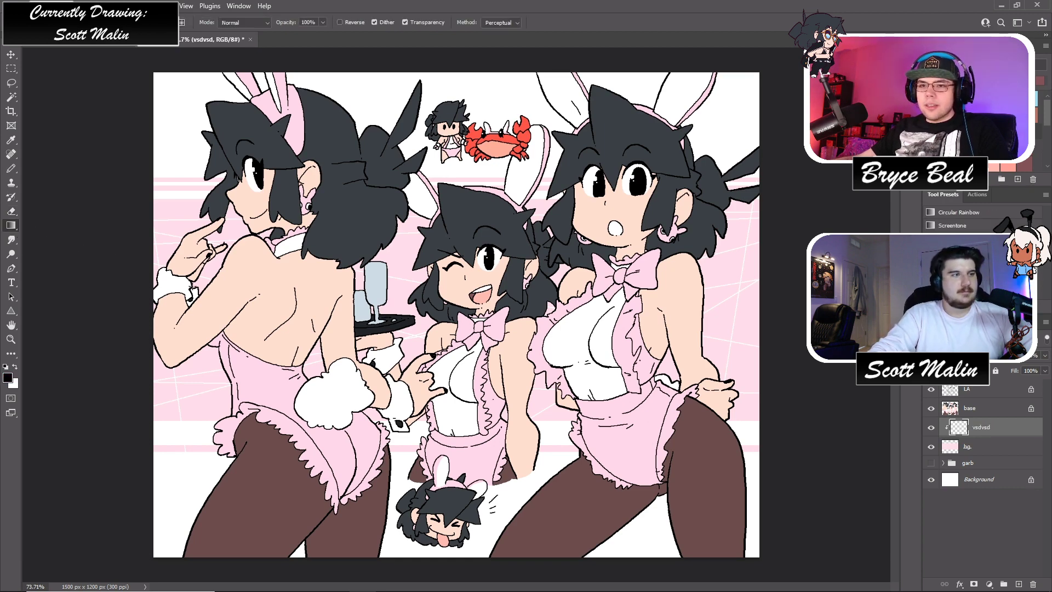
{"action": "key", "text": "x"}
{"action": "left_click", "coordinate": [71, 22]}
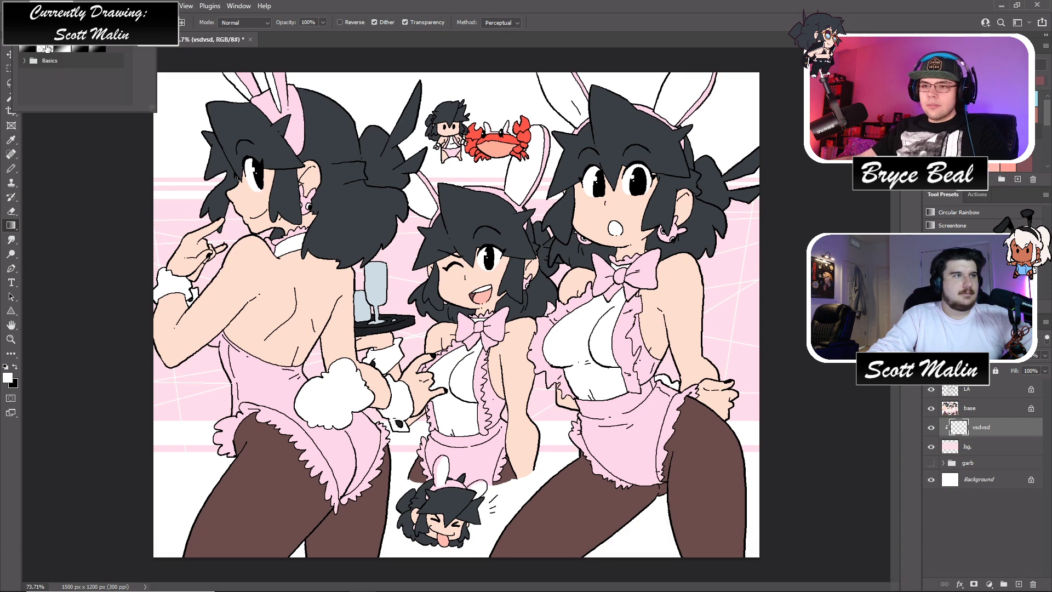
{"action": "left_click", "coordinate": [424, 6]}
{"action": "left_click_drag", "start_coordinate": [220, 382], "coordinate": [221, 144]}
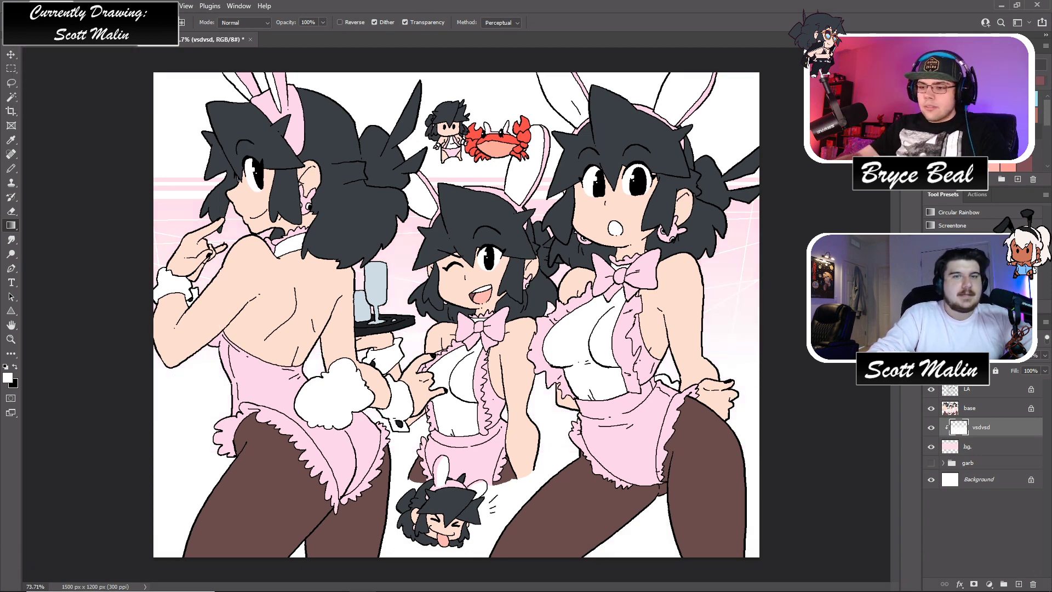
- Lower the opacity of the vsdvsd gradient layer to soften the white fade over the pink band
{"action": "left_click", "coordinate": [1044, 355]}
{"action": "left_click", "coordinate": [1006, 367]}
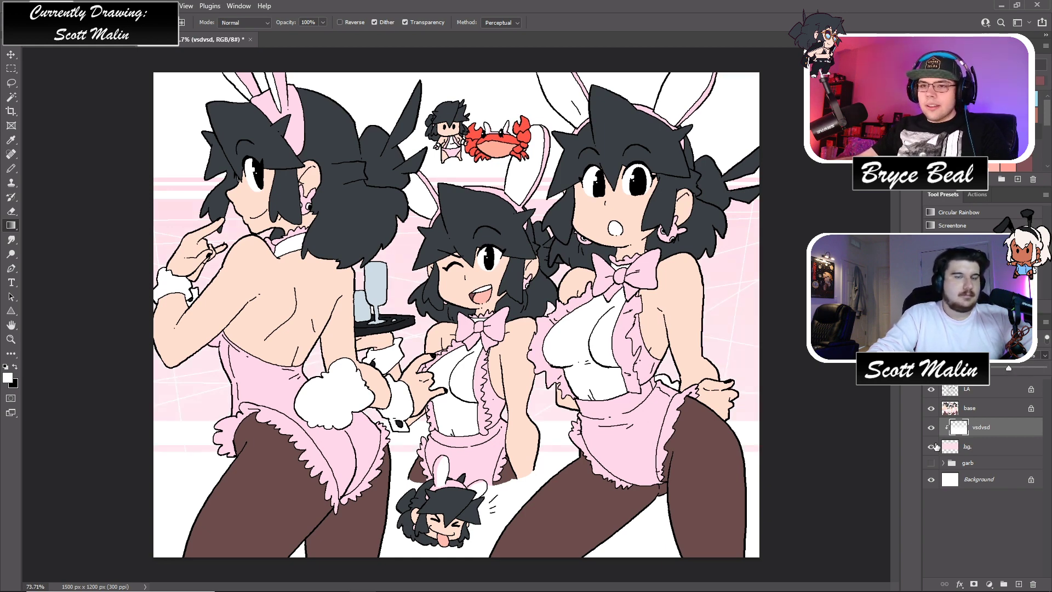
{"action": "left_click", "coordinate": [931, 432]}
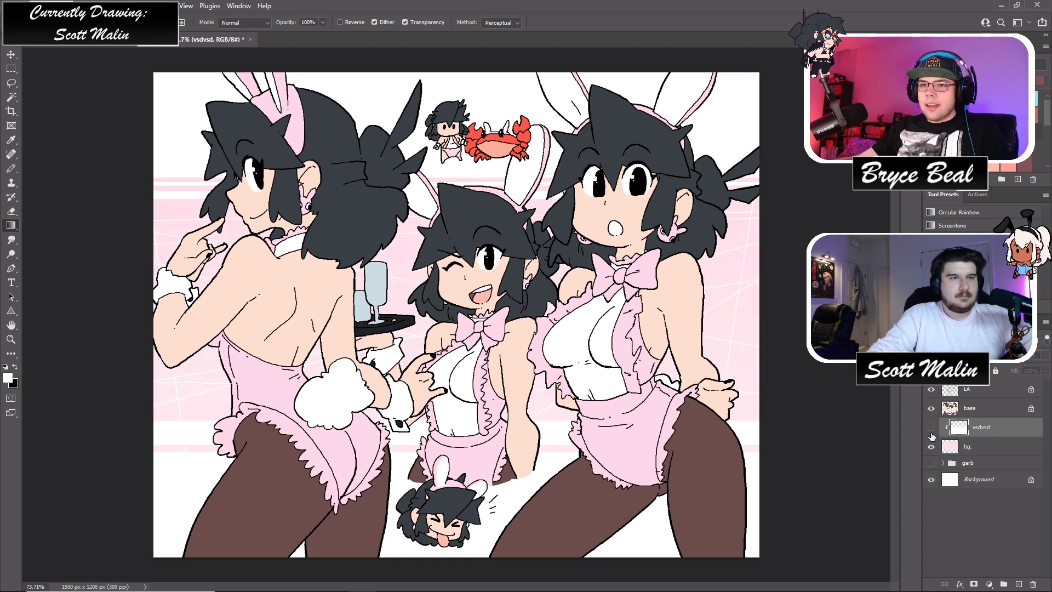
- Rename the base layer as flats
{"action": "left_click", "coordinate": [10, 339]}
{"action": "left_click_drag", "start_coordinate": [272, 362], "coordinate": [273, 361]}
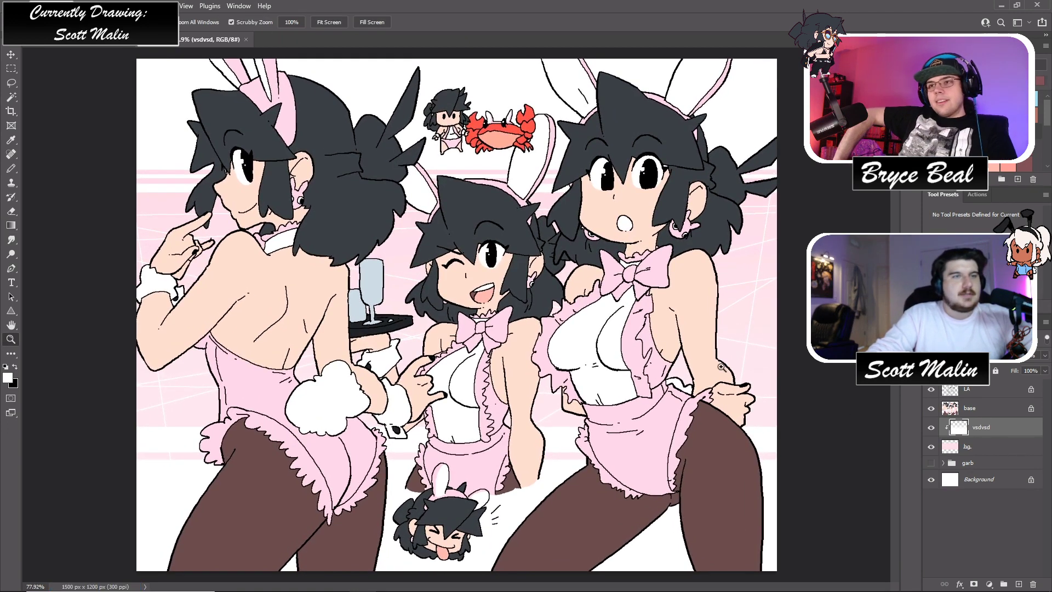
{"action": "left_click", "coordinate": [970, 408]}
{"action": "double_click", "coordinate": [968, 408]}
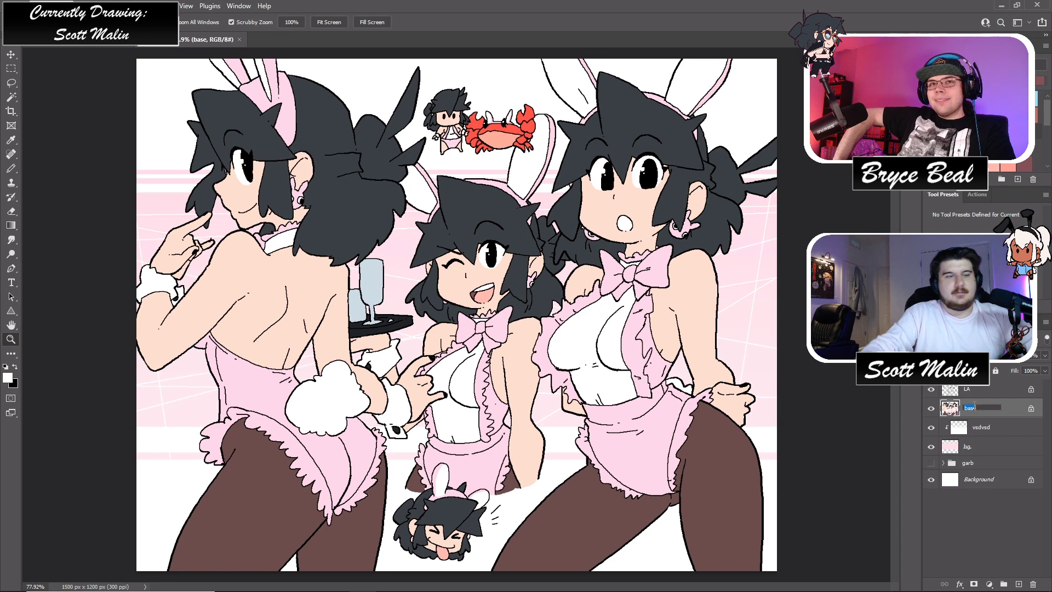
{"action": "type", "text": "flats"}
{"action": "key", "text": "Return"}
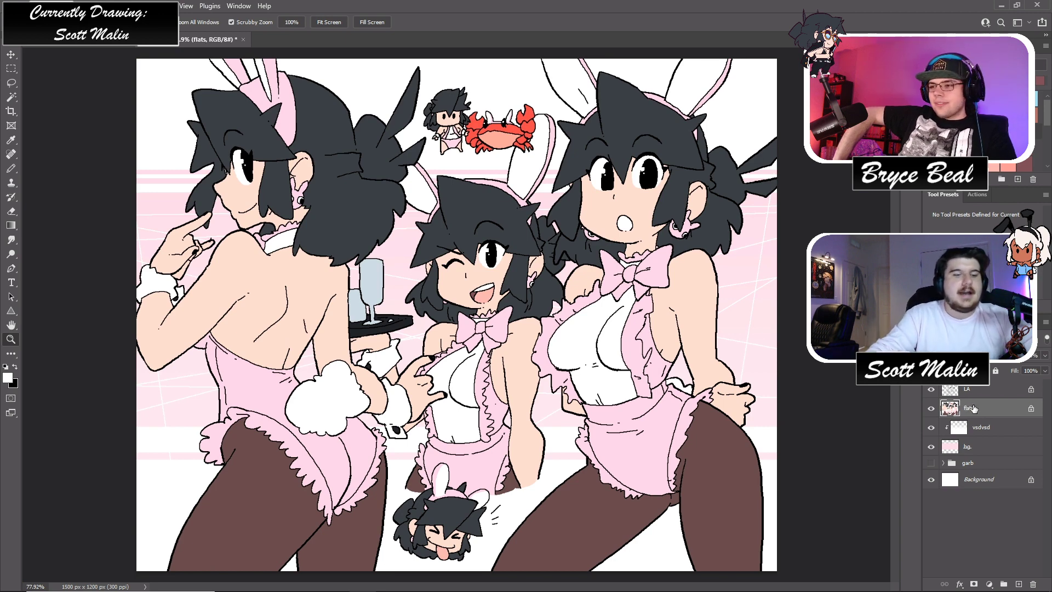
- Duplicate the flats layer, name the copy shaded, and lock its transparent pixels
{"action": "key", "text": "ctrl+j"}
{"action": "double_click", "coordinate": [969, 408]}
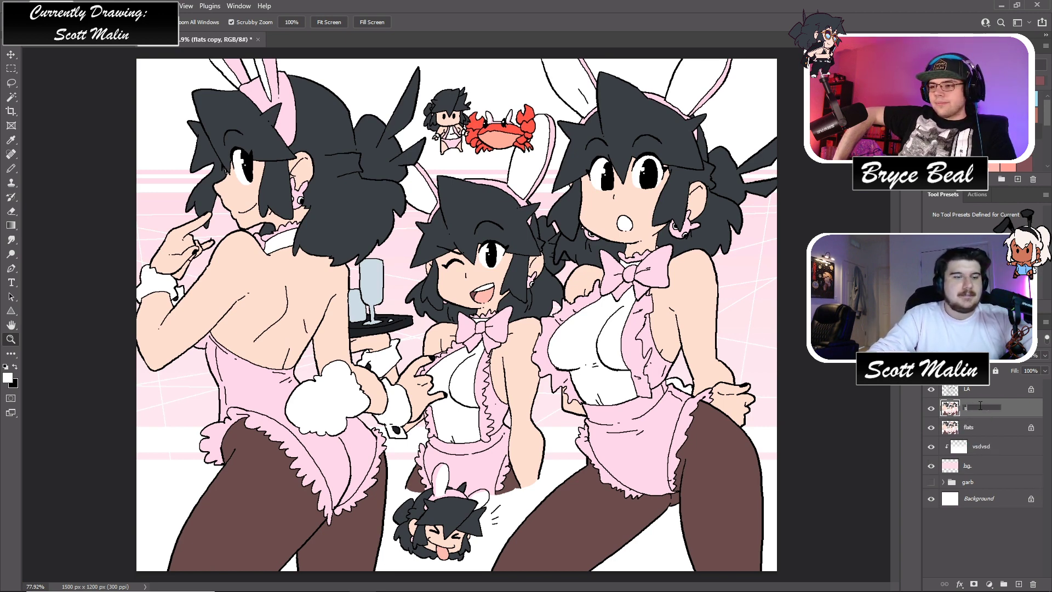
{"action": "type", "text": "shaded"}
{"action": "key", "text": "Return"}
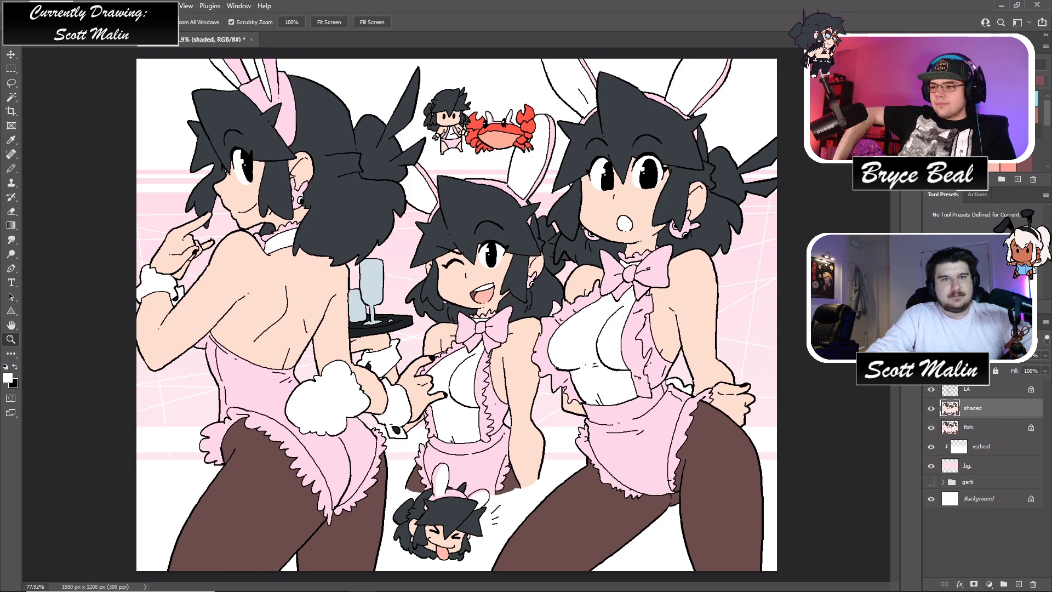
{"action": "key", "text": "slash"}
{"action": "left_click", "coordinate": [11, 97]}
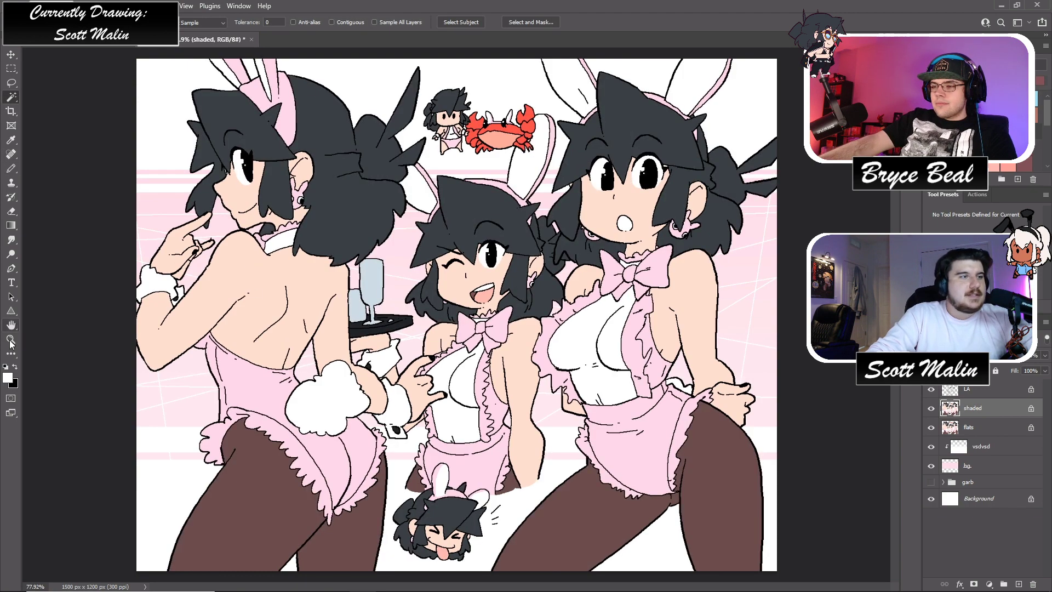
- Paint a salmon shadow on the back-facing figure's neck, between the hair and the frilled collar
{"action": "key", "text": "b"}
{"action": "scroll", "coordinate": [98, 192], "scroll_direction": "up", "scroll_amount": 5}
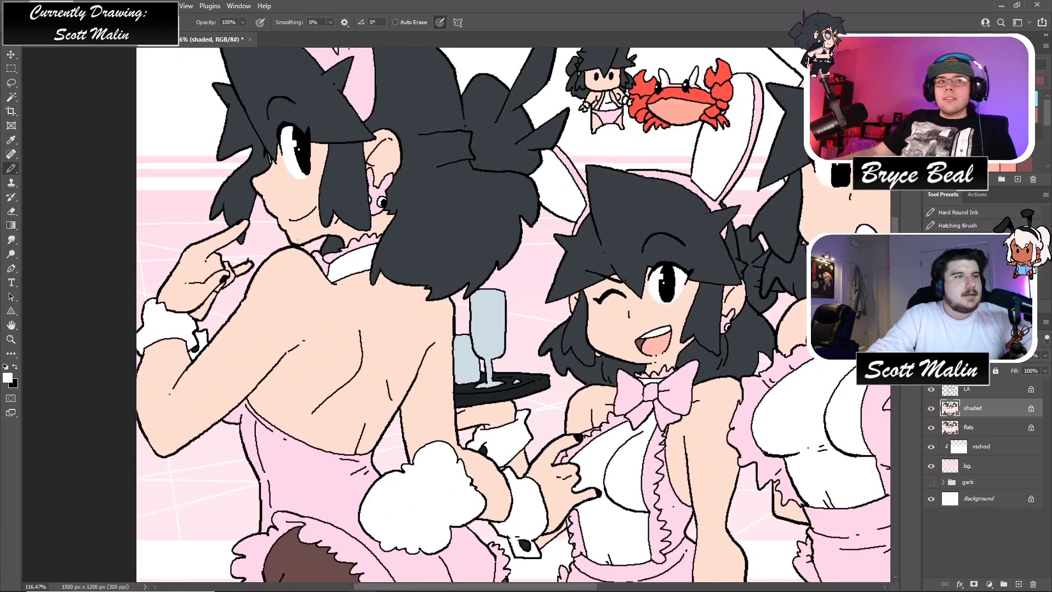
{"action": "scroll", "coordinate": [330, 257], "scroll_direction": "up", "scroll_amount": 3}
{"action": "key", "text": "x"}
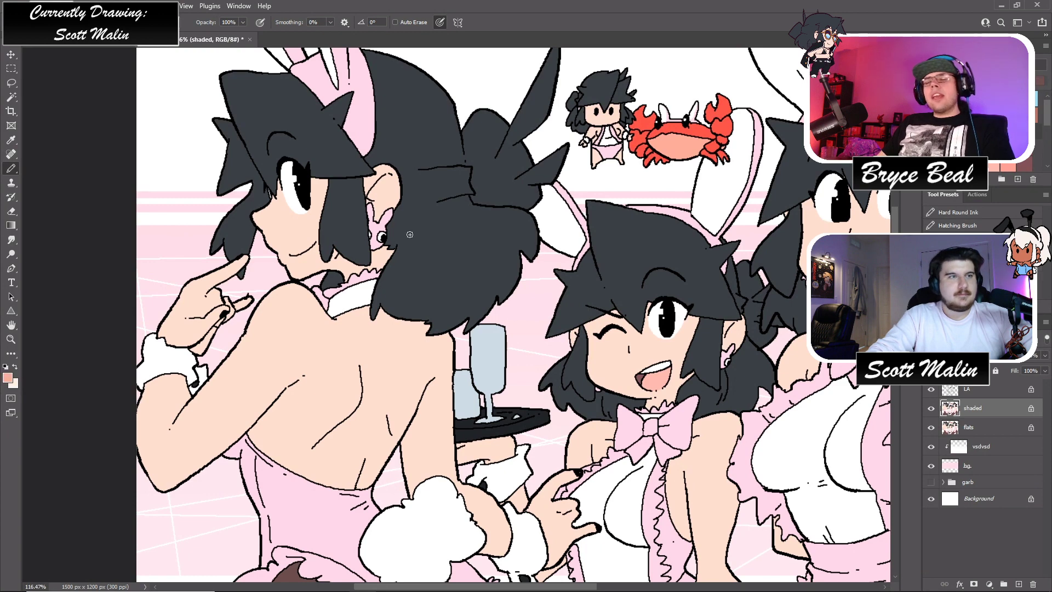
{"action": "mouse_move", "coordinate": [319, 275]}
{"action": "left_mouse_down"}
{"action": "mouse_move", "coordinate": [399, 248]}
{"action": "mouse_move", "coordinate": [391, 260]}
{"action": "left_mouse_up"}
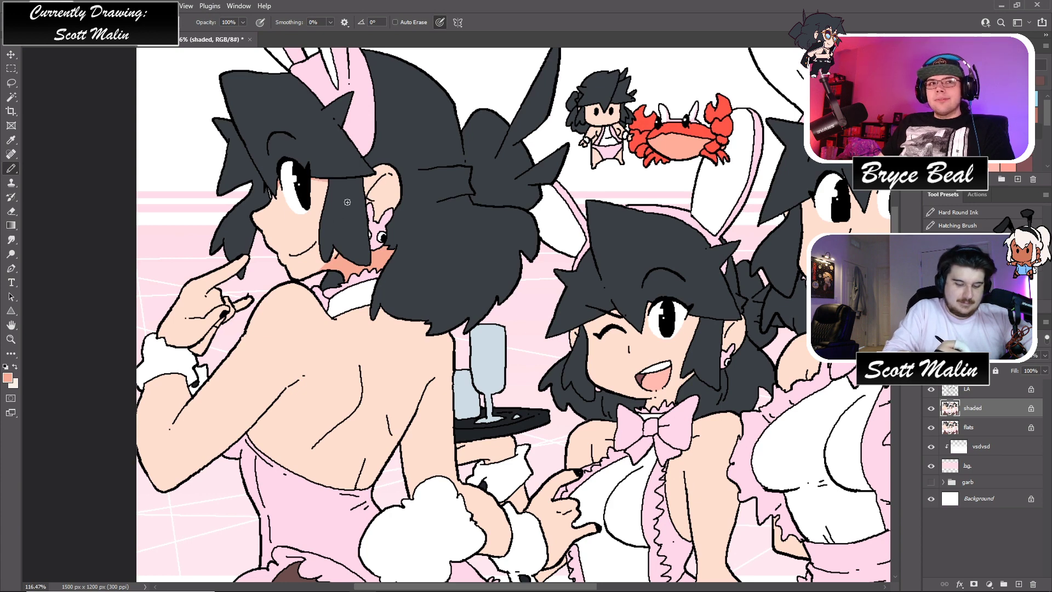
- Outline a curved salmon shadow below the hair on the back-facing figure's upper back and fill it with the Paint Bucket
{"action": "mouse_move", "coordinate": [337, 317]}
{"action": "left_mouse_down"}
{"action": "mouse_move", "coordinate": [386, 322]}
{"action": "mouse_move", "coordinate": [407, 306]}
{"action": "mouse_move", "coordinate": [351, 321]}
{"action": "mouse_move", "coordinate": [362, 304]}
{"action": "mouse_move", "coordinate": [366, 321]}
{"action": "mouse_move", "coordinate": [340, 318]}
{"action": "mouse_move", "coordinate": [392, 337]}
{"action": "mouse_move", "coordinate": [425, 331]}
{"action": "left_mouse_up"}
{"action": "key", "text": "g"}
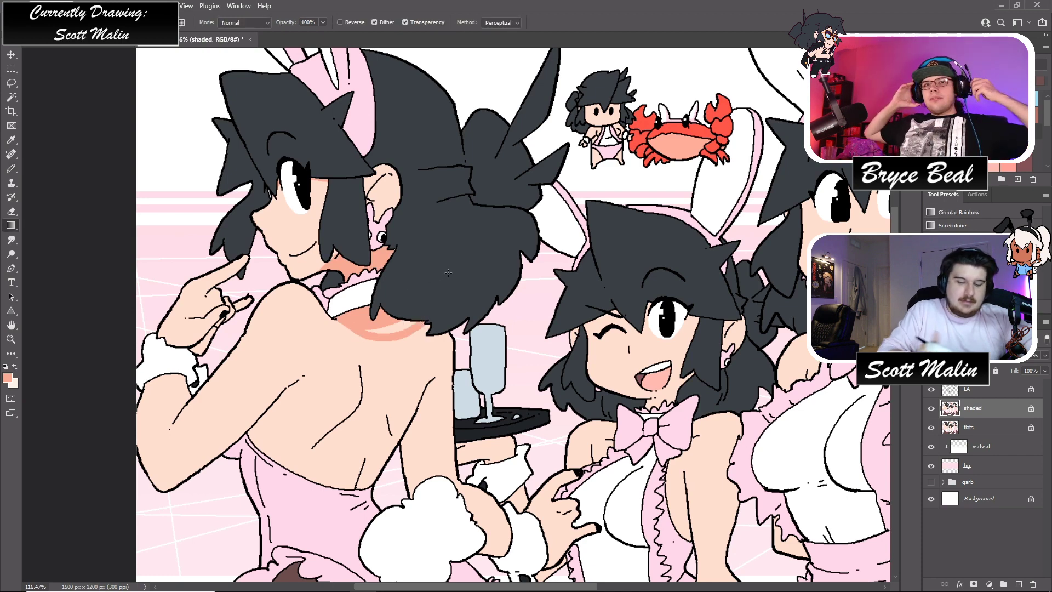
{"action": "key", "text": "ctrl+z"}
{"action": "key", "text": "ctrl+shift+z"}
{"action": "right_click", "coordinate": [8, 230]}
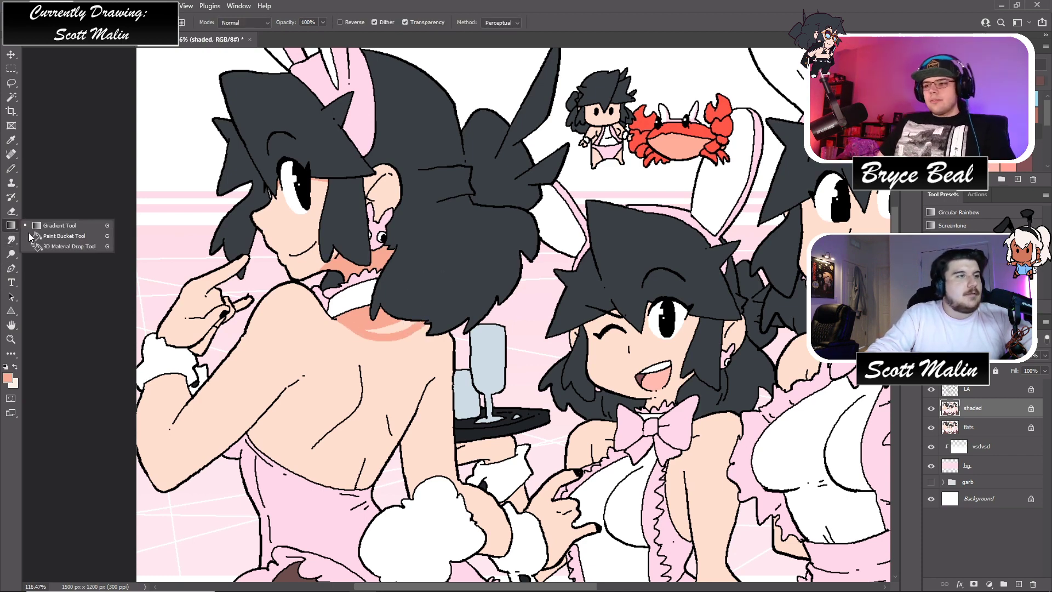
{"action": "left_click", "coordinate": [39, 239]}
{"action": "key", "text": "shift+g"}
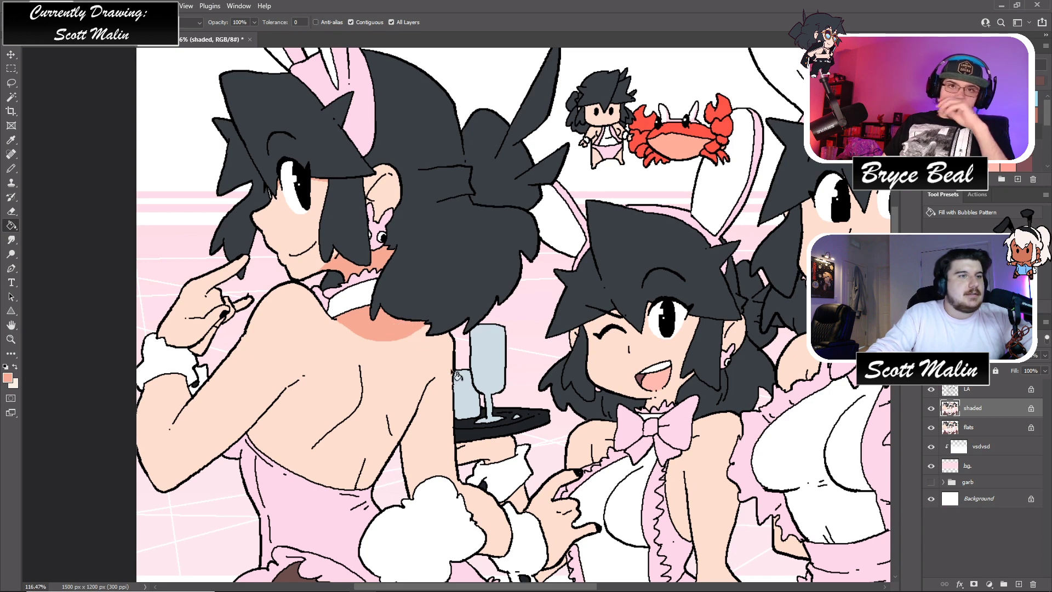
{"action": "scroll", "coordinate": [457, 375], "scroll_direction": "up", "scroll_amount": 2}
{"action": "scroll", "coordinate": [445, 363], "scroll_direction": "up", "scroll_amount": 2}
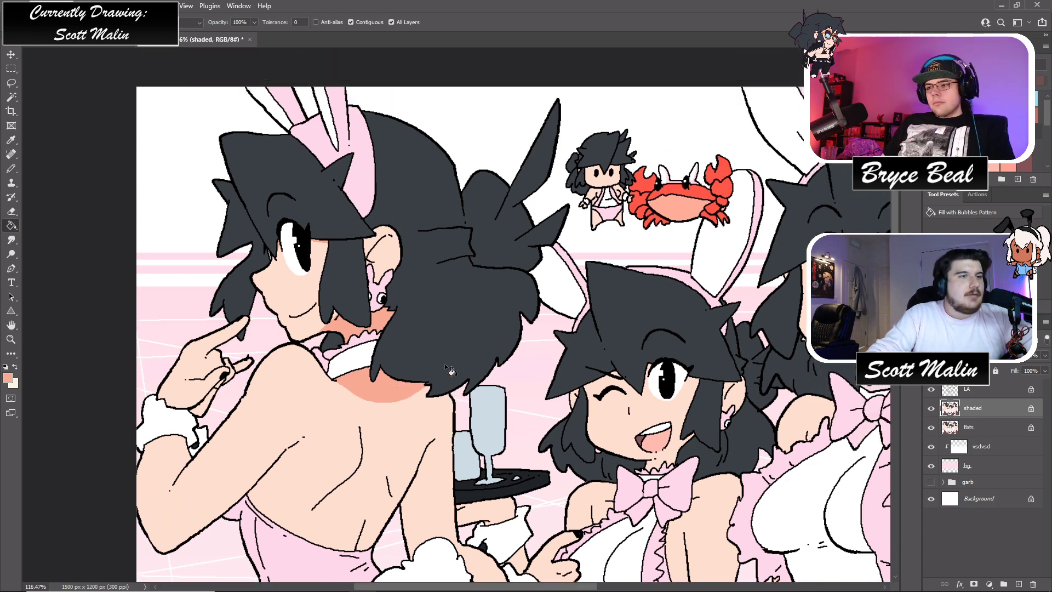
{"action": "scroll", "coordinate": [445, 363], "scroll_direction": "down", "scroll_amount": 3}
- Shade the back-facing figure's sides, shoulder blade crease, inner arm and forearm with salmon shadows
{"action": "key", "text": "b"}
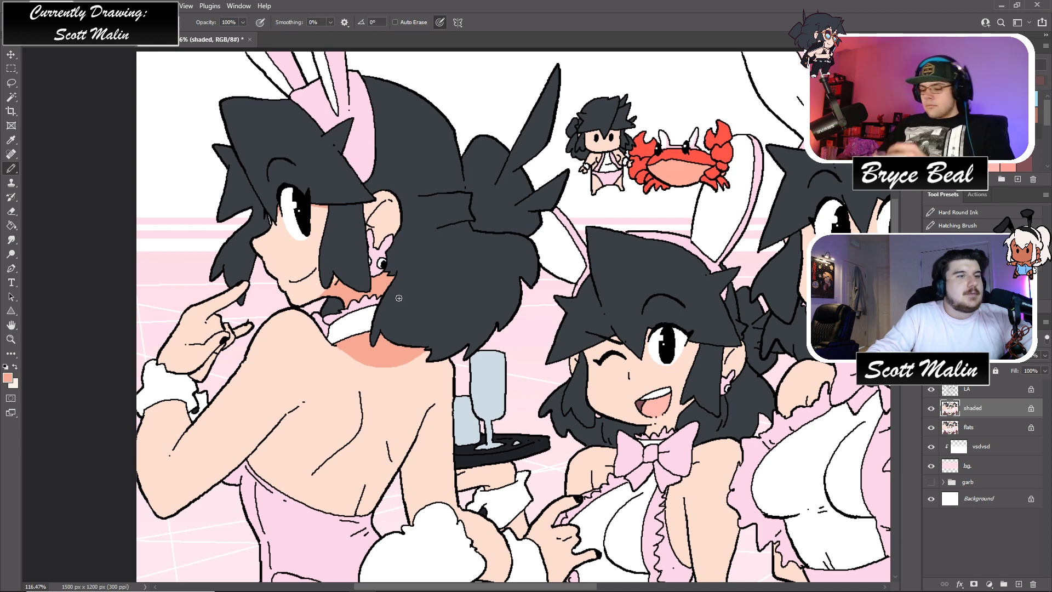
{"action": "scroll", "coordinate": [399, 298], "scroll_direction": "down", "scroll_amount": 2}
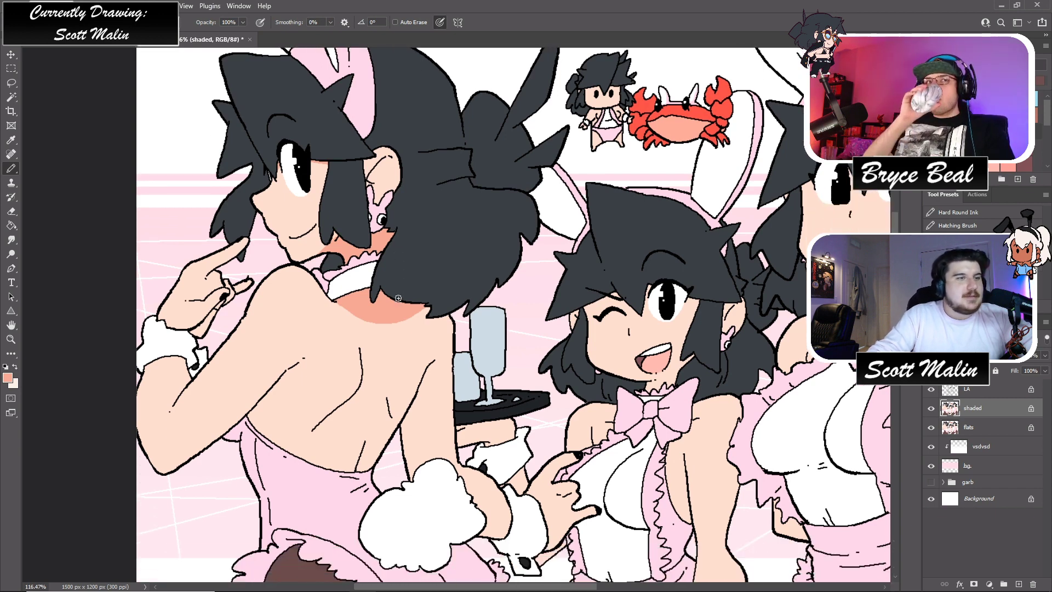
{"action": "mouse_move", "coordinate": [285, 372]}
{"action": "left_mouse_down"}
{"action": "mouse_move", "coordinate": [238, 421]}
{"action": "mouse_move", "coordinate": [284, 376]}
{"action": "mouse_move", "coordinate": [252, 427]}
{"action": "left_mouse_up"}
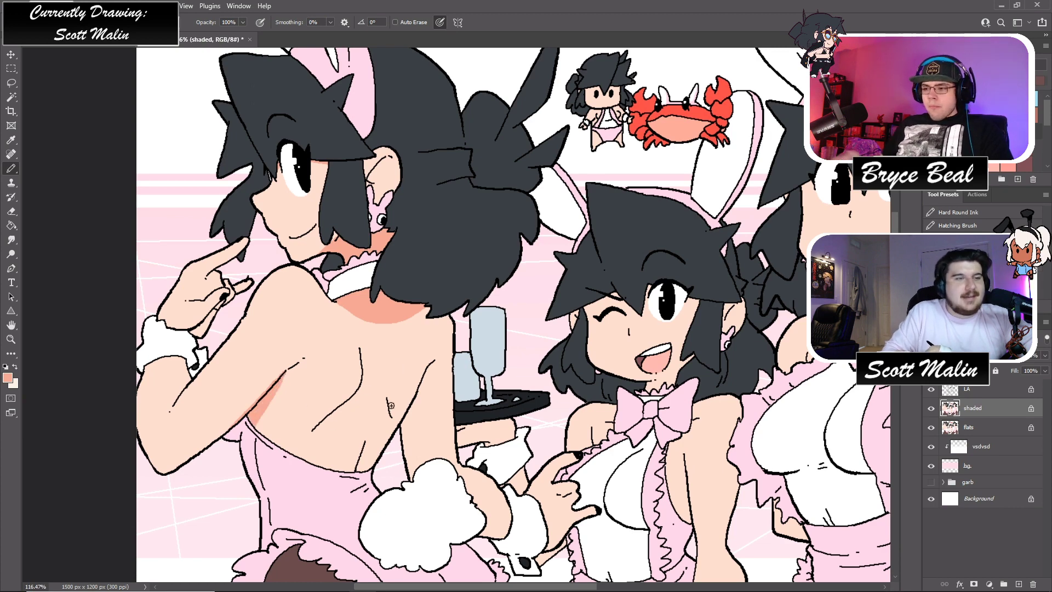
{"action": "mouse_move", "coordinate": [389, 404]}
{"action": "left_mouse_down"}
{"action": "mouse_move", "coordinate": [362, 452]}
{"action": "mouse_move", "coordinate": [450, 404]}
{"action": "mouse_move", "coordinate": [416, 398]}
{"action": "mouse_move", "coordinate": [423, 464]}
{"action": "left_mouse_up"}
{"action": "key", "text": "g"}
{"action": "left_click", "coordinate": [411, 454]}
{"action": "key", "text": "b"}
{"action": "left_click_drag", "start_coordinate": [481, 531], "coordinate": [506, 543]}
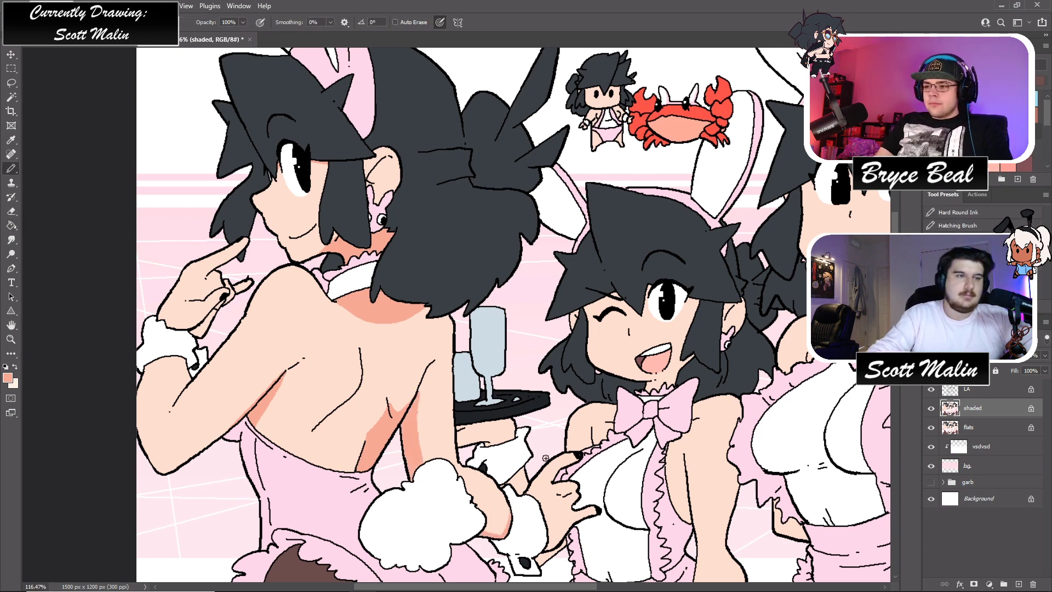
- Shade the palm and wrist of the back-facing figure's raised hand in salmon
{"action": "scroll", "coordinate": [546, 458], "scroll_direction": "down", "scroll_amount": 3}
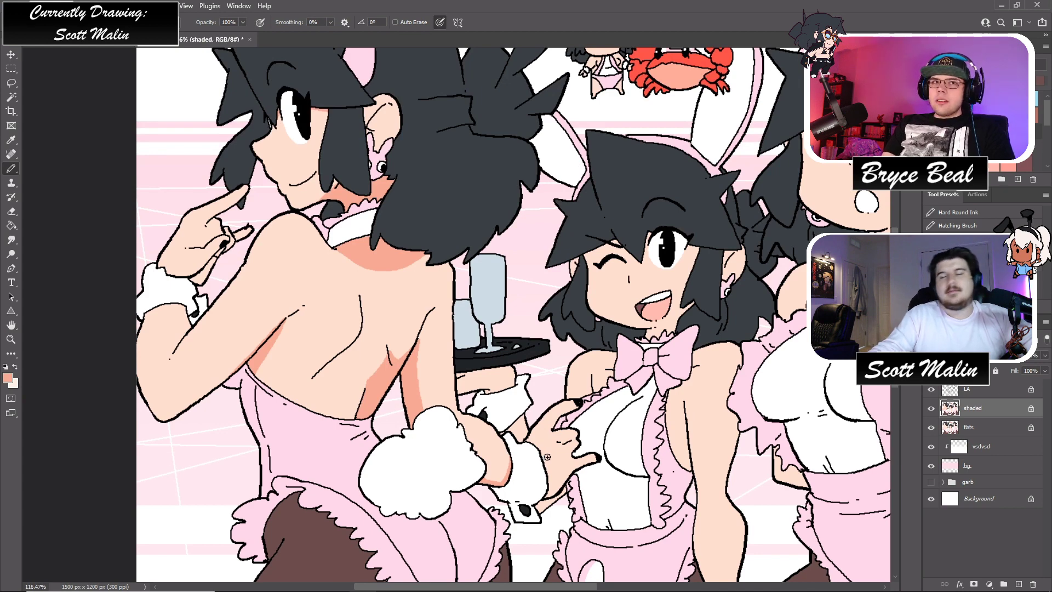
{"action": "scroll", "coordinate": [547, 456], "scroll_direction": "down", "scroll_amount": 8}
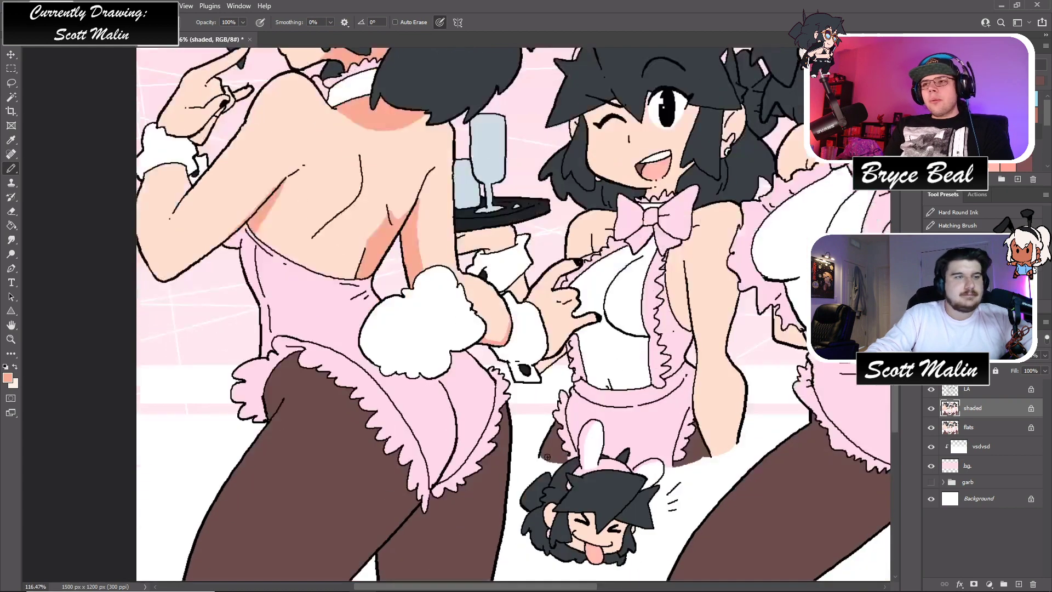
{"action": "scroll", "coordinate": [547, 456], "scroll_direction": "up", "scroll_amount": 7}
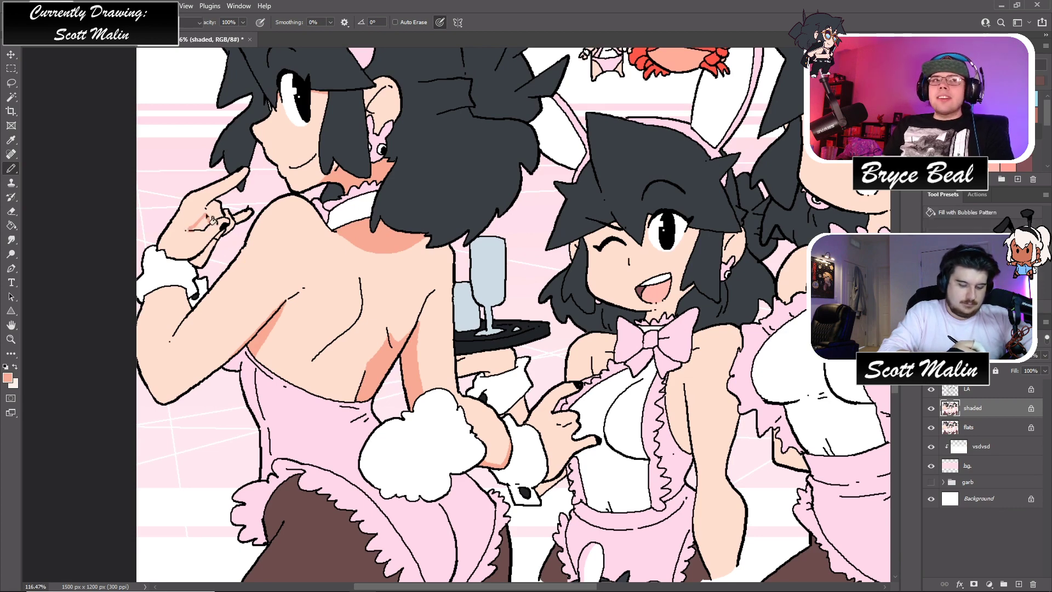
{"action": "key", "text": "g"}
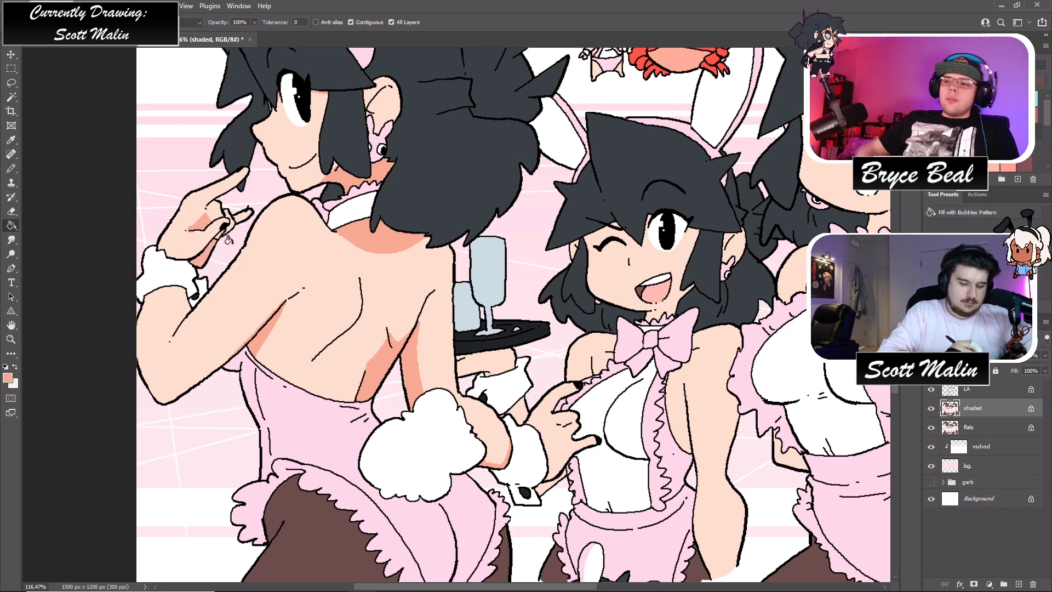
{"action": "key", "text": "b"}
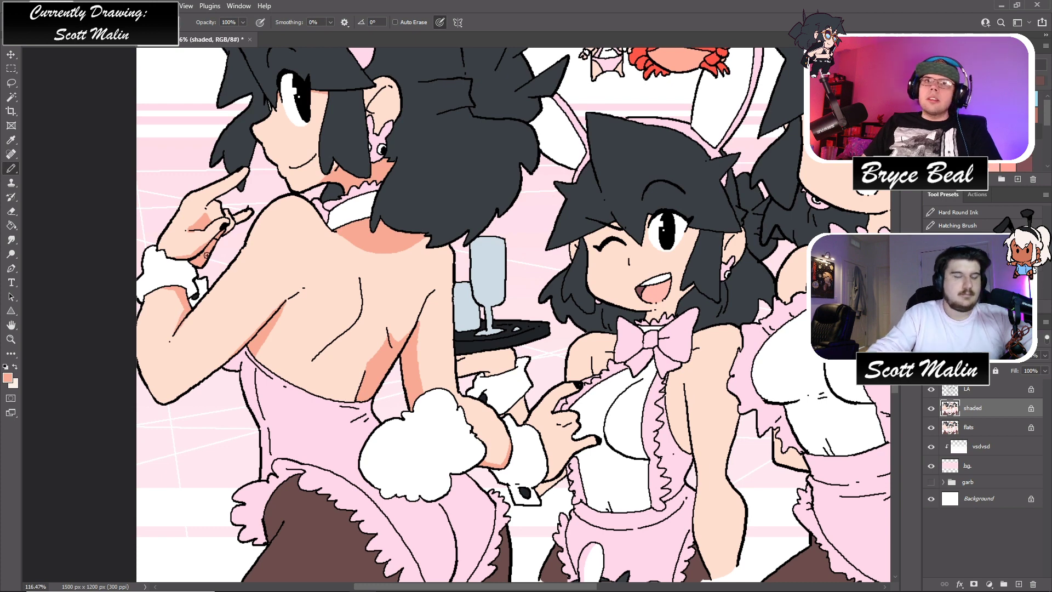
- Add pale skin highlights along the outer edge of the back-facing figure's raised forearm and on top of the shoulder
{"action": "key", "text": "x"}
{"action": "scroll", "coordinate": [12, 329], "scroll_direction": "up", "scroll_amount": 2}
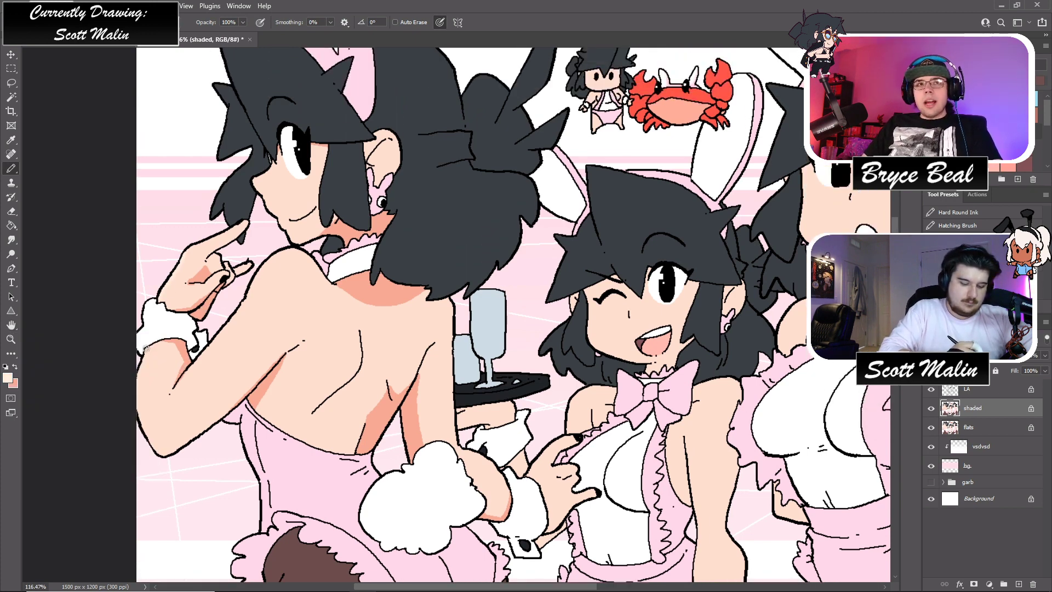
{"action": "mouse_move", "coordinate": [145, 349]}
{"action": "left_mouse_down"}
{"action": "mouse_move", "coordinate": [138, 396]}
{"action": "mouse_move", "coordinate": [163, 463]}
{"action": "left_mouse_up"}
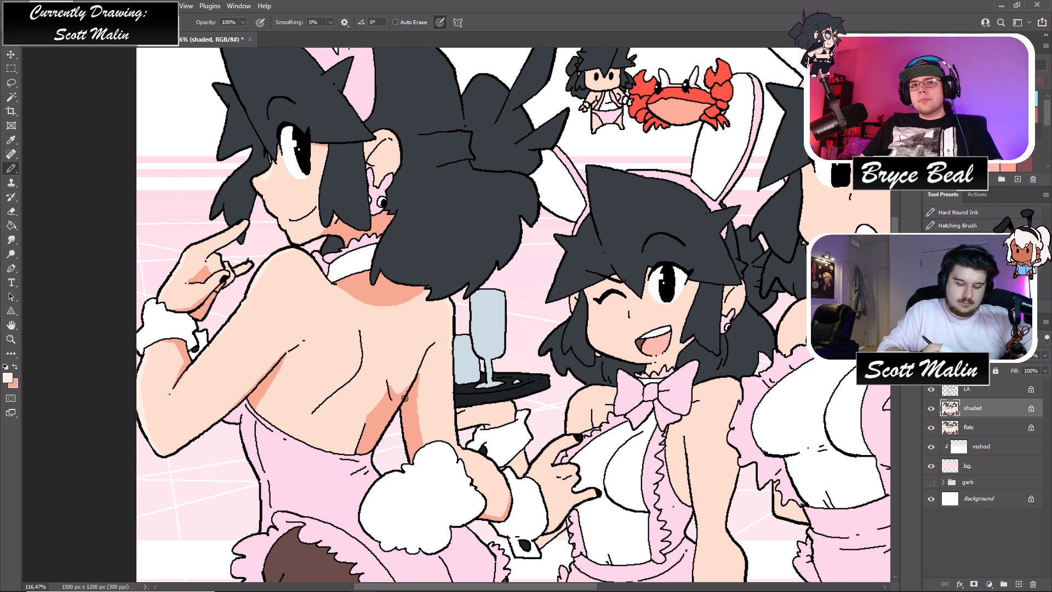
{"action": "left_click_drag", "start_coordinate": [318, 335], "coordinate": [332, 327]}
{"action": "key", "text": "ctrl+z"}
{"action": "left_click_drag", "start_coordinate": [278, 272], "coordinate": [272, 264]}
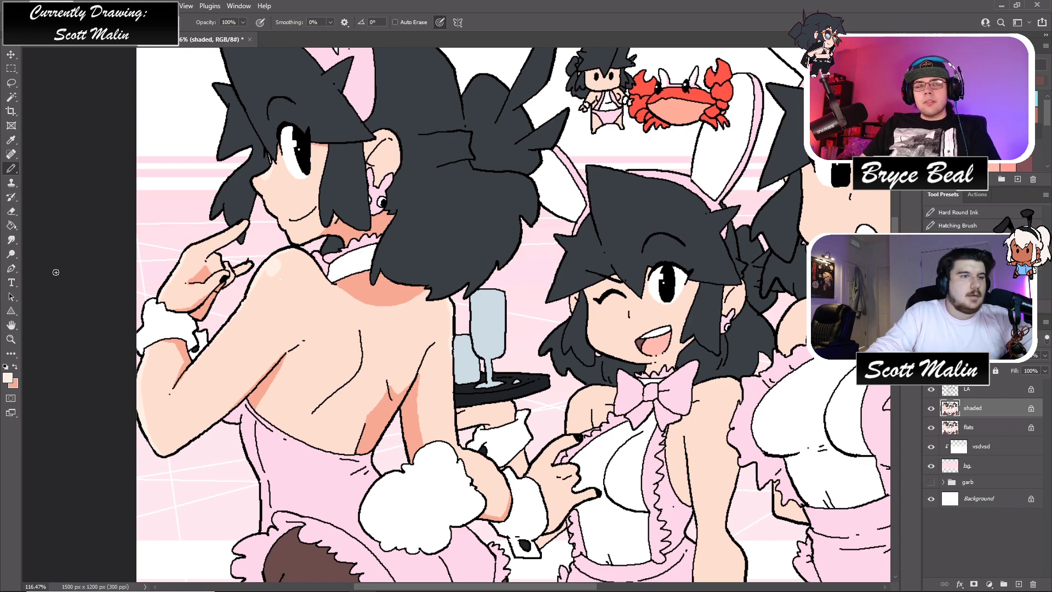
- Shade the winking middle figure's neck and both shoulders beside the bow with salmon shadows
{"action": "left_click", "coordinate": [11, 339]}
{"action": "left_click_drag", "start_coordinate": [314, 288], "coordinate": [286, 284]}
{"action": "left_click_drag", "start_coordinate": [724, 299], "coordinate": [714, 299]}
{"action": "left_click_drag", "start_coordinate": [695, 366], "coordinate": [717, 365]}
{"action": "key", "text": "b"}
{"action": "key", "text": "x"}
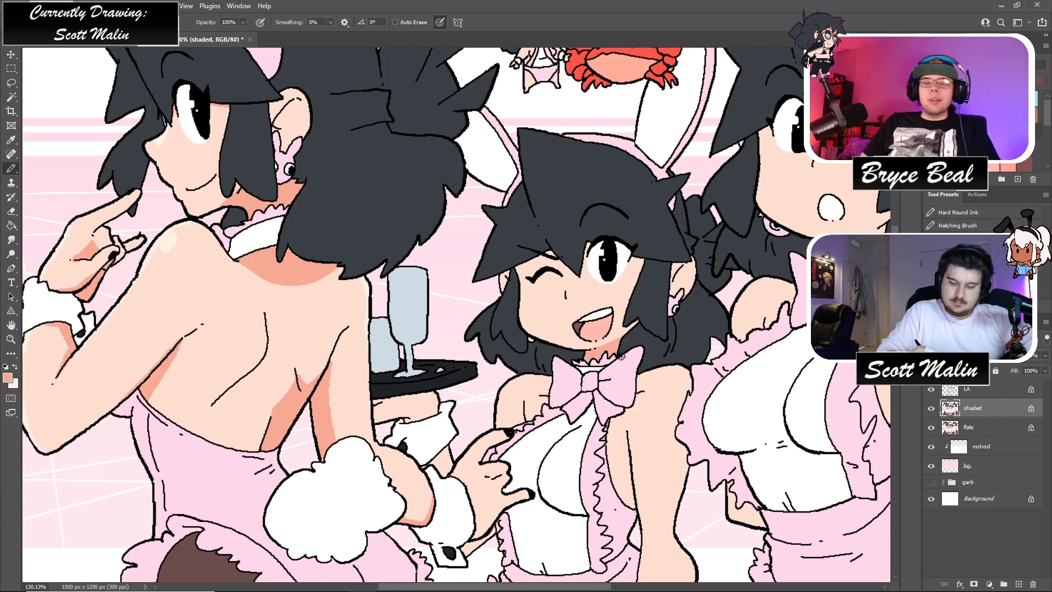
{"action": "left_click_drag", "start_coordinate": [550, 377], "coordinate": [542, 401]}
{"action": "left_click_drag", "start_coordinate": [639, 392], "coordinate": [661, 368]}
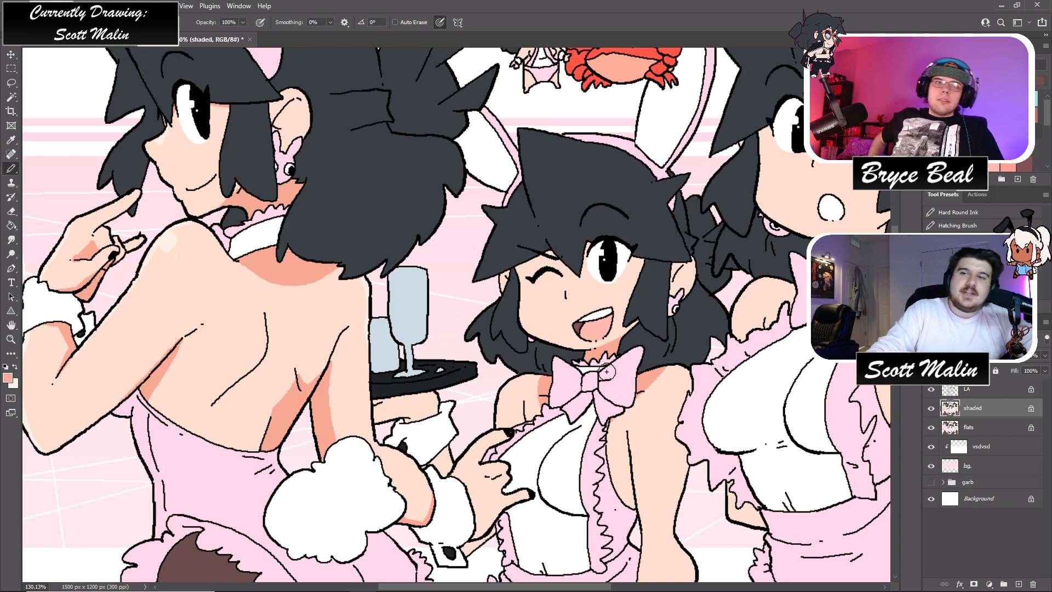
- Shade the forearm beneath the drinks tray in salmon, tidying the shadow's edge with the skin tone
{"action": "left_click", "coordinate": [10, 340]}
{"action": "left_click_drag", "start_coordinate": [350, 326], "coordinate": [340, 323]}
{"action": "scroll", "coordinate": [481, 409], "scroll_direction": "down", "scroll_amount": 2}
{"action": "left_click_drag", "start_coordinate": [483, 411], "coordinate": [493, 416]}
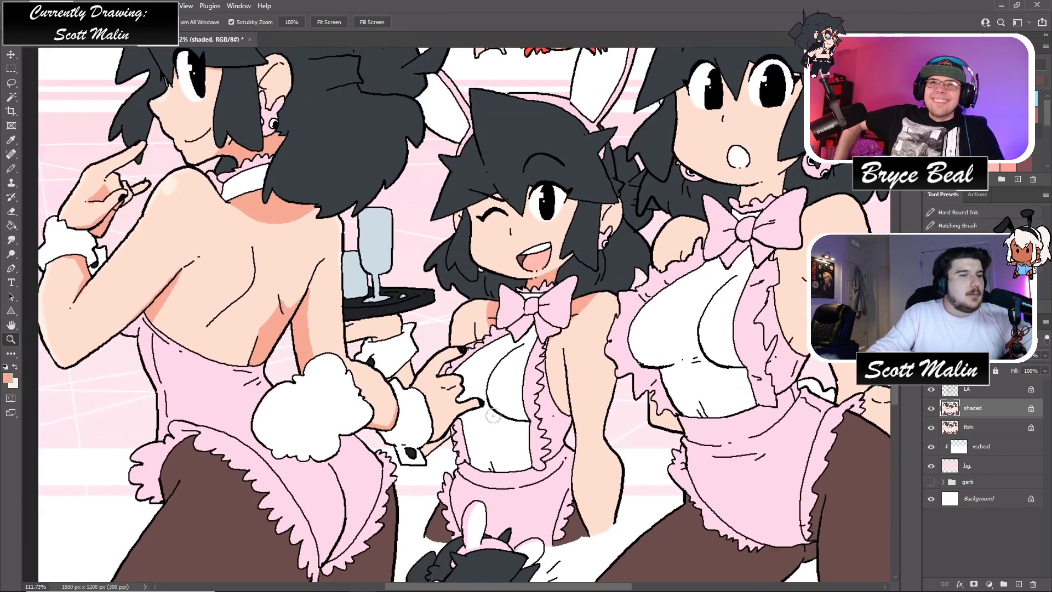
{"action": "key", "text": "b"}
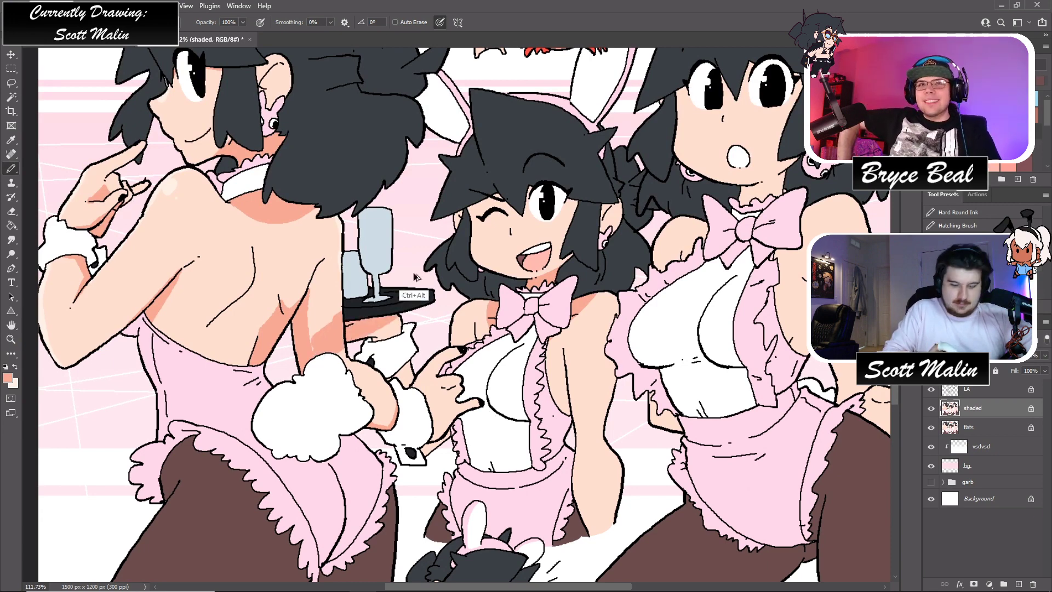
{"action": "key", "text": "g"}
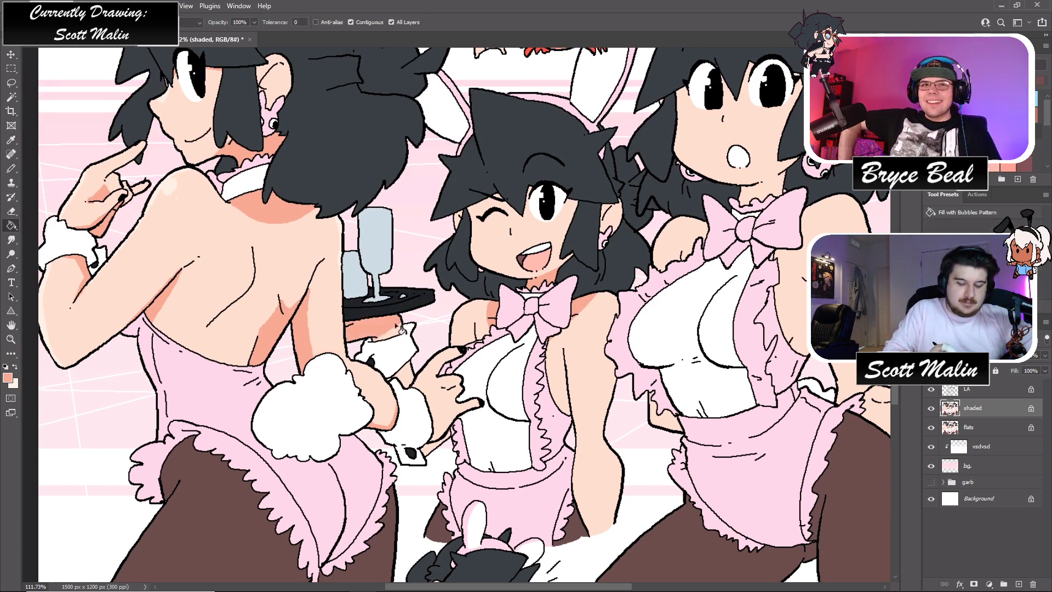
{"action": "key", "text": "b"}
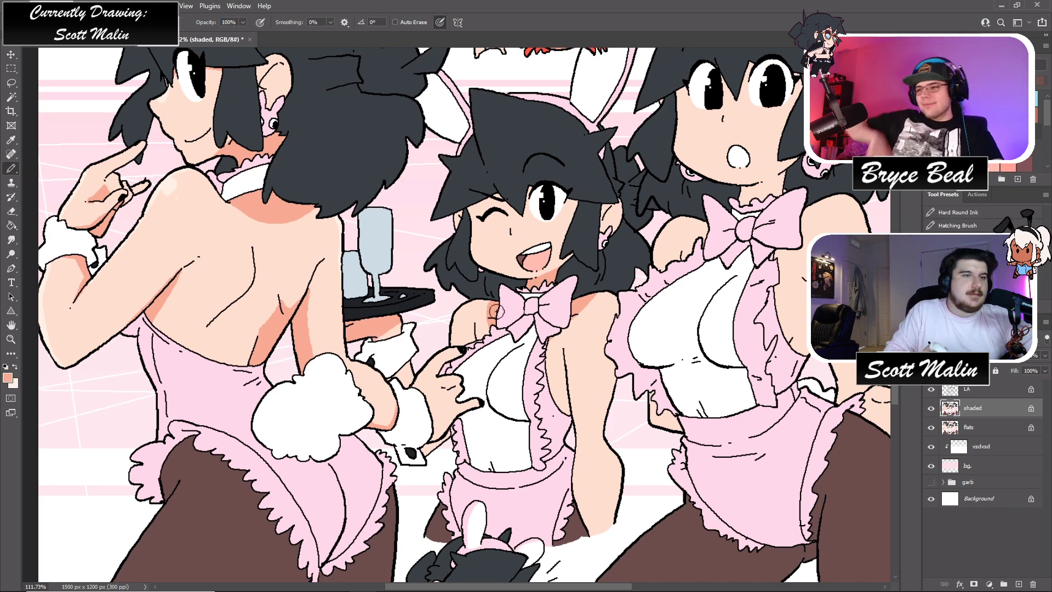
{"action": "left_click", "coordinate": [395, 331], "text": "alt"}
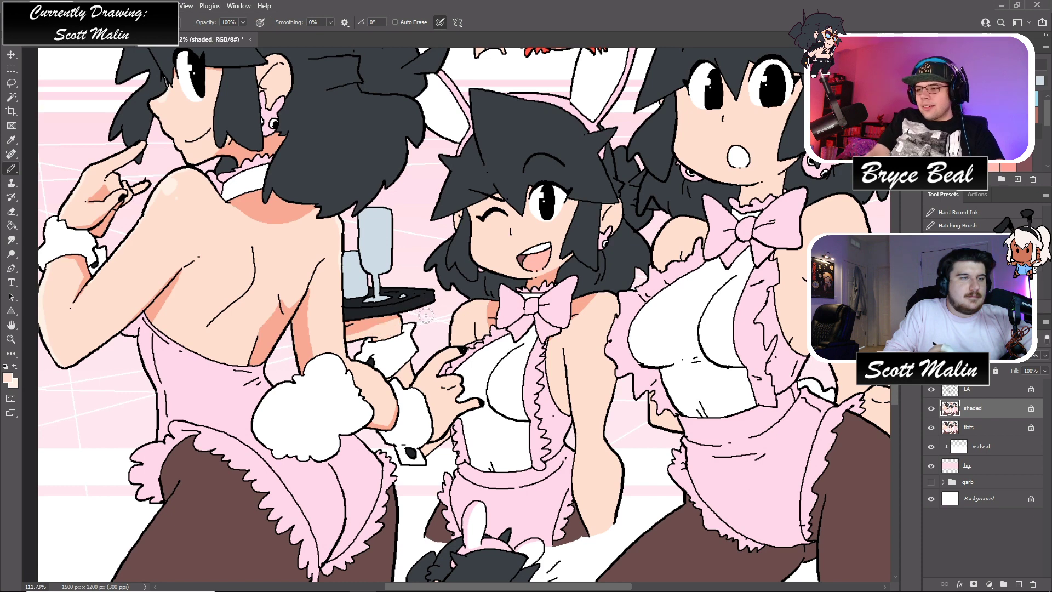
{"action": "left_click", "coordinate": [370, 323], "text": "alt"}
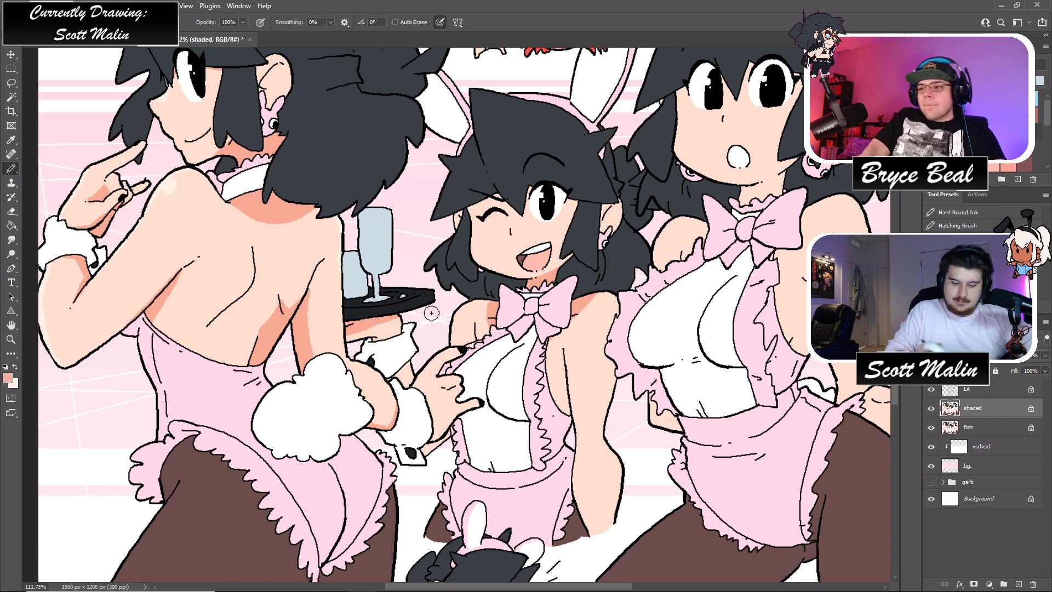
- Shade the middle figure's side behind the ruffle and the outer edge of her lower arm in salmon
{"action": "key", "text": "g"}
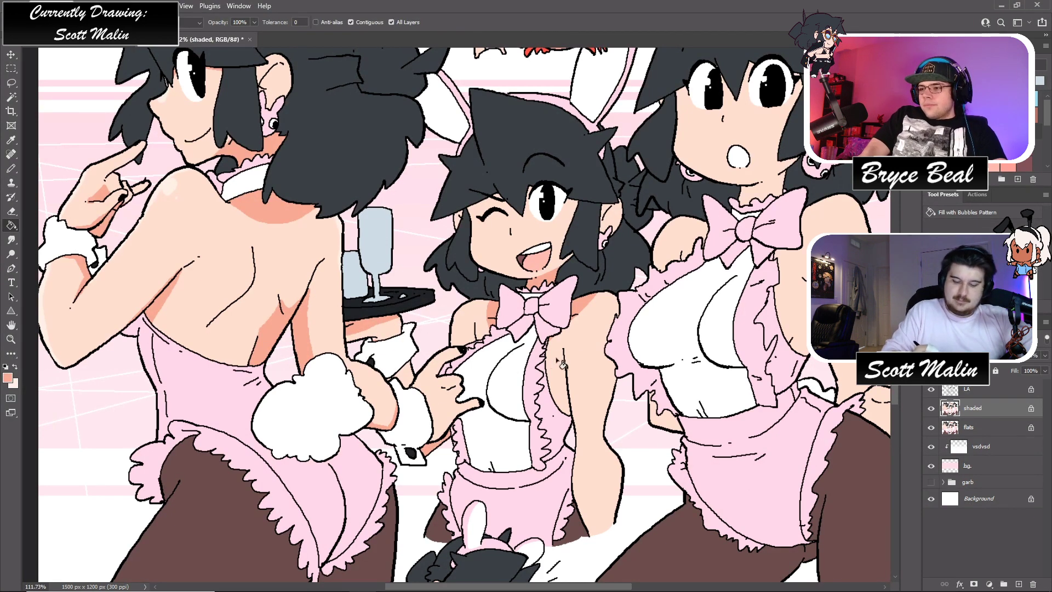
{"action": "key", "text": "b"}
{"action": "key", "text": "g"}
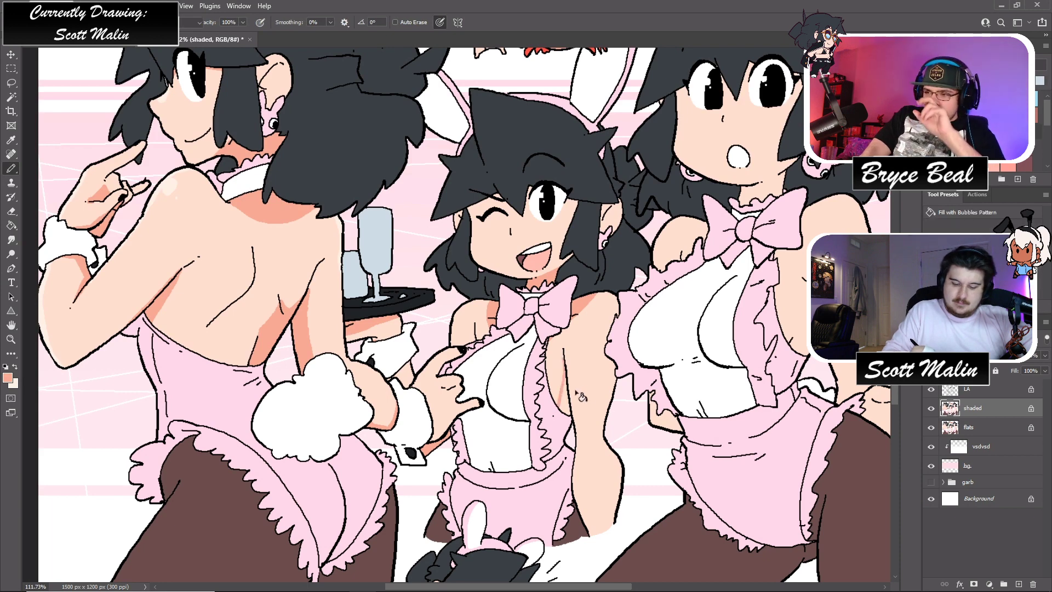
{"action": "key", "text": "b"}
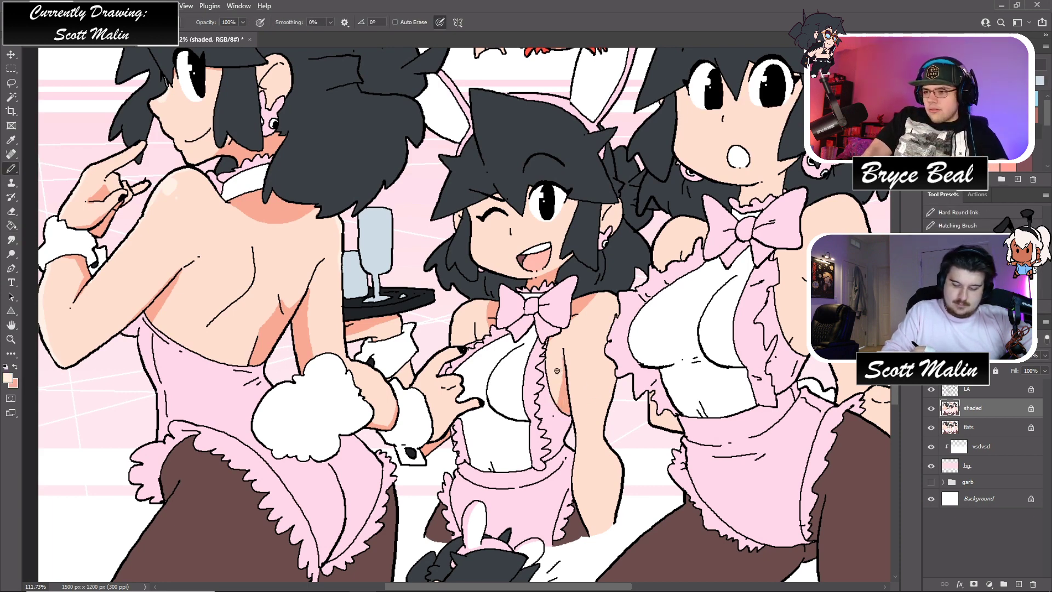
{"action": "left_click", "coordinate": [560, 366], "text": "alt"}
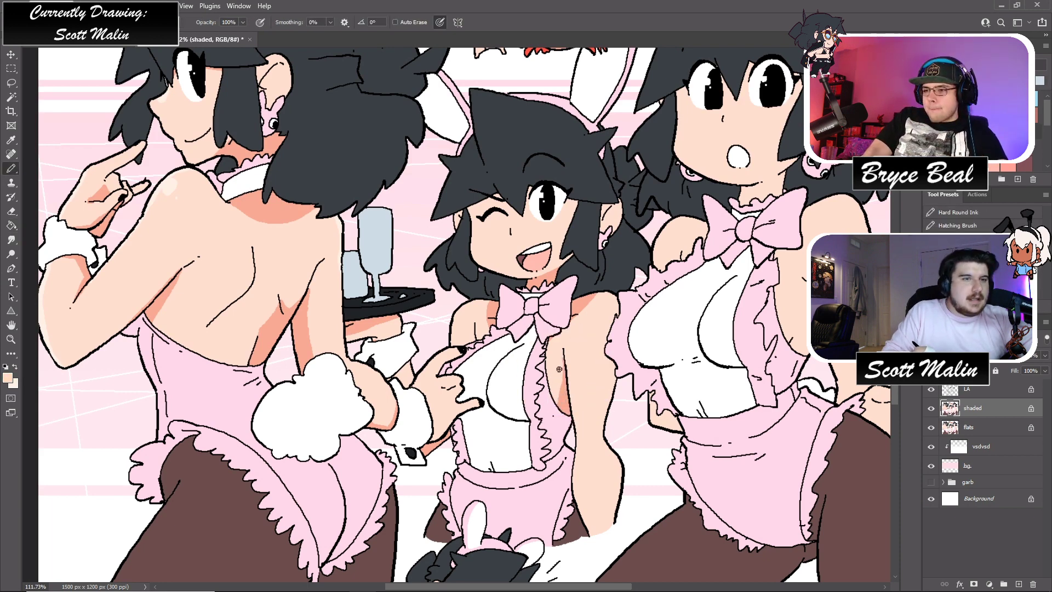
{"action": "left_click", "coordinate": [569, 397], "text": "alt"}
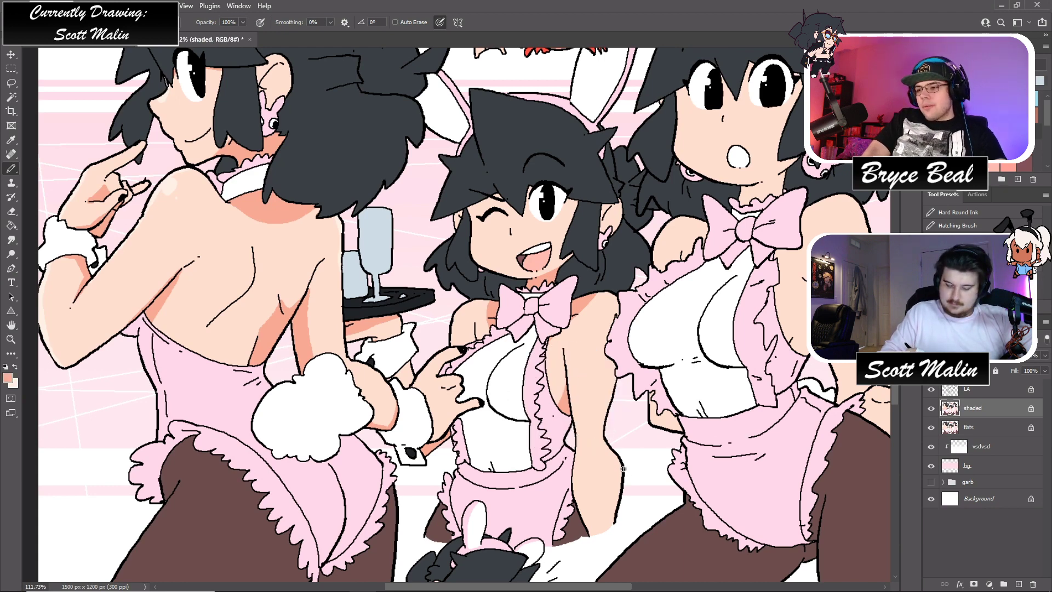
{"action": "left_click_drag", "start_coordinate": [623, 468], "coordinate": [615, 513]}
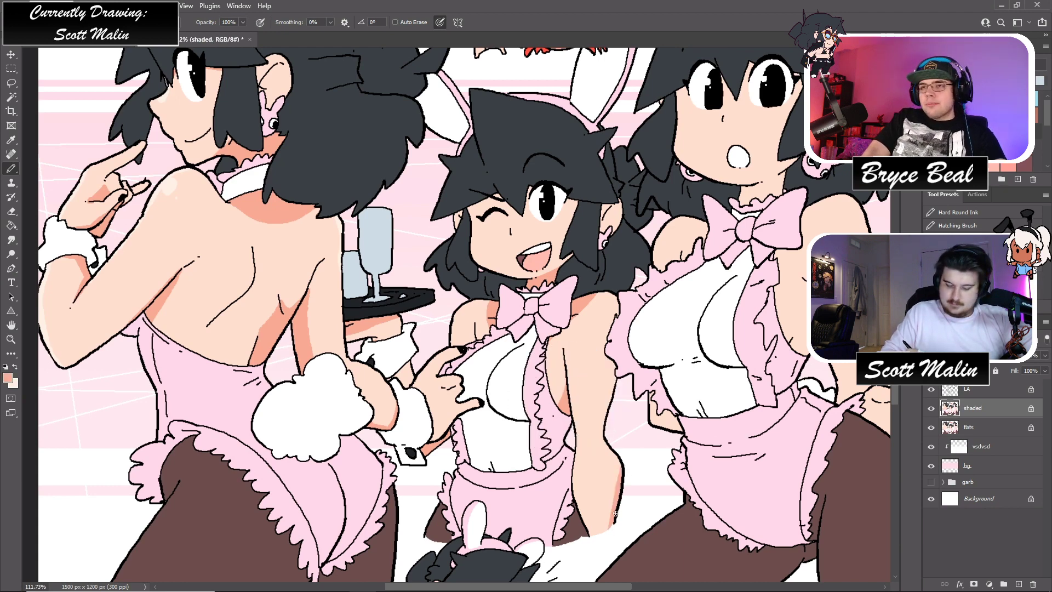
{"action": "left_click", "coordinate": [659, 391], "text": "alt"}
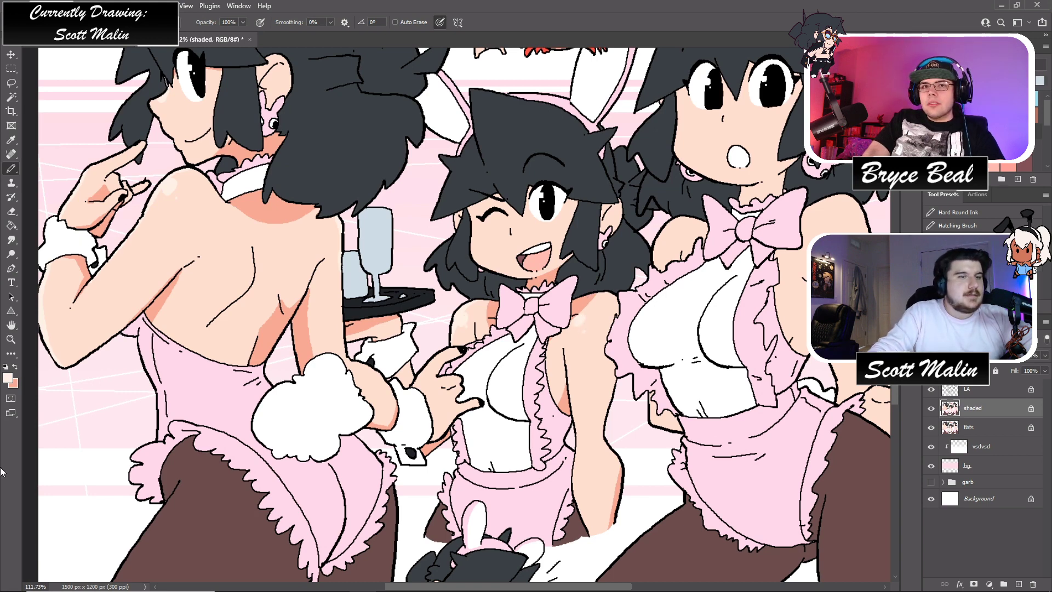
- Shade the open-mouthed standing figure's neck and shoulder beside the bow with salmon shadows
{"action": "left_click", "coordinate": [11, 339]}
{"action": "left_click_drag", "start_coordinate": [493, 339], "coordinate": [411, 340]}
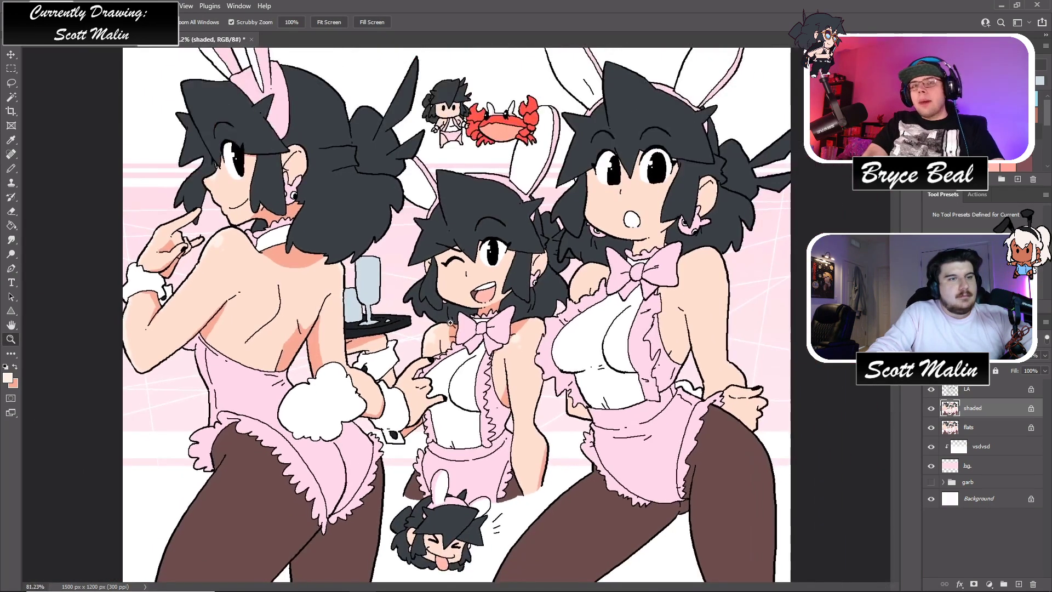
{"action": "mouse_move", "coordinate": [764, 362]}
{"action": "left_mouse_down"}
{"action": "mouse_move", "coordinate": [779, 386]}
{"action": "mouse_move", "coordinate": [766, 386]}
{"action": "left_mouse_up"}
{"action": "key", "text": "b"}
{"action": "key", "text": "x"}
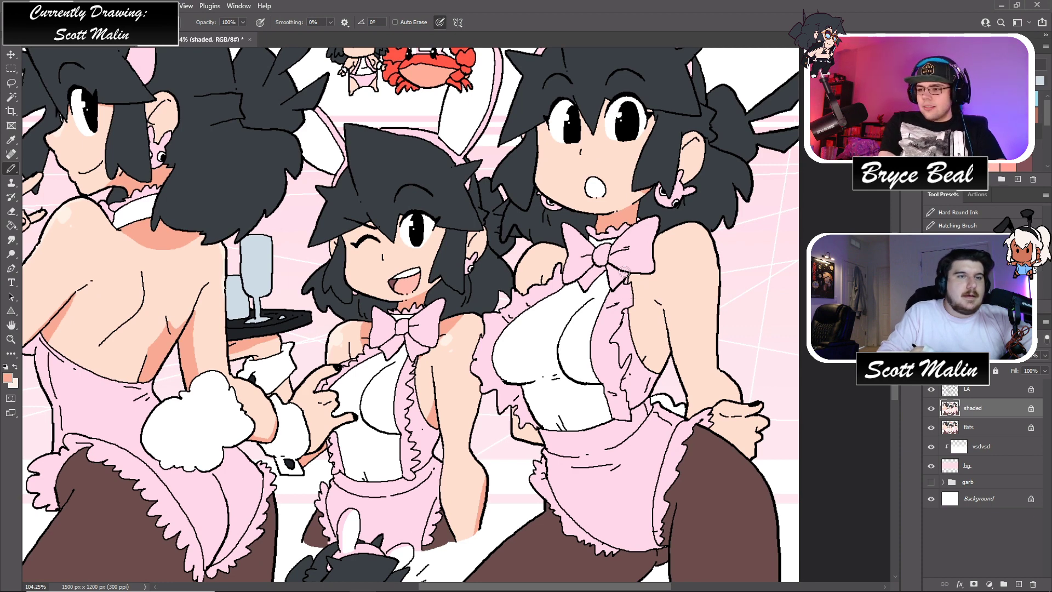
{"action": "mouse_move", "coordinate": [630, 278]}
{"action": "left_mouse_down"}
{"action": "mouse_move", "coordinate": [653, 277]}
{"action": "mouse_move", "coordinate": [645, 245]}
{"action": "mouse_move", "coordinate": [656, 279]}
{"action": "mouse_move", "coordinate": [661, 240]}
{"action": "left_mouse_up"}
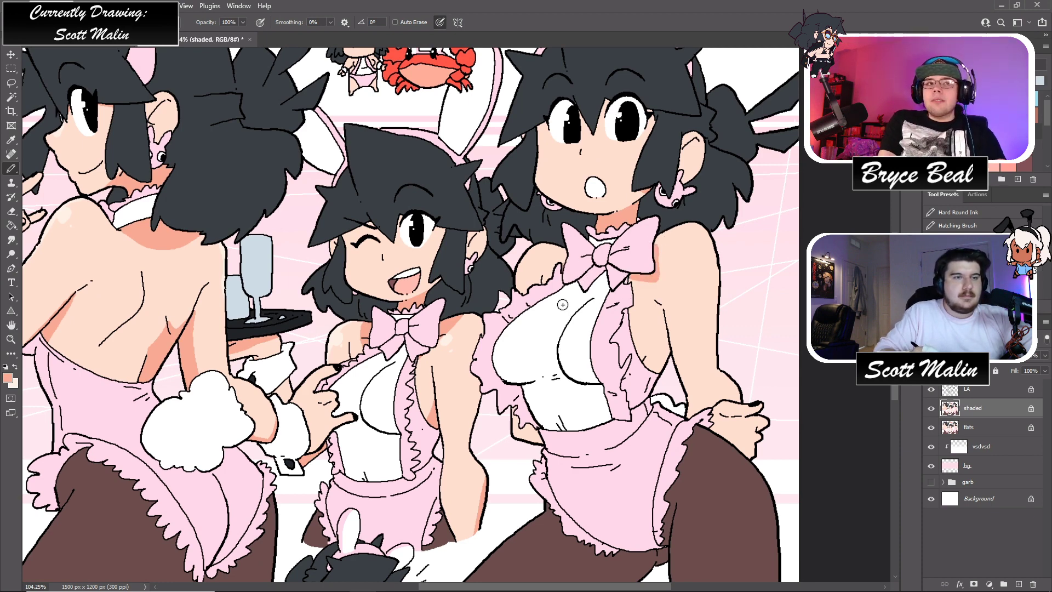
- Shade the standing figure's arm behind the waist and fill a salmon shadow on her side under the near arm
{"action": "left_click_drag", "start_coordinate": [518, 426], "coordinate": [553, 438]}
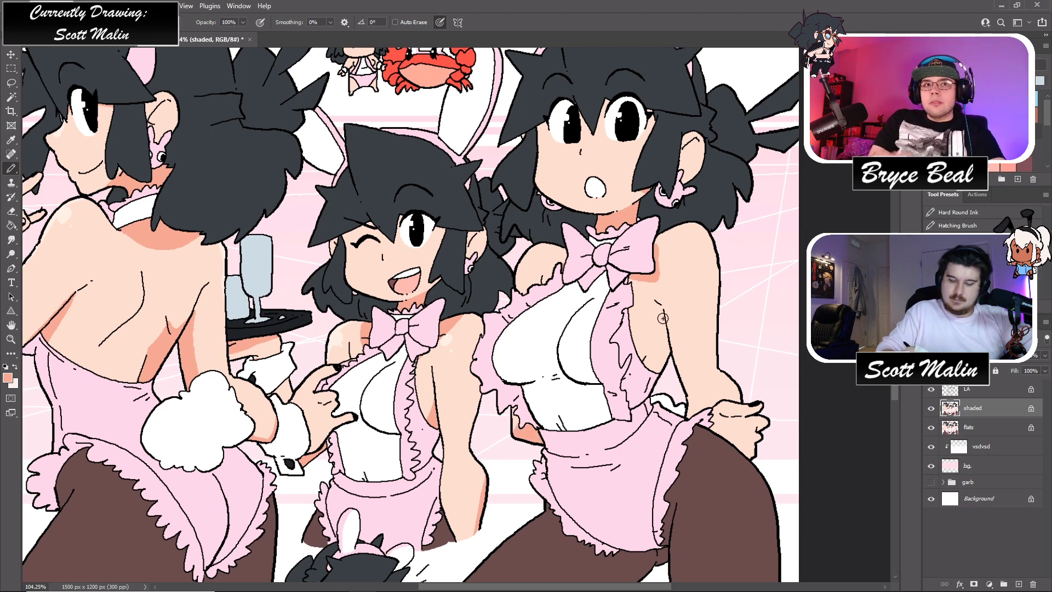
{"action": "left_click_drag", "start_coordinate": [663, 311], "coordinate": [651, 359]}
{"action": "key", "text": "g"}
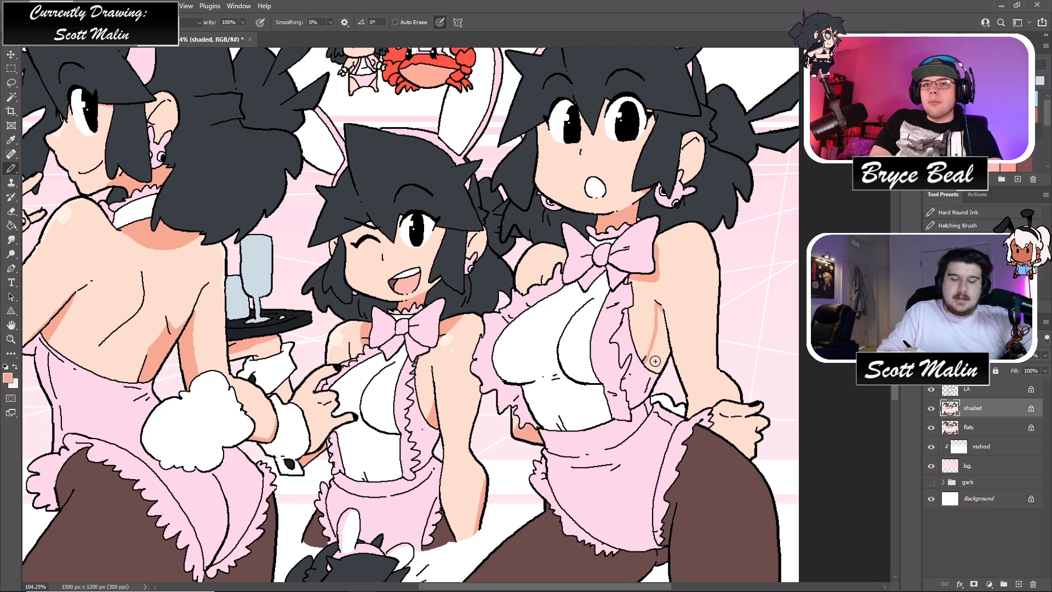
{"action": "left_click", "coordinate": [689, 346]}
{"action": "key", "text": "b"}
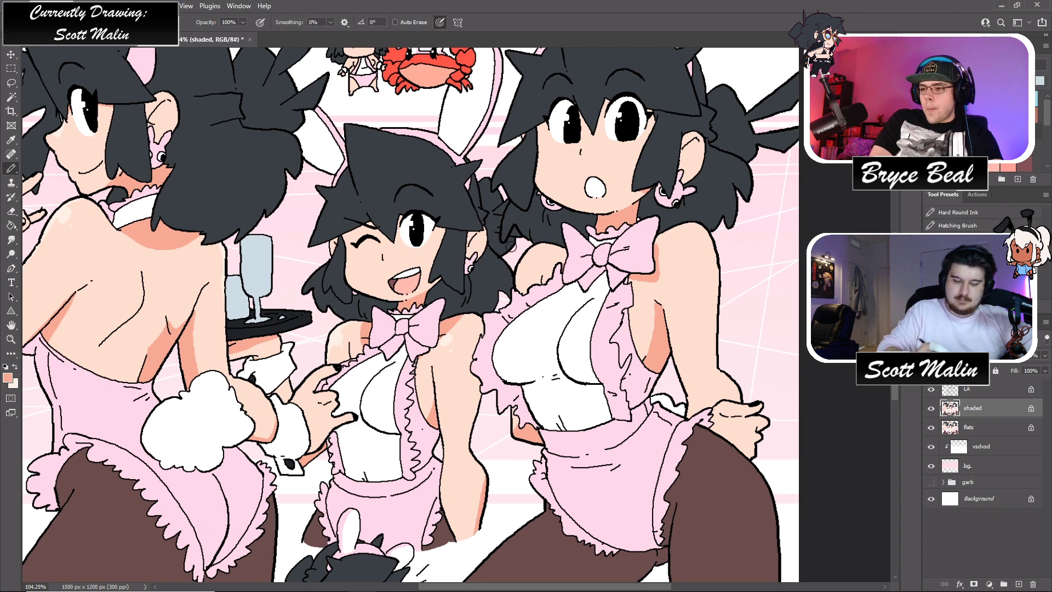
- Add a pale skin highlight on top of the standing figure's near shoulder and save the drawing
{"action": "key", "text": "x"}
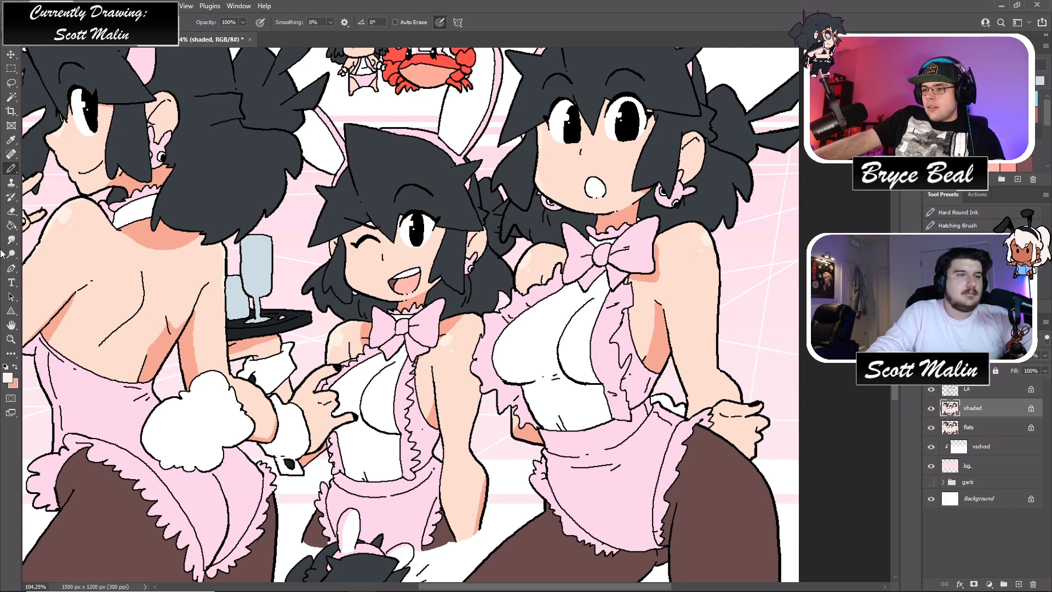
{"action": "left_click", "coordinate": [11, 339]}
{"action": "left_click_drag", "start_coordinate": [643, 319], "coordinate": [658, 339]}
{"action": "key", "text": "ctrl+s"}
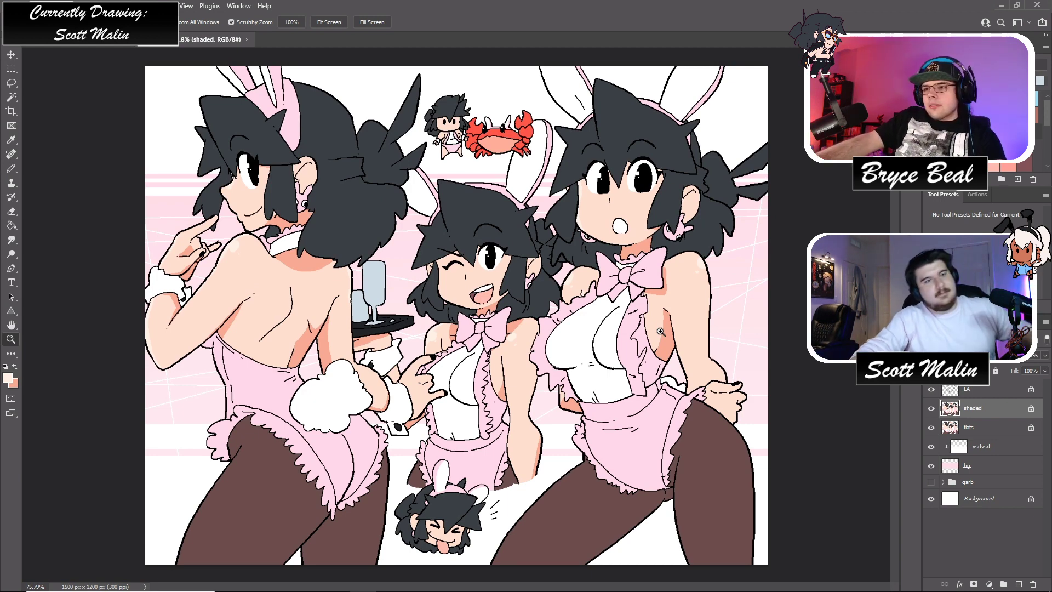
- Select the white areas of the shaded layer with the Magic Wand, then add a new layer above it and choose light blue
{"action": "left_click_drag", "start_coordinate": [460, 345], "coordinate": [472, 360]}
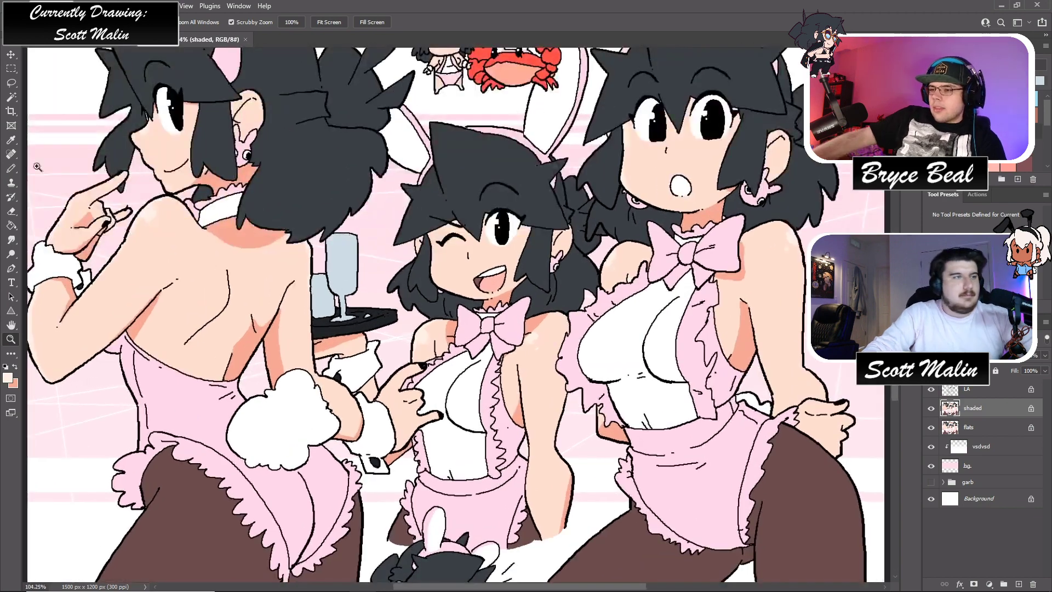
{"action": "left_click", "coordinate": [11, 98]}
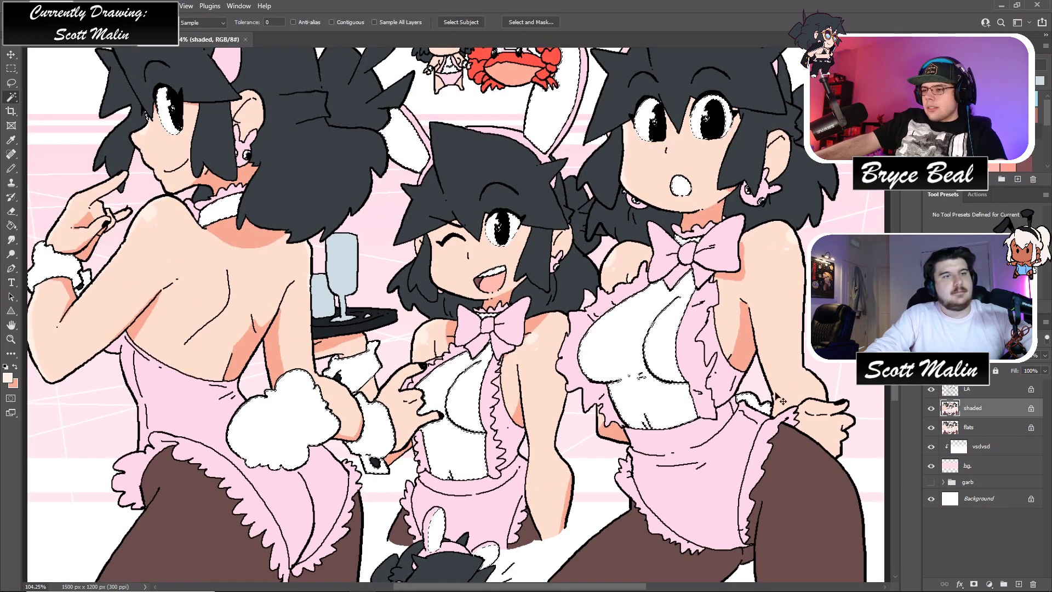
{"action": "left_click", "coordinate": [1018, 584]}
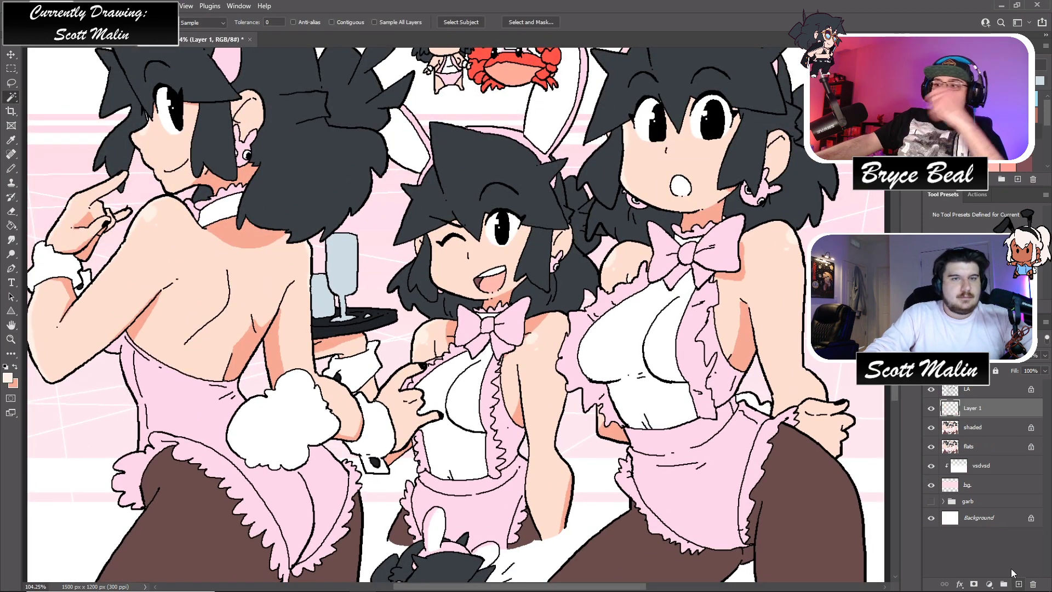
{"action": "key", "text": "b"}
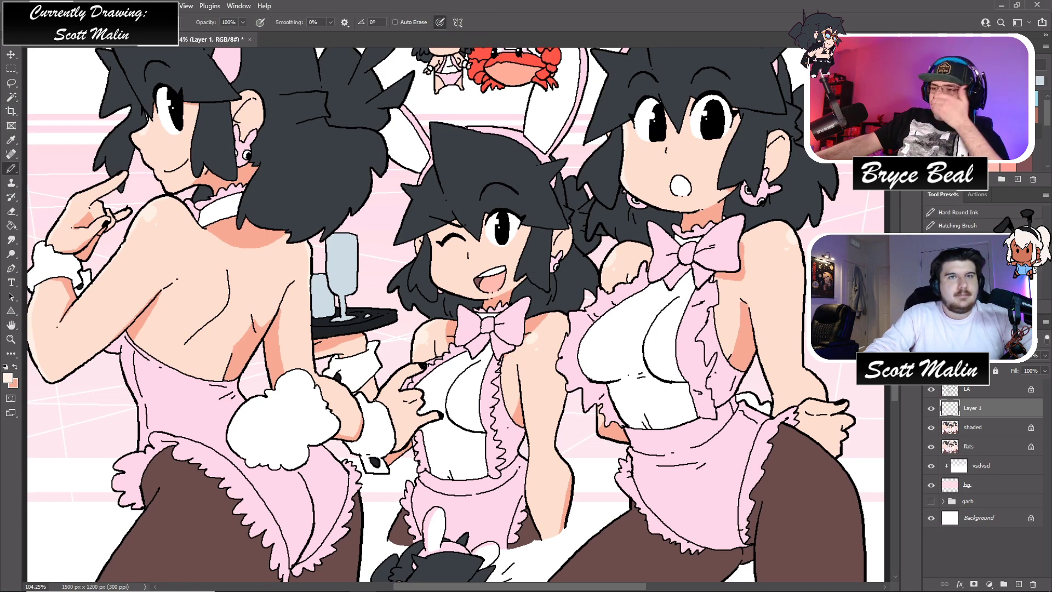
{"action": "left_click", "coordinate": [1034, 99]}
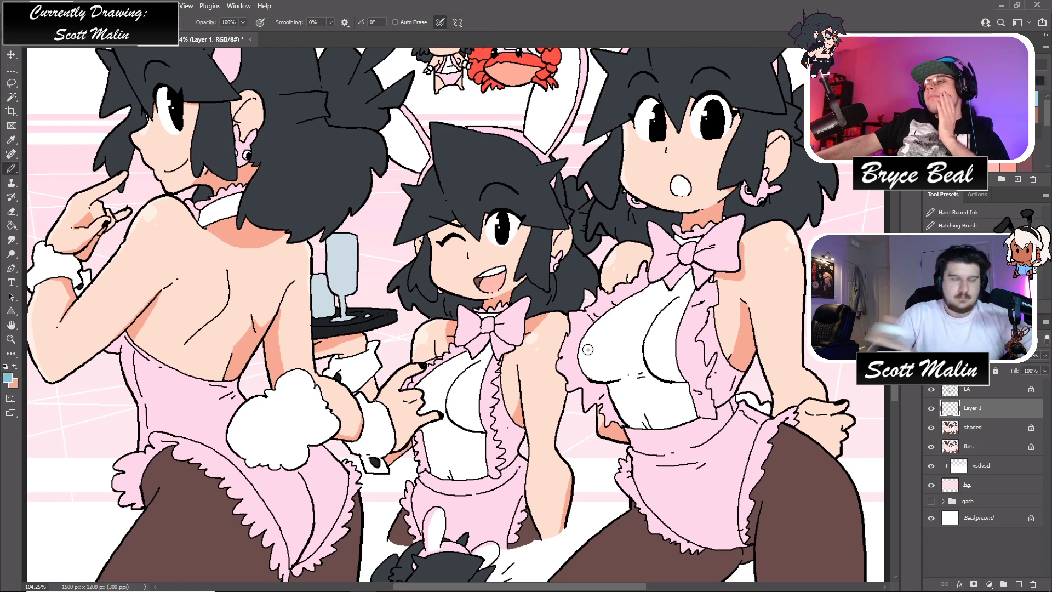
- Shade the white tops of the middle and standing figures in light blue below the bows and under the busts
{"action": "mouse_move", "coordinate": [415, 409]}
{"action": "left_mouse_down"}
{"action": "mouse_move", "coordinate": [450, 410]}
{"action": "mouse_move", "coordinate": [430, 451]}
{"action": "mouse_move", "coordinate": [441, 430]}
{"action": "mouse_move", "coordinate": [425, 422]}
{"action": "left_mouse_up"}
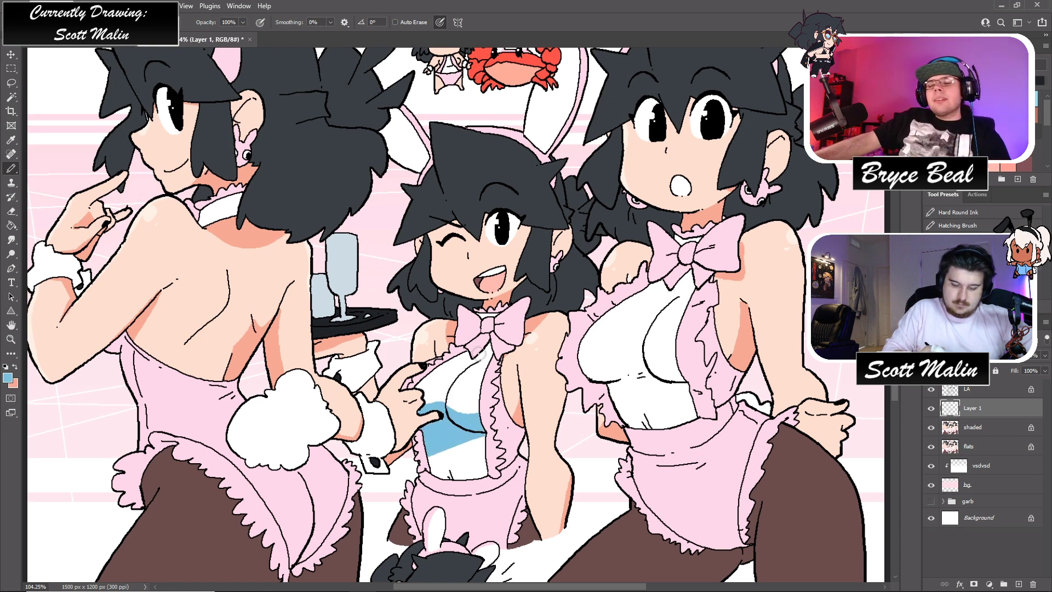
{"action": "mouse_move", "coordinate": [478, 354]}
{"action": "left_mouse_down"}
{"action": "mouse_move", "coordinate": [463, 351]}
{"action": "mouse_move", "coordinate": [471, 364]}
{"action": "mouse_move", "coordinate": [499, 356]}
{"action": "mouse_move", "coordinate": [494, 345]}
{"action": "mouse_move", "coordinate": [468, 355]}
{"action": "left_mouse_up"}
{"action": "left_click_drag", "start_coordinate": [500, 316], "coordinate": [458, 317]}
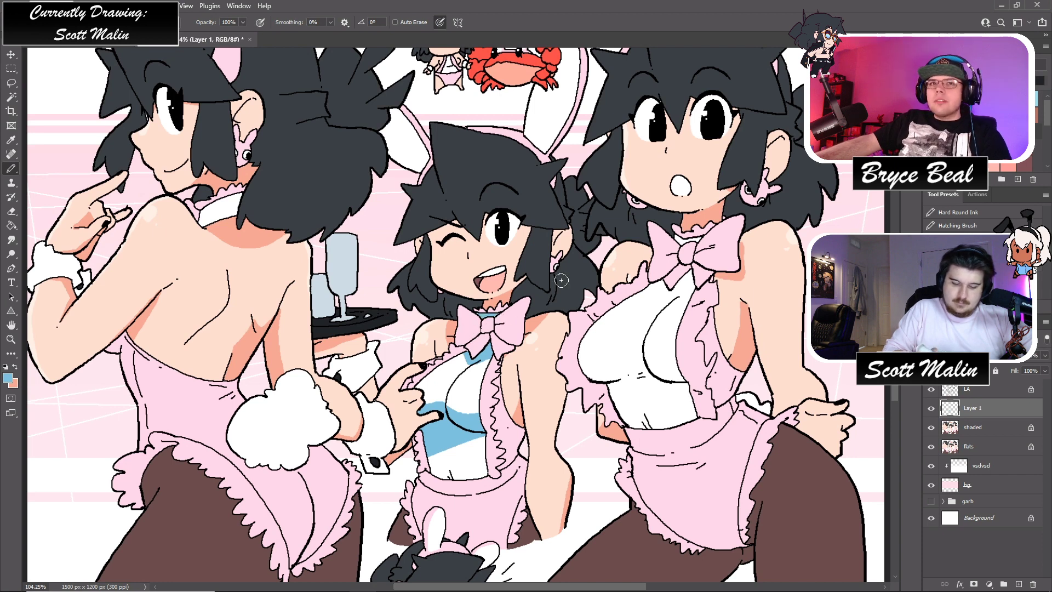
{"action": "mouse_move", "coordinate": [649, 289]}
{"action": "left_mouse_down"}
{"action": "mouse_move", "coordinate": [663, 313]}
{"action": "mouse_move", "coordinate": [699, 285]}
{"action": "mouse_move", "coordinate": [664, 303]}
{"action": "mouse_move", "coordinate": [680, 280]}
{"action": "mouse_move", "coordinate": [704, 274]}
{"action": "mouse_move", "coordinate": [677, 241]}
{"action": "left_mouse_up"}
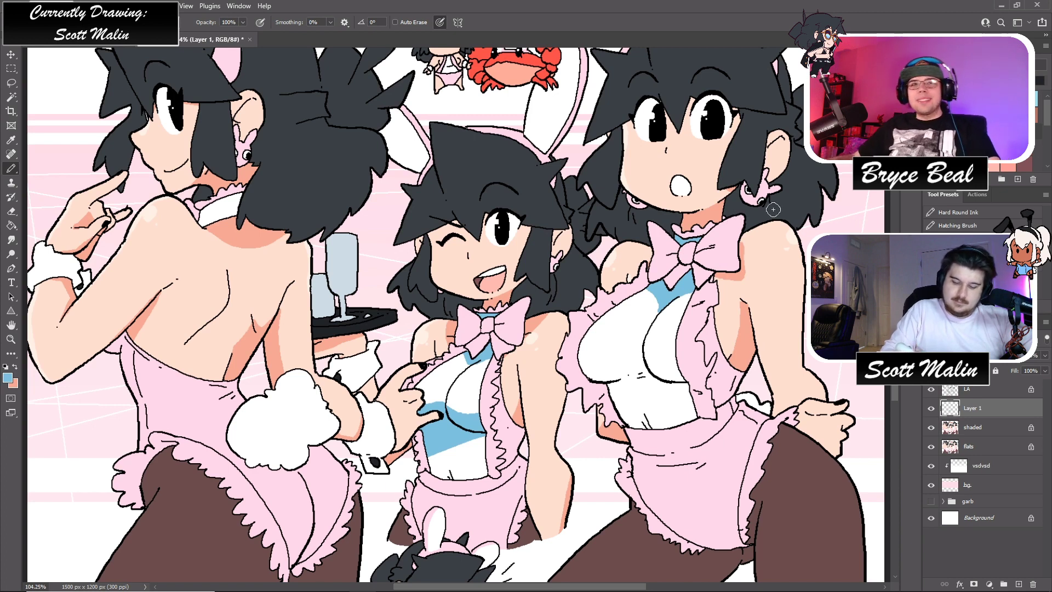
{"action": "mouse_move", "coordinate": [589, 367]}
{"action": "left_mouse_down"}
{"action": "mouse_move", "coordinate": [635, 377]}
{"action": "mouse_move", "coordinate": [576, 373]}
{"action": "left_mouse_up"}
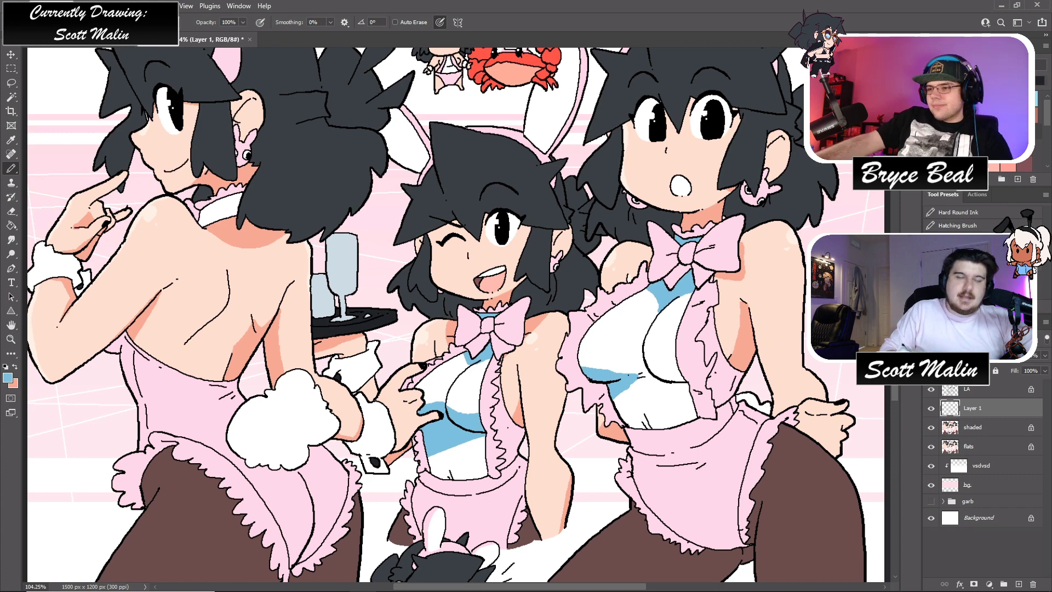
- Shade the lower part of the back-facing figure's fluffy tail and fill the flap of her wrist cuff in light blue
{"action": "scroll", "coordinate": [455, 315], "scroll_direction": "down", "scroll_amount": 3}
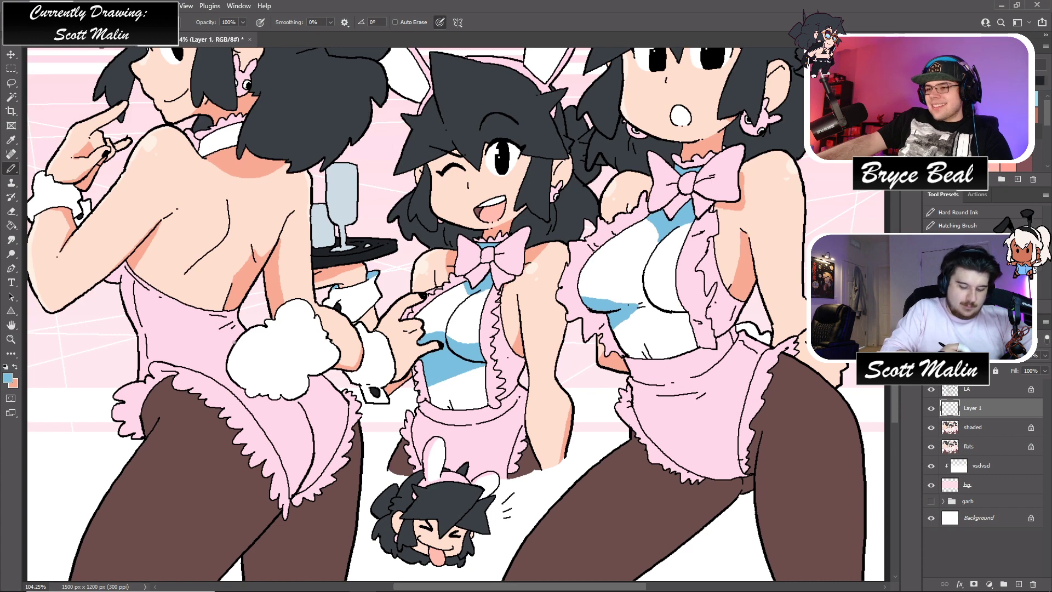
{"action": "mouse_move", "coordinate": [235, 344]}
{"action": "left_mouse_down"}
{"action": "mouse_move", "coordinate": [270, 377]}
{"action": "mouse_move", "coordinate": [339, 353]}
{"action": "mouse_move", "coordinate": [384, 377]}
{"action": "left_mouse_up"}
{"action": "key", "text": "g"}
{"action": "left_click", "coordinate": [304, 377]}
{"action": "key", "text": "b"}
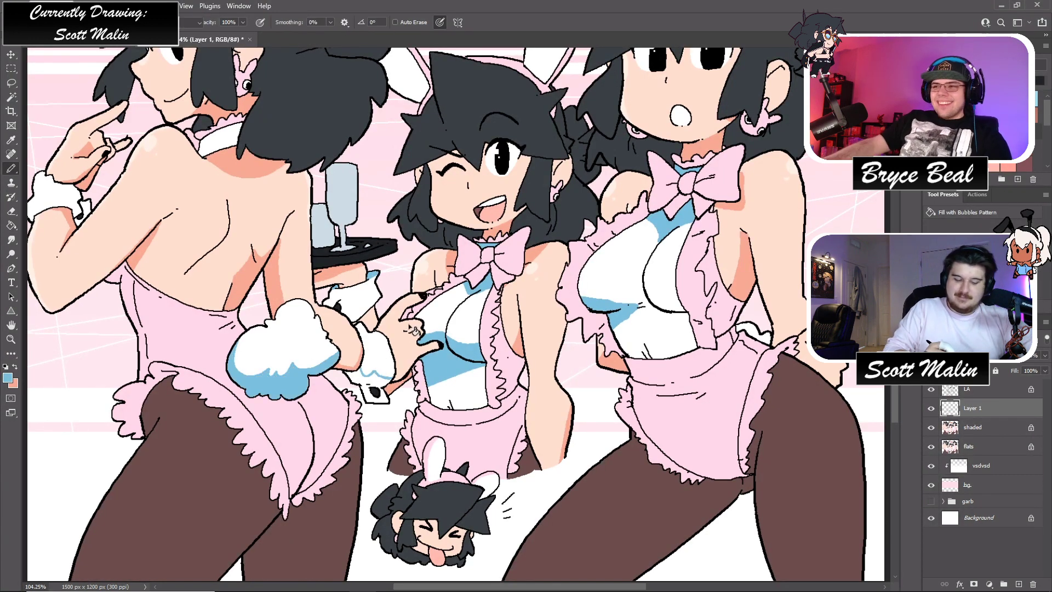
{"action": "key", "text": "g"}
{"action": "left_click", "coordinate": [377, 390]}
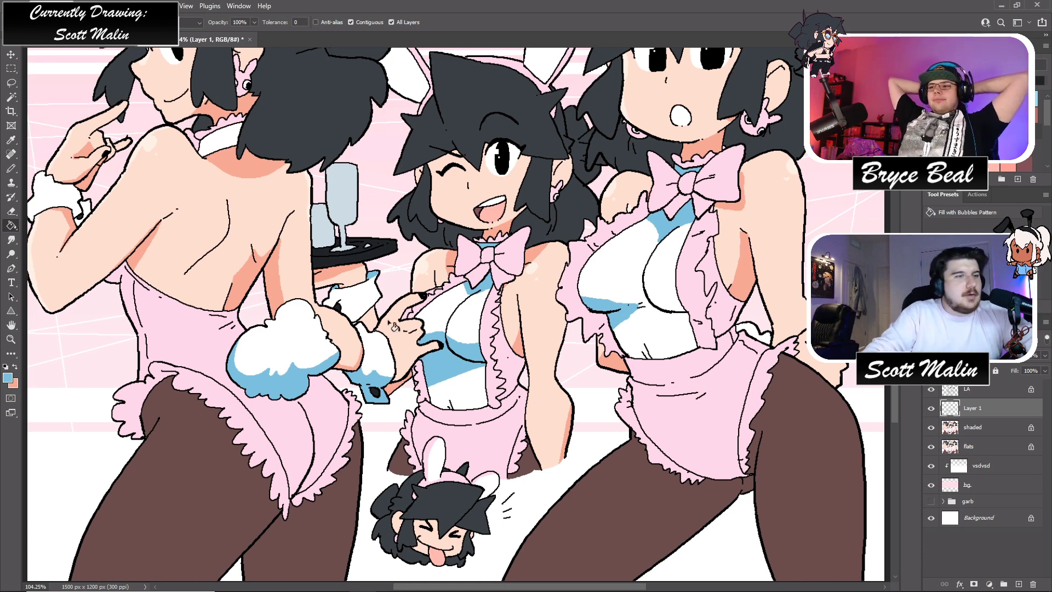
- Shade the fluffy cuff on the back-facing figure's raised wrist and fill the back of her collar in light blue
{"action": "scroll", "coordinate": [320, 329], "scroll_direction": "up", "scroll_amount": 1}
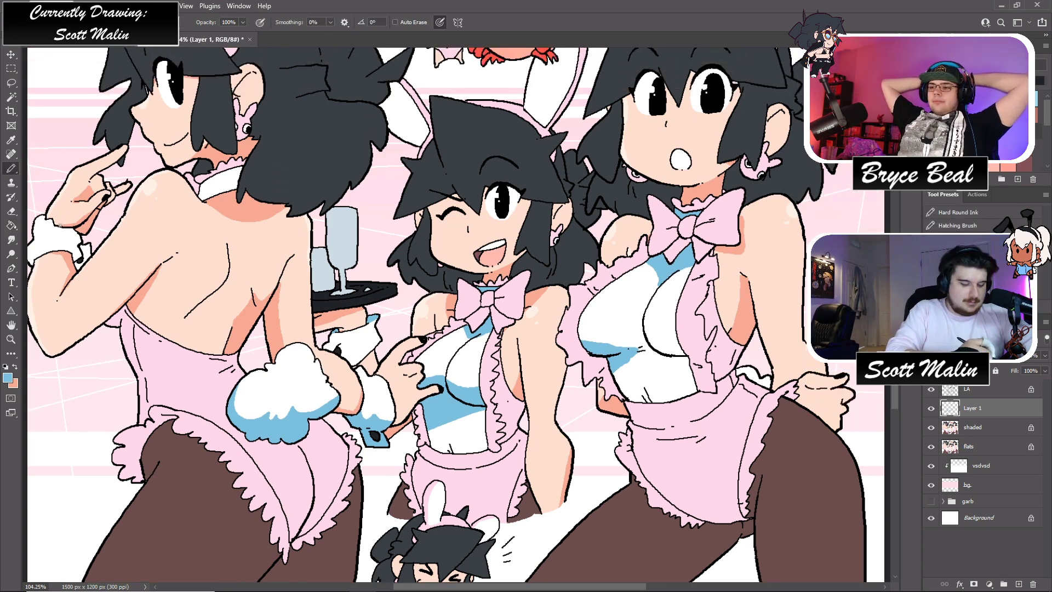
{"action": "left_click", "coordinate": [70, 241]}
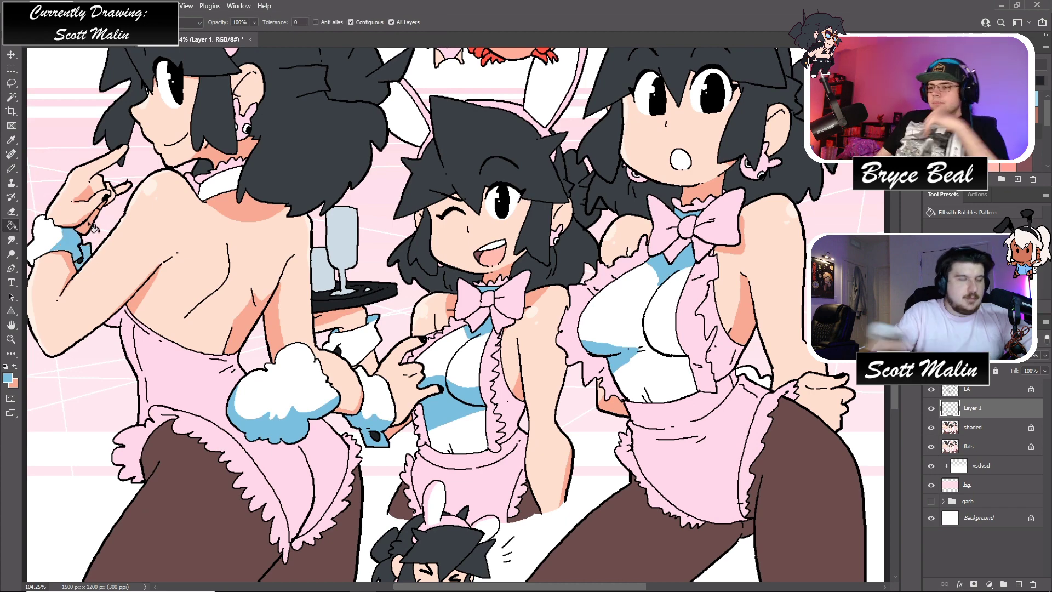
{"action": "left_click", "coordinate": [223, 186]}
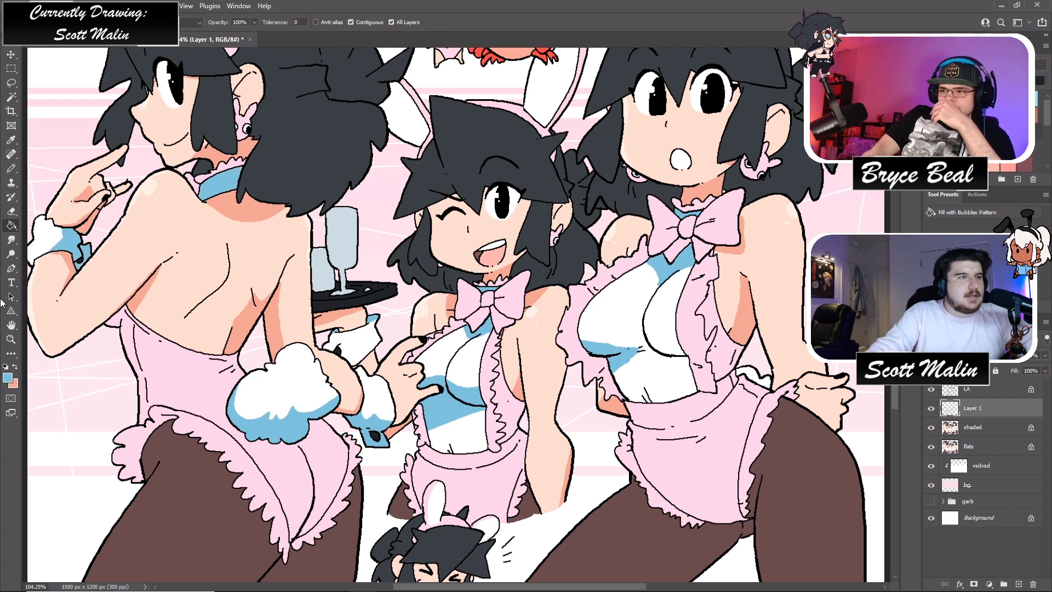
- Compare the drawing with and without the light blue shading and merge that layer down into the shaded layer
{"action": "left_click", "coordinate": [9, 340]}
{"action": "mouse_move", "coordinate": [424, 298]}
{"action": "left_mouse_down"}
{"action": "mouse_move", "coordinate": [406, 301]}
{"action": "mouse_move", "coordinate": [416, 306]}
{"action": "left_mouse_up"}
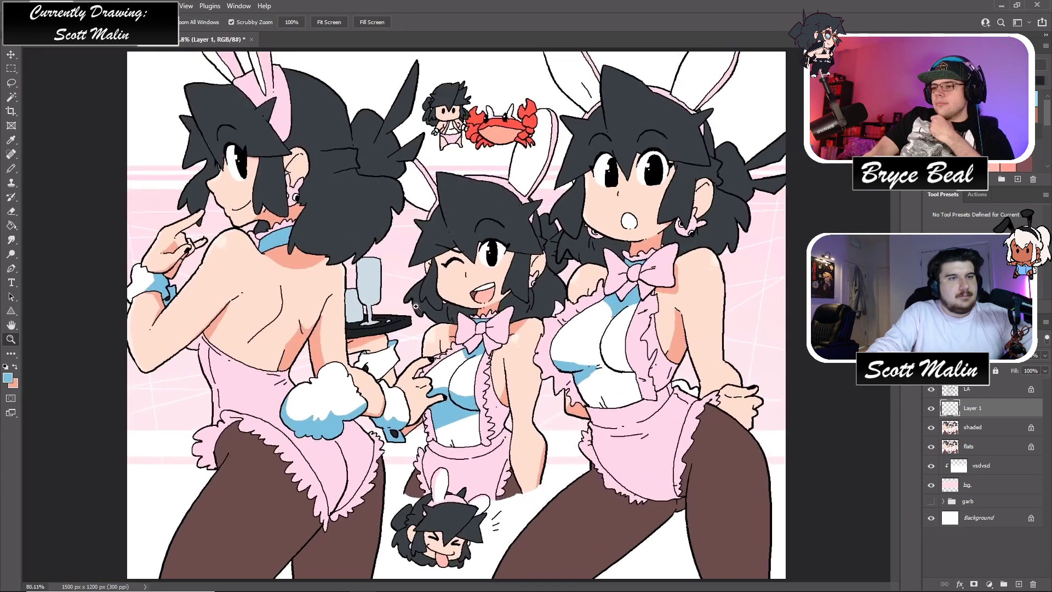
{"action": "left_click", "coordinate": [10, 99]}
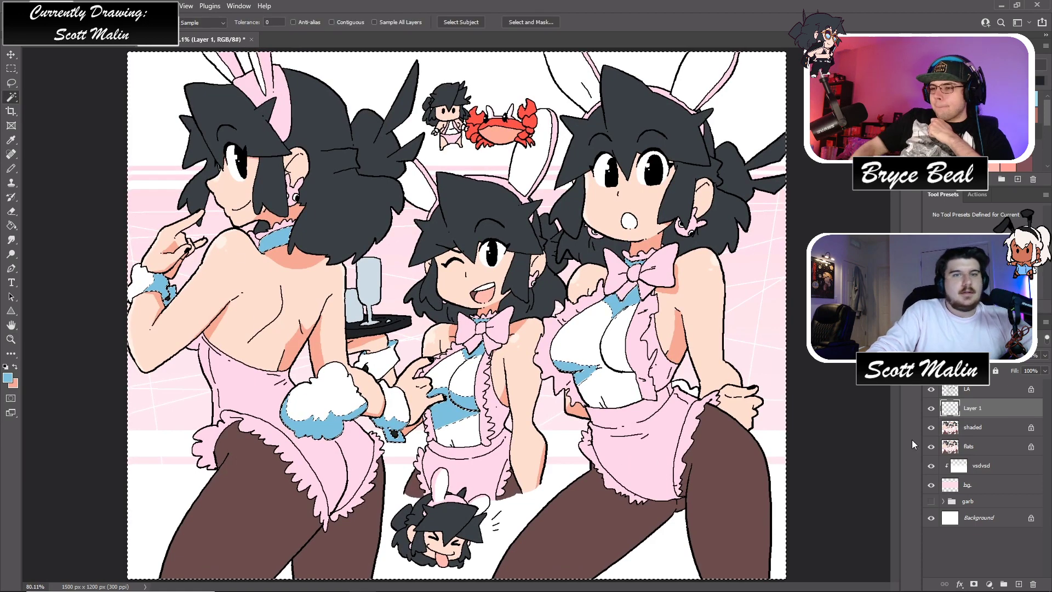
{"action": "left_click", "coordinate": [931, 409]}
{"action": "left_click", "coordinate": [930, 409]}
{"action": "right_click", "coordinate": [984, 409]}
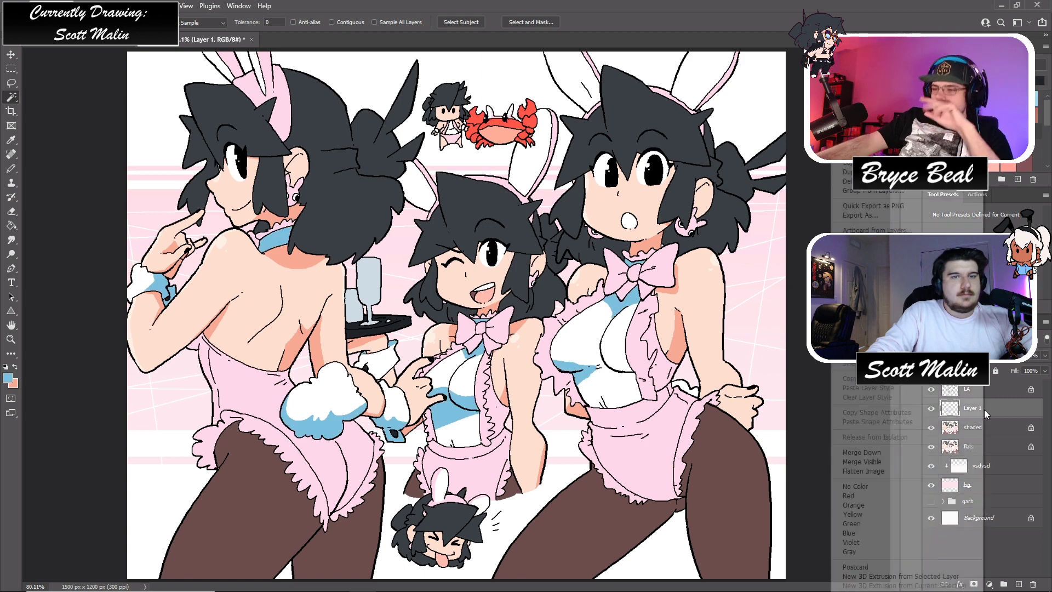
{"action": "left_click", "coordinate": [920, 456]}
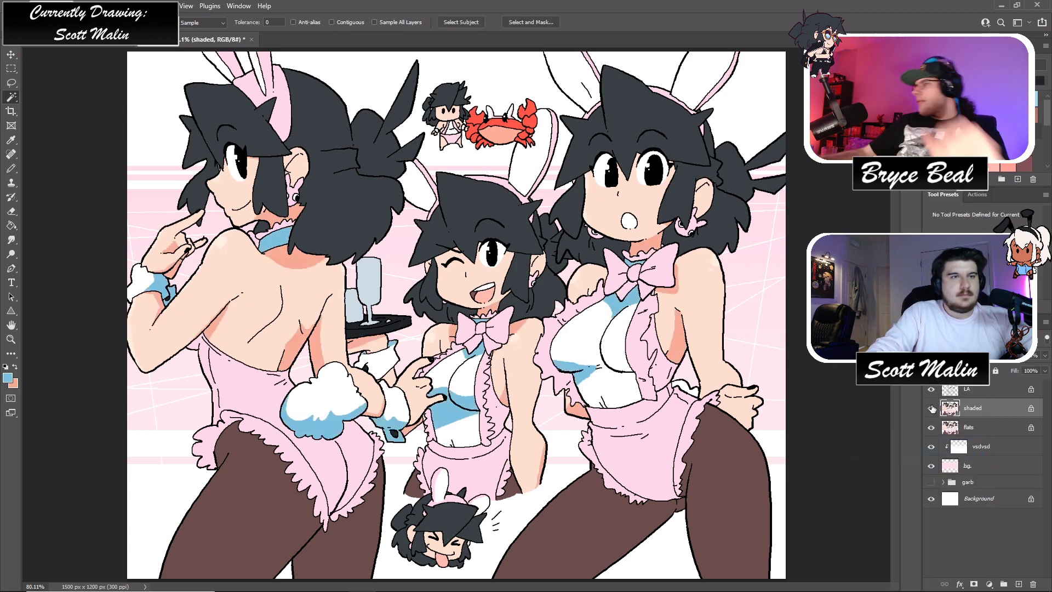
{"action": "left_click", "coordinate": [932, 408]}
{"action": "left_click", "coordinate": [931, 408]}
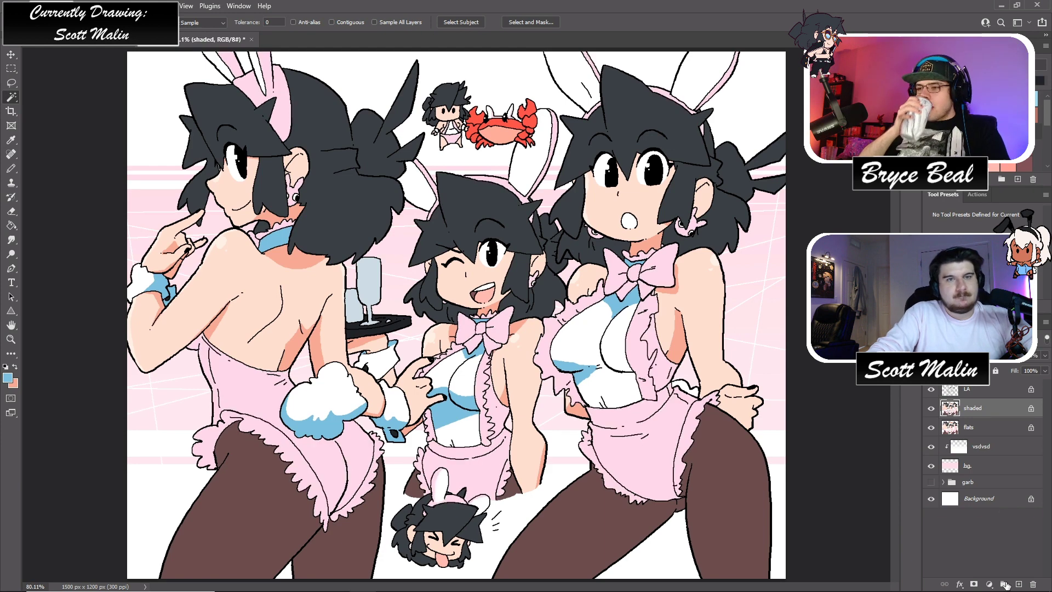
- Add a new layer above the shaded layer and set up the Pencil tool with grey for the pink clothing
{"action": "left_click", "coordinate": [1018, 583]}
{"action": "key", "text": "F6"}
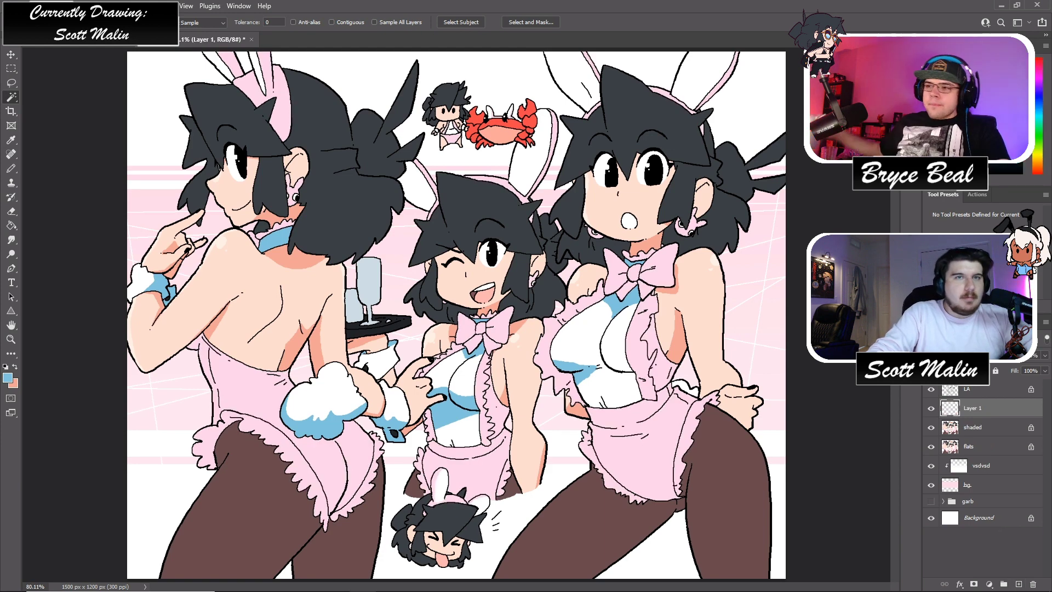
{"action": "left_click", "coordinate": [955, 355]}
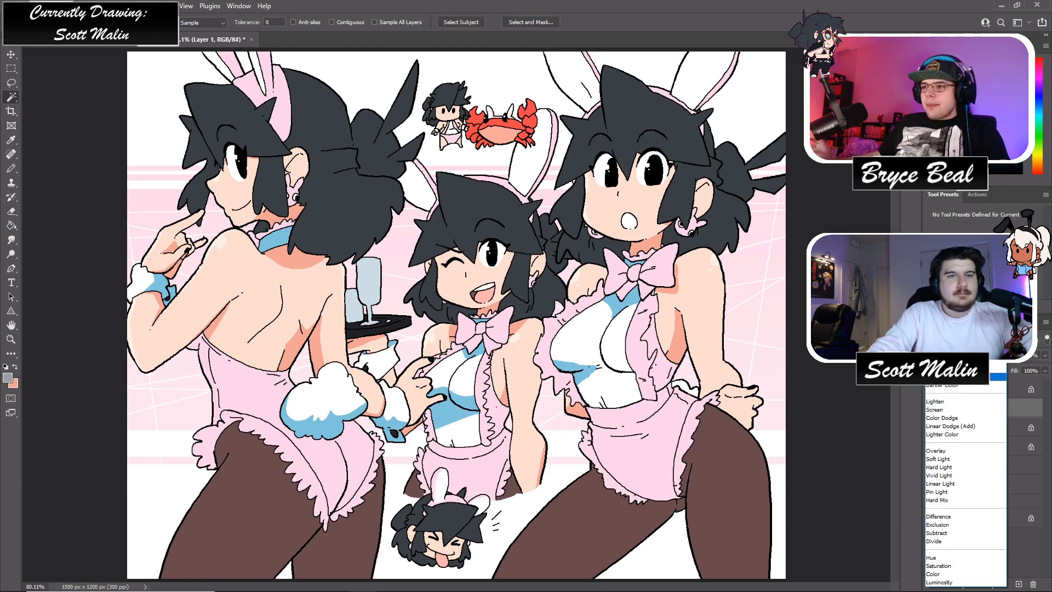
{"action": "left_click", "coordinate": [955, 359]}
{"action": "left_click", "coordinate": [16, 169]}
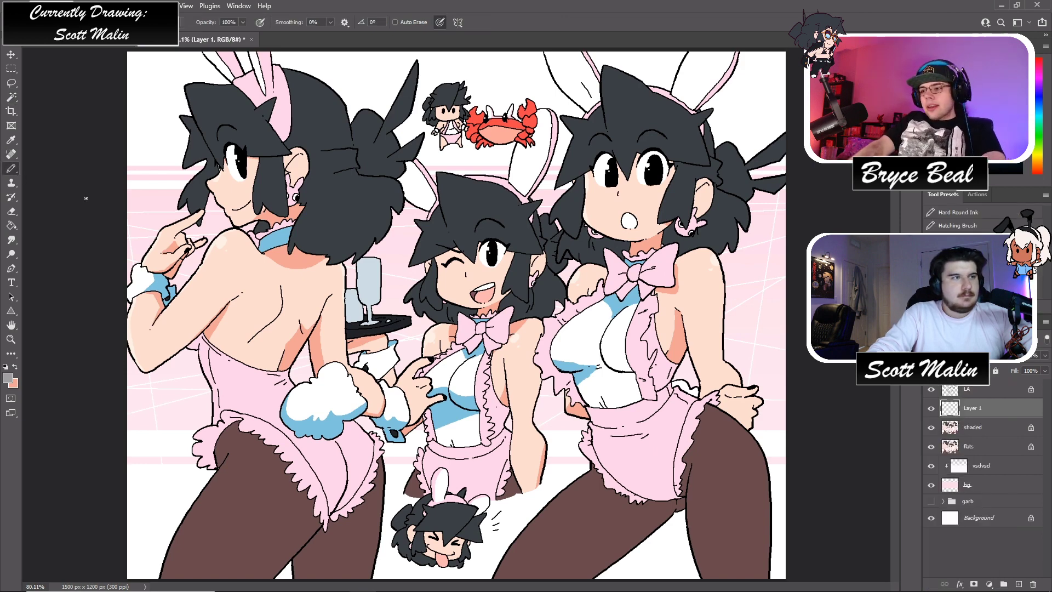
- Shade the standing figure's bow and the undersides of the frills on both sides of her bust in grey
{"action": "mouse_move", "coordinate": [602, 263]}
{"action": "left_mouse_down"}
{"action": "mouse_move", "coordinate": [631, 299]}
{"action": "mouse_move", "coordinate": [681, 238]}
{"action": "mouse_move", "coordinate": [633, 291]}
{"action": "mouse_move", "coordinate": [603, 252]}
{"action": "mouse_move", "coordinate": [663, 246]}
{"action": "left_mouse_up"}
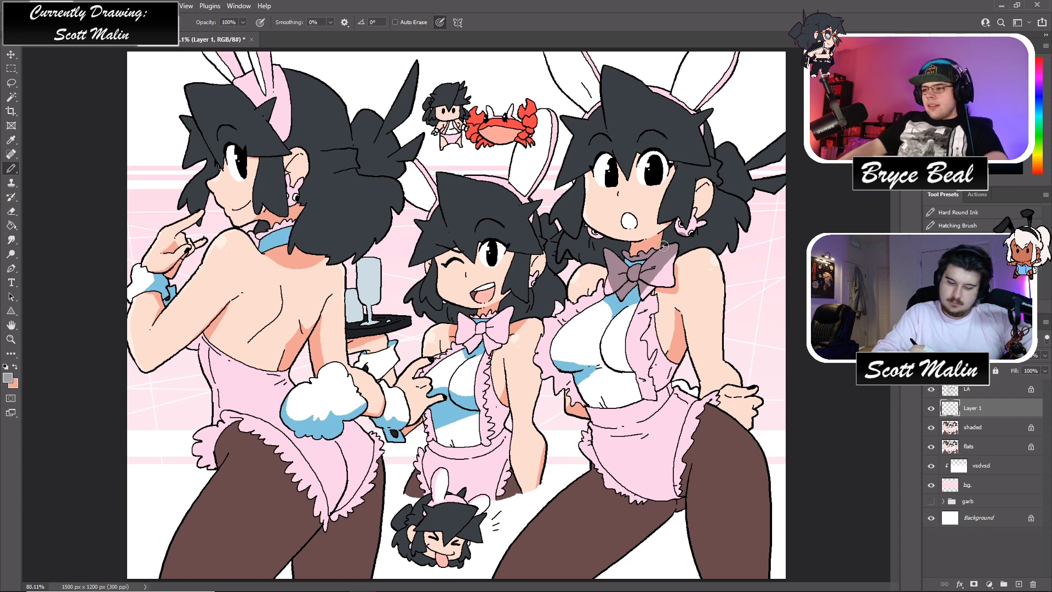
{"action": "mouse_move", "coordinate": [553, 366]}
{"action": "left_mouse_down"}
{"action": "mouse_move", "coordinate": [552, 390]}
{"action": "mouse_move", "coordinate": [582, 408]}
{"action": "left_mouse_up"}
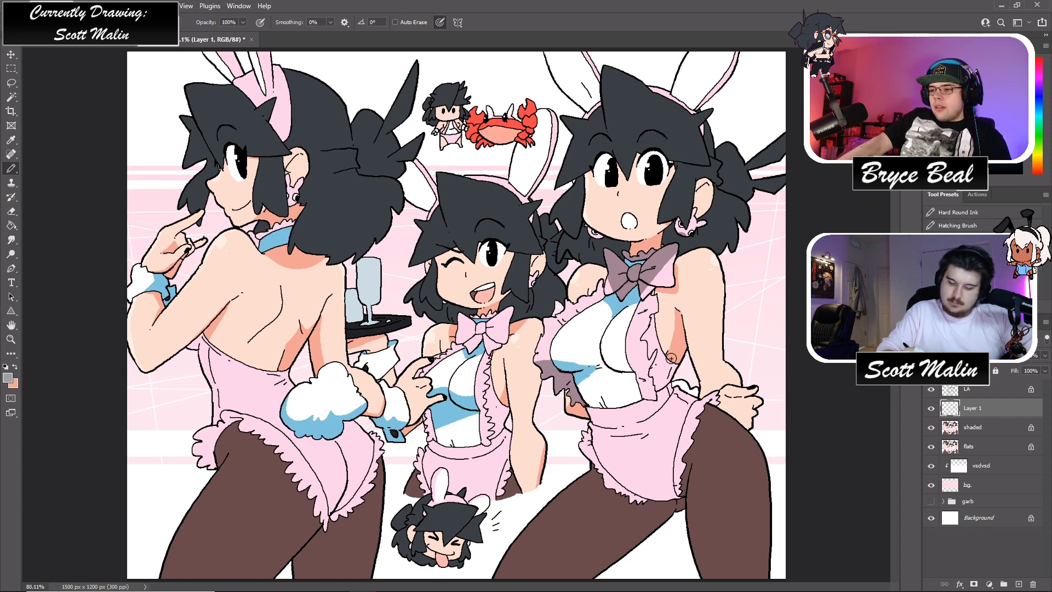
{"action": "mouse_move", "coordinate": [671, 360]}
{"action": "left_mouse_down"}
{"action": "mouse_move", "coordinate": [657, 391]}
{"action": "mouse_move", "coordinate": [689, 388]}
{"action": "left_mouse_up"}
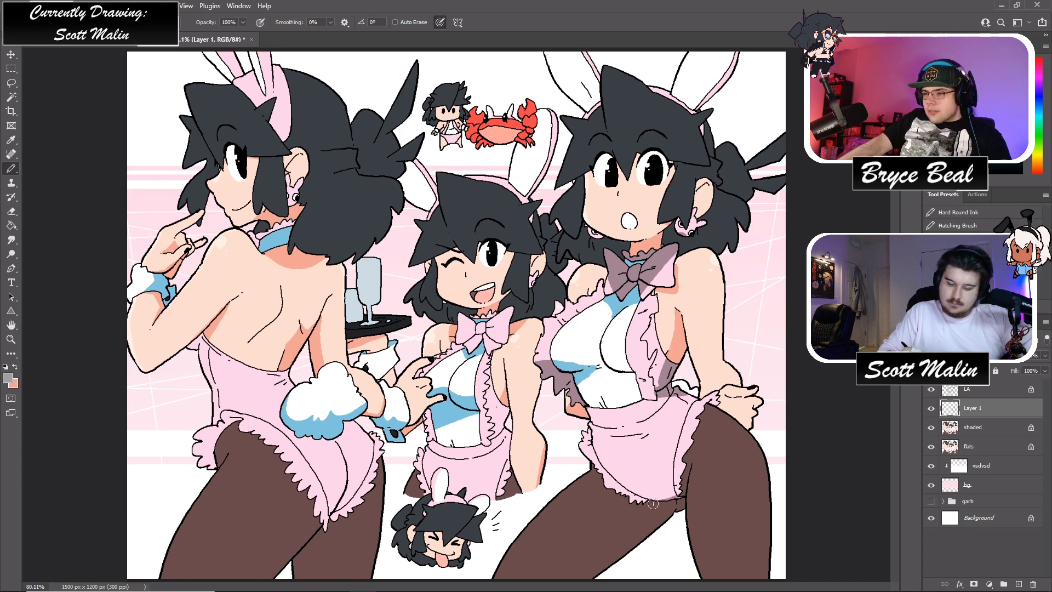
- Outline and fill grey shadows in the fold on the front of the standing figure's skirt and at her waist below the frill
{"action": "left_click_drag", "start_coordinate": [610, 436], "coordinate": [647, 434]}
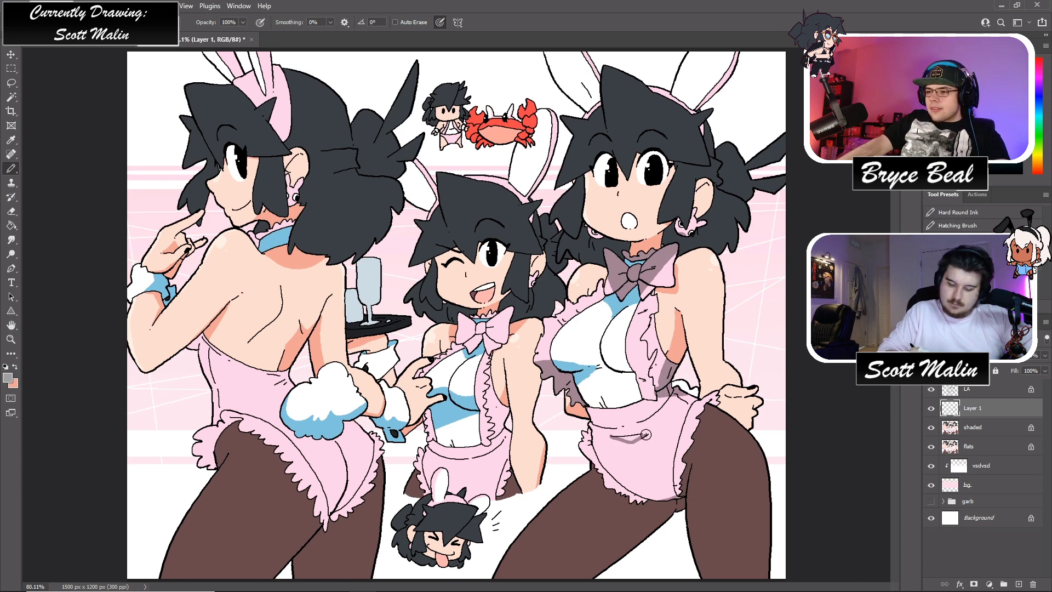
{"action": "key", "text": "g"}
{"action": "left_click", "coordinate": [630, 439]}
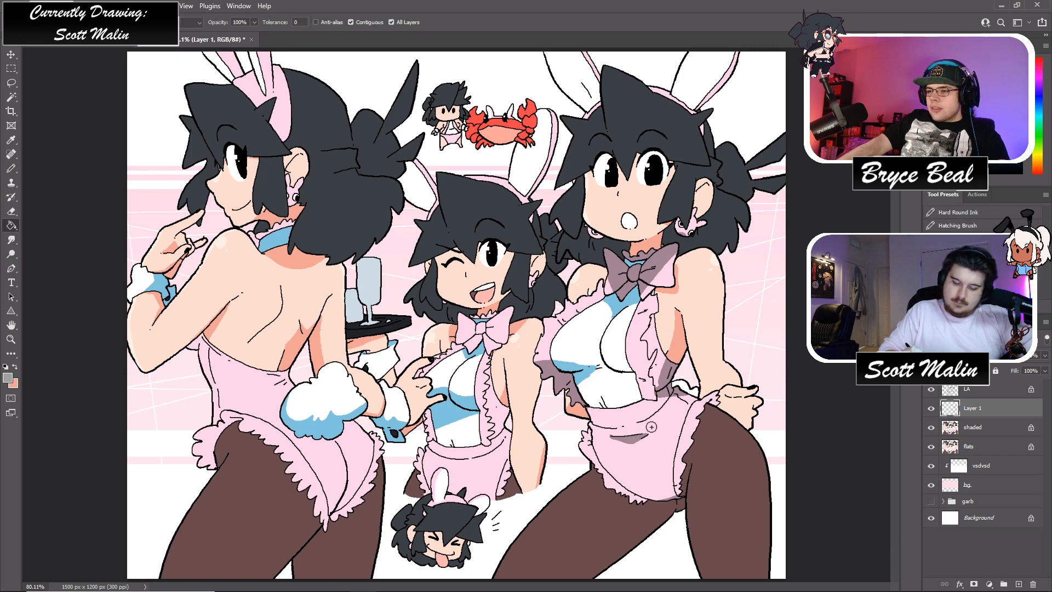
{"action": "key", "text": "b"}
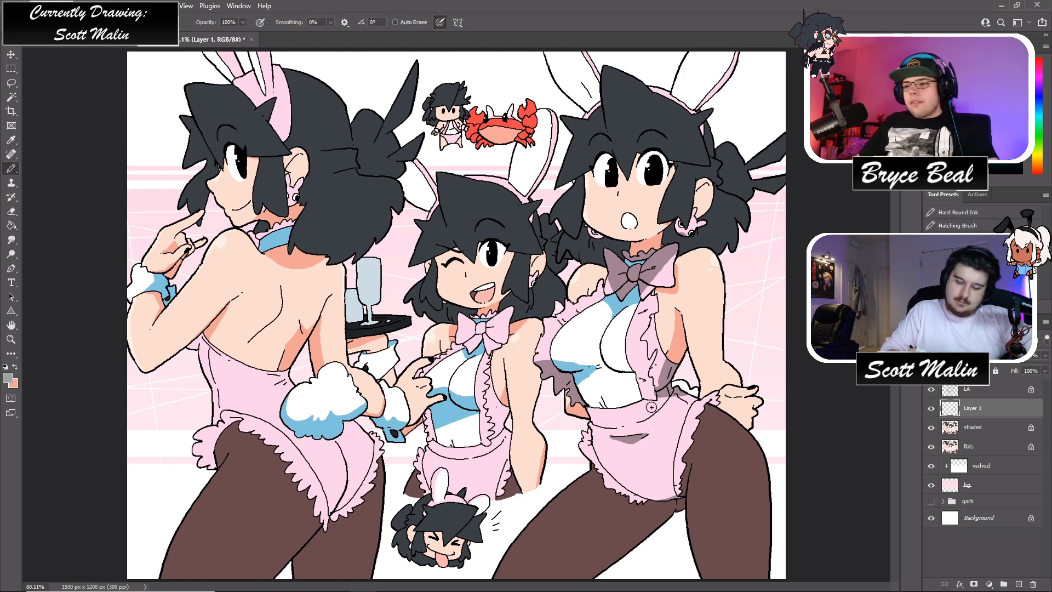
{"action": "left_click_drag", "start_coordinate": [645, 398], "coordinate": [673, 412]}
{"action": "key", "text": "g"}
{"action": "key", "text": "g"}
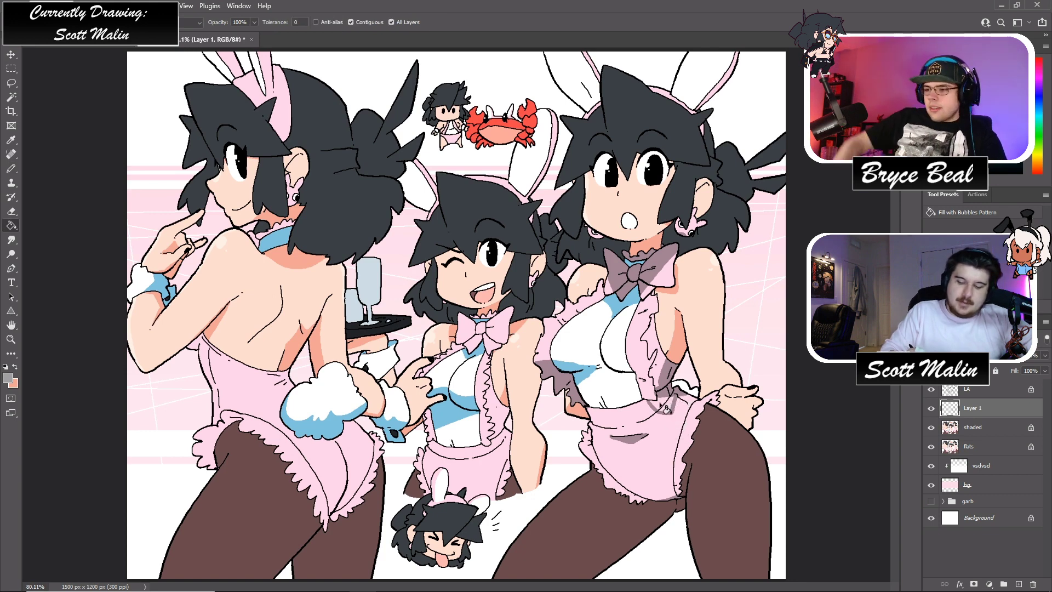
{"action": "left_click", "coordinate": [669, 408]}
- Shade the middle figure's bow and the back-facing figure's costume below the fluffy tail, hip frill and neck frill in grey
{"action": "key", "text": "b"}
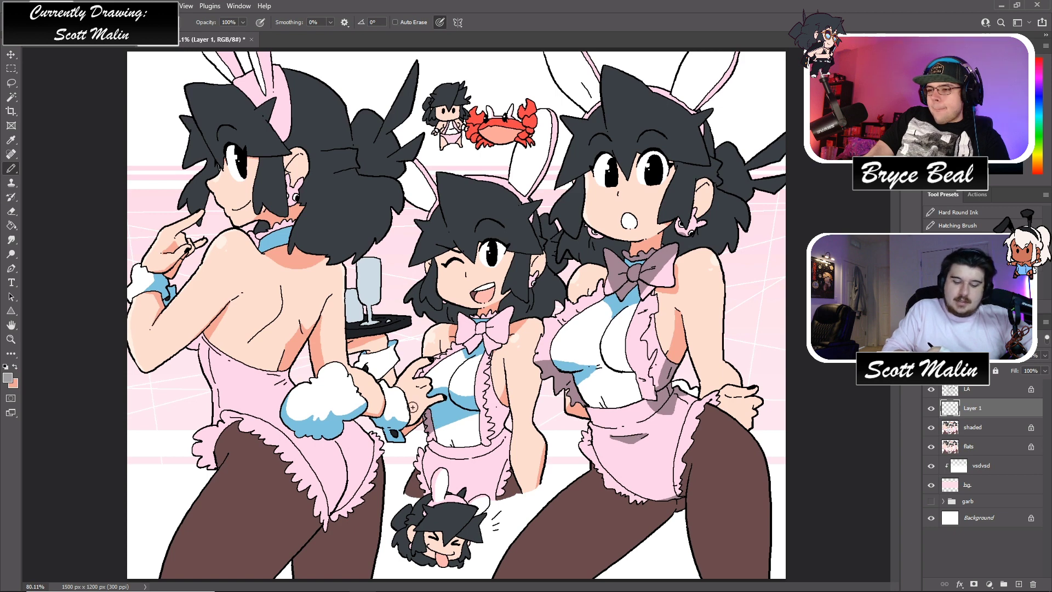
{"action": "mouse_move", "coordinate": [471, 335]}
{"action": "left_mouse_down"}
{"action": "mouse_move", "coordinate": [517, 303]}
{"action": "mouse_move", "coordinate": [478, 338]}
{"action": "mouse_move", "coordinate": [458, 309]}
{"action": "left_mouse_up"}
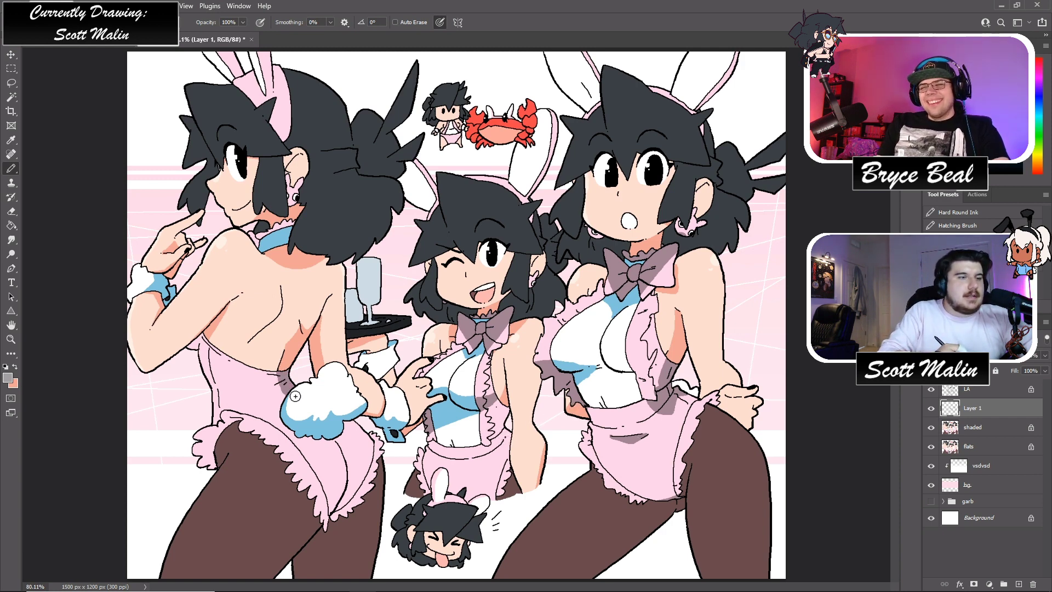
{"action": "mouse_move", "coordinate": [291, 405]}
{"action": "left_mouse_down"}
{"action": "mouse_move", "coordinate": [298, 439]}
{"action": "mouse_move", "coordinate": [326, 445]}
{"action": "left_mouse_up"}
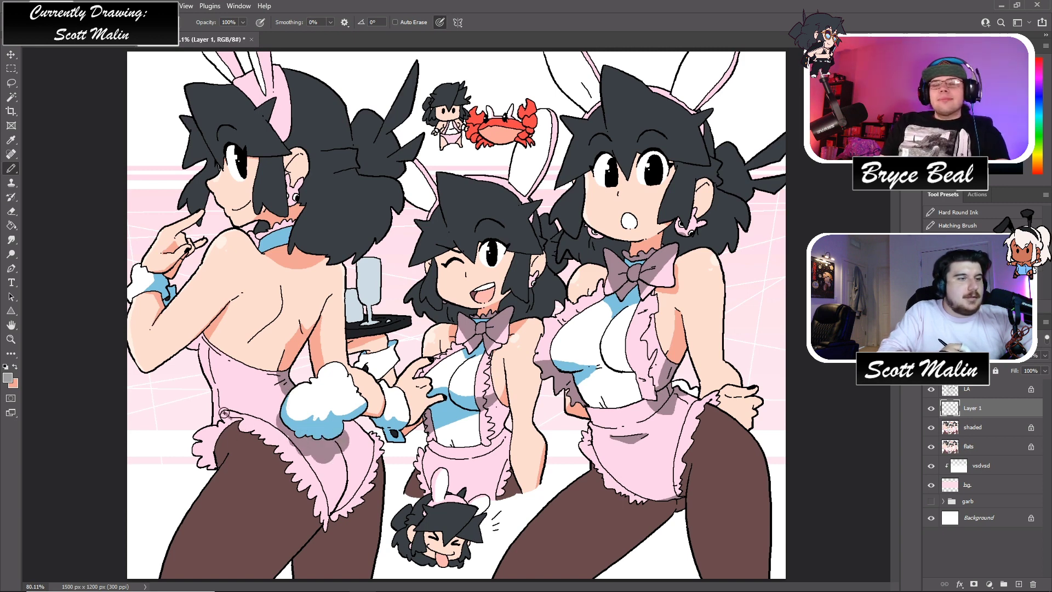
{"action": "key", "text": "g"}
{"action": "left_click", "coordinate": [241, 433]}
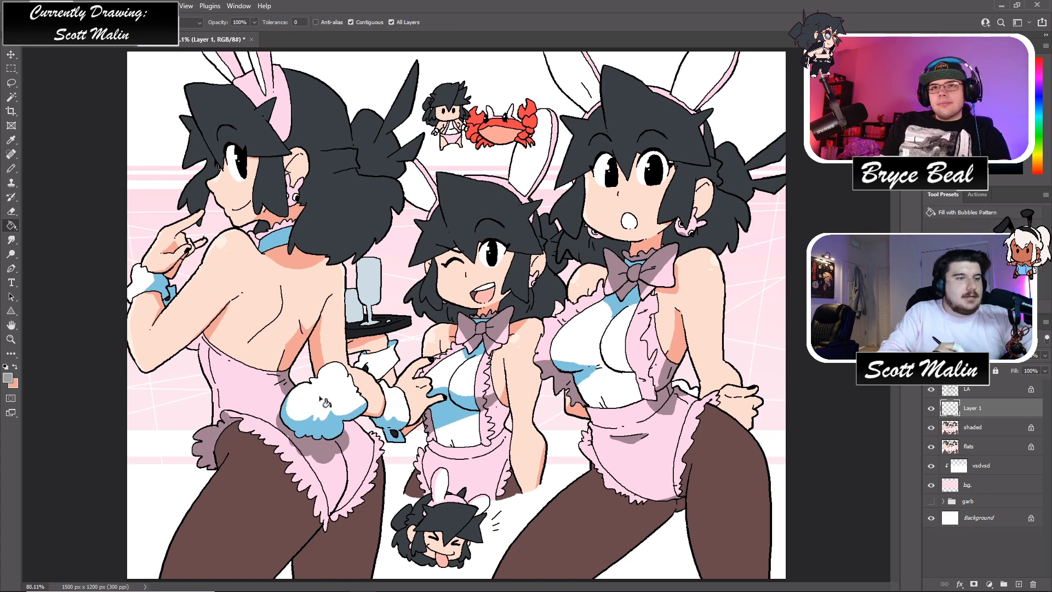
{"action": "key", "text": "b"}
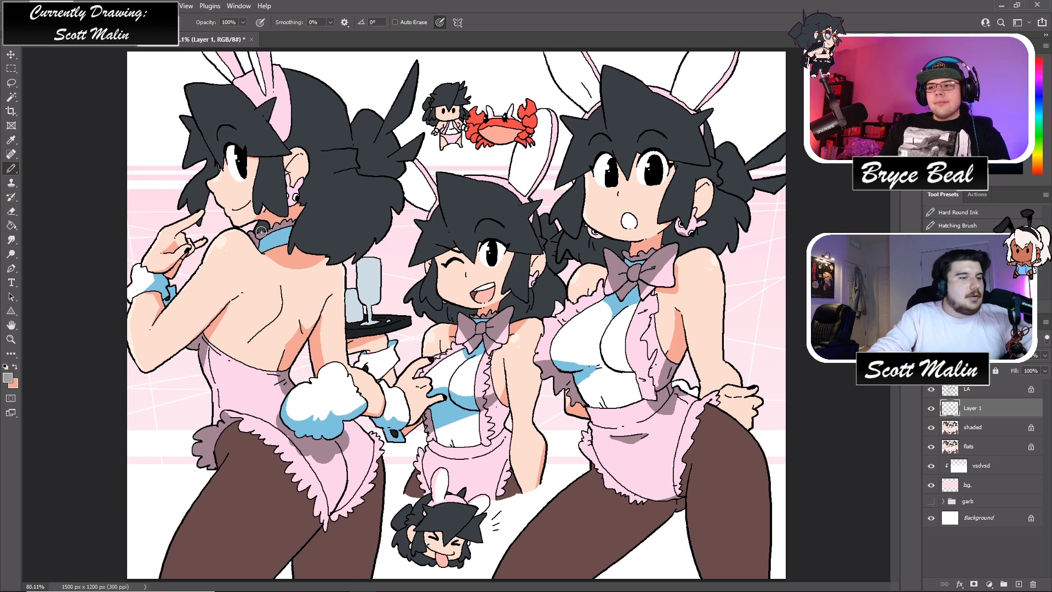
- Load the grey shadow shapes as a selection on the shaded layer and delete the grey layer
{"action": "left_click", "coordinate": [11, 338]}
{"action": "left_click_drag", "start_coordinate": [565, 309], "coordinate": [574, 340]}
{"action": "left_click_drag", "start_coordinate": [951, 415], "coordinate": [1034, 584]}
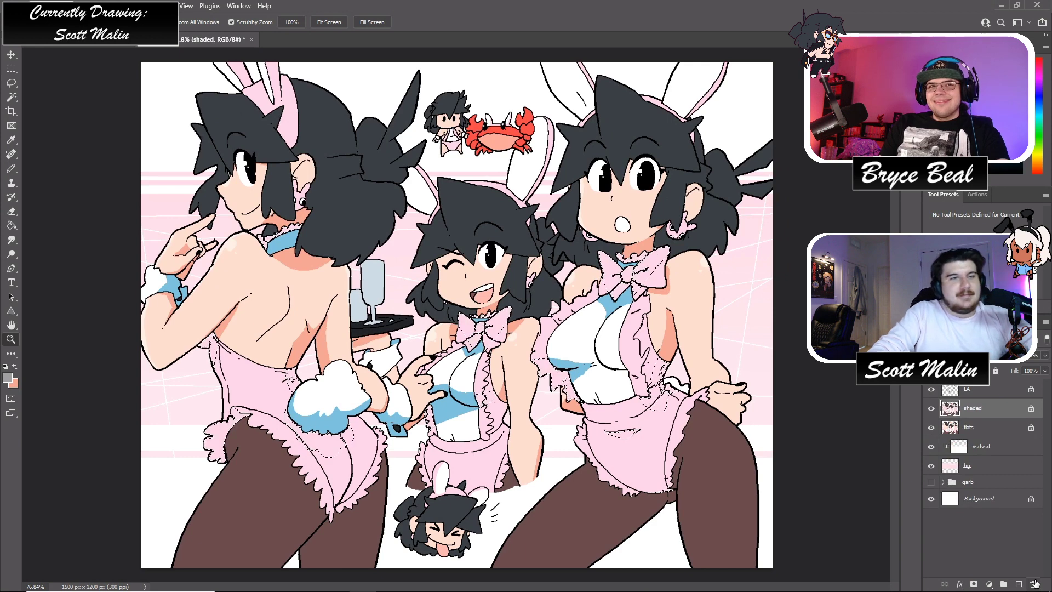
- Recolour the selected shadow areas as a deeper pink using Hue/Saturation with Hue -3, and compare before and after
{"action": "key", "text": "ctrl+u"}
{"action": "left_click_drag", "start_coordinate": [864, 291], "coordinate": [849, 291]}
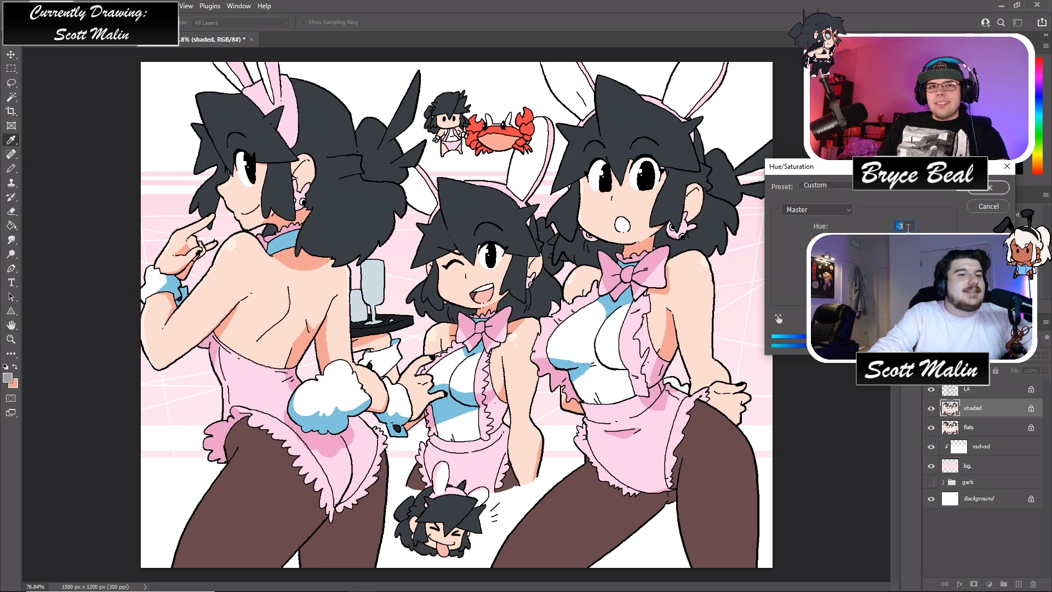
{"action": "left_click", "coordinate": [996, 189]}
{"action": "key", "text": "z"}
{"action": "key", "text": "ctrl+z"}
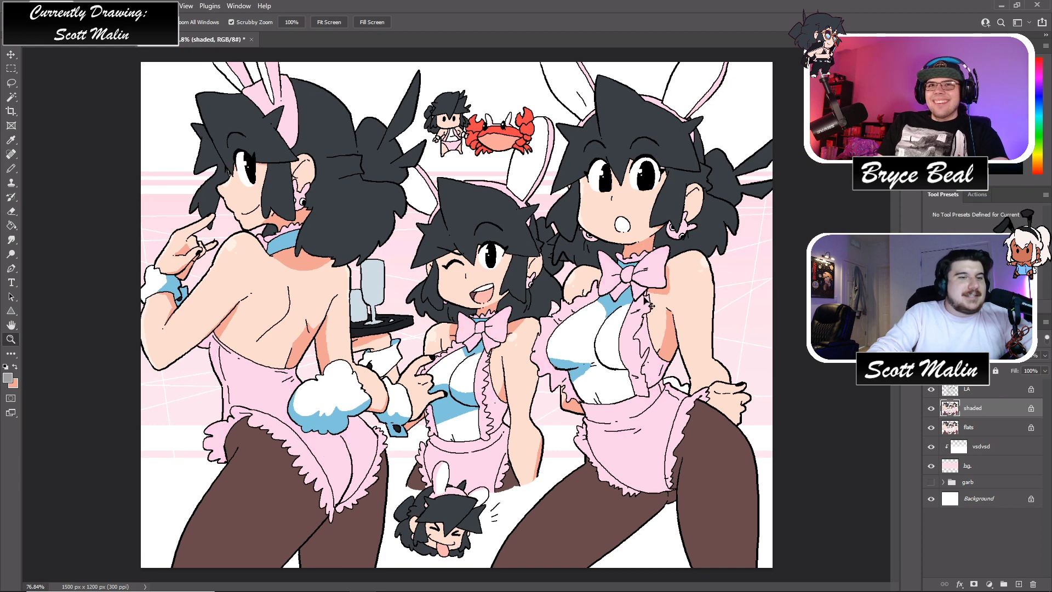
{"action": "key", "text": "ctrl+shift+z"}
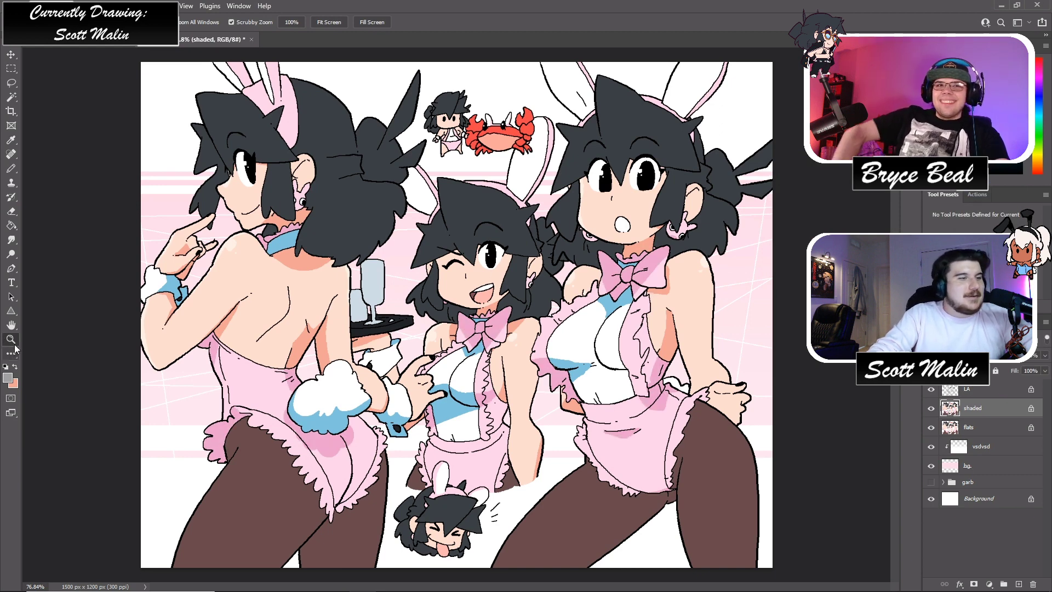
- Select the light pink clothing areas with the Magic Wand, add a new layer above the shaded layer, and choose white
{"action": "left_click", "coordinate": [190, 370]}
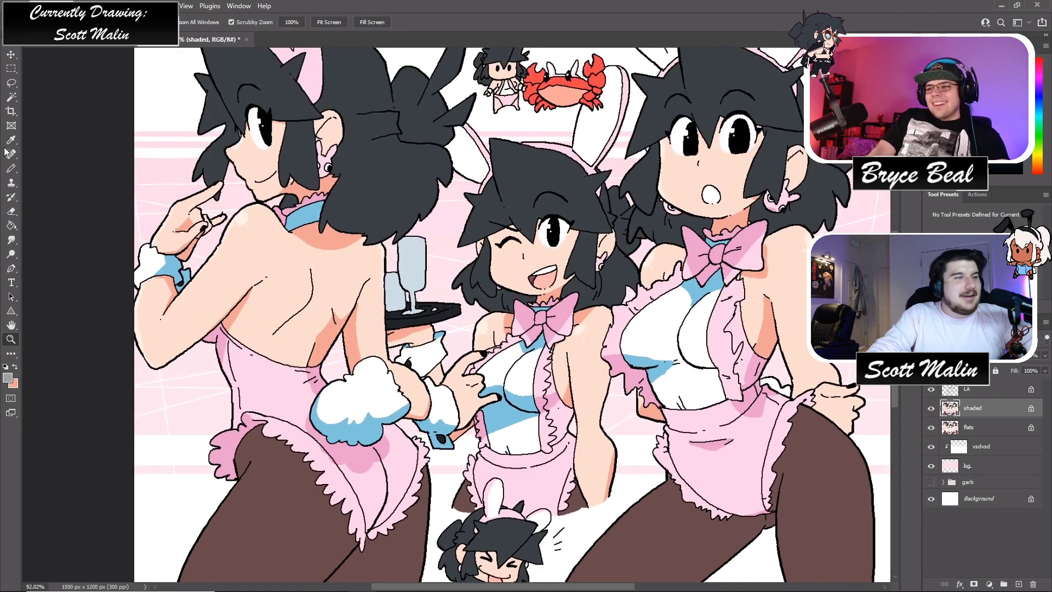
{"action": "key", "text": "w"}
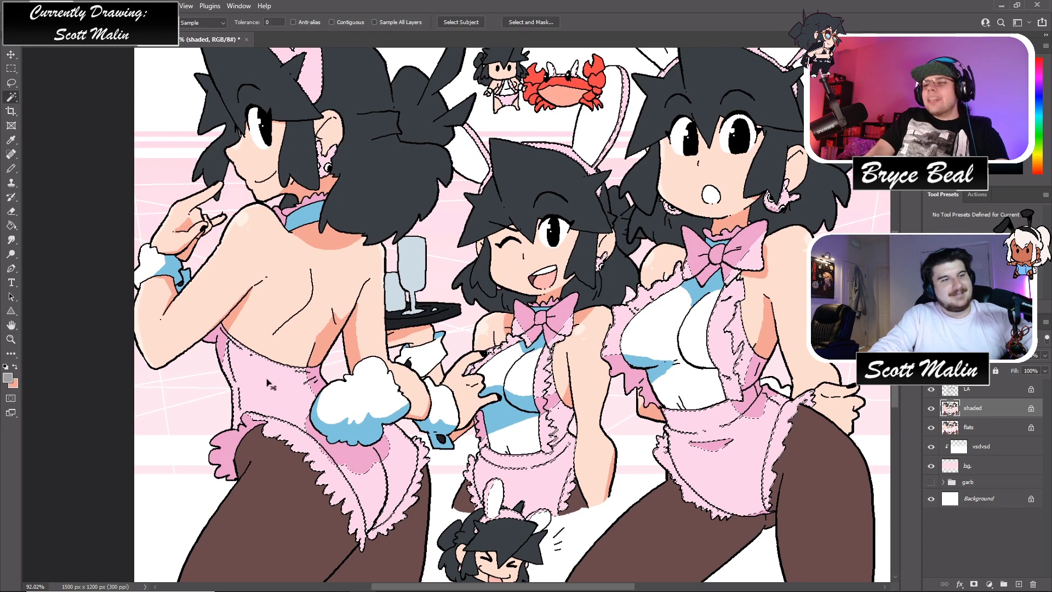
{"action": "left_click", "coordinate": [1018, 584]}
{"action": "key", "text": "d"}
{"action": "key", "text": "x"}
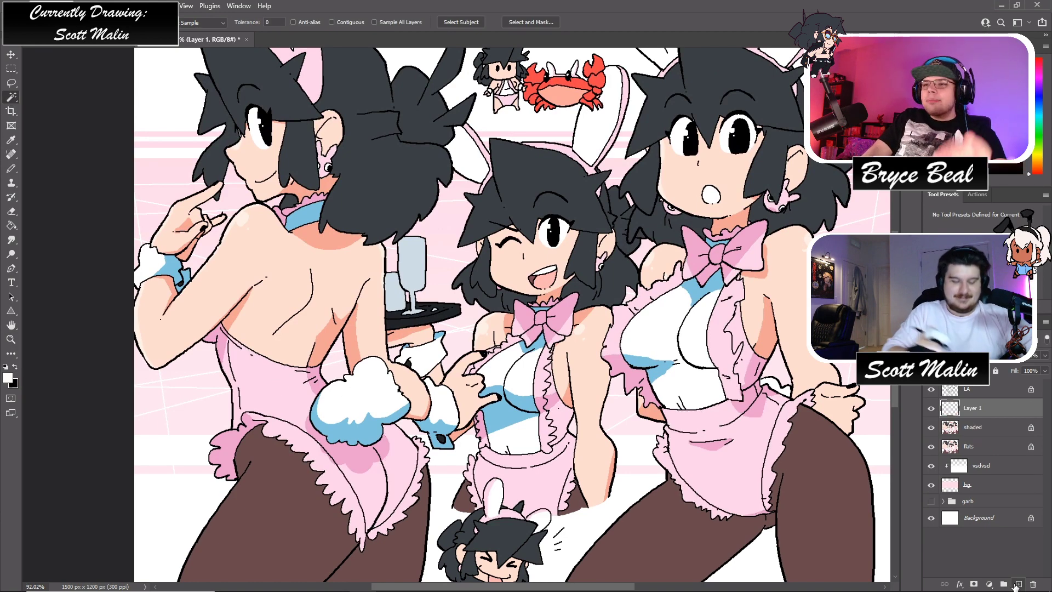
- Draw white highlight streaks on the pink costumes, load them as a selection on the shaded layer, and delete their layer
{"action": "key", "text": "b"}
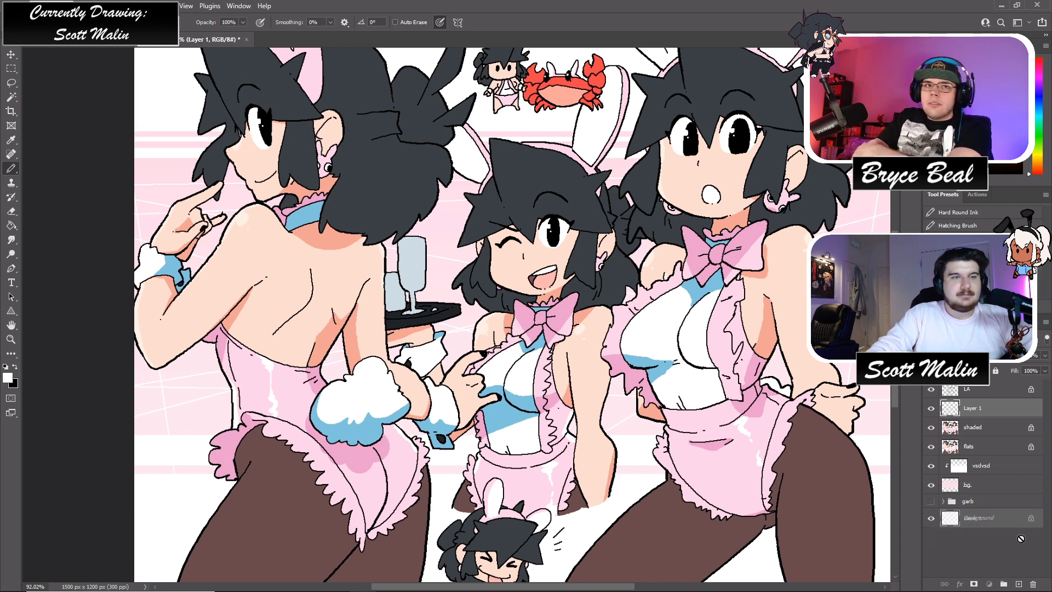
{"action": "left_click", "coordinate": [953, 409], "text": "ctrl"}
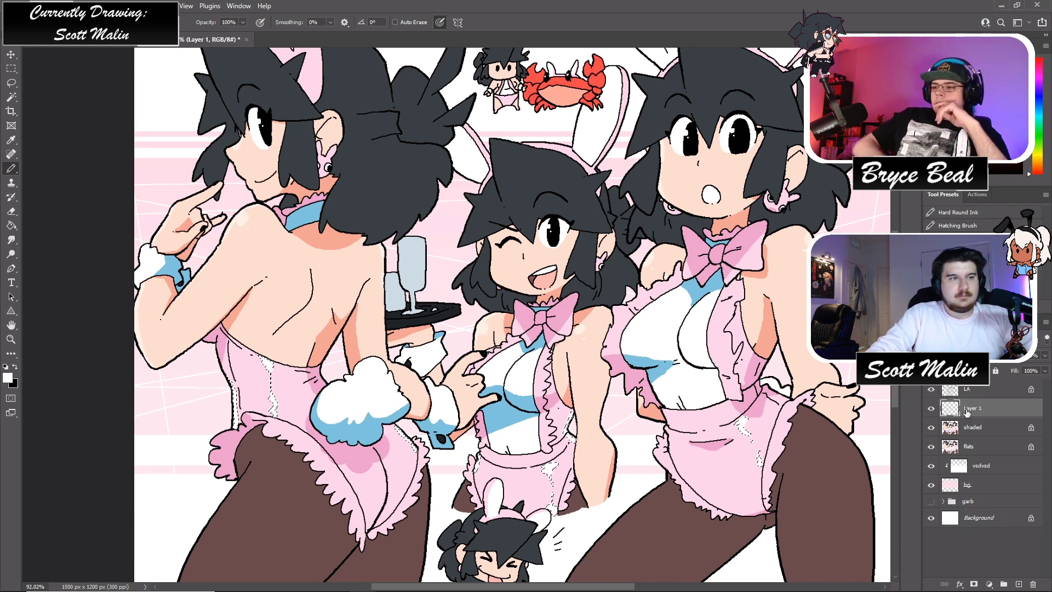
{"action": "mouse_move", "coordinate": [954, 408]}
{"action": "left_mouse_down"}
{"action": "mouse_move", "coordinate": [992, 570]}
{"action": "mouse_move", "coordinate": [1023, 579]}
{"action": "left_mouse_up"}
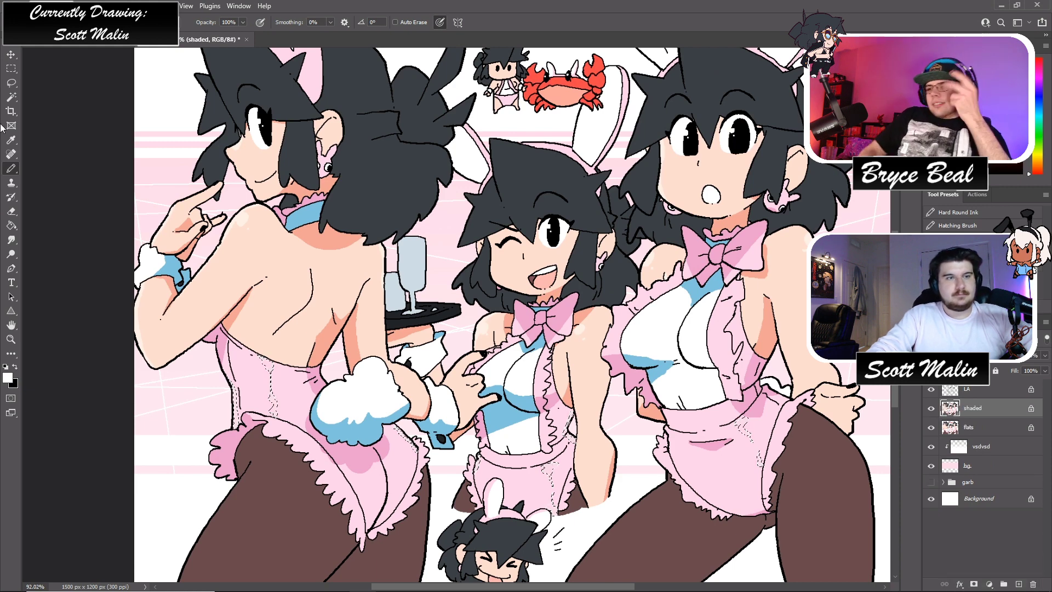
- Recolour the selected highlight streaks on the pink costumes as a paler pink using Hue/Saturation with Hue +6
{"action": "key", "text": "w"}
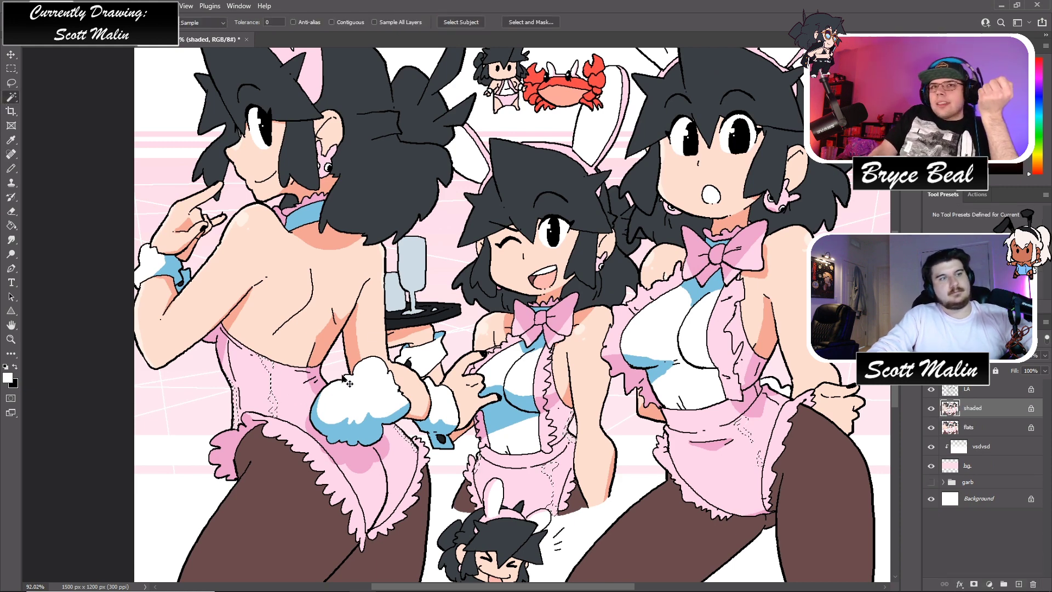
{"action": "key", "text": "ctrl+u"}
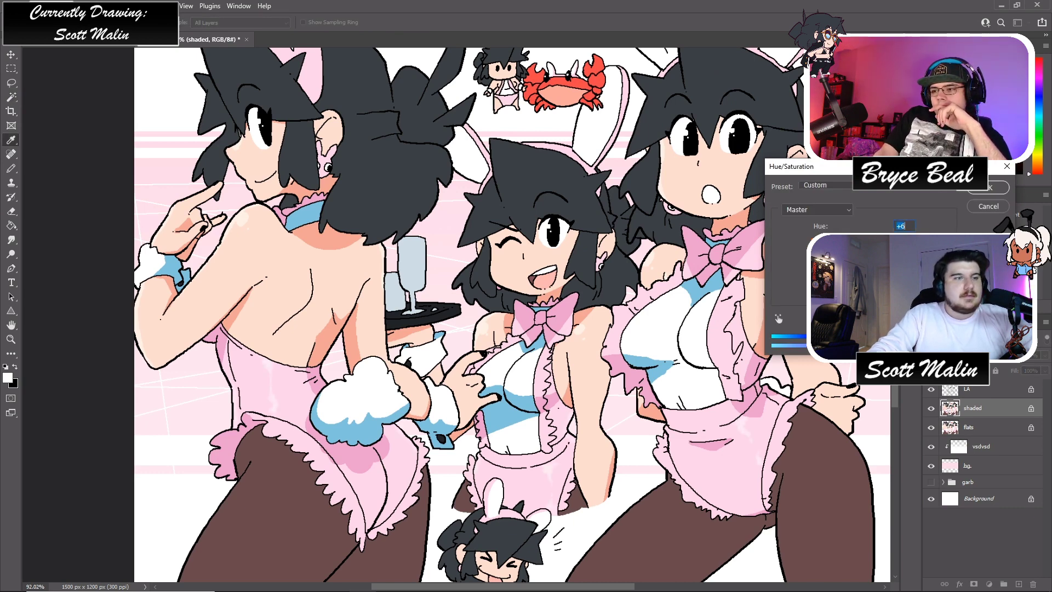
{"action": "left_click", "coordinate": [975, 190]}
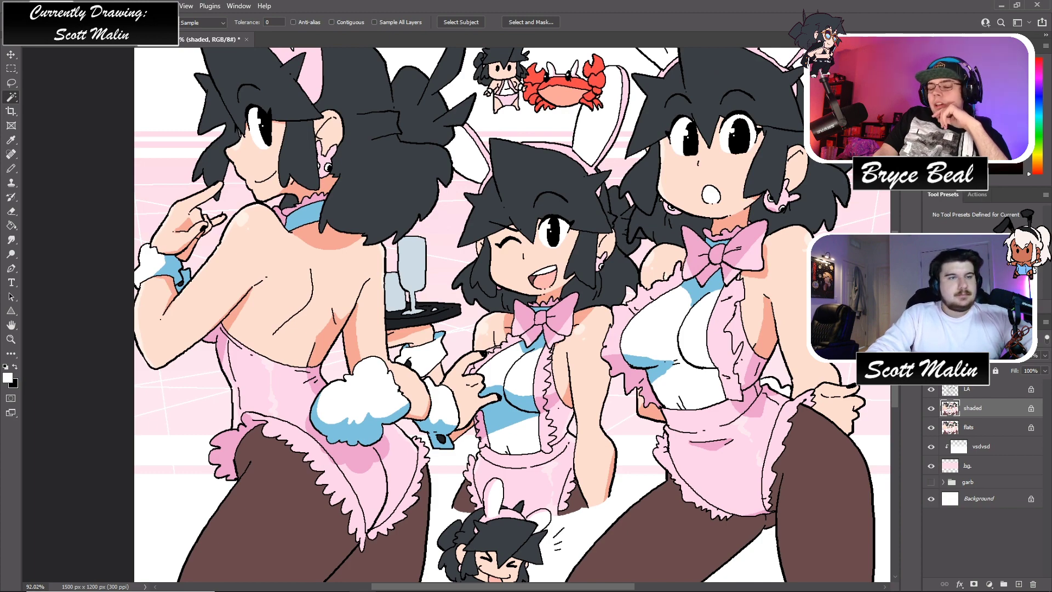
- Sample the salmon skin shadow on the back-view figure's neck and paint it over the unshaded gap beneath the hair
{"action": "left_click", "coordinate": [11, 340]}
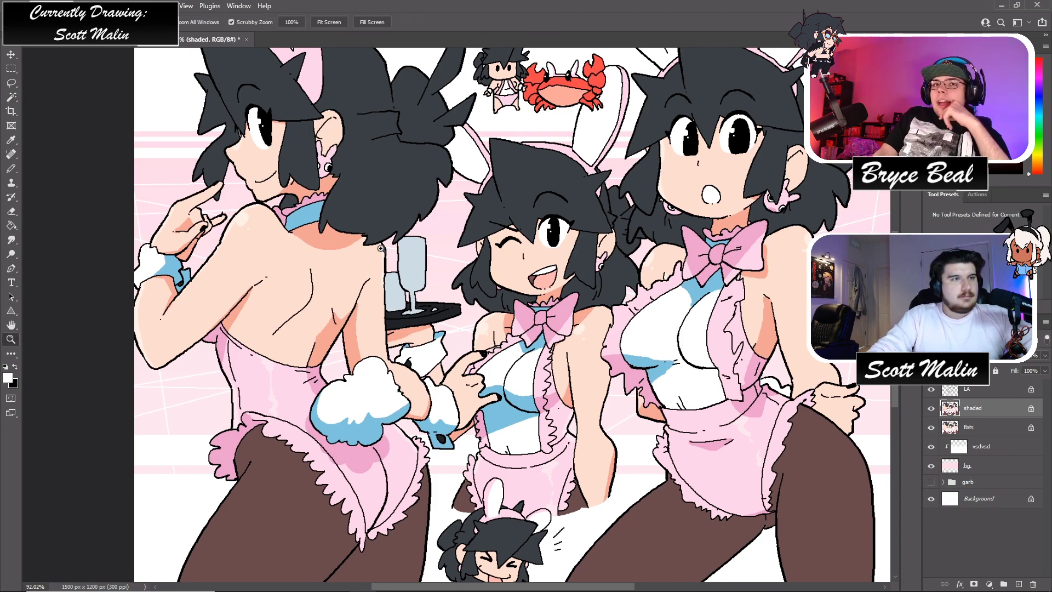
{"action": "left_click_drag", "start_coordinate": [353, 215], "coordinate": [333, 214]}
{"action": "mouse_move", "coordinate": [265, 207]}
{"action": "left_mouse_down"}
{"action": "mouse_move", "coordinate": [303, 274]}
{"action": "mouse_move", "coordinate": [281, 298]}
{"action": "mouse_move", "coordinate": [319, 266]}
{"action": "left_mouse_up"}
{"action": "key", "text": "b"}
{"action": "left_click", "coordinate": [259, 275], "text": "alt"}
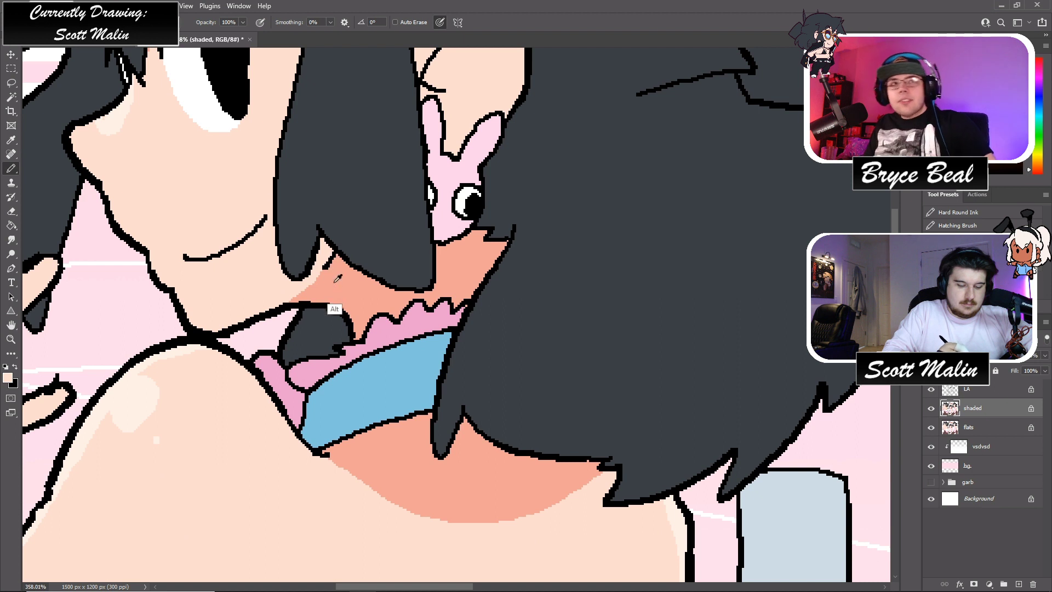
{"action": "left_click", "coordinate": [333, 271], "text": "alt"}
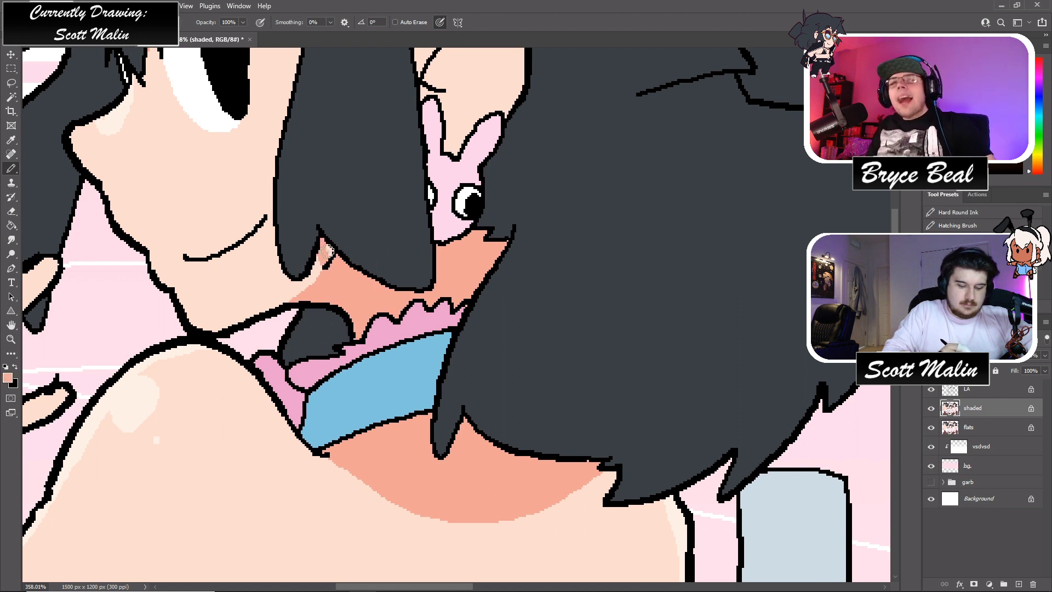
{"action": "left_click_drag", "start_coordinate": [319, 258], "coordinate": [312, 267]}
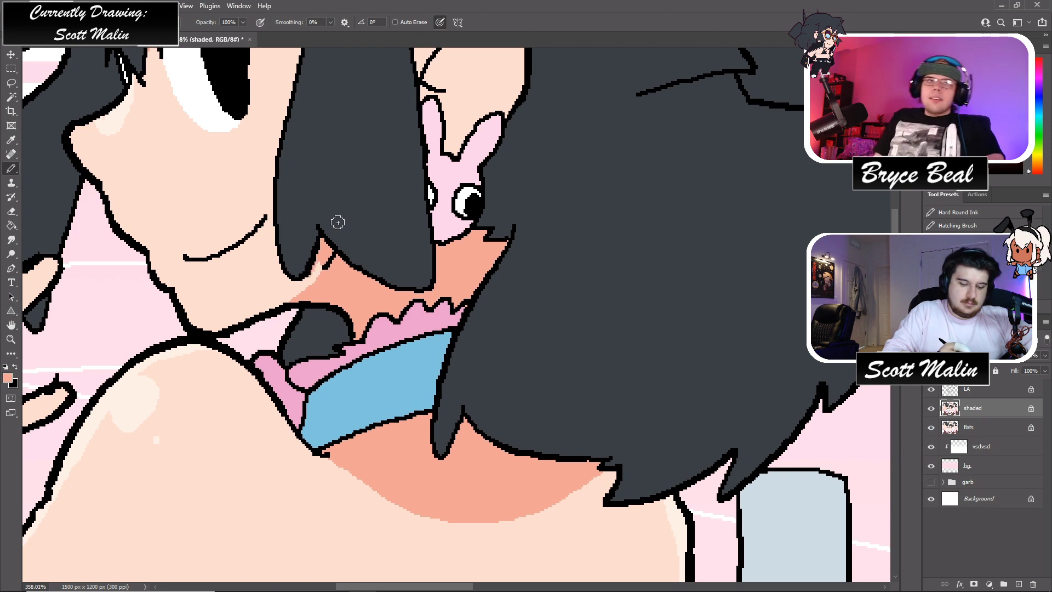
- Review the whole illustration and compare it with the shaded layer hidden and shown
{"action": "key", "text": "z"}
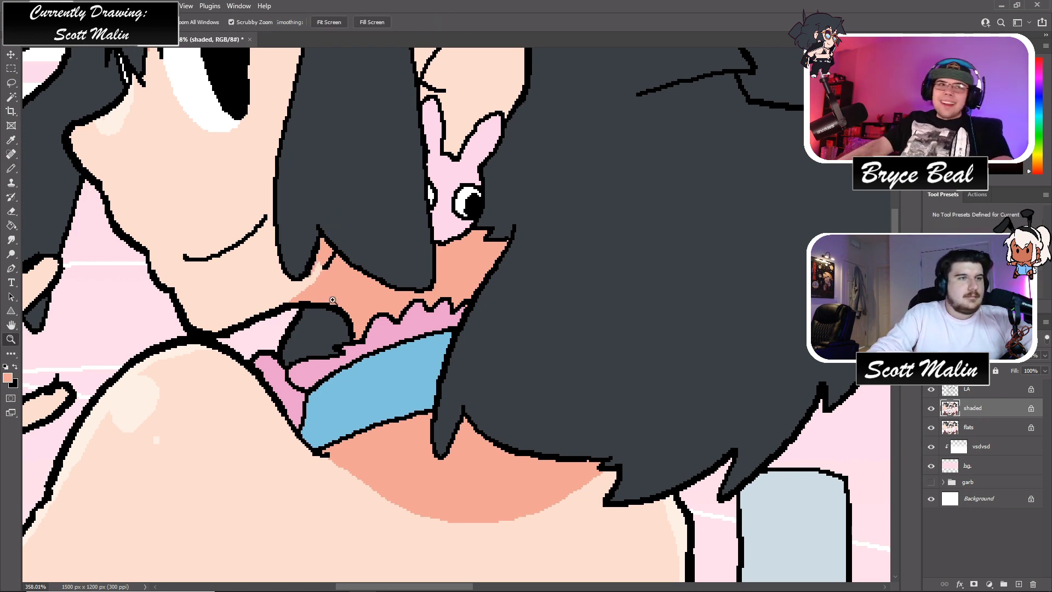
{"action": "left_click_drag", "start_coordinate": [333, 300], "coordinate": [265, 300]}
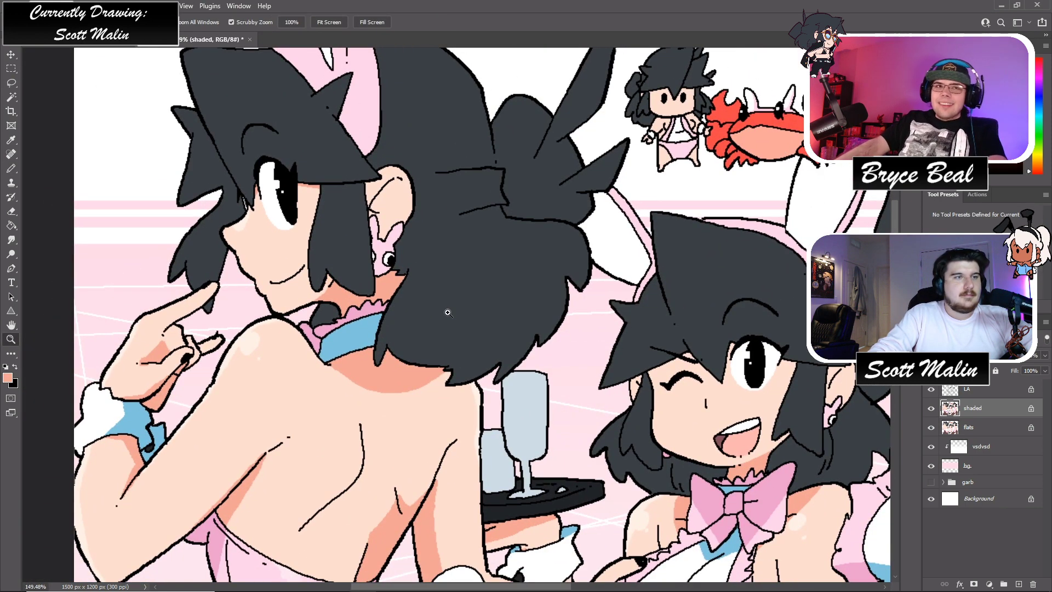
{"action": "scroll", "coordinate": [447, 312], "scroll_direction": "down", "scroll_amount": 4}
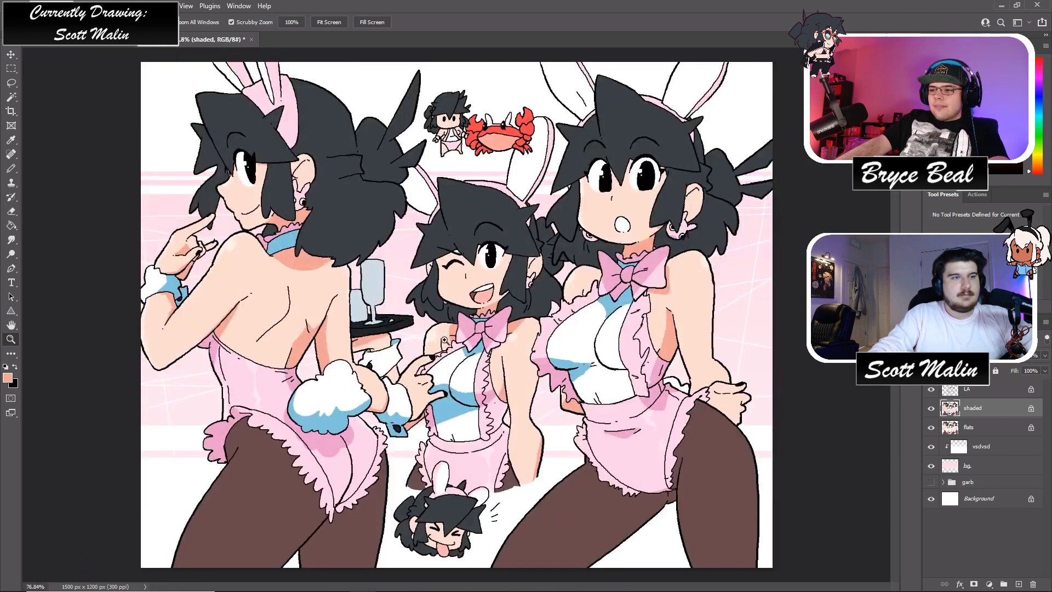
{"action": "scroll", "coordinate": [444, 340], "scroll_direction": "up", "scroll_amount": 2}
{"action": "scroll", "coordinate": [447, 362], "scroll_direction": "down", "scroll_amount": 3}
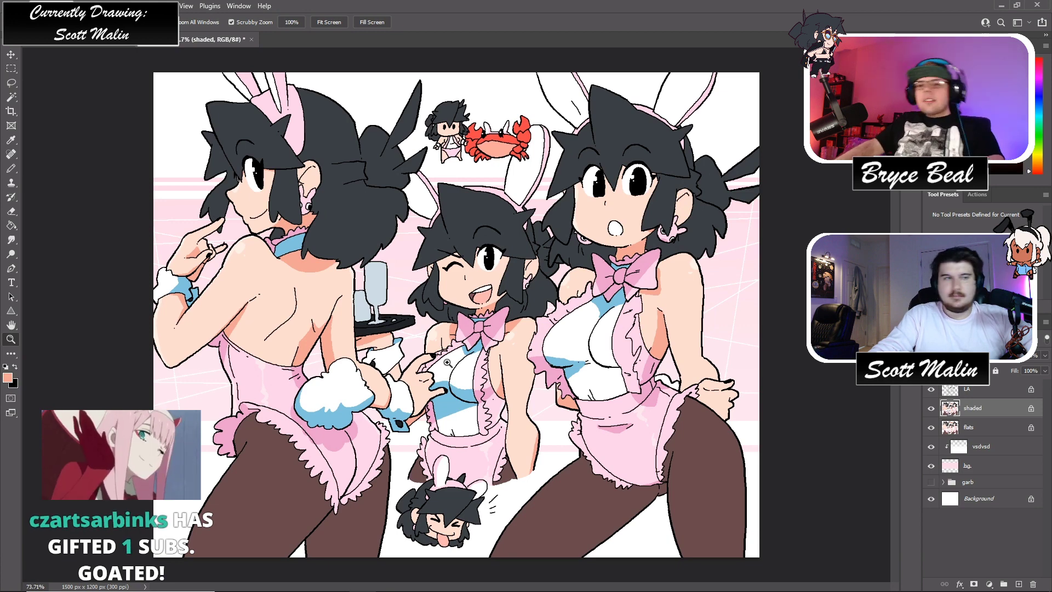
{"action": "left_click_drag", "start_coordinate": [279, 334], "coordinate": [285, 334]}
{"action": "scroll", "coordinate": [286, 333], "scroll_direction": "up", "scroll_amount": 3}
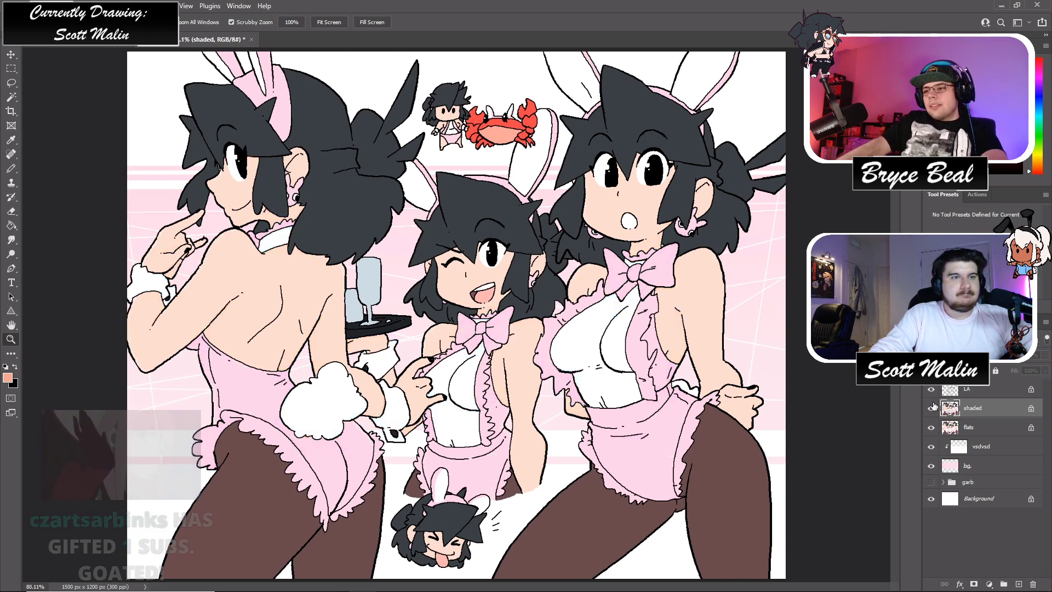
{"action": "scroll", "coordinate": [339, 376], "scroll_direction": "up", "scroll_amount": 3}
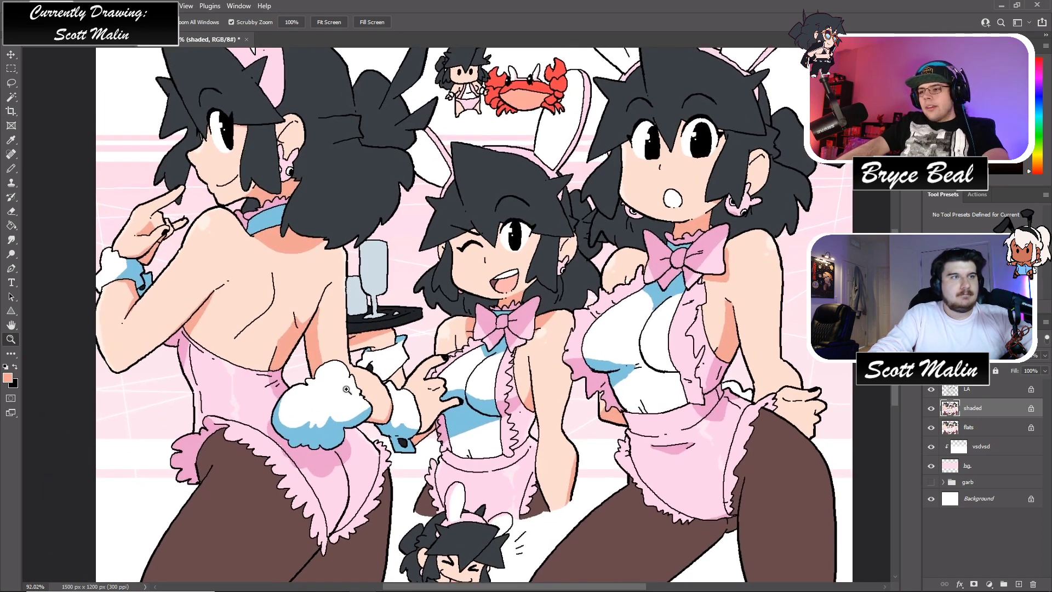
{"action": "scroll", "coordinate": [346, 389], "scroll_direction": "down", "scroll_amount": 3}
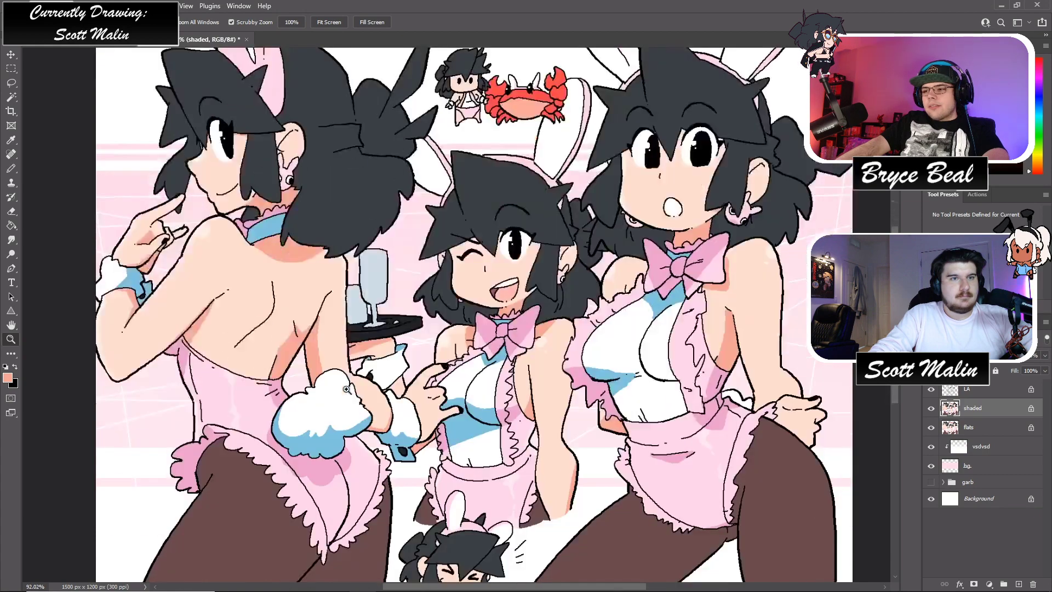
- Outline shadow areas on the back-view and right figures' brown tights with the Lasso, including a jagged edge beneath the ruffled apron
{"action": "left_click", "coordinate": [7, 82]}
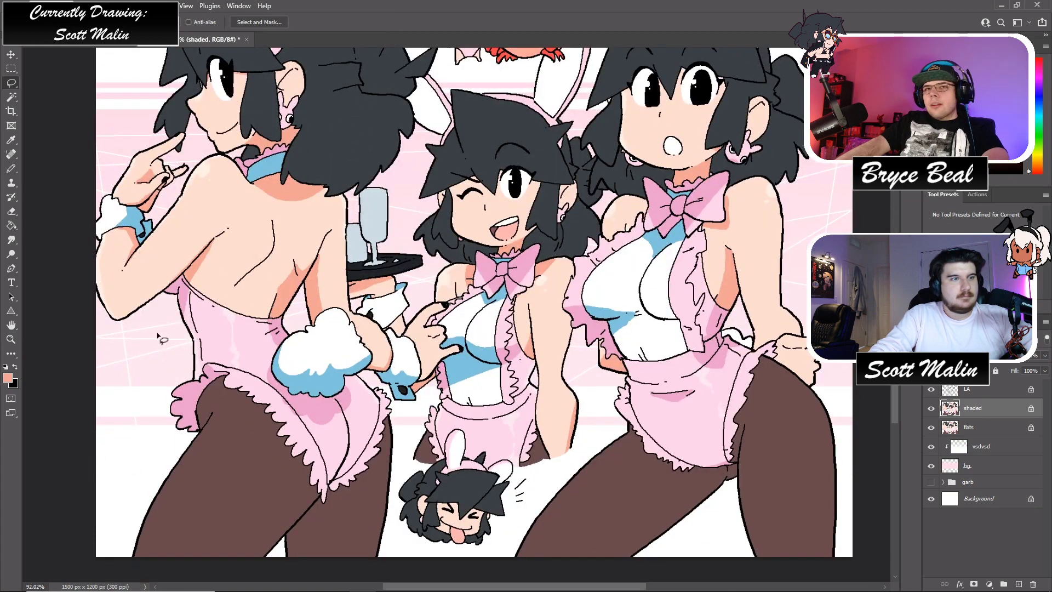
{"action": "scroll", "coordinate": [159, 336], "scroll_direction": "down", "scroll_amount": 2}
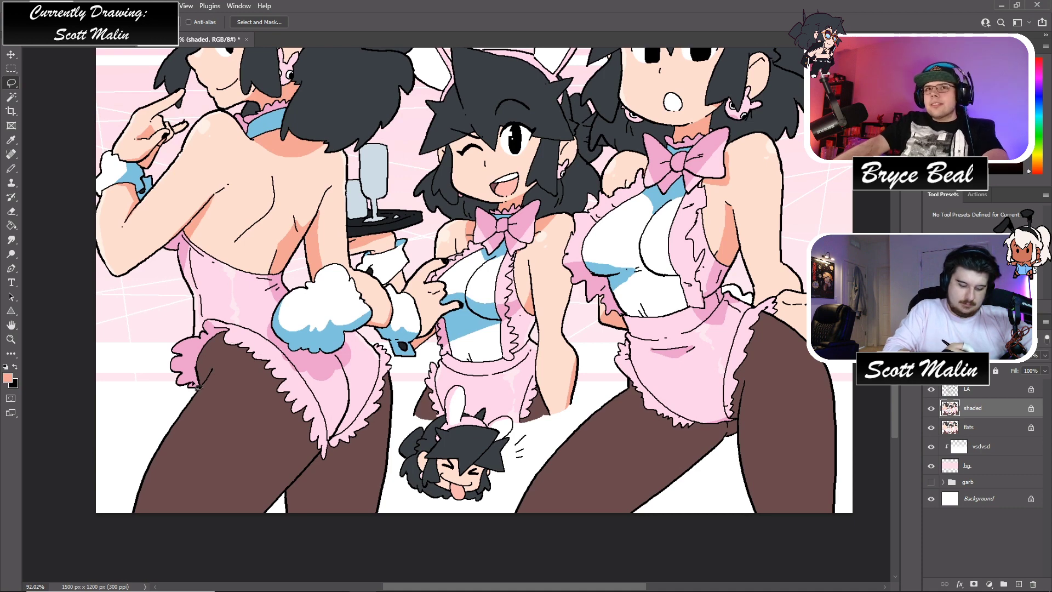
{"action": "left_click_drag", "start_coordinate": [162, 403], "coordinate": [184, 391]}
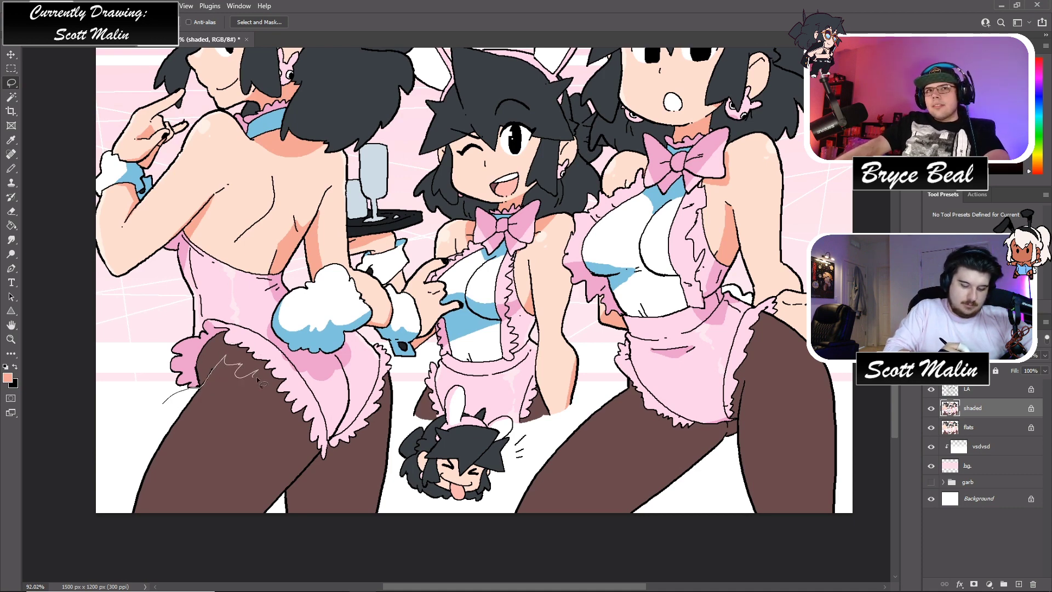
{"action": "mouse_move", "coordinate": [257, 379]}
{"action": "left_mouse_down"}
{"action": "mouse_move", "coordinate": [266, 415]}
{"action": "mouse_move", "coordinate": [286, 410]}
{"action": "mouse_move", "coordinate": [294, 424]}
{"action": "mouse_move", "coordinate": [217, 538]}
{"action": "mouse_move", "coordinate": [277, 554]}
{"action": "mouse_move", "coordinate": [354, 541]}
{"action": "left_mouse_up"}
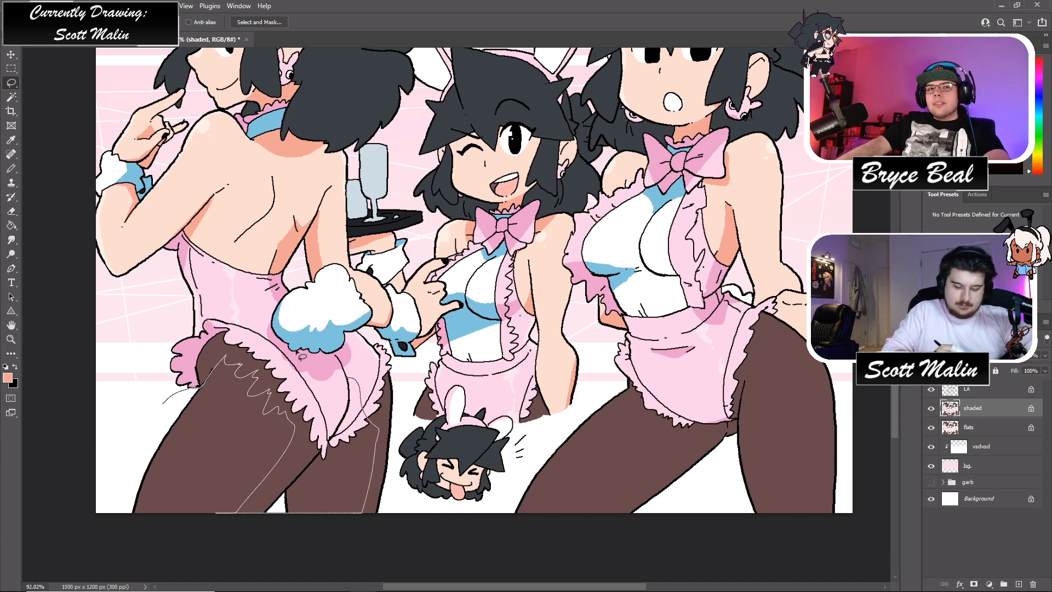
{"action": "mouse_move", "coordinate": [328, 367]}
{"action": "left_mouse_down"}
{"action": "mouse_move", "coordinate": [164, 345]}
{"action": "mouse_move", "coordinate": [163, 394]}
{"action": "left_mouse_up"}
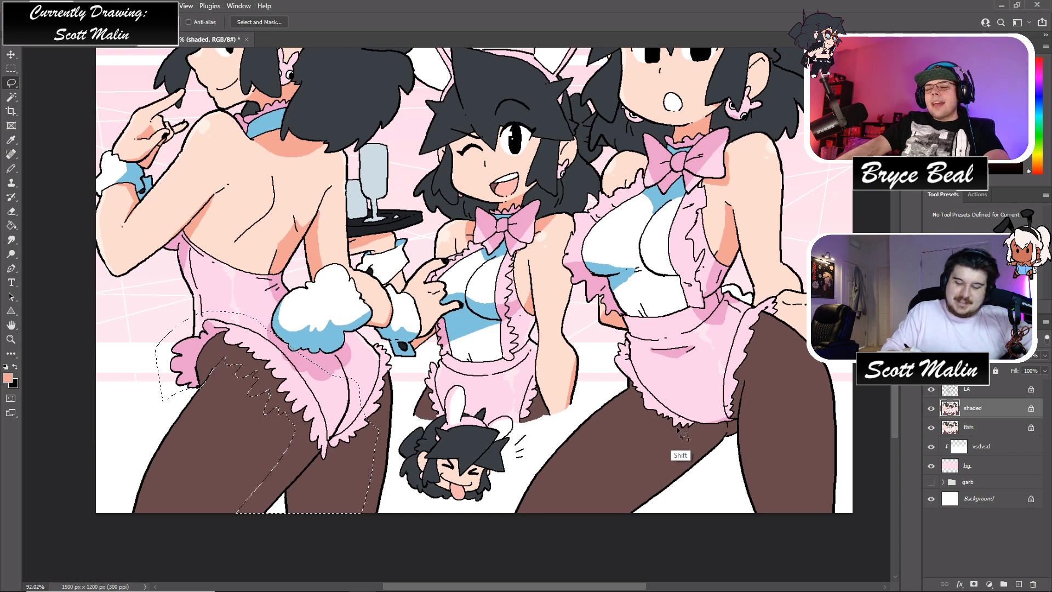
{"action": "mouse_move", "coordinate": [679, 432]}
{"action": "left_mouse_down"}
{"action": "mouse_move", "coordinate": [652, 410]}
{"action": "mouse_move", "coordinate": [671, 427]}
{"action": "mouse_move", "coordinate": [590, 537]}
{"action": "mouse_move", "coordinate": [702, 506]}
{"action": "mouse_move", "coordinate": [725, 461]}
{"action": "mouse_move", "coordinate": [737, 418]}
{"action": "mouse_move", "coordinate": [652, 410]}
{"action": "left_mouse_up"}
{"action": "mouse_move", "coordinate": [820, 364]}
{"action": "left_mouse_down"}
{"action": "mouse_move", "coordinate": [805, 501]}
{"action": "mouse_move", "coordinate": [863, 409]}
{"action": "mouse_move", "coordinate": [830, 364]}
{"action": "left_mouse_up"}
{"action": "scroll", "coordinate": [871, 345], "scroll_direction": "up", "scroll_amount": 2}
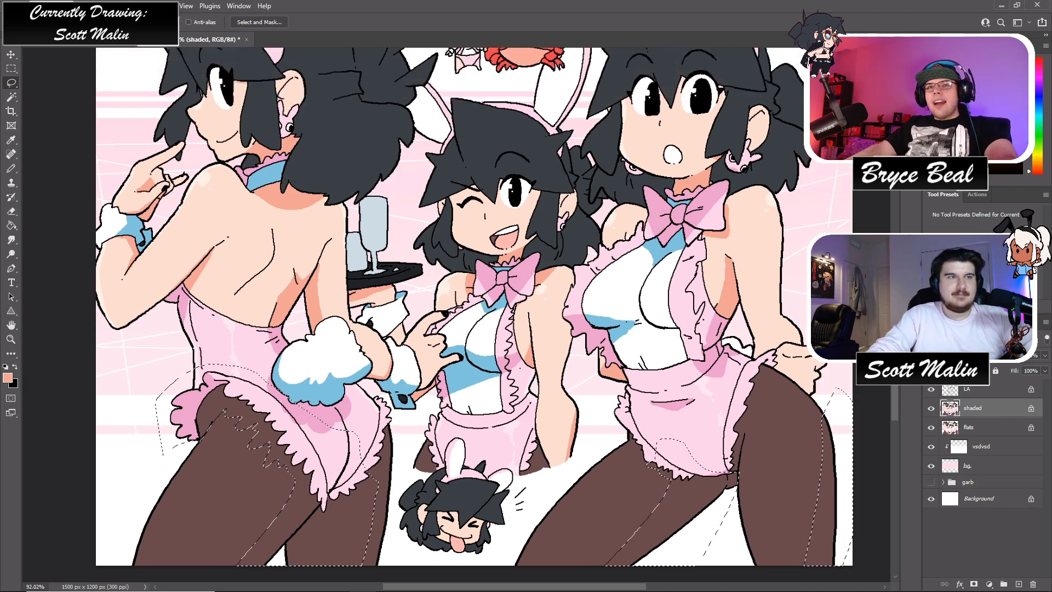
- Darken the outlined shadow areas on the brown tights using Hue/Saturation with Hue -3
{"action": "key", "text": "w"}
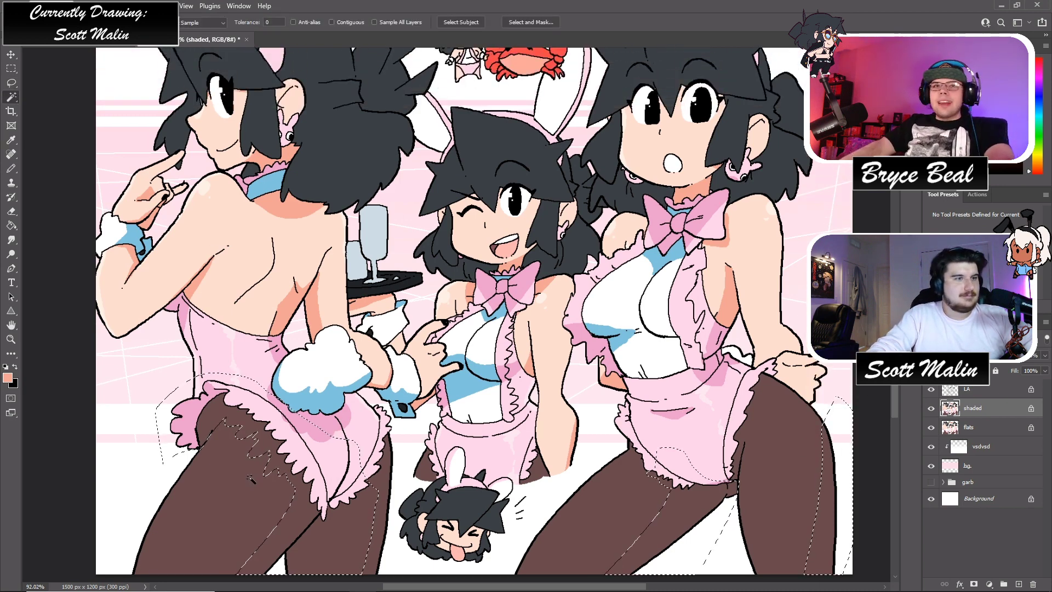
{"action": "key", "text": "ctrl+d"}
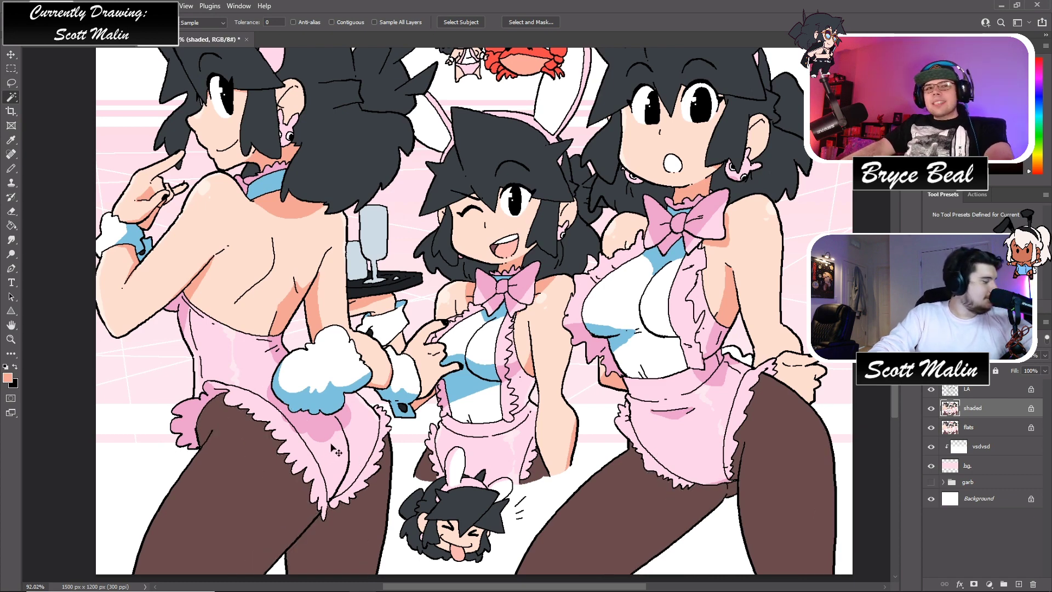
{"action": "key", "text": "ctrl+u"}
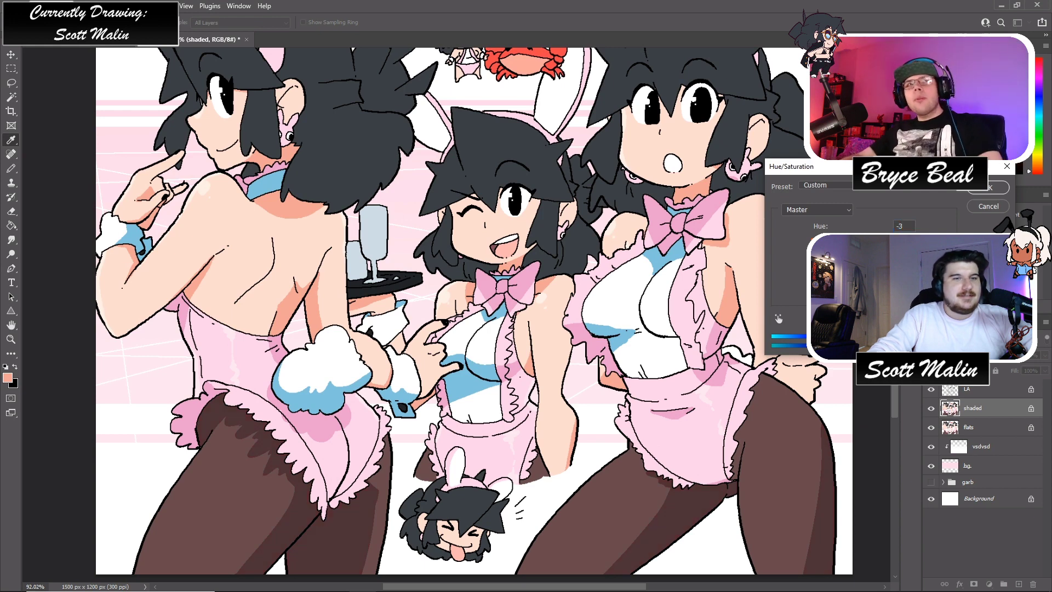
{"action": "left_click", "coordinate": [975, 188]}
- Select the lighter brown of the tights, sample the dark brown shadow beneath the right figure's apron, and clear the selection
{"action": "key", "text": "w"}
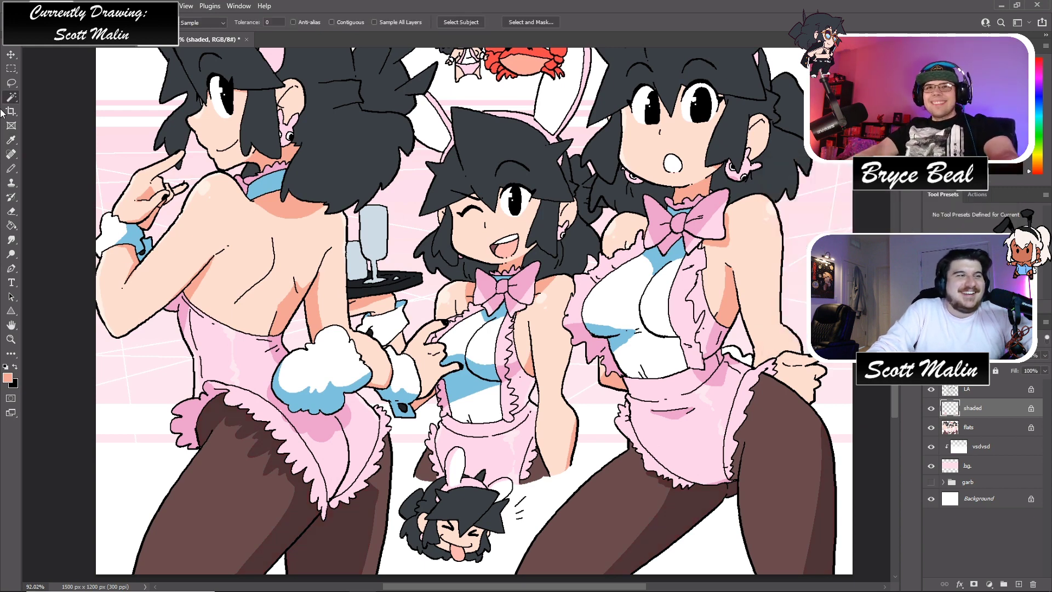
{"action": "left_click", "coordinate": [792, 464]}
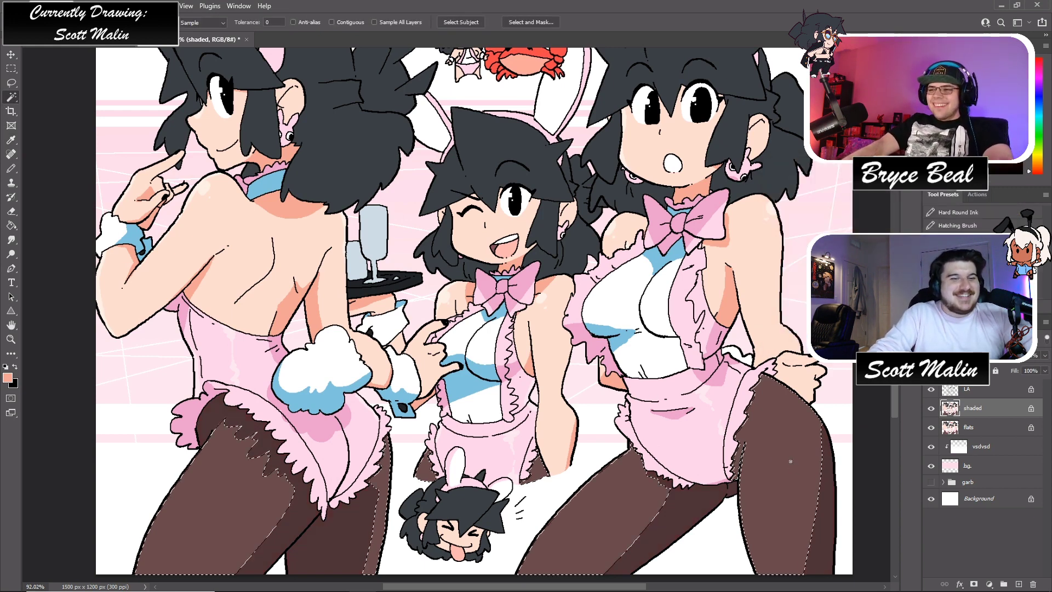
{"action": "key", "text": "b"}
{"action": "left_click", "coordinate": [681, 482], "text": "alt"}
{"action": "key", "text": "ctrl+d"}
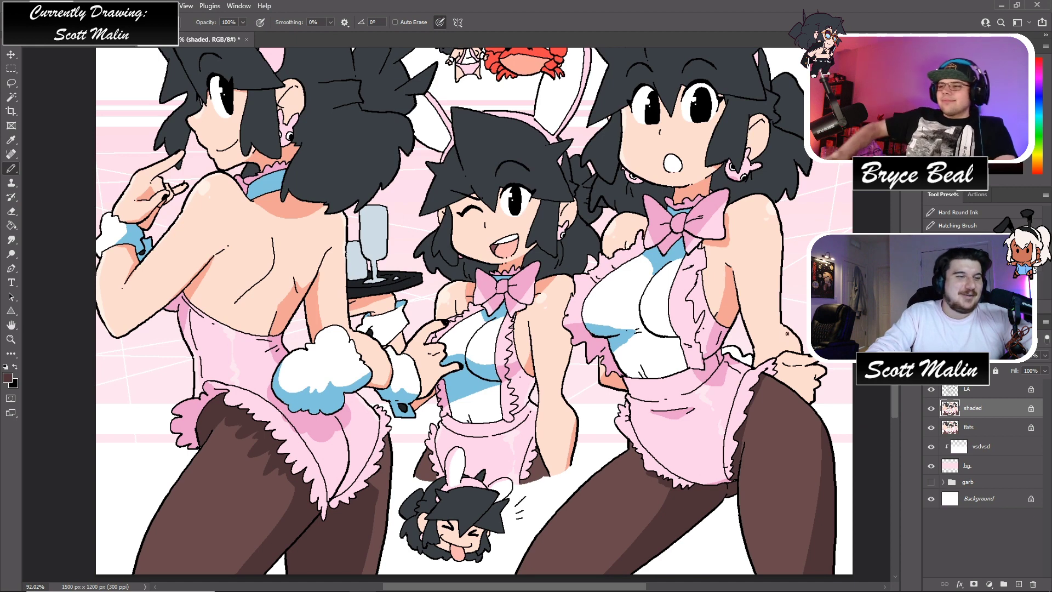
- Outline lighter areas along the thighs and hips of all three figures' brown tights with the Lasso
{"action": "left_click", "coordinate": [11, 82]}
{"action": "scroll", "coordinate": [55, 160], "scroll_direction": "down", "scroll_amount": 2}
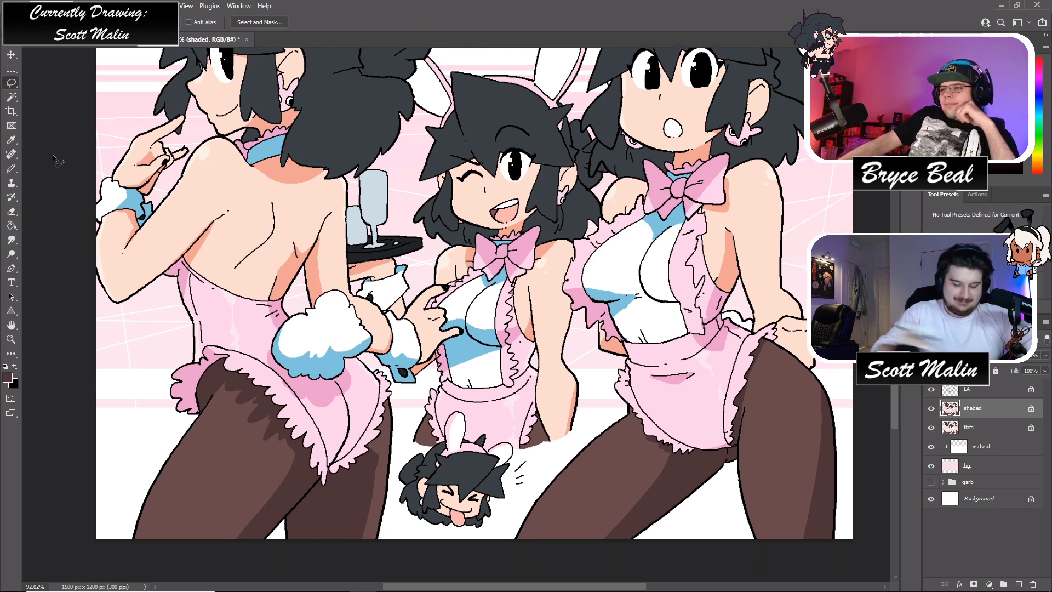
{"action": "mouse_move", "coordinate": [234, 399]}
{"action": "left_mouse_down"}
{"action": "mouse_move", "coordinate": [181, 570]}
{"action": "mouse_move", "coordinate": [104, 493]}
{"action": "mouse_move", "coordinate": [108, 477]}
{"action": "left_mouse_up"}
{"action": "mouse_move", "coordinate": [404, 409]}
{"action": "left_mouse_down"}
{"action": "mouse_move", "coordinate": [384, 454]}
{"action": "mouse_move", "coordinate": [386, 507]}
{"action": "mouse_move", "coordinate": [405, 402]}
{"action": "left_mouse_up"}
{"action": "mouse_move", "coordinate": [410, 451]}
{"action": "left_mouse_down"}
{"action": "mouse_move", "coordinate": [424, 431]}
{"action": "mouse_move", "coordinate": [413, 409]}
{"action": "left_mouse_up"}
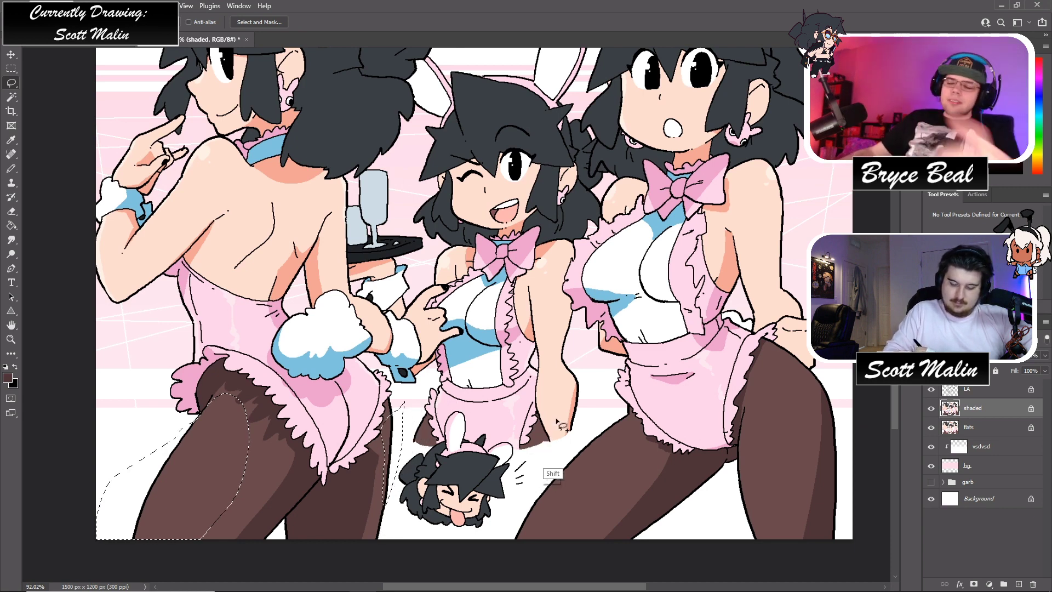
{"action": "left_click_drag", "start_coordinate": [532, 465], "coordinate": [530, 405]}
{"action": "mouse_move", "coordinate": [615, 421]}
{"action": "left_mouse_down"}
{"action": "mouse_move", "coordinate": [538, 554]}
{"action": "mouse_move", "coordinate": [542, 491]}
{"action": "left_mouse_up"}
{"action": "mouse_move", "coordinate": [763, 386]}
{"action": "left_mouse_down"}
{"action": "mouse_move", "coordinate": [746, 443]}
{"action": "mouse_move", "coordinate": [757, 533]}
{"action": "mouse_move", "coordinate": [788, 543]}
{"action": "mouse_move", "coordinate": [807, 430]}
{"action": "mouse_move", "coordinate": [789, 372]}
{"action": "mouse_move", "coordinate": [762, 387]}
{"action": "left_mouse_up"}
- Lighten the outlined areas of the brown tights using Hue/Saturation with Hue +2
{"action": "left_click", "coordinate": [11, 97]}
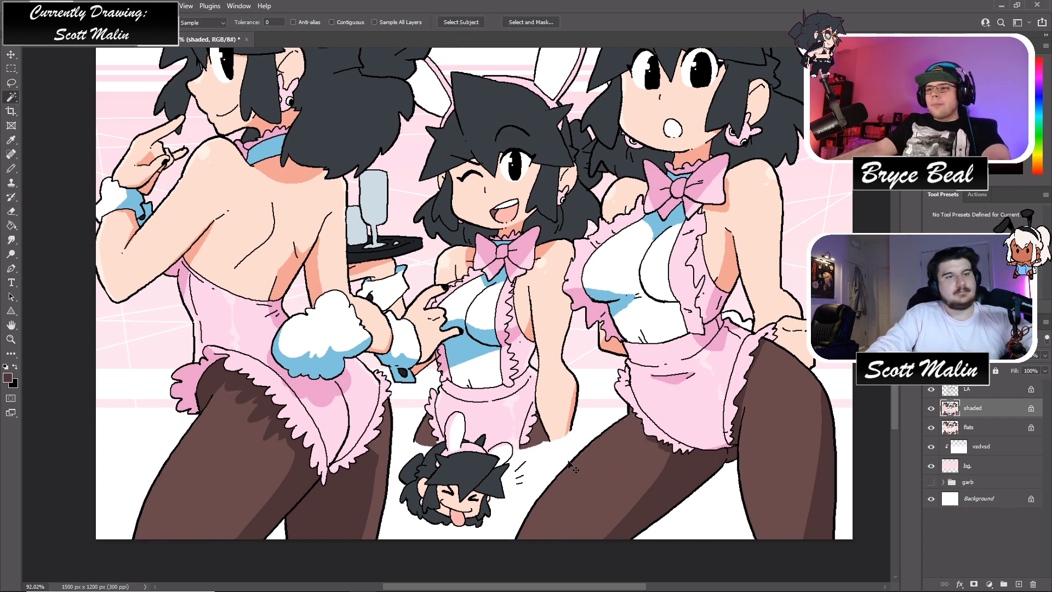
{"action": "key", "text": "ctrl+u"}
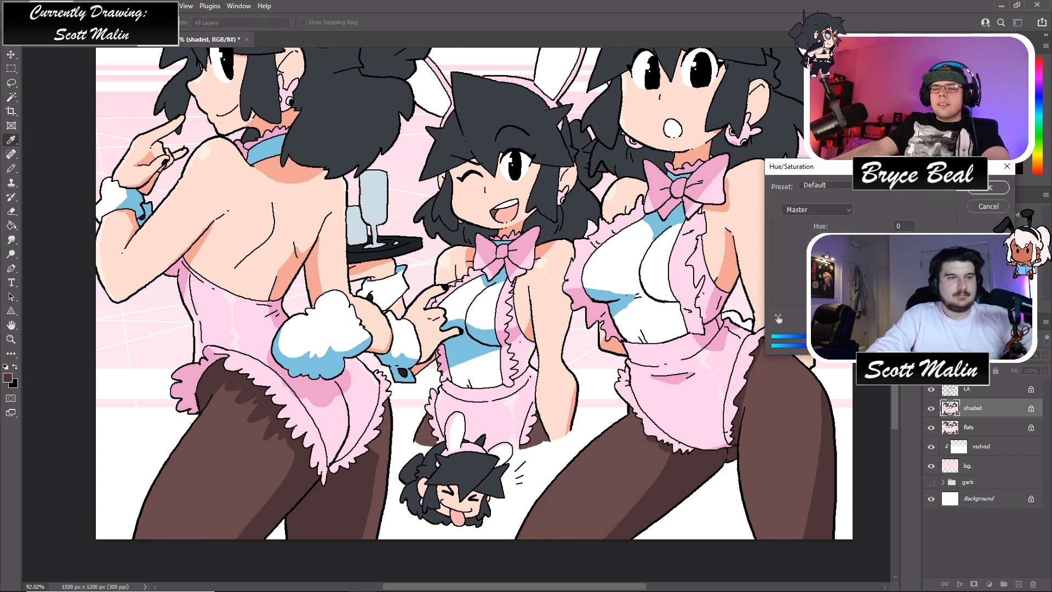
{"action": "left_click_drag", "start_coordinate": [864, 290], "coordinate": [869, 290]}
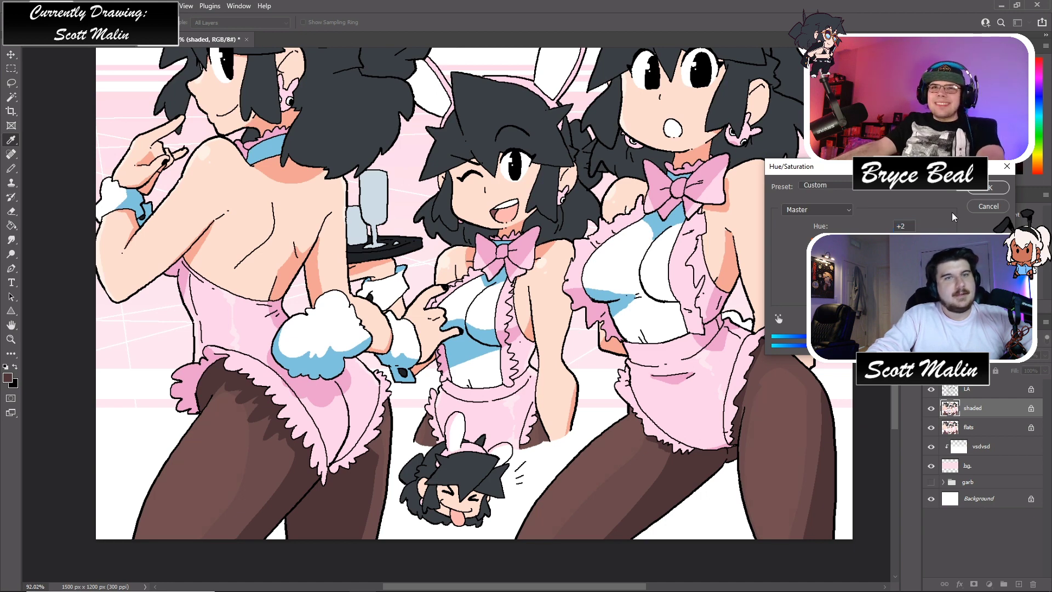
{"action": "left_click", "coordinate": [989, 187]}
{"action": "key", "text": "b"}
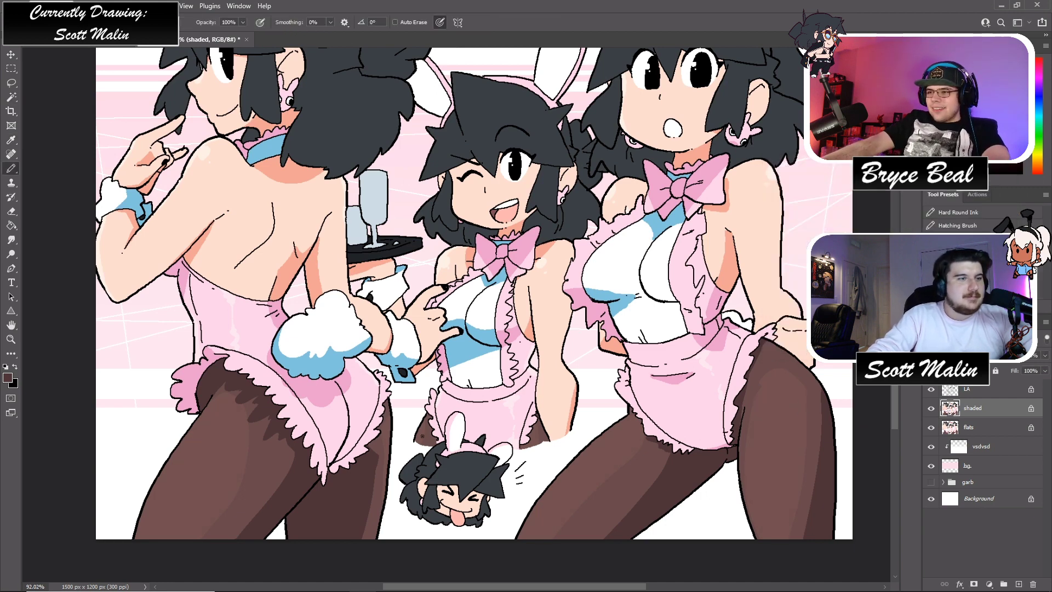
- Outline lighter areas on the outer left figure's thigh and the right figure's near thigh with the Lasso, and lighten them using Hue +2
{"action": "left_click", "coordinate": [11, 83]}
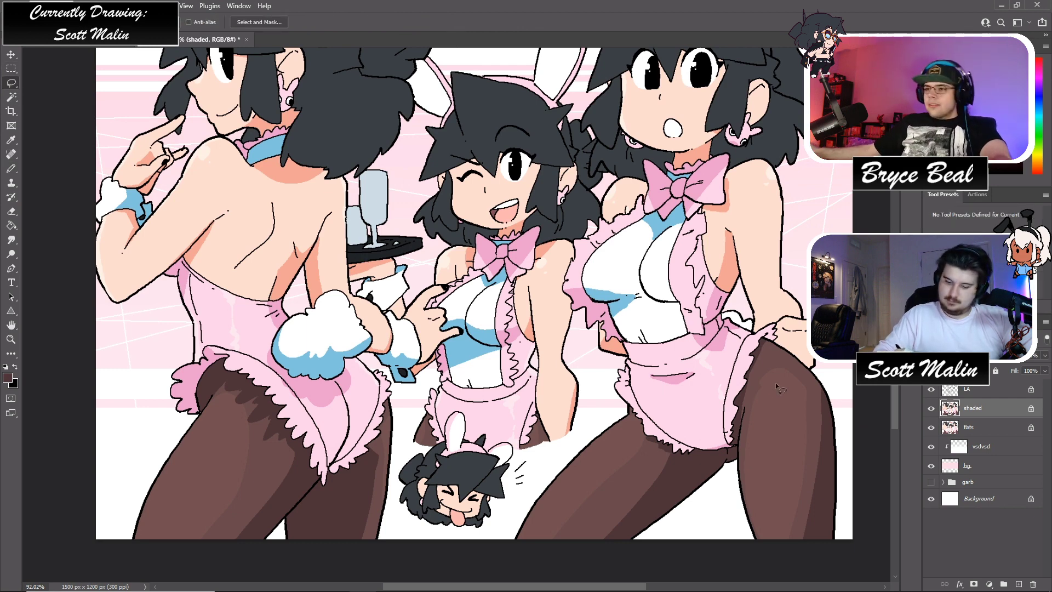
{"action": "mouse_move", "coordinate": [789, 501]}
{"action": "left_mouse_down"}
{"action": "mouse_move", "coordinate": [800, 447]}
{"action": "mouse_move", "coordinate": [784, 379]}
{"action": "left_mouse_up"}
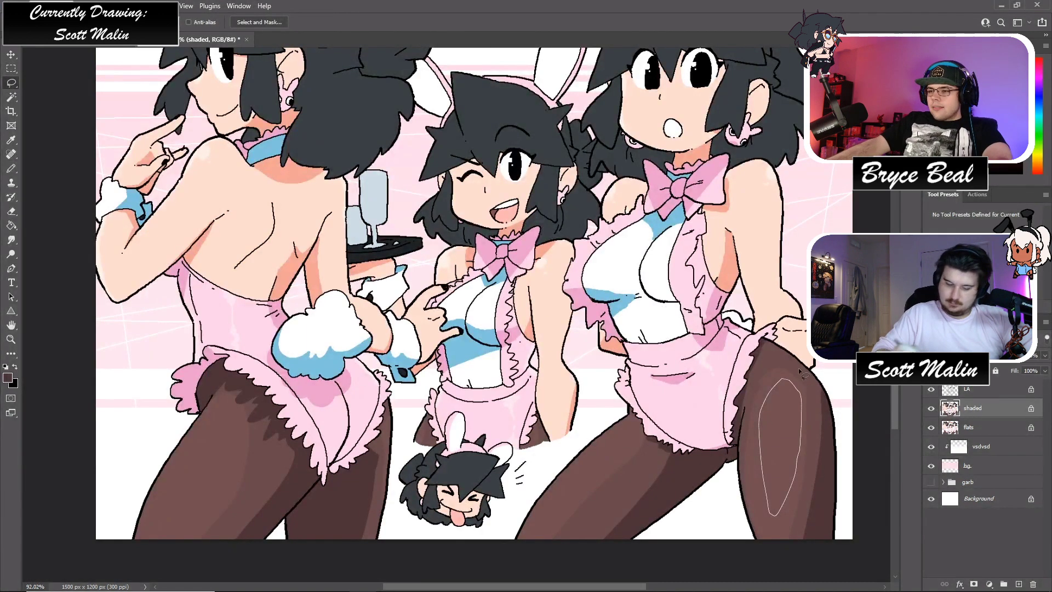
{"action": "mouse_move", "coordinate": [198, 412]}
{"action": "left_mouse_down"}
{"action": "mouse_move", "coordinate": [219, 452]}
{"action": "mouse_move", "coordinate": [152, 541]}
{"action": "mouse_move", "coordinate": [132, 545]}
{"action": "mouse_move", "coordinate": [174, 428]}
{"action": "mouse_move", "coordinate": [198, 412]}
{"action": "left_mouse_up"}
{"action": "key", "text": "w"}
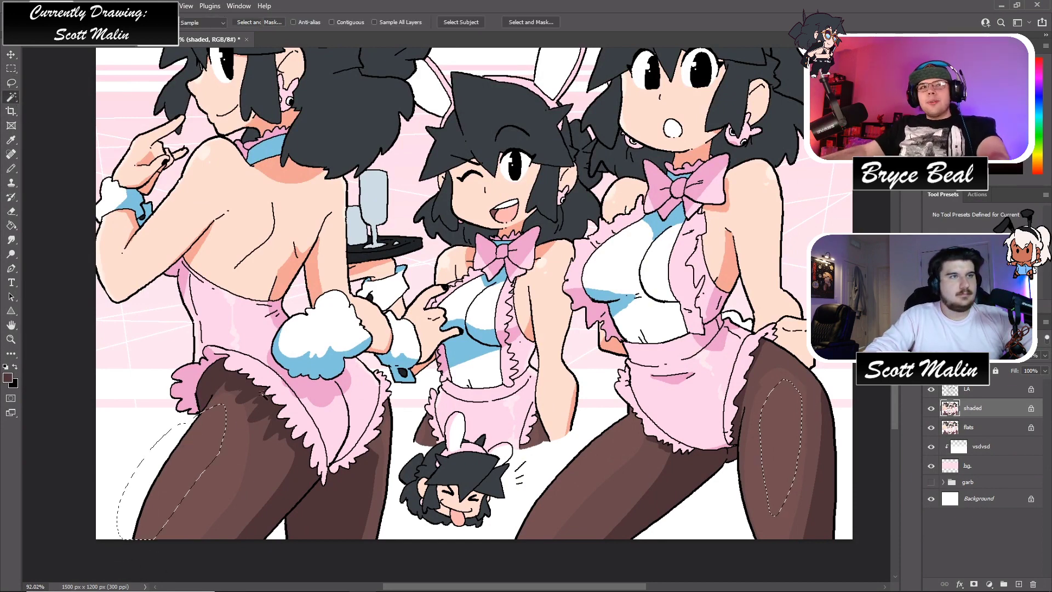
{"action": "left_click", "coordinate": [535, 467], "text": "alt"}
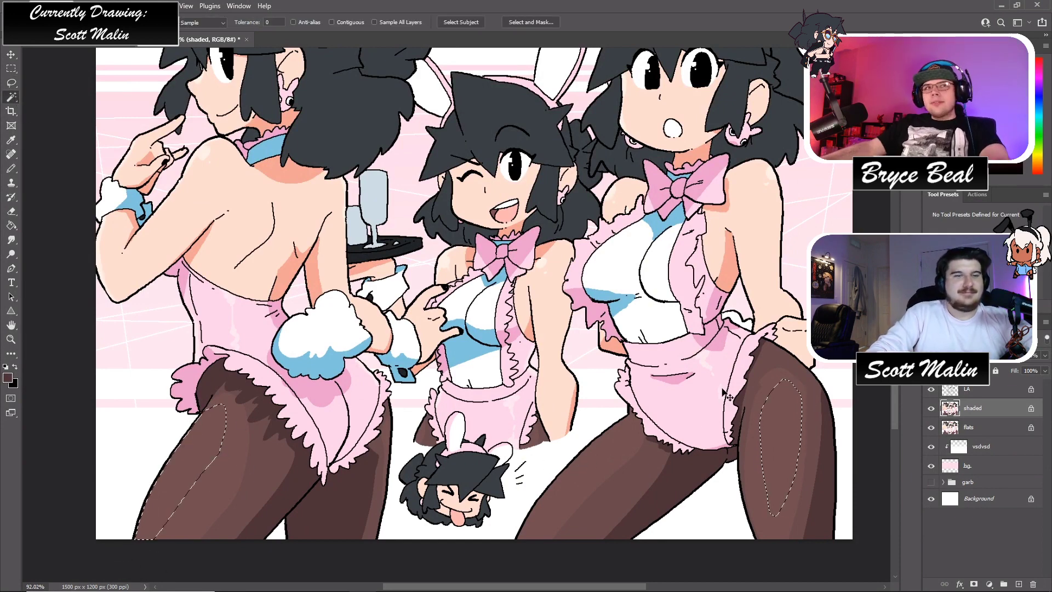
{"action": "key", "text": "ctrl+u"}
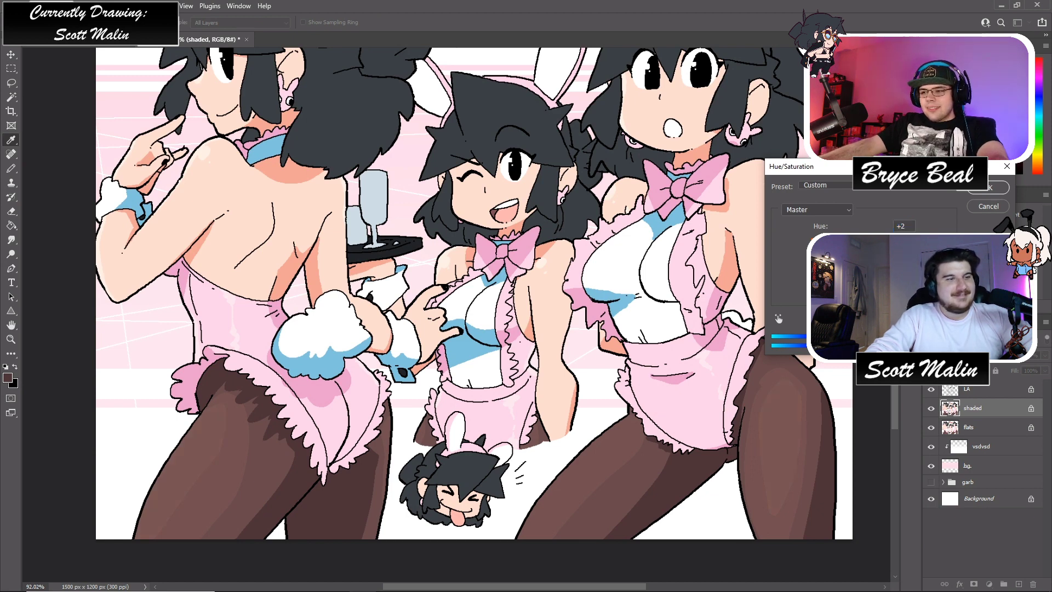
{"action": "key", "text": "Return"}
{"action": "key", "text": "w"}
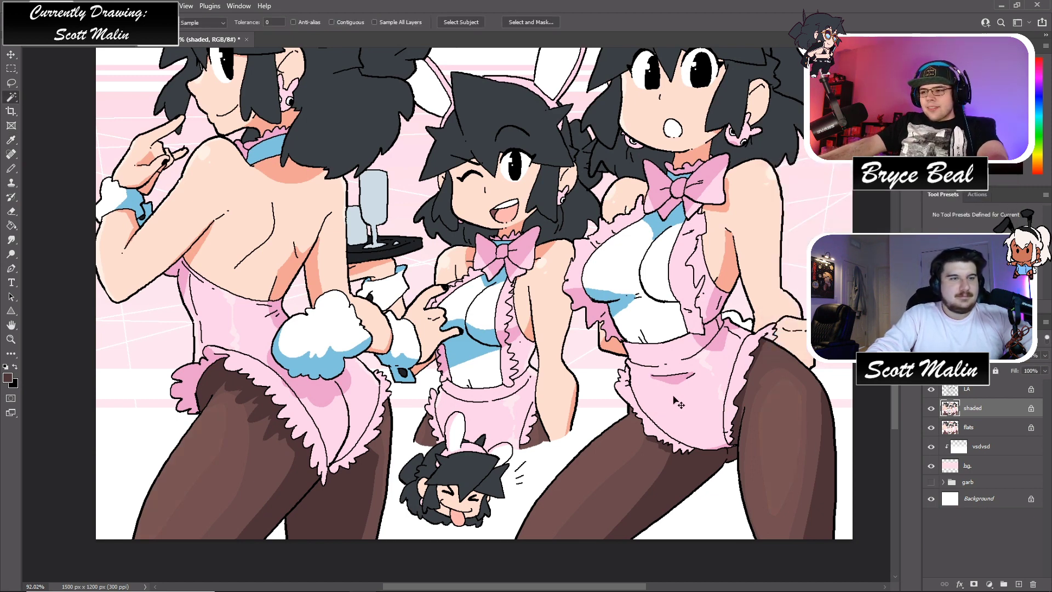
- Outline shadow areas with the Lasso along the right figure's inner thigh and outer leg and the left figure's far leg and hip
{"action": "key", "text": "b"}
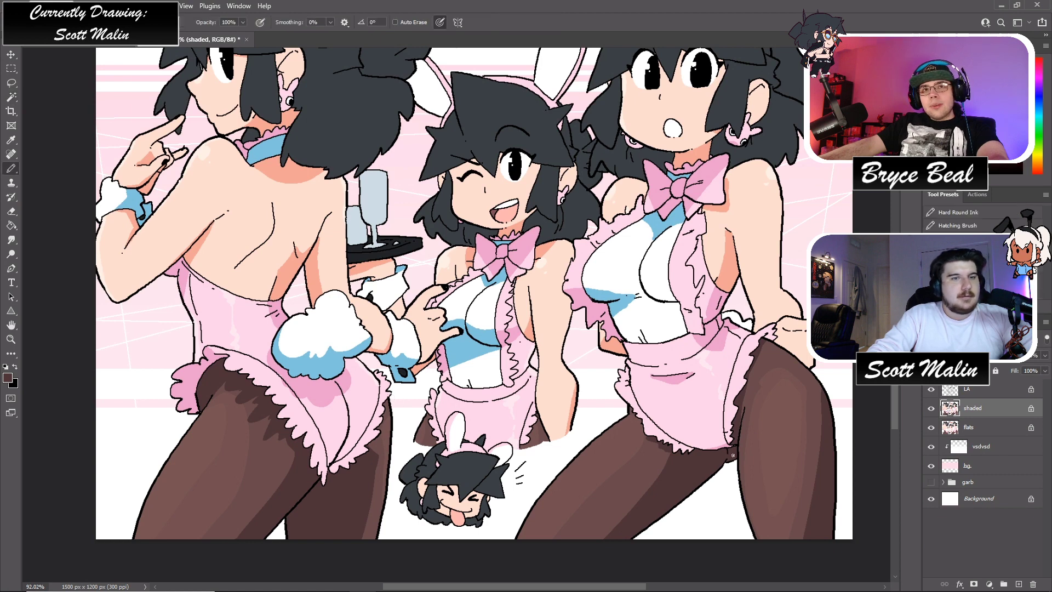
{"action": "left_click", "coordinate": [11, 83]}
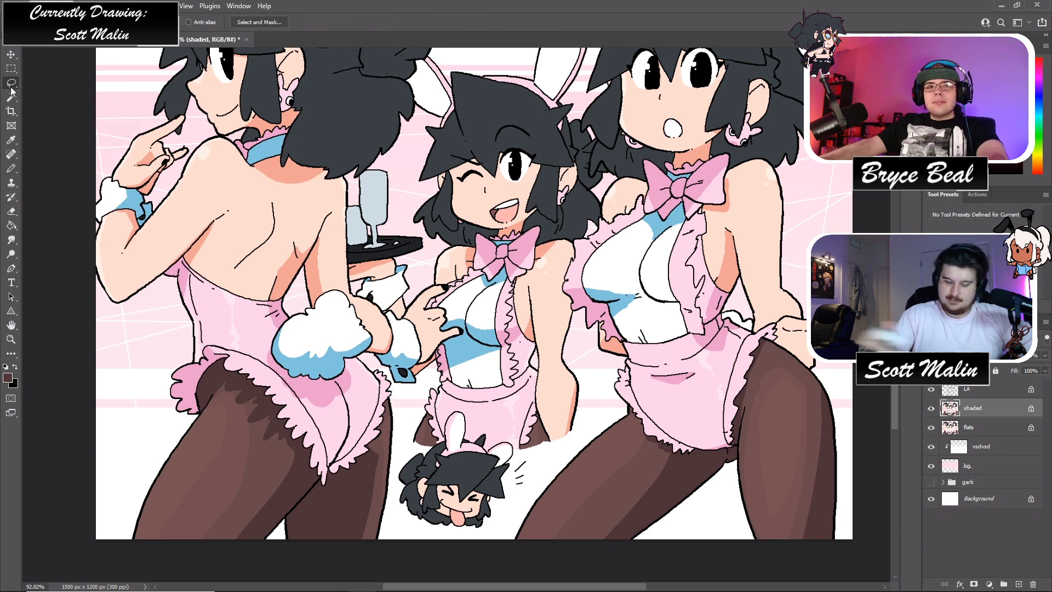
{"action": "mouse_move", "coordinate": [665, 520]}
{"action": "left_mouse_down"}
{"action": "mouse_move", "coordinate": [730, 470]}
{"action": "mouse_move", "coordinate": [739, 448]}
{"action": "left_mouse_up"}
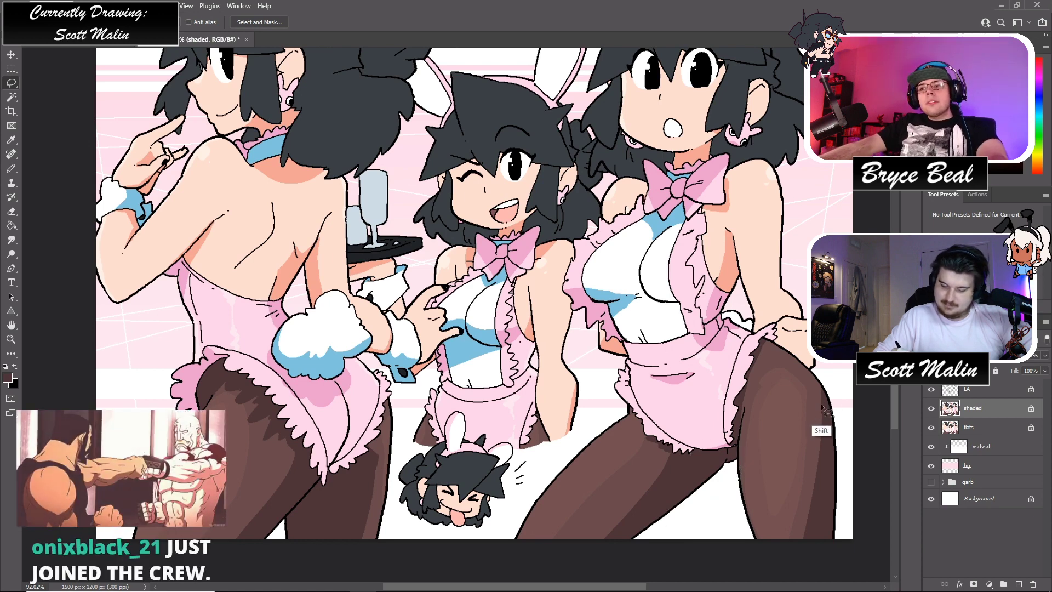
{"action": "key", "text": "shift"}
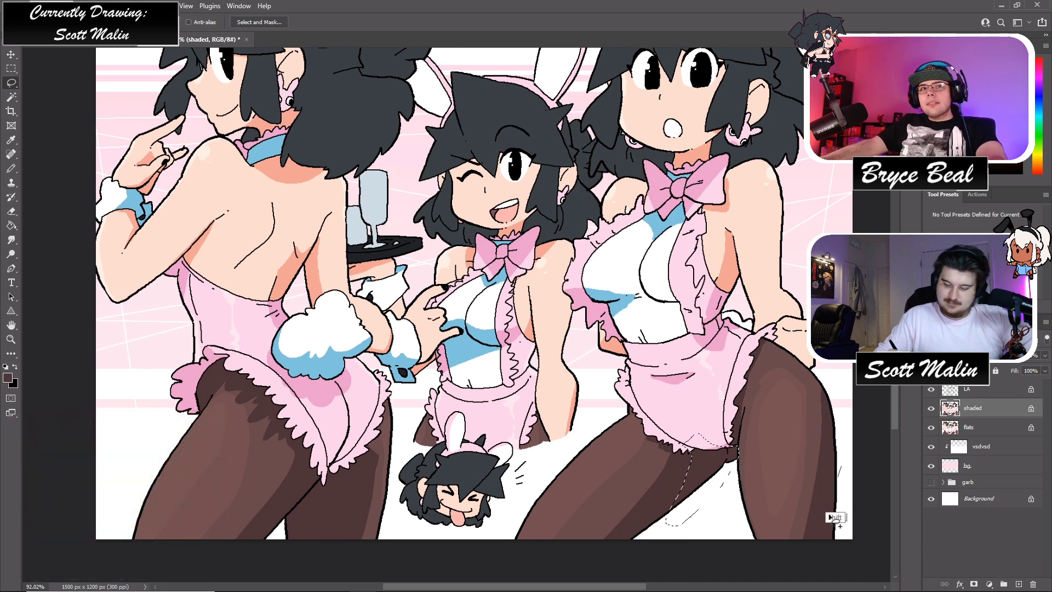
{"action": "left_click_drag", "start_coordinate": [842, 467], "coordinate": [820, 539]}
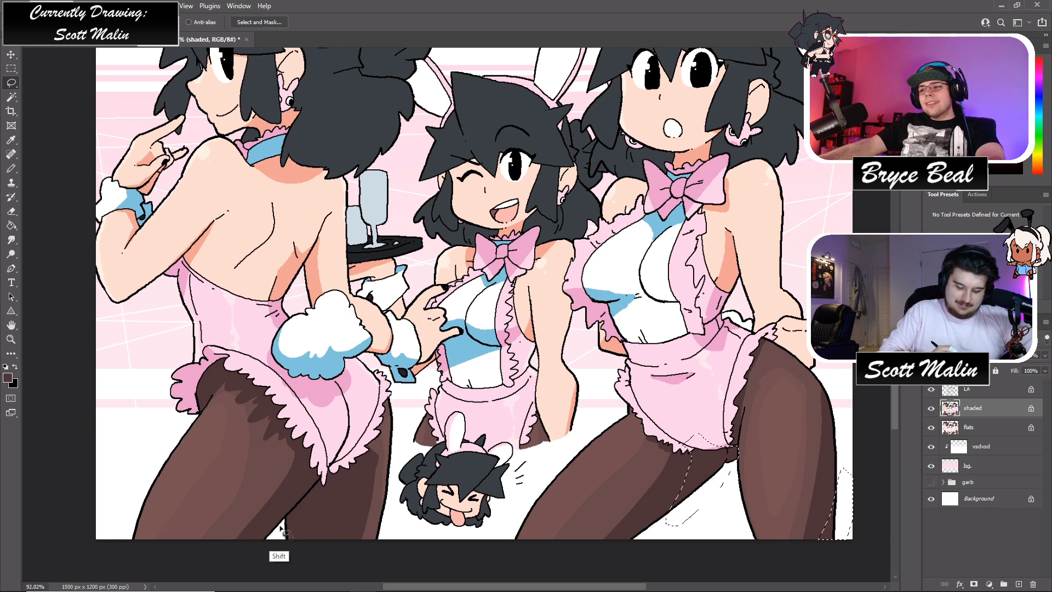
{"action": "mouse_move", "coordinate": [279, 532]}
{"action": "left_mouse_down"}
{"action": "mouse_move", "coordinate": [310, 490]}
{"action": "mouse_move", "coordinate": [355, 460]}
{"action": "mouse_move", "coordinate": [321, 509]}
{"action": "mouse_move", "coordinate": [301, 503]}
{"action": "mouse_move", "coordinate": [317, 477]}
{"action": "left_mouse_up"}
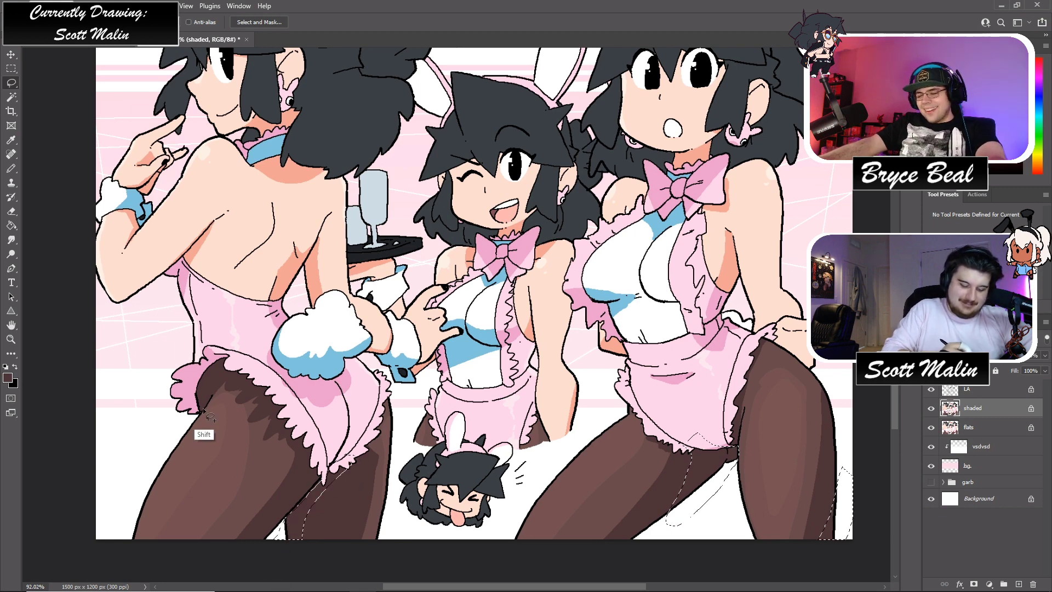
{"action": "mouse_move", "coordinate": [198, 412]}
{"action": "left_mouse_down"}
{"action": "mouse_move", "coordinate": [246, 349]}
{"action": "mouse_move", "coordinate": [181, 407]}
{"action": "left_mouse_up"}
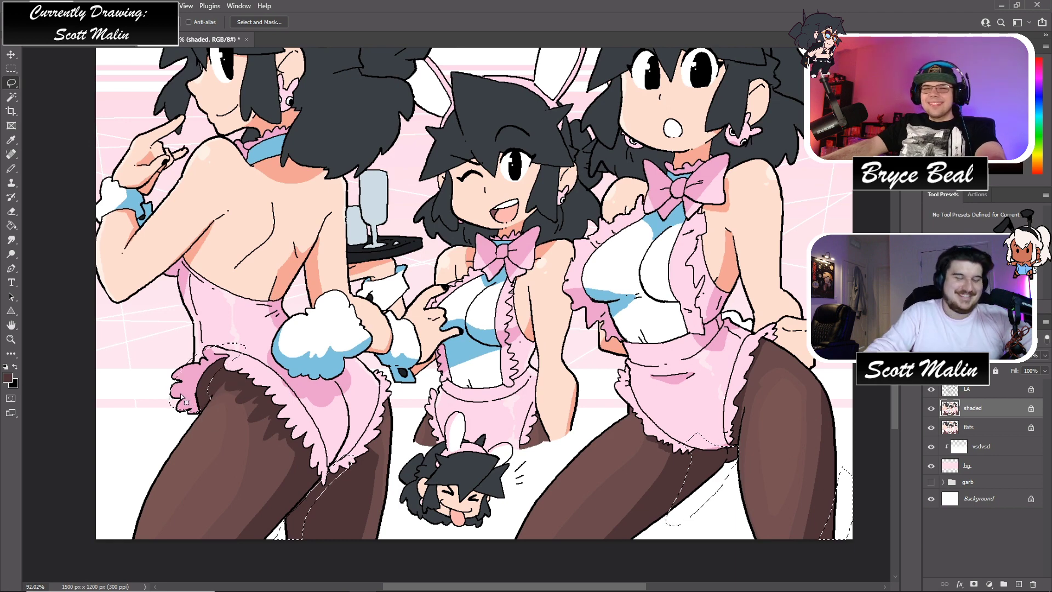
- Limit the selection to the tights' shadow brown, darken it using Hue/Saturation with Hue -2, and compare with the shading hidden
{"action": "left_click", "coordinate": [11, 97]}
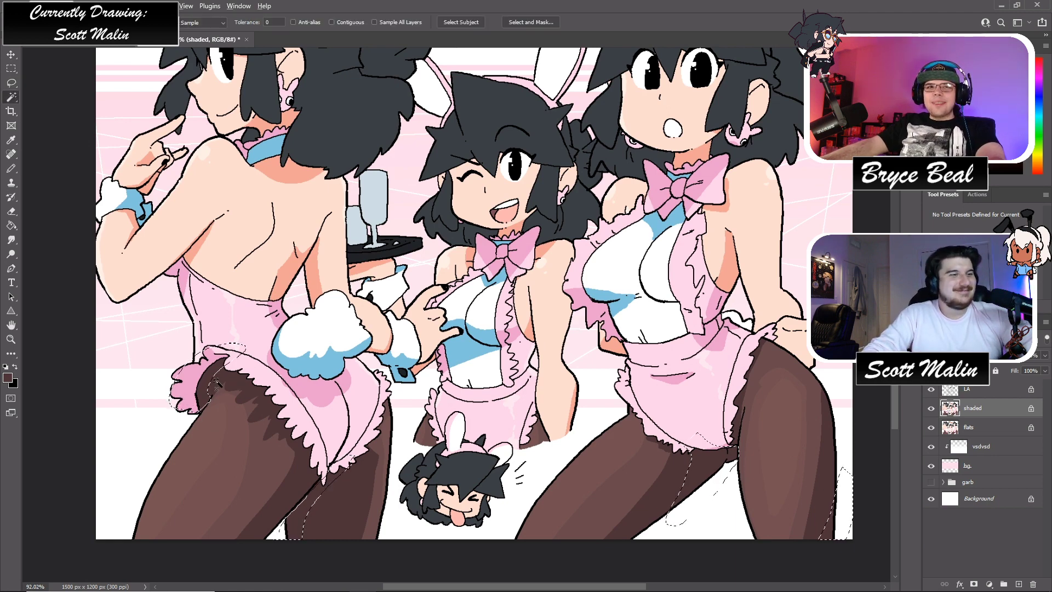
{"action": "key", "text": "ctrl+d"}
{"action": "key", "text": "ctrl+u"}
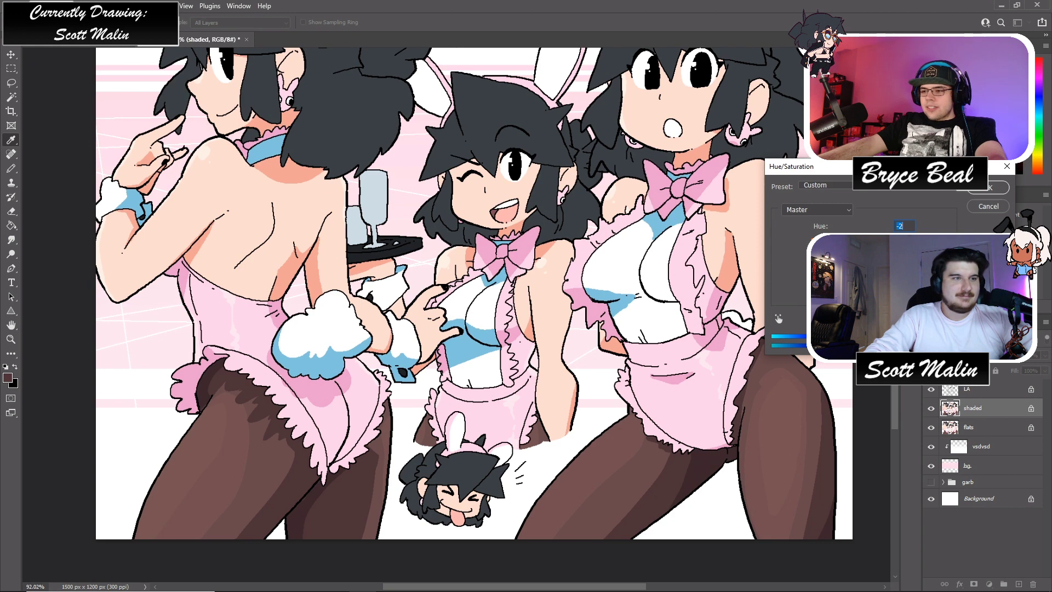
{"action": "left_click", "coordinate": [974, 192]}
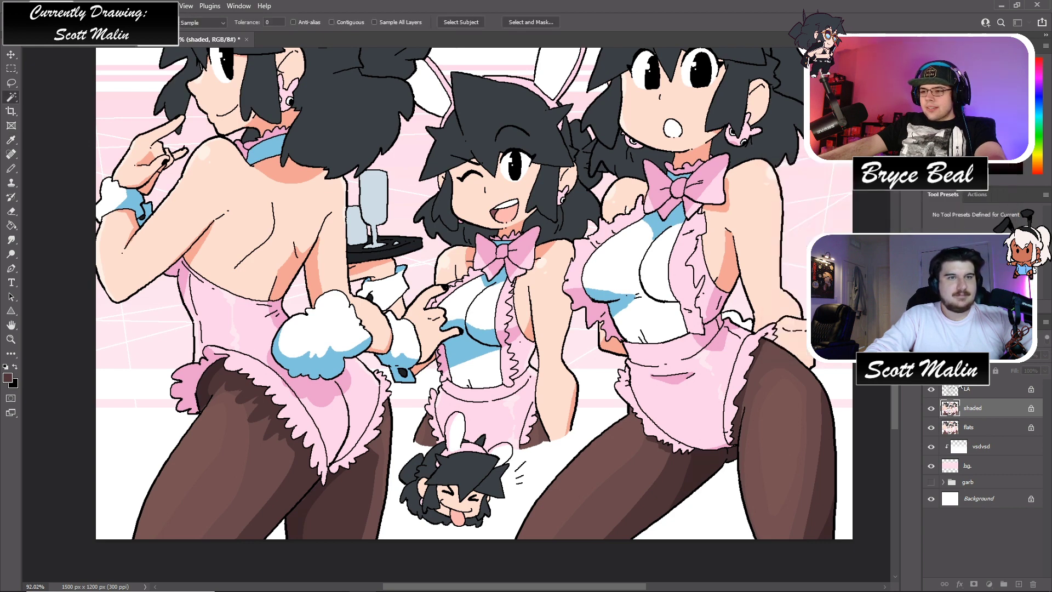
{"action": "key", "text": "w"}
{"action": "left_click", "coordinate": [931, 408]}
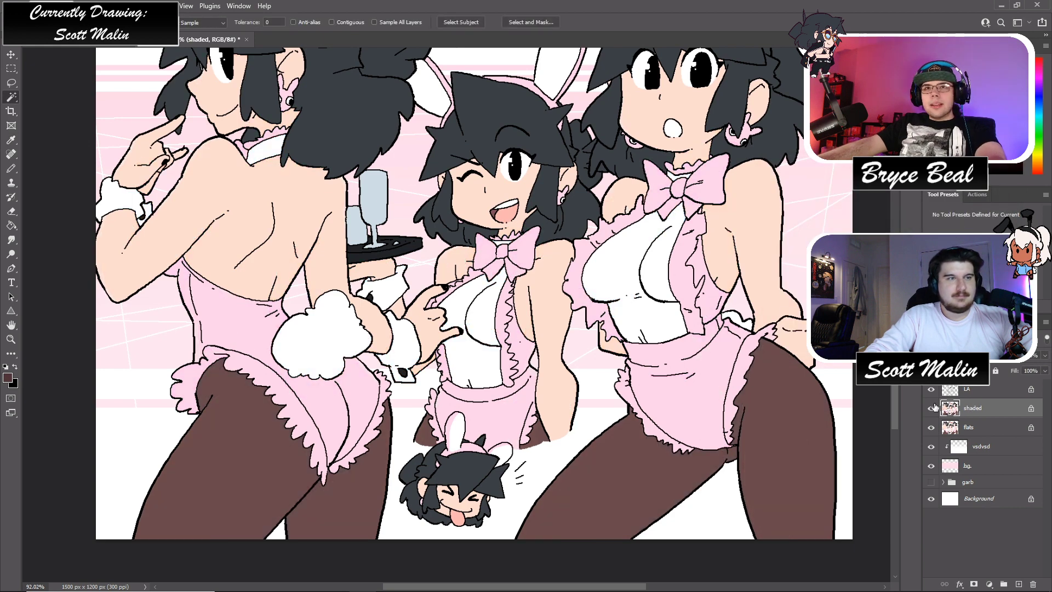
{"action": "left_click", "coordinate": [930, 408]}
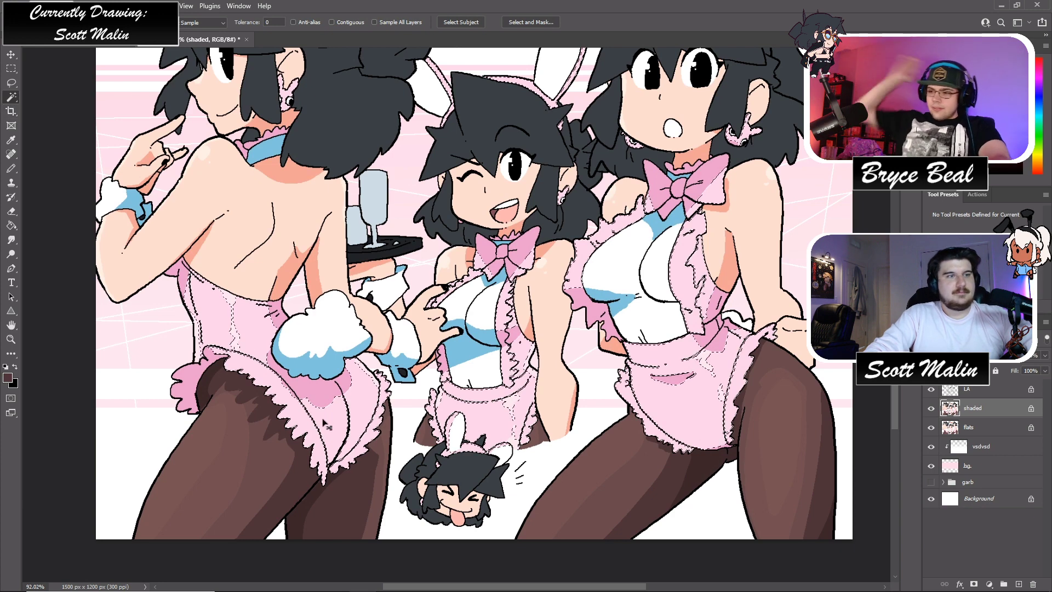
- Sample the darker pink beneath the left figure's white fluff and fill the lower rear part of her pink costume with it
{"action": "key", "text": "b"}
{"action": "left_click", "coordinate": [316, 389], "text": "alt"}
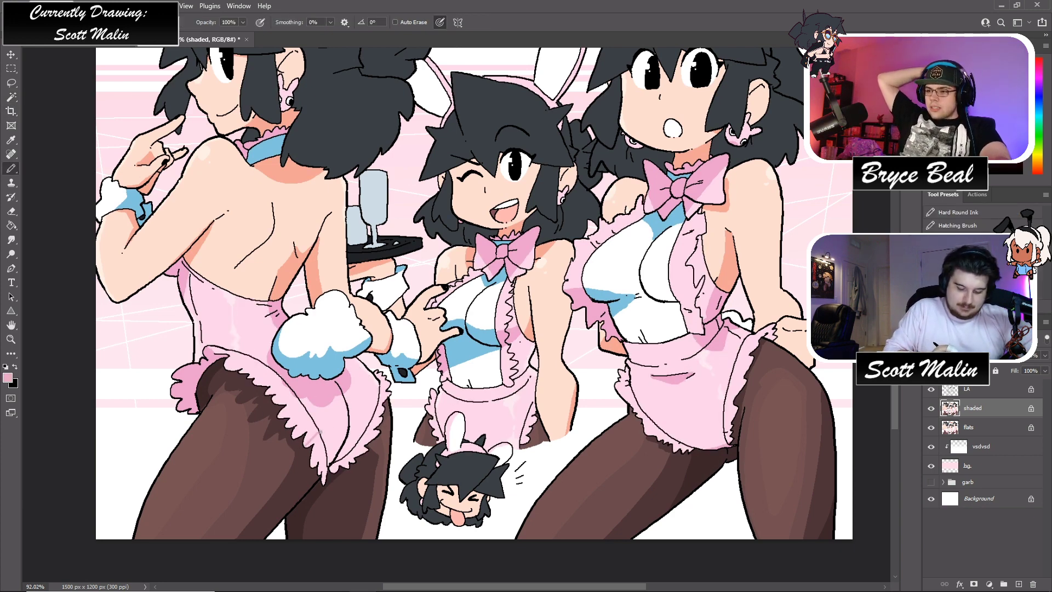
{"action": "key", "text": "g"}
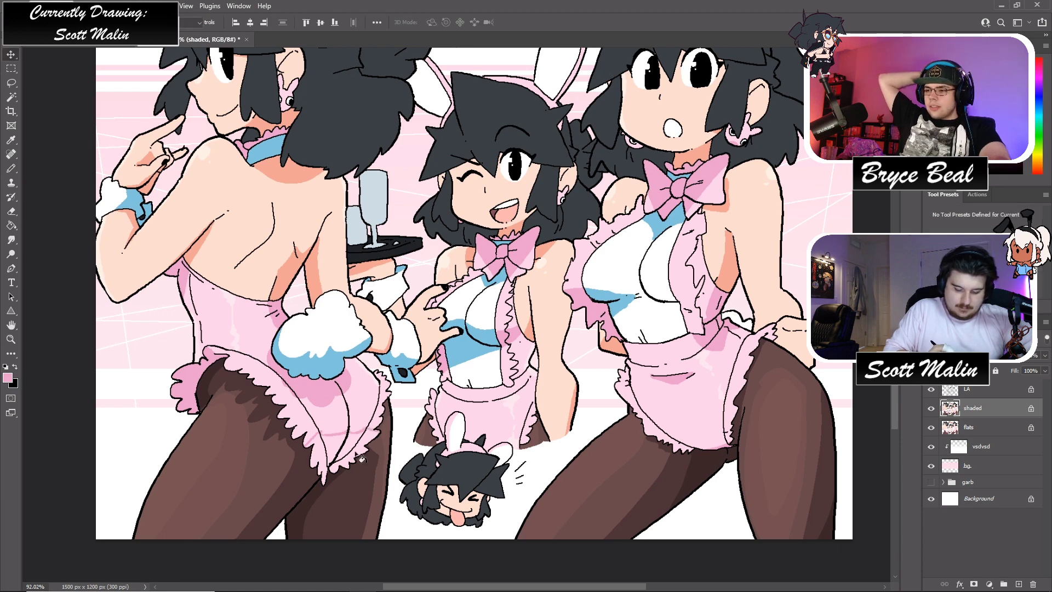
{"action": "left_click", "coordinate": [327, 448]}
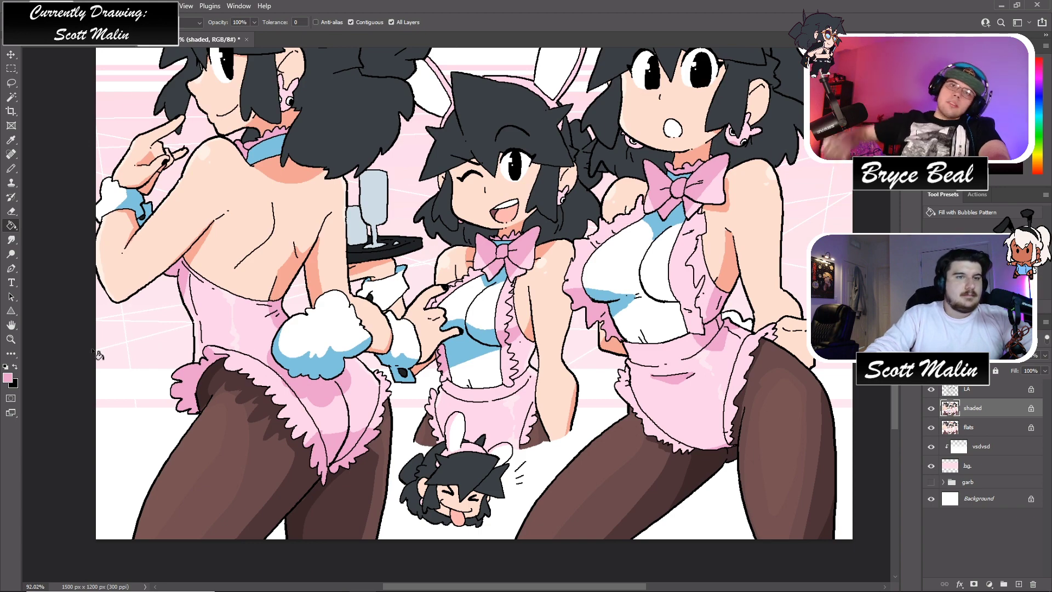
- Add a new layer above the shaded layer and paint small white shine marks on the left and right figures' thighs
{"action": "left_click", "coordinate": [11, 339]}
{"action": "left_click_drag", "start_coordinate": [635, 395], "coordinate": [604, 395]}
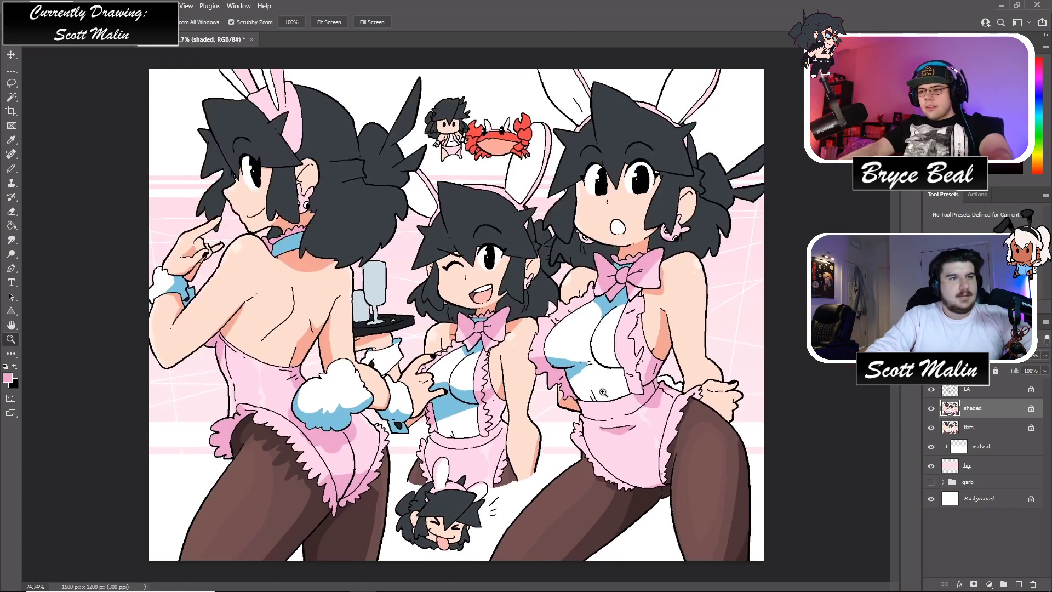
{"action": "scroll", "coordinate": [605, 395], "scroll_direction": "up", "scroll_amount": 1}
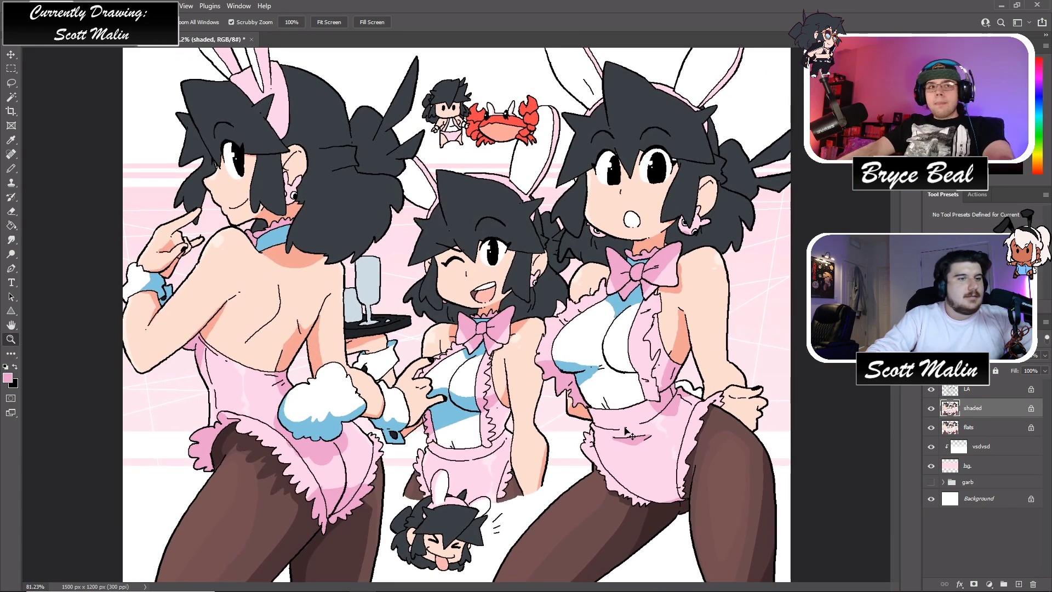
{"action": "scroll", "coordinate": [584, 452], "scroll_direction": "up", "scroll_amount": 2}
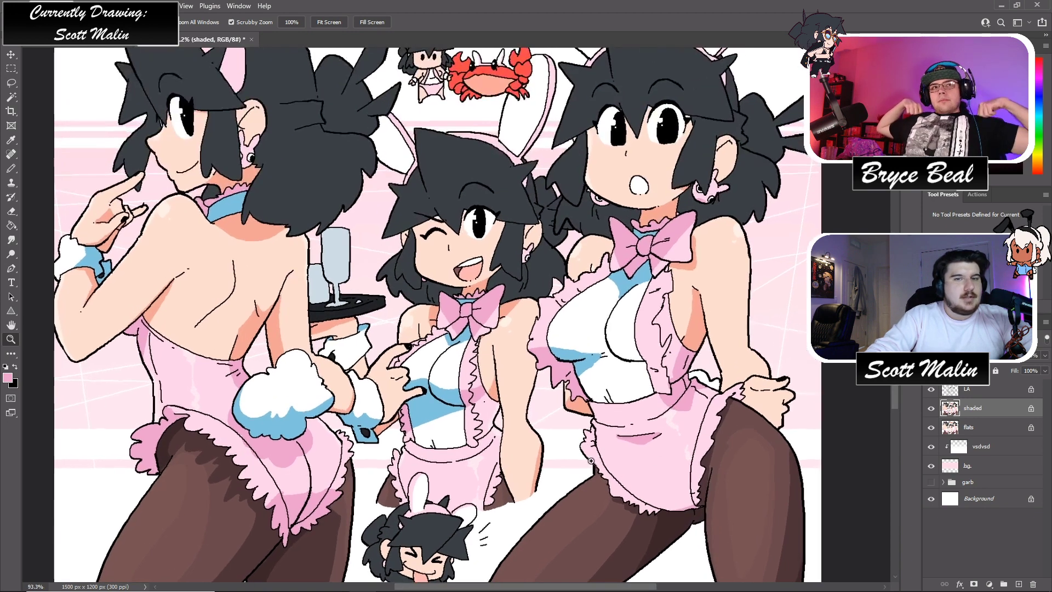
{"action": "scroll", "coordinate": [592, 462], "scroll_direction": "down", "scroll_amount": 3}
{"action": "left_click", "coordinate": [1016, 584]}
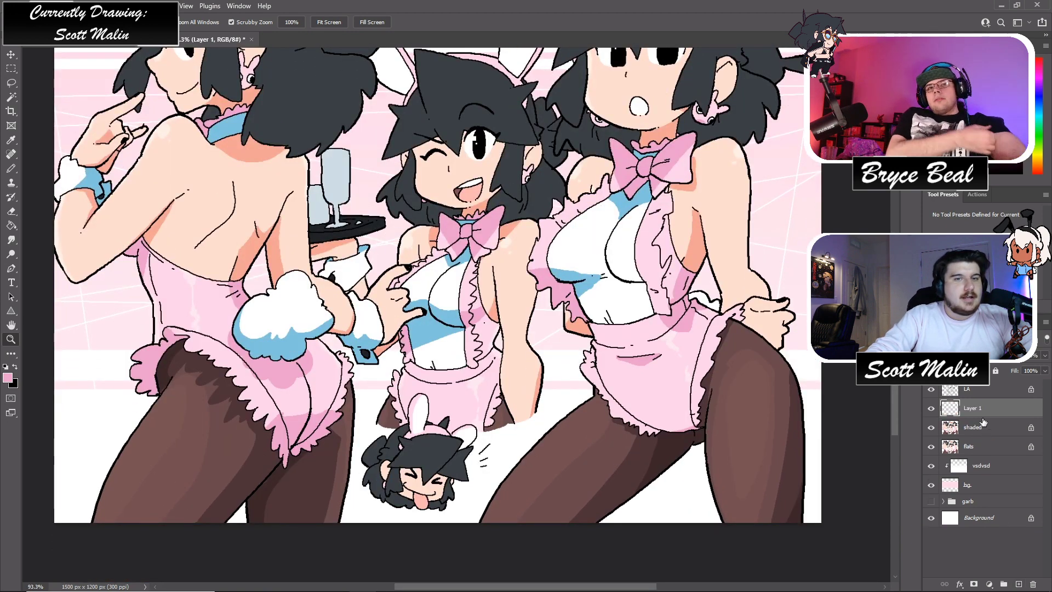
{"action": "key", "text": "d"}
{"action": "key", "text": "x"}
{"action": "key", "text": "b"}
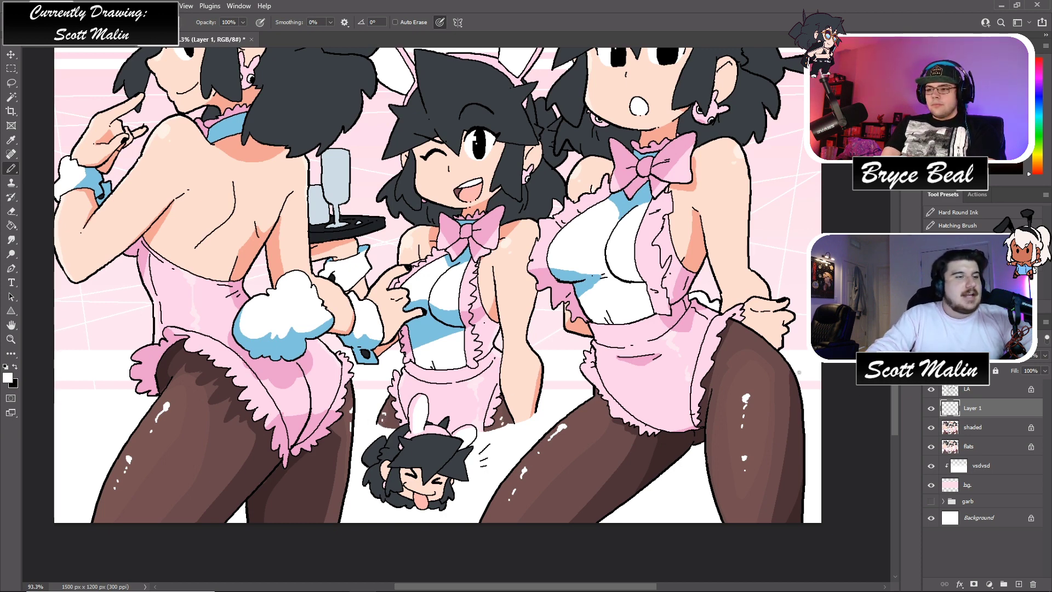
- Select the shine marks' shapes, delete their layer, and lighten those spots on the shaded layer using Hue/Saturation with Hue +5
{"action": "mouse_move", "coordinate": [953, 410]}
{"action": "left_mouse_down"}
{"action": "mouse_move", "coordinate": [970, 529]}
{"action": "mouse_move", "coordinate": [1031, 583]}
{"action": "left_mouse_up"}
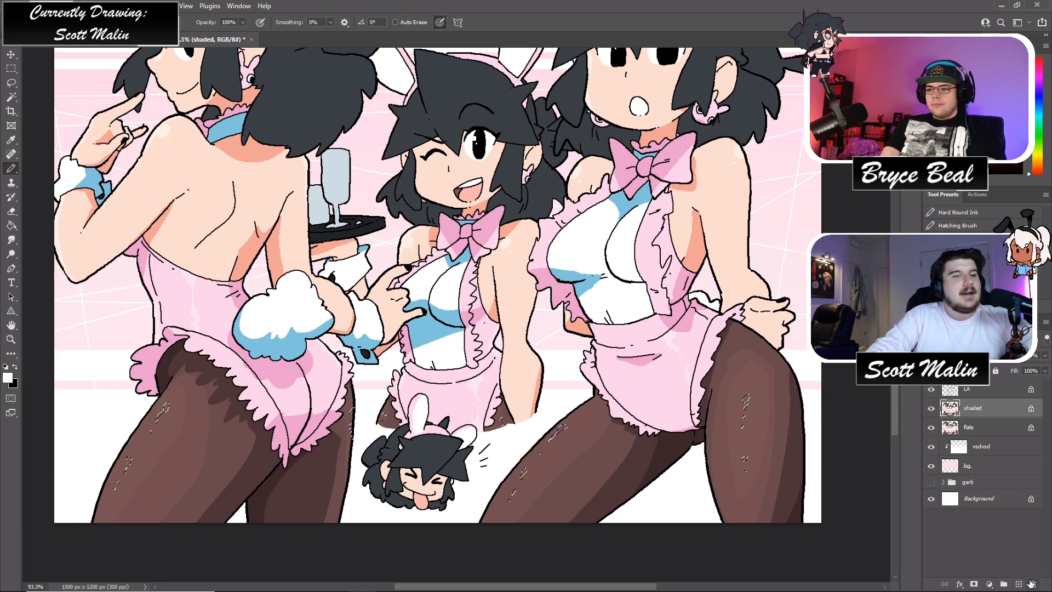
{"action": "key", "text": "ctrl+u"}
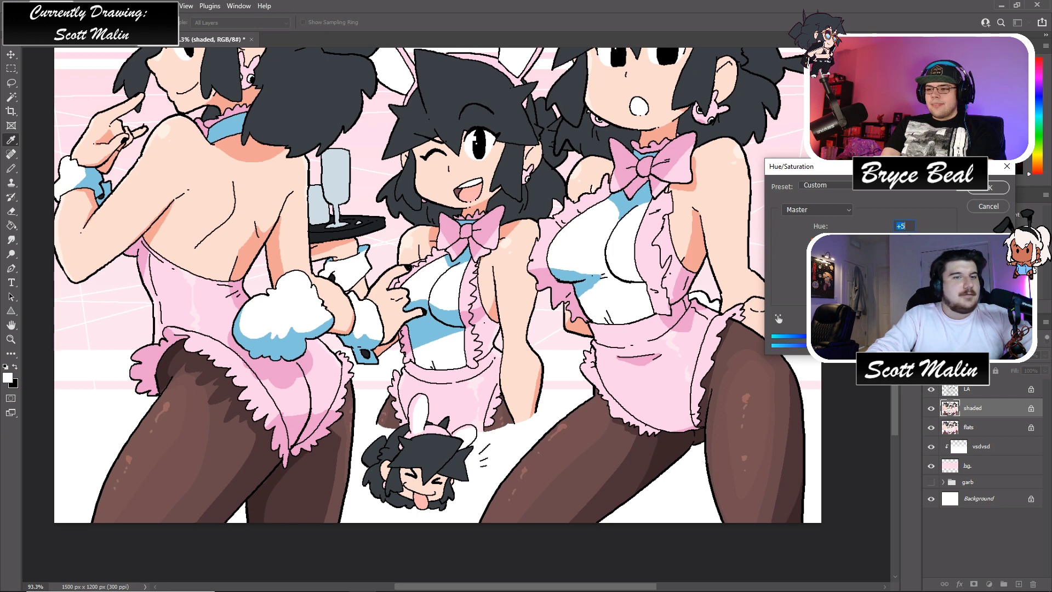
{"action": "left_click", "coordinate": [990, 189]}
- Sample the tights' browns and paint small textured marks along the shadow edges on the left figure's legs
{"action": "key", "text": "b"}
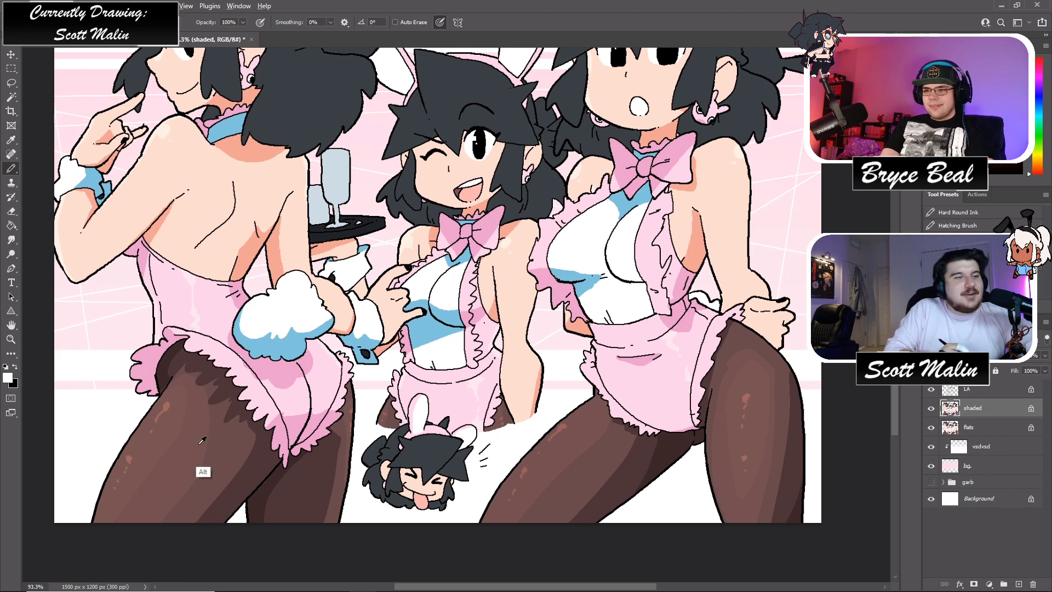
{"action": "left_click", "coordinate": [170, 459], "text": "alt"}
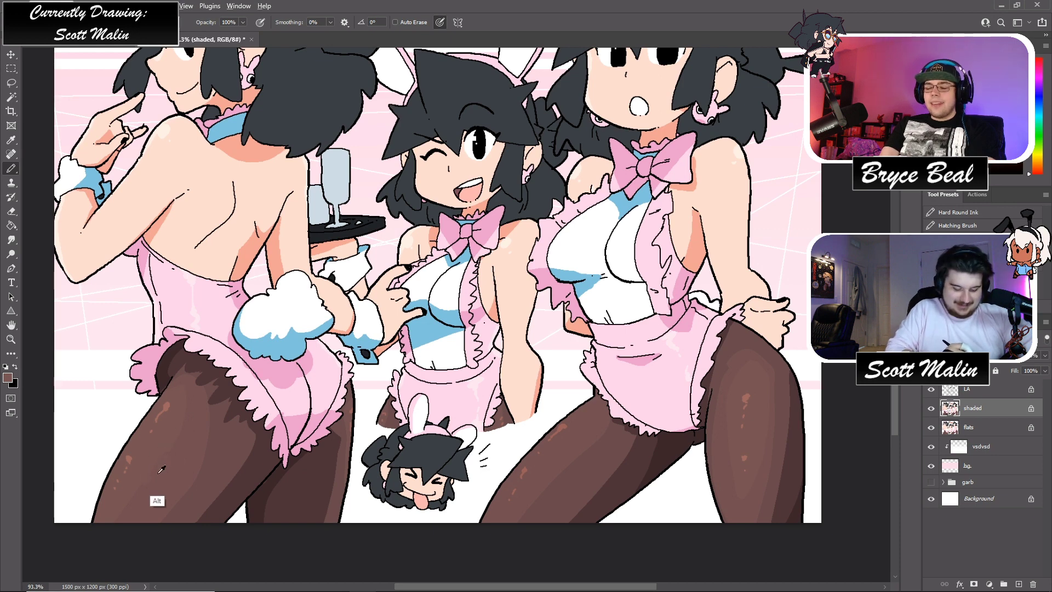
{"action": "left_click", "coordinate": [196, 467], "text": "alt"}
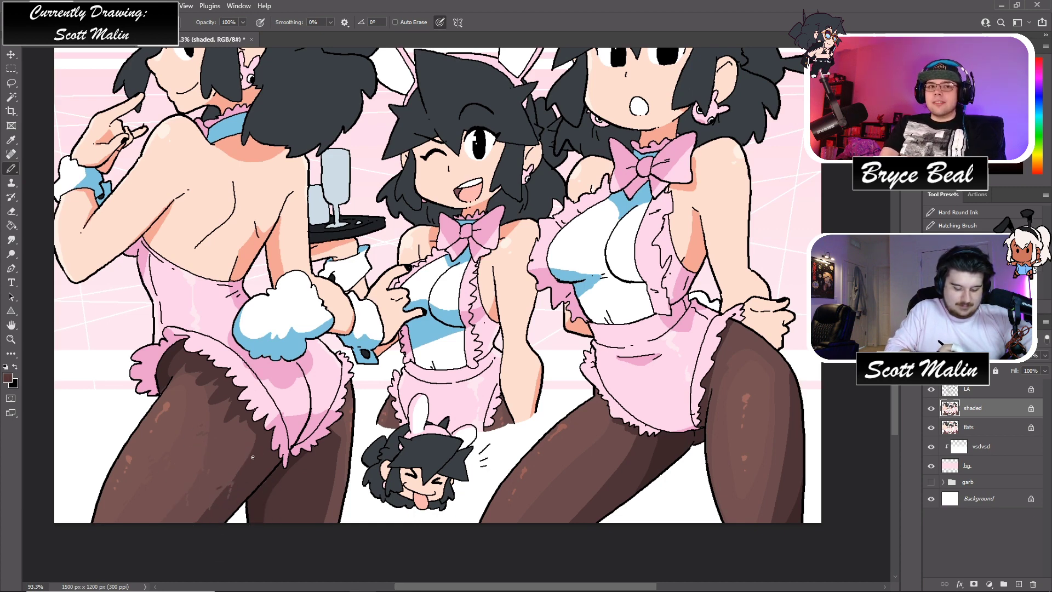
{"action": "left_click", "coordinate": [255, 488], "text": "alt"}
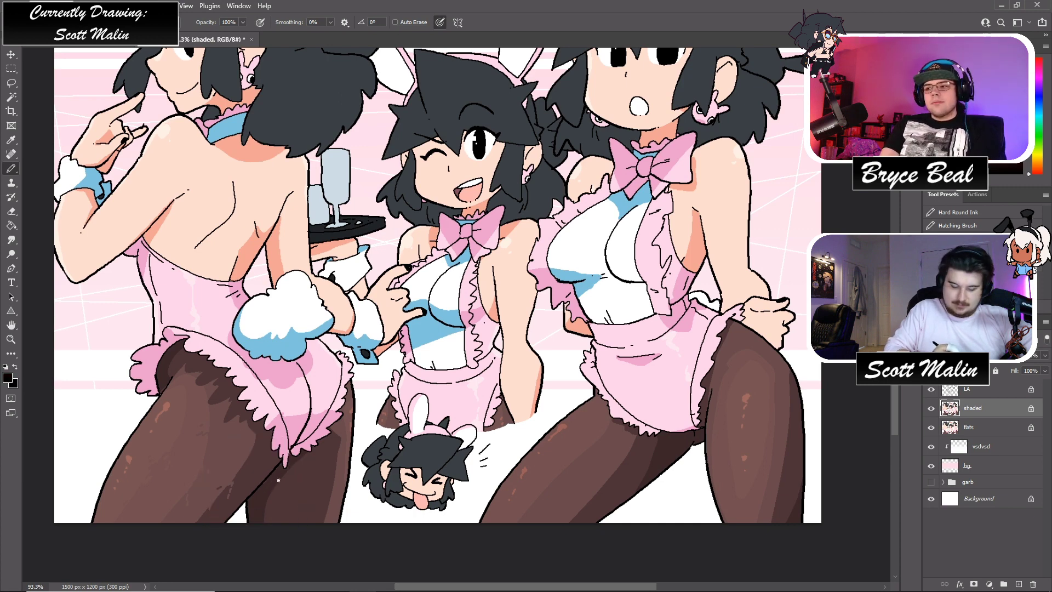
{"action": "key", "text": "alt"}
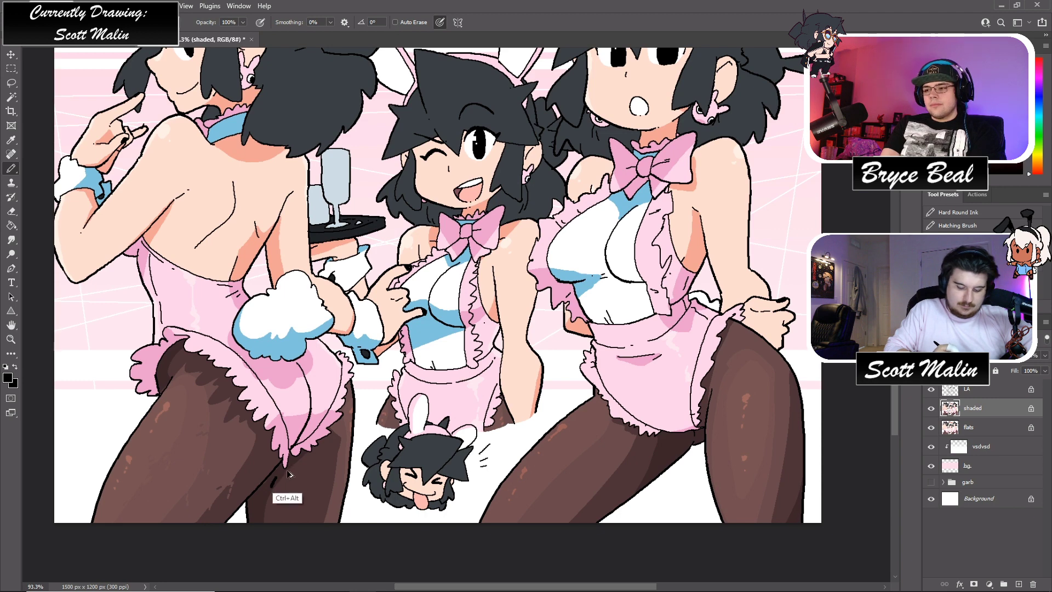
{"action": "left_click", "coordinate": [273, 483], "text": "alt"}
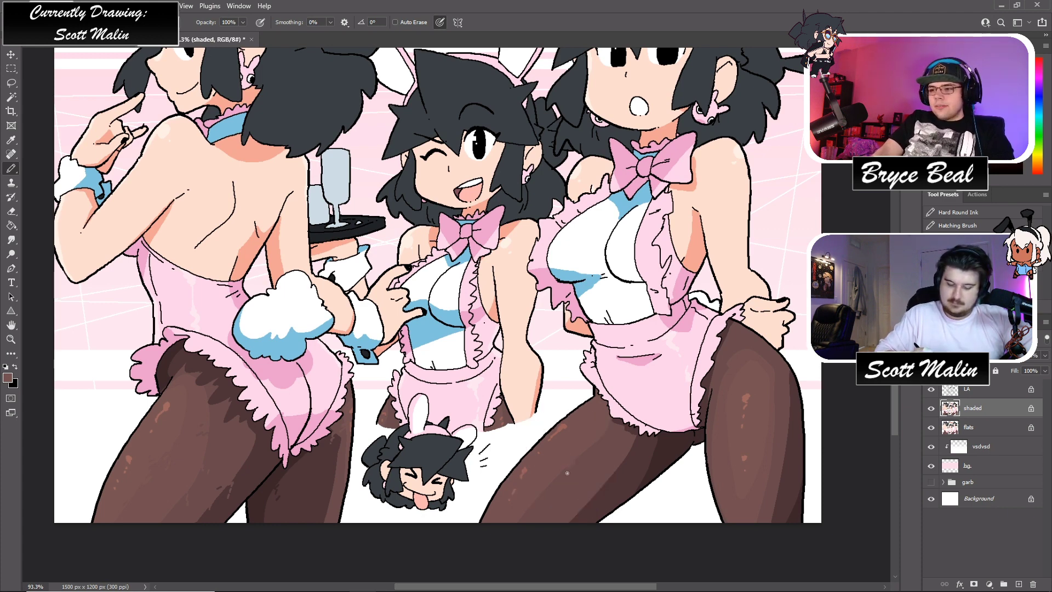
- Roughen the shadow edges on the right figure's tights with small textured marks in the sampled browns
{"action": "left_click", "coordinate": [551, 492], "text": "alt"}
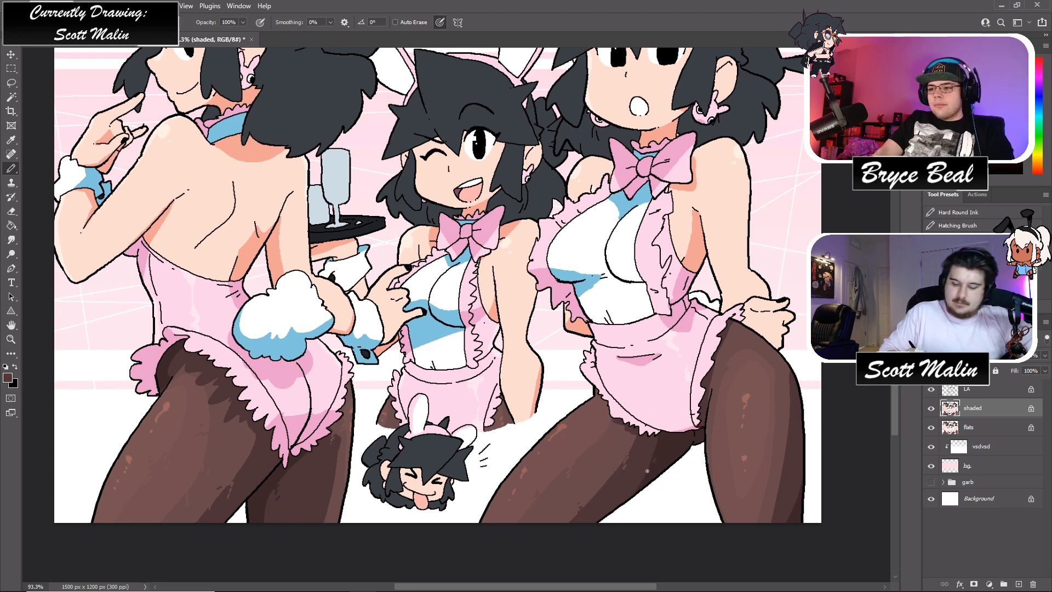
{"action": "left_click", "coordinate": [642, 456], "text": "alt"}
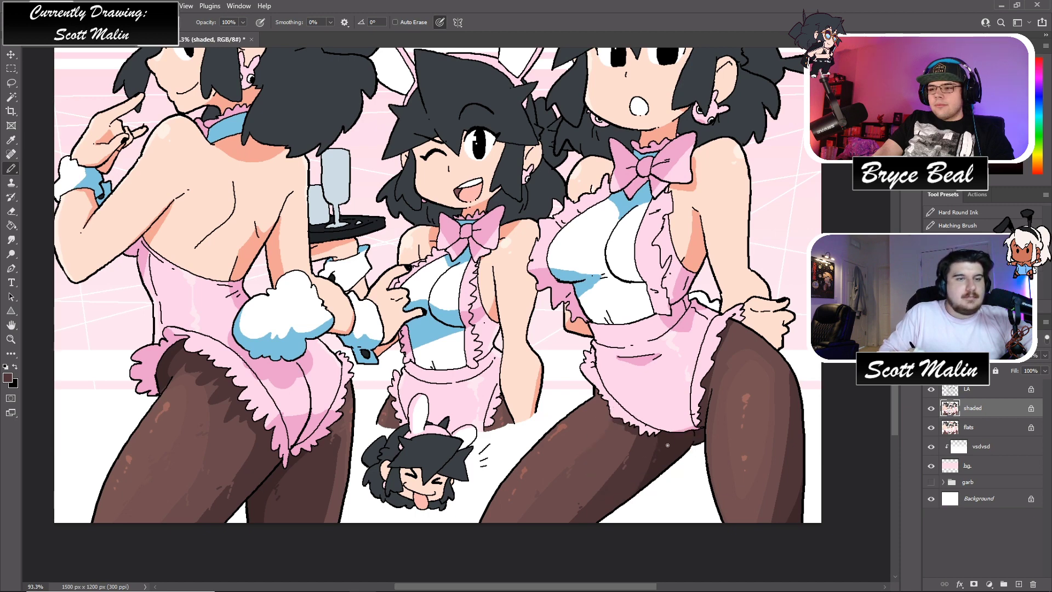
{"action": "left_click", "coordinate": [729, 445], "text": "alt"}
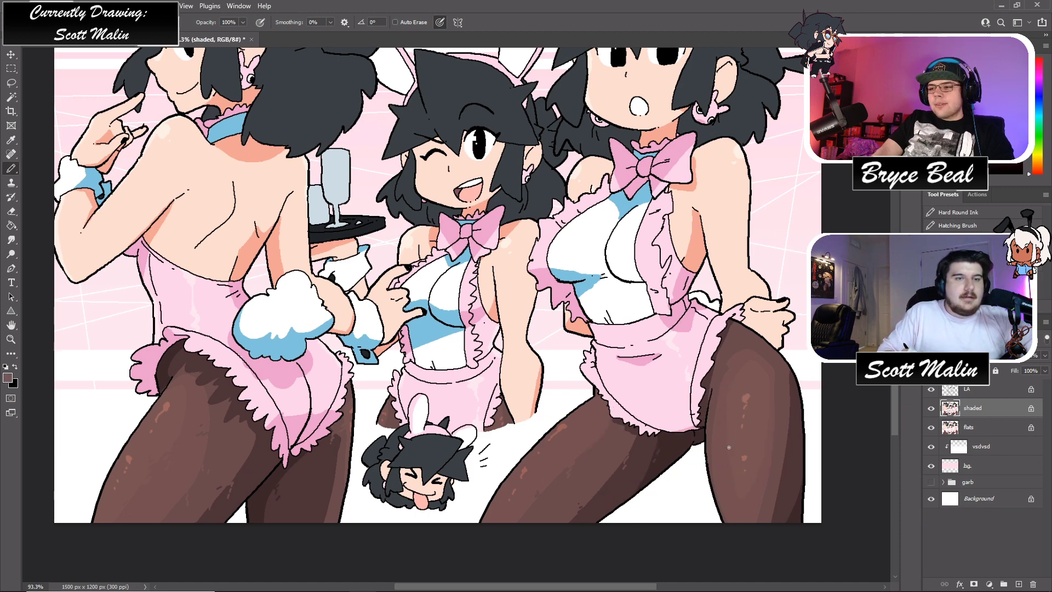
{"action": "left_click", "coordinate": [768, 468], "text": "alt"}
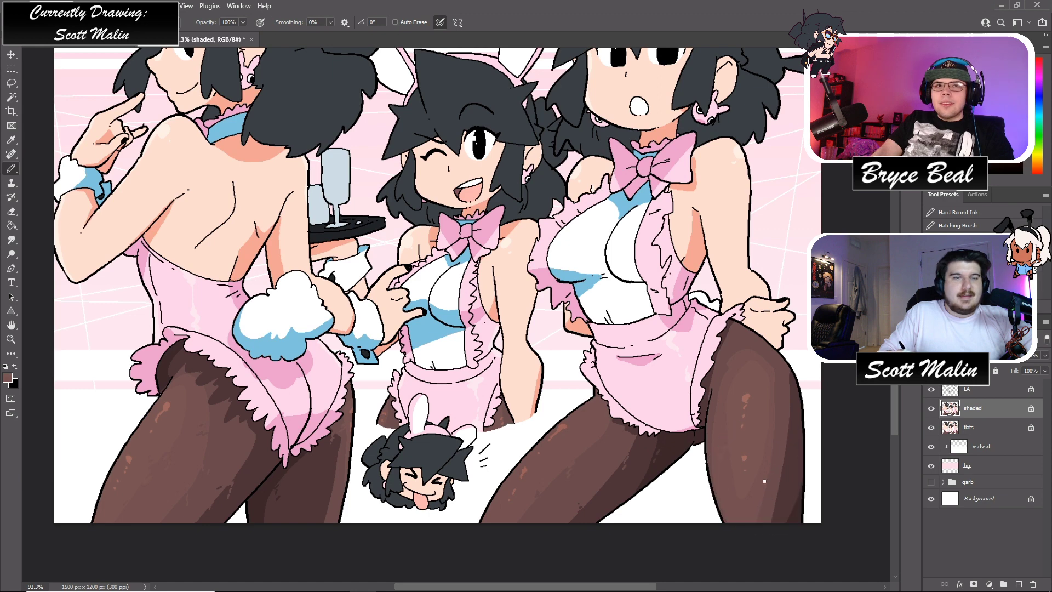
{"action": "left_click", "coordinate": [780, 460], "text": "alt"}
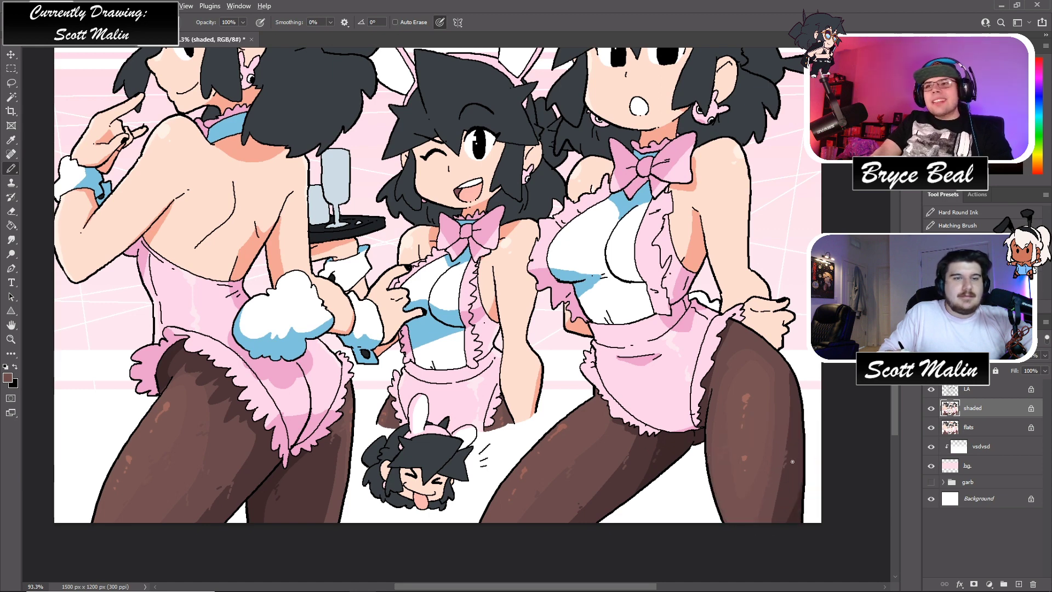
{"action": "left_click", "coordinate": [788, 498], "text": "alt"}
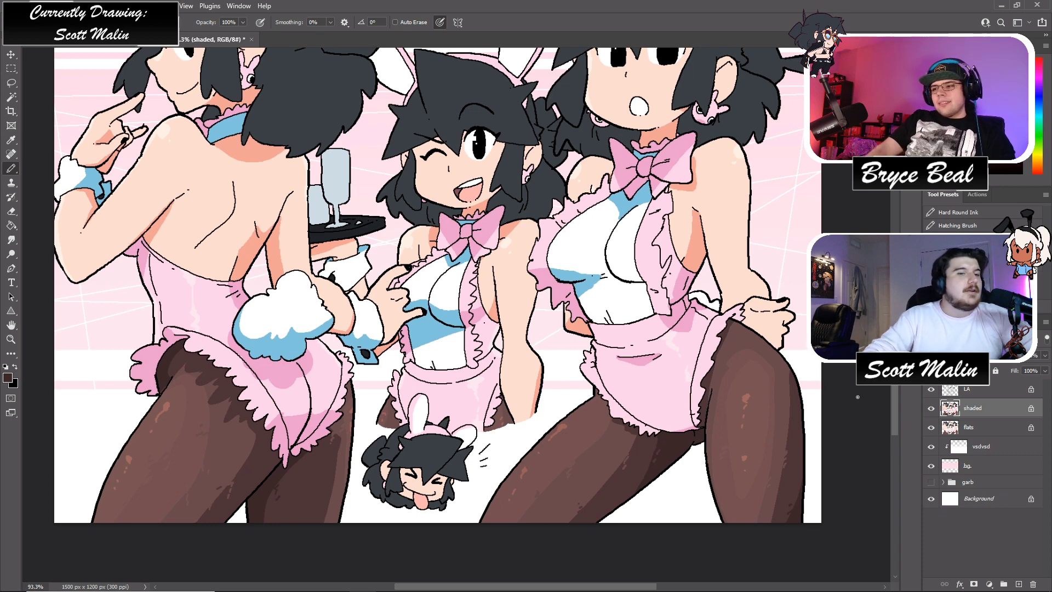
{"action": "left_click", "coordinate": [705, 380], "text": "alt"}
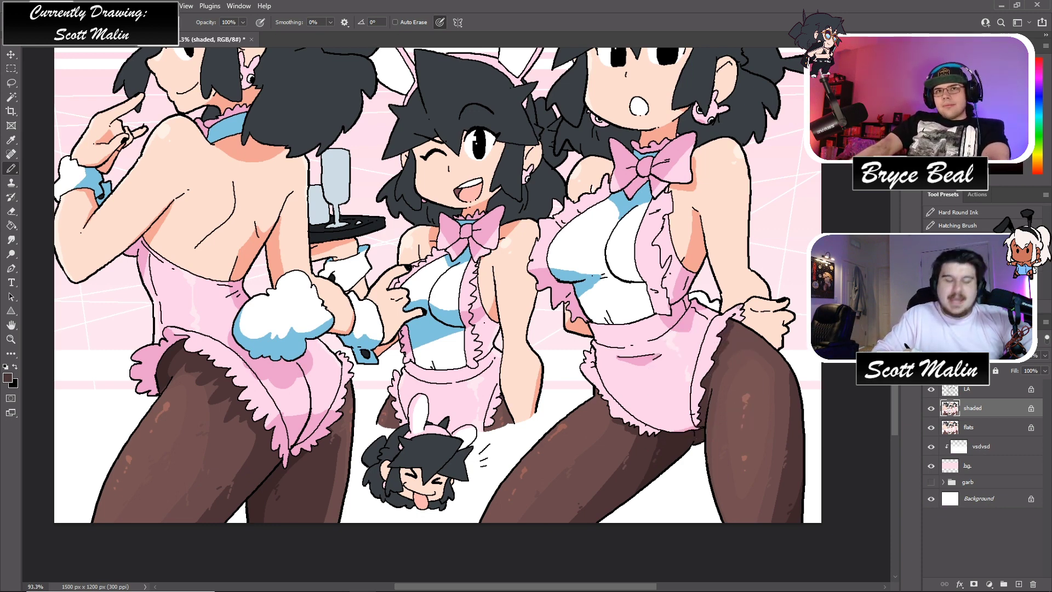
- Limit the selection to the figures' skin colour, hide its outline, and paint salmon-pink blush on the right figure's cheeks
{"action": "left_click", "coordinate": [685, 345], "text": "alt"}
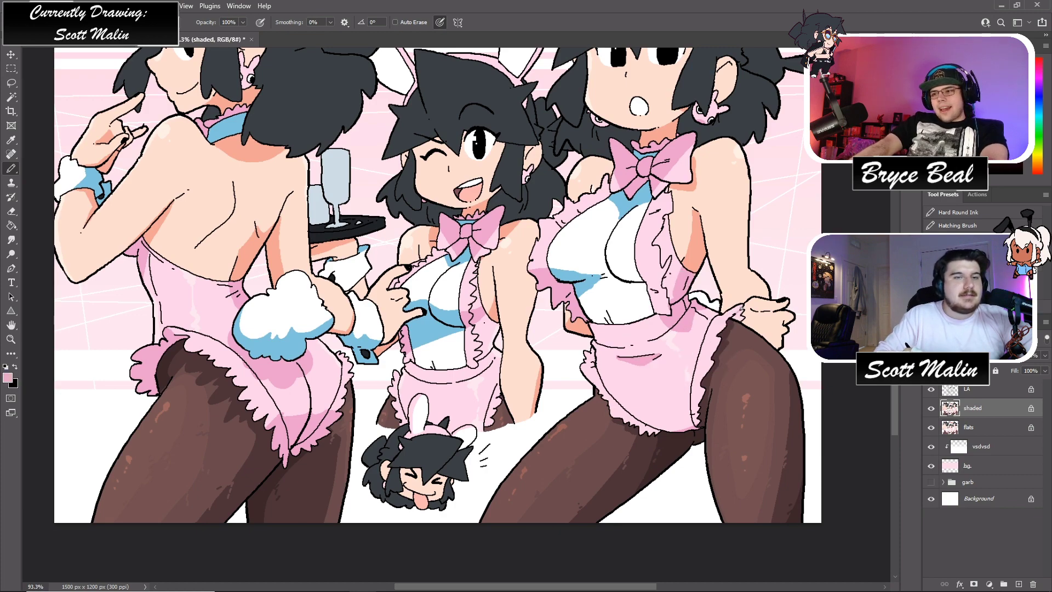
{"action": "key", "text": "g"}
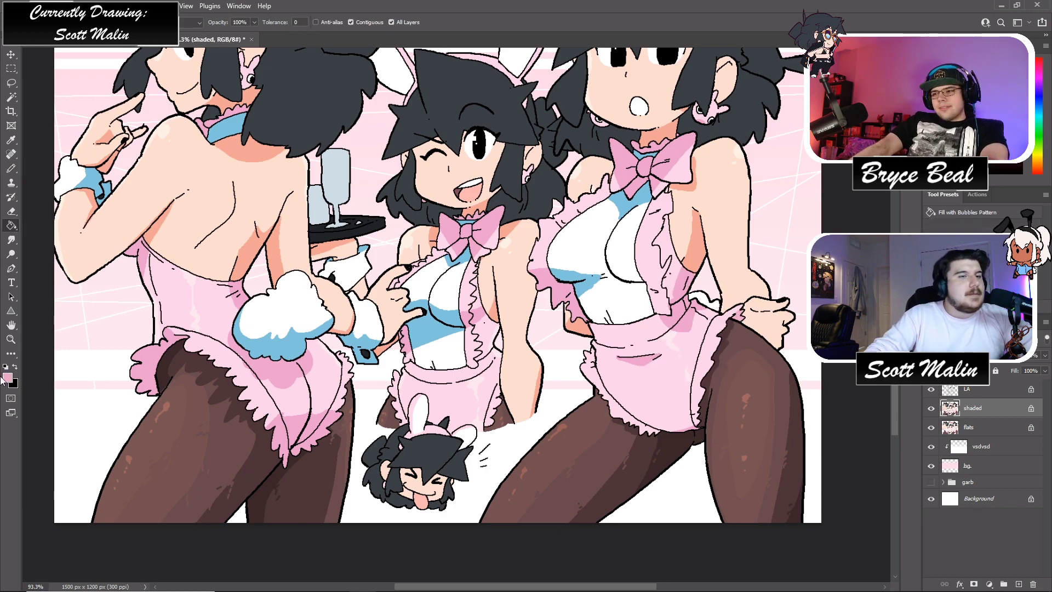
{"action": "left_click", "coordinate": [8, 341]}
{"action": "mouse_move", "coordinate": [487, 258]}
{"action": "left_mouse_down"}
{"action": "mouse_move", "coordinate": [470, 270]}
{"action": "mouse_move", "coordinate": [484, 279]}
{"action": "left_mouse_up"}
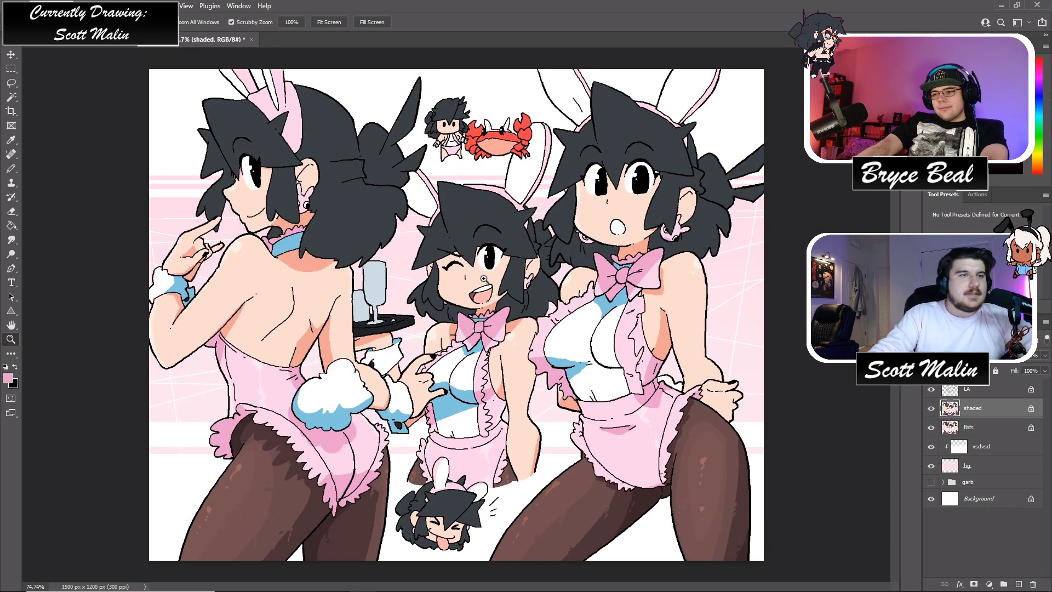
{"action": "left_click_drag", "start_coordinate": [599, 214], "coordinate": [613, 236]}
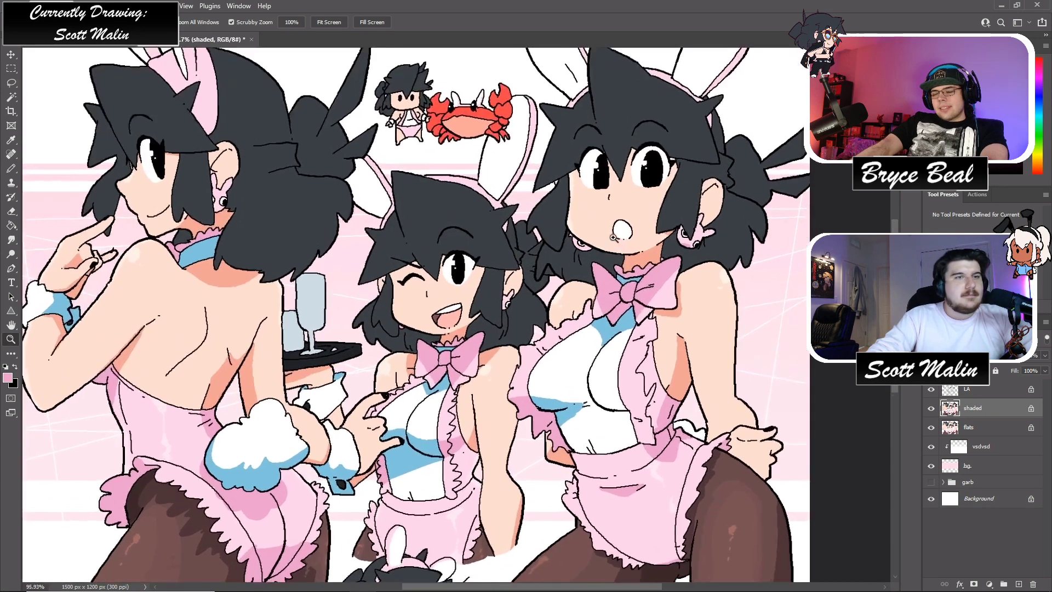
{"action": "left_click", "coordinate": [13, 99]}
{"action": "left_click", "coordinate": [629, 199]}
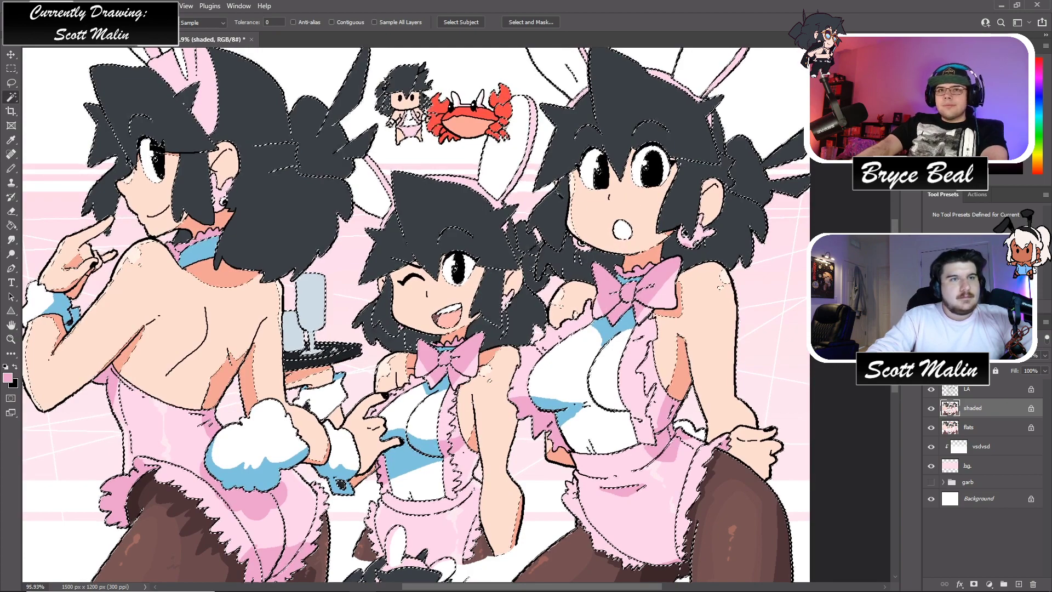
{"action": "key", "text": "ctrl+h"}
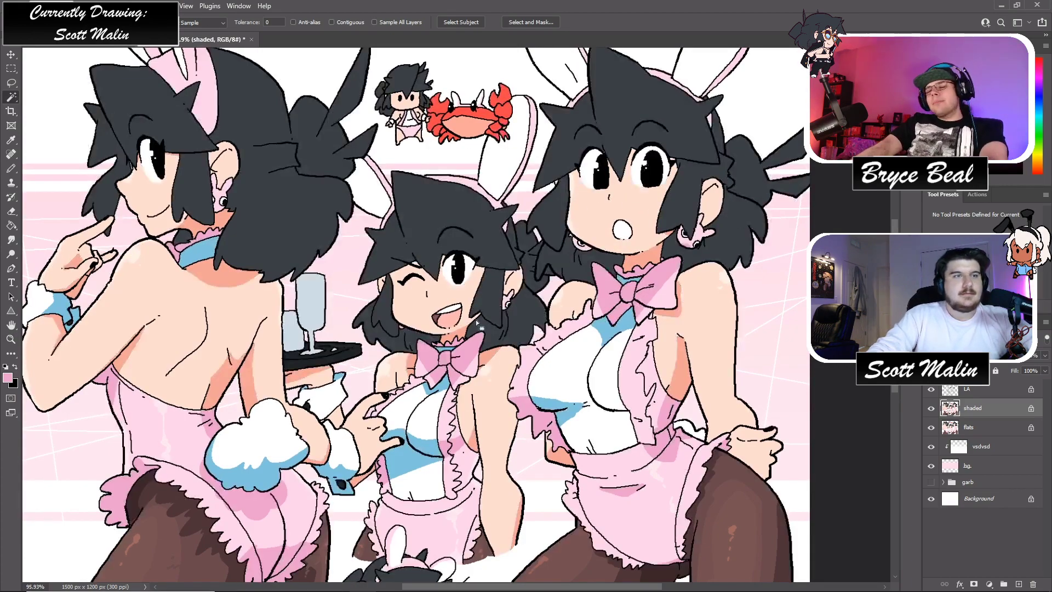
{"action": "key", "text": "b"}
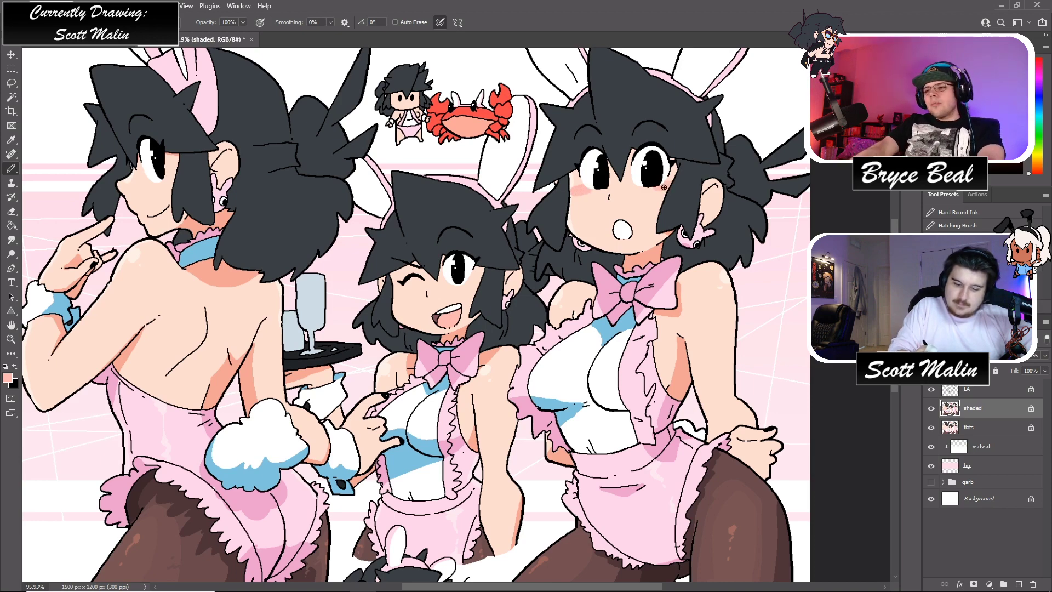
- Select the pale blue of the drinking glasses on the tray and paint white shine marks inside them
{"action": "left_click", "coordinate": [10, 339]}
{"action": "left_click_drag", "start_coordinate": [530, 337], "coordinate": [456, 357]}
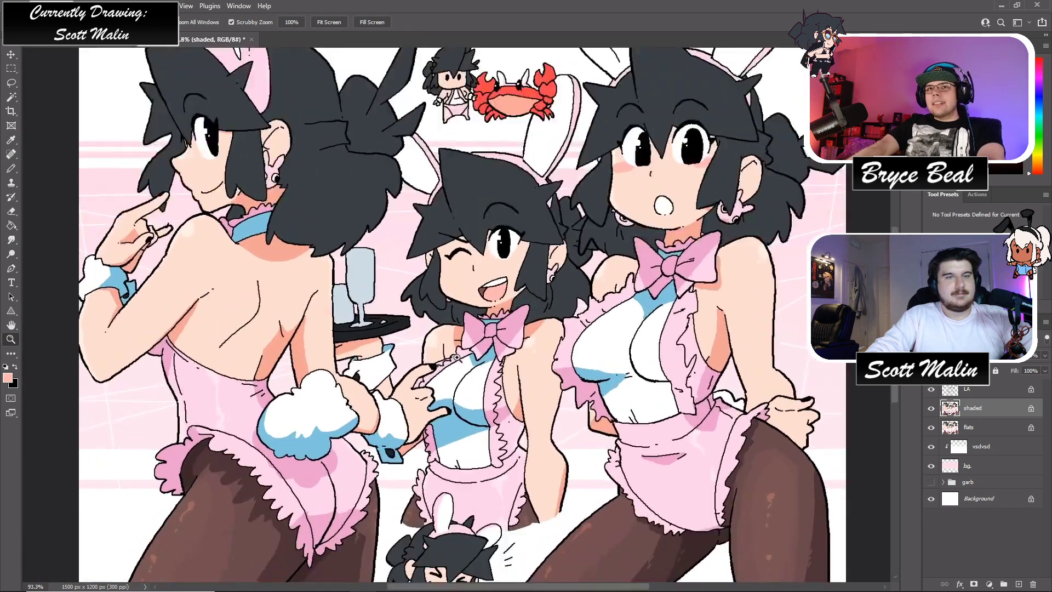
{"action": "left_click", "coordinate": [11, 97]}
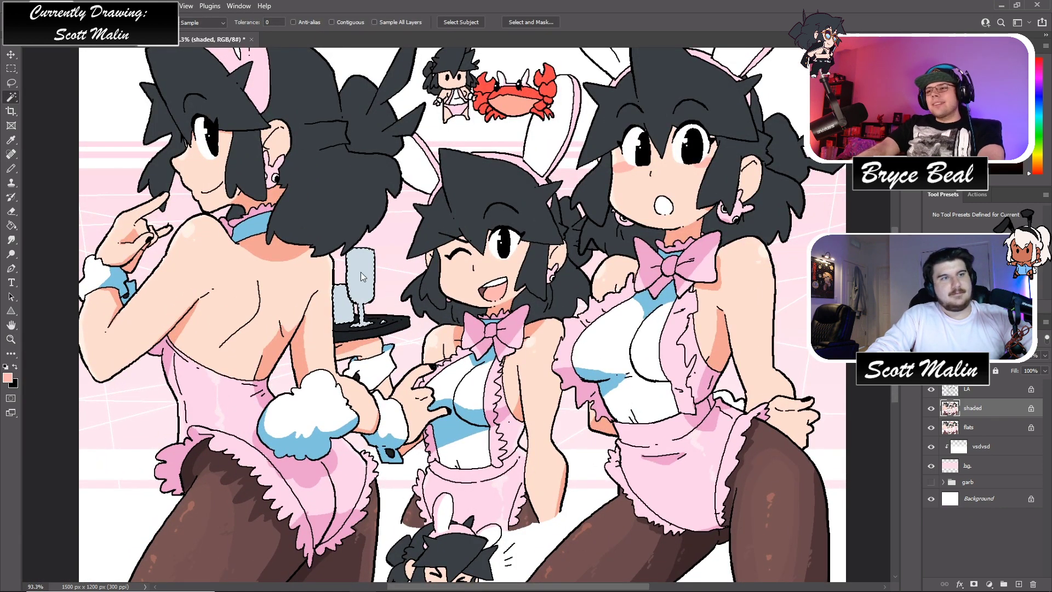
{"action": "key", "text": "d"}
{"action": "key", "text": "x"}
{"action": "key", "text": "b"}
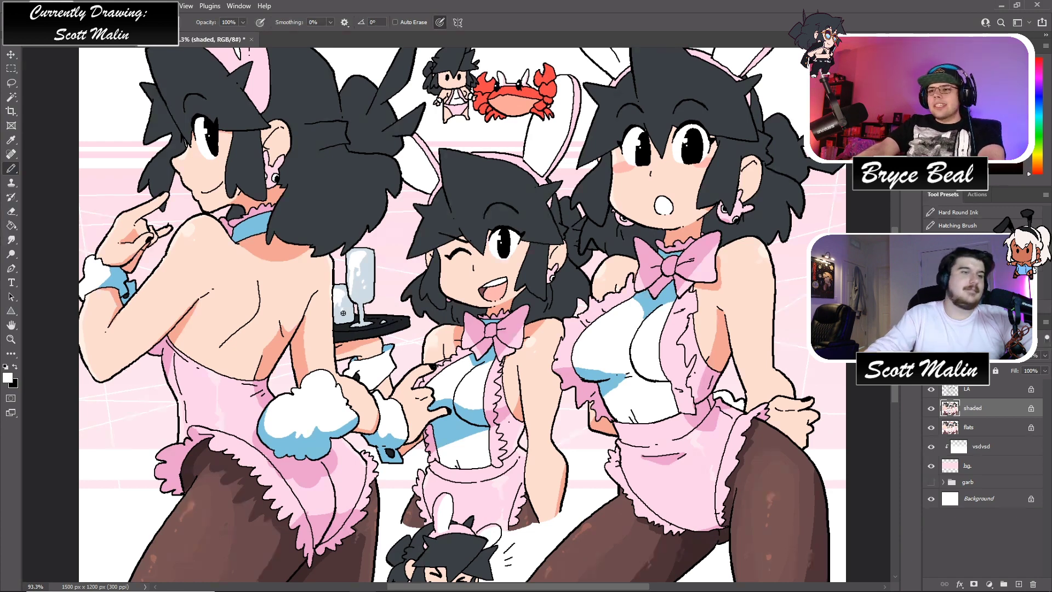
- Select the shadow areas inside the drinking glasses' pale blue and darken them using Hue/Saturation with Hue +3
{"action": "scroll", "coordinate": [245, 261], "scroll_direction": "up", "scroll_amount": 3}
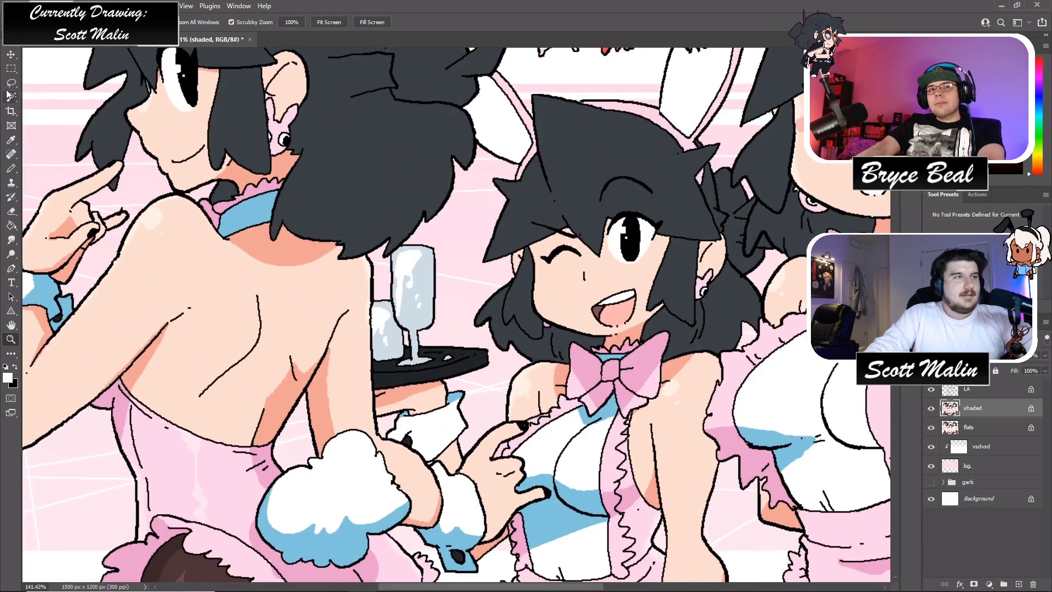
{"action": "left_click", "coordinate": [12, 84]}
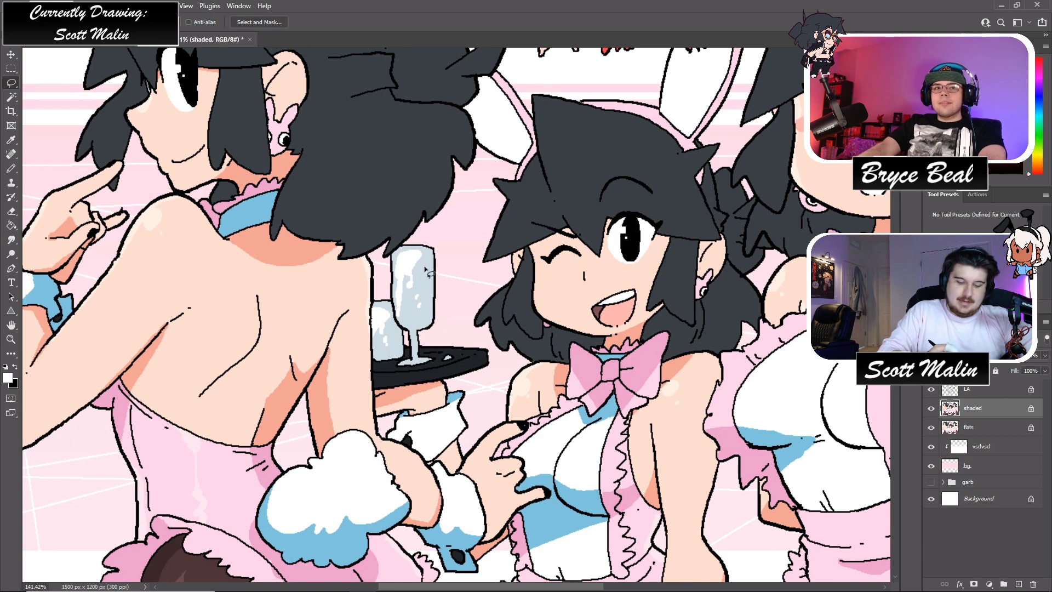
{"action": "mouse_move", "coordinate": [425, 268]}
{"action": "left_mouse_down"}
{"action": "mouse_move", "coordinate": [408, 324]}
{"action": "mouse_move", "coordinate": [430, 277]}
{"action": "left_mouse_up"}
{"action": "mouse_move", "coordinate": [421, 328]}
{"action": "left_mouse_down"}
{"action": "mouse_move", "coordinate": [412, 347]}
{"action": "mouse_move", "coordinate": [433, 333]}
{"action": "mouse_move", "coordinate": [393, 331]}
{"action": "mouse_move", "coordinate": [380, 362]}
{"action": "mouse_move", "coordinate": [397, 323]}
{"action": "left_mouse_up"}
{"action": "left_click", "coordinate": [10, 97]}
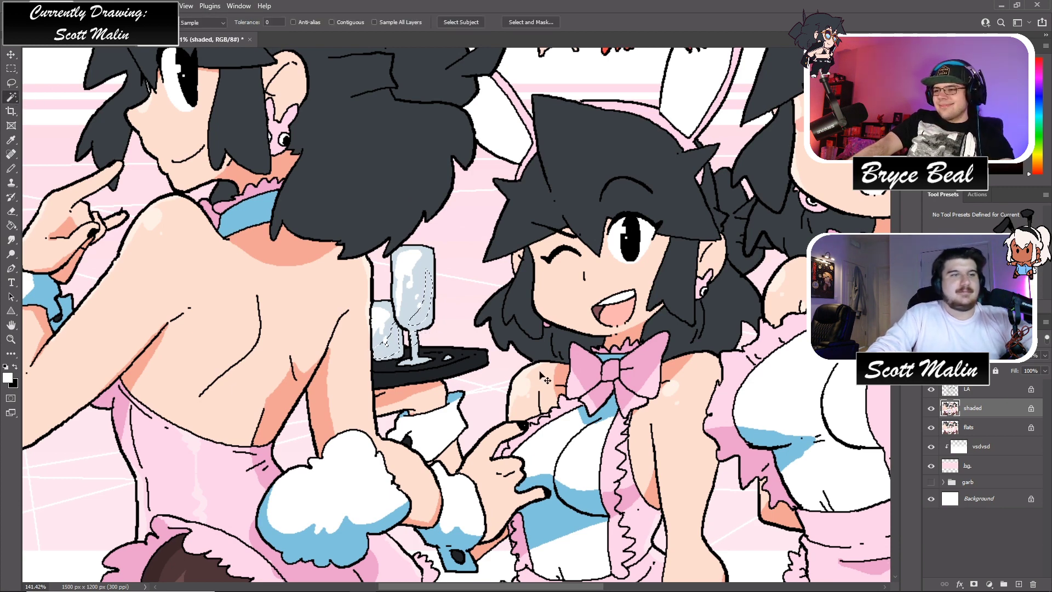
{"action": "key", "text": "ctrl+u"}
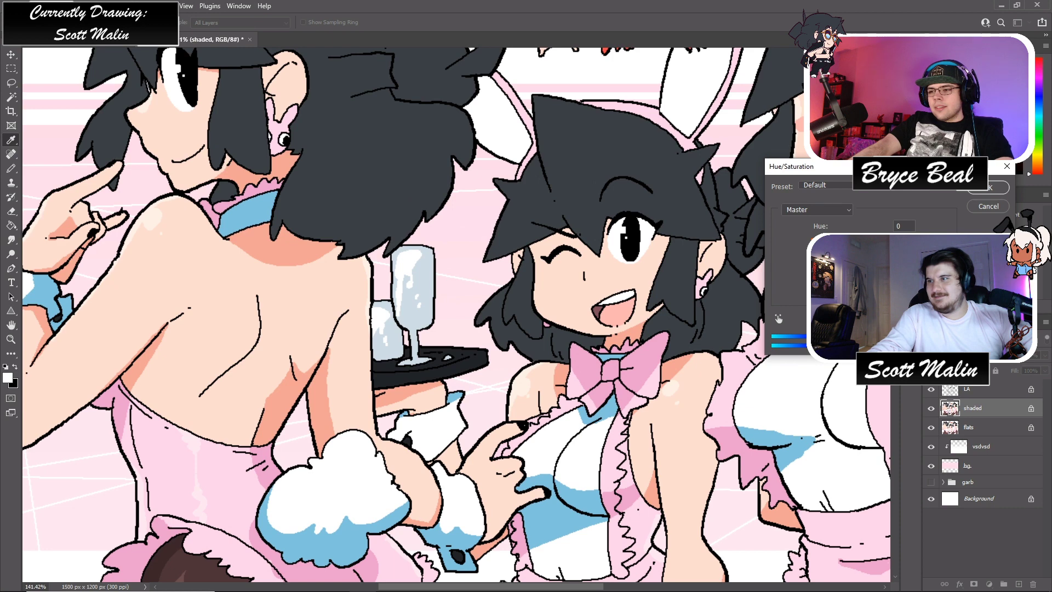
{"action": "left_click_drag", "start_coordinate": [863, 294], "coordinate": [855, 294]}
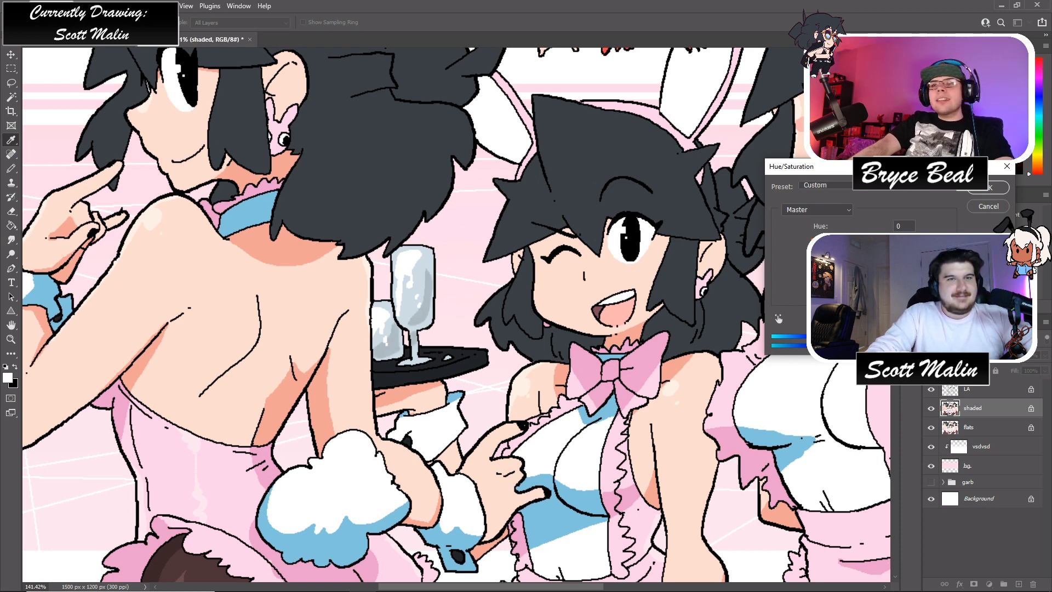
{"action": "left_click_drag", "start_coordinate": [864, 240], "coordinate": [866, 239]}
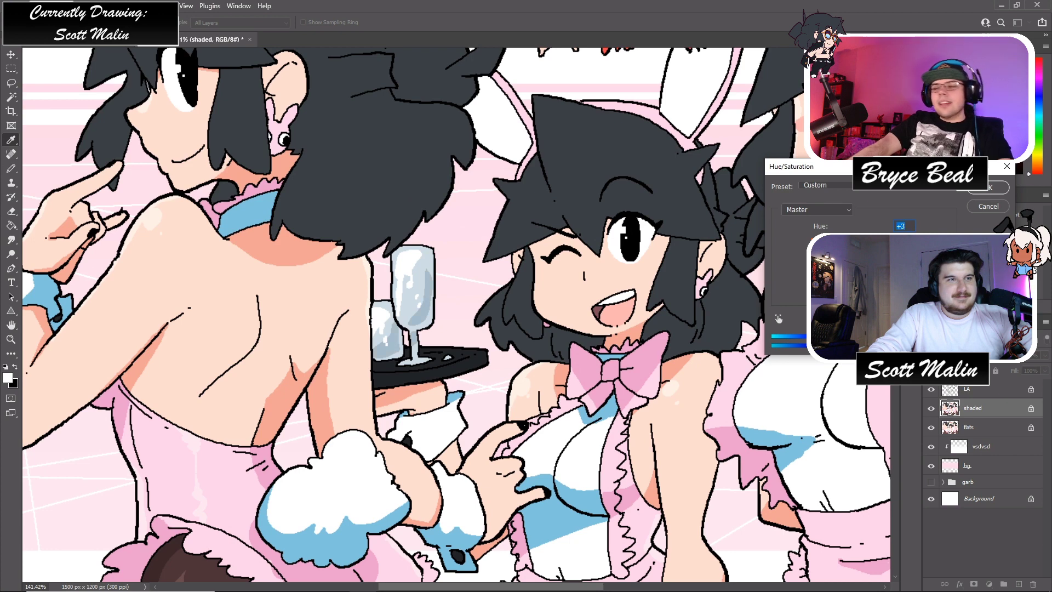
{"action": "left_click", "coordinate": [971, 191]}
{"action": "key", "text": "w"}
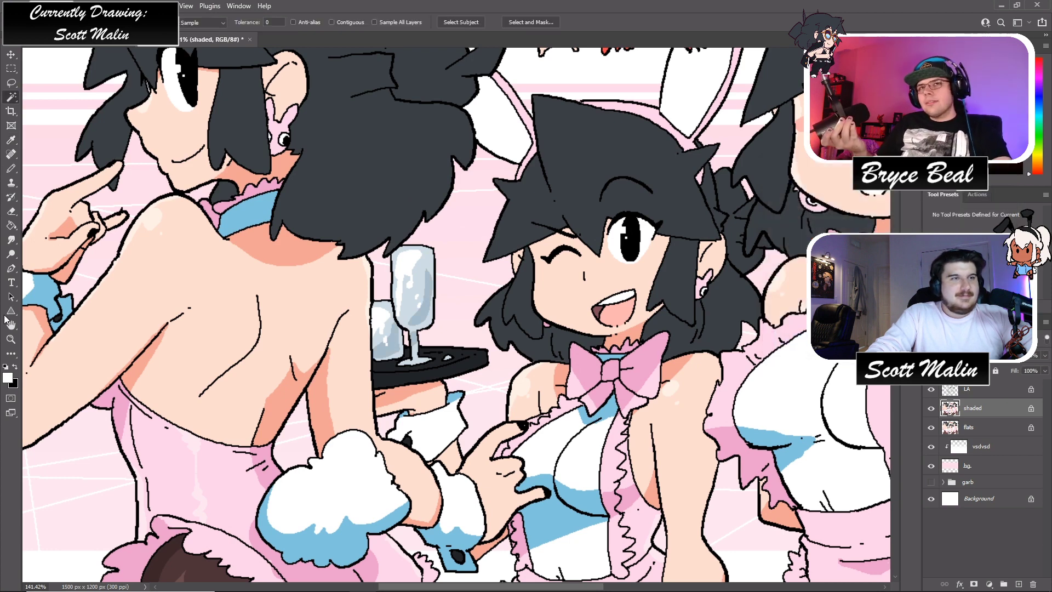
- Review the whole illustration, comparing the shaded drinking glasses with the three figures
{"action": "left_click", "coordinate": [6, 352]}
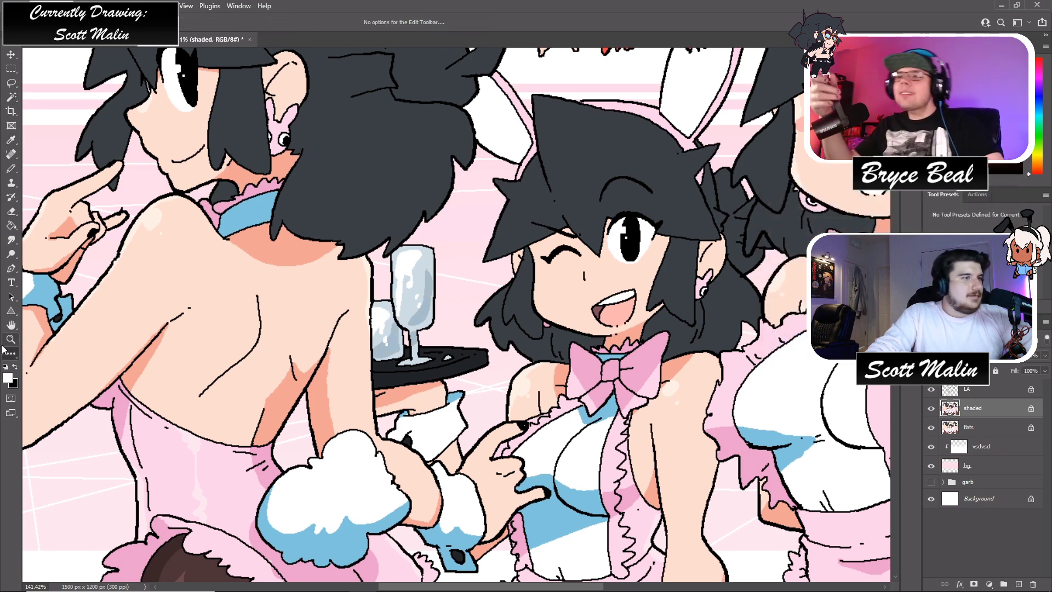
{"action": "left_click", "coordinate": [9, 339]}
{"action": "left_click_drag", "start_coordinate": [425, 291], "coordinate": [388, 299]}
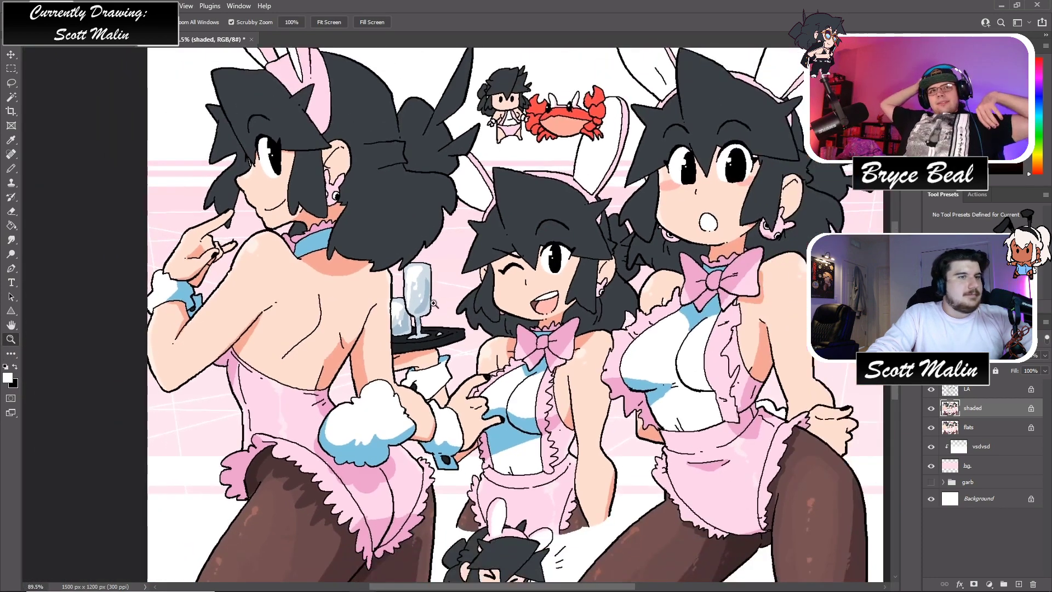
{"action": "scroll", "coordinate": [433, 303], "scroll_direction": "down", "scroll_amount": 1}
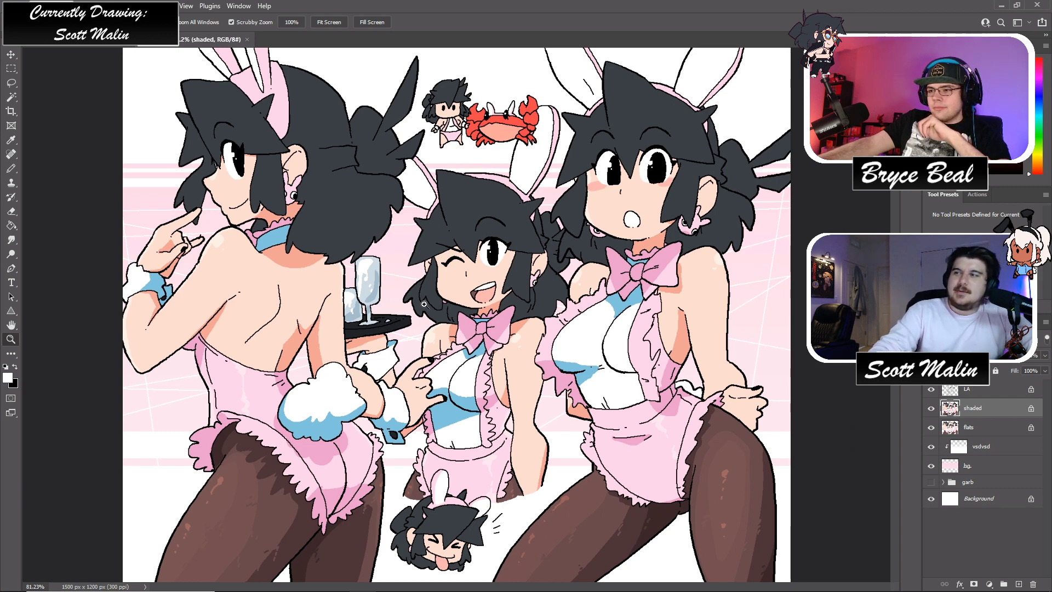
{"action": "left_click_drag", "start_coordinate": [263, 302], "coordinate": [270, 314]}
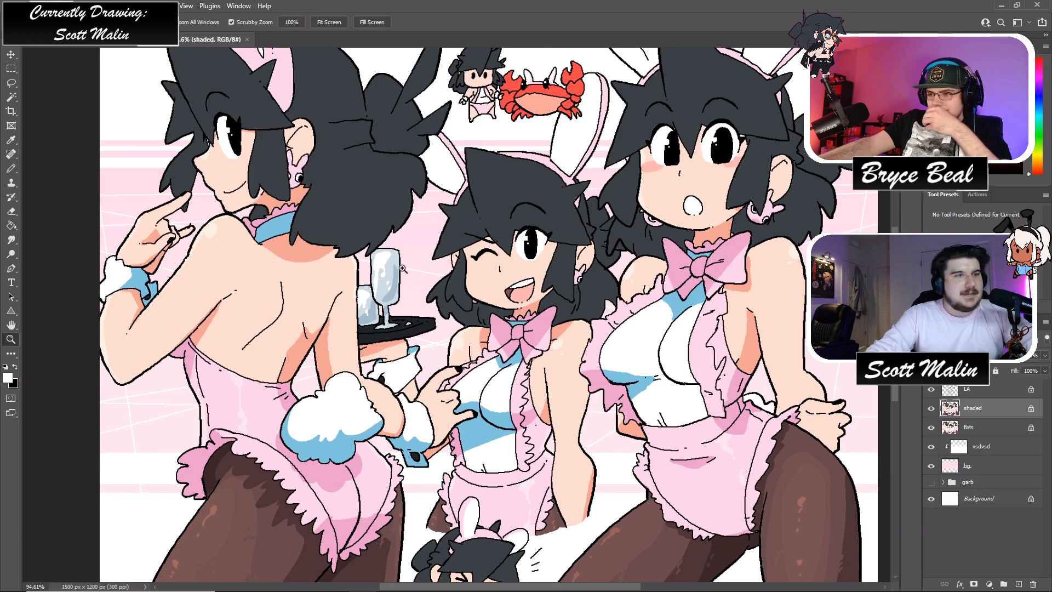
{"action": "scroll", "coordinate": [271, 314], "scroll_direction": "down", "scroll_amount": 2}
{"action": "scroll", "coordinate": [469, 301], "scroll_direction": "up", "scroll_amount": 2}
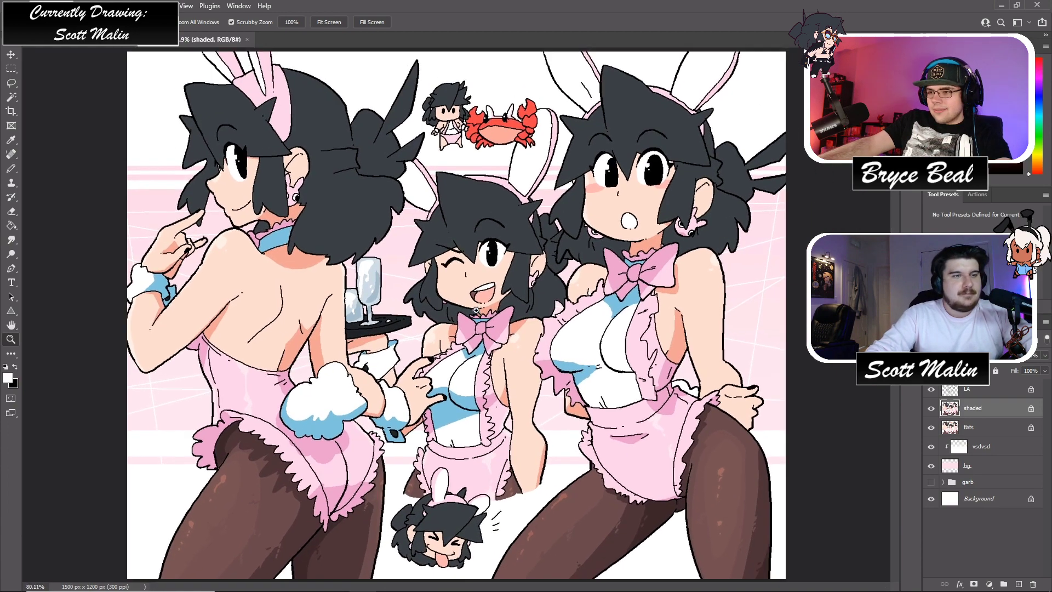
- Paint salmon-pink blush on the cheeks of the small head sticking its tongue out
{"action": "scroll", "coordinate": [450, 566], "scroll_direction": "up", "scroll_amount": 4}
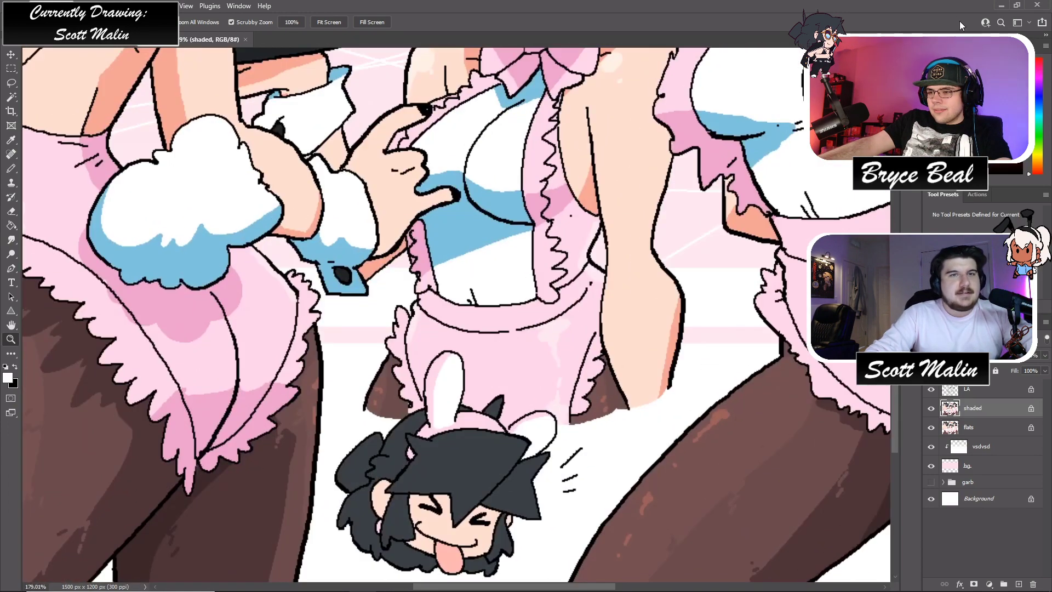
{"action": "key", "text": "b"}
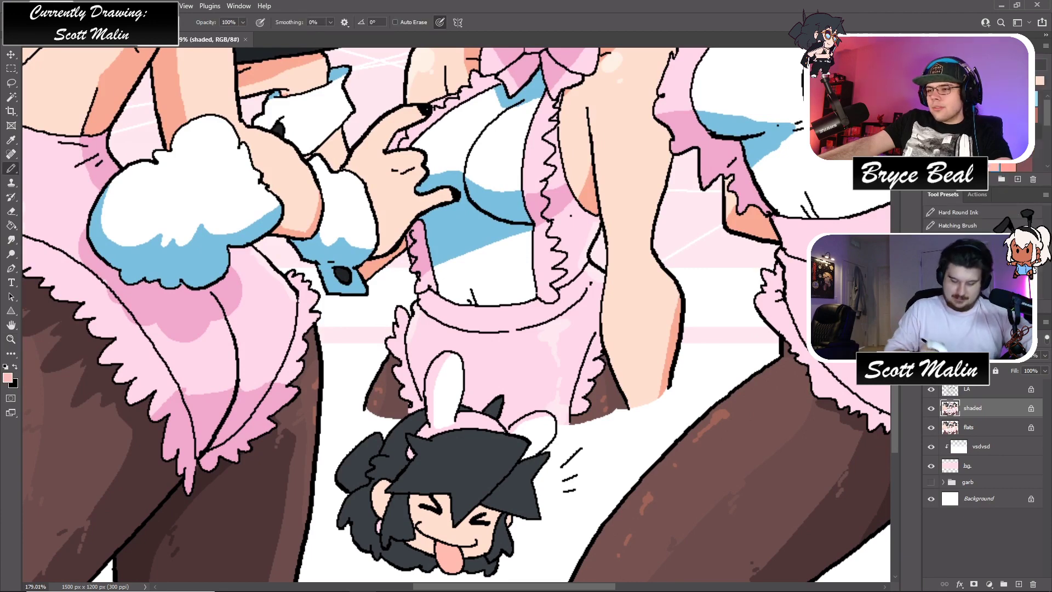
{"action": "left_click_drag", "start_coordinate": [416, 509], "coordinate": [424, 513]}
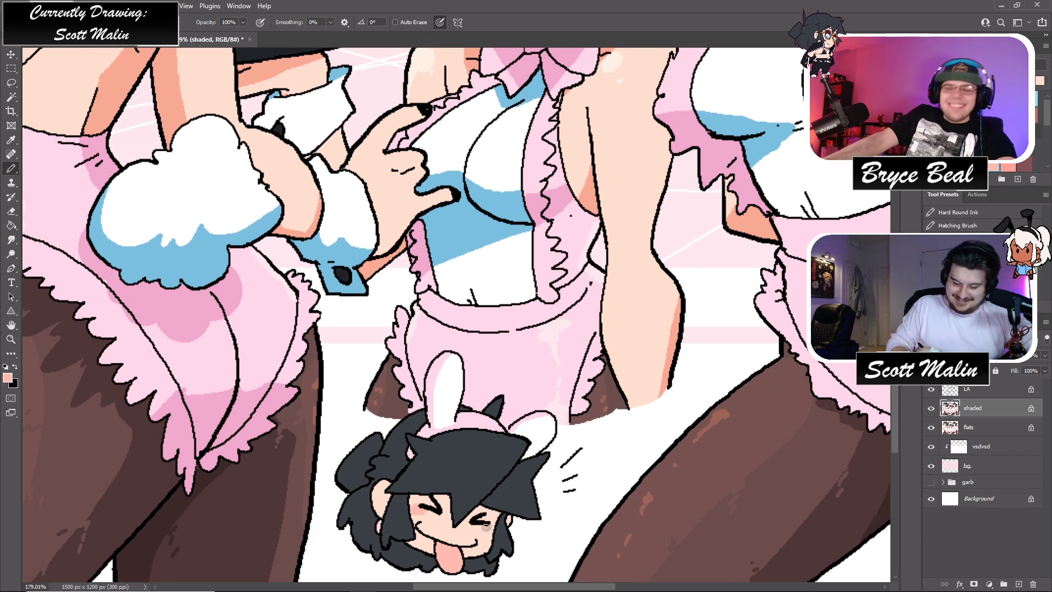
{"action": "left_click", "coordinate": [10, 339]}
{"action": "left_click_drag", "start_coordinate": [532, 312], "coordinate": [494, 313]}
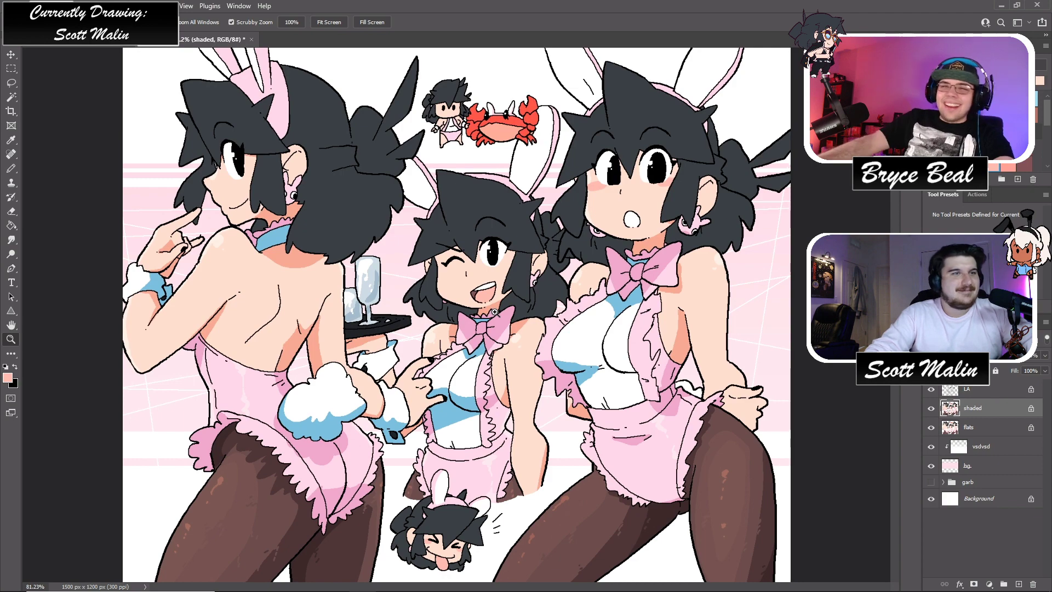
{"action": "scroll", "coordinate": [481, 171], "scroll_direction": "down", "scroll_amount": 1}
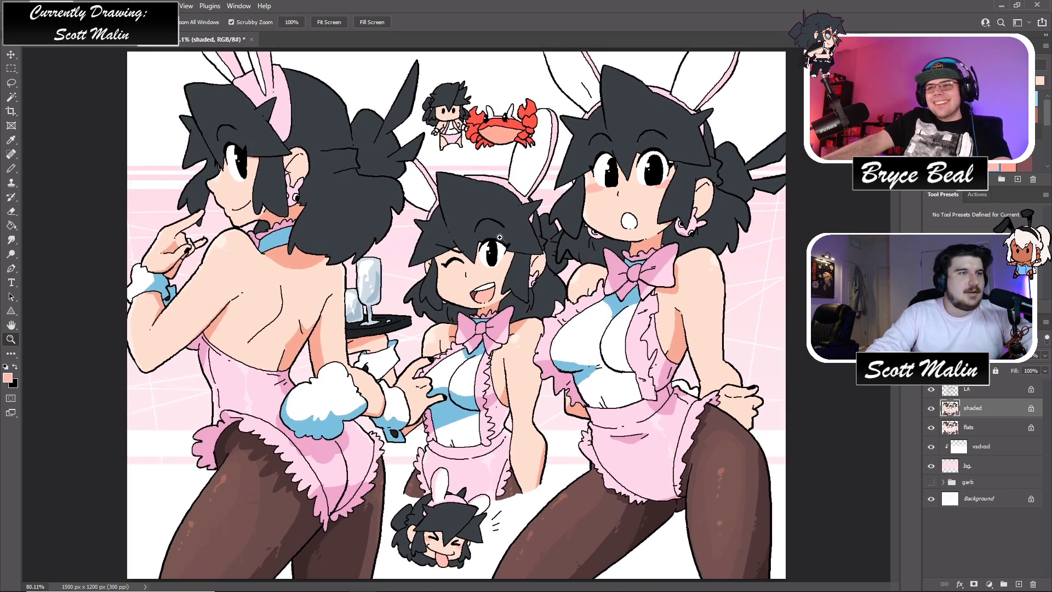
- Select the dark grey hair colour and paint darker shadows beside the left figure's ear and under her ponytail
{"action": "scroll", "coordinate": [377, 145], "scroll_direction": "up", "scroll_amount": 3}
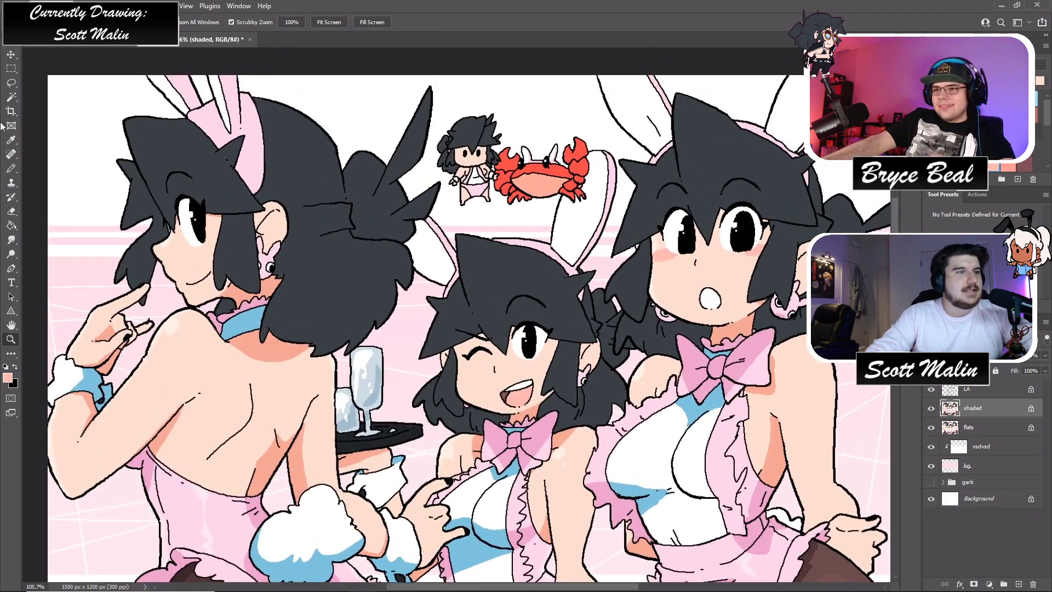
{"action": "left_click", "coordinate": [11, 97]}
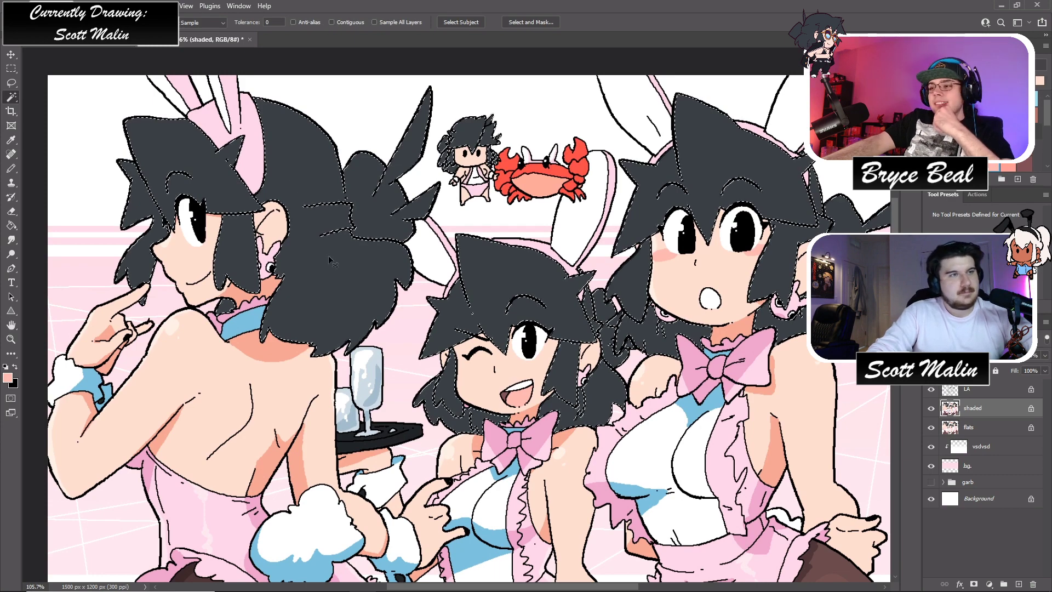
{"action": "key", "text": "b"}
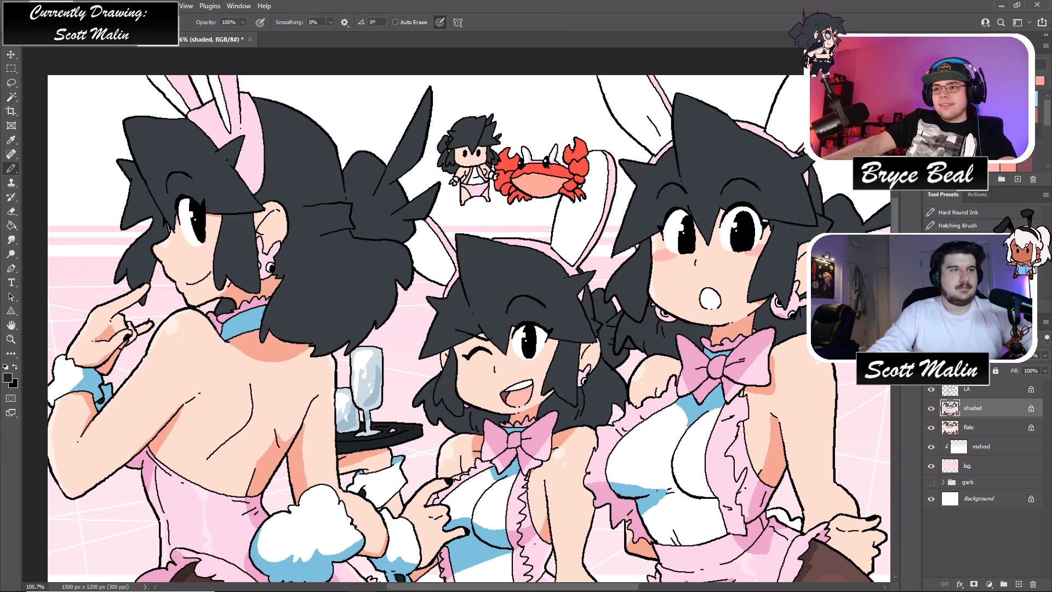
{"action": "left_click_drag", "start_coordinate": [285, 269], "coordinate": [282, 275]}
{"action": "key", "text": "g"}
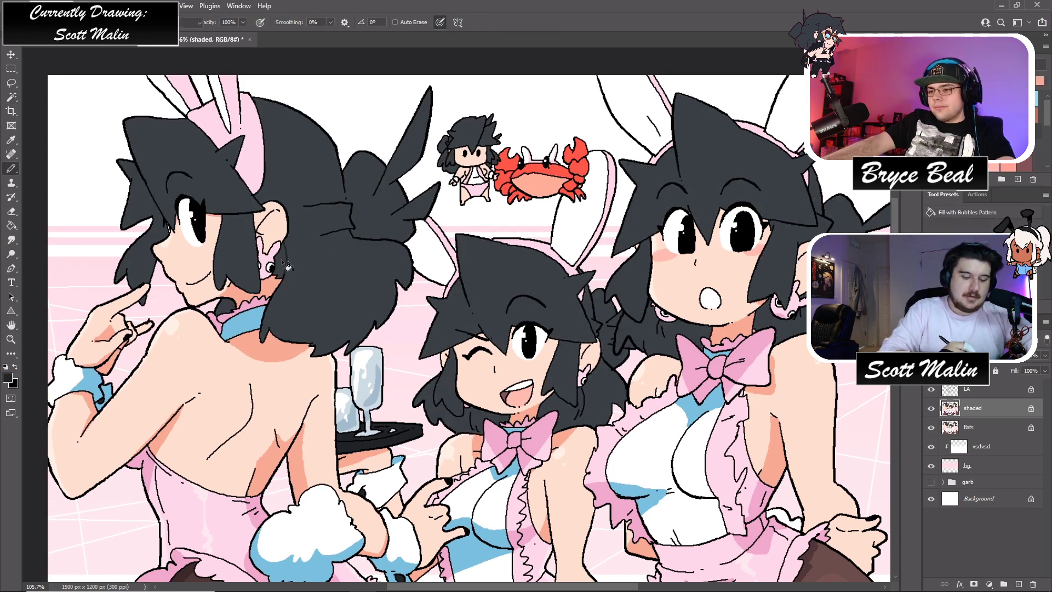
{"action": "left_click", "coordinate": [280, 263]}
{"action": "key", "text": "b"}
{"action": "mouse_move", "coordinate": [354, 229]}
{"action": "left_mouse_down"}
{"action": "mouse_move", "coordinate": [377, 231]}
{"action": "mouse_move", "coordinate": [413, 221]}
{"action": "left_mouse_up"}
{"action": "key", "text": "g"}
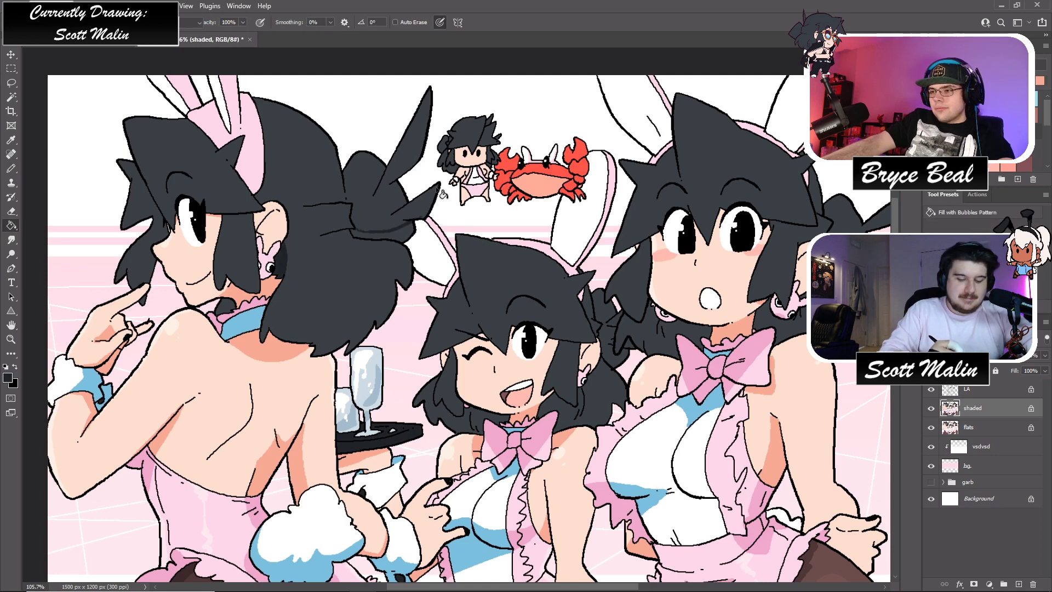
- Outline and fill dark shadows in the left figure's hair, behind her neck and along the underside of the loose hair
{"action": "key", "text": "b"}
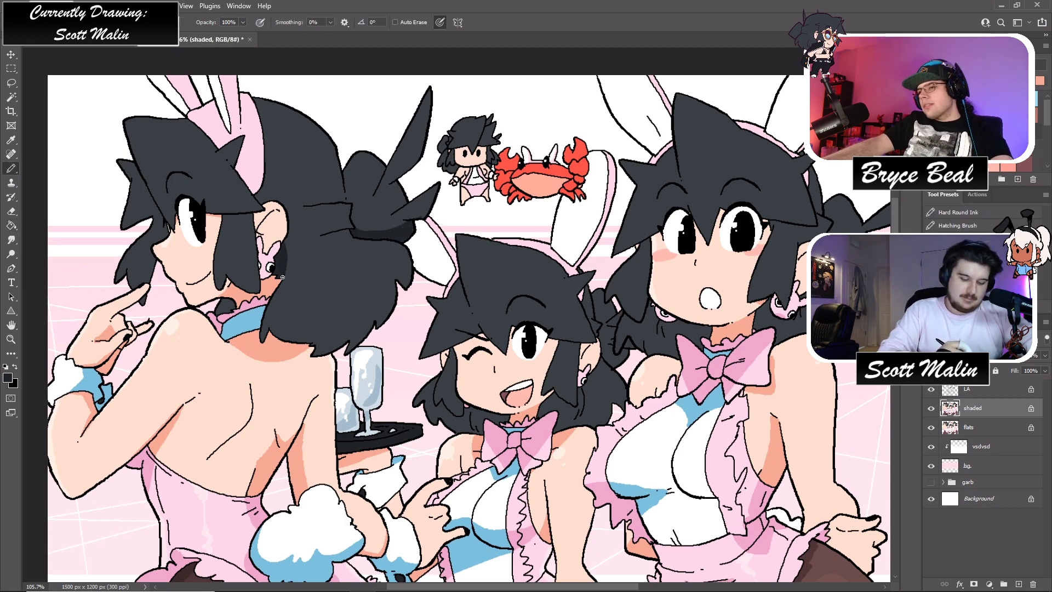
{"action": "key", "text": "g"}
{"action": "left_click", "coordinate": [227, 305]}
{"action": "key", "text": "b"}
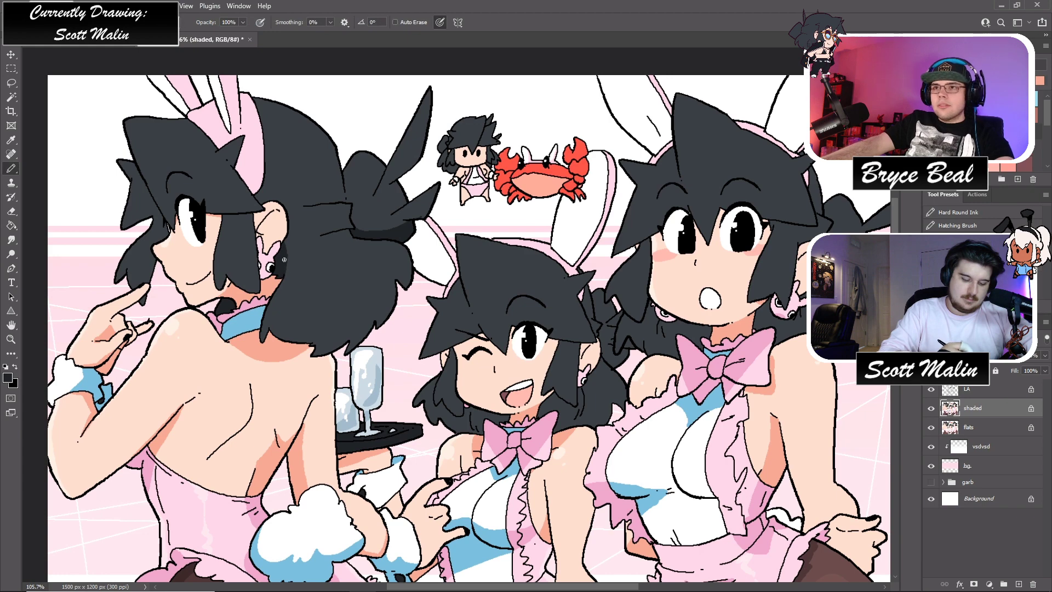
{"action": "mouse_move", "coordinate": [285, 259]}
{"action": "left_mouse_down"}
{"action": "mouse_move", "coordinate": [291, 307]}
{"action": "mouse_move", "coordinate": [331, 331]}
{"action": "left_mouse_up"}
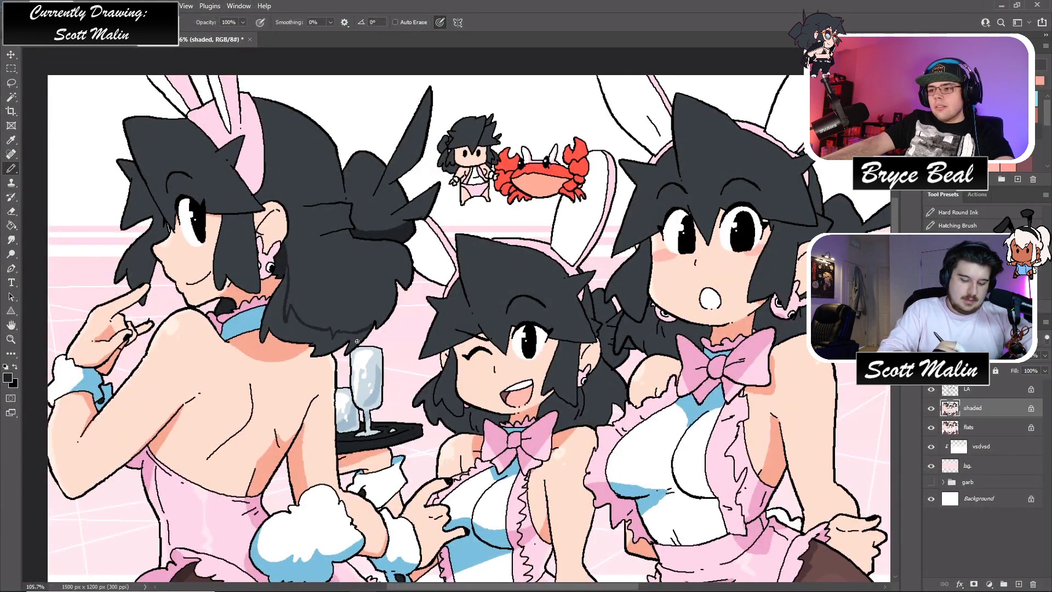
{"action": "key", "text": "g"}
{"action": "left_click", "coordinate": [376, 269]}
{"action": "key", "text": "b"}
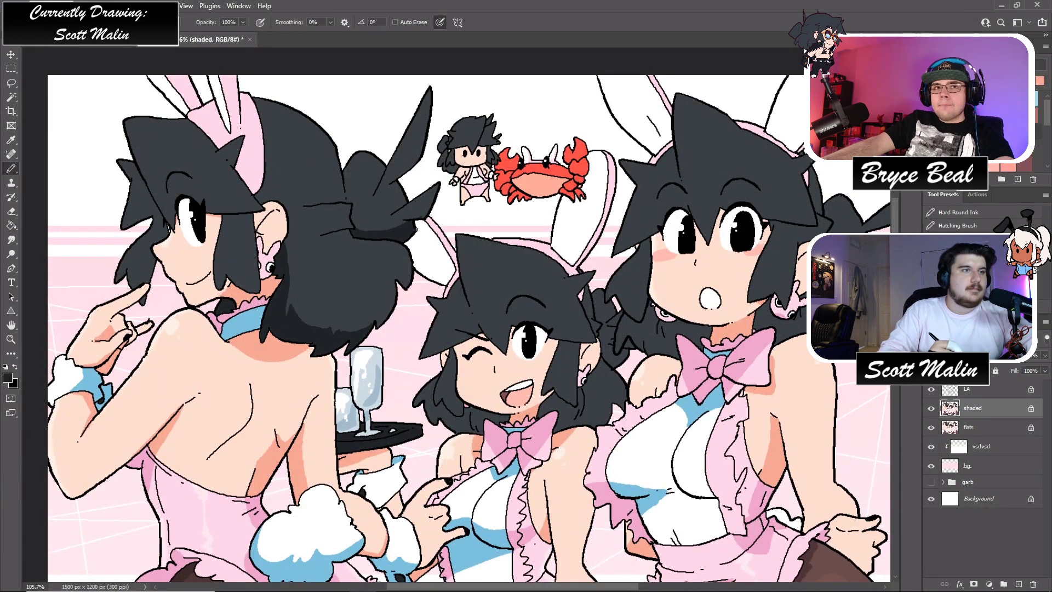
- Fill the left figure's side lock with a dark shadow just below the fringe
{"action": "key", "text": "g"}
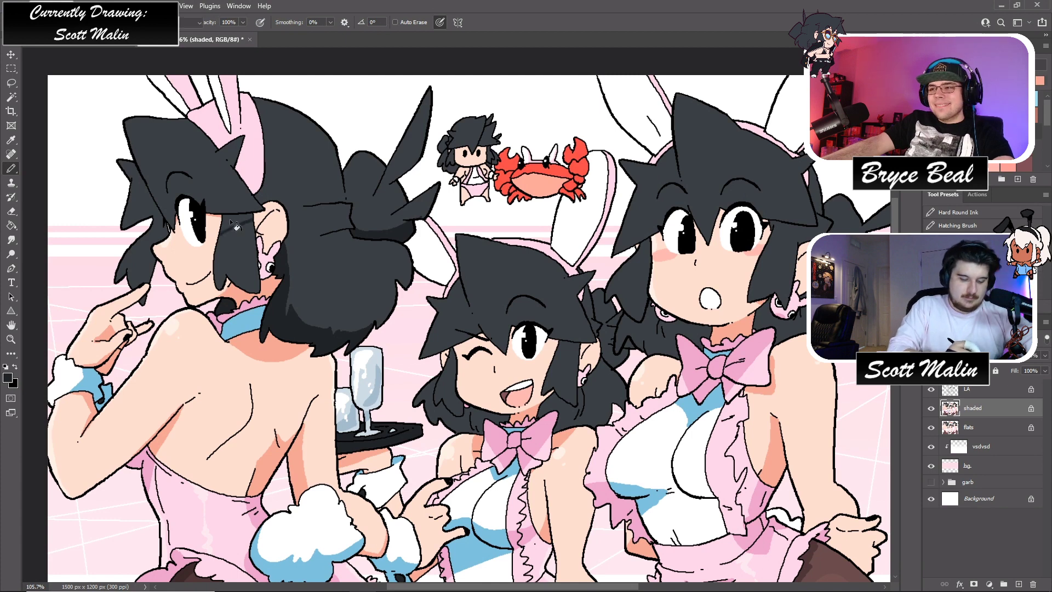
{"action": "left_click", "coordinate": [247, 226]}
{"action": "key", "text": "b"}
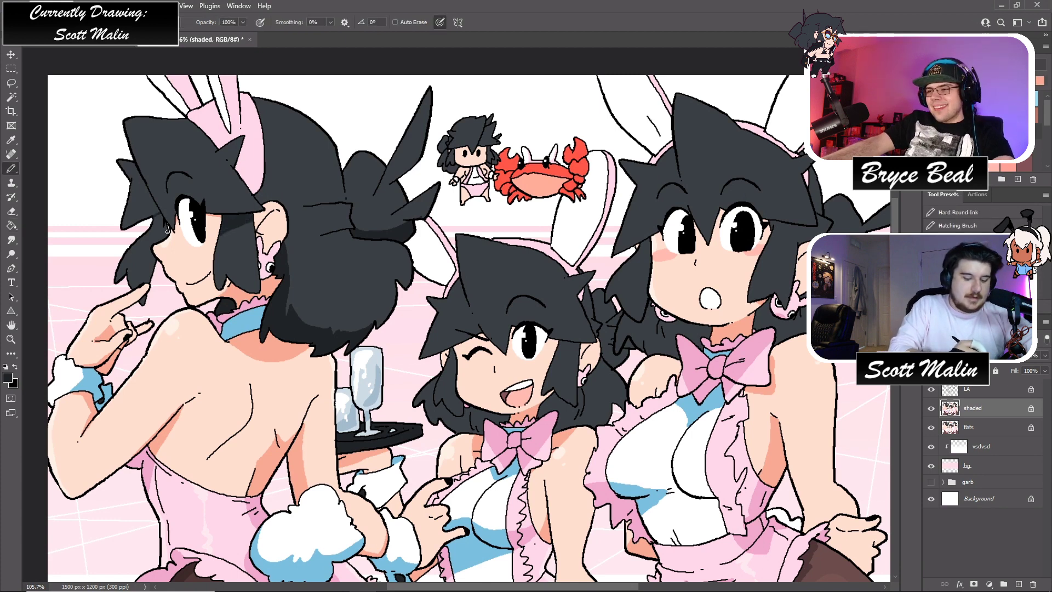
{"action": "key", "text": "g"}
{"action": "key", "text": "b"}
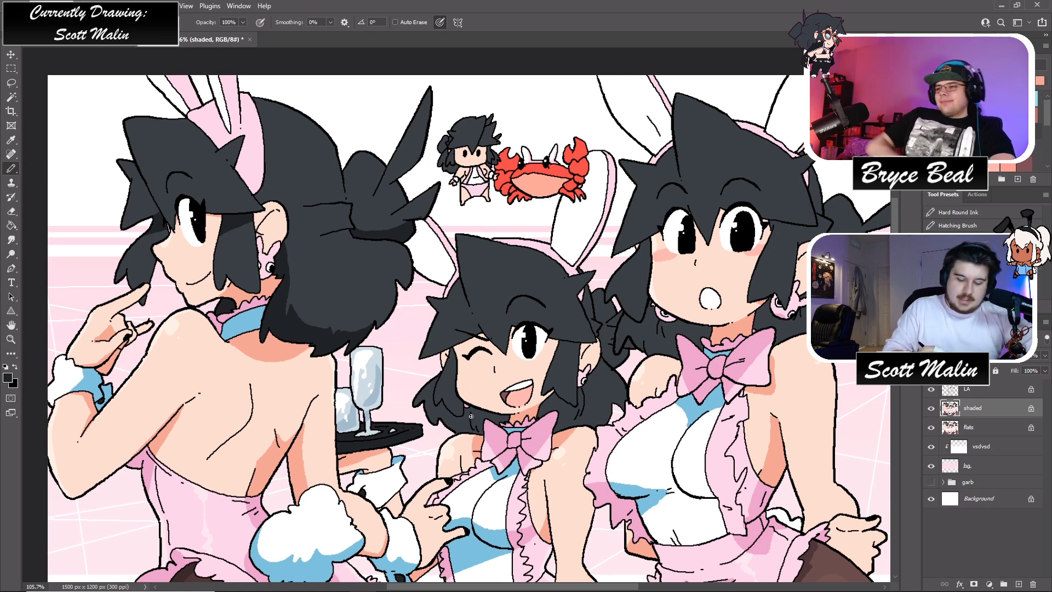
- Fill the middle figure's hair behind her neck with the dark shadow colour
{"action": "key", "text": "g"}
{"action": "left_click", "coordinate": [508, 416]}
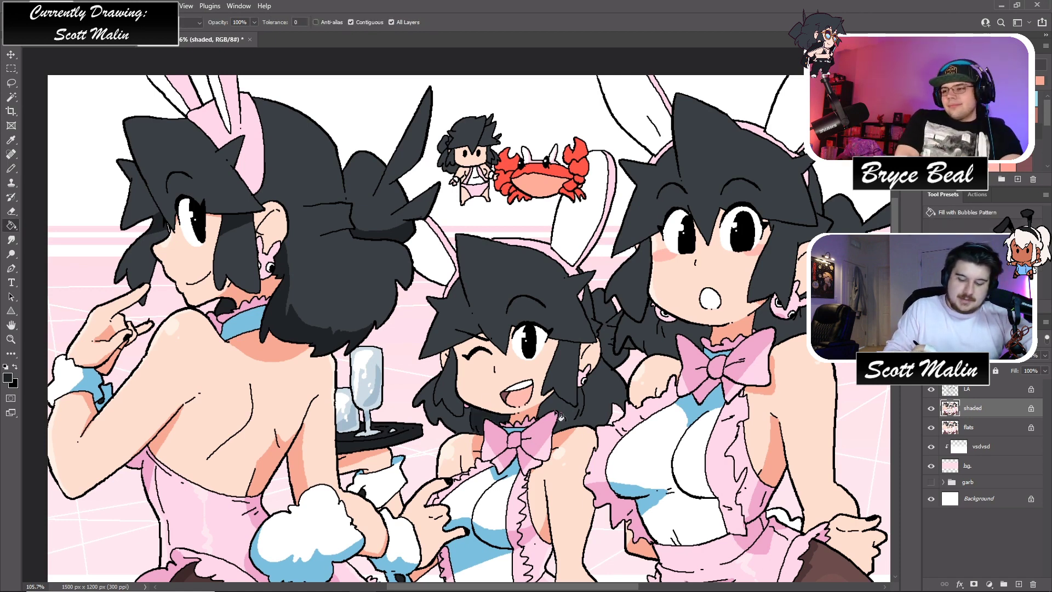
{"action": "key", "text": "b"}
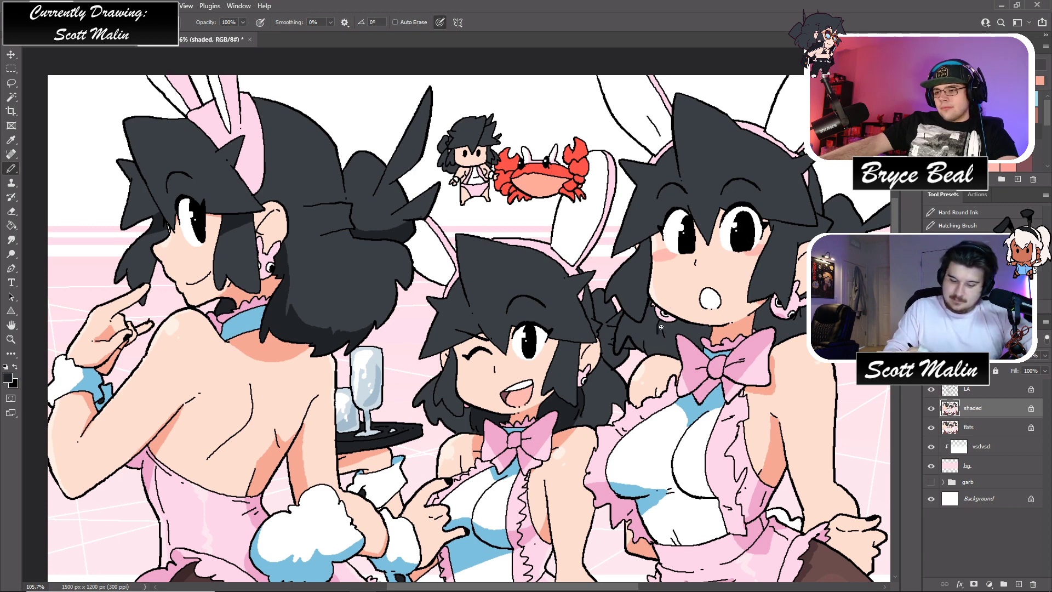
- Outline and fill the dark shadow in the right figure's hair behind her neck and below the earrings
{"action": "key", "text": "g"}
{"action": "key", "text": "b"}
{"action": "left_click_drag", "start_coordinate": [800, 314], "coordinate": [801, 330]}
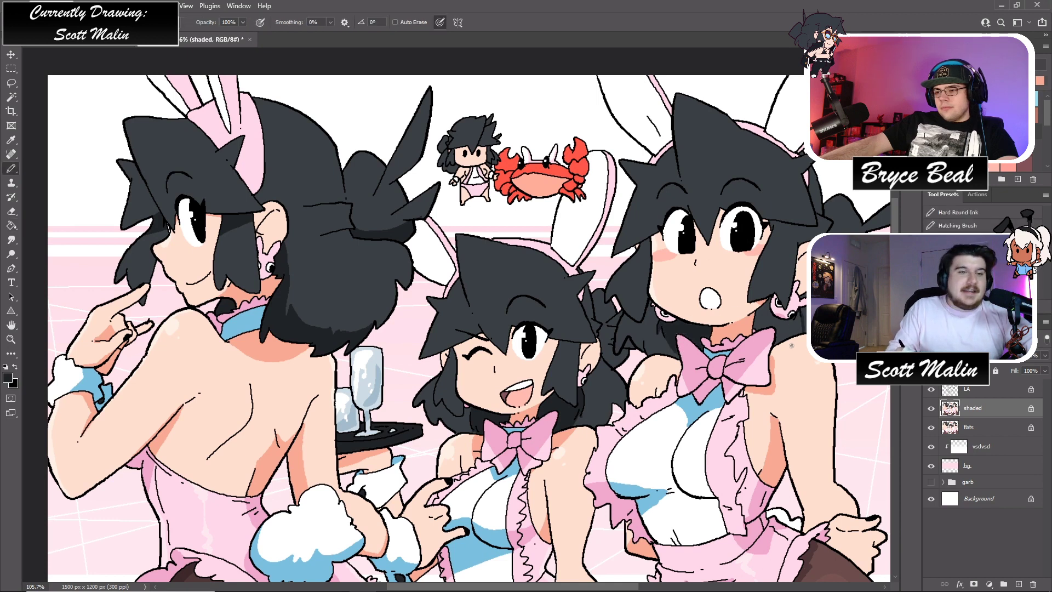
{"action": "key", "text": "g"}
{"action": "left_click", "coordinate": [800, 333]}
{"action": "key", "text": "b"}
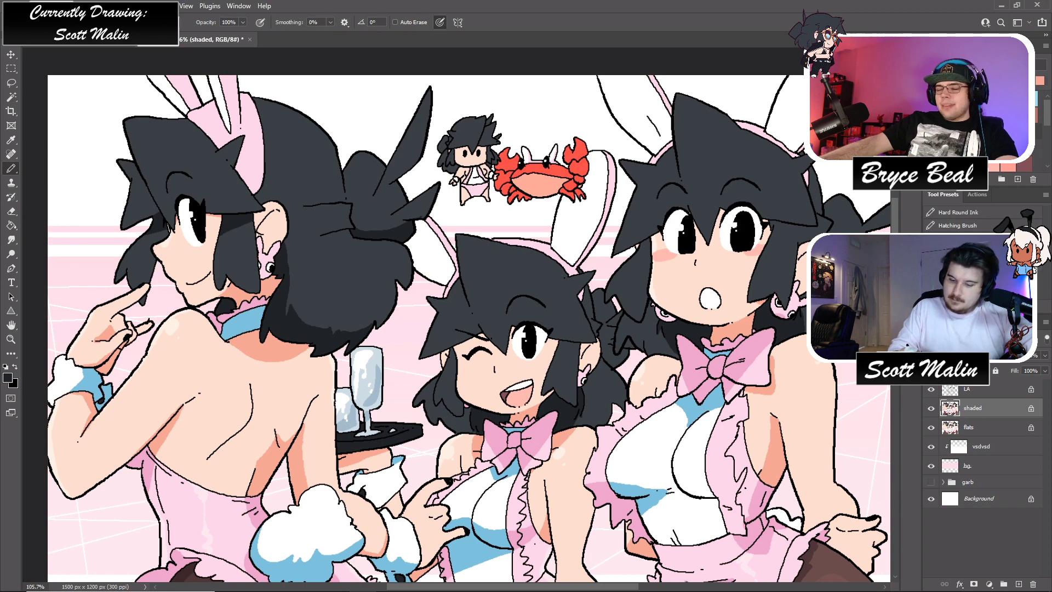
{"action": "key", "text": "g"}
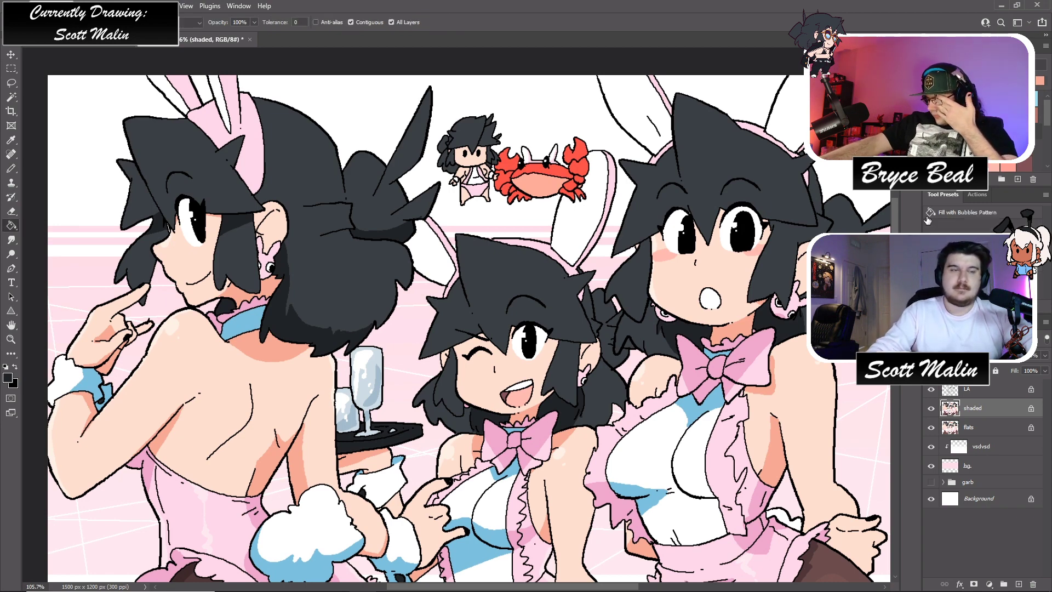
- Compare the whole illustration with and without the "shaded" layer by toggling its visibility
{"action": "left_click", "coordinate": [10, 341]}
{"action": "left_click_drag", "start_coordinate": [359, 304], "coordinate": [338, 344]}
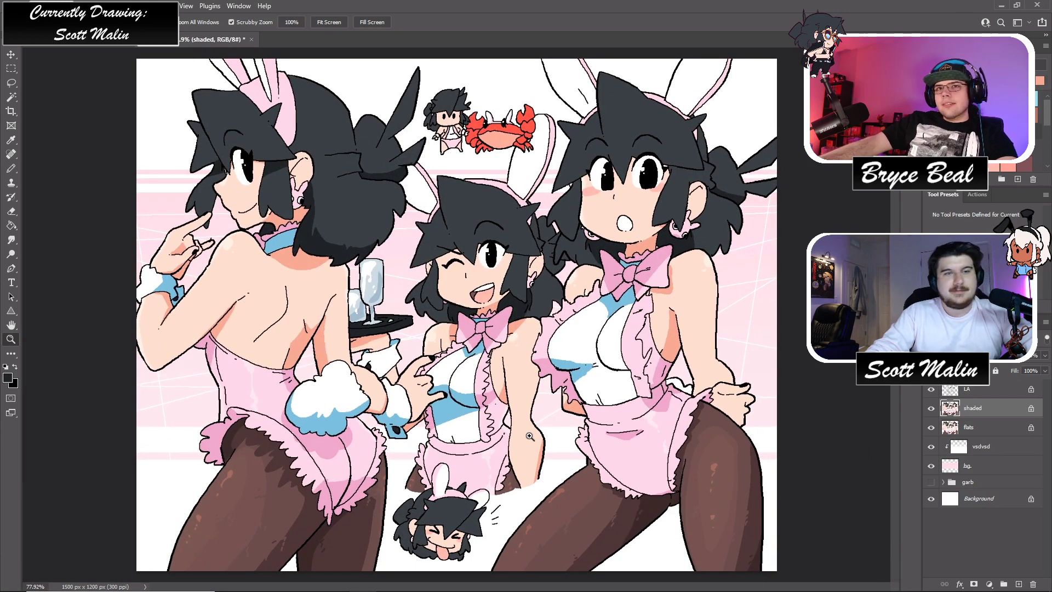
{"action": "left_click", "coordinate": [931, 409]}
{"action": "left_click", "coordinate": [930, 409]}
{"action": "left_click", "coordinate": [931, 409]}
{"action": "left_click", "coordinate": [930, 409]}
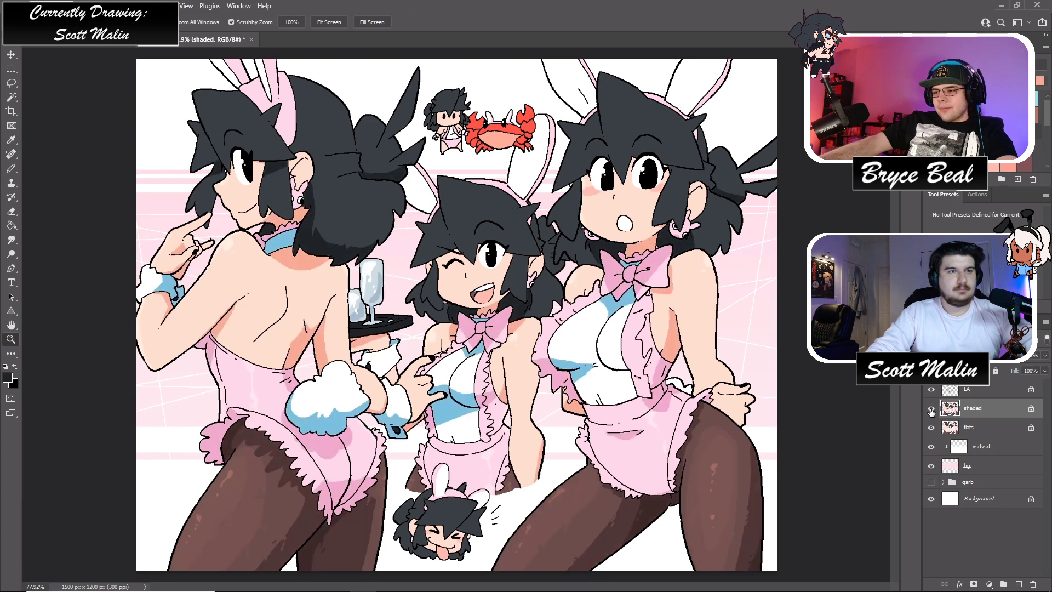
{"action": "left_click", "coordinate": [975, 390]}
{"action": "left_click", "coordinate": [969, 407]}
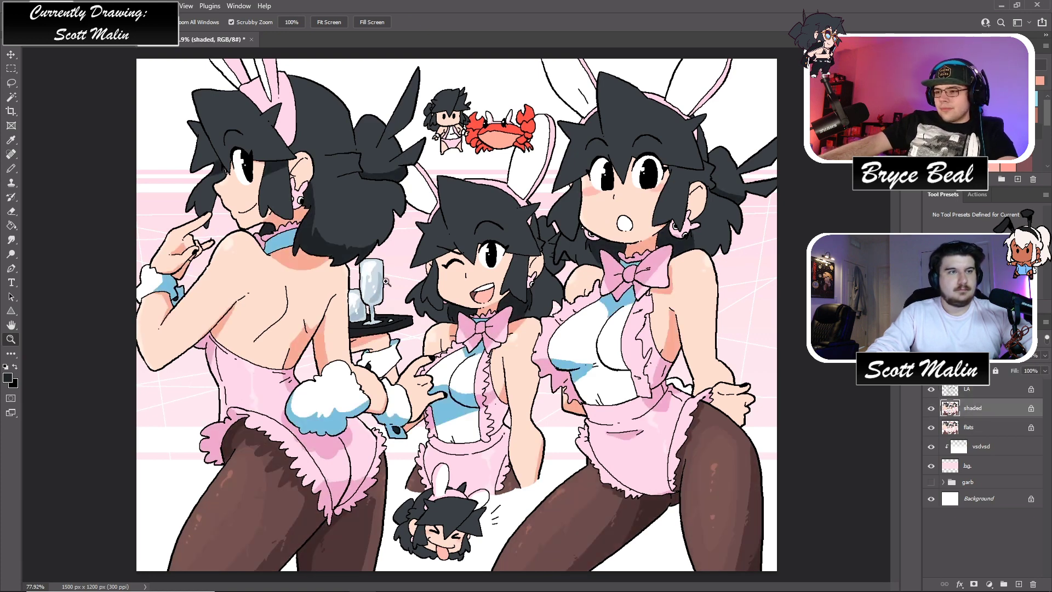
{"action": "left_click_drag", "start_coordinate": [386, 281], "coordinate": [458, 351]}
{"action": "left_click", "coordinate": [11, 97]}
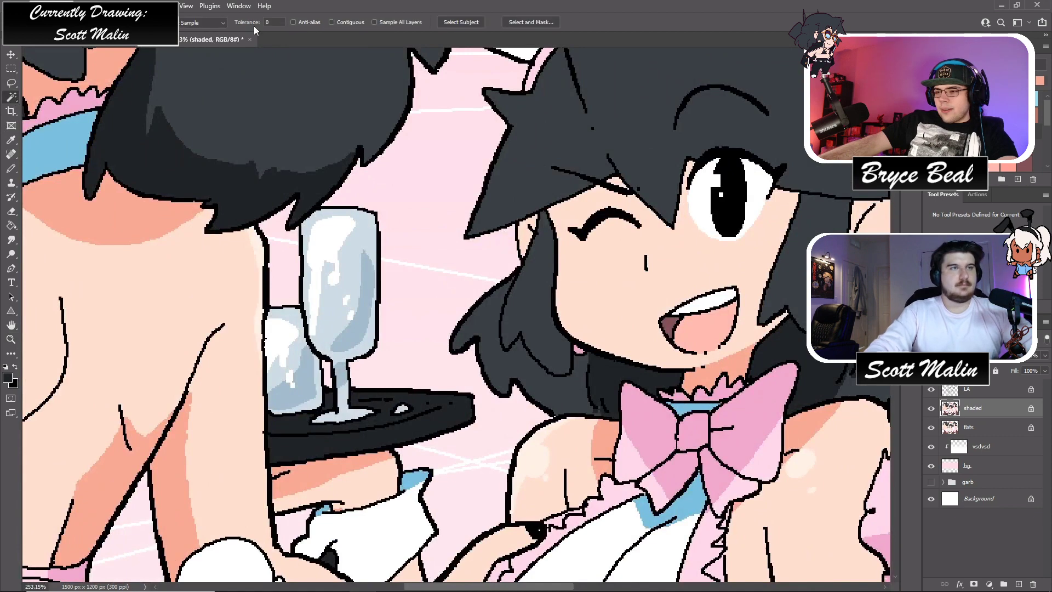
{"action": "left_click", "coordinate": [327, 243]}
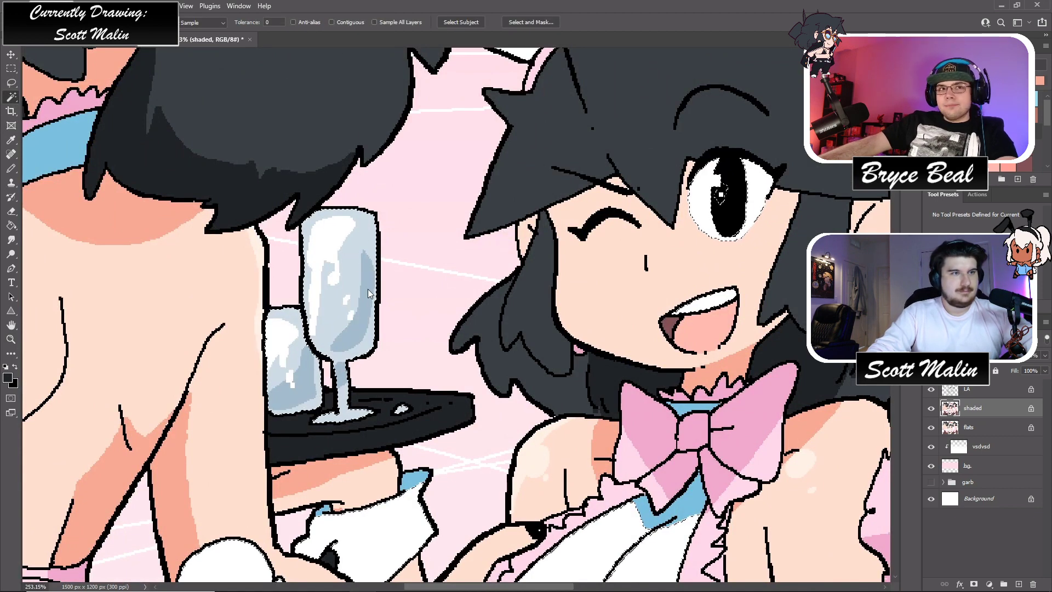
{"action": "key", "text": "ctrl+d"}
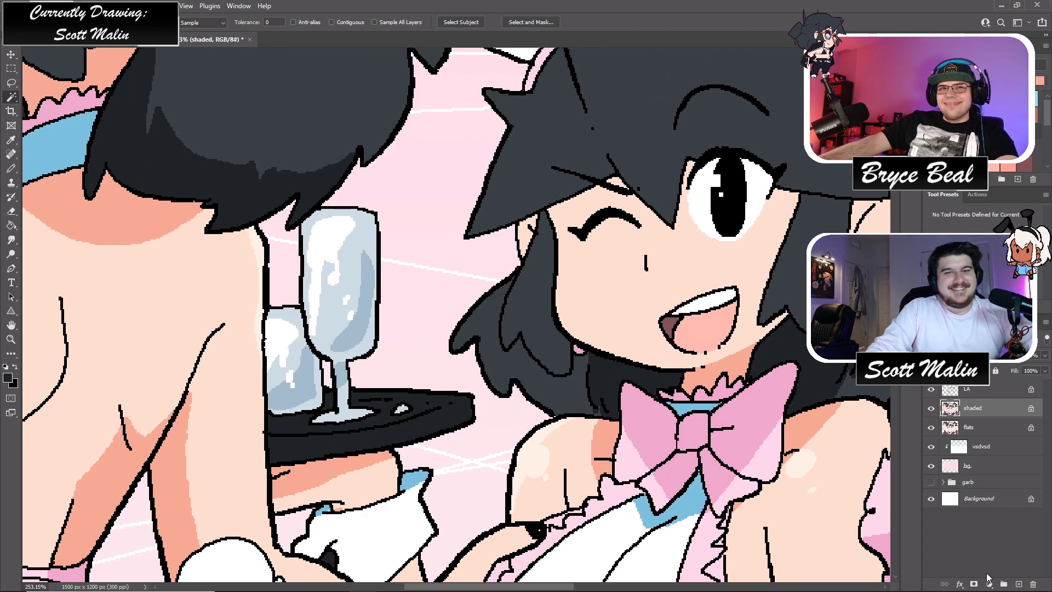
{"action": "left_click", "coordinate": [974, 585]}
{"action": "key", "text": "ctrl+z"}
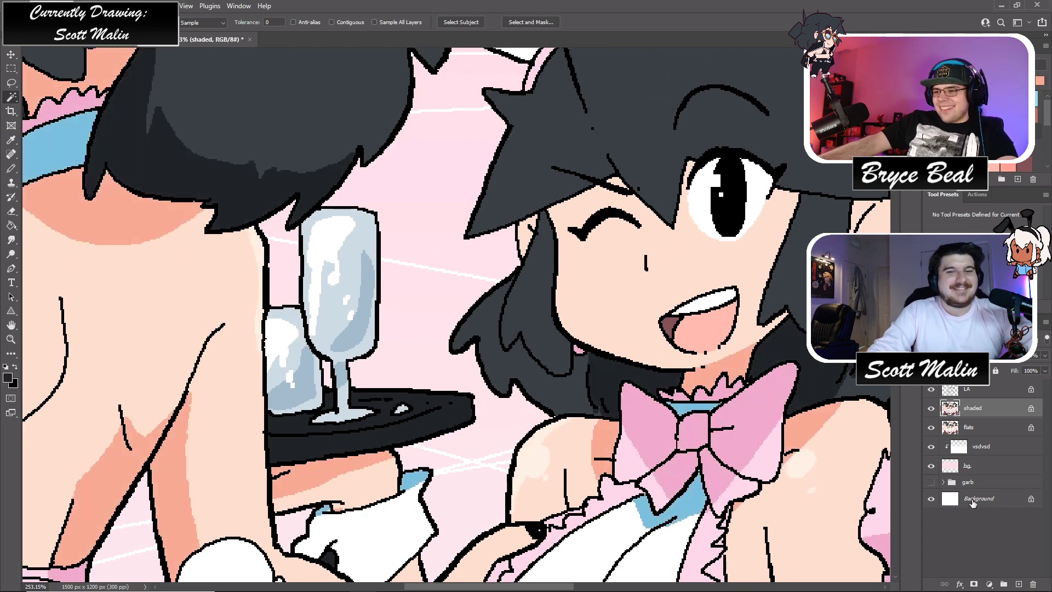
- Add a layer mask to the "shaded" layer and select the white areas using all layers as the sample
{"action": "left_click", "coordinate": [974, 585]}
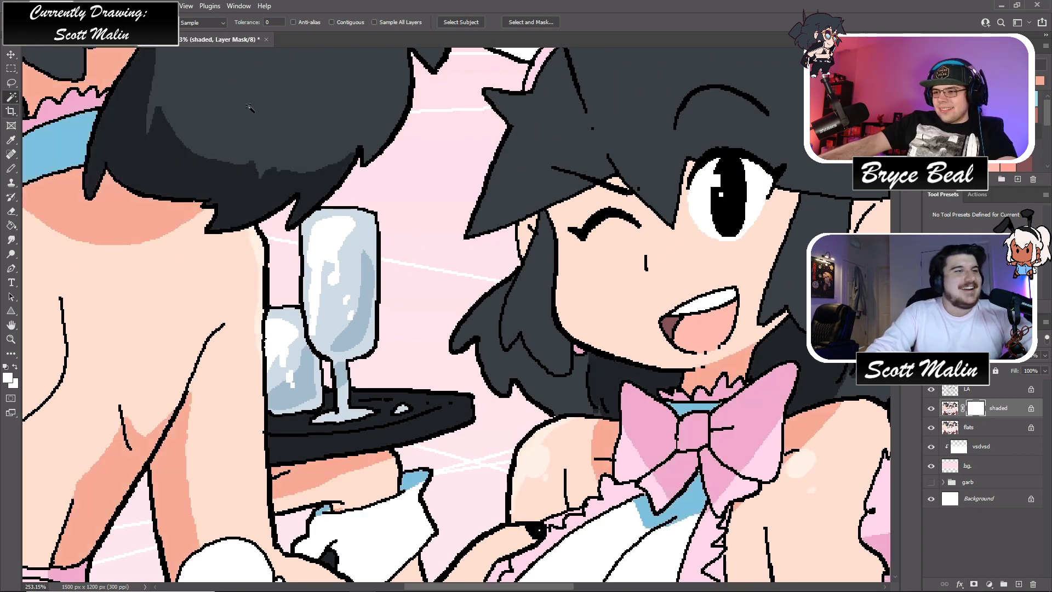
{"action": "left_click", "coordinate": [320, 252]}
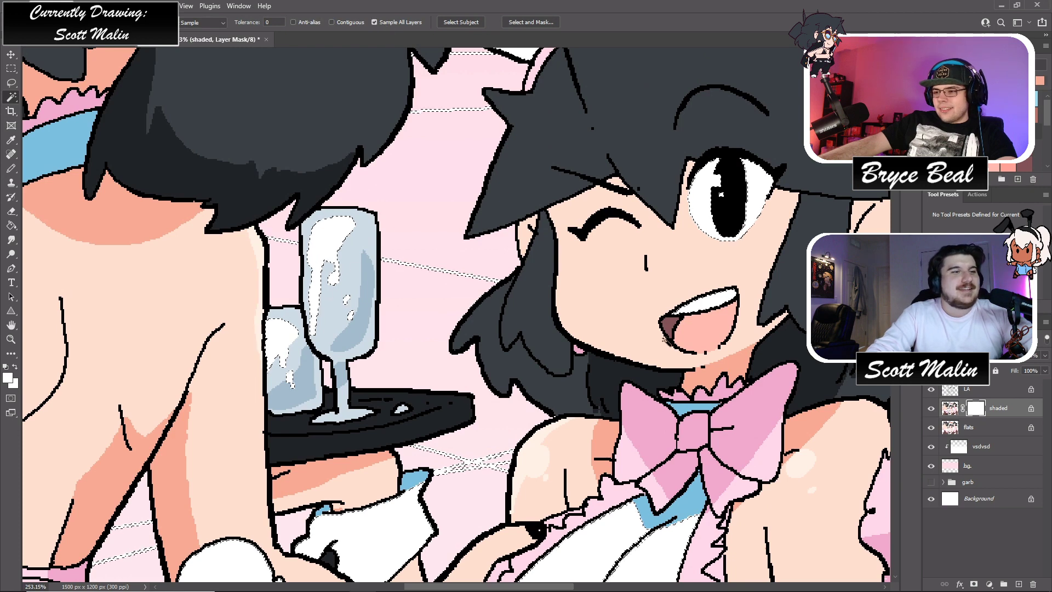
{"action": "key", "text": "ctrl+2"}
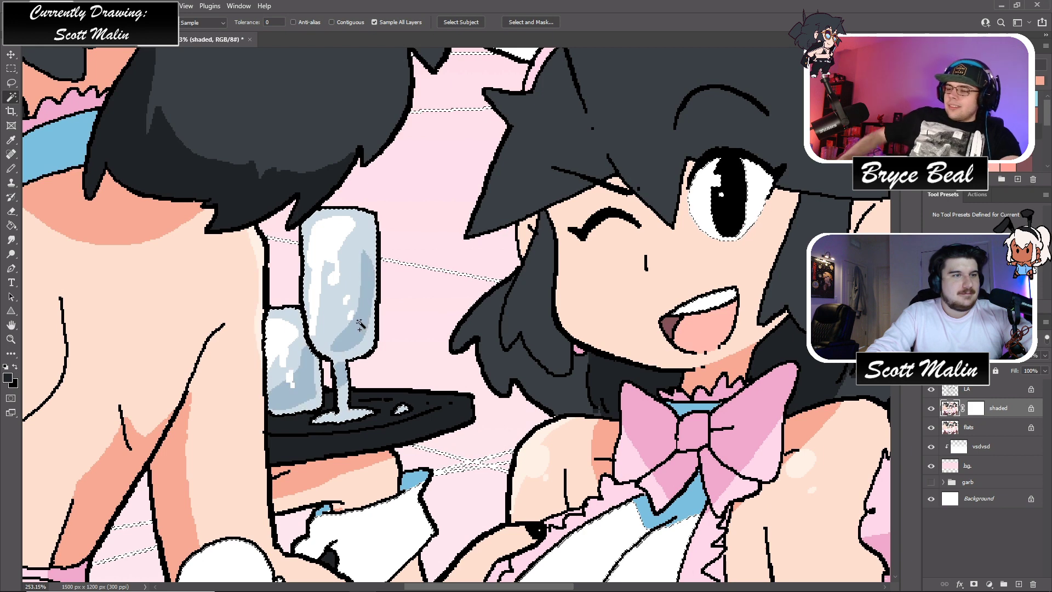
- Select the interiors of the drinking glasses from the "LA" layer, with contiguous selection on and sampling of all layers off
{"action": "left_click", "coordinate": [1014, 389]}
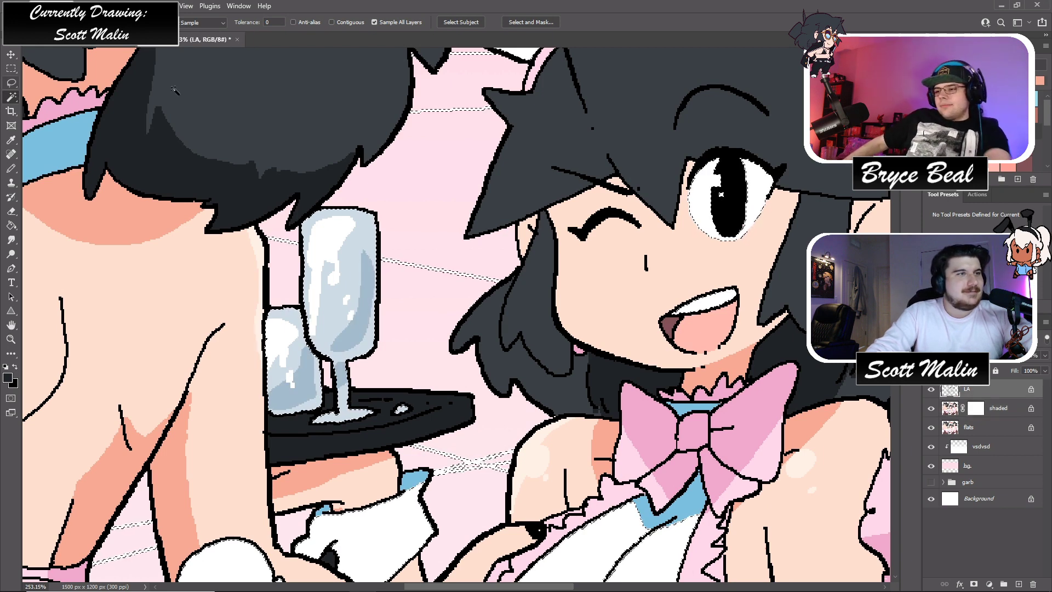
{"action": "left_click", "coordinate": [374, 22]}
{"action": "left_click", "coordinate": [345, 24]}
{"action": "left_click", "coordinate": [294, 352]}
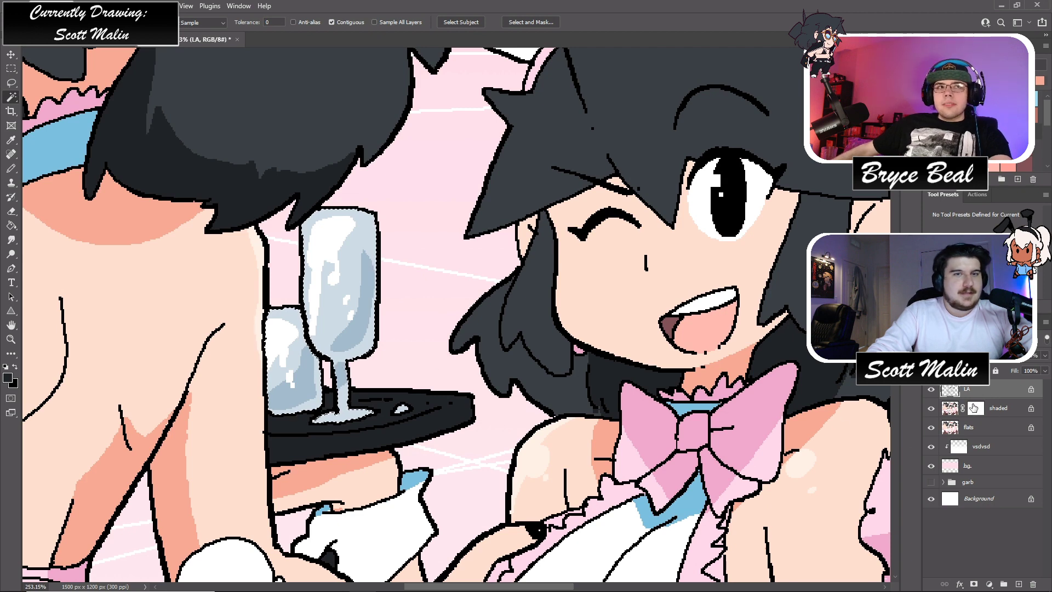
- Hide the "flats" layer and try brushing black at 50% opacity over the glasses on the "shaded" layer's mask
{"action": "left_click", "coordinate": [973, 407]}
{"action": "key", "text": "b"}
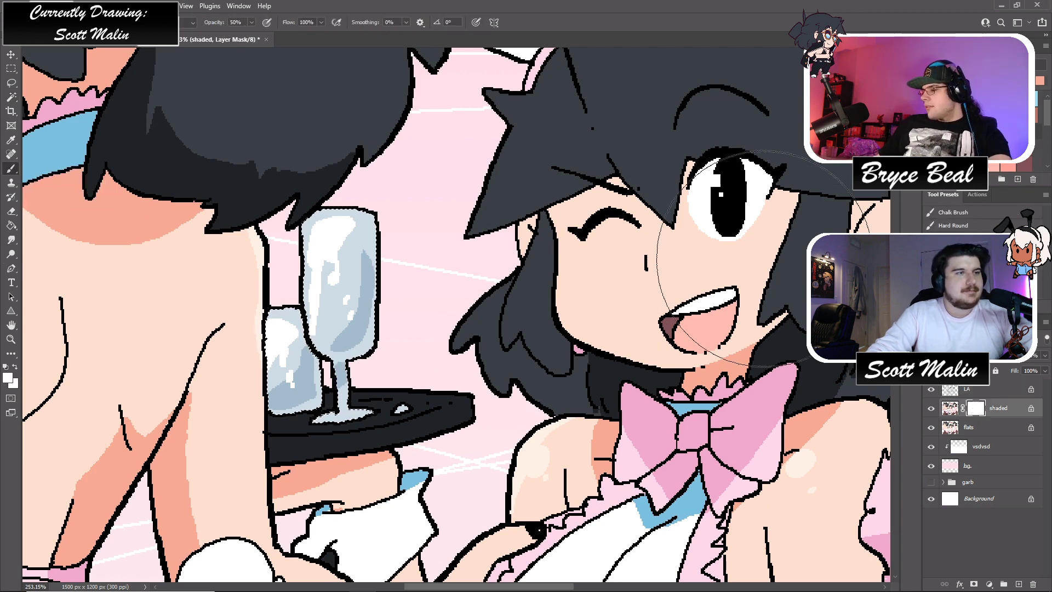
{"action": "left_click", "coordinate": [931, 427]}
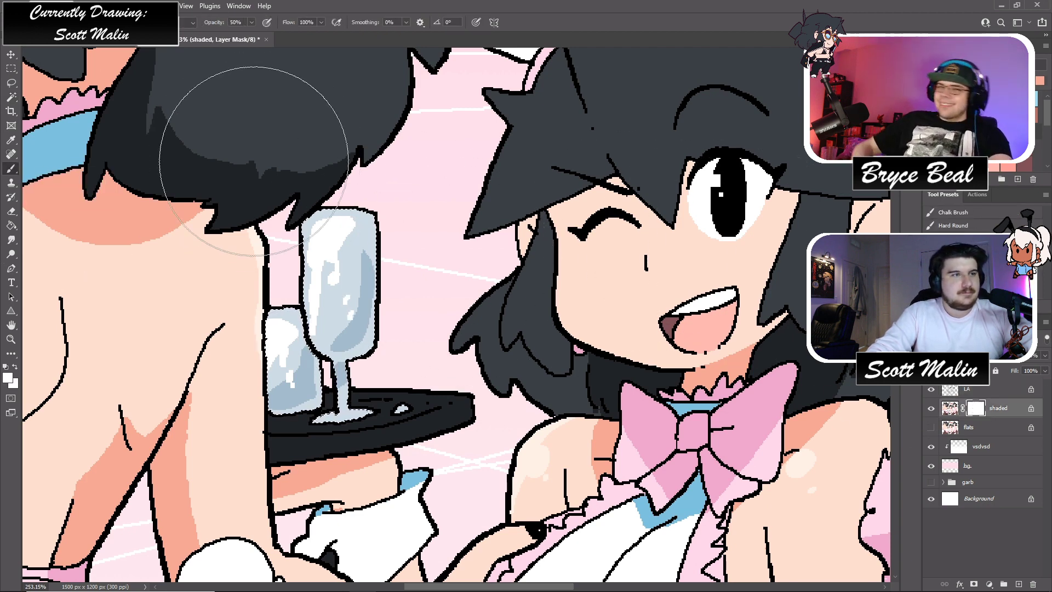
{"action": "key", "text": "d"}
{"action": "key", "text": "x"}
{"action": "mouse_move", "coordinate": [347, 200]}
{"action": "left_mouse_down"}
{"action": "mouse_move", "coordinate": [264, 270]}
{"action": "mouse_move", "coordinate": [222, 285]}
{"action": "left_mouse_up"}
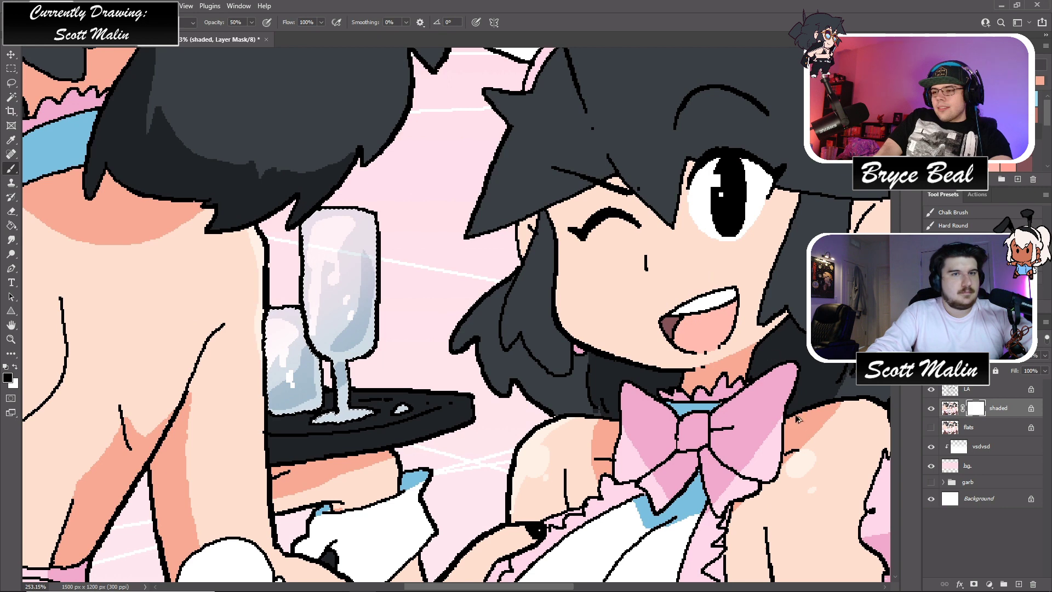
{"action": "key", "text": "ctrl+z"}
- Exclude the white highlights from the glass selection, brush black at 50% opacity over the glasses on the "shaded" mask, and deselect
{"action": "left_click", "coordinate": [949, 408]}
{"action": "left_click", "coordinate": [11, 97]}
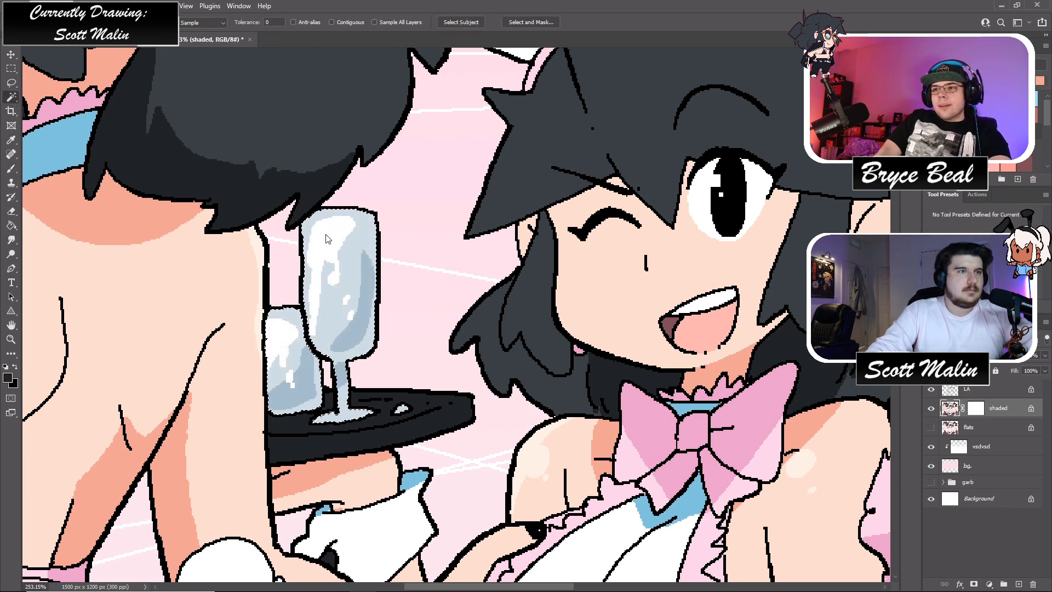
{"action": "left_click", "coordinate": [975, 409]}
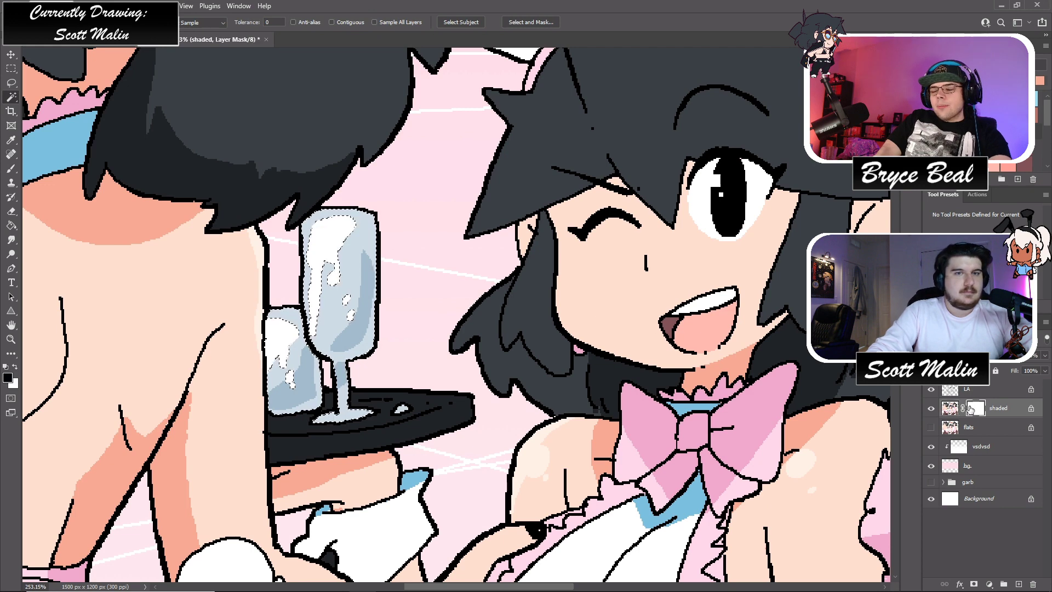
{"action": "key", "text": "b"}
{"action": "left_click_drag", "start_coordinate": [211, 230], "coordinate": [423, 181]}
{"action": "key", "text": "ctrl+d"}
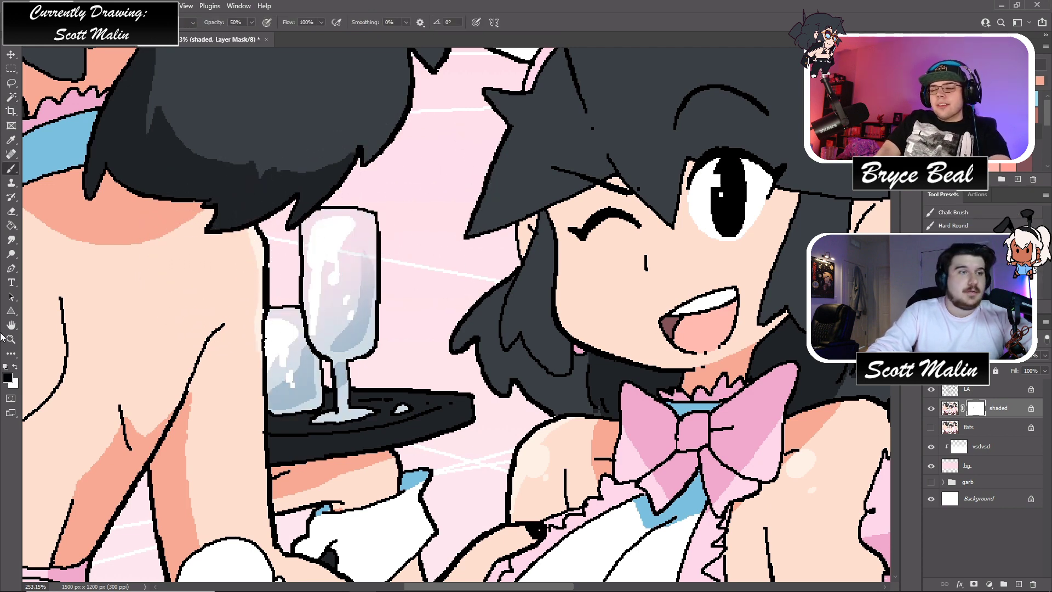
- Draw white highlights into the upper rim outlines of both glasses on the "LA" layer with the Pencil tool
{"action": "key", "text": "z"}
{"action": "mouse_move", "coordinate": [387, 305]}
{"action": "left_mouse_down"}
{"action": "mouse_move", "coordinate": [351, 306]}
{"action": "mouse_move", "coordinate": [449, 329]}
{"action": "mouse_move", "coordinate": [986, 389]}
{"action": "left_mouse_up"}
{"action": "left_click", "coordinate": [978, 390]}
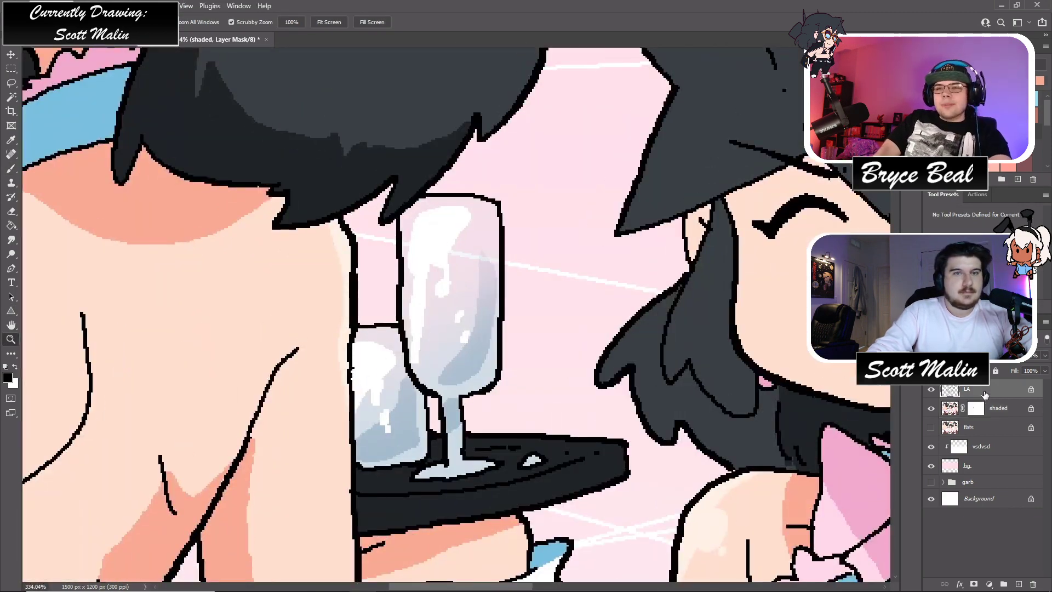
{"action": "key", "text": "x"}
{"action": "key", "text": "b"}
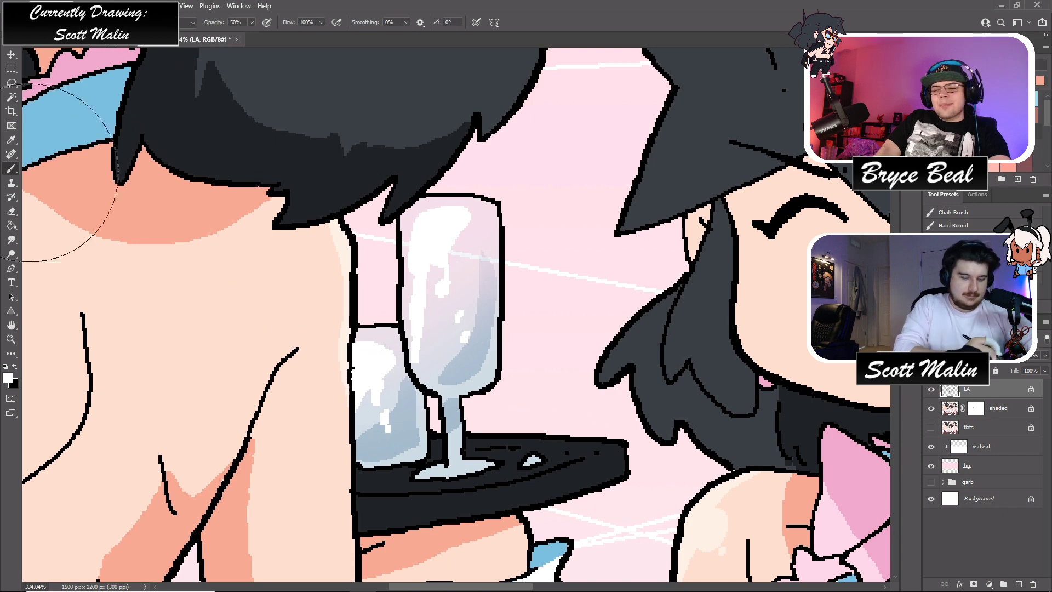
{"action": "right_click", "coordinate": [8, 170]}
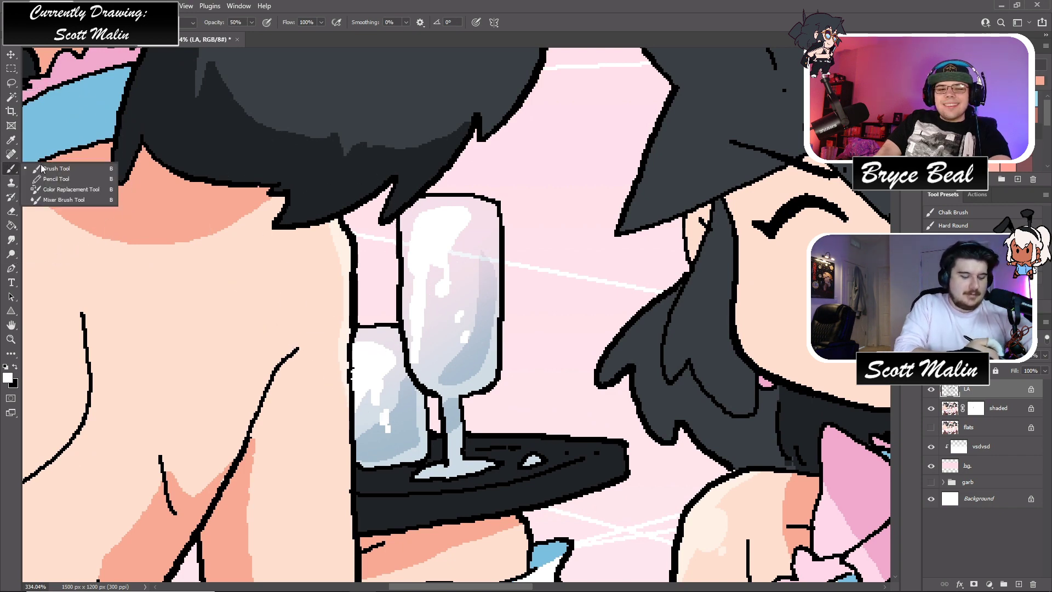
{"action": "left_click", "coordinate": [50, 179]}
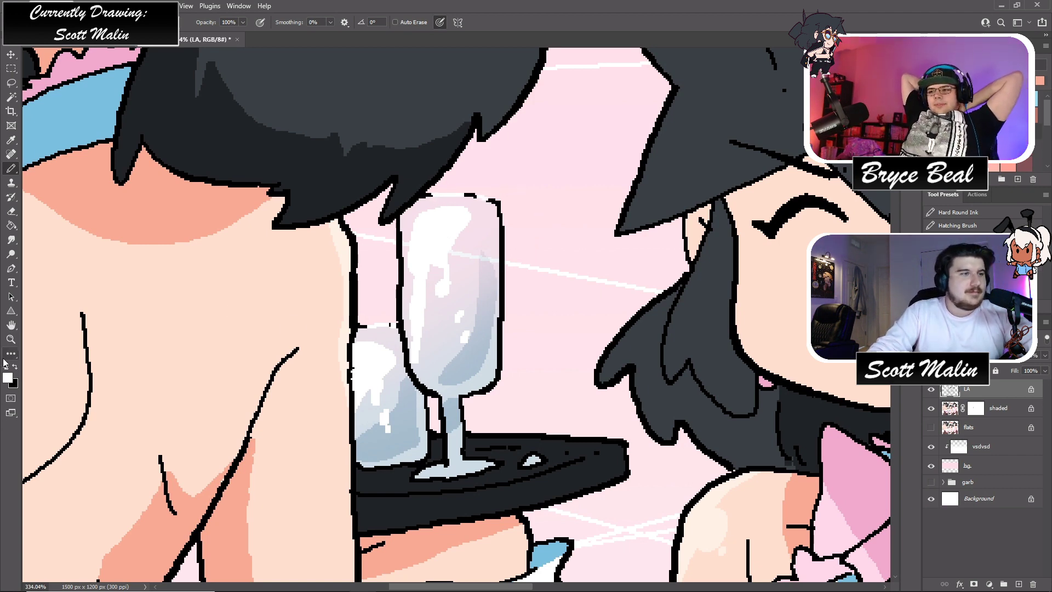
- Recolor the curved bust line on the middle figure's white top to dark blue on the "LA" layer with the Pencil tool
{"action": "left_click", "coordinate": [11, 339]}
{"action": "left_click_drag", "start_coordinate": [581, 289], "coordinate": [571, 291]}
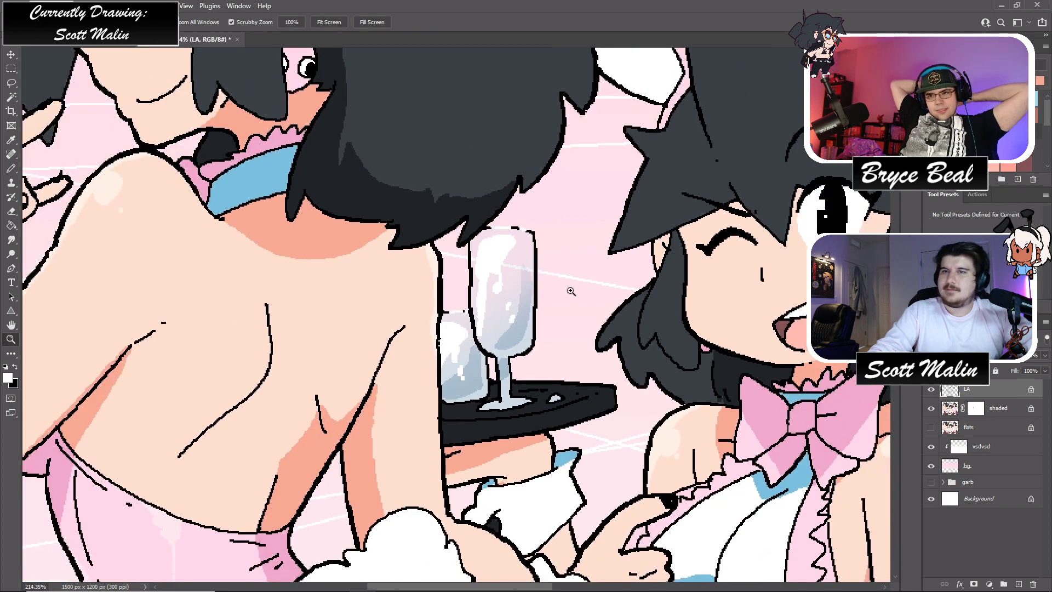
{"action": "left_click_drag", "start_coordinate": [580, 297], "coordinate": [558, 298]}
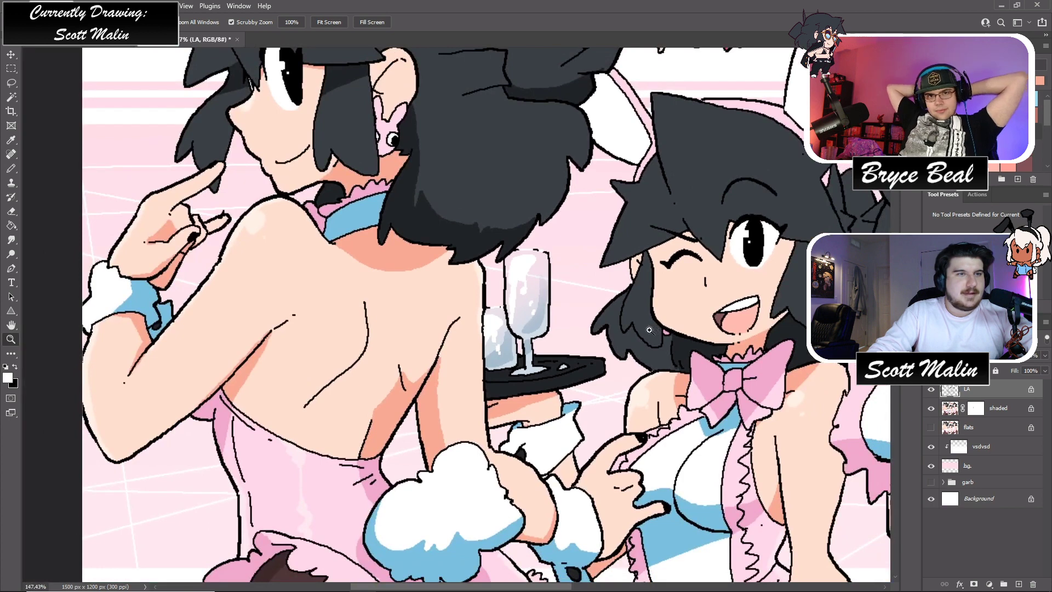
{"action": "left_click_drag", "start_coordinate": [650, 330], "coordinate": [635, 330]}
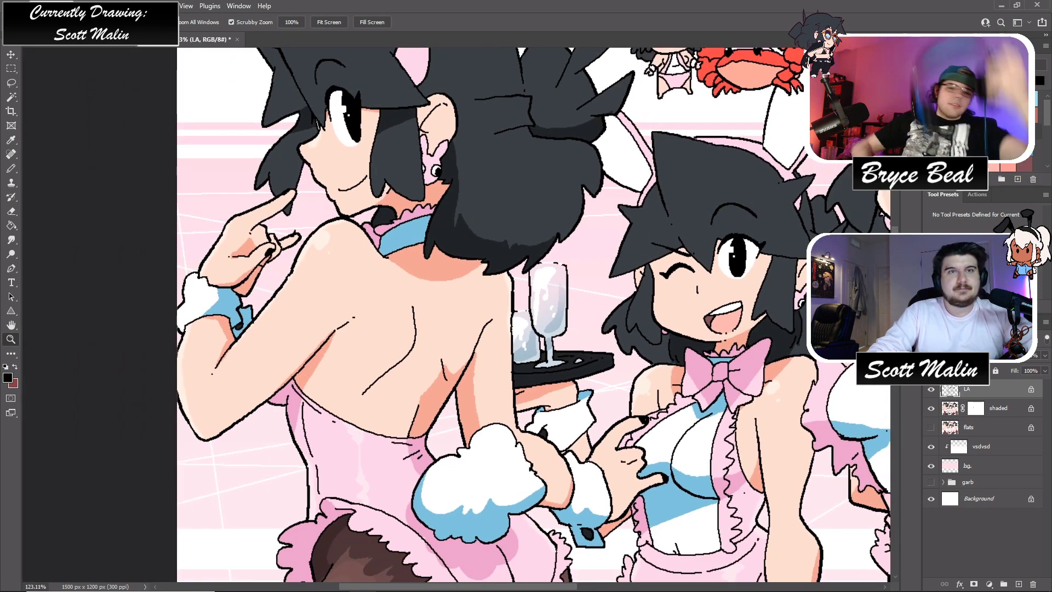
{"action": "left_click_drag", "start_coordinate": [345, 338], "coordinate": [304, 321]}
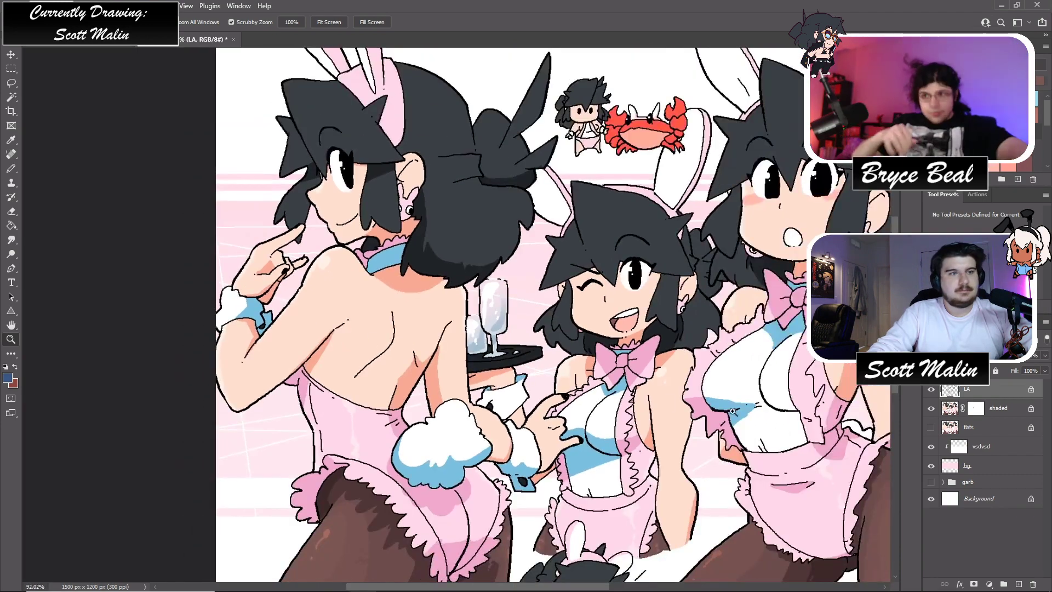
{"action": "left_click_drag", "start_coordinate": [759, 433], "coordinate": [777, 446]}
{"action": "key", "text": "b"}
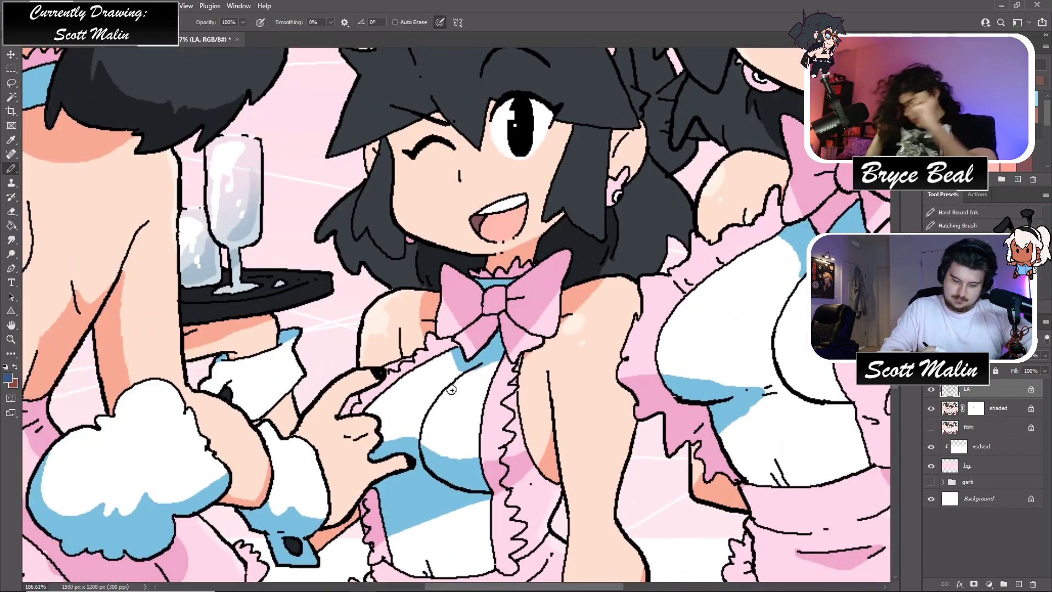
{"action": "mouse_move", "coordinate": [481, 363]}
{"action": "left_mouse_down"}
{"action": "mouse_move", "coordinate": [425, 417]}
{"action": "mouse_move", "coordinate": [438, 482]}
{"action": "mouse_move", "coordinate": [470, 491]}
{"action": "left_mouse_up"}
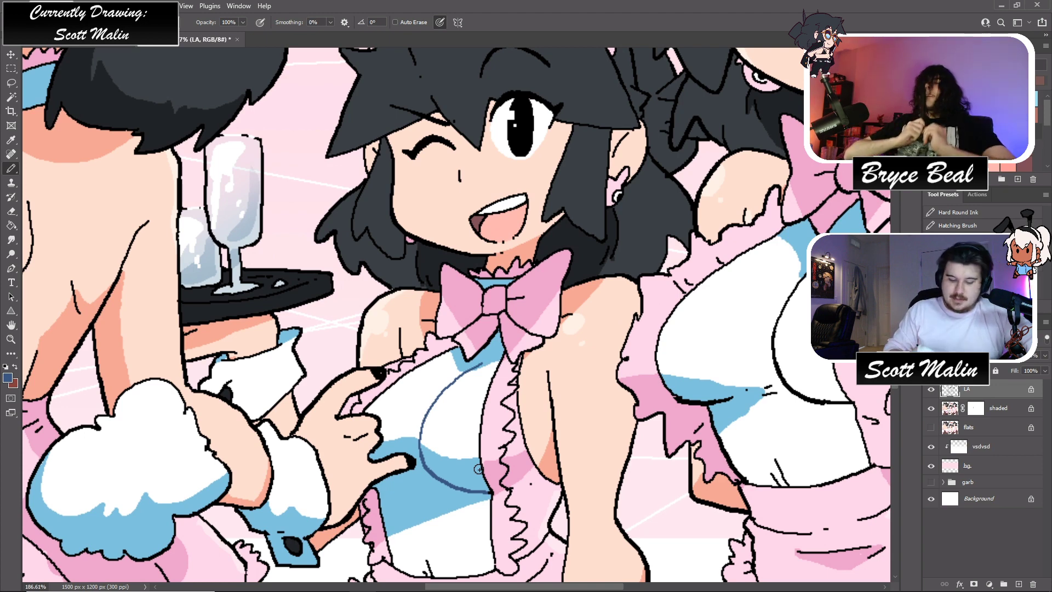
{"action": "left_click_drag", "start_coordinate": [468, 588], "coordinate": [507, 588]}
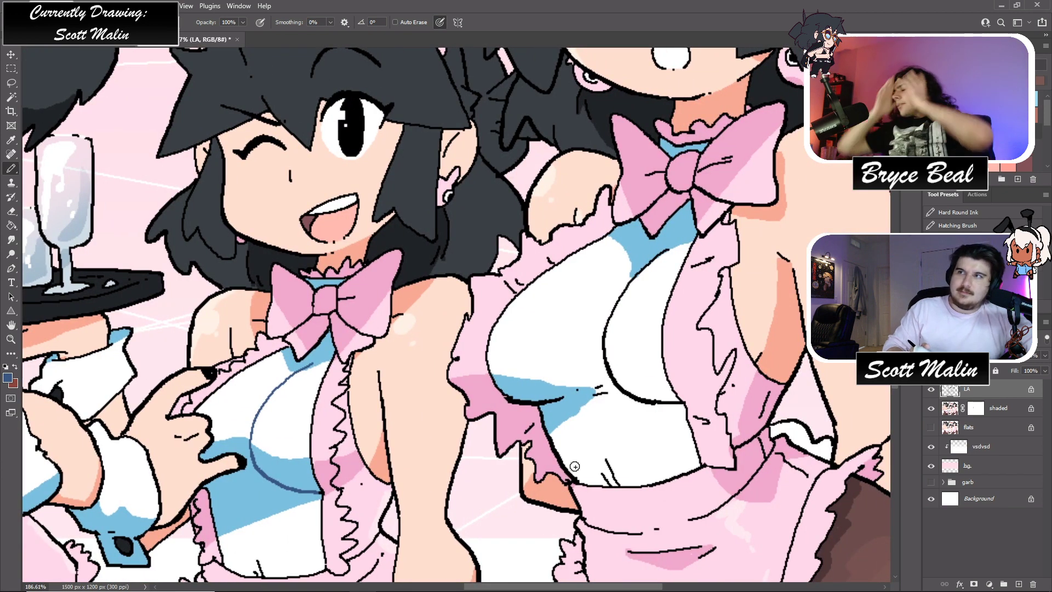
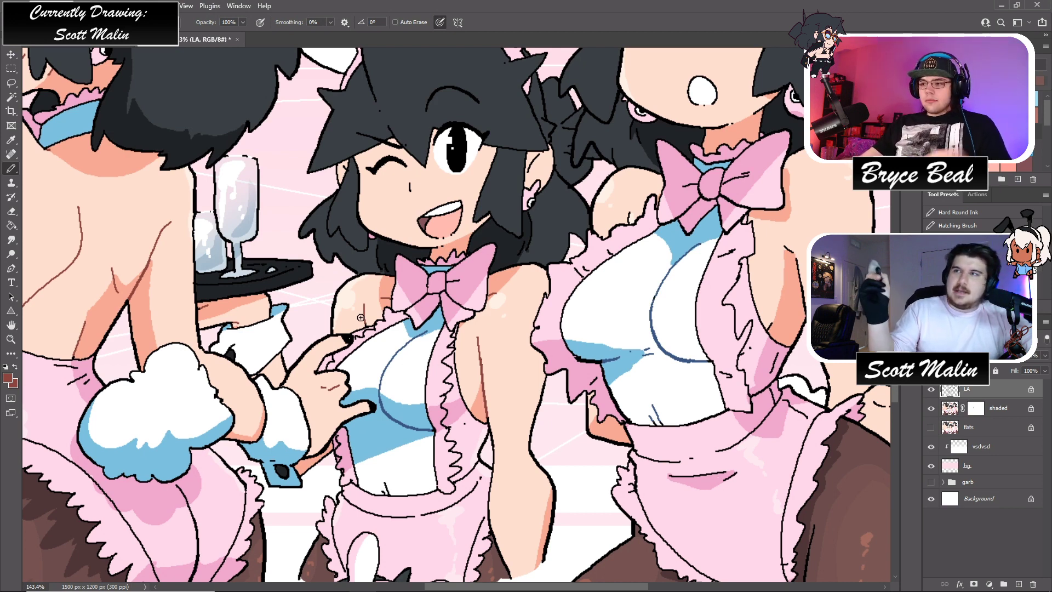
- Fill part of the right figure's bunny earring with light pink on the "shaded" layer using the Paint Bucket
{"action": "scroll", "coordinate": [445, 323], "scroll_direction": "up", "scroll_amount": 3}
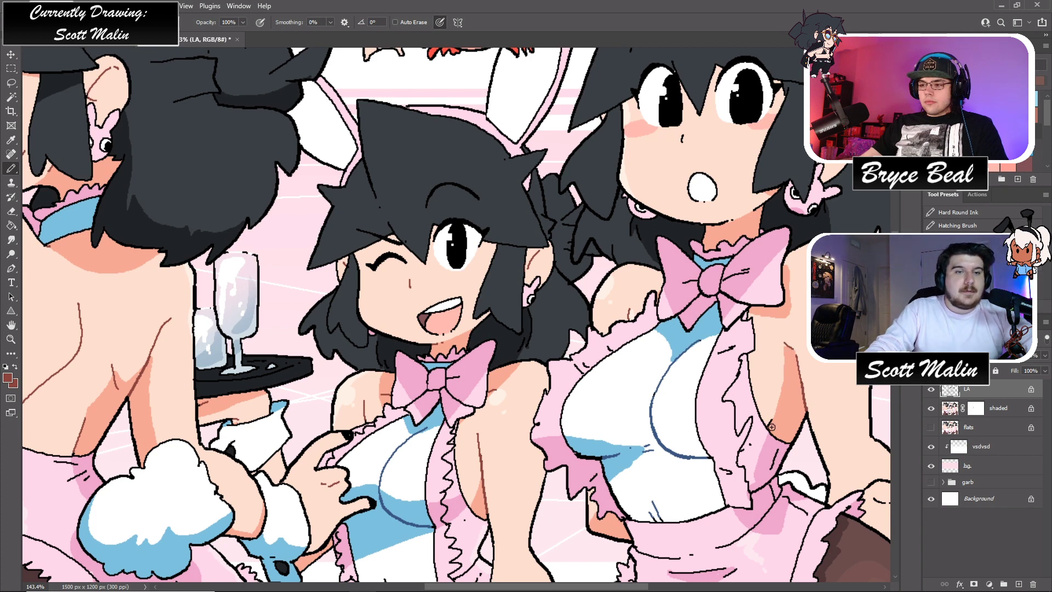
{"action": "scroll", "coordinate": [675, 560], "scroll_direction": "right", "scroll_amount": 5}
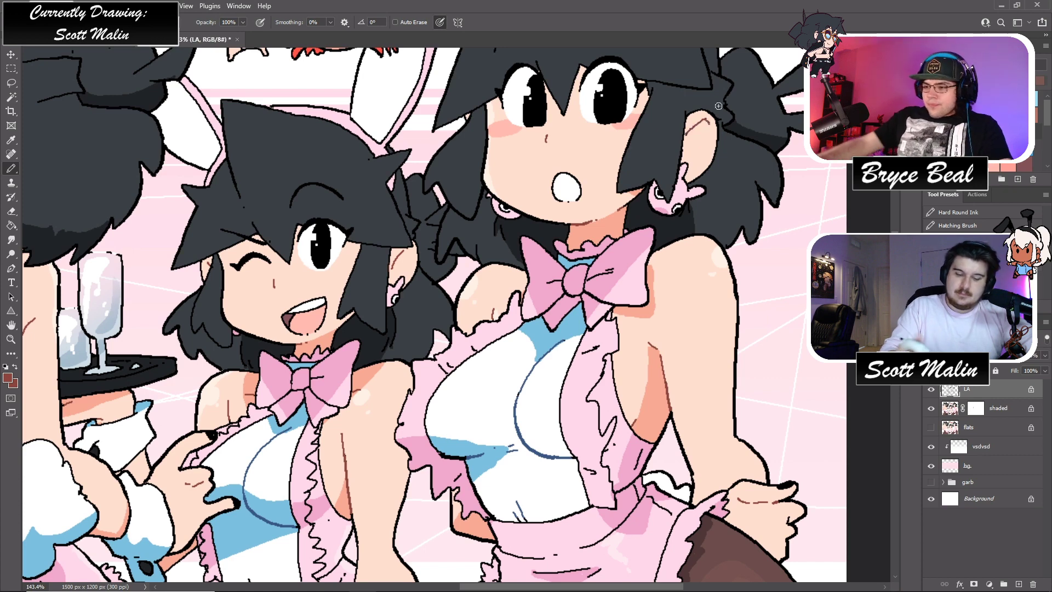
{"action": "scroll", "coordinate": [718, 106], "scroll_direction": "up", "scroll_amount": 4}
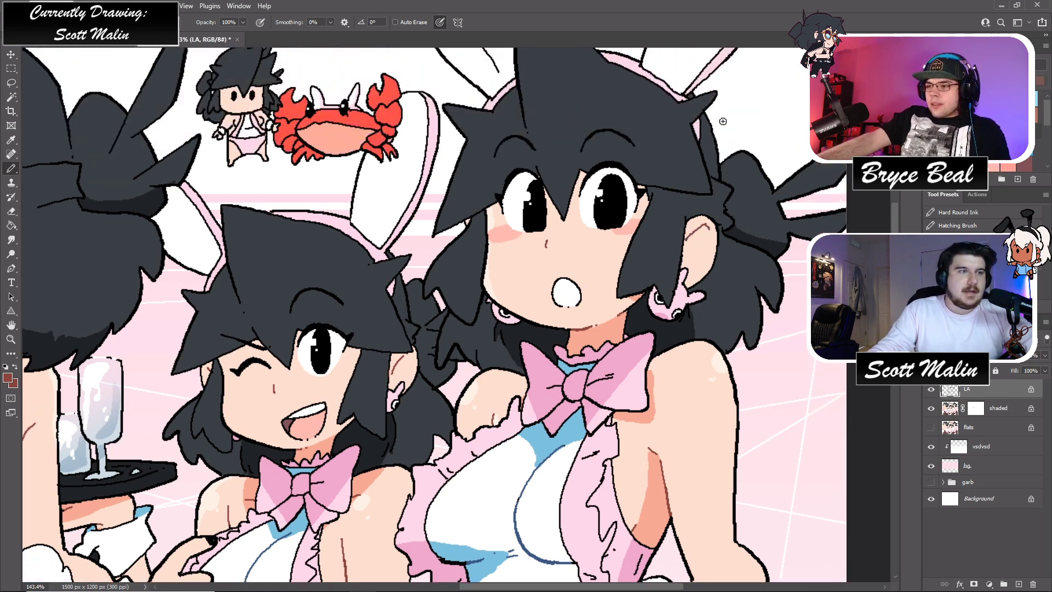
{"action": "left_click", "coordinate": [9, 341]}
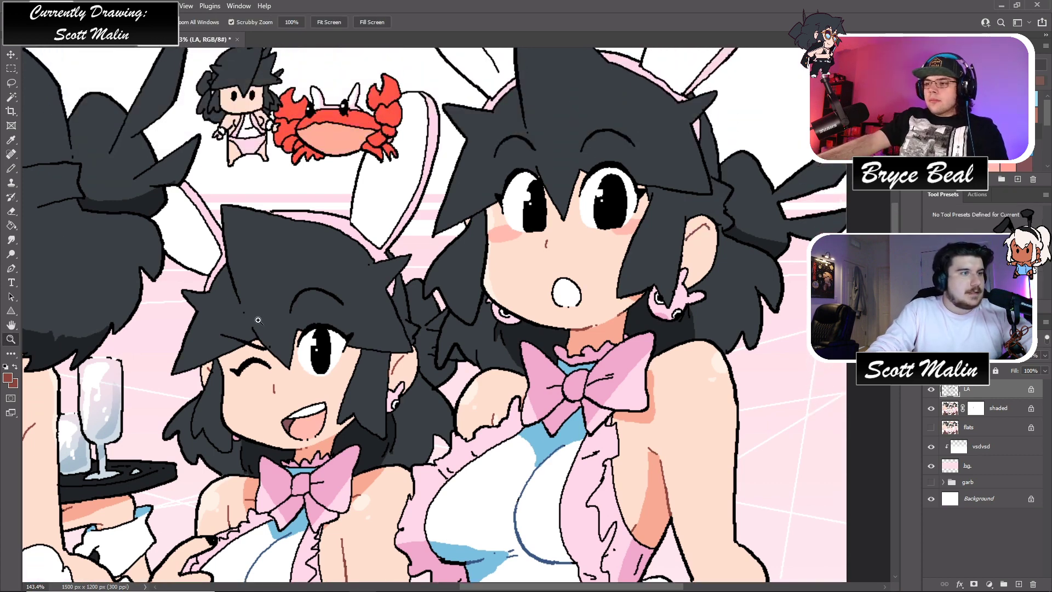
{"action": "left_click_drag", "start_coordinate": [548, 305], "coordinate": [488, 306]}
{"action": "scroll", "coordinate": [488, 306], "scroll_direction": "down", "scroll_amount": 2}
{"action": "scroll", "coordinate": [526, 323], "scroll_direction": "up", "scroll_amount": 2}
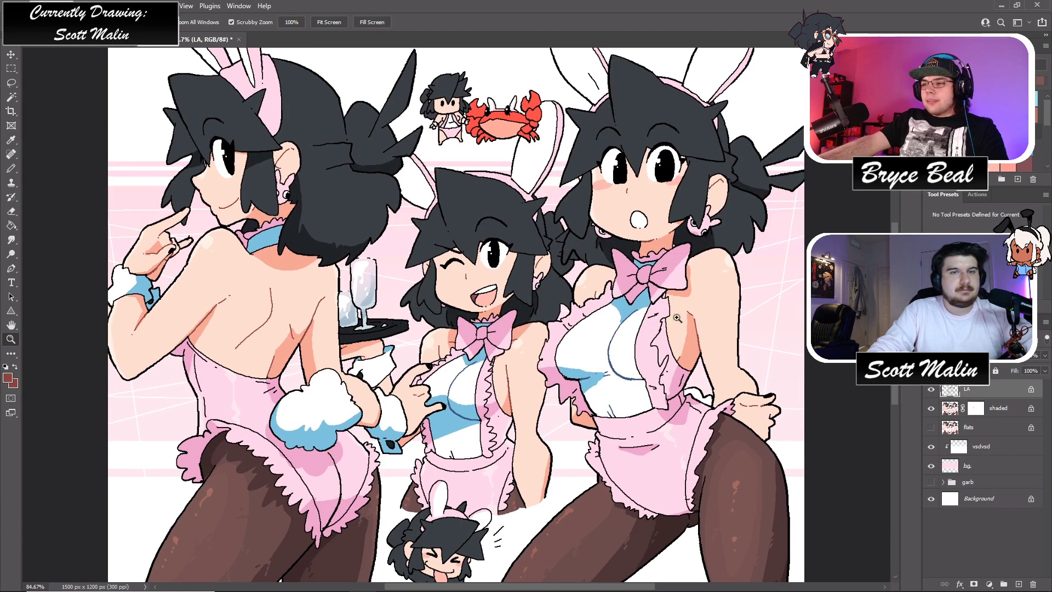
{"action": "left_click", "coordinate": [1024, 410]}
{"action": "scroll", "coordinate": [665, 210], "scroll_direction": "up", "scroll_amount": 6}
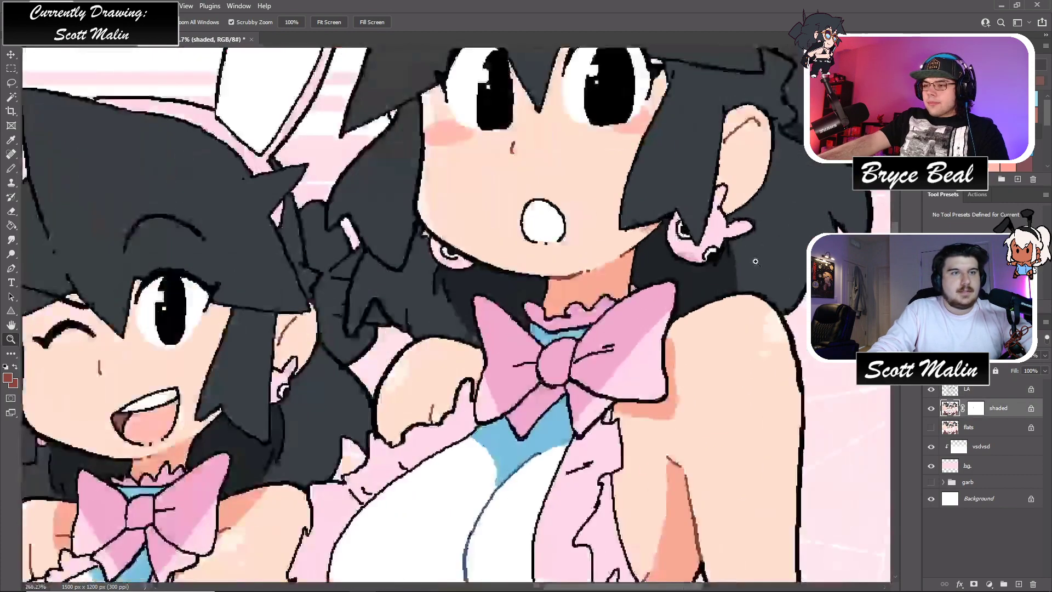
{"action": "key", "text": "g"}
{"action": "left_click", "coordinate": [682, 267], "text": "alt"}
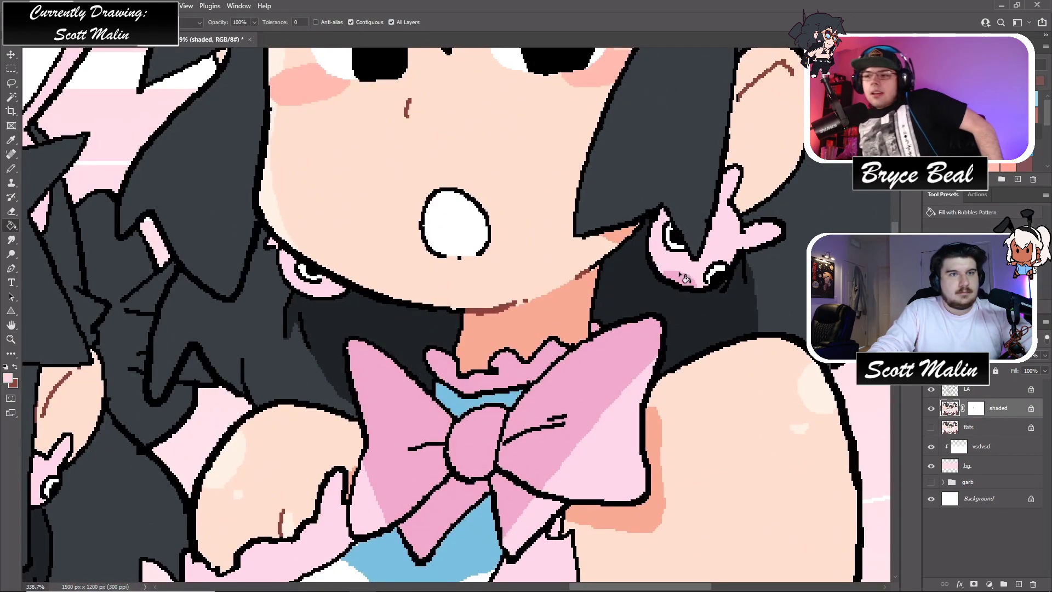
{"action": "left_click", "coordinate": [10, 338]}
{"action": "key", "text": "ctrl+0"}
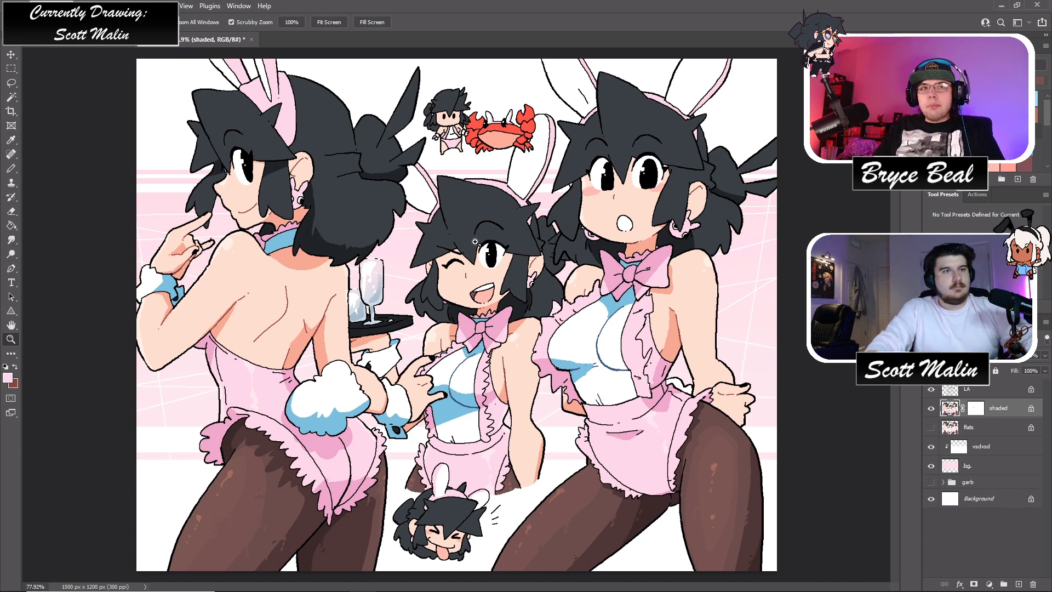
- Draw small blue-grey highlights on the figures' black hair on the "shaded" layer with the Pencil tool
{"action": "key", "text": "b"}
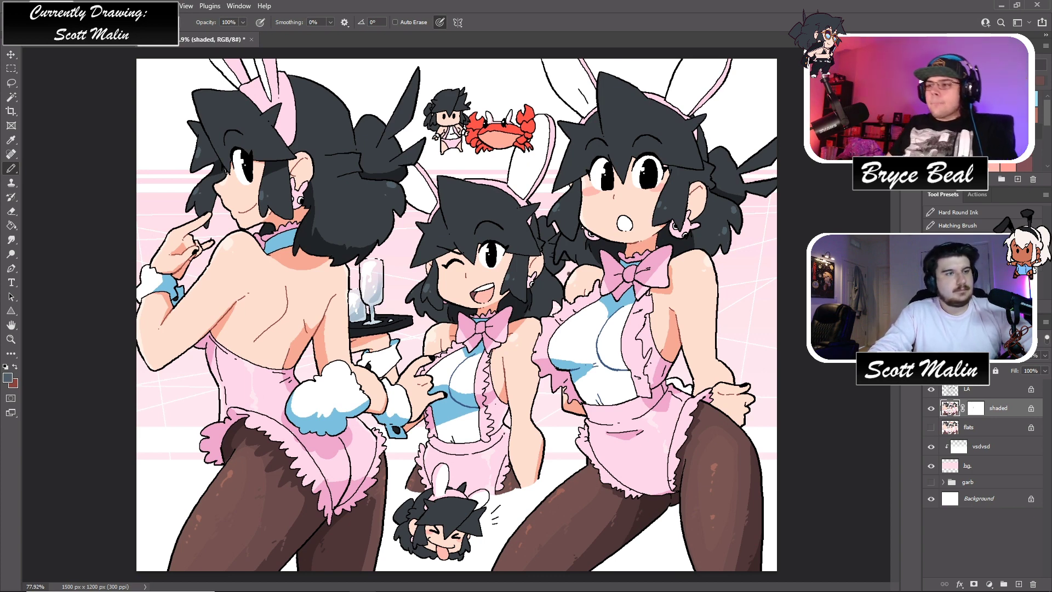
{"action": "left_click", "coordinate": [11, 339]}
{"action": "left_click_drag", "start_coordinate": [394, 357], "coordinate": [396, 358]}
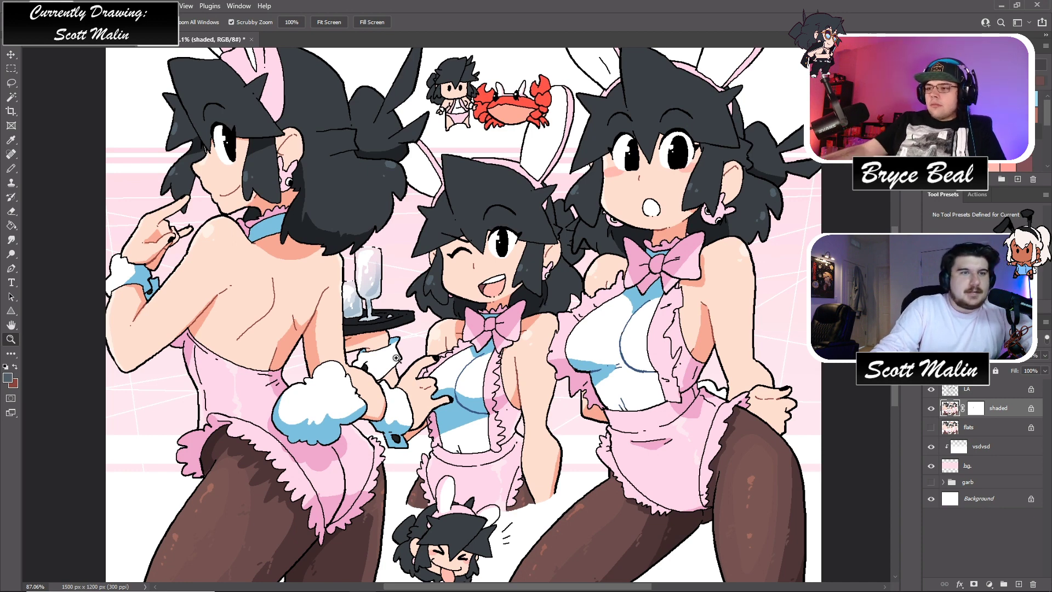
{"action": "left_click_drag", "start_coordinate": [411, 321], "coordinate": [386, 321]}
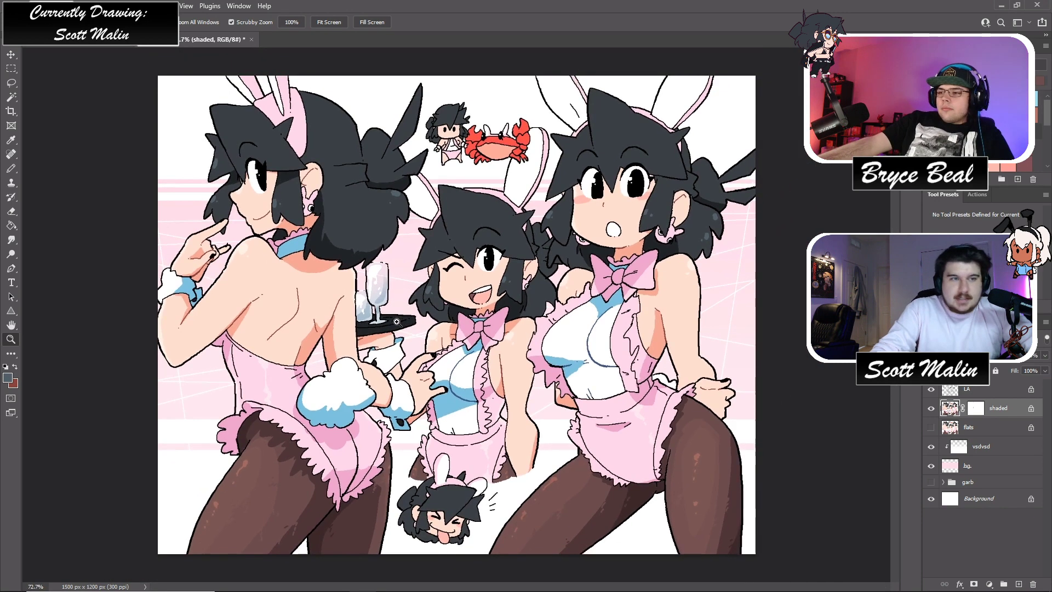
- Select the brown tights of all figures from the hidden "flats" layer with the Magic Wand, with Contiguous off
{"action": "left_click", "coordinate": [931, 427]}
{"action": "left_click", "coordinate": [932, 428]}
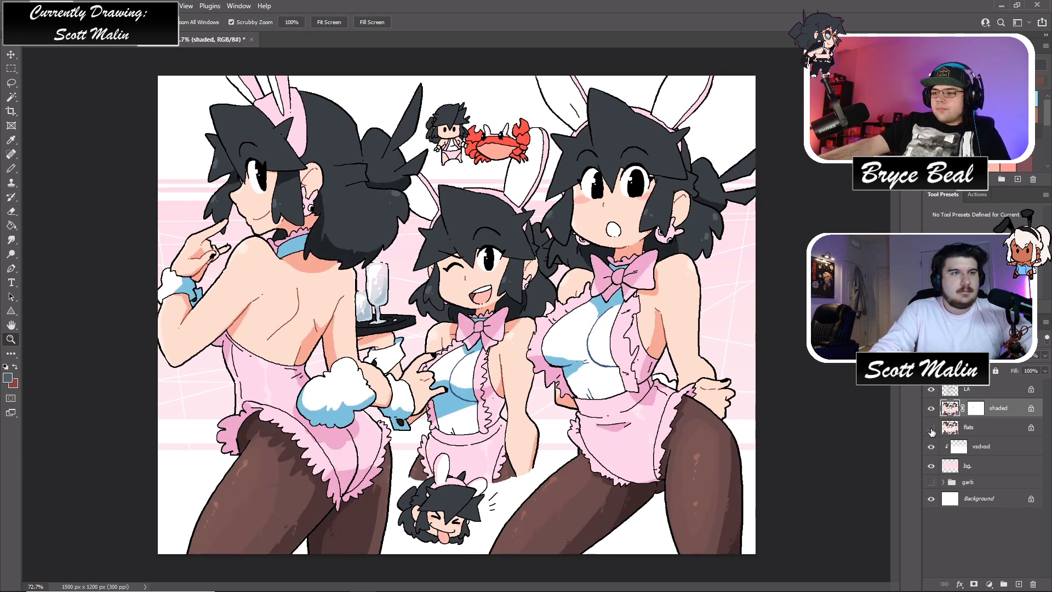
{"action": "left_click_drag", "start_coordinate": [734, 443], "coordinate": [740, 443]}
{"action": "left_click", "coordinate": [967, 427]}
{"action": "key", "text": "w"}
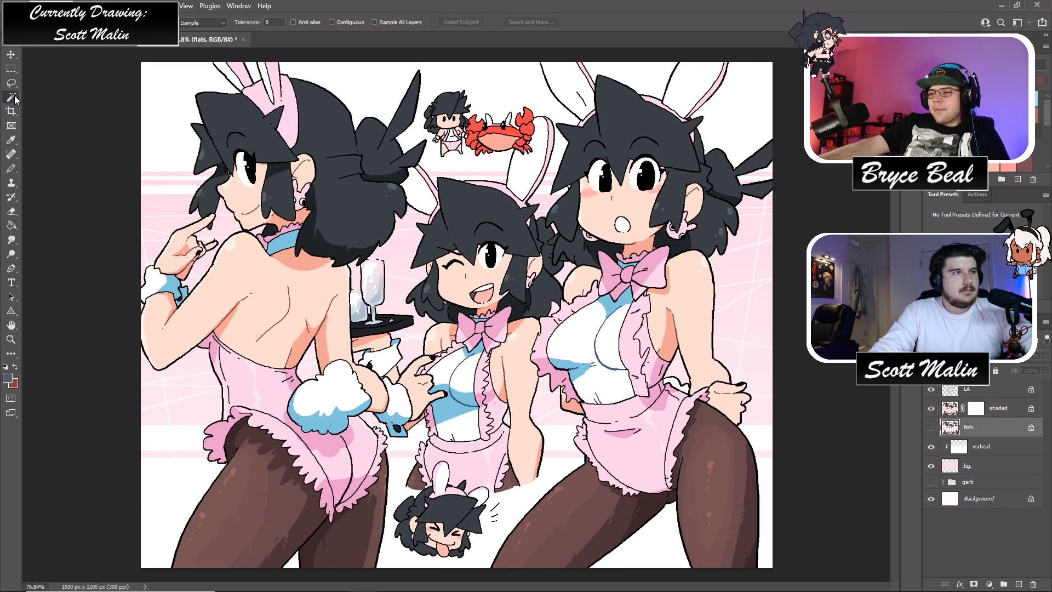
{"action": "left_click", "coordinate": [251, 481]}
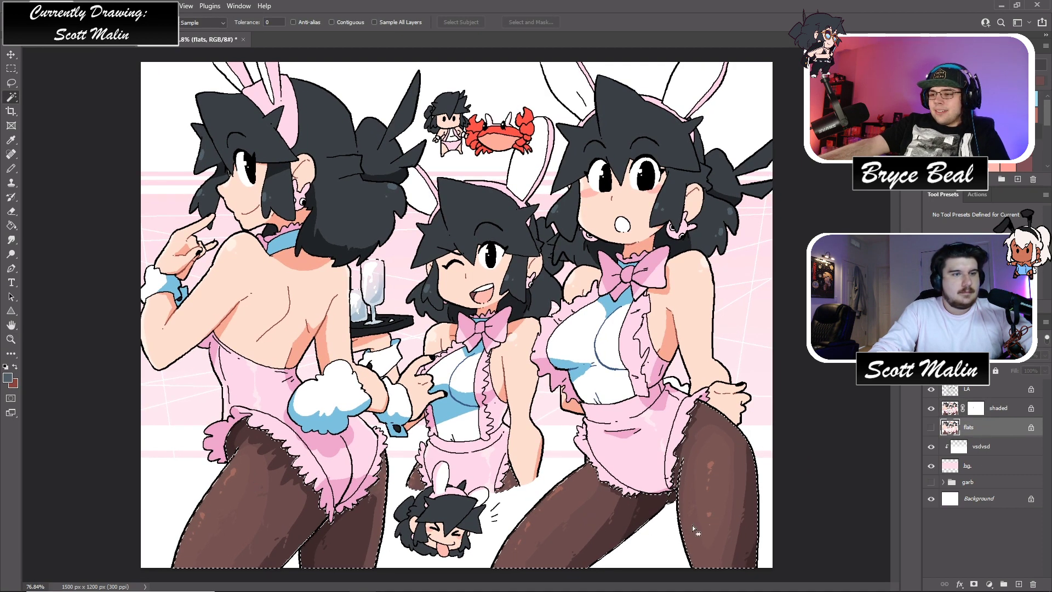
- Add a new layer directly above the "shaded" layer, keeping the tights selected
{"action": "left_click", "coordinate": [981, 446]}
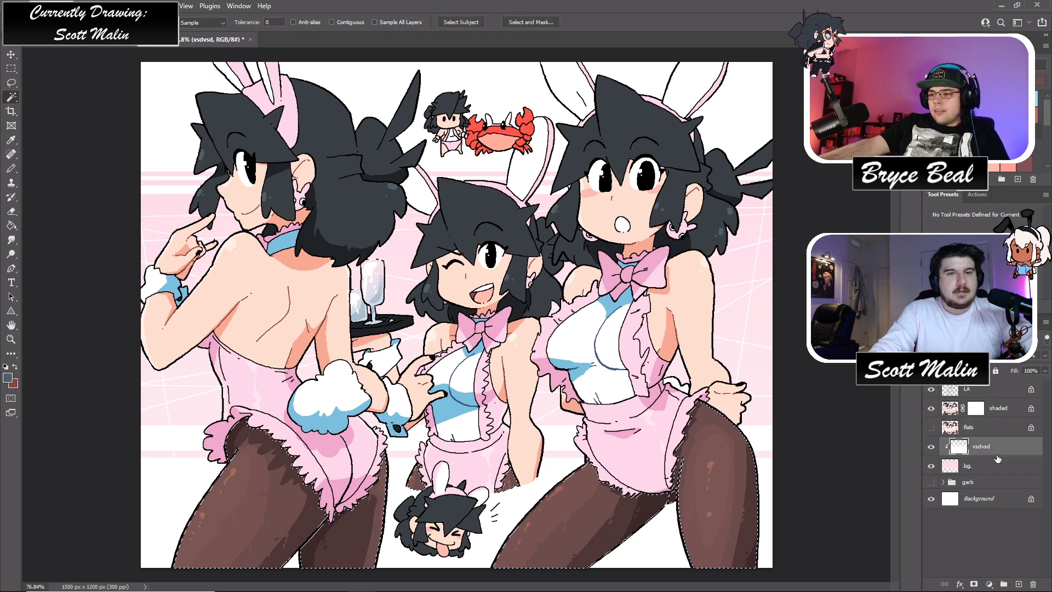
{"action": "left_click", "coordinate": [1002, 409]}
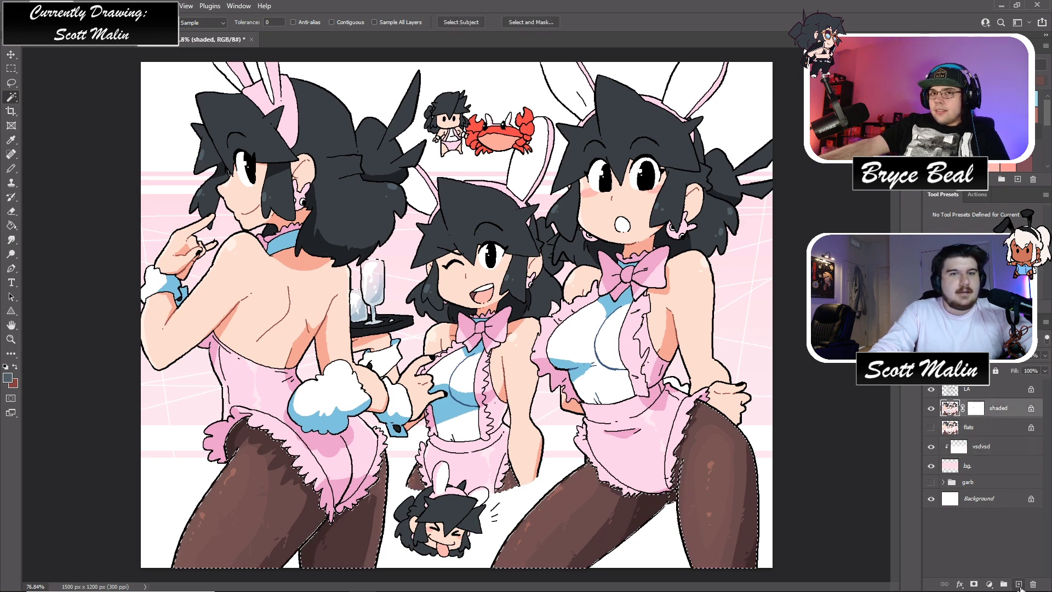
{"action": "left_click", "coordinate": [1019, 584]}
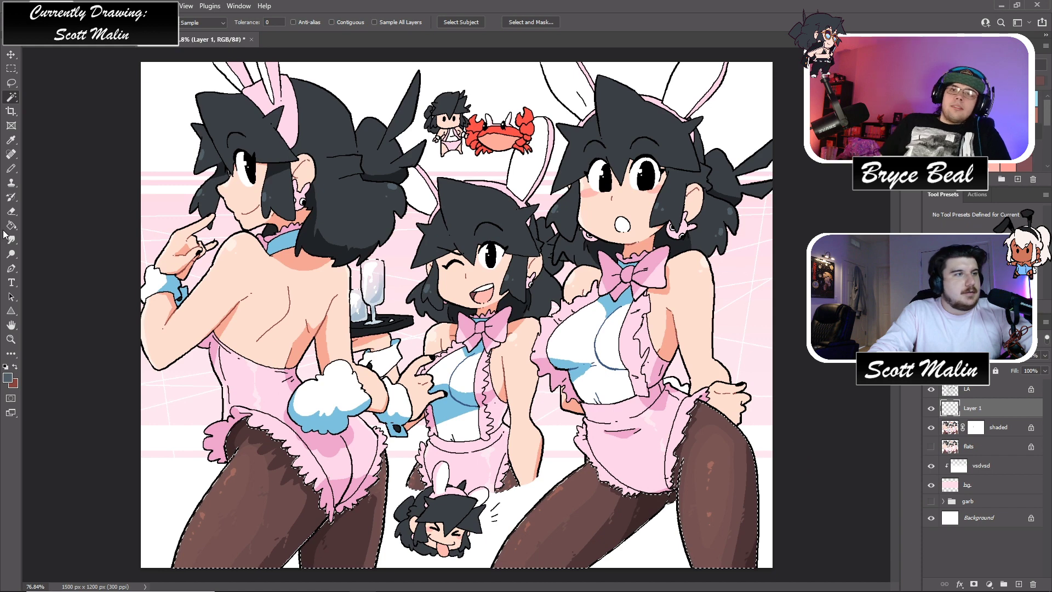
- Brush black at 50% opacity with an enlarged brush over the lower part of the selected tights, and deselect
{"action": "left_click", "coordinate": [12, 170]}
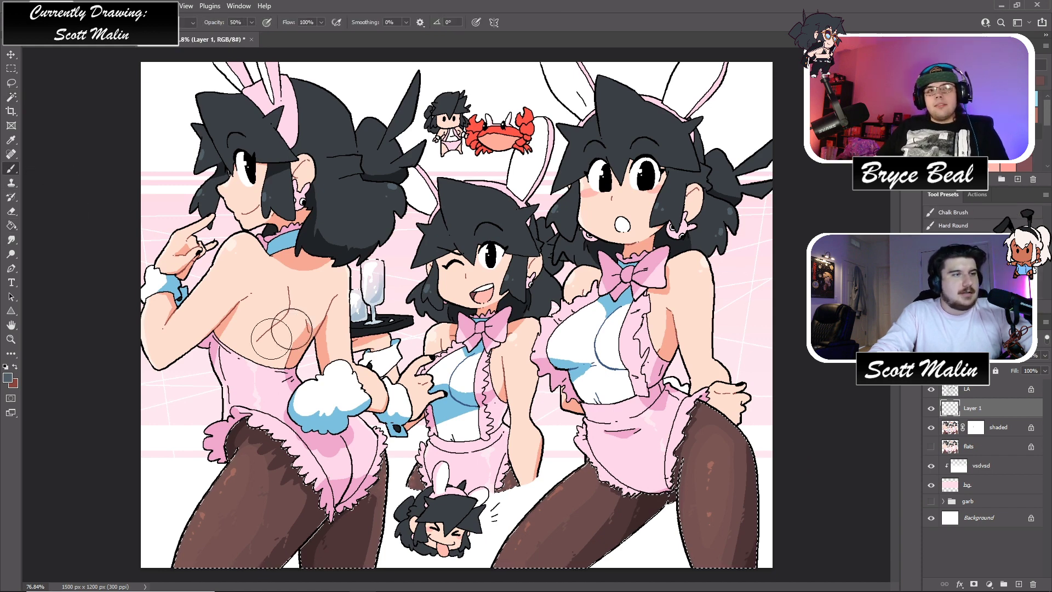
{"action": "key", "text": "z"}
{"action": "left_click_drag", "start_coordinate": [573, 318], "coordinate": [510, 323]}
{"action": "key", "text": "b"}
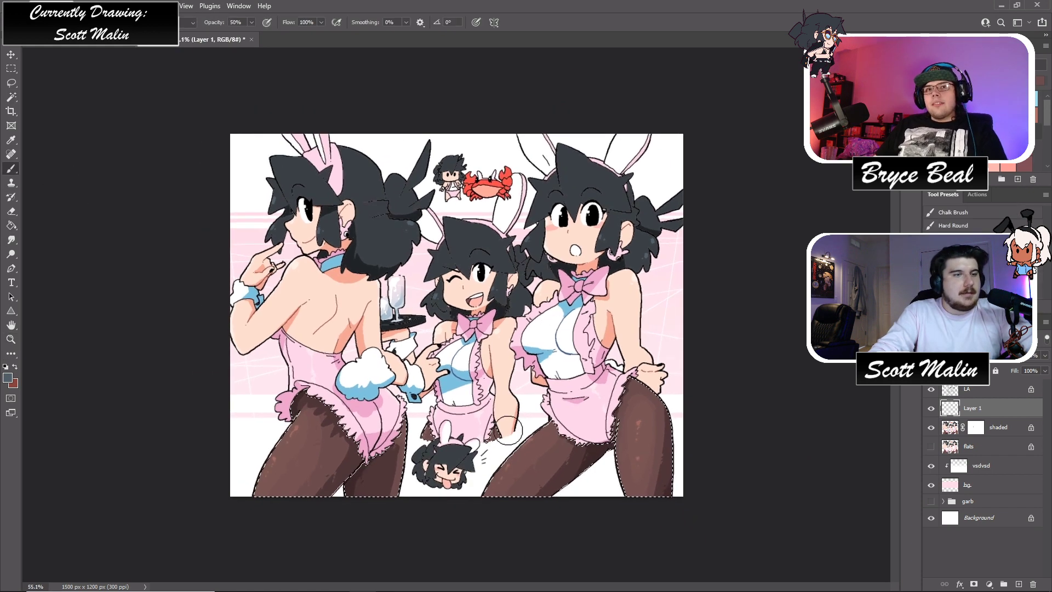
{"action": "key", "text": "]"}
{"action": "key", "text": "]"}
{"action": "key", "text": "]"}
{"action": "key", "text": "]"}
{"action": "key", "text": "]"}
{"action": "key", "text": "]"}
{"action": "key", "text": "]"}
{"action": "key", "text": "]"}
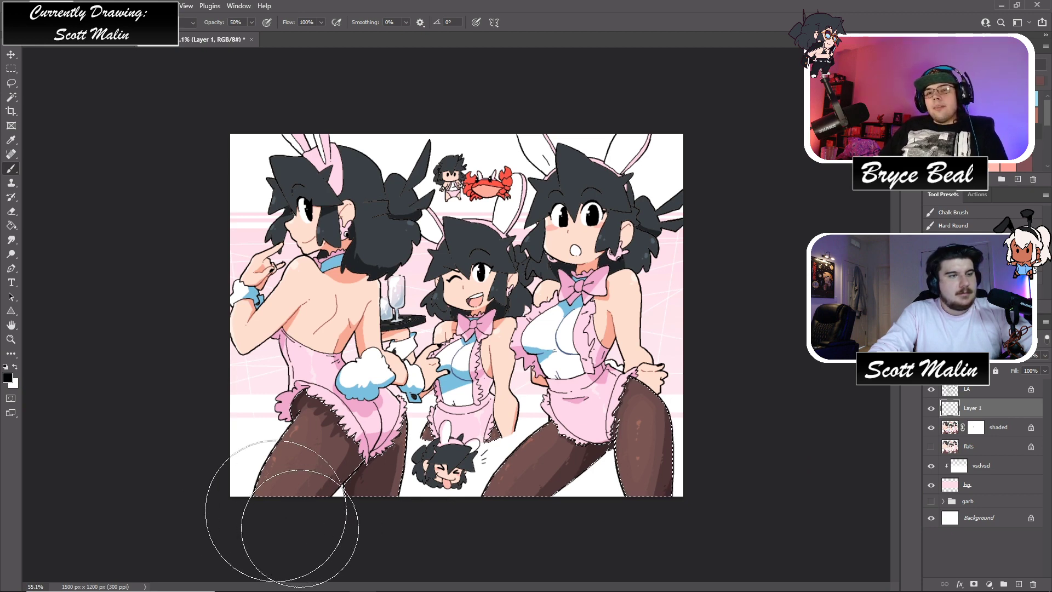
{"action": "mouse_move", "coordinate": [244, 501]}
{"action": "left_mouse_down"}
{"action": "mouse_move", "coordinate": [326, 520]}
{"action": "mouse_move", "coordinate": [629, 516]}
{"action": "mouse_move", "coordinate": [704, 495]}
{"action": "mouse_move", "coordinate": [771, 410]}
{"action": "left_mouse_up"}
{"action": "key", "text": "ctrl+d"}
- Lower the opacity of the tights' shading layer, compare the artwork with and without it, and save the document
{"action": "left_click", "coordinate": [1044, 355]}
{"action": "left_click_drag", "start_coordinate": [1015, 367], "coordinate": [1007, 365]}
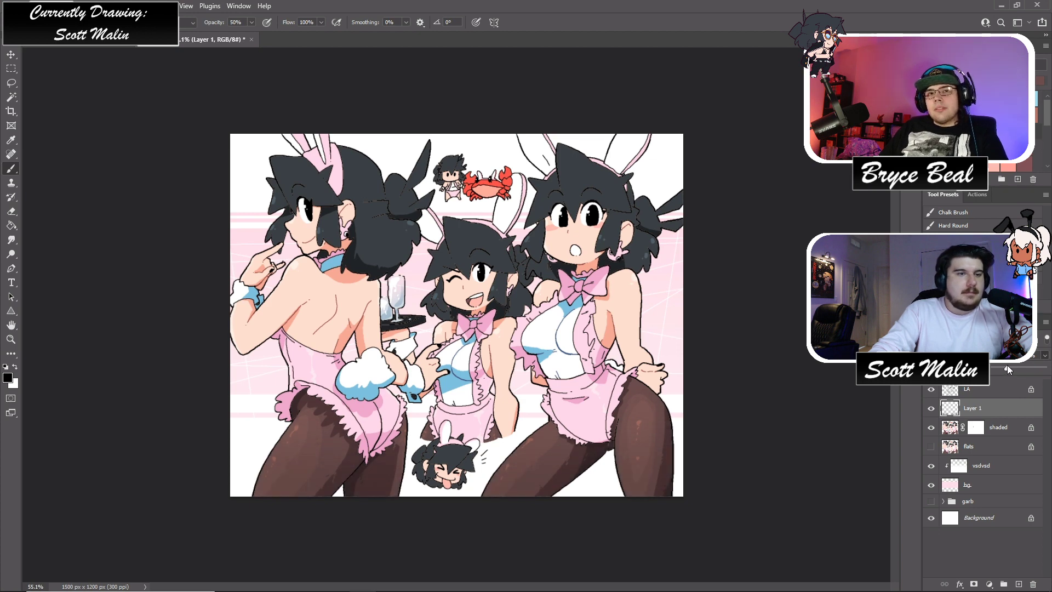
{"action": "left_click", "coordinate": [931, 409]}
{"action": "left_click", "coordinate": [931, 408]}
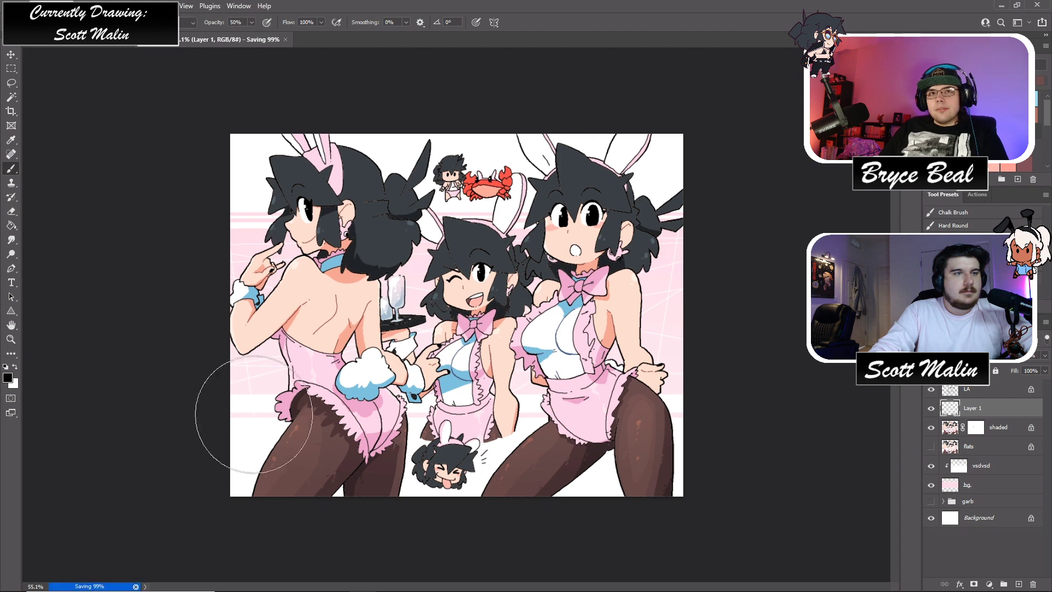
{"action": "left_click", "coordinate": [11, 339]}
{"action": "left_click_drag", "start_coordinate": [456, 316], "coordinate": [477, 302]}
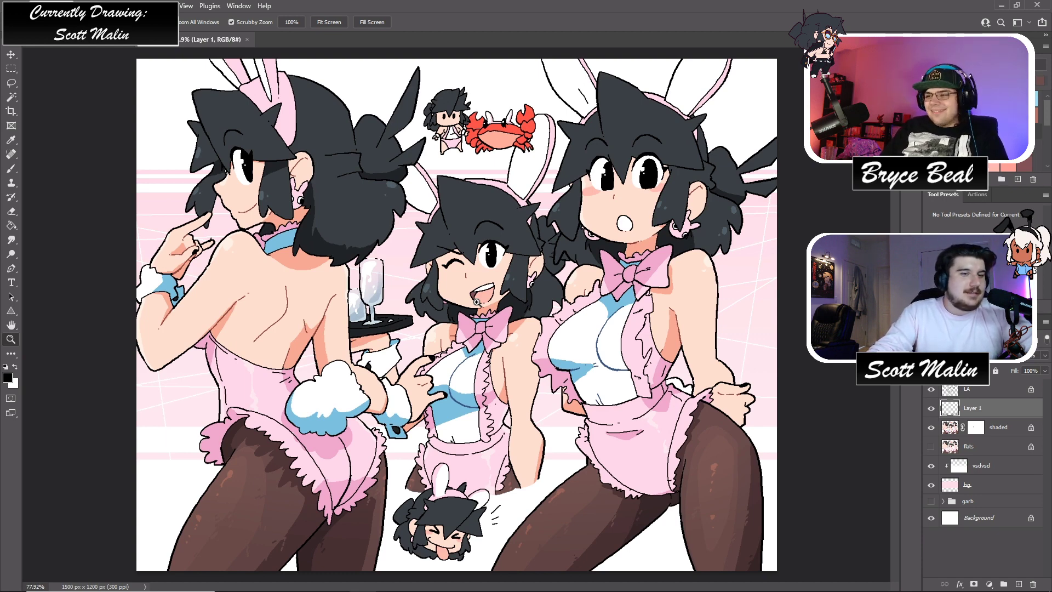
{"action": "left_click_drag", "start_coordinate": [598, 384], "coordinate": [608, 384]}
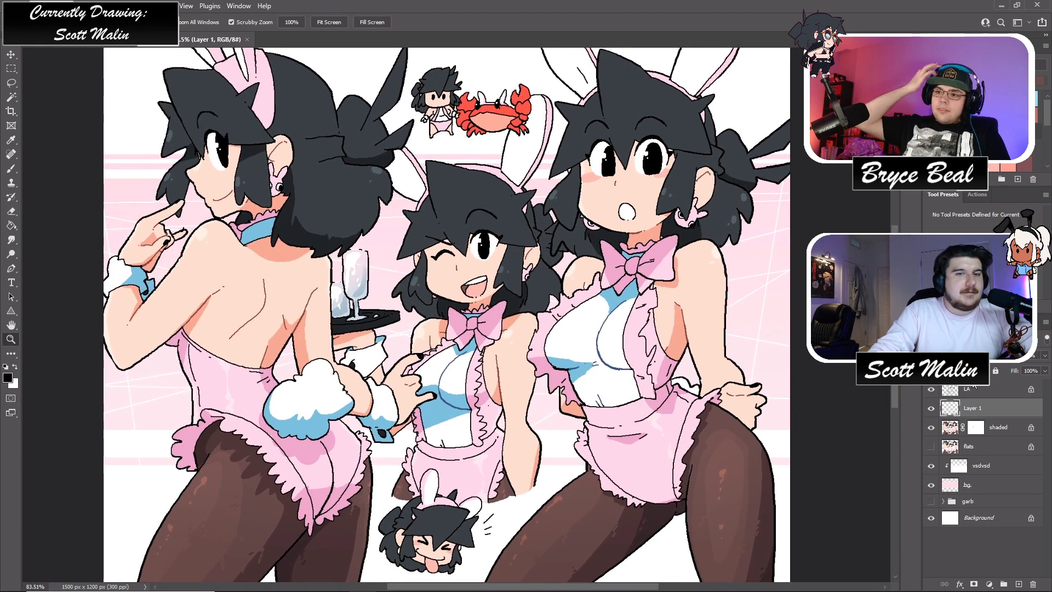
- Add a new layer above "LA" and thicken the black outline under the right figure's bust with the Pencil tool
{"action": "left_click", "coordinate": [973, 387]}
{"action": "key", "text": "ctrl+shift+alt+n"}
{"action": "left_click_drag", "start_coordinate": [557, 365], "coordinate": [668, 367]}
{"action": "key", "text": "b"}
{"action": "right_click", "coordinate": [11, 168]}
{"action": "left_click", "coordinate": [55, 178]}
{"action": "left_click", "coordinate": [525, 368], "text": "alt"}
{"action": "mouse_move", "coordinate": [524, 368]}
{"action": "left_mouse_down"}
{"action": "mouse_move", "coordinate": [552, 379]}
{"action": "mouse_move", "coordinate": [524, 352]}
{"action": "mouse_move", "coordinate": [496, 412]}
{"action": "mouse_move", "coordinate": [586, 440]}
{"action": "mouse_move", "coordinate": [605, 426]}
{"action": "left_mouse_up"}
{"action": "left_click", "coordinate": [593, 413], "text": "alt"}
{"action": "key", "text": "bracketleft"}
{"action": "key", "text": "bracketleft"}
{"action": "key", "text": "bracketleft"}
{"action": "key", "text": "bracketleft"}
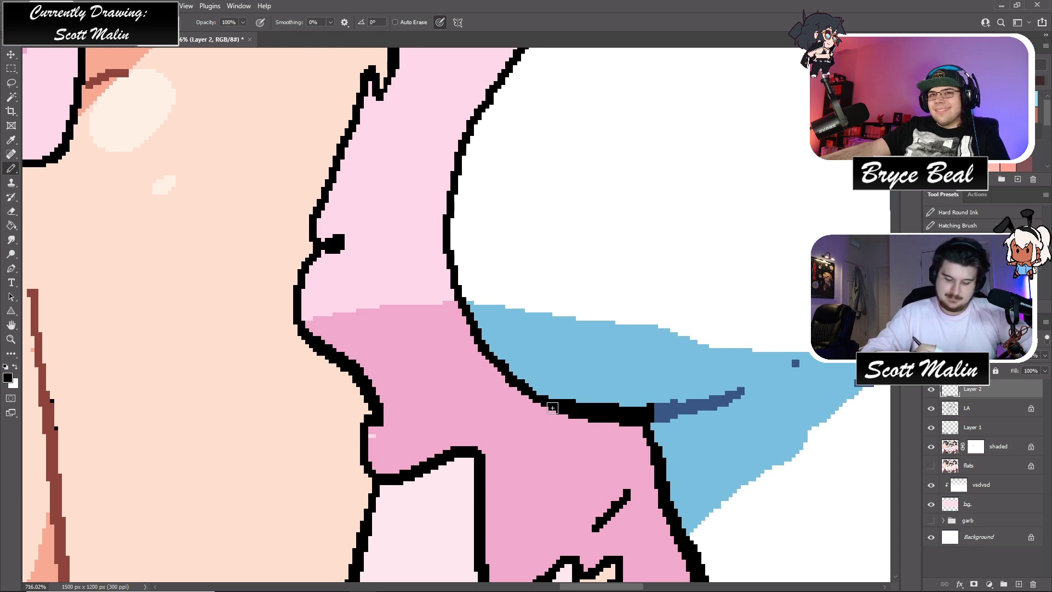
- Add a new layer above the "garb" group and fill it with white
{"action": "left_click", "coordinate": [11, 339]}
{"action": "left_click_drag", "start_coordinate": [508, 317], "coordinate": [384, 320]}
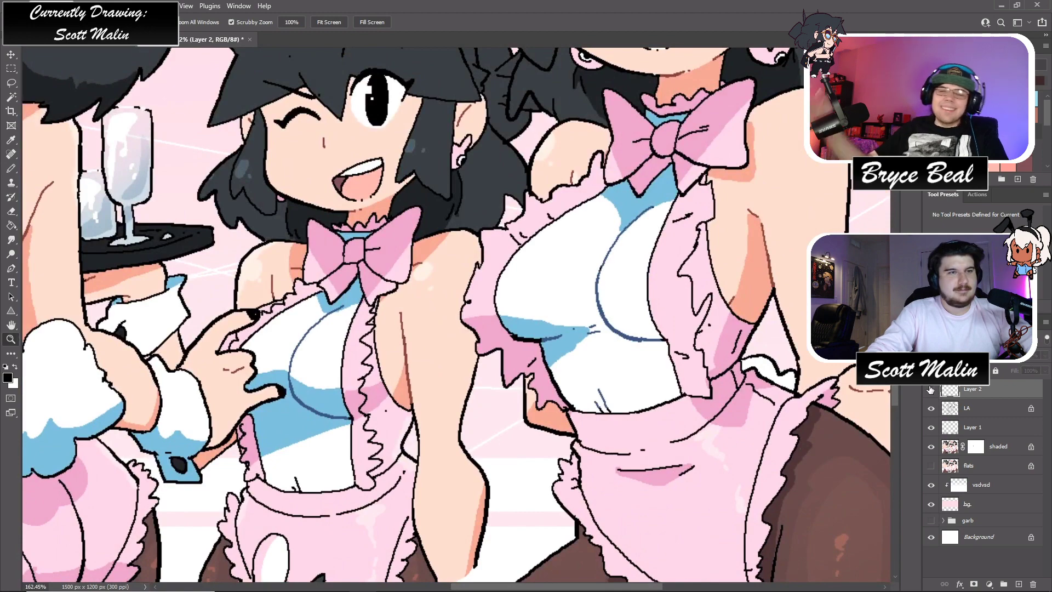
{"action": "scroll", "coordinate": [686, 359], "scroll_direction": "down", "scroll_amount": 3}
{"action": "scroll", "coordinate": [685, 360], "scroll_direction": "down", "scroll_amount": 1}
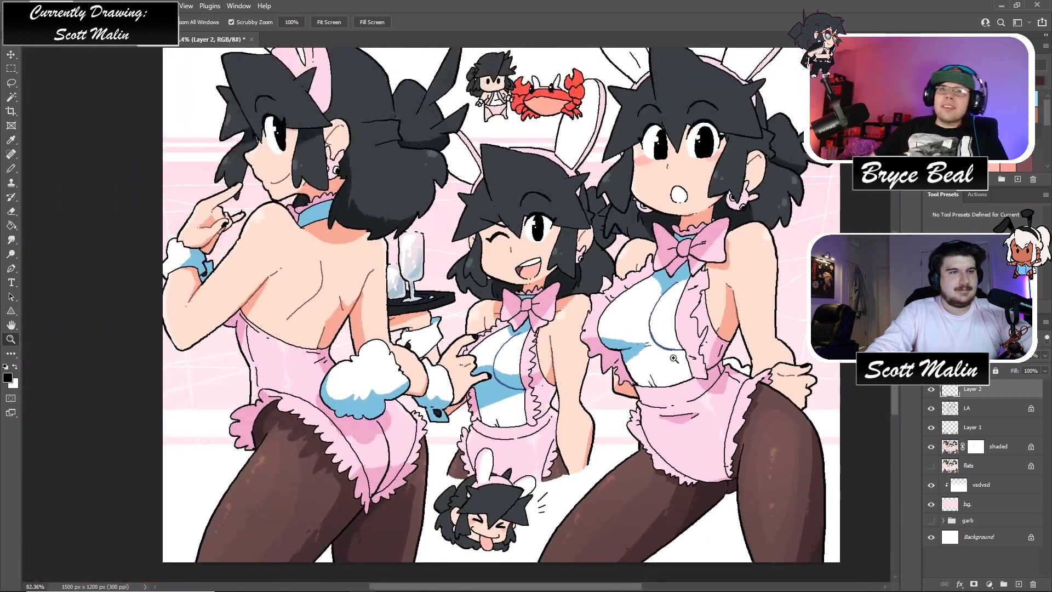
{"action": "mouse_move", "coordinate": [711, 355]}
{"action": "left_mouse_down"}
{"action": "mouse_move", "coordinate": [701, 358]}
{"action": "mouse_move", "coordinate": [709, 368]}
{"action": "left_mouse_up"}
{"action": "scroll", "coordinate": [709, 368], "scroll_direction": "down", "scroll_amount": 1}
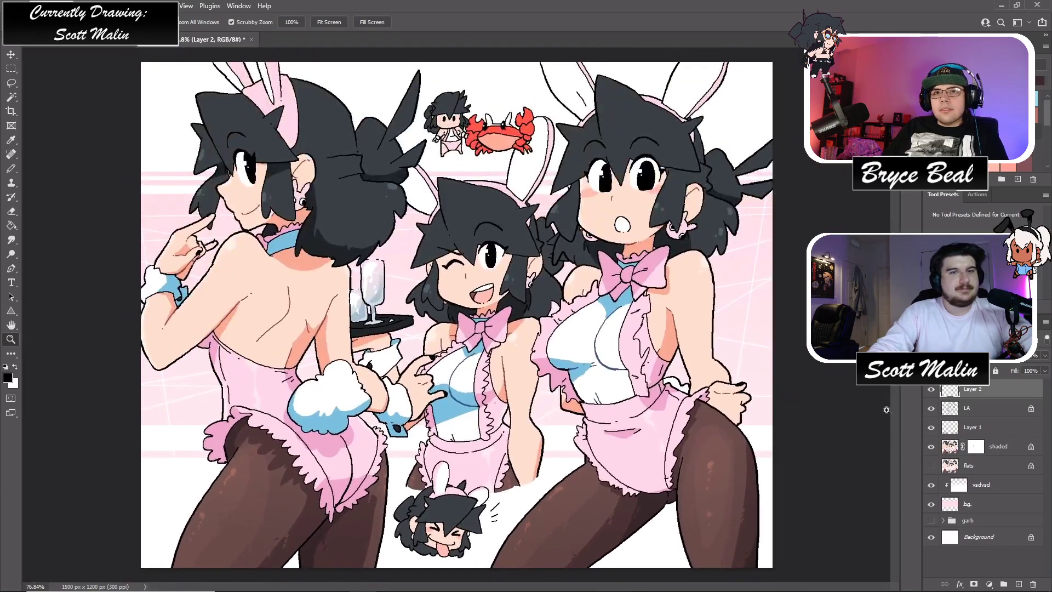
{"action": "left_click", "coordinate": [981, 520]}
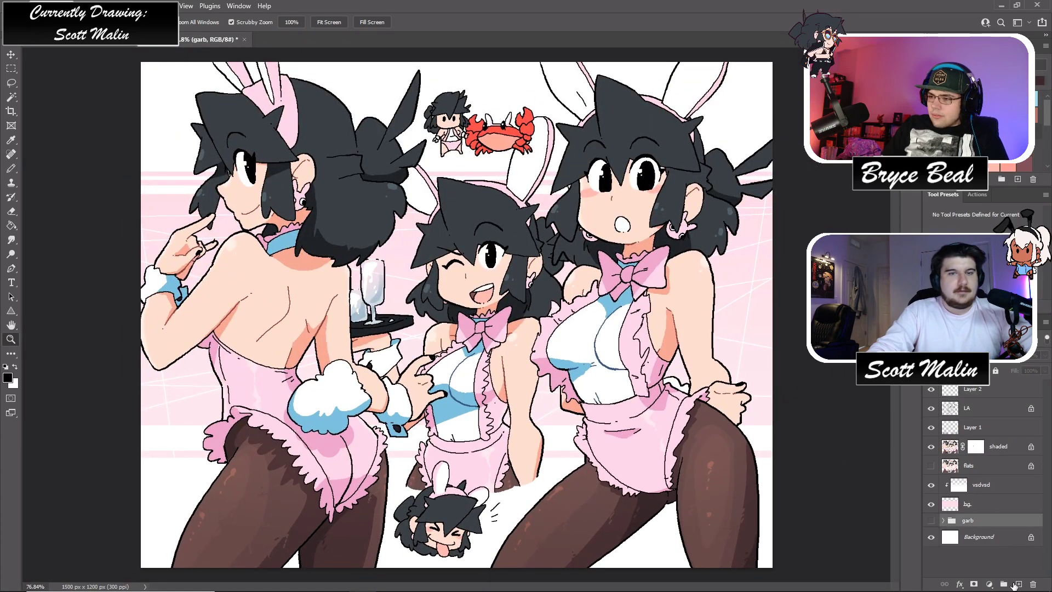
{"action": "left_click", "coordinate": [1018, 584]}
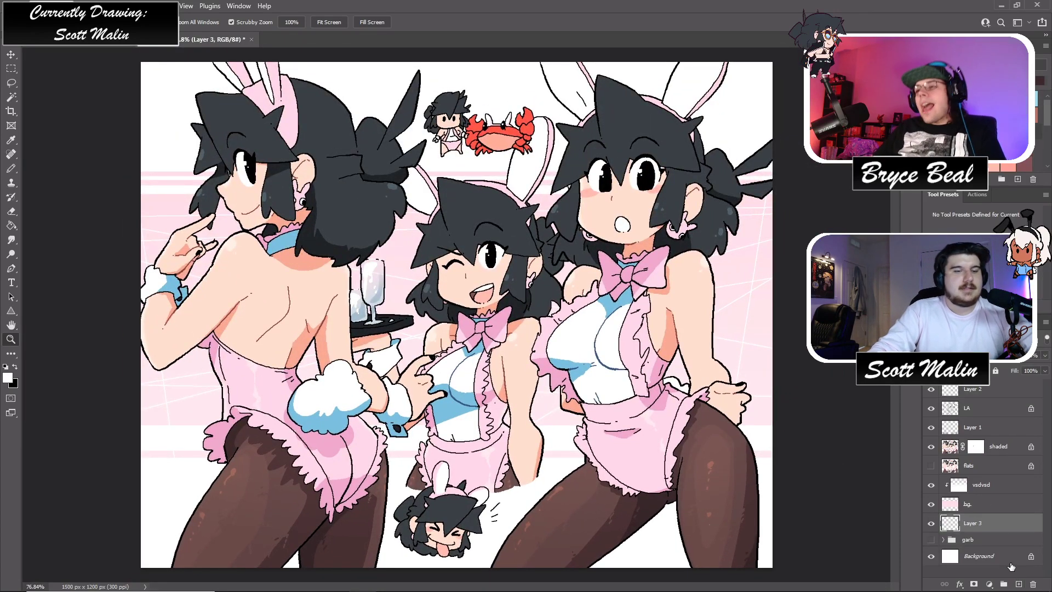
{"action": "key", "text": "alt+BackSpace"}
{"action": "key", "text": "x"}
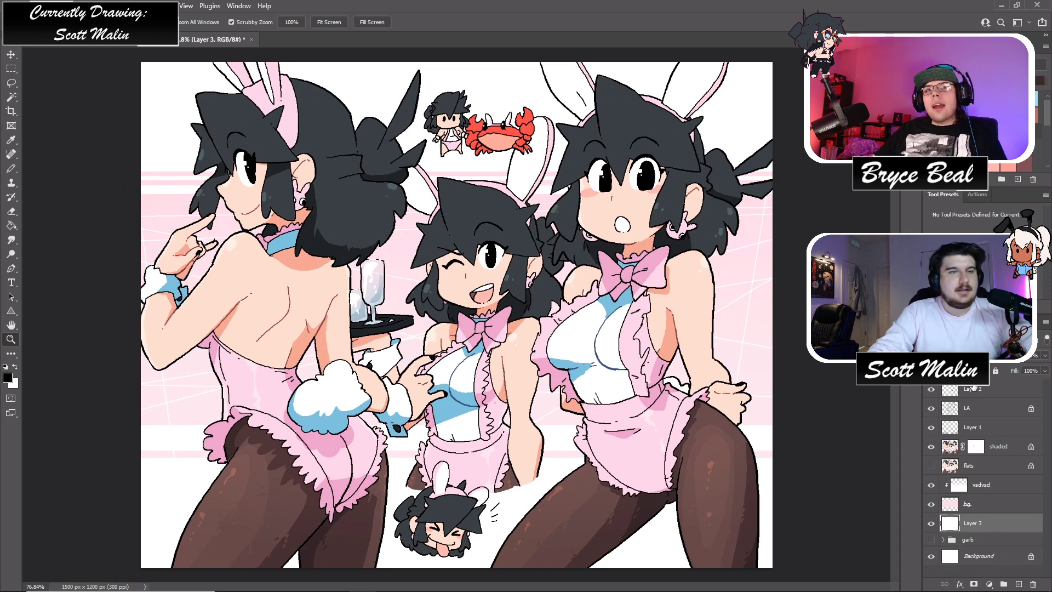
- Group all artwork layers from "Layer 2" down to the white-filled "Layer 3"
{"action": "left_click", "coordinate": [975, 387], "text": "shift"}
{"action": "left_click_drag", "start_coordinate": [997, 426], "coordinate": [997, 484]}
{"action": "left_click_drag", "start_coordinate": [1000, 523], "coordinate": [1004, 584]}
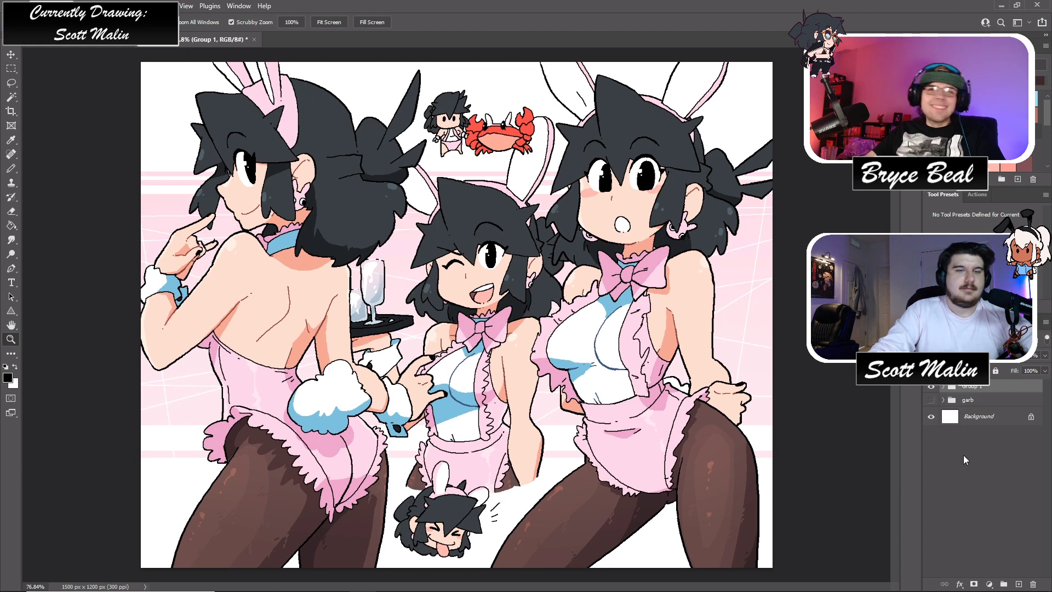
- Duplicate the artwork group, keep the original group hidden, and merge the copy into a single layer
{"action": "key", "text": "ctrl+j"}
{"action": "right_click", "coordinate": [979, 395]}
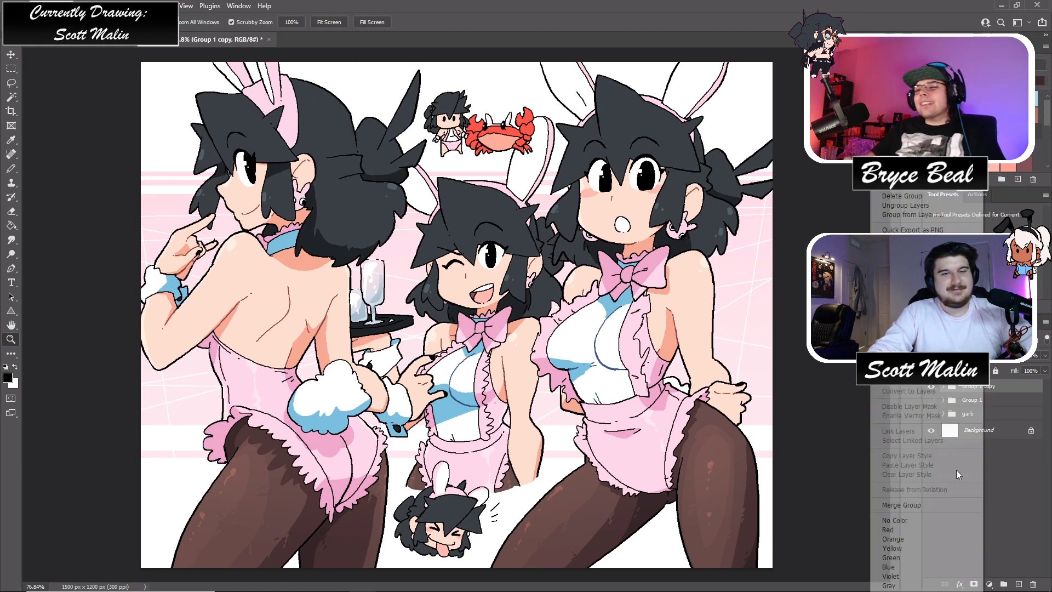
{"action": "left_click", "coordinate": [898, 503]}
{"action": "key", "text": "ctrl+z"}
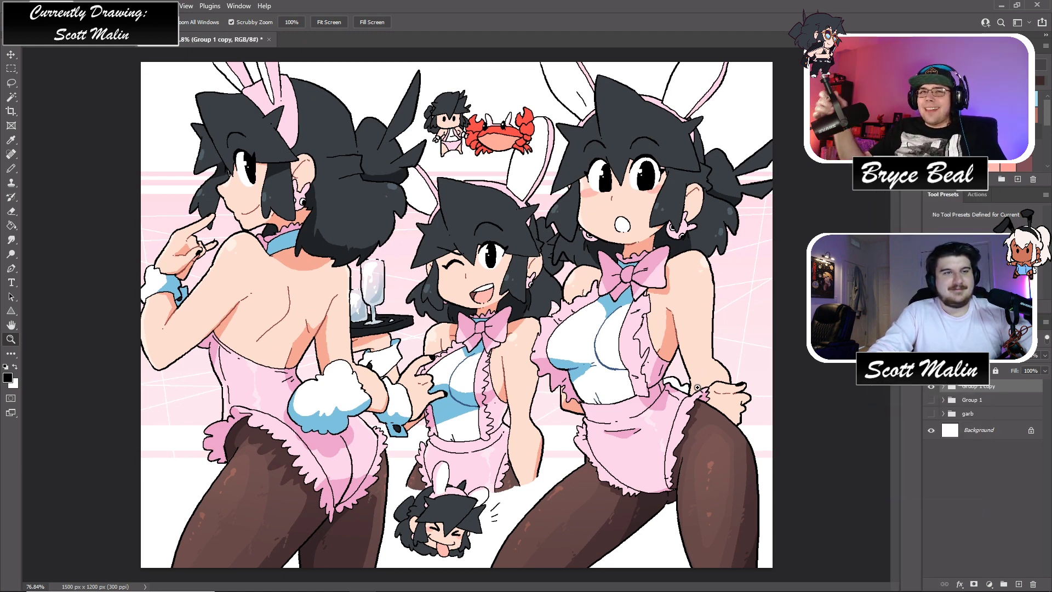
{"action": "key", "text": "ctrl+minus"}
{"action": "key", "text": "ctrl+minus"}
{"action": "key", "text": "ctrl+minus"}
{"action": "key", "text": "ctrl+minus"}
{"action": "key", "text": "ctrl+shift+z"}
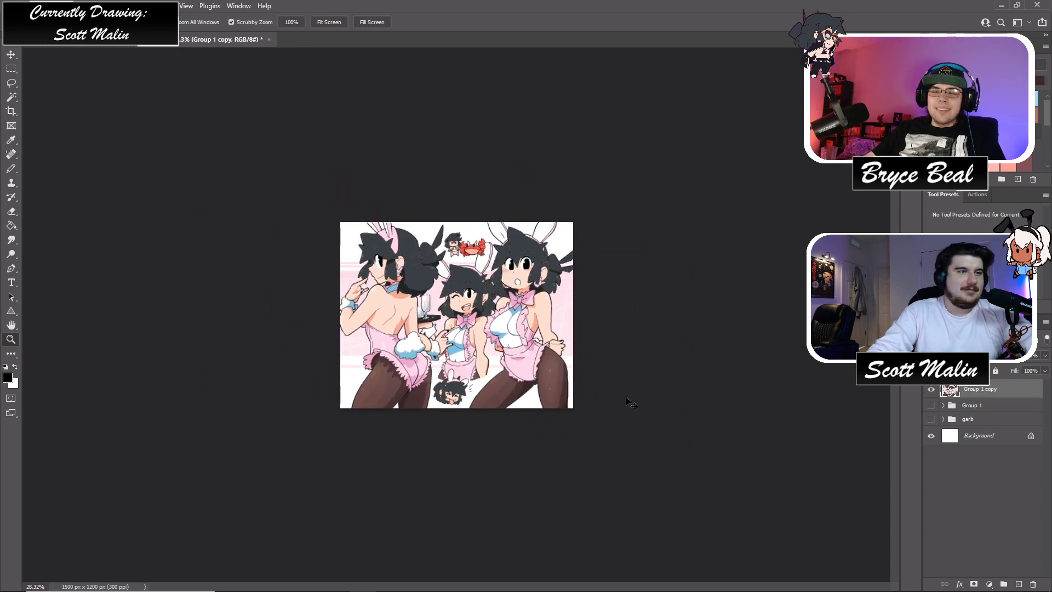
- Save the document, and add a Color Balance adjustment layer set to the Shadows tone above the merged artwork
{"action": "left_click_drag", "start_coordinate": [483, 306], "coordinate": [522, 340]}
{"action": "key", "text": "ctrl+s"}
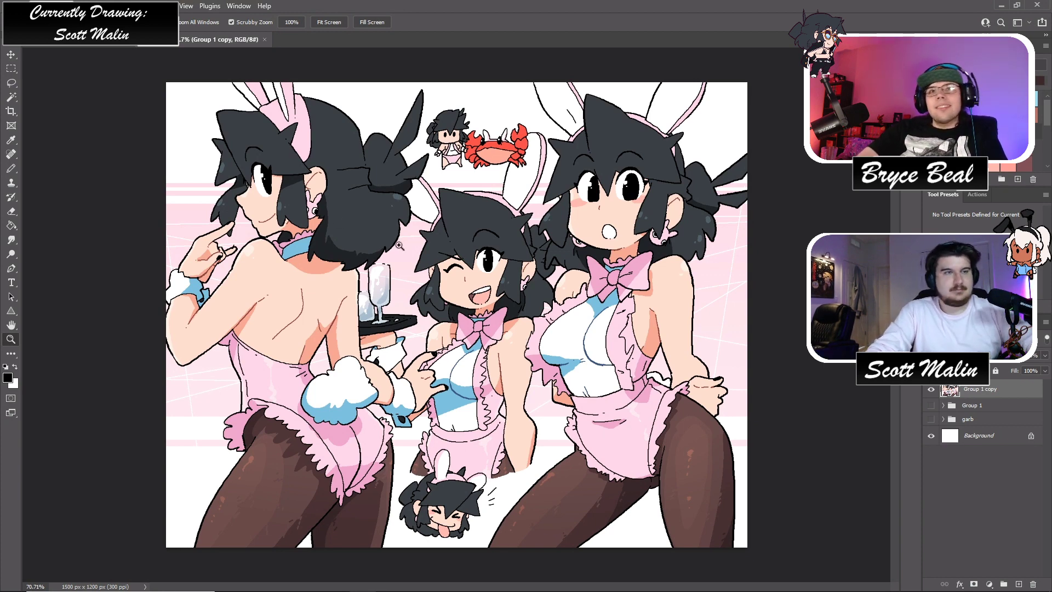
{"action": "left_click", "coordinate": [988, 584]}
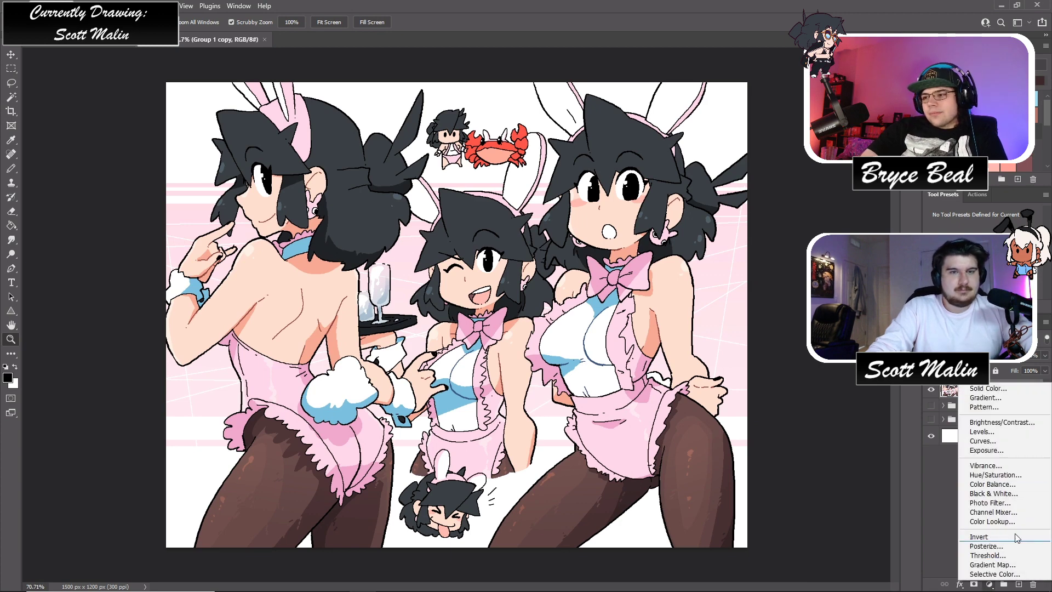
{"action": "left_click", "coordinate": [1009, 483]}
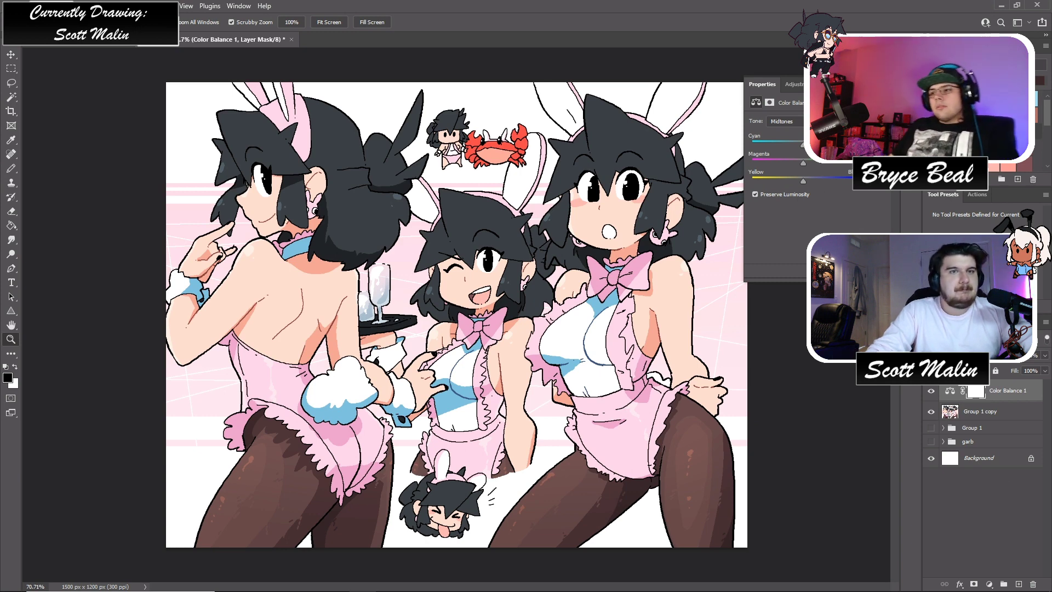
{"action": "left_click", "coordinate": [792, 121]}
{"action": "left_click", "coordinate": [786, 131]}
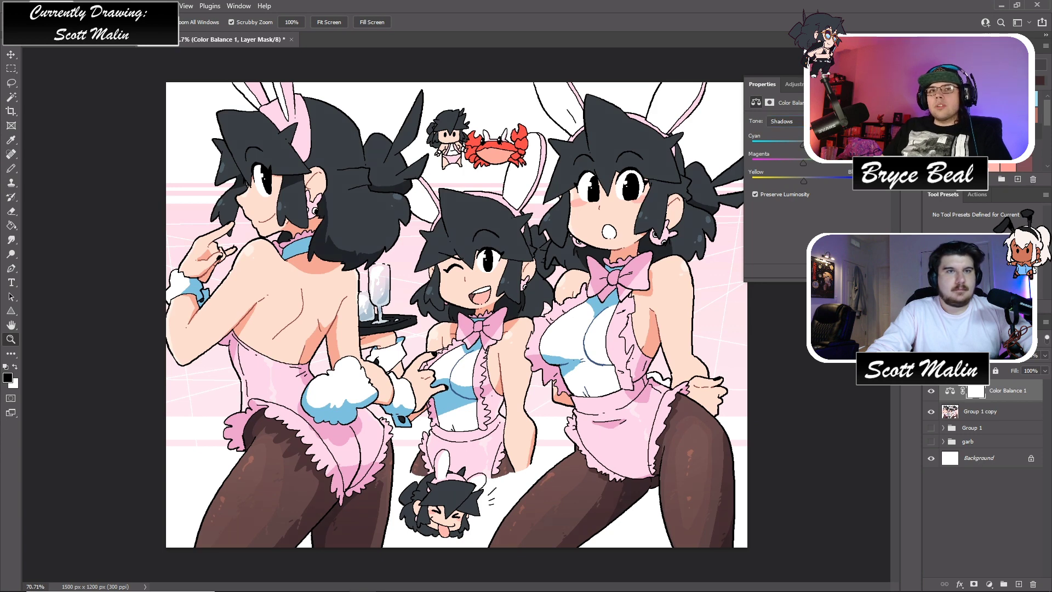
- Add a Brightness/Contrast adjustment layer, group it with the Color Balance layer, and save the document
{"action": "left_click", "coordinate": [989, 584]}
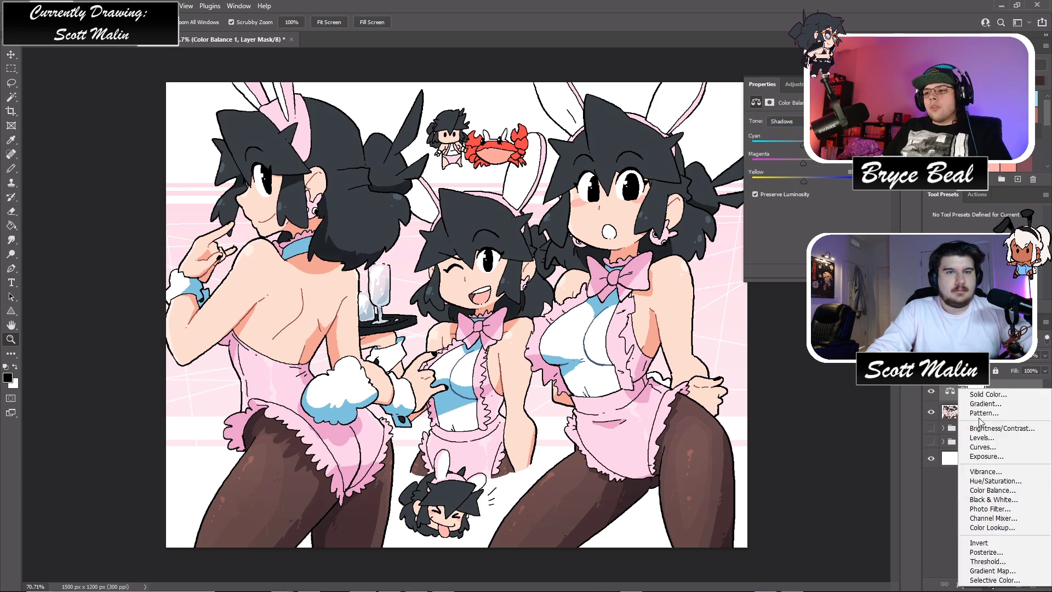
{"action": "left_click", "coordinate": [983, 429]}
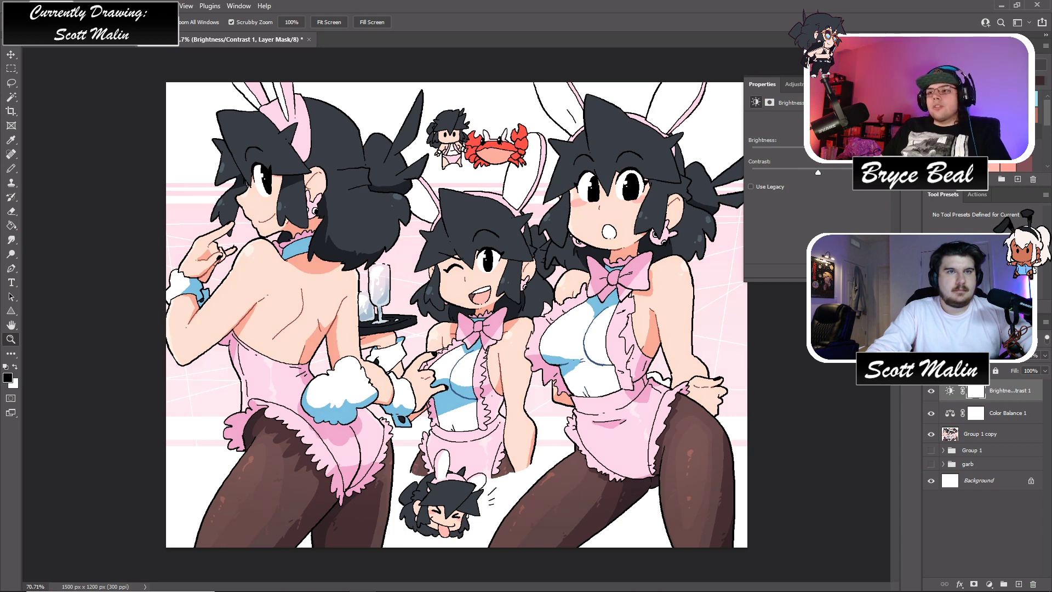
{"action": "left_click", "coordinate": [883, 83]}
{"action": "left_click", "coordinate": [1005, 418], "text": "shift"}
{"action": "left_click_drag", "start_coordinate": [1002, 414], "coordinate": [1003, 584]}
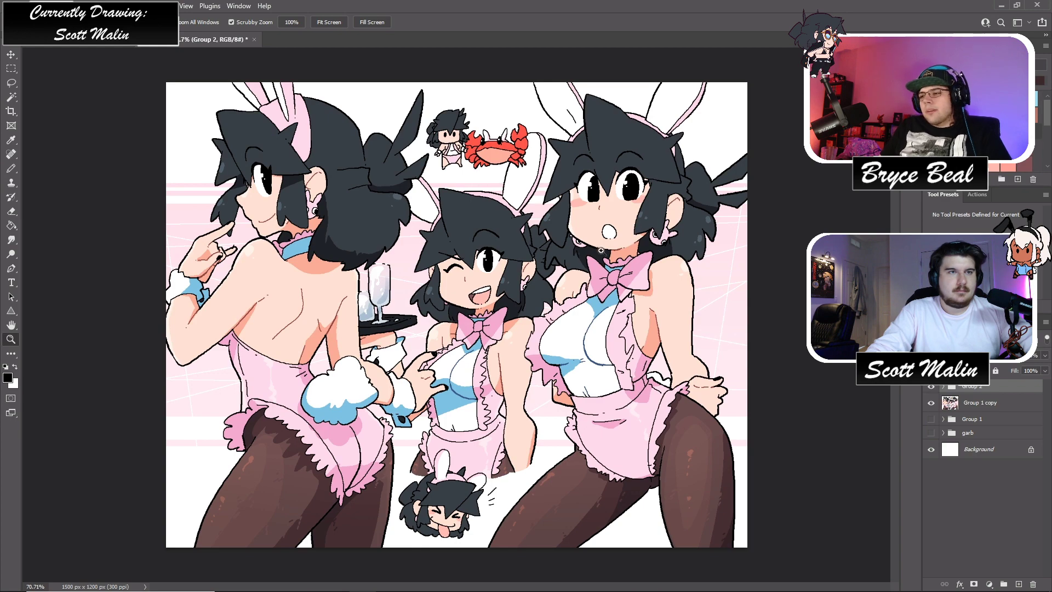
{"action": "scroll", "coordinate": [541, 279], "scroll_direction": "up", "scroll_amount": 1}
{"action": "key", "text": "ctrl+s"}
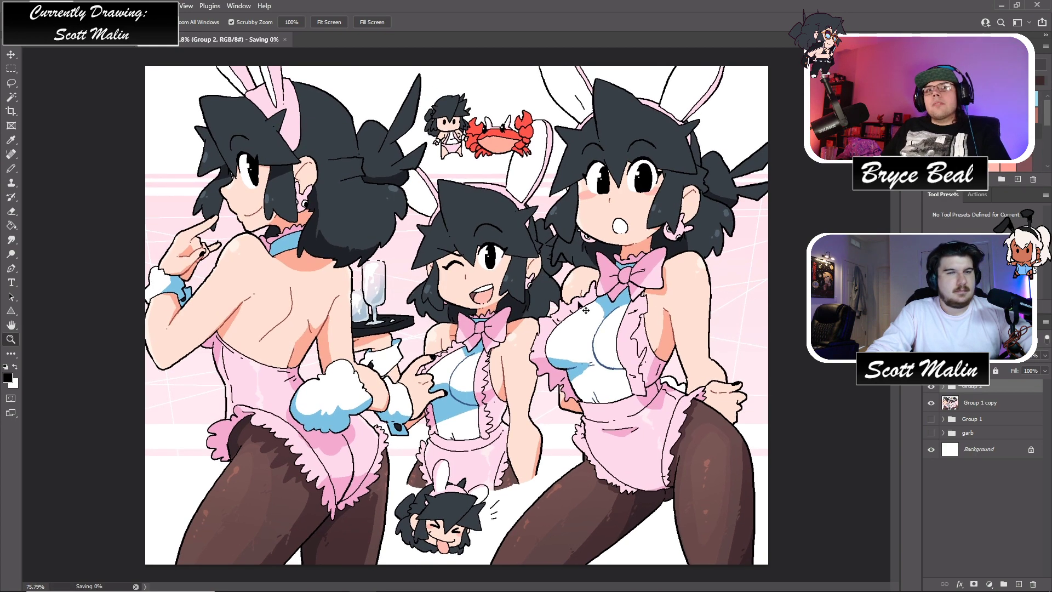
{"action": "scroll", "coordinate": [575, 317], "scroll_direction": "down", "scroll_amount": 10}
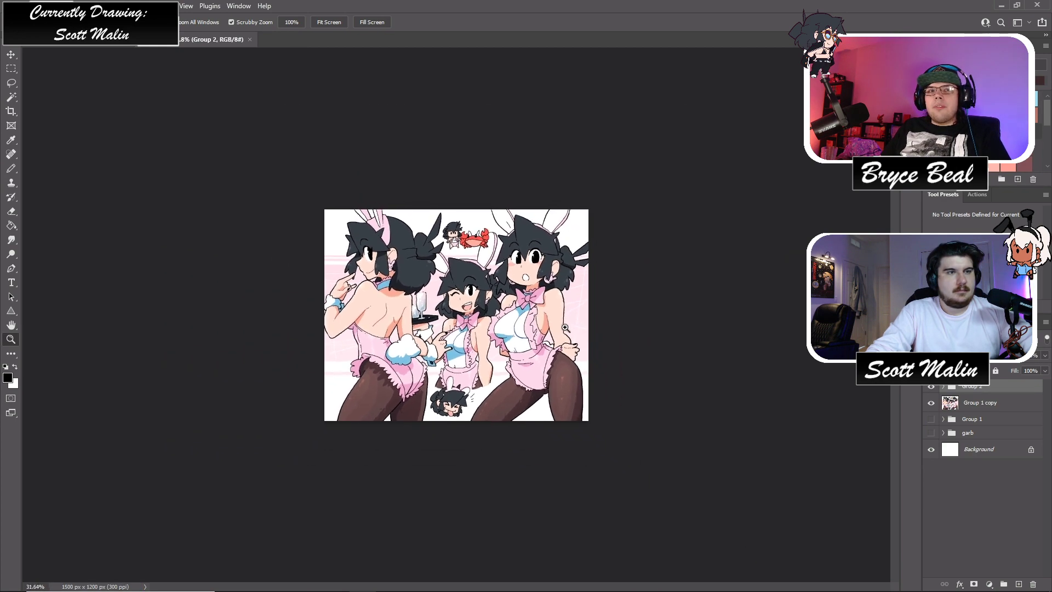
{"action": "scroll", "coordinate": [565, 328], "scroll_direction": "up", "scroll_amount": 12}
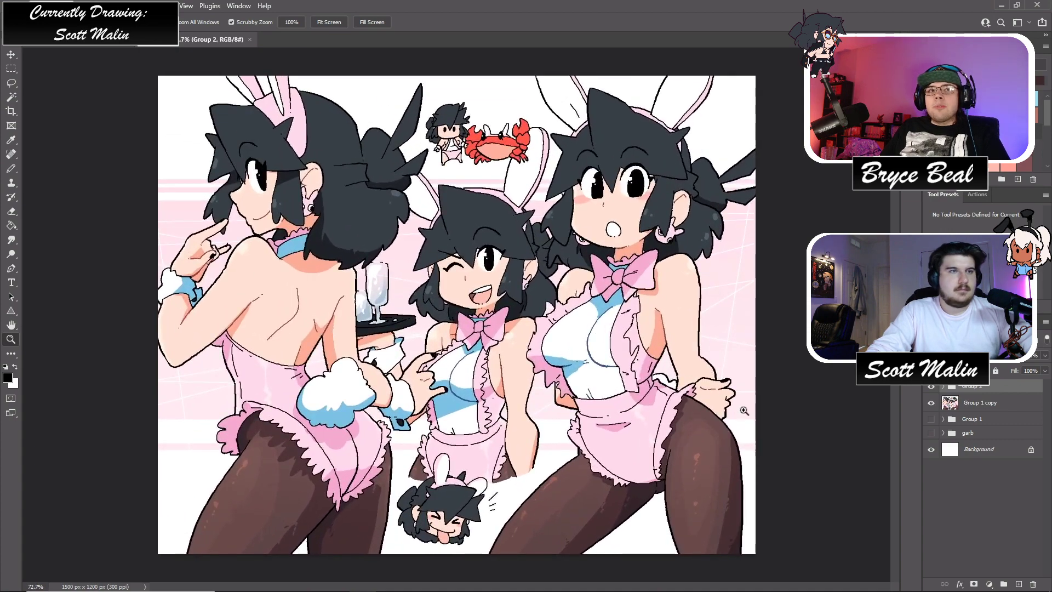
- Hide the adjustment group and add a new layer directly above the merged artwork copy
{"action": "left_click", "coordinate": [972, 404]}
{"action": "left_click", "coordinate": [930, 387]}
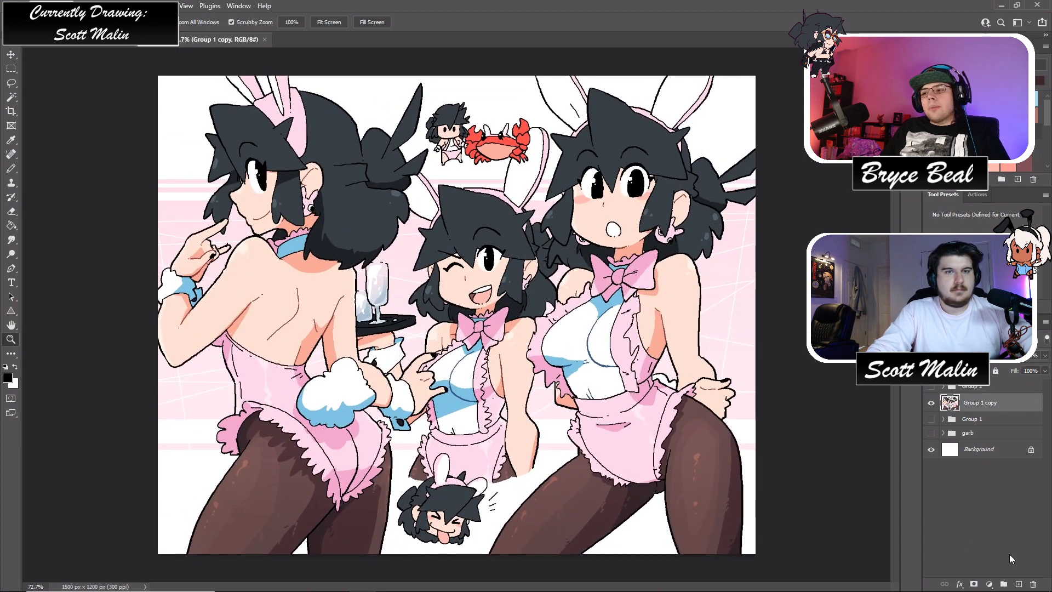
{"action": "left_click", "coordinate": [1018, 584]}
- Hand-letter "PATREON.COM" in light pink with the Pencil tool in the canvas's upper-left corner
{"action": "left_click", "coordinate": [124, 165]}
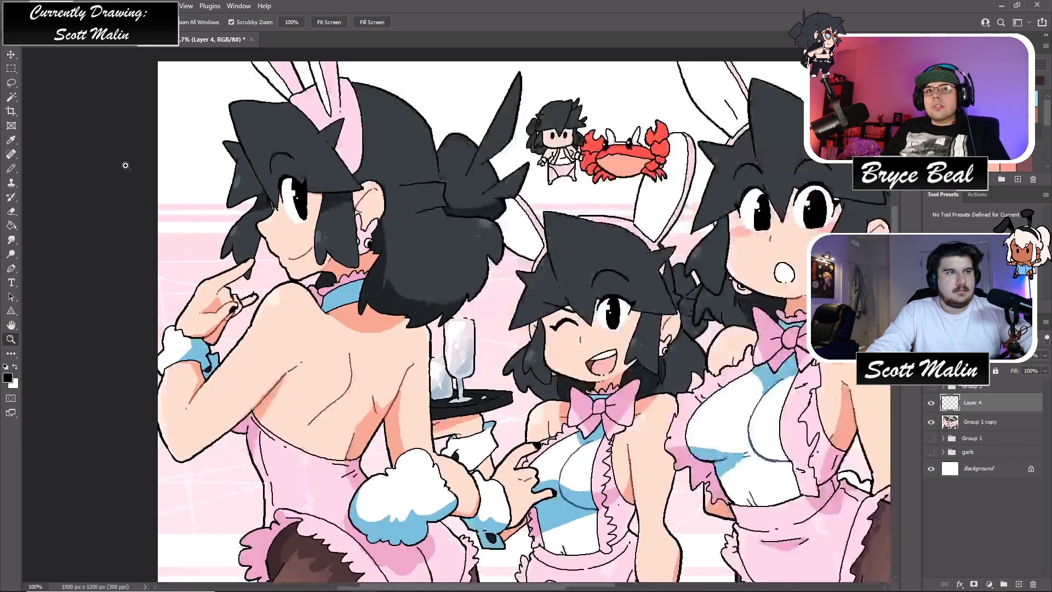
{"action": "left_click_drag", "start_coordinate": [124, 164], "coordinate": [214, 327]}
{"action": "key", "text": "b"}
{"action": "scroll", "coordinate": [216, 334], "scroll_direction": "up", "scroll_amount": 2}
{"action": "left_click", "coordinate": [209, 331], "text": "alt"}
{"action": "scroll", "coordinate": [209, 331], "scroll_direction": "up", "scroll_amount": 1}
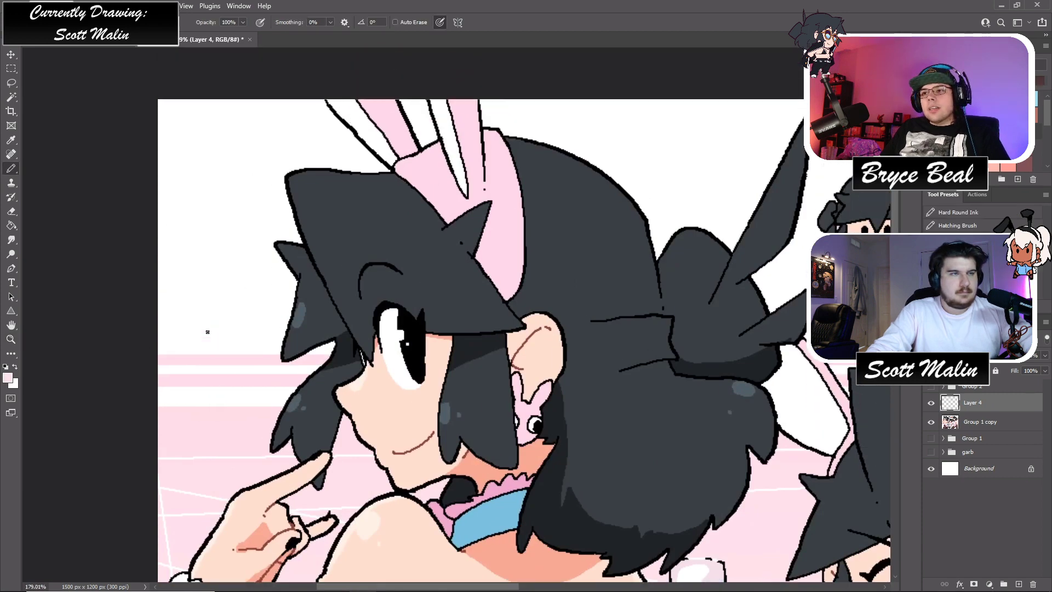
{"action": "scroll", "coordinate": [207, 331], "scroll_direction": "up", "scroll_amount": 3}
{"action": "mouse_move", "coordinate": [165, 221]}
{"action": "left_mouse_down"}
{"action": "mouse_move", "coordinate": [168, 235]}
{"action": "mouse_move", "coordinate": [168, 226]}
{"action": "mouse_move", "coordinate": [191, 231]}
{"action": "left_mouse_up"}
{"action": "left_click_drag", "start_coordinate": [180, 225], "coordinate": [206, 209]}
{"action": "mouse_move", "coordinate": [199, 210]}
{"action": "left_mouse_down"}
{"action": "mouse_move", "coordinate": [234, 217]}
{"action": "mouse_move", "coordinate": [226, 214]}
{"action": "mouse_move", "coordinate": [241, 205]}
{"action": "mouse_move", "coordinate": [252, 219]}
{"action": "mouse_move", "coordinate": [277, 200]}
{"action": "mouse_move", "coordinate": [274, 213]}
{"action": "mouse_move", "coordinate": [287, 201]}
{"action": "mouse_move", "coordinate": [298, 213]}
{"action": "mouse_move", "coordinate": [296, 202]}
{"action": "mouse_move", "coordinate": [323, 221]}
{"action": "left_mouse_up"}
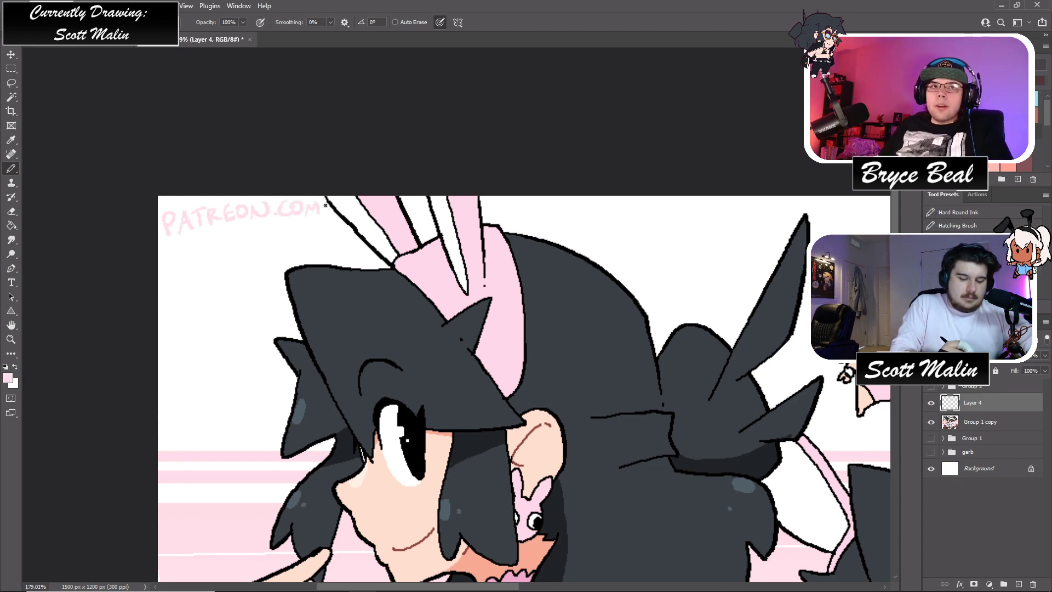
- Hand-letter the creators' Patreon page name in light pink on a second line below "PATREON.COM"
{"action": "mouse_move", "coordinate": [163, 257]}
{"action": "left_mouse_down"}
{"action": "mouse_move", "coordinate": [165, 270]}
{"action": "mouse_move", "coordinate": [191, 253]}
{"action": "mouse_move", "coordinate": [192, 266]}
{"action": "mouse_move", "coordinate": [230, 259]}
{"action": "left_mouse_up"}
{"action": "mouse_move", "coordinate": [221, 246]}
{"action": "left_mouse_down"}
{"action": "mouse_move", "coordinate": [247, 254]}
{"action": "mouse_move", "coordinate": [262, 239]}
{"action": "mouse_move", "coordinate": [269, 252]}
{"action": "left_mouse_up"}
{"action": "mouse_move", "coordinate": [267, 236]}
{"action": "left_mouse_down"}
{"action": "mouse_move", "coordinate": [277, 239]}
{"action": "mouse_move", "coordinate": [270, 252]}
{"action": "mouse_move", "coordinate": [291, 238]}
{"action": "mouse_move", "coordinate": [308, 247]}
{"action": "mouse_move", "coordinate": [317, 234]}
{"action": "left_mouse_up"}
{"action": "left_click_drag", "start_coordinate": [326, 232], "coordinate": [337, 241]}
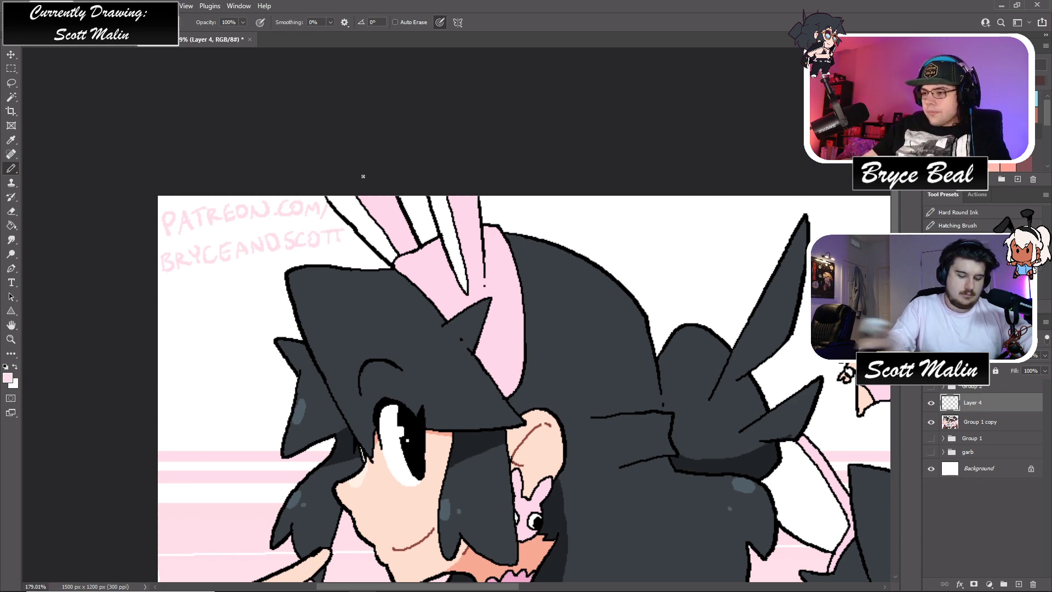
- Scale the pink Patreon lettering down to about 91% in the canvas's upper-left corner
{"action": "left_click", "coordinate": [10, 338]}
{"action": "left_click_drag", "start_coordinate": [370, 275], "coordinate": [339, 269]}
{"action": "key", "text": "ctrl+t"}
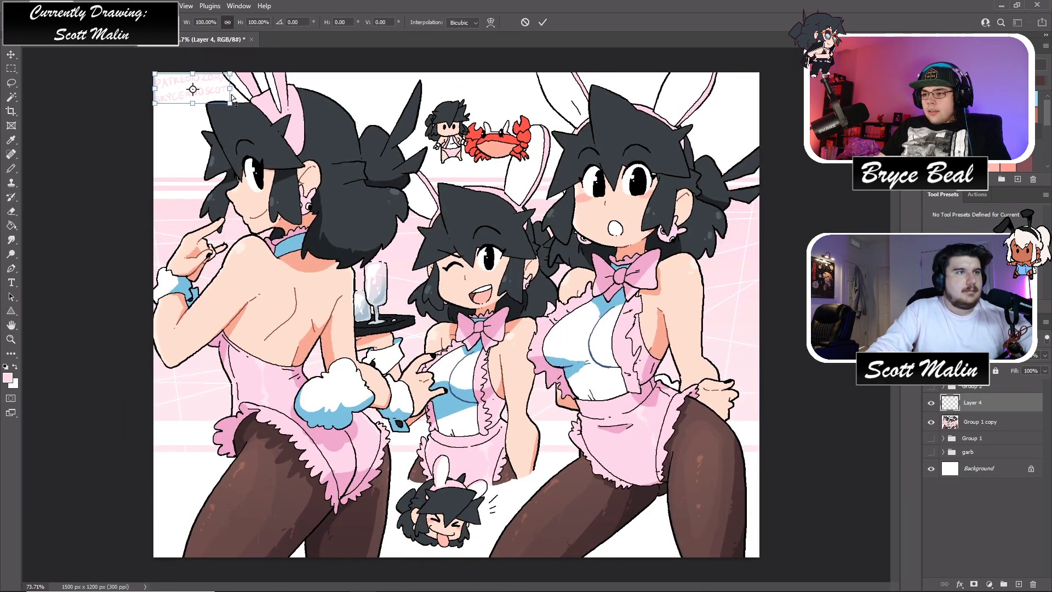
{"action": "left_click_drag", "start_coordinate": [230, 103], "coordinate": [223, 101]}
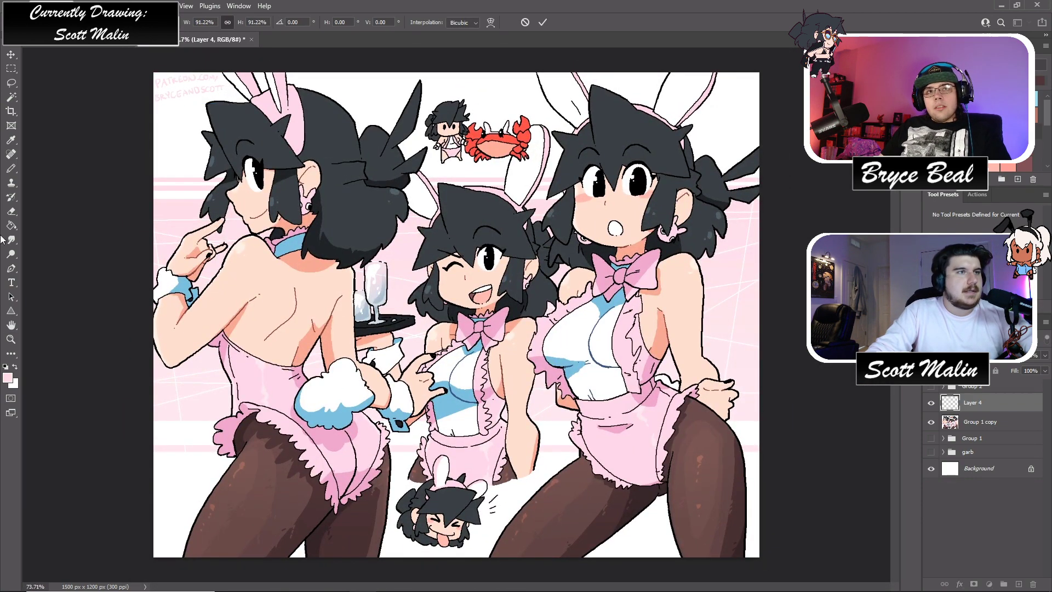
{"action": "key", "text": "Return"}
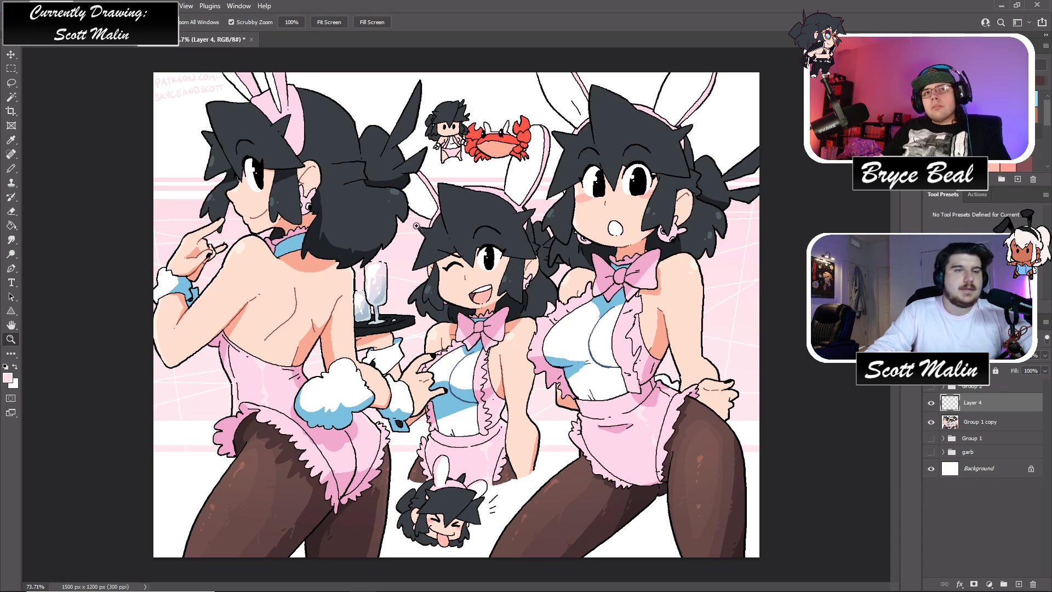
{"action": "left_click_drag", "start_coordinate": [483, 352], "coordinate": [489, 378]}
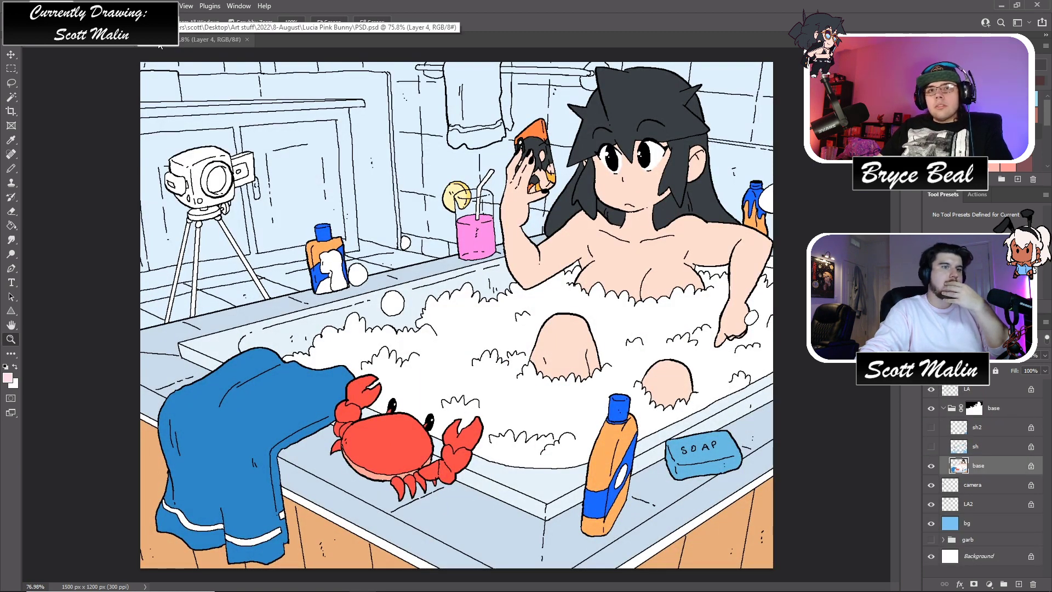
- Switch from the bath scene back to the PSD.psd document in the "Lucia Pink Bunny" folder
{"action": "left_click", "coordinate": [161, 46]}
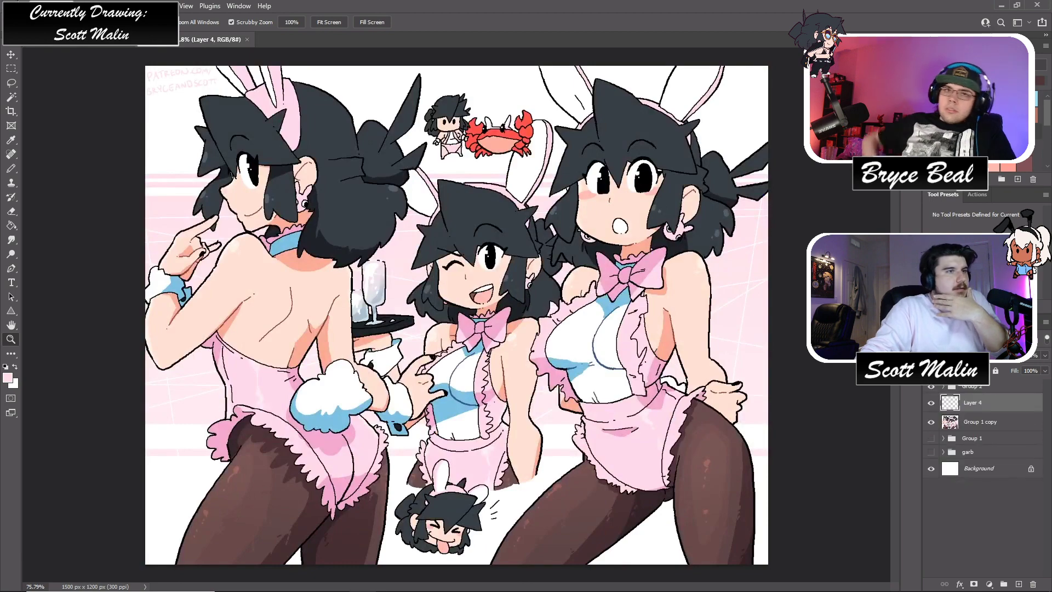
{"action": "left_click", "coordinate": [24, 6]}
{"action": "left_click", "coordinate": [81, 138]}
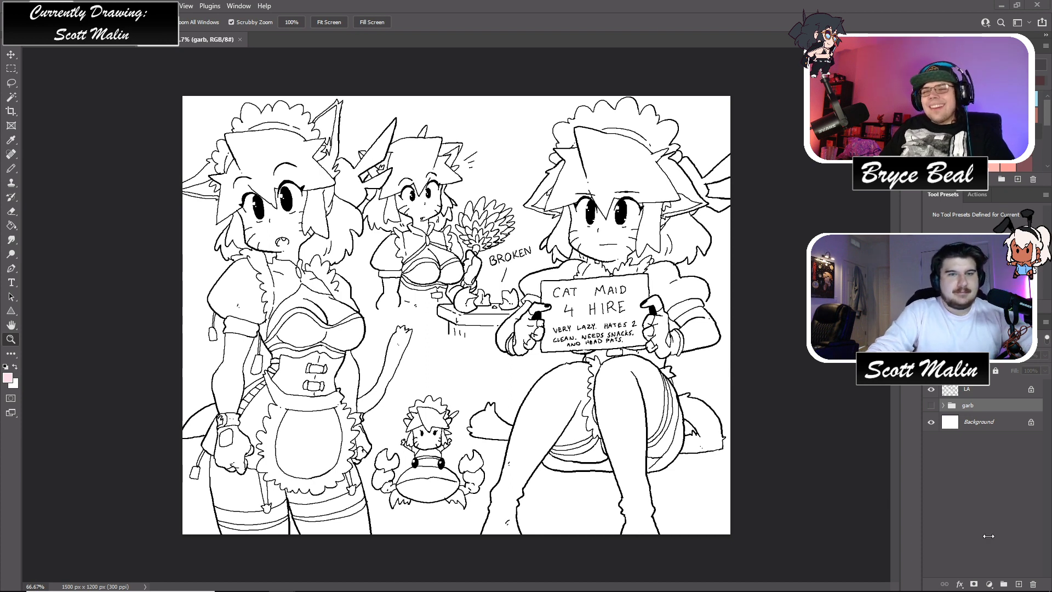
- Add a new layer between "LA" and the "garb" group in the cat maid drawing and name it "base"
{"action": "left_click", "coordinate": [1018, 584]}
{"action": "double_click", "coordinate": [981, 405]}
{"action": "type", "text": "base"}
{"action": "key", "text": "Return"}
- Close the open lower edges of the middle figure and the table with straight light-blue Pencil lines
{"action": "key", "text": "d"}
{"action": "left_click", "coordinate": [1034, 99]}
{"action": "left_click_drag", "start_coordinate": [445, 273], "coordinate": [483, 320]}
{"action": "key", "text": "b"}
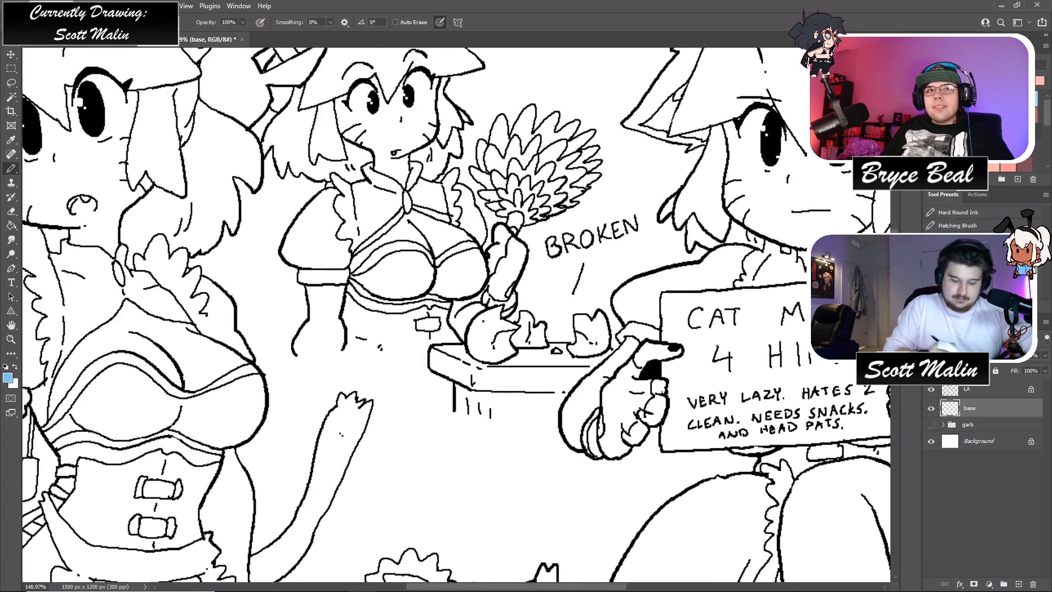
{"action": "left_click_drag", "start_coordinate": [302, 356], "coordinate": [427, 367]}
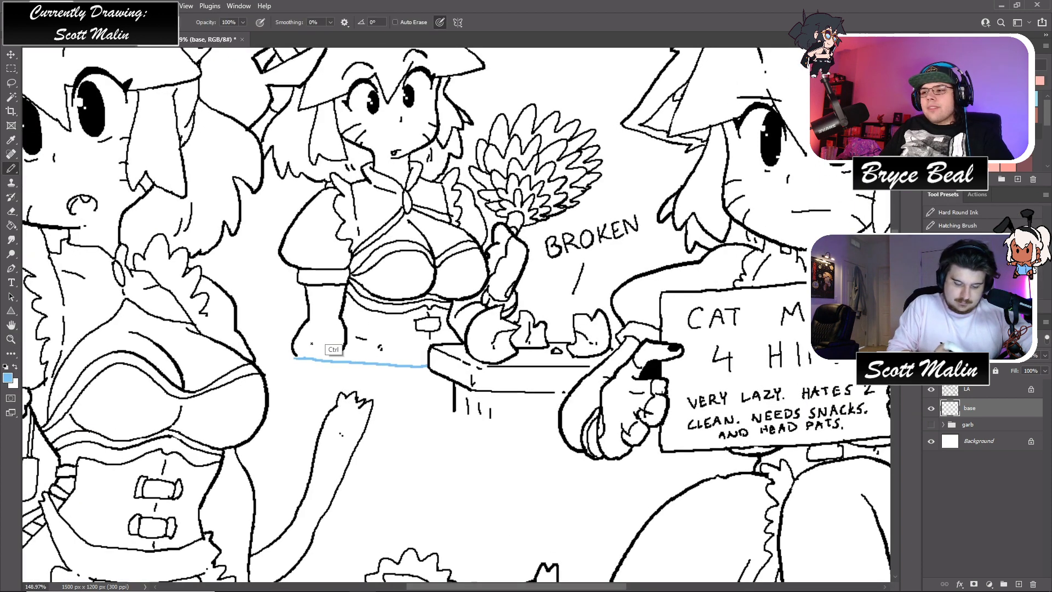
{"action": "key", "text": "ctrl+z"}
{"action": "mouse_move", "coordinate": [296, 355]}
{"action": "left_mouse_down"}
{"action": "mouse_move", "coordinate": [509, 412]}
{"action": "mouse_move", "coordinate": [556, 412]}
{"action": "left_mouse_up"}
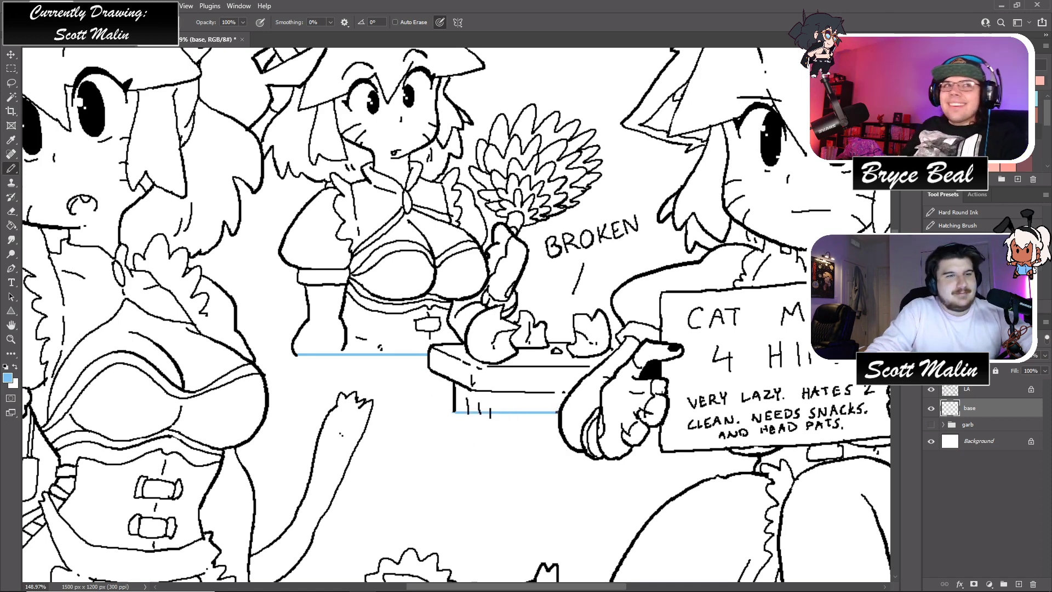
- Touch up the end of the blue line under the table where it meets the right figure's arm outline
{"action": "left_click", "coordinate": [11, 339]}
{"action": "left_click_drag", "start_coordinate": [565, 418], "coordinate": [559, 402]}
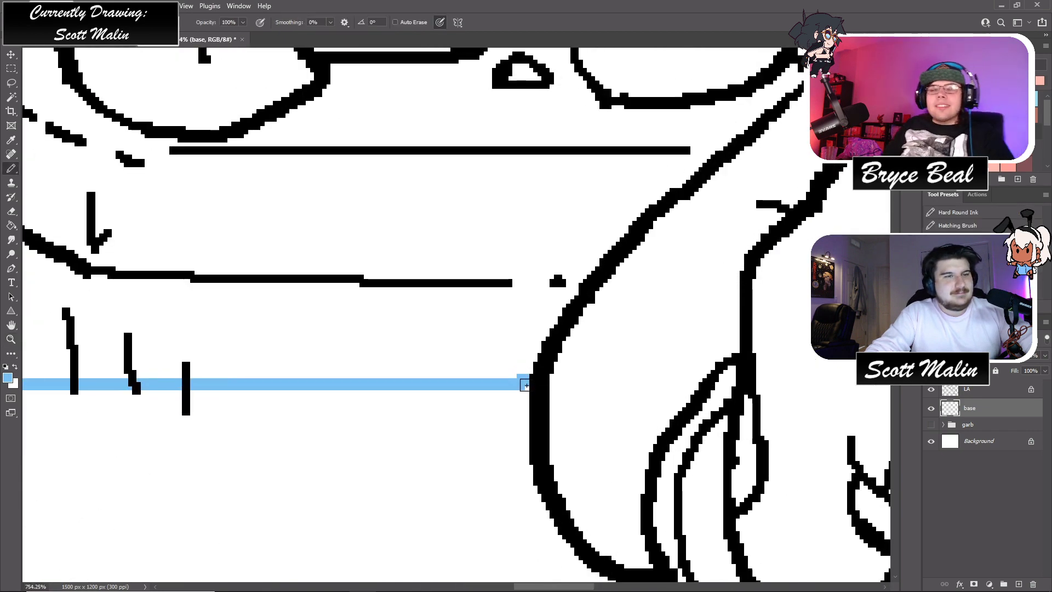
{"action": "left_click_drag", "start_coordinate": [438, 372], "coordinate": [416, 372]}
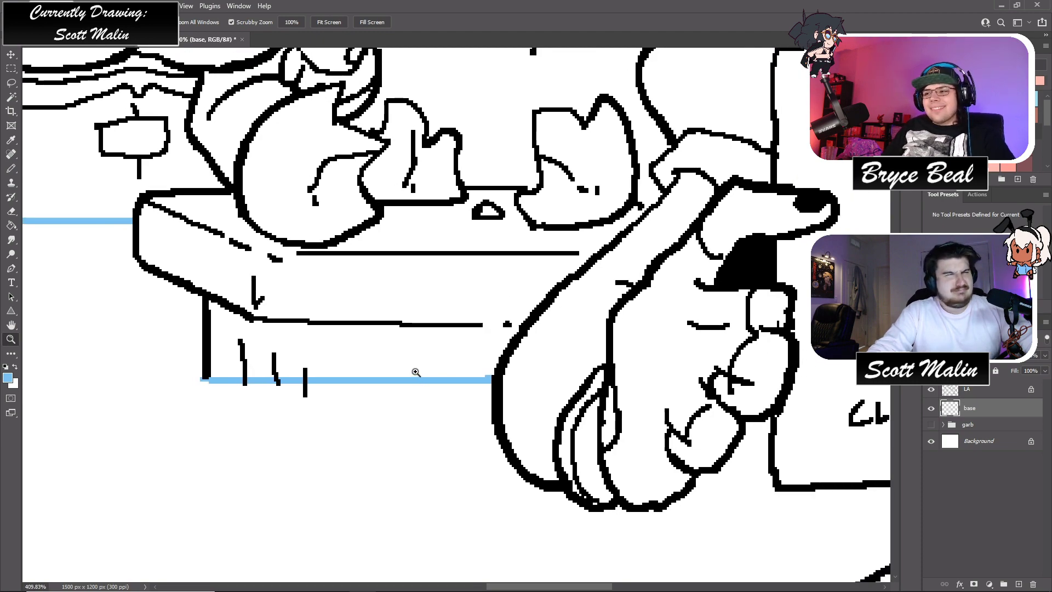
{"action": "left_click_drag", "start_coordinate": [464, 373], "coordinate": [421, 367]}
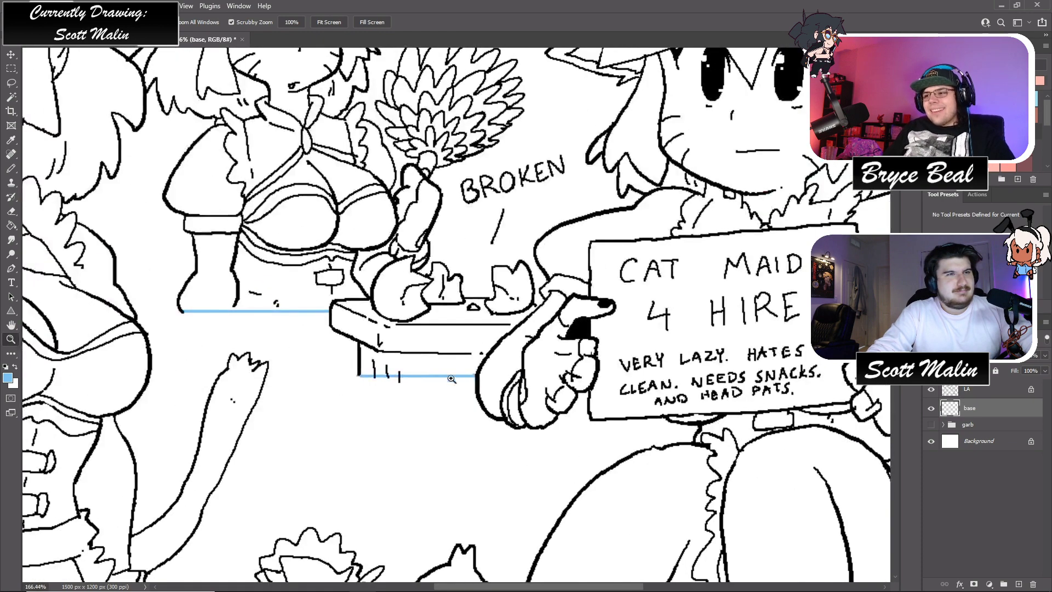
- Paint light blue behind the "BROKEN" lettering and its pointer line with the Pencil tool
{"action": "scroll", "coordinate": [481, 402], "scroll_direction": "up", "scroll_amount": 4}
{"action": "key", "text": "b"}
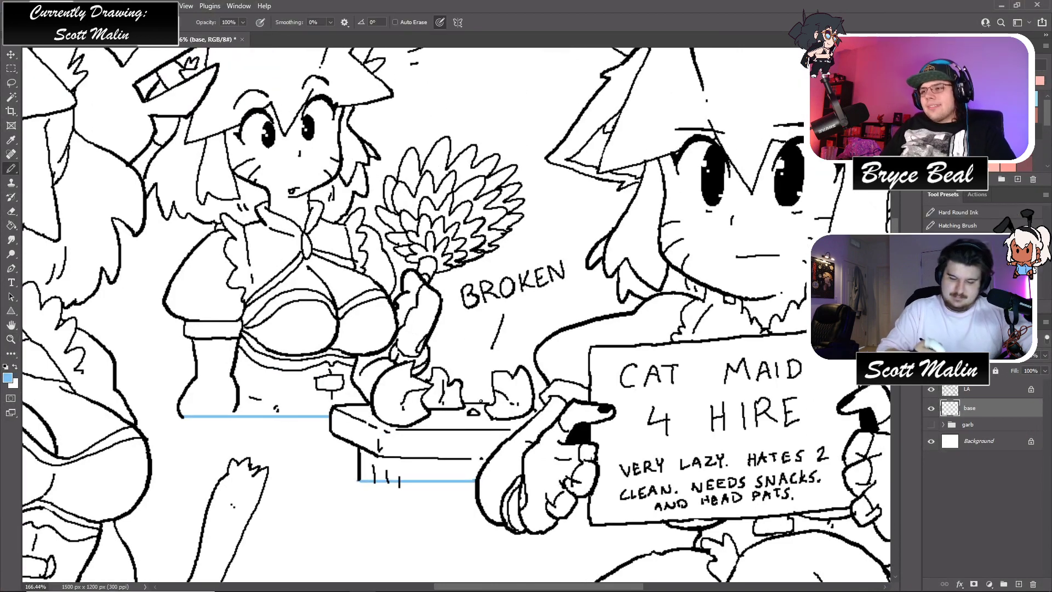
{"action": "mouse_move", "coordinate": [472, 296]}
{"action": "left_mouse_down"}
{"action": "mouse_move", "coordinate": [463, 307]}
{"action": "mouse_move", "coordinate": [515, 276]}
{"action": "mouse_move", "coordinate": [564, 269]}
{"action": "mouse_move", "coordinate": [507, 307]}
{"action": "mouse_move", "coordinate": [489, 351]}
{"action": "mouse_move", "coordinate": [497, 313]}
{"action": "mouse_move", "coordinate": [435, 287]}
{"action": "left_mouse_up"}
{"action": "left_click", "coordinate": [11, 338]}
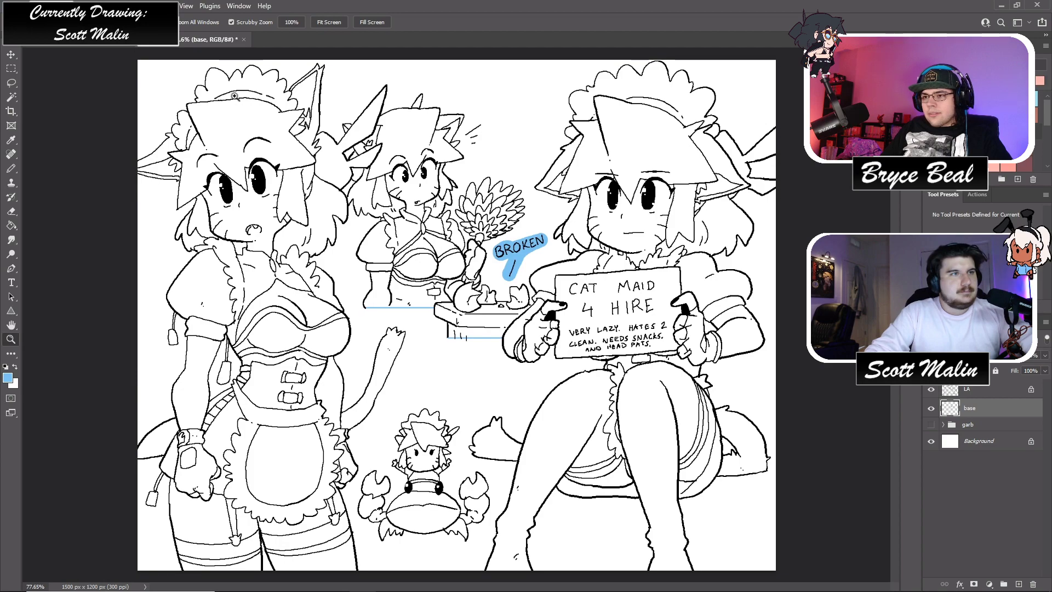
- Fill the background between the figures and around the crab with light blue on the "base" layer
{"action": "scroll", "coordinate": [650, 233], "scroll_direction": "up", "scroll_amount": 3}
{"action": "scroll", "coordinate": [447, 415], "scroll_direction": "down", "scroll_amount": 3}
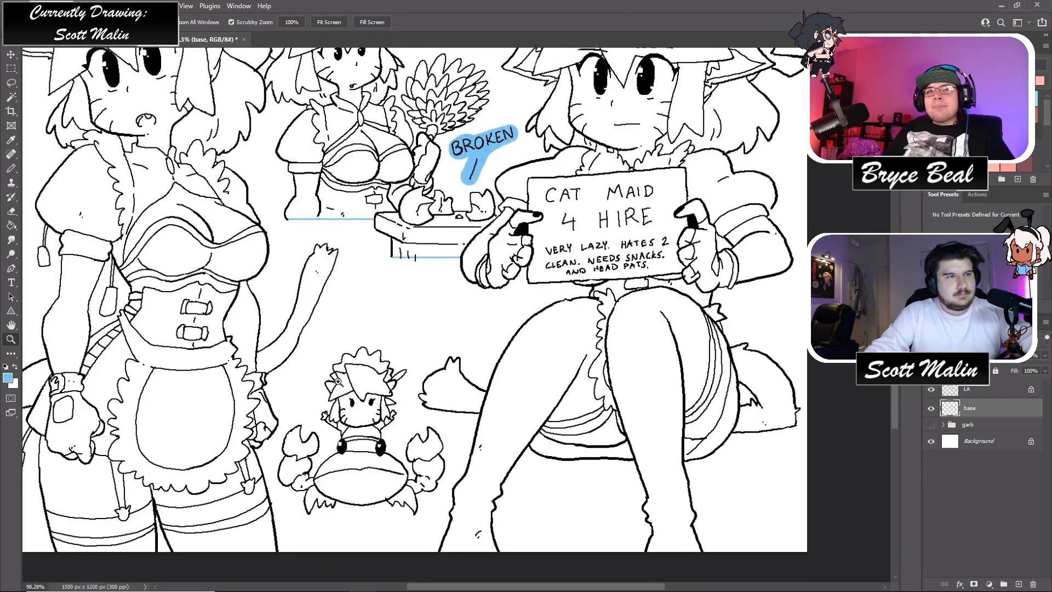
{"action": "scroll", "coordinate": [336, 376], "scroll_direction": "up", "scroll_amount": 1}
{"action": "key", "text": "g"}
{"action": "left_click", "coordinate": [317, 209]}
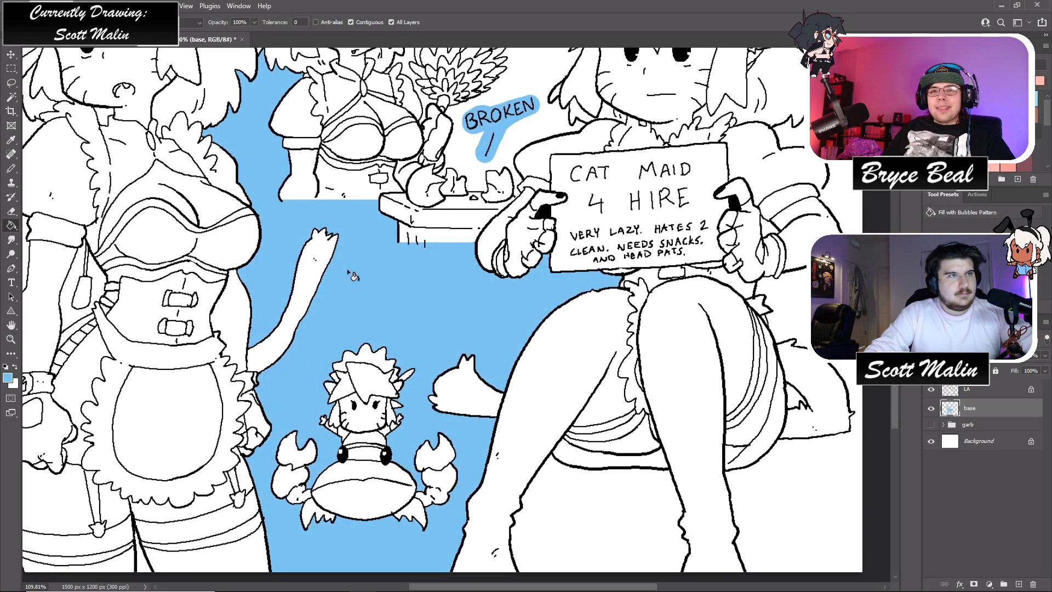
- Try to fill the upper background around the figures with light blue, and undo the fill
{"action": "scroll", "coordinate": [370, 351], "scroll_direction": "up", "scroll_amount": 4}
{"action": "scroll", "coordinate": [367, 351], "scroll_direction": "up", "scroll_amount": 1}
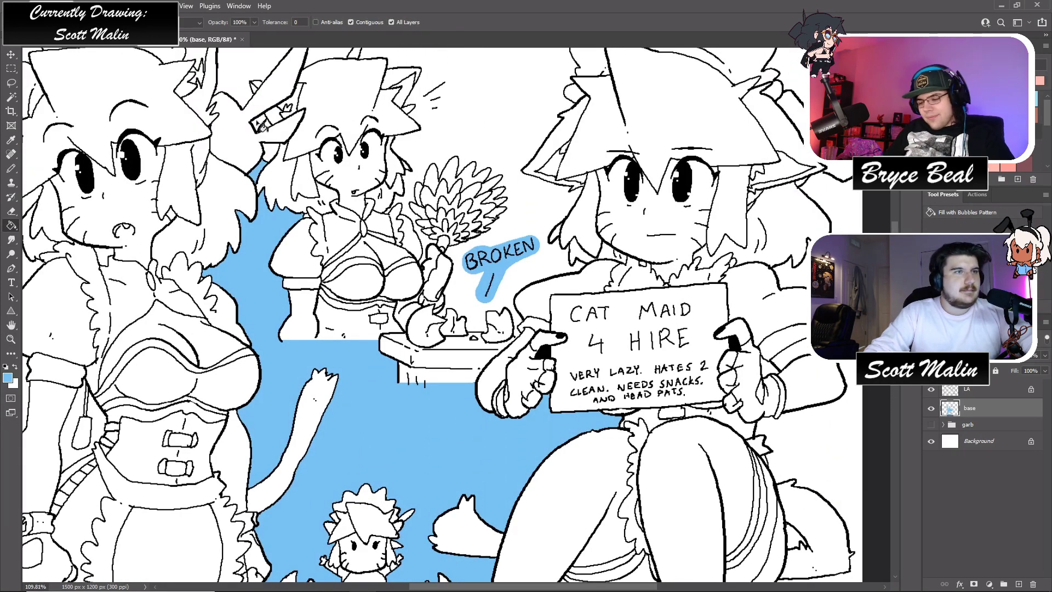
{"action": "scroll", "coordinate": [315, 250], "scroll_direction": "up", "scroll_amount": 3}
{"action": "left_click", "coordinate": [197, 213]}
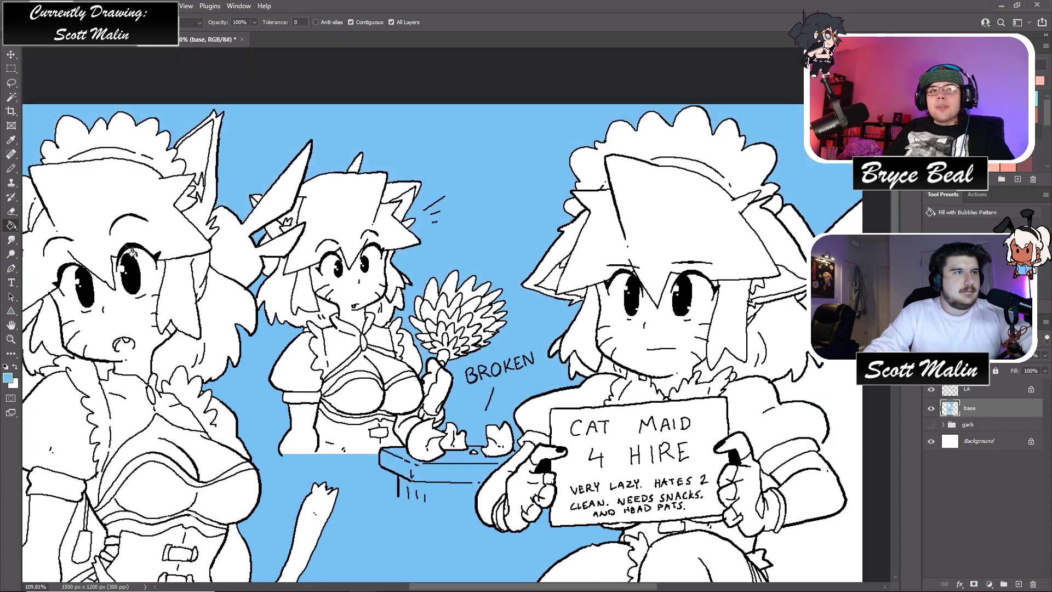
{"action": "left_click", "coordinate": [11, 338]}
{"action": "left_click_drag", "start_coordinate": [475, 343], "coordinate": [450, 343]}
{"action": "key", "text": "ctrl+z"}
- Seal the outline gap between the table and the right figure's sleeve with a smaller Pencil, and fill the background above in light blue
{"action": "left_click_drag", "start_coordinate": [526, 311], "coordinate": [660, 312]}
{"action": "key", "text": "b"}
{"action": "key", "text": "bracketleft"}
{"action": "key", "text": "bracketleft"}
{"action": "key", "text": "bracketleft"}
{"action": "key", "text": "bracketleft"}
{"action": "key", "text": "bracketleft"}
{"action": "key", "text": "bracketleft"}
{"action": "key", "text": "bracketleft"}
{"action": "key", "text": "bracketleft"}
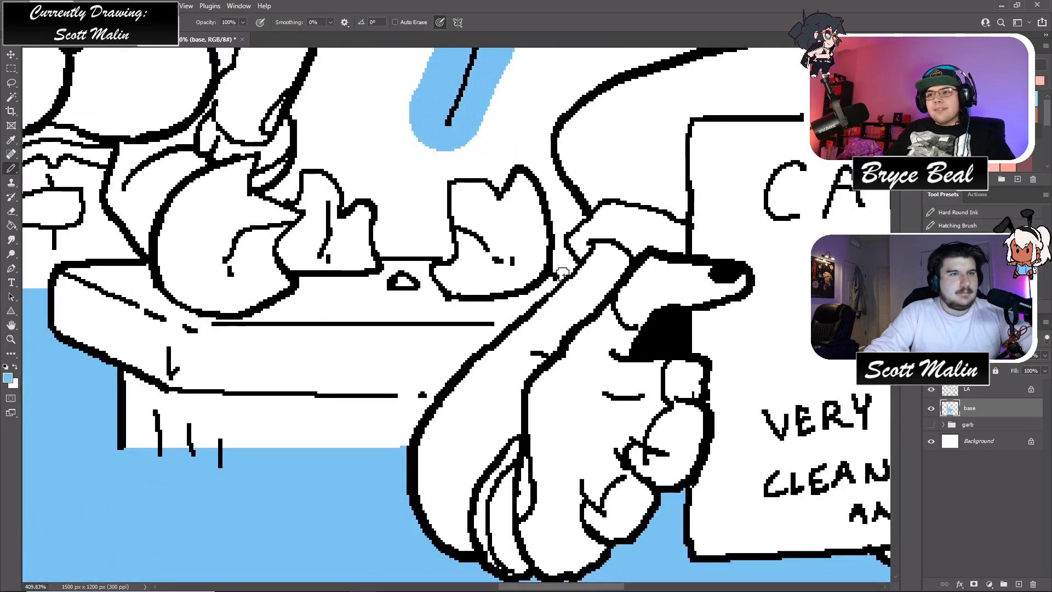
{"action": "key", "text": "g"}
{"action": "left_click", "coordinate": [557, 257]}
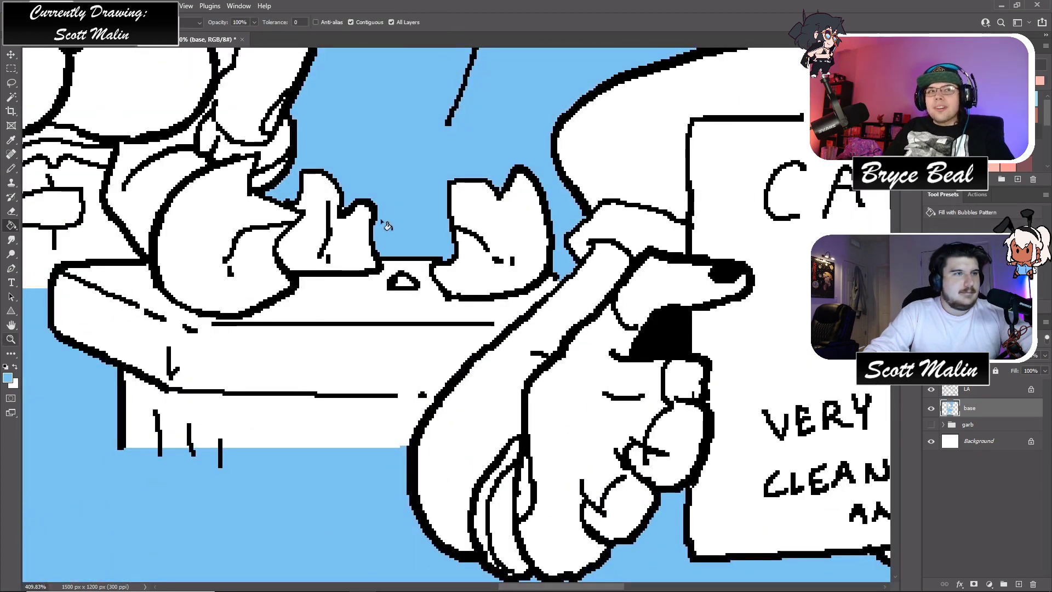
- Fill the remaining background areas around the outer sides of the figures and beneath the seated figure with light blue
{"action": "key", "text": "b"}
{"action": "left_click", "coordinate": [11, 325]}
{"action": "left_click", "coordinate": [11, 340]}
{"action": "left_click_drag", "start_coordinate": [526, 299], "coordinate": [459, 294]}
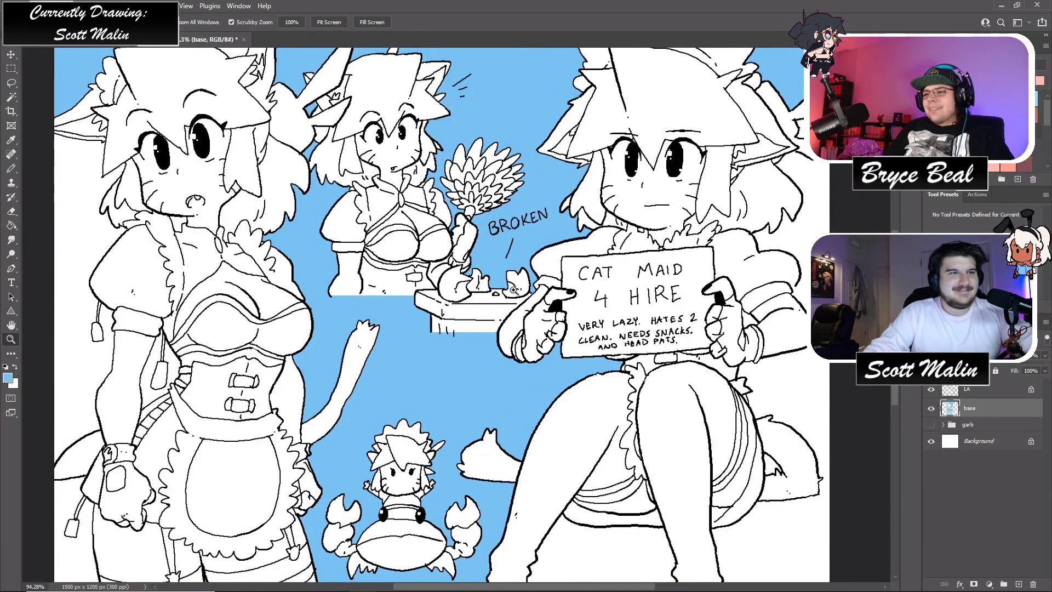
{"action": "key", "text": "ctrl+0"}
{"action": "key", "text": "g"}
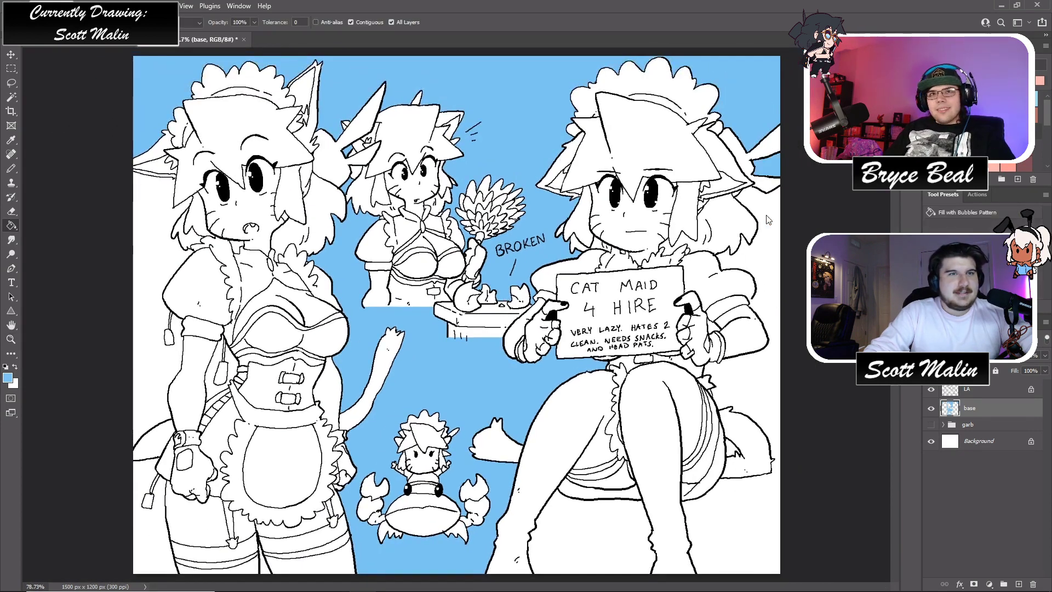
{"action": "key", "text": "b"}
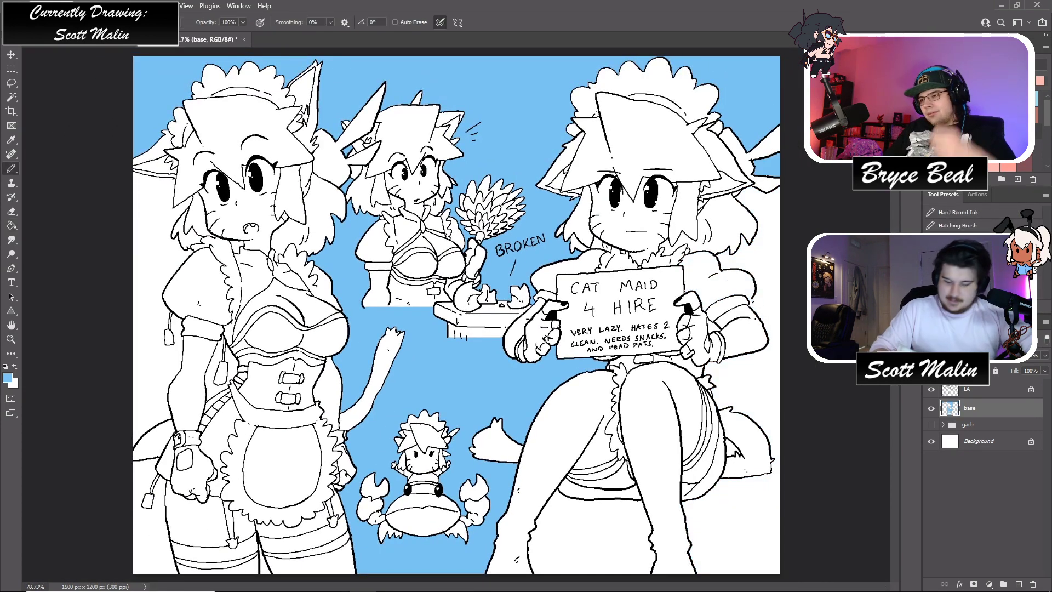
{"action": "key", "text": "g"}
{"action": "left_click", "coordinate": [766, 296]}
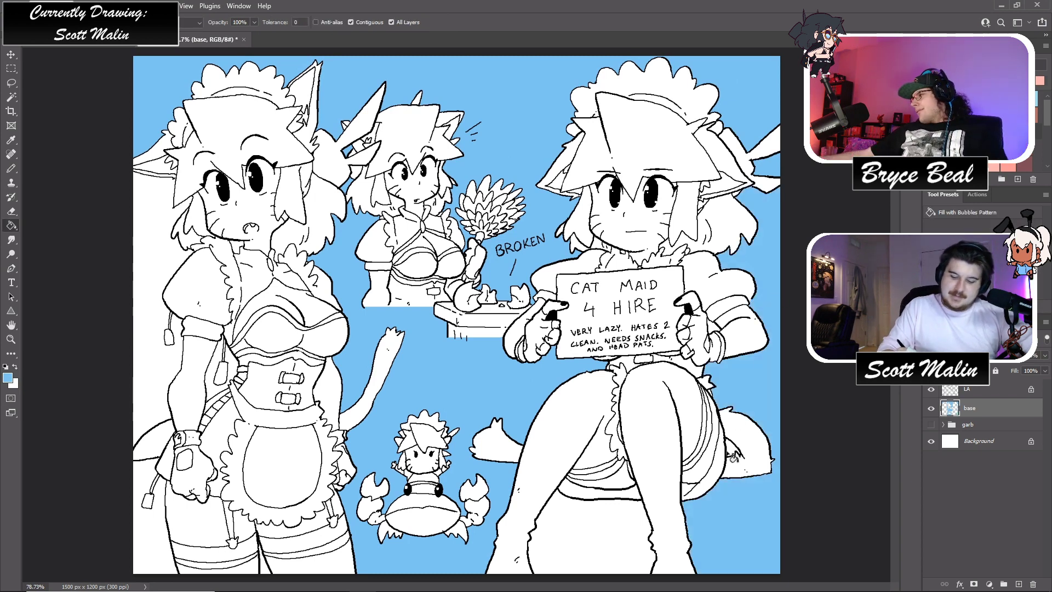
{"action": "left_click", "coordinate": [613, 510]}
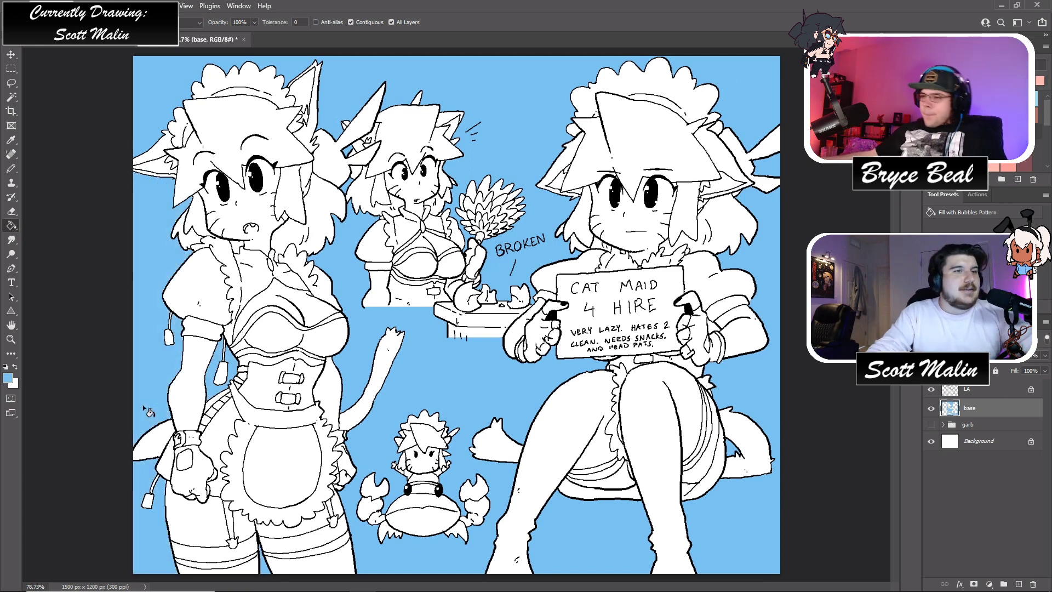
- Select the blue background on the "base" layer, clear it, invert the selection, and fill the figures with light blue instead
{"action": "left_click", "coordinate": [951, 408], "text": "ctrl"}
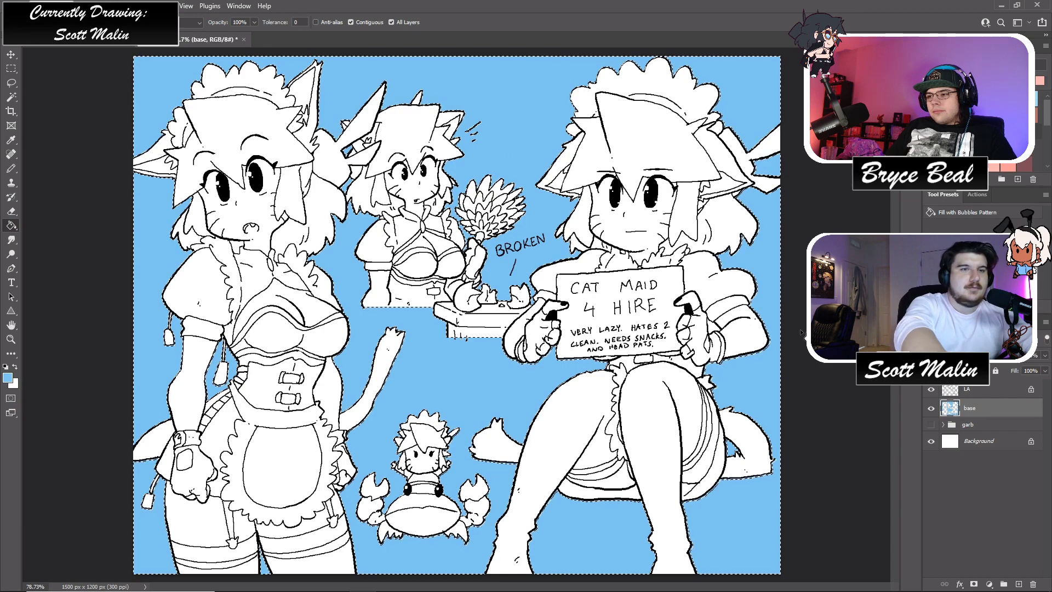
{"action": "key", "text": "Delete"}
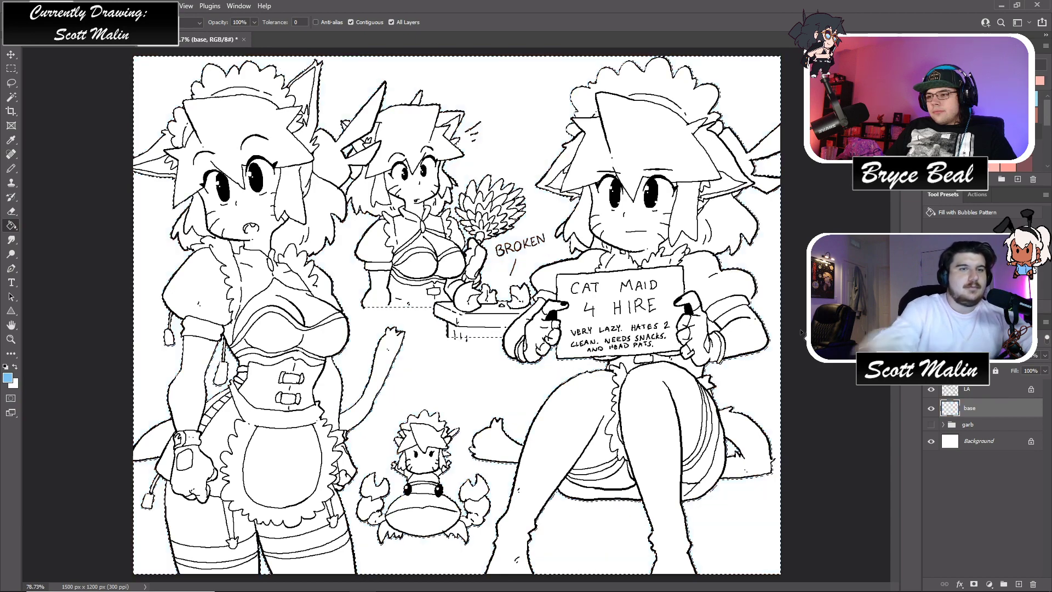
{"action": "left_click", "coordinate": [10, 83]}
{"action": "right_click", "coordinate": [505, 207]}
{"action": "left_click", "coordinate": [523, 214]}
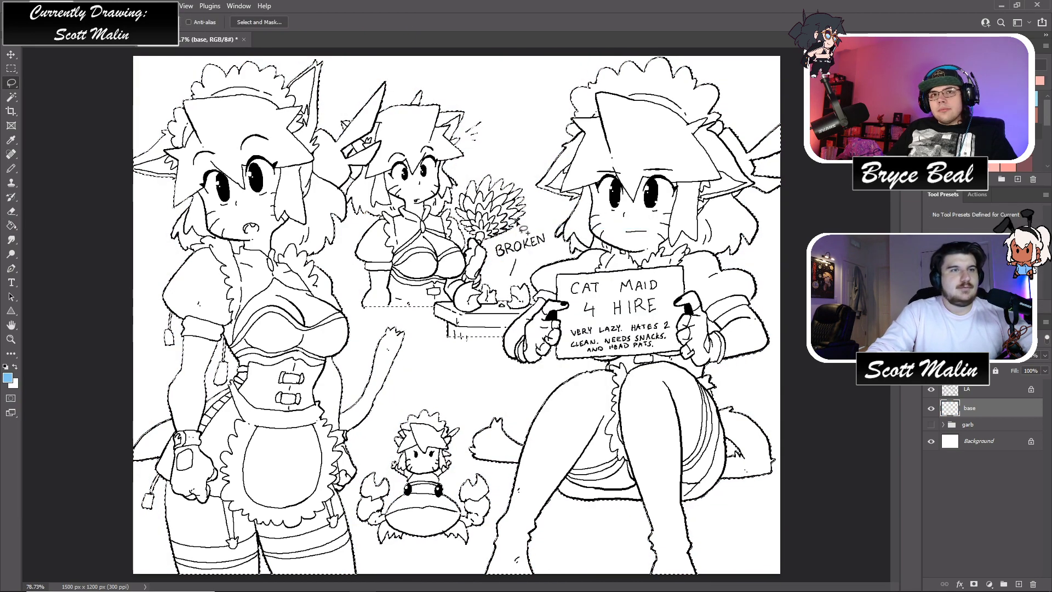
{"action": "key", "text": "alt+BackSpace"}
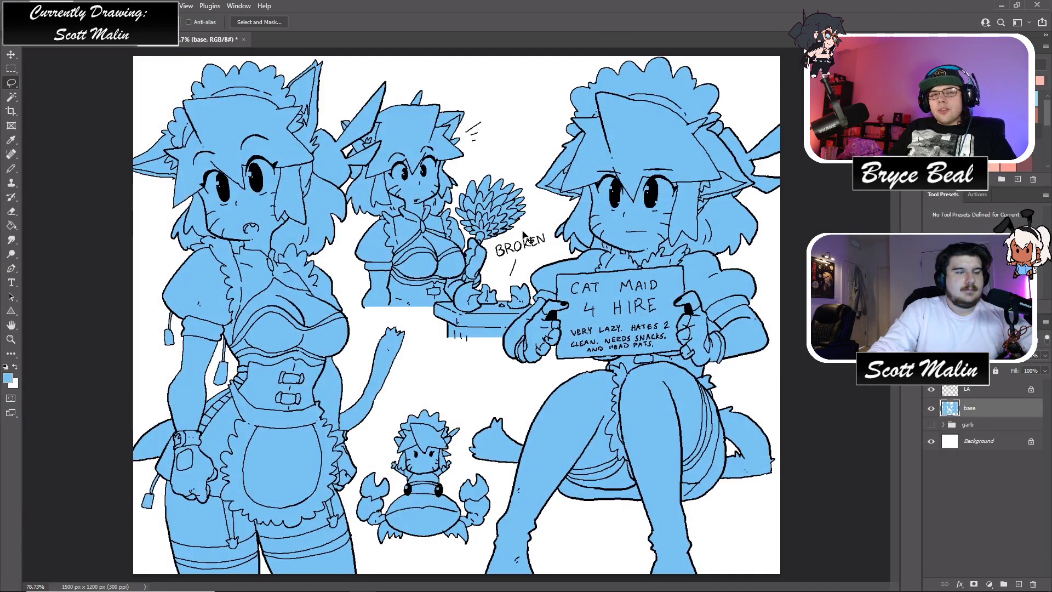
- Lighten the figures' base to white with Hue/Saturation, lock its transparent pixels, and refill it with light peach at 100% opacity
{"action": "key", "text": "ctrl+u"}
{"action": "left_click_drag", "start_coordinate": [863, 300], "coordinate": [914, 299]}
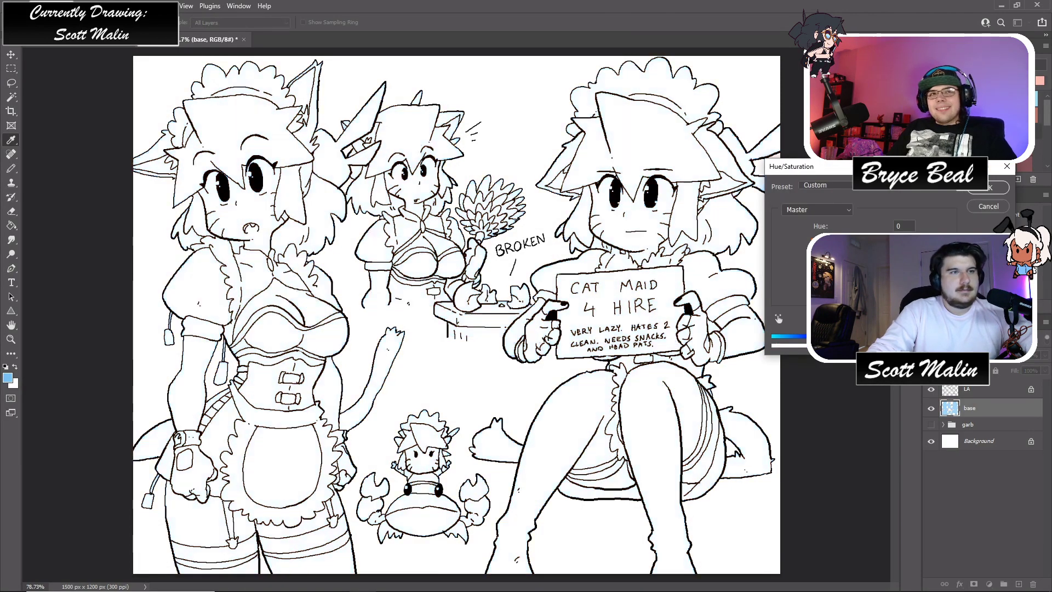
{"action": "left_click", "coordinate": [993, 189]}
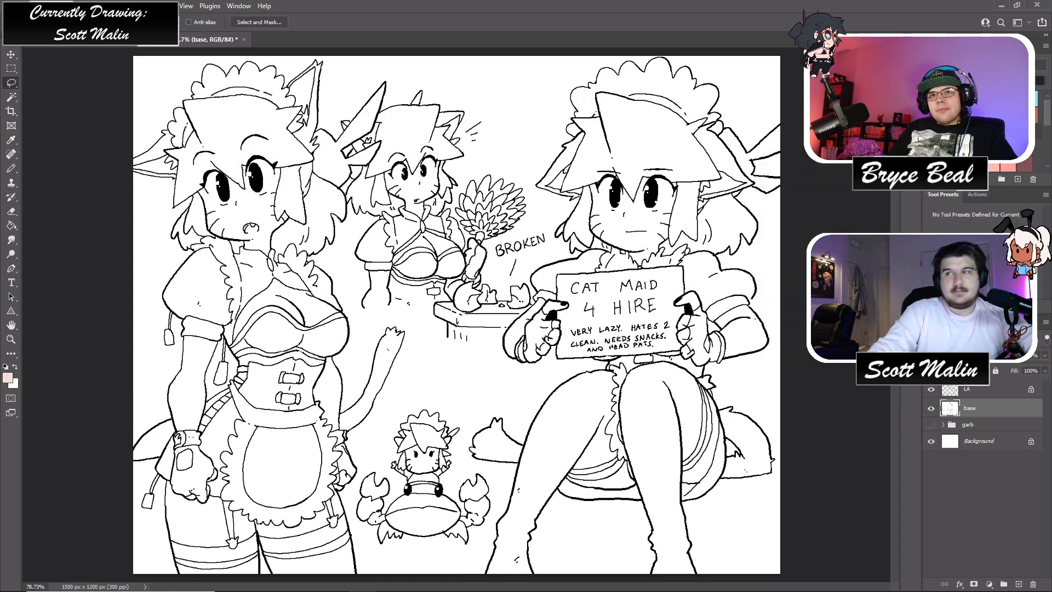
{"action": "key", "text": "shift+F5"}
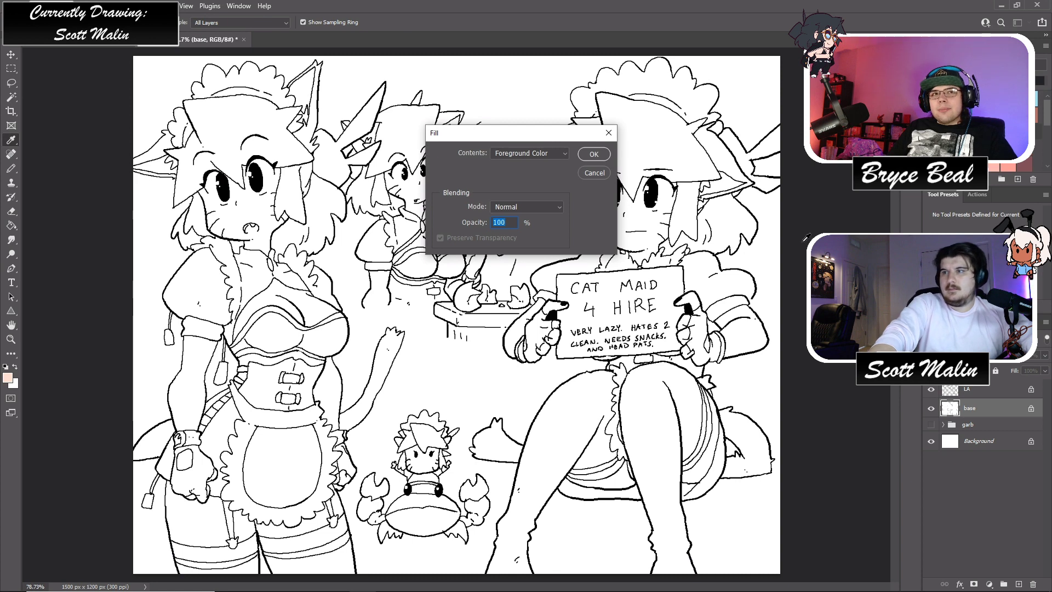
{"action": "left_click", "coordinate": [596, 154]}
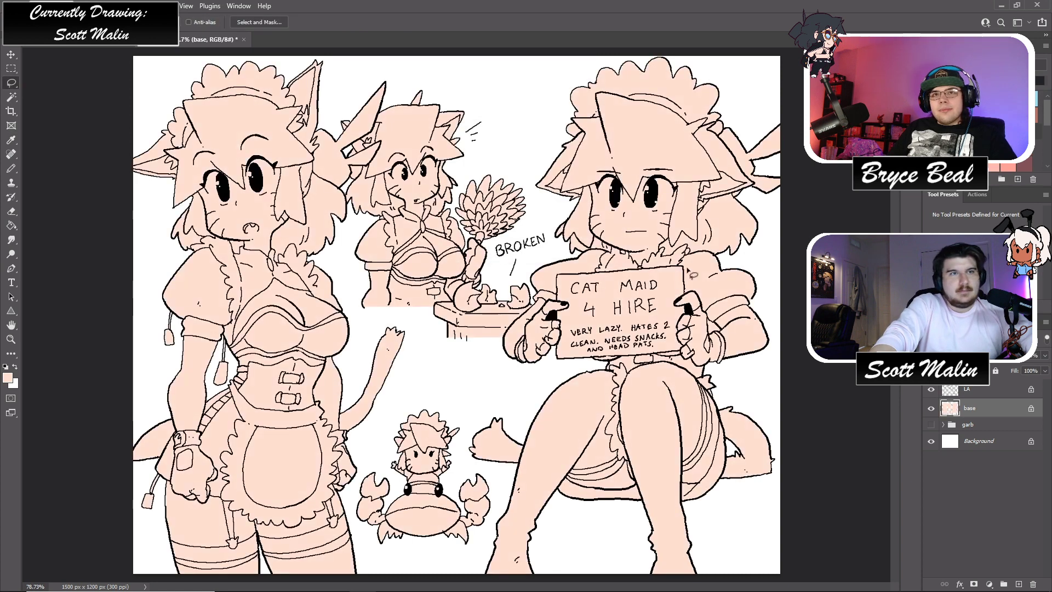
- Add a layer named "bg" beneath the "base" layer and fill it with coral pink
{"action": "left_click", "coordinate": [11, 339]}
{"action": "mouse_move", "coordinate": [653, 353]}
{"action": "left_mouse_down"}
{"action": "mouse_move", "coordinate": [636, 353]}
{"action": "mouse_move", "coordinate": [648, 356]}
{"action": "left_mouse_up"}
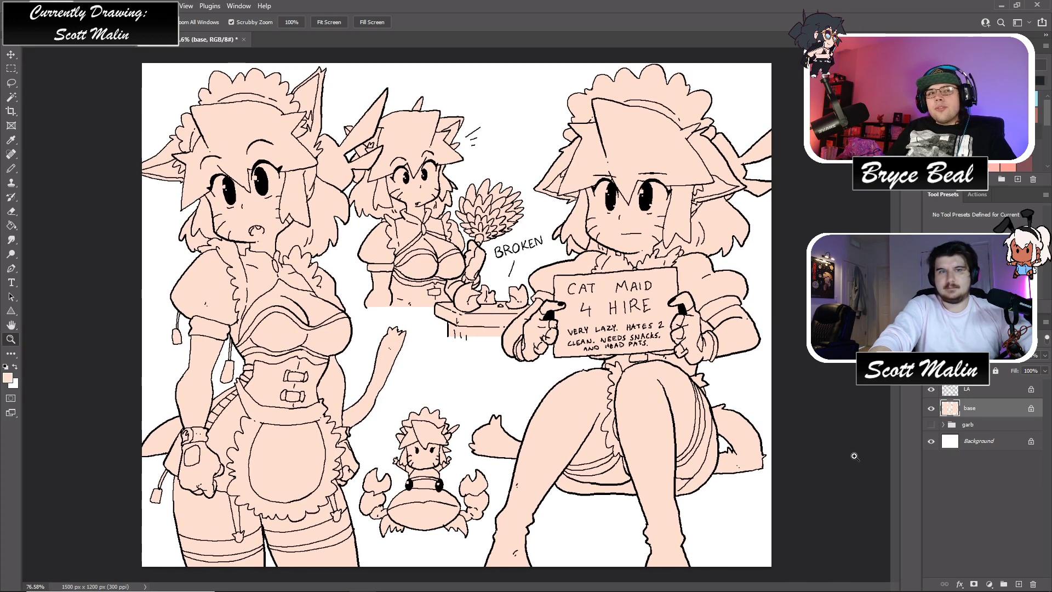
{"action": "left_click", "coordinate": [986, 424]}
{"action": "left_click", "coordinate": [1018, 584]}
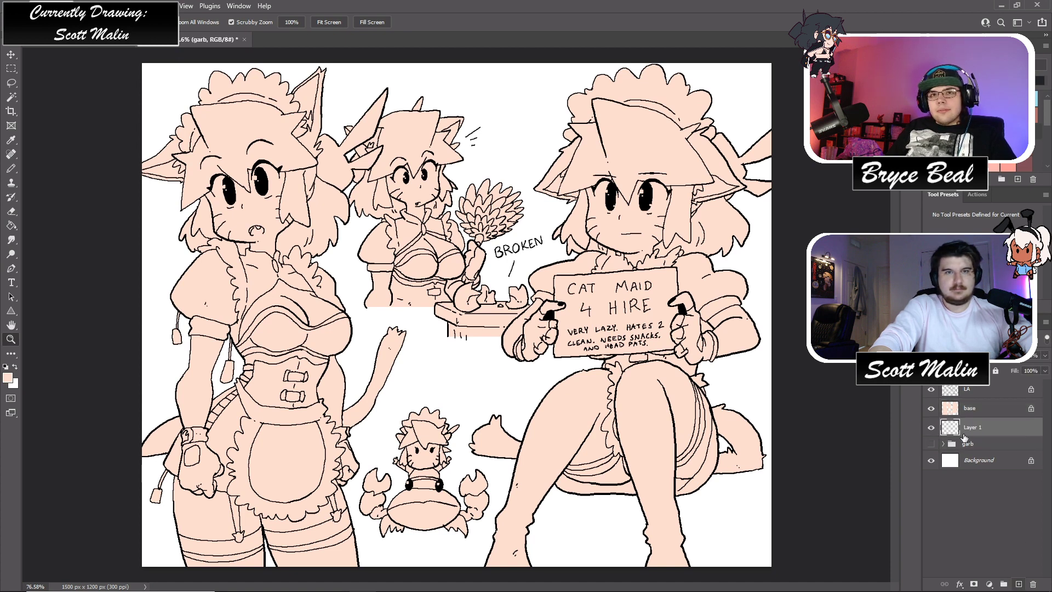
{"action": "key", "text": "Return"}
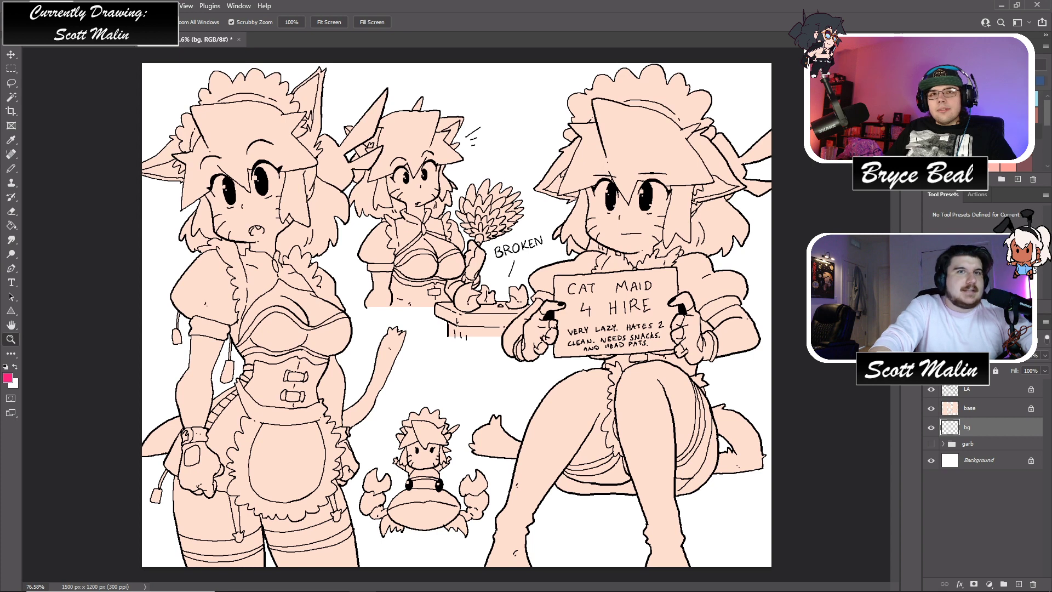
{"action": "key", "text": "alt+BackSpace"}
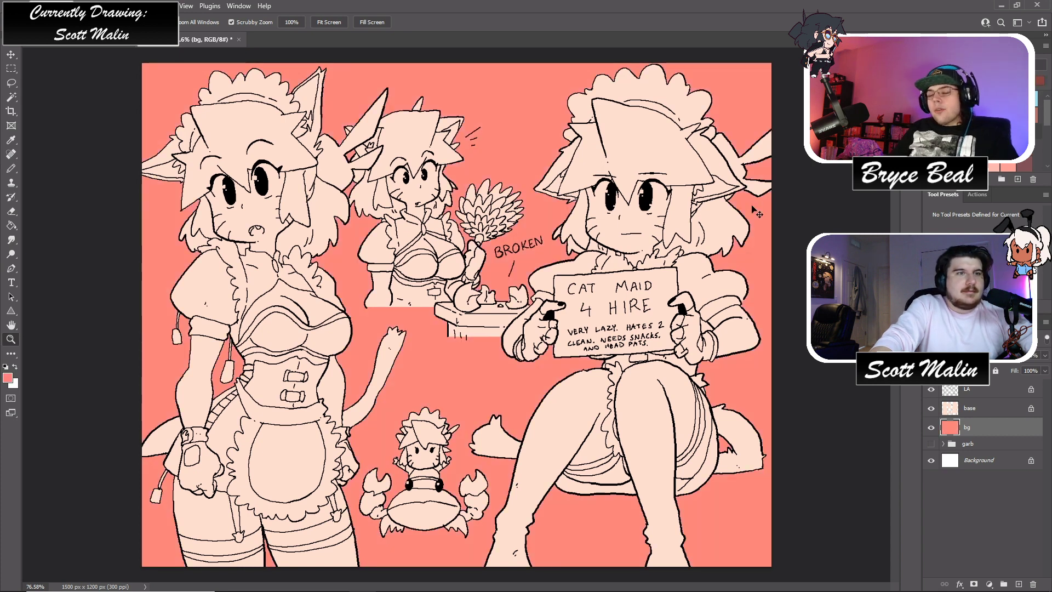
- Squash the coral fill vertically to 56.25% height, making a horizontal band centred behind the figures
{"action": "key", "text": "ctrl+t"}
{"action": "left_click_drag", "start_coordinate": [455, 61], "coordinate": [454, 171]}
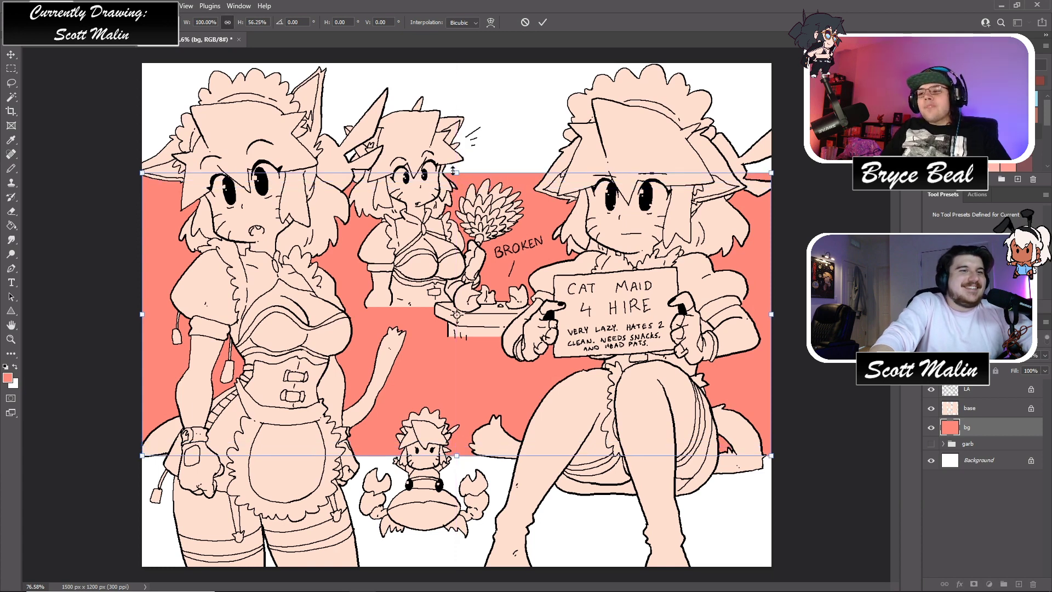
{"action": "key", "text": "Return"}
{"action": "key", "text": "z"}
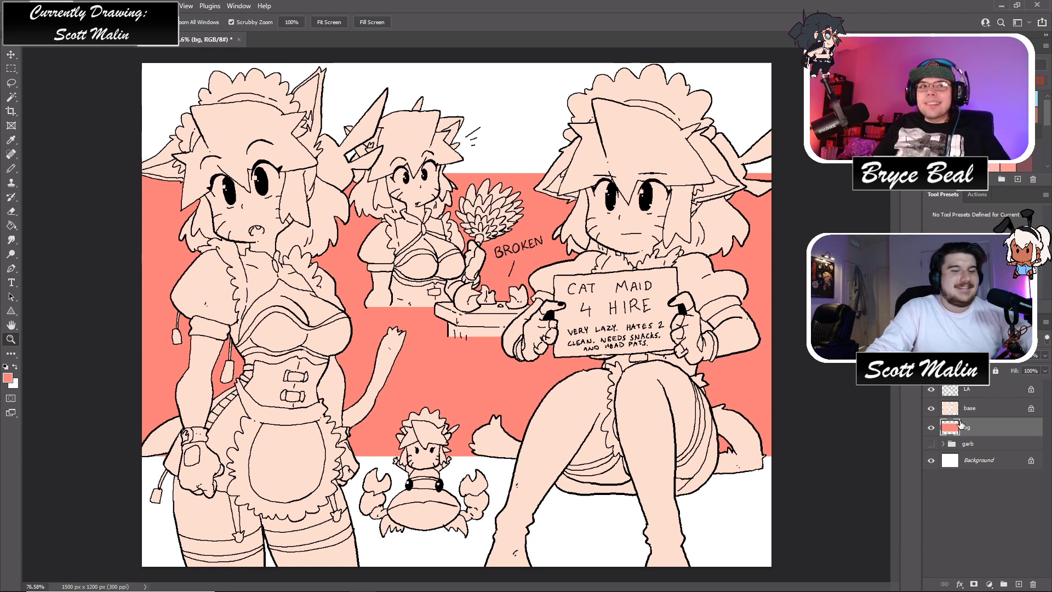
- Try pink and orange hues for the band in Hue/Saturation, and settle on a lighter coral with Hue +1
{"action": "key", "text": "ctrl+u"}
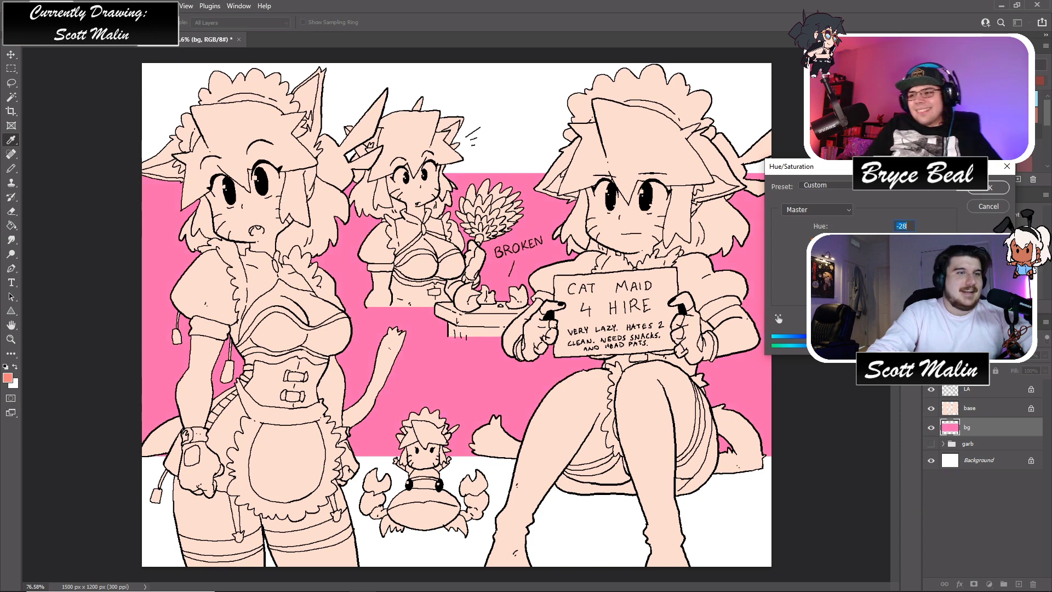
{"action": "type", "text": "-36"}
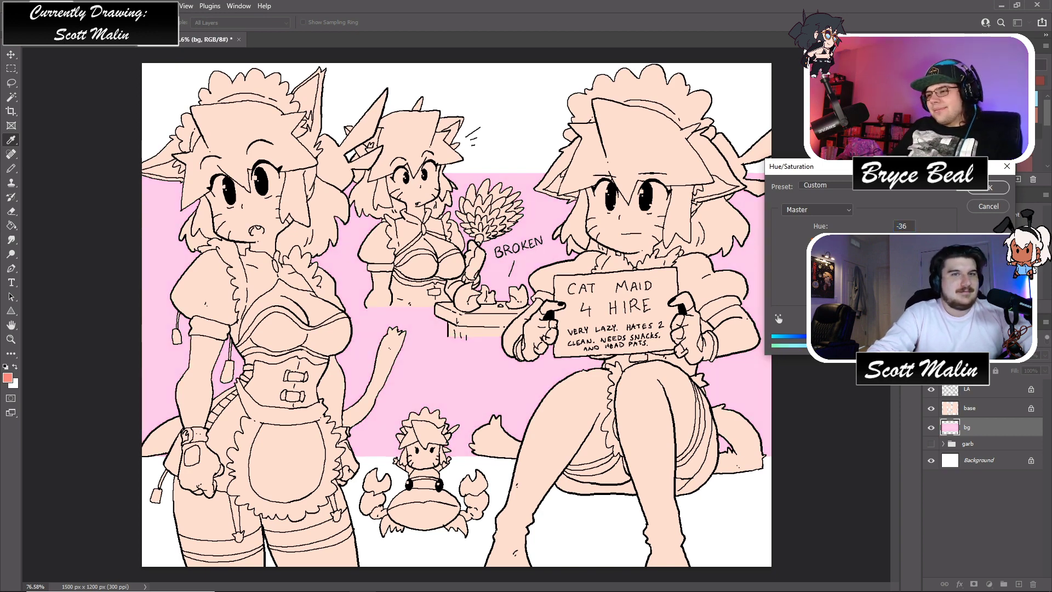
{"action": "left_click_drag", "start_coordinate": [854, 239], "coordinate": [872, 240]}
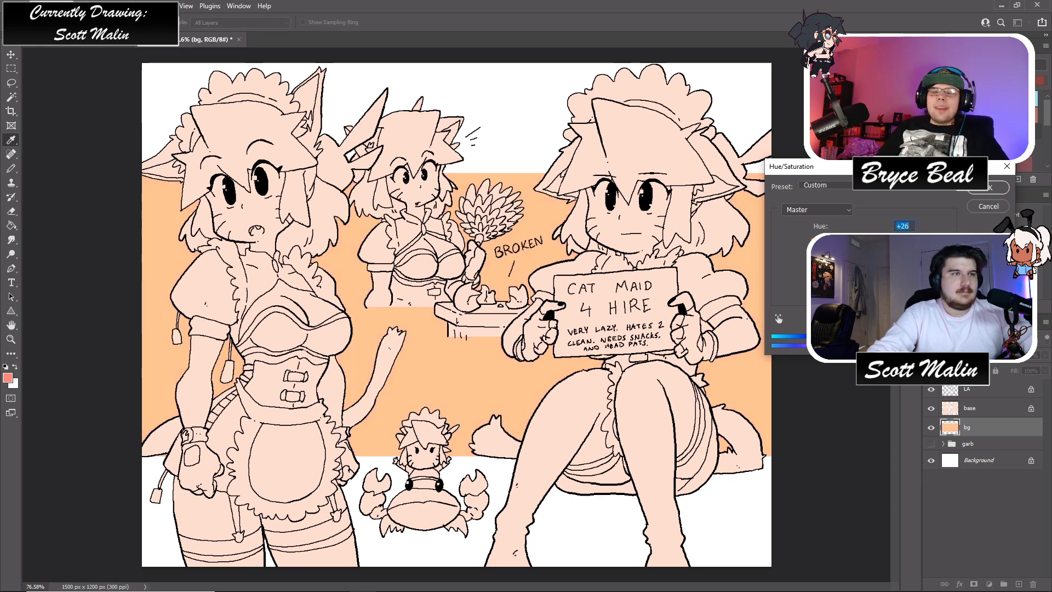
{"action": "type", "text": "+1"}
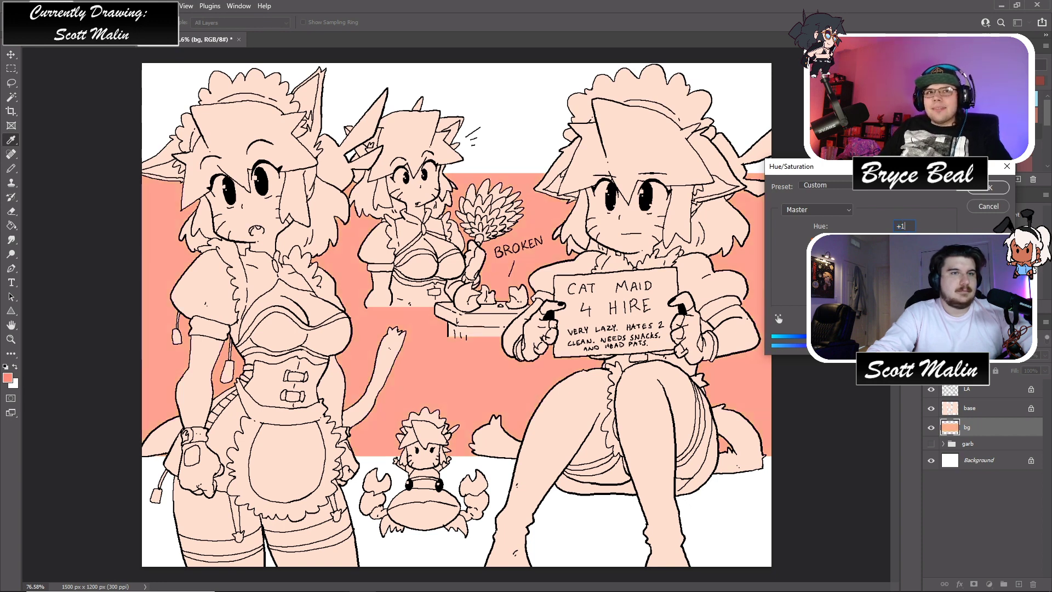
{"action": "key", "text": "Up"}
{"action": "key", "text": "Down"}
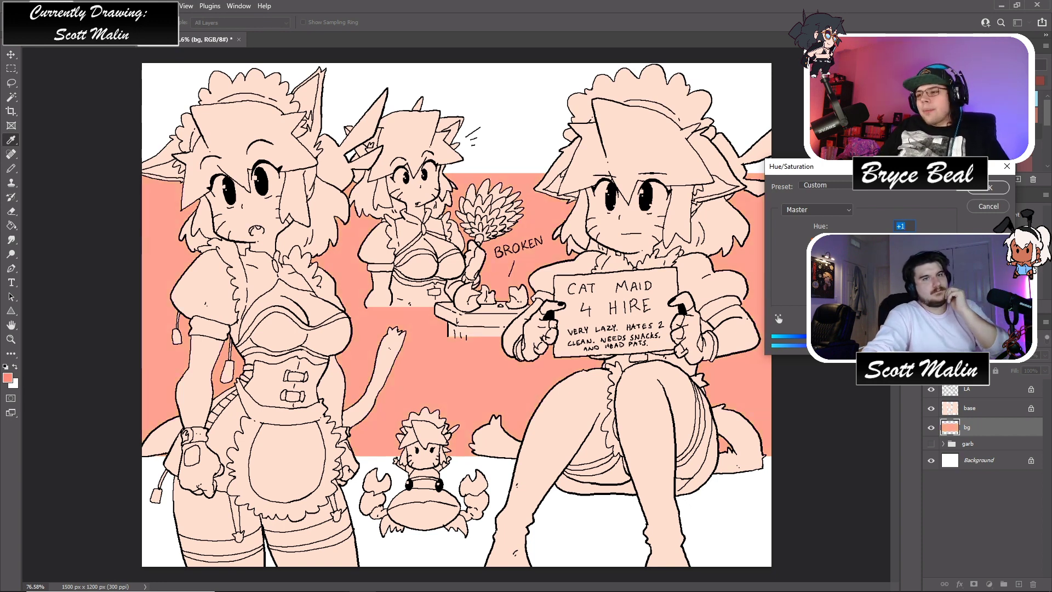
{"action": "left_click", "coordinate": [968, 192]}
{"action": "key", "text": "z"}
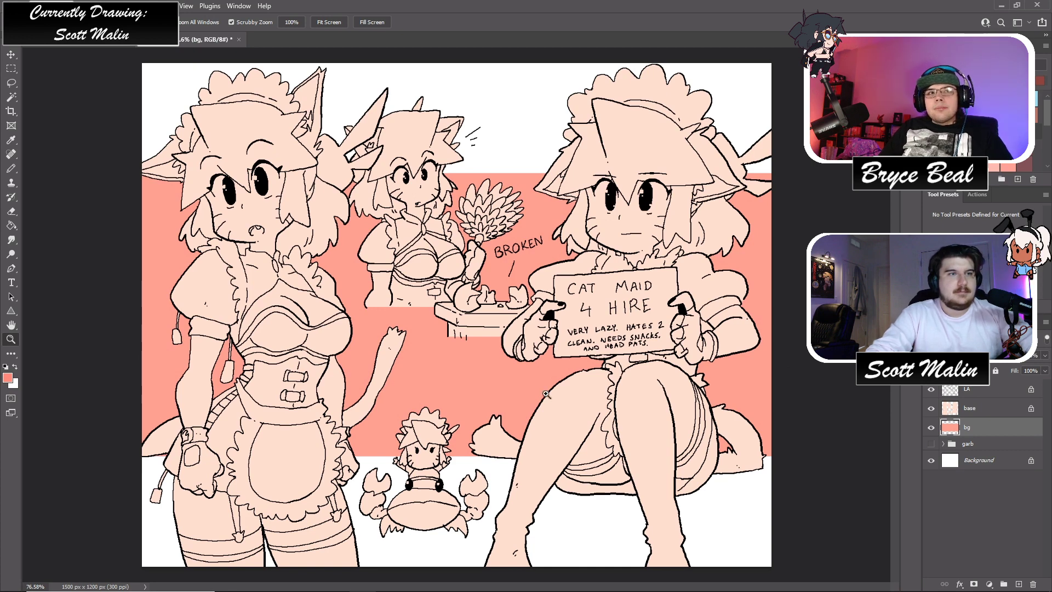
- Erase straight horizontal stripes across the full width near the coral band's lower edge
{"action": "key", "text": "e"}
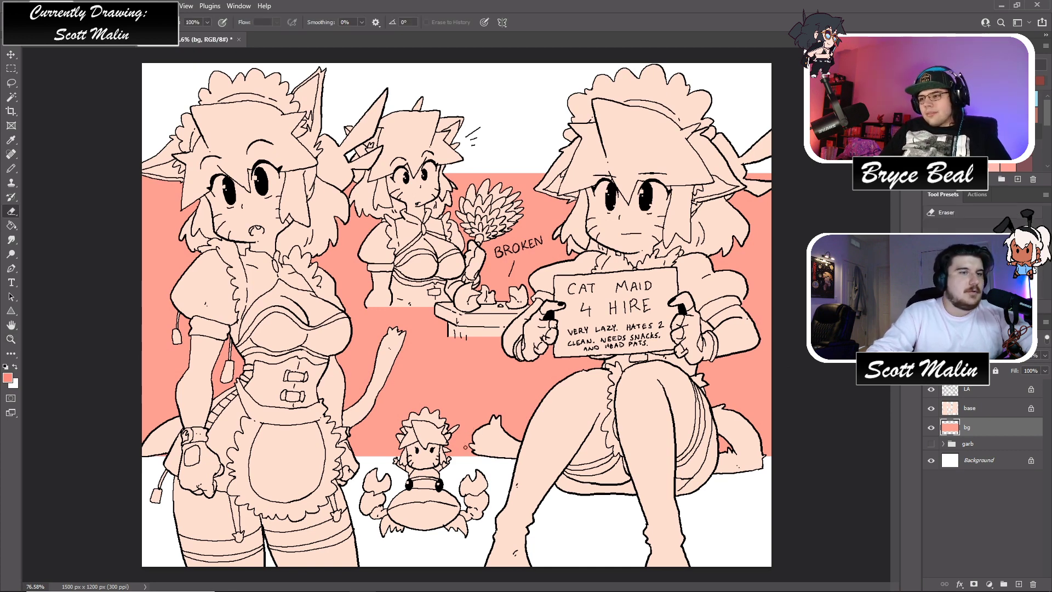
{"action": "left_click_drag", "start_coordinate": [465, 447], "coordinate": [350, 447]}
{"action": "left_click_drag", "start_coordinate": [122, 459], "coordinate": [970, 479]}
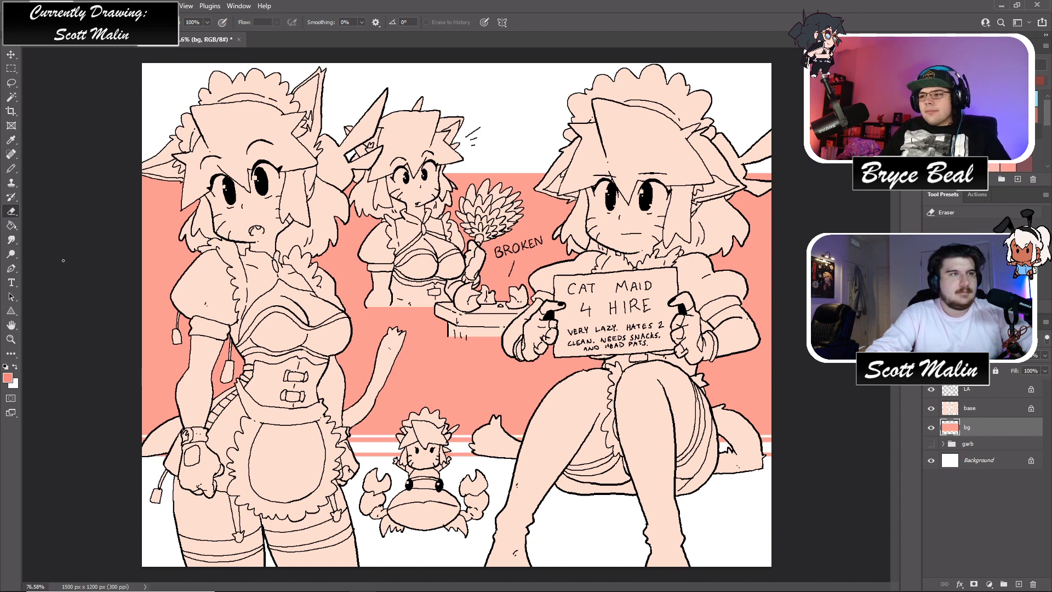
- Erase matching horizontal stripes along the coral band's upper edge, undoing the first partial stroke
{"action": "left_click_drag", "start_coordinate": [522, 178], "coordinate": [3, 200]}
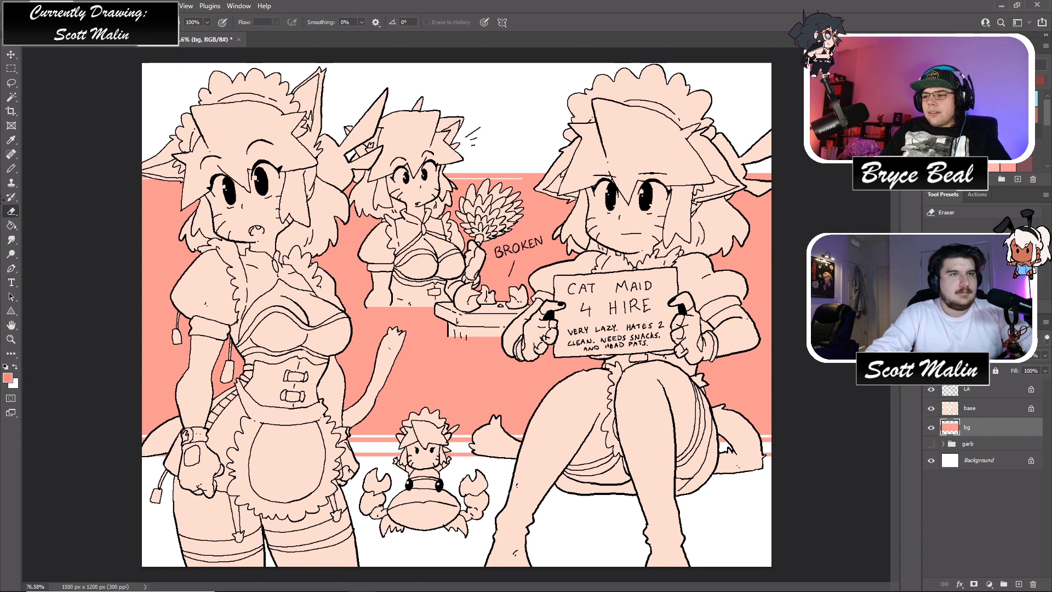
{"action": "key", "text": "ctrl+z"}
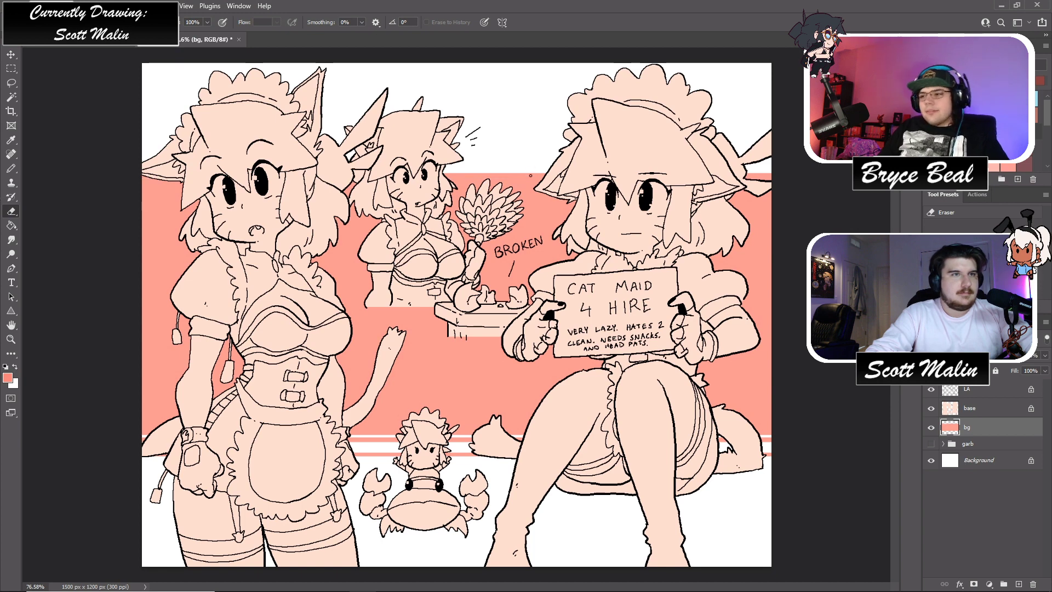
{"action": "left_click_drag", "start_coordinate": [530, 178], "coordinate": [141, 178]}
{"action": "left_click_drag", "start_coordinate": [1, 222], "coordinate": [807, 205]}
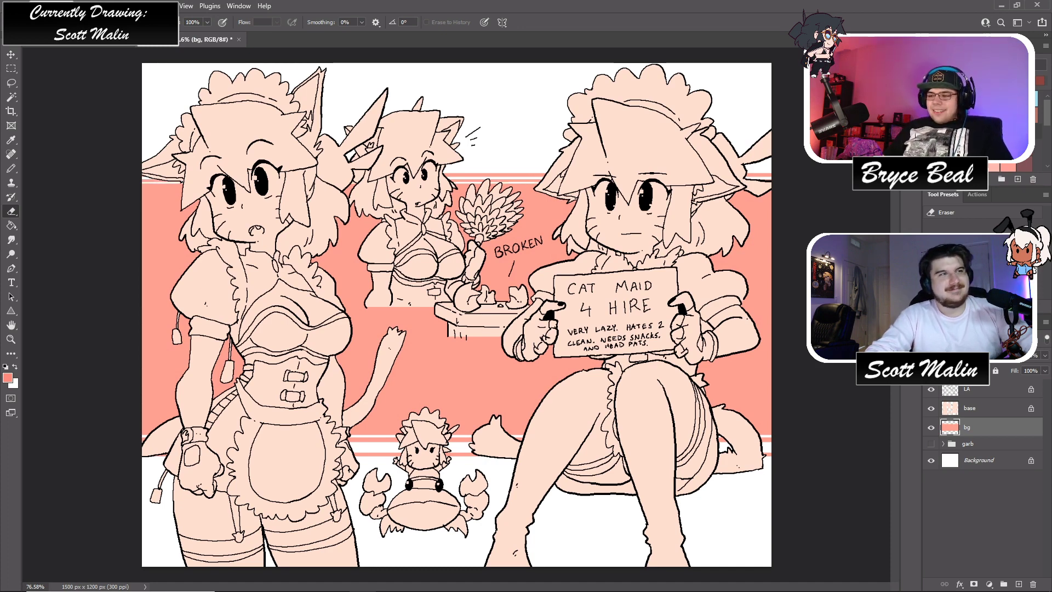
- Erase thin slanted lines zigzagging across the coral band, and lock the "bg" layer's transparent pixels
{"action": "left_click", "coordinate": [62, 424], "text": "shift"}
{"action": "left_click", "coordinate": [783, 377], "text": "shift"}
{"action": "left_click", "coordinate": [767, 265], "text": "shift"}
{"action": "left_click", "coordinate": [115, 220], "text": "shift"}
{"action": "left_click", "coordinate": [115, 355]}
{"action": "left_click", "coordinate": [783, 332], "text": "shift"}
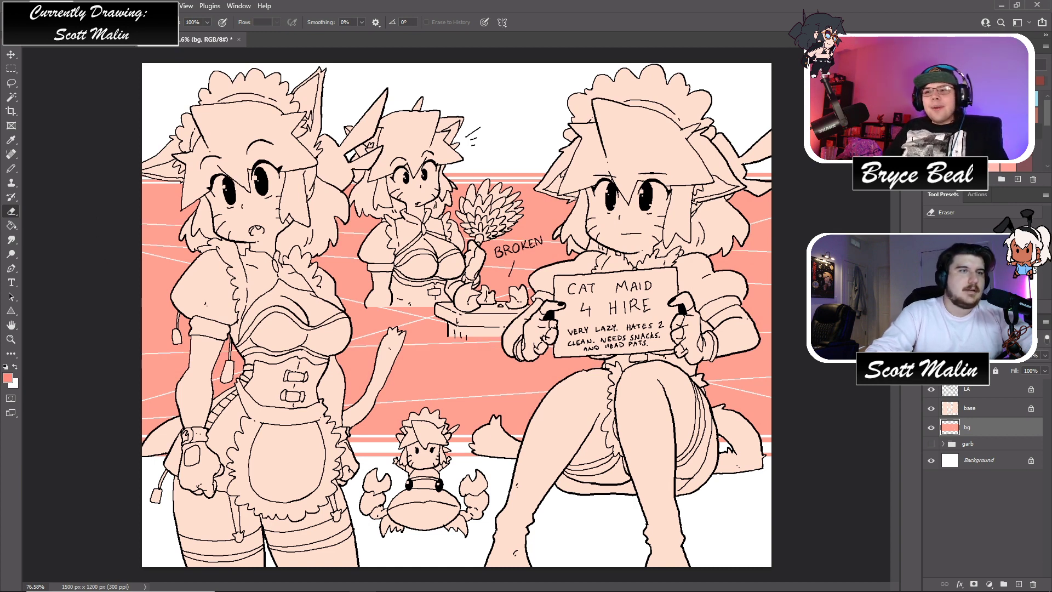
{"action": "key", "text": "slash"}
- Fill the sign-holding figure's bangs and the hair locks on the side facing the "BROKEN" lettering with dark slate grey on "base"
{"action": "left_click", "coordinate": [969, 411]}
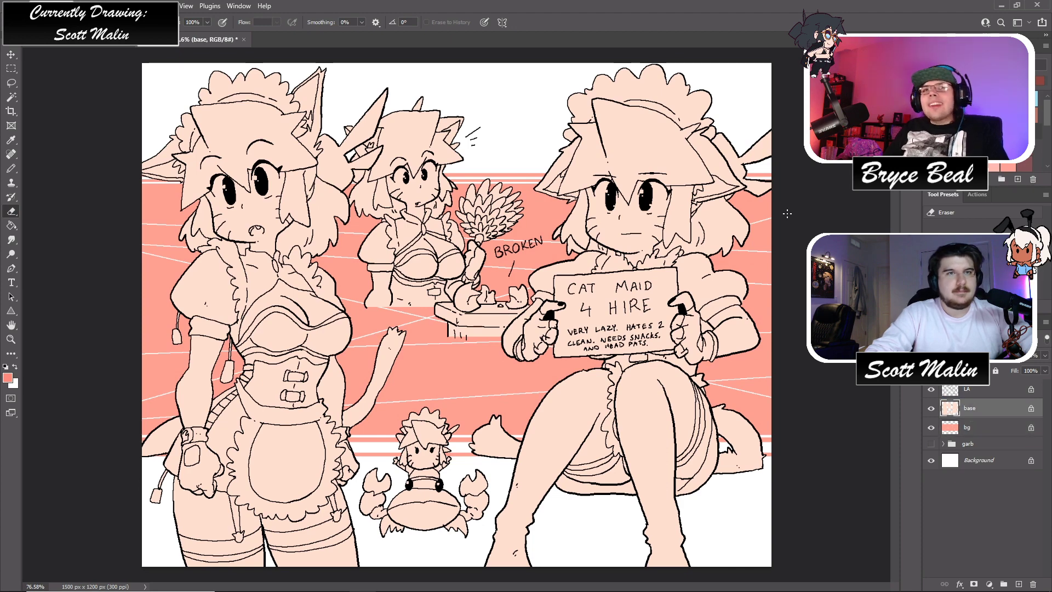
{"action": "left_click", "coordinate": [11, 339]}
{"action": "left_click_drag", "start_coordinate": [718, 191], "coordinate": [787, 244]}
{"action": "key", "text": "g"}
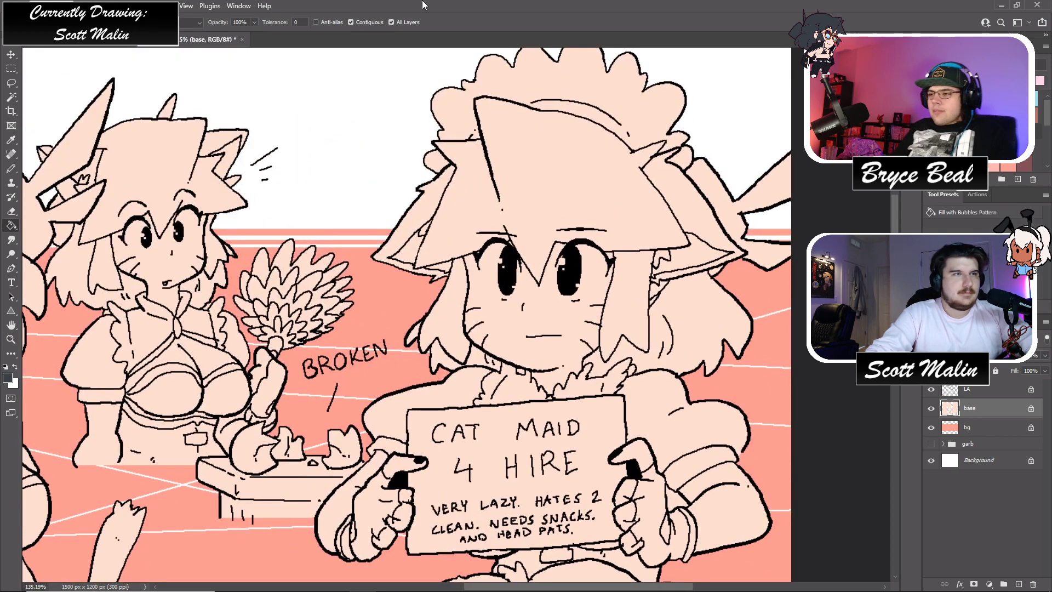
{"action": "left_click", "coordinate": [548, 179]}
{"action": "left_click", "coordinate": [453, 316]}
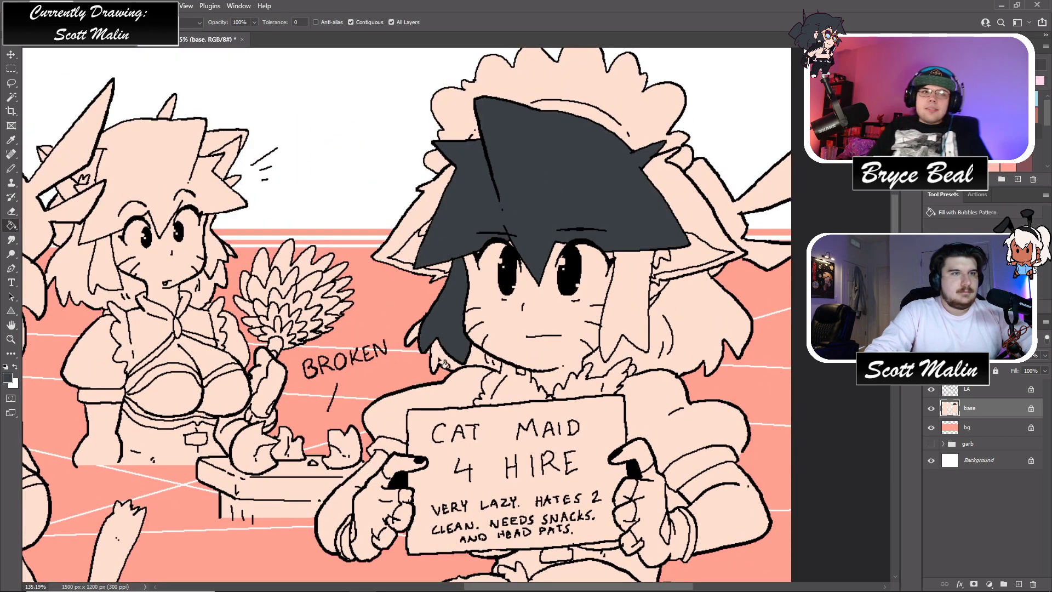
{"action": "left_click", "coordinate": [426, 343]}
{"action": "left_click", "coordinate": [420, 338]}
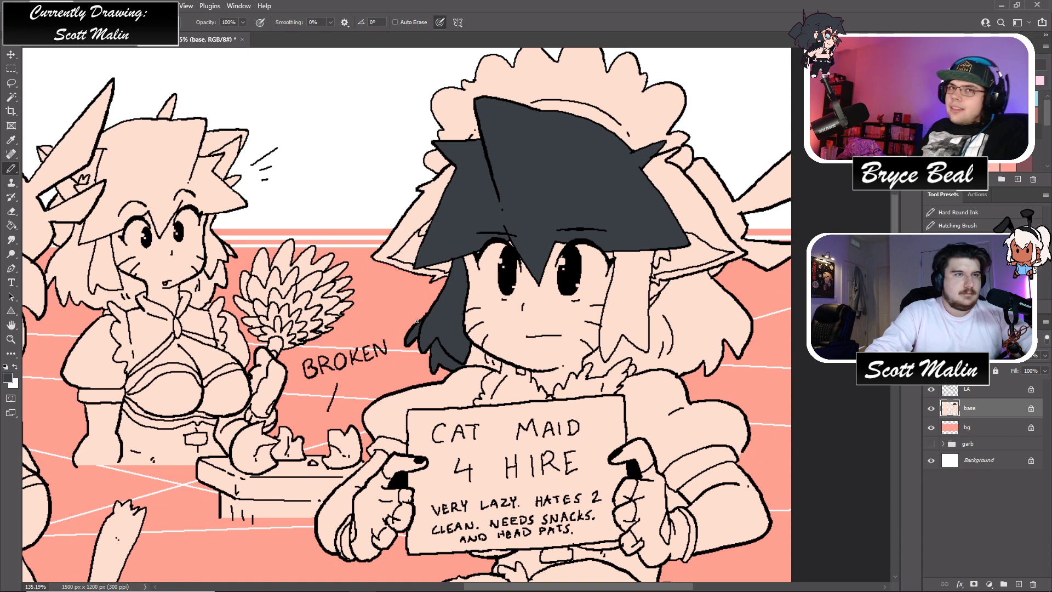
- Fill the sign-holding figure's remaining back hair and the side lock beside the face with dark slate grey
{"action": "left_click", "coordinate": [485, 358]}
{"action": "left_click", "coordinate": [607, 364]}
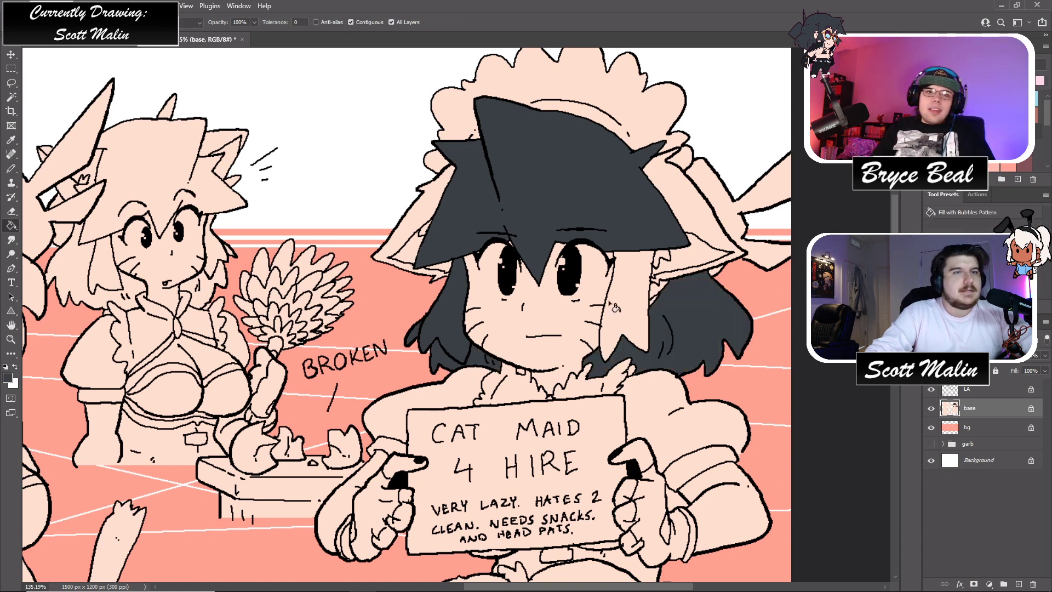
{"action": "left_click", "coordinate": [640, 309]}
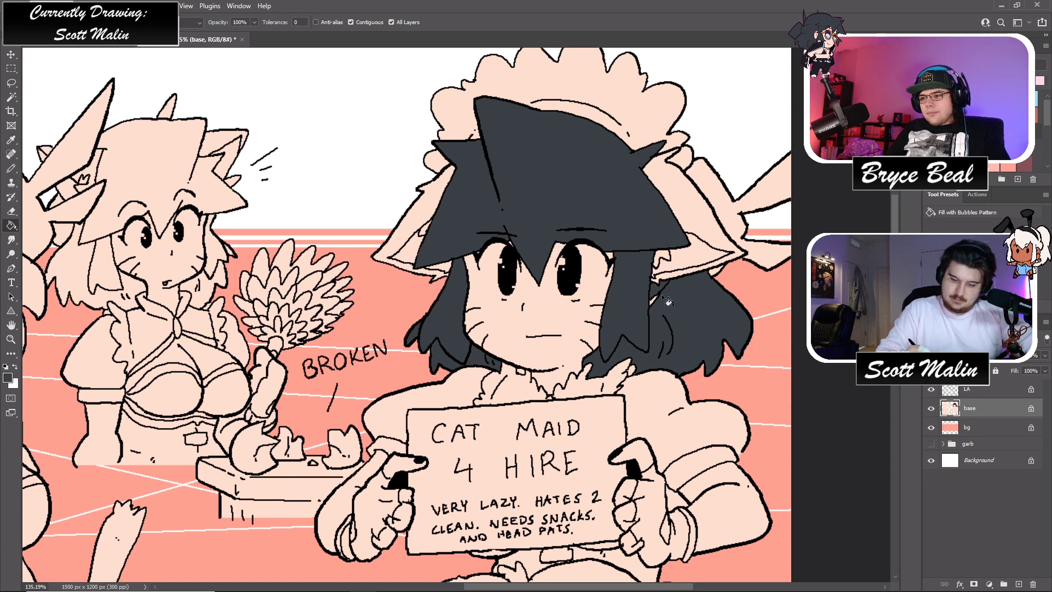
- Fill the sign-holding figure's outer cat ears and the pointed shapes trailing behind the head with dark slate grey
{"action": "key", "text": "b"}
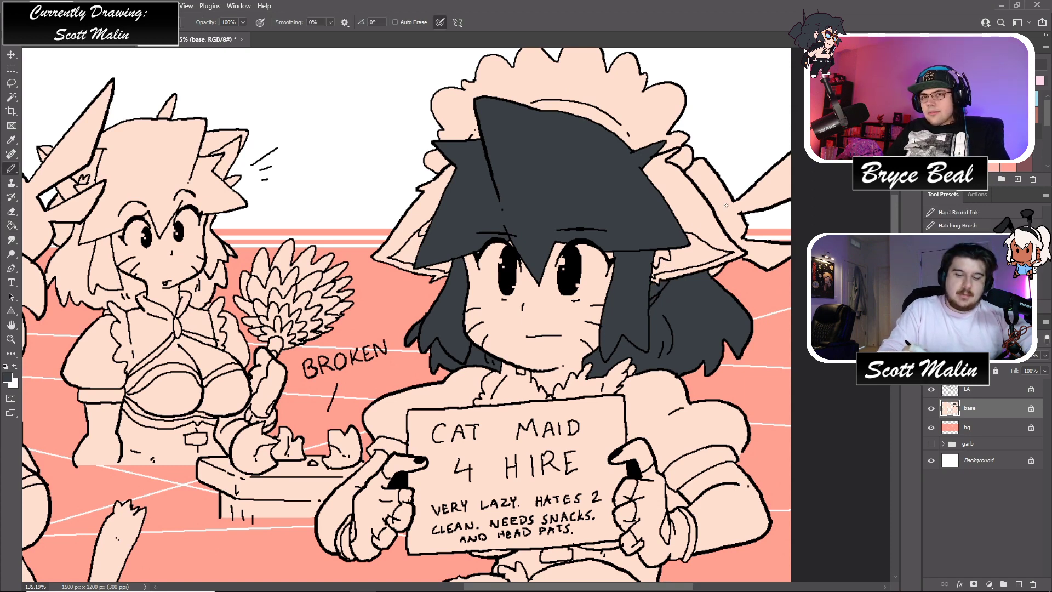
{"action": "key", "text": "g"}
{"action": "left_click", "coordinate": [738, 212]}
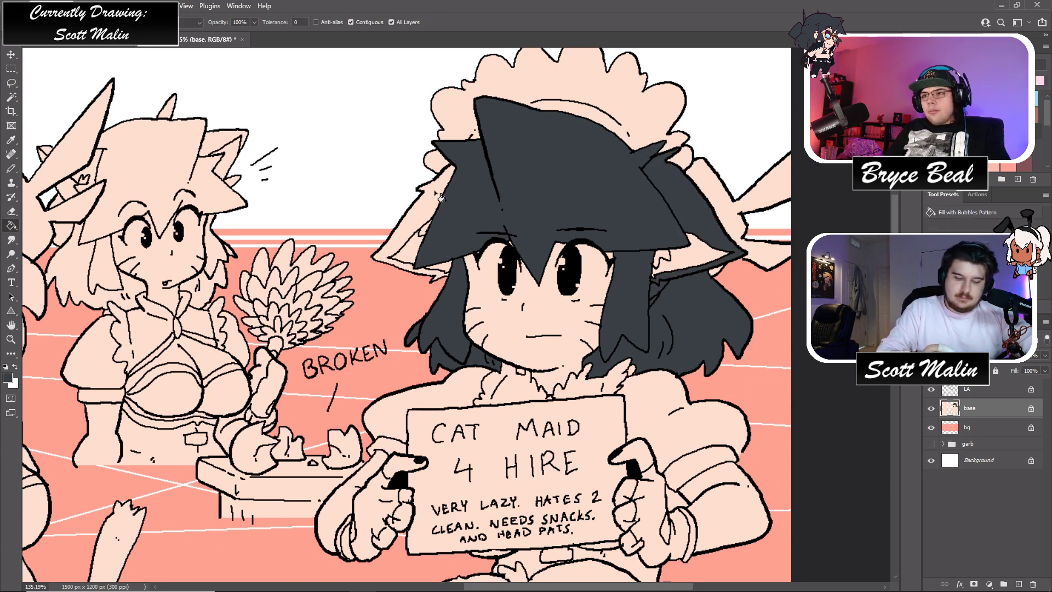
{"action": "left_click", "coordinate": [433, 198]}
{"action": "left_click", "coordinate": [746, 184]}
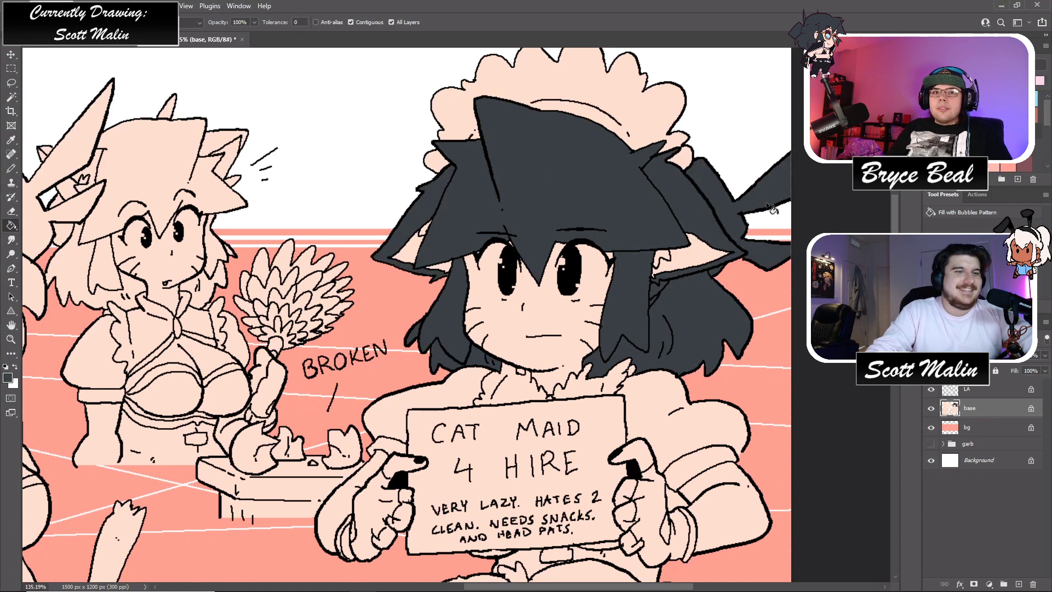
- Fill the inside of both of the sign-holding figure's cat ears with light pink
{"action": "scroll", "coordinate": [767, 348], "scroll_direction": "down", "scroll_amount": 2}
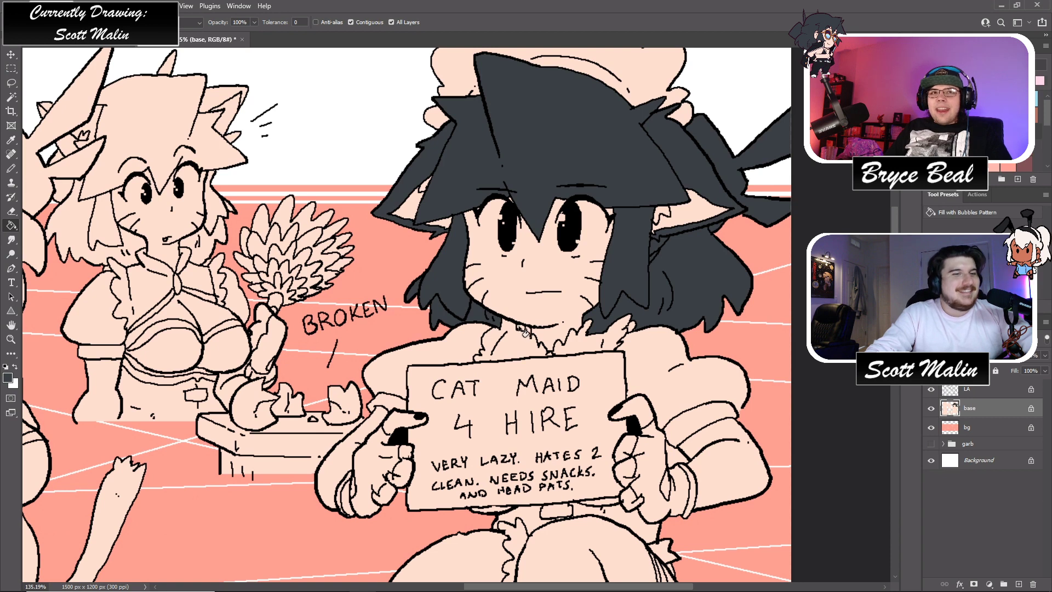
{"action": "scroll", "coordinate": [571, 329], "scroll_direction": "down", "scroll_amount": 3}
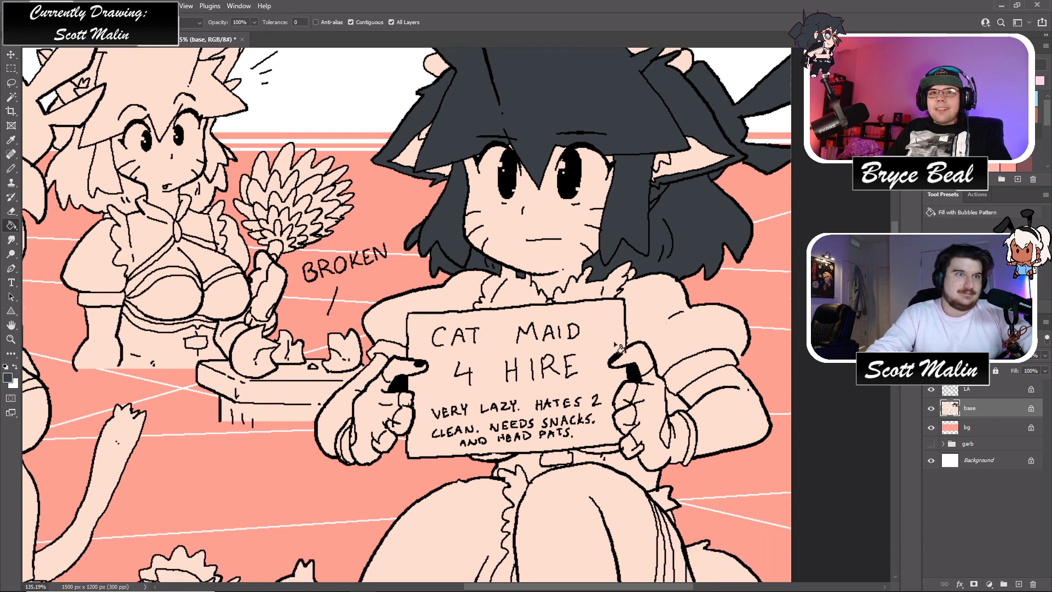
{"action": "scroll", "coordinate": [777, 263], "scroll_direction": "up", "scroll_amount": 4}
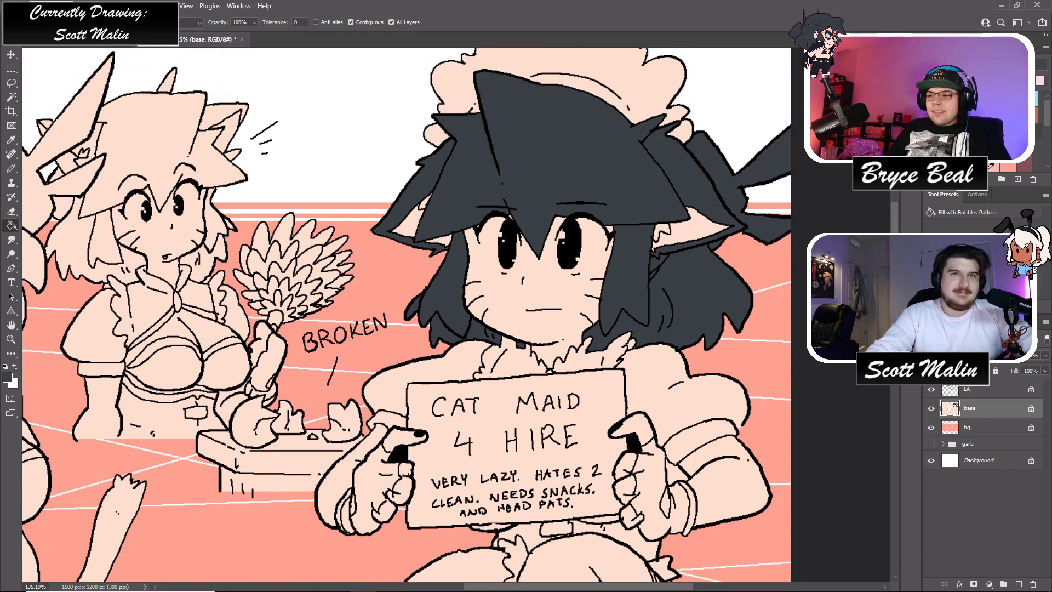
{"action": "left_click", "coordinate": [687, 239]}
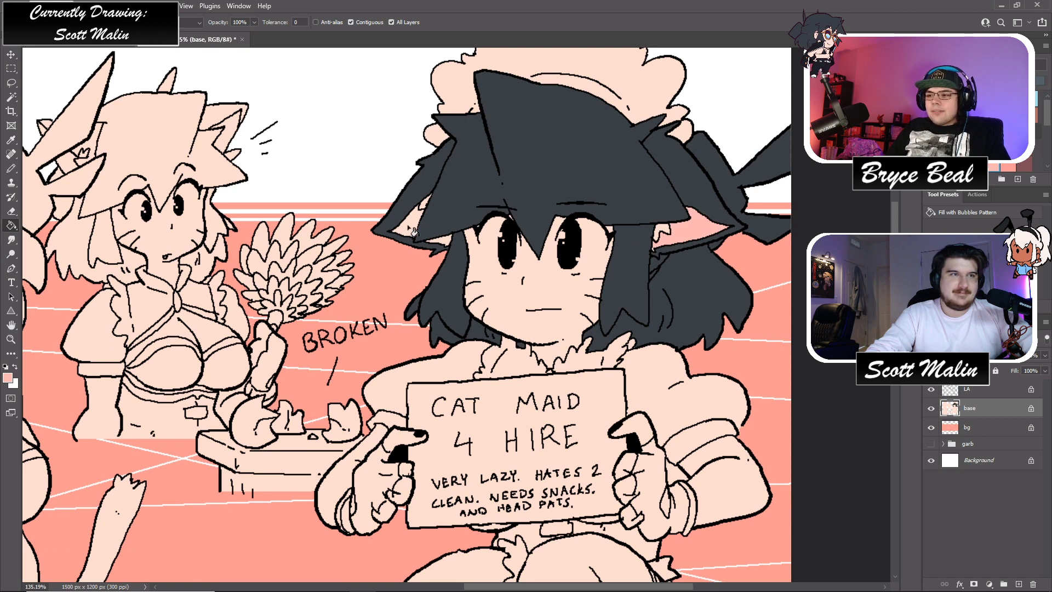
{"action": "left_click", "coordinate": [413, 231]}
- Reset to the default colors with white in front, and fill the sign-holding figure's frilled headdress with white
{"action": "scroll", "coordinate": [585, 317], "scroll_direction": "down", "scroll_amount": 2}
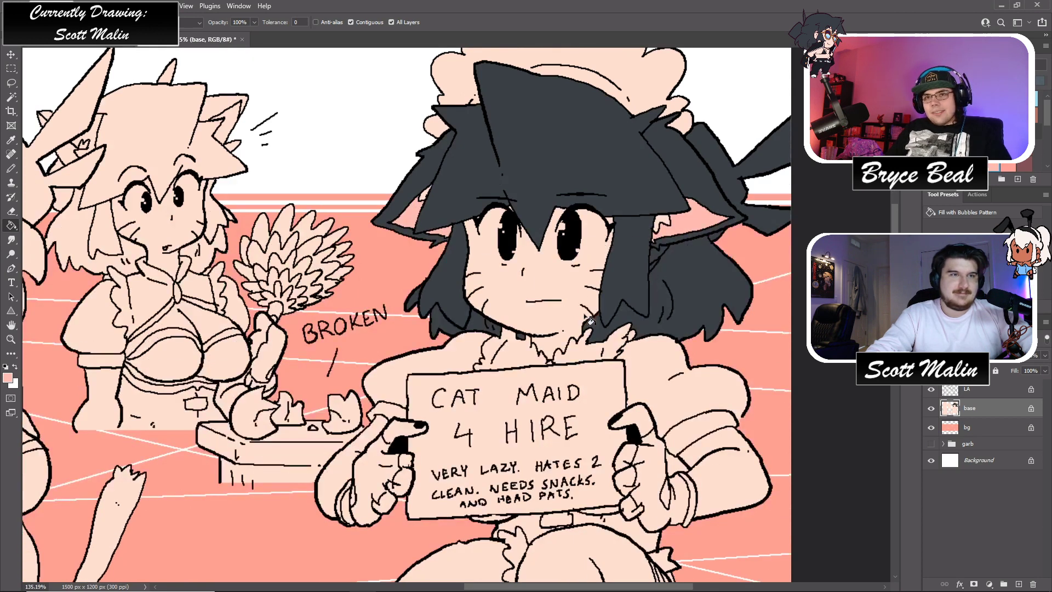
{"action": "scroll", "coordinate": [585, 316], "scroll_direction": "up", "scroll_amount": 2}
{"action": "key", "text": "d"}
{"action": "key", "text": "x"}
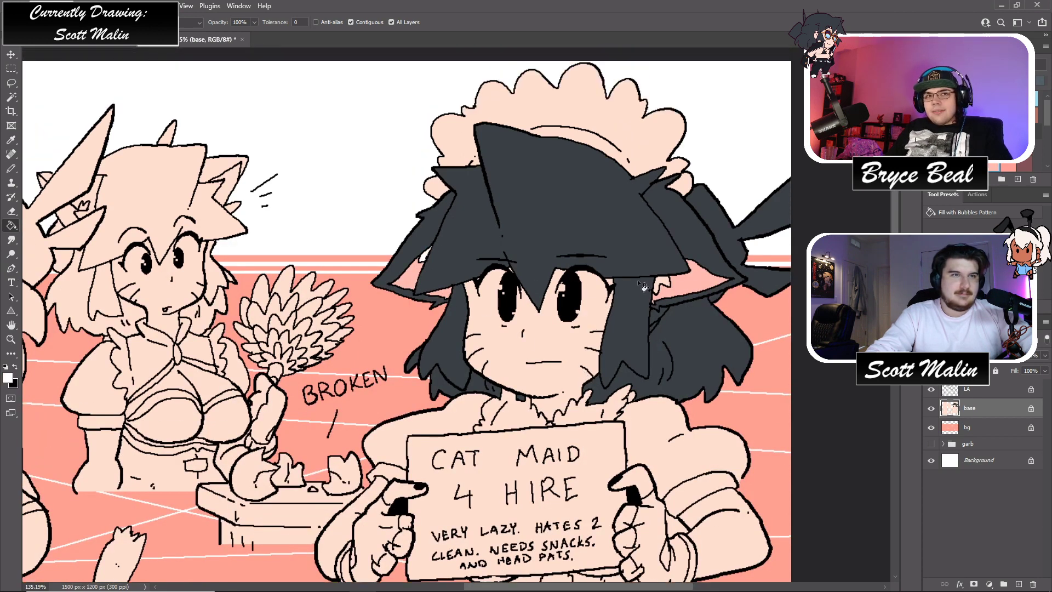
{"action": "left_click", "coordinate": [652, 125]}
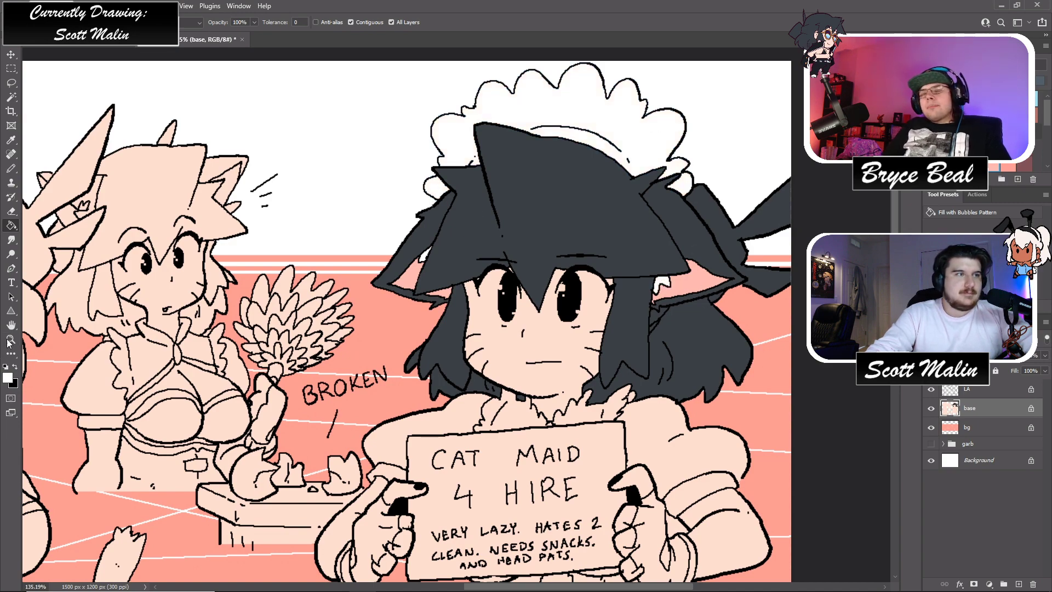
- Outline and fill the white of the sign-holding figure's eye nearest "BROKEN", and trim its lower edge with the skin color
{"action": "key", "text": "b"}
{"action": "scroll", "coordinate": [625, 337], "scroll_direction": "up", "scroll_amount": 4}
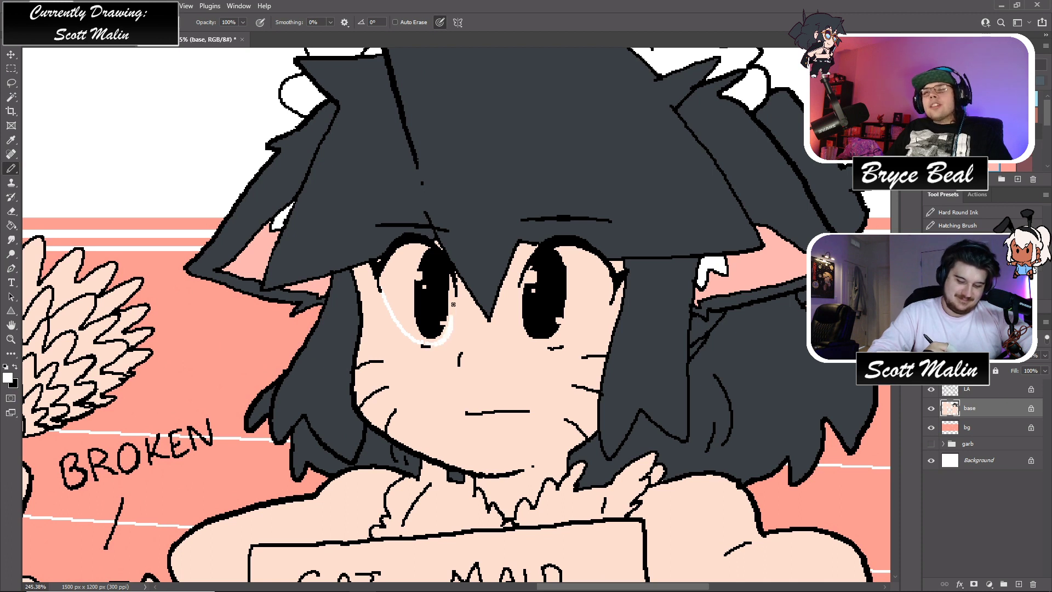
{"action": "key", "text": "g"}
{"action": "left_click", "coordinate": [410, 302]}
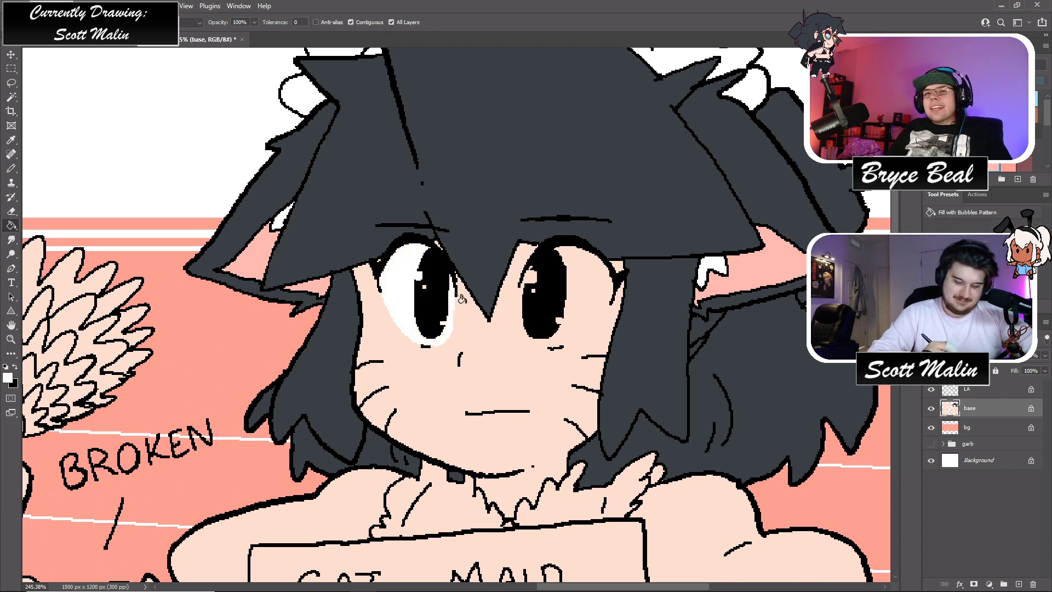
{"action": "key", "text": "b"}
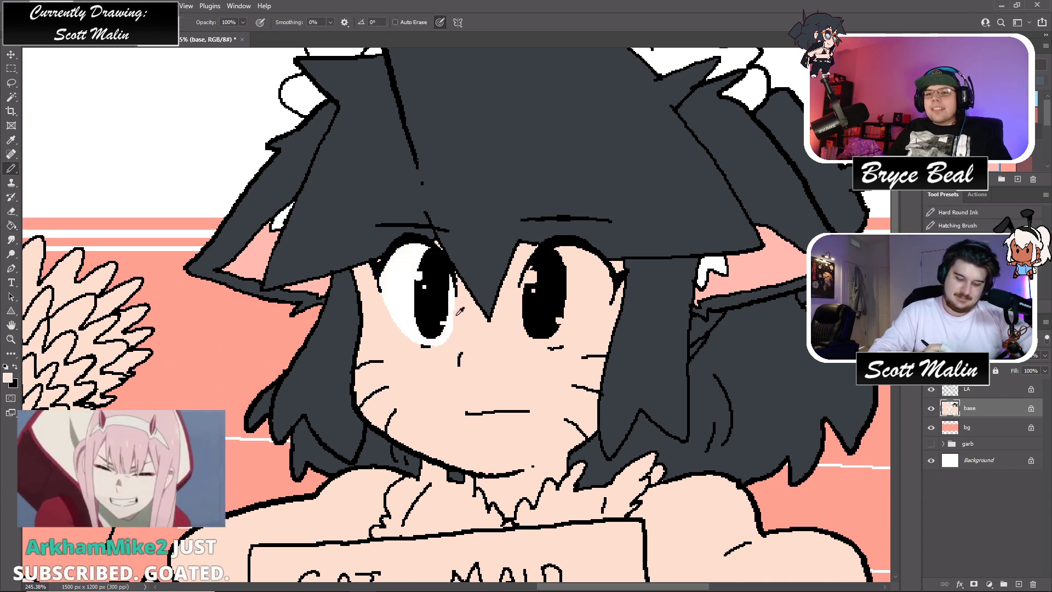
{"action": "left_click", "coordinate": [450, 336], "text": "alt"}
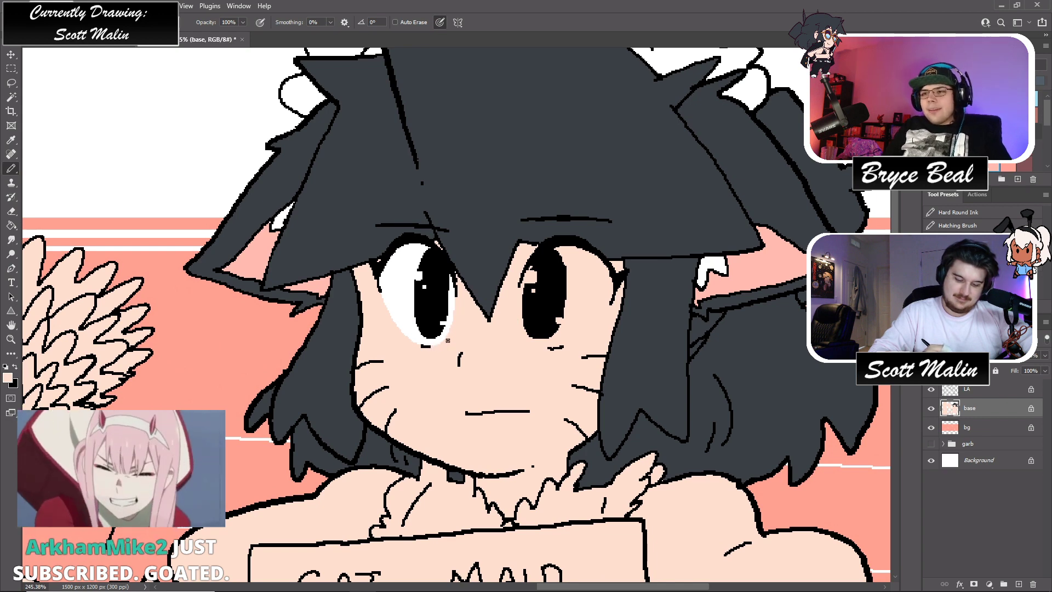
- Paint the other eye's pupil highlights white, and outline and fill its eye white
{"action": "left_click", "coordinate": [406, 323], "text": "alt"}
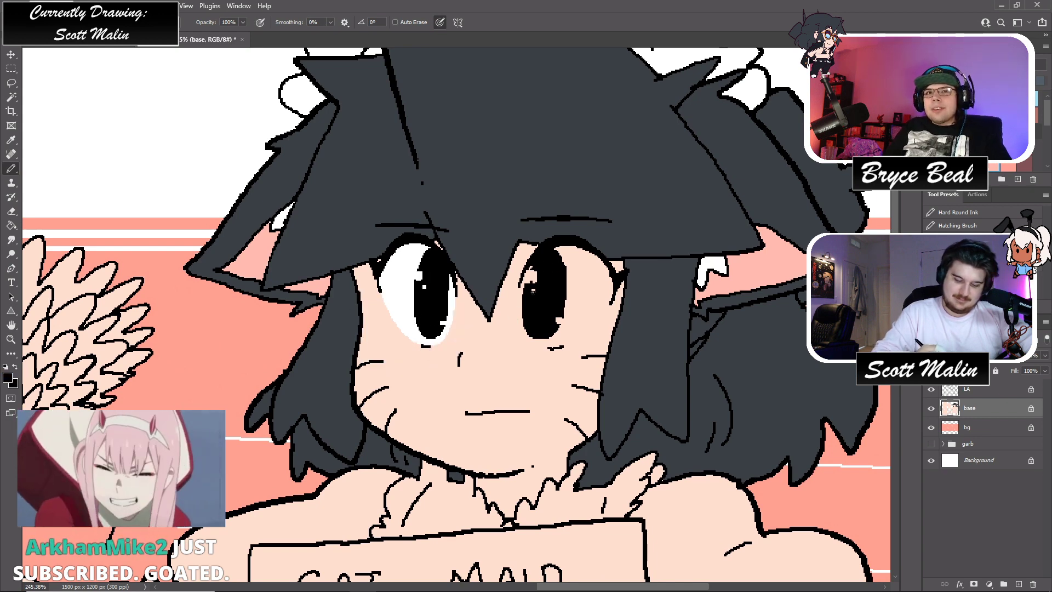
{"action": "left_click", "coordinate": [413, 327], "text": "alt"}
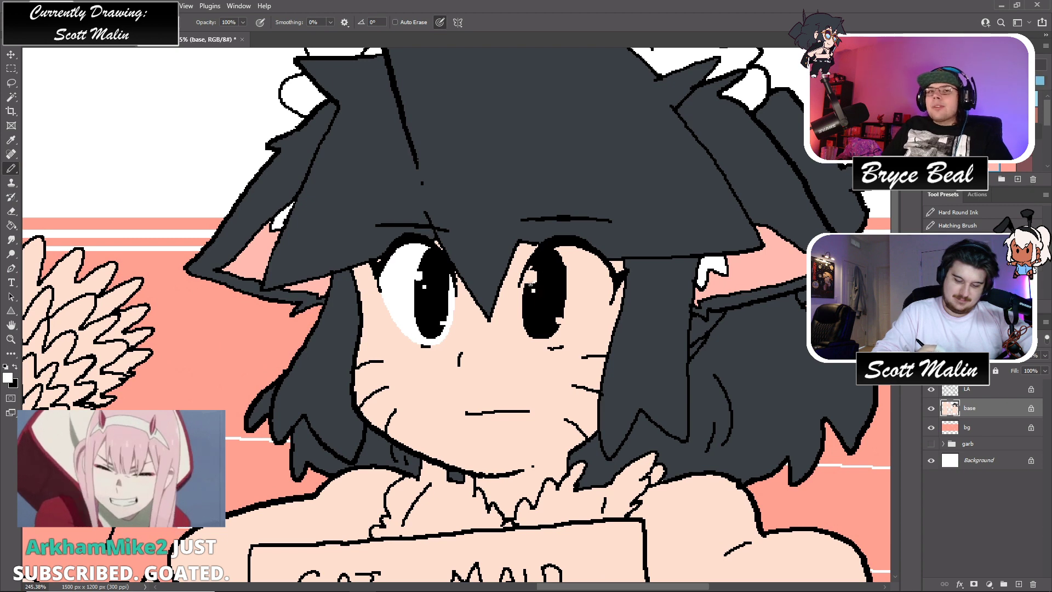
{"action": "left_click", "coordinate": [533, 289]}
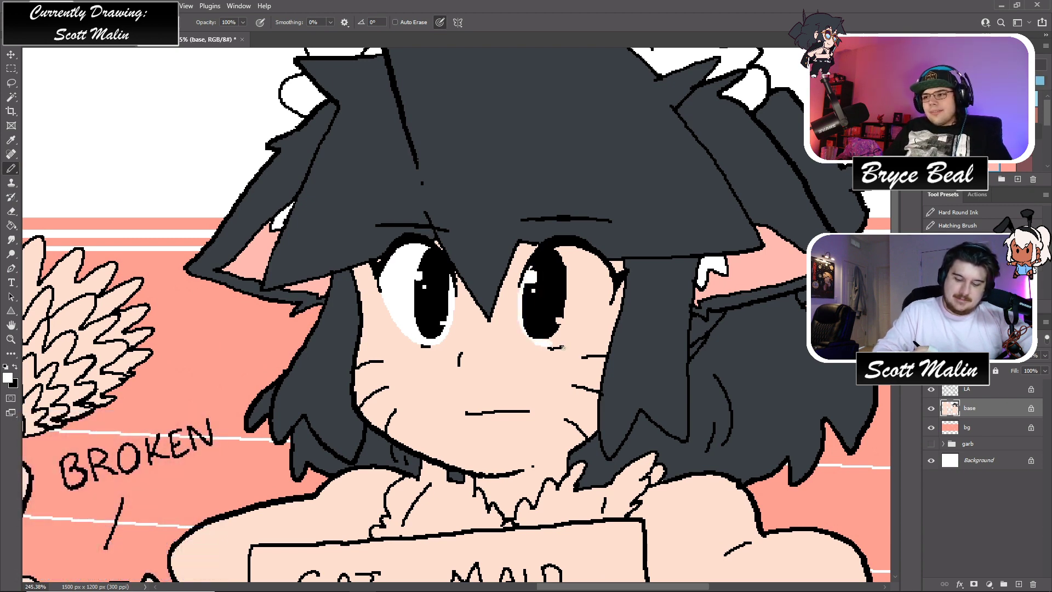
{"action": "left_click_drag", "start_coordinate": [603, 312], "coordinate": [609, 294]}
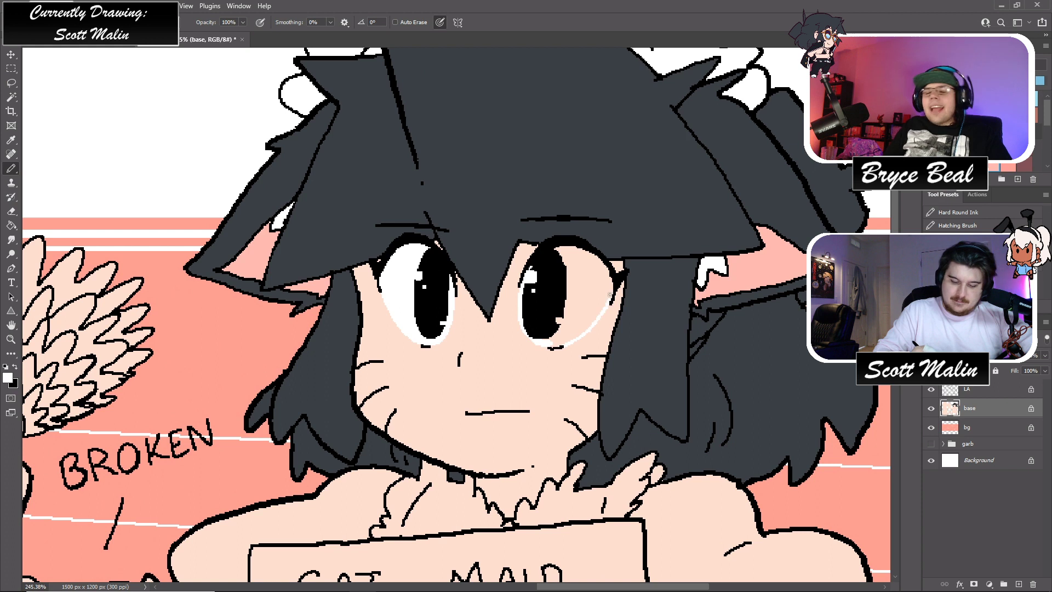
{"action": "key", "text": "g"}
{"action": "left_click", "coordinate": [585, 315]}
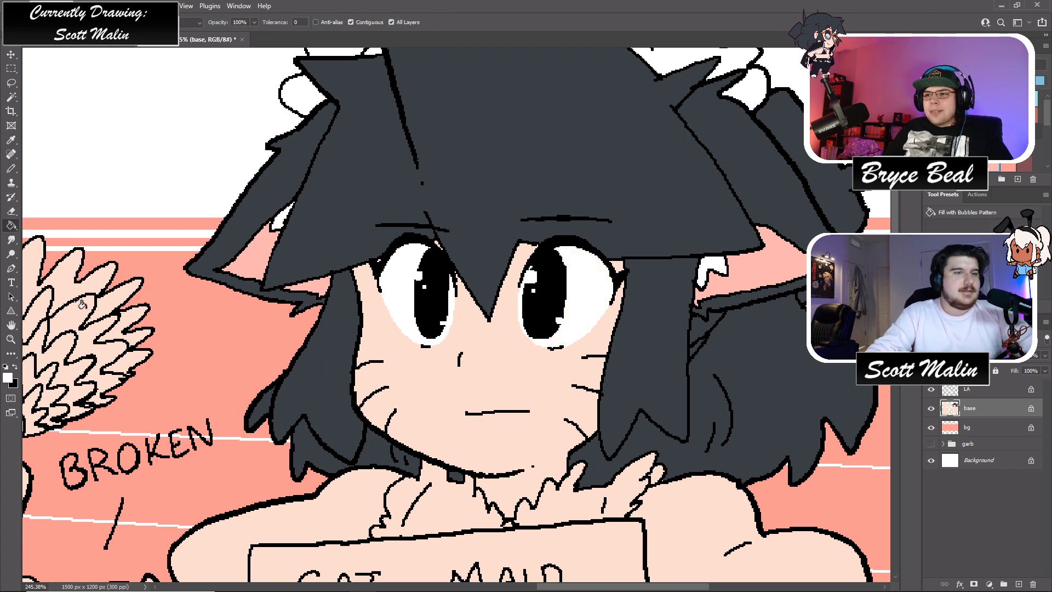
- Fill the ruffled collar above the sign with white on both sides of the neck
{"action": "scroll", "coordinate": [490, 570], "scroll_direction": "down", "scroll_amount": 2}
{"action": "left_click", "coordinate": [471, 438]}
{"action": "left_click", "coordinate": [548, 442]}
{"action": "left_click", "coordinate": [514, 456]}
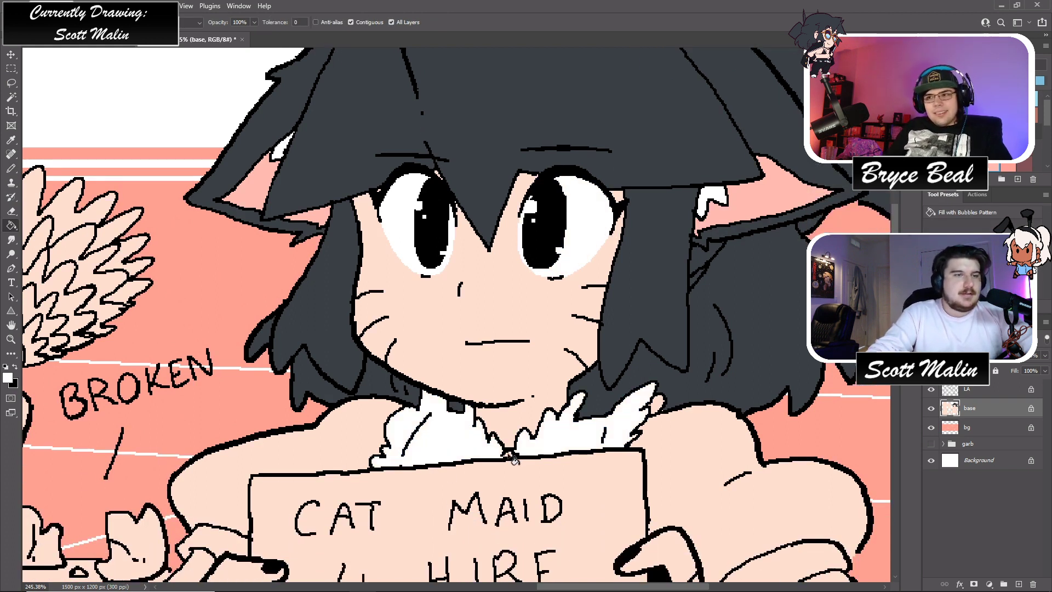
- Fill the sign-holding figure's sleeve bands and wrist cuffs on both arms with white
{"action": "left_click", "coordinate": [11, 339]}
{"action": "left_click_drag", "start_coordinate": [424, 314], "coordinate": [385, 311]}
{"action": "scroll", "coordinate": [435, 356], "scroll_direction": "down", "scroll_amount": 2}
{"action": "left_click_drag", "start_coordinate": [460, 349], "coordinate": [477, 350]}
{"action": "key", "text": "g"}
{"action": "left_click", "coordinate": [644, 358]}
{"action": "left_click", "coordinate": [288, 349]}
{"action": "left_click", "coordinate": [607, 441]}
{"action": "left_click", "coordinate": [243, 446]}
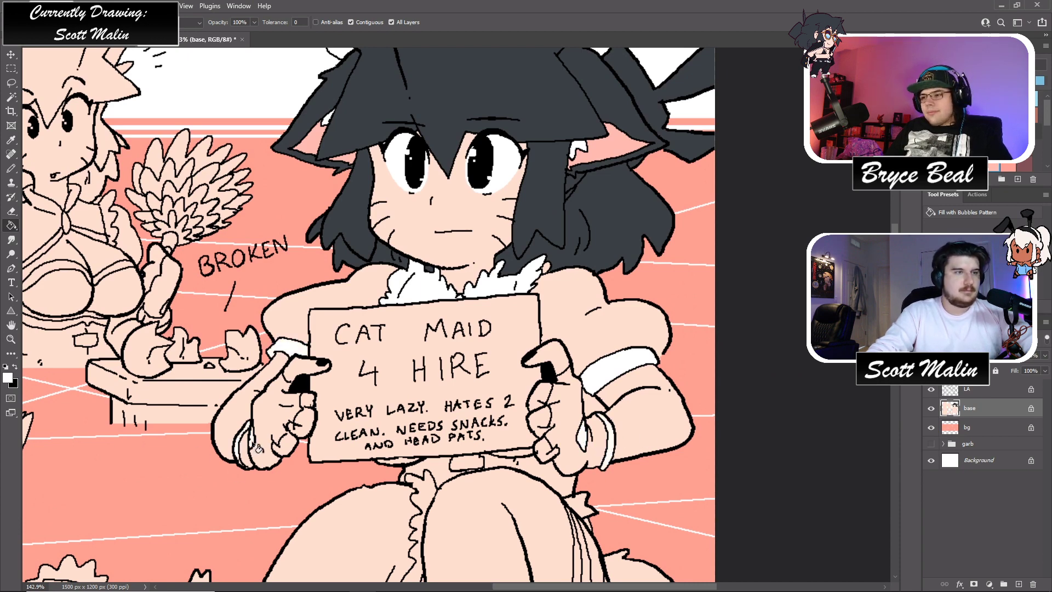
- Fill both of the sign-holding figure's puffed sleeves with near-black
{"action": "key", "text": "b"}
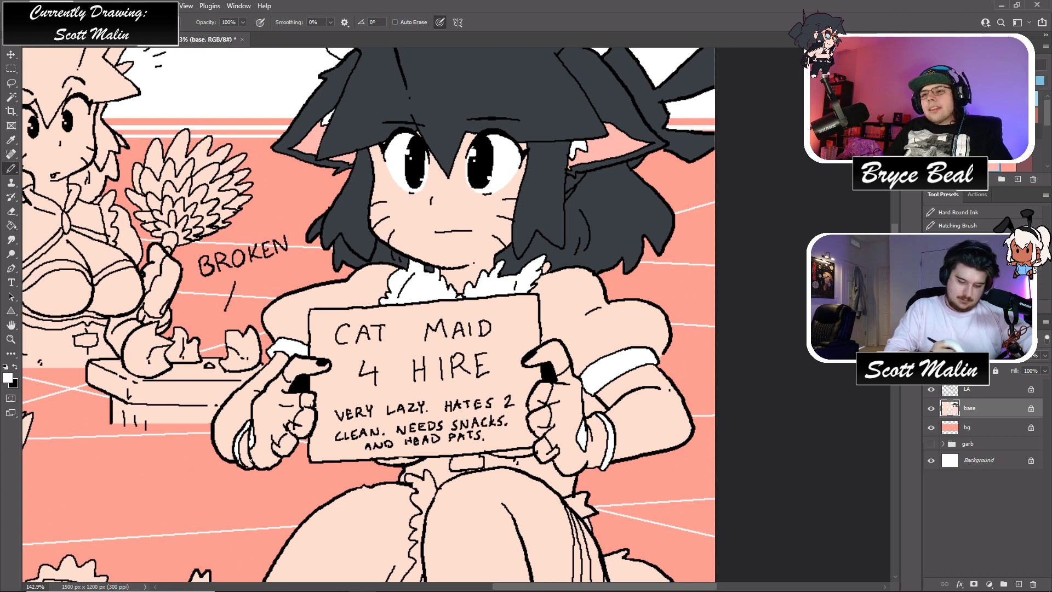
{"action": "key", "text": "x"}
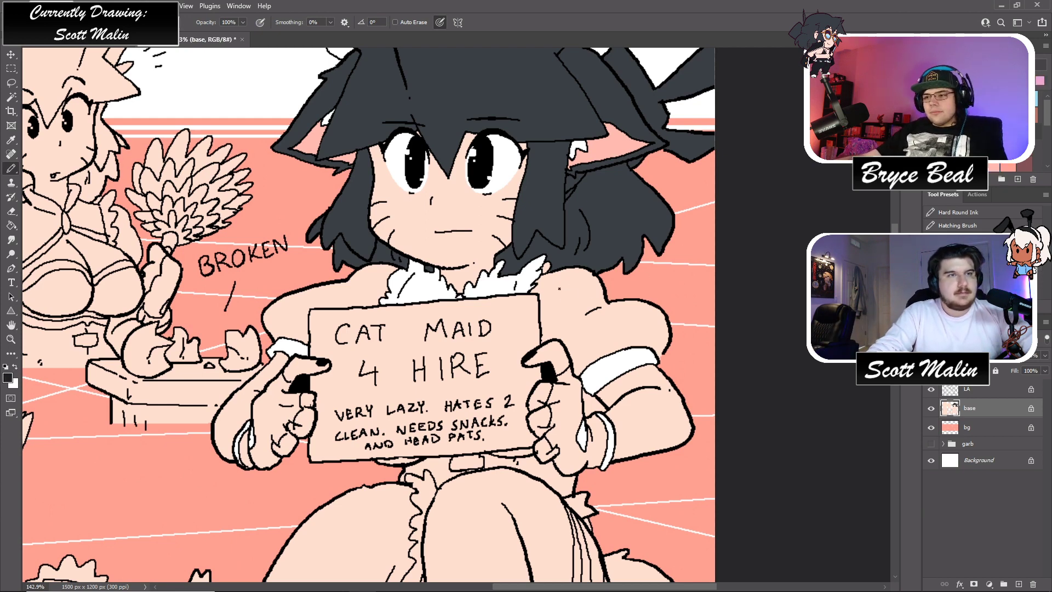
{"action": "key", "text": "g"}
{"action": "left_click", "coordinate": [556, 285]}
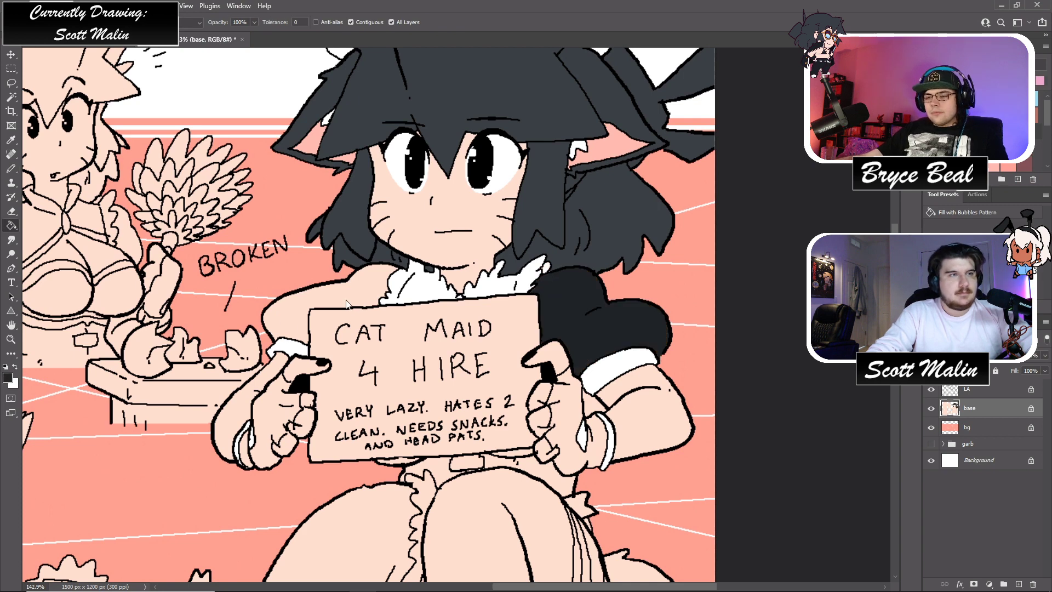
{"action": "left_click", "coordinate": [349, 304]}
- Fill the fingerless gloves on both hands holding the sign with near-black, undoing the first fill attempt
{"action": "key", "text": "z"}
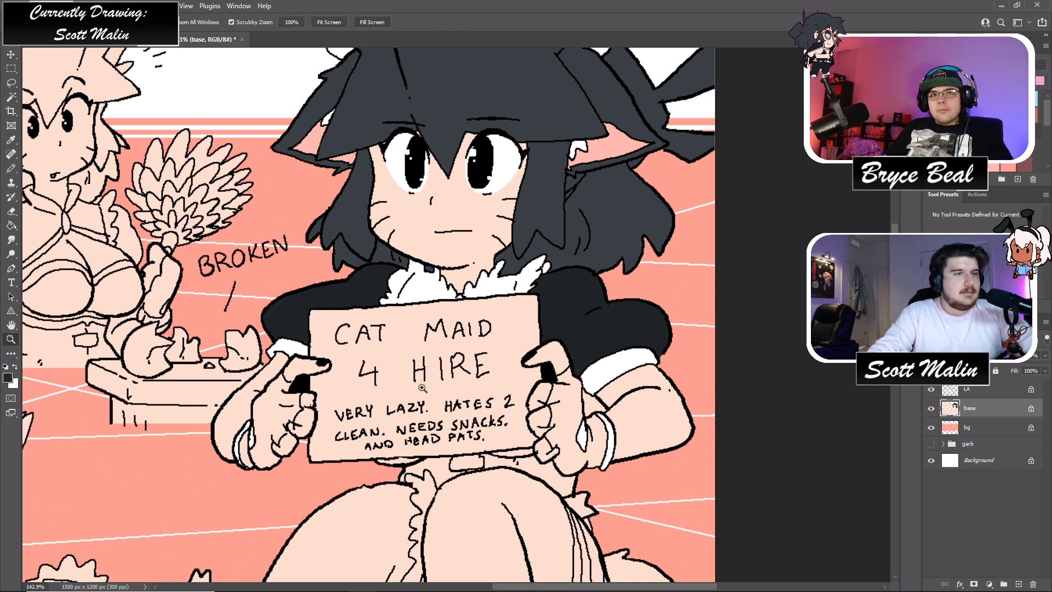
{"action": "left_click_drag", "start_coordinate": [420, 385], "coordinate": [438, 385]}
{"action": "key", "text": "g"}
{"action": "left_click", "coordinate": [200, 425]}
{"action": "key", "text": "ctrl+z"}
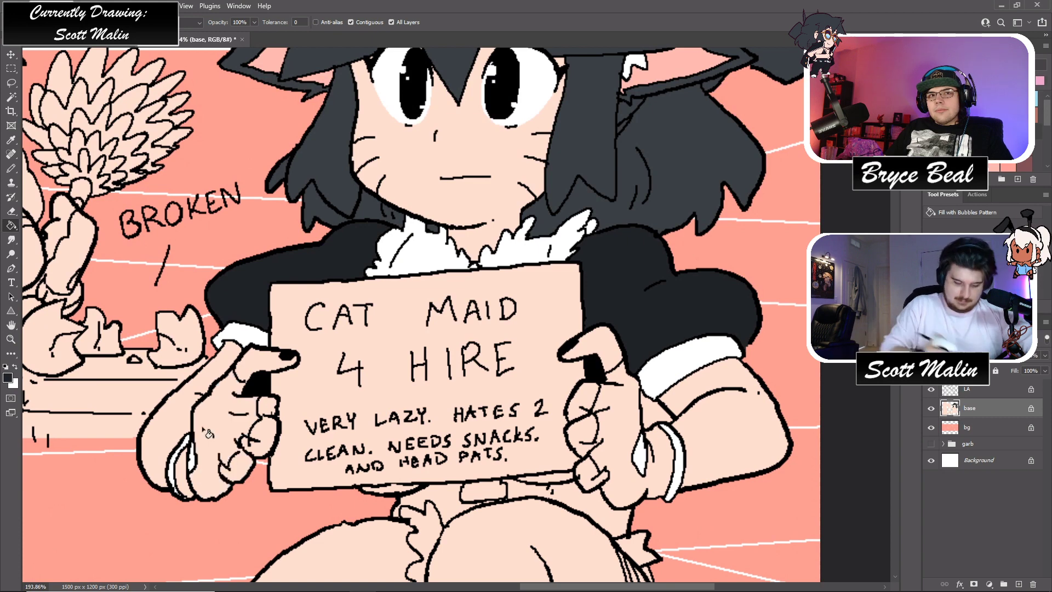
{"action": "key", "text": "b"}
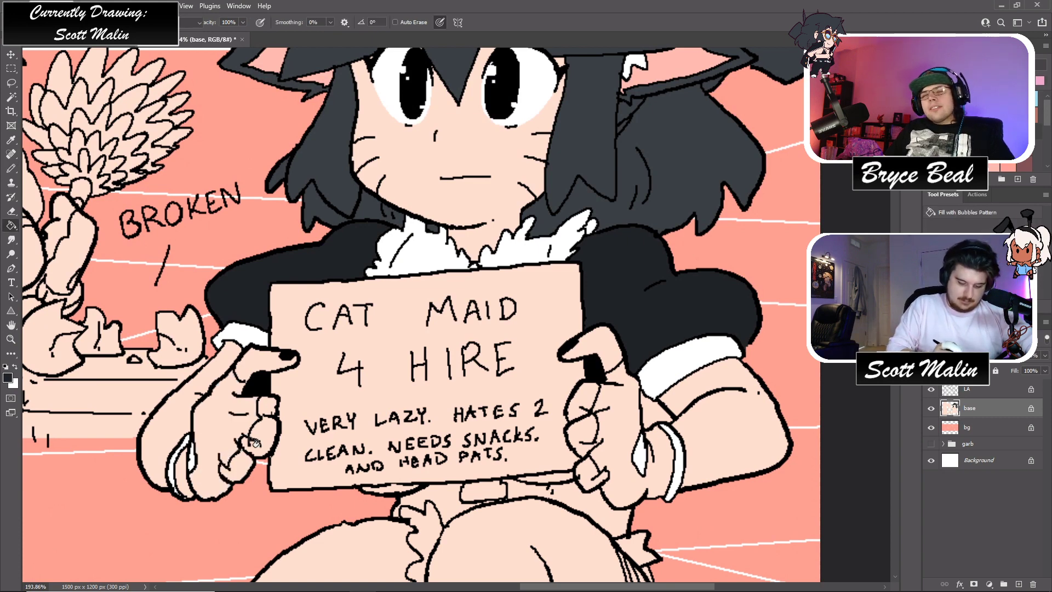
{"action": "key", "text": "g"}
{"action": "left_click", "coordinate": [254, 441]}
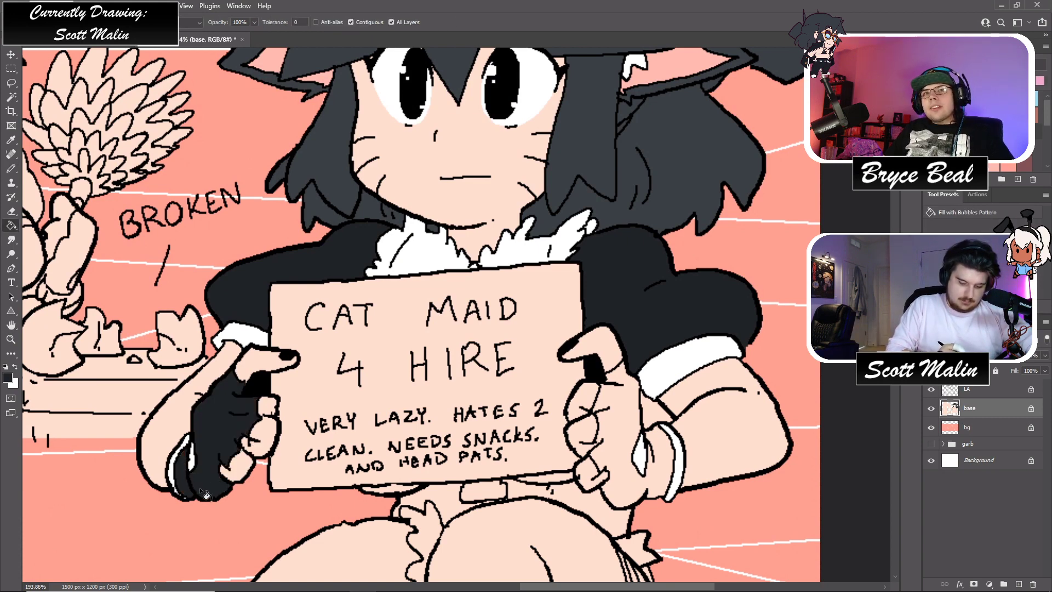
{"action": "left_click", "coordinate": [638, 422]}
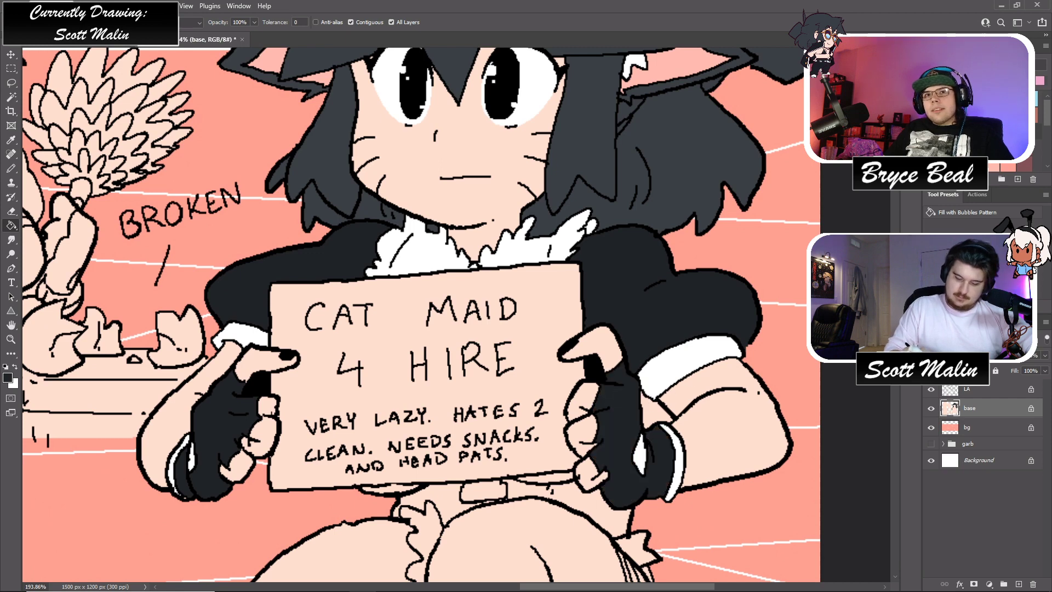
{"action": "left_click", "coordinate": [665, 400]}
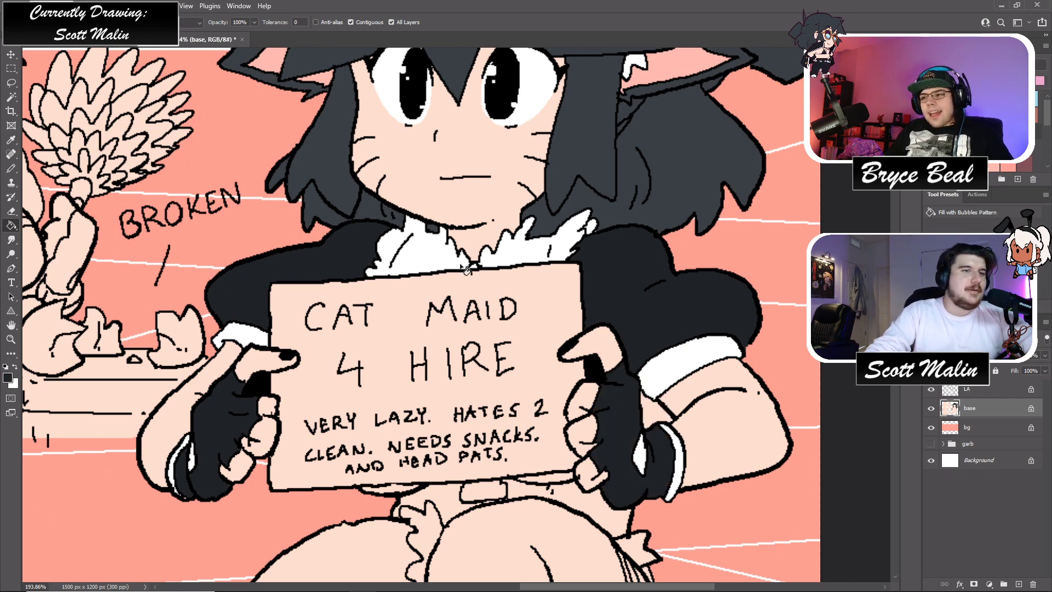
- Paste the copied photo of the red costumed figure as a new layer above "LA"
{"action": "left_click", "coordinate": [10, 352]}
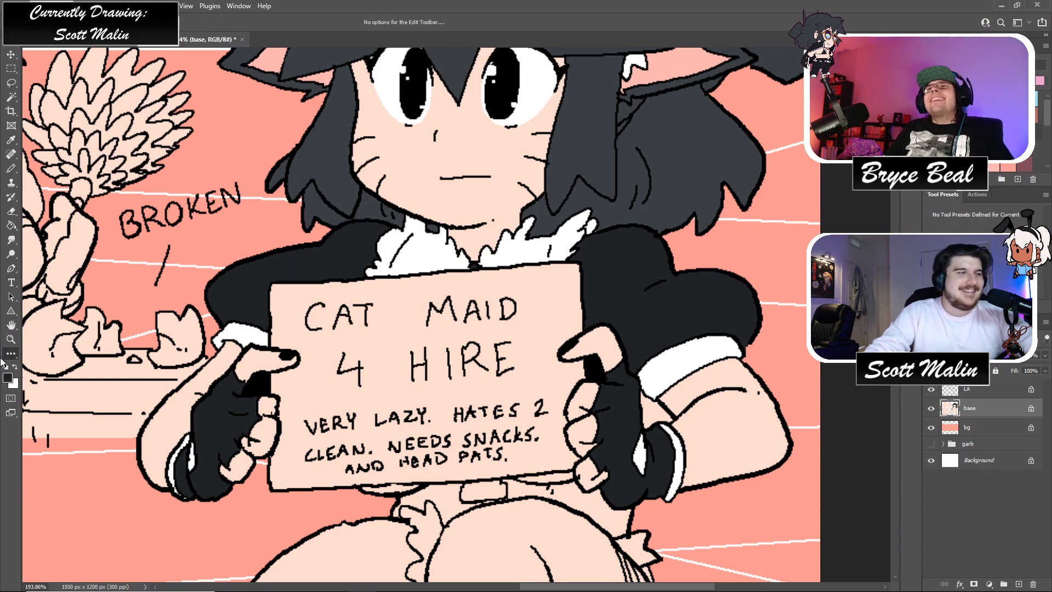
{"action": "left_click", "coordinate": [9, 339]}
{"action": "left_click_drag", "start_coordinate": [623, 304], "coordinate": [584, 311]}
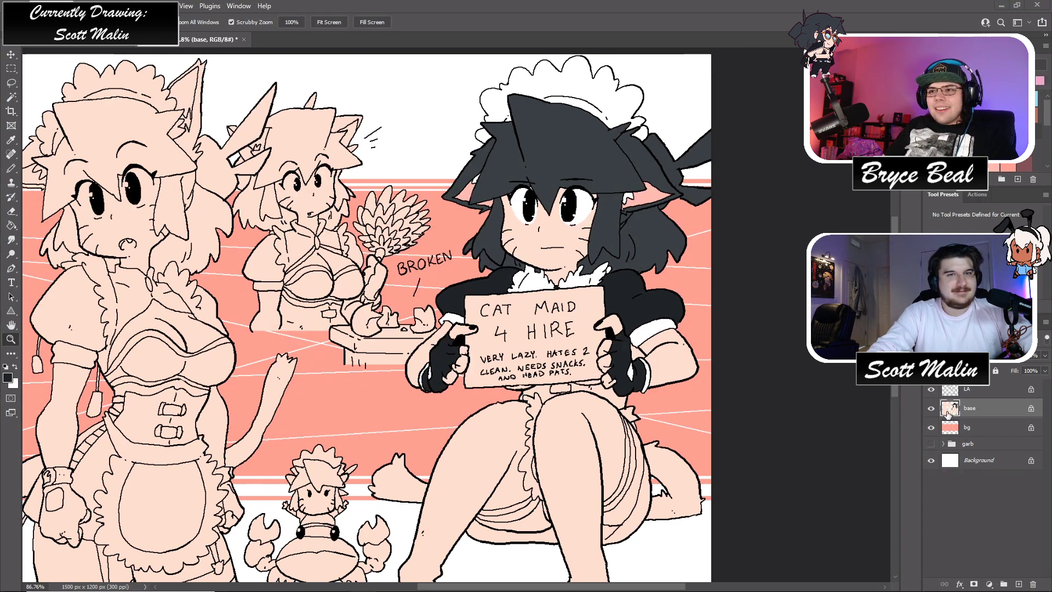
{"action": "left_click", "coordinate": [975, 389]}
{"action": "scroll", "coordinate": [645, 387], "scroll_direction": "down", "scroll_amount": 2}
{"action": "key", "text": "ctrl+v"}
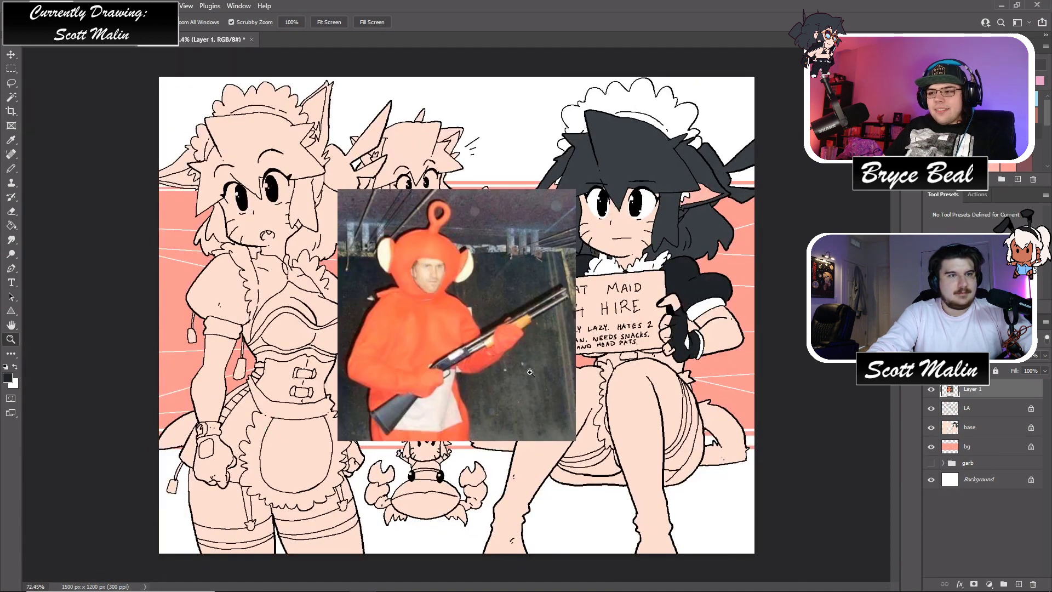
- Delete the pasted photo layer of the red costumed figure
{"action": "left_click_drag", "start_coordinate": [452, 327], "coordinate": [475, 352]}
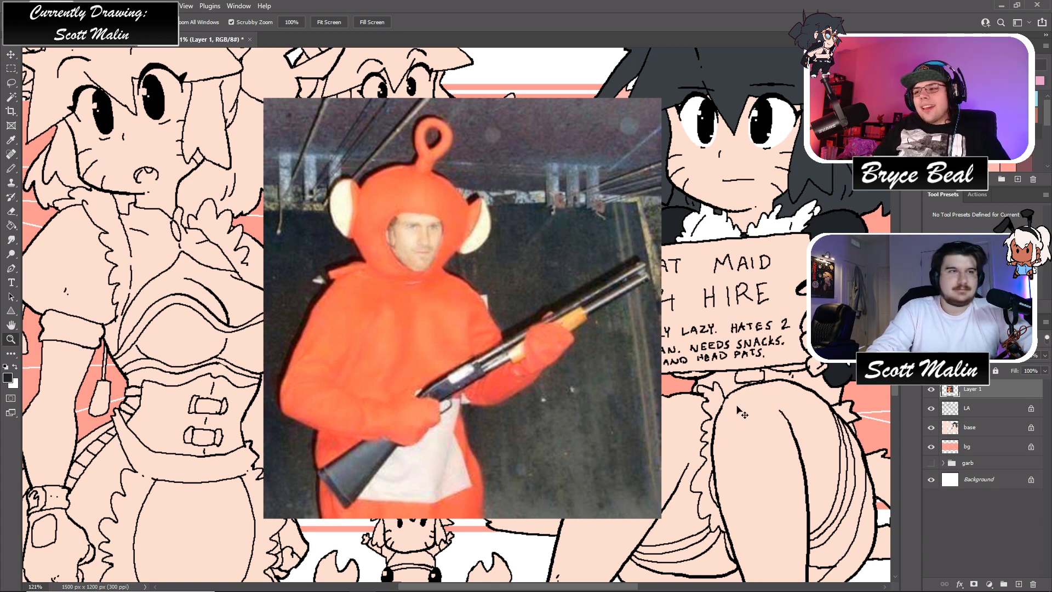
{"action": "key", "text": "Delete"}
- On the "base" layer, fill both of the sign-holding figure's legs with near-black
{"action": "left_click_drag", "start_coordinate": [509, 284], "coordinate": [477, 284]}
{"action": "left_click_drag", "start_coordinate": [824, 454], "coordinate": [829, 459]}
{"action": "key", "text": "alt+bracketleft"}
{"action": "scroll", "coordinate": [829, 459], "scroll_direction": "down", "scroll_amount": 5}
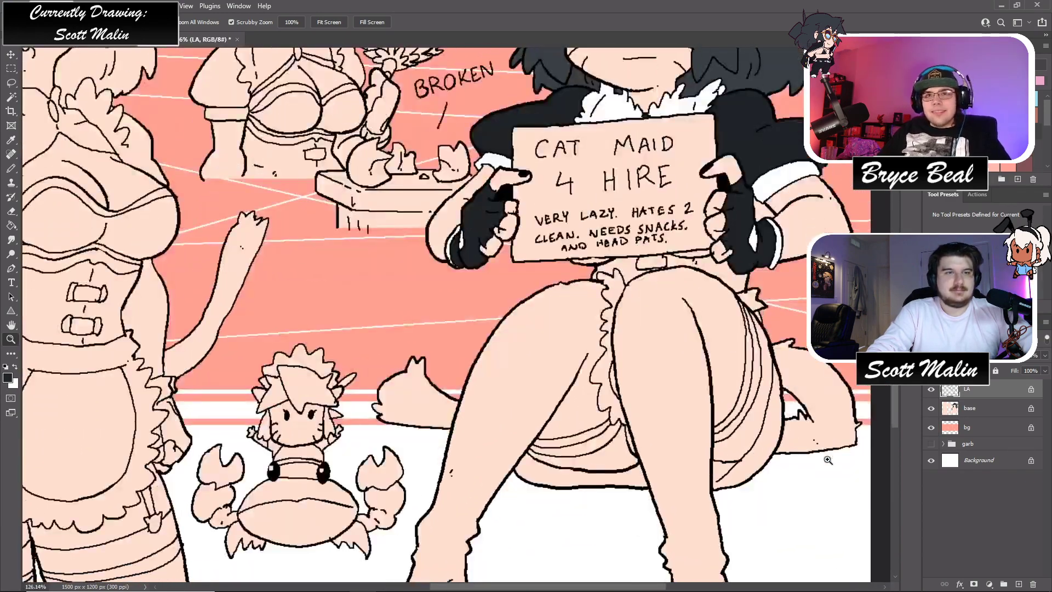
{"action": "key", "text": "g"}
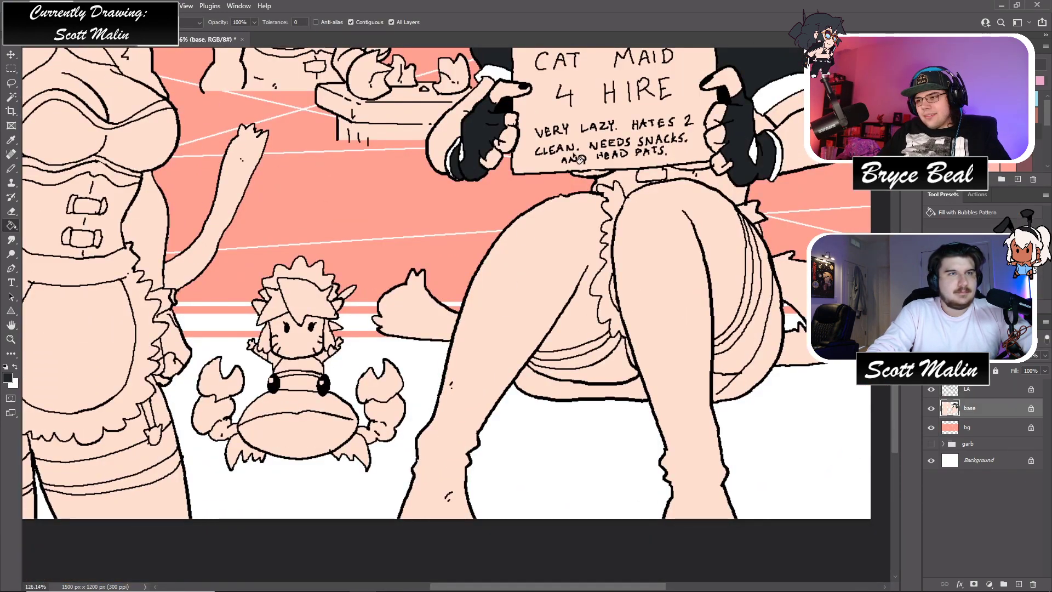
{"action": "left_click", "coordinate": [541, 253]}
{"action": "left_click", "coordinate": [677, 280]}
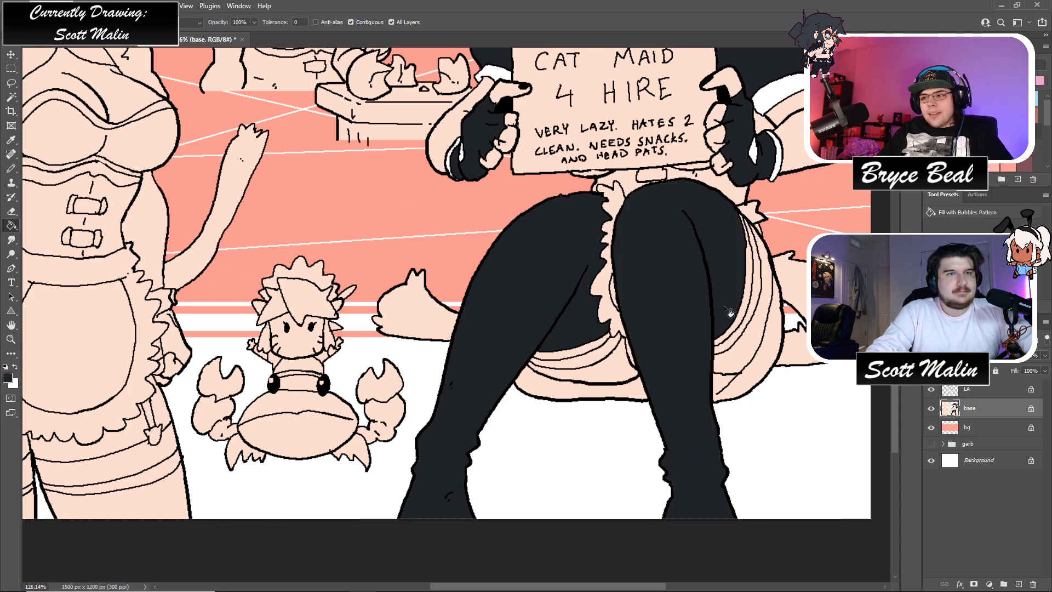
- Fill the sign-holding figure's inner skirt stripes and outer hem areas on both sides of the legs with near-black
{"action": "left_click", "coordinate": [756, 319]}
{"action": "left_click", "coordinate": [619, 366]}
{"action": "left_click", "coordinate": [641, 394]}
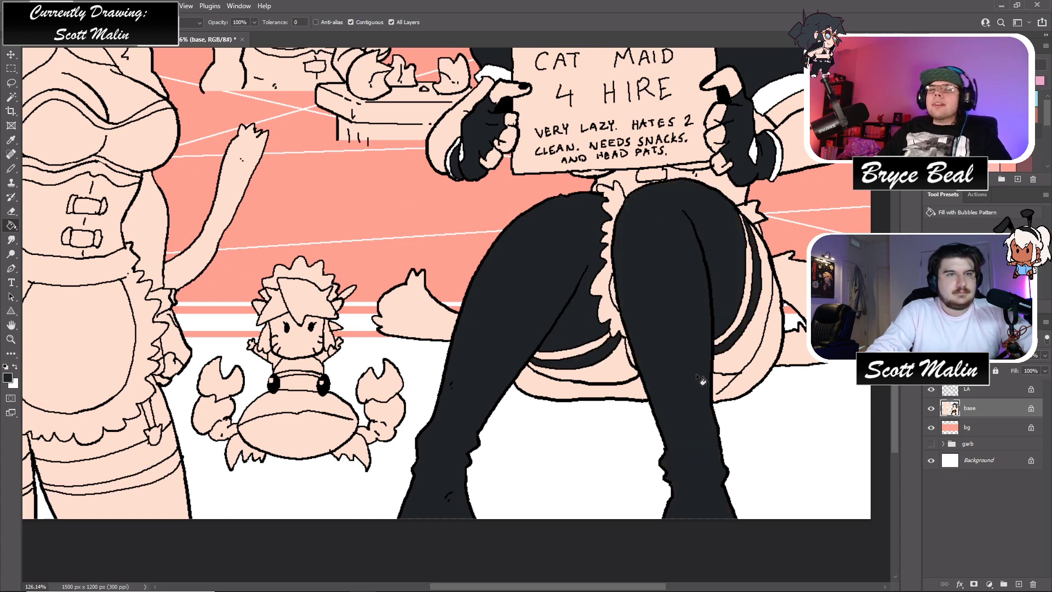
{"action": "left_click", "coordinate": [746, 382]}
- Fill both visible parts of the sign-holding figure's tail with near-black
{"action": "scroll", "coordinate": [805, 404], "scroll_direction": "up", "scroll_amount": 2}
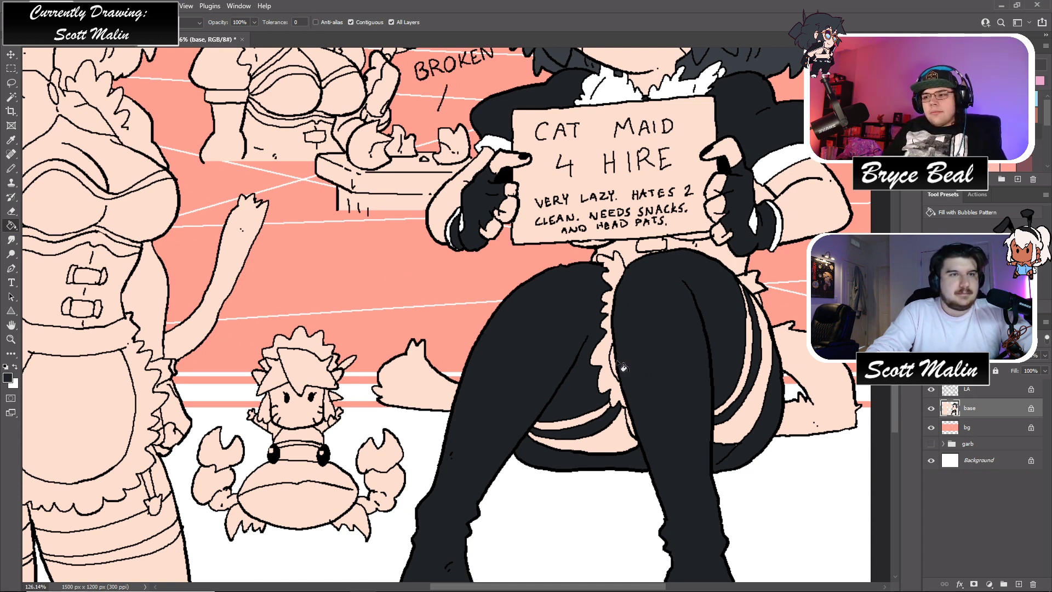
{"action": "key", "text": "b"}
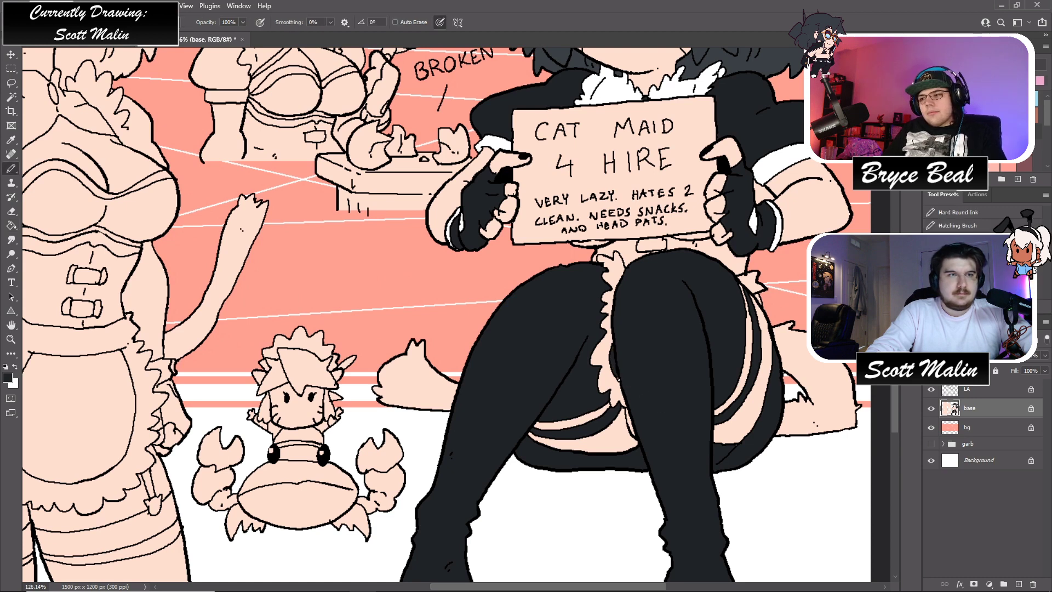
{"action": "key", "text": "g"}
{"action": "left_click", "coordinate": [796, 357]}
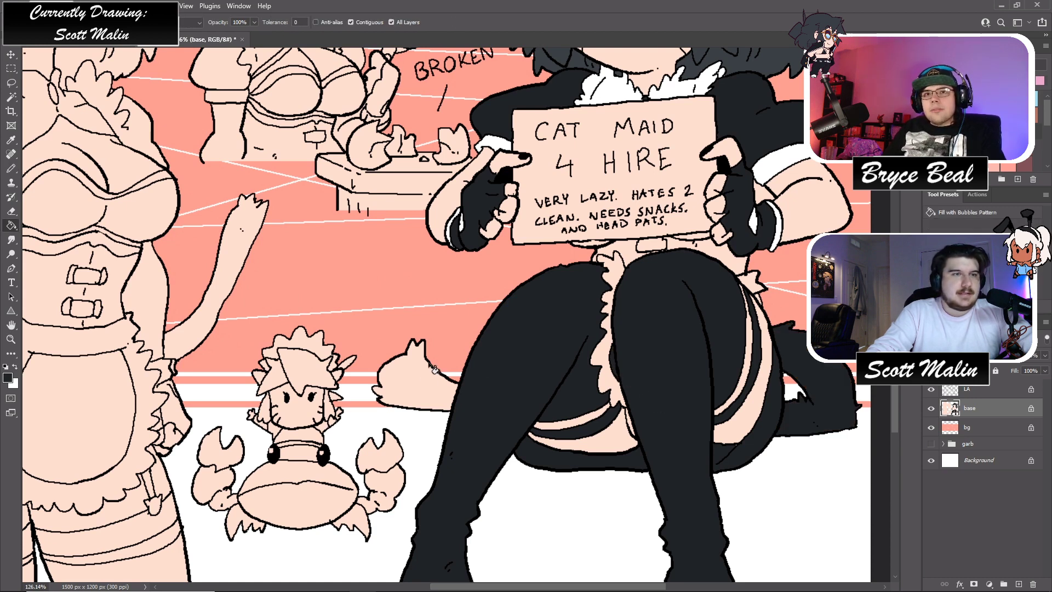
{"action": "left_click", "coordinate": [425, 381]}
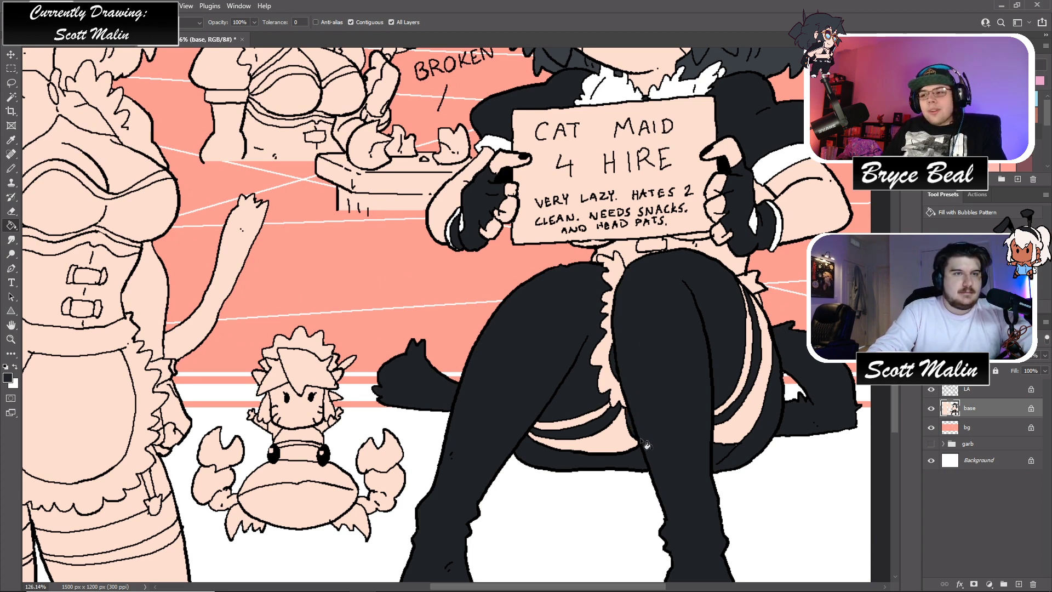
- Fill the sign-holding figure's bodice with near-black, and the hip bow and the adjoining skirt stripe with white
{"action": "scroll", "coordinate": [673, 446], "scroll_direction": "up", "scroll_amount": 3}
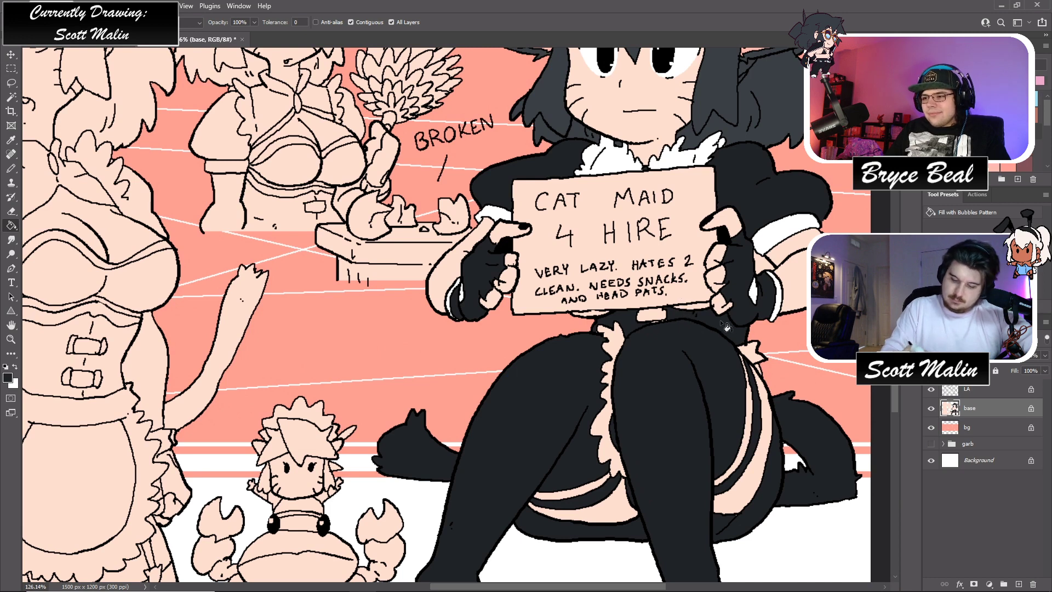
{"action": "key", "text": "x"}
{"action": "left_click", "coordinate": [755, 357]}
{"action": "left_click", "coordinate": [749, 409]}
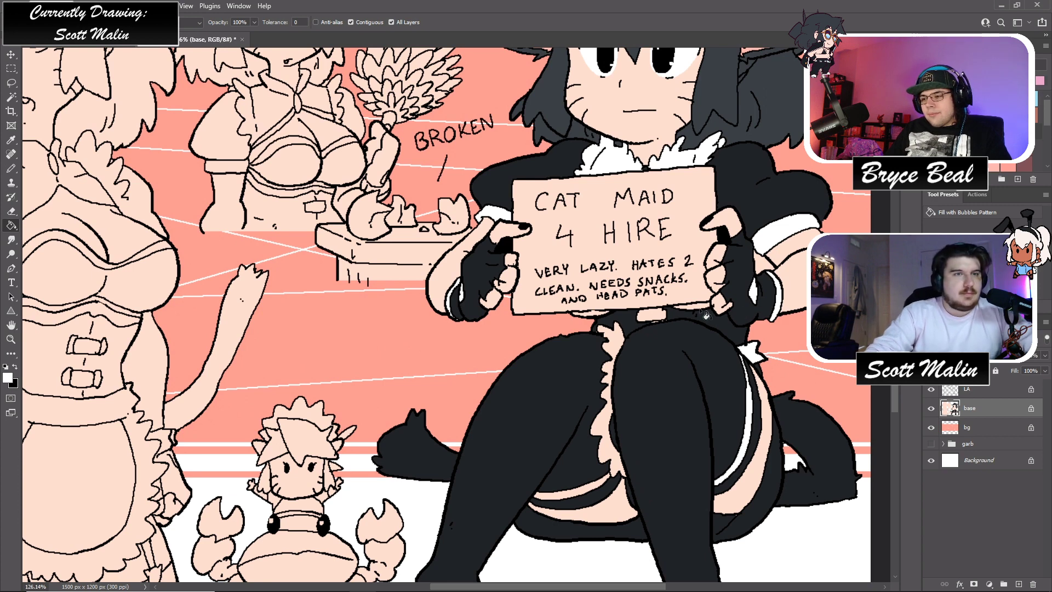
- Fill the small waist buckle below the sign with a pale blue-grey
{"action": "scroll", "coordinate": [741, 312], "scroll_direction": "down", "scroll_amount": 2}
{"action": "left_click", "coordinate": [658, 307], "text": "alt"}
{"action": "key", "text": "b"}
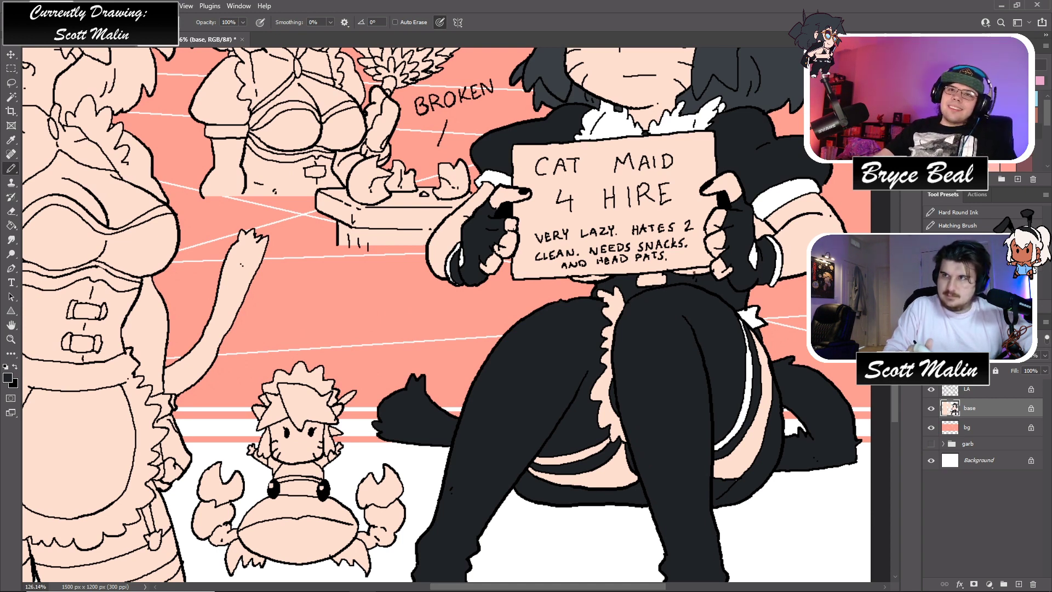
{"action": "key", "text": "x"}
{"action": "key", "text": "g"}
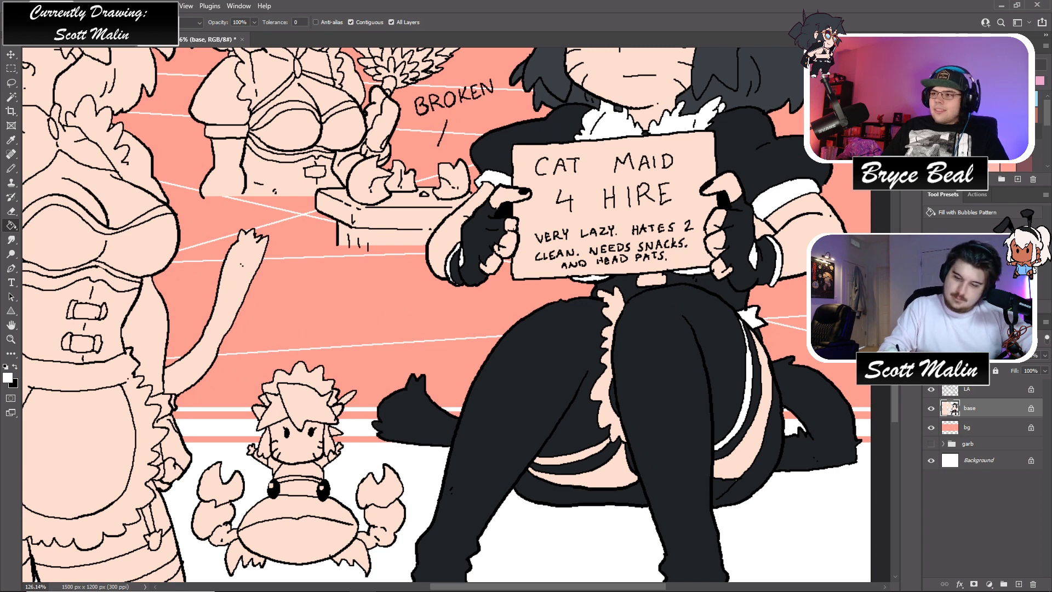
{"action": "left_click", "coordinate": [654, 280]}
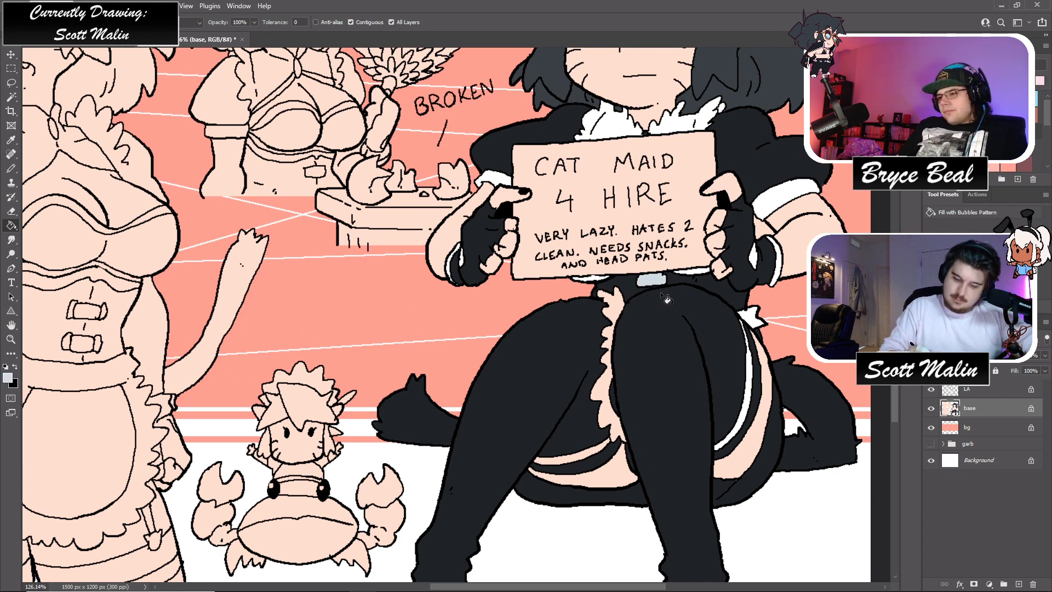
{"action": "left_click", "coordinate": [723, 297], "text": "alt"}
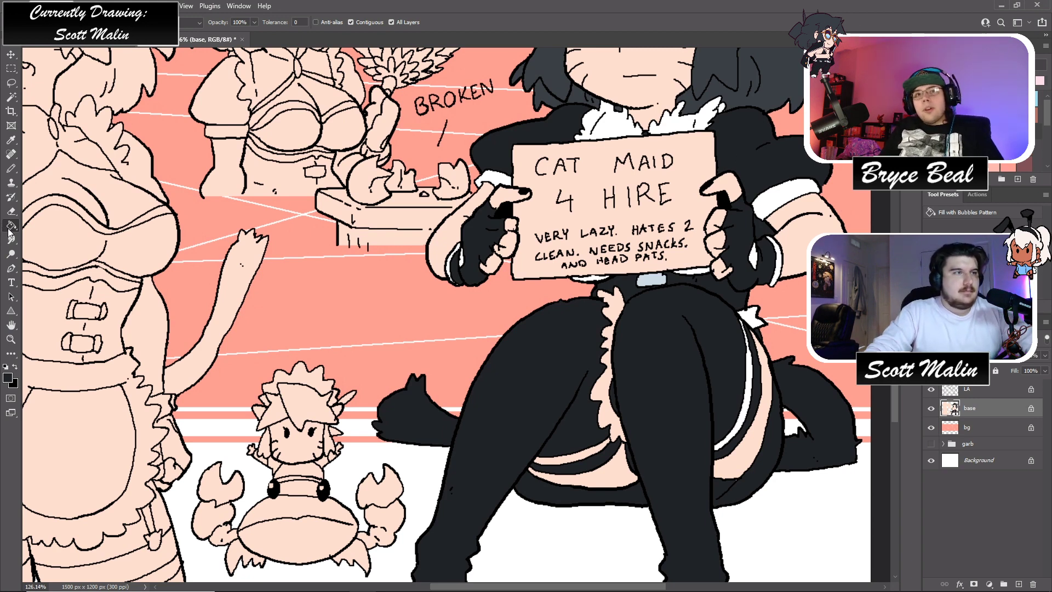
- Sample the collar's white and fill the apron frill between the legs and the remaining skirt stripe with it
{"action": "left_click", "coordinate": [670, 122], "text": "alt"}
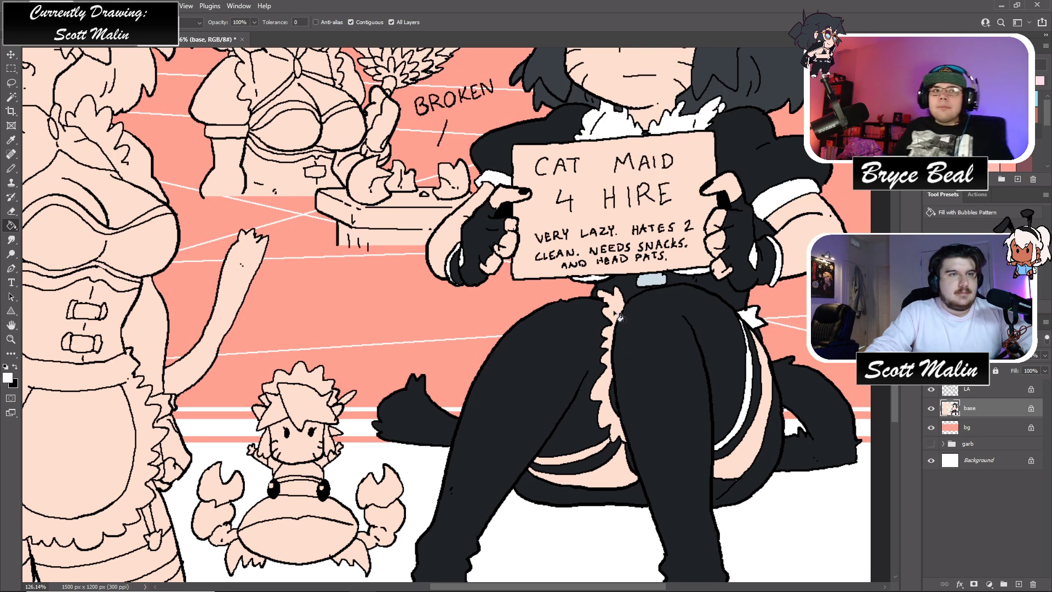
{"action": "left_click", "coordinate": [613, 359]}
{"action": "left_click", "coordinate": [599, 448]}
{"action": "left_click", "coordinate": [567, 450]}
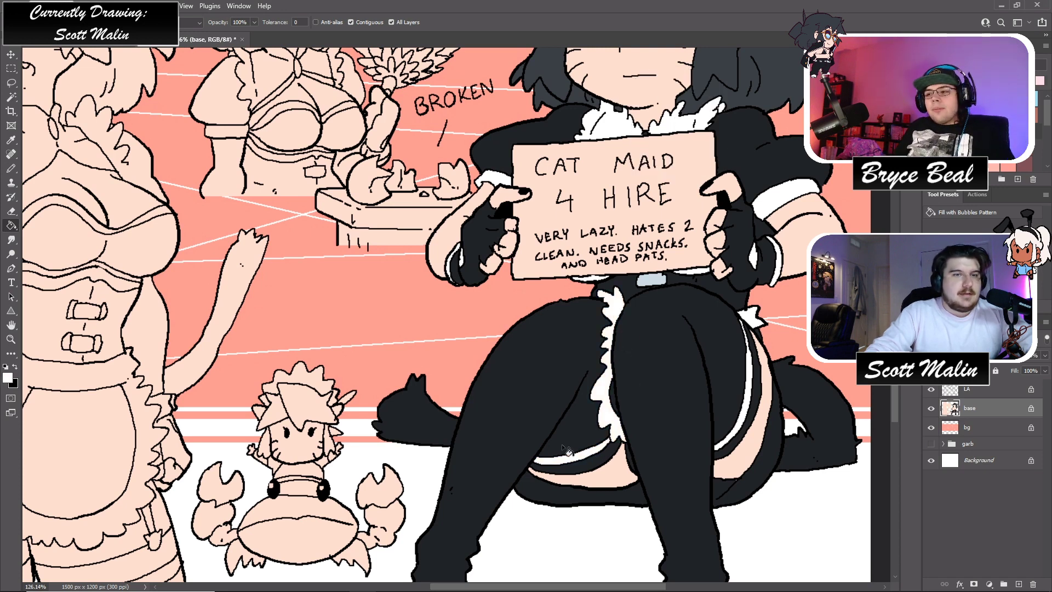
- Save the document
{"action": "scroll", "coordinate": [511, 338], "scroll_direction": "up", "scroll_amount": 2}
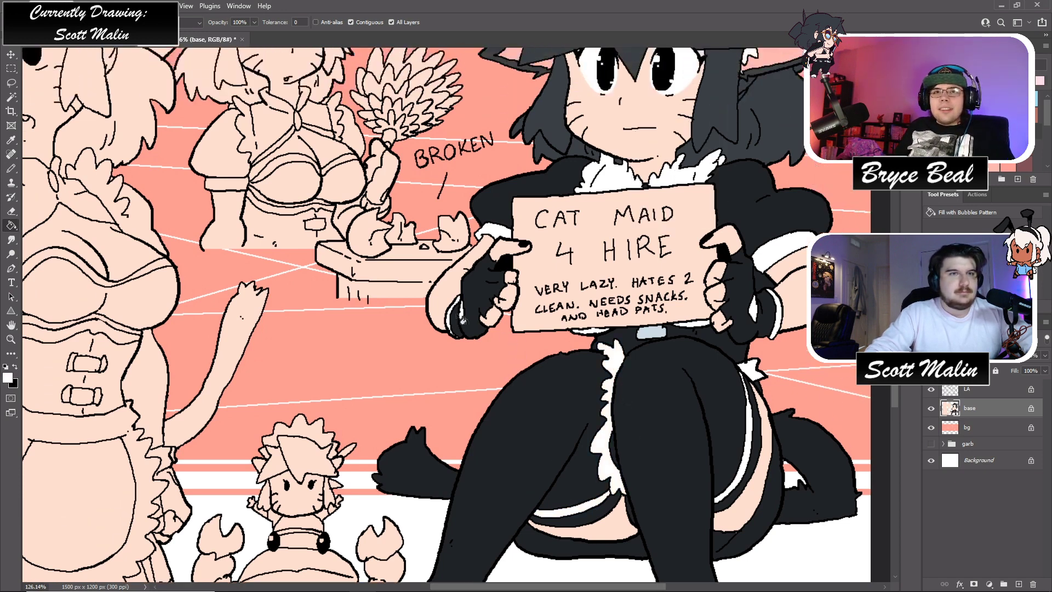
{"action": "left_click", "coordinate": [11, 339]}
{"action": "key", "text": "ctrl+0"}
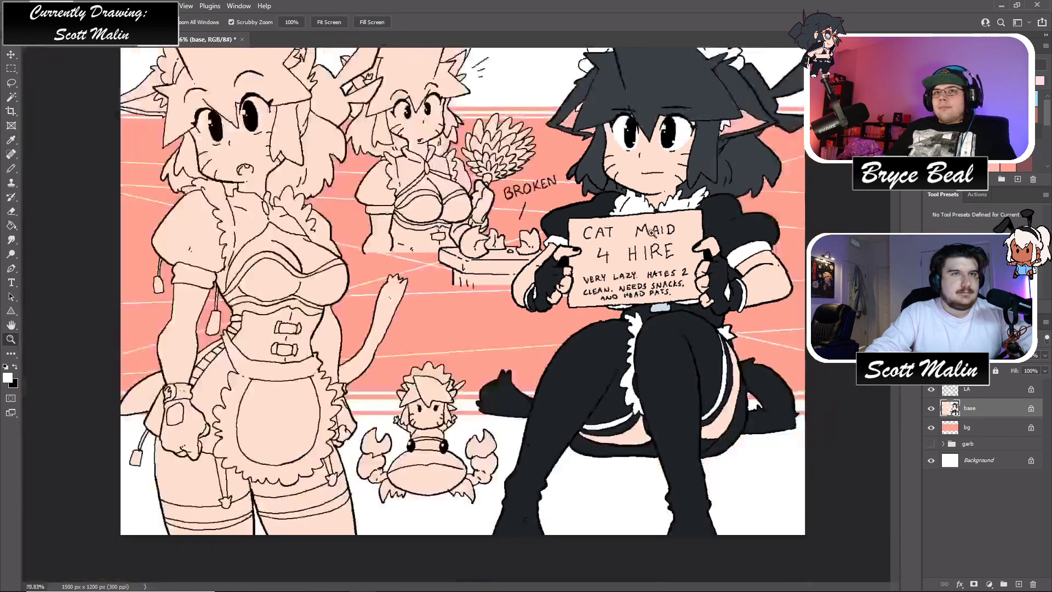
{"action": "mouse_move", "coordinate": [729, 436]}
{"action": "left_mouse_down"}
{"action": "mouse_move", "coordinate": [706, 425]}
{"action": "mouse_move", "coordinate": [775, 450]}
{"action": "mouse_move", "coordinate": [781, 487]}
{"action": "left_mouse_up"}
{"action": "key", "text": "ctrl+s"}
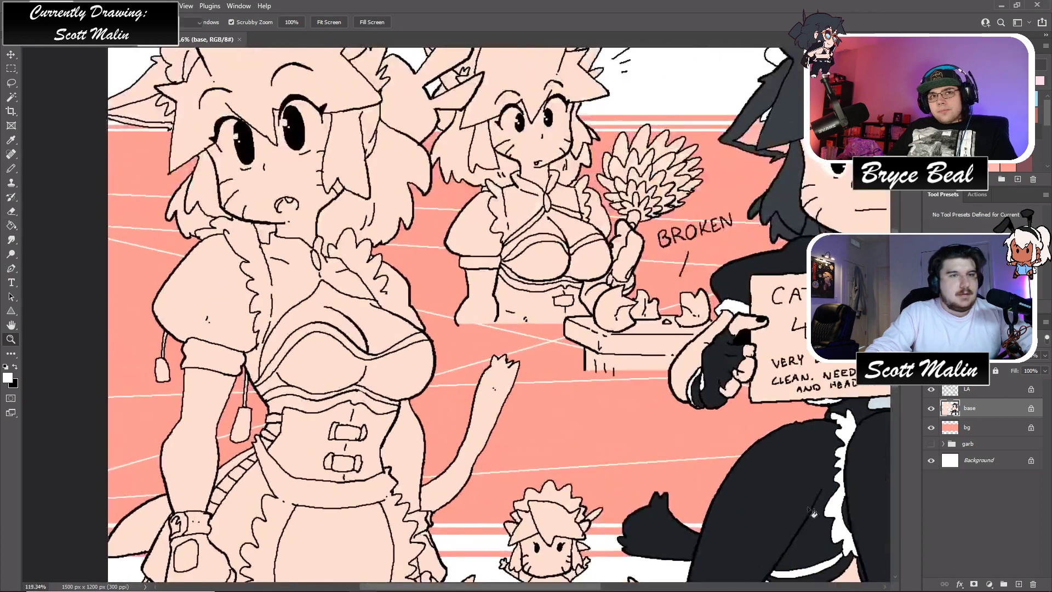
- Fill the large open-mouthed figure's near puffed sleeve and the trim bands above and below the bust with near-black
{"action": "key", "text": "g"}
{"action": "key", "text": "x"}
{"action": "left_click", "coordinate": [214, 285]}
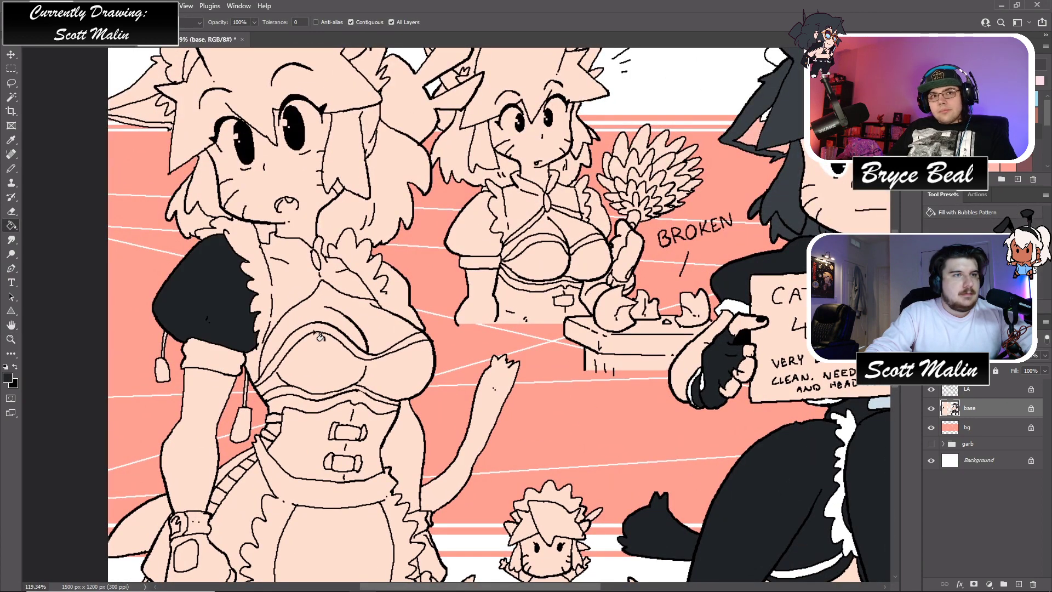
{"action": "left_click", "coordinate": [320, 336]}
{"action": "left_click", "coordinate": [316, 402]}
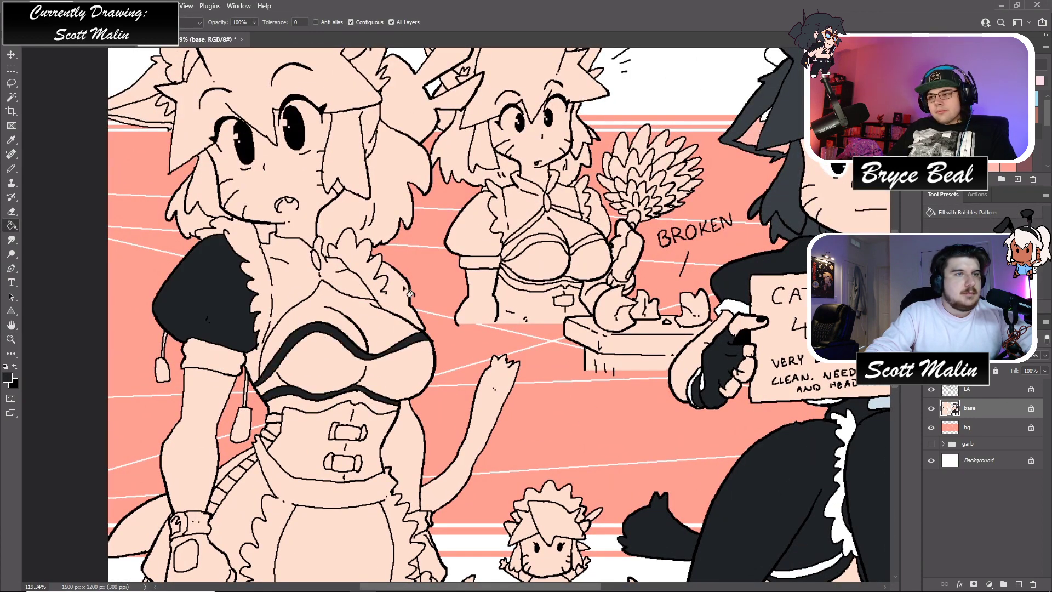
- Fill the open-mouthed figure's far puffed sleeve and the corset with its side straps with near-black
{"action": "key", "text": "b"}
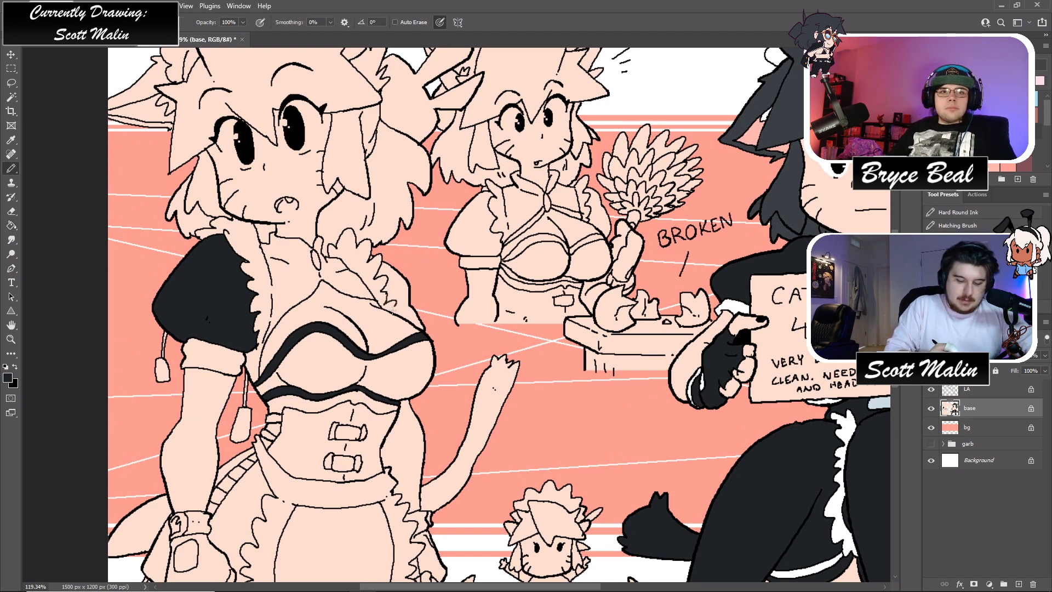
{"action": "key", "text": "g"}
{"action": "left_click", "coordinate": [390, 277]}
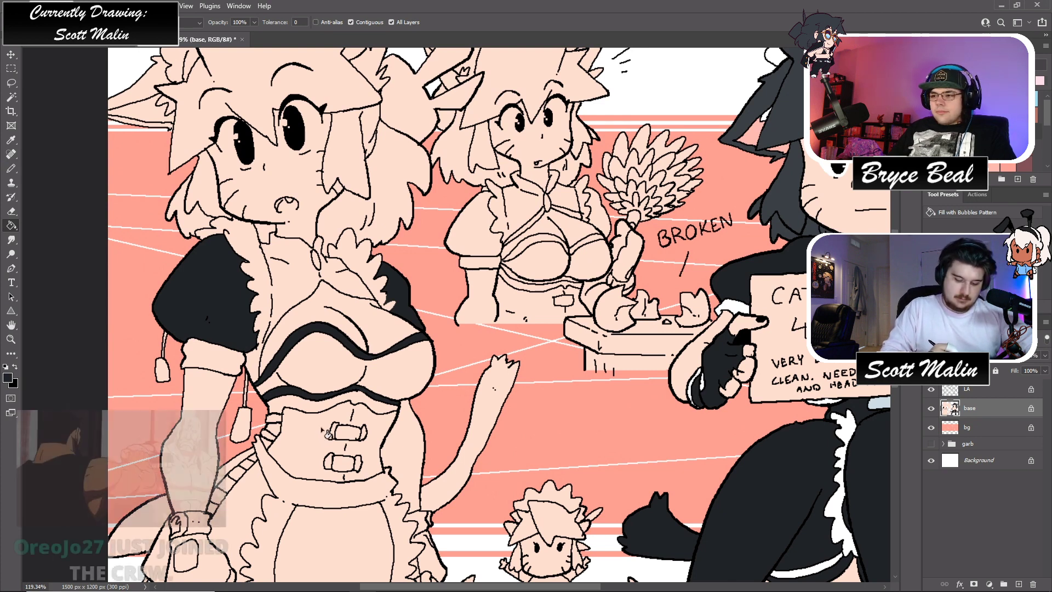
{"action": "left_click", "coordinate": [273, 438]}
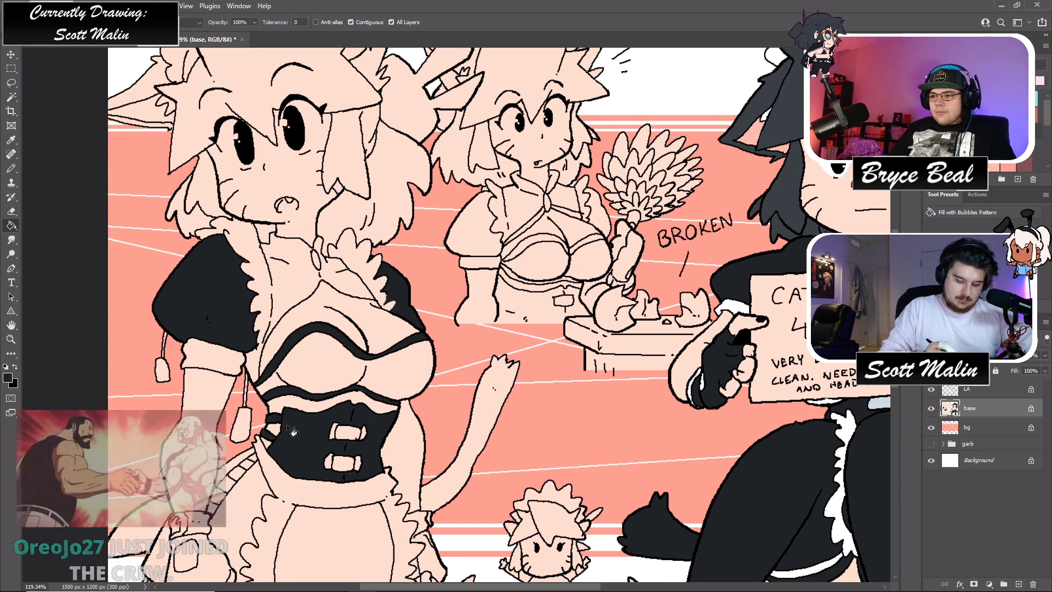
- Fill the open-mouthed figure's near glove and buckled wrist strap with near-black, undoing the first fill attempt
{"action": "scroll", "coordinate": [296, 408], "scroll_direction": "down", "scroll_amount": 5}
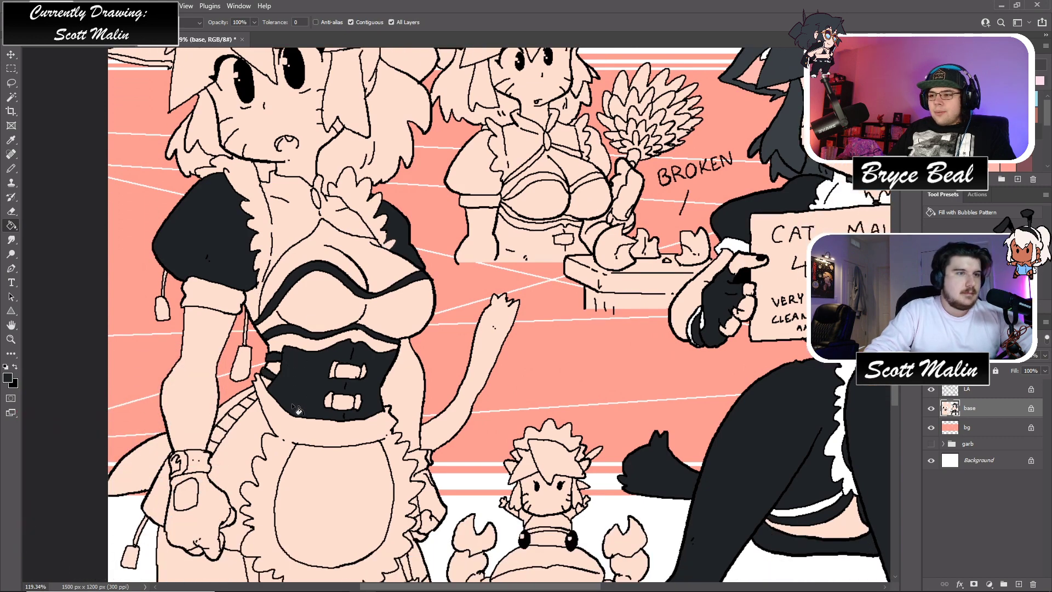
{"action": "left_click", "coordinate": [208, 450]}
{"action": "key", "text": "ctrl+z"}
{"action": "key", "text": "b"}
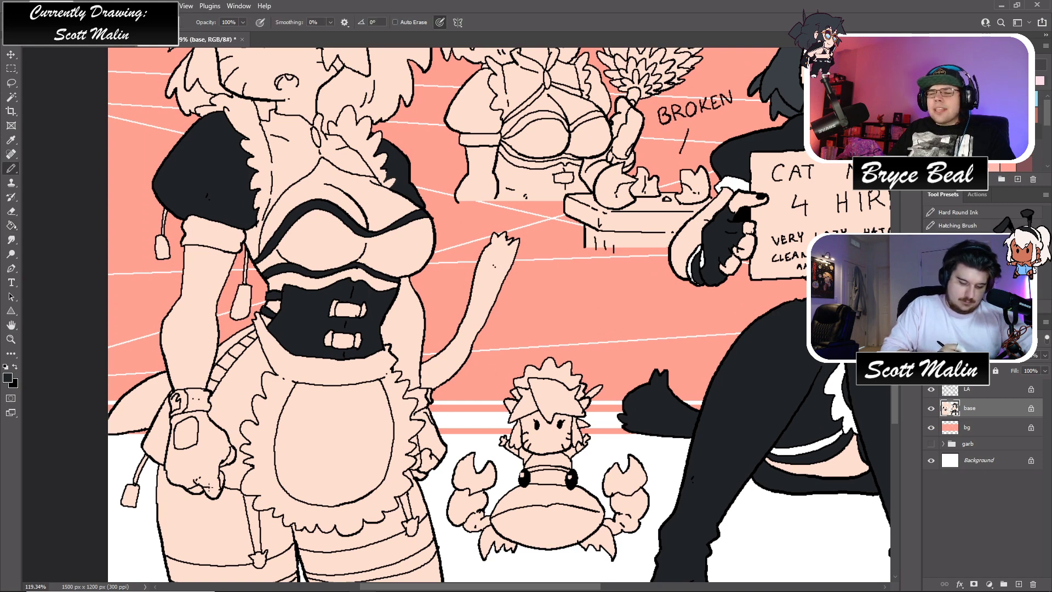
{"action": "key", "text": "g"}
{"action": "left_click", "coordinate": [223, 441]}
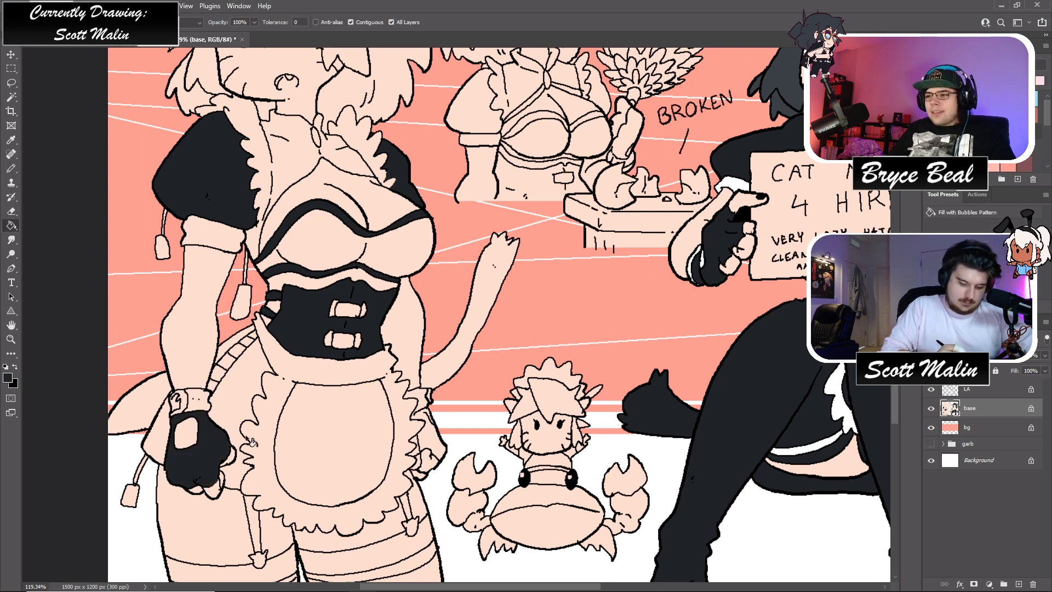
{"action": "left_click", "coordinate": [216, 416]}
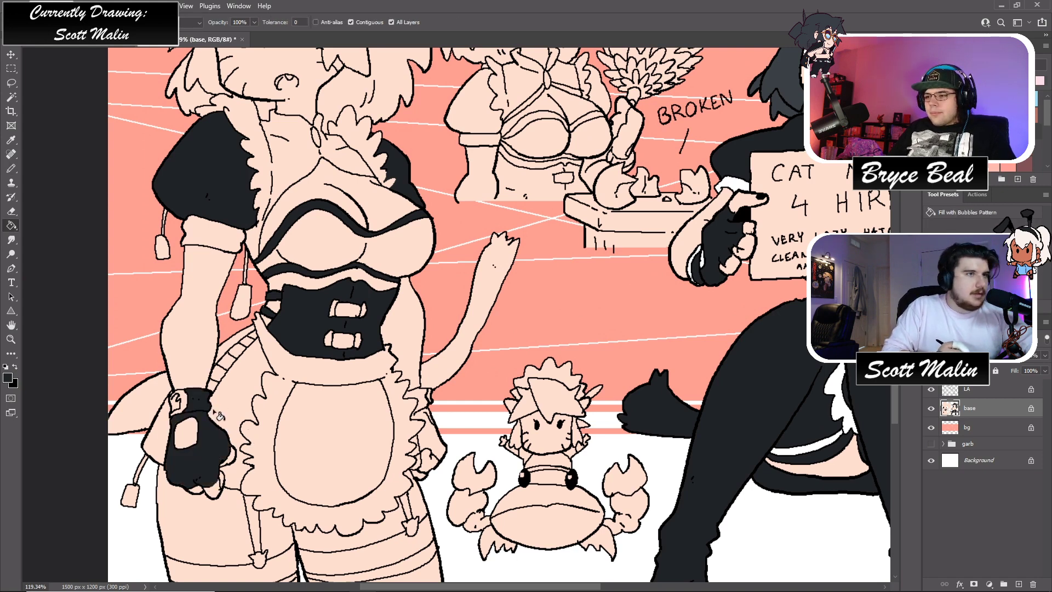
{"action": "left_click", "coordinate": [185, 409]}
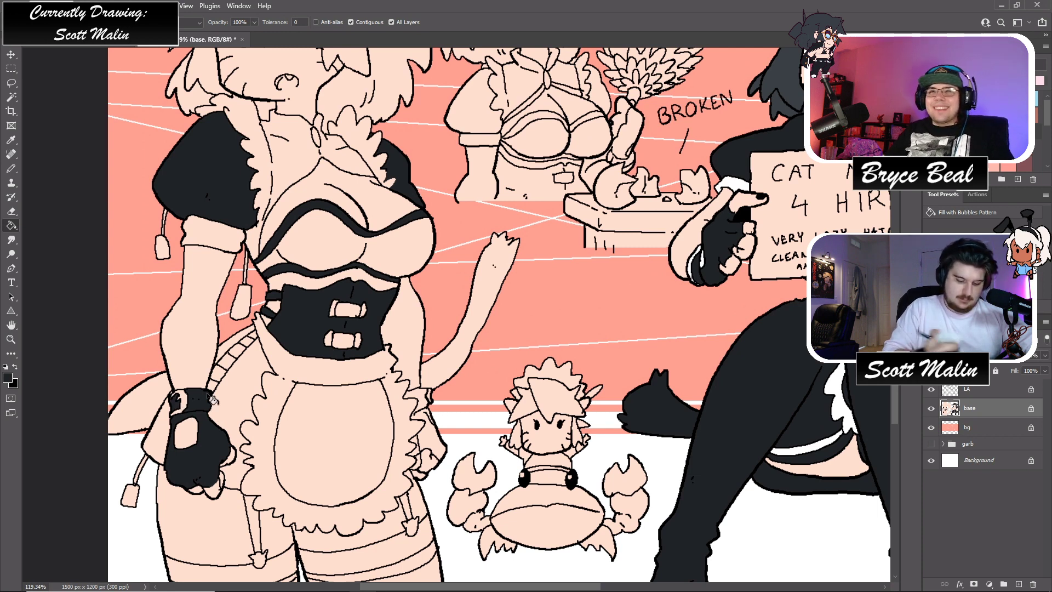
- Fill the open-mouthed figure's skirt areas behind the gloved hand and along the hip with near-black
{"action": "left_click", "coordinate": [154, 425]}
{"action": "left_click", "coordinate": [167, 400]}
{"action": "key", "text": "b"}
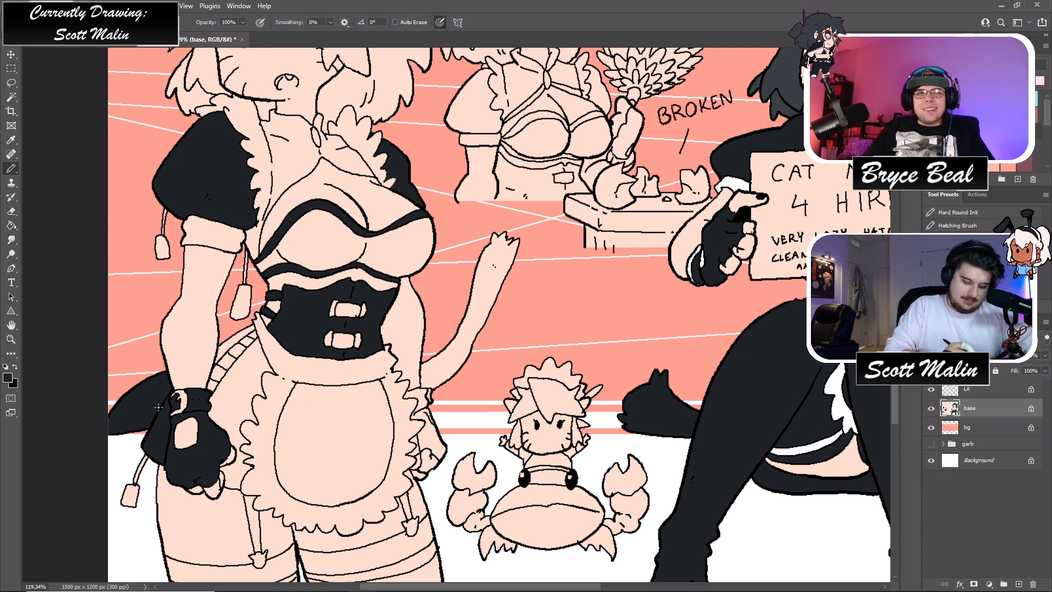
{"action": "key", "text": "g"}
{"action": "left_click", "coordinate": [227, 347]}
{"action": "left_click", "coordinate": [282, 345]}
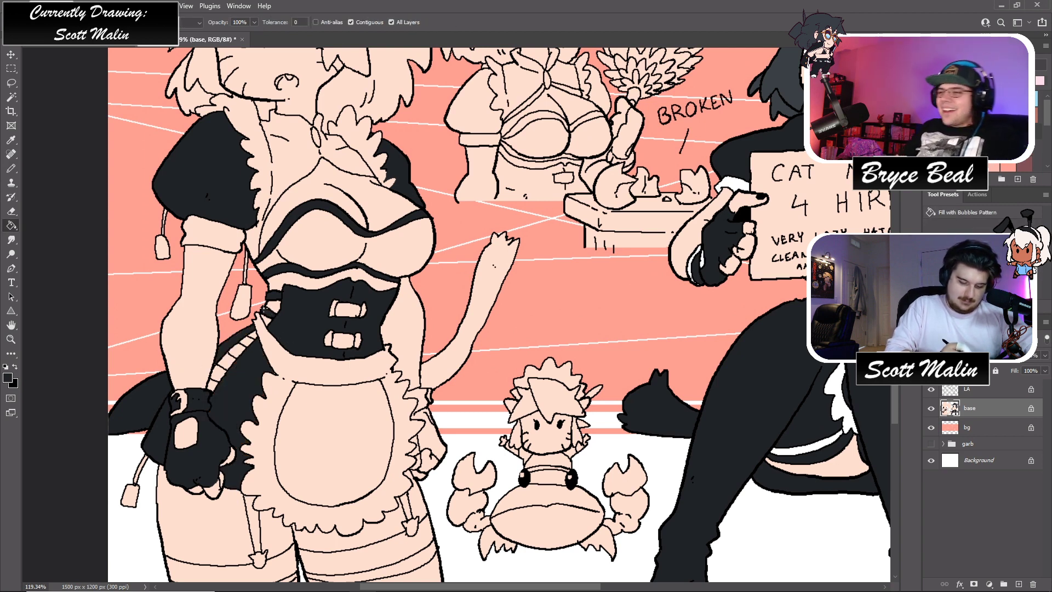
- Fill the two tassels hanging beside the open-mouthed figure's near arm with near-black
{"action": "key", "text": "b"}
{"action": "key", "text": "g"}
{"action": "left_click", "coordinate": [241, 300]}
{"action": "left_click", "coordinate": [164, 245]}
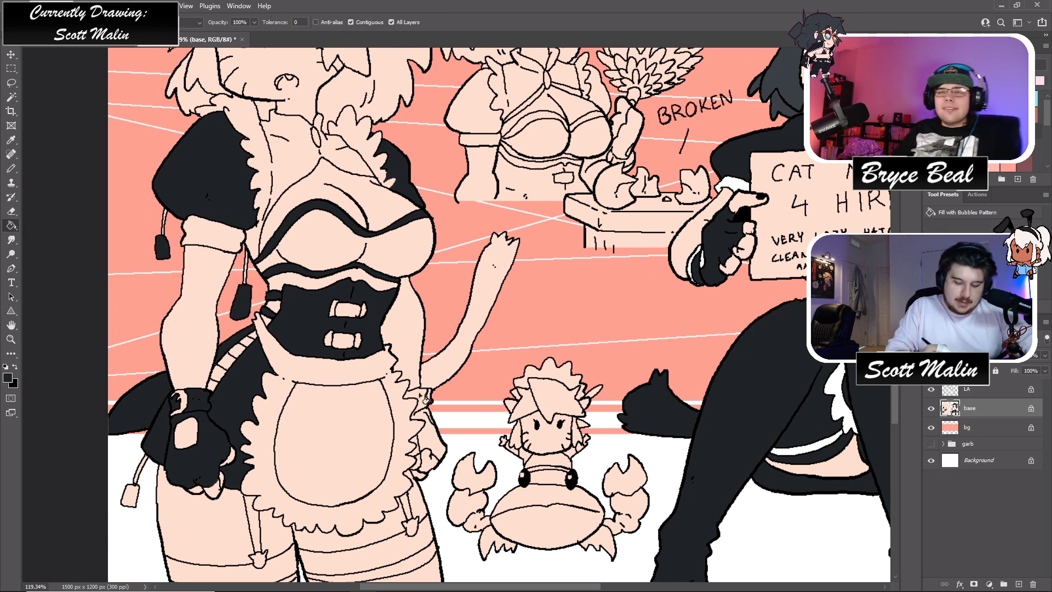
- Fill the oval centre panel of the open-mouthed figure's apron with near-black
{"action": "left_click", "coordinate": [364, 430]}
{"action": "key", "text": "b"}
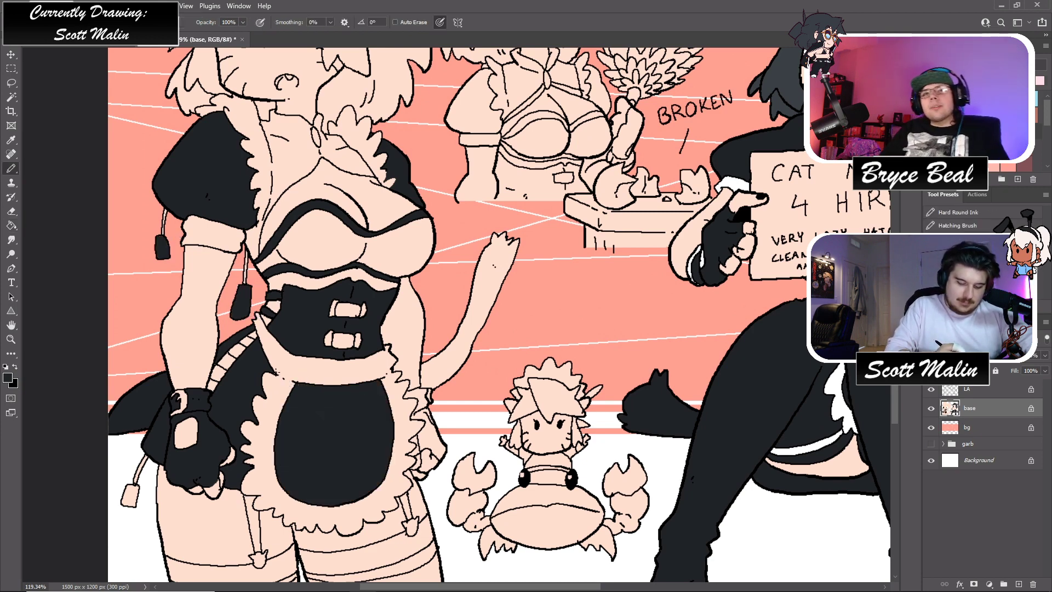
{"action": "key", "text": "g"}
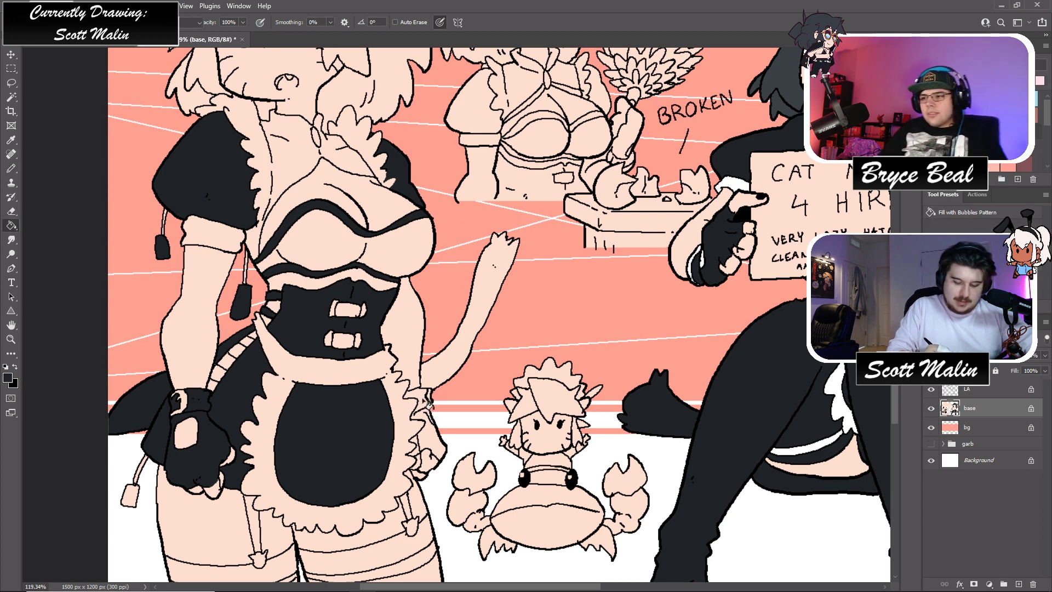
- Fill the open-mouthed figure's far wrist strap, glove and tail with near-black, undoing the first strap fill attempt
{"action": "left_click", "coordinate": [431, 412]}
{"action": "key", "text": "ctrl+z"}
{"action": "key", "text": "b"}
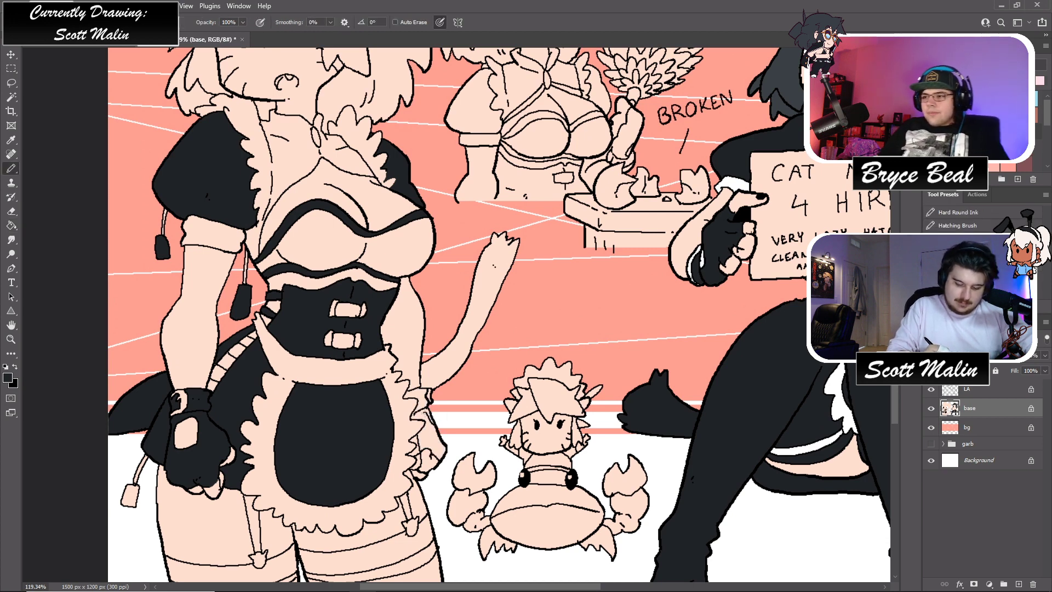
{"action": "key", "text": "g"}
{"action": "left_click", "coordinate": [429, 416]}
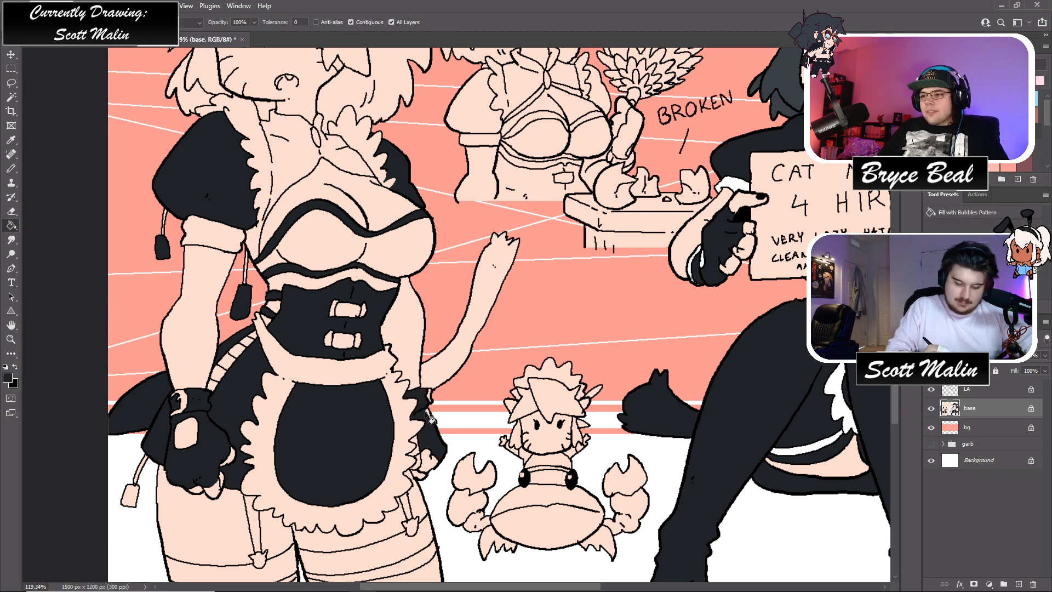
{"action": "left_click", "coordinate": [425, 454]}
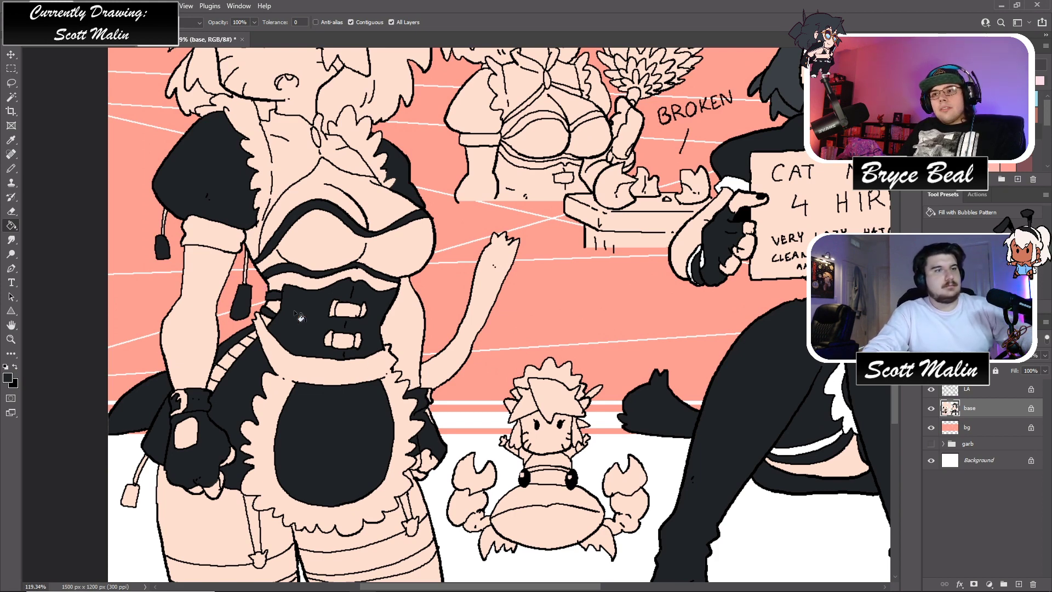
{"action": "scroll", "coordinate": [337, 359], "scroll_direction": "down", "scroll_amount": 2}
{"action": "left_click", "coordinate": [440, 318]}
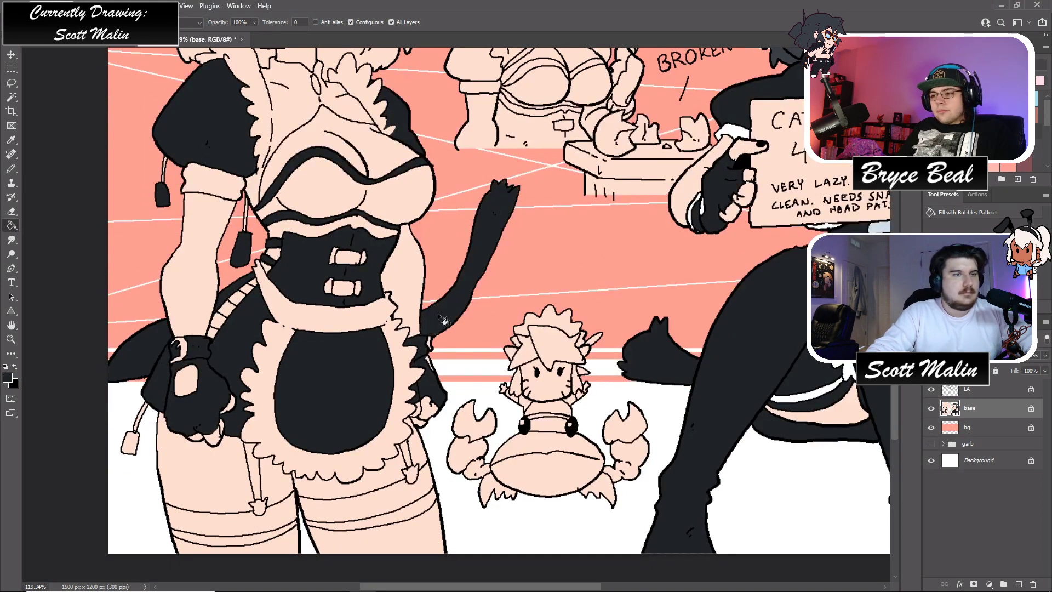
- Fill the open-mouthed figure's garter straps, stocking top bands and lower stockings with near-black on both legs
{"action": "left_click", "coordinate": [273, 518]}
{"action": "left_click", "coordinate": [259, 489]}
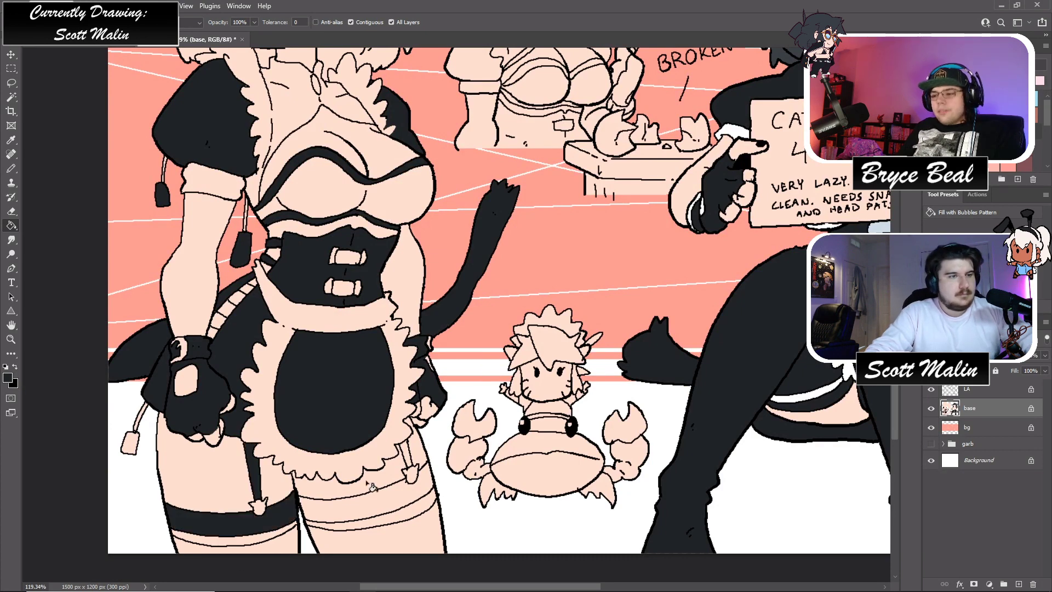
{"action": "left_click", "coordinate": [407, 450]}
{"action": "left_click", "coordinate": [412, 499]}
{"action": "left_click", "coordinate": [400, 544]}
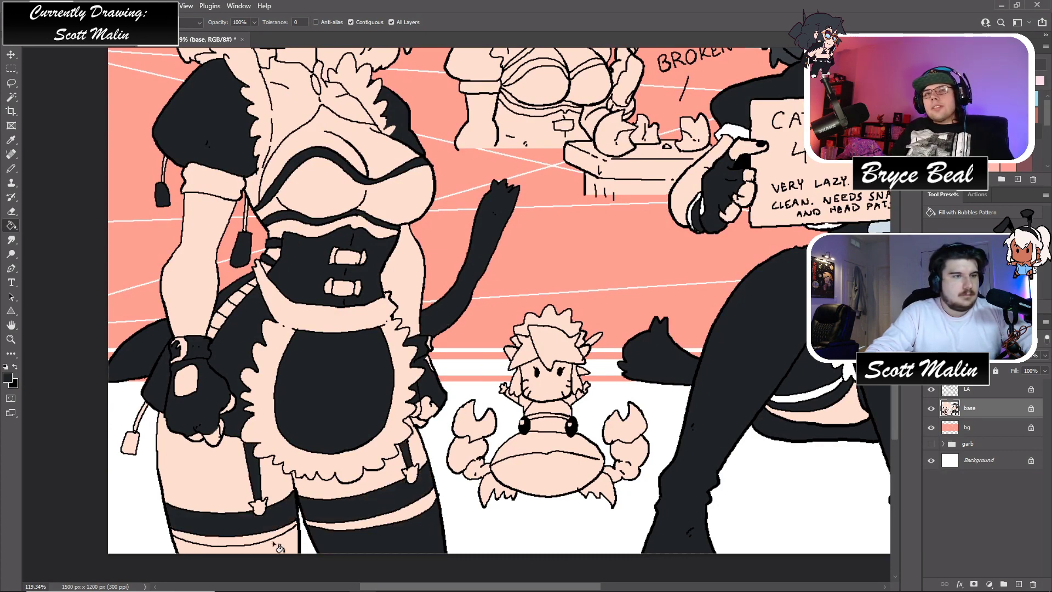
{"action": "left_click", "coordinate": [278, 547]}
{"action": "key", "text": "b"}
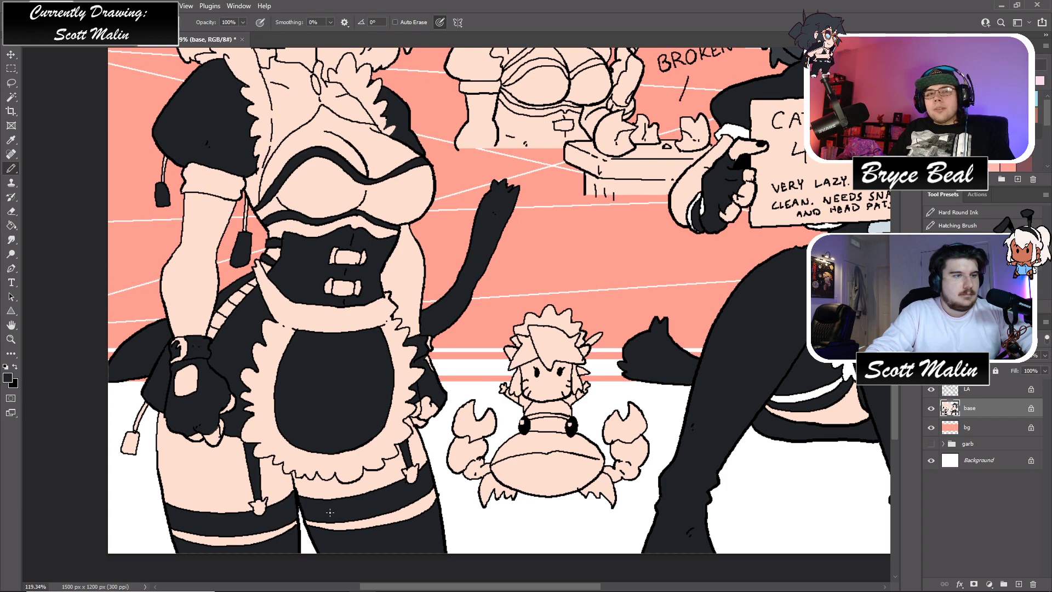
- Fill the open-mouthed figure's apron waistband and frill, plus the thin stripe on each stocking, with white
{"action": "scroll", "coordinate": [329, 512], "scroll_direction": "up", "scroll_amount": 3}
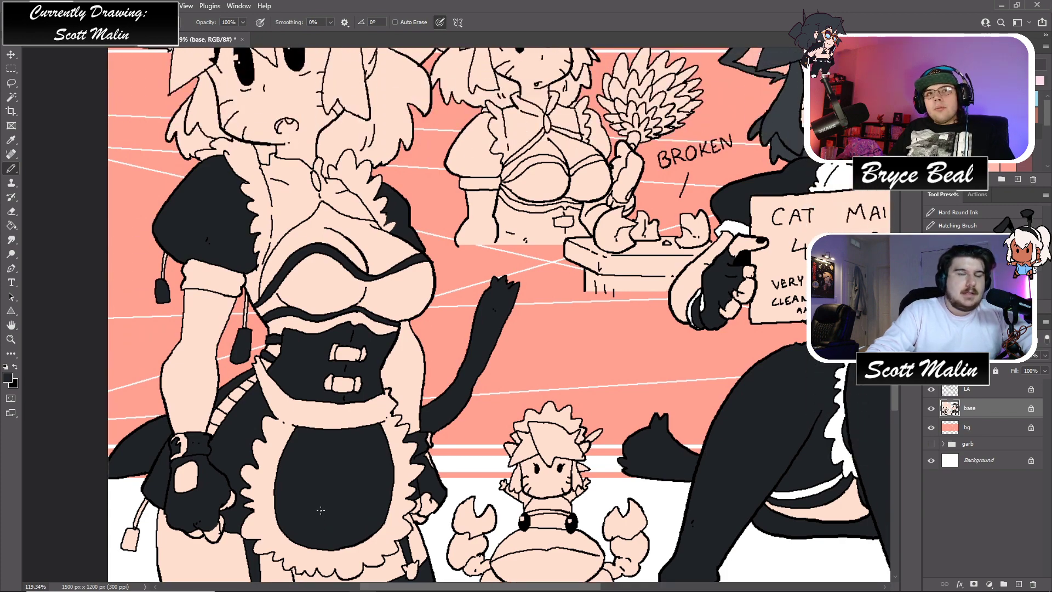
{"action": "scroll", "coordinate": [321, 510], "scroll_direction": "up", "scroll_amount": 2}
{"action": "scroll", "coordinate": [320, 509], "scroll_direction": "up", "scroll_amount": 2}
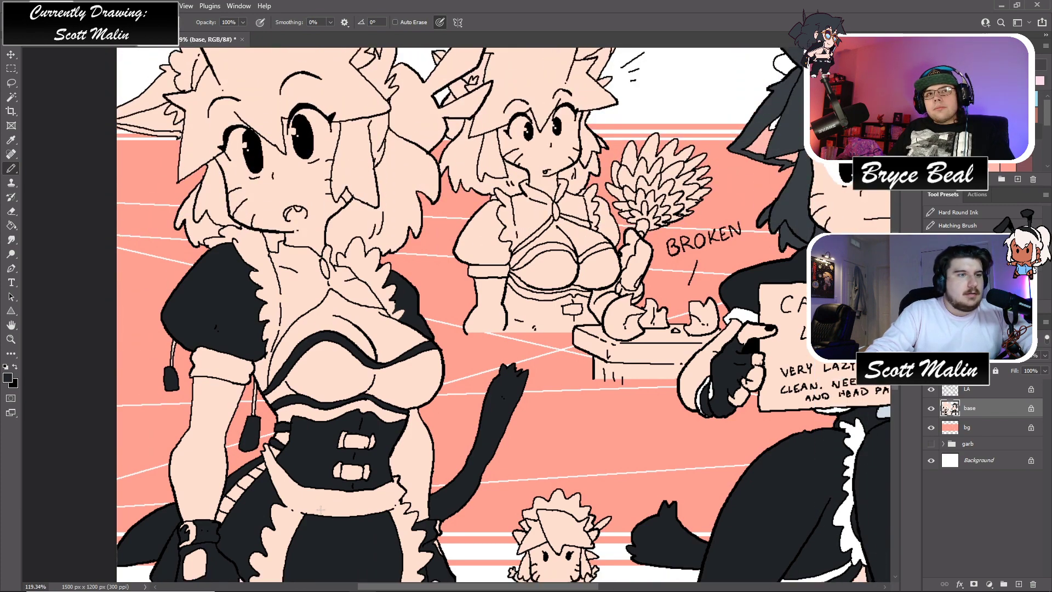
{"action": "scroll", "coordinate": [321, 510], "scroll_direction": "down", "scroll_amount": 2}
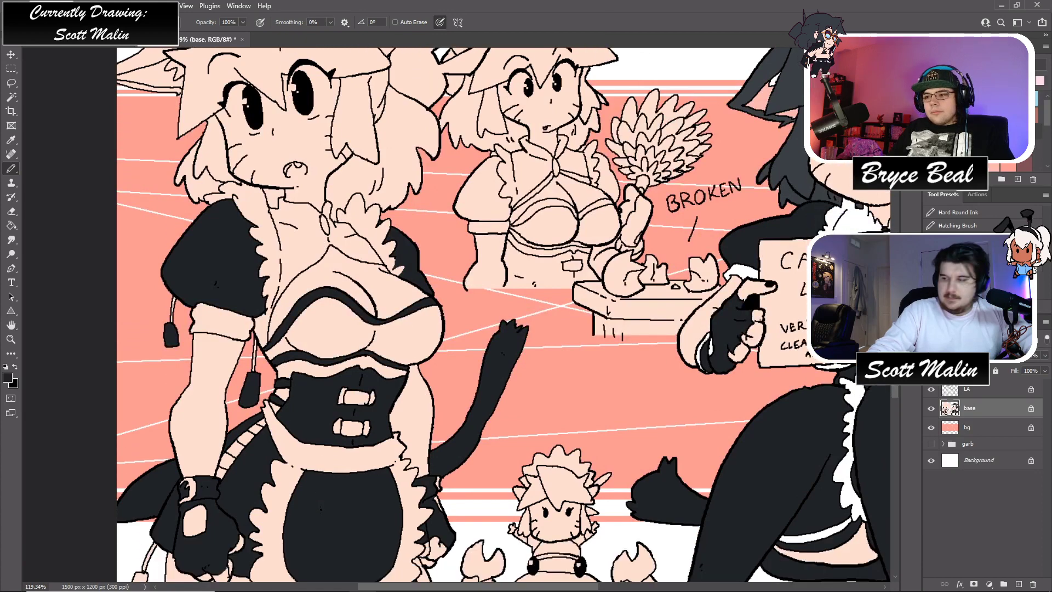
{"action": "key", "text": "x"}
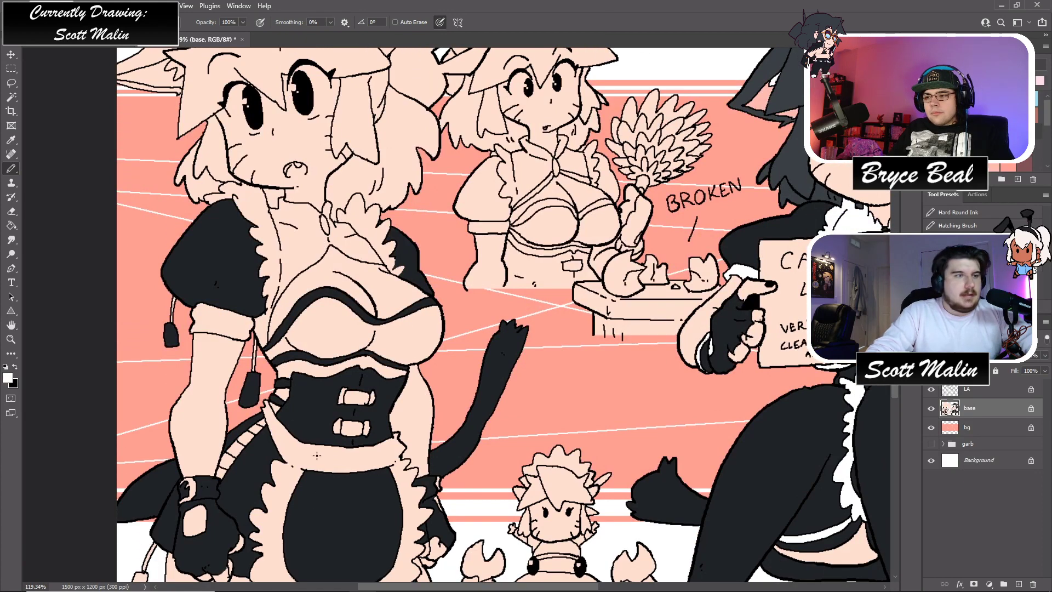
{"action": "key", "text": "g"}
{"action": "left_click", "coordinate": [322, 461]}
{"action": "scroll", "coordinate": [324, 464], "scroll_direction": "down", "scroll_amount": 1}
{"action": "scroll", "coordinate": [324, 464], "scroll_direction": "down", "scroll_amount": 6}
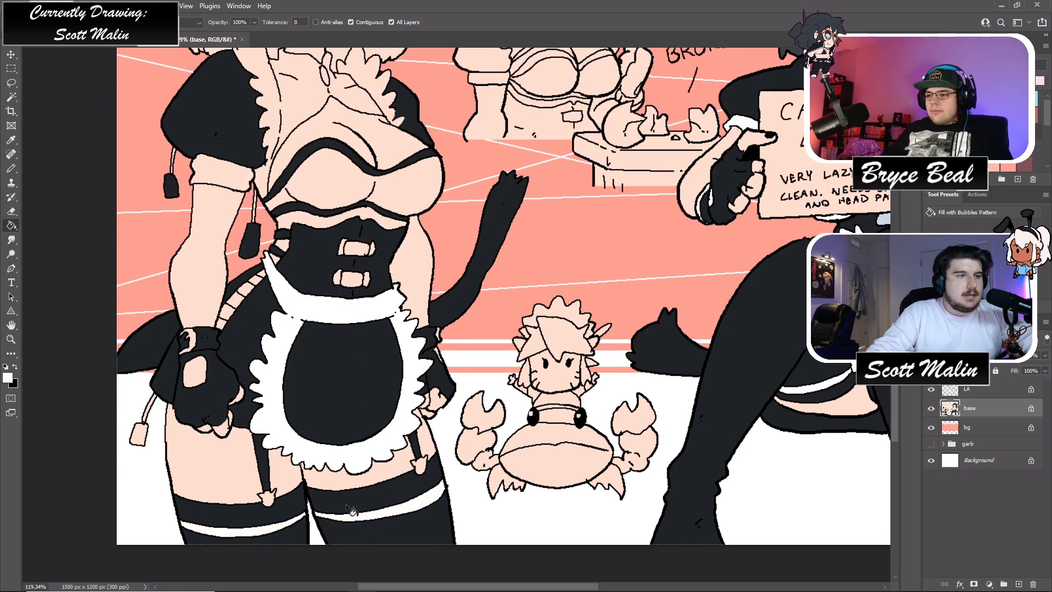
- Fill the cuff of the open-mouthed figure's near puffed sleeve with white
{"action": "scroll", "coordinate": [198, 458], "scroll_direction": "up", "scroll_amount": 1}
{"action": "scroll", "coordinate": [198, 457], "scroll_direction": "up", "scroll_amount": 2}
{"action": "scroll", "coordinate": [196, 469], "scroll_direction": "up", "scroll_amount": 2}
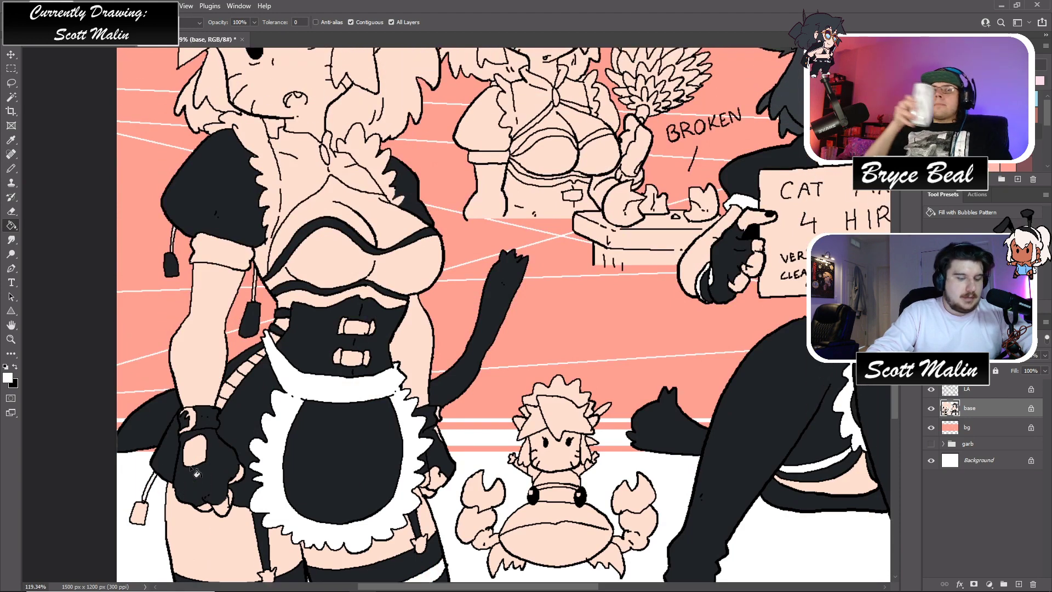
{"action": "key", "text": "ctrl+alt"}
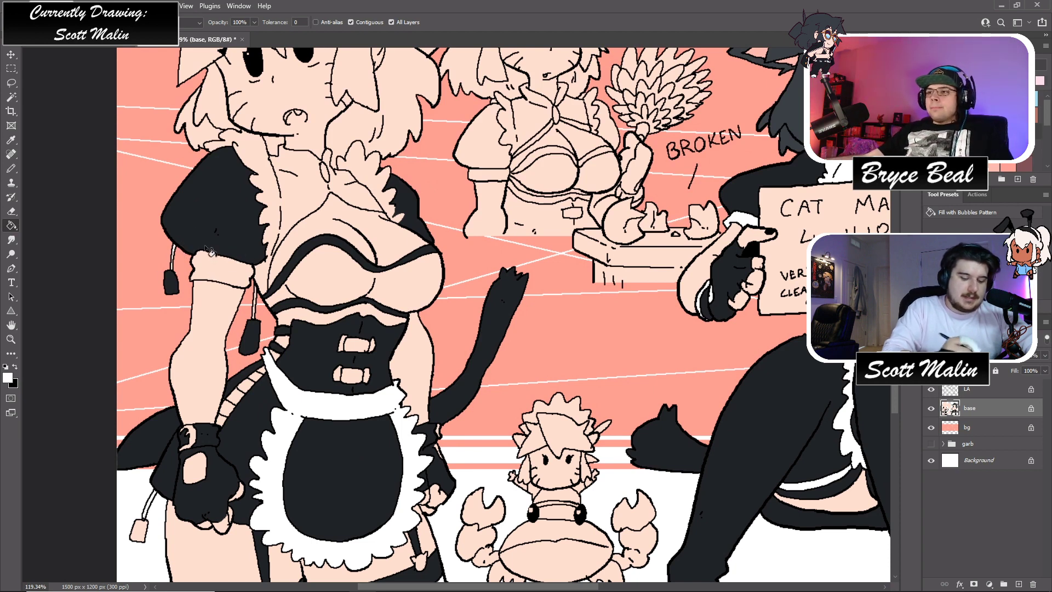
{"action": "left_click", "coordinate": [211, 262]}
{"action": "key", "text": "ctrl"}
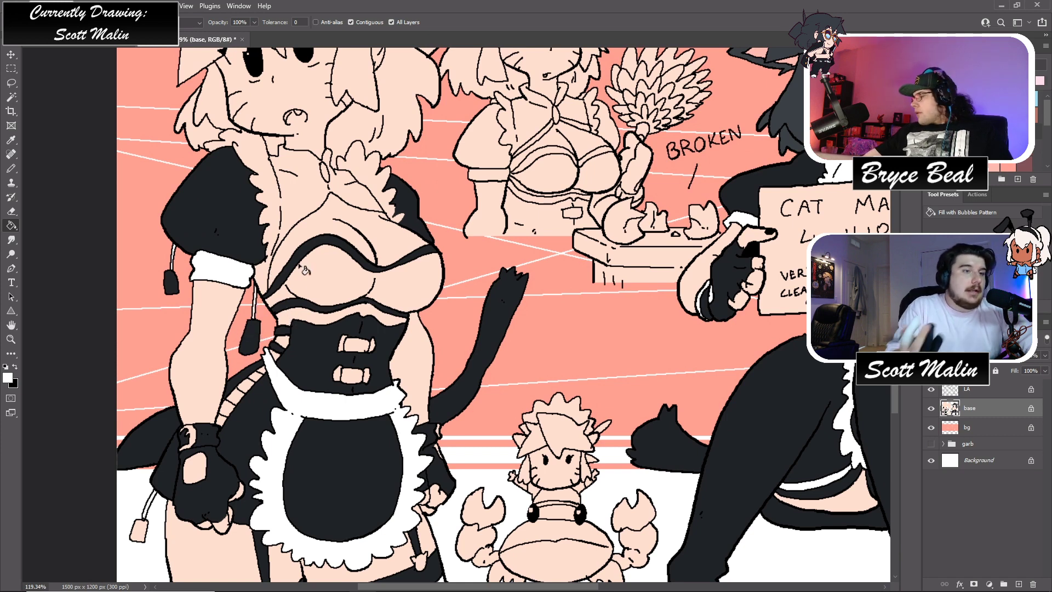
- Fill the tassel hanging beside the open-mouthed figure's near glove with near-black and her bust panels with white
{"action": "scroll", "coordinate": [304, 270], "scroll_direction": "down", "scroll_amount": 2}
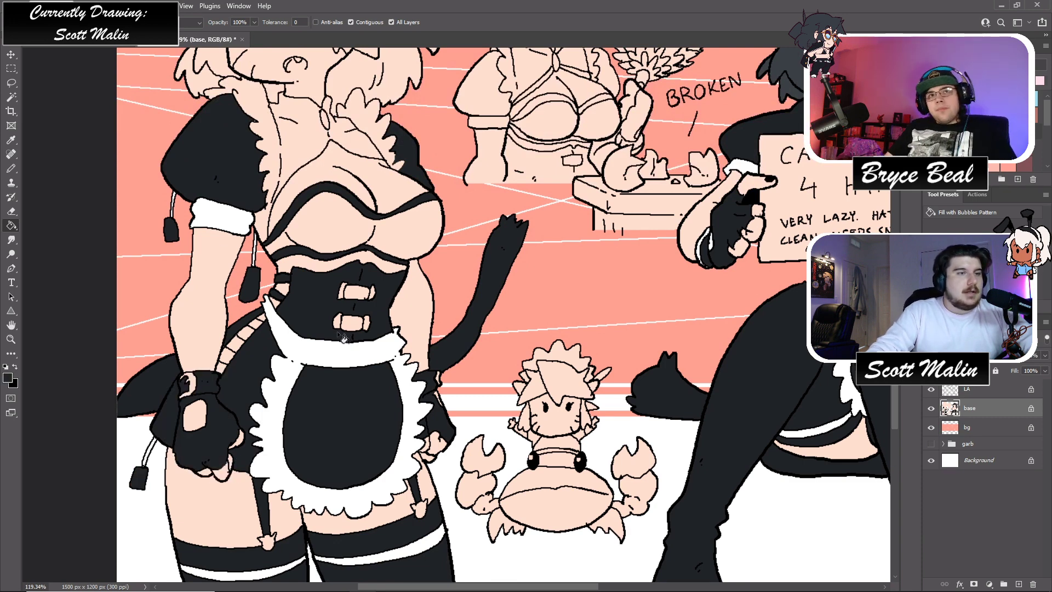
{"action": "scroll", "coordinate": [343, 339], "scroll_direction": "up", "scroll_amount": 2}
{"action": "left_click", "coordinate": [358, 392], "text": "alt"}
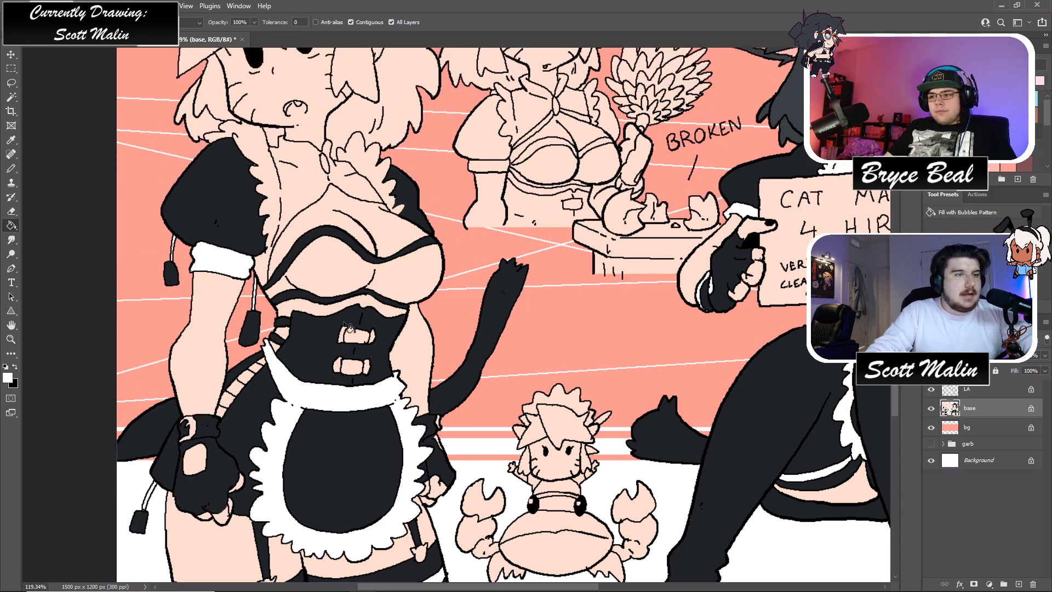
{"action": "left_click", "coordinate": [326, 272]}
{"action": "scroll", "coordinate": [325, 272], "scroll_direction": "up", "scroll_amount": 2}
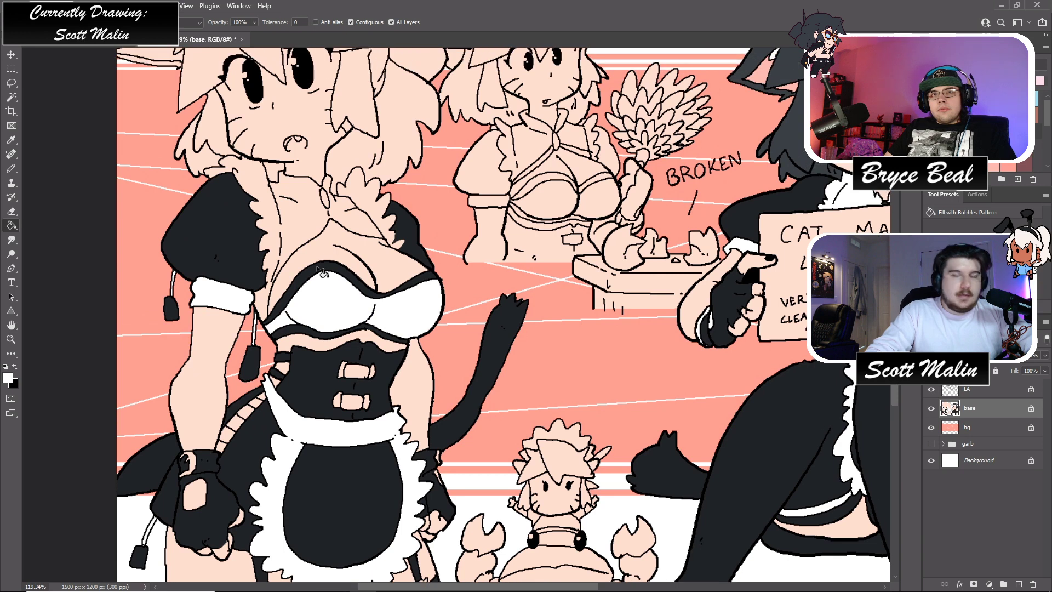
- Fill the open-mouthed figure's collar, upper chest panels and shoulder ruffles with white
{"action": "left_click", "coordinate": [304, 232]}
{"action": "scroll", "coordinate": [305, 232], "scroll_direction": "up", "scroll_amount": 2}
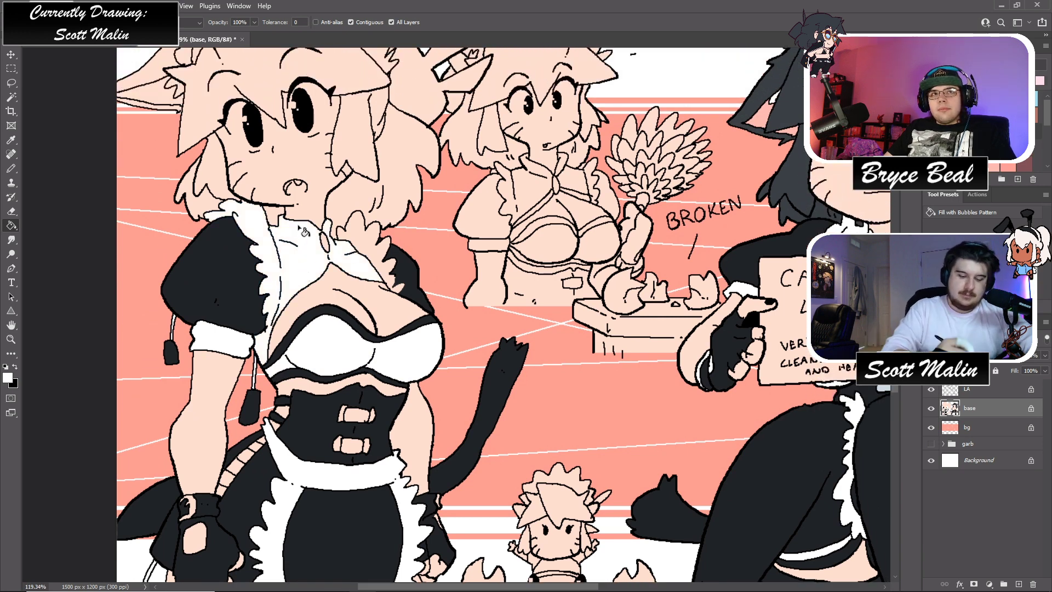
{"action": "left_click", "coordinate": [237, 274], "text": "alt"}
- Fill the end tabs of both corset buckles with dark grey, undoing the fill of the upper buckle's centre plate
{"action": "key", "text": "b"}
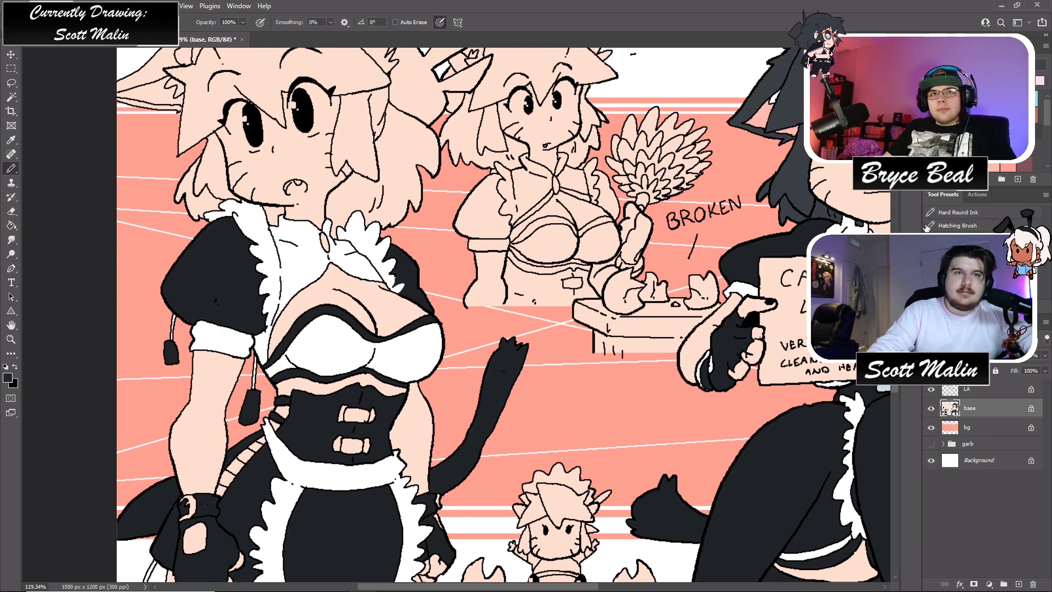
{"action": "scroll", "coordinate": [469, 398], "scroll_direction": "down", "scroll_amount": 3}
{"action": "key", "text": "g"}
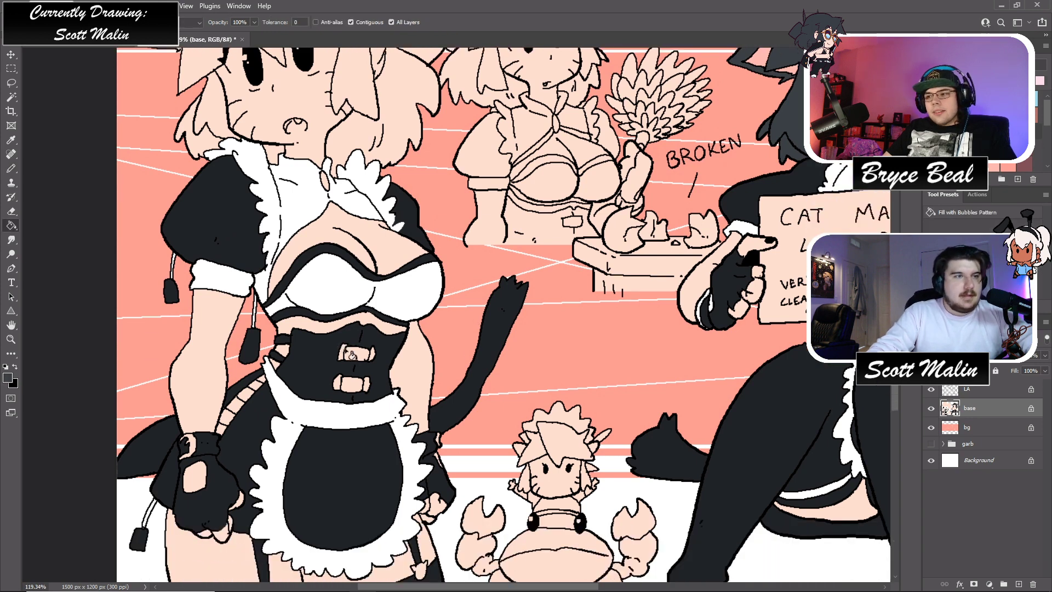
{"action": "left_click", "coordinate": [353, 359]}
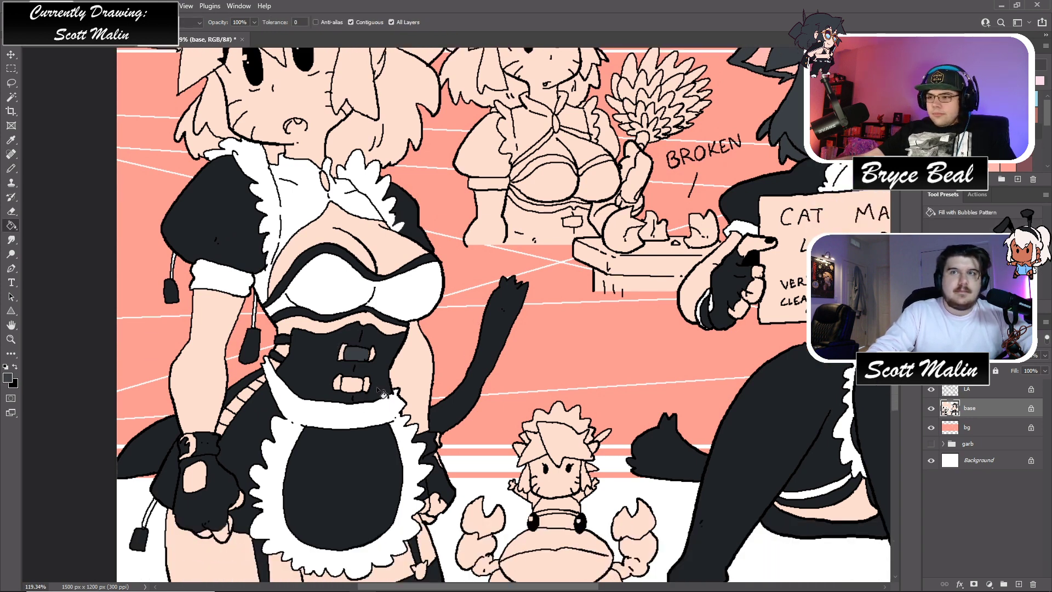
{"action": "key", "text": "ctrl+z"}
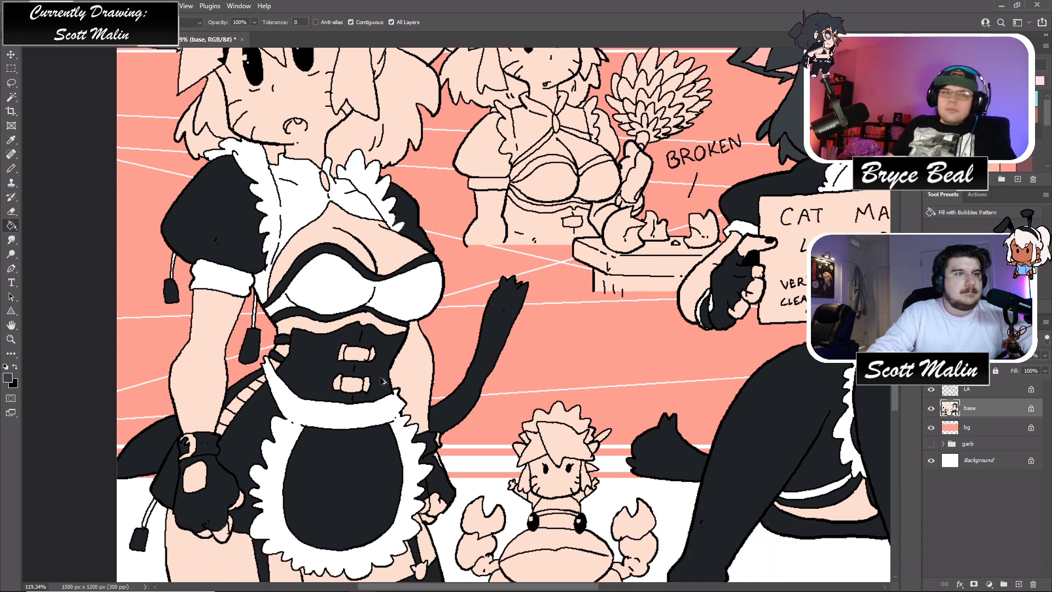
{"action": "left_click", "coordinate": [344, 355]}
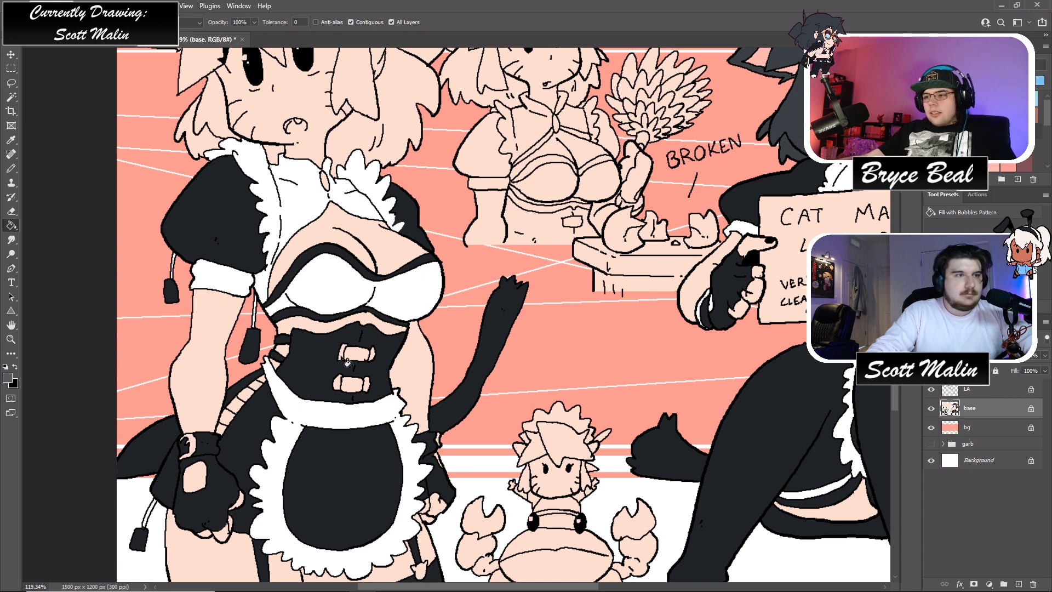
{"action": "left_click", "coordinate": [340, 387]}
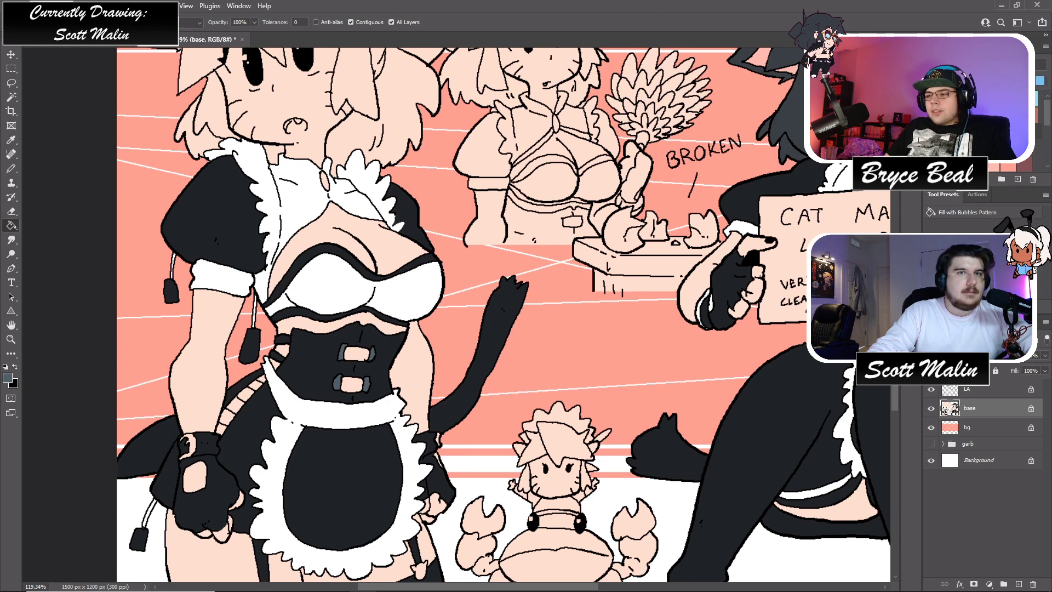
- Fill the centre plates of both corset buckles with light blue-grey
{"action": "left_click", "coordinate": [945, 104]}
{"action": "left_click", "coordinate": [351, 385]}
{"action": "left_click", "coordinate": [362, 351]}
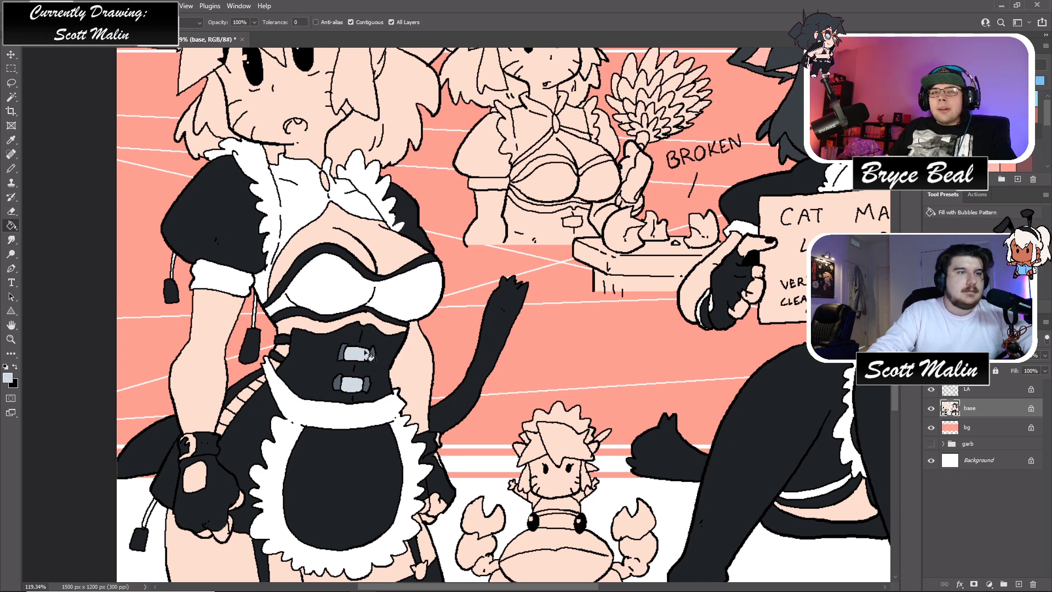
- Fill the open-mouthed figure's garter clips, near wrist buckle and collar brooch with light blue-grey
{"action": "scroll", "coordinate": [395, 436], "scroll_direction": "down", "scroll_amount": 3}
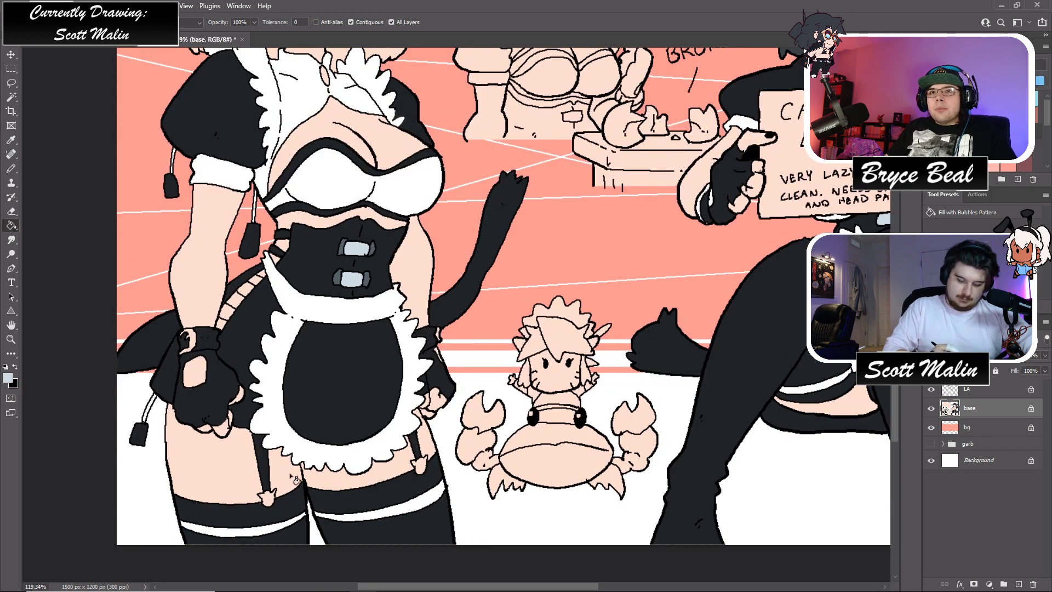
{"action": "left_click", "coordinate": [420, 466]}
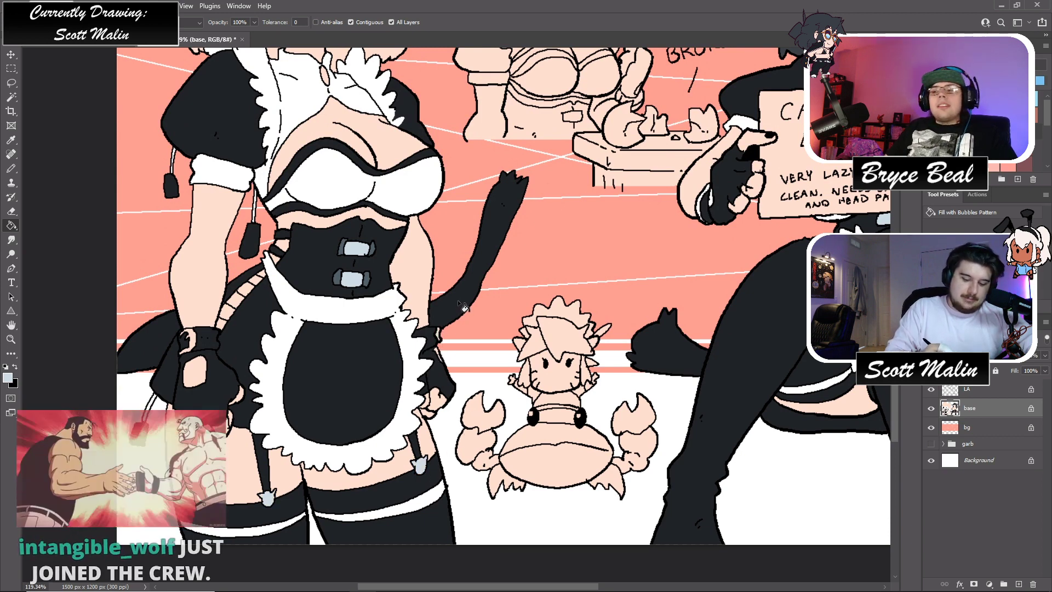
{"action": "left_click", "coordinate": [188, 341]}
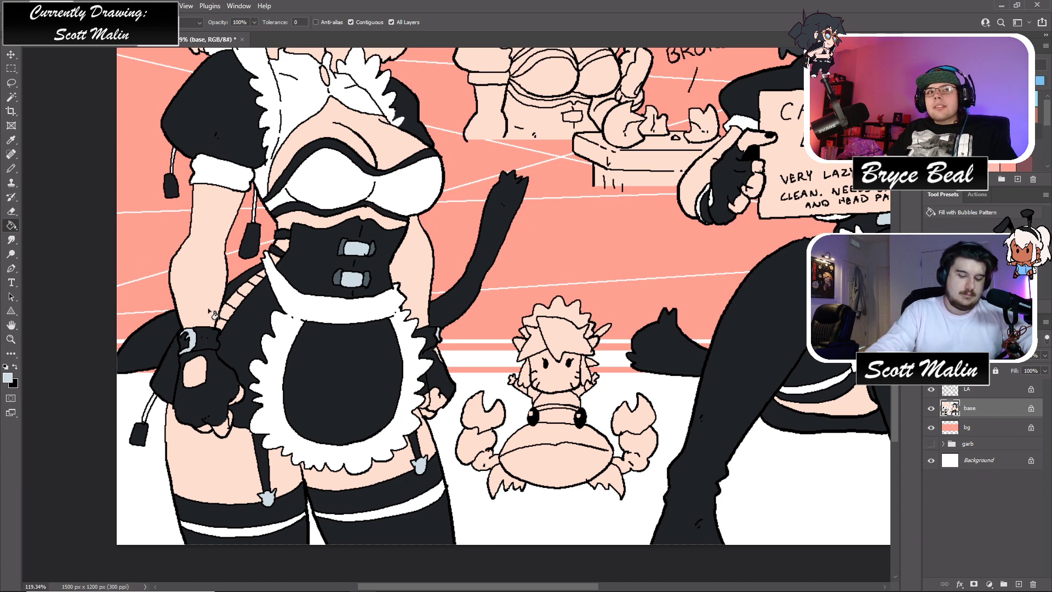
{"action": "scroll", "coordinate": [213, 313], "scroll_direction": "up", "scroll_amount": 5}
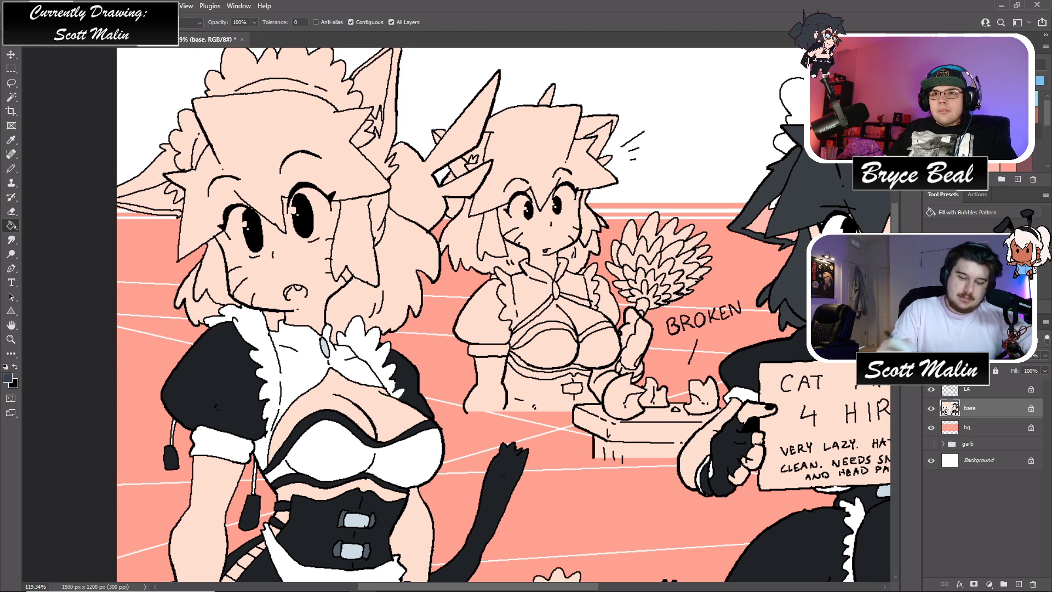
- Fill the open-mouthed figure's fringe and near-side hair locks with dark slate grey
{"action": "left_click", "coordinate": [311, 174]}
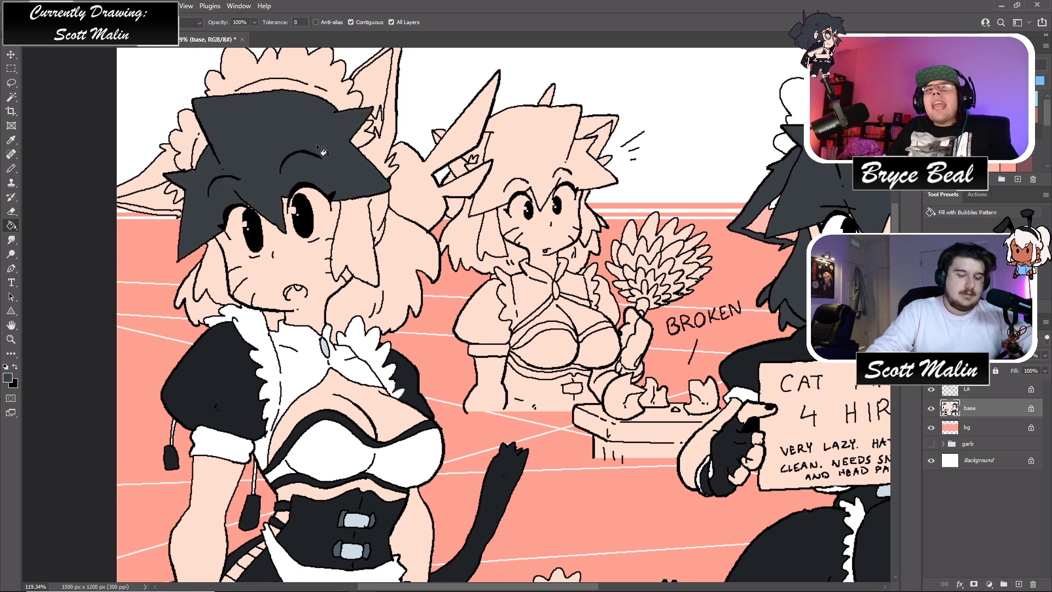
{"action": "scroll", "coordinate": [318, 146], "scroll_direction": "up", "scroll_amount": 1}
{"action": "key", "text": "b"}
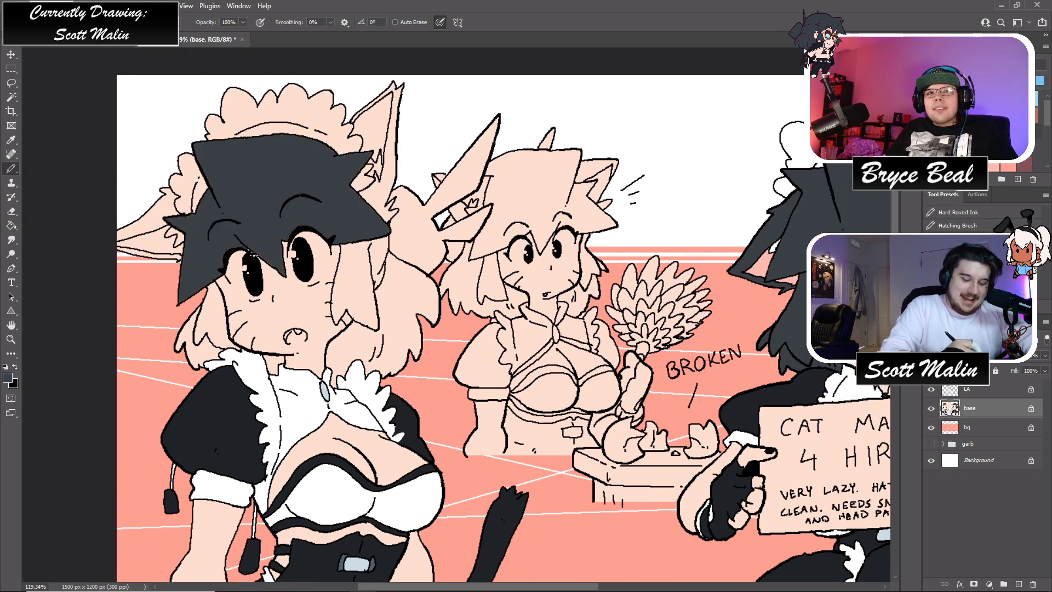
{"action": "key", "text": "g"}
{"action": "left_click", "coordinate": [214, 329]}
{"action": "left_click", "coordinate": [197, 357]}
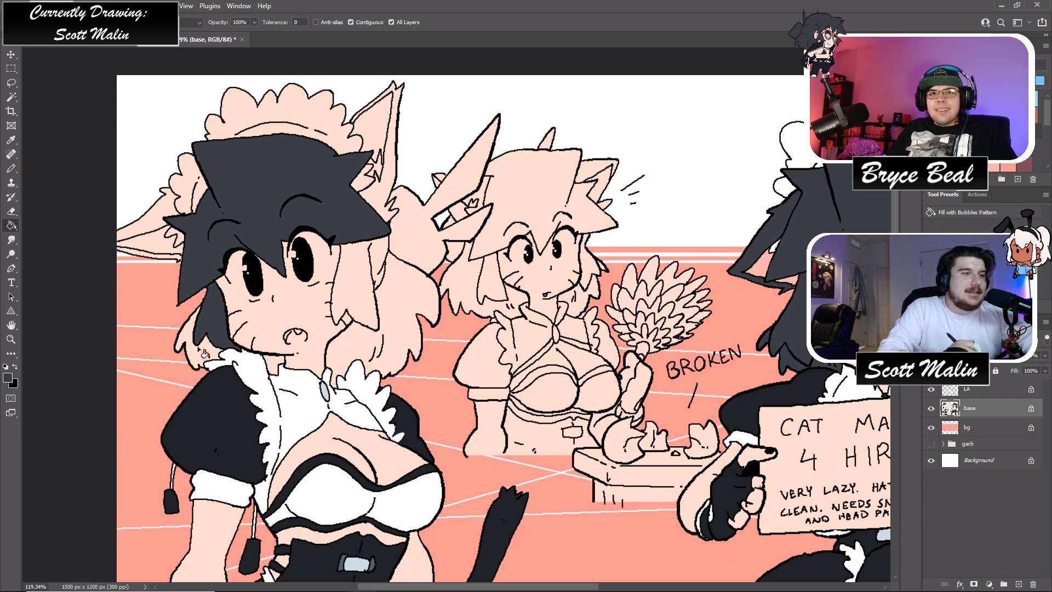
- Fill the open-mouthed figure's far-side hair and the tied hair behind her head with dark slate grey
{"action": "left_click", "coordinate": [367, 350]}
{"action": "left_click", "coordinate": [367, 310]}
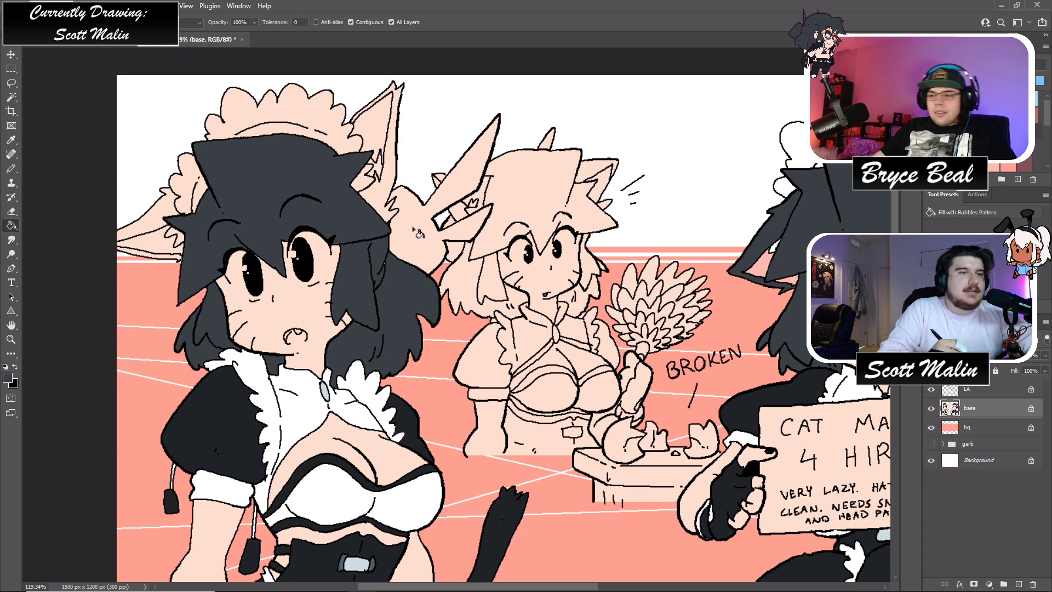
{"action": "left_click", "coordinate": [411, 226]}
{"action": "key", "text": "b"}
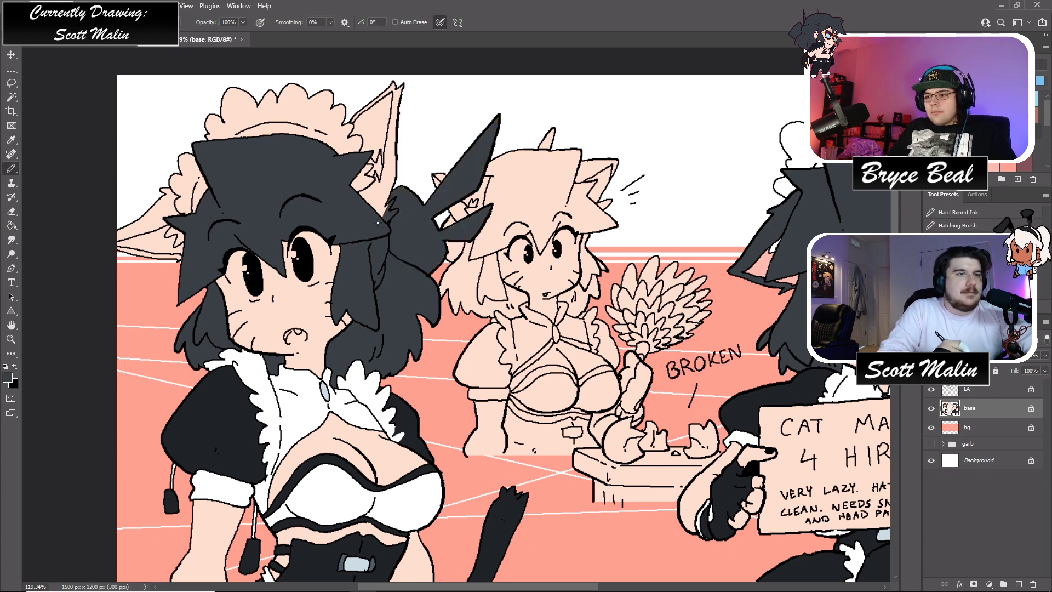
- Fill the outer parts of both of the open-mouthed figure's cat ears with dark slate grey
{"action": "key", "text": "g"}
{"action": "left_click", "coordinate": [403, 180]}
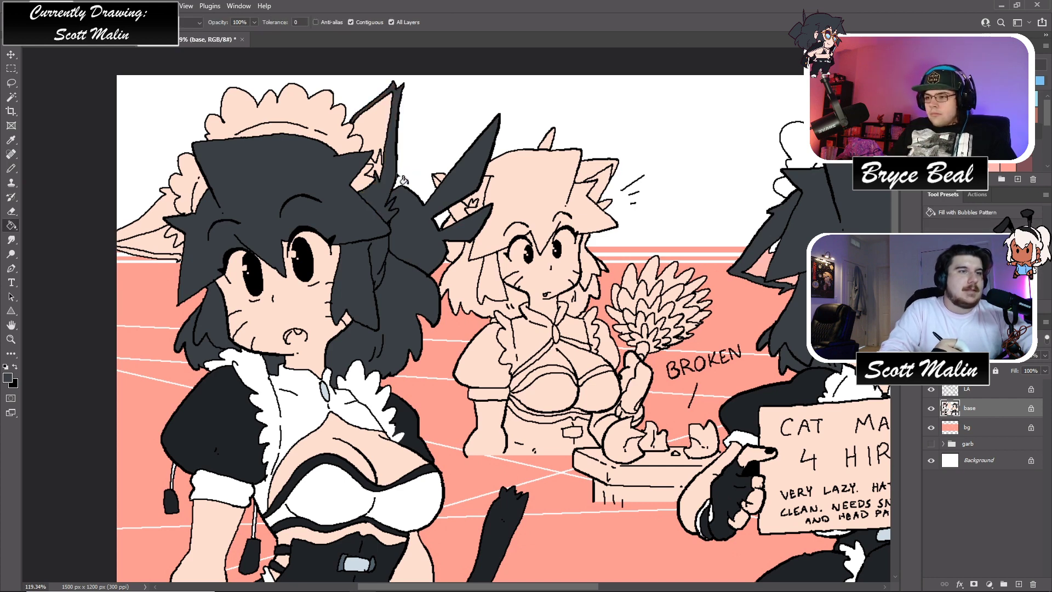
{"action": "left_click", "coordinate": [182, 257]}
{"action": "left_click", "coordinate": [186, 254]}
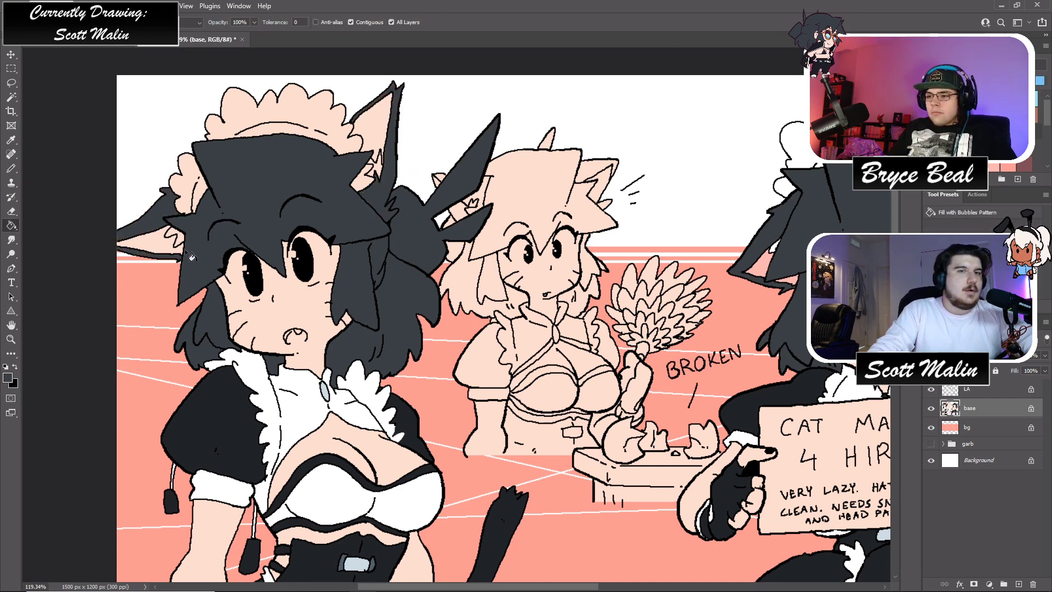
- Sample the pink from the sign-holding figure's inner ear and fill both of the open-mouthed figure's inner ears with it
{"action": "scroll", "coordinate": [185, 249], "scroll_direction": "down", "scroll_amount": 2}
{"action": "left_click", "coordinate": [765, 228], "text": "alt"}
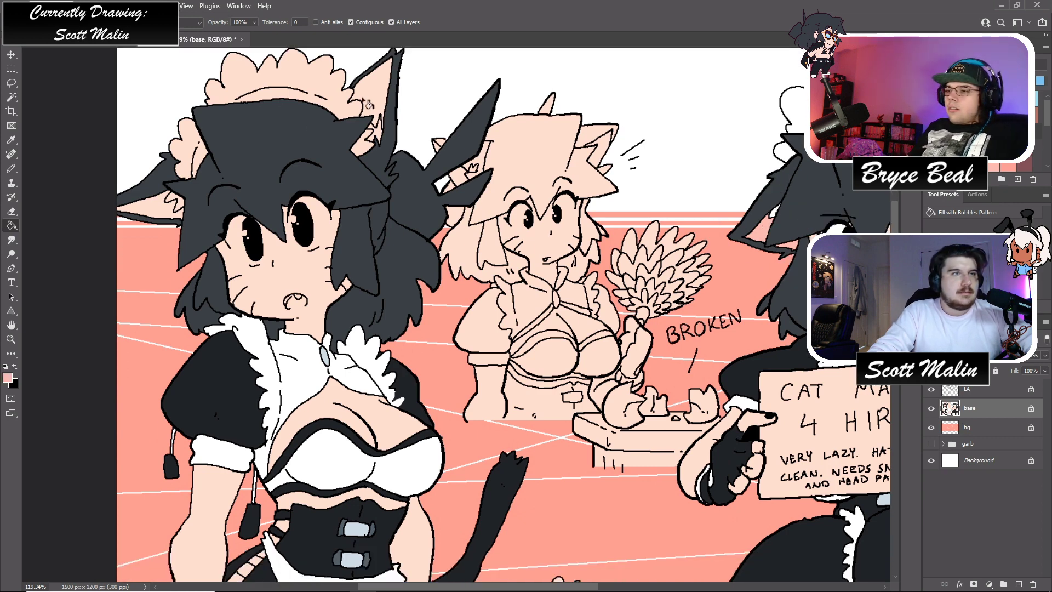
{"action": "left_click", "coordinate": [374, 91]}
{"action": "scroll", "coordinate": [330, 209], "scroll_direction": "up", "scroll_amount": 2}
{"action": "left_click", "coordinate": [154, 255]}
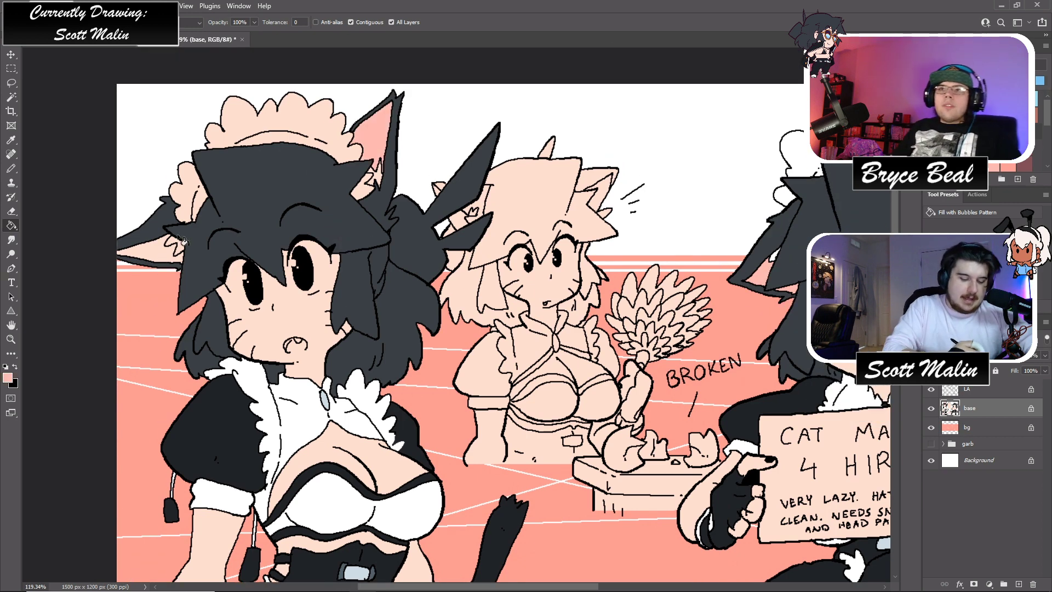
- Sample white from the outfit's frills and fill the open-mouthed figure's frilled headdress and inner-ear fur tufts
{"action": "left_click", "coordinate": [260, 383], "text": "alt"}
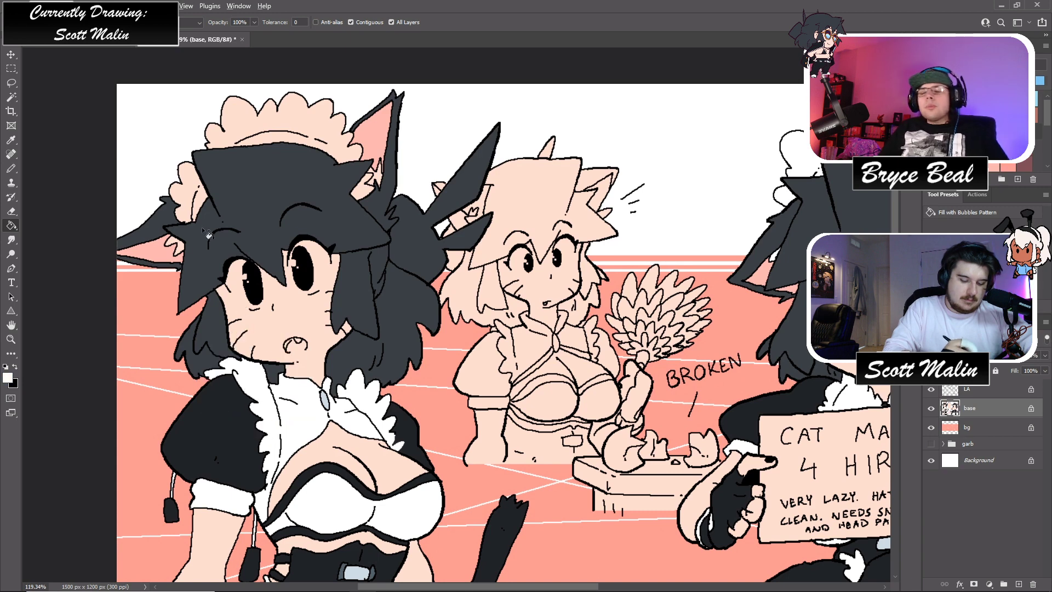
{"action": "left_click", "coordinate": [215, 189]}
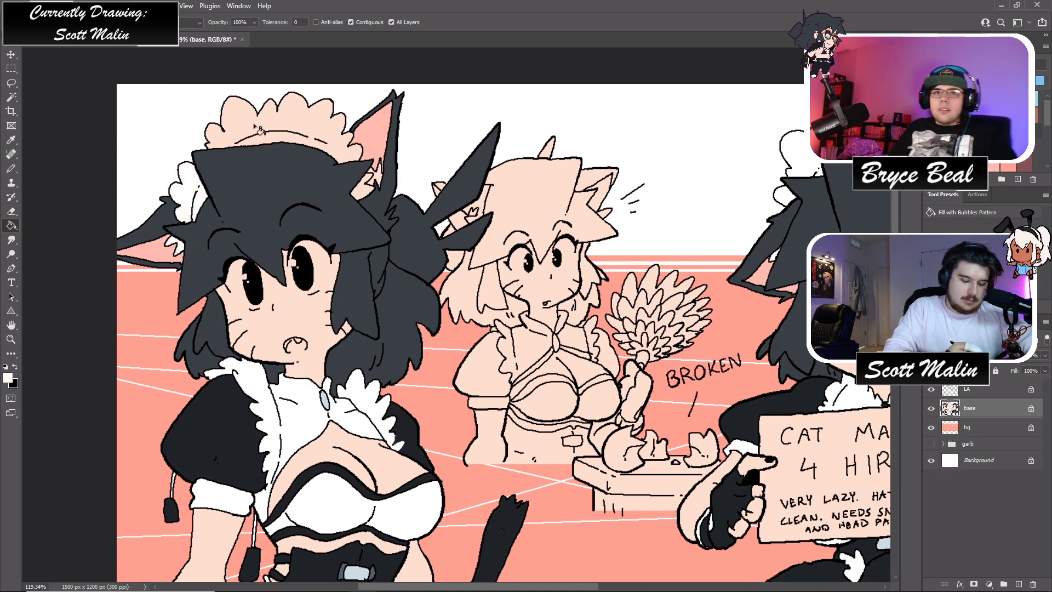
{"action": "left_click", "coordinate": [257, 129]}
{"action": "left_click", "coordinate": [382, 183]}
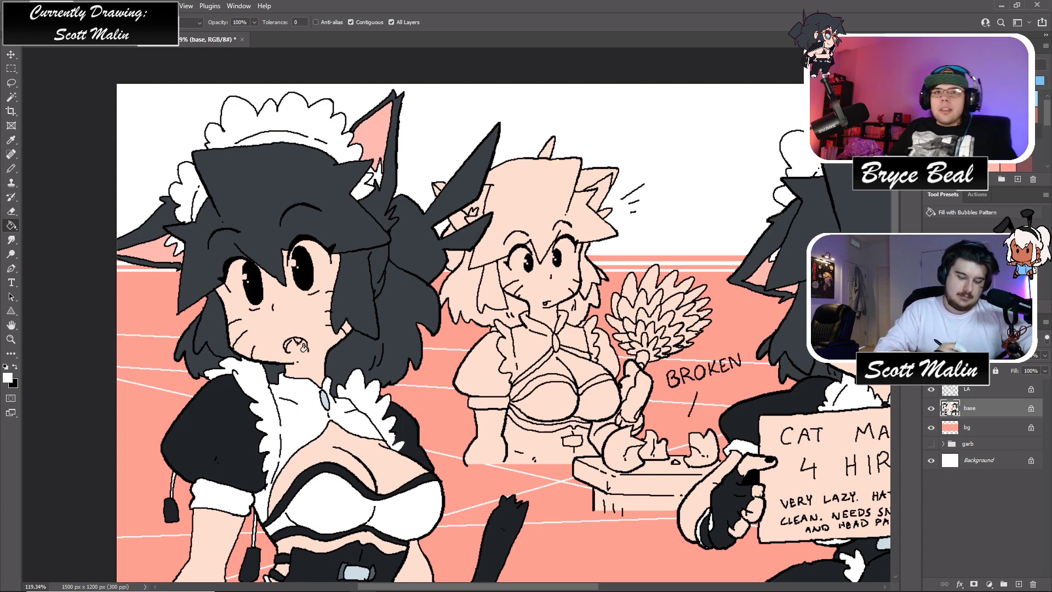
- Close the outlines of the open-mouthed figure's eyes with white pencil strokes and fill both eye whites
{"action": "scroll", "coordinate": [304, 328], "scroll_direction": "down", "scroll_amount": 5}
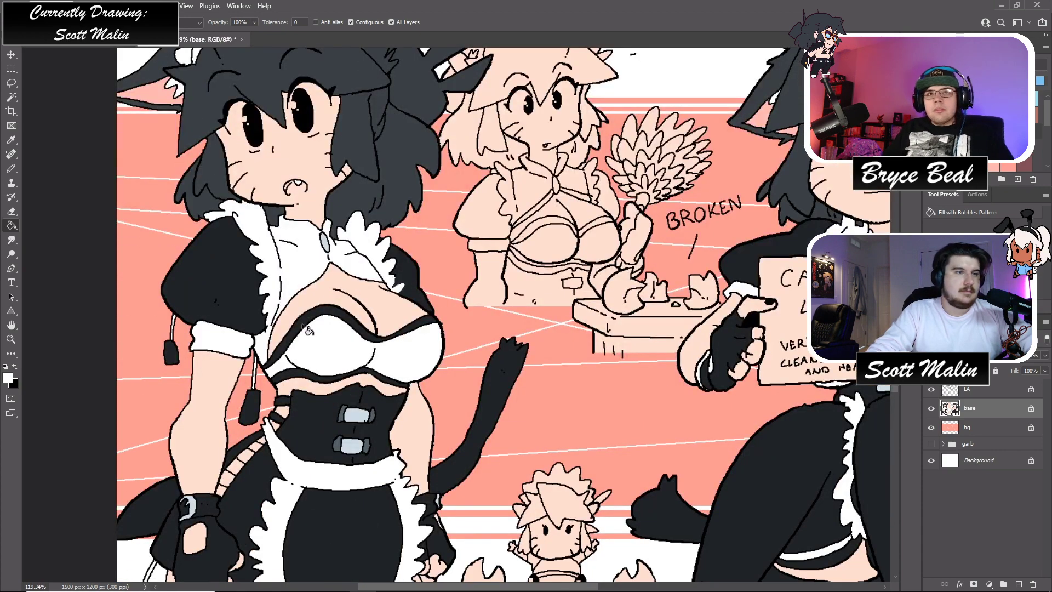
{"action": "scroll", "coordinate": [303, 324], "scroll_direction": "up", "scroll_amount": 10}
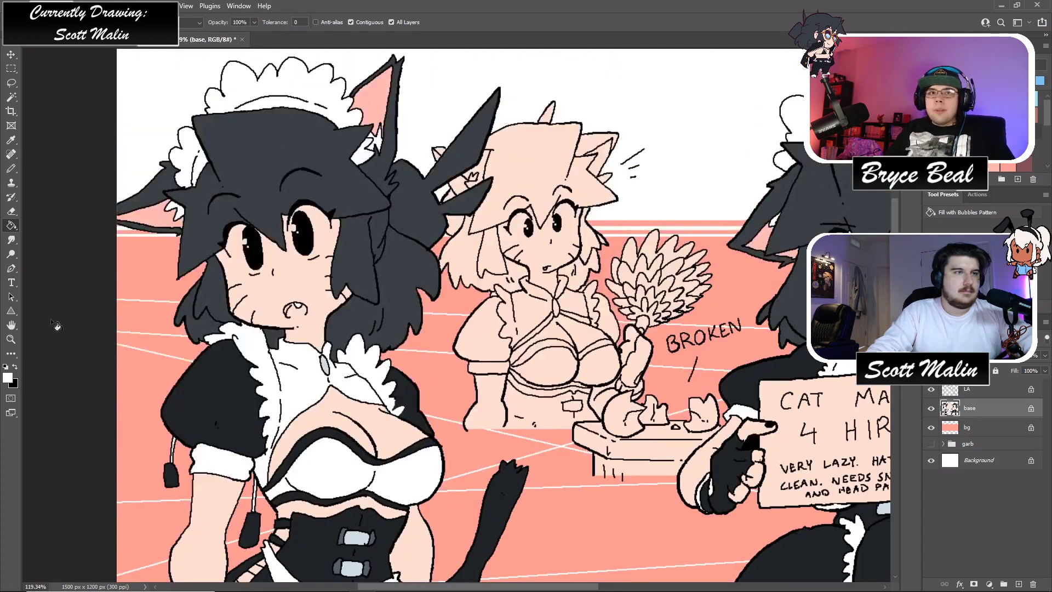
{"action": "left_click", "coordinate": [10, 339]}
{"action": "left_click_drag", "start_coordinate": [274, 271], "coordinate": [315, 268]}
{"action": "key", "text": "b"}
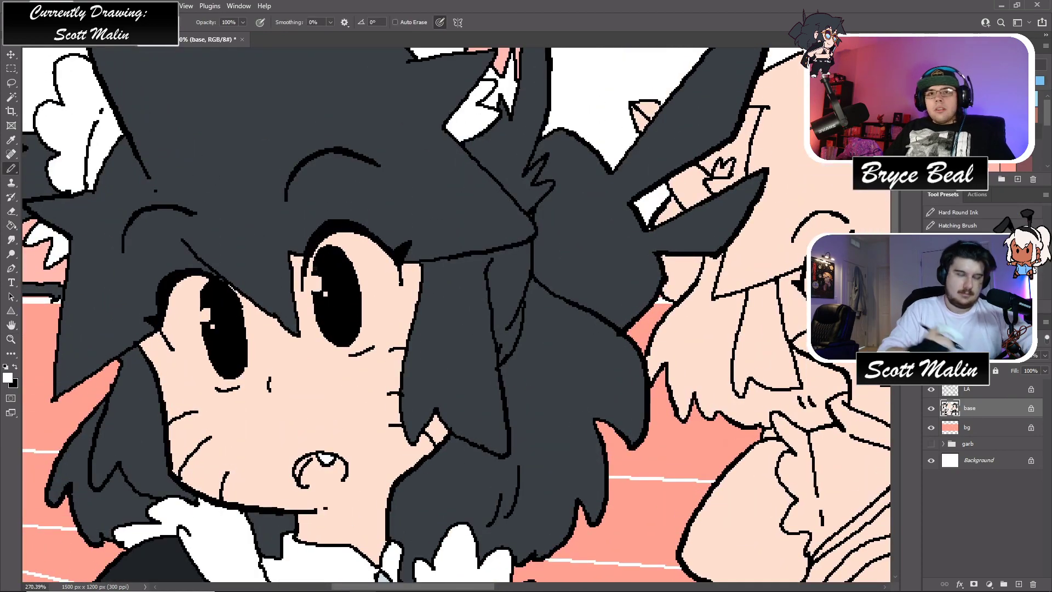
{"action": "left_click_drag", "start_coordinate": [184, 361], "coordinate": [218, 389]}
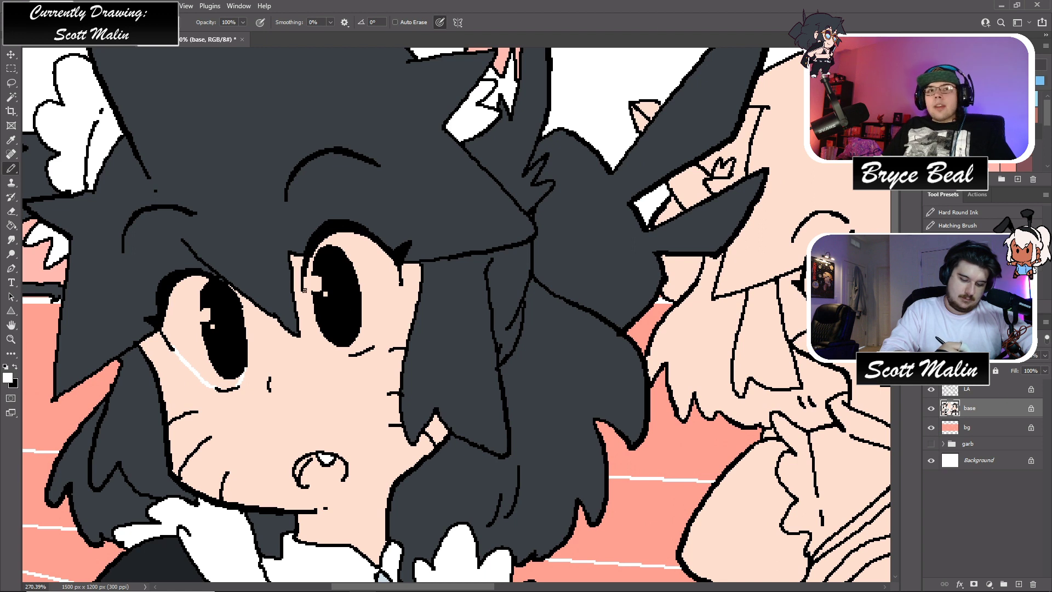
{"action": "left_click_drag", "start_coordinate": [330, 350], "coordinate": [350, 349]}
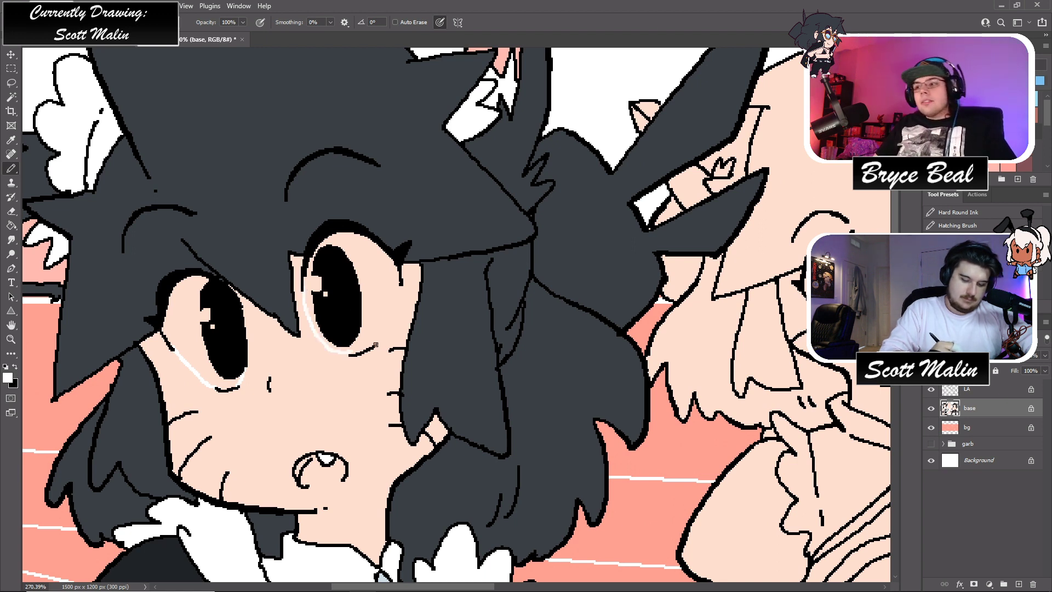
{"action": "key", "text": "g"}
{"action": "left_click", "coordinate": [384, 286]}
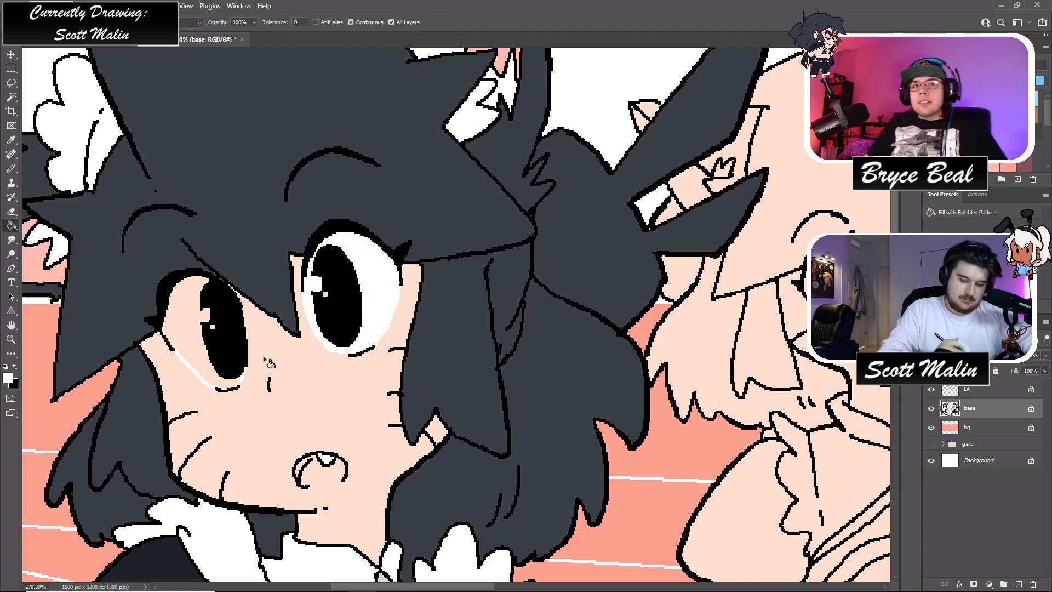
{"action": "left_click", "coordinate": [189, 334]}
- Fill the inside of the open mouth with dark maroon, then outline and fill the tongue with pink
{"action": "key", "text": "b"}
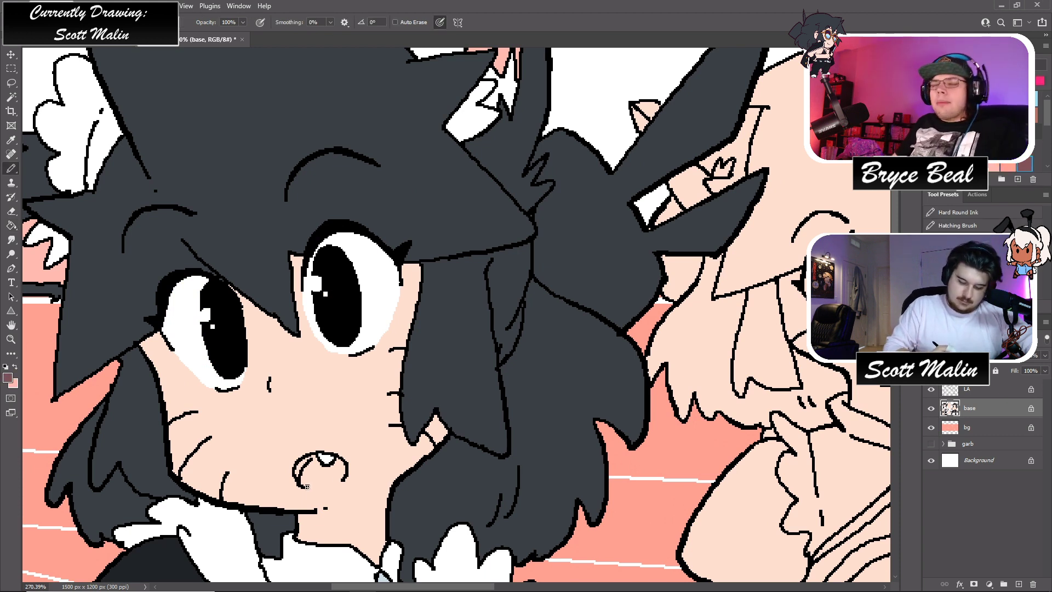
{"action": "key", "text": "g"}
{"action": "left_click", "coordinate": [326, 477]}
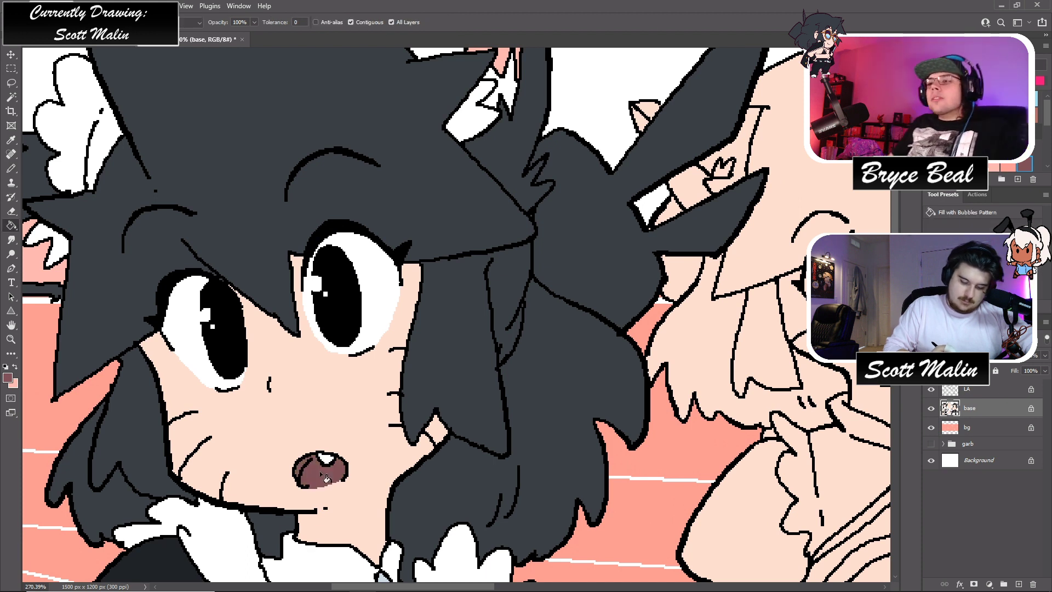
{"action": "key", "text": "x"}
{"action": "key", "text": "b"}
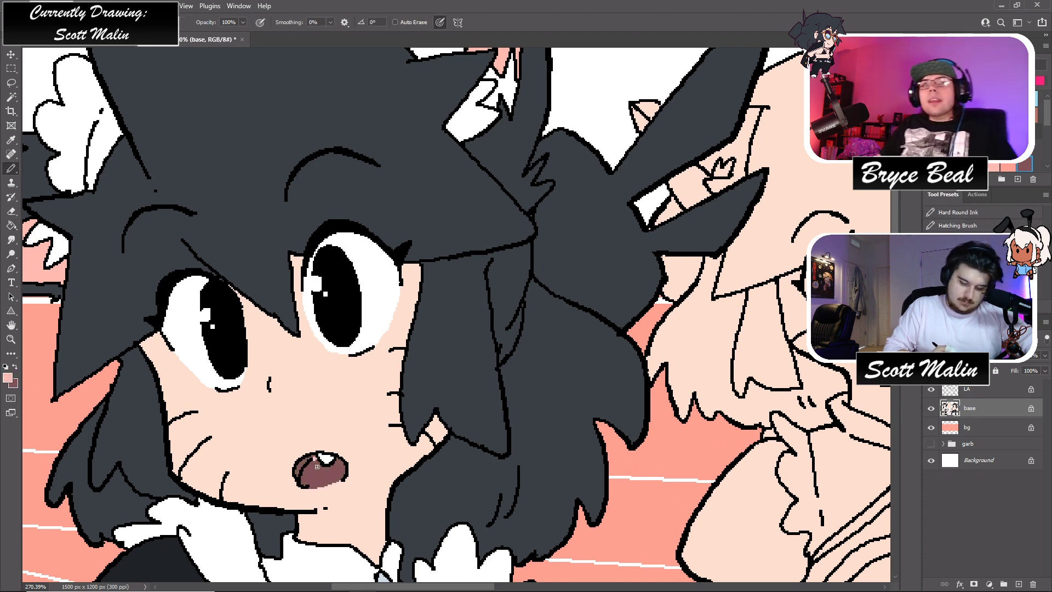
{"action": "key", "text": "g"}
{"action": "left_click", "coordinate": [331, 460]}
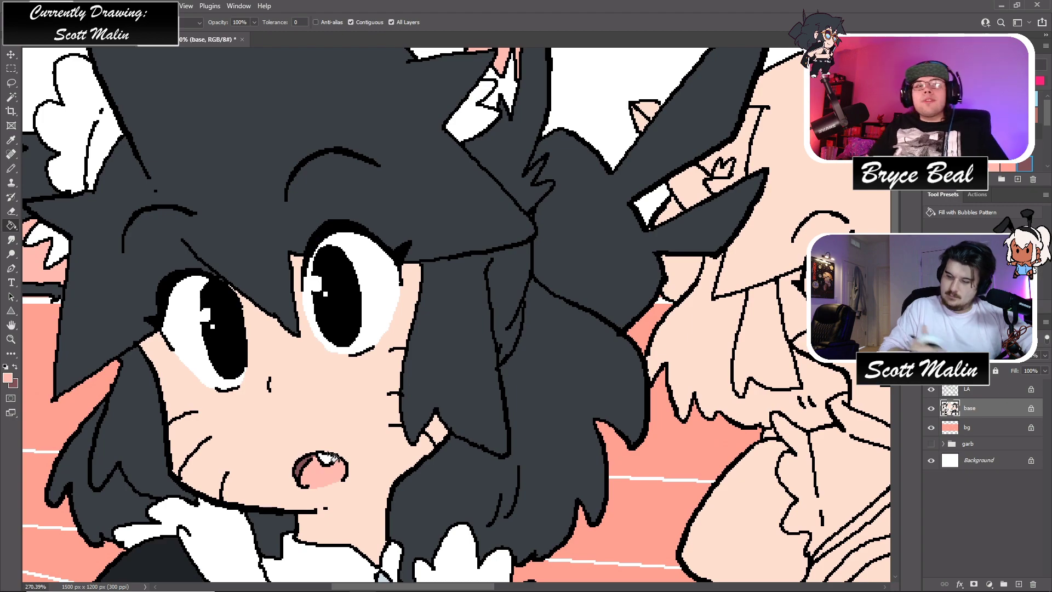
- Bring the whole illustration into view and save the document
{"action": "left_click", "coordinate": [12, 339]}
{"action": "left_click_drag", "start_coordinate": [269, 320], "coordinate": [164, 320]}
{"action": "left_click_drag", "start_coordinate": [351, 319], "coordinate": [368, 333]}
{"action": "key", "text": "ctrl+s"}
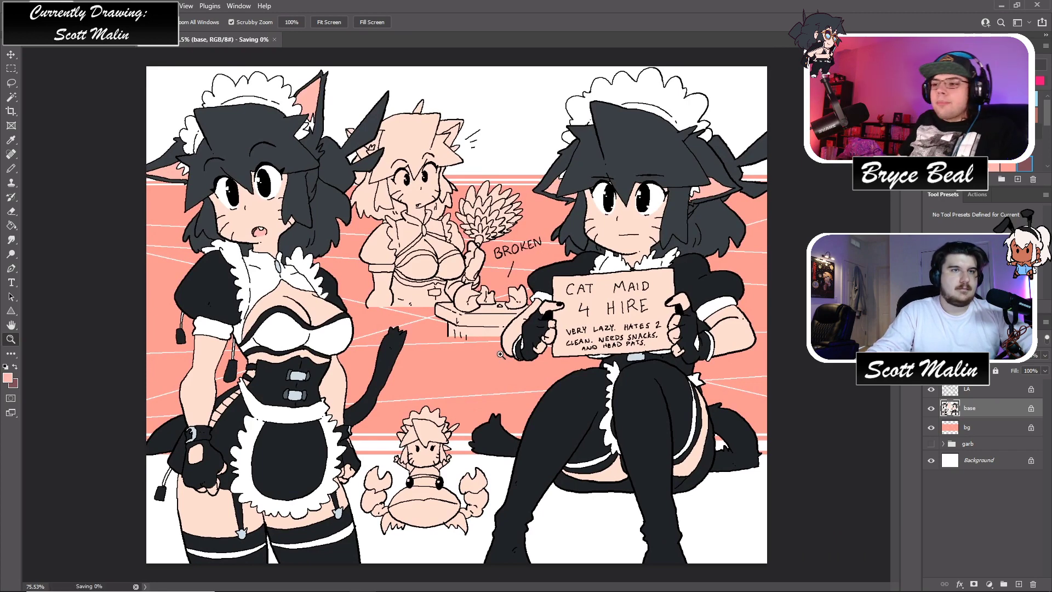
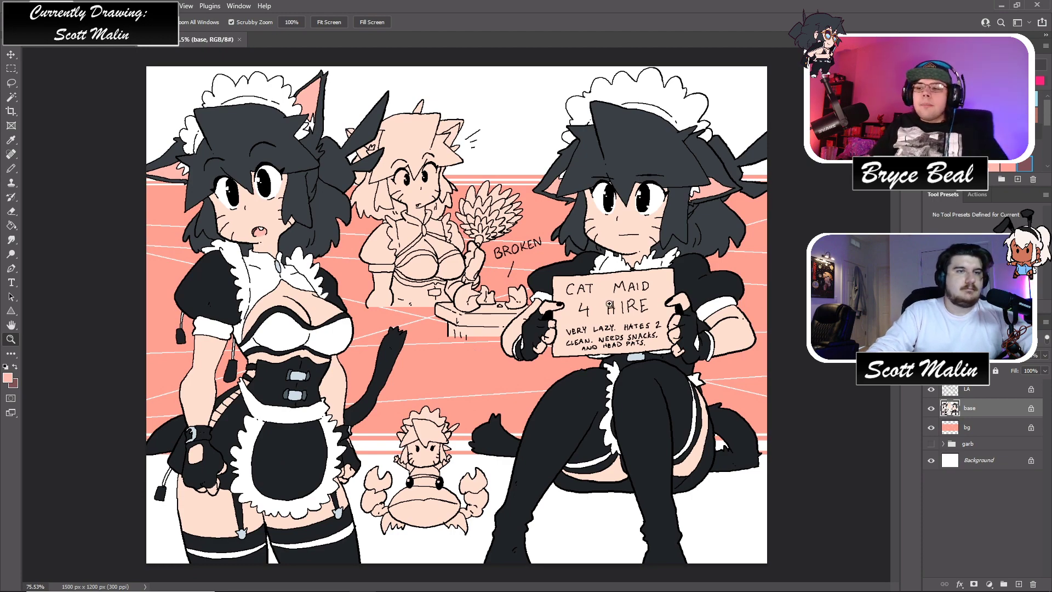
- Fill the "CAT MAID 4 HIRE" sign with white on the base layer
{"action": "left_click", "coordinate": [601, 298]}
{"action": "key", "text": "g"}
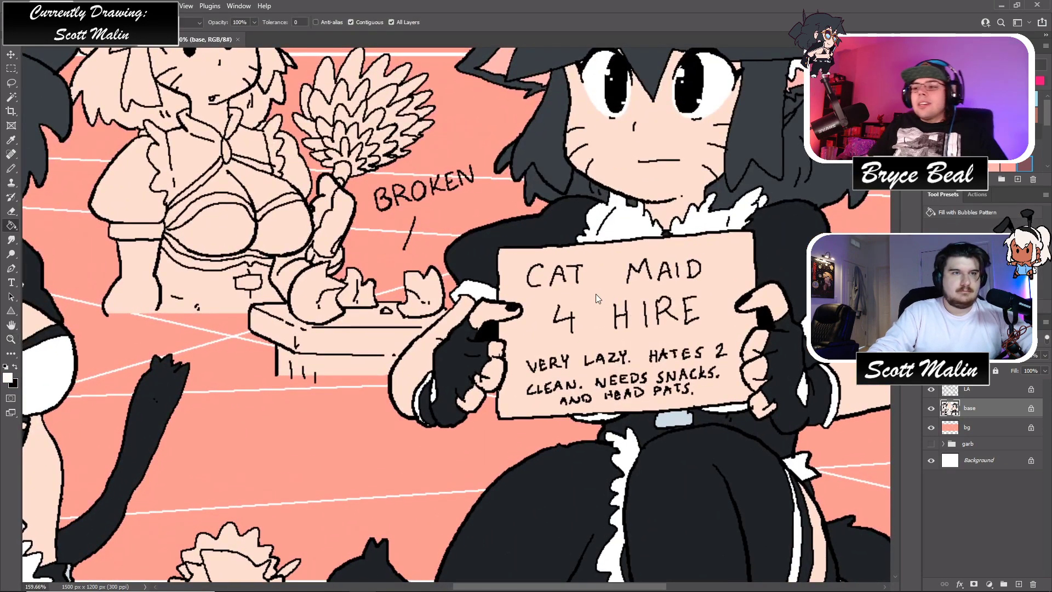
{"action": "left_click", "coordinate": [596, 293]}
{"action": "key", "text": "b"}
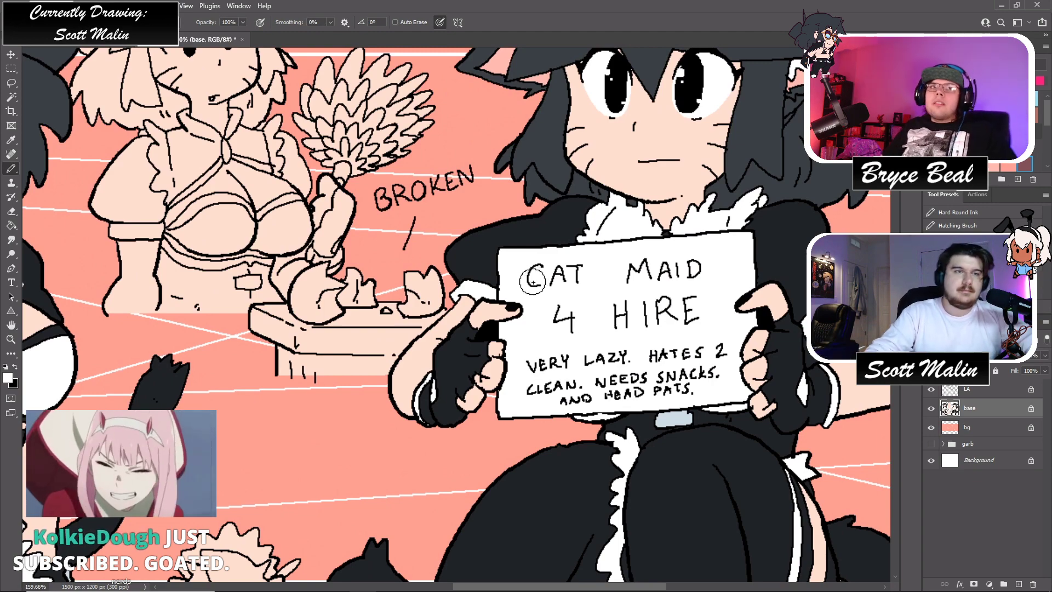
- Fill the hair, loose tuft and cat ear of the small character riding the crab with dark grey
{"action": "key", "text": "z"}
{"action": "left_click_drag", "start_coordinate": [558, 324], "coordinate": [539, 324]}
{"action": "key", "text": "ctrl+0"}
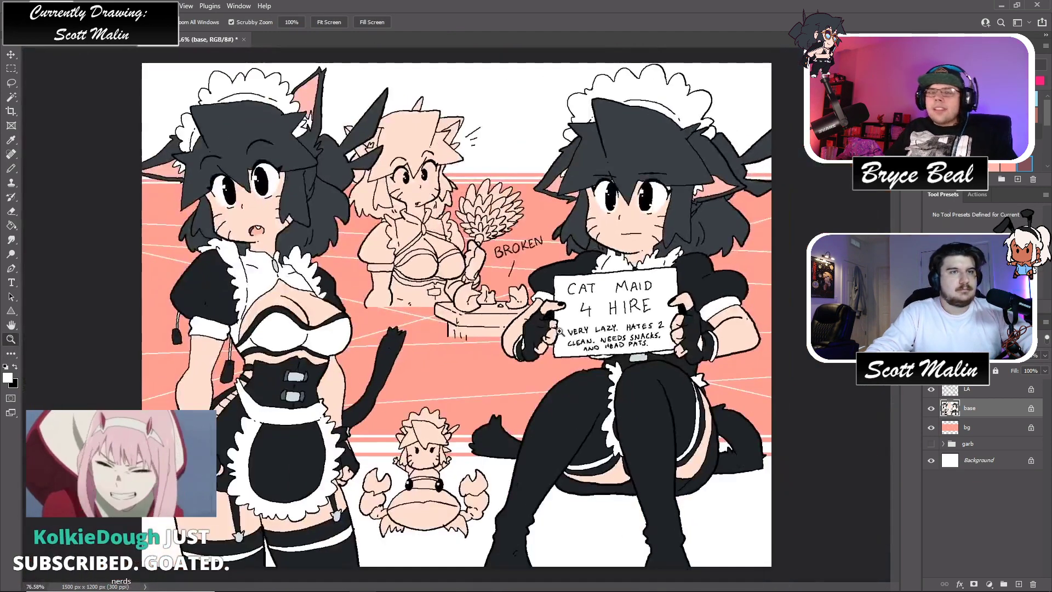
{"action": "left_click_drag", "start_coordinate": [365, 504], "coordinate": [410, 434]}
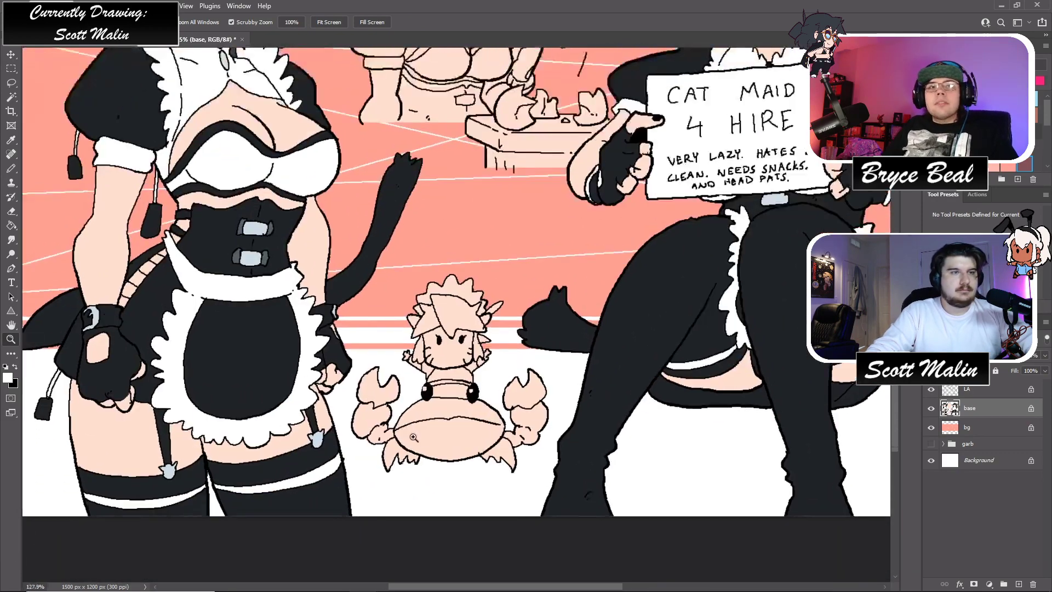
{"action": "scroll", "coordinate": [410, 434], "scroll_direction": "up", "scroll_amount": 2}
{"action": "key", "text": "g"}
{"action": "scroll", "coordinate": [394, 339], "scroll_direction": "up", "scroll_amount": 1}
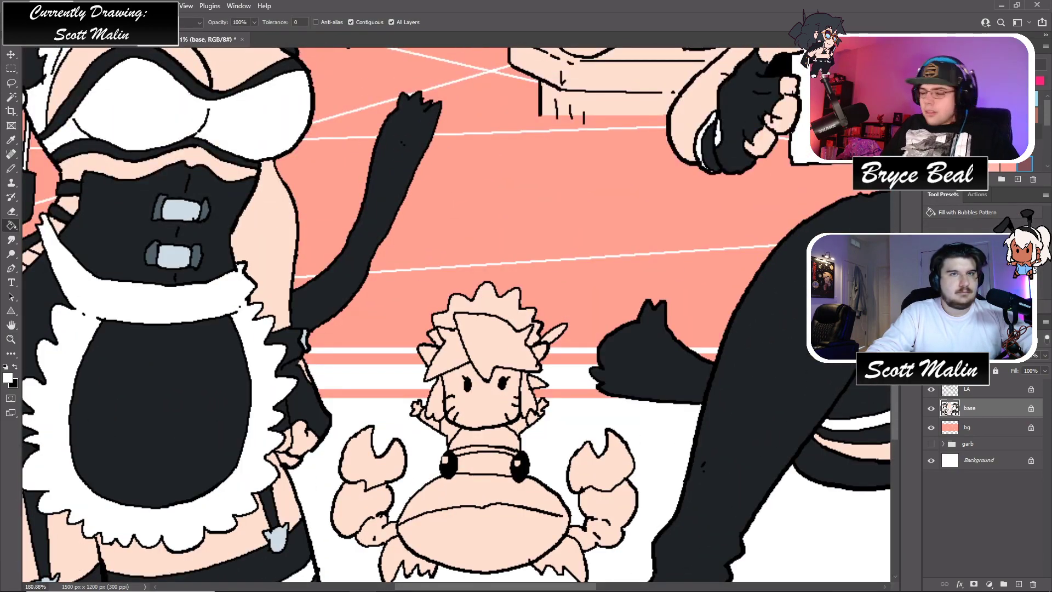
{"action": "left_click", "coordinate": [1035, 131]}
{"action": "left_click", "coordinate": [501, 347]}
{"action": "scroll", "coordinate": [501, 349], "scroll_direction": "down", "scroll_amount": 2}
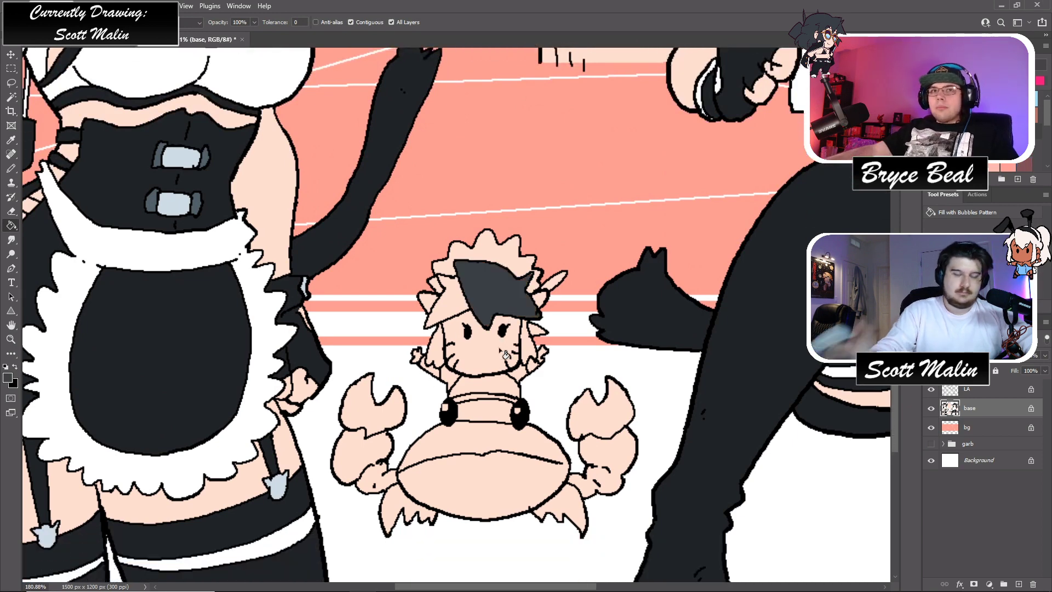
{"action": "left_click", "coordinate": [442, 304]}
{"action": "left_click", "coordinate": [436, 343]}
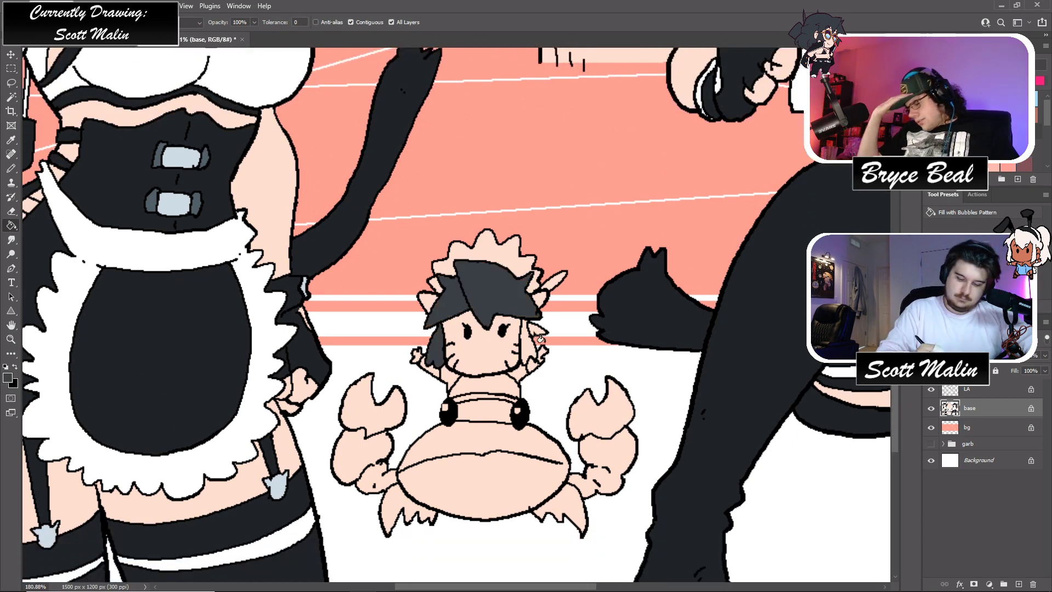
{"action": "left_click", "coordinate": [529, 345]}
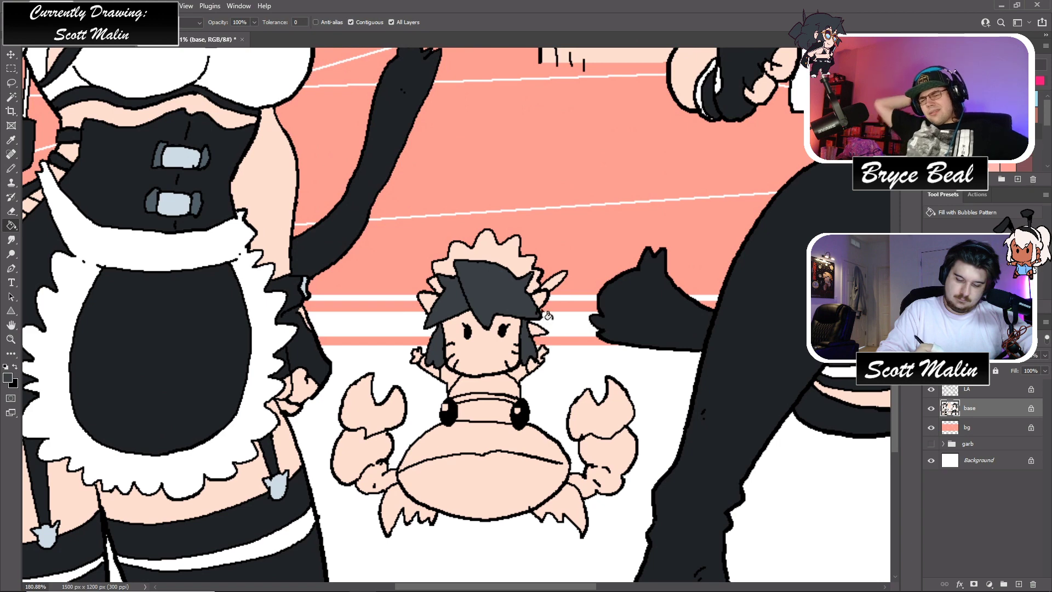
{"action": "left_click", "coordinate": [558, 287]}
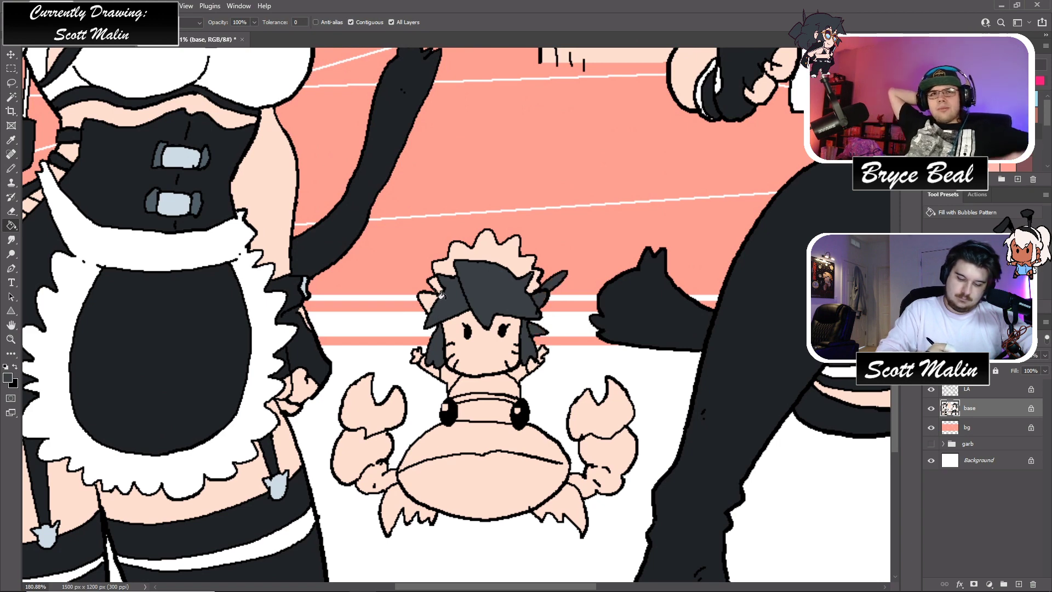
{"action": "left_click", "coordinate": [433, 311]}
- Fill the crab rider's frilly headband and chest area with white
{"action": "key", "text": "b"}
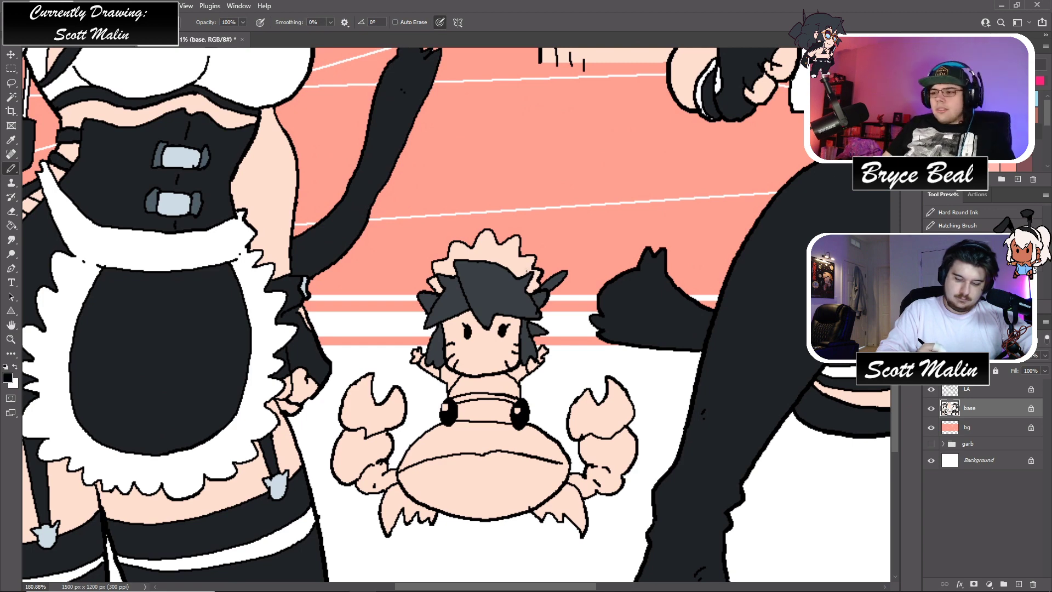
{"action": "key", "text": "g"}
{"action": "left_click", "coordinate": [487, 268]}
{"action": "key", "text": "ctrl+z"}
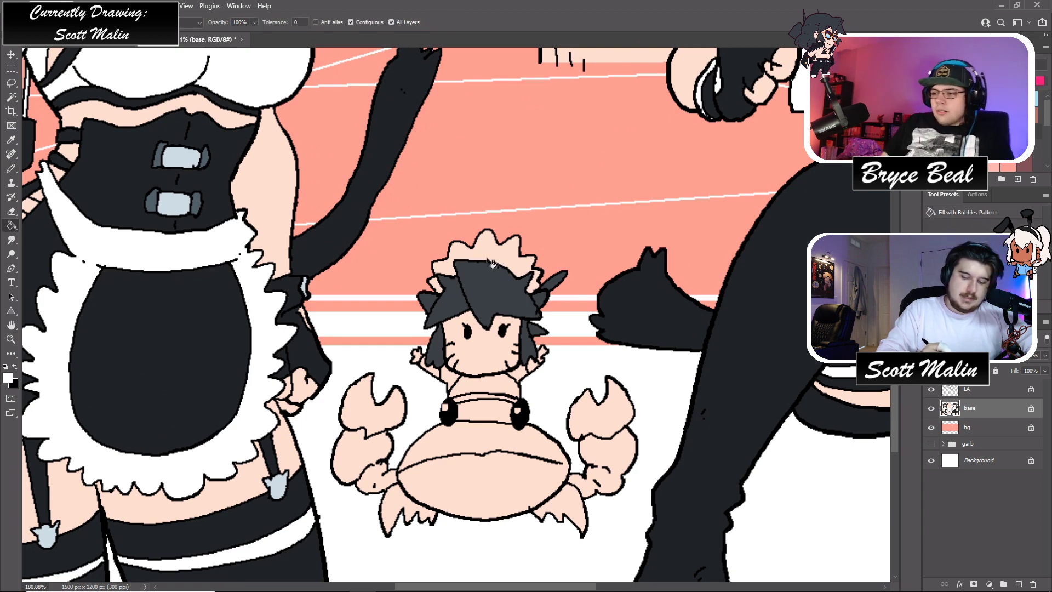
{"action": "left_click", "coordinate": [441, 287]}
{"action": "left_click", "coordinate": [436, 283]}
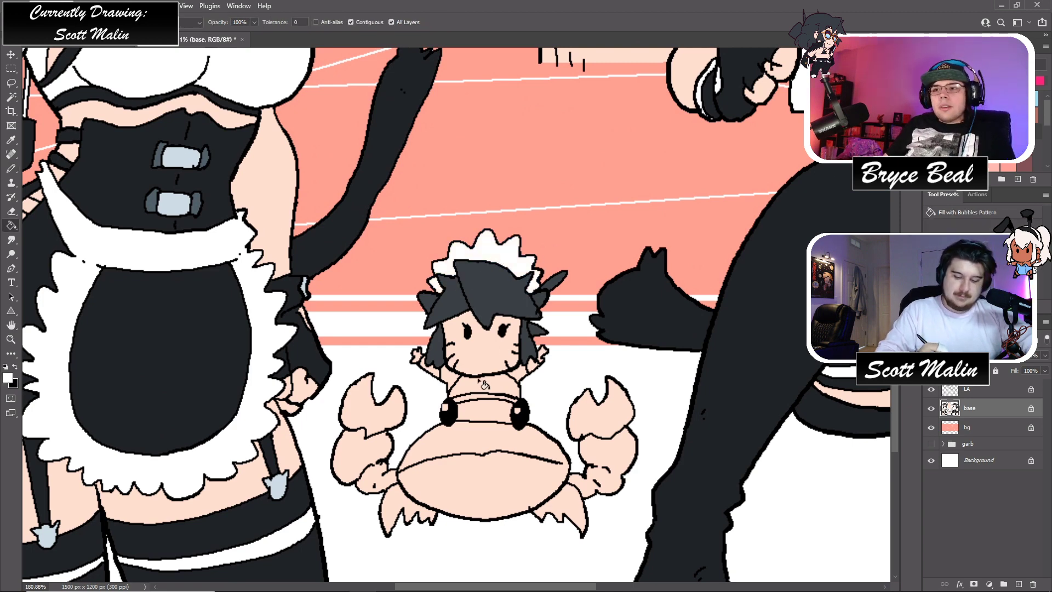
{"action": "left_click", "coordinate": [499, 370]}
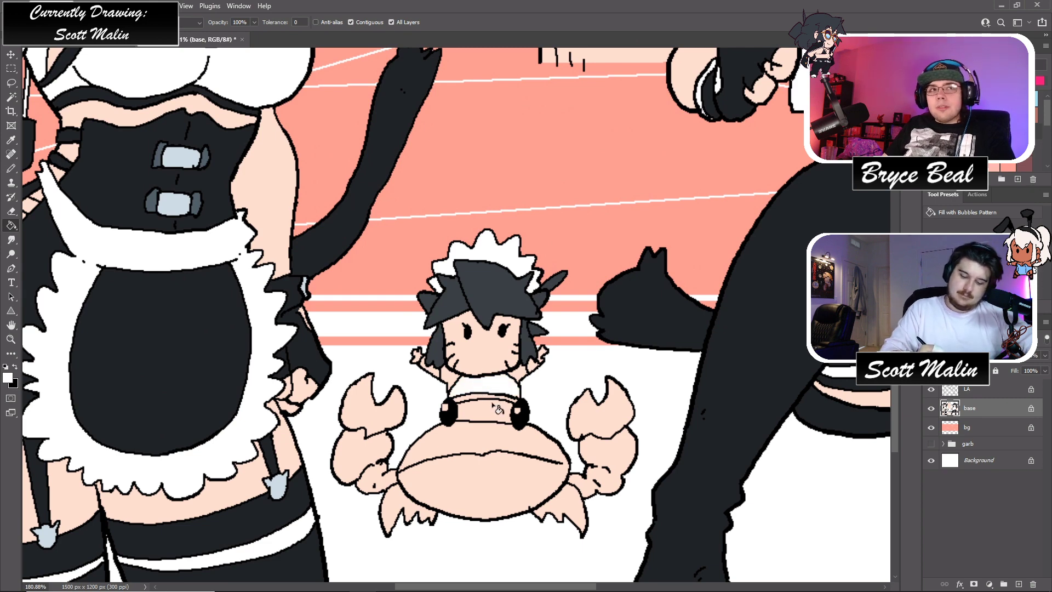
- Fill the crab rider's arms, hands and waist with near-black, and the crab's eye highlights with white
{"action": "left_click", "coordinate": [653, 348], "text": "alt"}
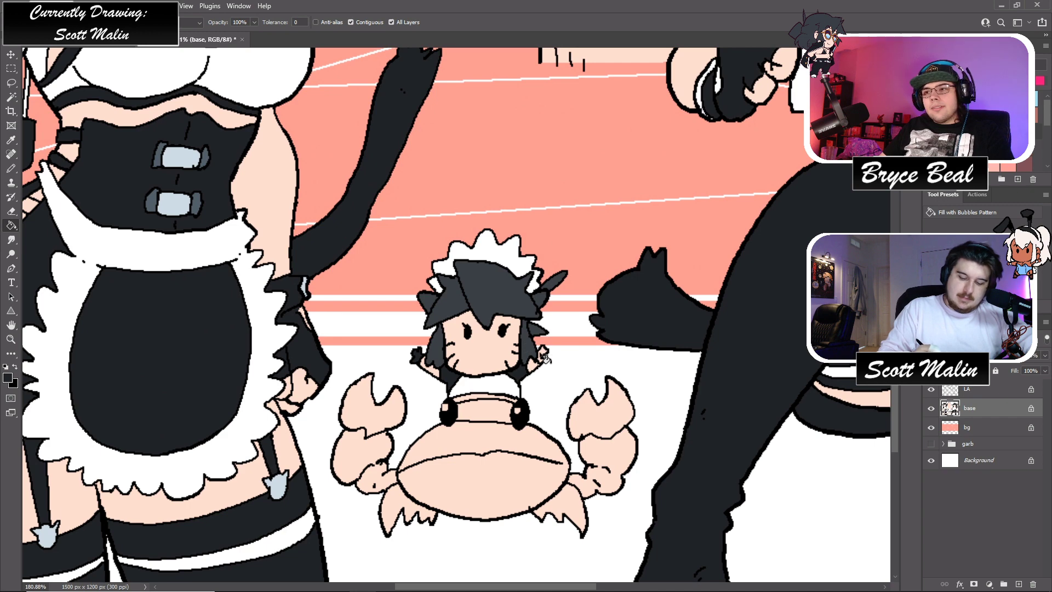
{"action": "left_click", "coordinate": [496, 412]}
{"action": "key", "text": "d"}
{"action": "key", "text": "x"}
{"action": "key", "text": "b"}
{"action": "key", "text": "g"}
{"action": "left_click", "coordinate": [444, 406]}
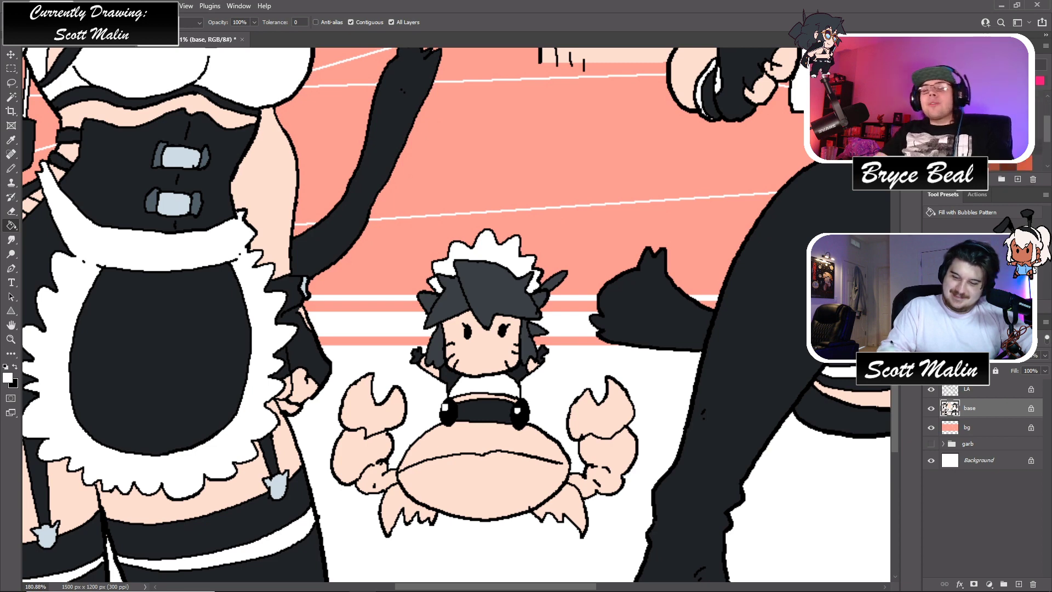
- Colour the crab's shell, claws and legs bright red
{"action": "left_click", "coordinate": [489, 446]}
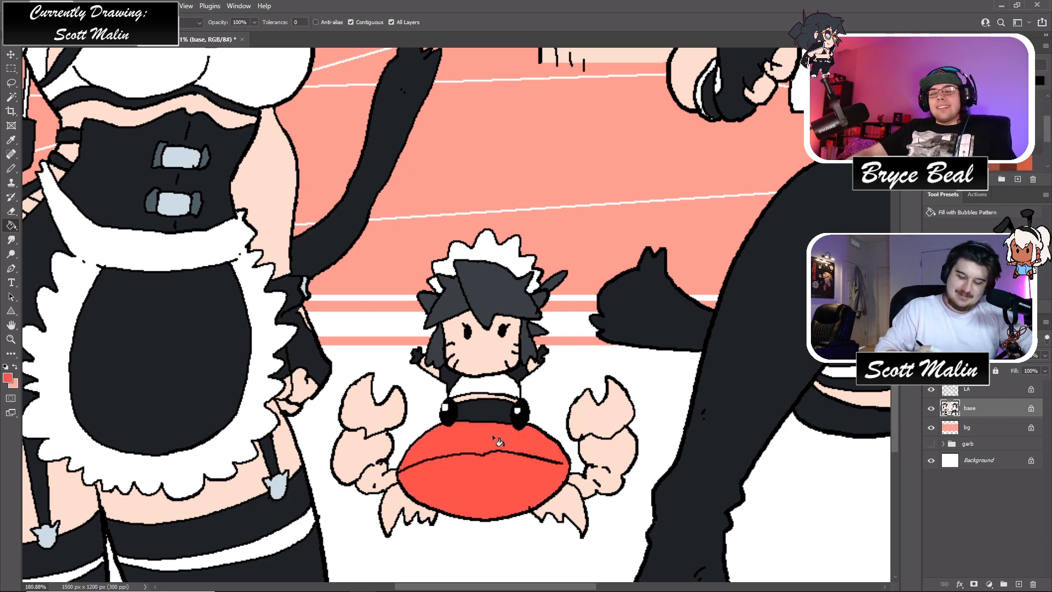
{"action": "key", "text": "b"}
{"action": "mouse_move", "coordinate": [367, 411]}
{"action": "left_mouse_down"}
{"action": "mouse_move", "coordinate": [383, 379]}
{"action": "mouse_move", "coordinate": [377, 474]}
{"action": "mouse_move", "coordinate": [405, 535]}
{"action": "mouse_move", "coordinate": [586, 457]}
{"action": "mouse_move", "coordinate": [553, 523]}
{"action": "mouse_move", "coordinate": [596, 431]}
{"action": "mouse_move", "coordinate": [619, 431]}
{"action": "mouse_move", "coordinate": [585, 462]}
{"action": "left_mouse_up"}
- Fill the lower half of the crab's shell with light salmon pink and save the document
{"action": "key", "text": "x"}
{"action": "key", "text": "g"}
{"action": "left_click", "coordinate": [474, 476]}
{"action": "key", "text": "ctrl+z"}
{"action": "key", "text": "b"}
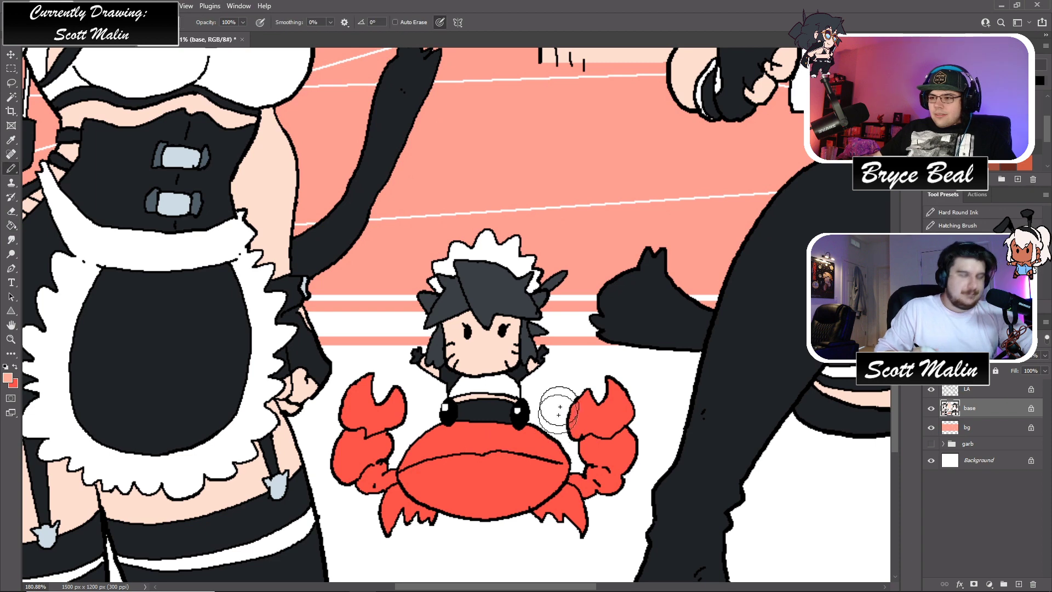
{"action": "key", "text": "g"}
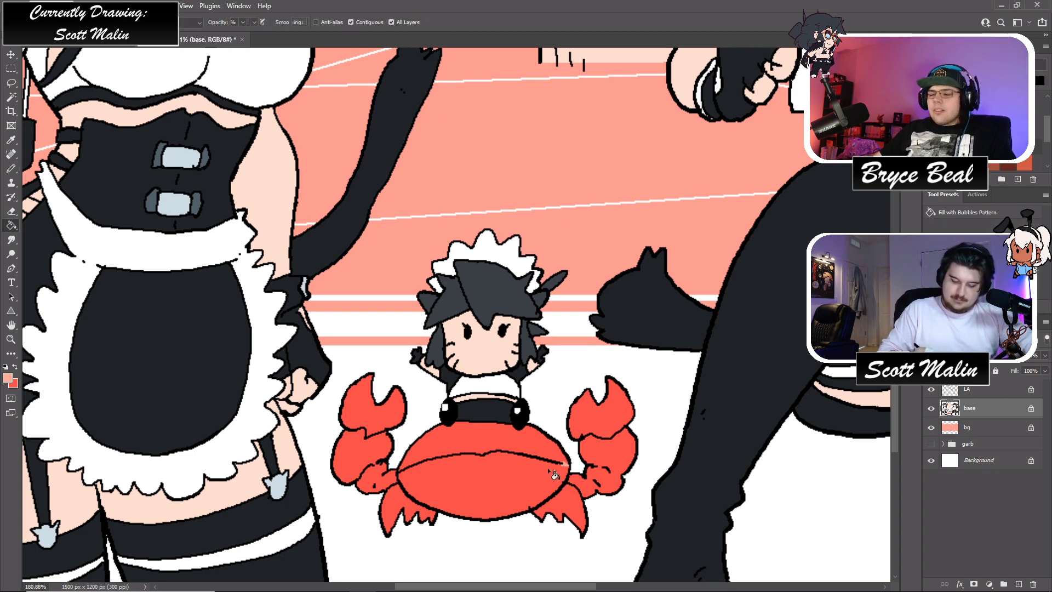
{"action": "left_click", "coordinate": [545, 470]}
{"action": "left_click", "coordinate": [11, 339]}
{"action": "mouse_move", "coordinate": [493, 306]}
{"action": "left_mouse_down"}
{"action": "mouse_move", "coordinate": [485, 314]}
{"action": "mouse_move", "coordinate": [498, 327]}
{"action": "left_mouse_up"}
{"action": "key", "text": "ctrl+s"}
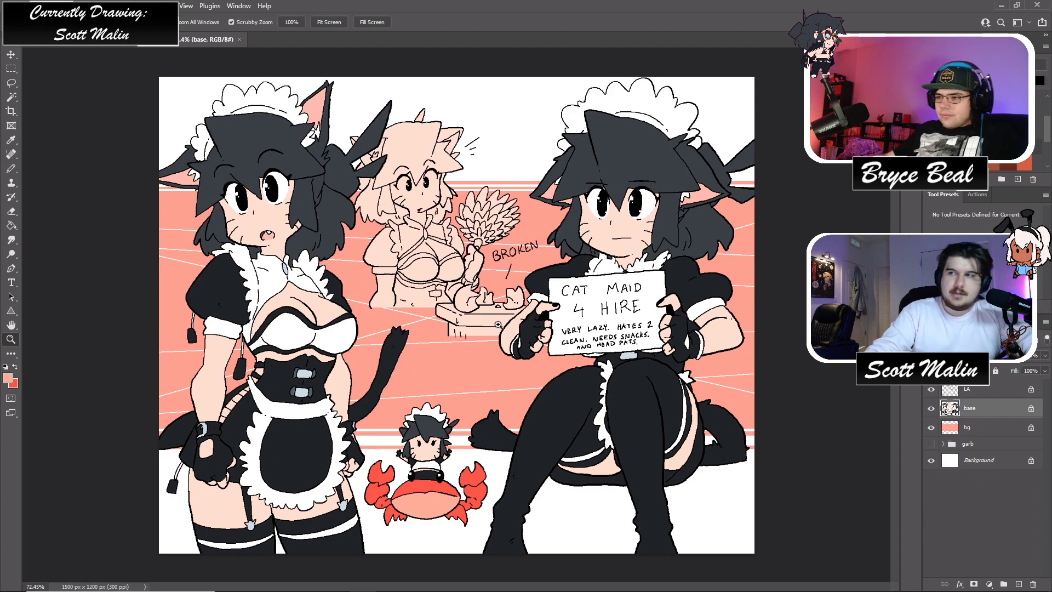
- Fill the background maid's bangs and the small hair patches between the foreground maid's hair ribbons with dark grey
{"action": "left_click_drag", "start_coordinate": [373, 152], "coordinate": [402, 153]}
{"action": "key", "text": "g"}
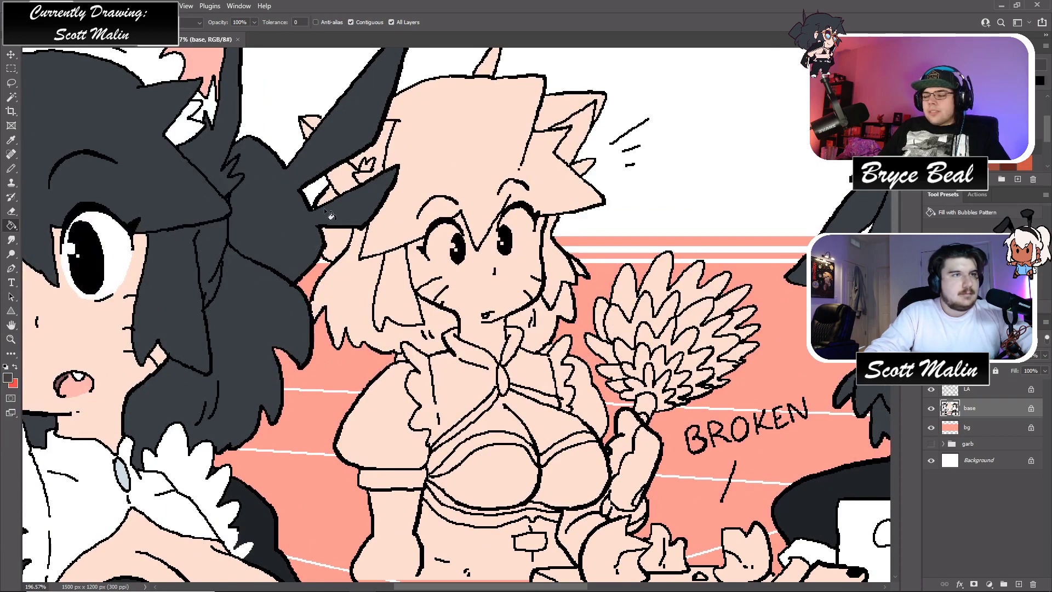
{"action": "left_click", "coordinate": [326, 198]}
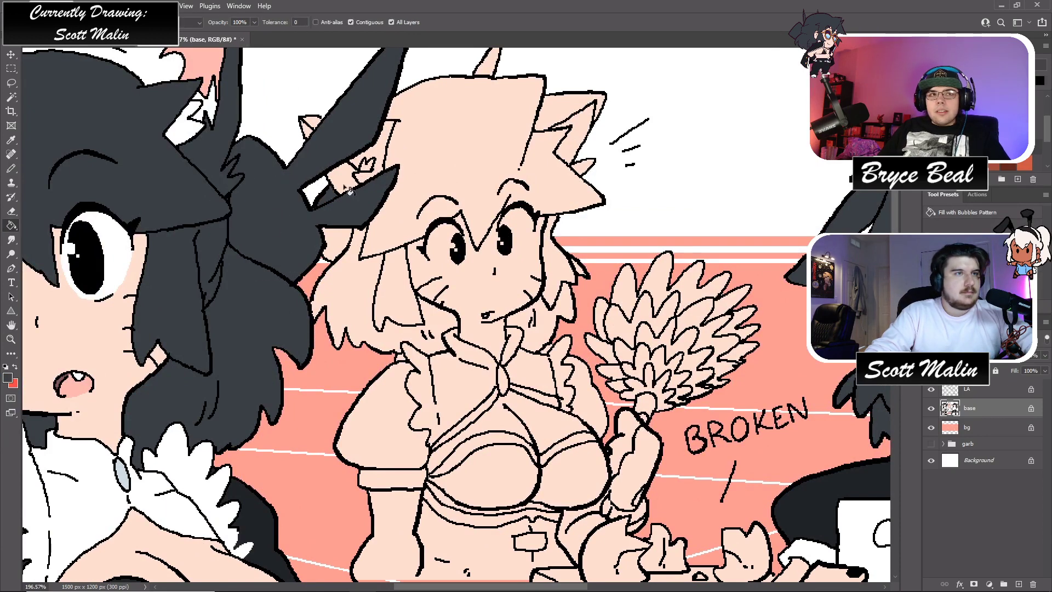
{"action": "left_click", "coordinate": [344, 178]}
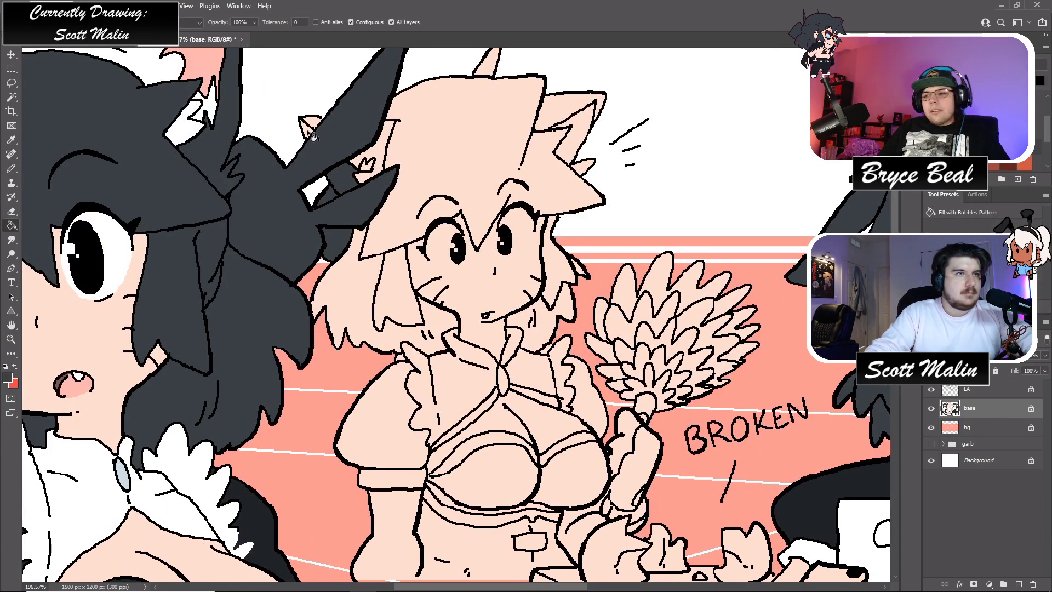
{"action": "left_click", "coordinate": [408, 172]}
- Fill the background maid's outer ear, top hair tuft and the hair on both sides of her face with dark grey
{"action": "scroll", "coordinate": [468, 211], "scroll_direction": "up", "scroll_amount": 2}
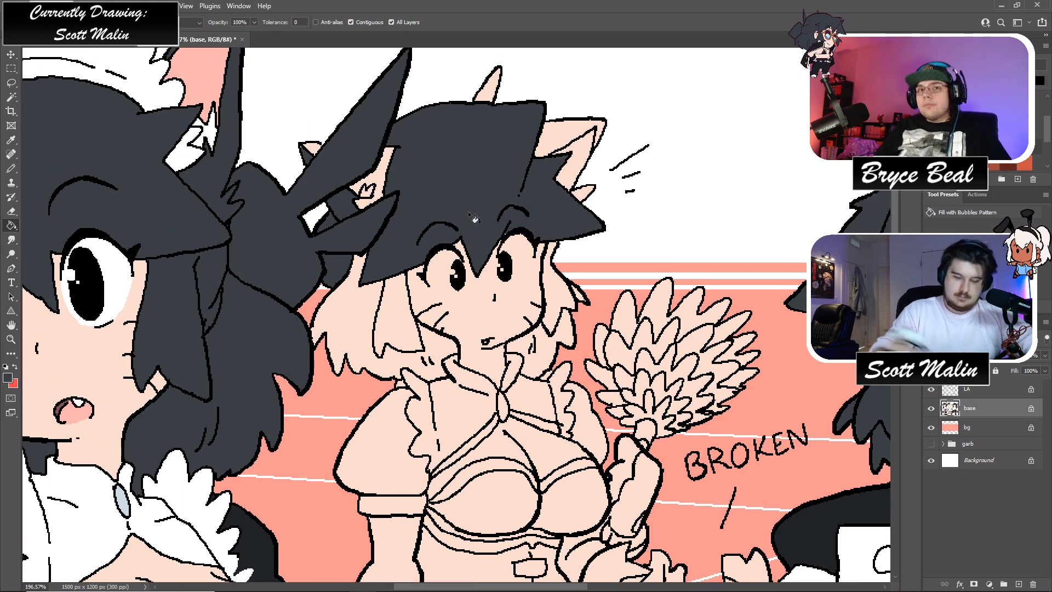
{"action": "left_click", "coordinate": [581, 132]}
{"action": "left_click", "coordinate": [489, 88]}
{"action": "left_click", "coordinate": [558, 252]}
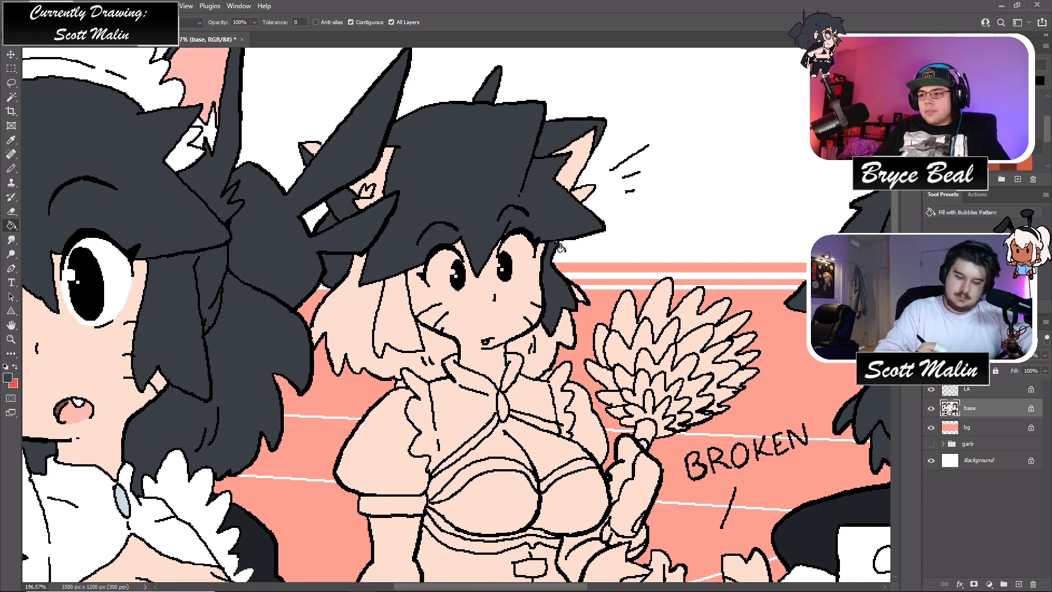
{"action": "left_click", "coordinate": [572, 333]}
{"action": "key", "text": "b"}
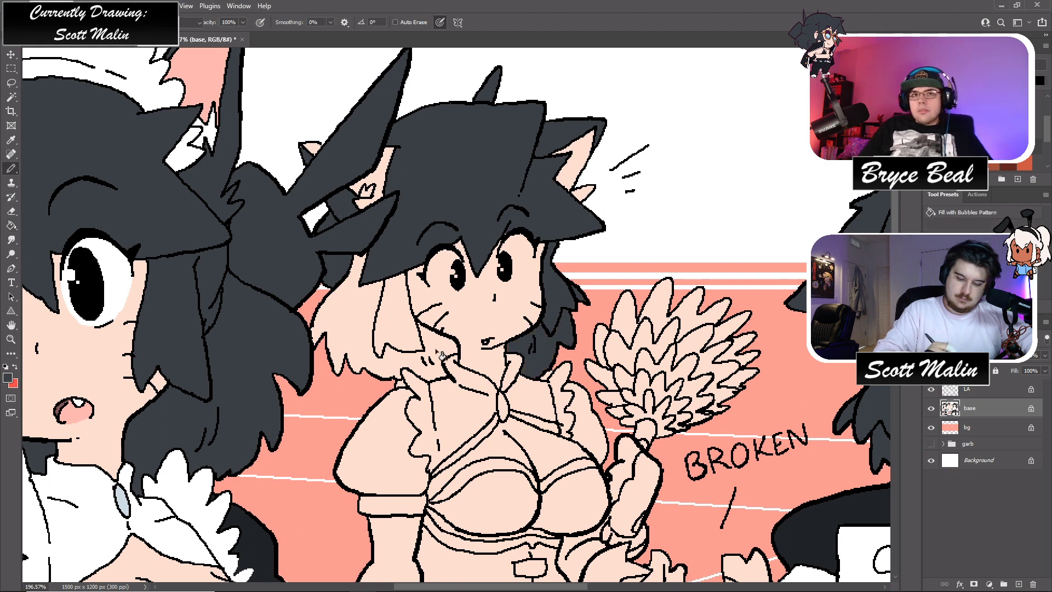
{"action": "key", "text": "g"}
{"action": "left_click", "coordinate": [356, 329]}
{"action": "left_click", "coordinate": [412, 324]}
{"action": "key", "text": "b"}
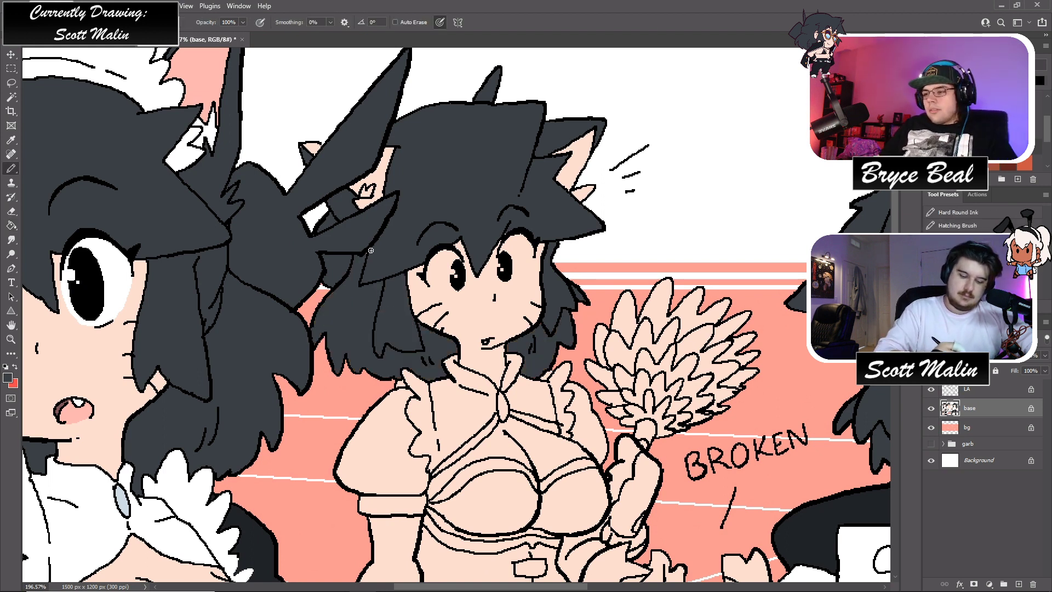
- Fill the background maid's inner ear beside the foreground maid with pink sampled from the foreground maid's ear
{"action": "left_click", "coordinate": [11, 97]}
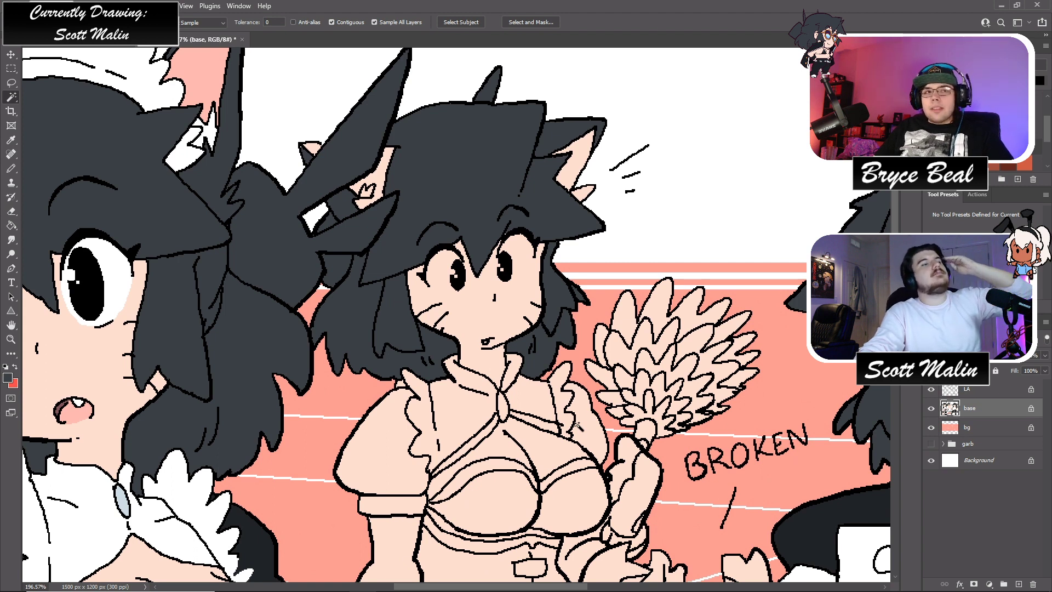
{"action": "key", "text": "g"}
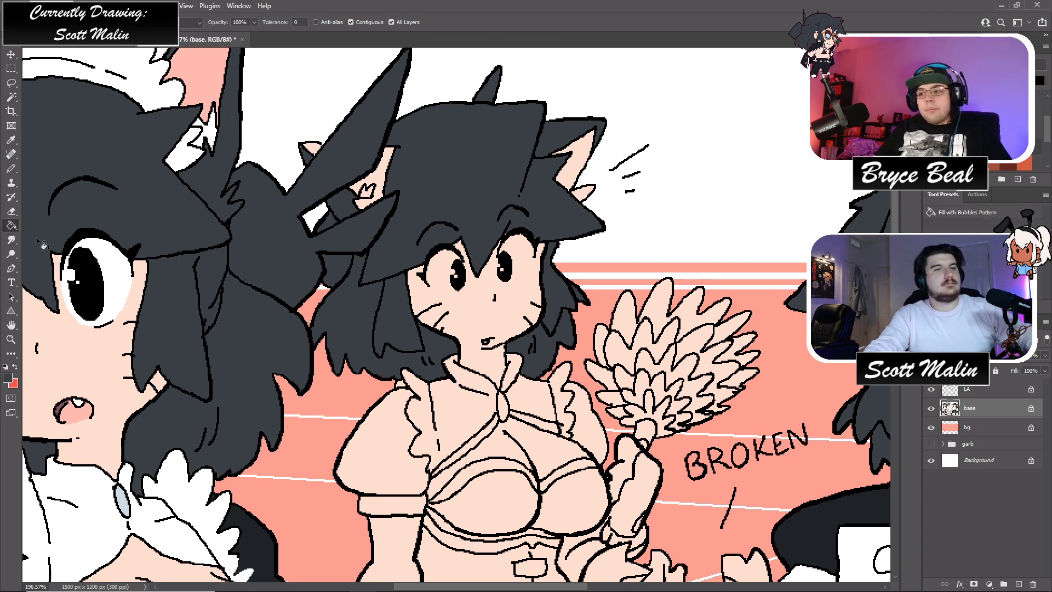
{"action": "scroll", "coordinate": [398, 201], "scroll_direction": "up", "scroll_amount": 1}
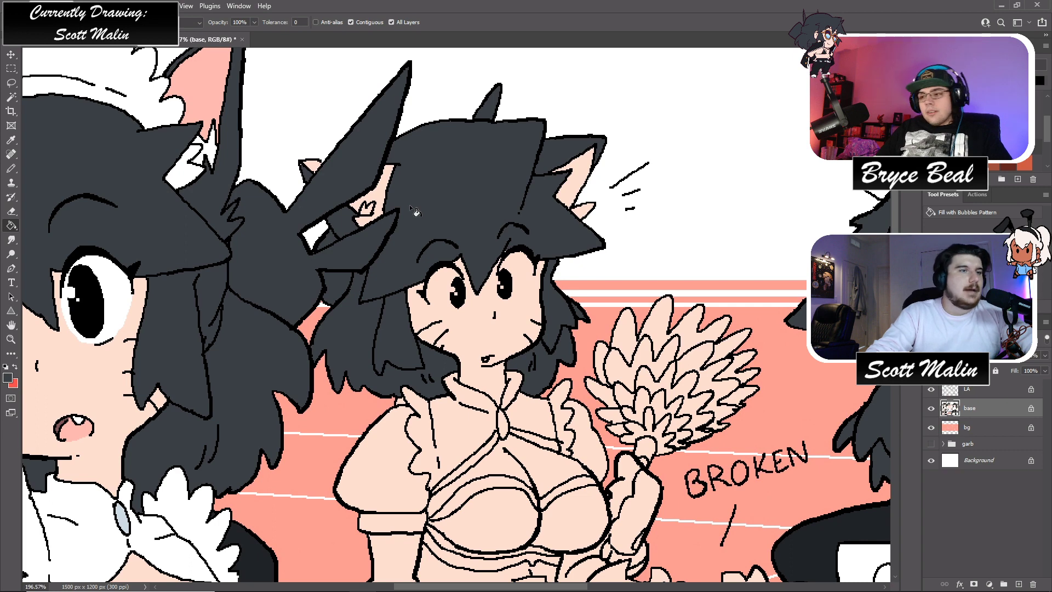
{"action": "left_click", "coordinate": [10, 339]}
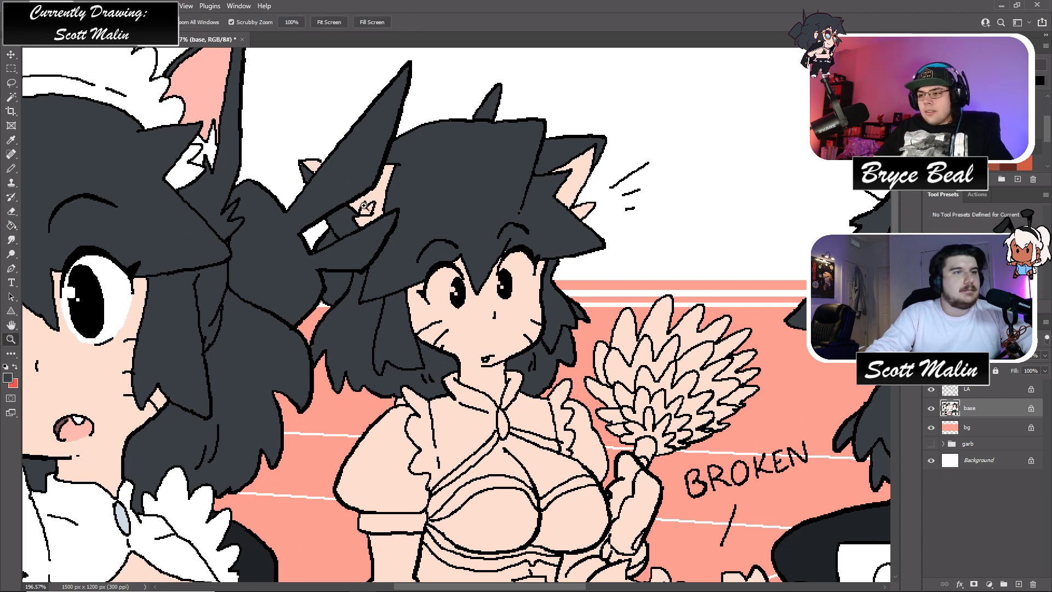
{"action": "left_click", "coordinate": [368, 225]}
{"action": "key", "text": "b"}
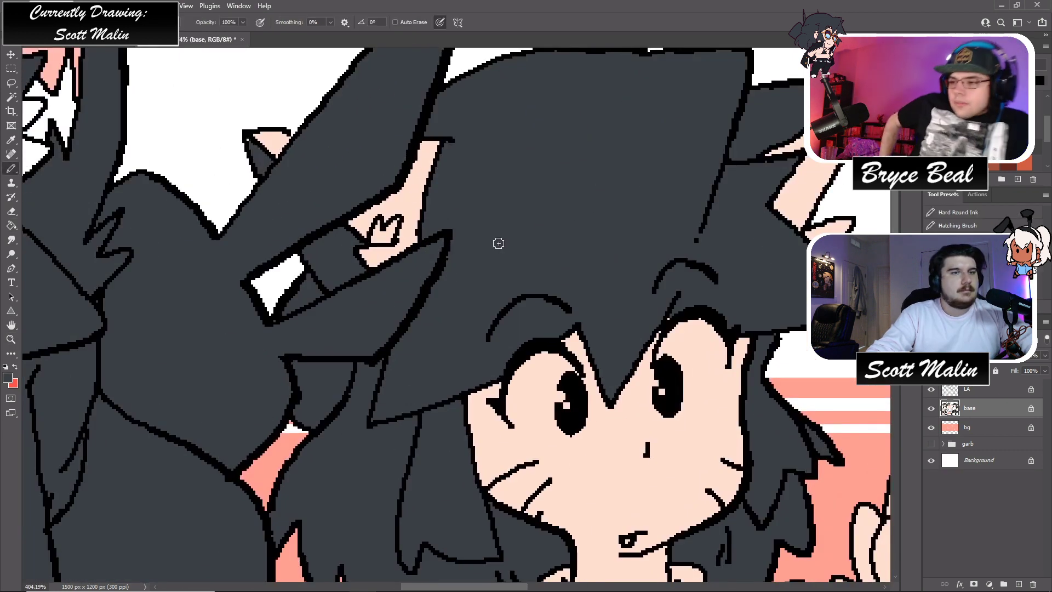
{"action": "scroll", "coordinate": [262, 167], "scroll_direction": "up", "scroll_amount": 2}
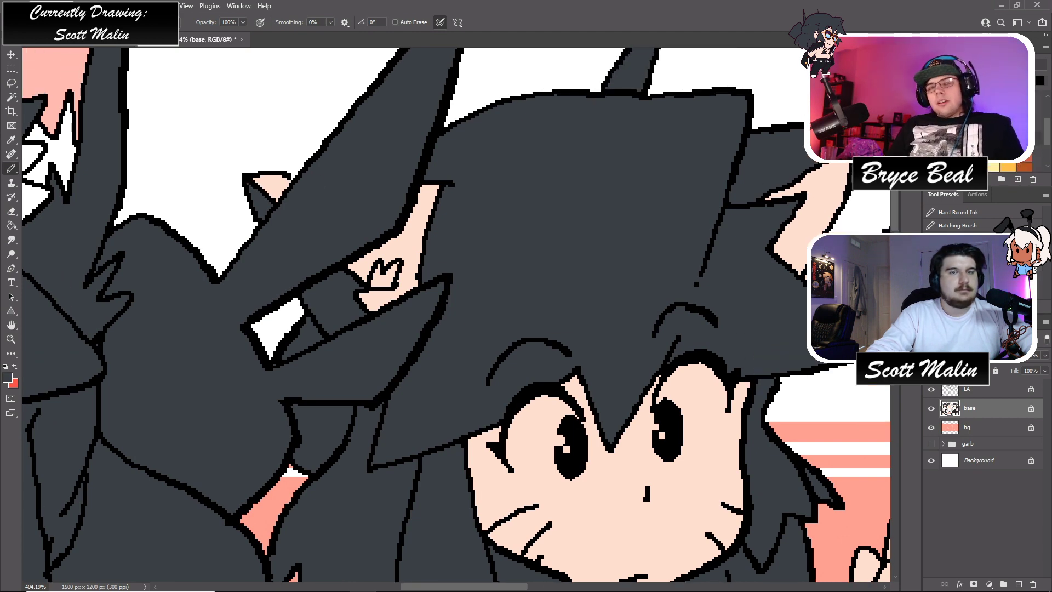
{"action": "left_click", "coordinate": [61, 72], "text": "alt"}
{"action": "key", "text": "g"}
{"action": "left_click", "coordinate": [273, 187]}
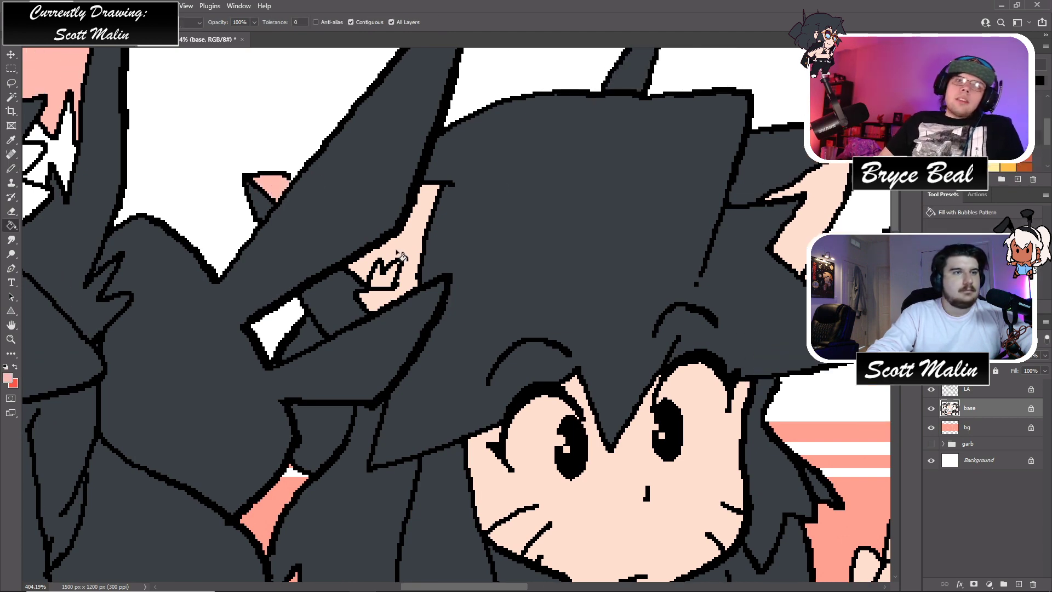
{"action": "left_click", "coordinate": [399, 253]}
- Fill the small fur tuft inside the background maid's pink ear with white
{"action": "scroll", "coordinate": [442, 308], "scroll_direction": "up", "scroll_amount": 1}
{"action": "key", "text": "d"}
{"action": "key", "text": "x"}
{"action": "left_click", "coordinate": [390, 303]}
- Fill the inside of the background maid's other ear with the same pink
{"action": "key", "text": "b"}
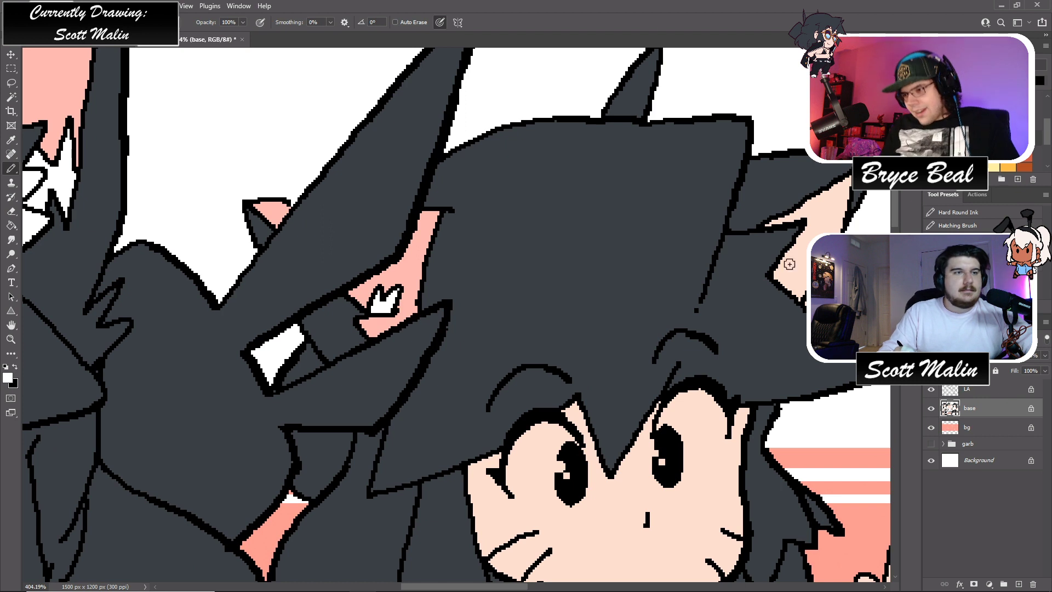
{"action": "left_click", "coordinate": [411, 279], "text": "alt"}
{"action": "key", "text": "g"}
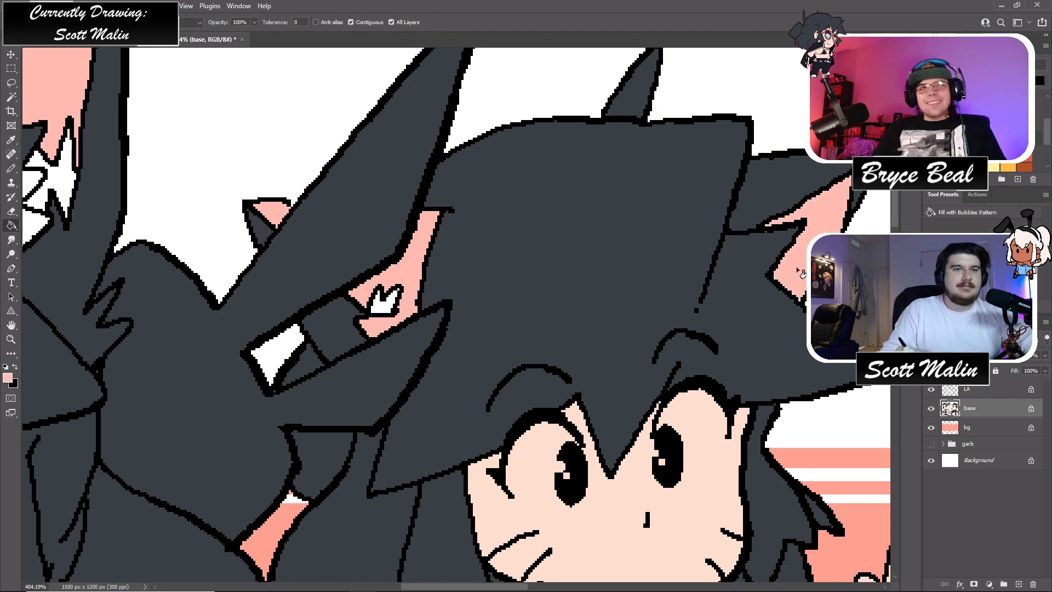
- Outline the lower edges of the background maid's eye whites with the pencil in white and fill both eyes white
{"action": "left_click", "coordinate": [798, 347], "text": "alt"}
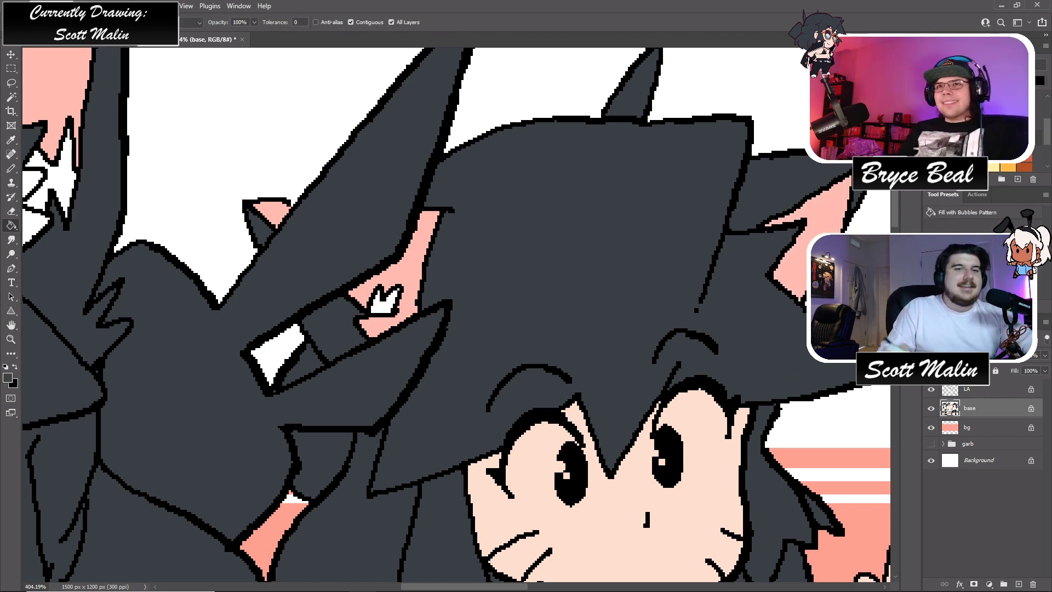
{"action": "left_click", "coordinate": [11, 339]}
{"action": "left_click_drag", "start_coordinate": [639, 306], "coordinate": [636, 311]}
{"action": "left_click_drag", "start_coordinate": [737, 440], "coordinate": [742, 447]}
{"action": "key", "text": "x"}
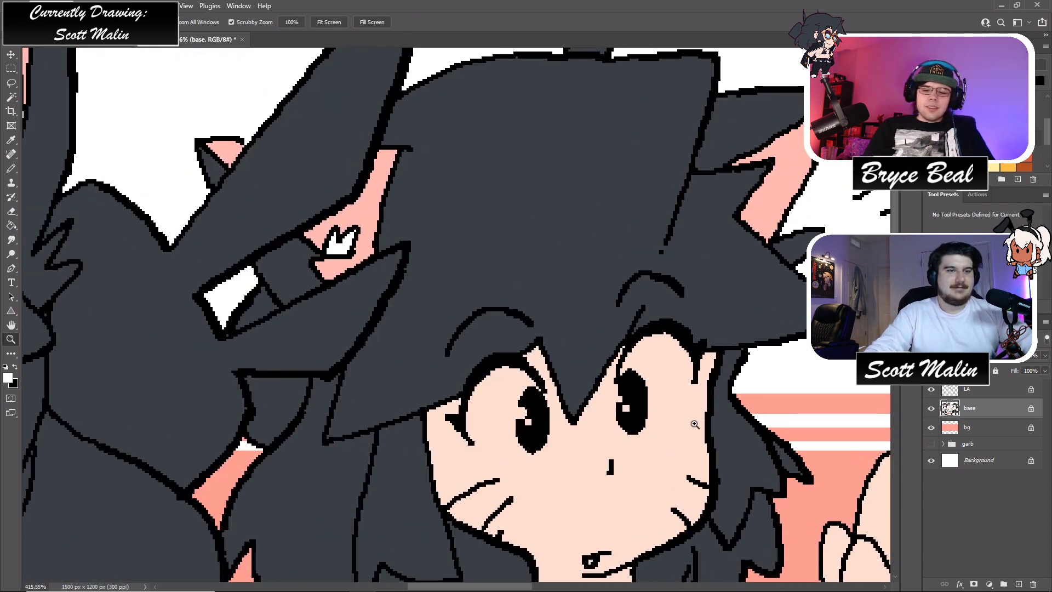
{"action": "key", "text": "b"}
{"action": "mouse_move", "coordinate": [482, 423]}
{"action": "left_mouse_down"}
{"action": "mouse_move", "coordinate": [471, 433]}
{"action": "mouse_move", "coordinate": [493, 454]}
{"action": "mouse_move", "coordinate": [539, 467]}
{"action": "mouse_move", "coordinate": [546, 447]}
{"action": "left_mouse_up"}
{"action": "left_click_drag", "start_coordinate": [524, 384], "coordinate": [524, 415]}
{"action": "left_click", "coordinate": [527, 421]}
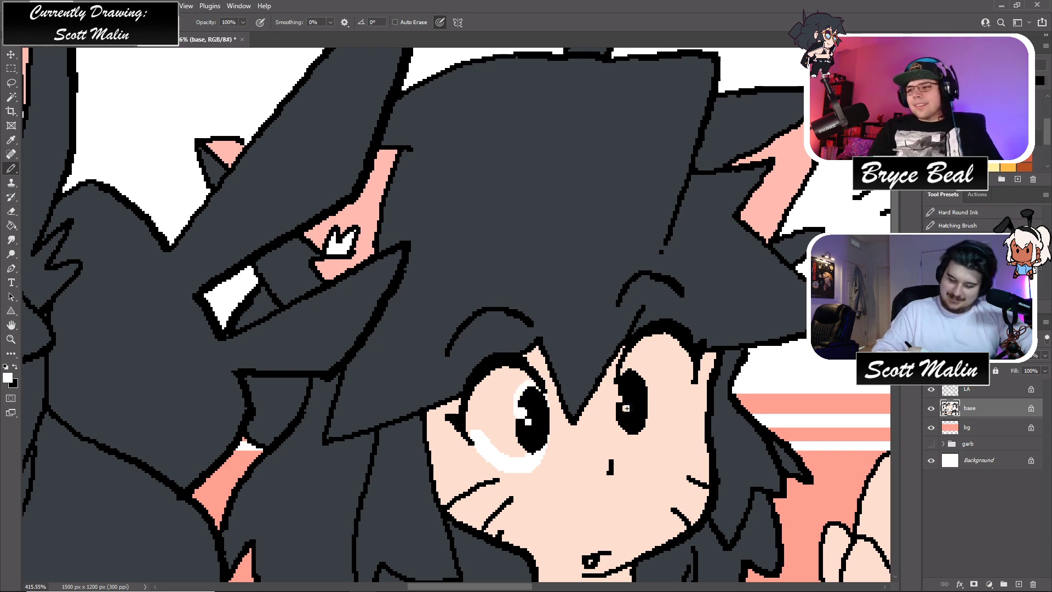
{"action": "mouse_move", "coordinate": [634, 431]}
{"action": "left_mouse_down"}
{"action": "mouse_move", "coordinate": [676, 400]}
{"action": "mouse_move", "coordinate": [685, 368]}
{"action": "left_mouse_up"}
{"action": "key", "text": "g"}
{"action": "left_click", "coordinate": [671, 368]}
{"action": "left_click", "coordinate": [518, 429]}
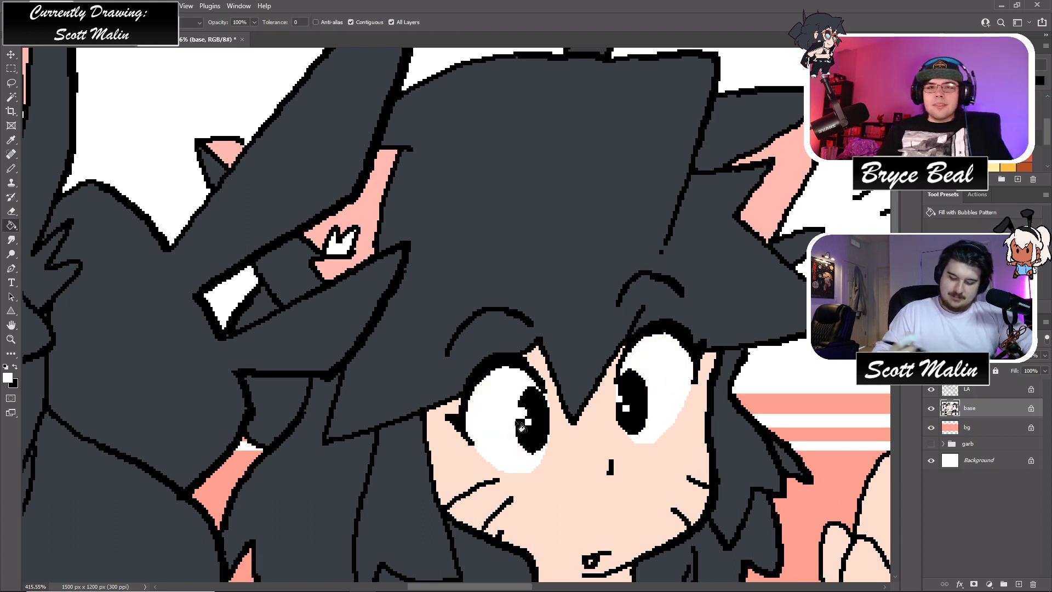
- Trim the lower edges of the background maid's eye whites with the pencil, using the sampled skin tone
{"action": "key", "text": "b"}
{"action": "left_click", "coordinate": [557, 498], "text": "alt"}
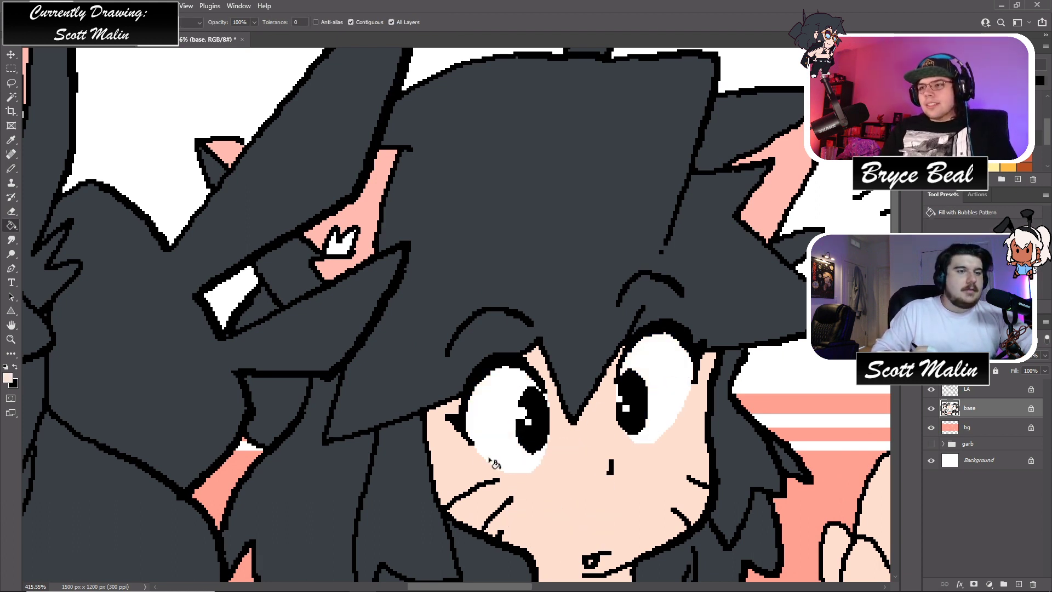
{"action": "key", "text": "b"}
{"action": "mouse_move", "coordinate": [465, 445]}
{"action": "left_mouse_down"}
{"action": "mouse_move", "coordinate": [524, 471]}
{"action": "mouse_move", "coordinate": [552, 459]}
{"action": "left_mouse_up"}
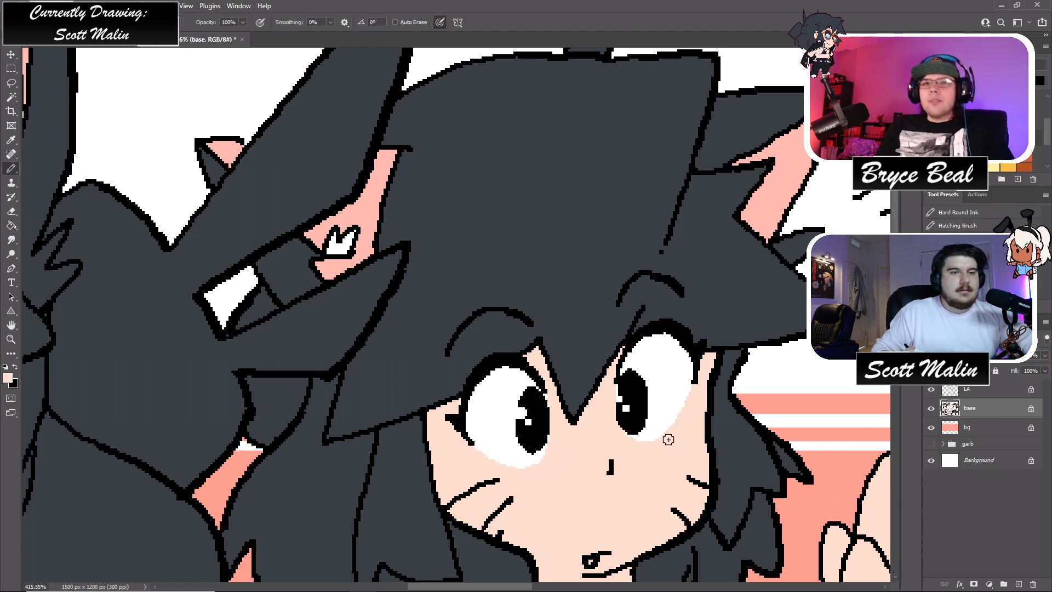
{"action": "left_click", "coordinate": [512, 457], "text": "alt"}
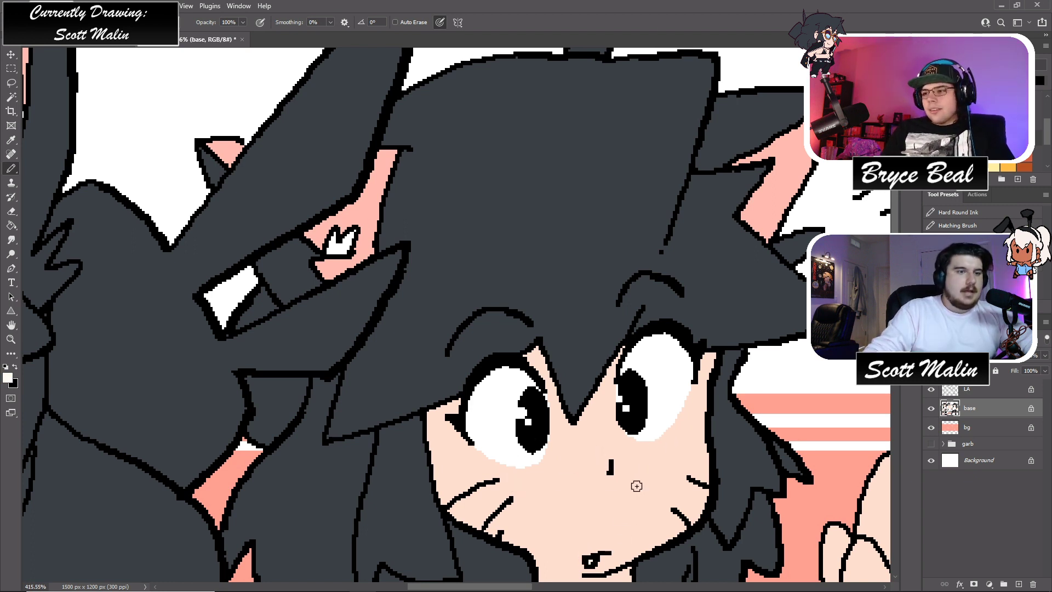
- Fill the background maid's puffed sleeves and the diagonal straps below her collar with near-black
{"action": "mouse_move", "coordinate": [406, 230]}
{"action": "left_mouse_down"}
{"action": "mouse_move", "coordinate": [380, 223]}
{"action": "mouse_move", "coordinate": [401, 242]}
{"action": "left_mouse_up"}
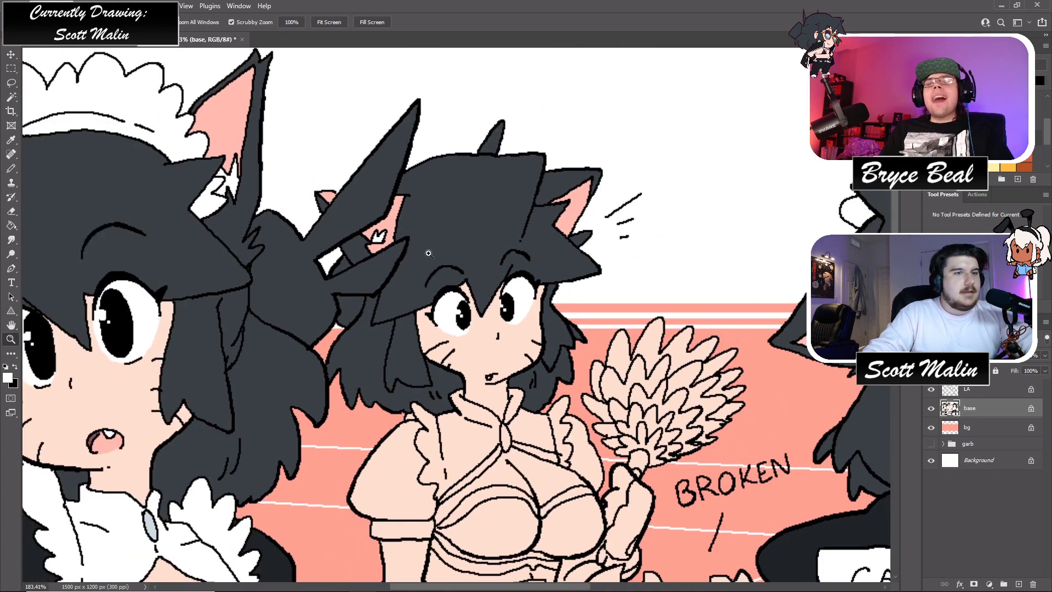
{"action": "mouse_move", "coordinate": [513, 327]}
{"action": "left_mouse_down"}
{"action": "mouse_move", "coordinate": [492, 326]}
{"action": "mouse_move", "coordinate": [580, 323]}
{"action": "left_mouse_up"}
{"action": "scroll", "coordinate": [542, 325], "scroll_direction": "down", "scroll_amount": 3}
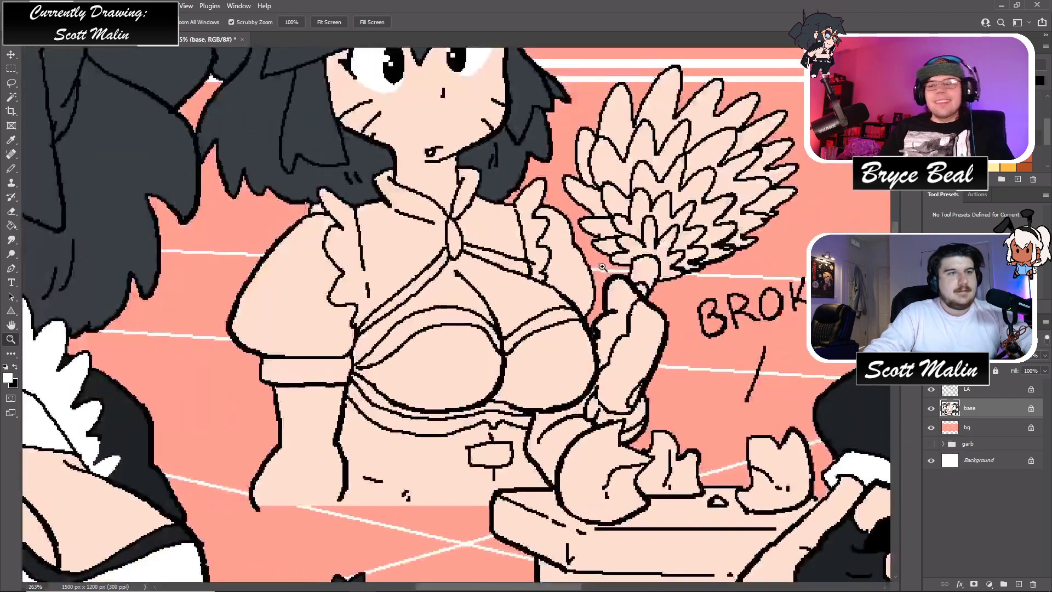
{"action": "key", "text": "g"}
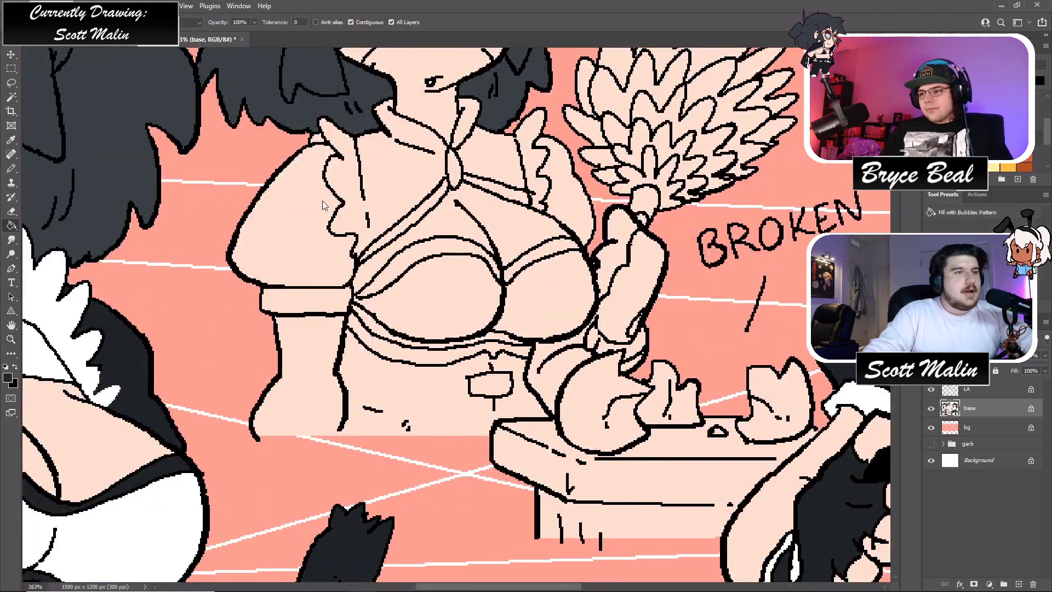
{"action": "left_click", "coordinate": [322, 200]}
{"action": "scroll", "coordinate": [324, 203], "scroll_direction": "up", "scroll_amount": 1}
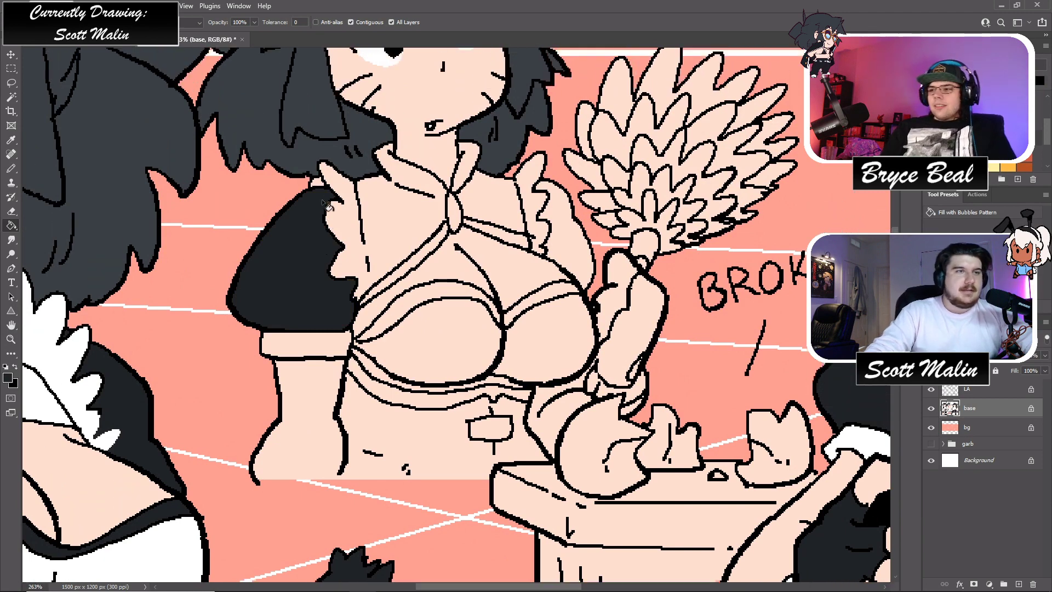
{"action": "left_click", "coordinate": [442, 241]}
{"action": "left_click", "coordinate": [520, 241]}
{"action": "left_click", "coordinate": [574, 238]}
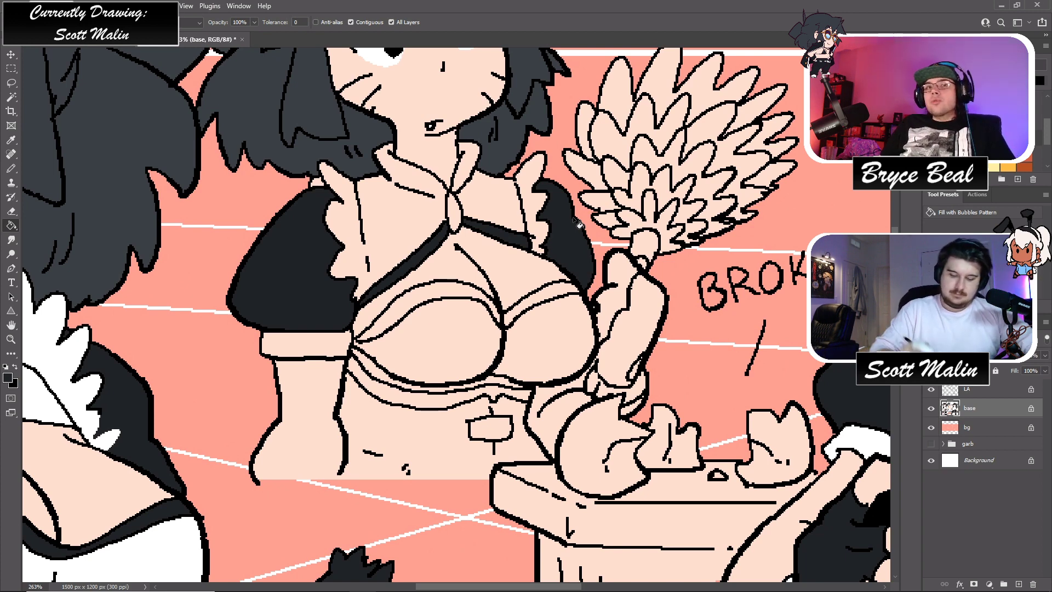
- Fill the glove on the background maid's raised hand, including its lower part, with the same near-black
{"action": "left_click", "coordinate": [632, 352]}
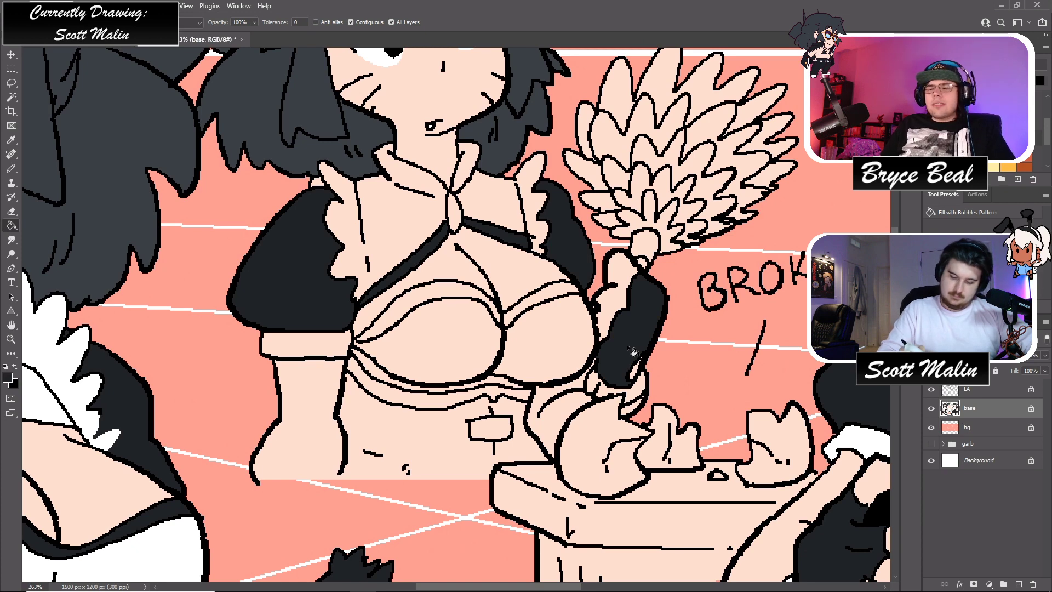
{"action": "left_click", "coordinate": [637, 388]}
{"action": "key", "text": "ctrl+z"}
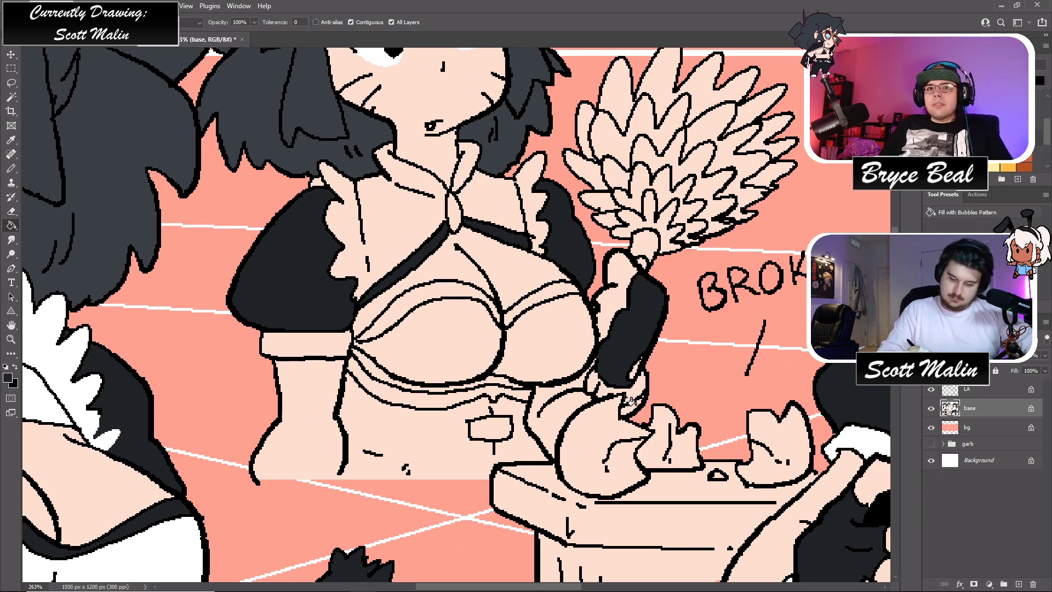
{"action": "left_click", "coordinate": [631, 399]}
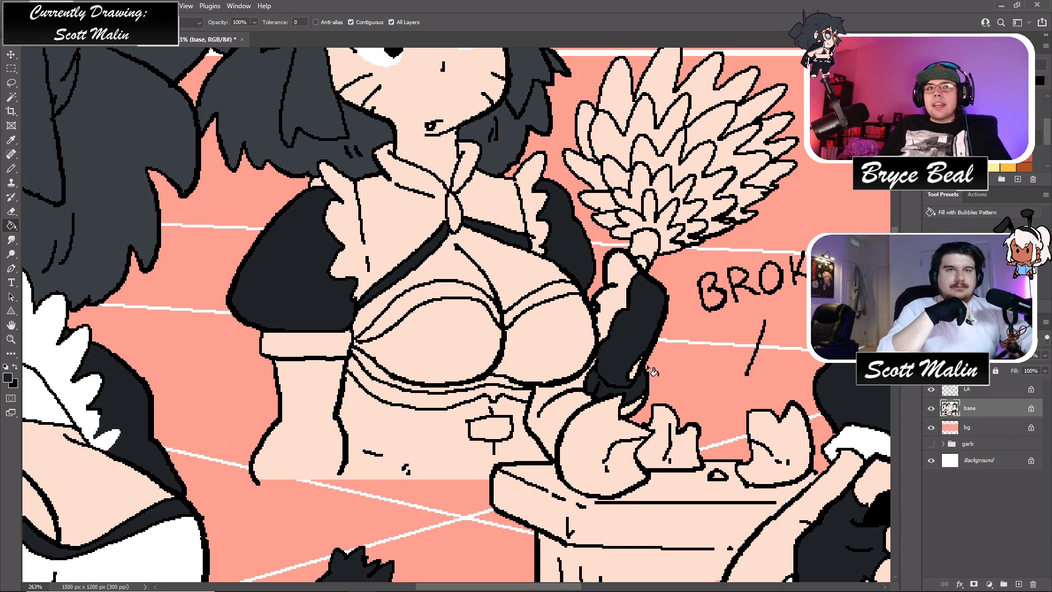
- Fill the bands above the background maid's bust and the narrow band beneath it with near-black
{"action": "left_click", "coordinate": [456, 295]}
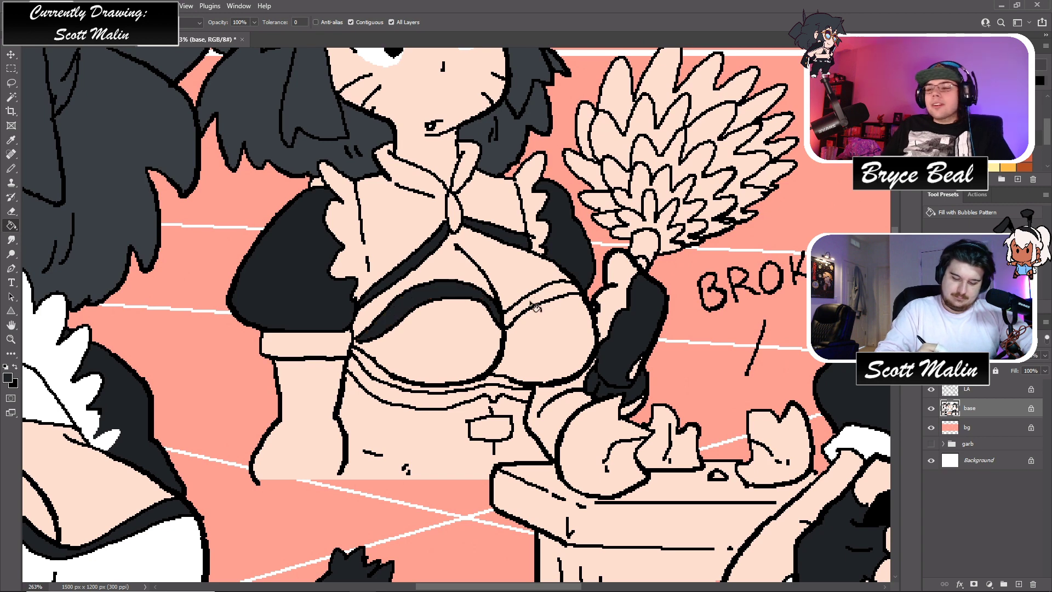
{"action": "left_click", "coordinate": [536, 305]}
{"action": "left_click", "coordinate": [495, 396]}
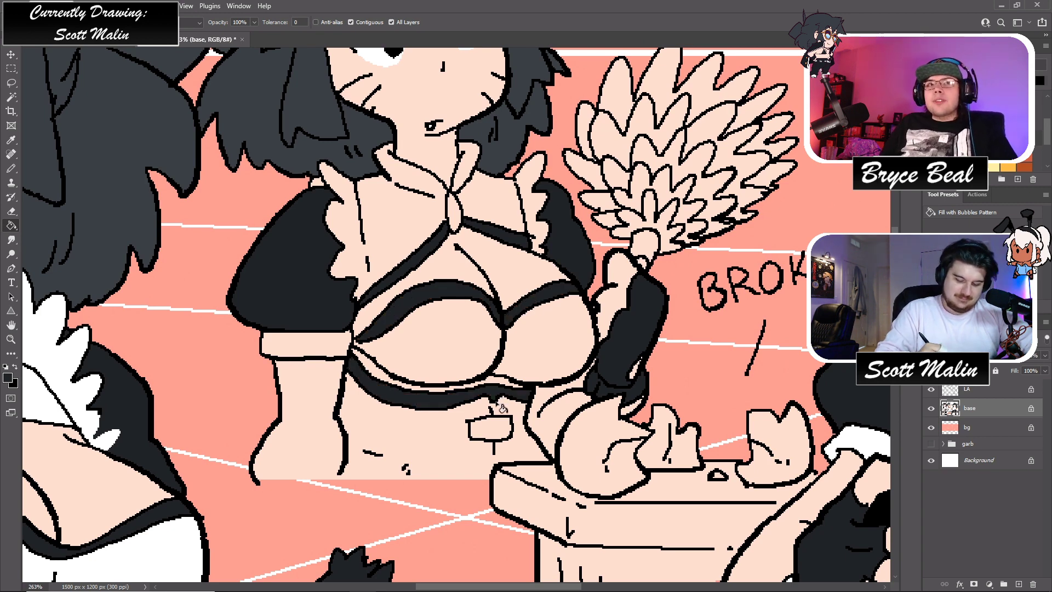
{"action": "key", "text": "ctrl+z"}
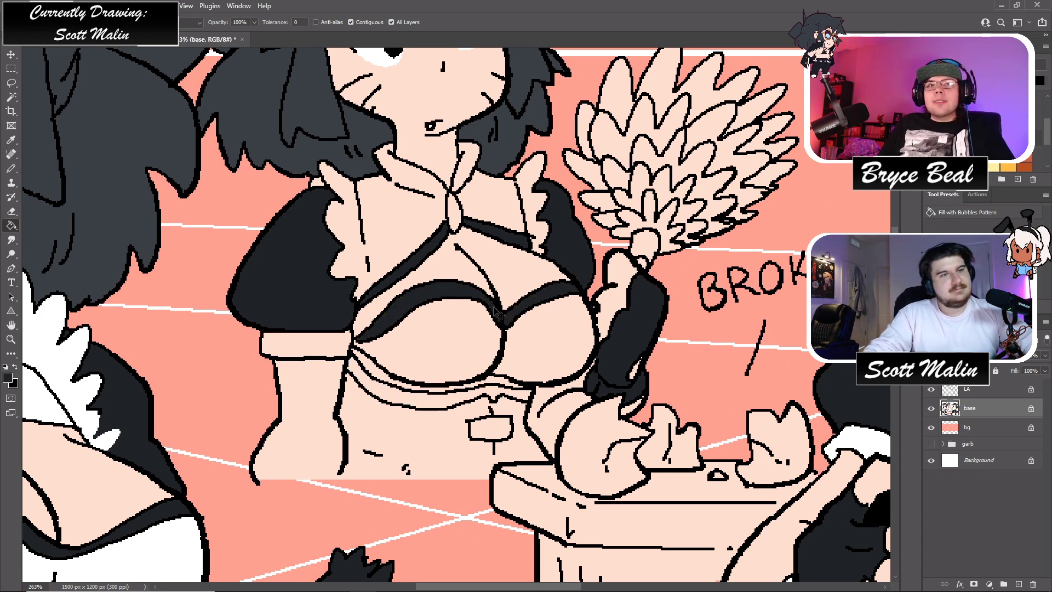
{"action": "left_click", "coordinate": [418, 441]}
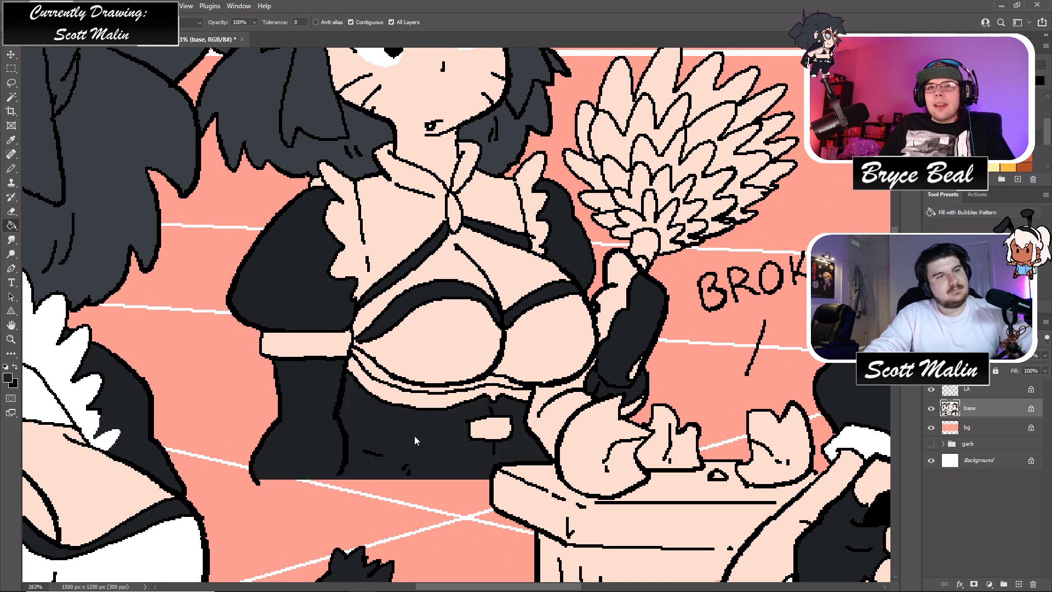
{"action": "key", "text": "ctrl+z"}
{"action": "left_click", "coordinate": [385, 383]}
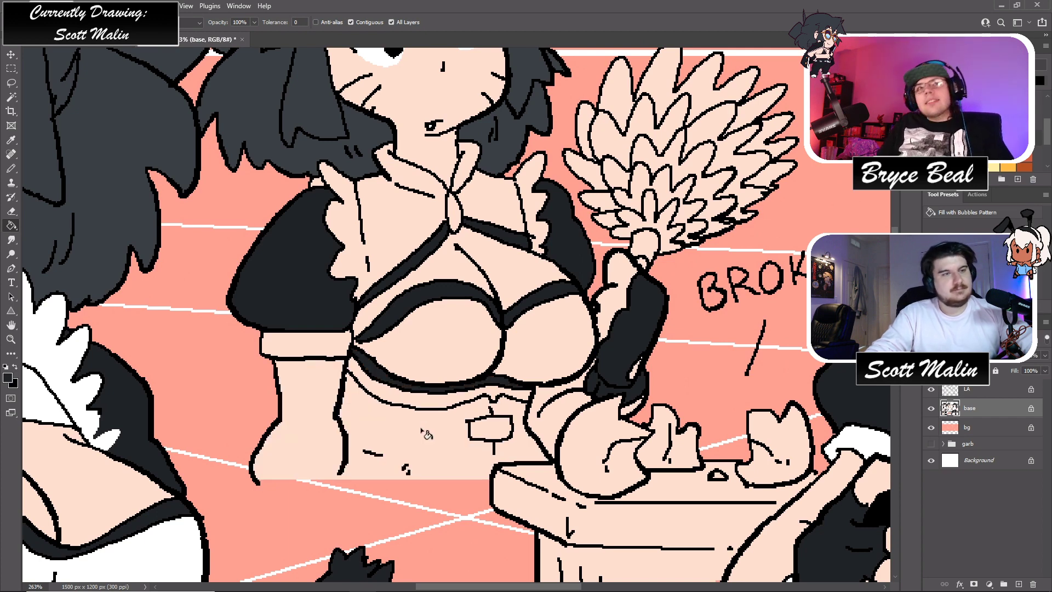
- Close the line gap at the bottom of the background maid's lowered arm and fill her lower garment near-black
{"action": "key", "text": "b"}
{"action": "left_click_drag", "start_coordinate": [341, 472], "coordinate": [340, 479]}
{"action": "key", "text": "g"}
{"action": "left_click", "coordinate": [389, 412]}
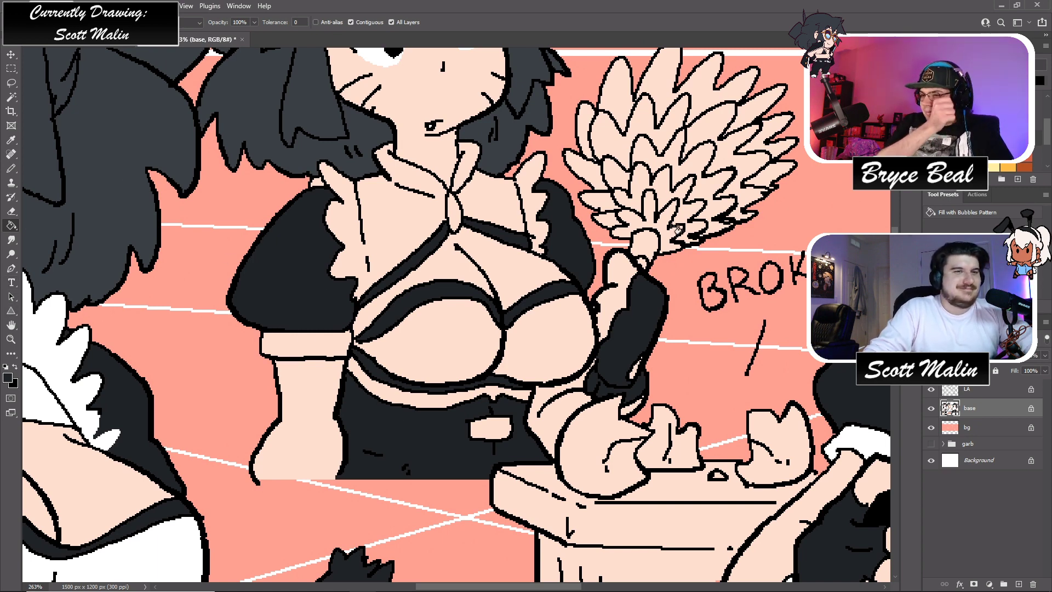
- Fill the base of the duster near-black and shift the hue of the small handle piece below it by +11
{"action": "scroll", "coordinate": [680, 282], "scroll_direction": "up", "scroll_amount": 2}
{"action": "left_click", "coordinate": [657, 287]}
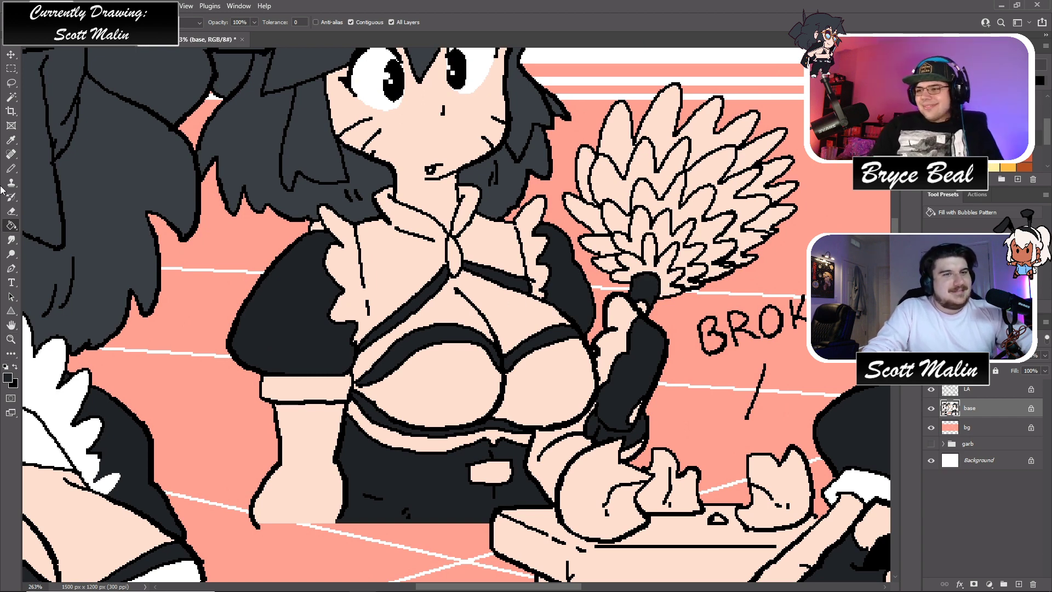
{"action": "left_click", "coordinate": [11, 97]}
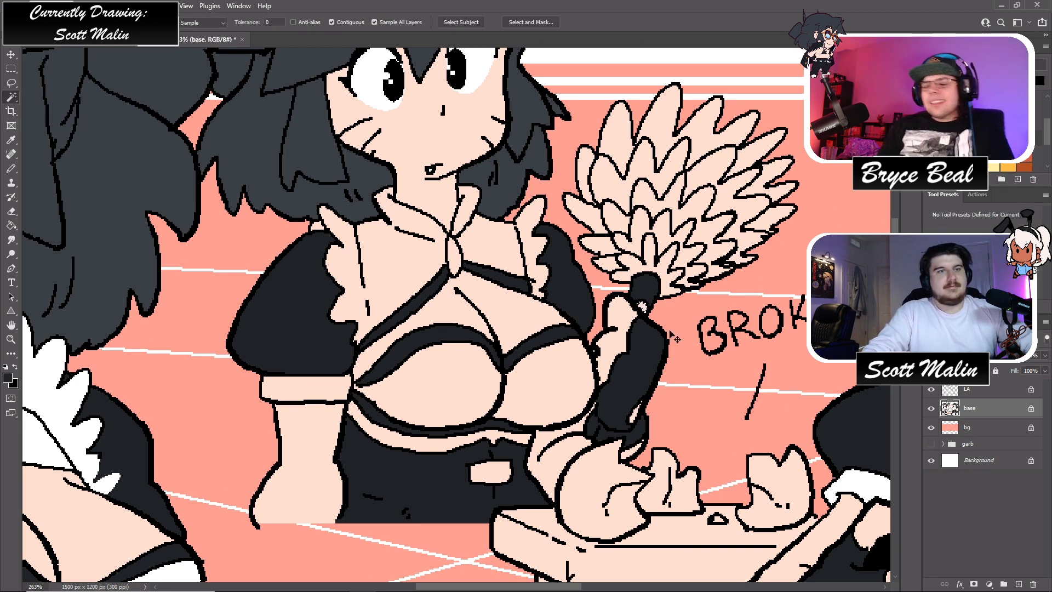
{"action": "key", "text": "ctrl+u"}
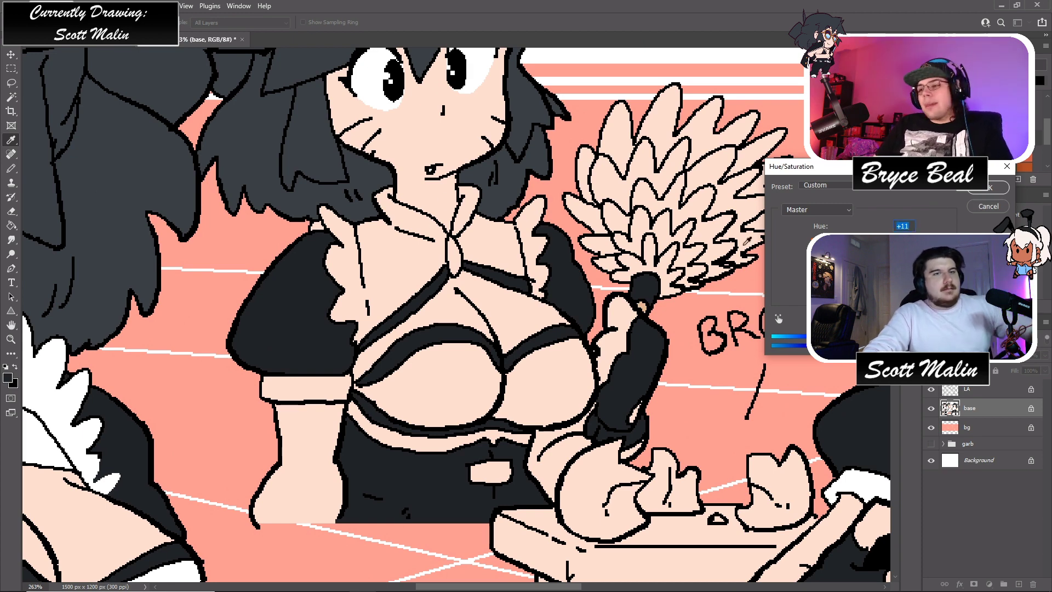
{"action": "left_click", "coordinate": [988, 189]}
- Sample the duster handle's tan and fill the handle end below the glove with it
{"action": "key", "text": "b"}
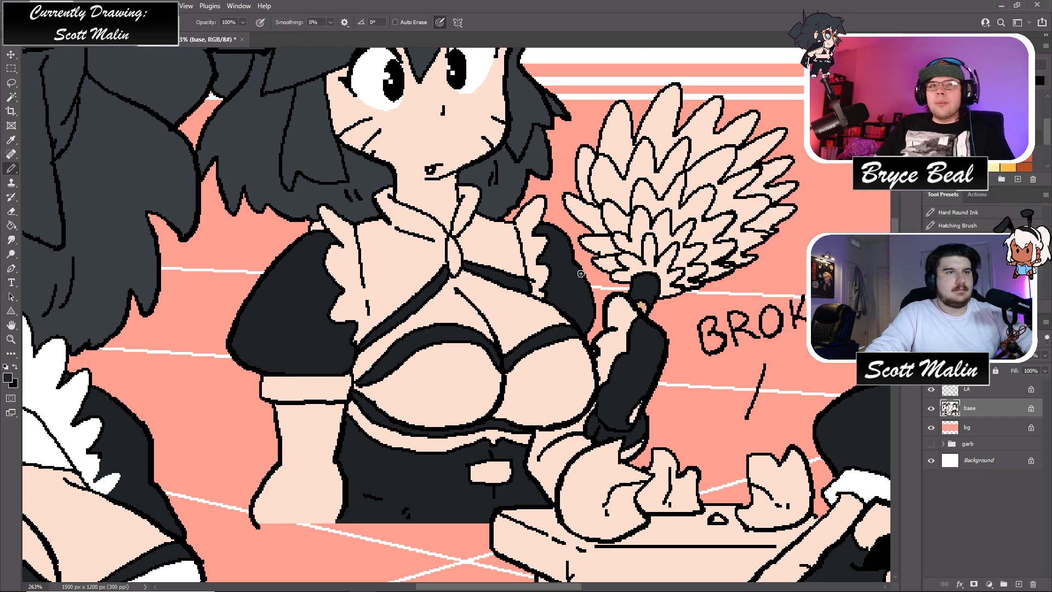
{"action": "left_click", "coordinate": [641, 304], "text": "alt"}
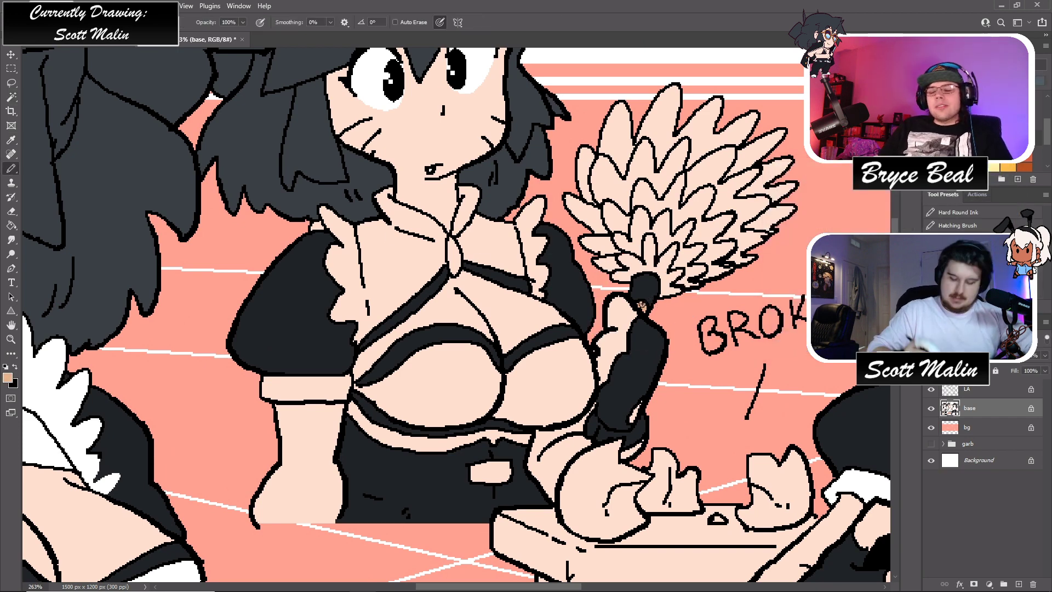
{"action": "key", "text": "g"}
{"action": "left_click", "coordinate": [592, 424]}
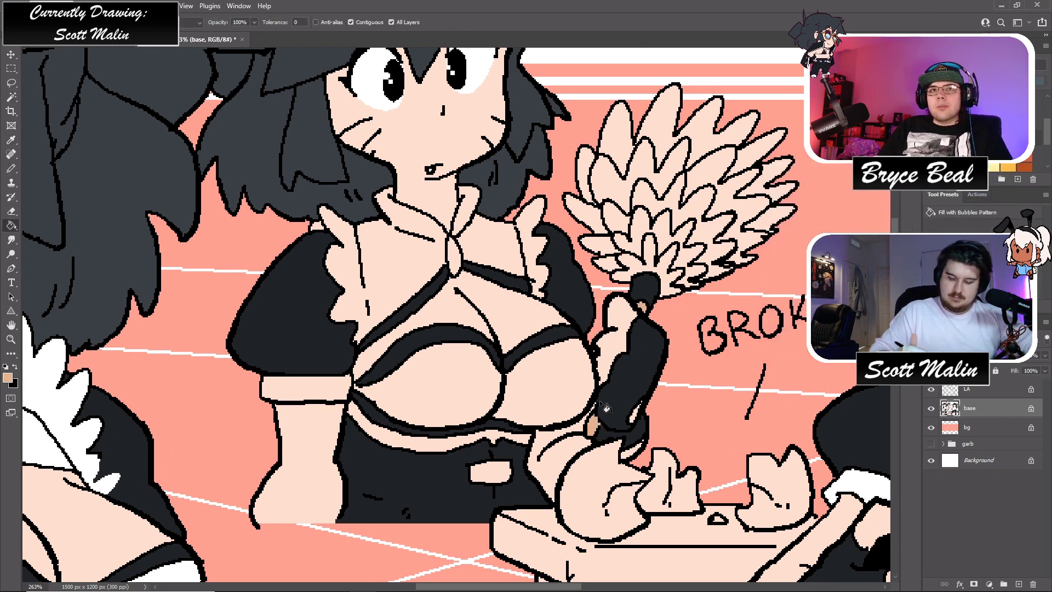
- Select both tan handle pieces by colour on the current layer only and make them more orange with Hue/Saturation
{"action": "left_click", "coordinate": [11, 98]}
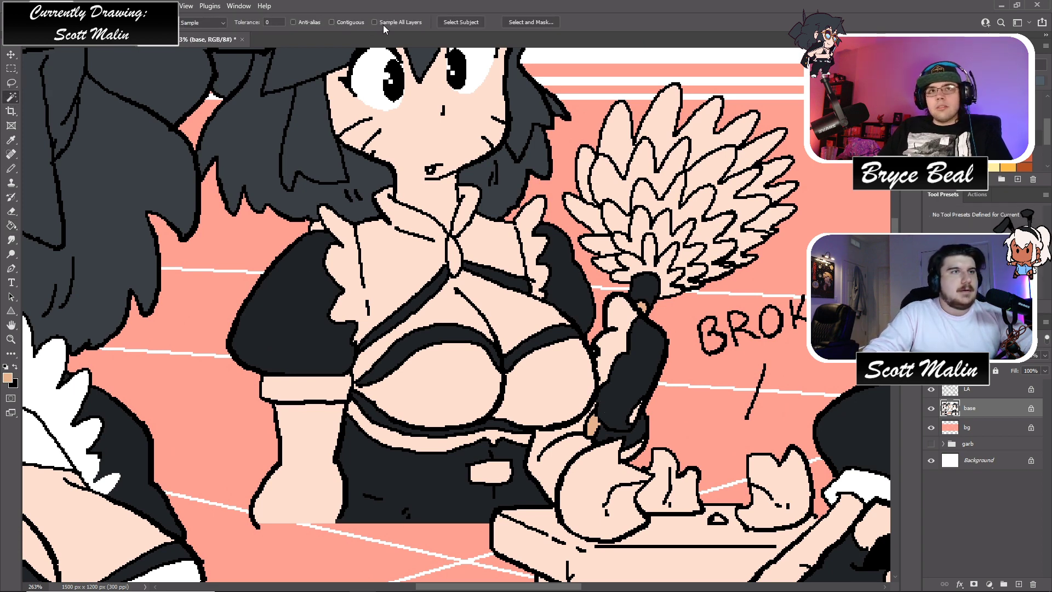
{"action": "key", "text": "ctrl+u"}
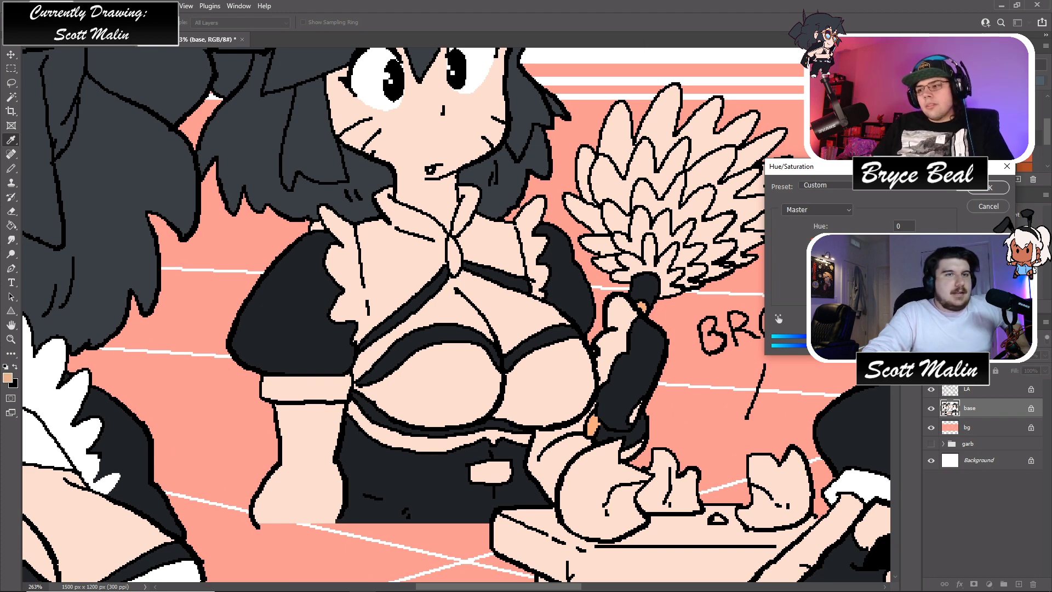
{"action": "left_click", "coordinate": [990, 191]}
- Select the peach areas by colour and paint all the duster's feathers slate grey with an enlarged pencil
{"action": "key", "text": "z"}
{"action": "left_click_drag", "start_coordinate": [652, 261], "coordinate": [638, 260]}
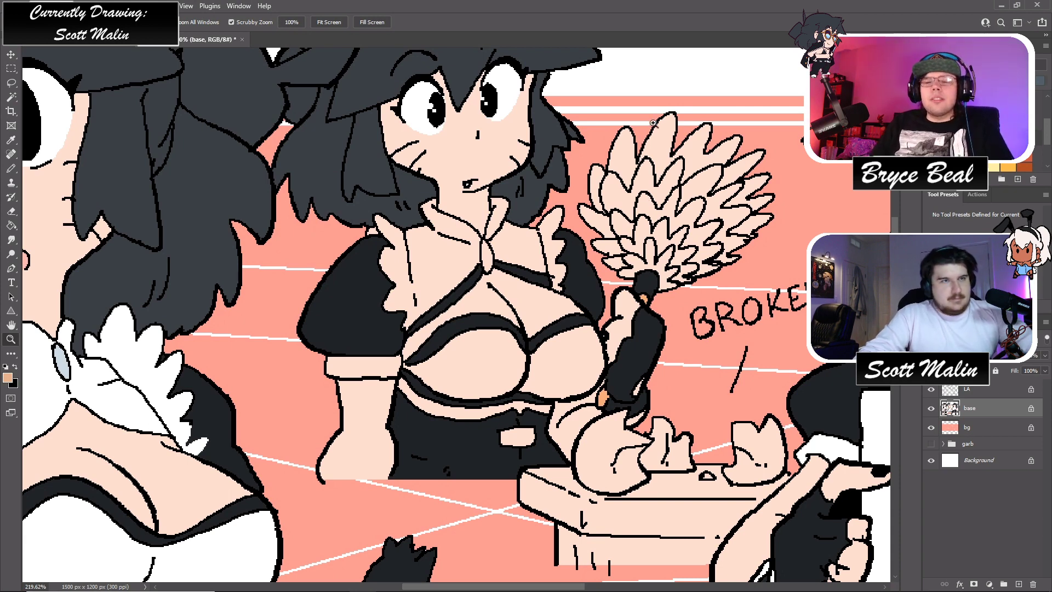
{"action": "left_click", "coordinate": [726, 134]}
{"action": "left_click", "coordinate": [10, 97]}
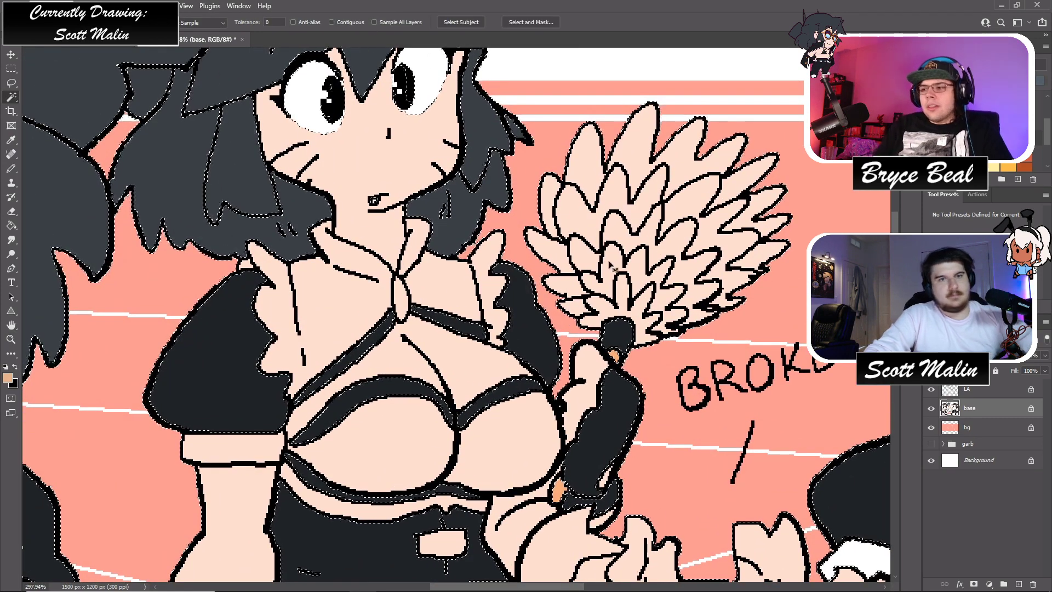
{"action": "key", "text": "b"}
{"action": "left_click", "coordinate": [459, 245], "text": "alt"}
{"action": "key", "text": "]"}
{"action": "key", "text": "]"}
{"action": "key", "text": "]"}
{"action": "key", "text": "]"}
{"action": "key", "text": "]"}
{"action": "key", "text": "]"}
{"action": "key", "text": "]"}
{"action": "key", "text": "]"}
{"action": "key", "text": "]"}
{"action": "key", "text": "]"}
{"action": "key", "text": "]"}
{"action": "key", "text": "]"}
{"action": "key", "text": "]"}
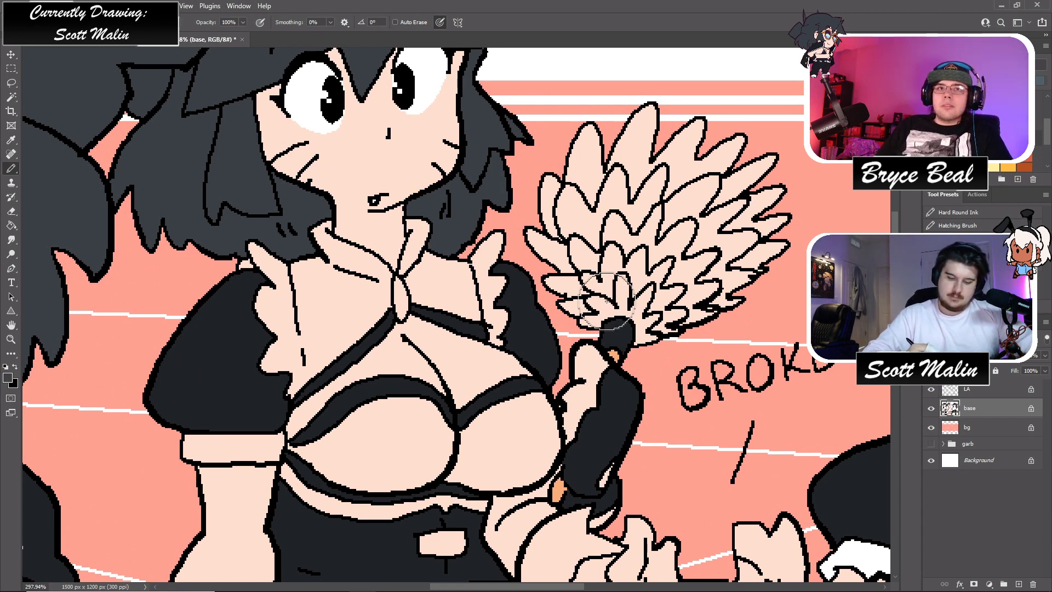
{"action": "mouse_move", "coordinate": [605, 274]}
{"action": "left_mouse_down"}
{"action": "mouse_move", "coordinate": [592, 208]}
{"action": "mouse_move", "coordinate": [602, 280]}
{"action": "mouse_move", "coordinate": [697, 219]}
{"action": "left_mouse_up"}
{"action": "key", "text": "ctrl+z"}
{"action": "left_click", "coordinate": [1014, 80]}
{"action": "mouse_move", "coordinate": [608, 284]}
{"action": "left_mouse_down"}
{"action": "mouse_move", "coordinate": [587, 230]}
{"action": "mouse_move", "coordinate": [636, 142]}
{"action": "mouse_move", "coordinate": [710, 165]}
{"action": "mouse_move", "coordinate": [673, 301]}
{"action": "mouse_move", "coordinate": [765, 248]}
{"action": "mouse_move", "coordinate": [772, 161]}
{"action": "mouse_move", "coordinate": [637, 230]}
{"action": "left_mouse_up"}
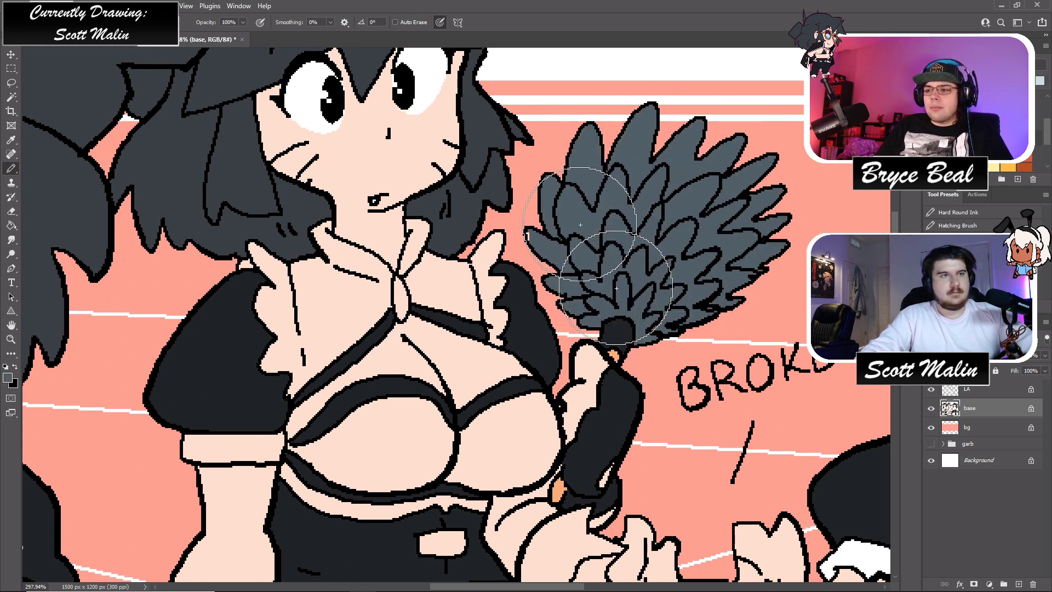
- Fill both halves of the background maid's blouse and their shoulder frills with white
{"action": "left_click", "coordinate": [302, 270], "text": "alt"}
{"action": "key", "text": "g"}
{"action": "left_click", "coordinate": [353, 283]}
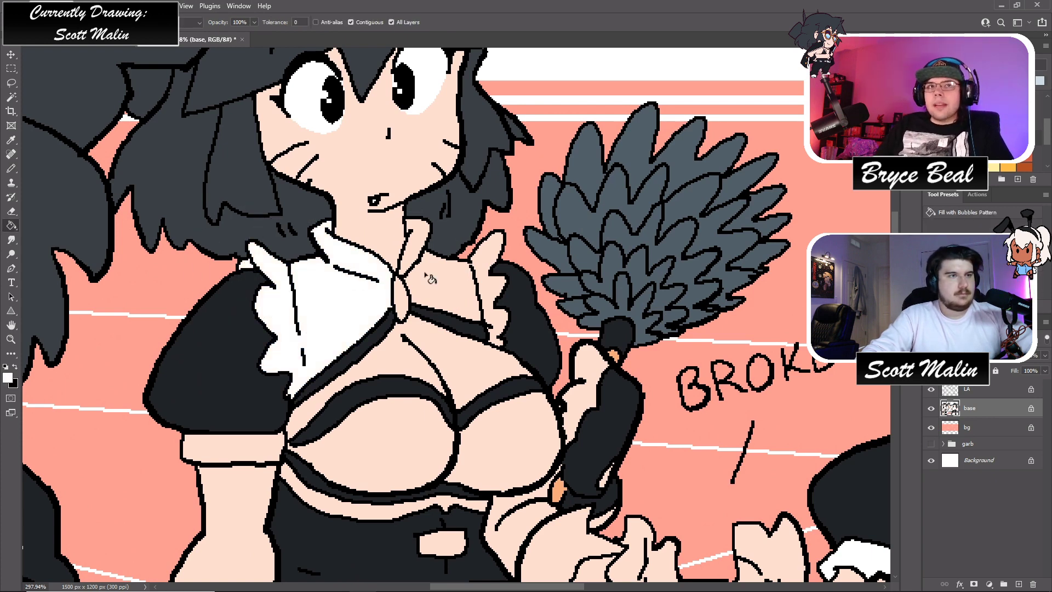
{"action": "left_click", "coordinate": [430, 278]}
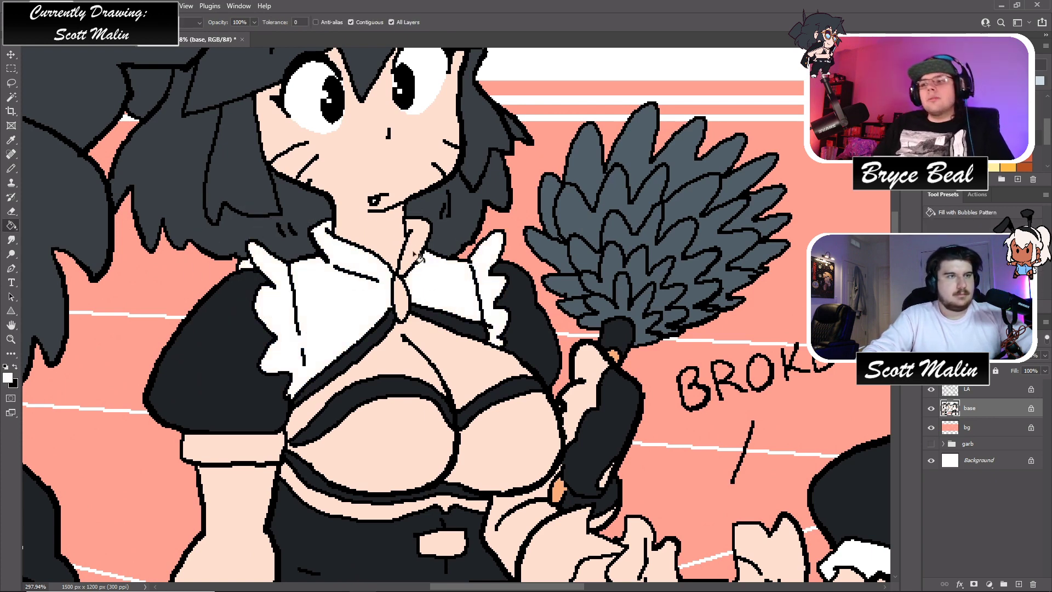
- Fill both cups of the background maid's top, her sleeve cuff and the glove trims with white
{"action": "left_click", "coordinate": [425, 467]}
{"action": "left_click", "coordinate": [493, 467]}
{"action": "left_click", "coordinate": [224, 452]}
{"action": "left_click", "coordinate": [605, 480]}
{"action": "left_click", "coordinate": [605, 518]}
{"action": "key", "text": "b"}
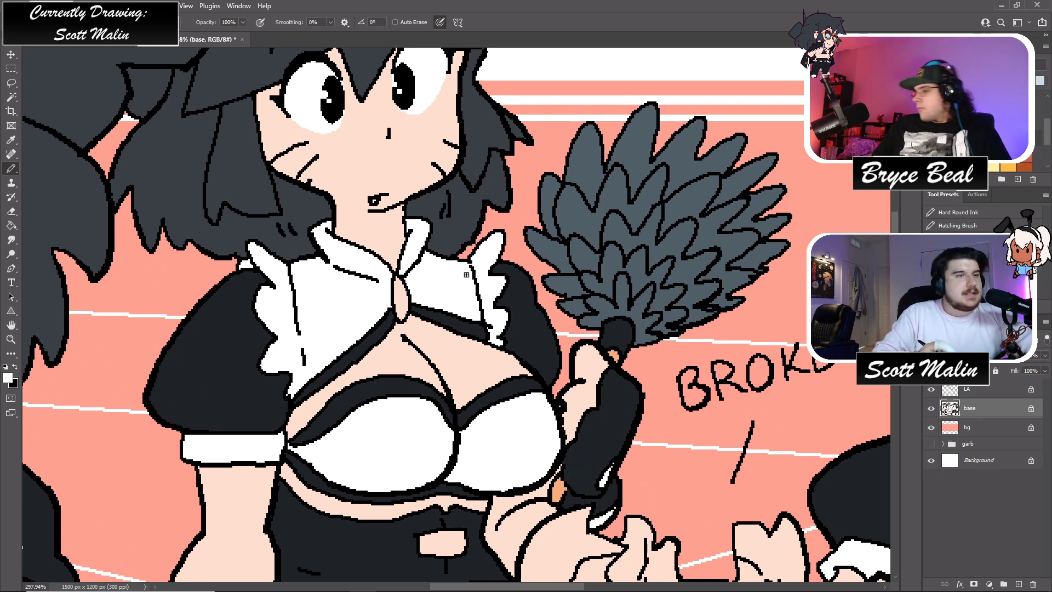
- Pick the pale blue-grey swatch and fill the background maid's collar brooch and belt buckle with it
{"action": "key", "text": "x"}
{"action": "left_click", "coordinate": [1039, 80]}
{"action": "key", "text": "g"}
{"action": "left_click", "coordinate": [401, 293]}
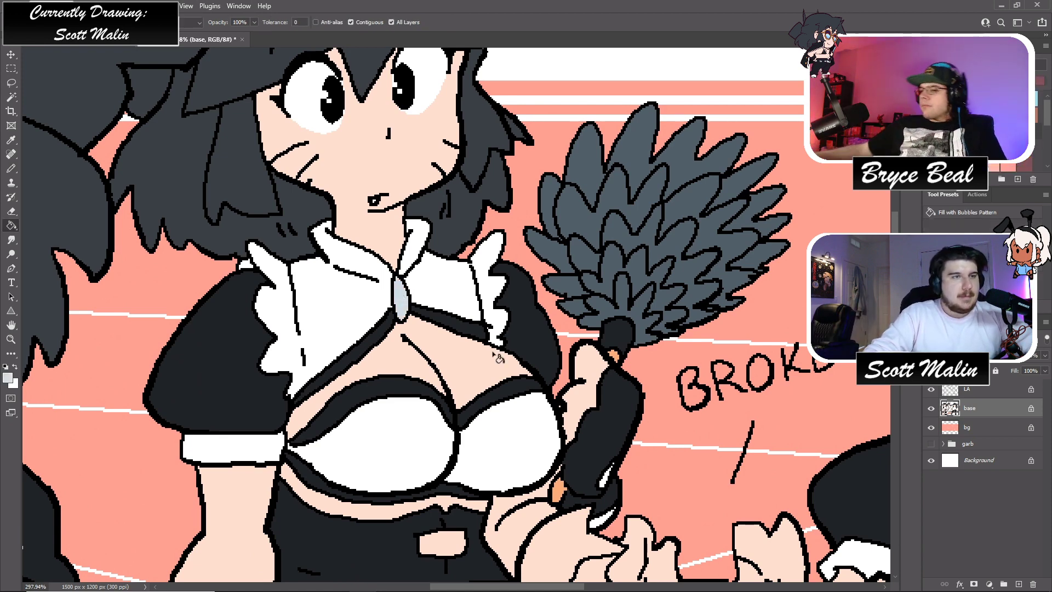
{"action": "scroll", "coordinate": [496, 356], "scroll_direction": "down", "scroll_amount": 5}
{"action": "left_click", "coordinate": [443, 368]}
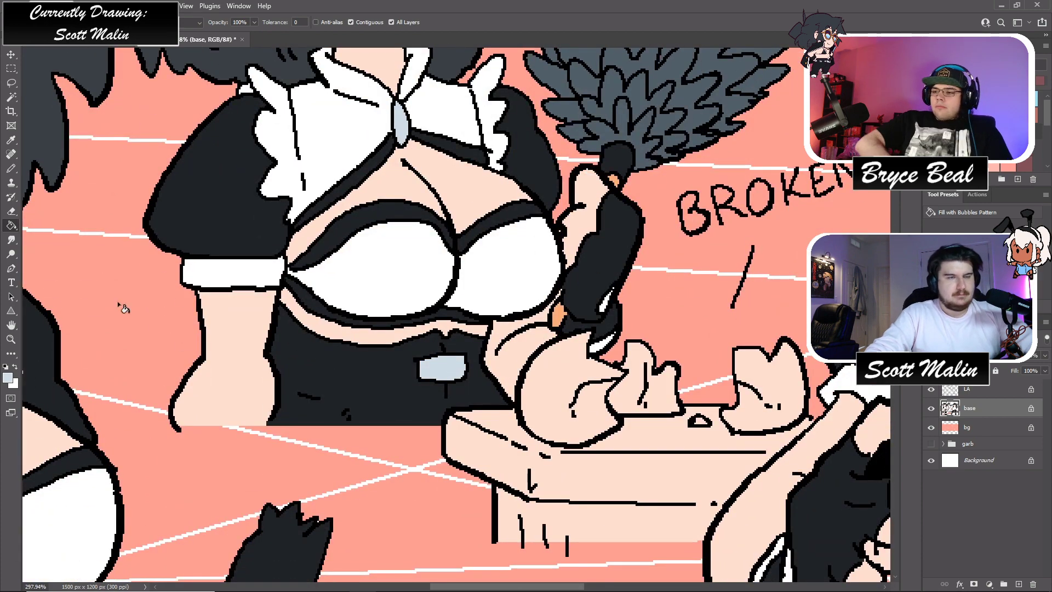
- Sample white from the background maid's top and fill the pedestal under the broken pieces with it
{"action": "left_click", "coordinate": [11, 338]}
{"action": "left_click_drag", "start_coordinate": [482, 311], "coordinate": [442, 310]}
{"action": "left_click_drag", "start_coordinate": [632, 310], "coordinate": [660, 349]}
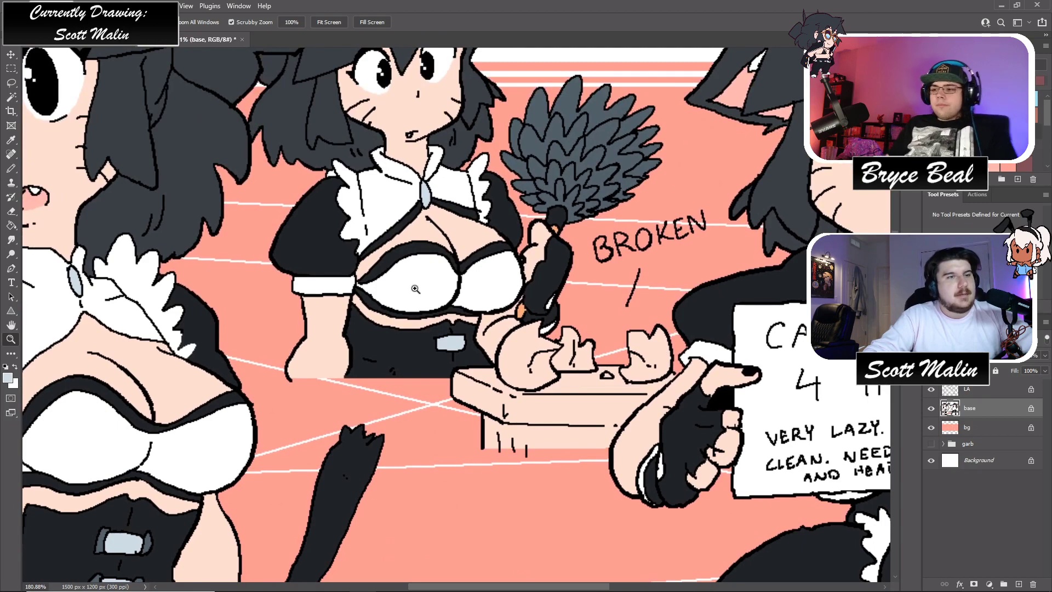
{"action": "key", "text": "g"}
{"action": "left_click", "coordinate": [442, 270], "text": "alt"}
{"action": "left_click", "coordinate": [567, 410]}
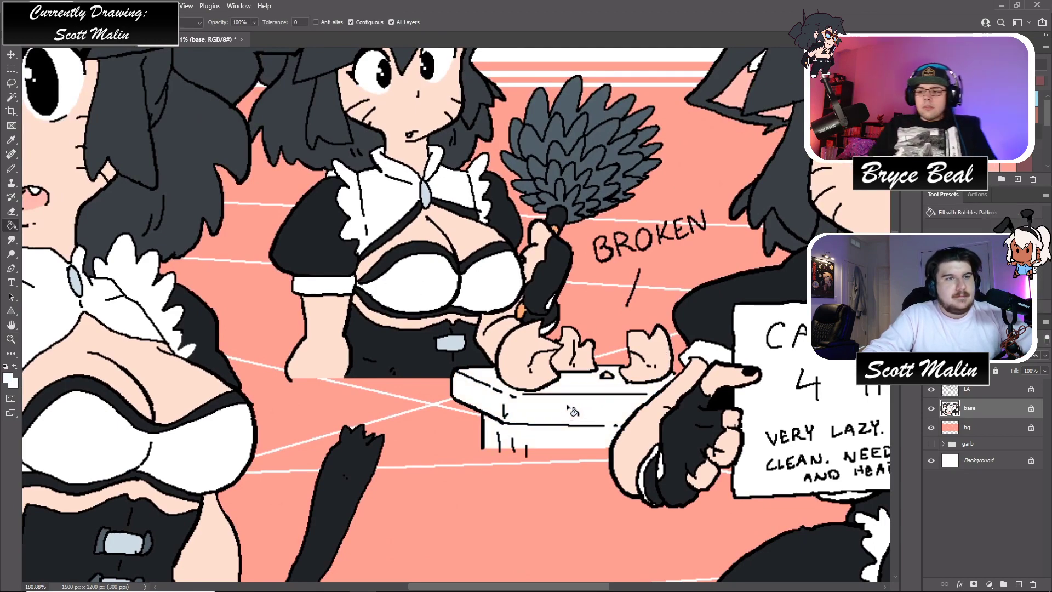
- Select the broken pieces on the pedestal with the Magic Wand, using Contiguous and Sample All Layers
{"action": "left_click", "coordinate": [11, 340]}
{"action": "left_click_drag", "start_coordinate": [277, 341], "coordinate": [236, 341]}
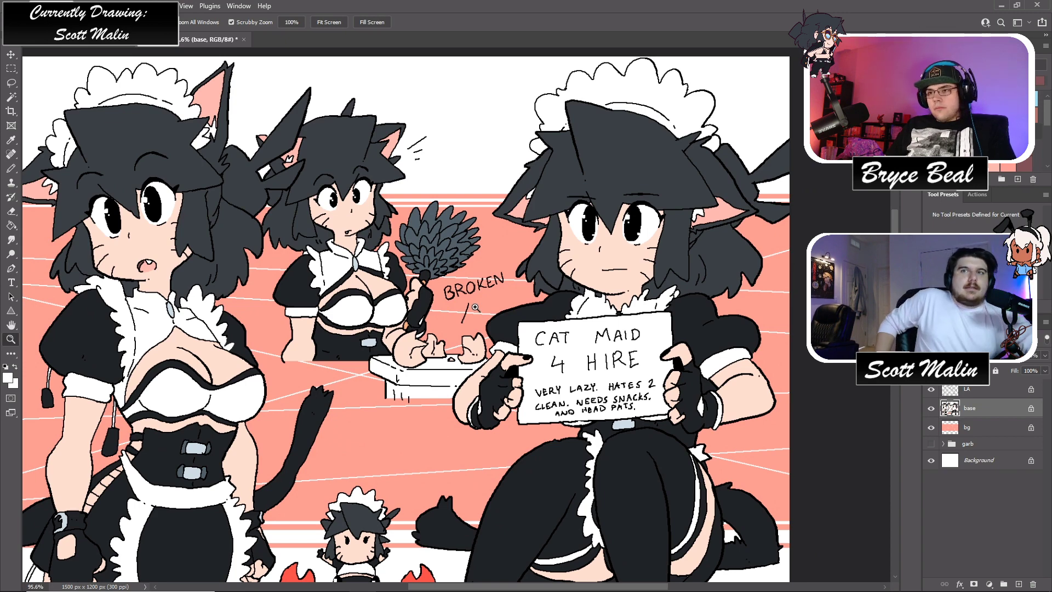
{"action": "left_click_drag", "start_coordinate": [438, 336], "coordinate": [485, 336]}
{"action": "left_click", "coordinate": [11, 97]}
{"action": "left_click", "coordinate": [388, 22]}
{"action": "left_click", "coordinate": [349, 23]}
{"action": "left_click", "coordinate": [384, 373]}
{"action": "left_click", "coordinate": [439, 356], "text": "shift"}
{"action": "left_click", "coordinate": [504, 357], "text": "shift"}
{"action": "left_click", "coordinate": [462, 376], "text": "shift"}
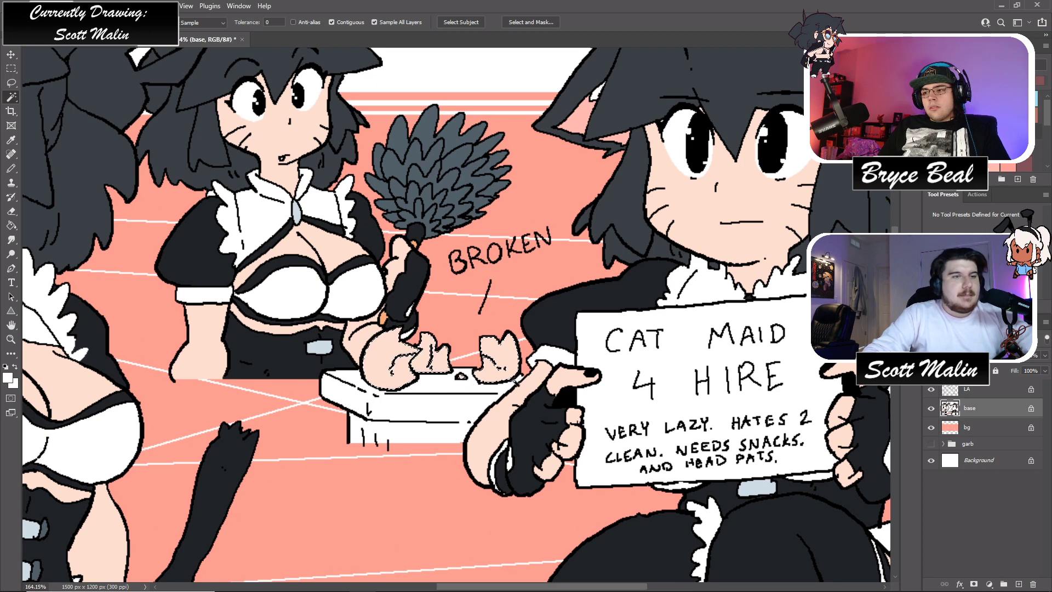
- Recolour the selected broken pieces blue using Hue/Saturation with the hue at -165
{"action": "key", "text": "ctrl+u"}
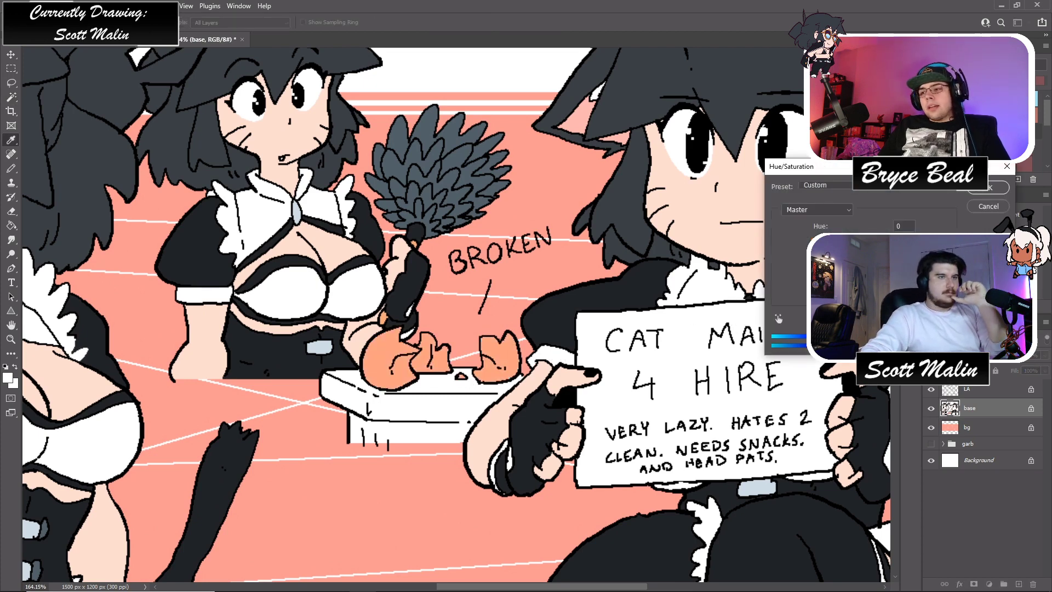
{"action": "left_click_drag", "start_coordinate": [864, 238], "coordinate": [786, 237]}
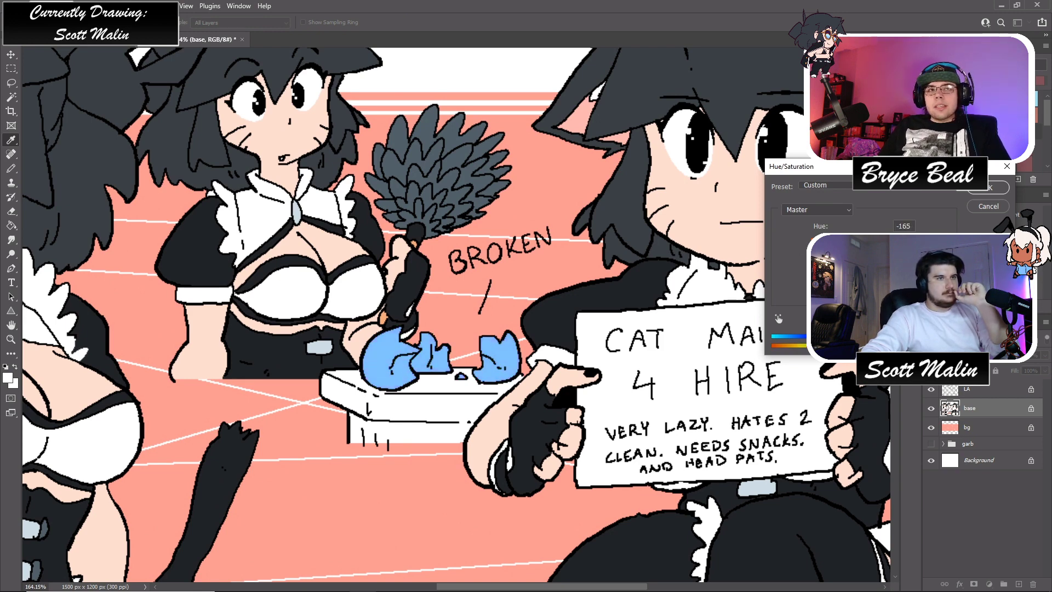
{"action": "left_click", "coordinate": [990, 188]}
{"action": "key", "text": "w"}
{"action": "key", "text": "z"}
- Review the flat colours across the whole illustration, ending with the base layer active
{"action": "left_click_drag", "start_coordinate": [562, 331], "coordinate": [517, 318]}
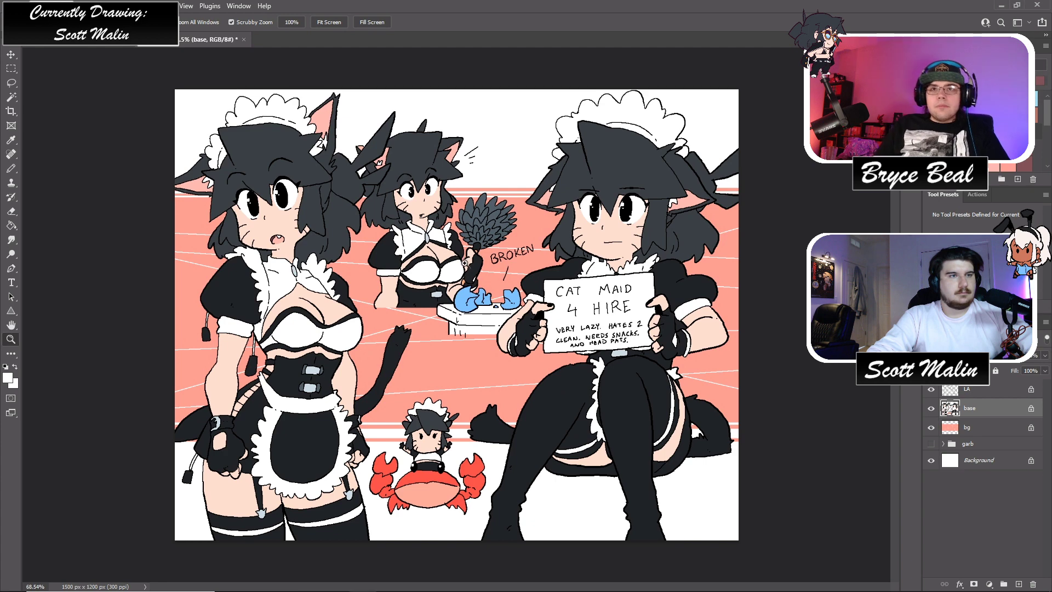
{"action": "left_click_drag", "start_coordinate": [467, 267], "coordinate": [474, 274]}
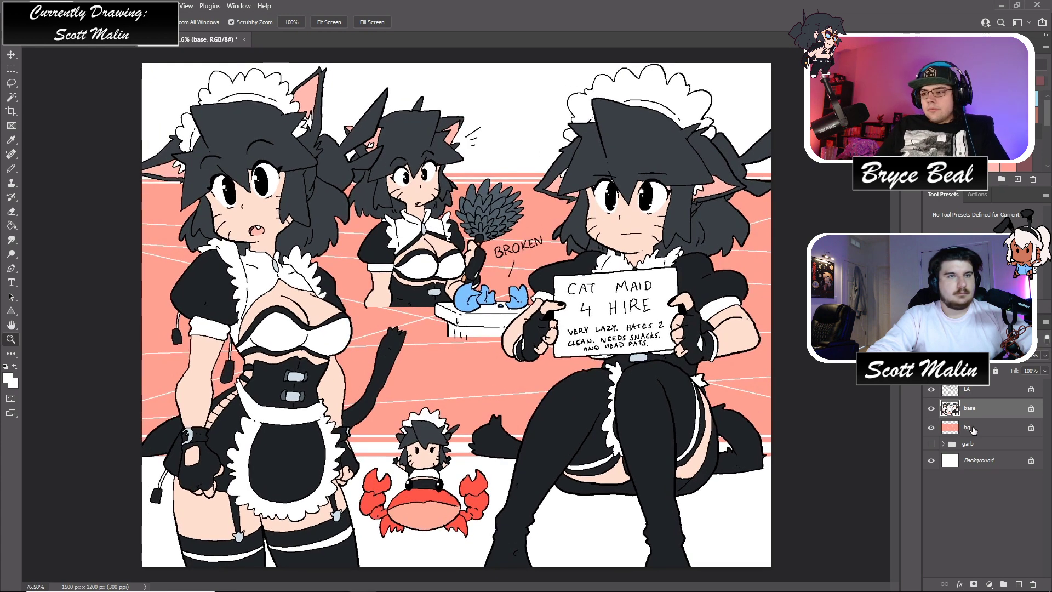
{"action": "left_click", "coordinate": [973, 429]}
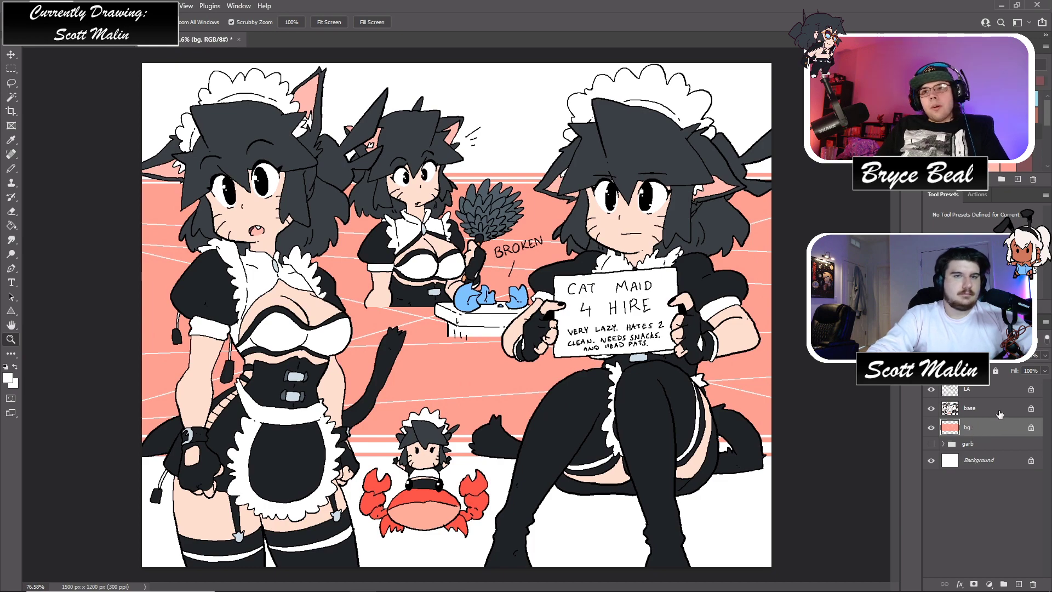
{"action": "left_click", "coordinate": [971, 408]}
{"action": "left_click_drag", "start_coordinate": [708, 379], "coordinate": [731, 406]}
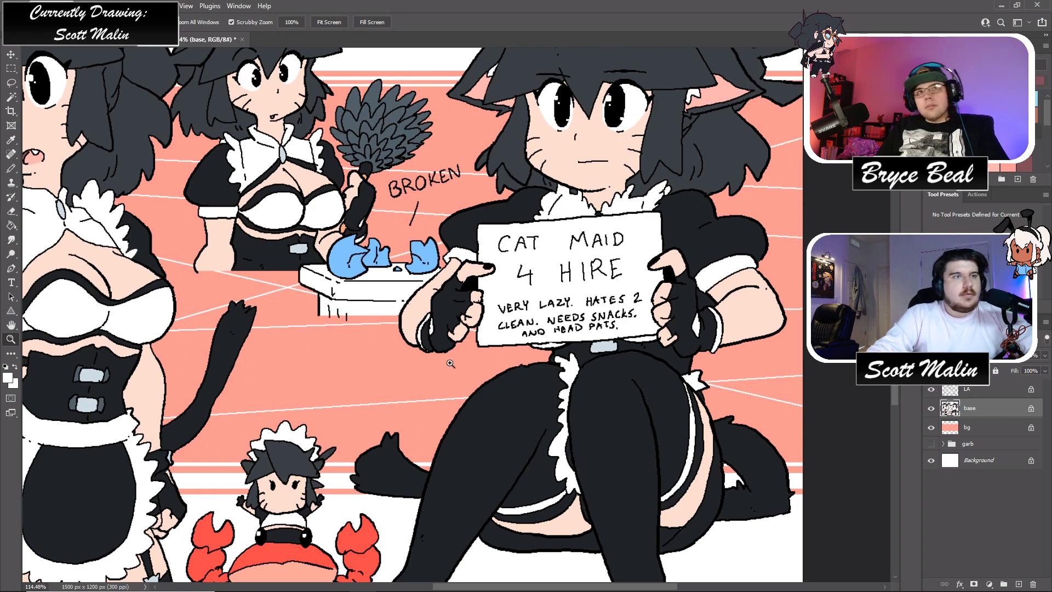
{"action": "scroll", "coordinate": [451, 362], "scroll_direction": "up", "scroll_amount": 2}
{"action": "left_click_drag", "start_coordinate": [451, 362], "coordinate": [442, 360]}
{"action": "scroll", "coordinate": [451, 360], "scroll_direction": "up", "scroll_amount": 1}
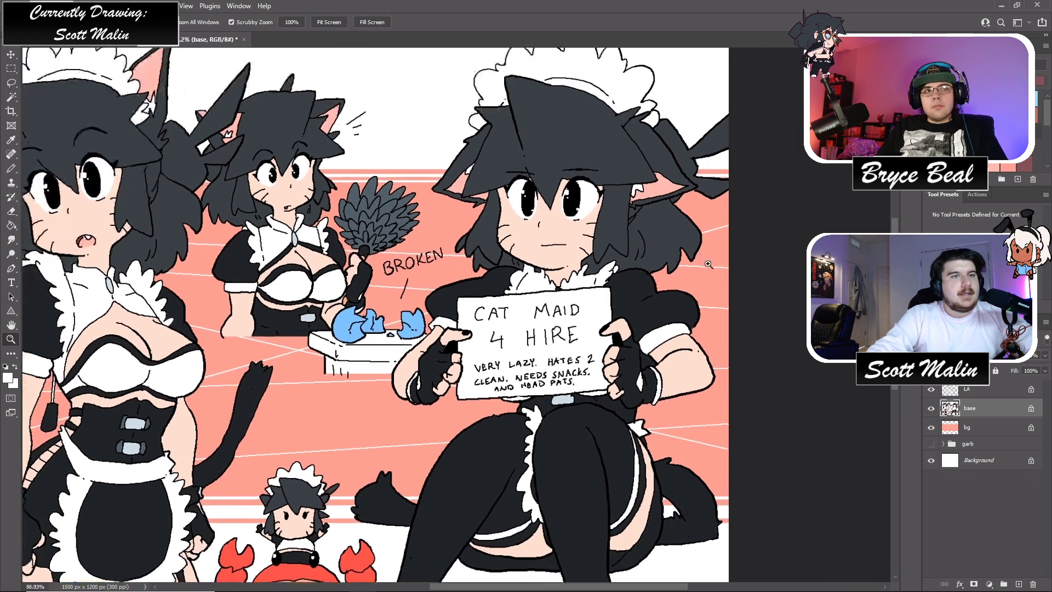
- Select all the peach skin by colour on the base layer only, with Contiguous and Sample All Layers off
{"action": "left_click", "coordinate": [11, 97]}
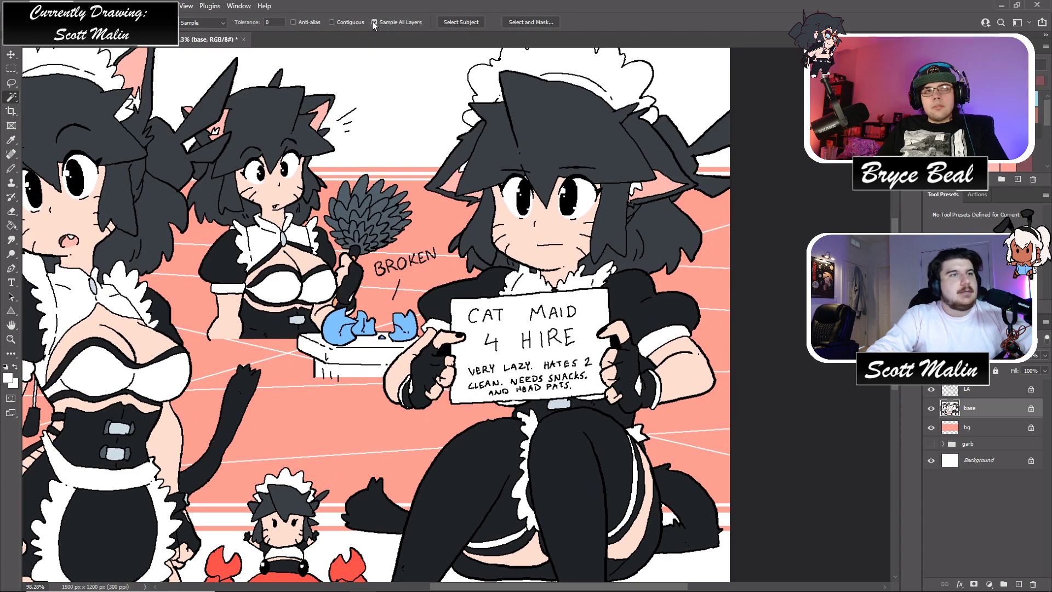
{"action": "left_click", "coordinate": [549, 234]}
{"action": "key", "text": "ctrl+d"}
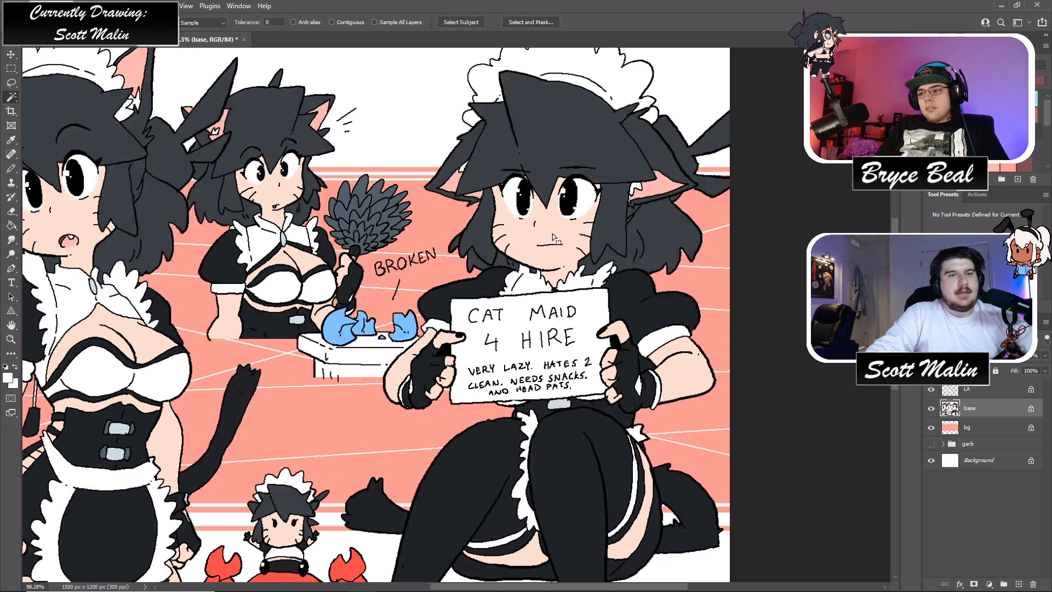
- Shade the seated maid's skin with salmon pencil strokes, including below her sleeve cuff and along her exposed thighs
{"action": "key", "text": "b"}
{"action": "scroll", "coordinate": [553, 218], "scroll_direction": "up", "scroll_amount": 2}
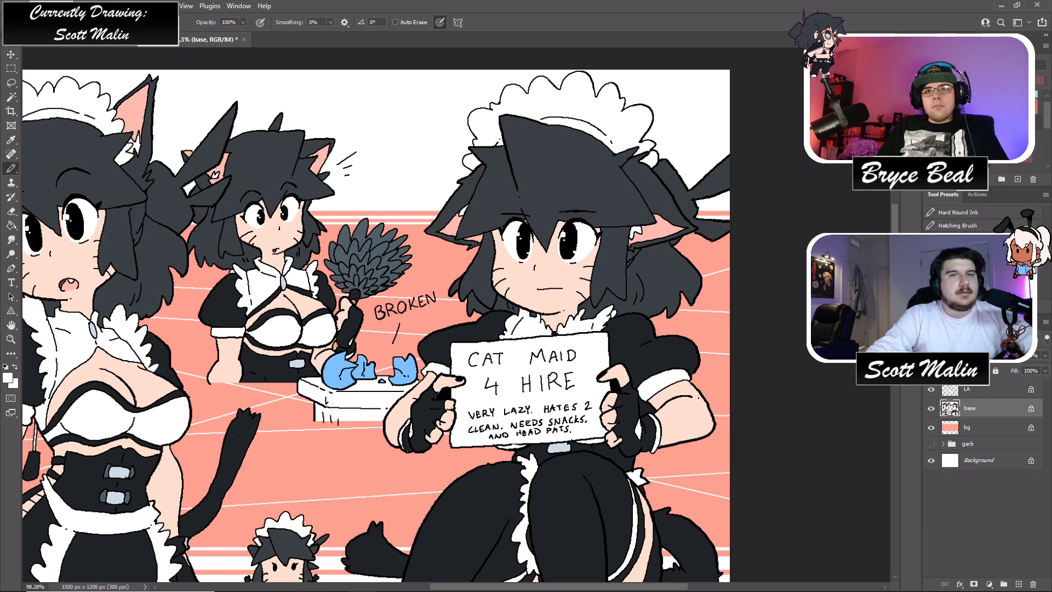
{"action": "key", "text": "x"}
{"action": "key", "text": "x"}
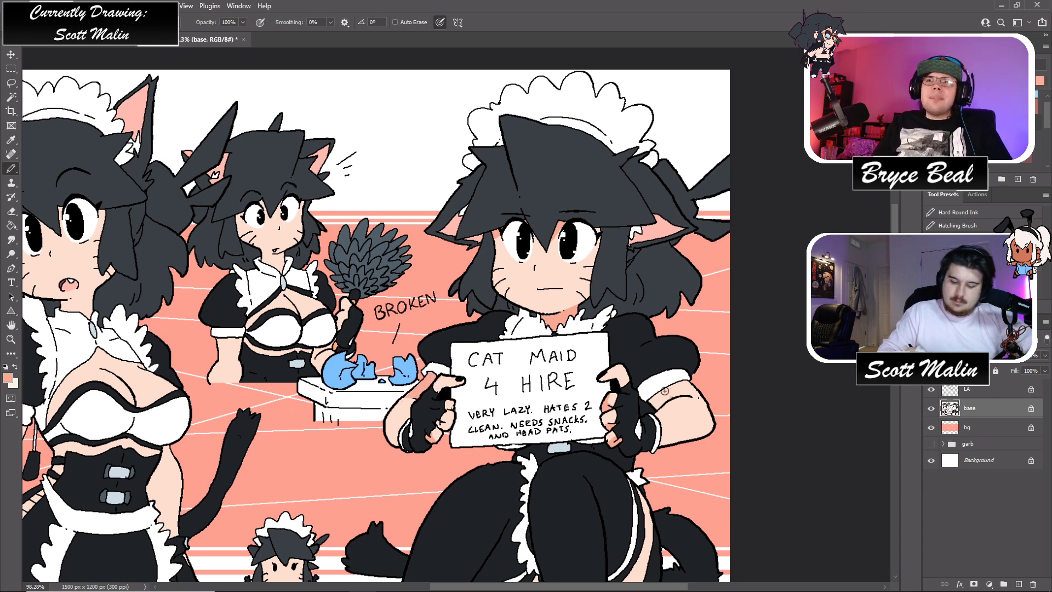
{"action": "key", "text": "g"}
{"action": "left_click", "coordinate": [665, 403]}
{"action": "key", "text": "b"}
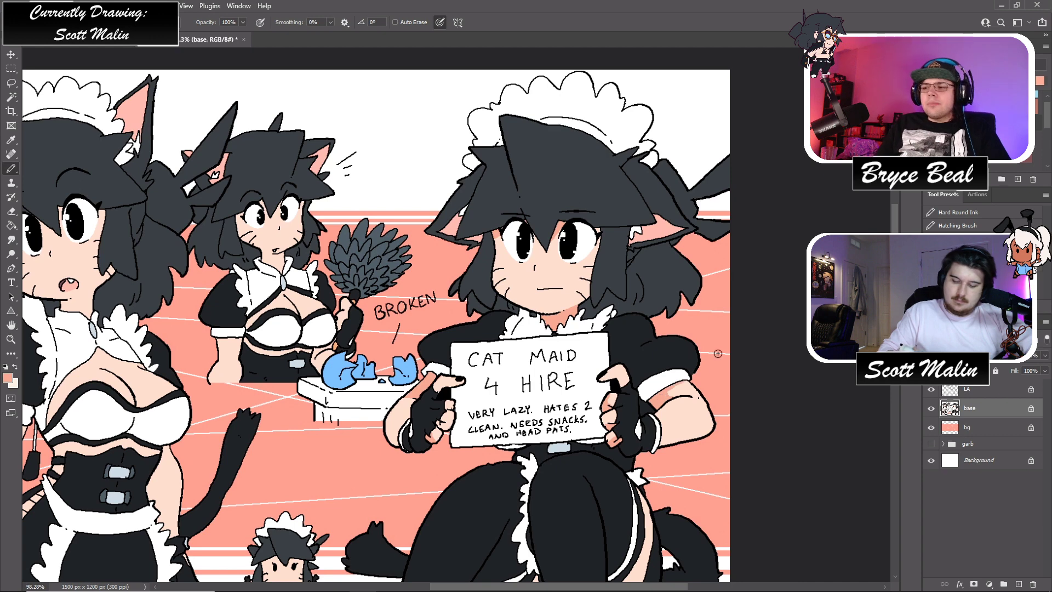
{"action": "scroll", "coordinate": [722, 356], "scroll_direction": "down", "scroll_amount": 2}
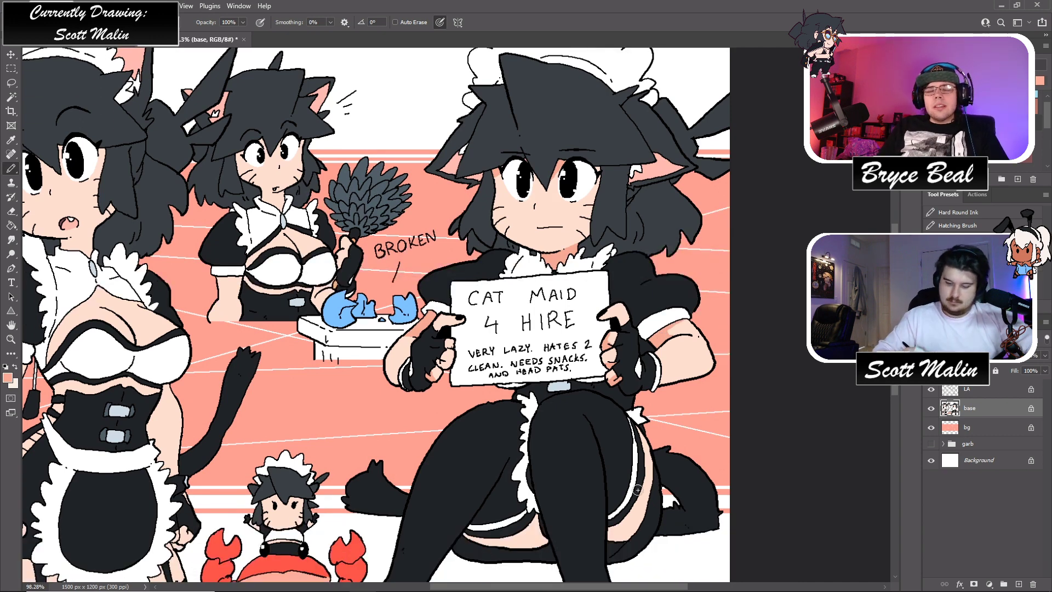
{"action": "mouse_move", "coordinate": [634, 487]}
{"action": "left_mouse_down"}
{"action": "mouse_move", "coordinate": [641, 533]}
{"action": "mouse_move", "coordinate": [534, 527]}
{"action": "mouse_move", "coordinate": [489, 540]}
{"action": "left_mouse_up"}
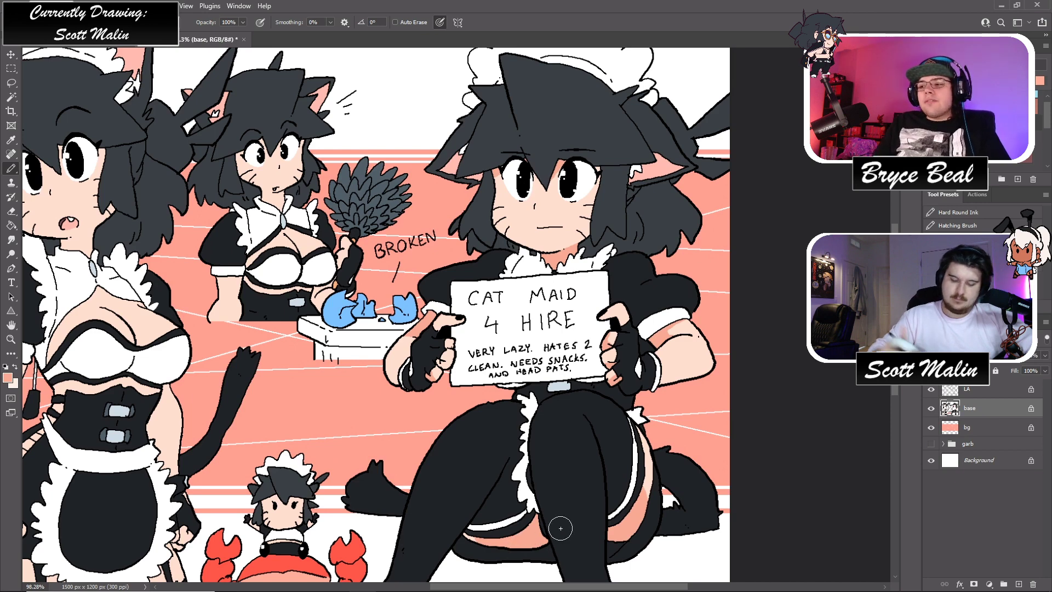
- Examine the salmon skin shadows on the seated maid against the rest of the illustration
{"action": "scroll", "coordinate": [560, 528], "scroll_direction": "up", "scroll_amount": 2}
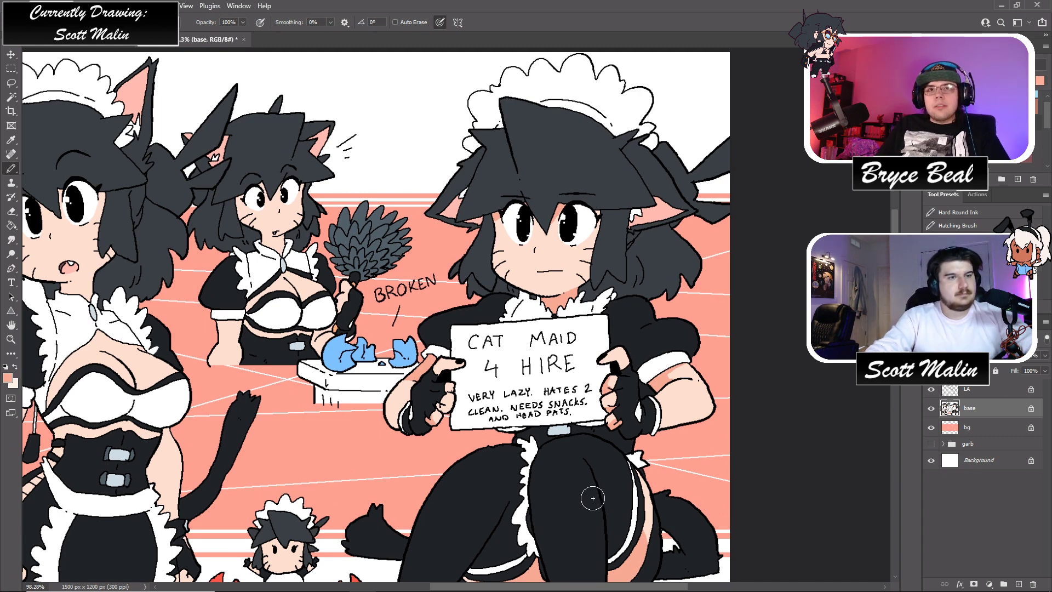
{"action": "scroll", "coordinate": [579, 510], "scroll_direction": "down", "scroll_amount": 4}
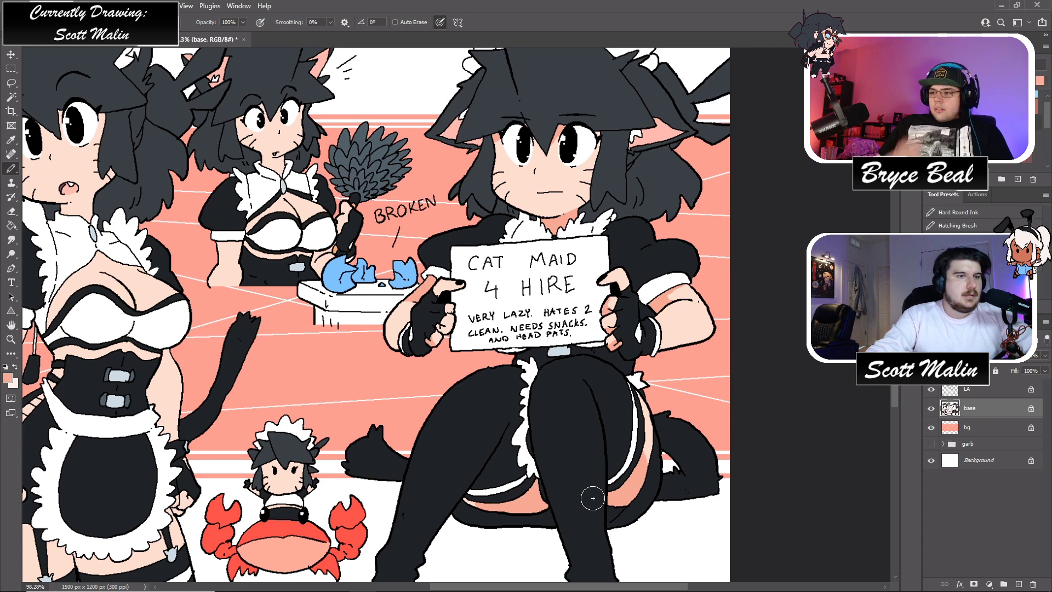
{"action": "left_click", "coordinate": [10, 338]}
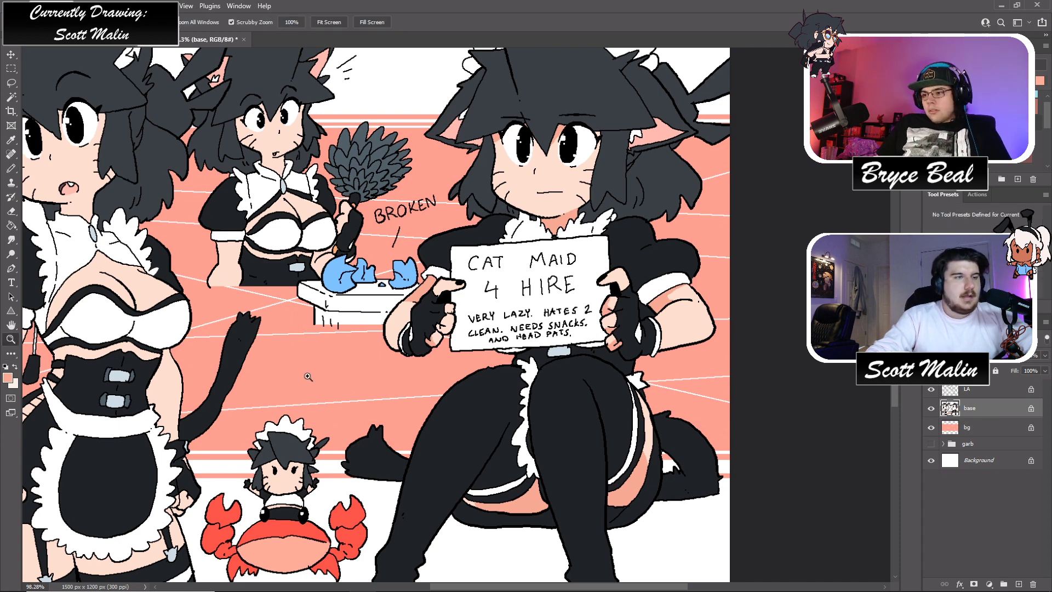
{"action": "left_click_drag", "start_coordinate": [650, 267], "coordinate": [674, 290]}
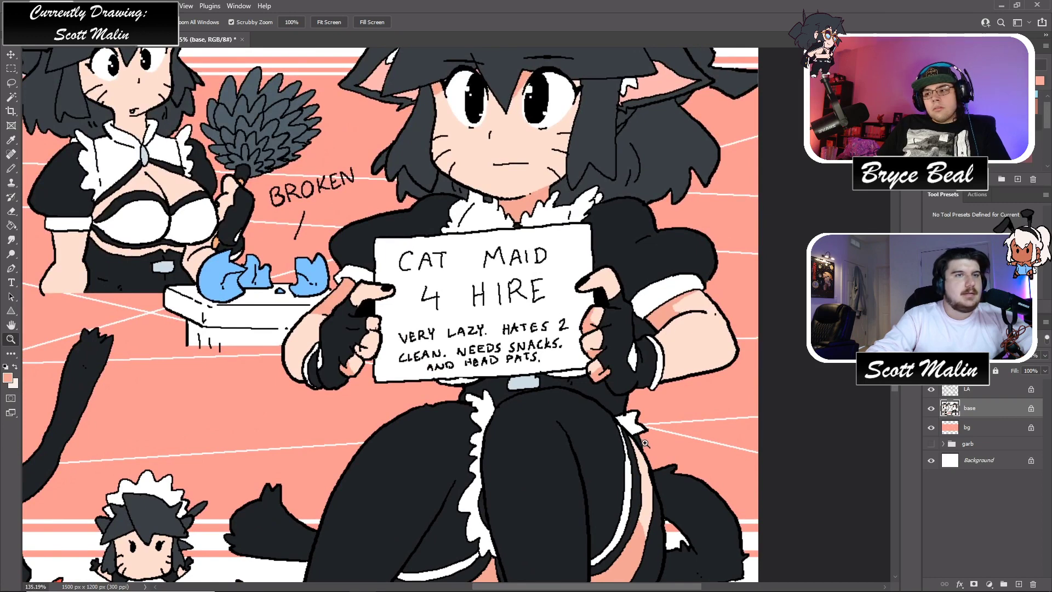
{"action": "scroll", "coordinate": [646, 442], "scroll_direction": "up", "scroll_amount": 2}
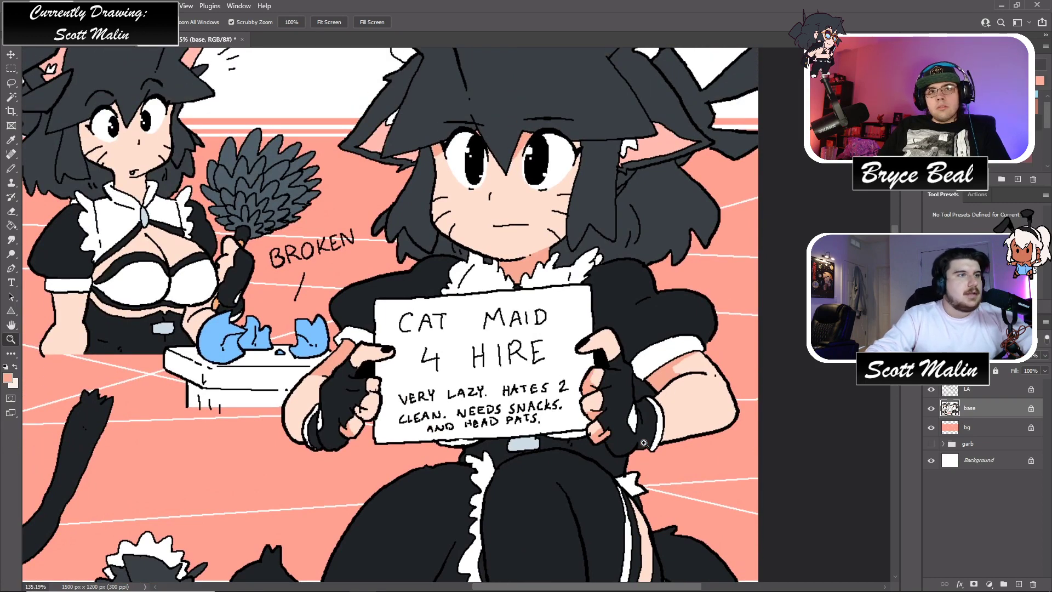
{"action": "scroll", "coordinate": [644, 443], "scroll_direction": "up", "scroll_amount": 2}
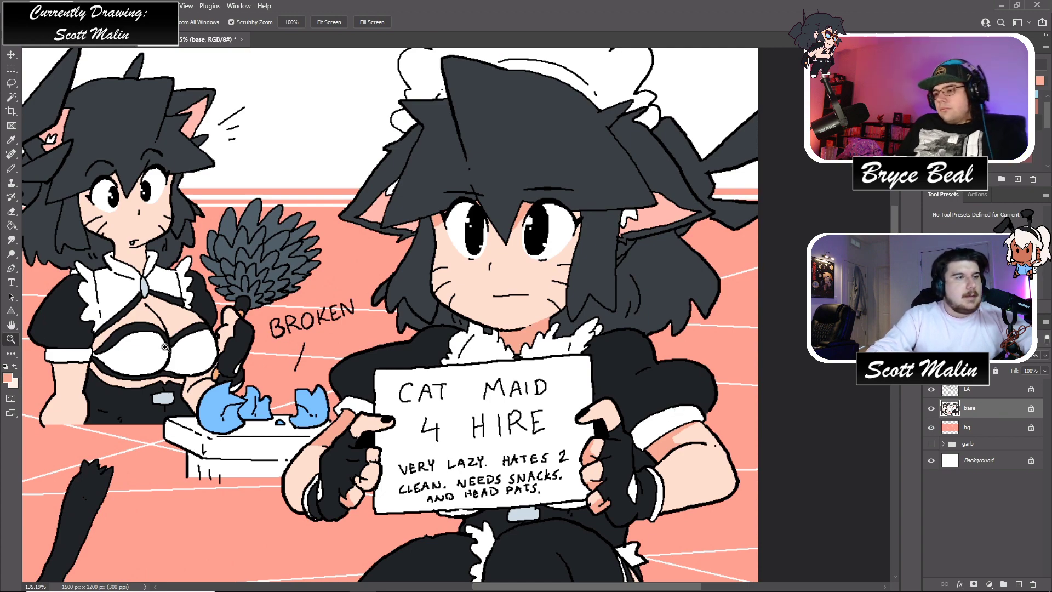
{"action": "left_click_drag", "start_coordinate": [340, 369], "coordinate": [319, 373]}
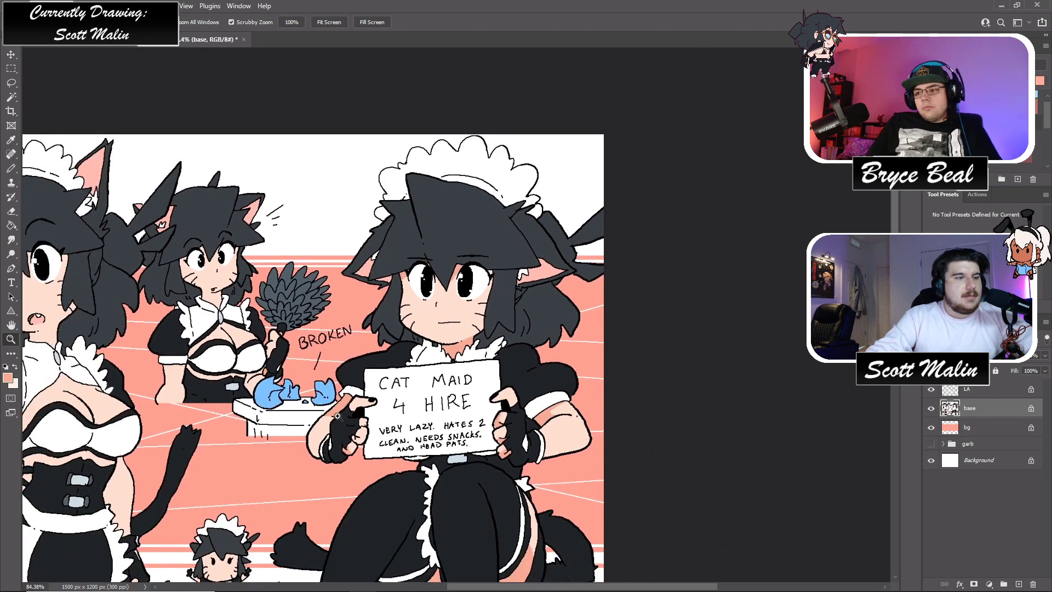
{"action": "scroll", "coordinate": [338, 411], "scroll_direction": "down", "scroll_amount": 1}
{"action": "scroll", "coordinate": [336, 410], "scroll_direction": "down", "scroll_amount": 5}
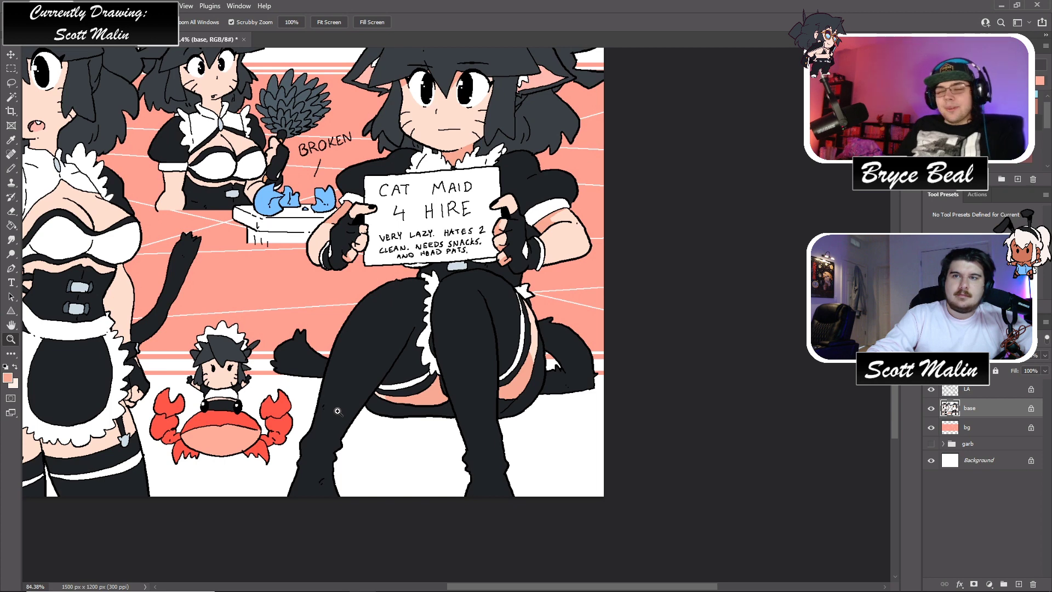
{"action": "scroll", "coordinate": [337, 411], "scroll_direction": "down", "scroll_amount": 3}
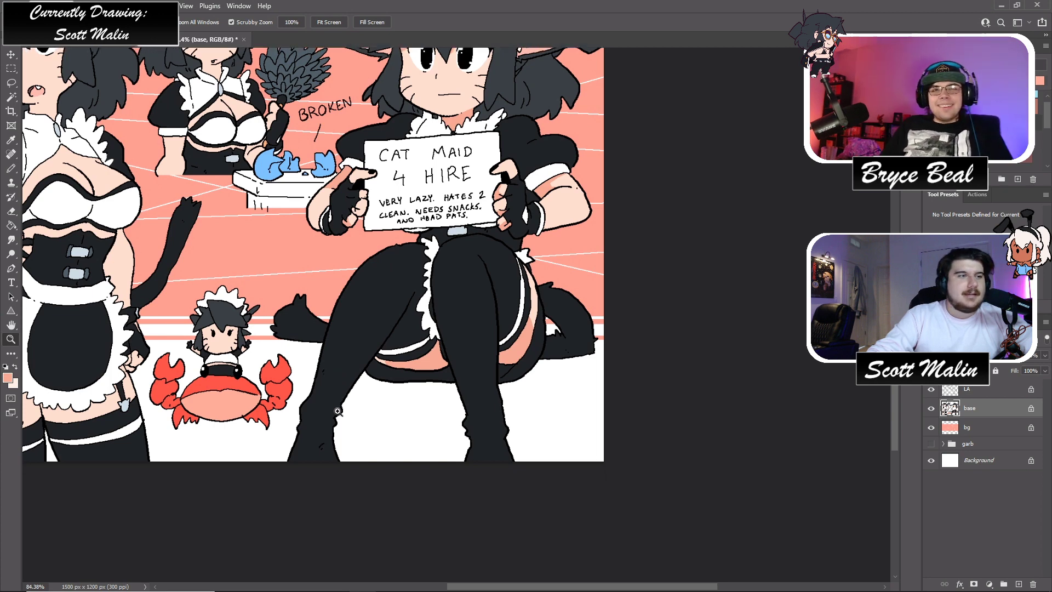
{"action": "scroll", "coordinate": [338, 411], "scroll_direction": "up", "scroll_amount": 4}
{"action": "scroll", "coordinate": [338, 411], "scroll_direction": "up", "scroll_amount": 4}
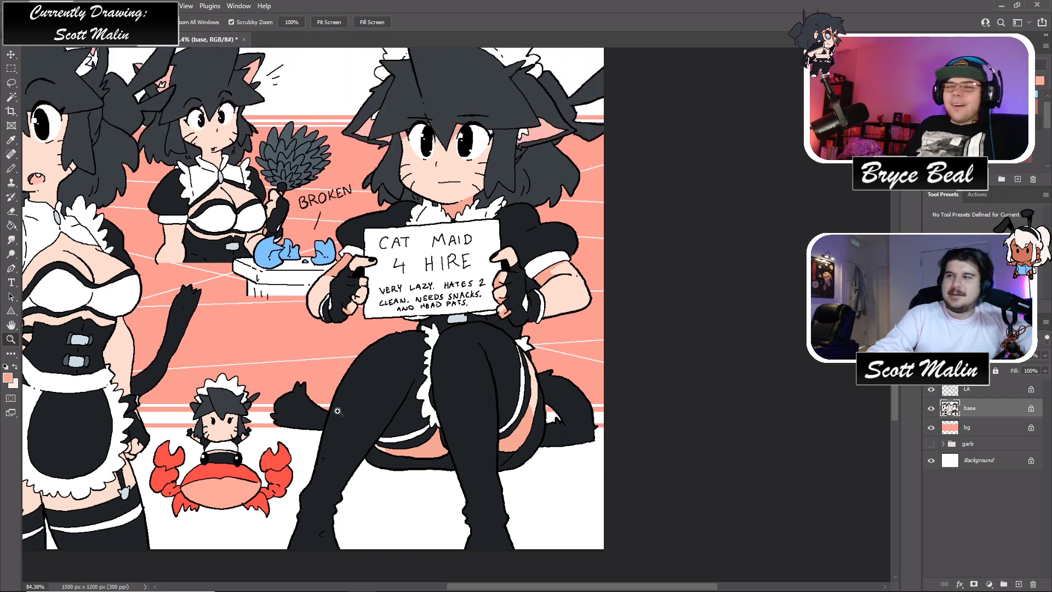
{"action": "scroll", "coordinate": [338, 411], "scroll_direction": "up", "scroll_amount": 3}
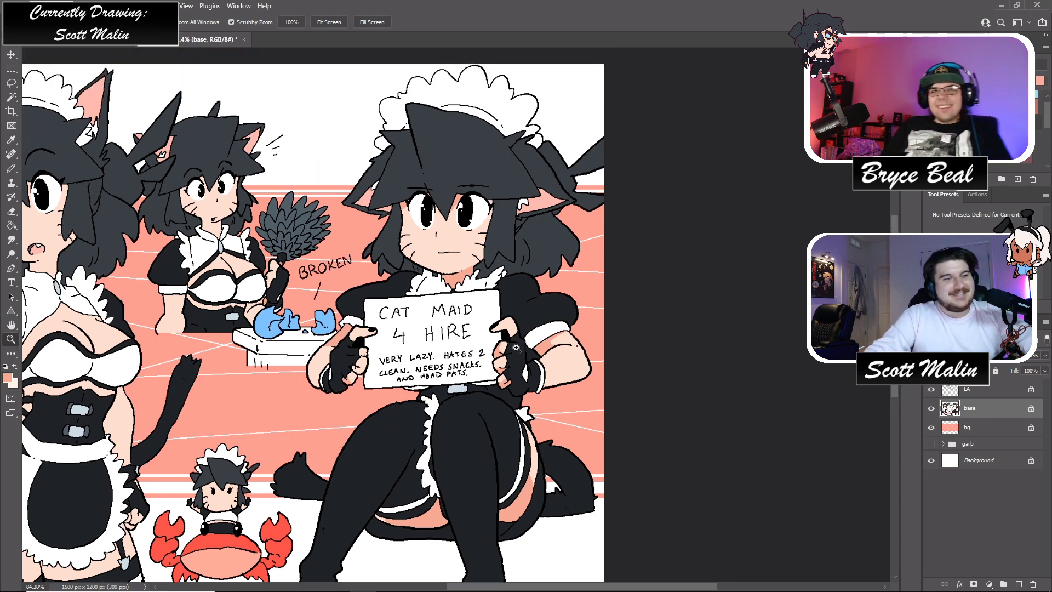
{"action": "scroll", "coordinate": [295, 348], "scroll_direction": "down", "scroll_amount": 2}
{"action": "left_click_drag", "start_coordinate": [661, 306], "coordinate": [687, 332]}
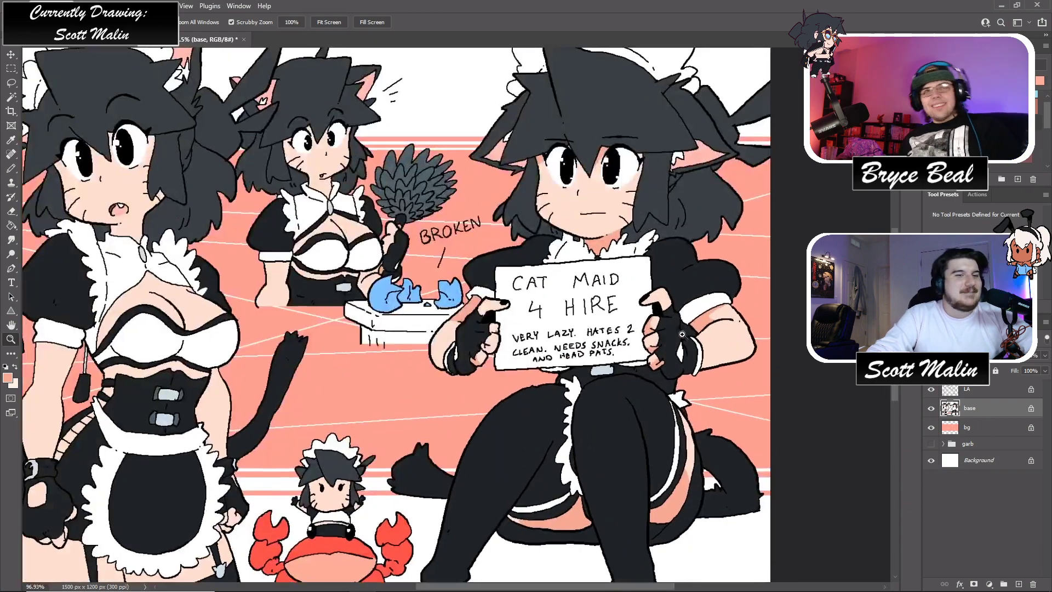
{"action": "scroll", "coordinate": [720, 439], "scroll_direction": "up", "scroll_amount": 1}
{"action": "scroll", "coordinate": [734, 340], "scroll_direction": "down", "scroll_amount": 3}
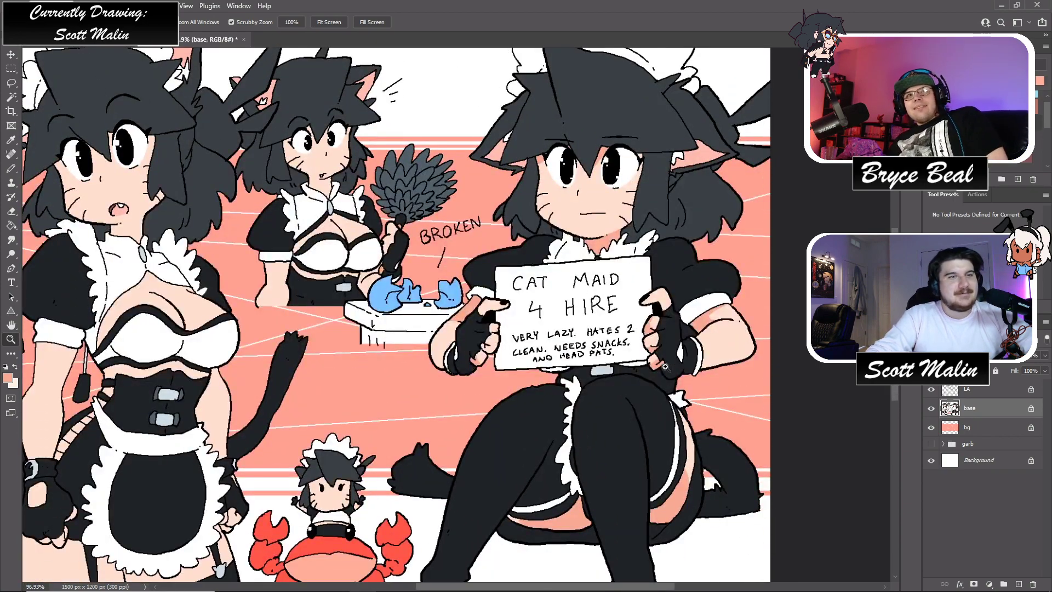
{"action": "scroll", "coordinate": [743, 285], "scroll_direction": "up", "scroll_amount": 1}
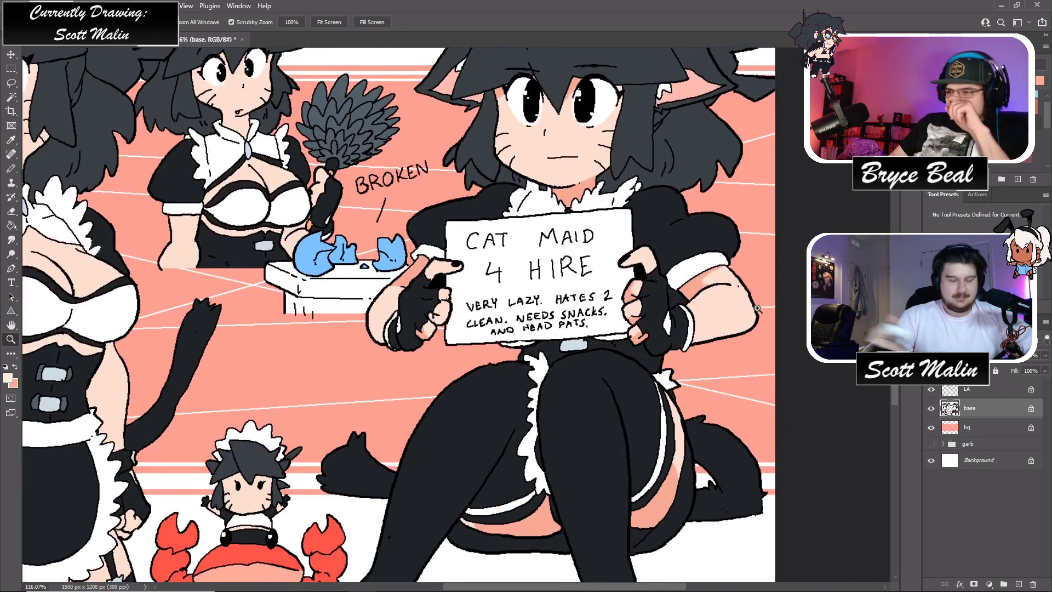
- Compare the seated maid's shaded arms and thighs with her unshaded black outfit and the surrounding figures
{"action": "key", "text": "b"}
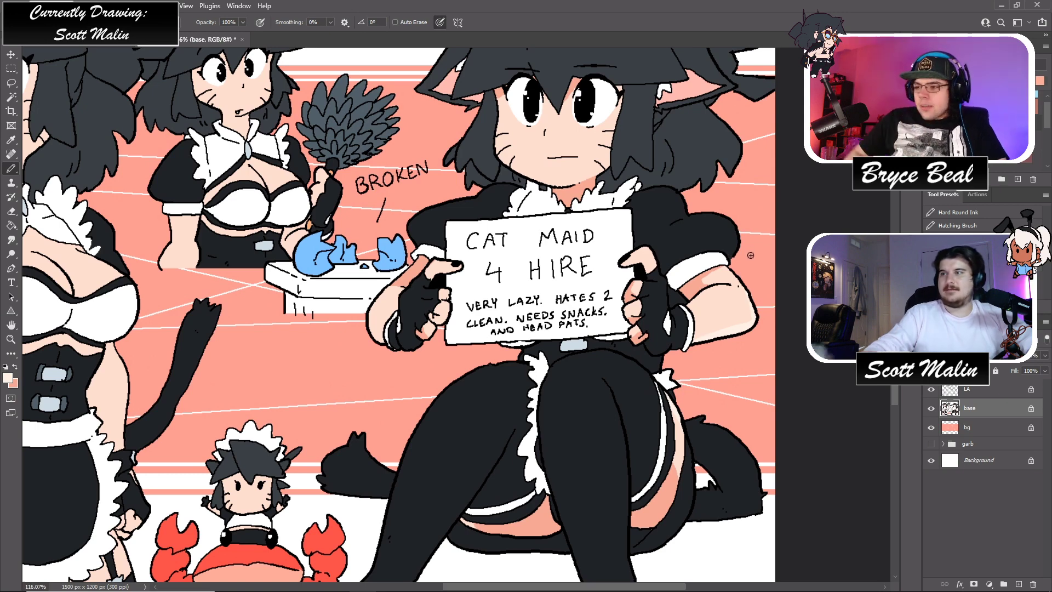
{"action": "scroll", "coordinate": [750, 256], "scroll_direction": "up", "scroll_amount": 4}
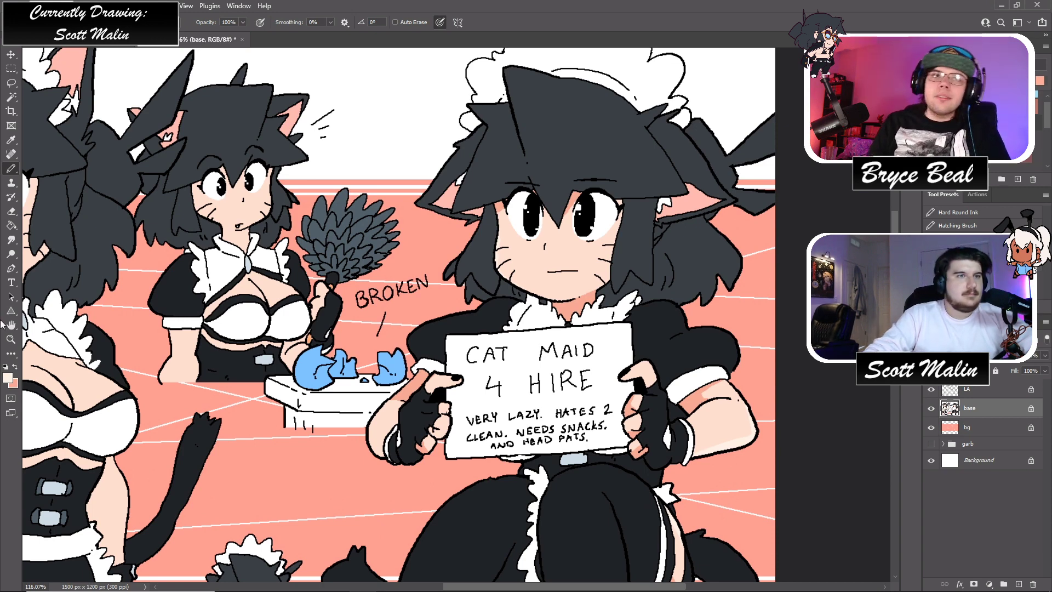
{"action": "left_click", "coordinate": [11, 339]}
{"action": "left_click_drag", "start_coordinate": [466, 245], "coordinate": [445, 243]}
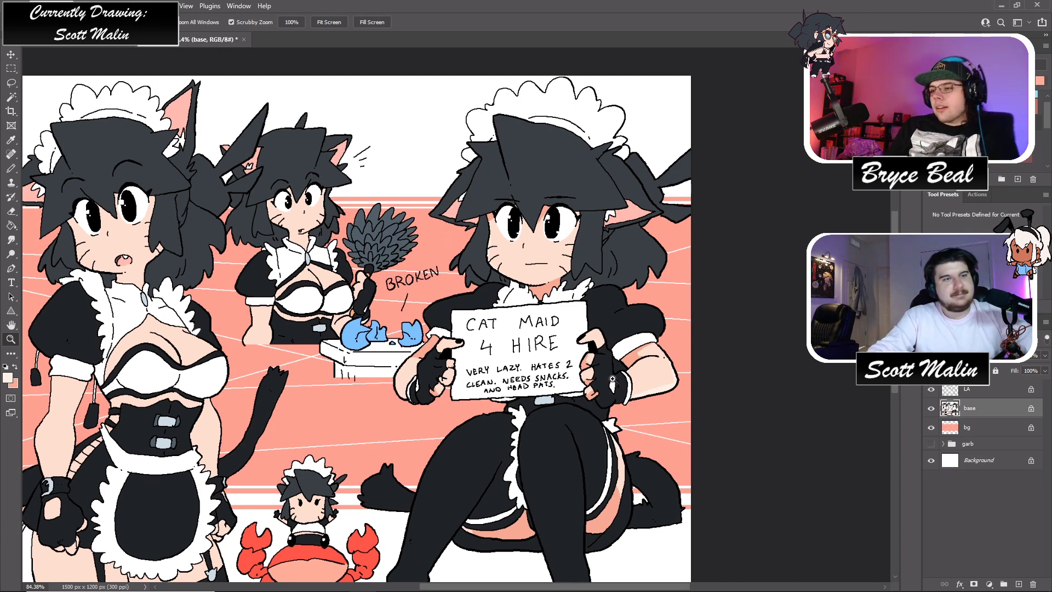
{"action": "left_click_drag", "start_coordinate": [618, 379], "coordinate": [631, 392]}
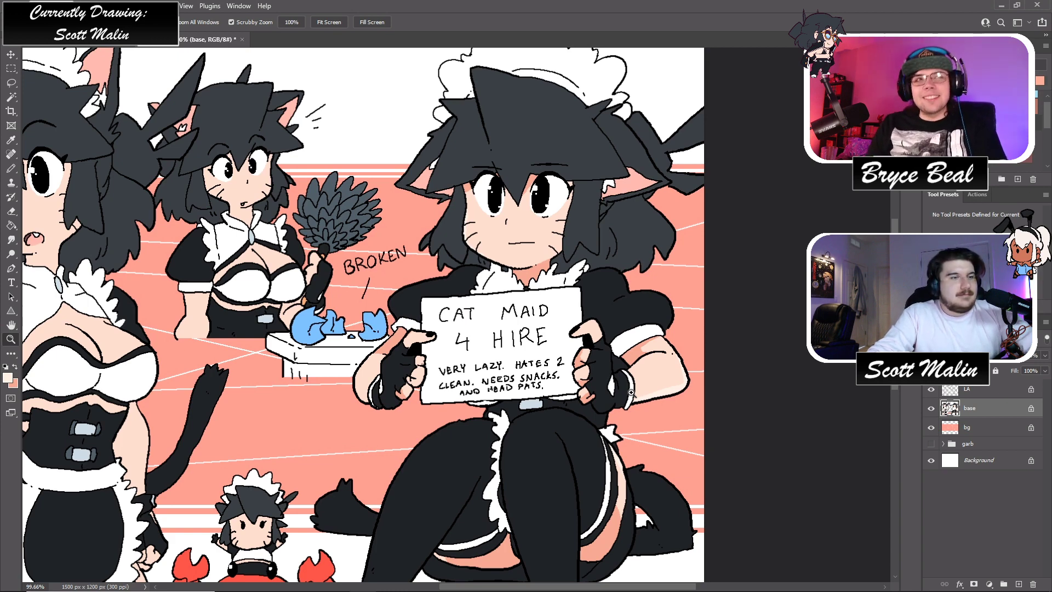
{"action": "scroll", "coordinate": [630, 392], "scroll_direction": "up", "scroll_amount": 2}
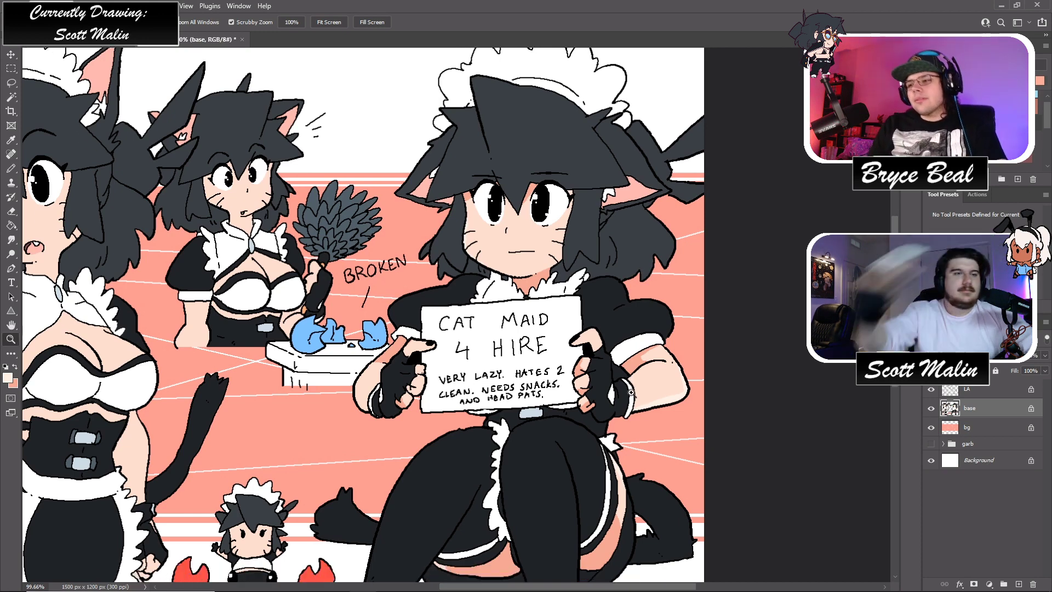
{"action": "scroll", "coordinate": [630, 392], "scroll_direction": "down", "scroll_amount": 3}
{"action": "left_click_drag", "start_coordinate": [580, 382], "coordinate": [602, 441]}
{"action": "scroll", "coordinate": [601, 443], "scroll_direction": "down", "scroll_amount": 3}
{"action": "scroll", "coordinate": [601, 443], "scroll_direction": "up", "scroll_amount": 3}
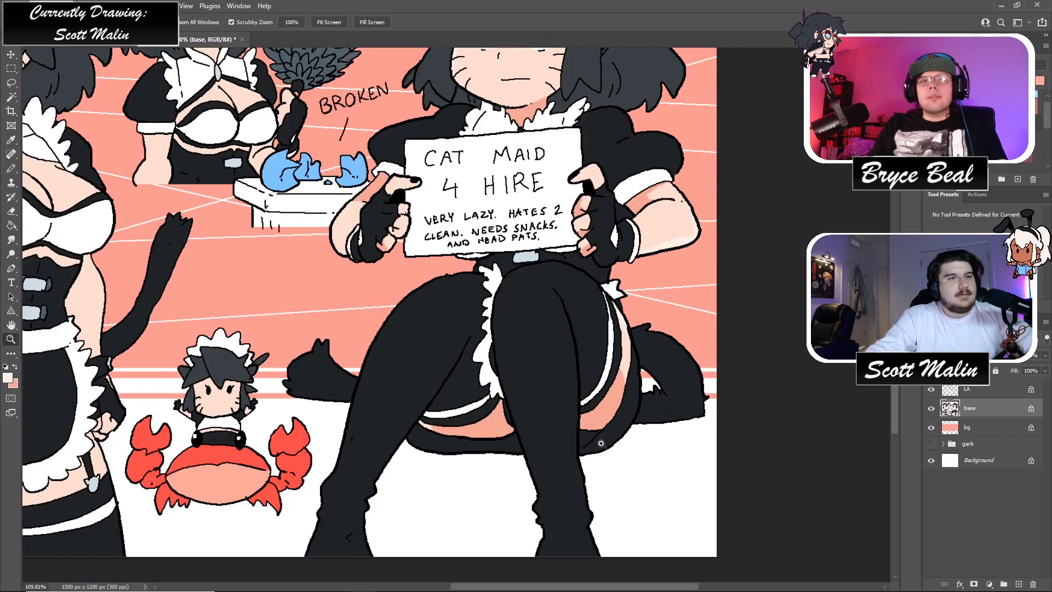
{"action": "left_click_drag", "start_coordinate": [598, 405], "coordinate": [610, 409]}
{"action": "scroll", "coordinate": [610, 408], "scroll_direction": "down", "scroll_amount": 1}
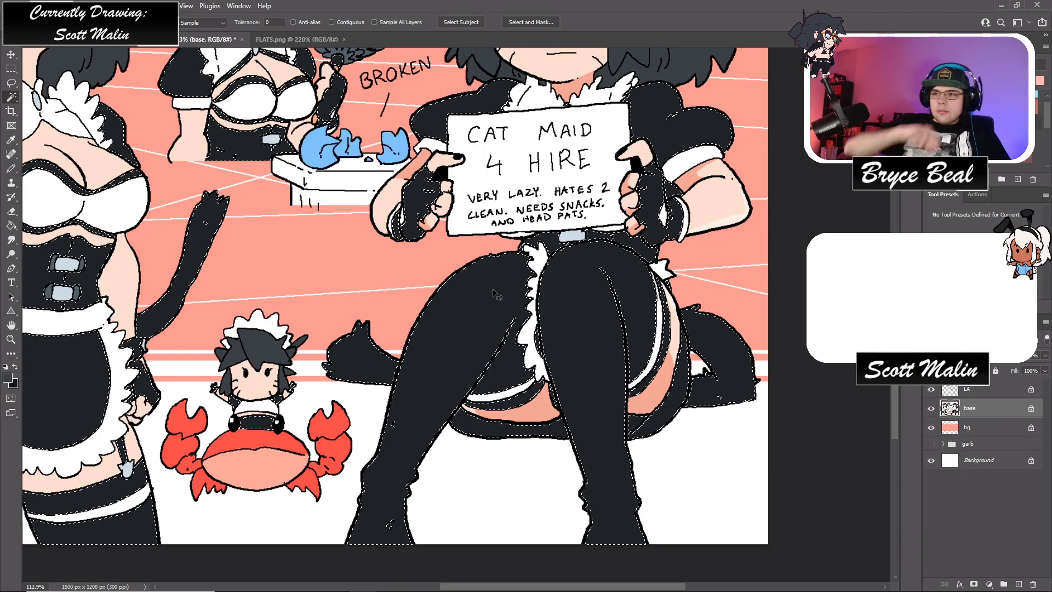
- Outline and fill near-black shadows on the seated maid's stockings, along the inner lower leg and beneath the other leg's thigh
{"action": "key", "text": "b"}
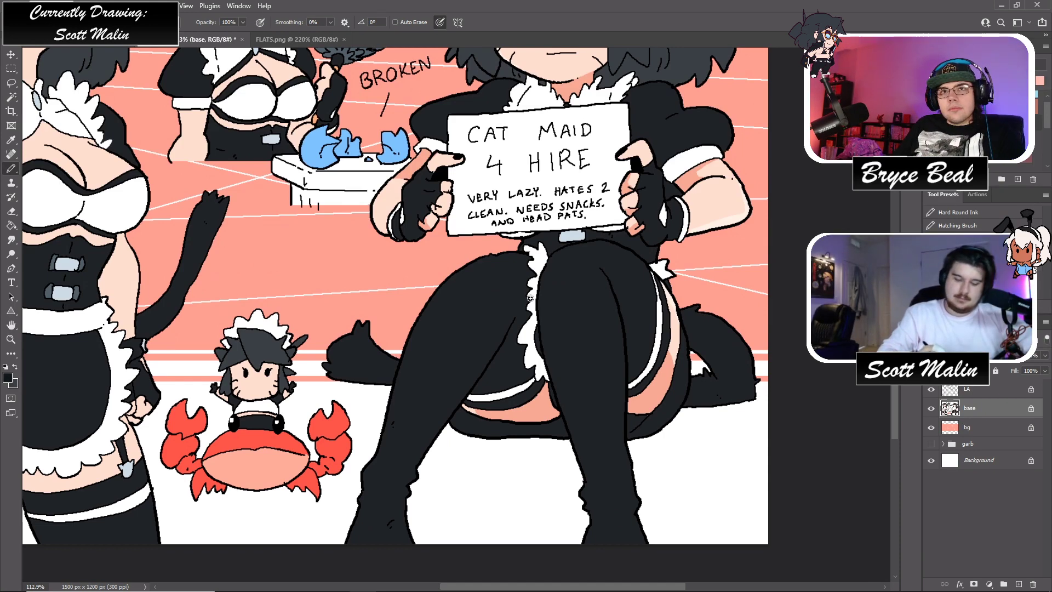
{"action": "mouse_move", "coordinate": [525, 295]}
{"action": "left_mouse_down"}
{"action": "mouse_move", "coordinate": [450, 390]}
{"action": "mouse_move", "coordinate": [405, 476]}
{"action": "mouse_move", "coordinate": [395, 543]}
{"action": "left_mouse_up"}
{"action": "key", "text": "g"}
{"action": "left_click", "coordinate": [436, 441]}
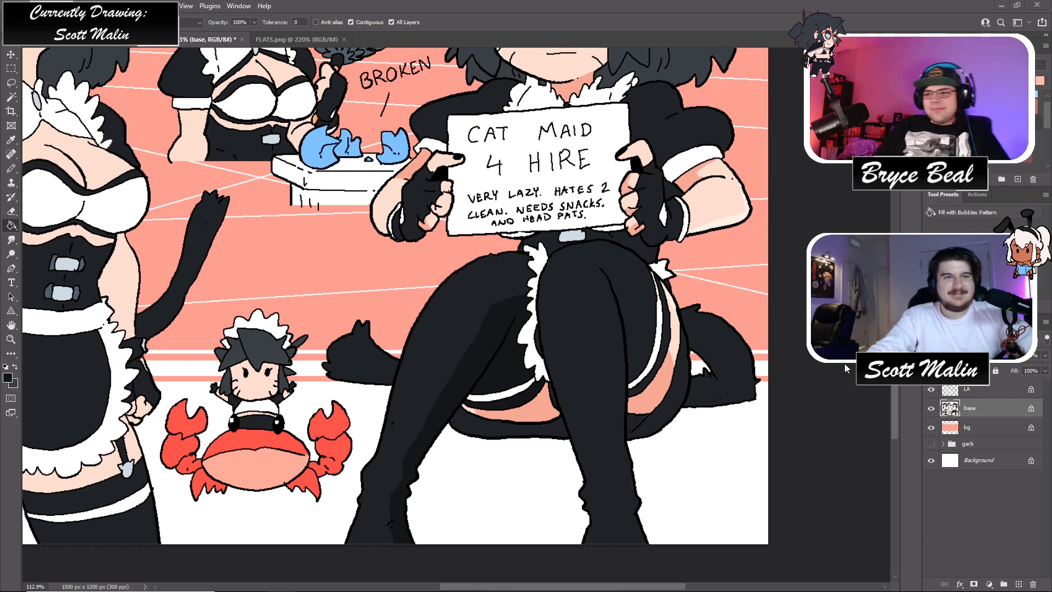
{"action": "key", "text": "b"}
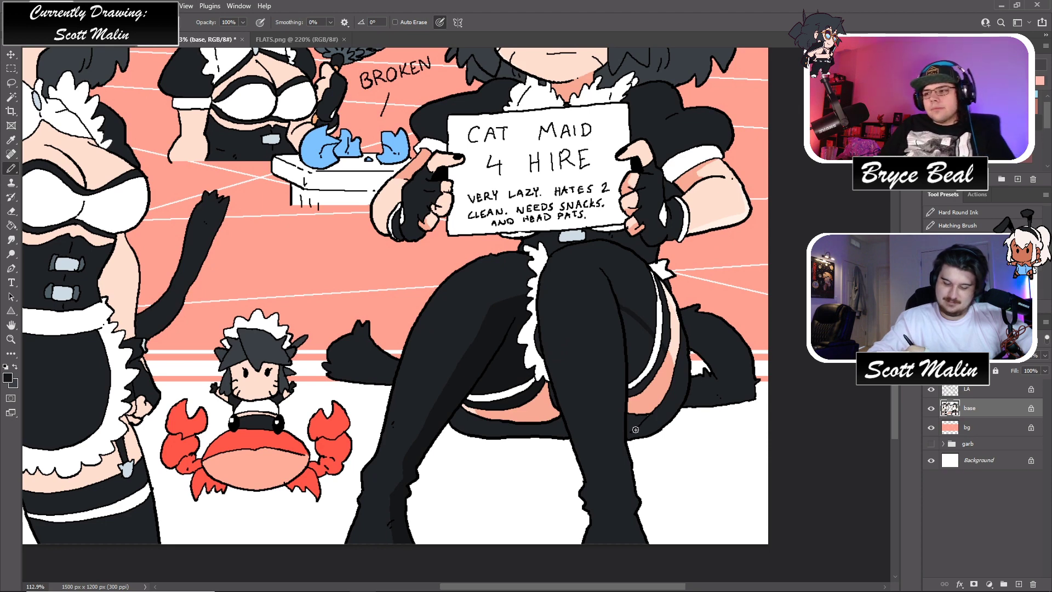
{"action": "key", "text": "g"}
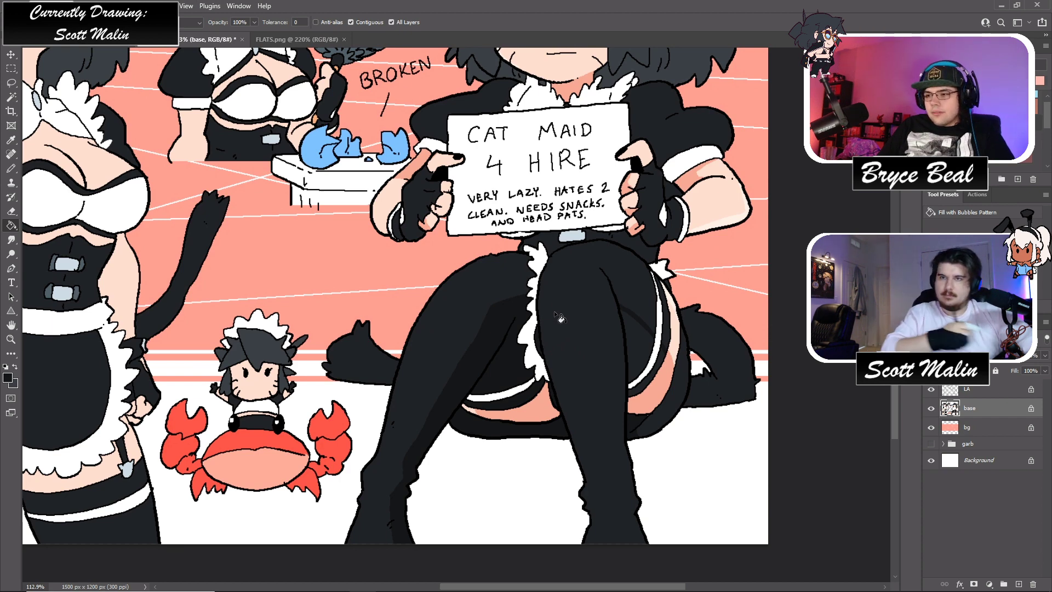
{"action": "left_click", "coordinate": [637, 349]}
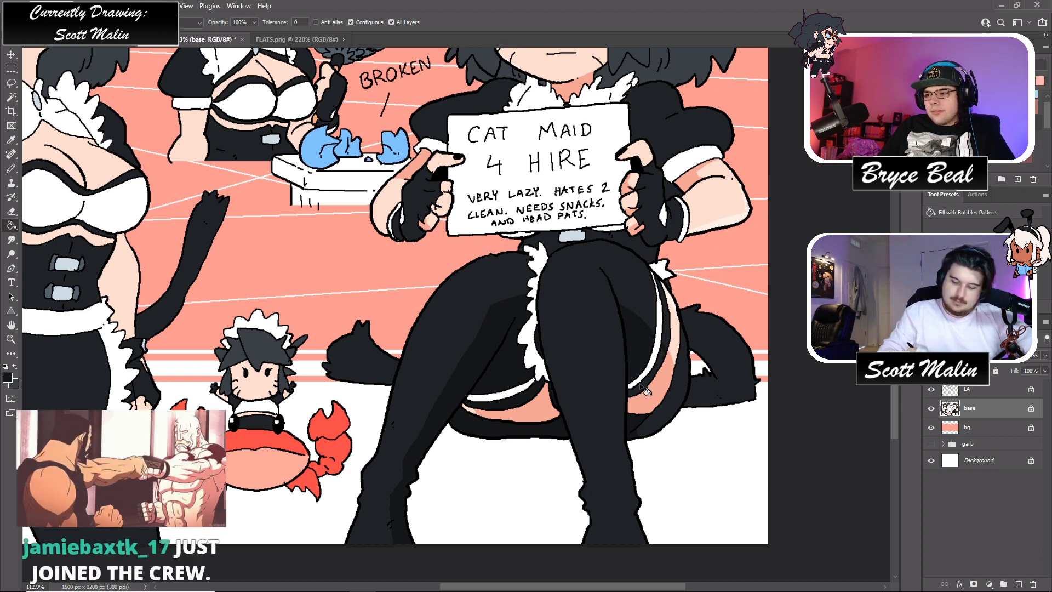
- Shade the underside of the seated maid's black skirt and her curled tail with the near-black shadow colour
{"action": "key", "text": "b"}
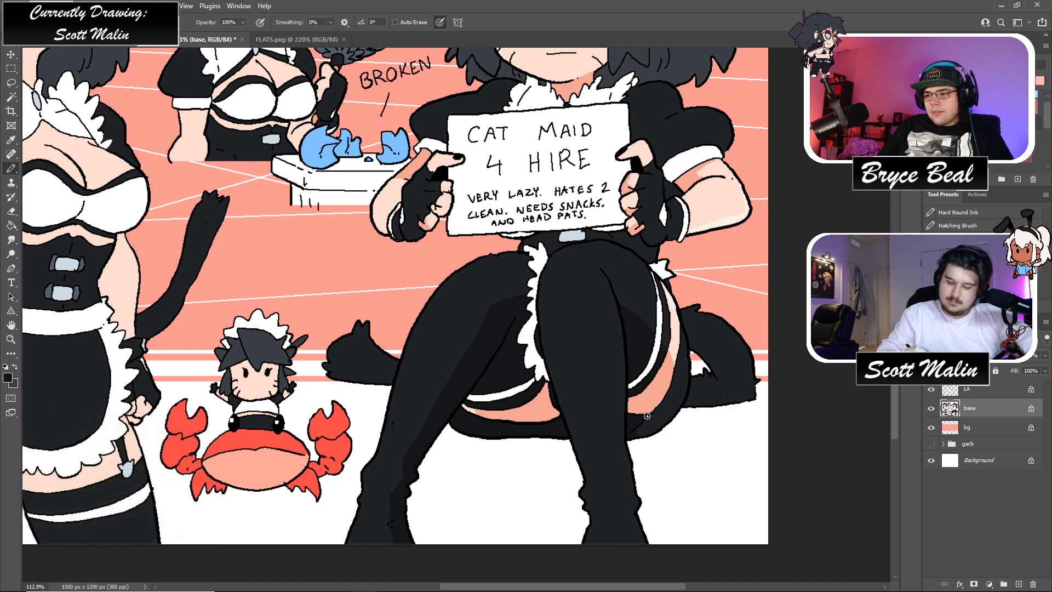
{"action": "left_click_drag", "start_coordinate": [653, 408], "coordinate": [684, 396]}
{"action": "left_click_drag", "start_coordinate": [641, 432], "coordinate": [670, 419]}
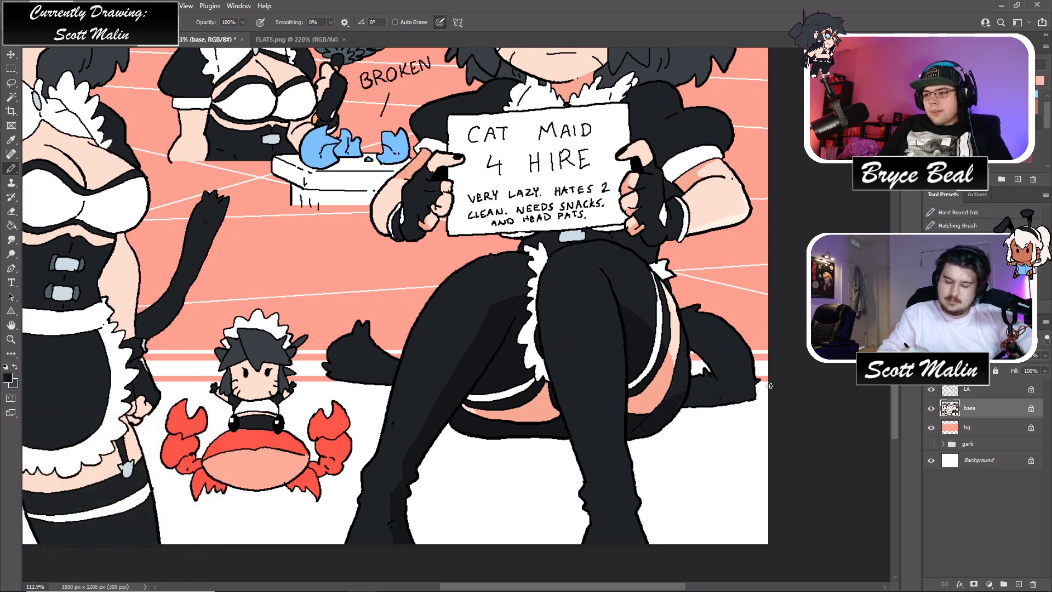
{"action": "key", "text": "g"}
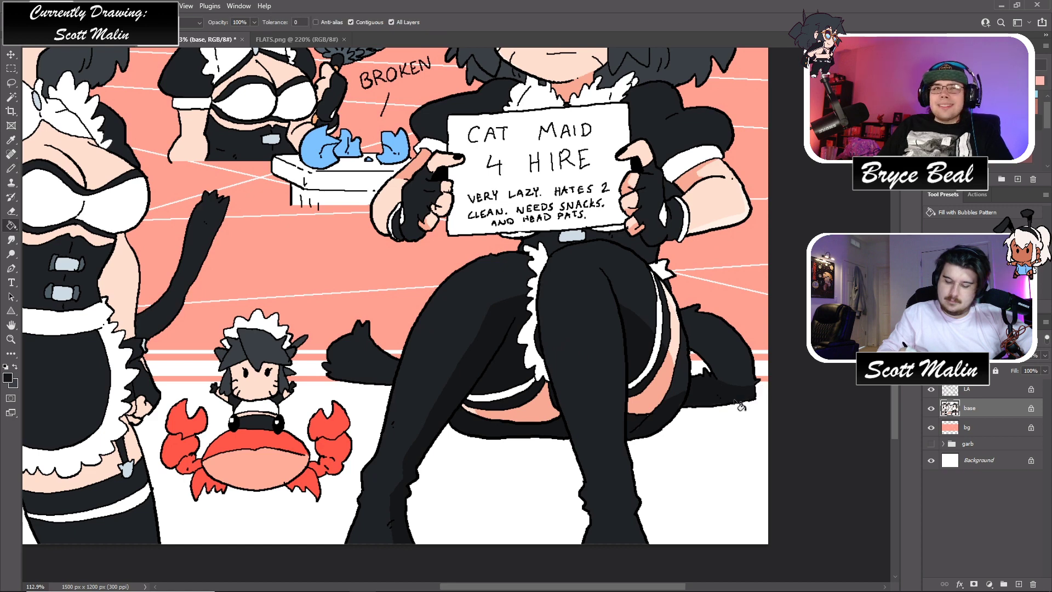
{"action": "key", "text": "b"}
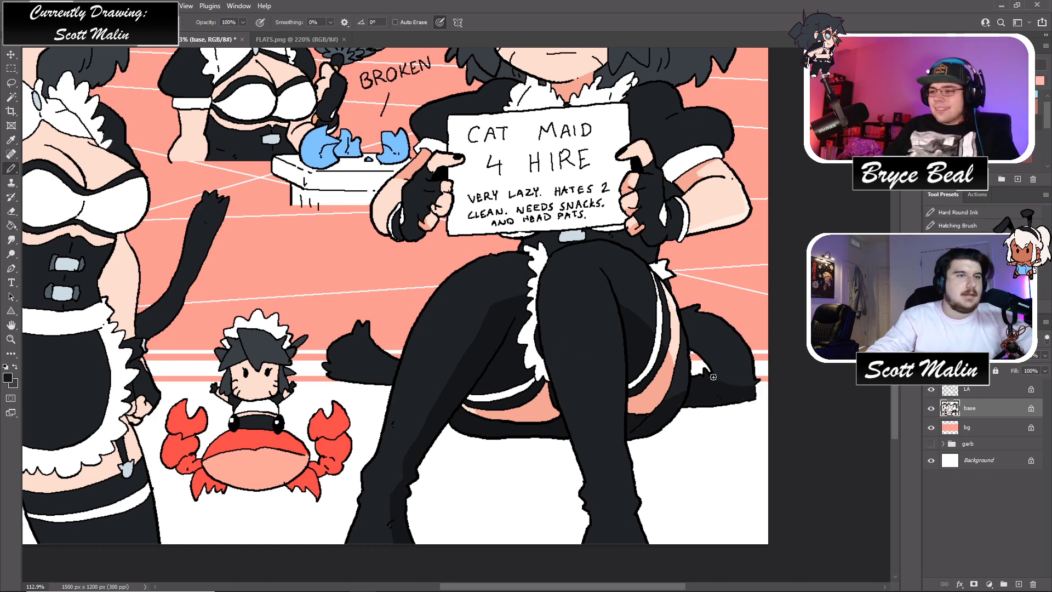
- Continue the near-black shading up the seated maid's outfit, covering her waist and puffed sleeves
{"action": "scroll", "coordinate": [714, 377], "scroll_direction": "up", "scroll_amount": 2}
{"action": "key", "text": "g"}
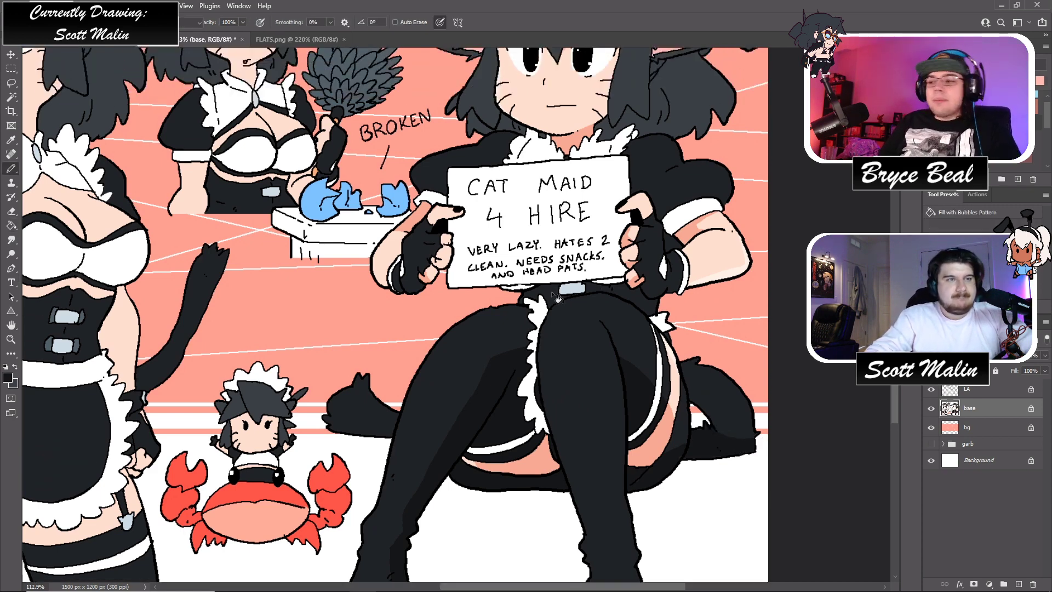
{"action": "scroll", "coordinate": [645, 363], "scroll_direction": "up", "scroll_amount": 2}
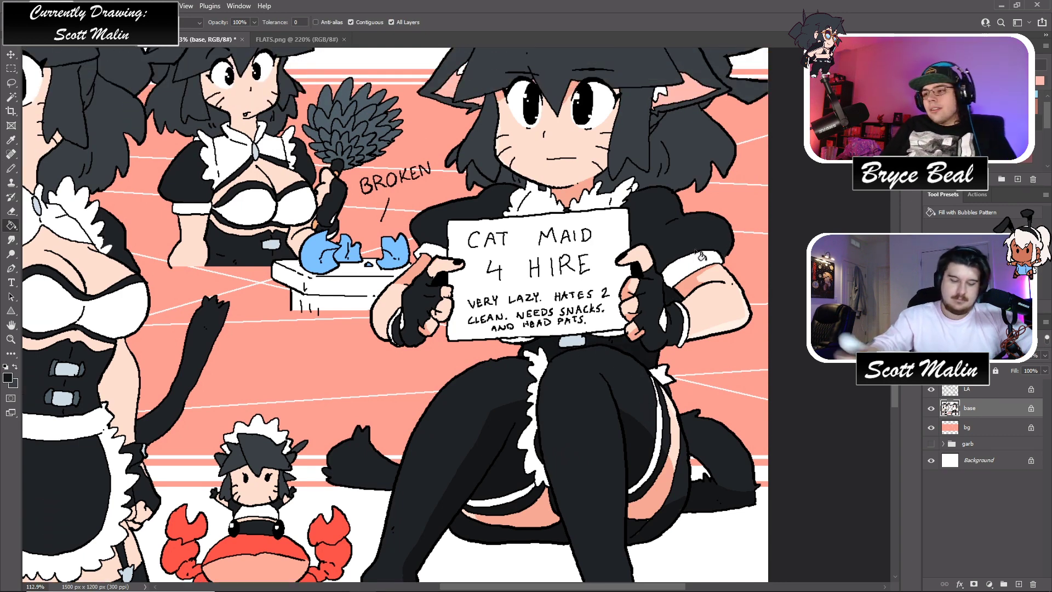
{"action": "scroll", "coordinate": [701, 256], "scroll_direction": "up", "scroll_amount": 3}
{"action": "key", "text": "b"}
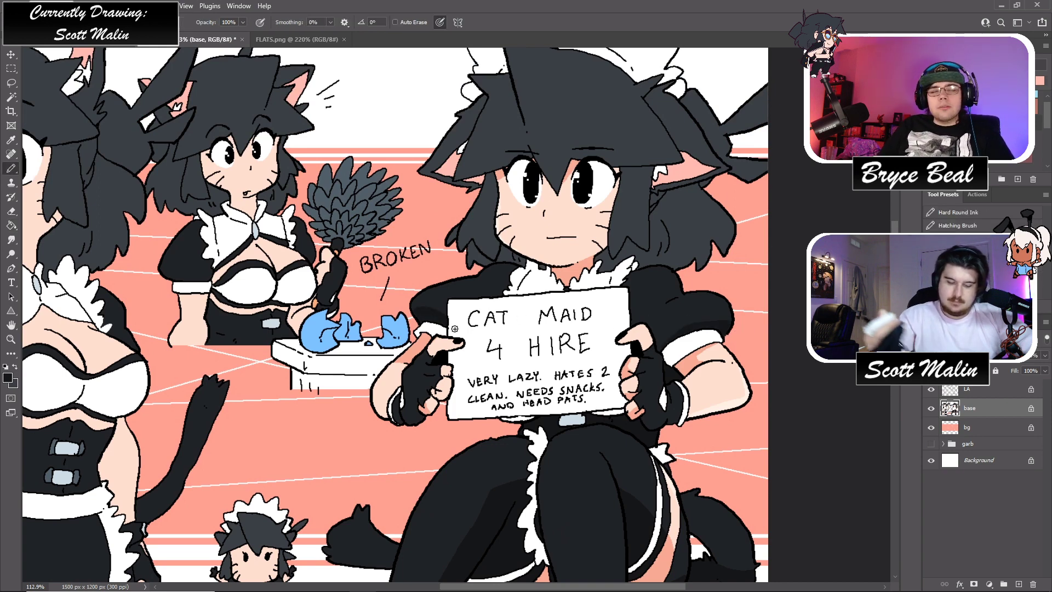
- Shade the standing maid's black clothing with near-black pencil strokes, including her puffed sleeve and stockings
{"action": "left_click", "coordinate": [15, 96]}
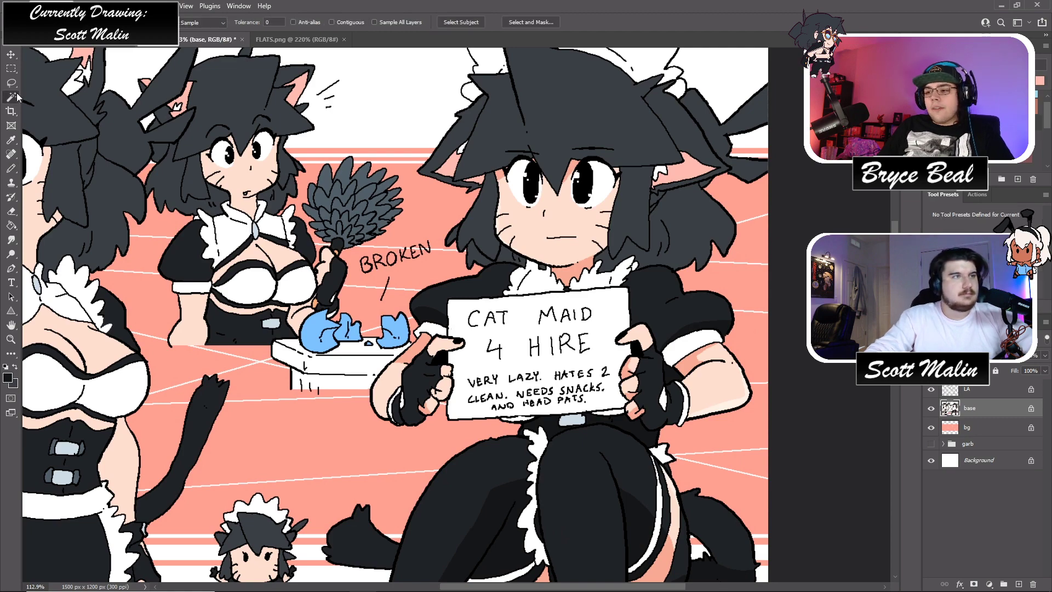
{"action": "left_click", "coordinate": [11, 339]}
{"action": "left_click_drag", "start_coordinate": [572, 342], "coordinate": [550, 342]}
{"action": "left_click_drag", "start_coordinate": [99, 266], "coordinate": [114, 281]}
{"action": "left_click_drag", "start_coordinate": [443, 348], "coordinate": [424, 347]}
{"action": "key", "text": "b"}
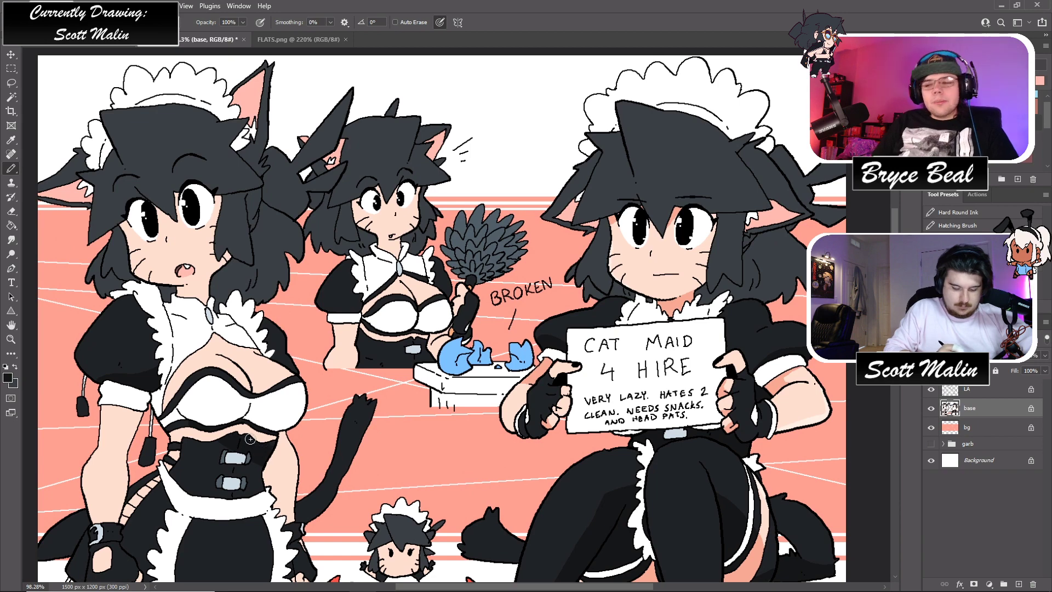
{"action": "scroll", "coordinate": [274, 416], "scroll_direction": "down", "scroll_amount": 2}
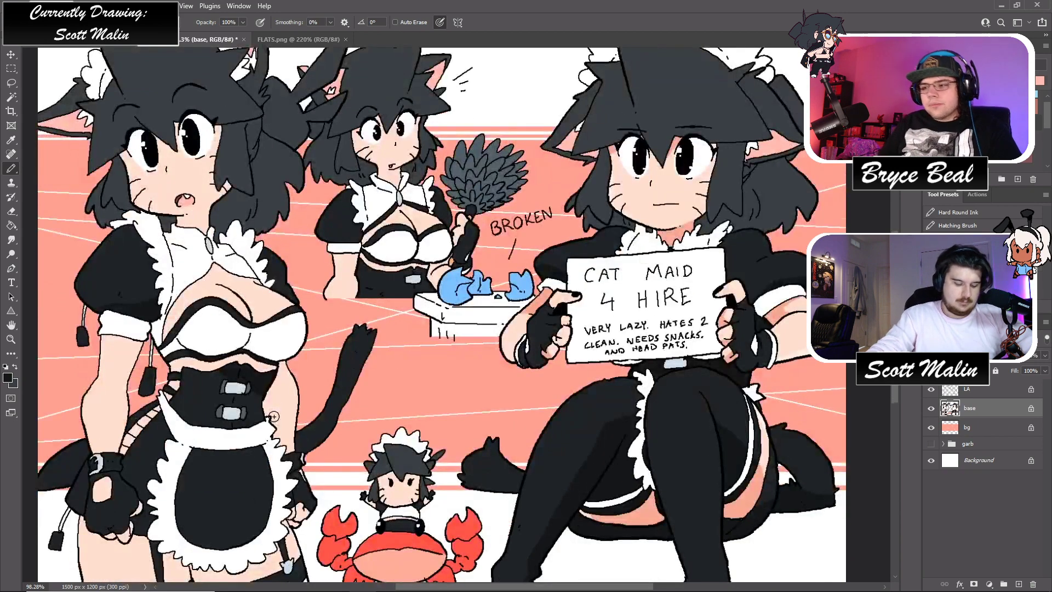
{"action": "scroll", "coordinate": [274, 416], "scroll_direction": "down", "scroll_amount": 2}
{"action": "scroll", "coordinate": [274, 416], "scroll_direction": "down", "scroll_amount": 1}
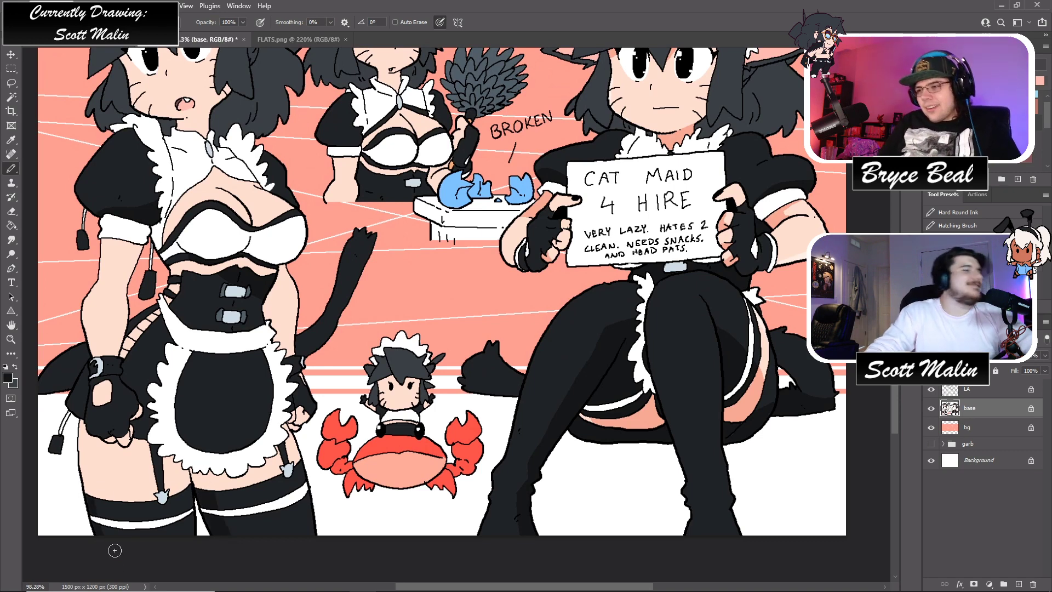
{"action": "scroll", "coordinate": [115, 550], "scroll_direction": "up", "scroll_amount": 5}
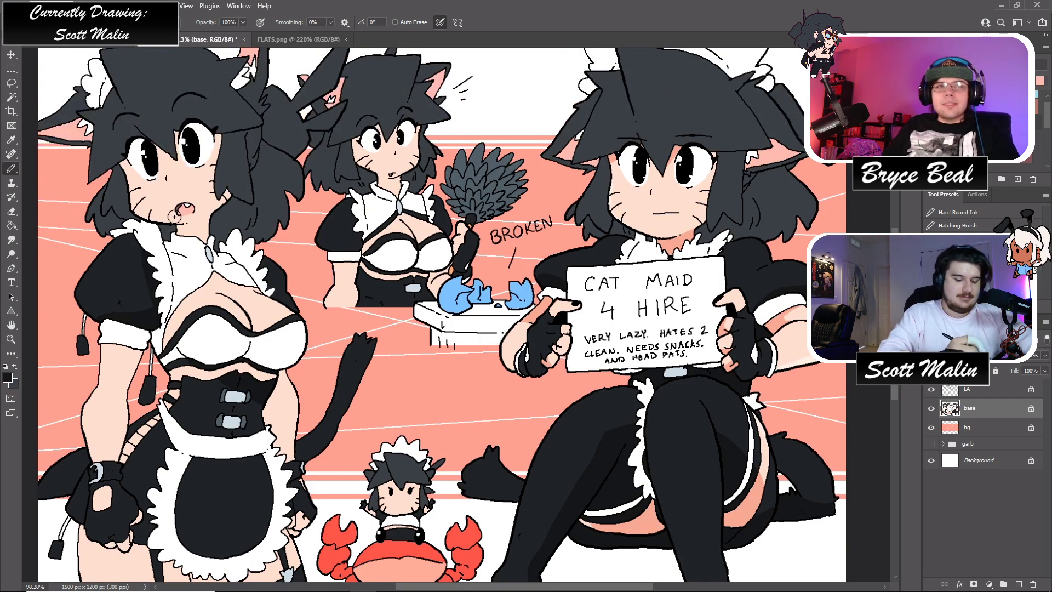
{"action": "scroll", "coordinate": [174, 217], "scroll_direction": "down", "scroll_amount": 3}
{"action": "scroll", "coordinate": [174, 216], "scroll_direction": "up", "scroll_amount": 3}
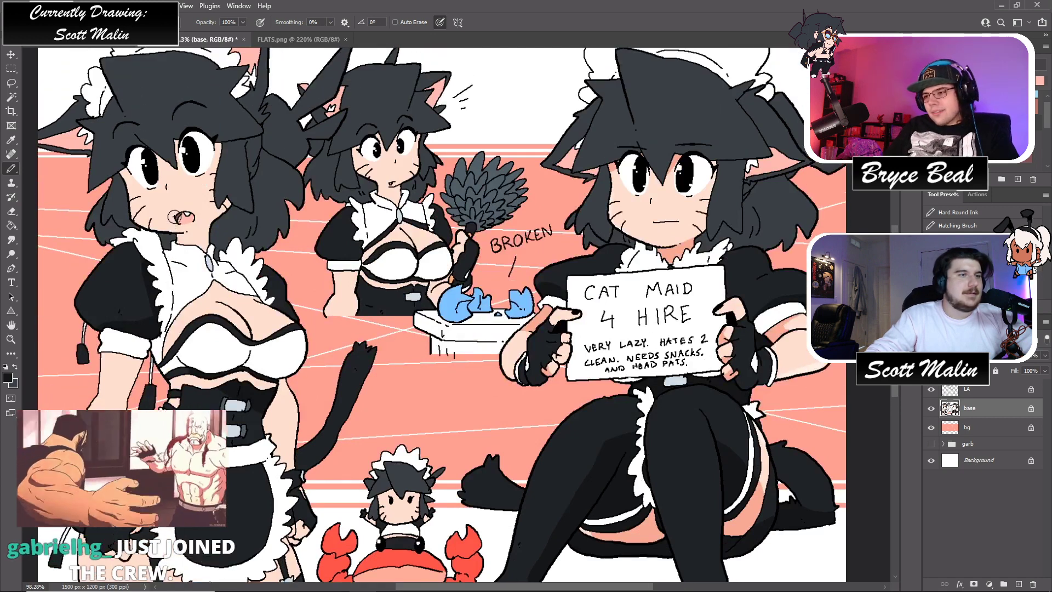
{"action": "scroll", "coordinate": [174, 217], "scroll_direction": "down", "scroll_amount": 1}
{"action": "scroll", "coordinate": [382, 282], "scroll_direction": "up", "scroll_amount": 1}
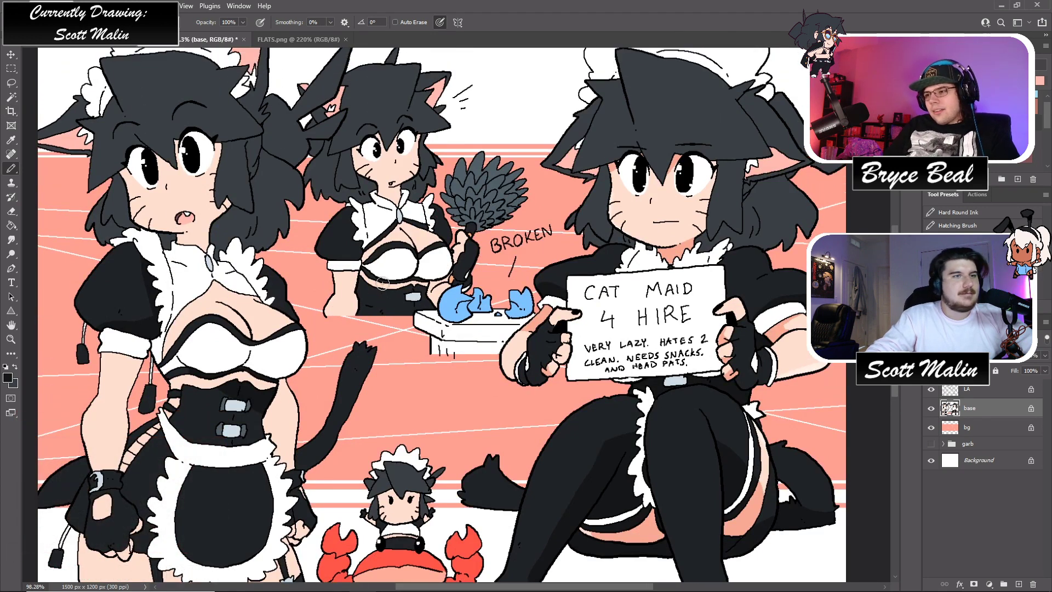
- Add dark grey highlights to the standing maid's black corset, gloves, tail and stockings, undoing a stray corset stroke
{"action": "left_click", "coordinate": [11, 97]}
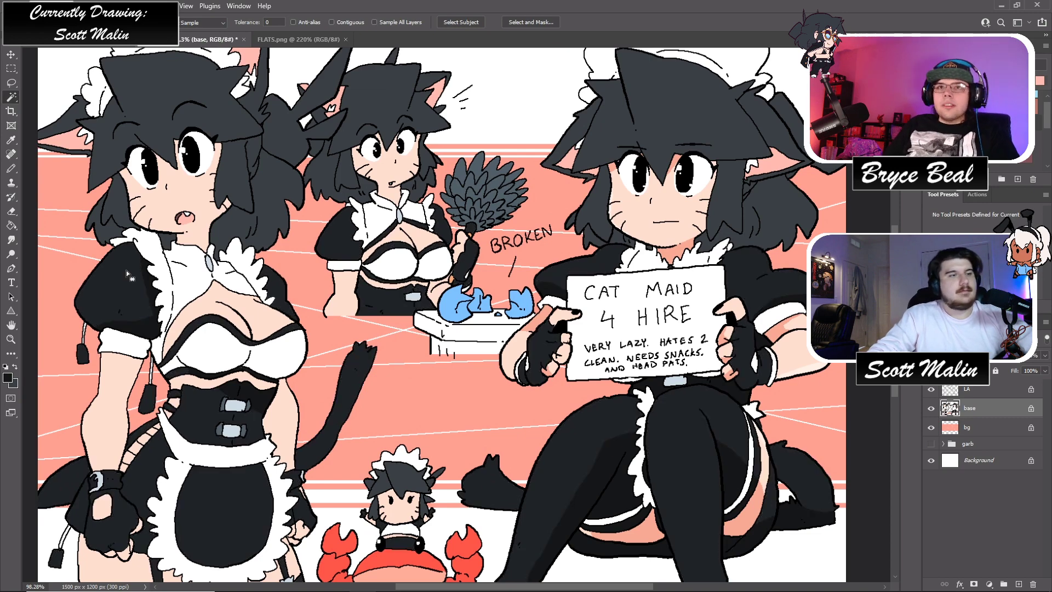
{"action": "key", "text": "b"}
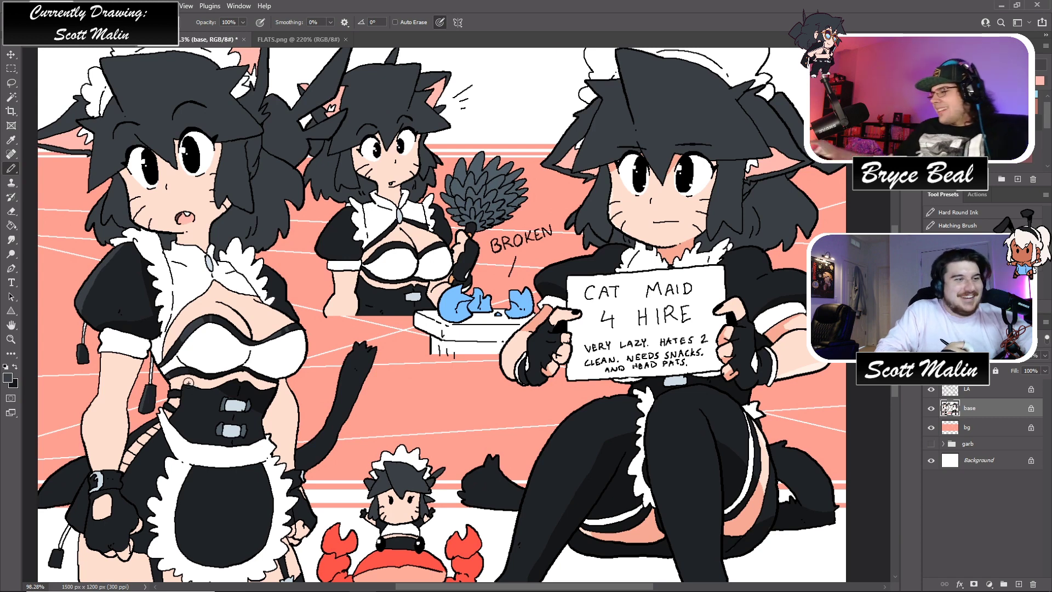
{"action": "mouse_move", "coordinate": [195, 397]}
{"action": "left_mouse_down"}
{"action": "mouse_move", "coordinate": [192, 439]}
{"action": "mouse_move", "coordinate": [201, 392]}
{"action": "left_mouse_up"}
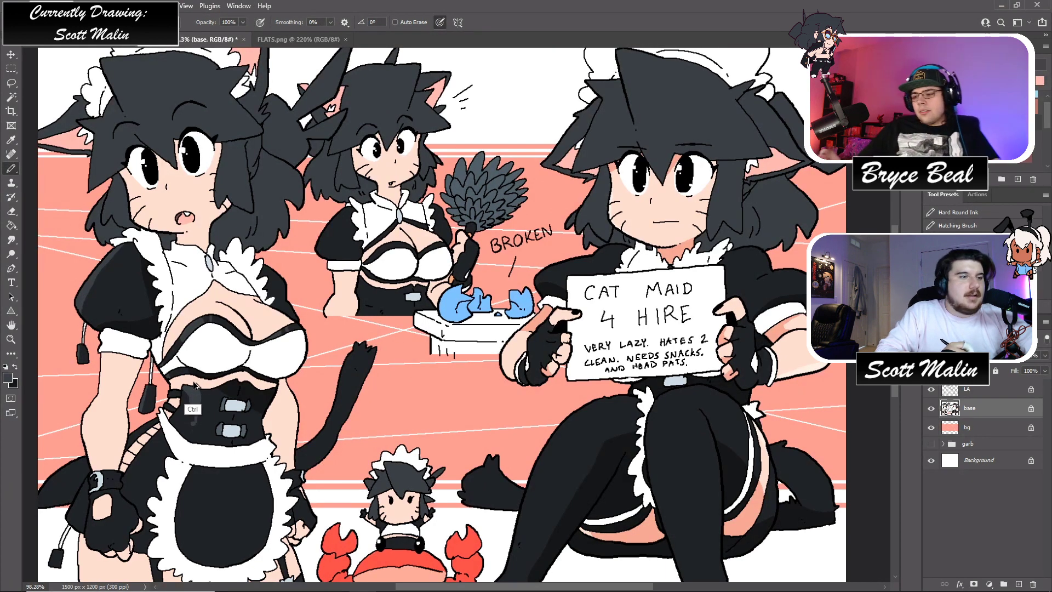
{"action": "key", "text": "ctrl+z"}
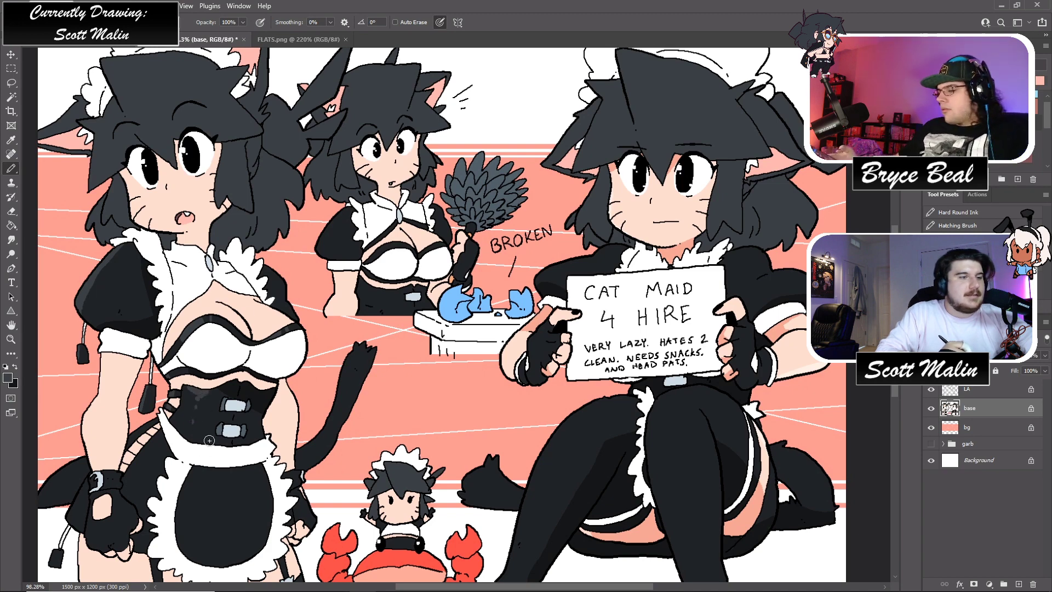
{"action": "scroll", "coordinate": [206, 418], "scroll_direction": "down", "scroll_amount": 3}
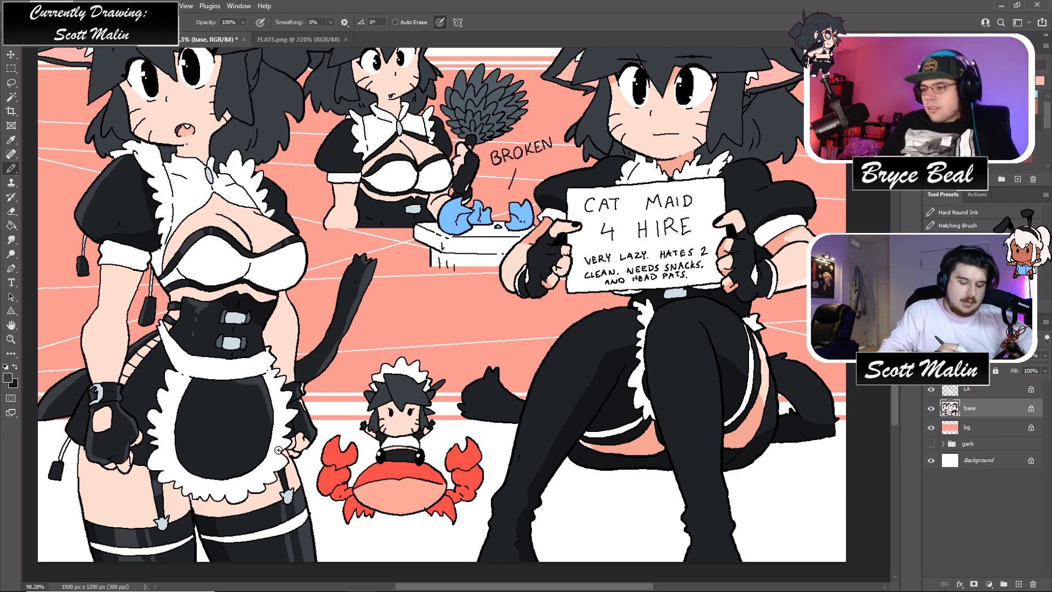
{"action": "scroll", "coordinate": [277, 406], "scroll_direction": "up", "scroll_amount": 2}
{"action": "key", "text": "x"}
{"action": "scroll", "coordinate": [223, 421], "scroll_direction": "down", "scroll_amount": 2}
{"action": "key", "text": "x"}
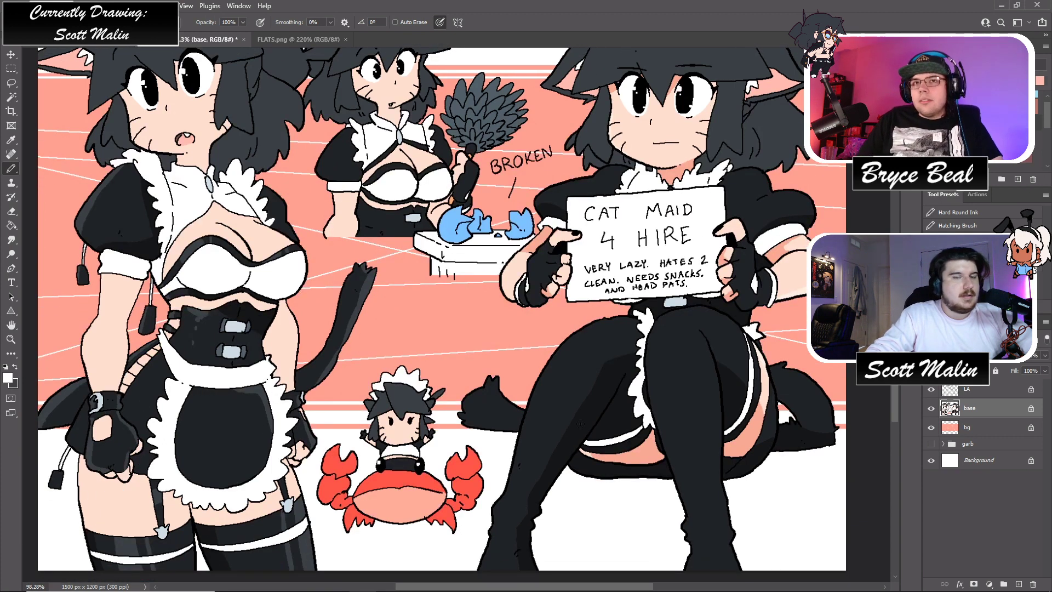
{"action": "key", "text": "x"}
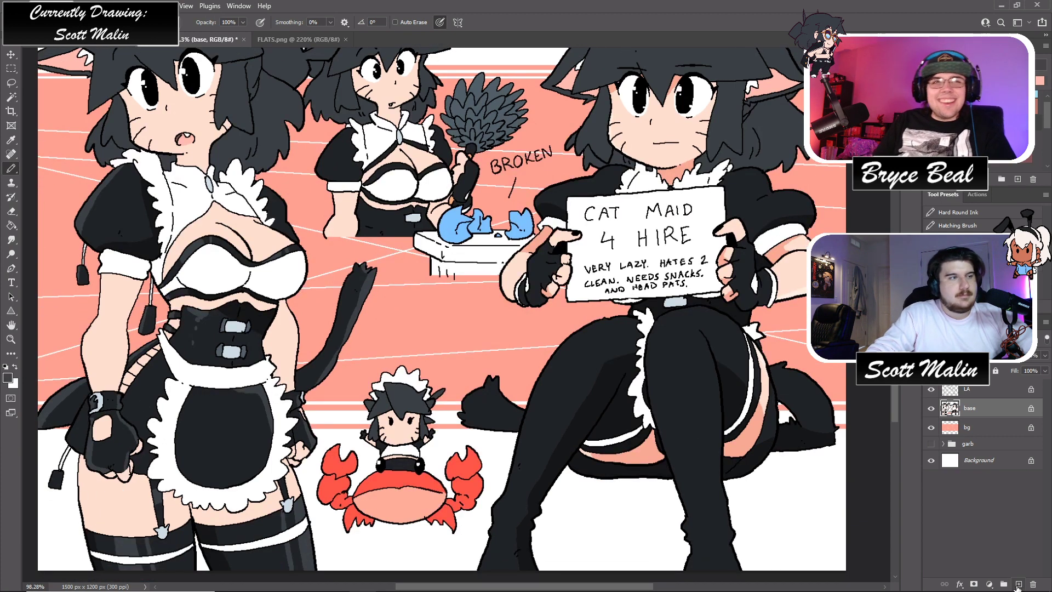
{"action": "scroll", "coordinate": [444, 424], "scroll_direction": "up", "scroll_amount": 3}
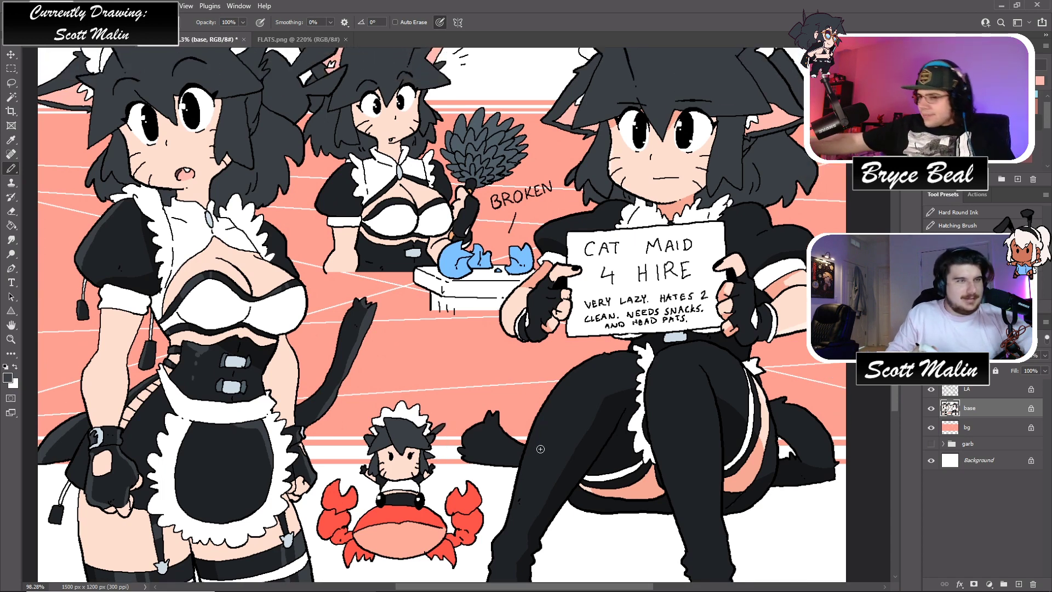
{"action": "key", "text": "x"}
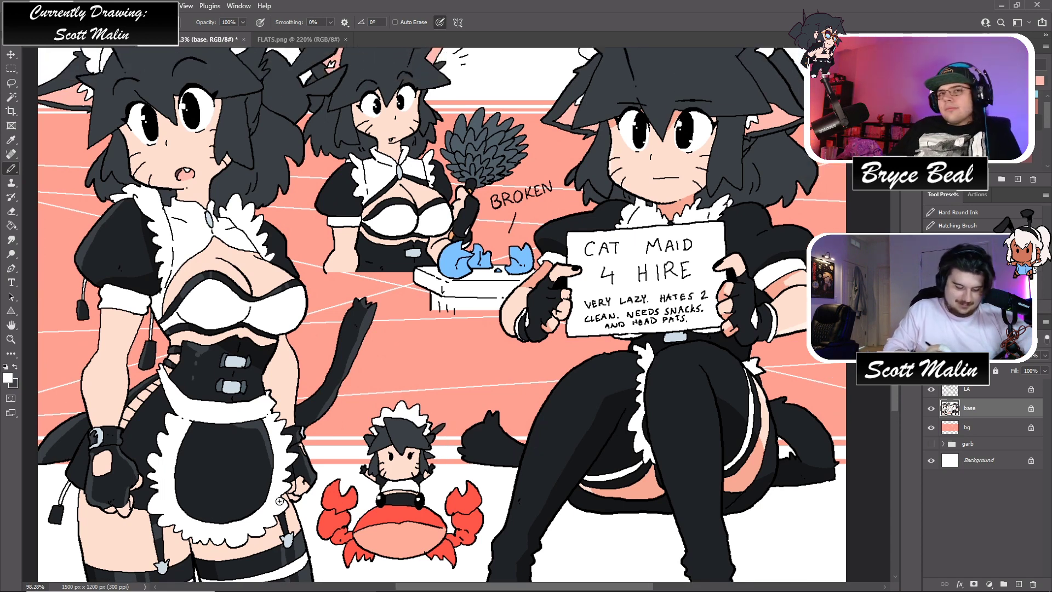
{"action": "key", "text": "x"}
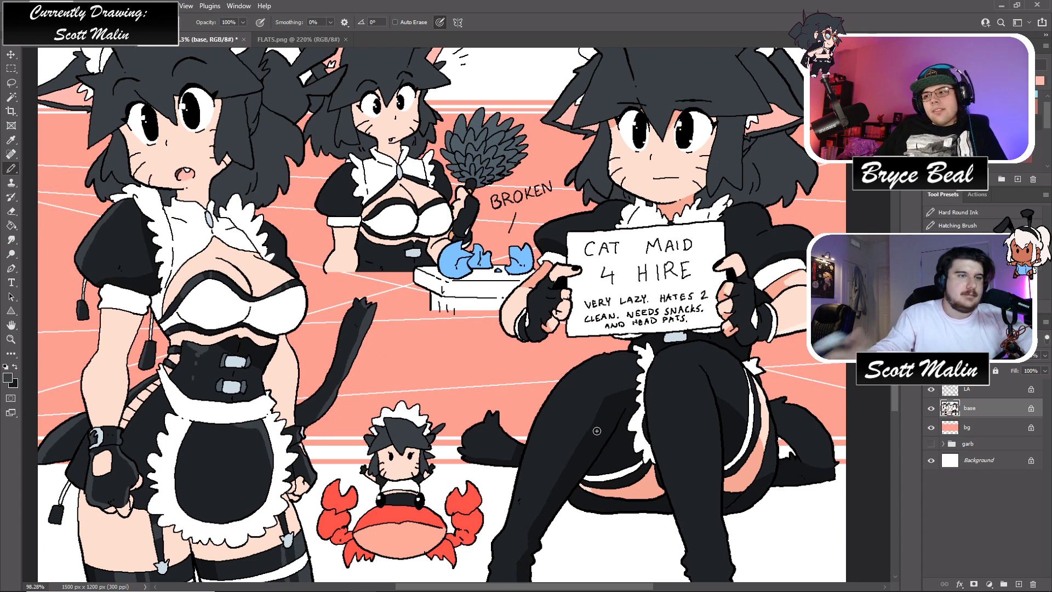
{"action": "left_click", "coordinate": [262, 427], "text": "alt"}
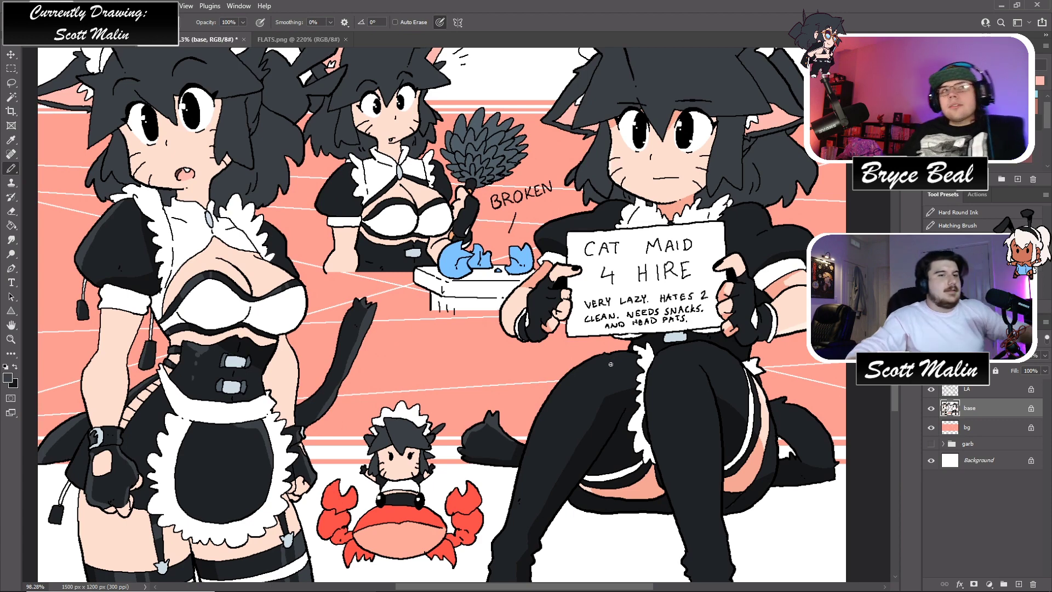
{"action": "scroll", "coordinate": [610, 364], "scroll_direction": "down", "scroll_amount": 3}
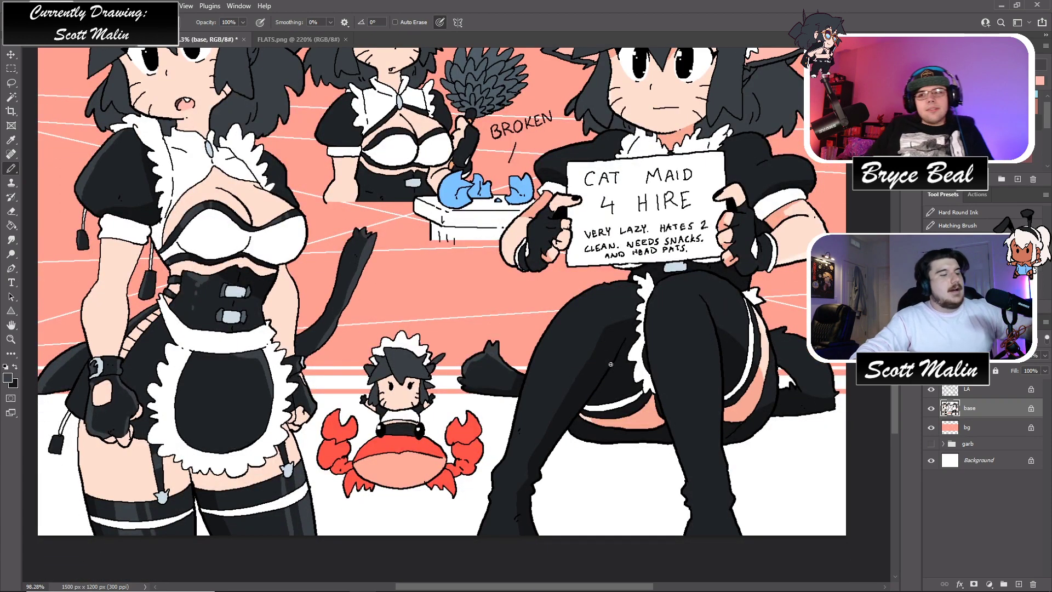
{"action": "scroll", "coordinate": [611, 364], "scroll_direction": "down", "scroll_amount": 4}
{"action": "scroll", "coordinate": [610, 363], "scroll_direction": "up", "scroll_amount": 3}
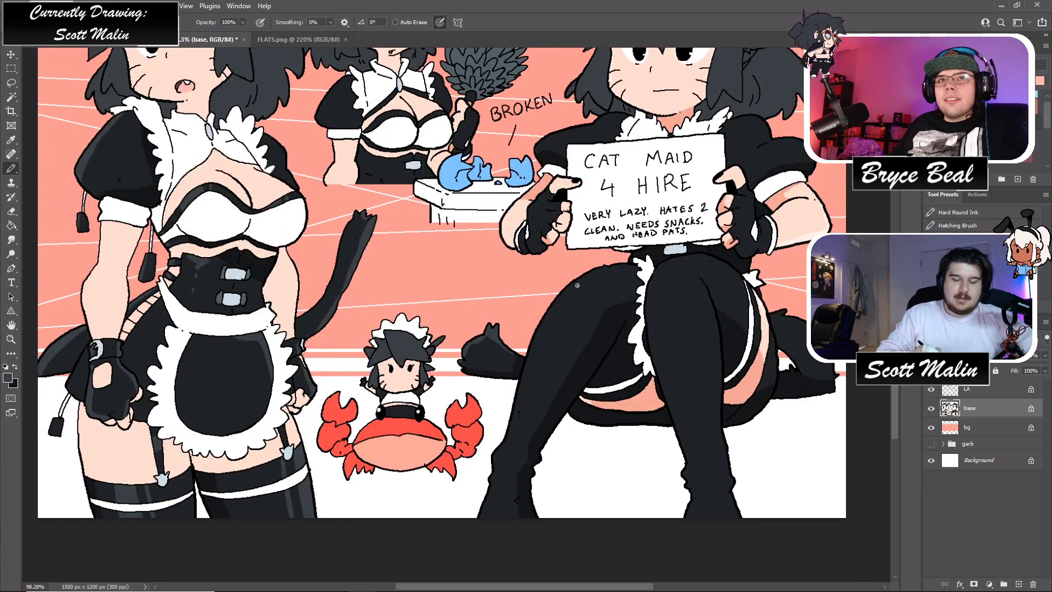
- Outline dark grey highlight shapes along both of the seated maid's black stockings and fill them with the Paint Bucket
{"action": "mouse_move", "coordinate": [572, 295]}
{"action": "left_mouse_down"}
{"action": "mouse_move", "coordinate": [543, 337]}
{"action": "mouse_move", "coordinate": [499, 473]}
{"action": "left_mouse_up"}
{"action": "key", "text": "g"}
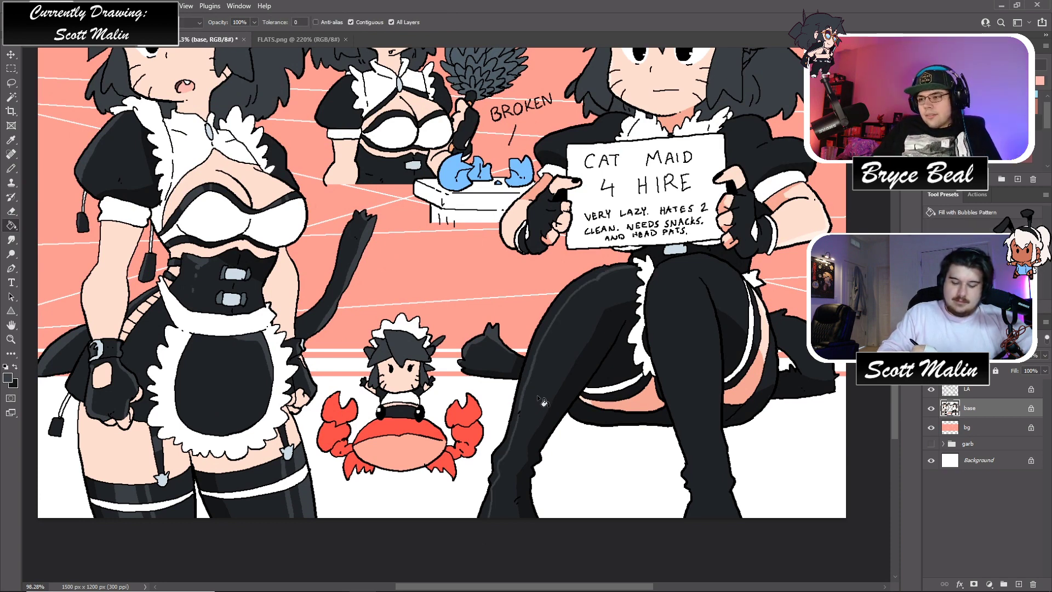
{"action": "left_click", "coordinate": [540, 353]}
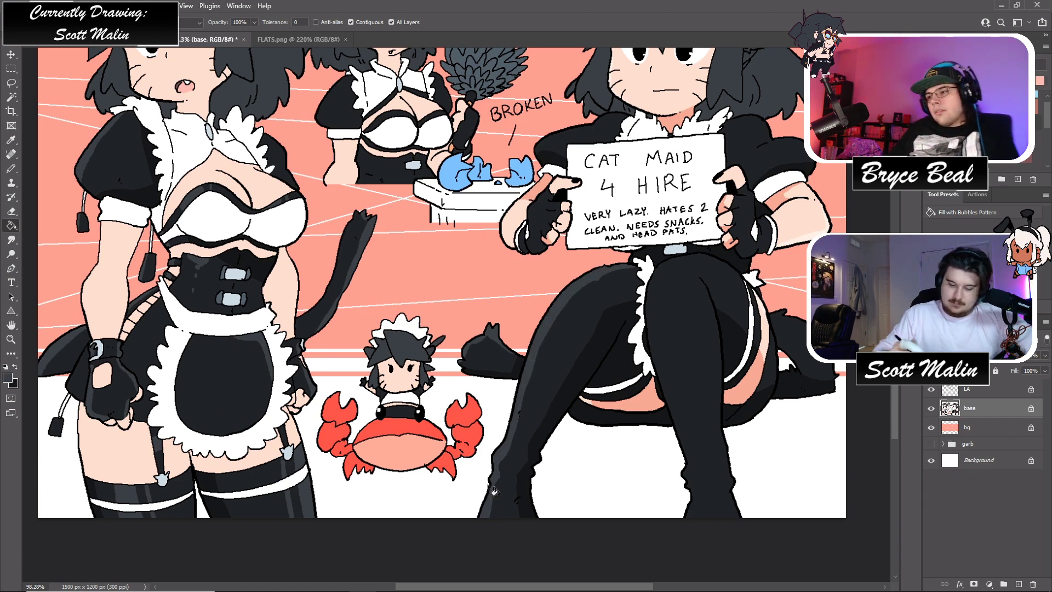
{"action": "key", "text": "b"}
{"action": "left_click_drag", "start_coordinate": [701, 280], "coordinate": [724, 527]}
{"action": "key", "text": "g"}
{"action": "left_click", "coordinate": [717, 312]}
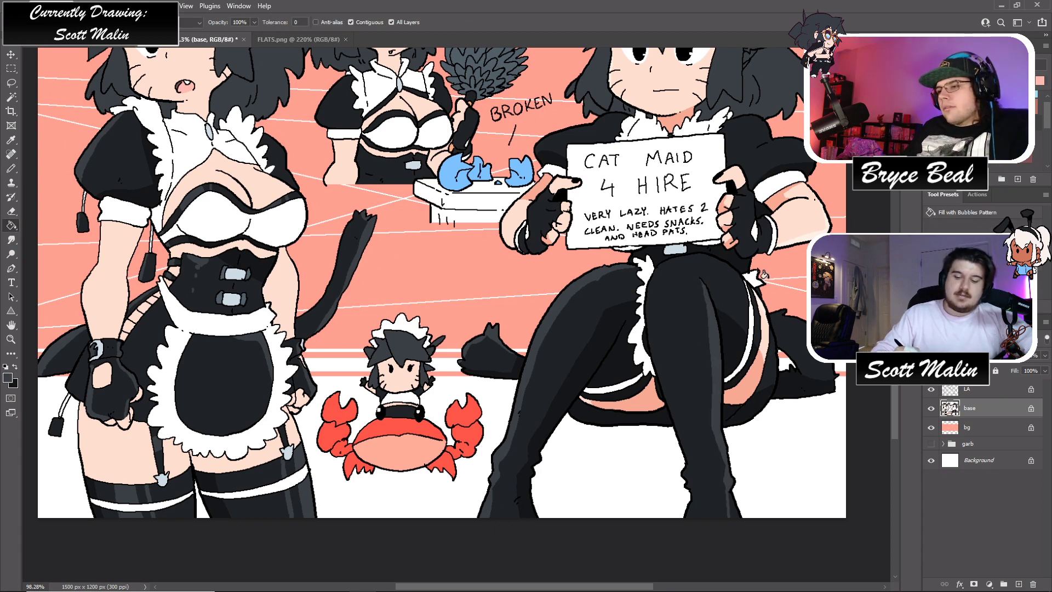
{"action": "key", "text": "b"}
{"action": "scroll", "coordinate": [747, 268], "scroll_direction": "up", "scroll_amount": 2}
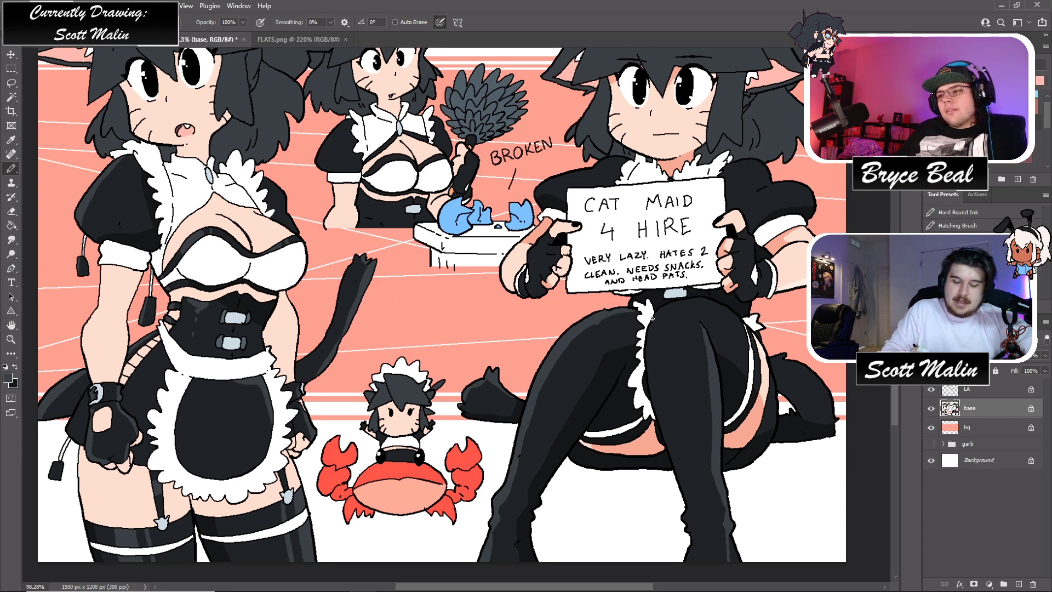
{"action": "key", "text": "g"}
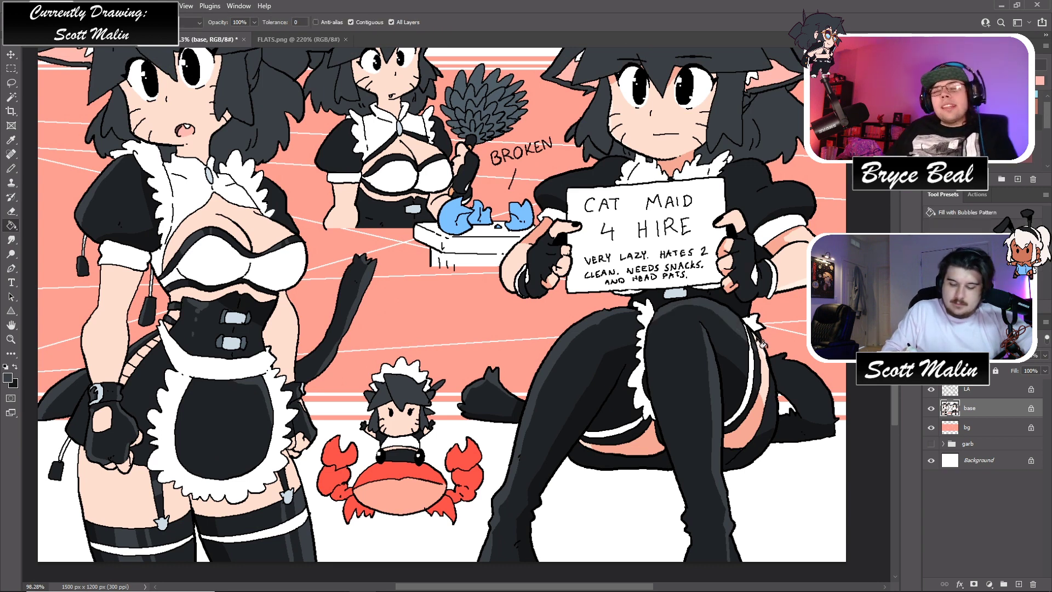
{"action": "key", "text": "b"}
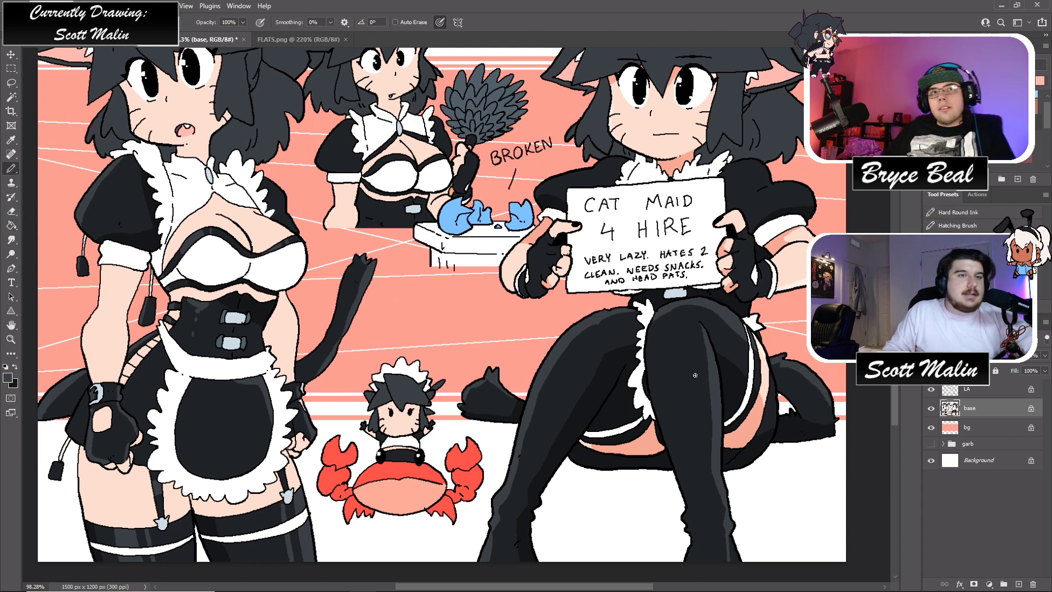
- Select the skin colour with the Magic Wand and shade the middle maid's neck, chest and arm in salmon pink
{"action": "scroll", "coordinate": [694, 375], "scroll_direction": "up", "scroll_amount": 3}
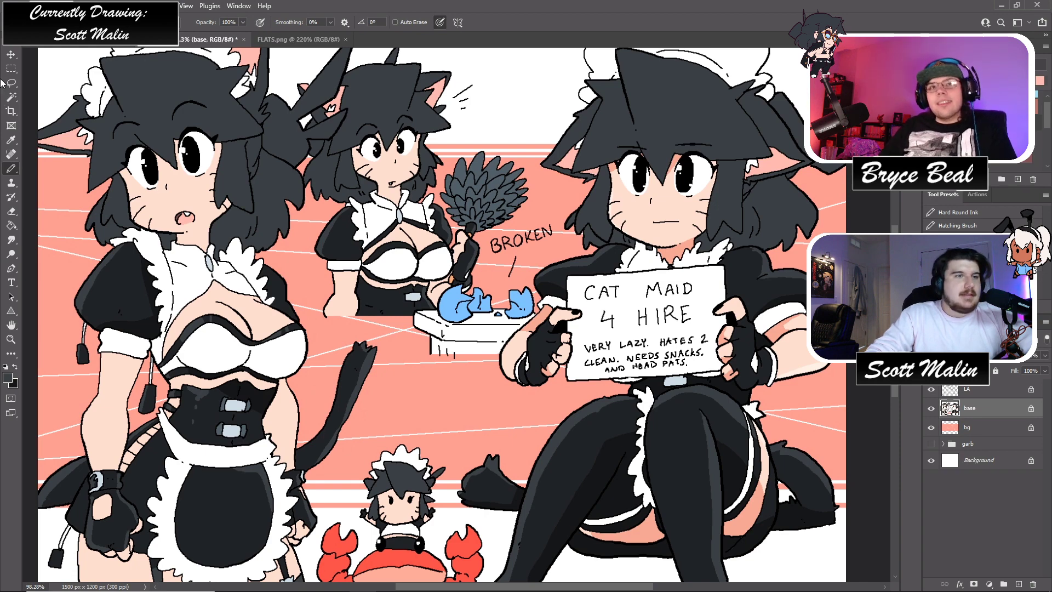
{"action": "left_click", "coordinate": [11, 97]}
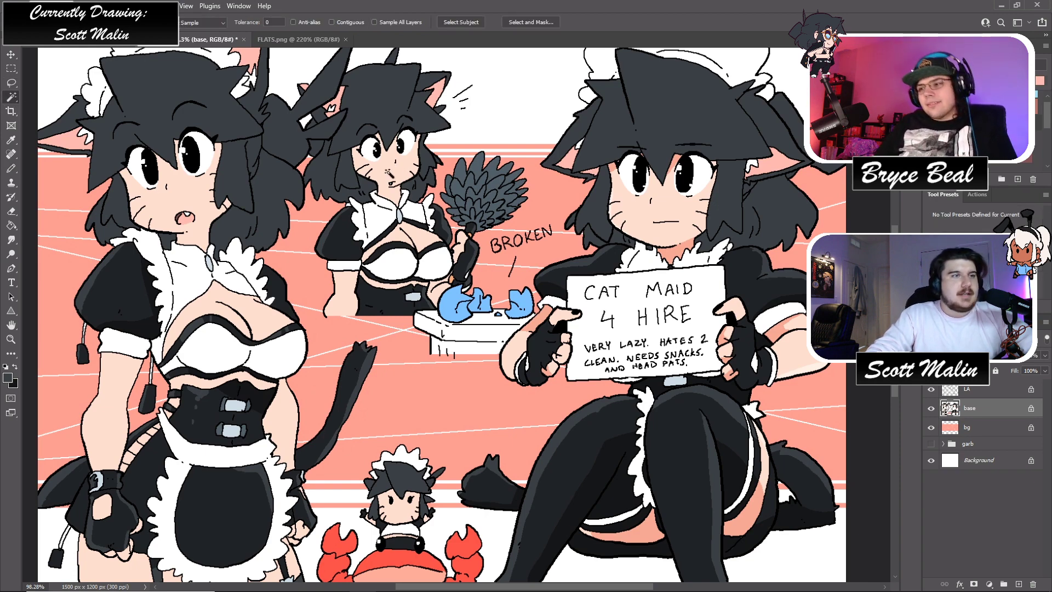
{"action": "left_click", "coordinate": [391, 173]}
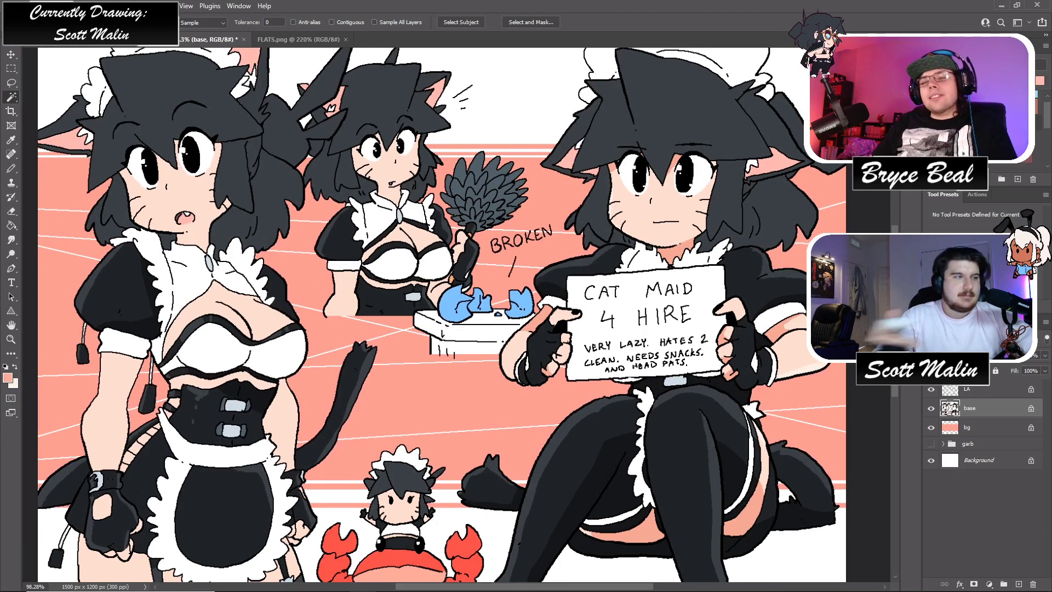
{"action": "key", "text": "b"}
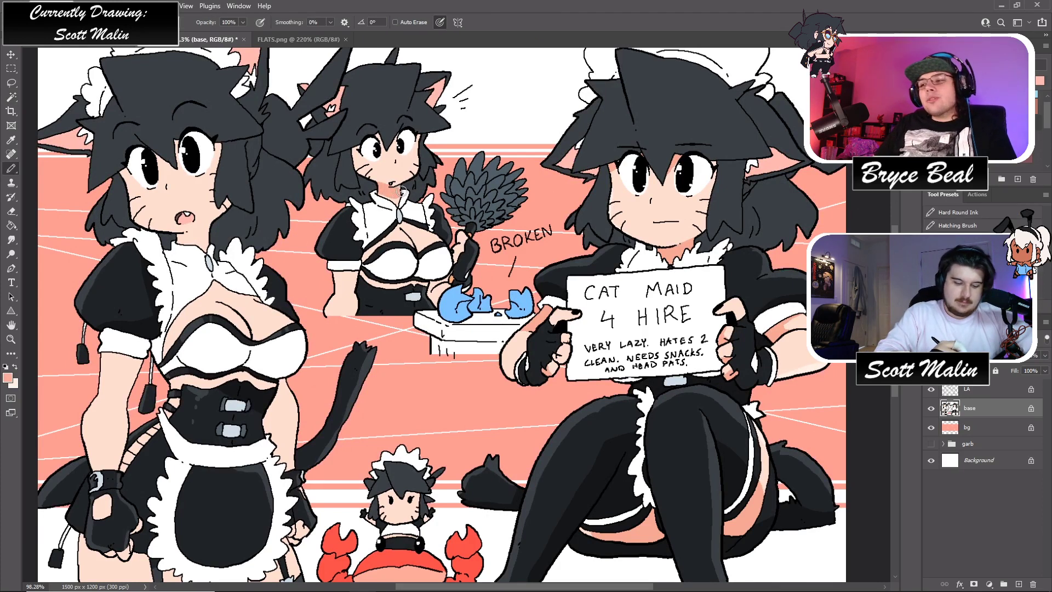
{"action": "left_click", "coordinate": [387, 203], "text": "alt"}
{"action": "left_click", "coordinate": [393, 208], "text": "alt"}
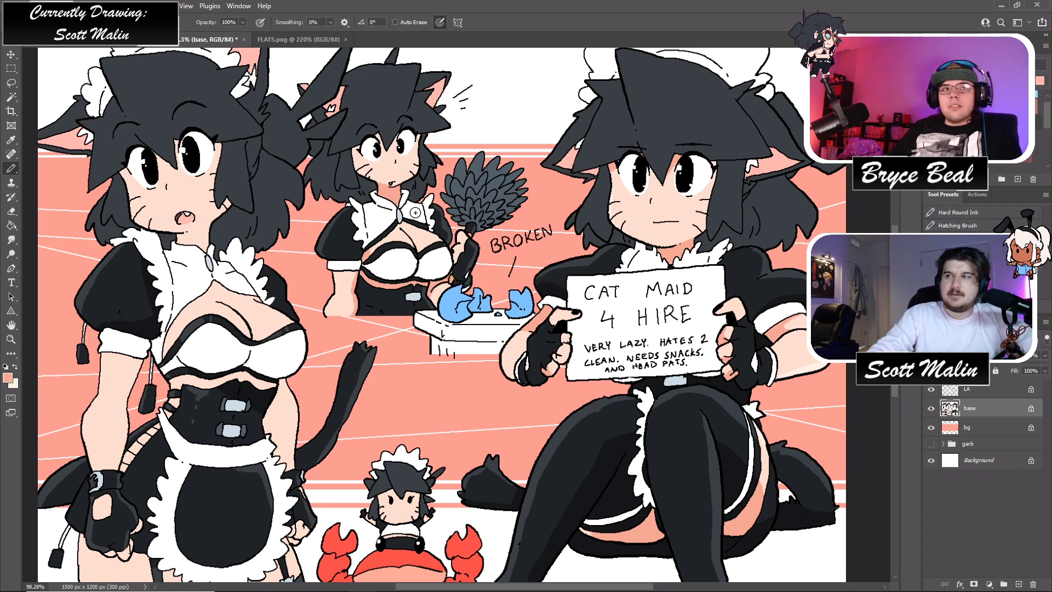
- Shade the standing maid's skin in salmon pink on her neck, chest, arms and midriff
{"action": "scroll", "coordinate": [415, 212], "scroll_direction": "up", "scroll_amount": 2}
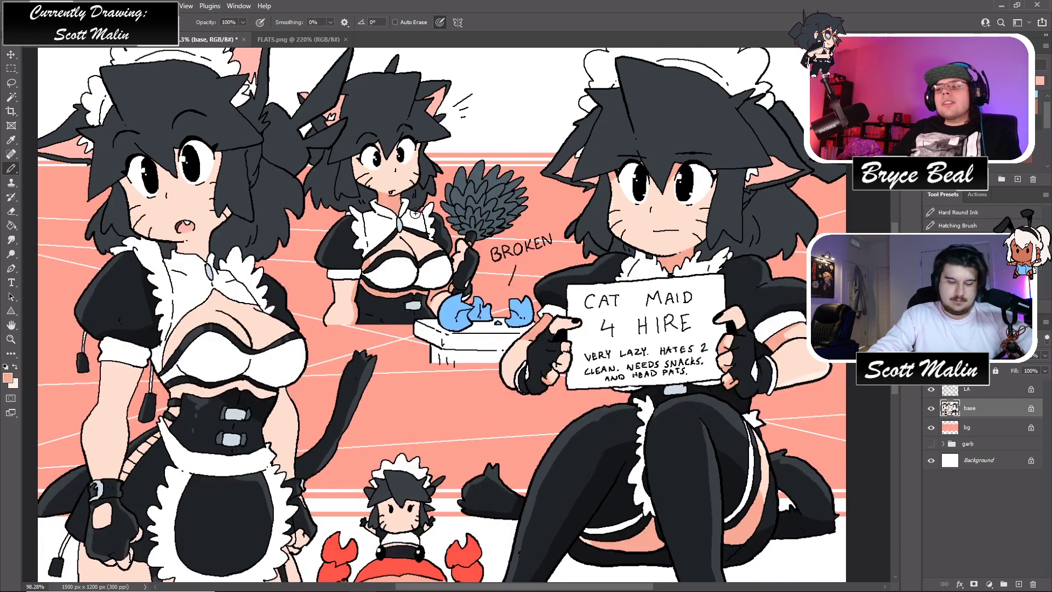
{"action": "scroll", "coordinate": [415, 213], "scroll_direction": "down", "scroll_amount": 1}
{"action": "scroll", "coordinate": [415, 213], "scroll_direction": "up", "scroll_amount": 1}
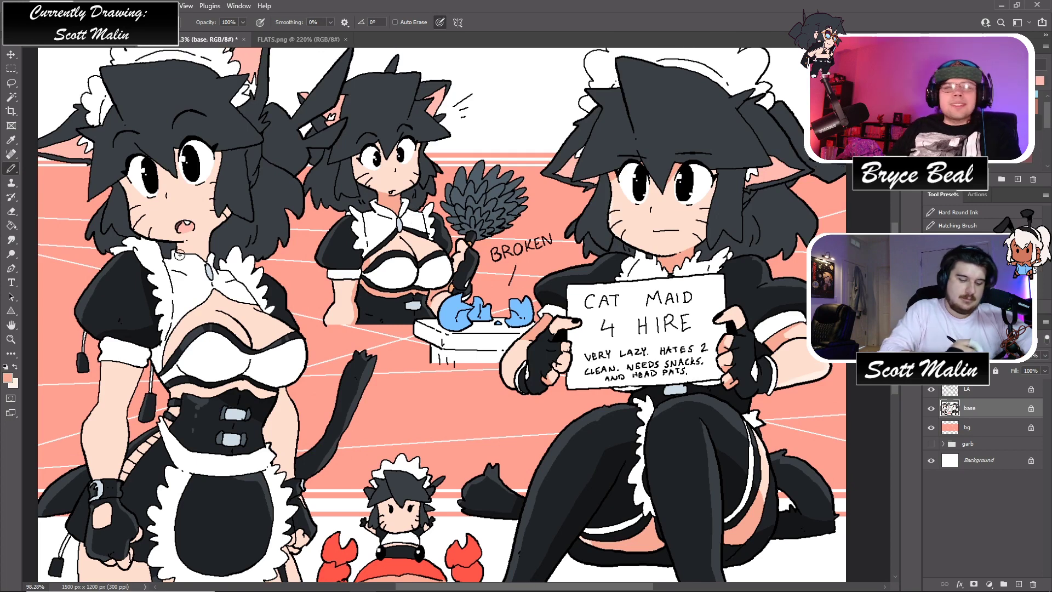
{"action": "left_click_drag", "start_coordinate": [181, 255], "coordinate": [178, 251]}
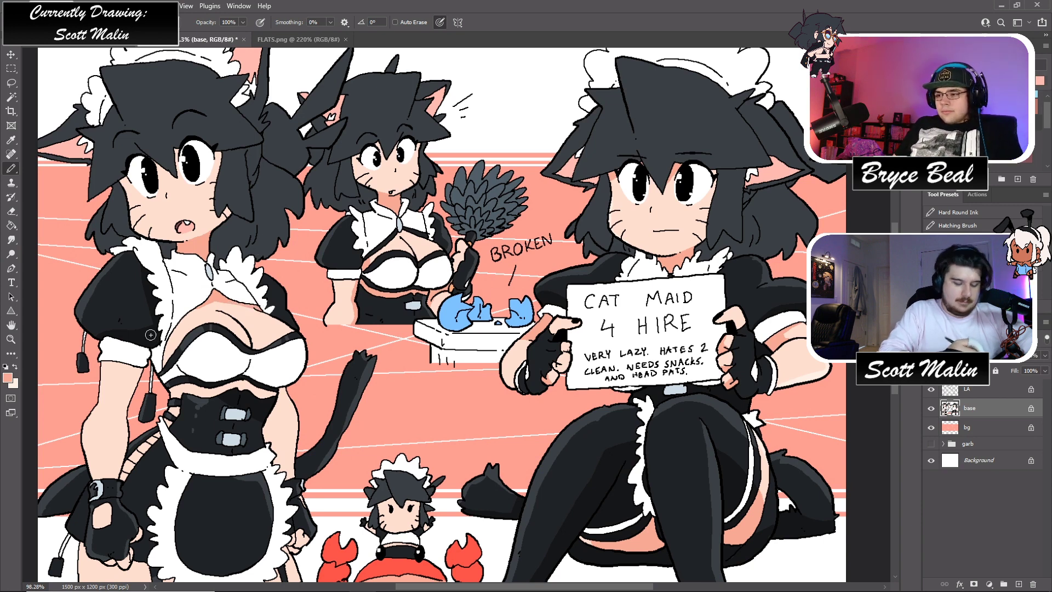
{"action": "mouse_move", "coordinate": [130, 400]}
{"action": "left_mouse_down"}
{"action": "mouse_move", "coordinate": [118, 482]}
{"action": "mouse_move", "coordinate": [140, 445]}
{"action": "left_mouse_up"}
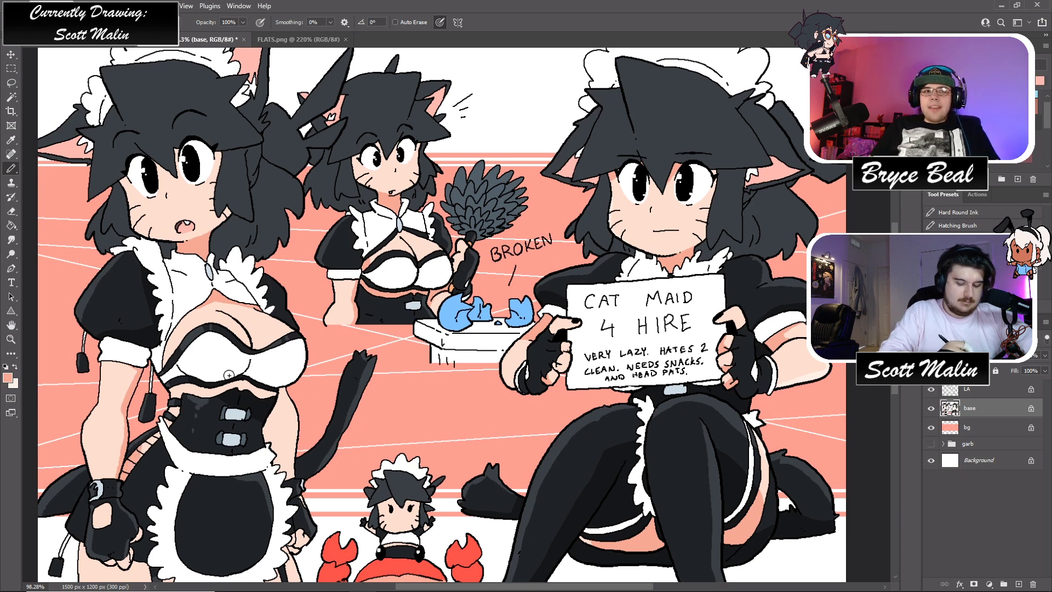
{"action": "mouse_move", "coordinate": [211, 388]}
{"action": "left_mouse_down"}
{"action": "mouse_move", "coordinate": [270, 394]}
{"action": "mouse_move", "coordinate": [268, 436]}
{"action": "left_mouse_up"}
{"action": "left_click_drag", "start_coordinate": [268, 428], "coordinate": [279, 398]}
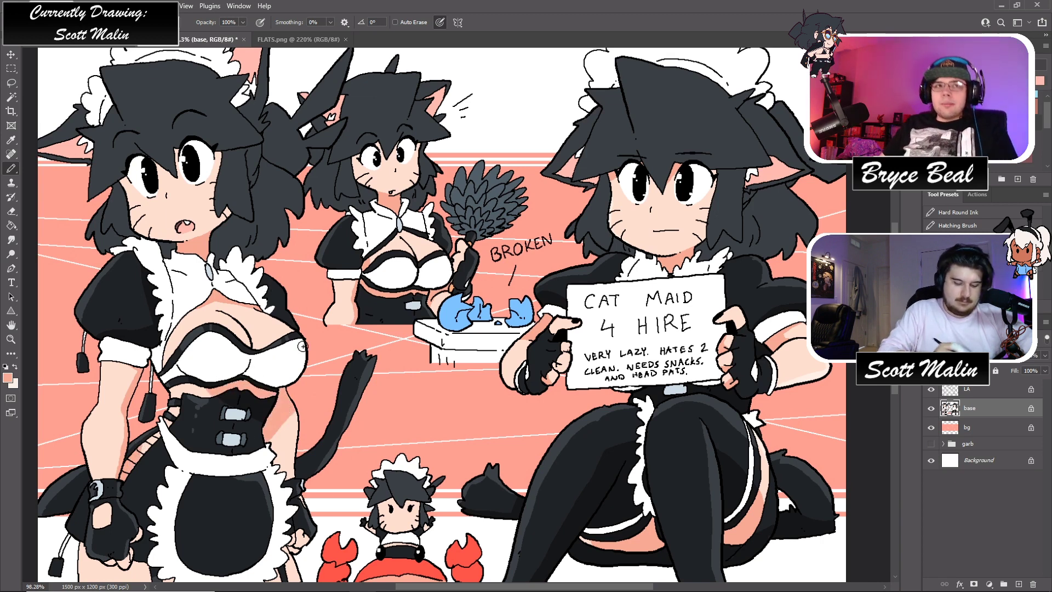
- Shade the standing maid's thighs in salmon pink below the apron and add a pale highlight along her outer thigh
{"action": "scroll", "coordinate": [303, 346], "scroll_direction": "down", "scroll_amount": 5}
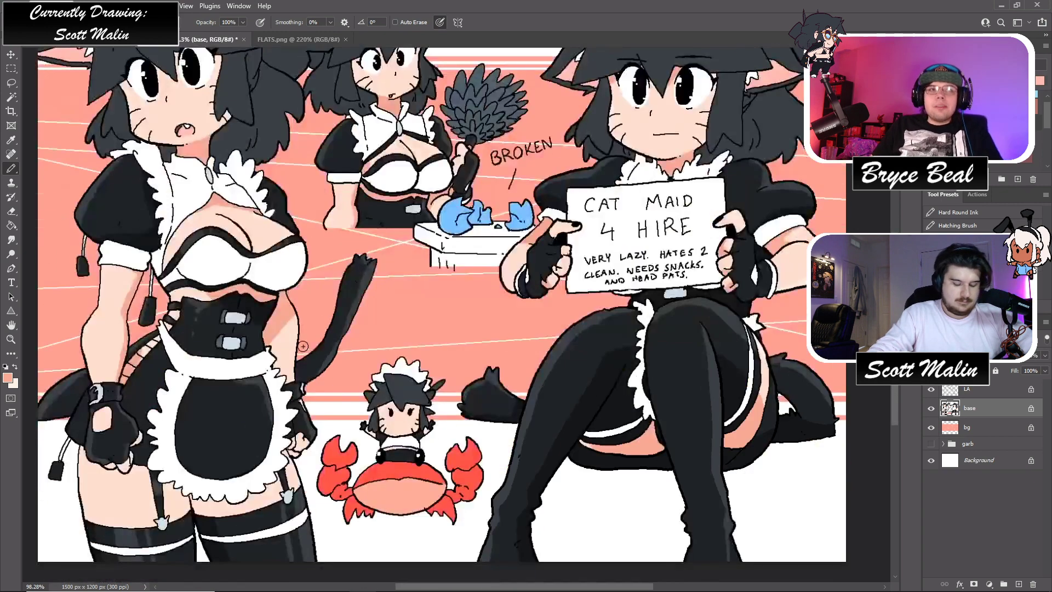
{"action": "mouse_move", "coordinate": [161, 487]}
{"action": "left_mouse_down"}
{"action": "mouse_move", "coordinate": [189, 450]}
{"action": "mouse_move", "coordinate": [212, 448]}
{"action": "mouse_move", "coordinate": [260, 470]}
{"action": "left_mouse_up"}
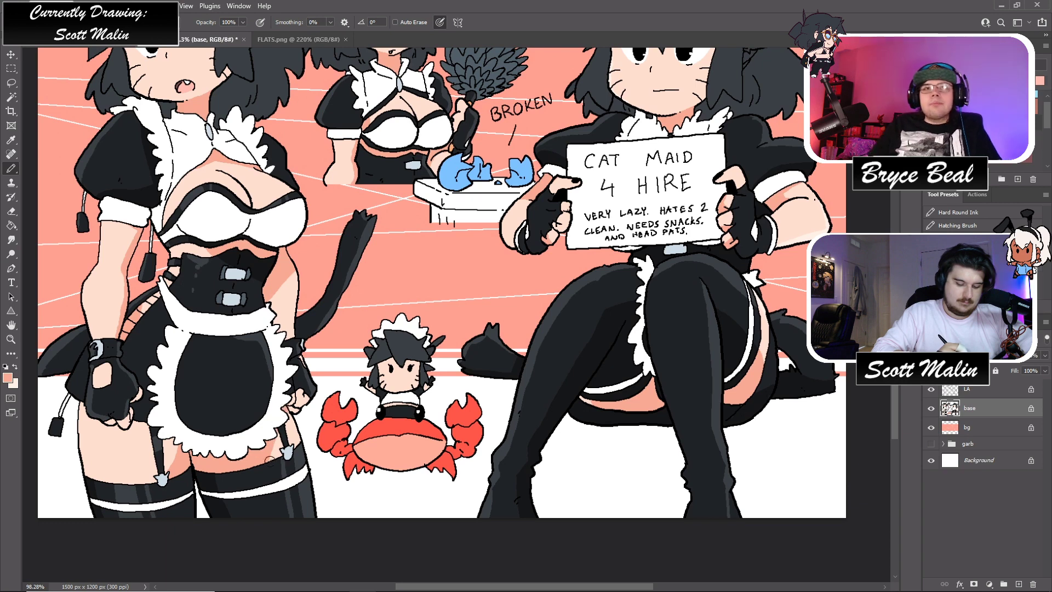
{"action": "key", "text": "x"}
{"action": "left_click_drag", "start_coordinate": [83, 412], "coordinate": [92, 474]}
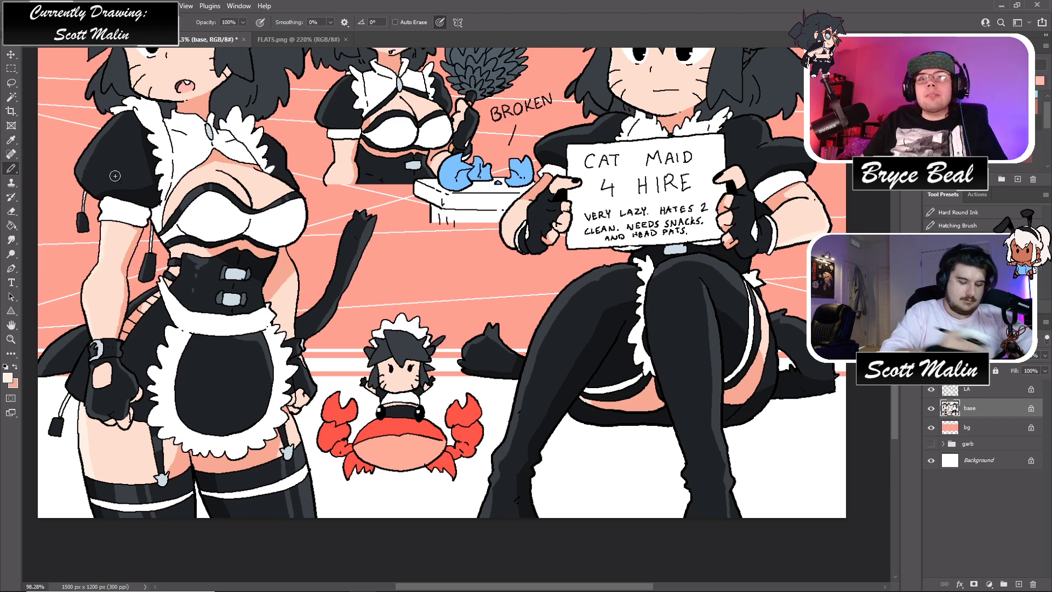
- Select the white areas of the base layer with the Magic Wand, covering the frills, aprons, stocking bands and sign
{"action": "scroll", "coordinate": [115, 176], "scroll_direction": "up", "scroll_amount": 2}
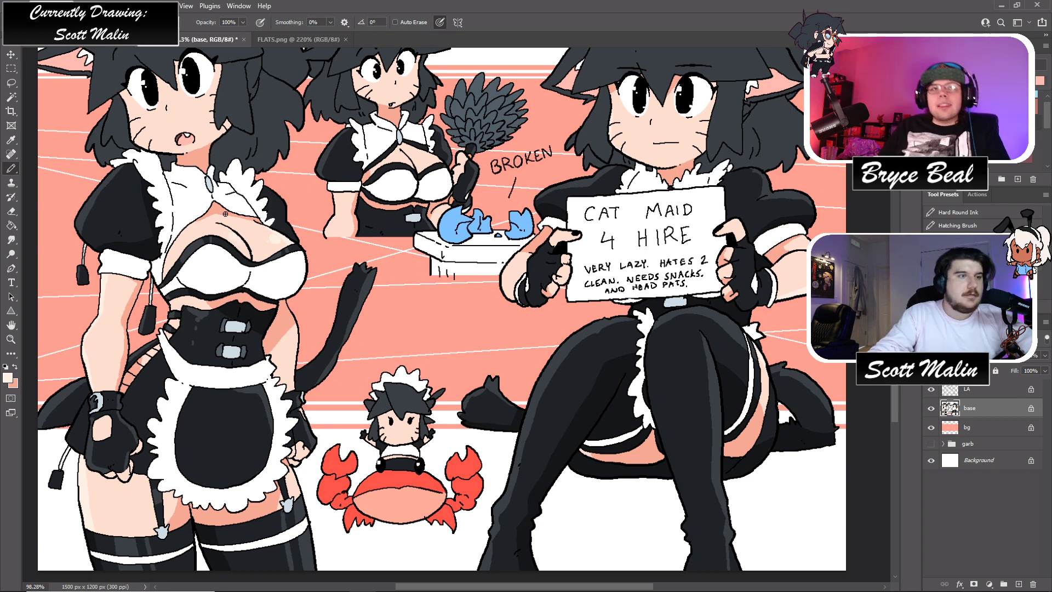
{"action": "scroll", "coordinate": [225, 213], "scroll_direction": "up", "scroll_amount": 3}
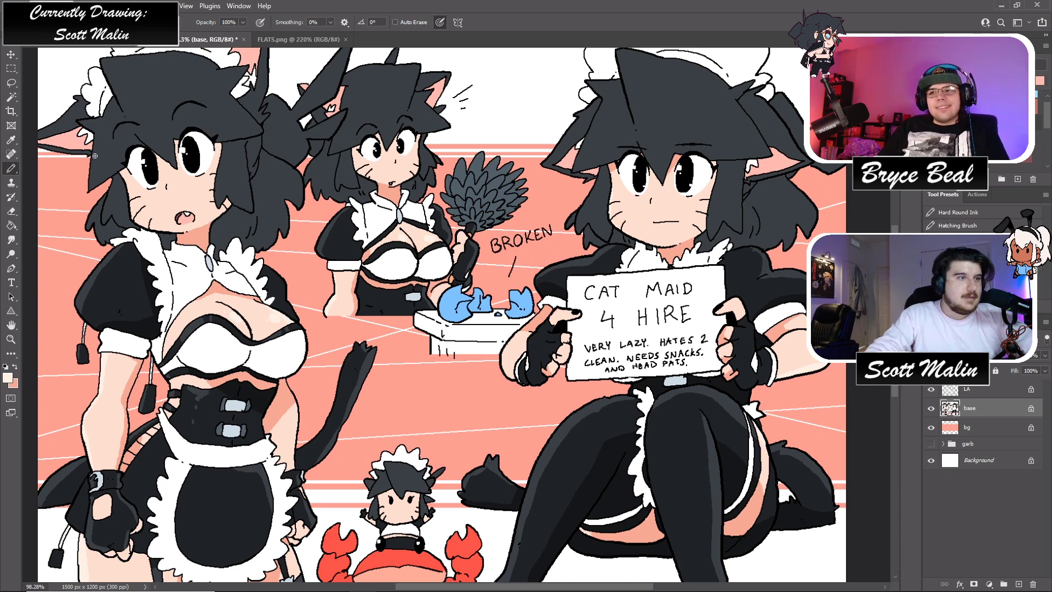
{"action": "scroll", "coordinate": [95, 156], "scroll_direction": "down", "scroll_amount": 2}
{"action": "scroll", "coordinate": [146, 325], "scroll_direction": "down", "scroll_amount": 4}
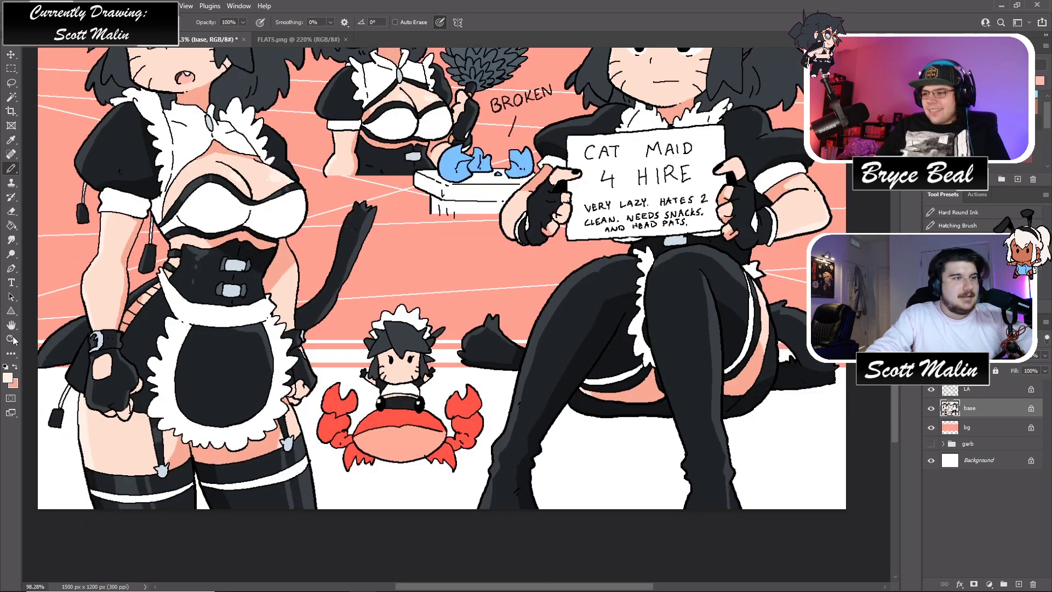
{"action": "left_click", "coordinate": [11, 339]}
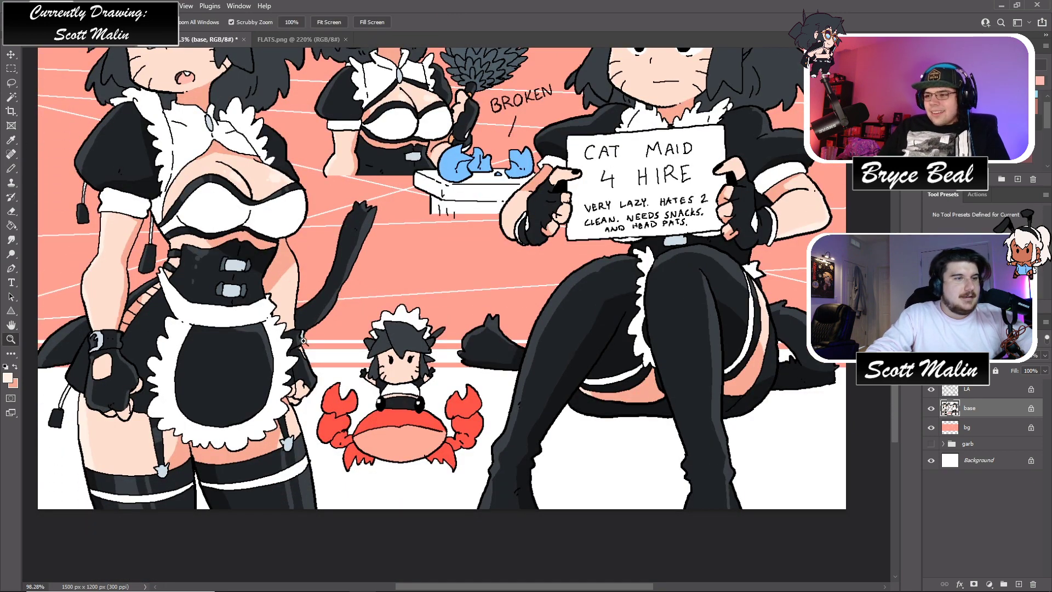
{"action": "scroll", "coordinate": [499, 301], "scroll_direction": "up", "scroll_amount": 5}
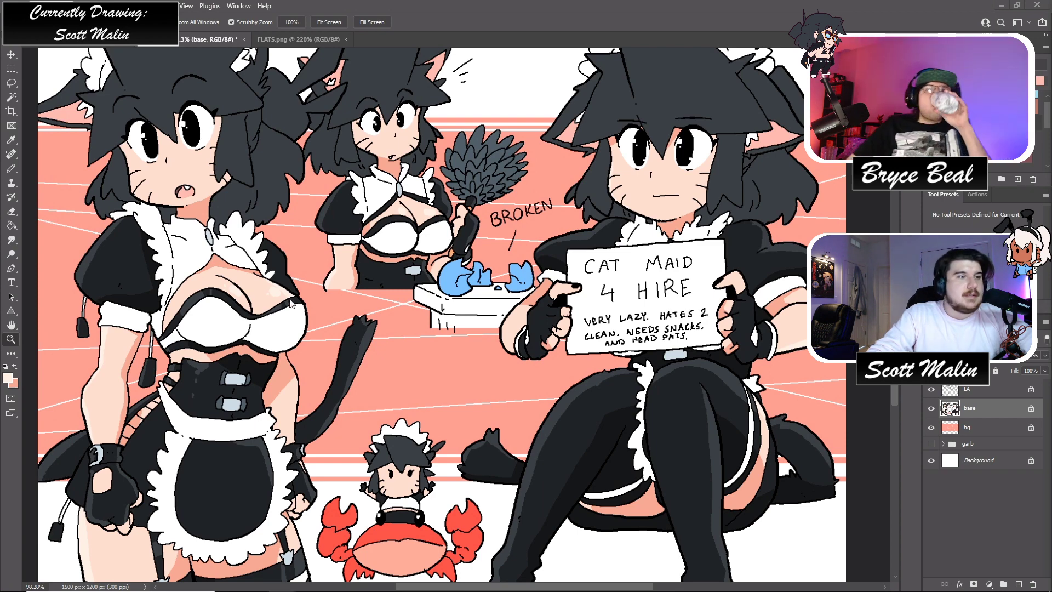
{"action": "left_click_drag", "start_coordinate": [340, 307], "coordinate": [328, 305]}
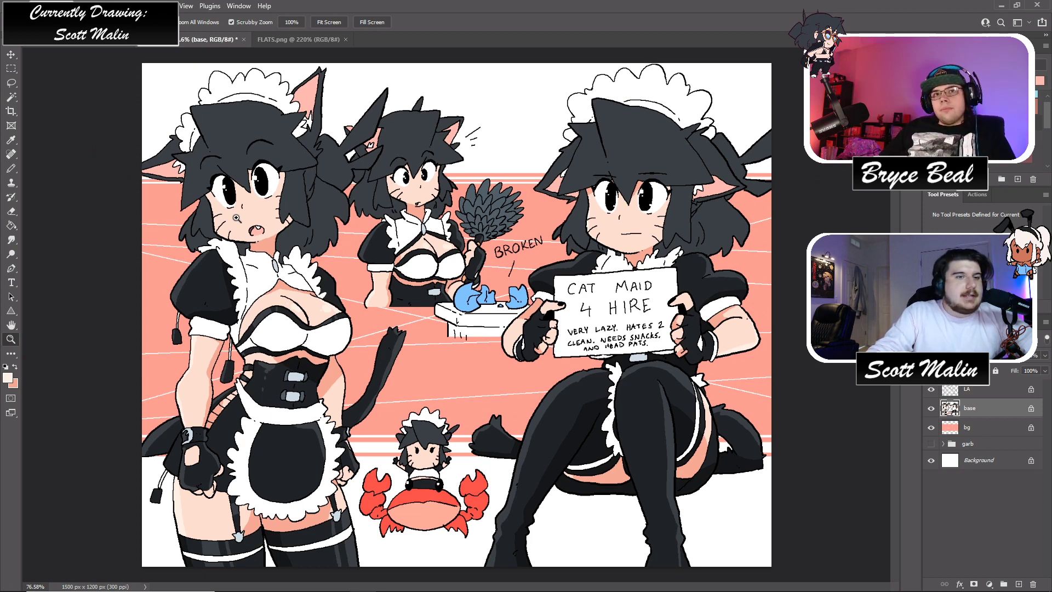
{"action": "left_click_drag", "start_coordinate": [479, 310], "coordinate": [487, 325]}
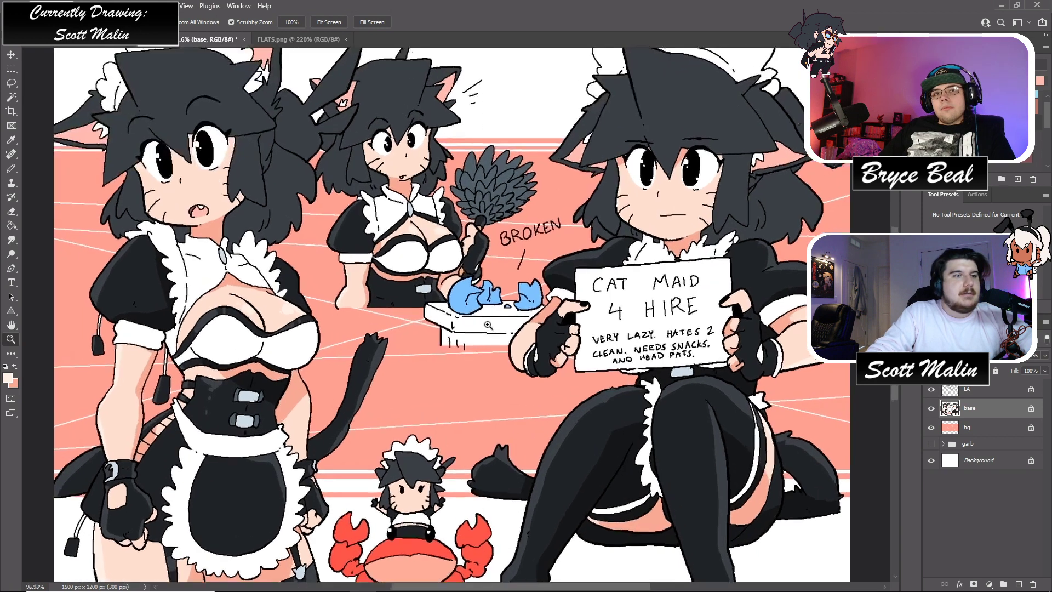
{"action": "key", "text": "w"}
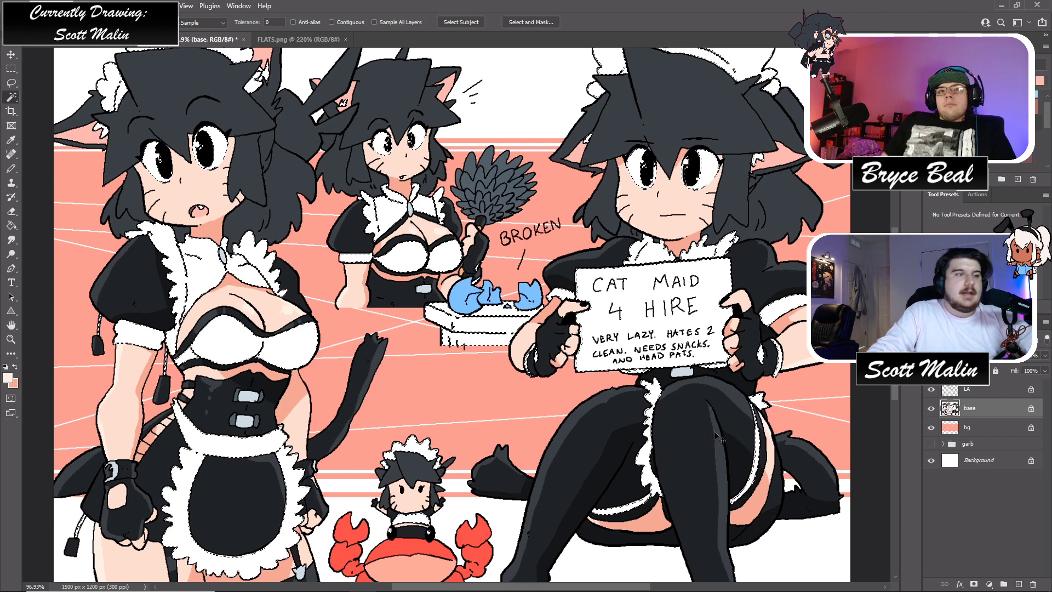
- Shade the seated maid's apron frill and both stocking bands with the light blue sampled from the broken vase
{"action": "key", "text": "b"}
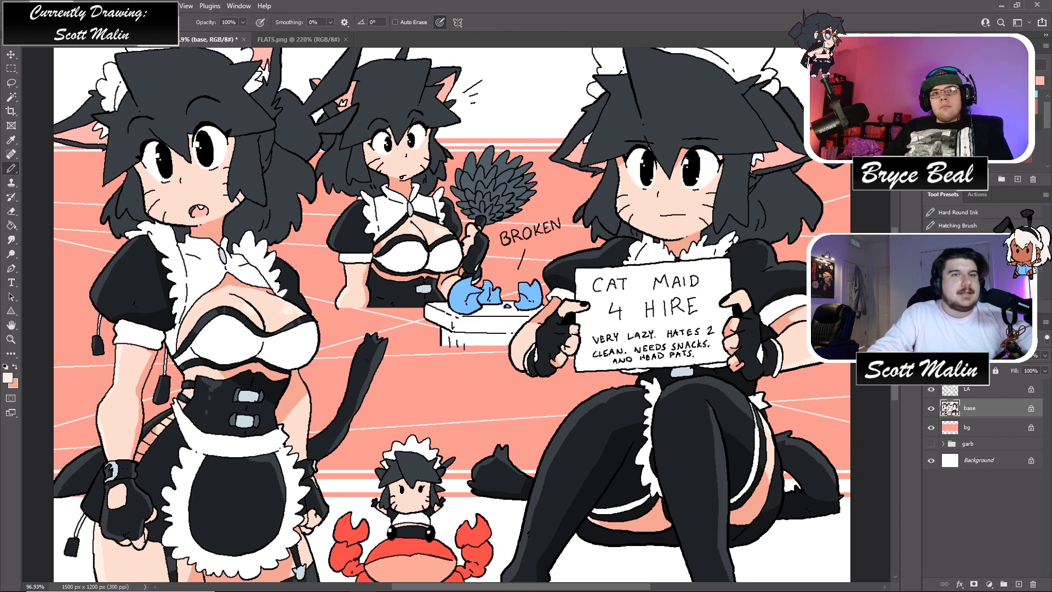
{"action": "left_click", "coordinate": [493, 296], "text": "alt"}
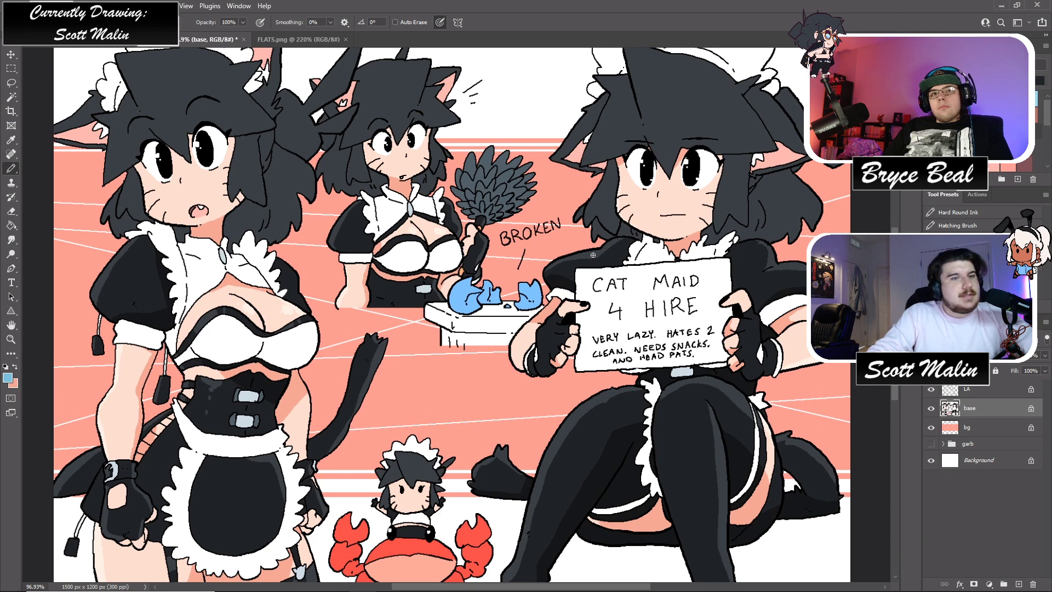
{"action": "mouse_move", "coordinate": [672, 441]}
{"action": "left_mouse_down"}
{"action": "mouse_move", "coordinate": [638, 457]}
{"action": "mouse_move", "coordinate": [669, 499]}
{"action": "mouse_move", "coordinate": [610, 512]}
{"action": "mouse_move", "coordinate": [603, 479]}
{"action": "mouse_move", "coordinate": [666, 481]}
{"action": "mouse_move", "coordinate": [666, 510]}
{"action": "left_mouse_up"}
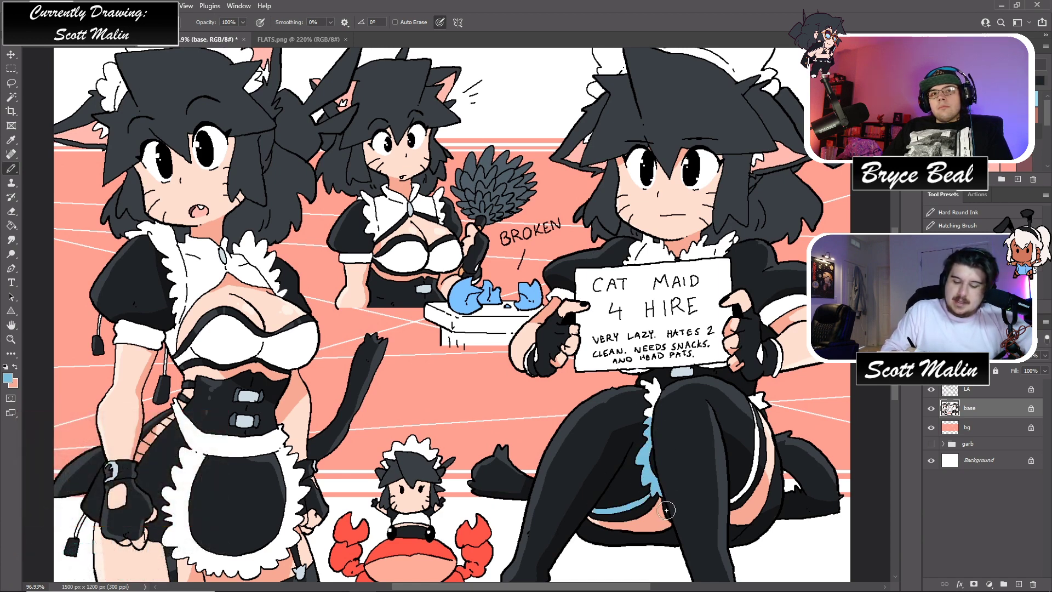
{"action": "key", "text": "x"}
{"action": "left_click", "coordinate": [590, 573], "text": "alt"}
{"action": "key", "text": "x"}
{"action": "left_click_drag", "start_coordinate": [756, 463], "coordinate": [732, 500]}
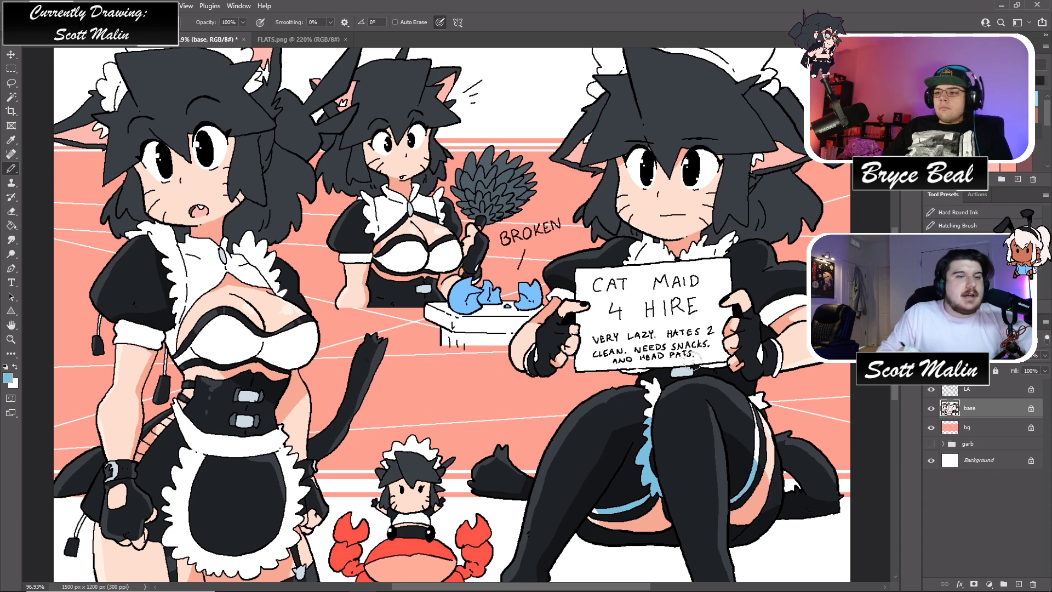
- Shade the white fabric beneath the sign and the inner part of the seated maid's frilled collar in light blue
{"action": "left_click_drag", "start_coordinate": [649, 364], "coordinate": [627, 365]}
{"action": "key", "text": "ctrl+z"}
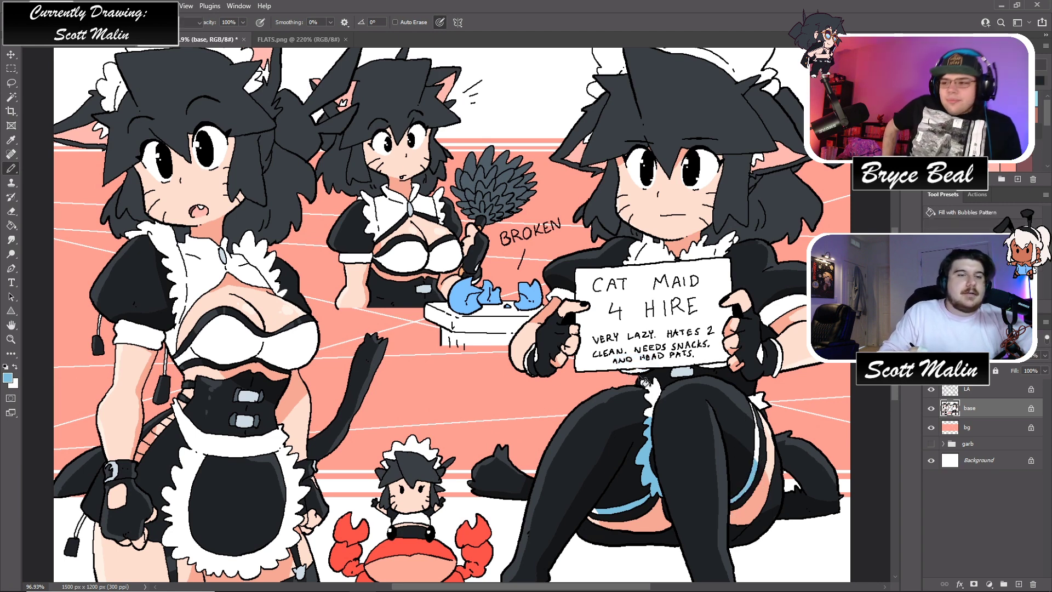
{"action": "key", "text": "g"}
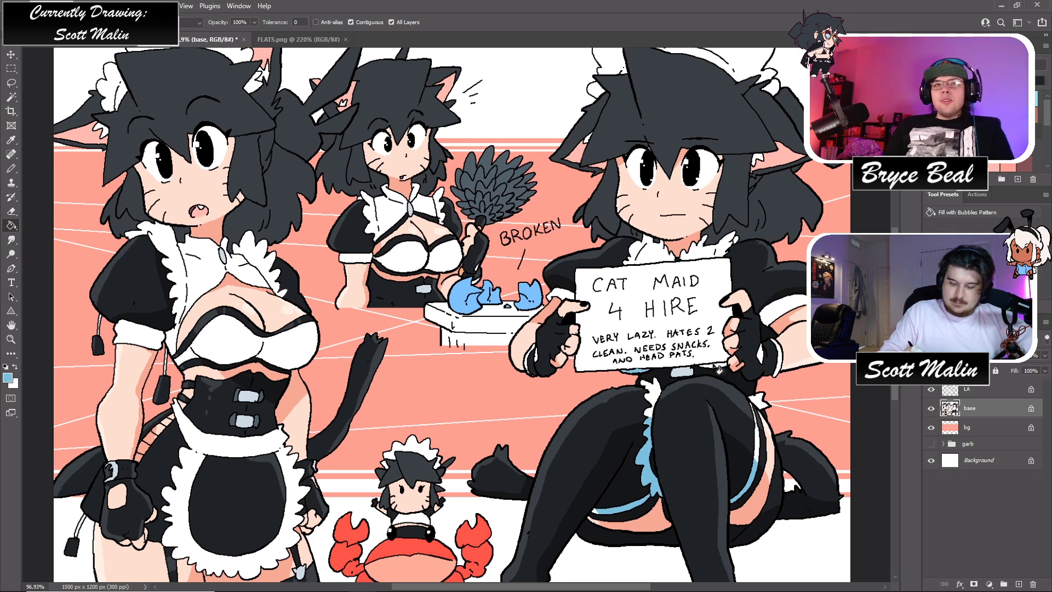
{"action": "key", "text": "b"}
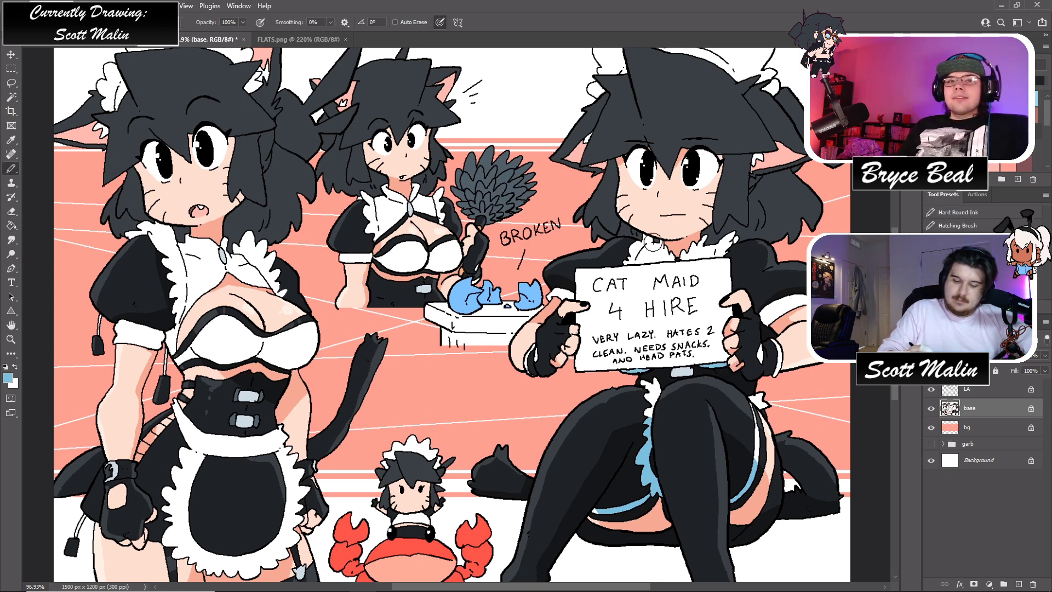
{"action": "mouse_move", "coordinate": [642, 242]}
{"action": "left_mouse_down"}
{"action": "mouse_move", "coordinate": [671, 249]}
{"action": "mouse_move", "coordinate": [697, 256]}
{"action": "mouse_move", "coordinate": [716, 243]}
{"action": "left_mouse_up"}
{"action": "key", "text": "g"}
{"action": "left_click", "coordinate": [681, 257]}
{"action": "left_click", "coordinate": [659, 260]}
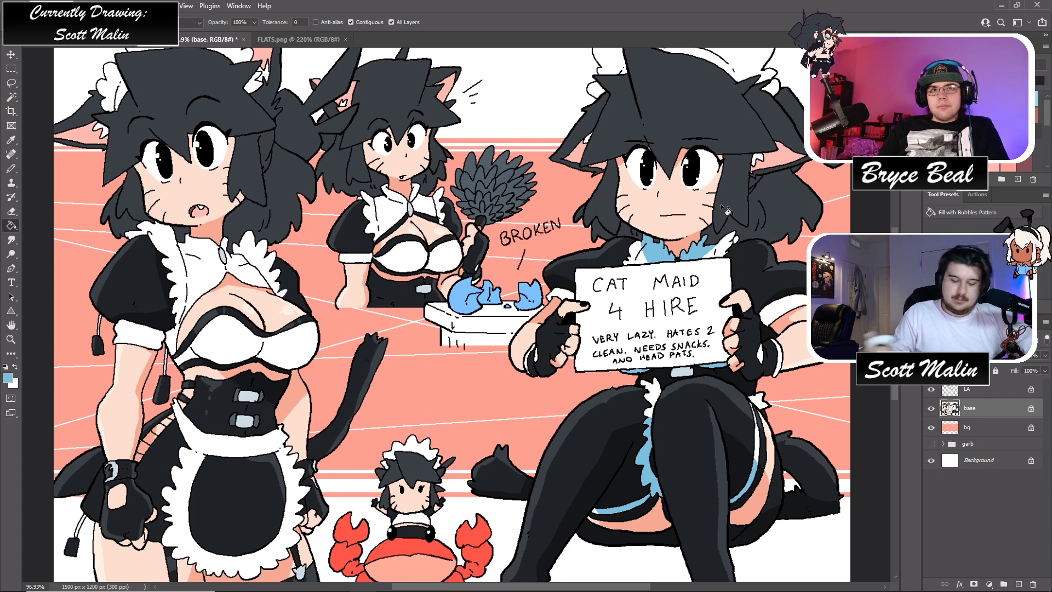
- Fill the front and side faces of the table under the broken vase with light blue, leaving its top white
{"action": "left_click", "coordinate": [466, 327]}
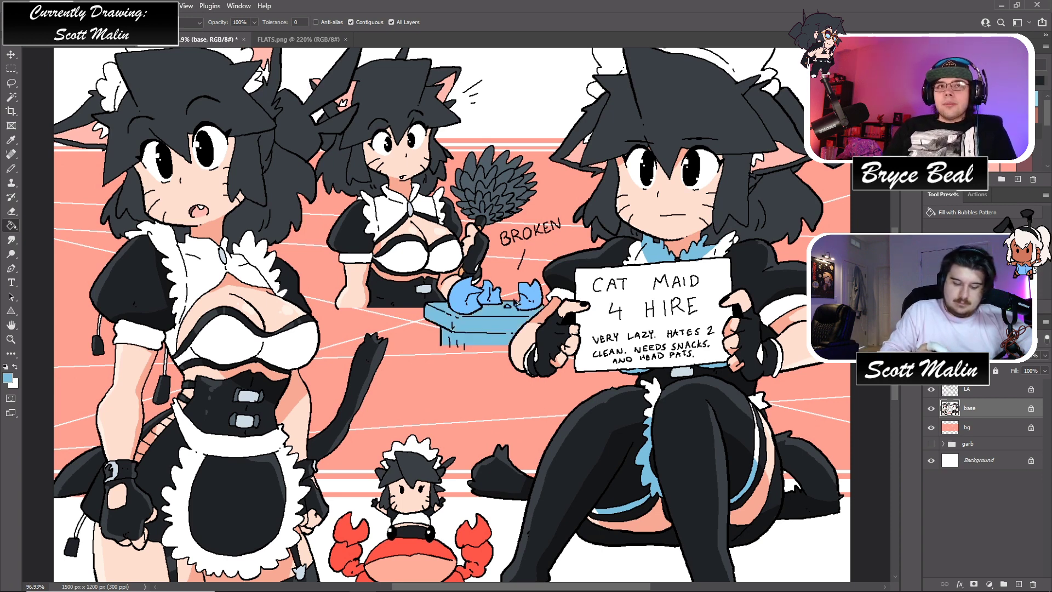
{"action": "key", "text": "ctrl+z"}
{"action": "key", "text": "b"}
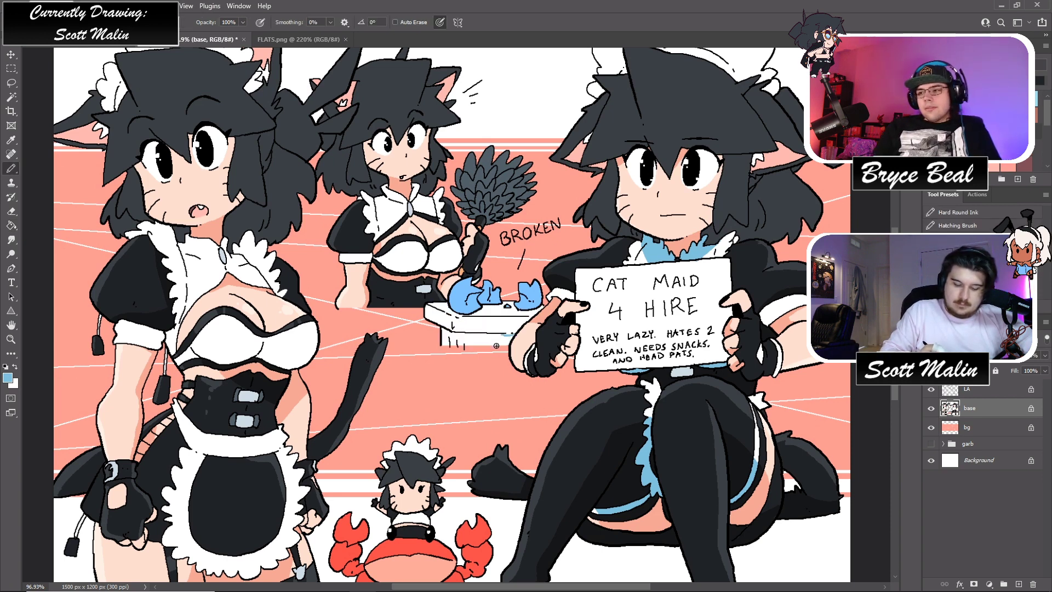
{"action": "key", "text": "g"}
{"action": "left_click", "coordinate": [497, 343]}
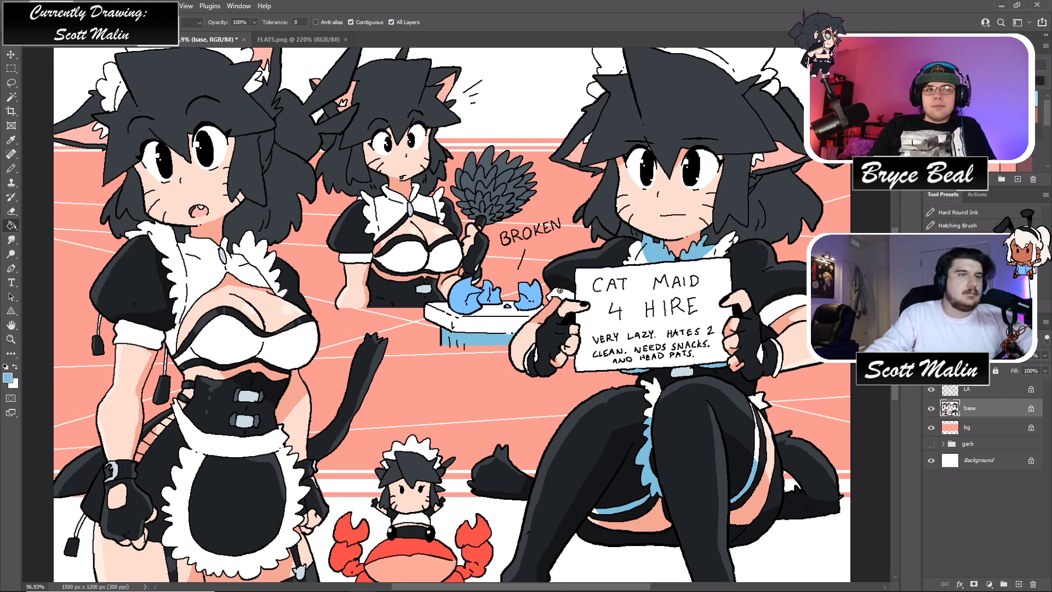
{"action": "key", "text": "b"}
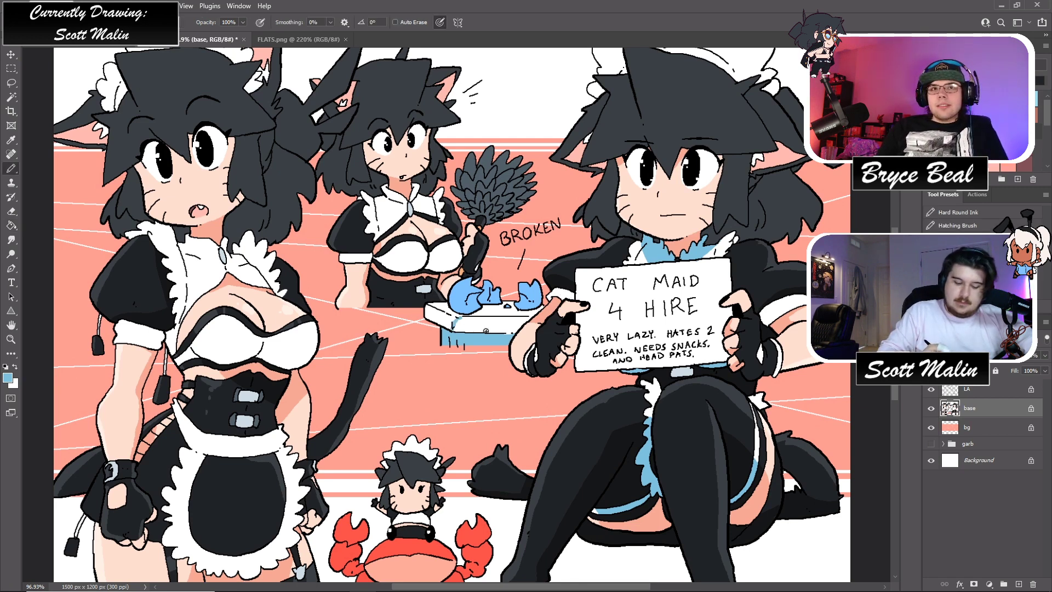
{"action": "key", "text": "g"}
{"action": "left_click", "coordinate": [530, 319]}
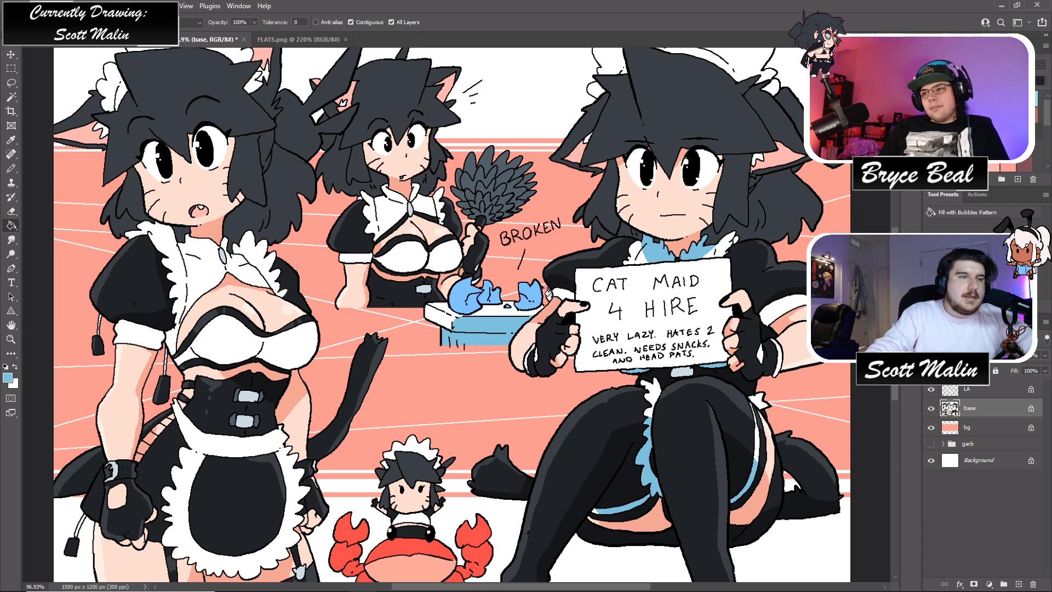
- Shade the middle maid's collar and the lower edges of her white top in light blue
{"action": "scroll", "coordinate": [548, 290], "scroll_direction": "up", "scroll_amount": 2}
{"action": "key", "text": "b"}
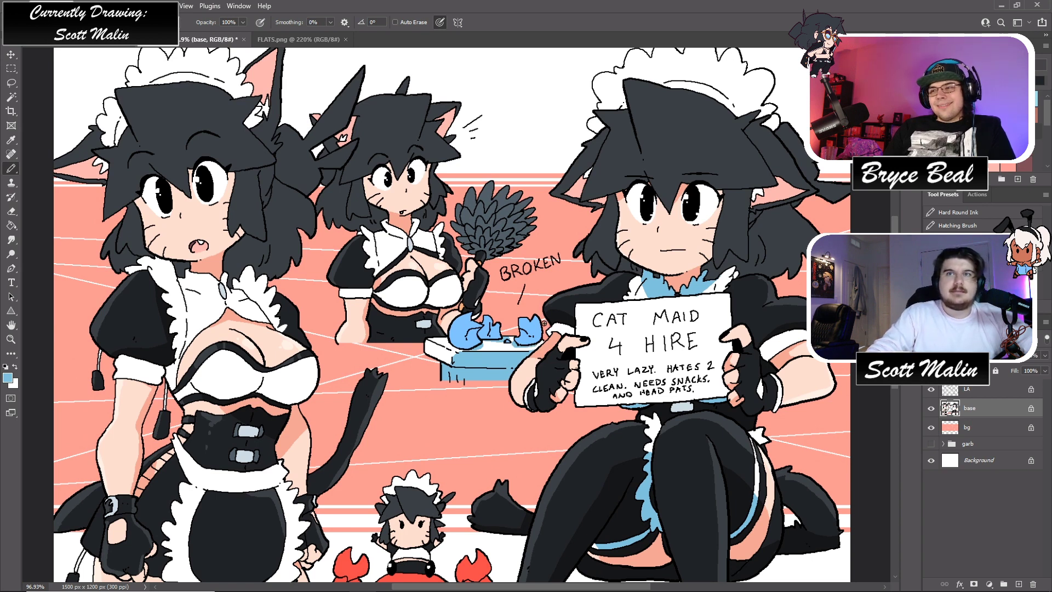
{"action": "scroll", "coordinate": [532, 324], "scroll_direction": "down", "scroll_amount": 2}
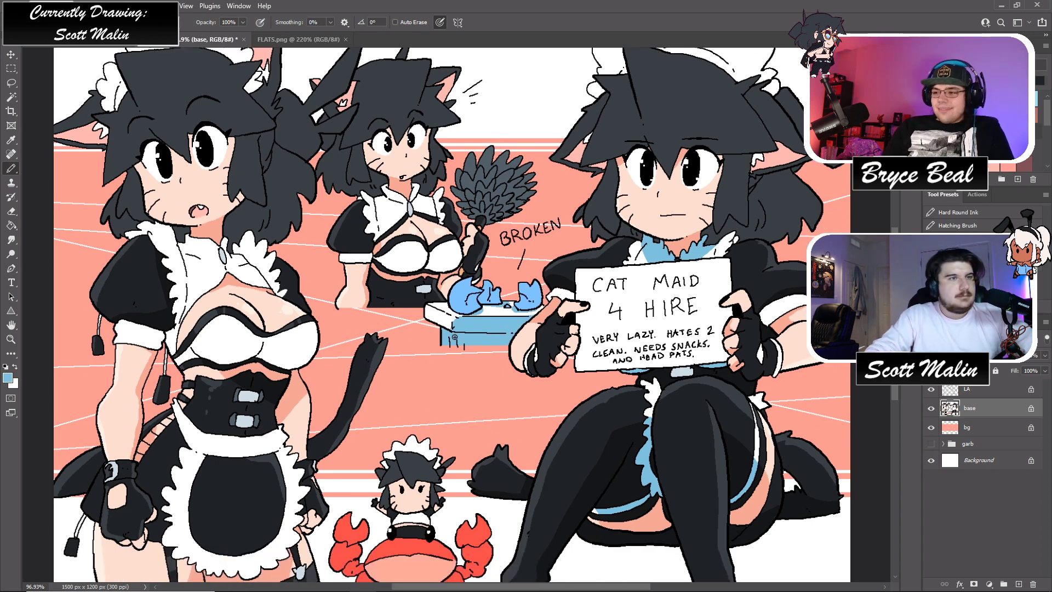
{"action": "scroll", "coordinate": [454, 337], "scroll_direction": "up", "scroll_amount": 4}
{"action": "mouse_move", "coordinate": [388, 270]}
{"action": "left_mouse_down"}
{"action": "mouse_move", "coordinate": [390, 279]}
{"action": "mouse_move", "coordinate": [422, 266]}
{"action": "mouse_move", "coordinate": [430, 290]}
{"action": "left_mouse_up"}
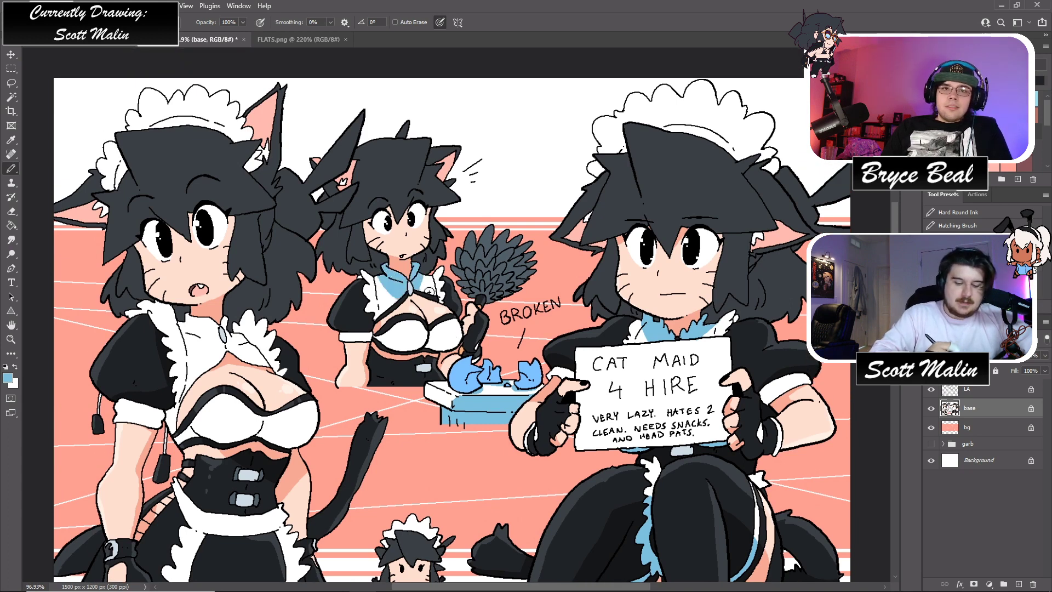
{"action": "left_click_drag", "start_coordinate": [382, 340], "coordinate": [422, 357]}
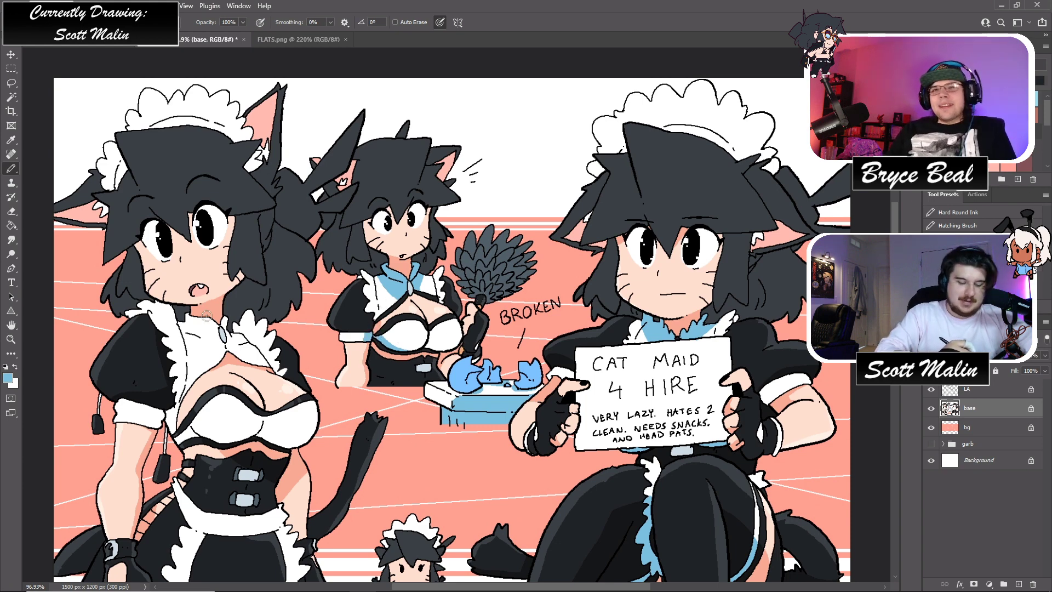
- Shade the standing maid's collar, shoulder frills, white top and the far side of her apron frill in light blue
{"action": "left_click_drag", "start_coordinate": [184, 321], "coordinate": [225, 351]}
{"action": "mouse_move", "coordinate": [246, 316]}
{"action": "left_mouse_down"}
{"action": "mouse_move", "coordinate": [230, 353]}
{"action": "mouse_move", "coordinate": [217, 328]}
{"action": "mouse_move", "coordinate": [138, 305]}
{"action": "left_mouse_up"}
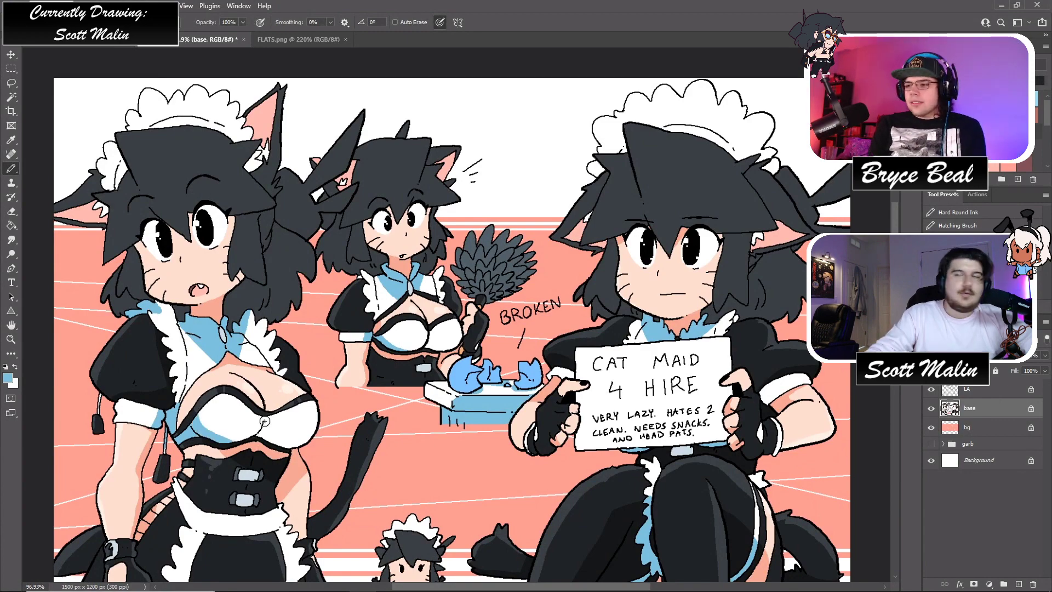
{"action": "scroll", "coordinate": [264, 421], "scroll_direction": "down", "scroll_amount": 5}
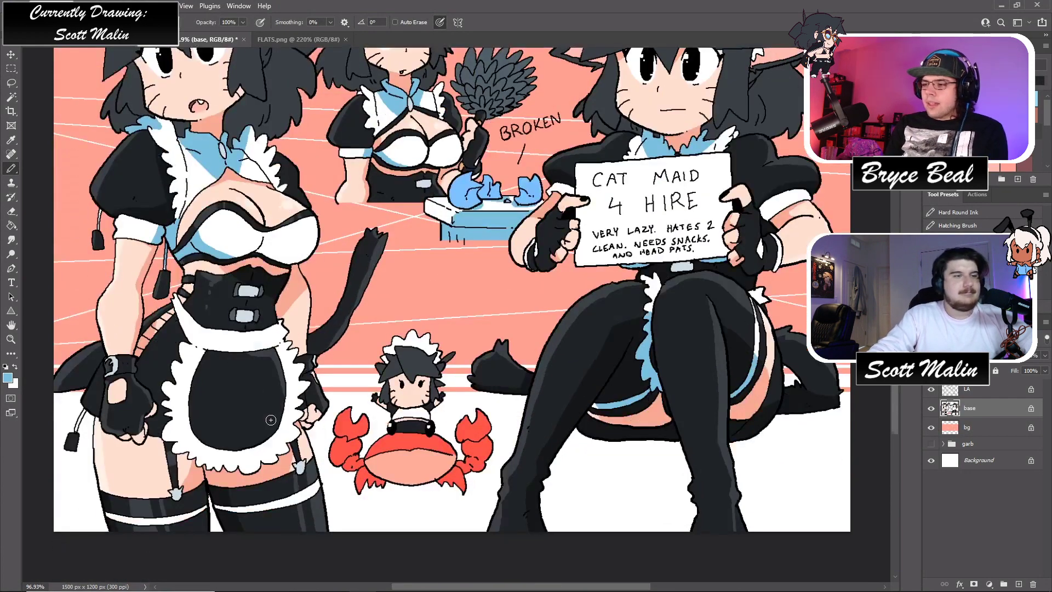
{"action": "mouse_move", "coordinate": [279, 349]}
{"action": "left_mouse_down"}
{"action": "mouse_move", "coordinate": [286, 406]}
{"action": "mouse_move", "coordinate": [293, 335]}
{"action": "mouse_move", "coordinate": [305, 386]}
{"action": "left_mouse_up"}
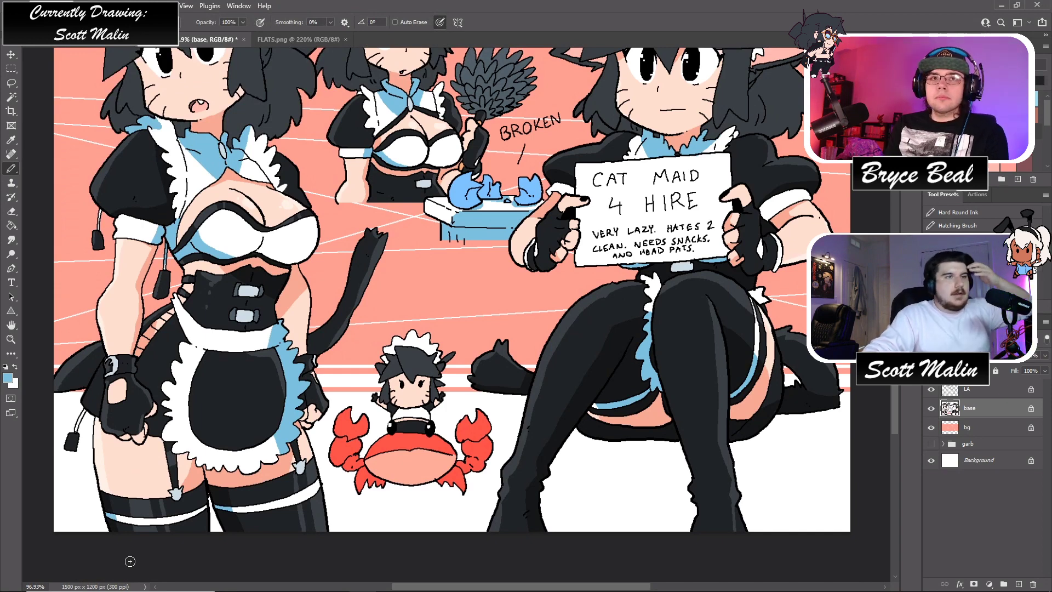
- Save the illustration file
{"action": "scroll", "coordinate": [130, 561], "scroll_direction": "up", "scroll_amount": 5}
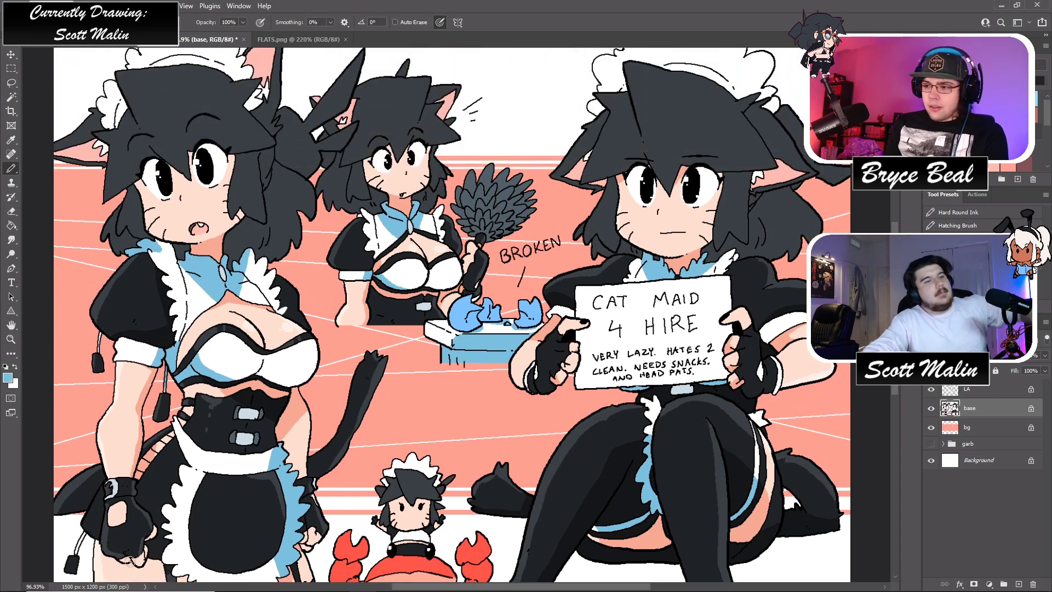
{"action": "scroll", "coordinate": [130, 561], "scroll_direction": "up", "scroll_amount": 3}
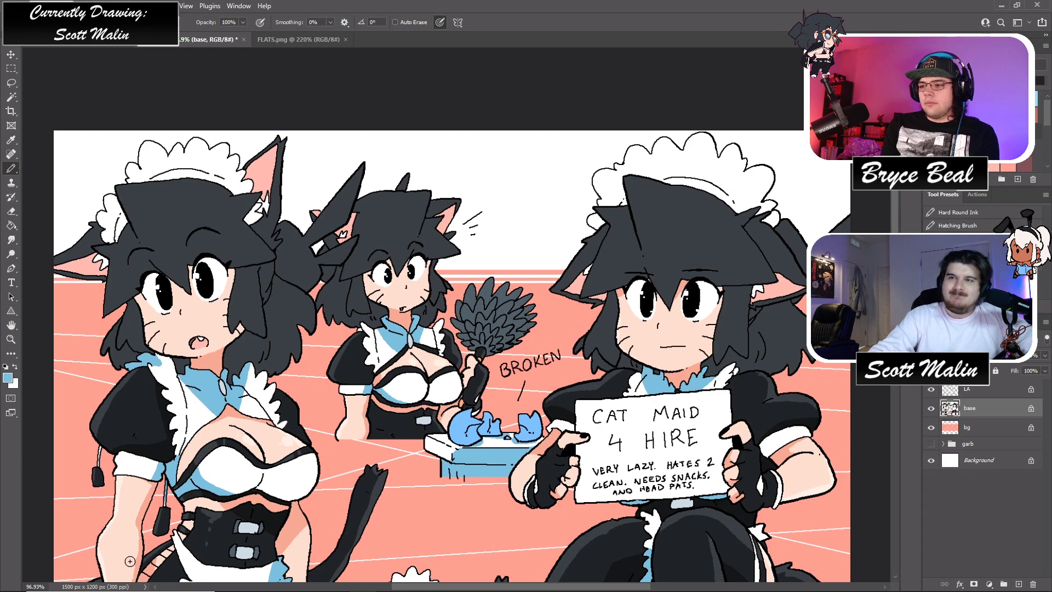
{"action": "left_click", "coordinate": [11, 339]}
{"action": "left_click_drag", "start_coordinate": [440, 329], "coordinate": [443, 353]}
{"action": "key", "text": "ctrl+s"}
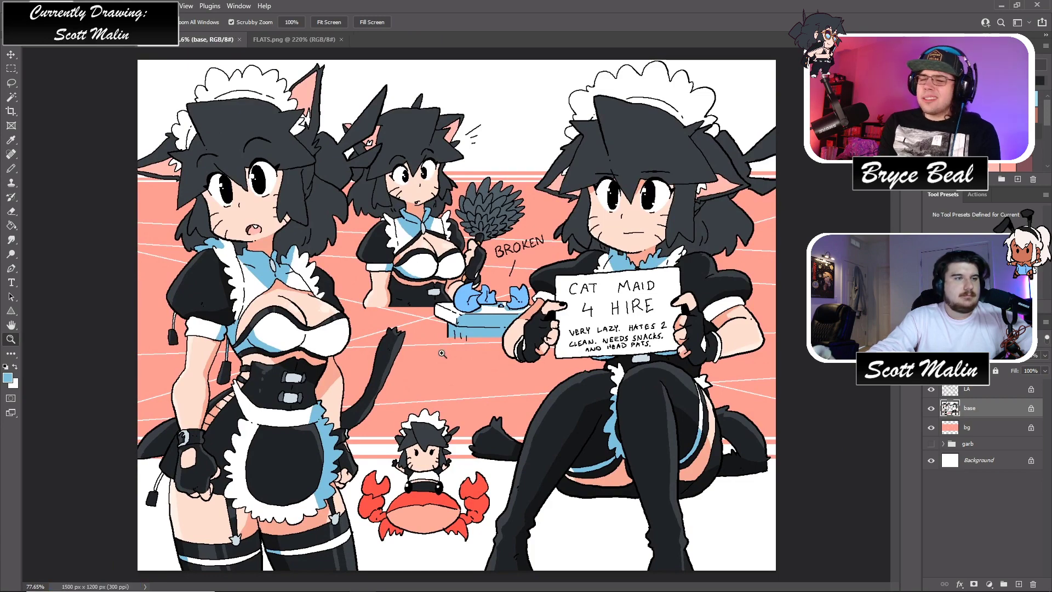
- Try small white highlights on a new layer above the base, on the standing maid's sleeves, top, corset and stockings
{"action": "left_click", "coordinate": [1018, 584]}
{"action": "key", "text": "d"}
{"action": "key", "text": "x"}
{"action": "left_click_drag", "start_coordinate": [164, 254], "coordinate": [203, 255]}
{"action": "key", "text": "b"}
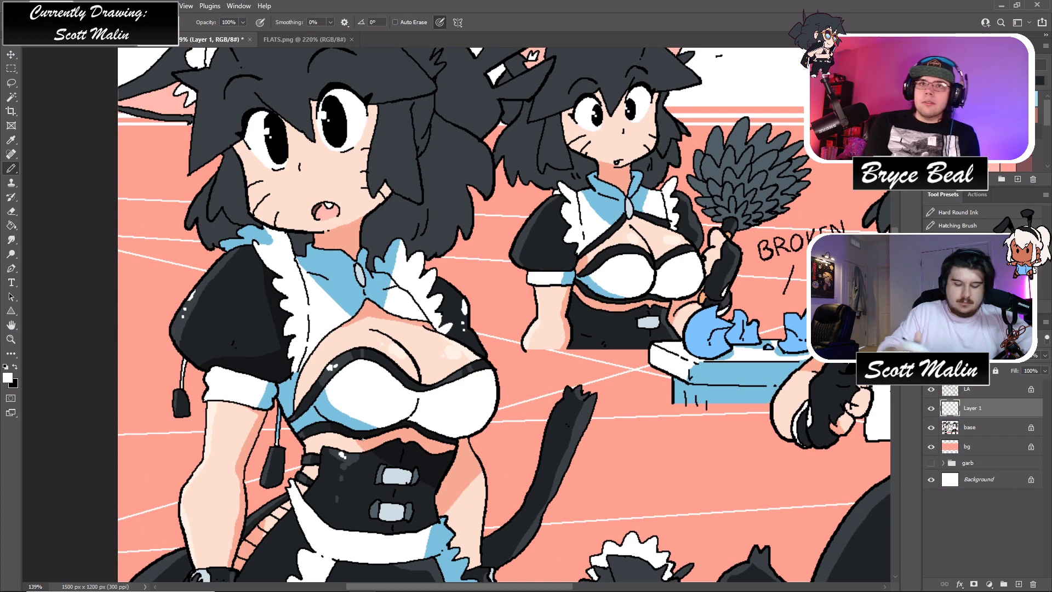
{"action": "scroll", "coordinate": [363, 438], "scroll_direction": "down", "scroll_amount": 5}
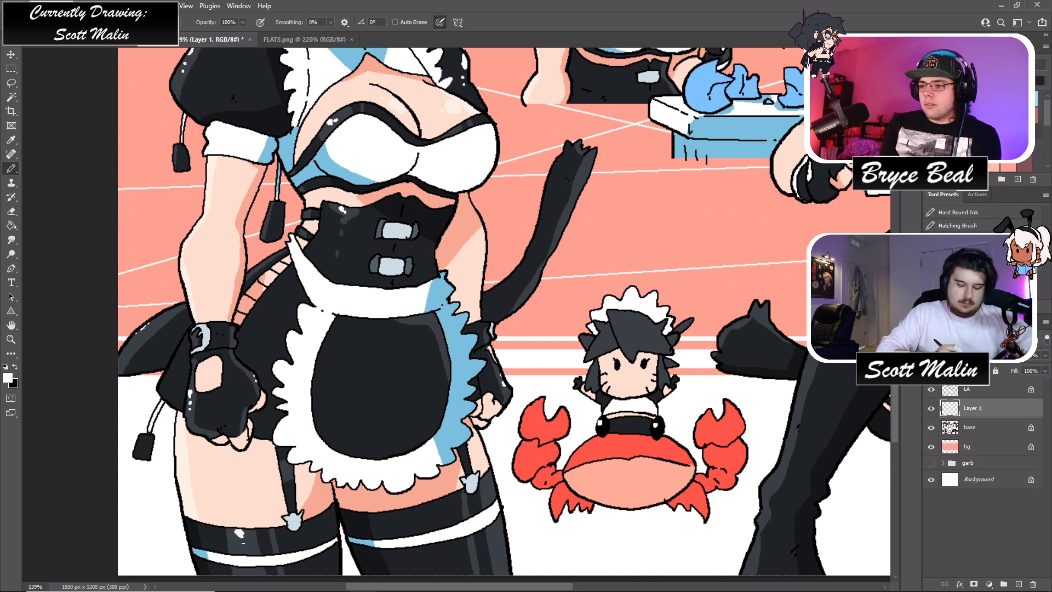
{"action": "scroll", "coordinate": [254, 525], "scroll_direction": "up", "scroll_amount": 1}
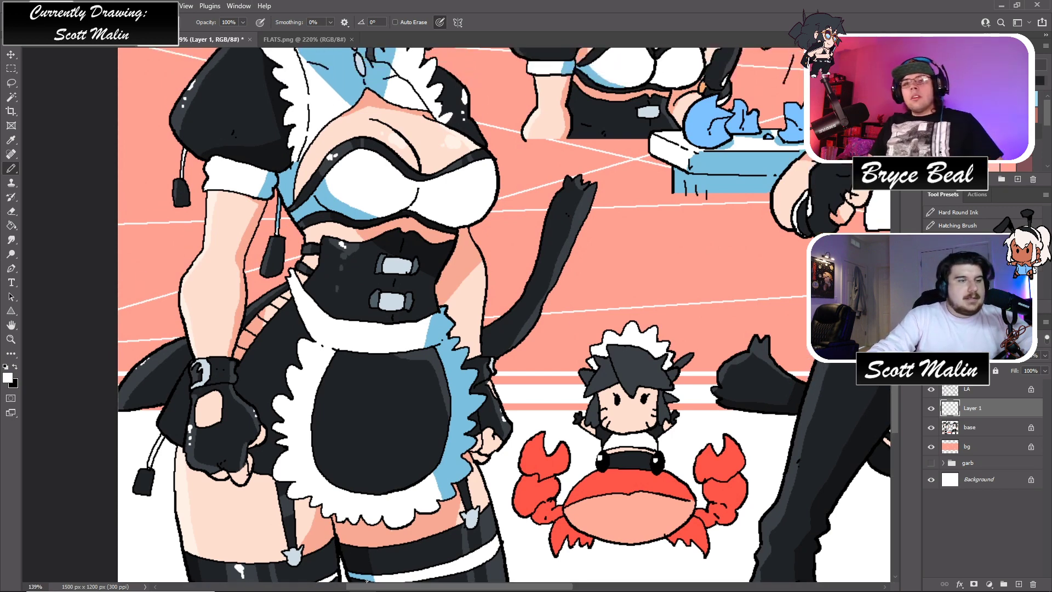
- Try white highlights on the seated maid's stockings and sleeves and on the middle maid's sleeve
{"action": "scroll", "coordinate": [367, 580], "scroll_direction": "right", "scroll_amount": 10}
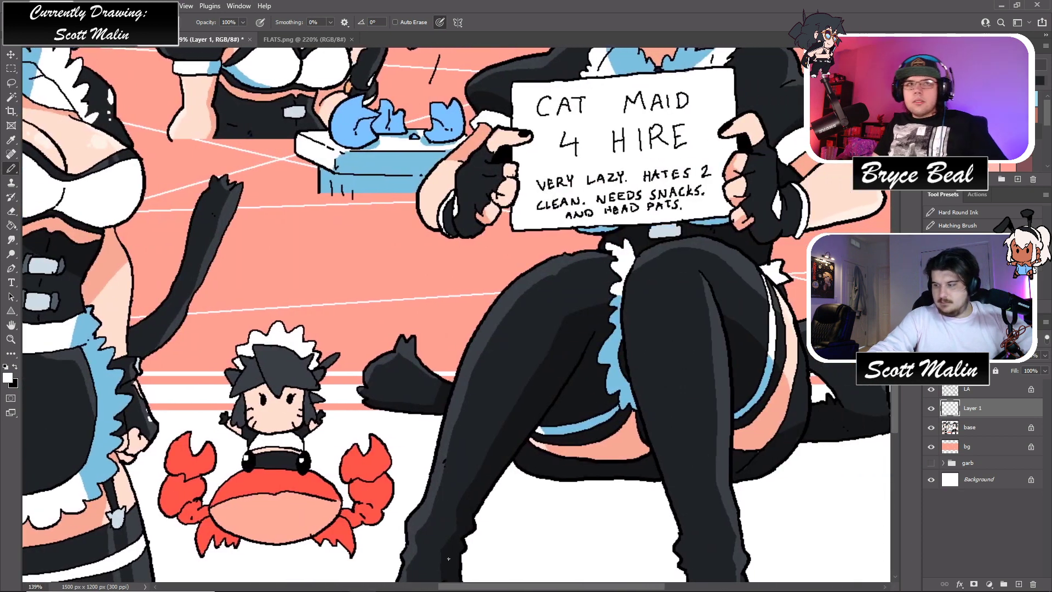
{"action": "left_click_drag", "start_coordinate": [499, 299], "coordinate": [493, 307]}
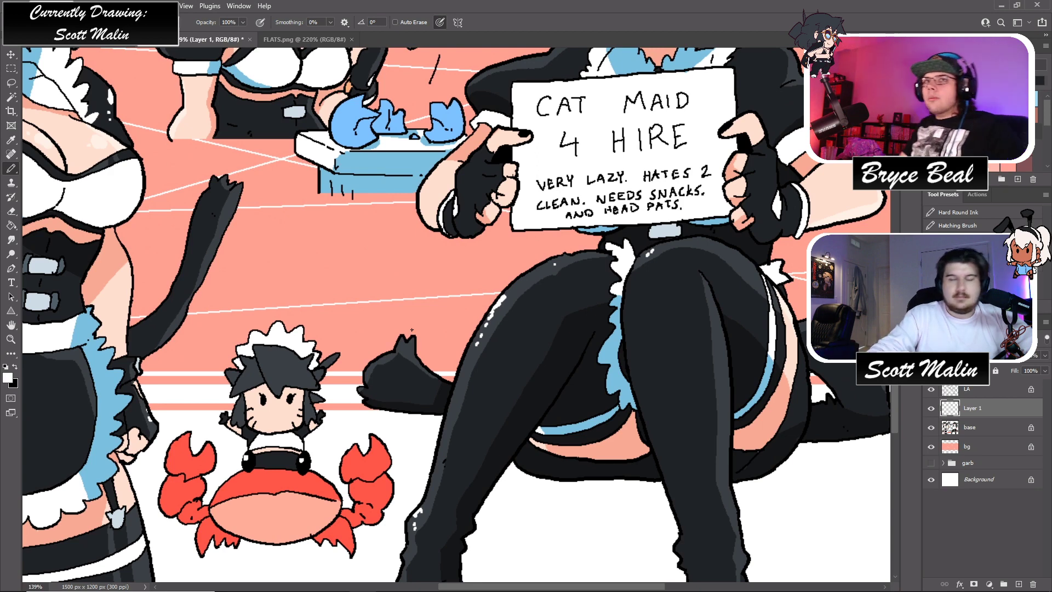
{"action": "scroll", "coordinate": [412, 330], "scroll_direction": "up", "scroll_amount": 3}
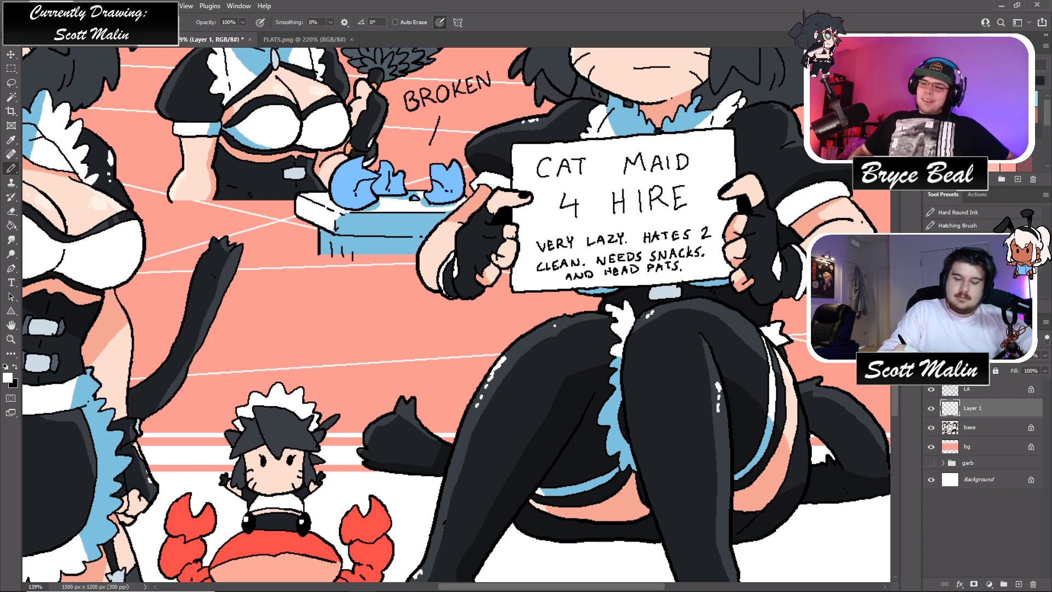
{"action": "scroll", "coordinate": [797, 103], "scroll_direction": "up", "scroll_amount": 10}
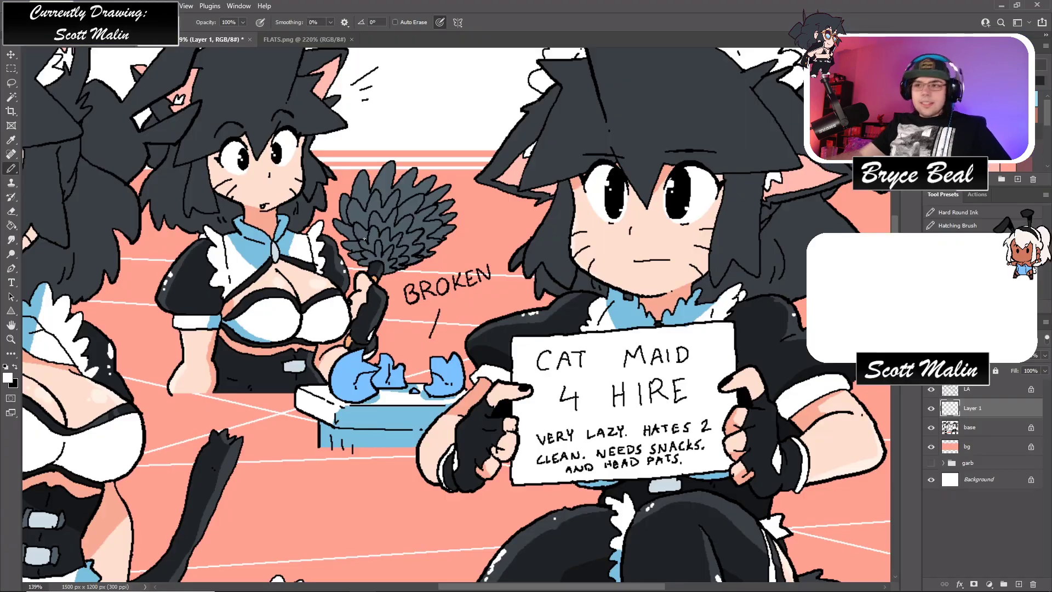
- Delete the layer with the white highlights
{"action": "left_click", "coordinate": [10, 339]}
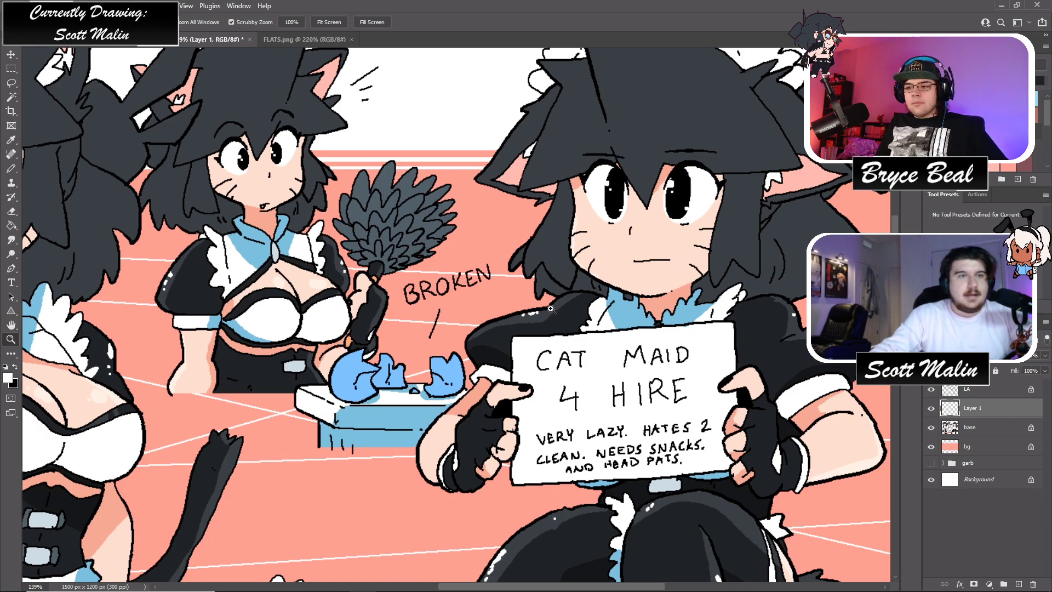
{"action": "left_click_drag", "start_coordinate": [575, 307], "coordinate": [540, 306]}
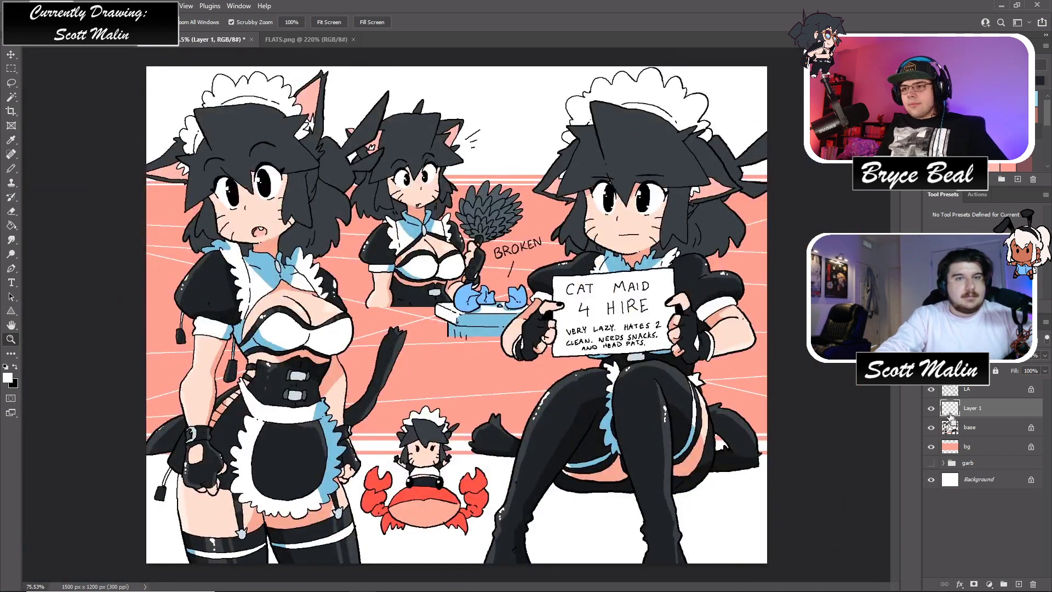
{"action": "left_click_drag", "start_coordinate": [973, 414], "coordinate": [1033, 584]}
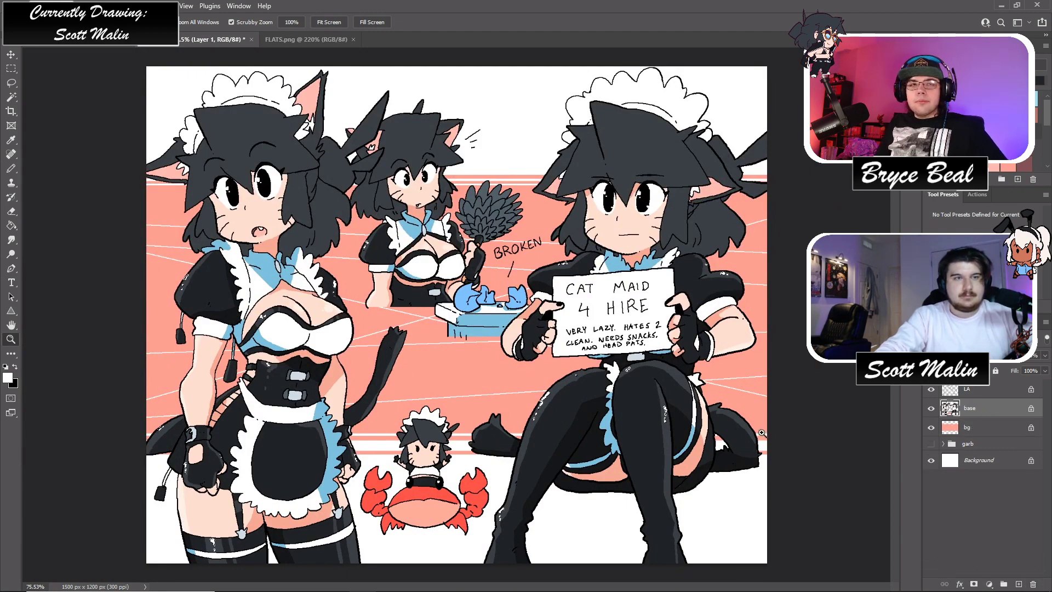
- Adjust the base layer's colours with Hue/Saturation, setting the hue to -2
{"action": "left_click_drag", "start_coordinate": [670, 409], "coordinate": [723, 416]}
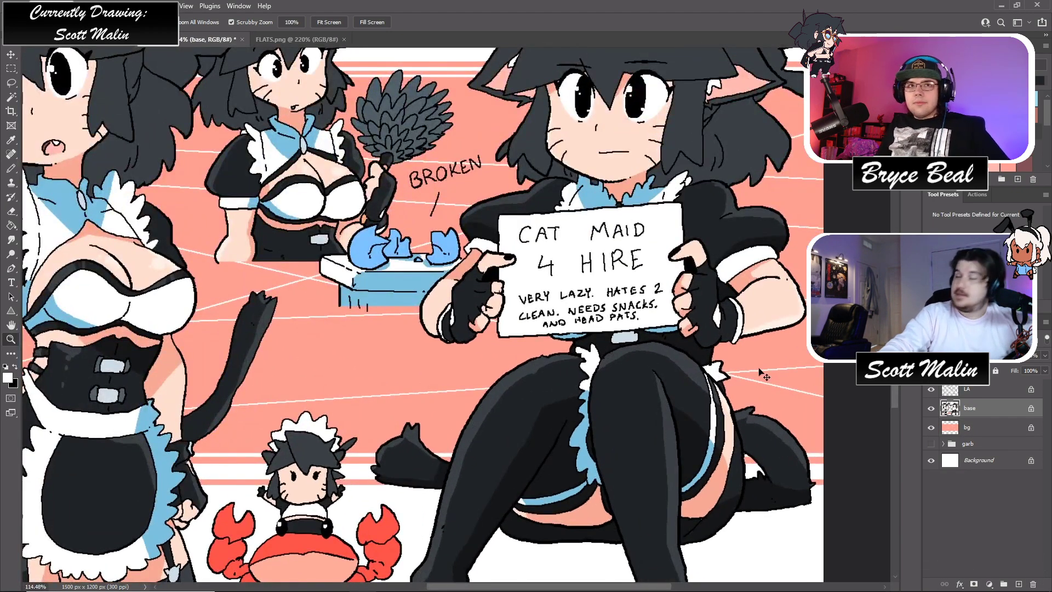
{"action": "key", "text": "ctrl+u"}
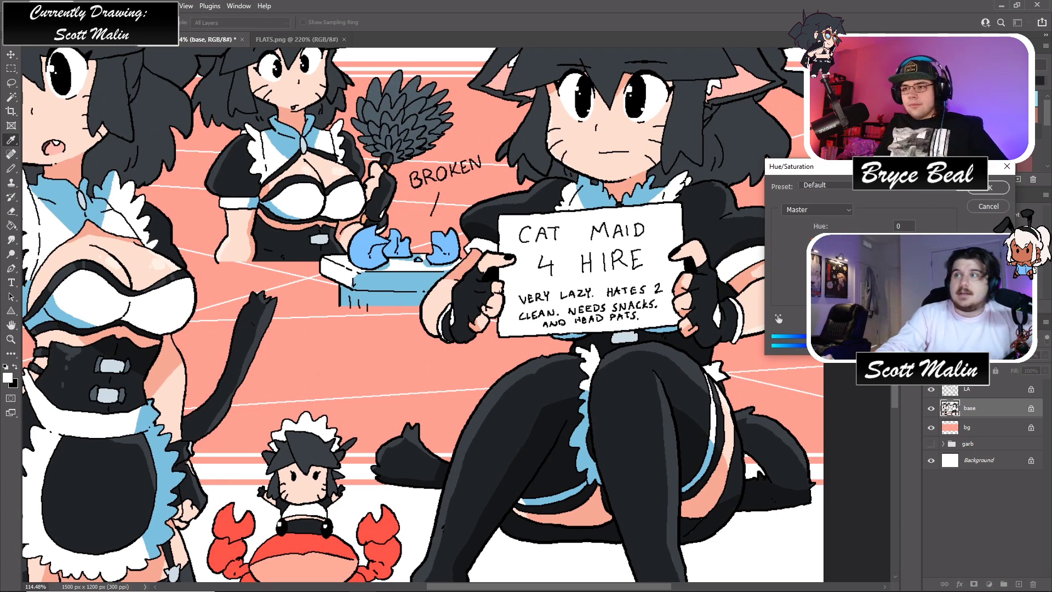
{"action": "left_click_drag", "start_coordinate": [864, 294], "coordinate": [871, 295]}
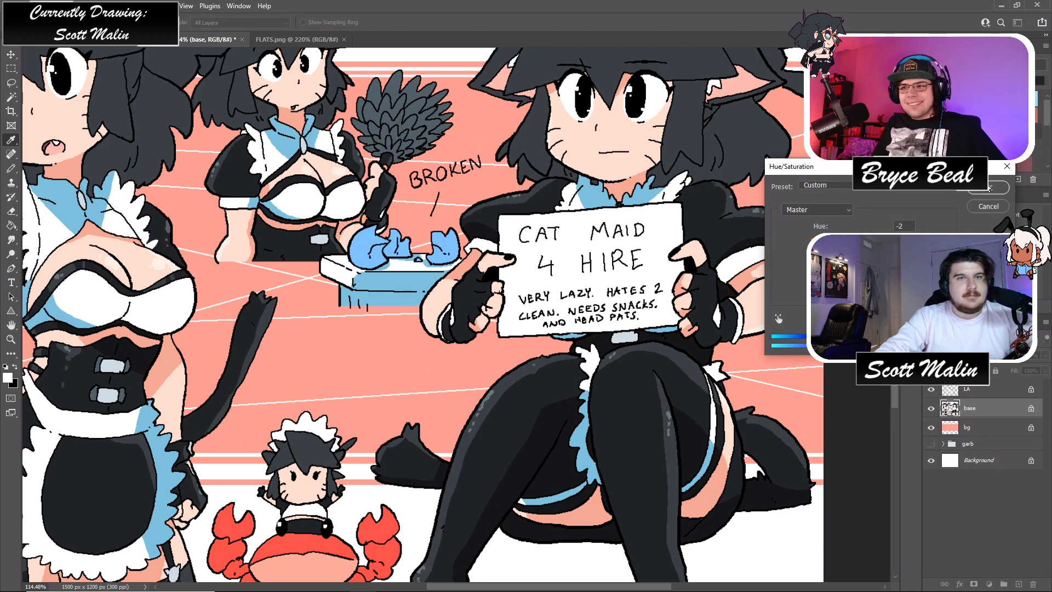
{"action": "key", "text": "Return"}
{"action": "key", "text": "z"}
{"action": "left_click_drag", "start_coordinate": [240, 330], "coordinate": [216, 336]}
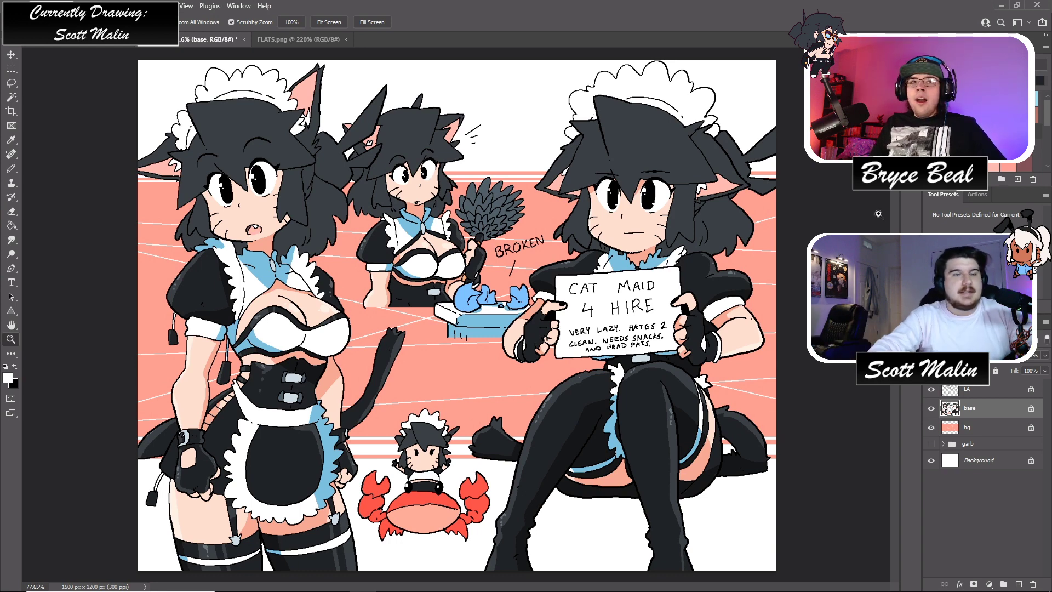
- Lasso the shadow areas of the cat ears on the standing, middle and seated maids
{"action": "scroll", "coordinate": [721, 433], "scroll_direction": "up", "scroll_amount": 4}
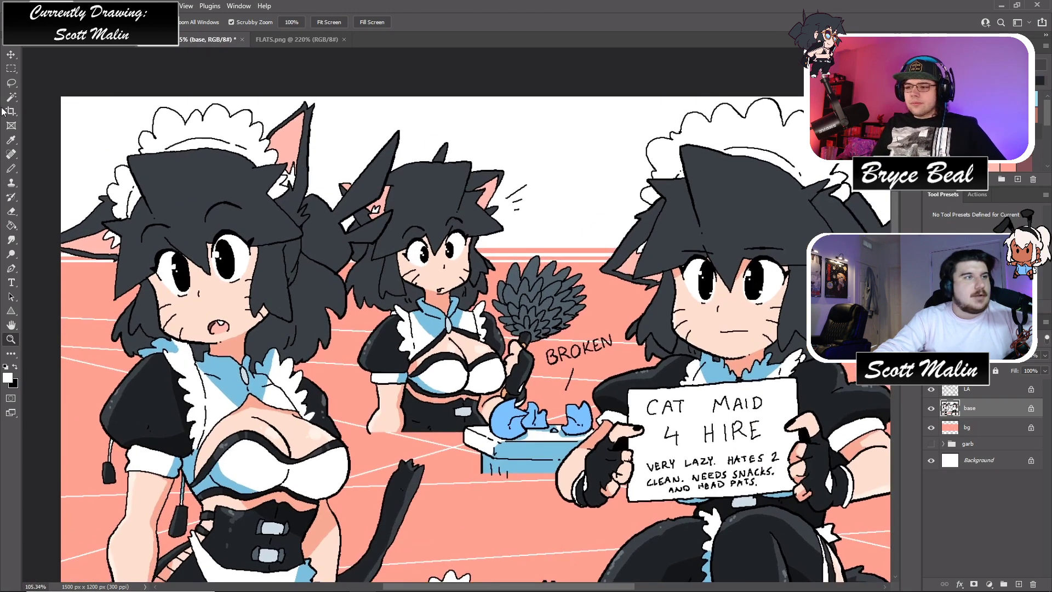
{"action": "left_click", "coordinate": [11, 83]}
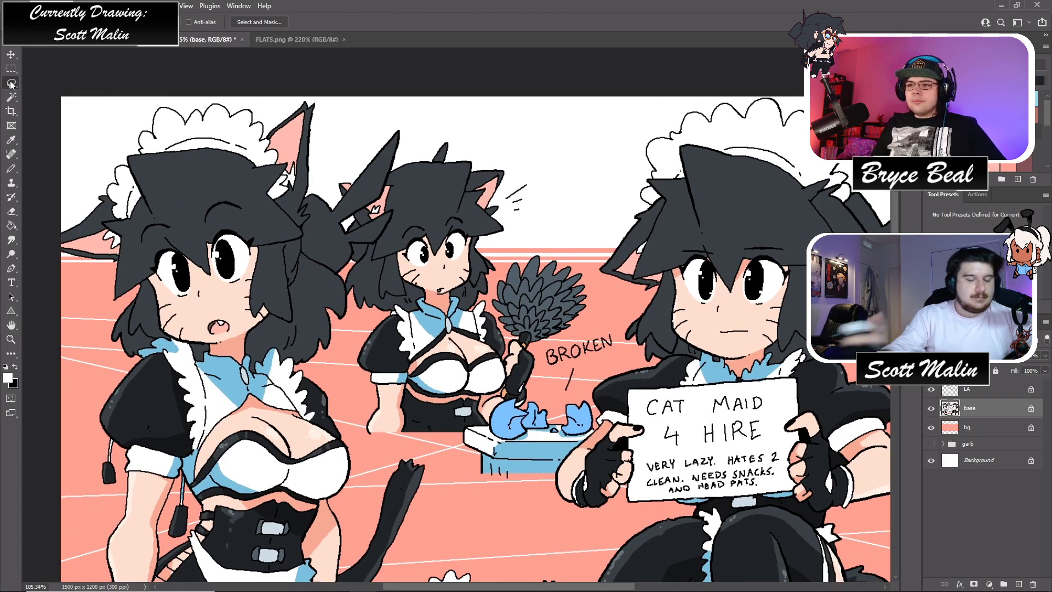
{"action": "mouse_move", "coordinate": [87, 243]}
{"action": "left_mouse_down"}
{"action": "mouse_move", "coordinate": [134, 233]}
{"action": "mouse_move", "coordinate": [113, 261]}
{"action": "left_mouse_up"}
{"action": "mouse_move", "coordinate": [271, 164]}
{"action": "left_mouse_down"}
{"action": "mouse_move", "coordinate": [306, 123]}
{"action": "mouse_move", "coordinate": [292, 202]}
{"action": "mouse_move", "coordinate": [394, 204]}
{"action": "mouse_move", "coordinate": [383, 230]}
{"action": "mouse_move", "coordinate": [367, 236]}
{"action": "mouse_move", "coordinate": [340, 185]}
{"action": "left_mouse_up"}
{"action": "mouse_move", "coordinate": [496, 176]}
{"action": "left_mouse_down"}
{"action": "mouse_move", "coordinate": [483, 199]}
{"action": "mouse_move", "coordinate": [464, 201]}
{"action": "mouse_move", "coordinate": [496, 172]}
{"action": "left_mouse_up"}
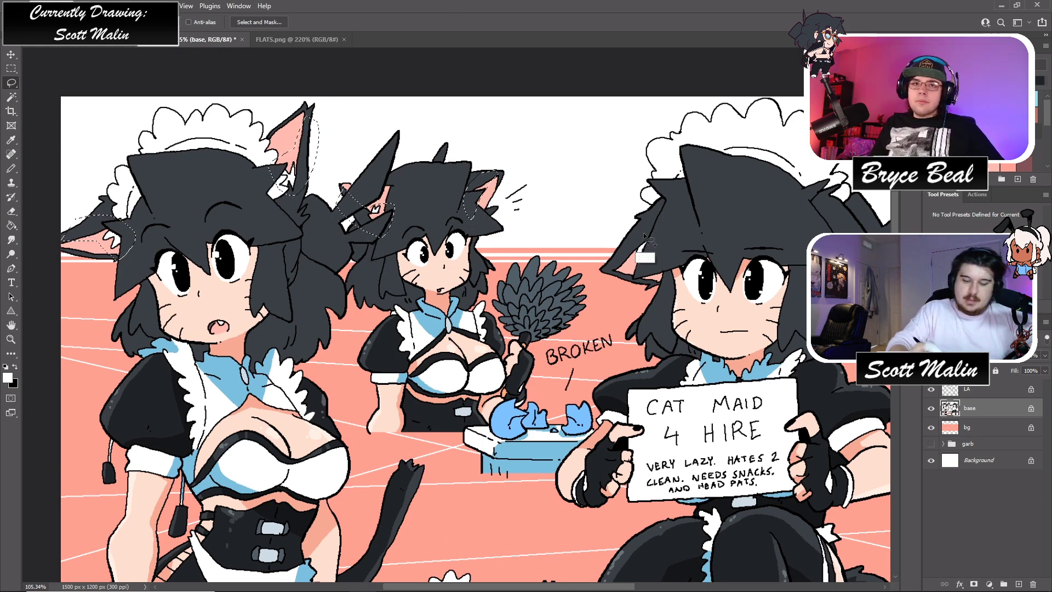
{"action": "left_click_drag", "start_coordinate": [662, 244], "coordinate": [672, 277]}
{"action": "mouse_move", "coordinate": [851, 234]}
{"action": "left_mouse_down"}
{"action": "mouse_move", "coordinate": [800, 264]}
{"action": "mouse_move", "coordinate": [844, 257]}
{"action": "left_mouse_up"}
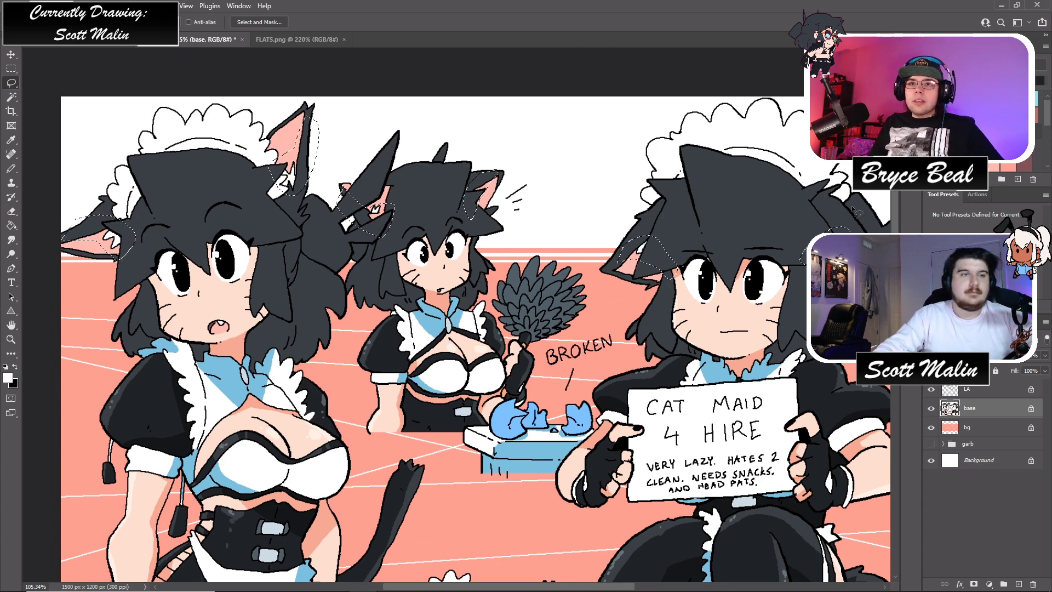
- Restrict the selection to the inner-ear pink and shade it with Hue/Saturation at hue -1
{"action": "left_click", "coordinate": [11, 97]}
{"action": "left_click", "coordinate": [295, 141]}
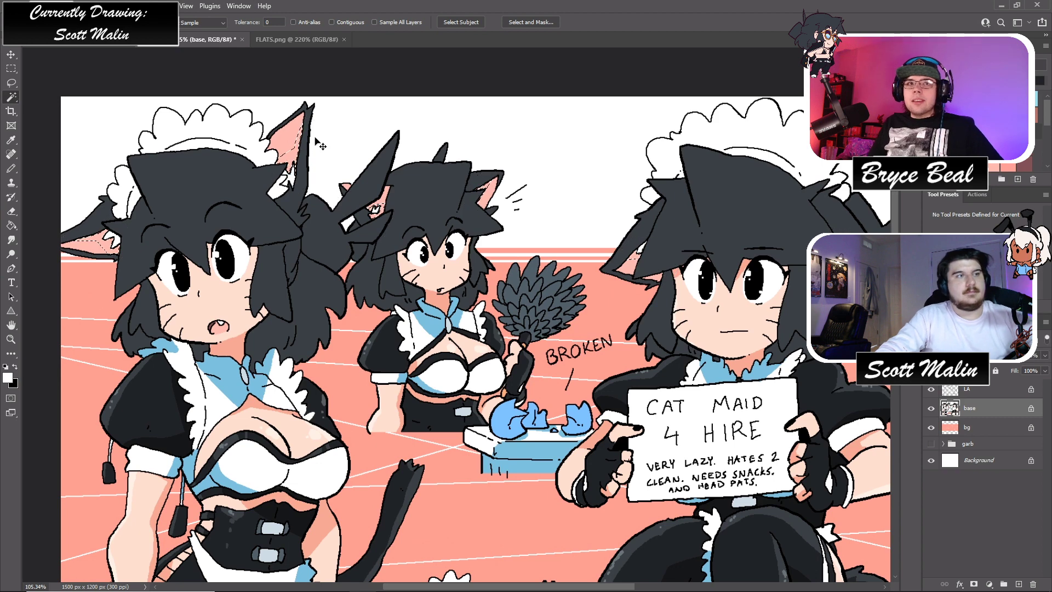
{"action": "key", "text": "ctrl+u"}
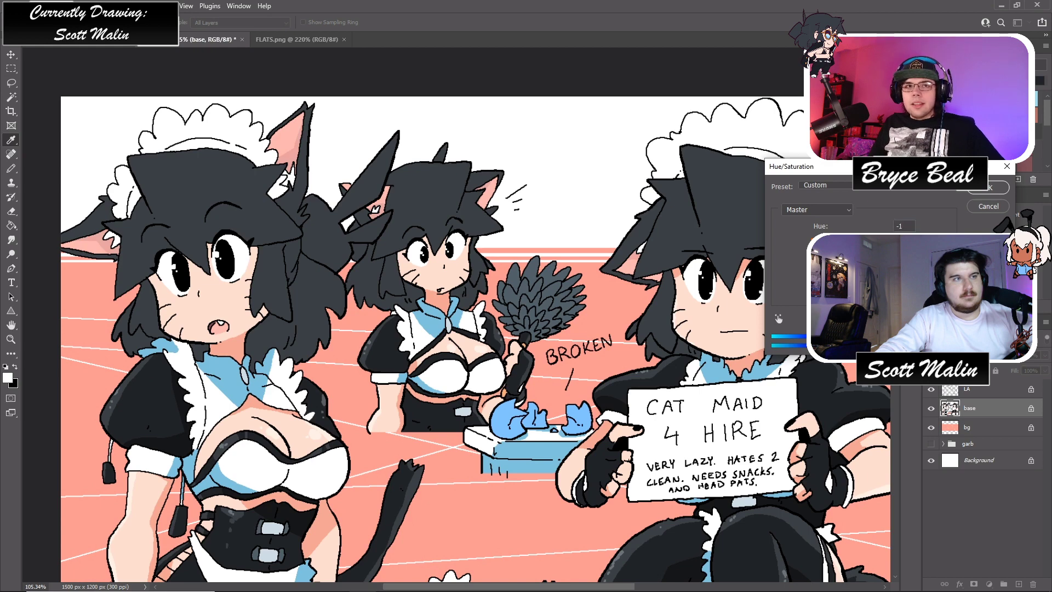
{"action": "left_click", "coordinate": [10, 339]}
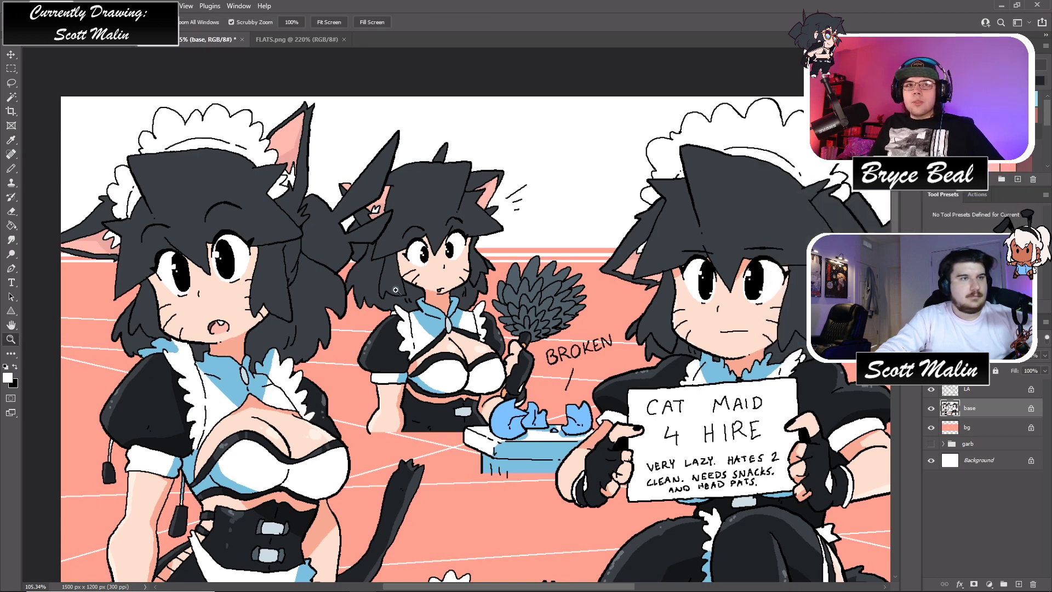
- Examine the shading on the standing maid's face, top, corset and apron, and across the whole illustration
{"action": "left_click_drag", "start_coordinate": [468, 282], "coordinate": [446, 277]}
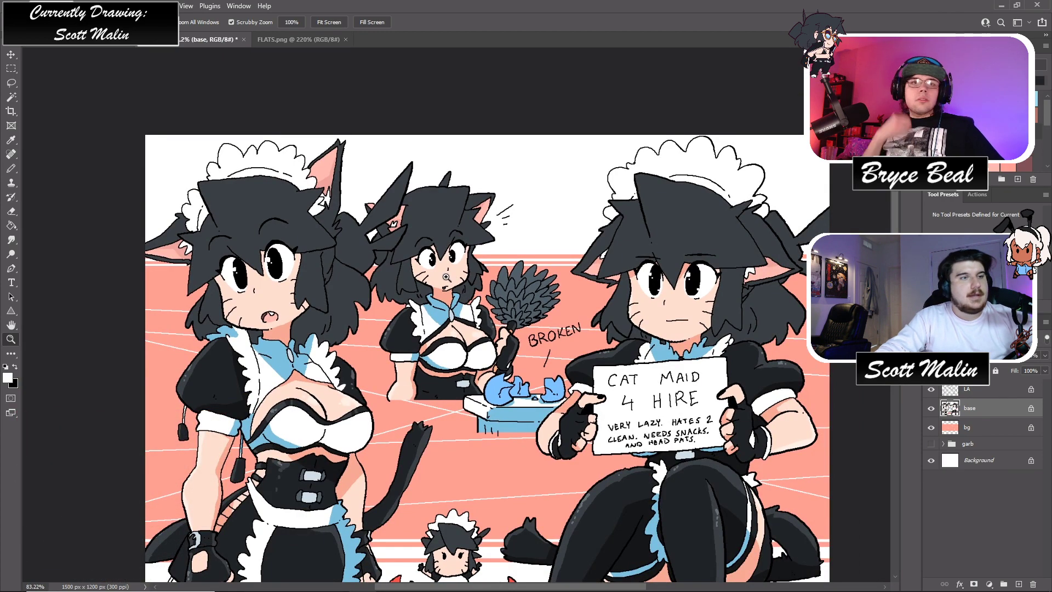
{"action": "scroll", "coordinate": [408, 275], "scroll_direction": "down", "scroll_amount": 2}
{"action": "left_click_drag", "start_coordinate": [261, 313], "coordinate": [295, 294]}
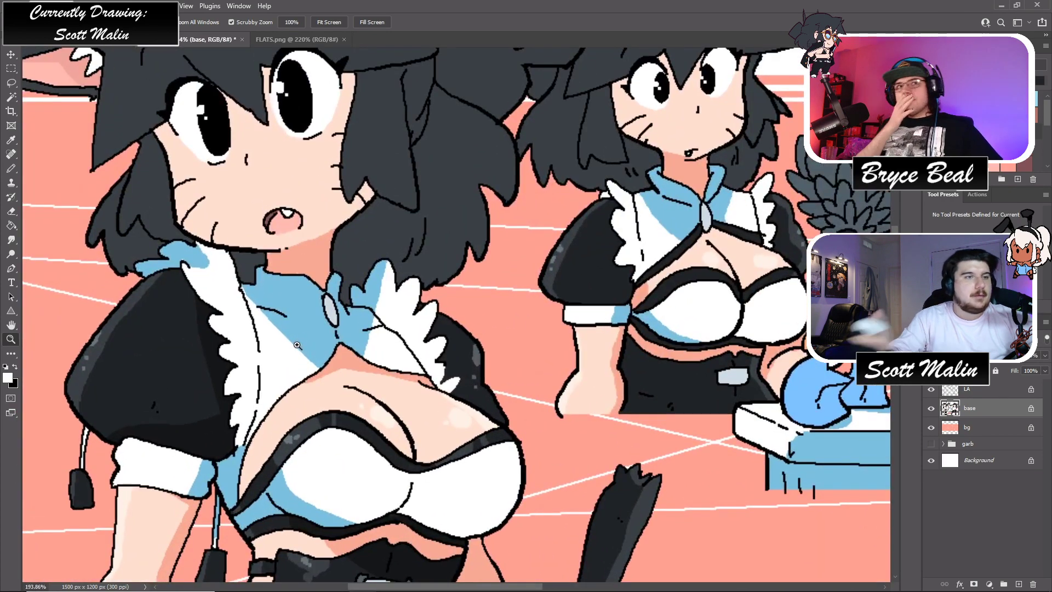
{"action": "key", "text": "b"}
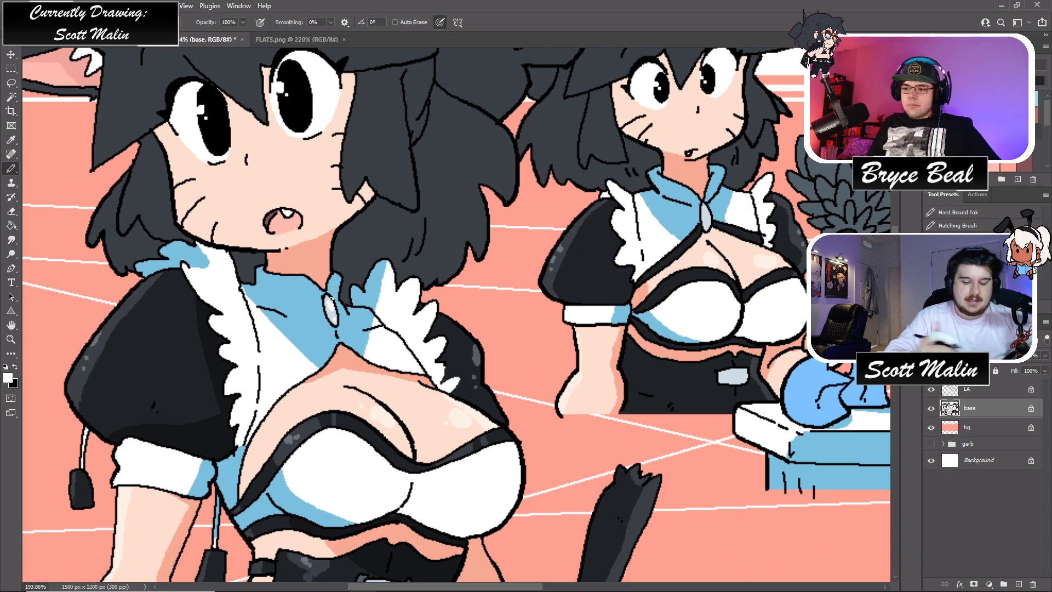
{"action": "scroll", "coordinate": [332, 310], "scroll_direction": "down", "scroll_amount": 5}
{"action": "scroll", "coordinate": [331, 299], "scroll_direction": "down", "scroll_amount": 3}
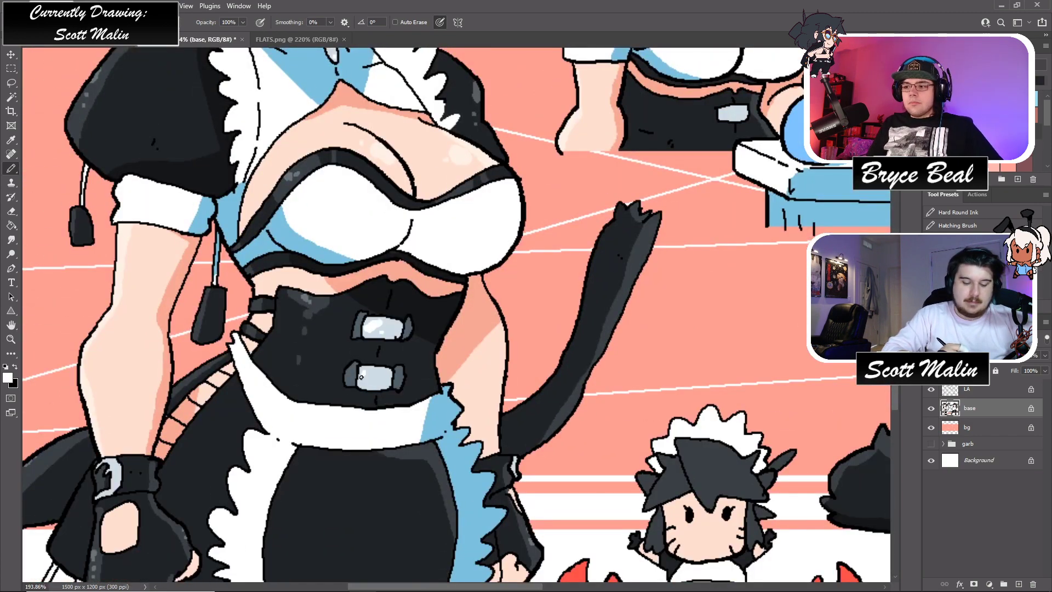
{"action": "left_click", "coordinate": [11, 340]}
{"action": "scroll", "coordinate": [362, 331], "scroll_direction": "down", "scroll_amount": 6}
{"action": "left_click_drag", "start_coordinate": [409, 339], "coordinate": [533, 338]}
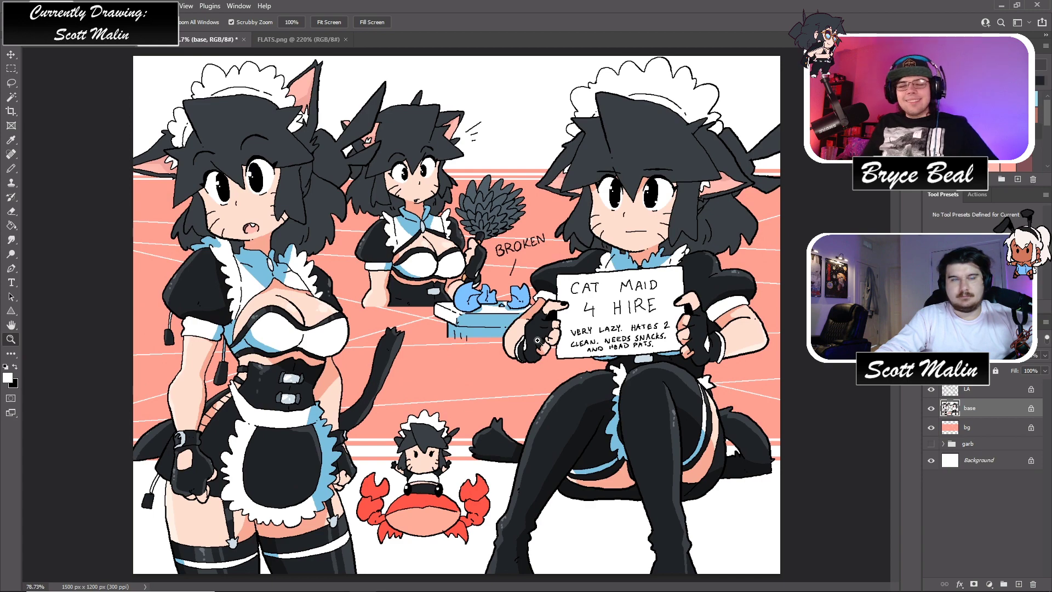
{"action": "scroll", "coordinate": [545, 344], "scroll_direction": "down", "scroll_amount": 1}
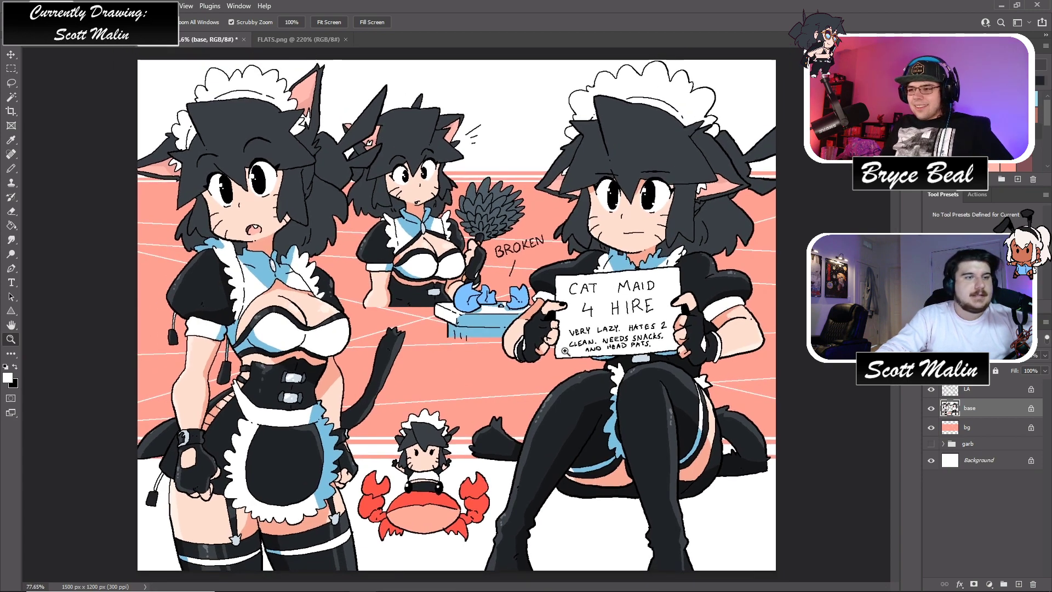
- Touch up the small crab-riding maid with the light skin colour and save the file
{"action": "left_click_drag", "start_coordinate": [409, 489], "coordinate": [459, 469]}
{"action": "key", "text": "b"}
{"action": "left_click", "coordinate": [459, 470], "text": "alt"}
{"action": "mouse_move", "coordinate": [417, 419]}
{"action": "left_mouse_down"}
{"action": "mouse_move", "coordinate": [456, 430]}
{"action": "mouse_move", "coordinate": [515, 419]}
{"action": "left_mouse_up"}
{"action": "left_click", "coordinate": [467, 394], "text": "alt"}
{"action": "key", "text": "g"}
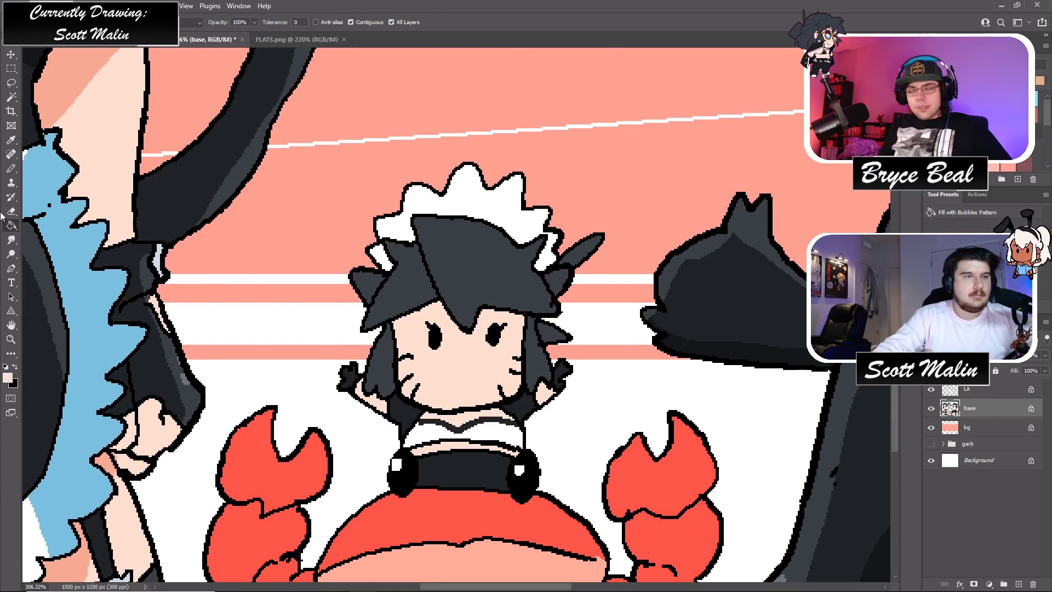
{"action": "key", "text": "z"}
{"action": "left_click_drag", "start_coordinate": [329, 323], "coordinate": [260, 308]}
{"action": "key", "text": "ctrl+s"}
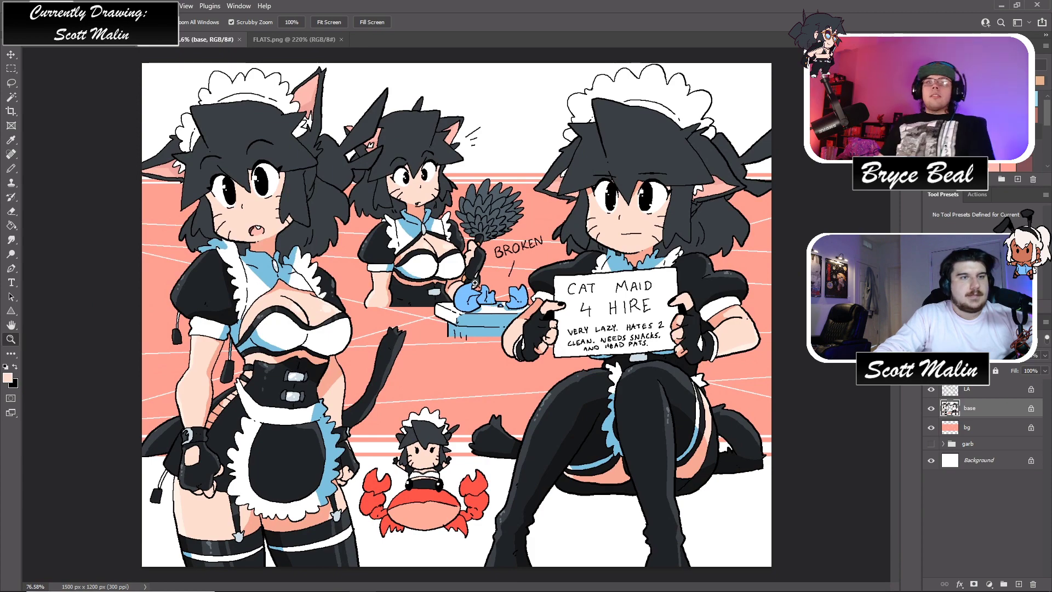
- Select the shadow areas of the broken blue pieces on the table, restricted to their blue fill
{"action": "left_click_drag", "start_coordinate": [476, 283], "coordinate": [505, 282]}
{"action": "left_click", "coordinate": [5, 83]}
{"action": "mouse_move", "coordinate": [443, 351]}
{"action": "left_mouse_down"}
{"action": "mouse_move", "coordinate": [461, 355]}
{"action": "mouse_move", "coordinate": [491, 334]}
{"action": "mouse_move", "coordinate": [473, 313]}
{"action": "mouse_move", "coordinate": [435, 339]}
{"action": "mouse_move", "coordinate": [442, 352]}
{"action": "left_mouse_up"}
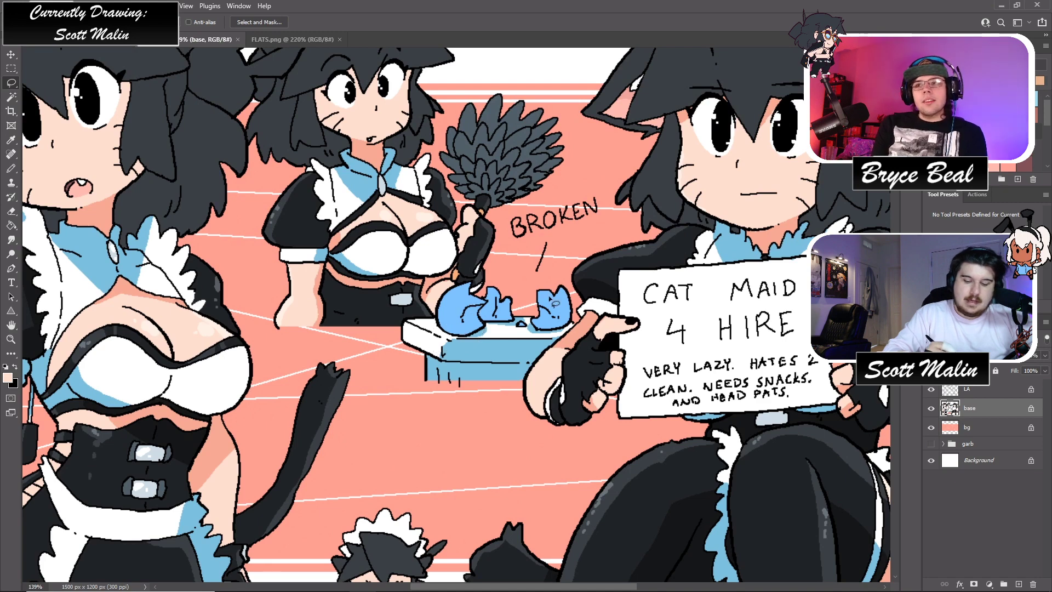
{"action": "mouse_move", "coordinate": [553, 306]}
{"action": "left_mouse_down"}
{"action": "mouse_move", "coordinate": [536, 309]}
{"action": "mouse_move", "coordinate": [568, 323]}
{"action": "mouse_move", "coordinate": [524, 332]}
{"action": "left_mouse_up"}
{"action": "left_click_drag", "start_coordinate": [539, 284], "coordinate": [542, 287]}
{"action": "key", "text": "w"}
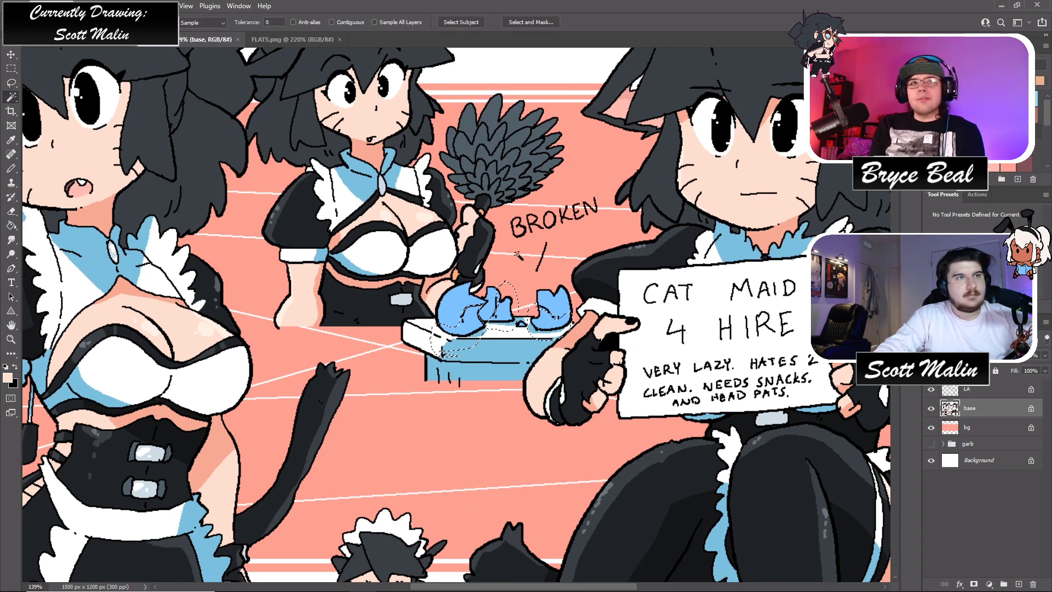
- Darken the selected parts of the broken blue pieces with Hue/Saturation, setting the hue to +4
{"action": "key", "text": "ctrl+u"}
{"action": "key", "text": "ctrl+u"}
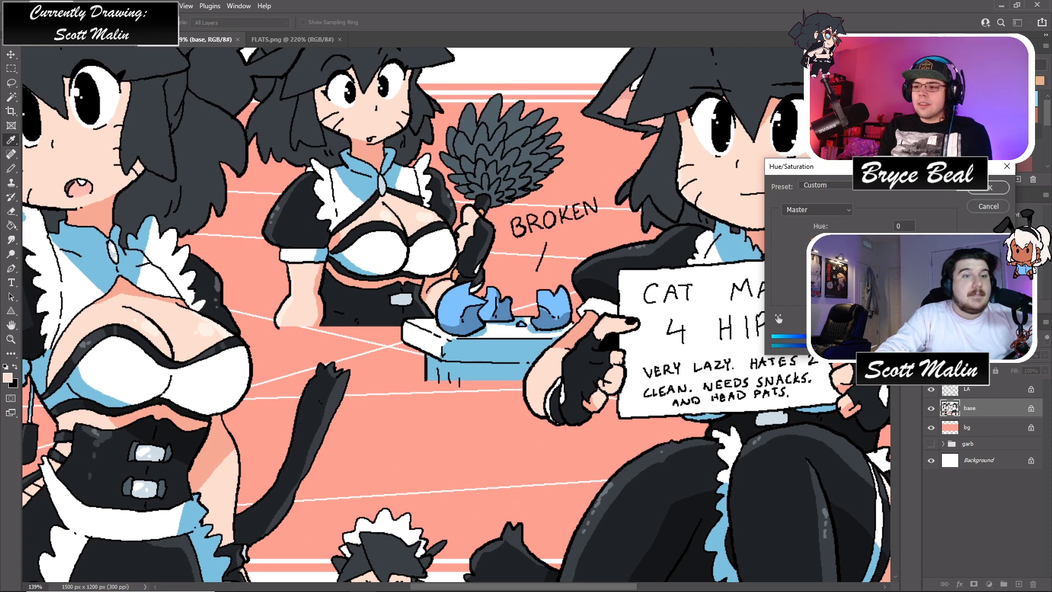
{"action": "key", "text": "shift+Up"}
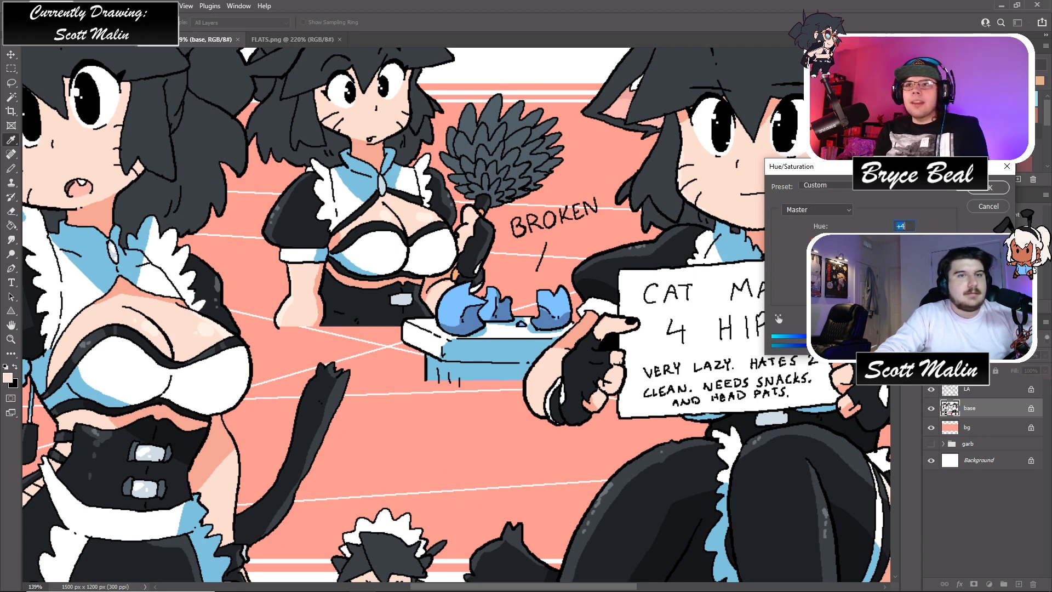
{"action": "left_click", "coordinate": [981, 188]}
{"action": "key", "text": "z"}
{"action": "left_click_drag", "start_coordinate": [515, 297], "coordinate": [447, 297]}
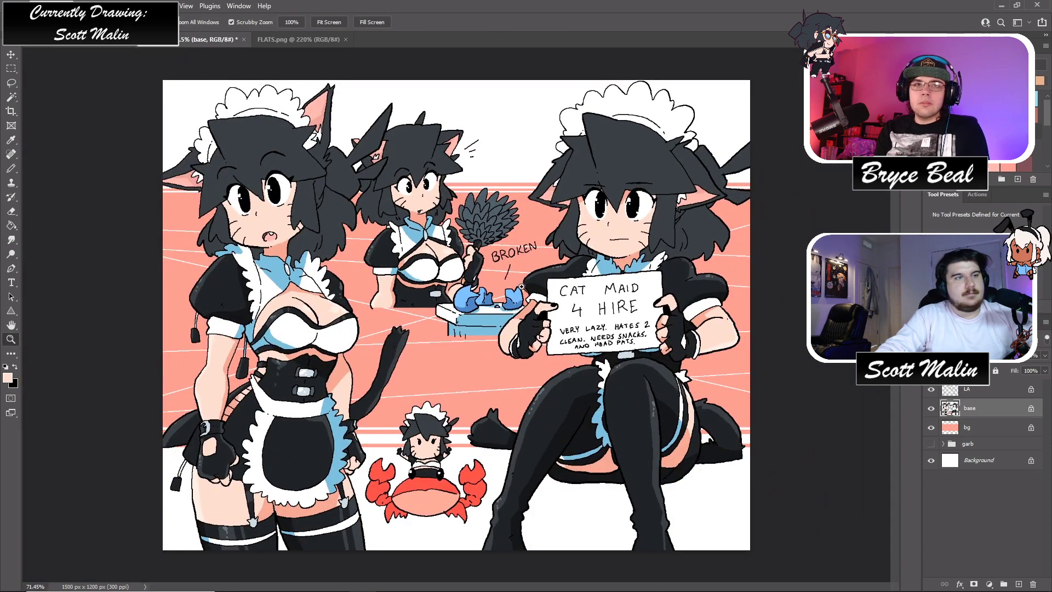
{"action": "left_click_drag", "start_coordinate": [699, 422], "coordinate": [731, 438]}
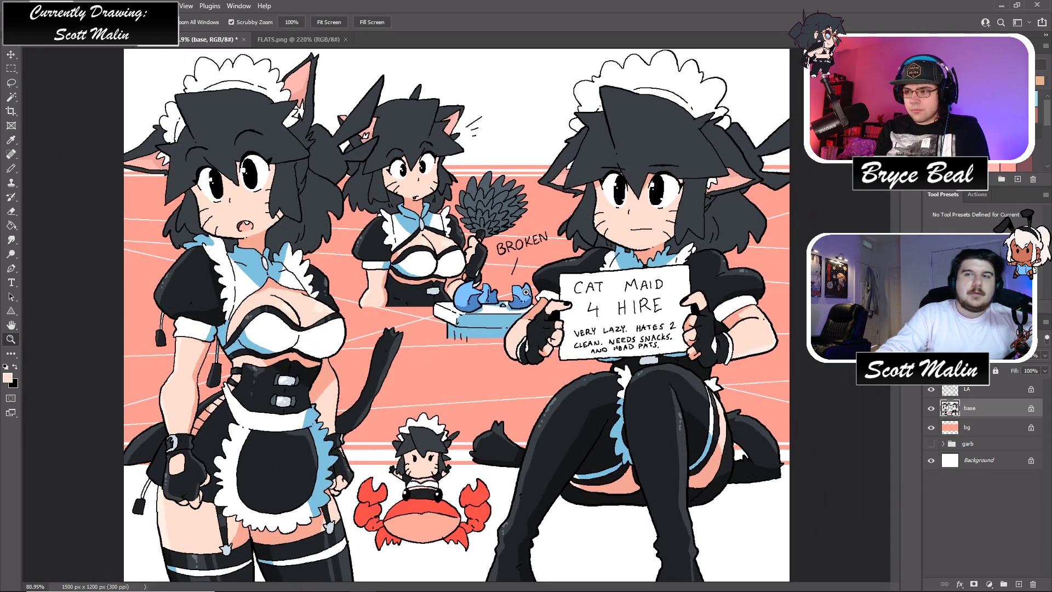
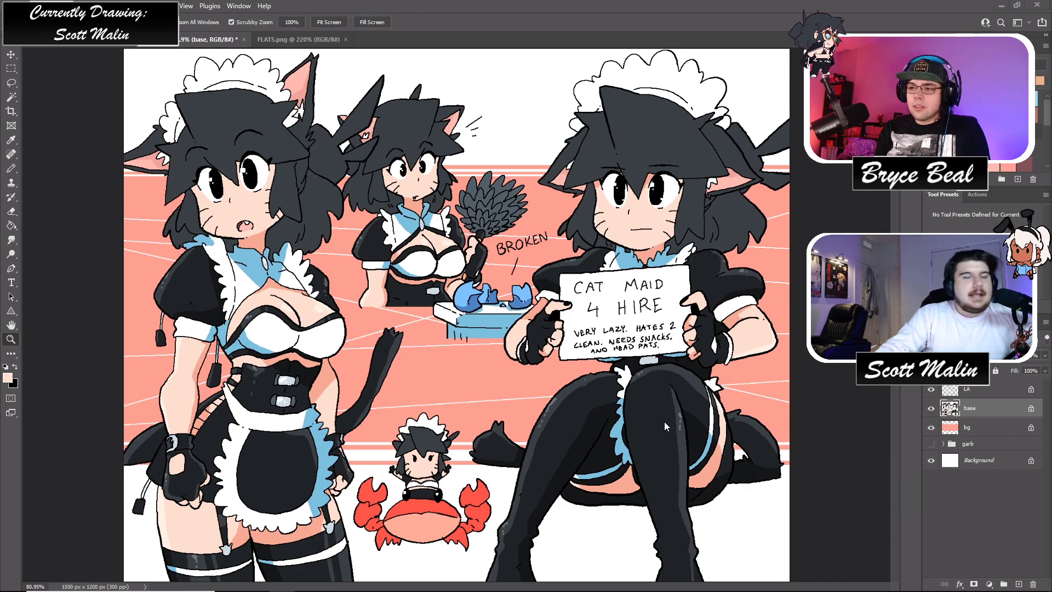
- Shade the standing maid's black hair by outlining and filling shadow areas with a darker tone
{"action": "mouse_move", "coordinate": [282, 273]}
{"action": "left_mouse_down"}
{"action": "mouse_move", "coordinate": [311, 281]}
{"action": "mouse_move", "coordinate": [289, 286]}
{"action": "left_mouse_up"}
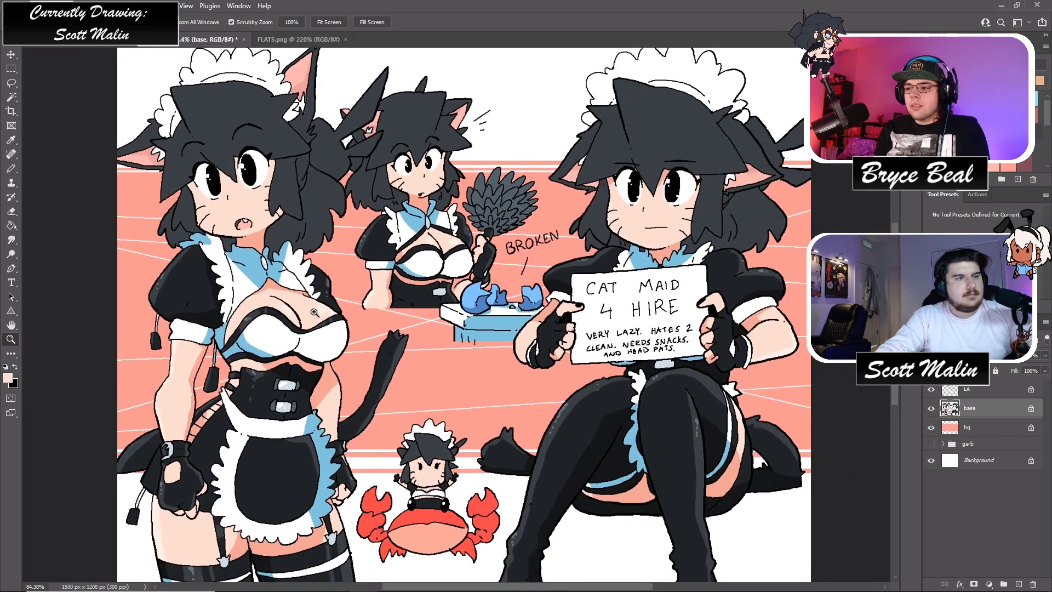
{"action": "left_click_drag", "start_coordinate": [340, 325], "coordinate": [328, 327]}
{"action": "left_click_drag", "start_coordinate": [384, 148], "coordinate": [416, 173]}
{"action": "left_click", "coordinate": [9, 97]}
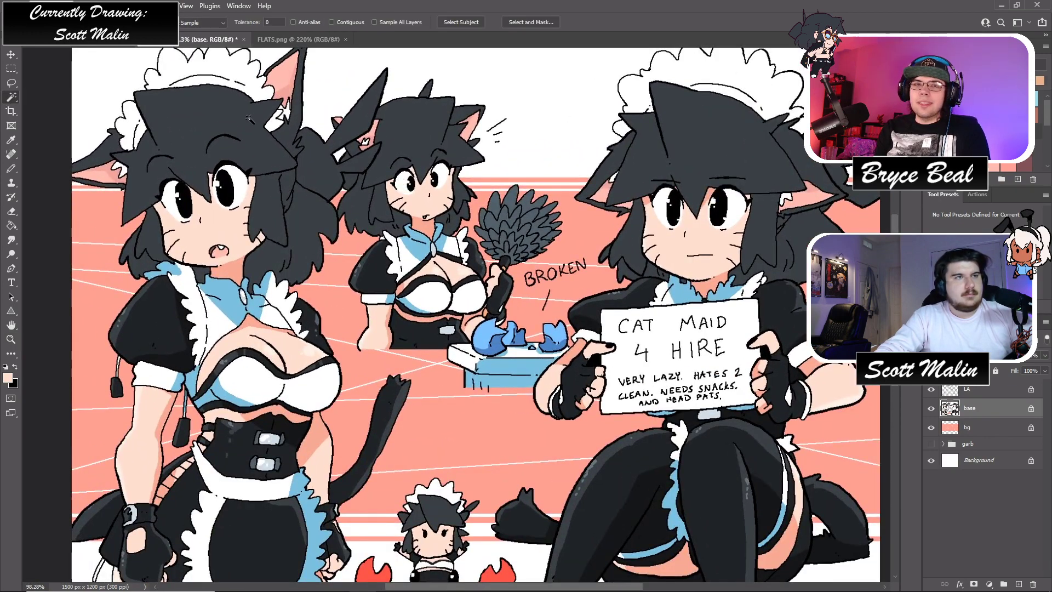
{"action": "key", "text": "b"}
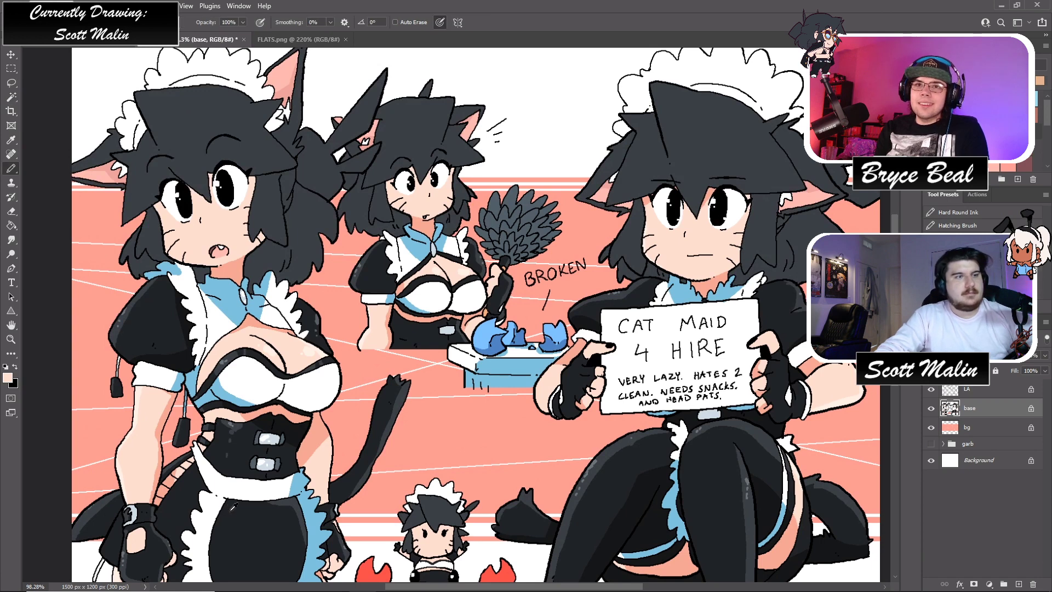
{"action": "scroll", "coordinate": [475, 315], "scroll_direction": "up", "scroll_amount": 2}
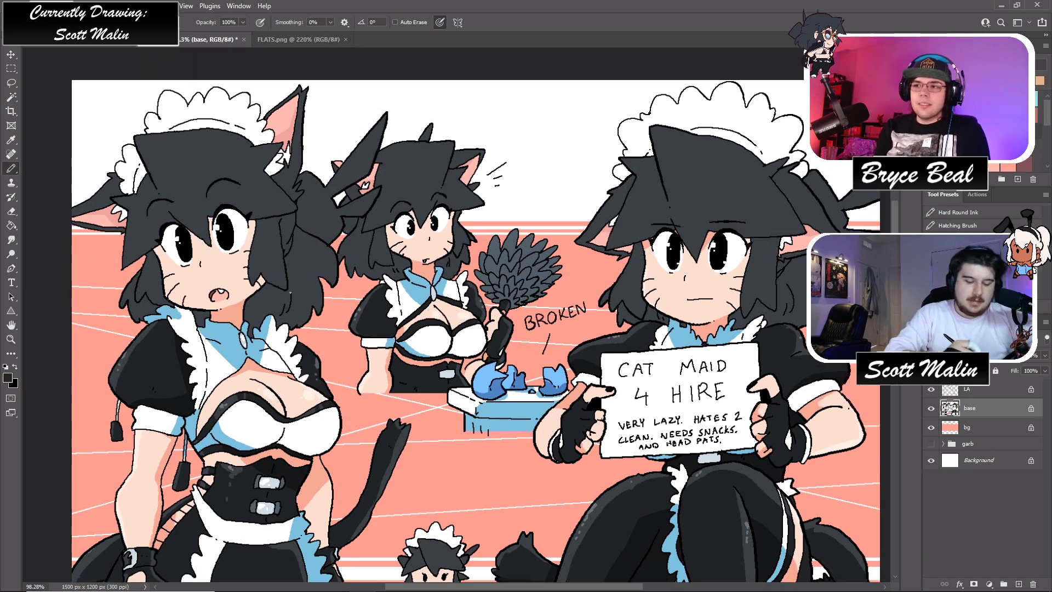
{"action": "key", "text": "g"}
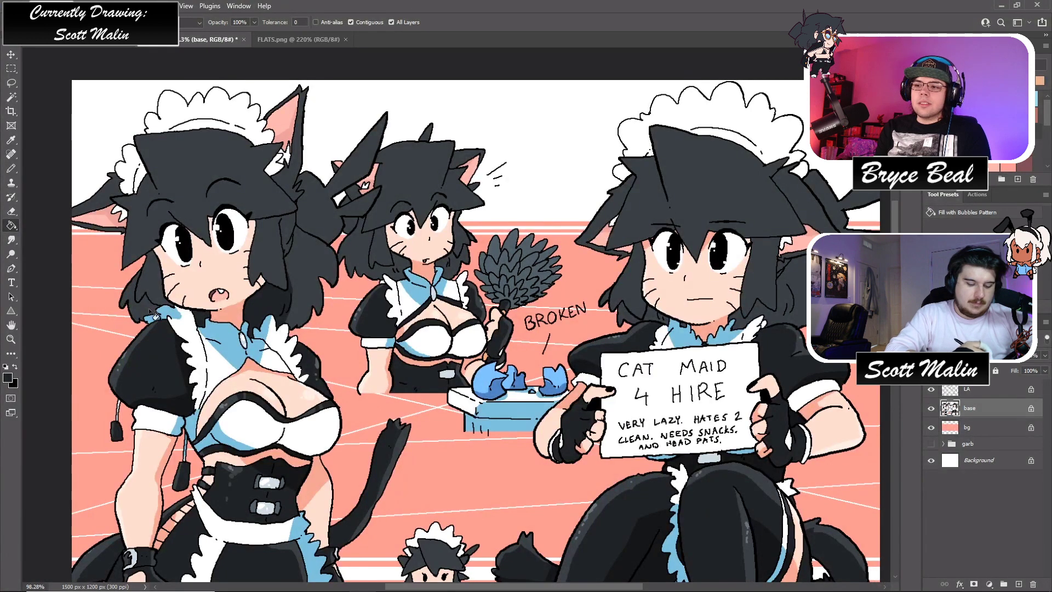
{"action": "left_click", "coordinate": [161, 285]}
{"action": "key", "text": "b"}
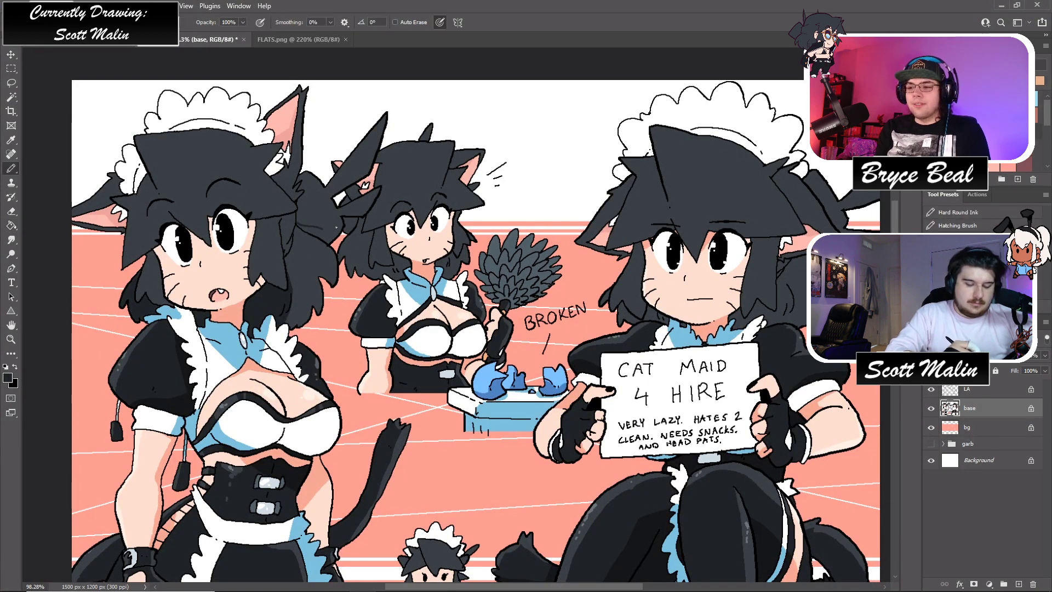
{"action": "key", "text": "g"}
{"action": "key", "text": "b"}
{"action": "scroll", "coordinate": [476, 331], "scroll_direction": "up", "scroll_amount": 2}
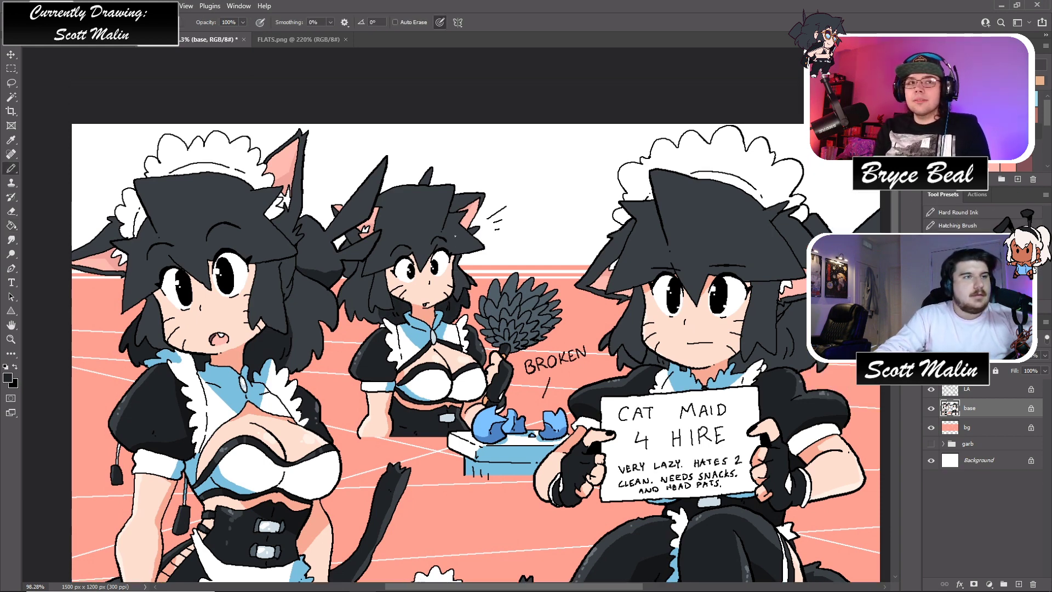
- Check the whole illustration and continue the dark hair shadows on the standing maid and the maid holding the duster
{"action": "left_click", "coordinate": [11, 338]}
{"action": "key", "text": "ctrl+0"}
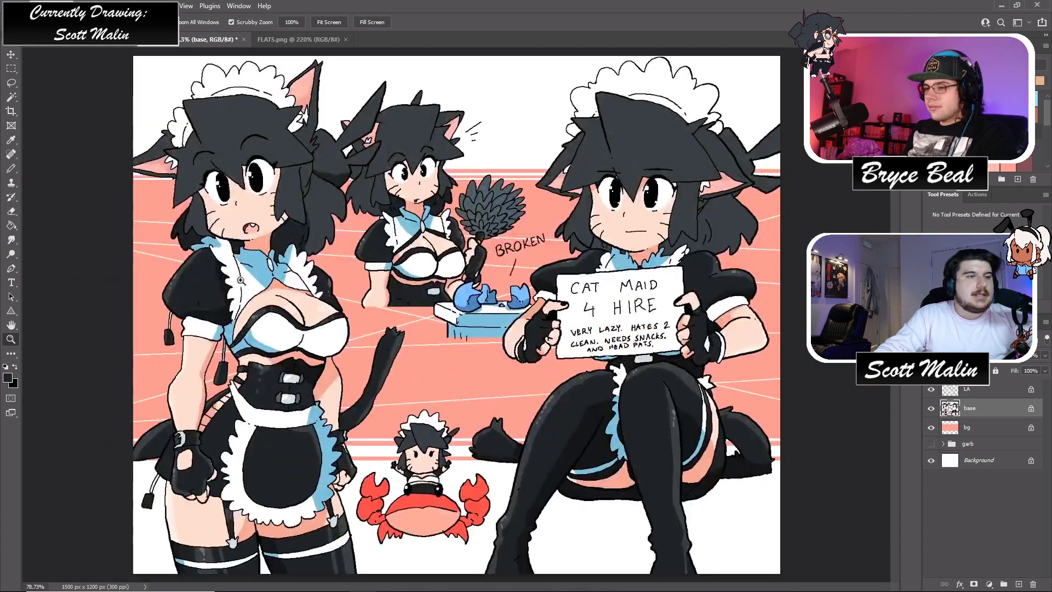
{"action": "left_click_drag", "start_coordinate": [288, 191], "coordinate": [320, 192]}
{"action": "key", "text": "b"}
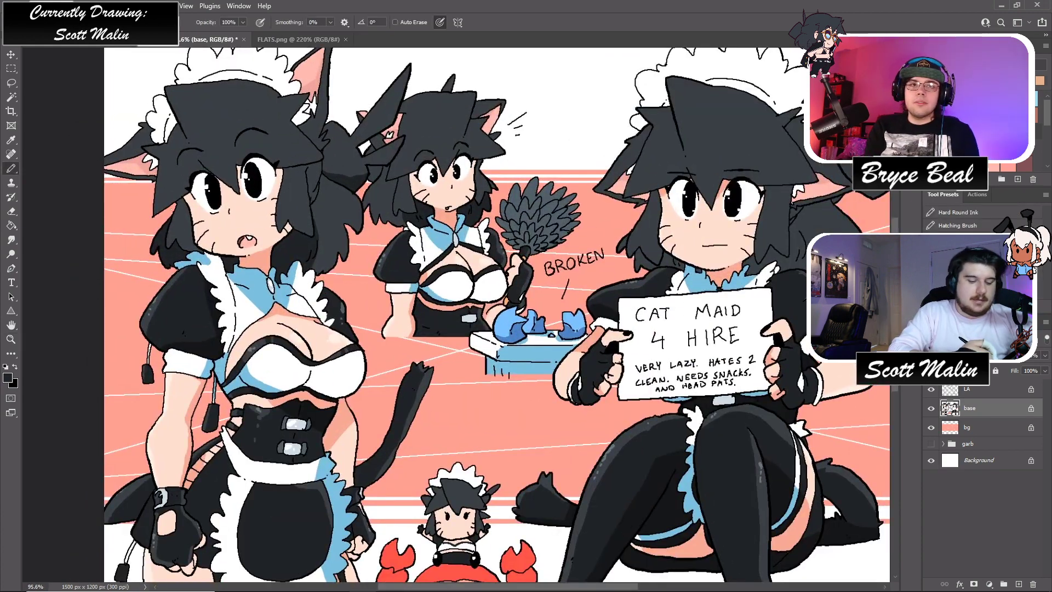
{"action": "key", "text": "g"}
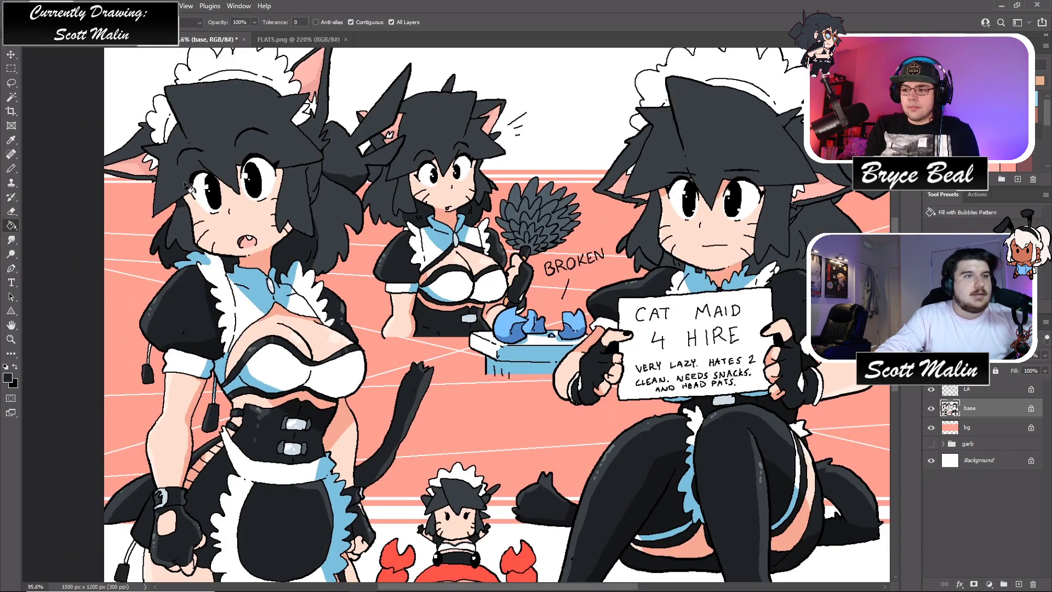
- Add dark shadow areas to the hair of the maid holding the sign
{"action": "left_click", "coordinate": [11, 339]}
{"action": "mouse_move", "coordinate": [766, 179]}
{"action": "left_mouse_down"}
{"action": "mouse_move", "coordinate": [747, 179]}
{"action": "mouse_move", "coordinate": [762, 181]}
{"action": "left_mouse_up"}
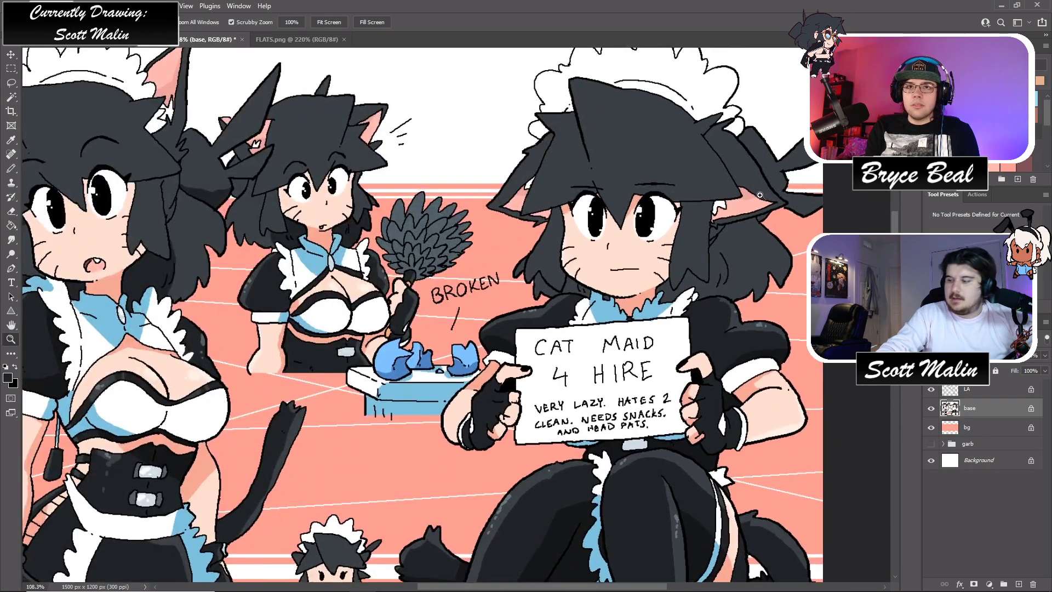
{"action": "scroll", "coordinate": [759, 194], "scroll_direction": "up", "scroll_amount": 2}
{"action": "key", "text": "b"}
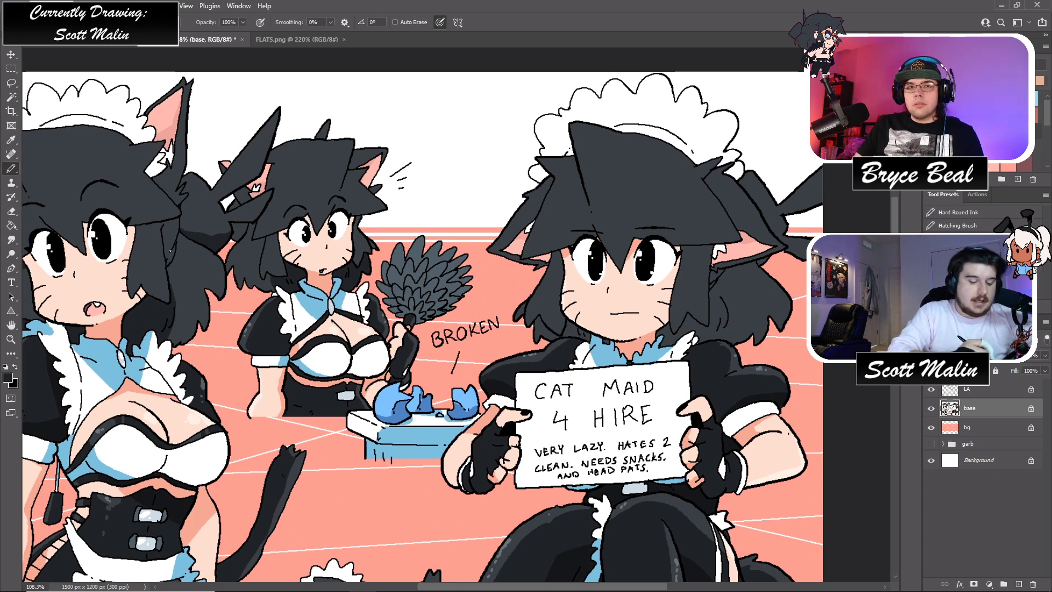
{"action": "key", "text": "g"}
{"action": "key", "text": "b"}
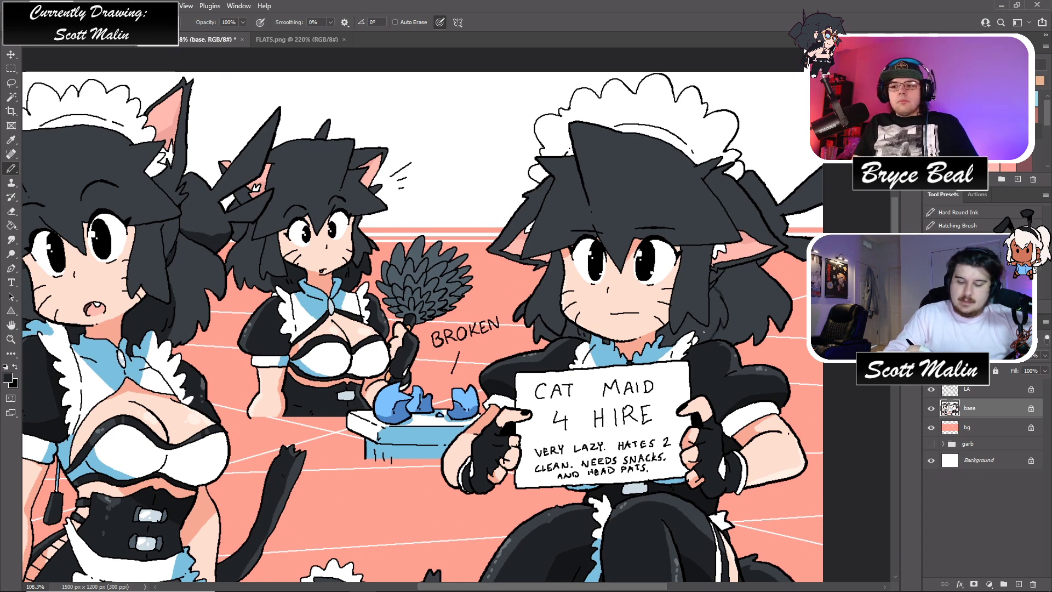
{"action": "key", "text": "g"}
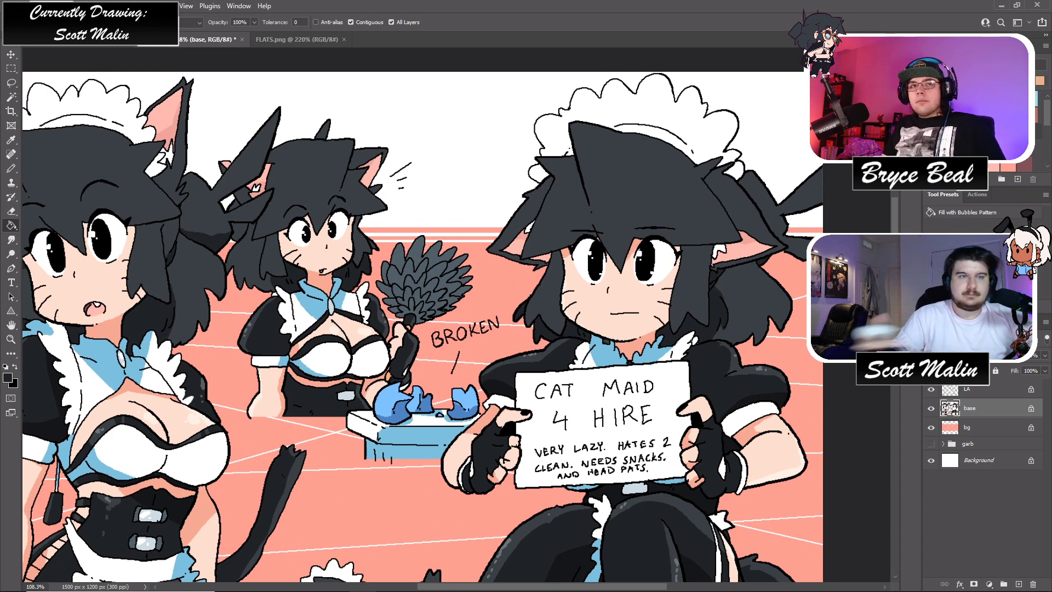
- Dab small slate-grey highlights onto the maids' hair and check the whole illustration
{"action": "key", "text": "b"}
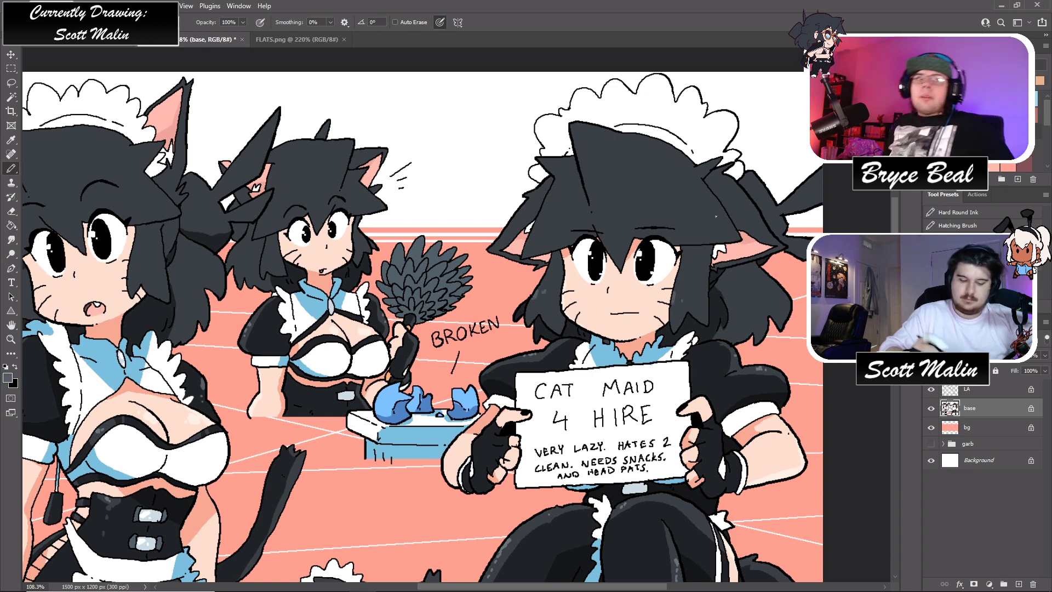
{"action": "left_click_drag", "start_coordinate": [559, 588], "coordinate": [502, 587]}
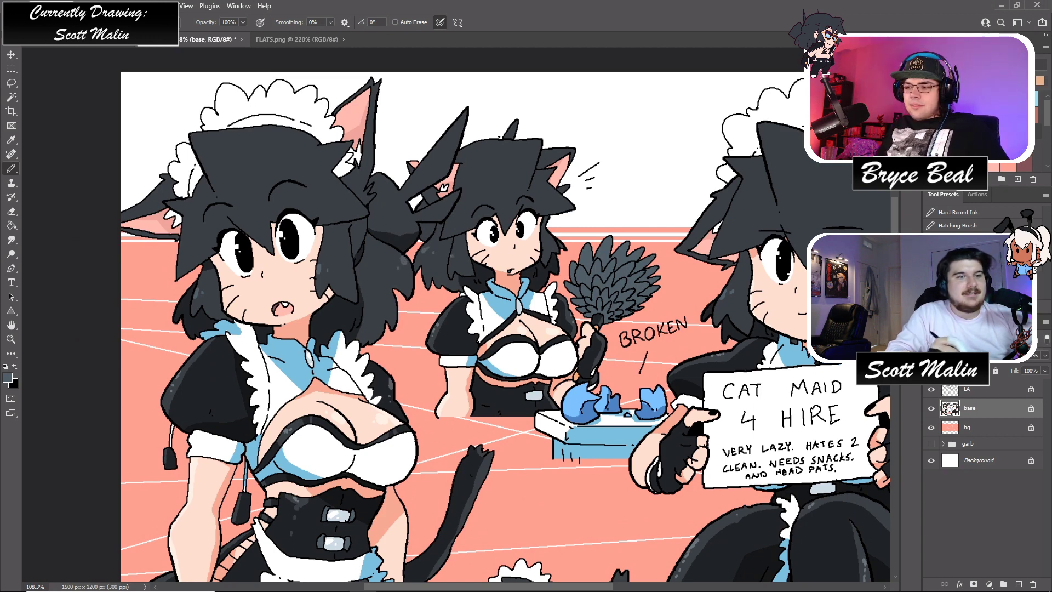
{"action": "key", "text": "z"}
{"action": "left_click_drag", "start_coordinate": [496, 307], "coordinate": [483, 303]}
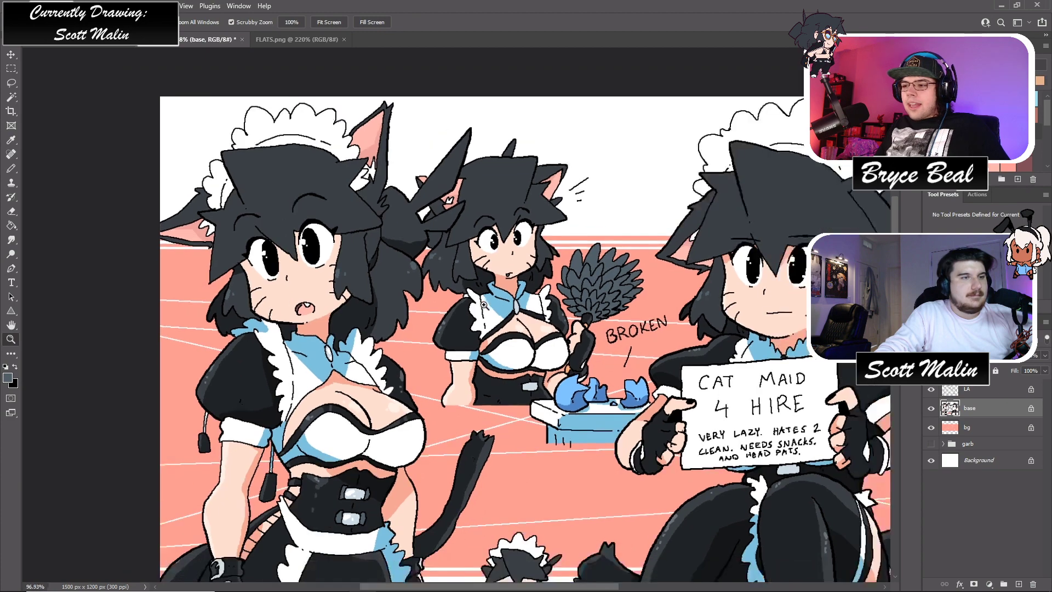
{"action": "key", "text": "ctrl+0"}
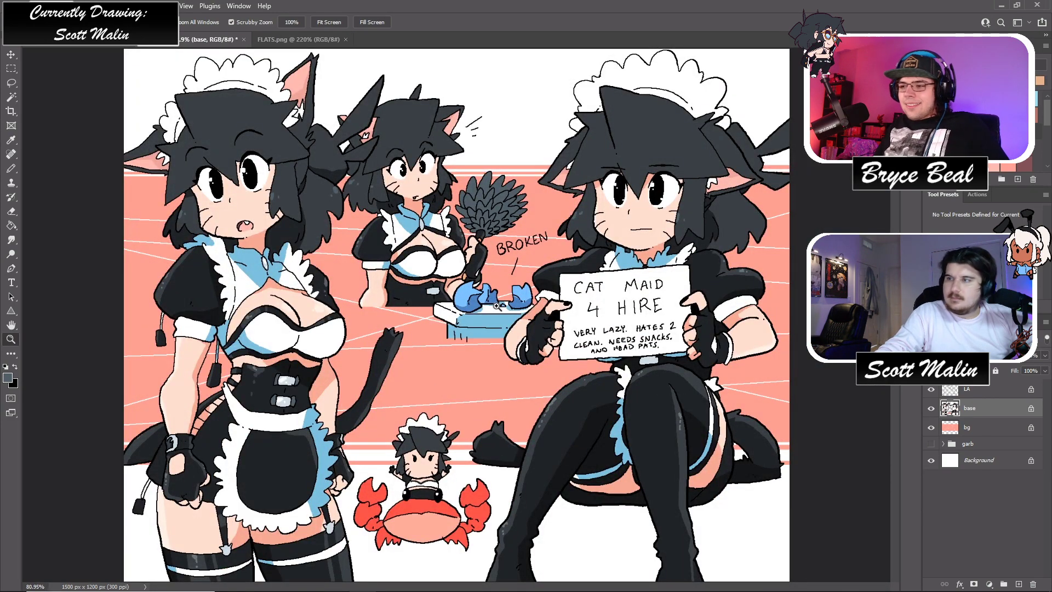
- Select the shadow side of the collar brooches on the standing and duster-holding maids and adjust it with Hue/Saturation, setting the hue to +2
{"action": "left_click_drag", "start_coordinate": [452, 233], "coordinate": [459, 233]}
{"action": "left_click_drag", "start_coordinate": [310, 154], "coordinate": [383, 154]}
{"action": "left_click", "coordinate": [10, 82]}
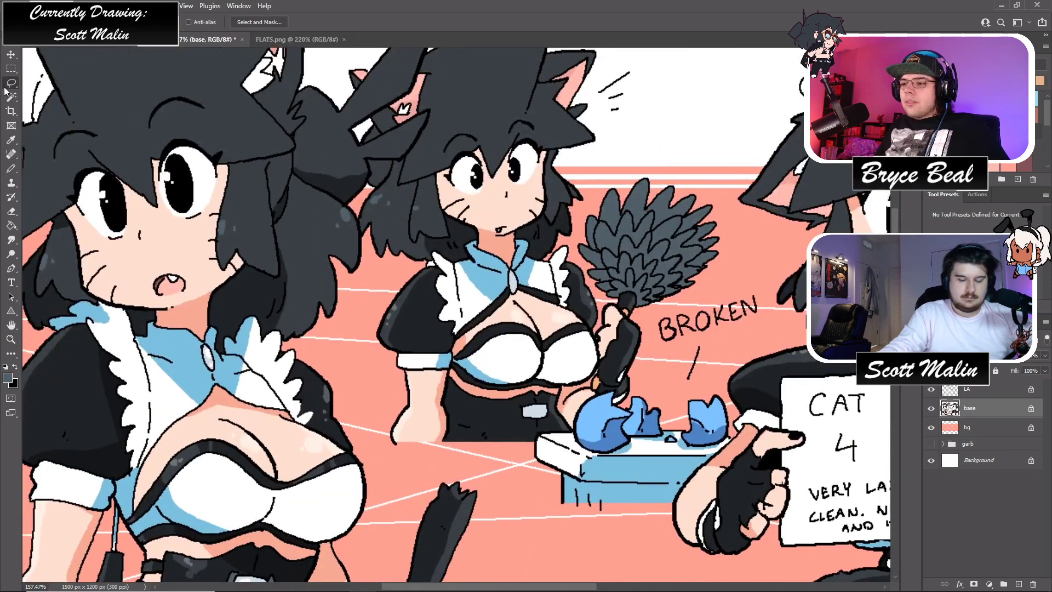
{"action": "left_click_drag", "start_coordinate": [524, 260], "coordinate": [491, 278]}
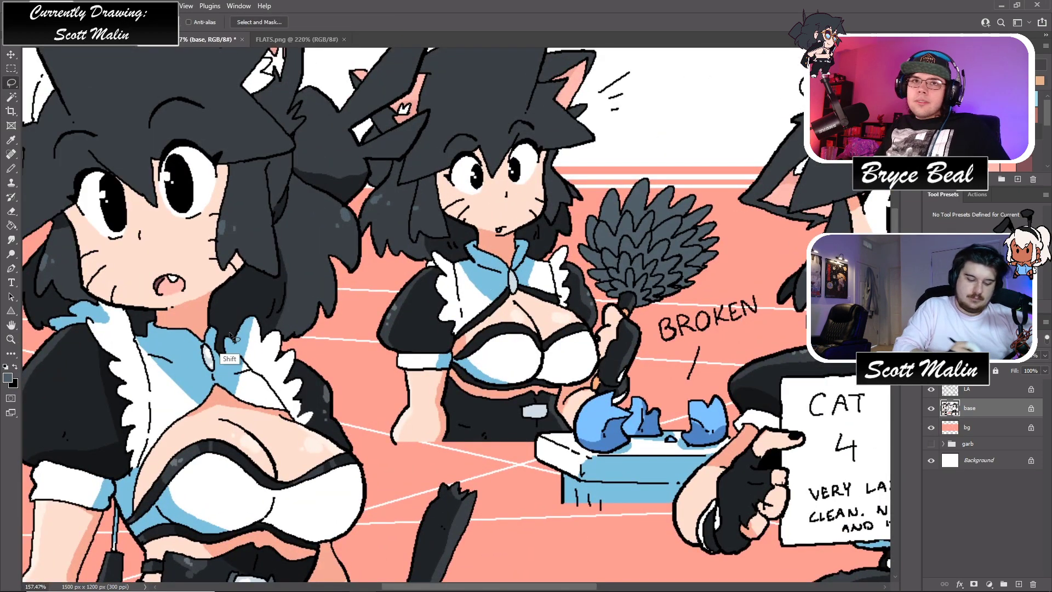
{"action": "mouse_move", "coordinate": [186, 372]}
{"action": "left_mouse_down"}
{"action": "mouse_move", "coordinate": [218, 346]}
{"action": "mouse_move", "coordinate": [178, 350]}
{"action": "left_mouse_up"}
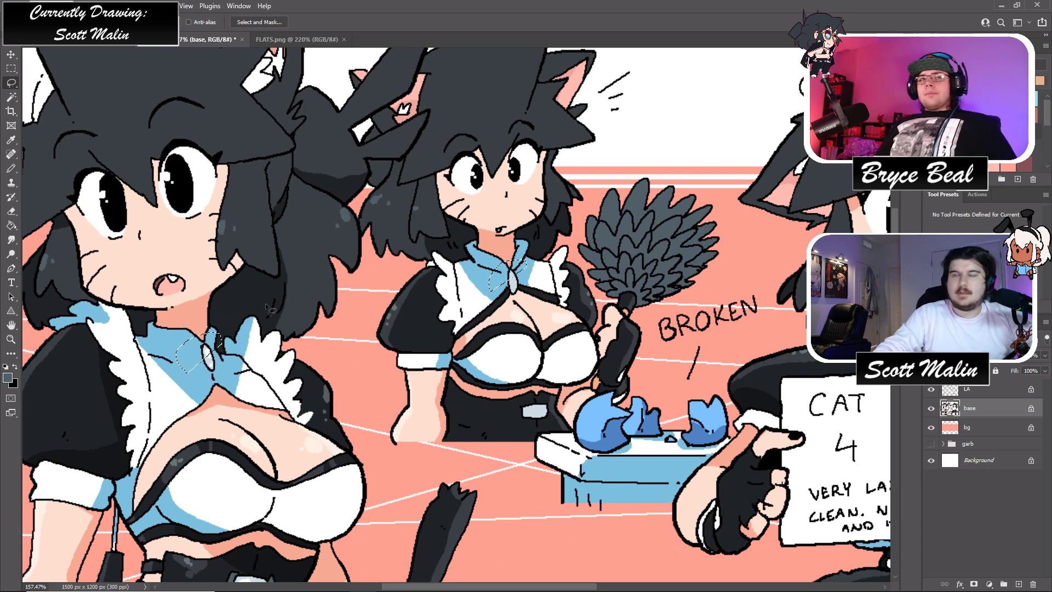
{"action": "left_click", "coordinate": [11, 97]}
{"action": "left_click", "coordinate": [513, 280], "text": "alt+shift"}
{"action": "key", "text": "ctrl+u"}
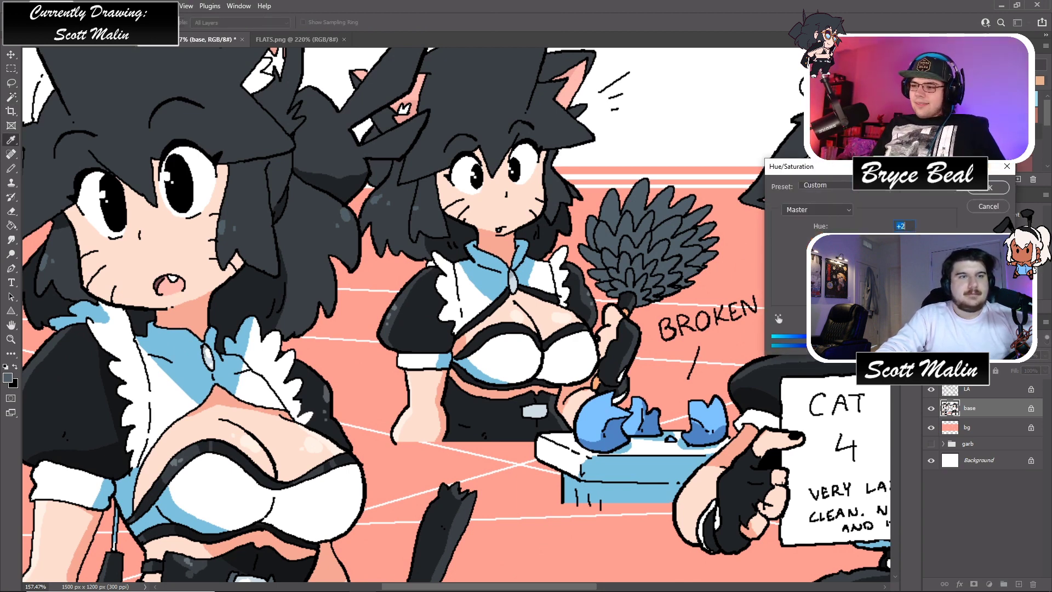
{"action": "left_click", "coordinate": [986, 187]}
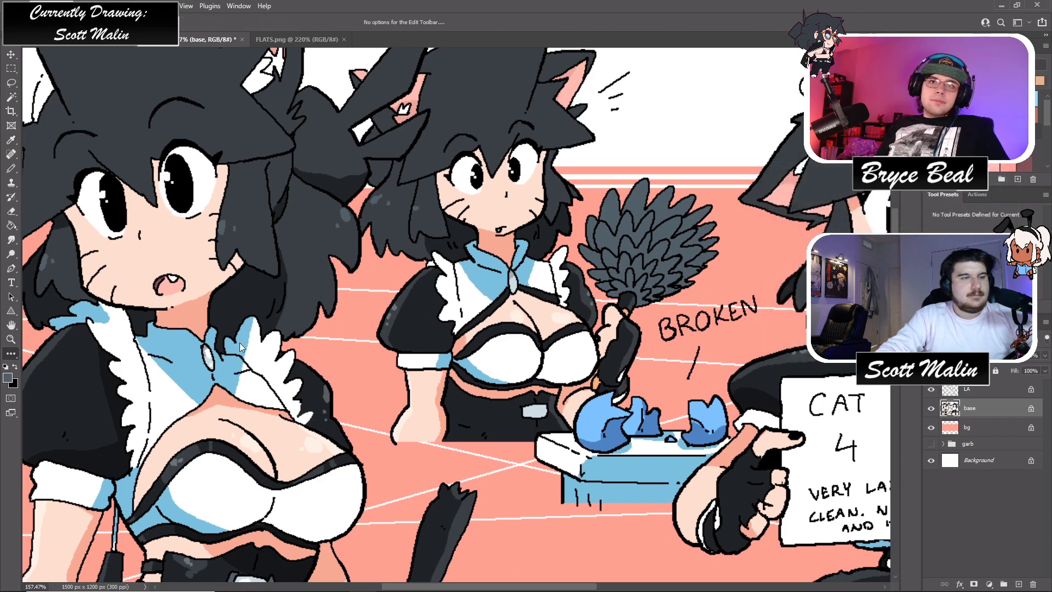
- Retouch the grey shading on the standing maid's collar brooch, save the file and compare the illustration with the base layer hidden
{"action": "left_click", "coordinate": [9, 343]}
{"action": "left_click_drag", "start_coordinate": [203, 354], "coordinate": [278, 399]}
{"action": "key", "text": "b"}
{"action": "left_click", "coordinate": [211, 324], "text": "alt"}
{"action": "mouse_move", "coordinate": [220, 356]}
{"action": "left_mouse_down"}
{"action": "mouse_move", "coordinate": [228, 342]}
{"action": "mouse_move", "coordinate": [218, 336]}
{"action": "left_mouse_up"}
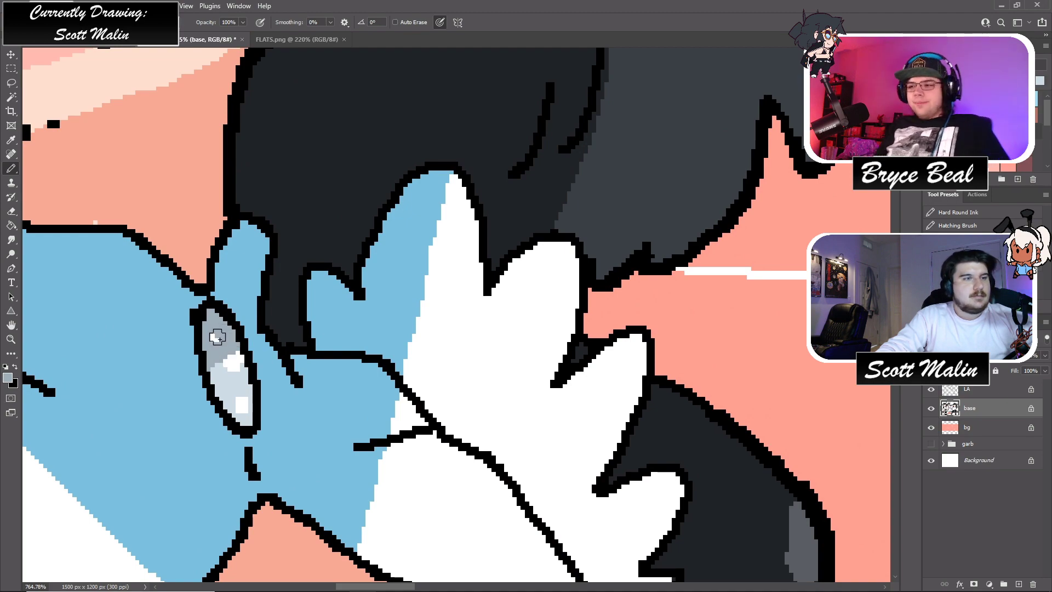
{"action": "left_click", "coordinate": [10, 339]}
{"action": "mouse_move", "coordinate": [401, 302]}
{"action": "left_mouse_down"}
{"action": "mouse_move", "coordinate": [362, 320]}
{"action": "mouse_move", "coordinate": [377, 327]}
{"action": "left_mouse_up"}
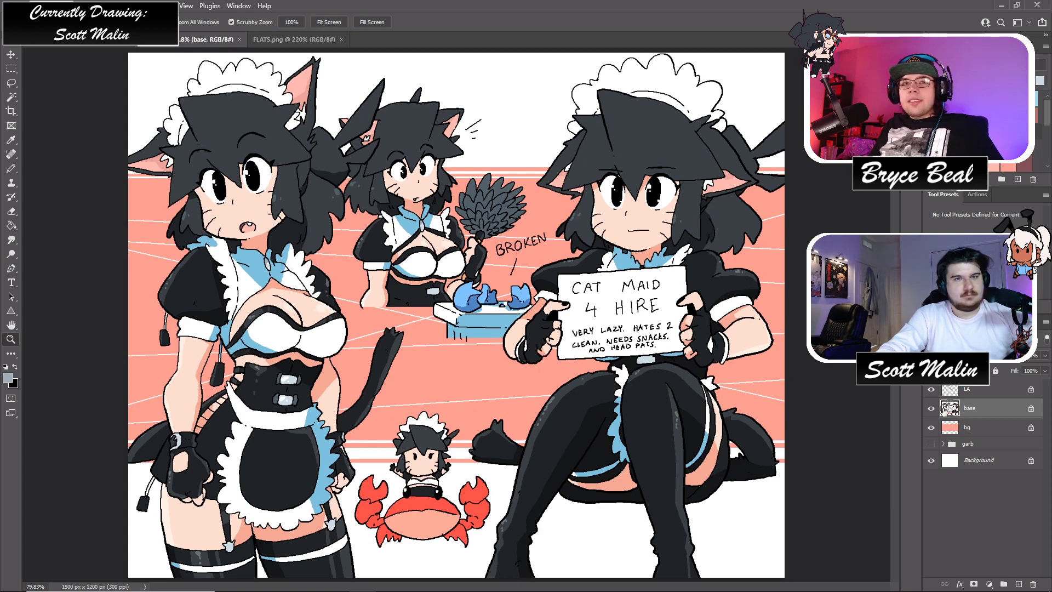
{"action": "left_click", "coordinate": [931, 408]}
{"action": "left_click", "coordinate": [930, 408]}
- Recolour the inner skin lines on the standing maid's hands dark red on the LA line art layer
{"action": "left_click", "coordinate": [983, 389]}
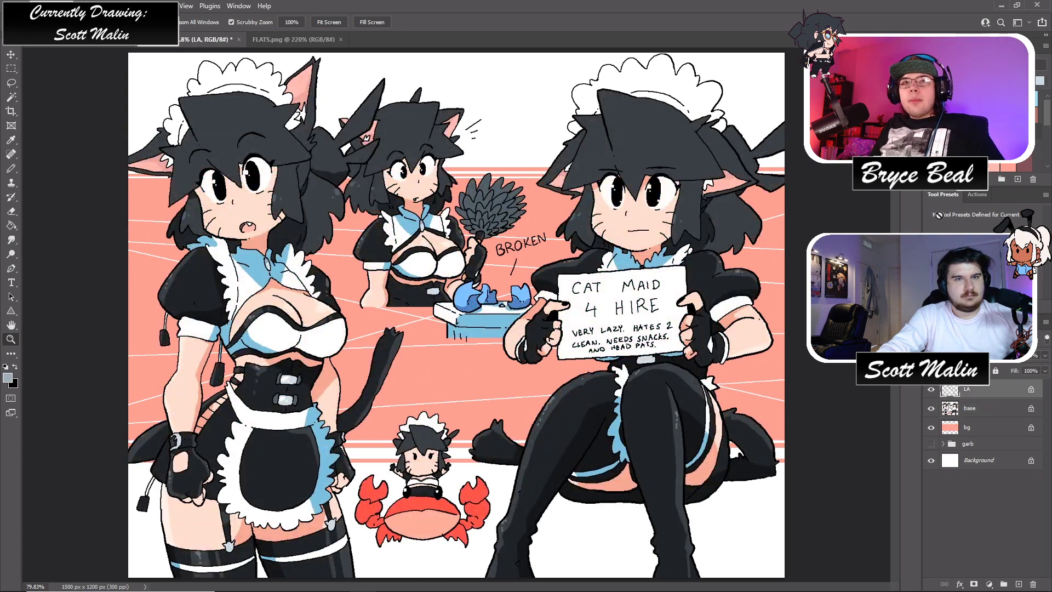
{"action": "left_click_drag", "start_coordinate": [136, 488], "coordinate": [171, 512]}
{"action": "key", "text": "b"}
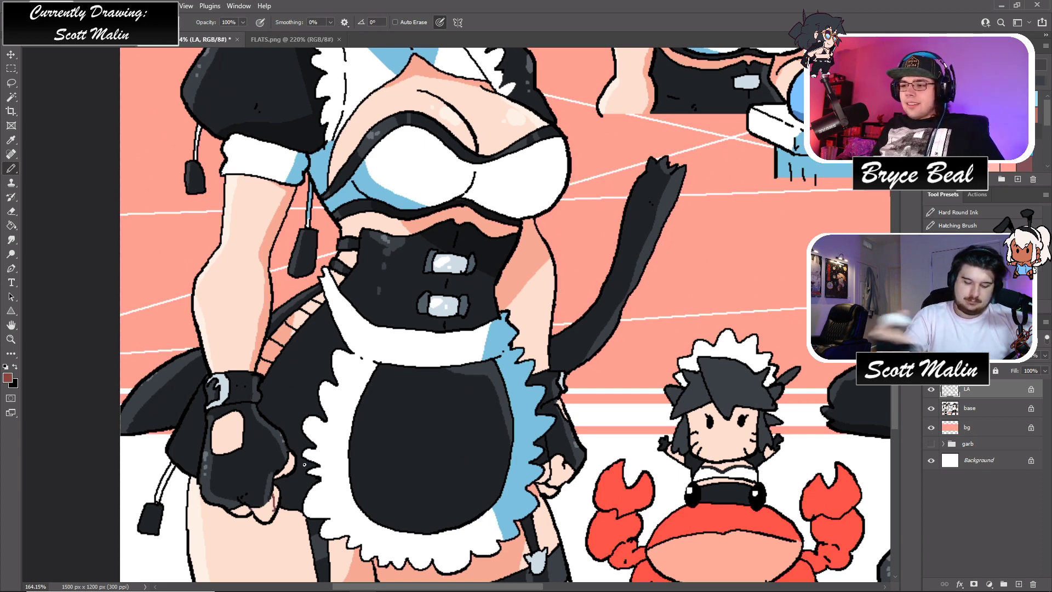
{"action": "scroll", "coordinate": [304, 464], "scroll_direction": "down", "scroll_amount": 3}
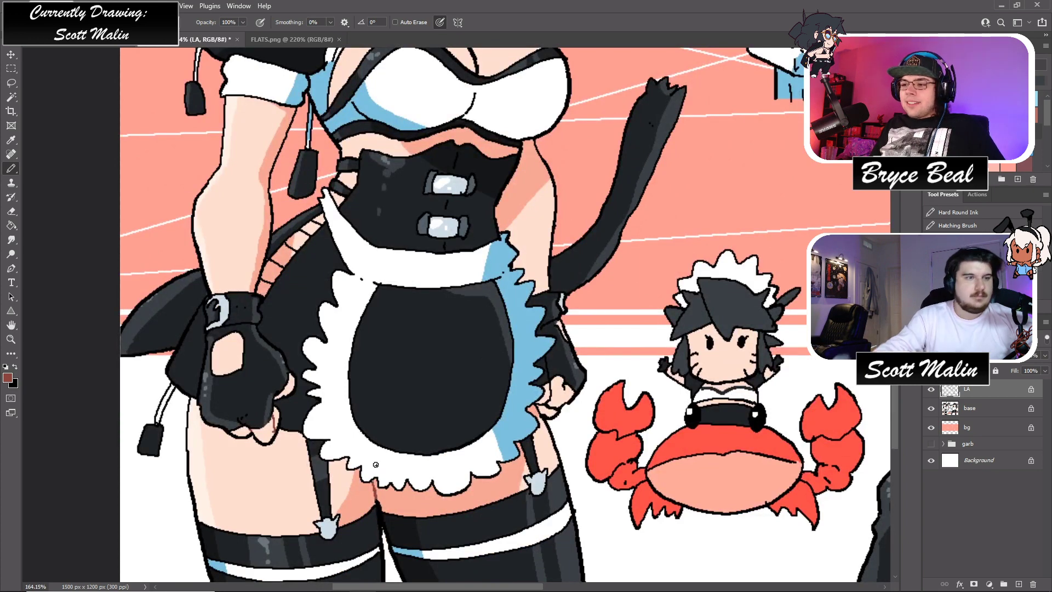
{"action": "scroll", "coordinate": [376, 464], "scroll_direction": "up", "scroll_amount": 4}
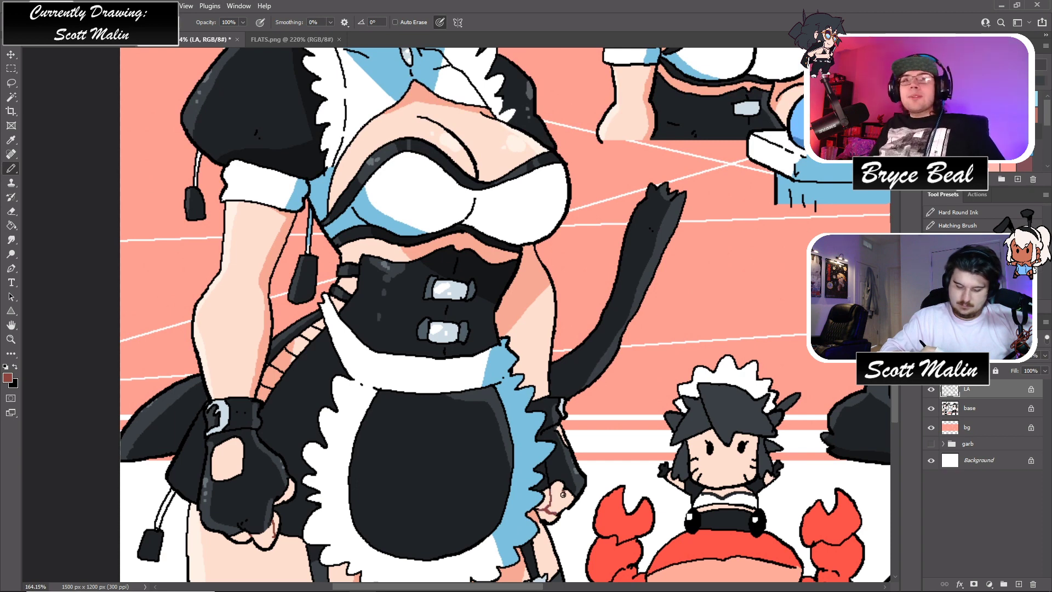
- Recolour the standing maid's cleavage, nose and lower eyelid lines dark red
{"action": "scroll", "coordinate": [564, 473], "scroll_direction": "up", "scroll_amount": 6}
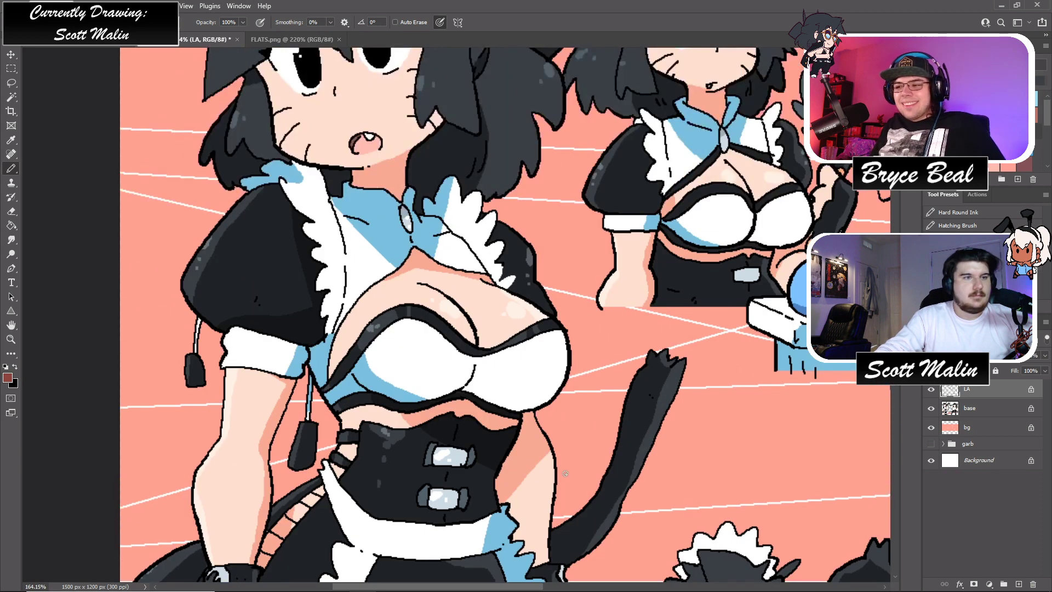
{"action": "left_click_drag", "start_coordinate": [477, 338], "coordinate": [462, 314]}
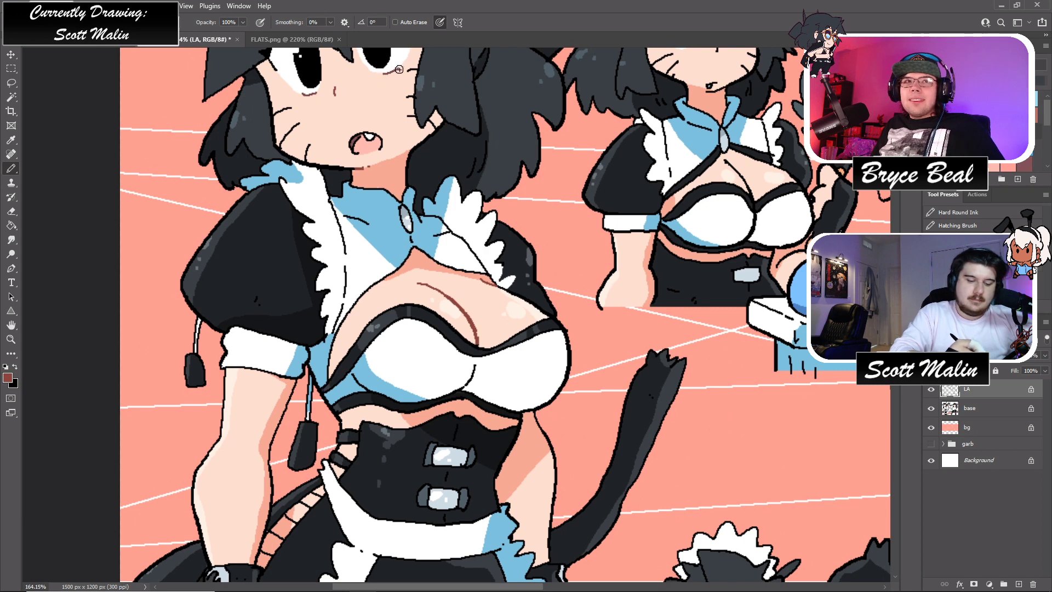
{"action": "scroll", "coordinate": [393, 56], "scroll_direction": "up", "scroll_amount": 5}
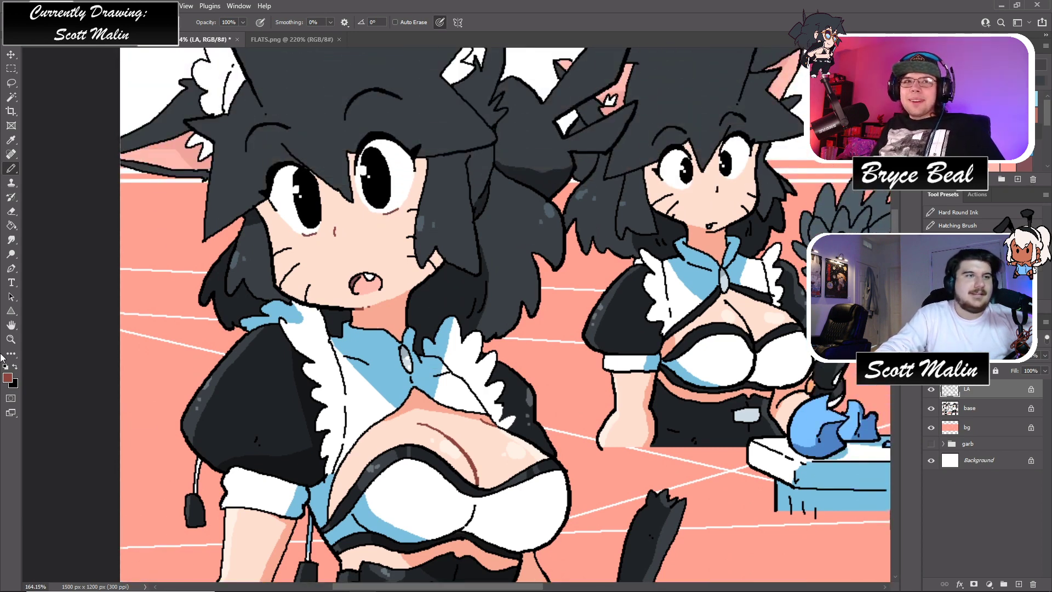
- Recolour the nose, chin and cleavage lines of the maid holding the duster dark red
{"action": "left_click", "coordinate": [10, 339]}
{"action": "left_click_drag", "start_coordinate": [334, 327], "coordinate": [257, 323]}
{"action": "scroll", "coordinate": [441, 317], "scroll_direction": "down", "scroll_amount": 2}
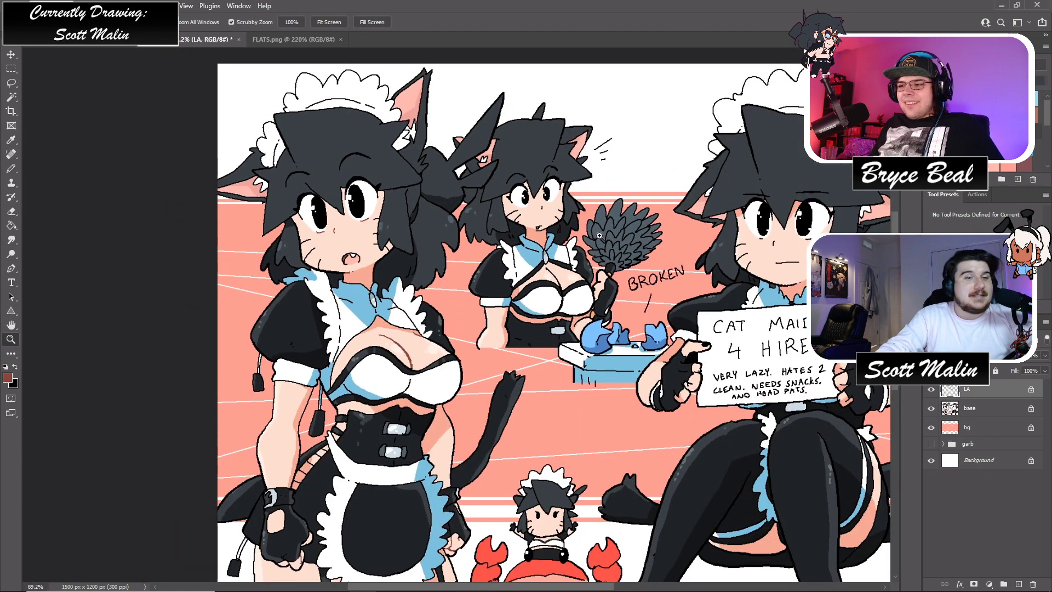
{"action": "scroll", "coordinate": [555, 204], "scroll_direction": "up", "scroll_amount": 5}
{"action": "key", "text": "b"}
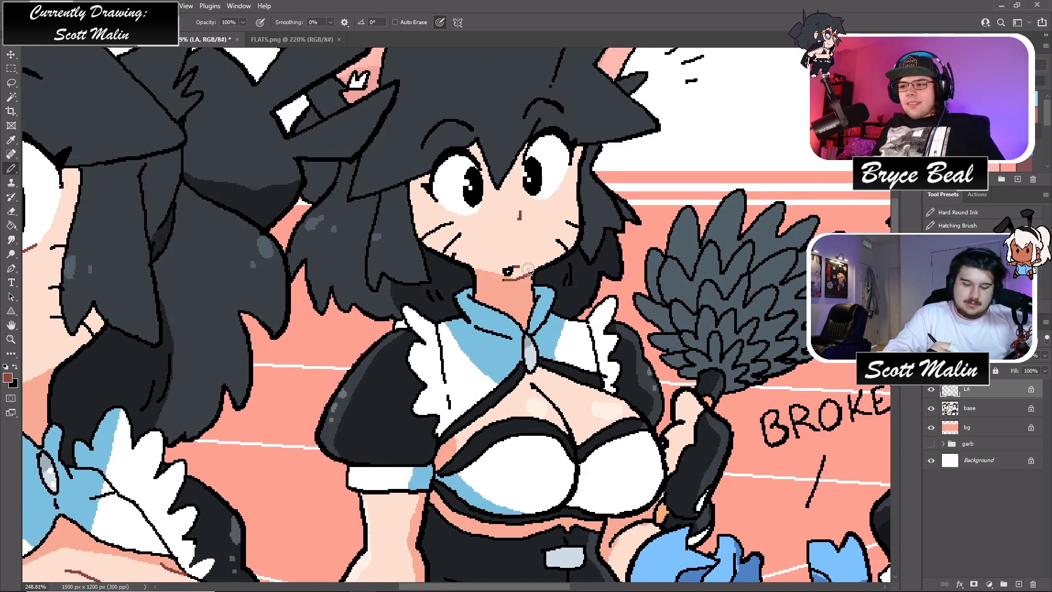
{"action": "left_click_drag", "start_coordinate": [533, 386], "coordinate": [573, 436]}
{"action": "scroll", "coordinate": [567, 394], "scroll_direction": "down", "scroll_amount": 3}
{"action": "scroll", "coordinate": [567, 393], "scroll_direction": "down", "scroll_amount": 3}
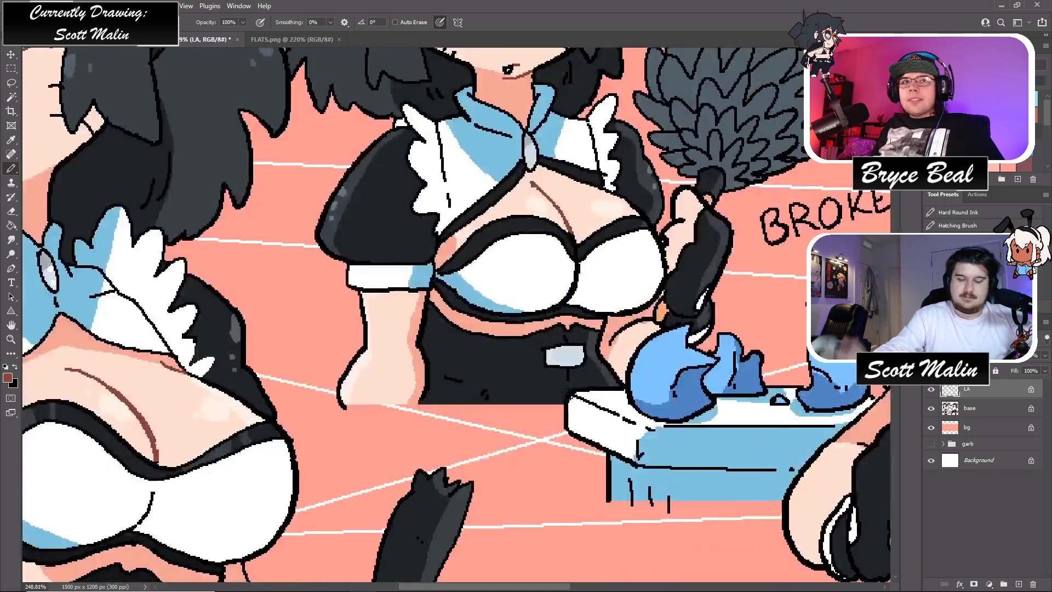
- Recolour the duster maid's inner elbow line and the seated maid's arm, finger, mouth and chin lines dark red
{"action": "left_click_drag", "start_coordinate": [649, 318], "coordinate": [612, 346]}
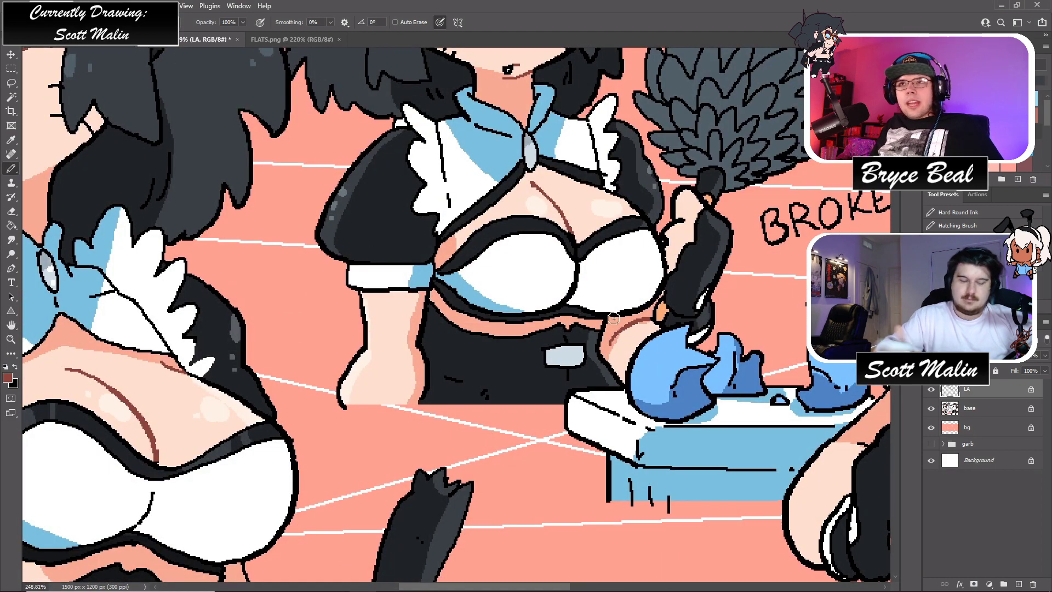
{"action": "left_click", "coordinate": [11, 338]}
{"action": "left_click_drag", "start_coordinate": [246, 330], "coordinate": [145, 331]}
{"action": "scroll", "coordinate": [655, 381], "scroll_direction": "up", "scroll_amount": 5}
{"action": "key", "text": "b"}
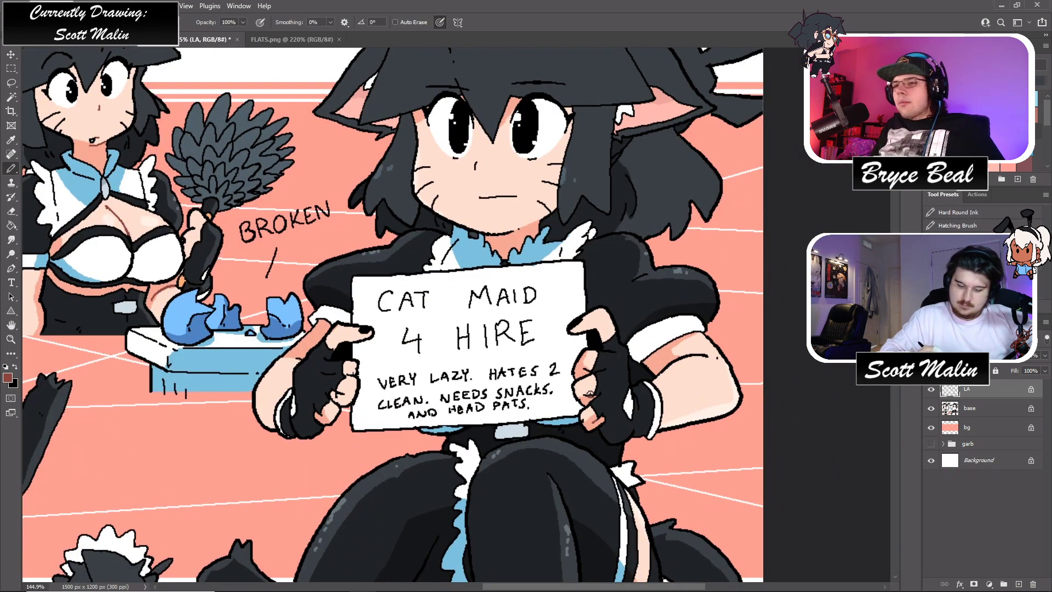
{"action": "left_click_drag", "start_coordinate": [662, 374], "coordinate": [716, 360]}
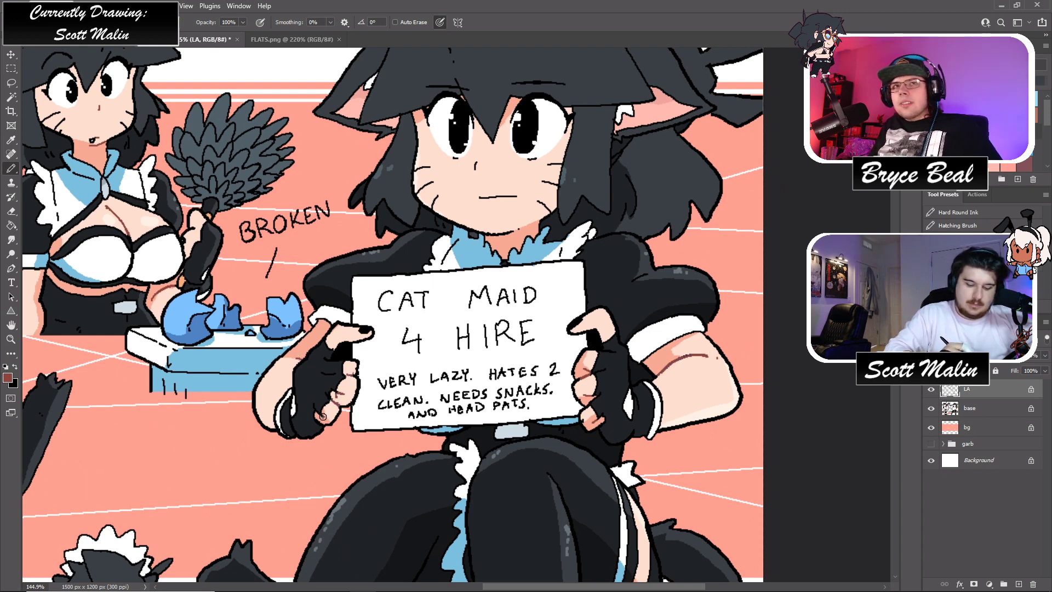
{"action": "left_click_drag", "start_coordinate": [487, 235], "coordinate": [525, 226]}
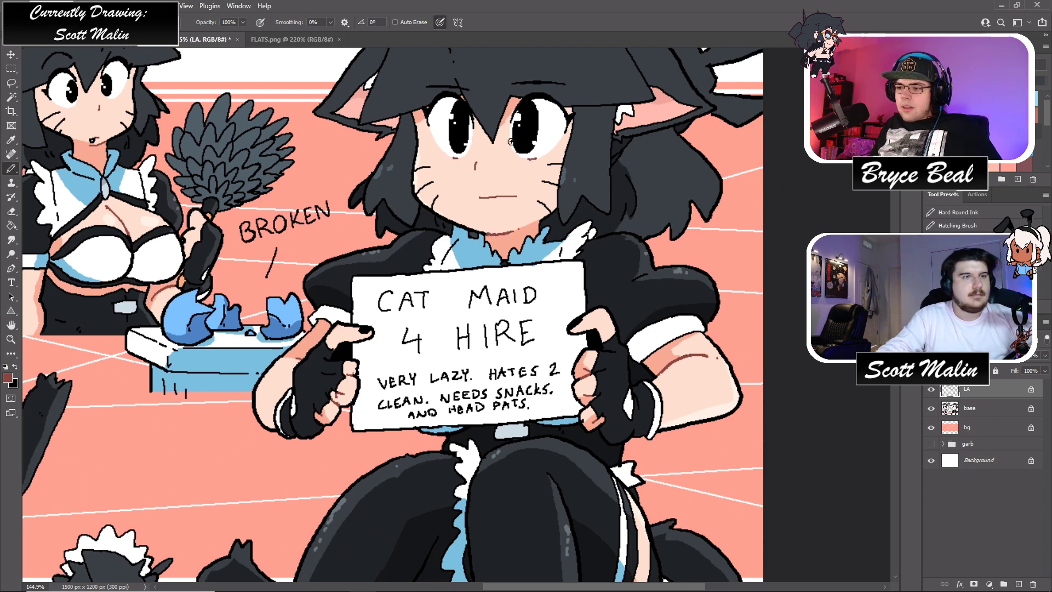
- Select the light skin colour on the base layer and paint pink blush on both cheeks of the maid holding the duster
{"action": "scroll", "coordinate": [512, 142], "scroll_direction": "down", "scroll_amount": 3}
{"action": "scroll", "coordinate": [512, 142], "scroll_direction": "down", "scroll_amount": 5}
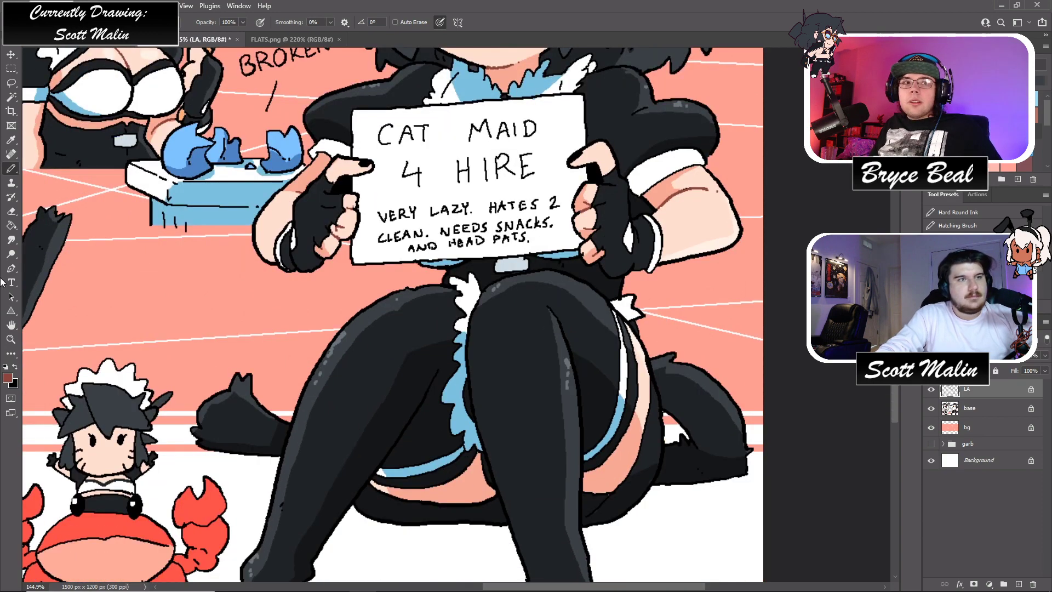
{"action": "left_click", "coordinate": [10, 340]}
{"action": "left_click_drag", "start_coordinate": [439, 321], "coordinate": [420, 322]}
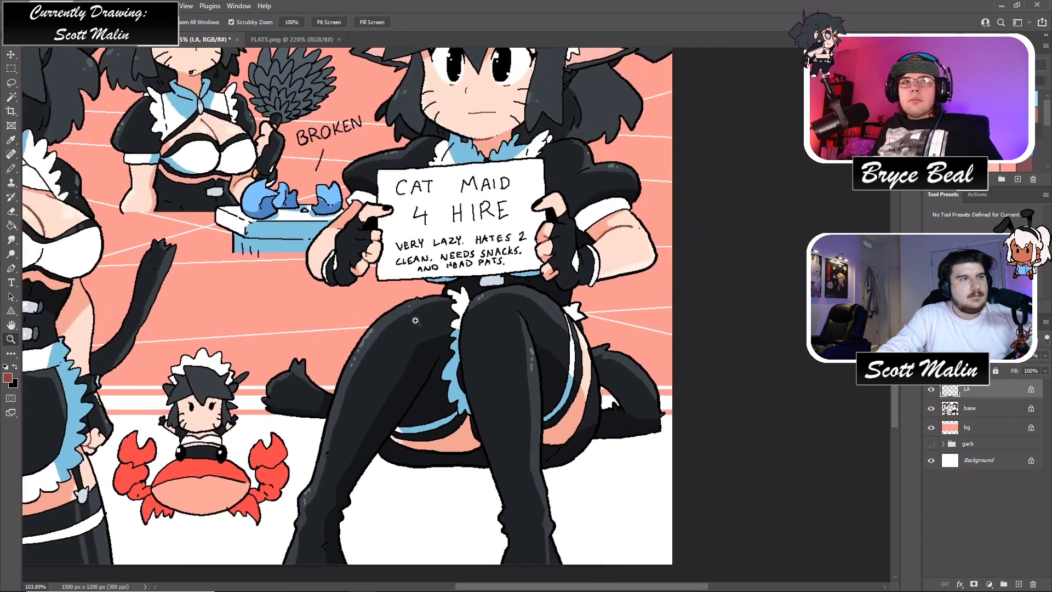
{"action": "scroll", "coordinate": [312, 331], "scroll_direction": "up", "scroll_amount": 8}
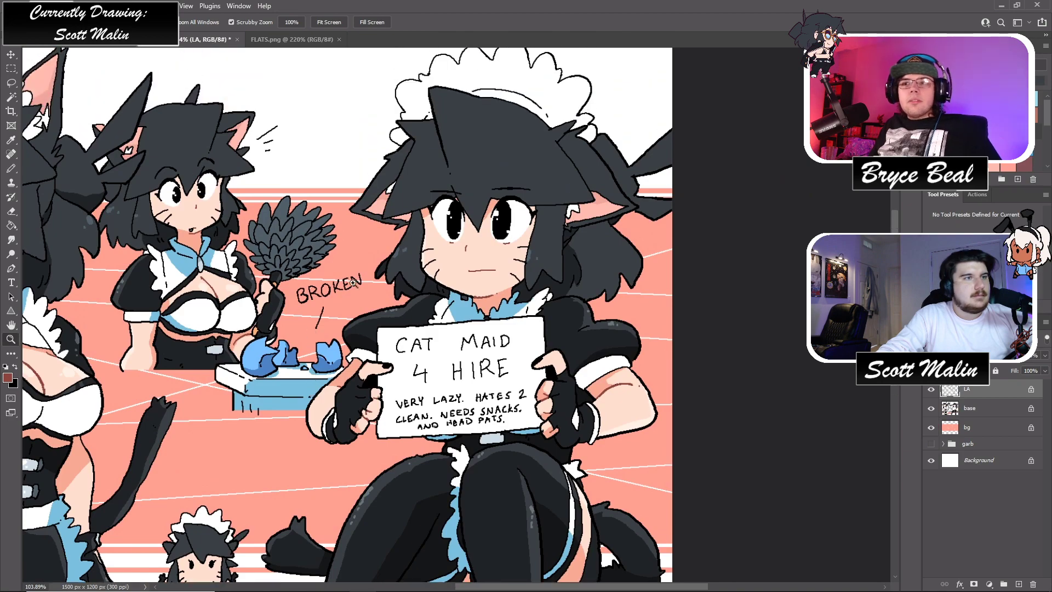
{"action": "left_click_drag", "start_coordinate": [394, 245], "coordinate": [380, 246]}
{"action": "left_click_drag", "start_coordinate": [344, 156], "coordinate": [401, 156]}
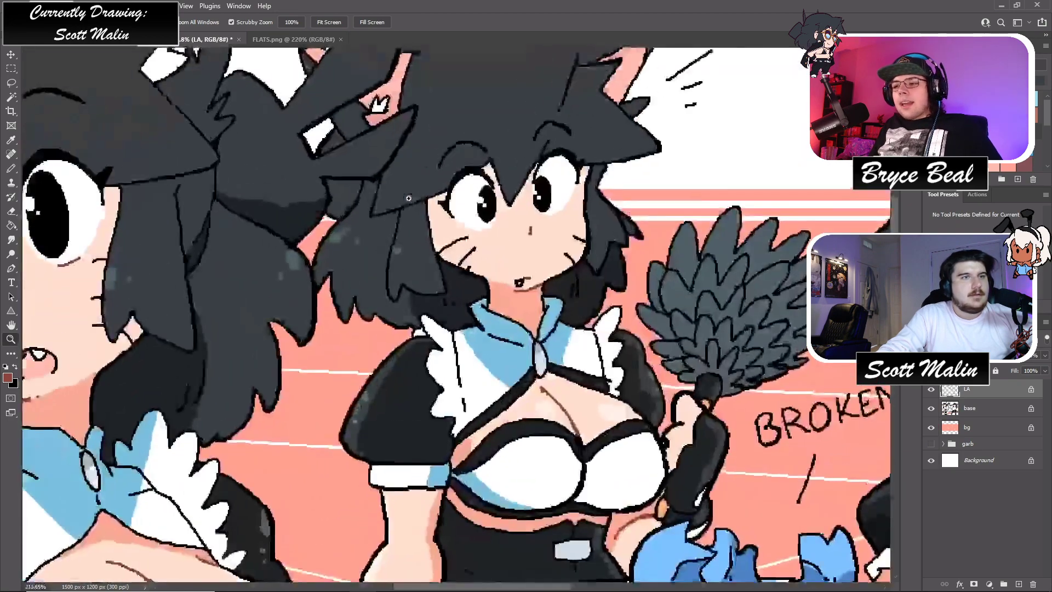
{"action": "left_click", "coordinate": [10, 96]}
{"action": "left_click", "coordinate": [530, 253]}
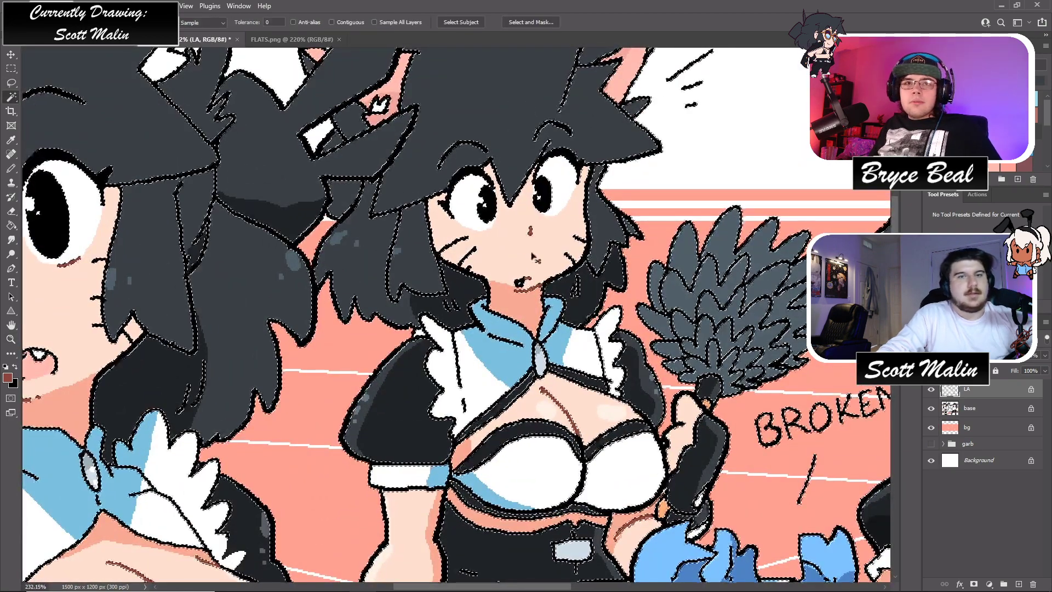
{"action": "key", "text": "alt+["}
{"action": "left_click", "coordinate": [551, 242]}
{"action": "key", "text": "b"}
{"action": "left_click", "coordinate": [994, 164]}
{"action": "left_click_drag", "start_coordinate": [459, 232], "coordinate": [472, 231]}
{"action": "left_click_drag", "start_coordinate": [564, 208], "coordinate": [571, 208]}
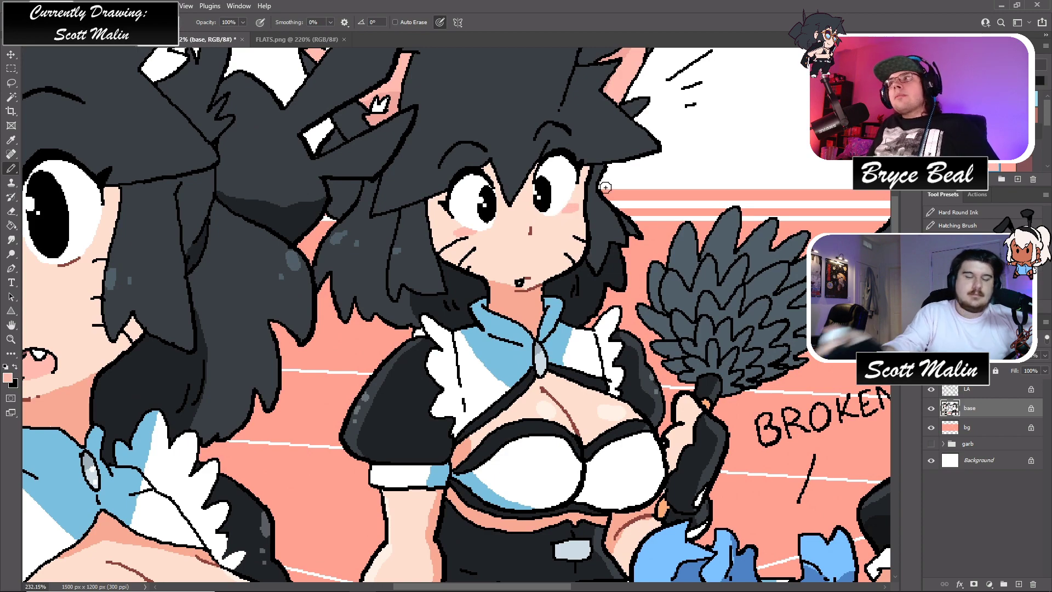
- Paint matching pink blush on the cheeks of the standing maid and the seated maid
{"action": "key", "text": "z"}
{"action": "left_click_drag", "start_coordinate": [379, 302], "coordinate": [301, 301]}
{"action": "left_click_drag", "start_coordinate": [775, 289], "coordinate": [789, 289]}
{"action": "key", "text": "b"}
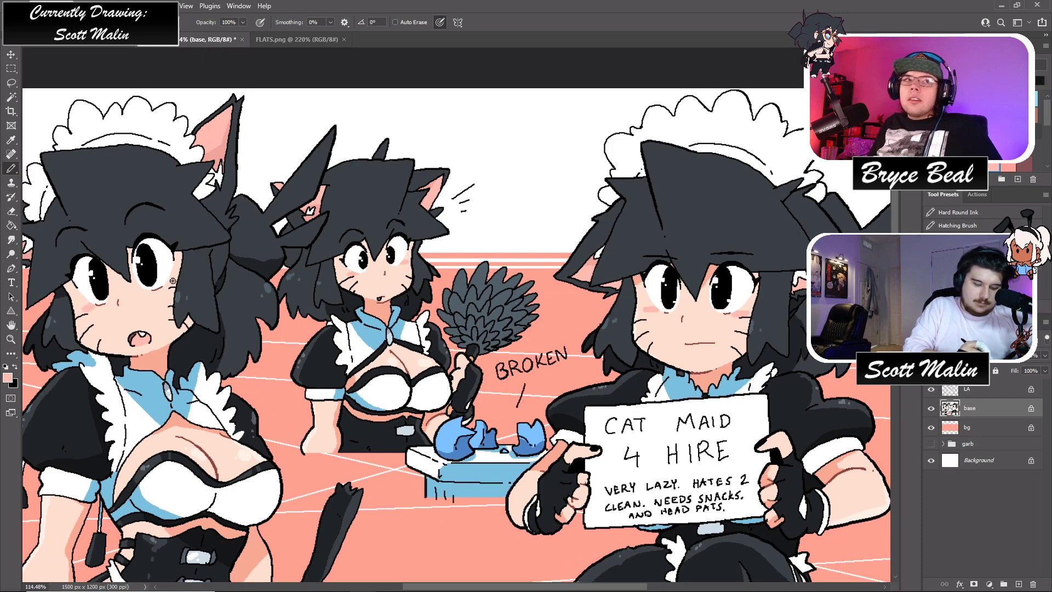
- Add a new layer above bg and fill it with a white-to-transparent gradient fading upward from the lower part of the canvas
{"action": "left_click", "coordinate": [11, 339]}
{"action": "mouse_move", "coordinate": [634, 284]}
{"action": "left_mouse_down"}
{"action": "mouse_move", "coordinate": [583, 285]}
{"action": "mouse_move", "coordinate": [610, 286]}
{"action": "mouse_move", "coordinate": [599, 299]}
{"action": "left_mouse_up"}
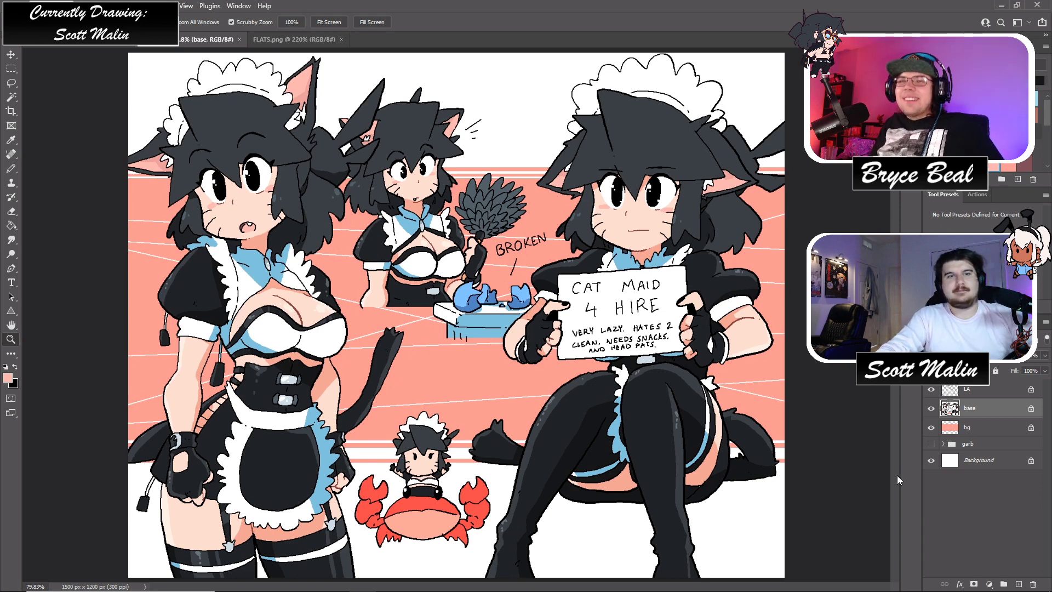
{"action": "left_click", "coordinate": [996, 433]}
{"action": "left_click", "coordinate": [1017, 584]}
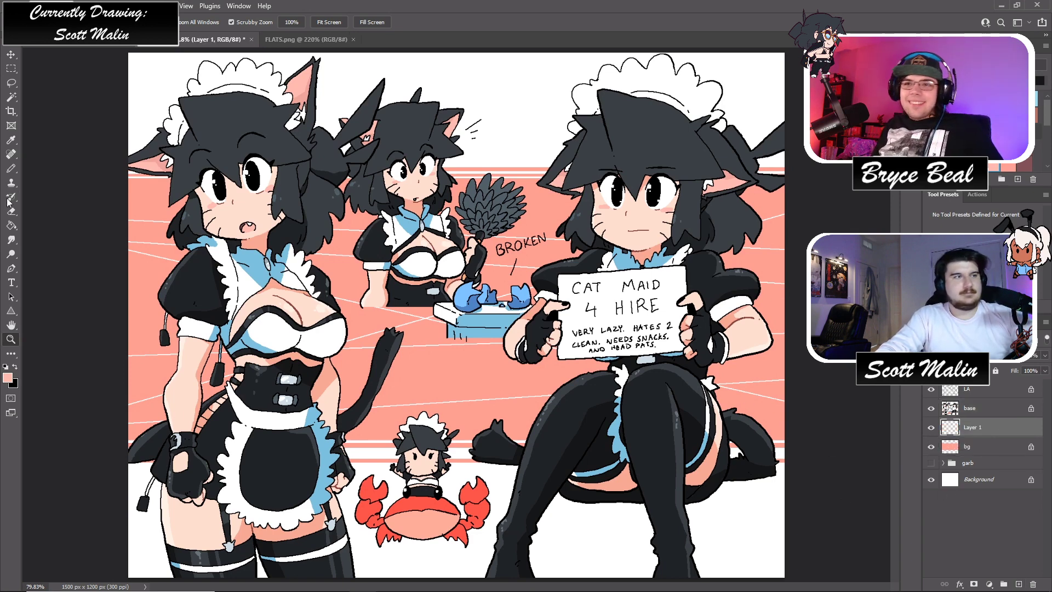
{"action": "right_click", "coordinate": [11, 225]}
{"action": "left_click", "coordinate": [60, 226]}
{"action": "key", "text": "d"}
{"action": "key", "text": "x"}
{"action": "left_click_drag", "start_coordinate": [468, 413], "coordinate": [469, 318]}
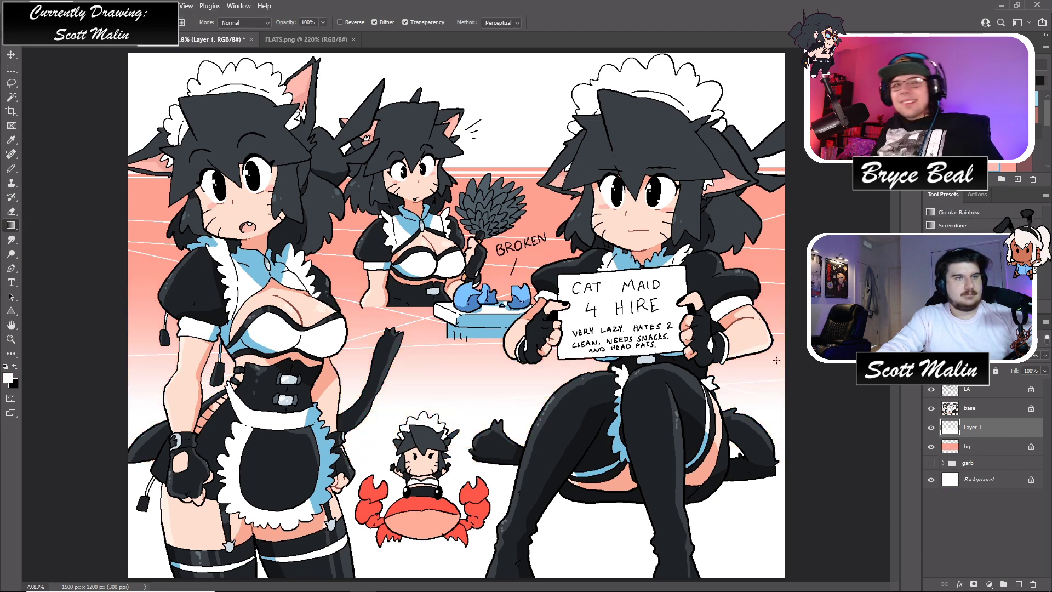
- Replace the gradient layer with a selection of its shape and set the hue shift to +4 on the bg layer
{"action": "left_click", "coordinate": [954, 433], "text": "ctrl"}
{"action": "left_click_drag", "start_coordinate": [954, 433], "coordinate": [1033, 584]}
{"action": "key", "text": "ctrl+u"}
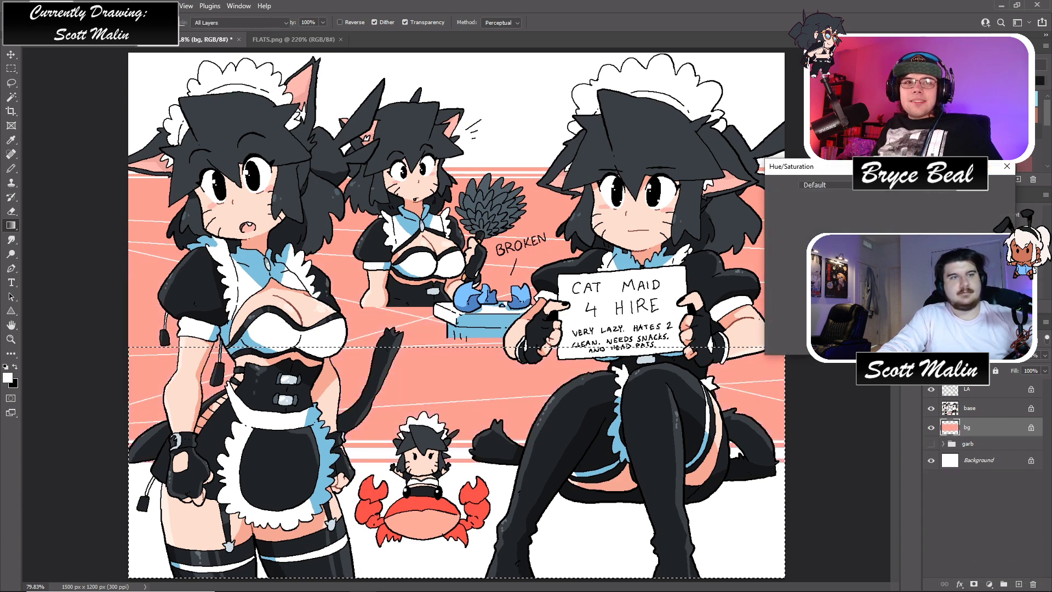
{"action": "key", "text": "Up"}
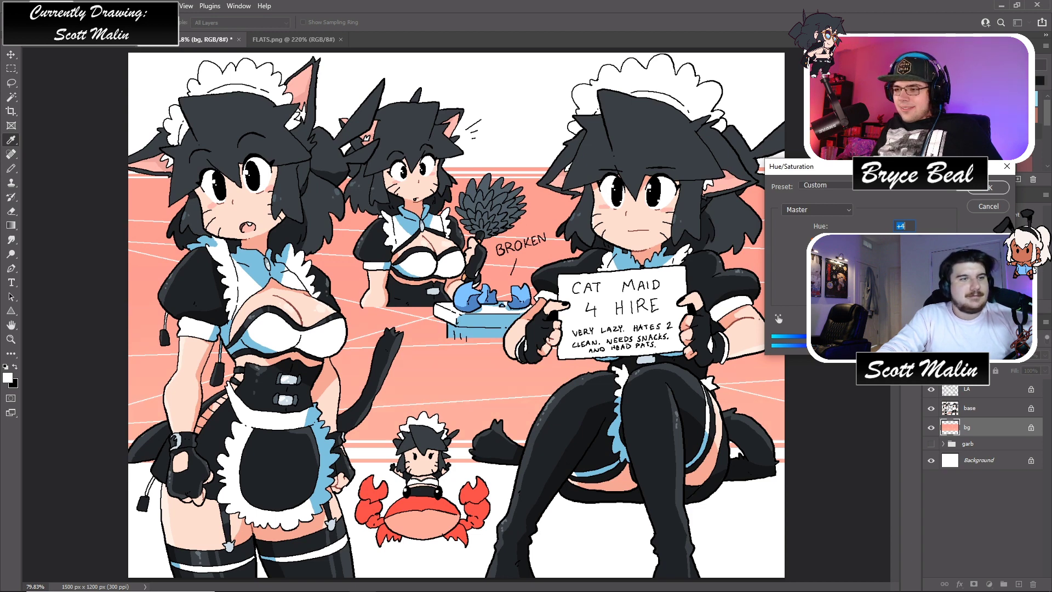
{"action": "left_click", "coordinate": [989, 189]}
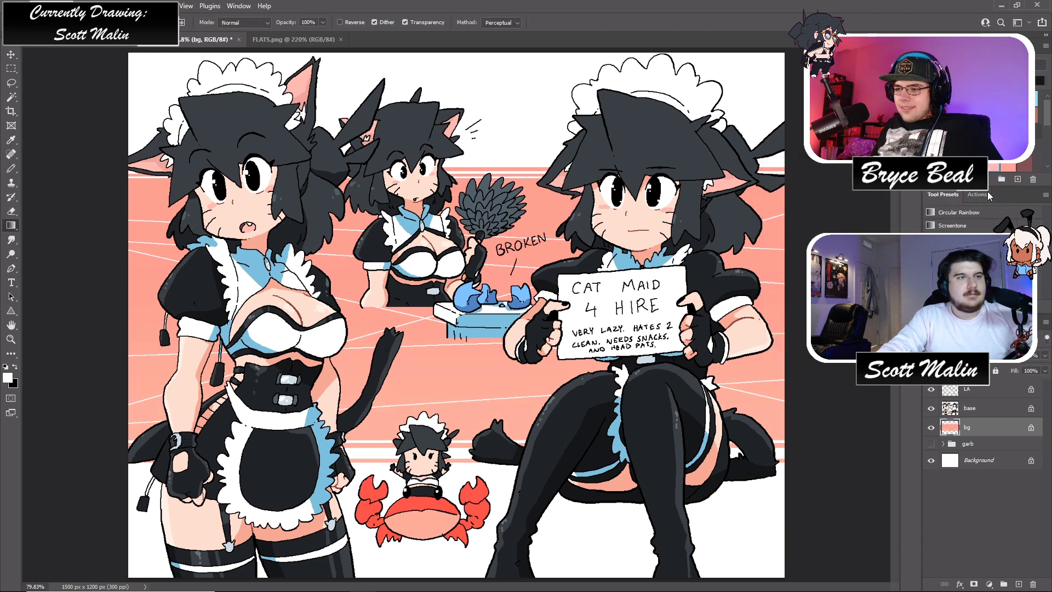
- Lasso areas of the broken blue vase pieces on the base layer and set their hue shift to -6
{"action": "left_click", "coordinate": [10, 339]}
{"action": "mouse_move", "coordinate": [697, 379]}
{"action": "left_mouse_down"}
{"action": "mouse_move", "coordinate": [679, 379]}
{"action": "mouse_move", "coordinate": [691, 379]}
{"action": "left_mouse_up"}
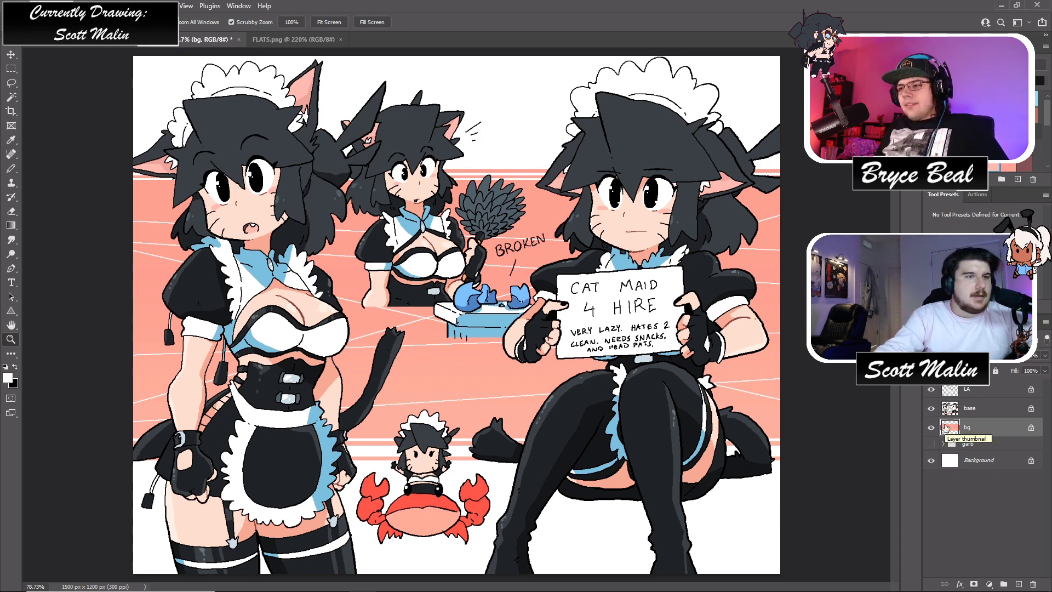
{"action": "left_click", "coordinate": [1000, 409]}
{"action": "left_click_drag", "start_coordinate": [396, 242], "coordinate": [466, 243]}
{"action": "left_click", "coordinate": [11, 82]}
{"action": "mouse_move", "coordinate": [469, 350]}
{"action": "left_mouse_down"}
{"action": "mouse_move", "coordinate": [462, 370]}
{"action": "mouse_move", "coordinate": [470, 349]}
{"action": "left_mouse_up"}
{"action": "mouse_move", "coordinate": [591, 349]}
{"action": "left_mouse_down"}
{"action": "mouse_move", "coordinate": [602, 361]}
{"action": "mouse_move", "coordinate": [584, 355]}
{"action": "mouse_move", "coordinate": [616, 342]}
{"action": "mouse_move", "coordinate": [592, 359]}
{"action": "mouse_move", "coordinate": [603, 322]}
{"action": "left_mouse_up"}
{"action": "key", "text": "ctrl+u"}
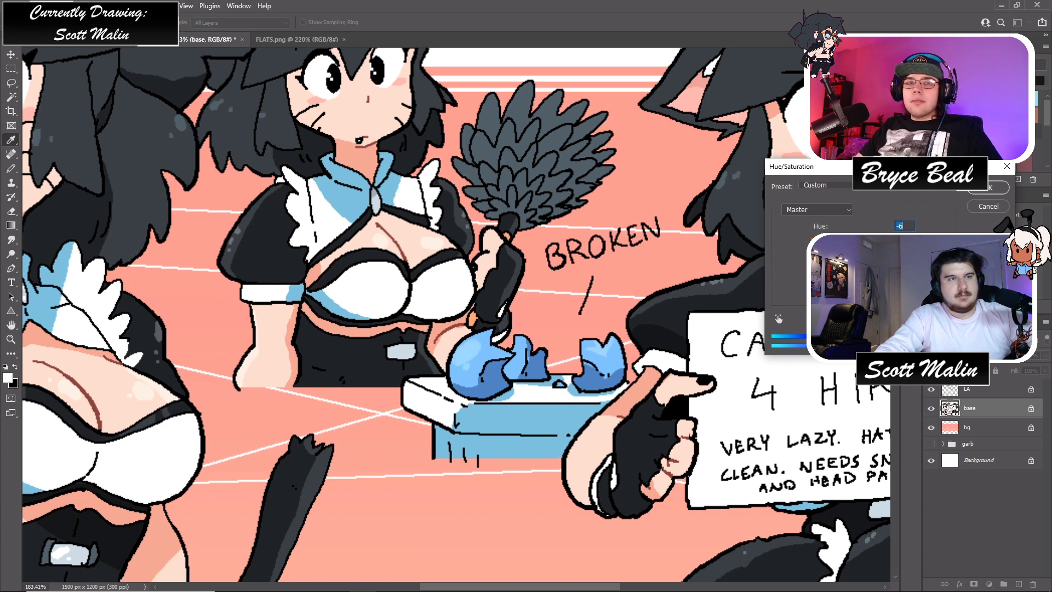
{"action": "left_click", "coordinate": [989, 188]}
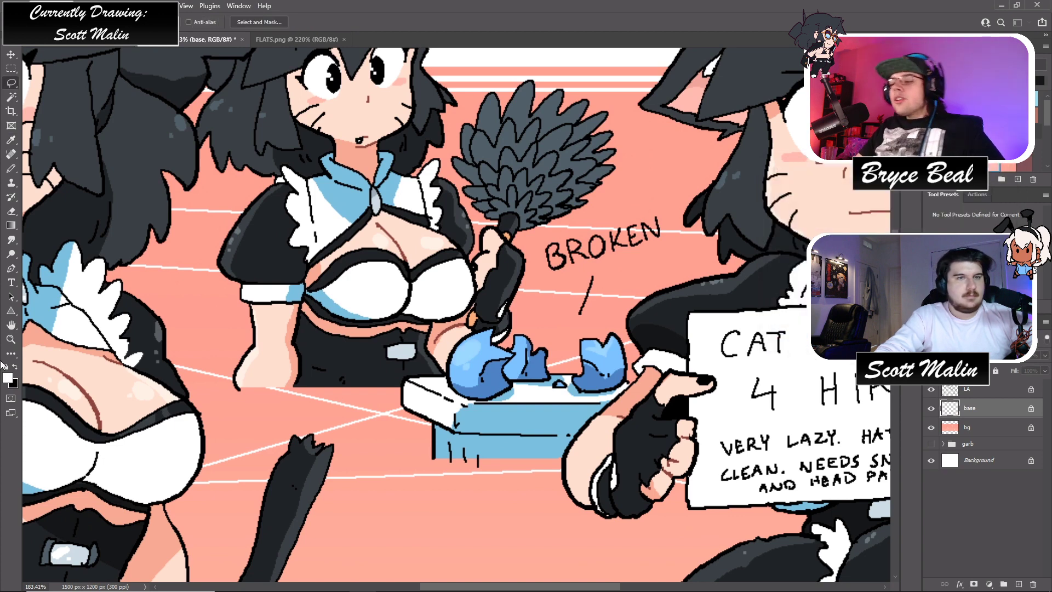
- Duplicate the bg layer and clip the copy to the original bg layer
{"action": "left_click", "coordinate": [10, 341]}
{"action": "left_click_drag", "start_coordinate": [507, 301], "coordinate": [438, 300]}
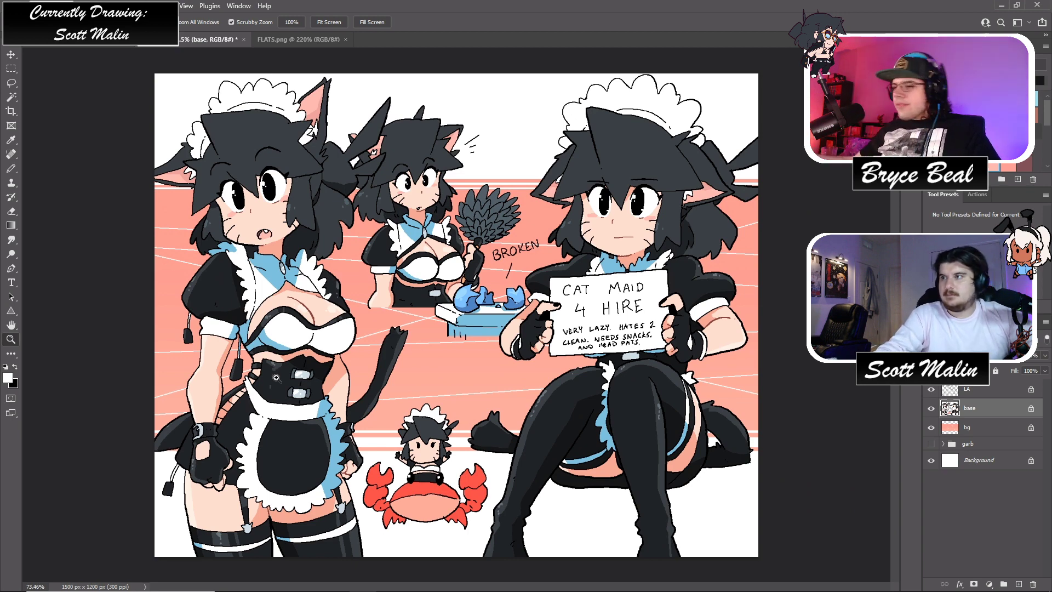
{"action": "left_click_drag", "start_coordinate": [434, 263], "coordinate": [442, 270]}
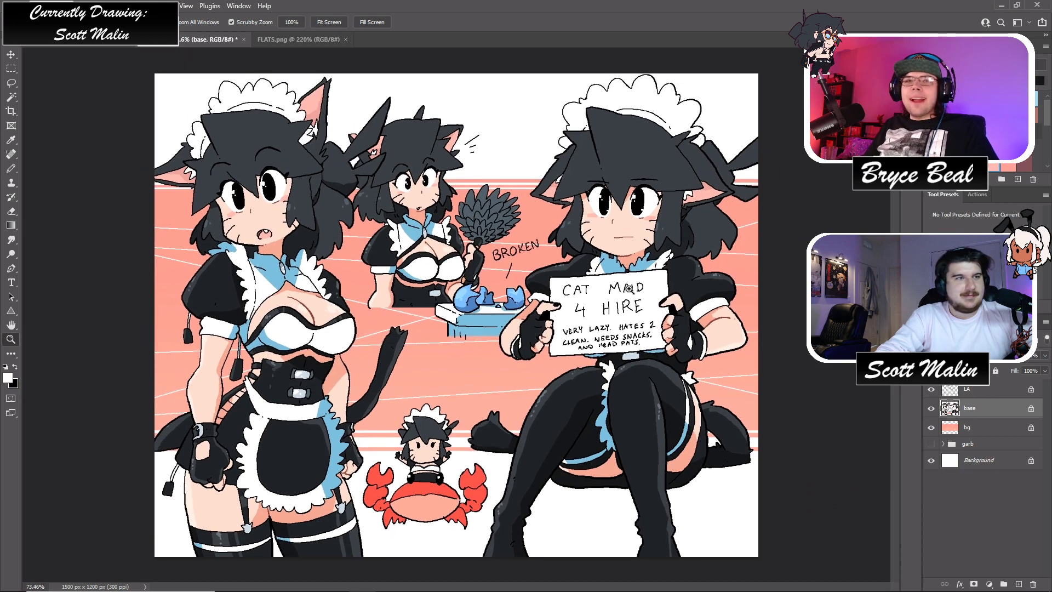
{"action": "left_click", "coordinate": [985, 425]}
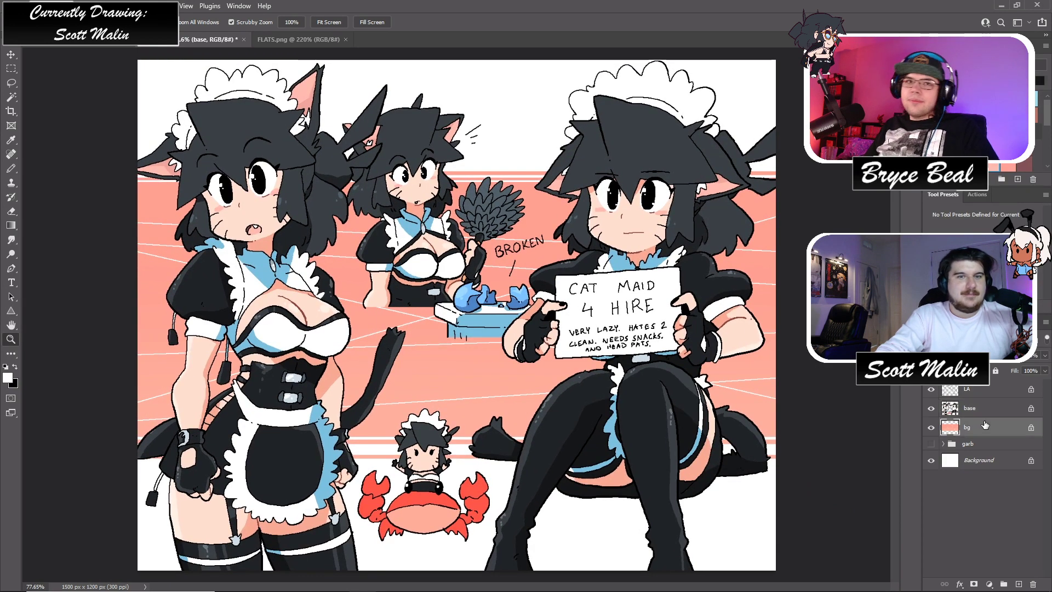
{"action": "key", "text": "ctrl+j"}
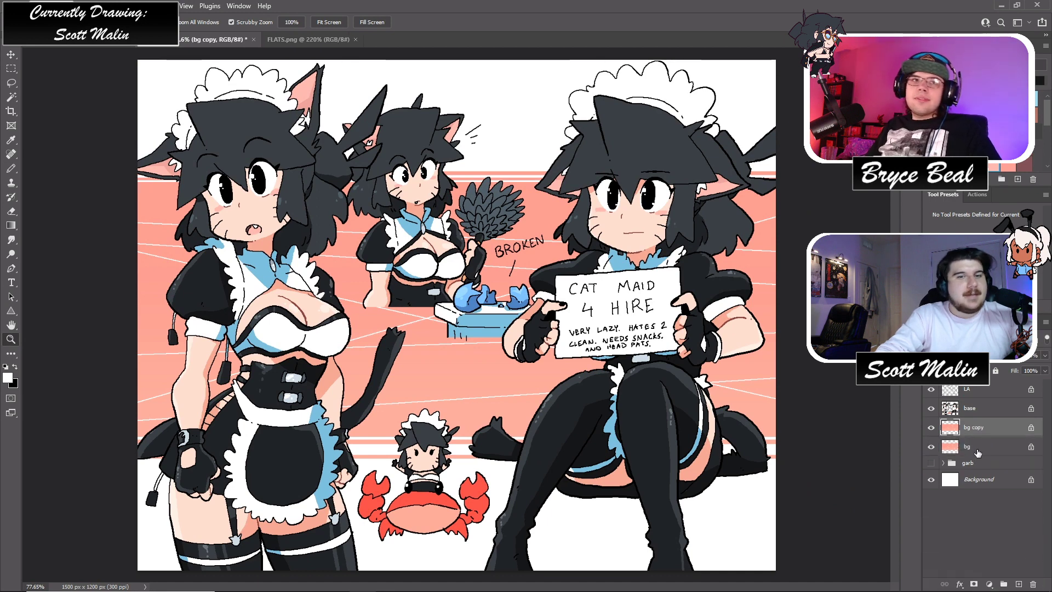
{"action": "key", "text": "ctrl+alt+g"}
- Try a Color Halftone on the bg copy with an 8-pixel max radius and all screen angles at 45 degrees, and undo it
{"action": "left_click", "coordinate": [150, 6]}
{"action": "mouse_move", "coordinate": [208, 193]}
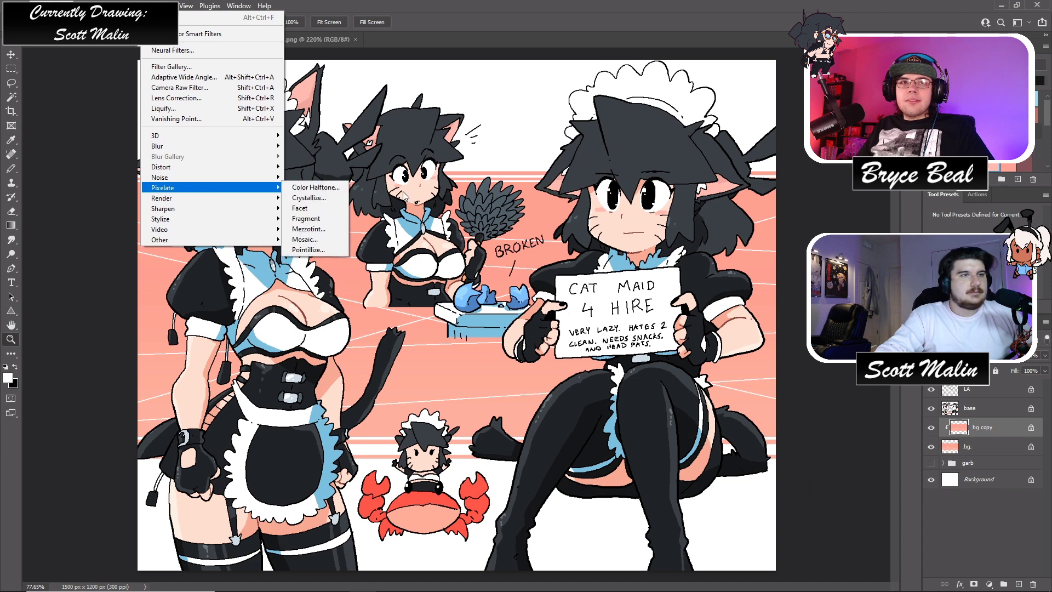
{"action": "left_click", "coordinate": [310, 187]}
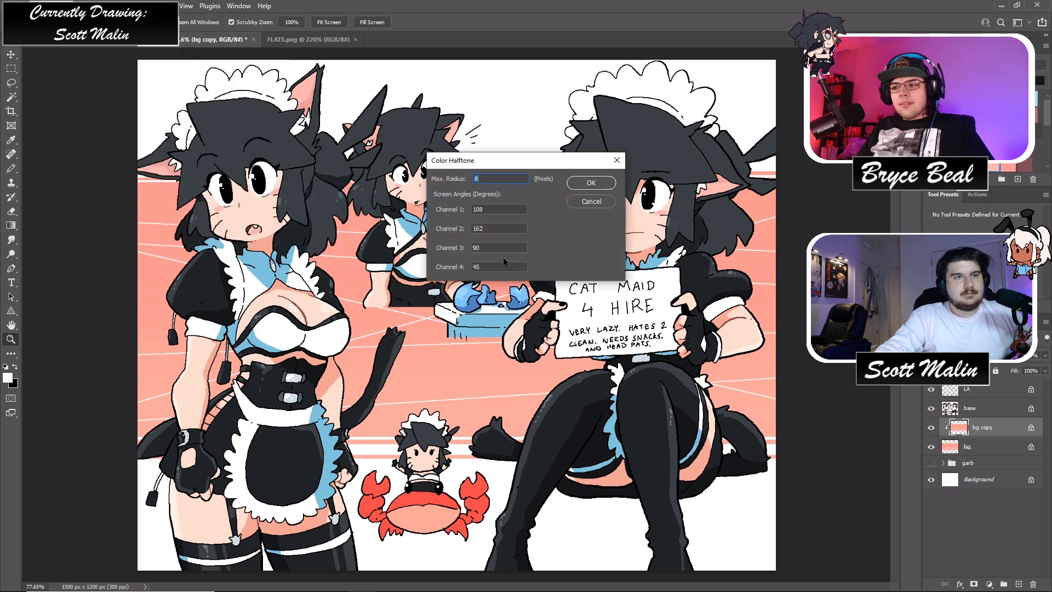
{"action": "left_click_drag", "start_coordinate": [490, 210], "coordinate": [465, 209]}
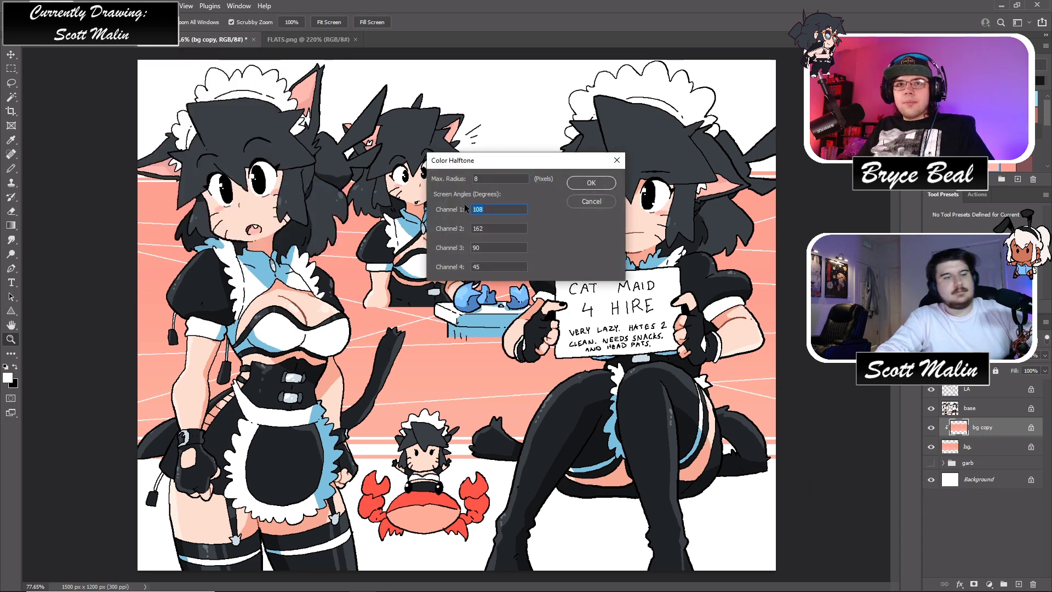
{"action": "type", "text": "45"}
{"action": "left_click", "coordinate": [470, 228]}
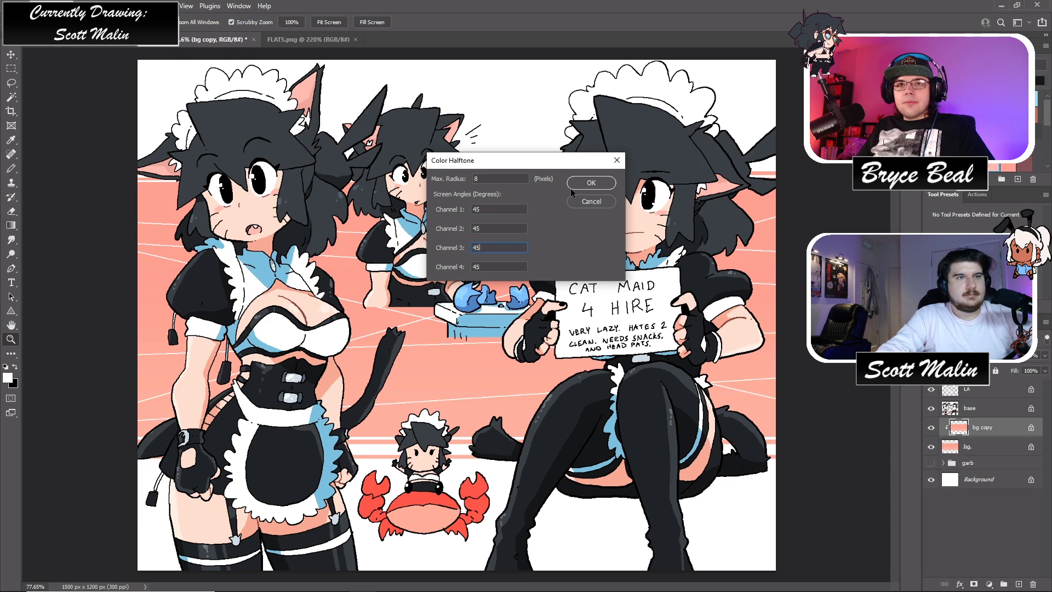
{"action": "left_click", "coordinate": [572, 186]}
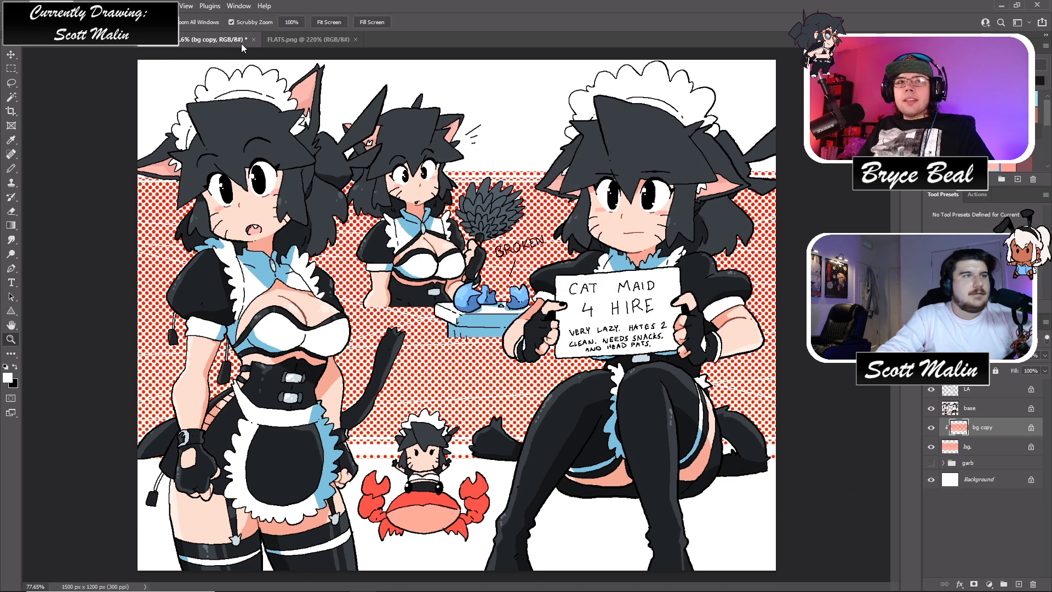
{"action": "key", "text": "ctrl+z"}
- Apply Color Halftone to the bg copy with a smaller max radius and all four screen angles at 45 degrees
{"action": "left_click", "coordinate": [170, 5]}
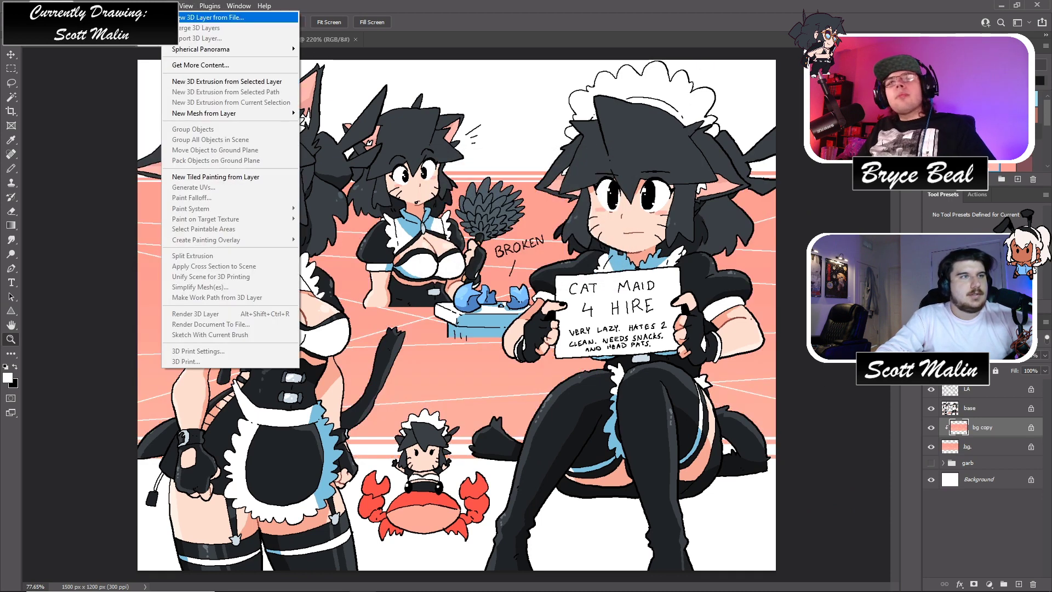
{"action": "mouse_move", "coordinate": [151, 6]}
{"action": "mouse_move", "coordinate": [189, 191]}
{"action": "left_click", "coordinate": [310, 188]}
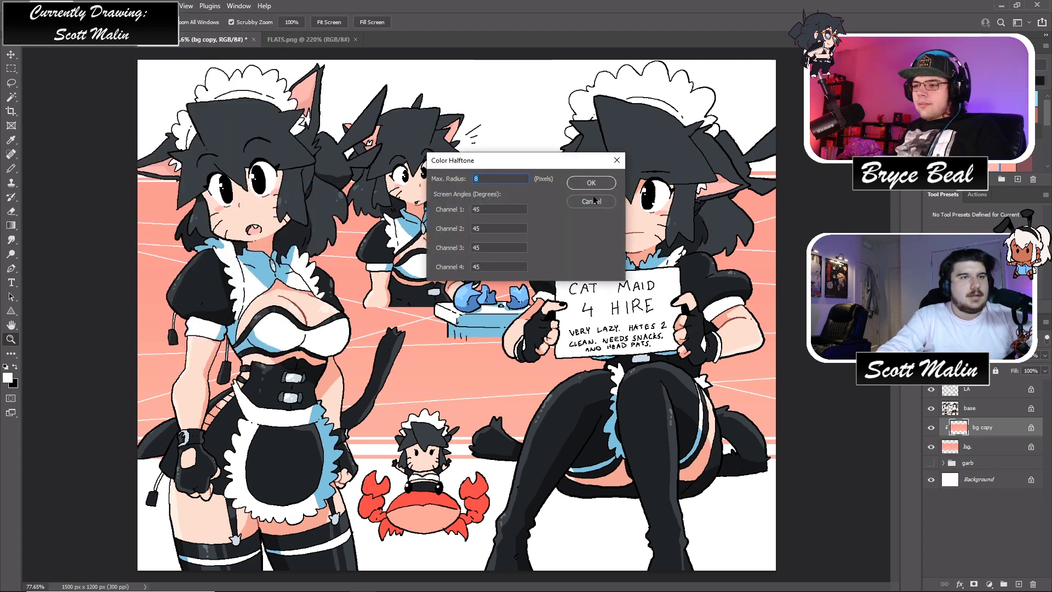
{"action": "left_click", "coordinate": [590, 183]}
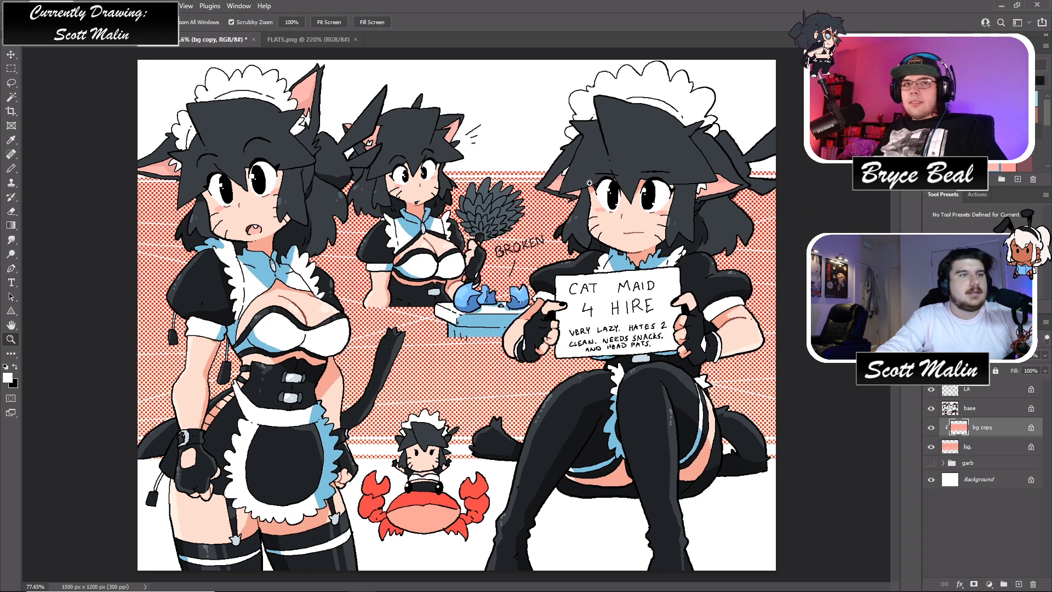
- Lower the opacity of the halftone bg copy layer to soften the dot pattern over the background
{"action": "left_click", "coordinate": [1041, 357]}
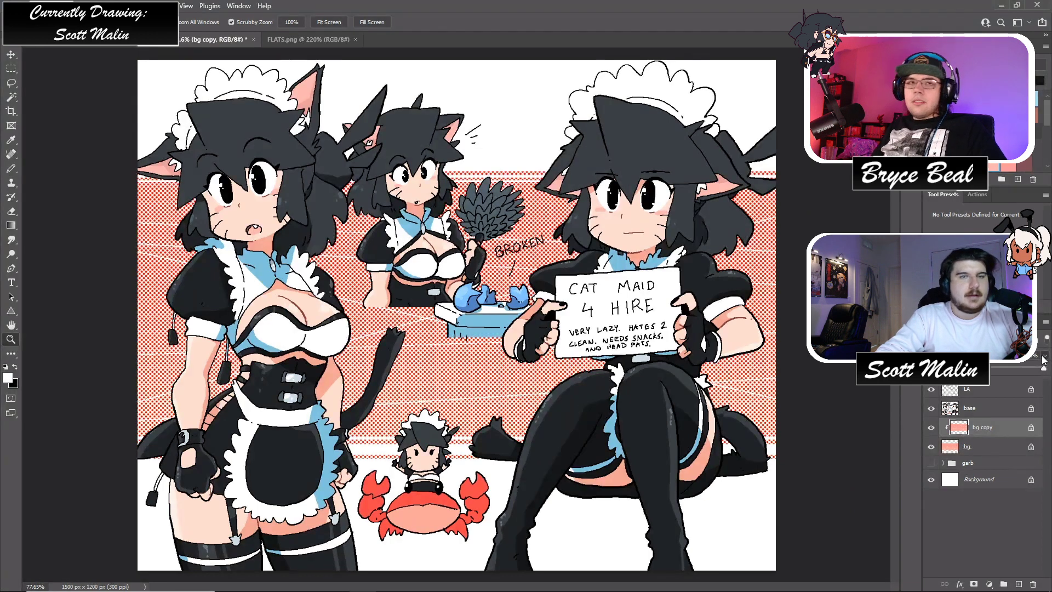
{"action": "left_click", "coordinate": [1006, 371]}
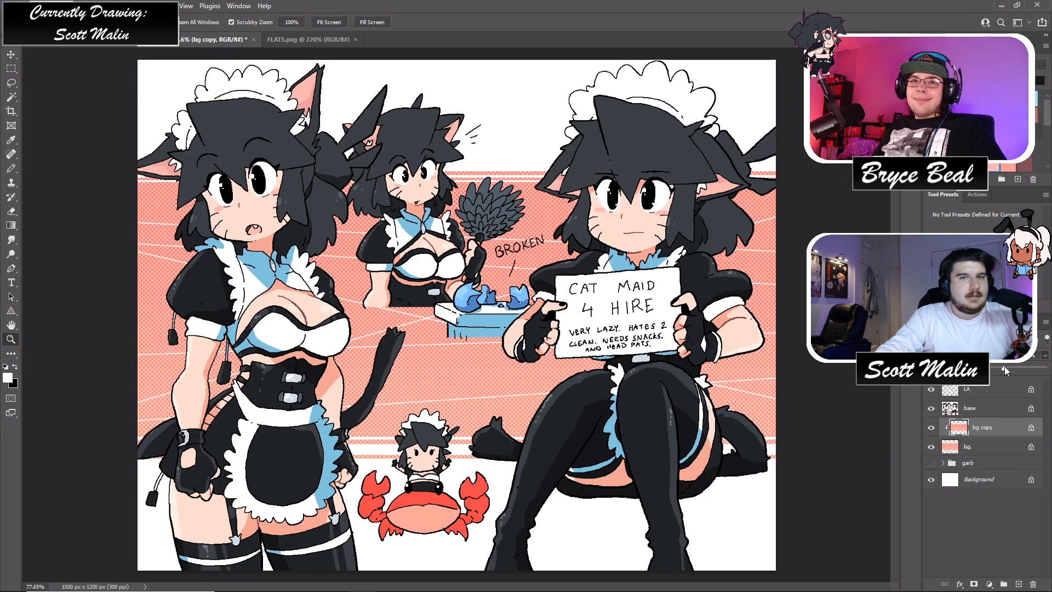
{"action": "left_click_drag", "start_coordinate": [1005, 367], "coordinate": [1003, 367]}
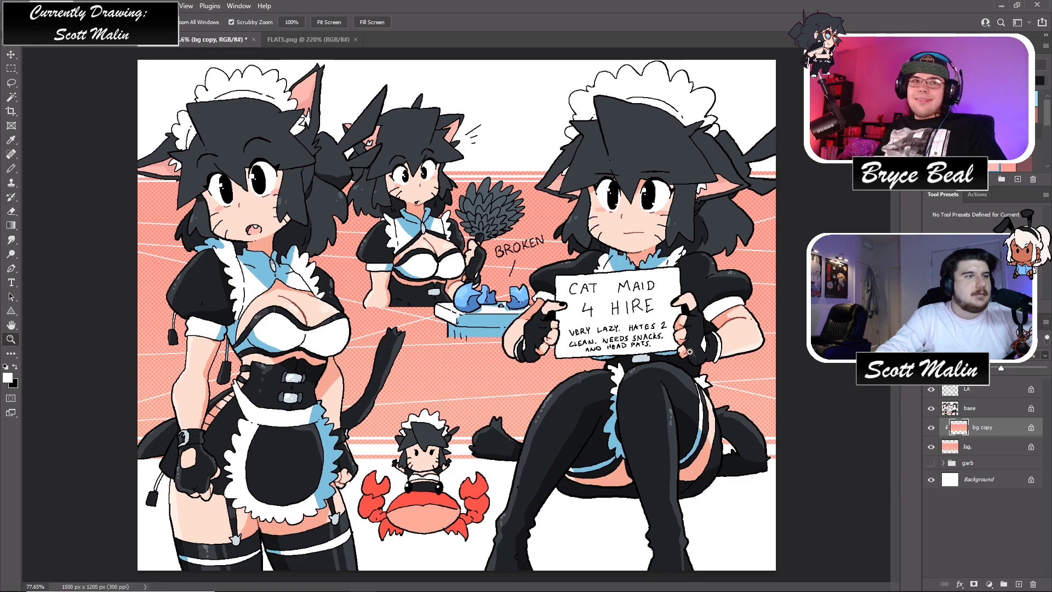
{"action": "left_click_drag", "start_coordinate": [373, 315], "coordinate": [359, 315]}
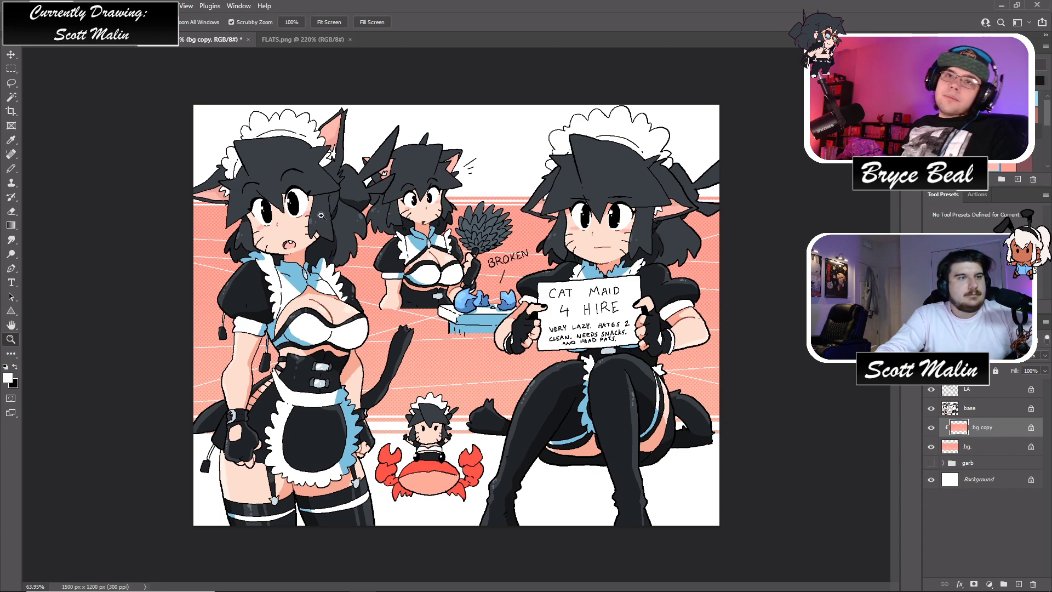
- Examine the softened halftone dots around the sign up close and across the whole illustration
{"action": "scroll", "coordinate": [386, 244], "scroll_direction": "up", "scroll_amount": 1}
{"action": "scroll", "coordinate": [389, 252], "scroll_direction": "up", "scroll_amount": 1}
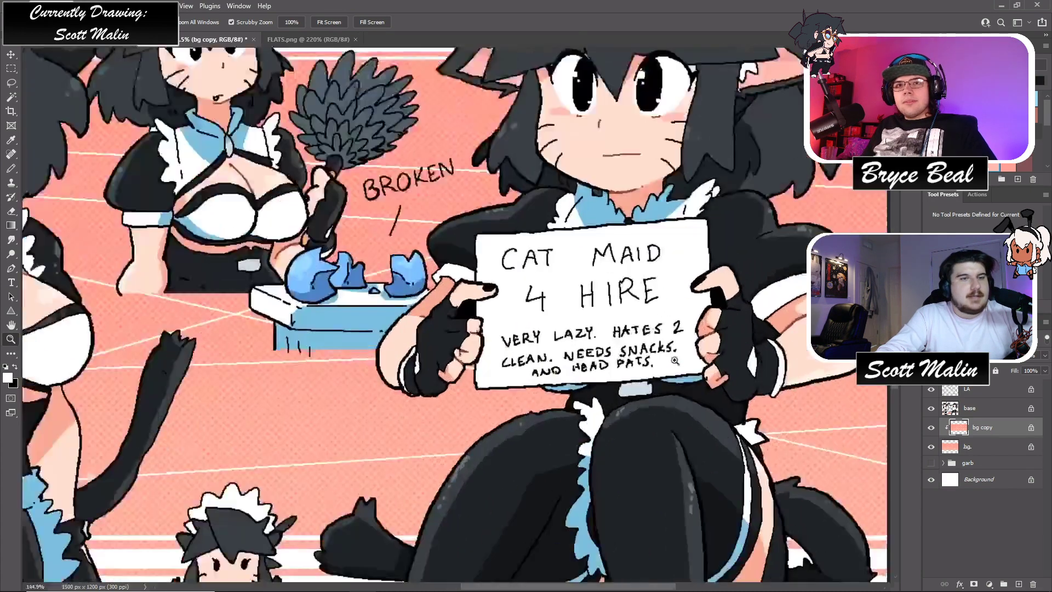
{"action": "mouse_move", "coordinate": [654, 339]}
{"action": "left_mouse_down"}
{"action": "mouse_move", "coordinate": [651, 318]}
{"action": "mouse_move", "coordinate": [658, 326]}
{"action": "left_mouse_up"}
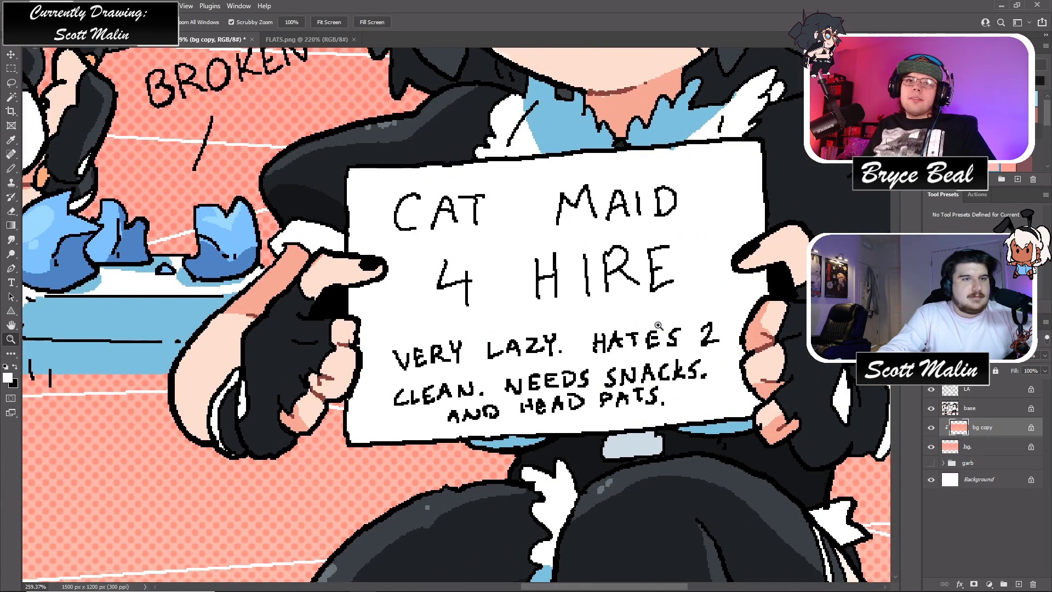
{"action": "left_click_drag", "start_coordinate": [577, 230], "coordinate": [587, 237]}
{"action": "left_click_drag", "start_coordinate": [622, 277], "coordinate": [593, 276]}
{"action": "scroll", "coordinate": [592, 275], "scroll_direction": "down", "scroll_amount": 3}
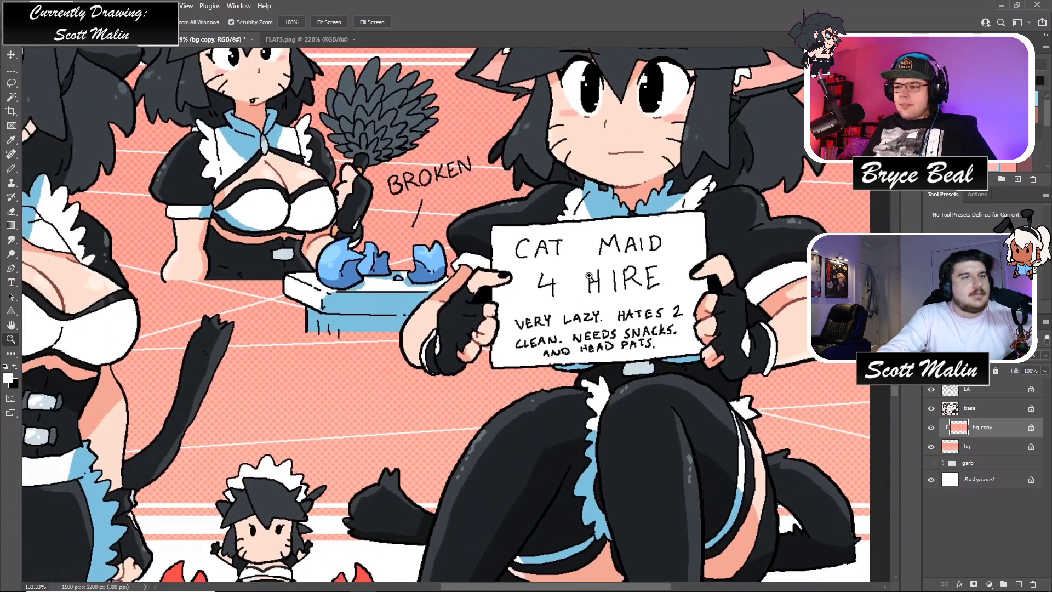
{"action": "scroll", "coordinate": [519, 271], "scroll_direction": "down", "scroll_amount": 2}
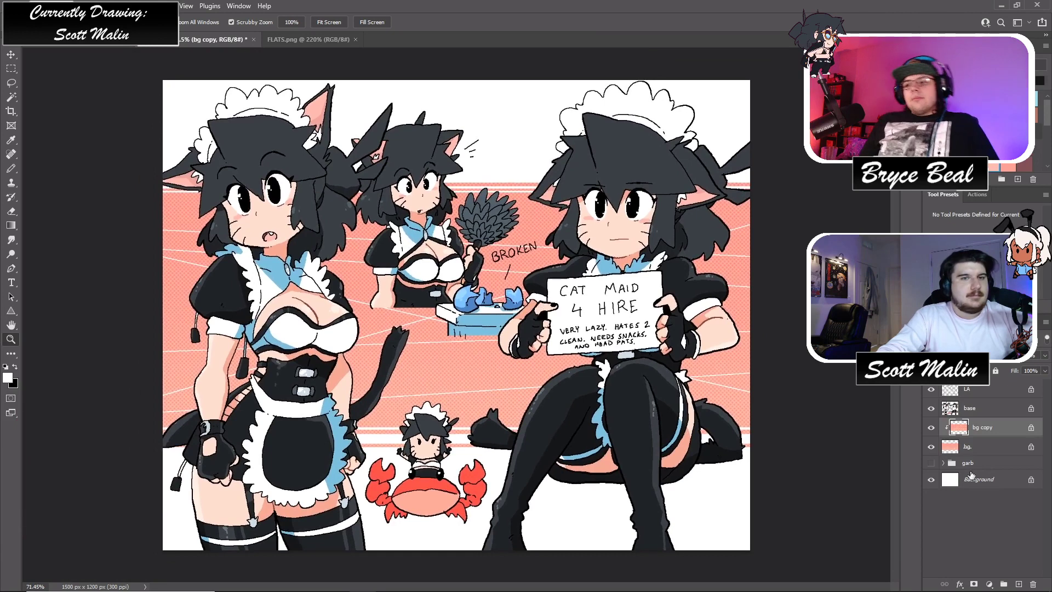
- Add a white Stroke layer style to the base layer
{"action": "double_click", "coordinate": [994, 410]}
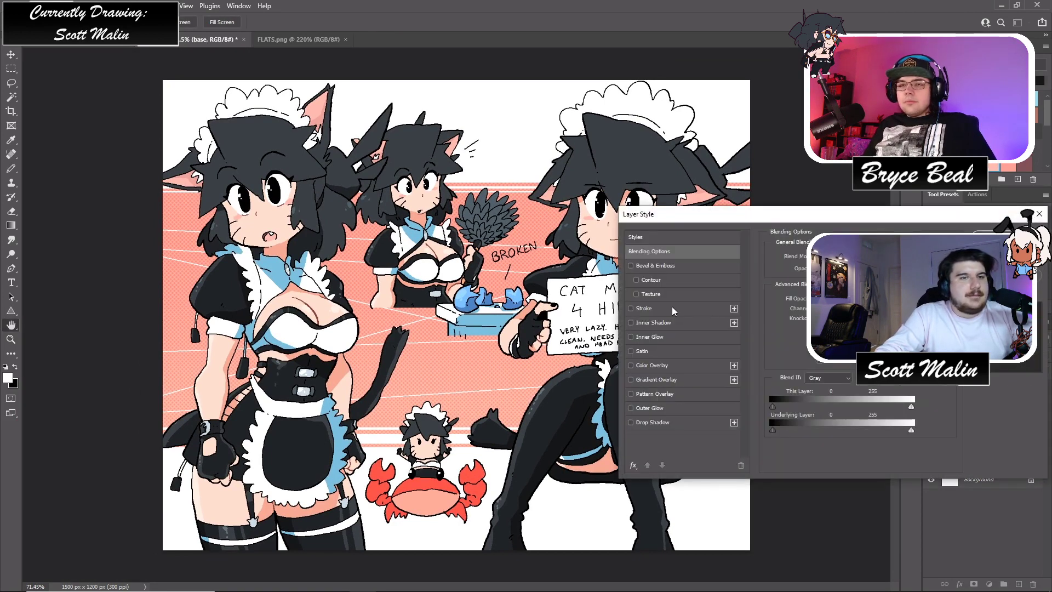
{"action": "left_click", "coordinate": [649, 304]}
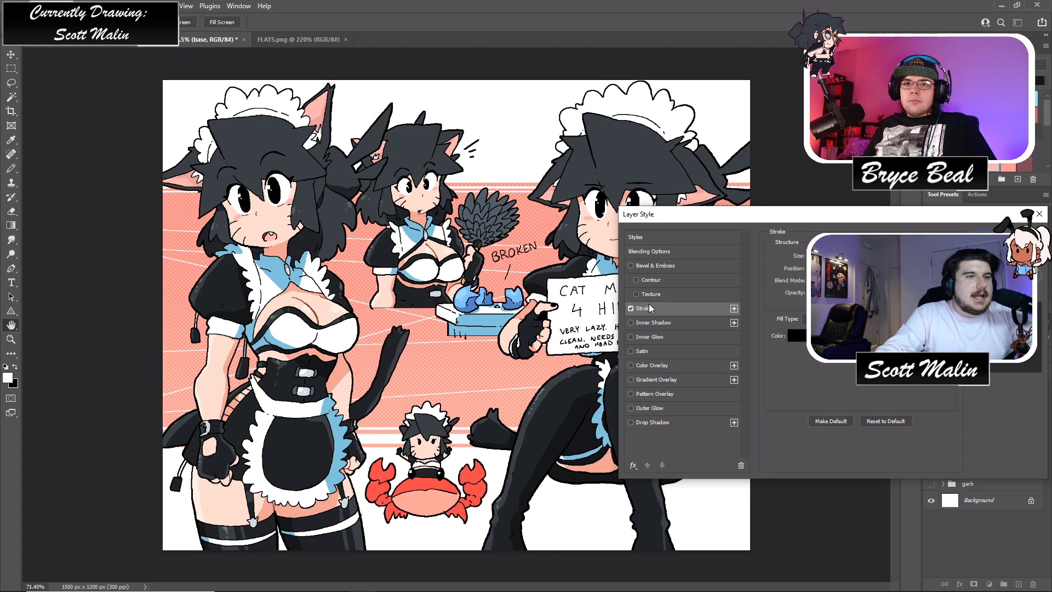
{"action": "left_click", "coordinate": [799, 335]}
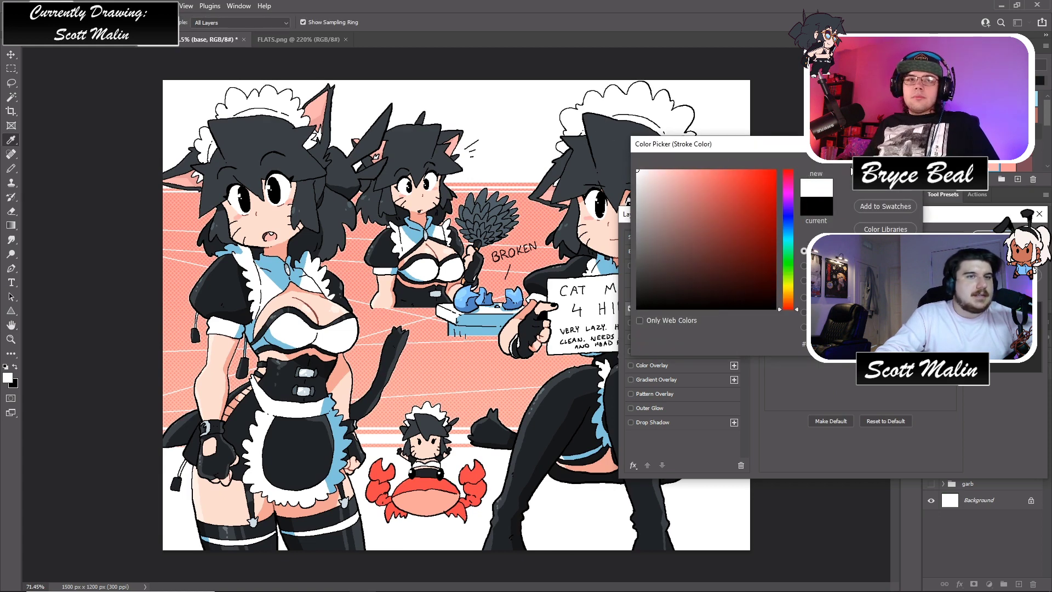
{"action": "key", "text": "Return"}
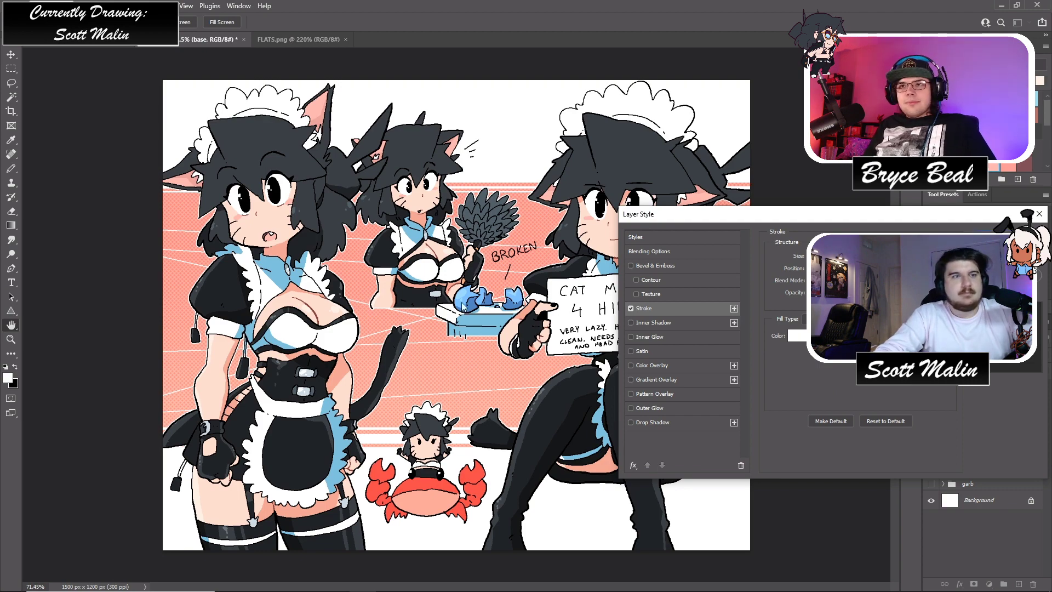
{"action": "key", "text": "Return"}
{"action": "left_click_drag", "start_coordinate": [475, 237], "coordinate": [468, 238]}
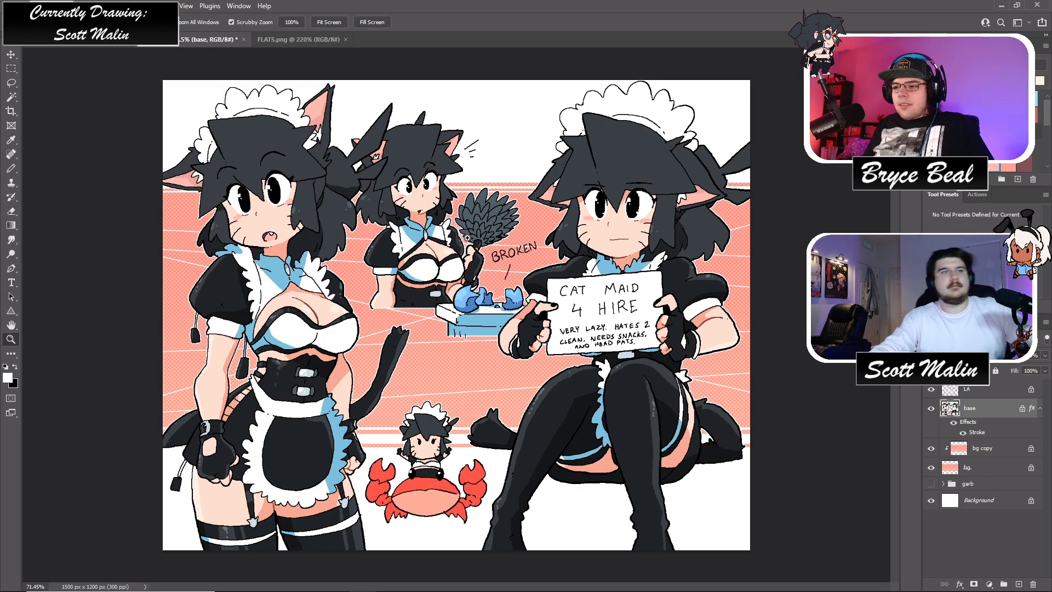
{"action": "left_click_drag", "start_coordinate": [493, 253], "coordinate": [497, 260]}
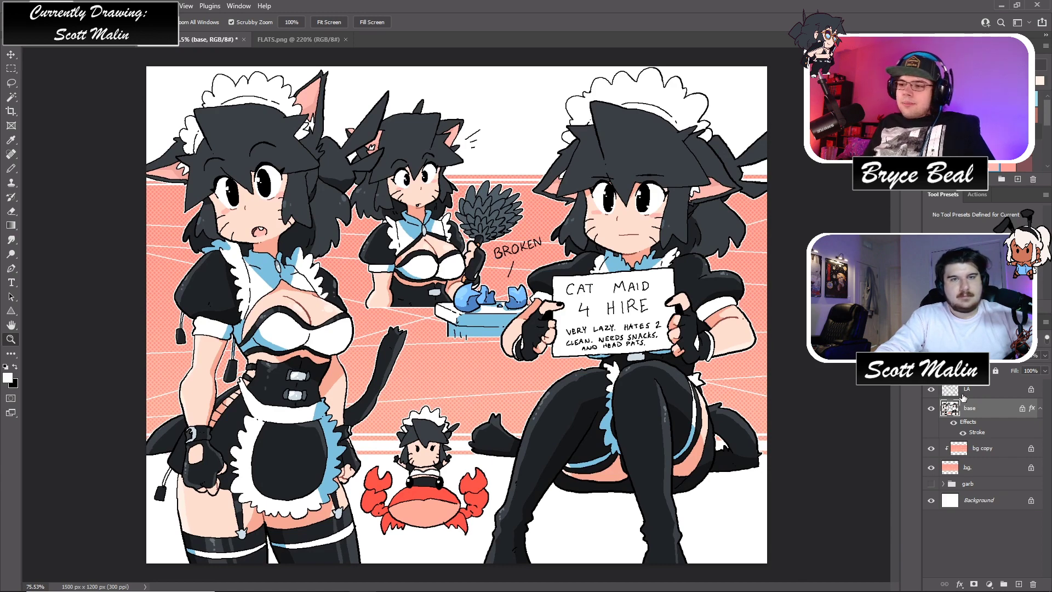
- Create a new layer between the bg layer and the garb group and fill it with white
{"action": "left_click", "coordinate": [981, 483]}
{"action": "left_click", "coordinate": [1015, 583]}
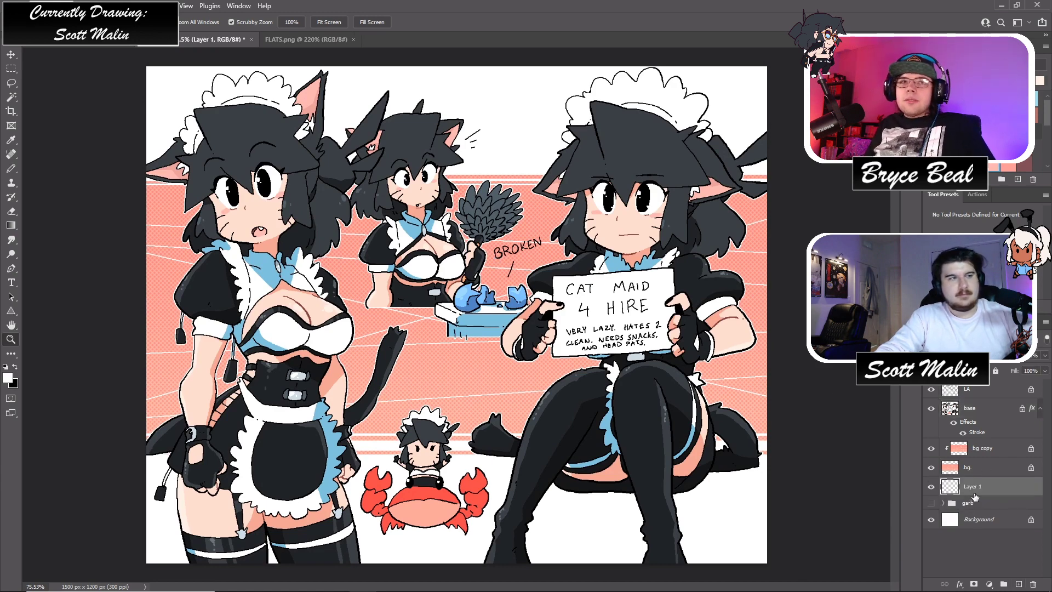
{"action": "key", "text": "alt+BackSpace"}
- Group the layers from LA down to the white fill layer and duplicate the group
{"action": "left_click", "coordinate": [972, 389], "text": "shift"}
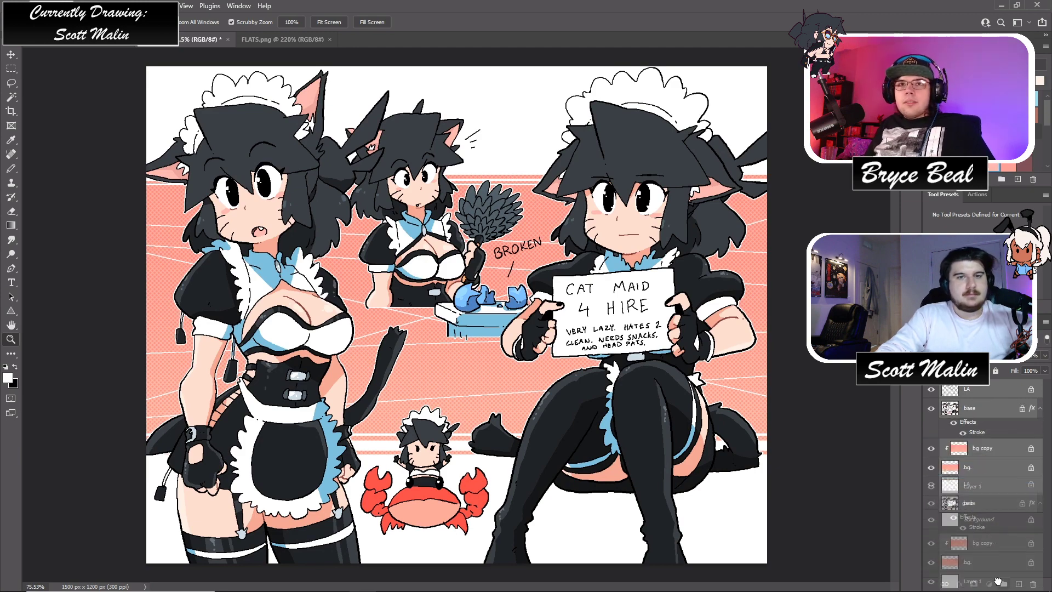
{"action": "left_click", "coordinate": [1002, 583]}
{"action": "key", "text": "ctrl+j"}
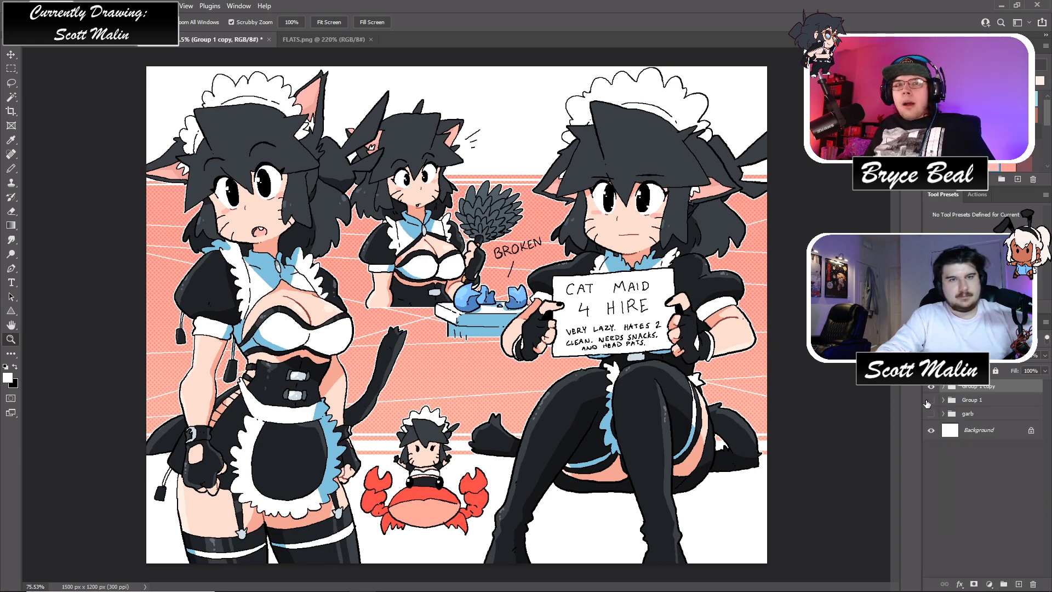
- Merge the duplicated group into a single layer and save the document
{"action": "left_click_drag", "start_coordinate": [625, 418], "coordinate": [586, 419]}
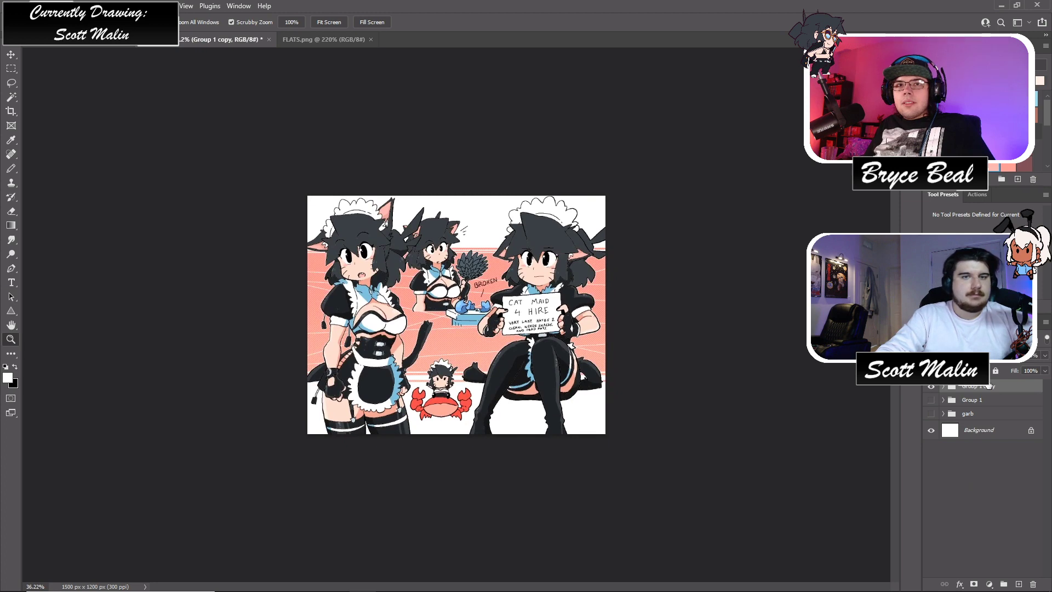
{"action": "right_click", "coordinate": [991, 387]}
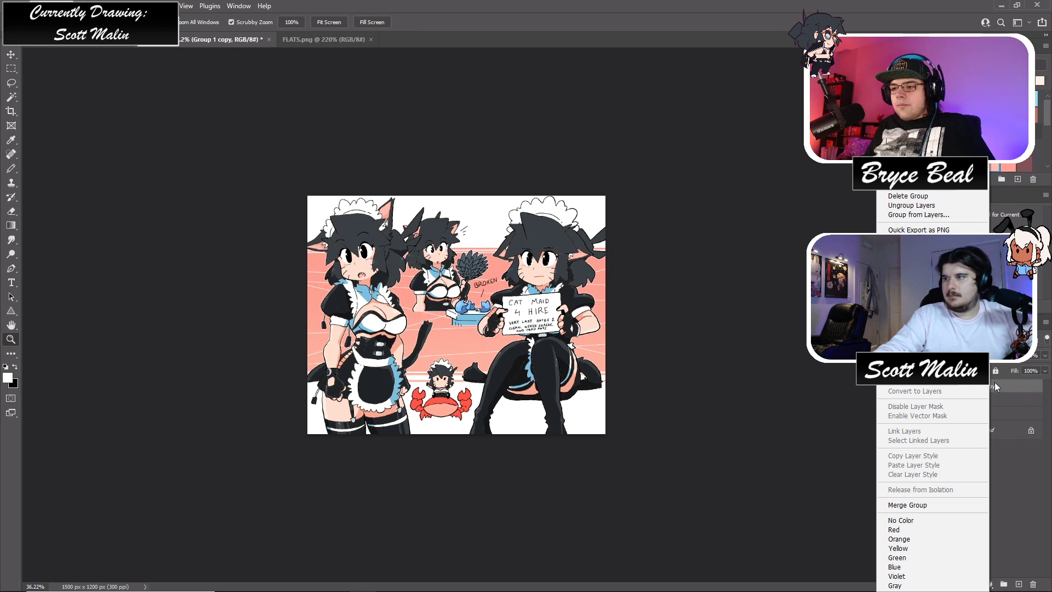
{"action": "left_click", "coordinate": [923, 505]}
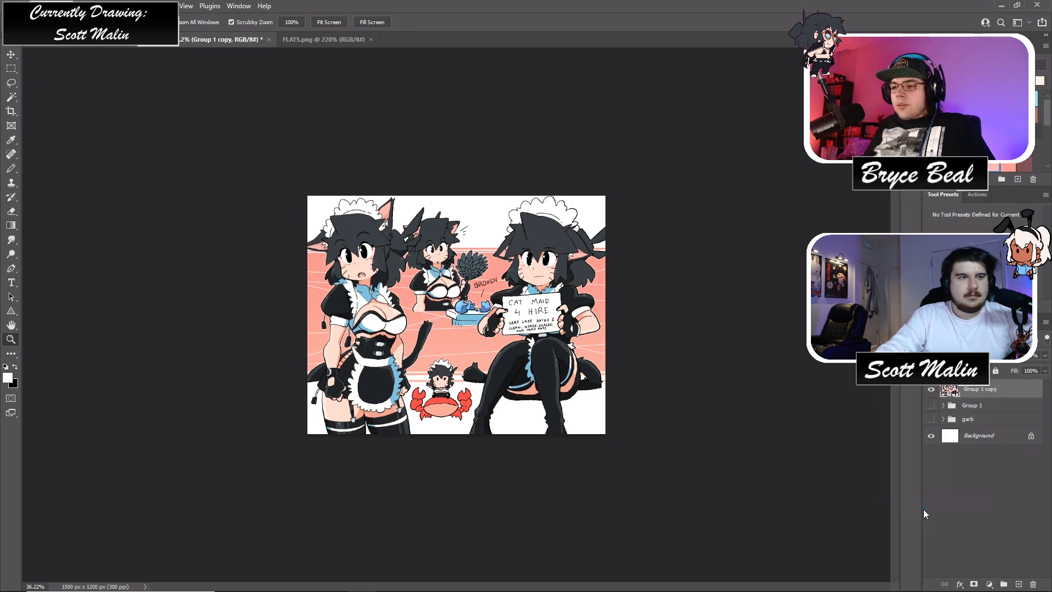
{"action": "left_click_drag", "start_coordinate": [463, 282], "coordinate": [729, 432]}
{"action": "key", "text": "ctrl+s"}
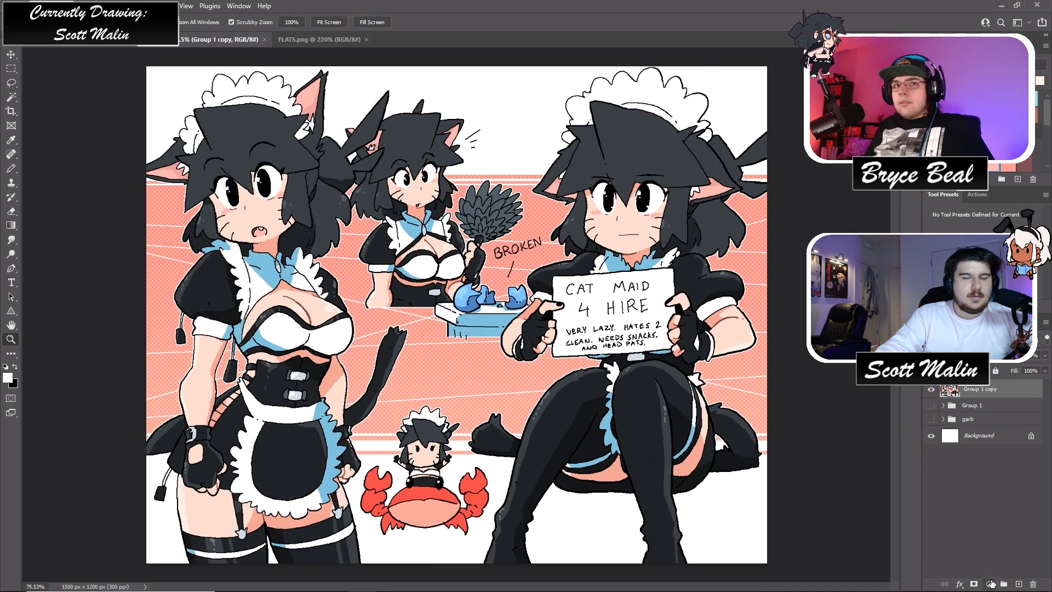
- Add a Color Balance adjustment layer above the merged artwork and adjust its tonal ranges, starting with Shadows
{"action": "left_click", "coordinate": [989, 584]}
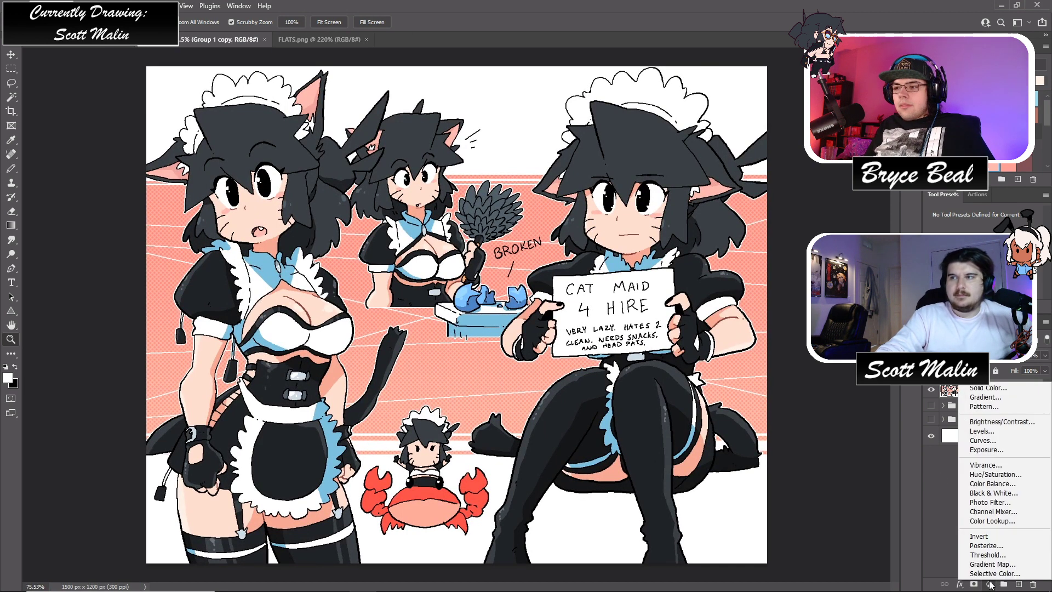
{"action": "left_click", "coordinate": [991, 483]}
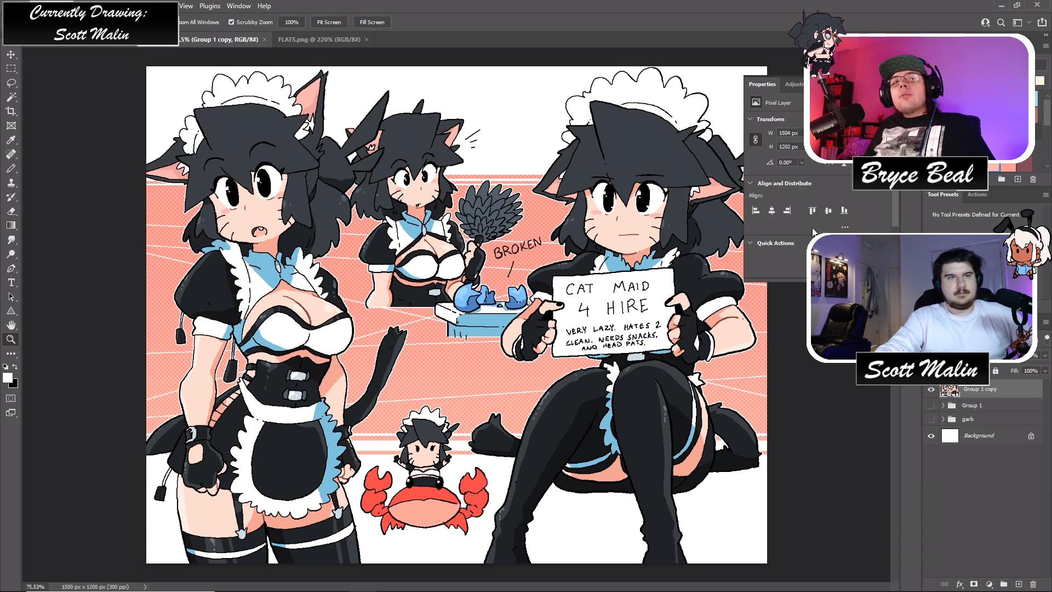
{"action": "left_click", "coordinate": [783, 122]}
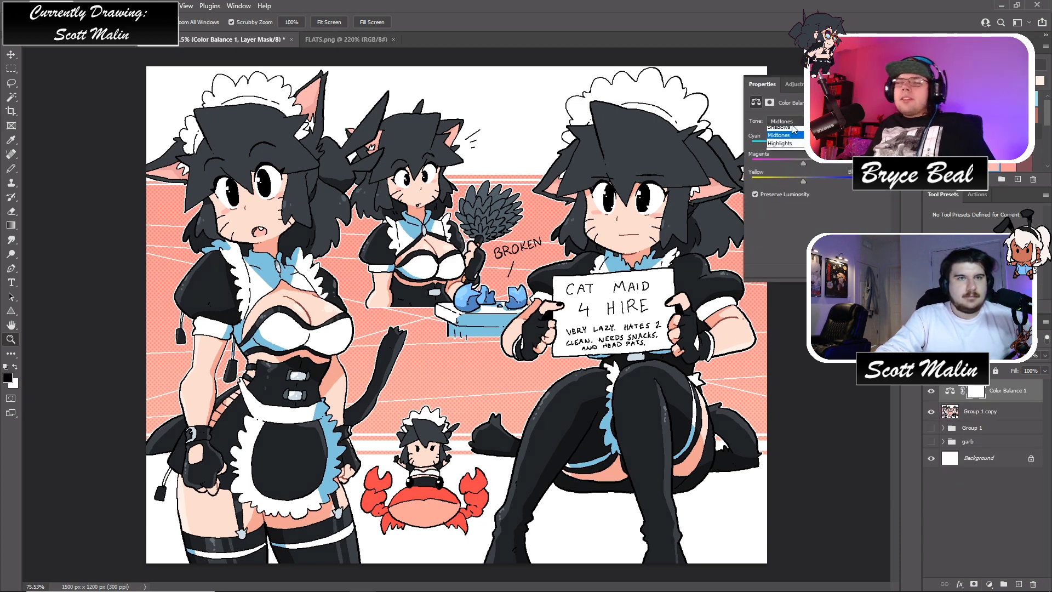
{"action": "left_click", "coordinate": [782, 130]}
{"action": "left_click", "coordinate": [783, 121]}
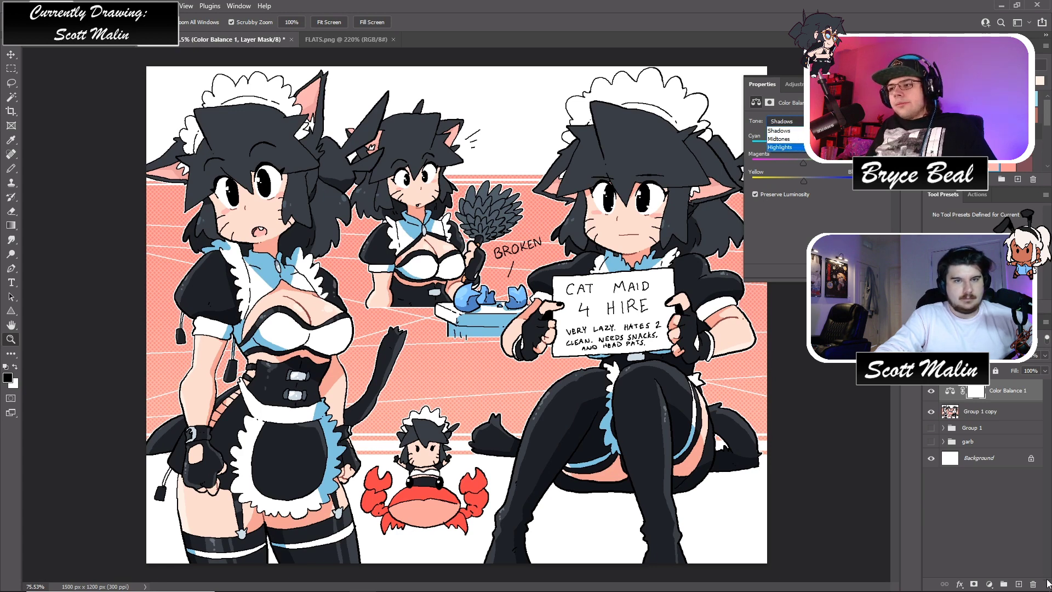
- Add a Brightness/Contrast adjustment layer above the Color Balance layer and raise the contrast slightly
{"action": "left_click", "coordinate": [989, 584]}
{"action": "left_click", "coordinate": [988, 584]}
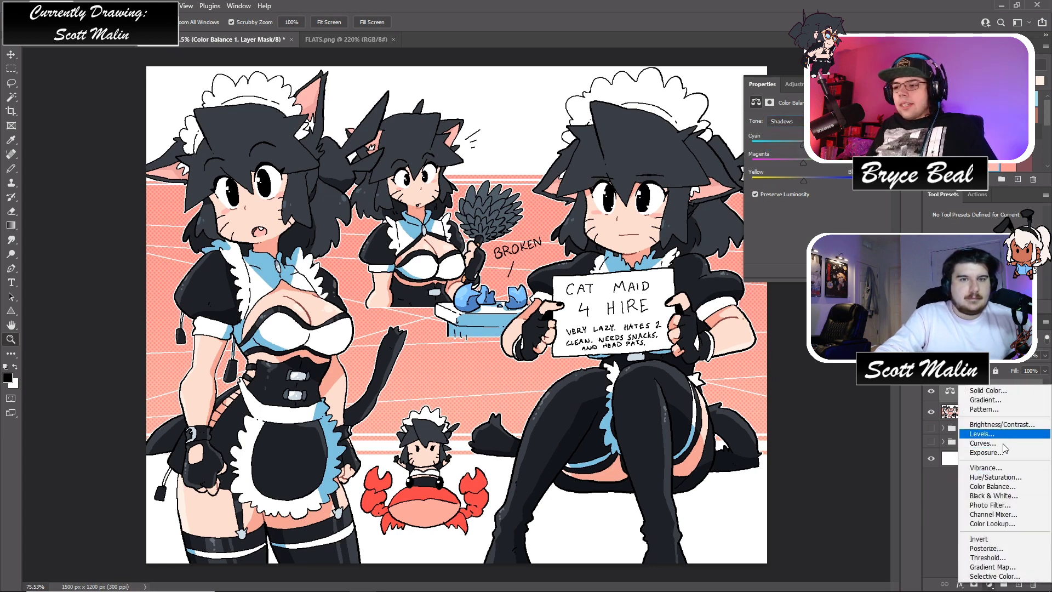
{"action": "left_click", "coordinate": [1006, 426]}
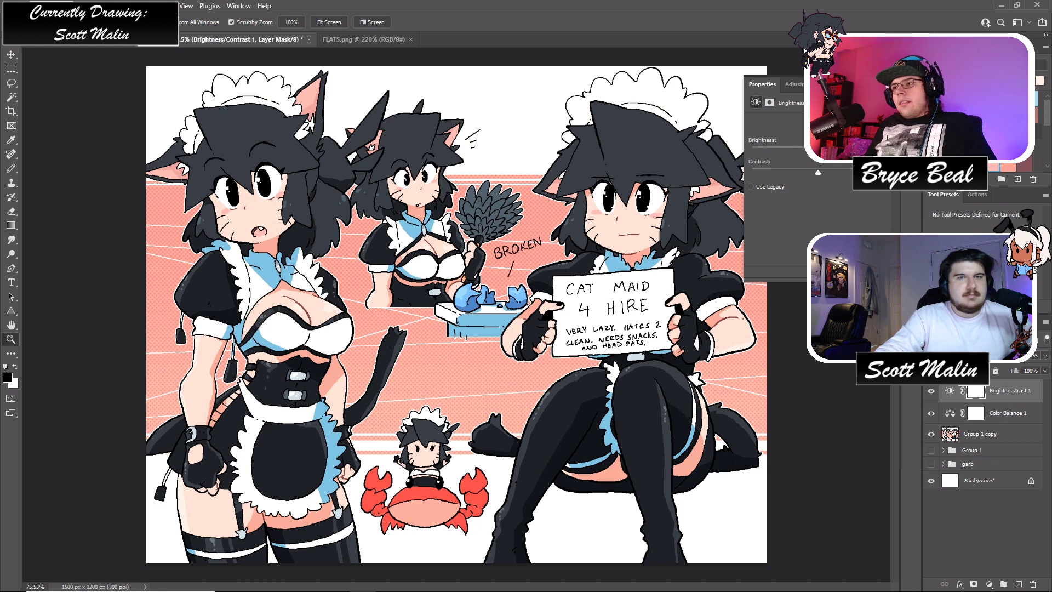
{"action": "left_click", "coordinate": [882, 84]}
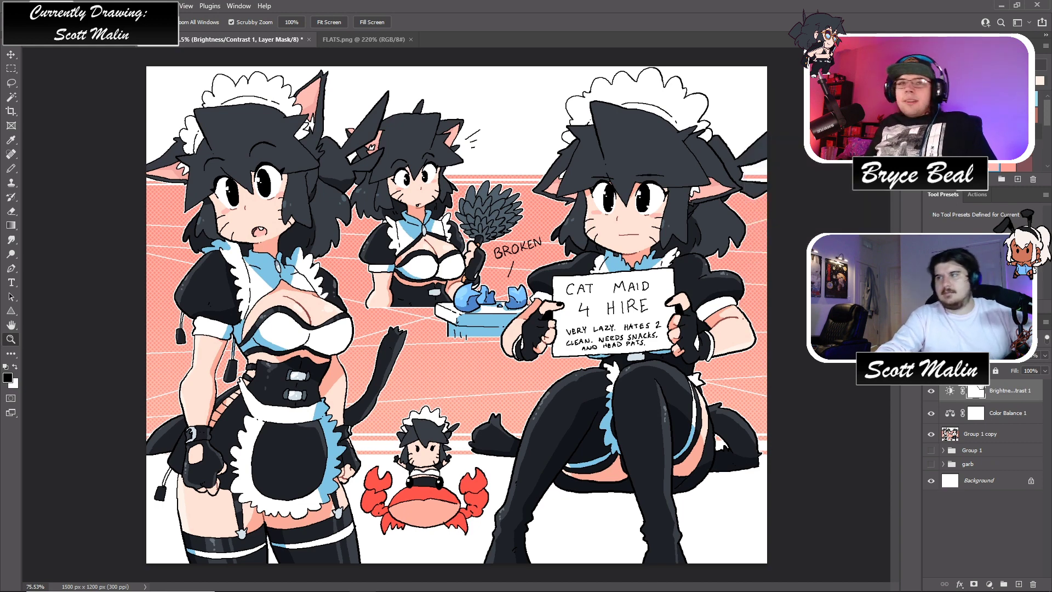
- Put the Brightness/Contrast and Color Balance adjustment layers into one group
{"action": "left_click", "coordinate": [1015, 398], "text": "ctrl"}
{"action": "left_click", "coordinate": [1000, 413]}
{"action": "left_click", "coordinate": [997, 391], "text": "ctrl"}
{"action": "left_click_drag", "start_coordinate": [1008, 410], "coordinate": [1004, 584]}
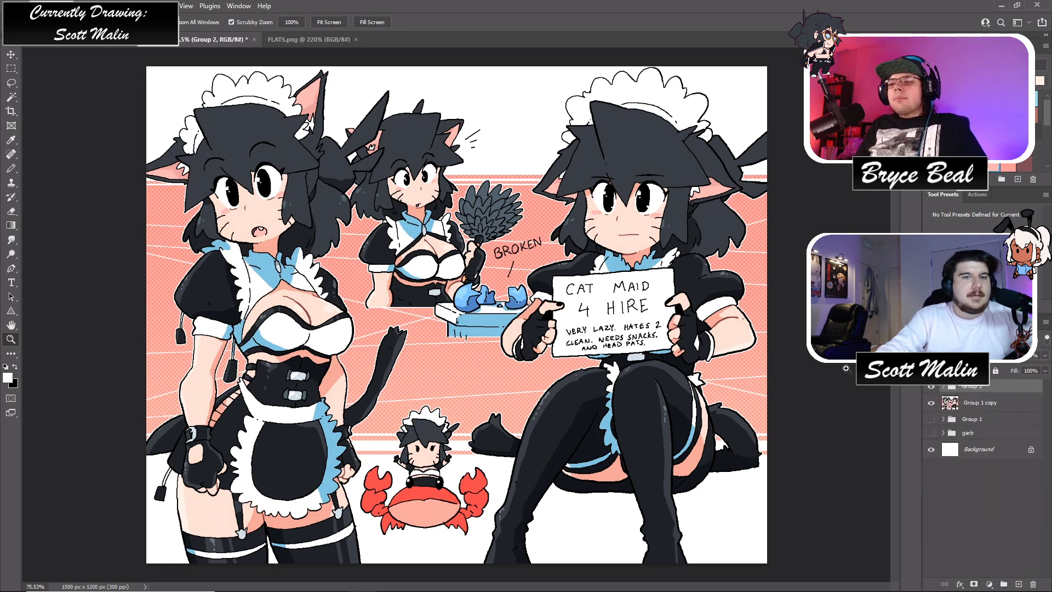
- Compare the illustration with and without the adjustment group, leave the group visible, and save the document
{"action": "left_click", "coordinate": [931, 387]}
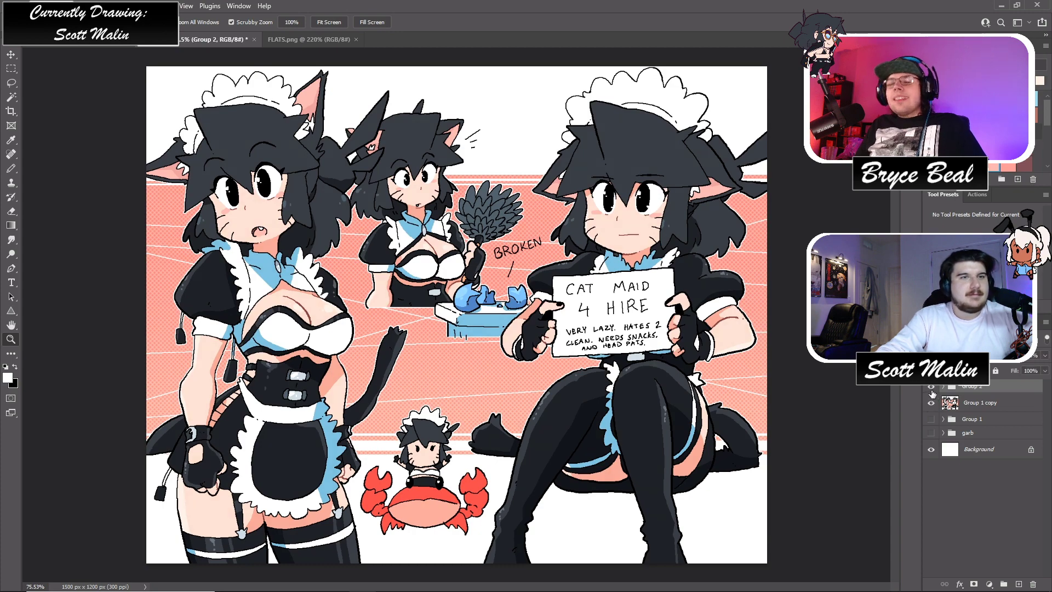
{"action": "left_click_drag", "start_coordinate": [743, 376], "coordinate": [720, 379]}
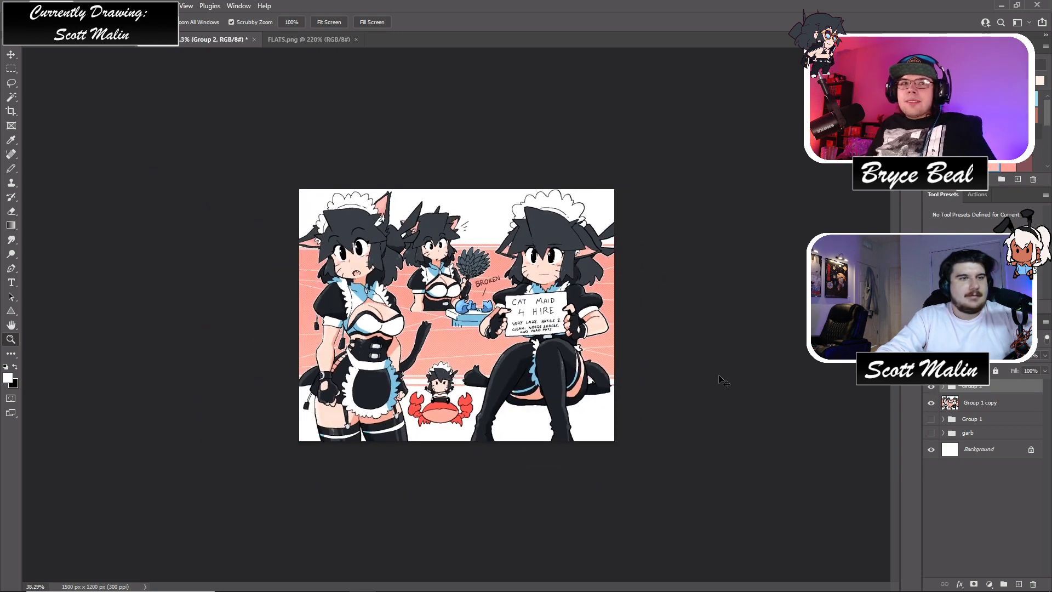
{"action": "left_click_drag", "start_coordinate": [569, 325], "coordinate": [600, 355]}
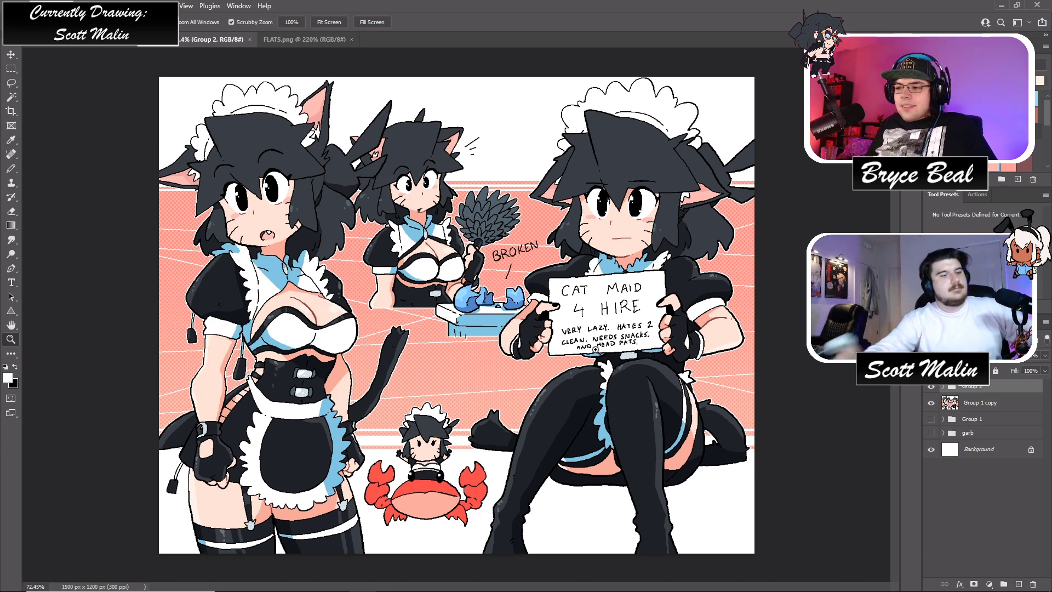
{"action": "left_click_drag", "start_coordinate": [489, 260], "coordinate": [489, 268]}
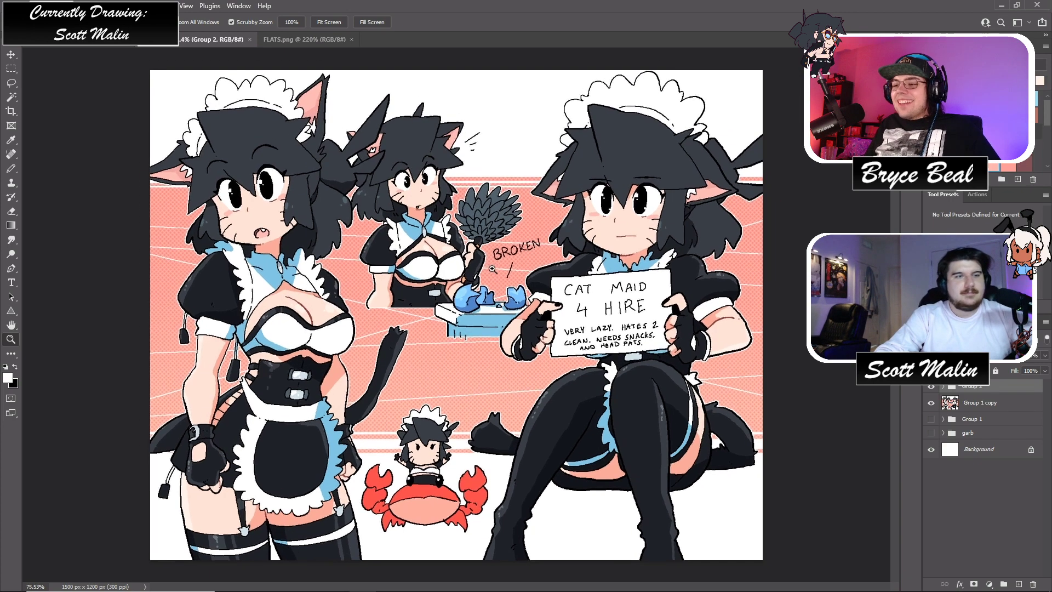
{"action": "left_click", "coordinate": [931, 388]}
{"action": "left_click", "coordinate": [931, 387]}
{"action": "mouse_move", "coordinate": [695, 359]}
{"action": "left_mouse_down"}
{"action": "mouse_move", "coordinate": [682, 362]}
{"action": "mouse_move", "coordinate": [692, 363]}
{"action": "left_mouse_up"}
{"action": "key", "text": "ctrl+s"}
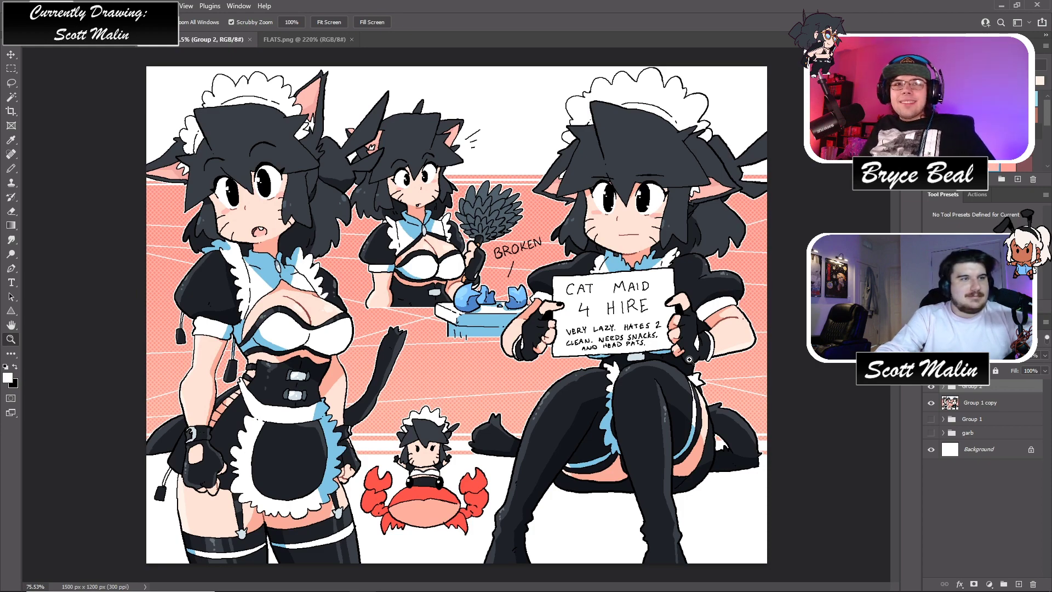
- Open the line-art document PSD.psd with the Lucia outfit drawings
{"action": "left_click_drag", "start_coordinate": [279, 298], "coordinate": [280, 301]}
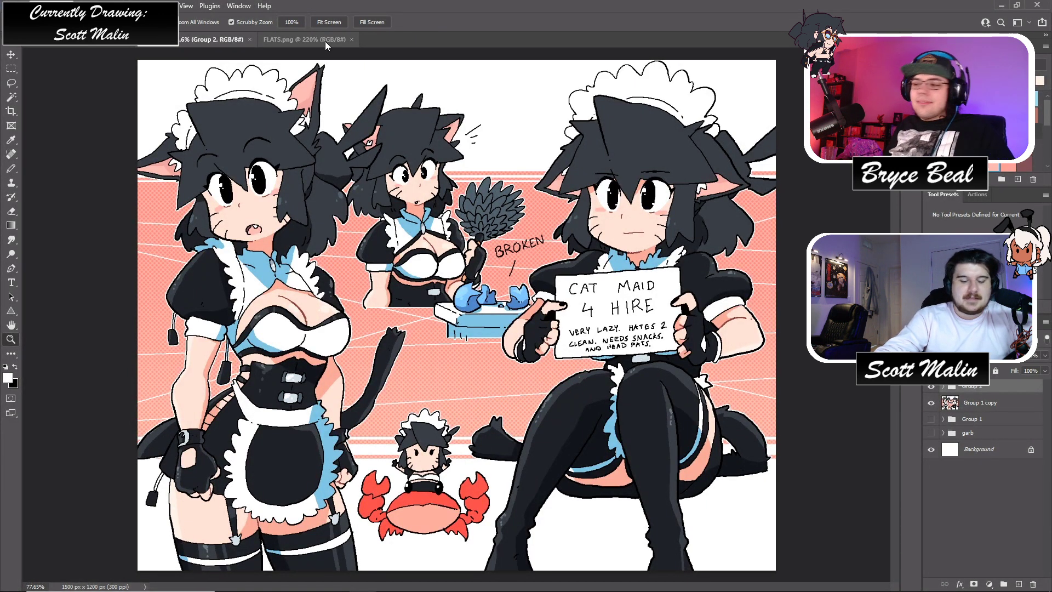
{"action": "key", "text": "alt+f"}
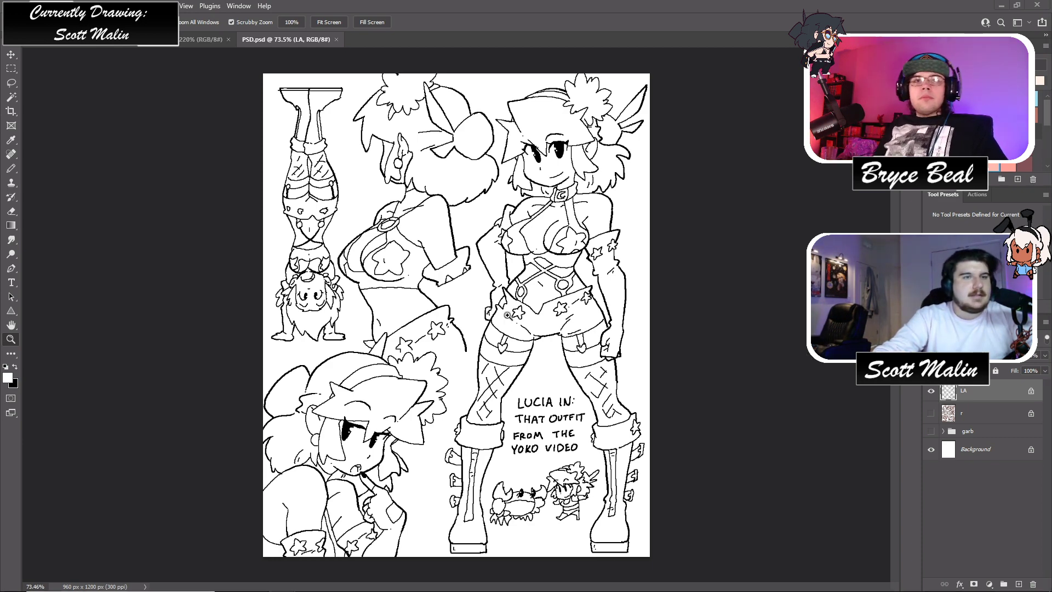
{"action": "left_click_drag", "start_coordinate": [502, 314], "coordinate": [512, 314]}
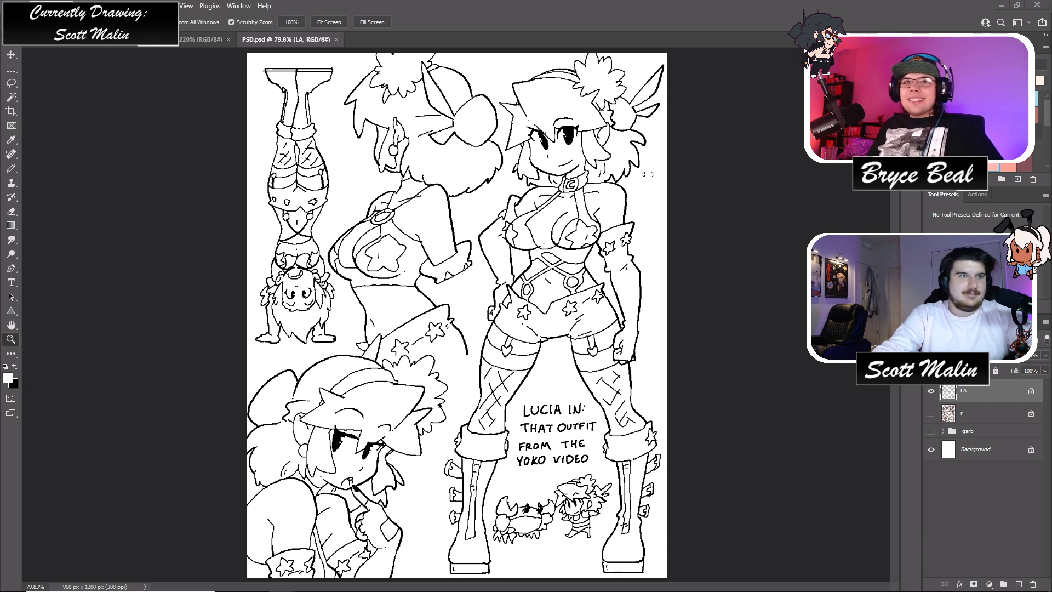
- Remove the r layer and add a new layer named base between the LA layer and the garb group
{"action": "left_click_drag", "start_coordinate": [967, 415], "coordinate": [975, 432]}
{"action": "left_click", "coordinate": [1018, 584]}
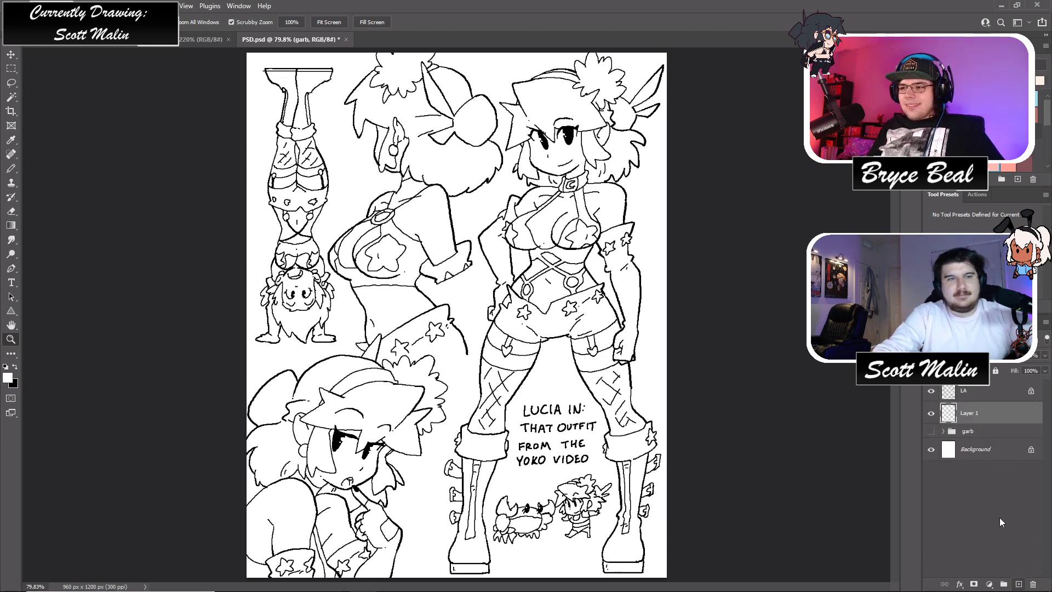
{"action": "double_click", "coordinate": [969, 412]}
{"action": "type", "text": "base"}
{"action": "key", "text": "Return"}
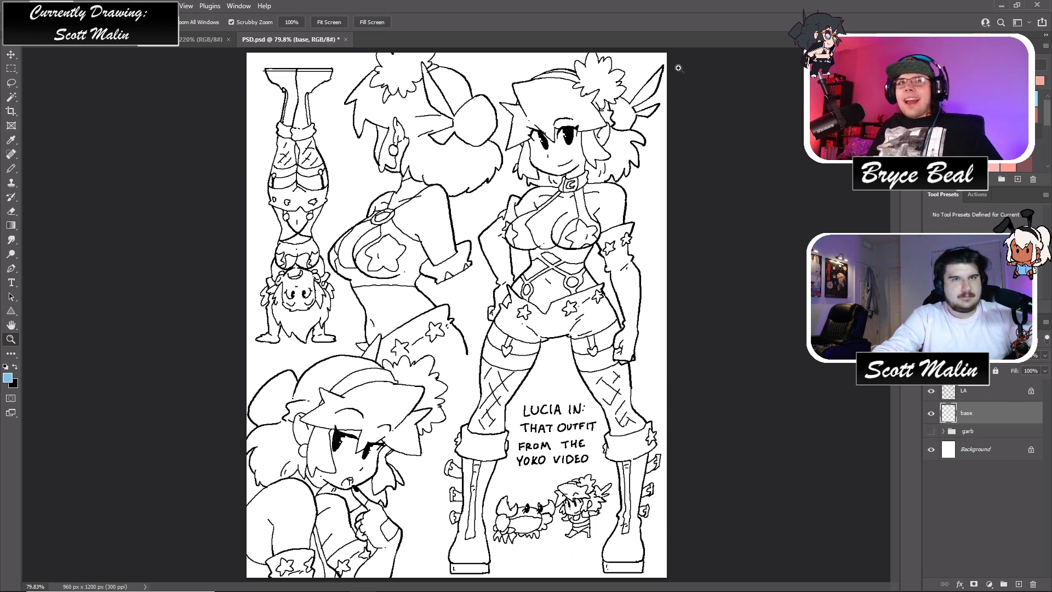
- Close the open outline below the middle figure's hip with a light blue pencil line on the base layer
{"action": "key", "text": "g"}
{"action": "right_click", "coordinate": [9, 230]}
{"action": "left_click", "coordinate": [55, 236]}
{"action": "left_click", "coordinate": [10, 339]}
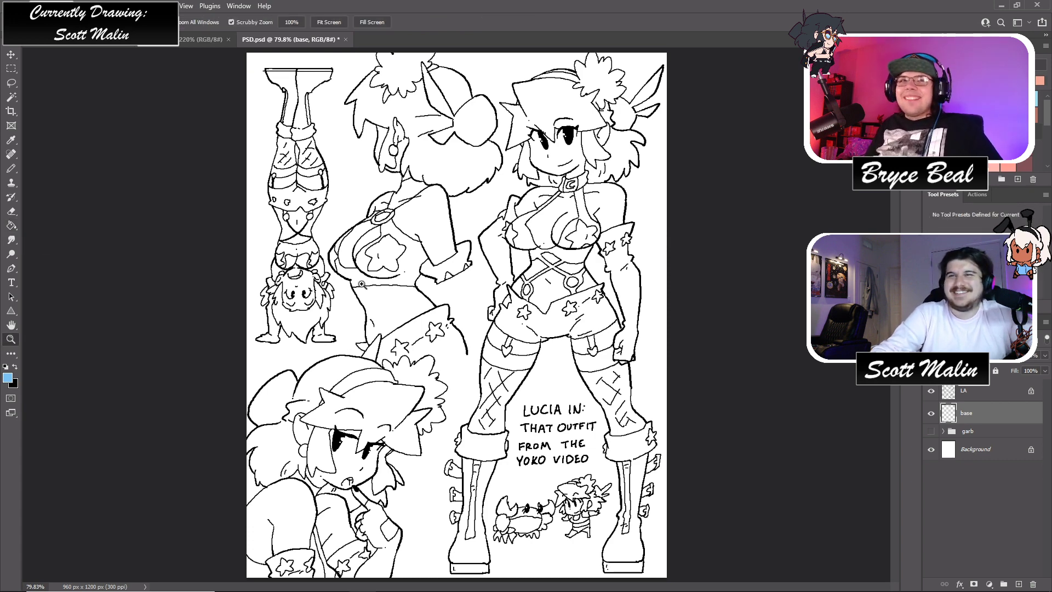
{"action": "left_click_drag", "start_coordinate": [309, 288], "coordinate": [345, 336]}
{"action": "key", "text": "b"}
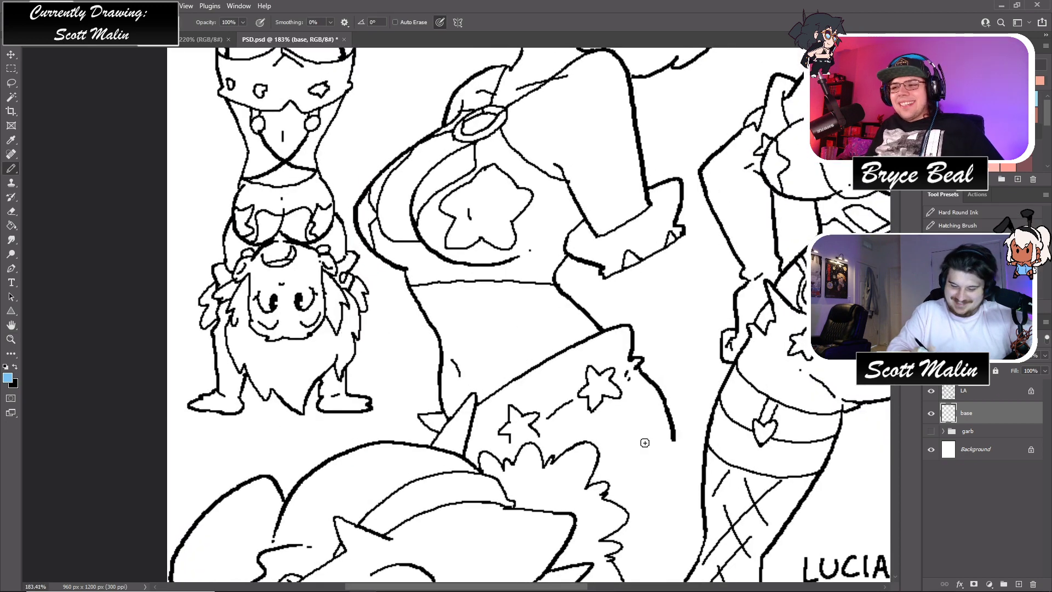
{"action": "left_click_drag", "start_coordinate": [673, 441], "coordinate": [599, 465]}
- Fill the background around the large front-facing figure with light blue
{"action": "key", "text": "g"}
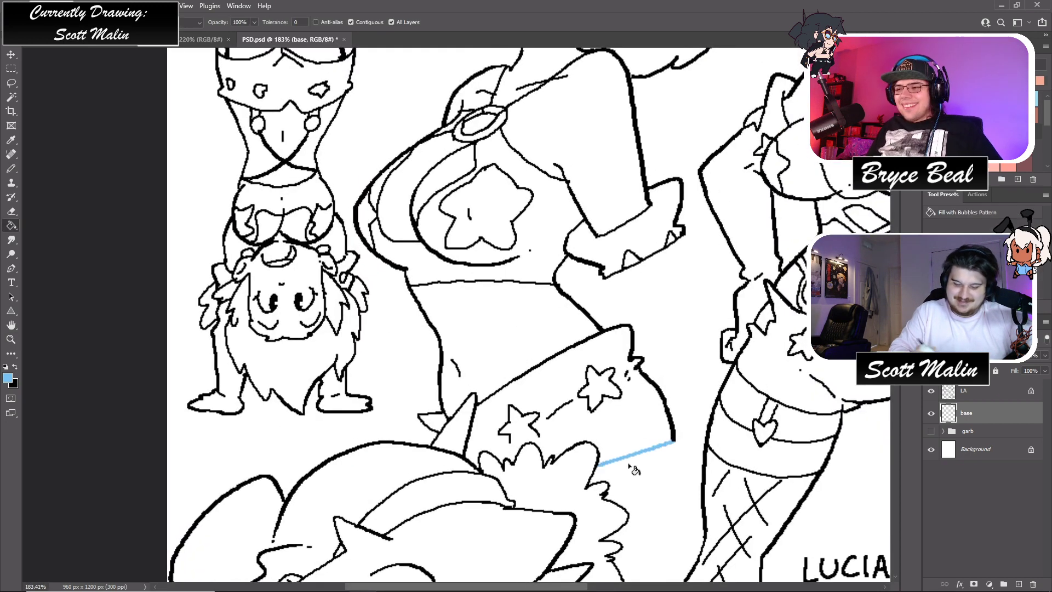
{"action": "left_click", "coordinate": [633, 468]}
{"action": "left_click", "coordinate": [11, 339]}
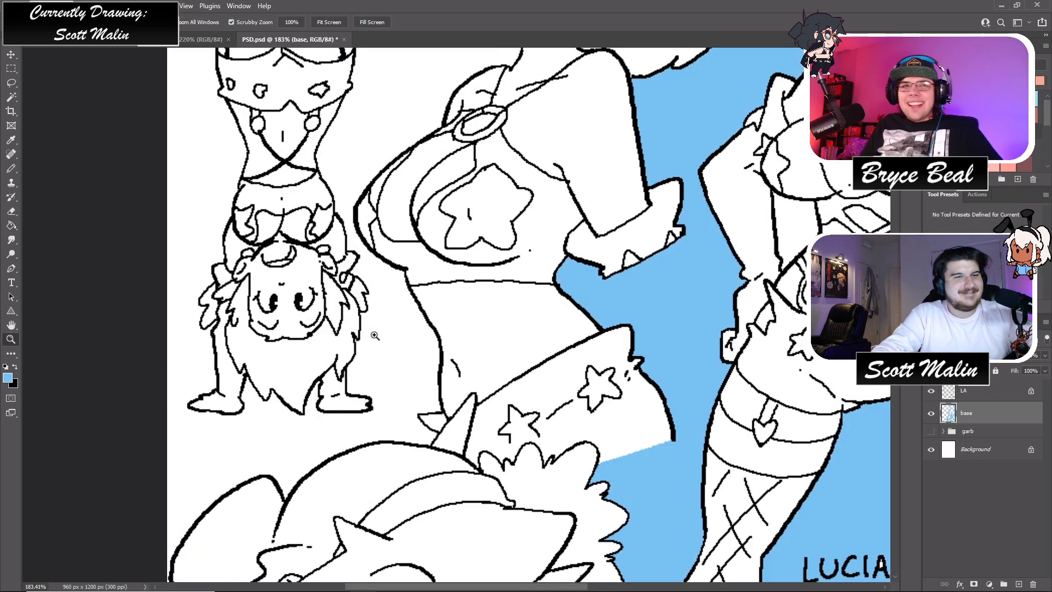
{"action": "key", "text": "ctrl+0"}
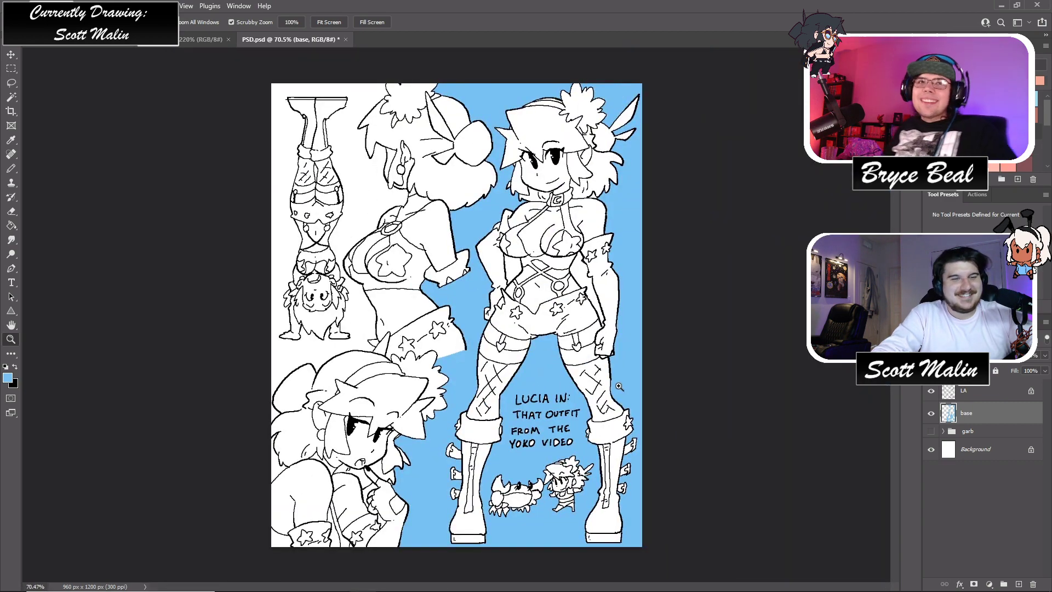
- Hide the LA layer, paint light blue over the white lettering gaps on the base layer, and show LA again
{"action": "left_click", "coordinate": [561, 488]}
{"action": "key", "text": "b"}
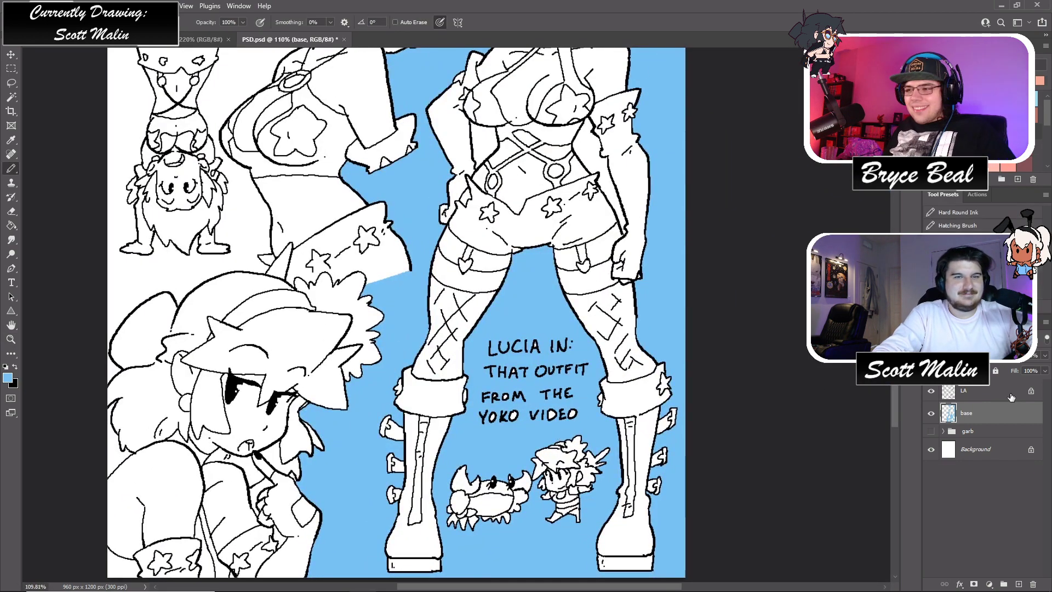
{"action": "left_click", "coordinate": [931, 391]}
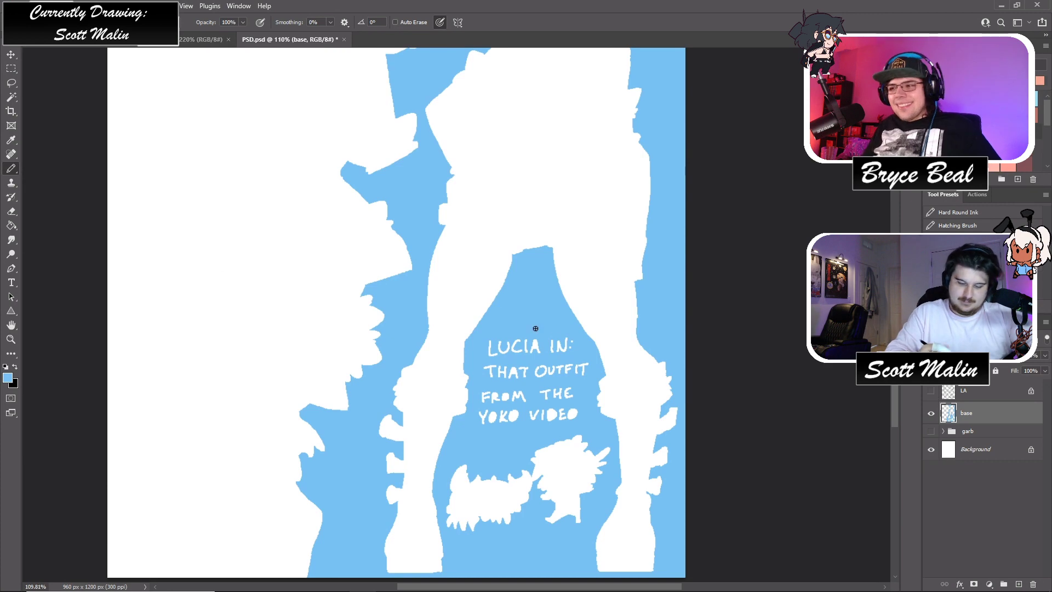
{"action": "mouse_move", "coordinate": [495, 343]}
{"action": "left_mouse_down"}
{"action": "mouse_move", "coordinate": [486, 401]}
{"action": "mouse_move", "coordinate": [495, 368]}
{"action": "mouse_move", "coordinate": [501, 379]}
{"action": "mouse_move", "coordinate": [524, 365]}
{"action": "mouse_move", "coordinate": [537, 419]}
{"action": "mouse_move", "coordinate": [570, 417]}
{"action": "mouse_move", "coordinate": [583, 376]}
{"action": "mouse_move", "coordinate": [537, 389]}
{"action": "mouse_move", "coordinate": [531, 352]}
{"action": "mouse_move", "coordinate": [520, 358]}
{"action": "mouse_move", "coordinate": [515, 365]}
{"action": "mouse_move", "coordinate": [546, 402]}
{"action": "left_mouse_up"}
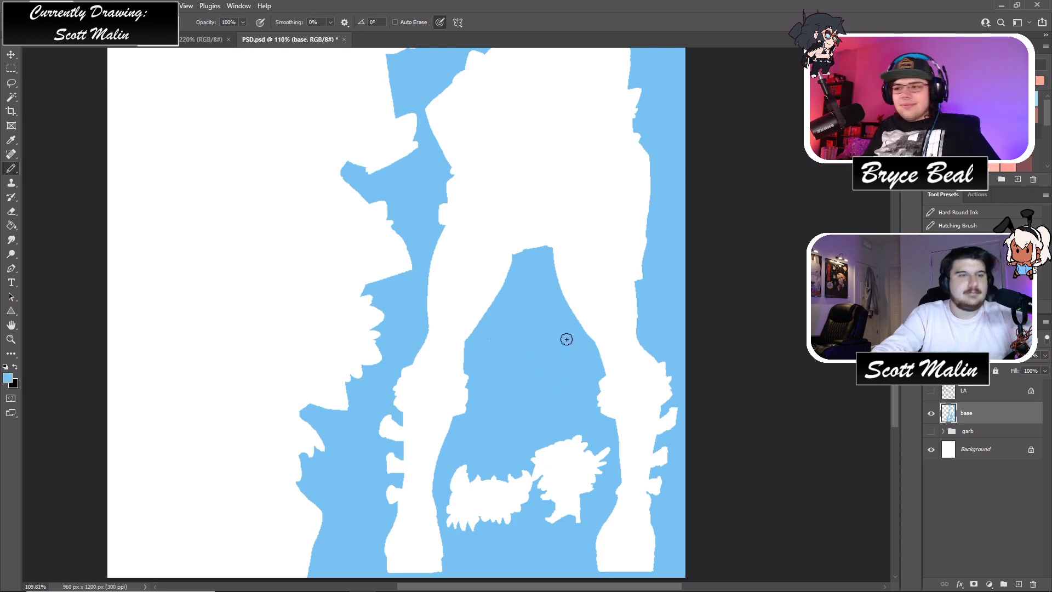
{"action": "left_click", "coordinate": [930, 391]}
- Fill the remaining background areas light blue, including the gap beside the front figure's waist and the space around the other figures
{"action": "scroll", "coordinate": [655, 306], "scroll_direction": "up", "scroll_amount": 2}
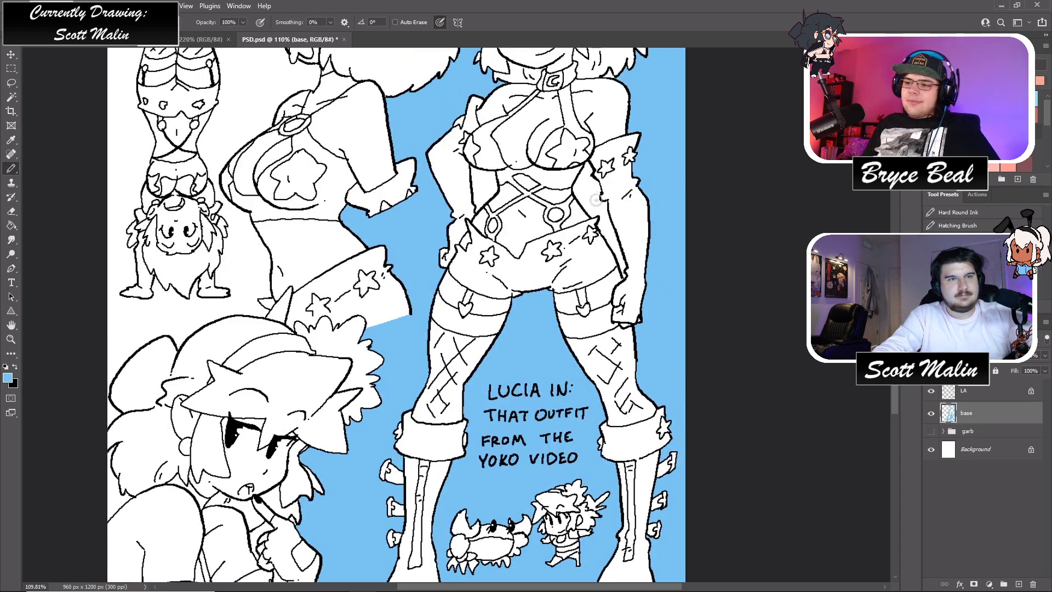
{"action": "key", "text": "g"}
{"action": "left_click", "coordinate": [589, 193]}
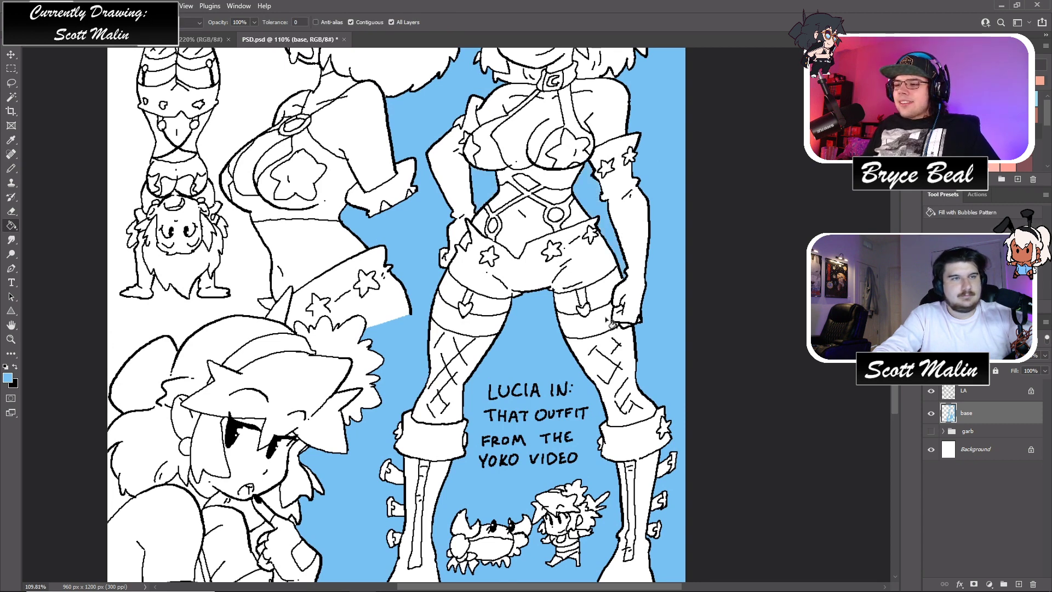
{"action": "scroll", "coordinate": [662, 355], "scroll_direction": "down", "scroll_amount": 2}
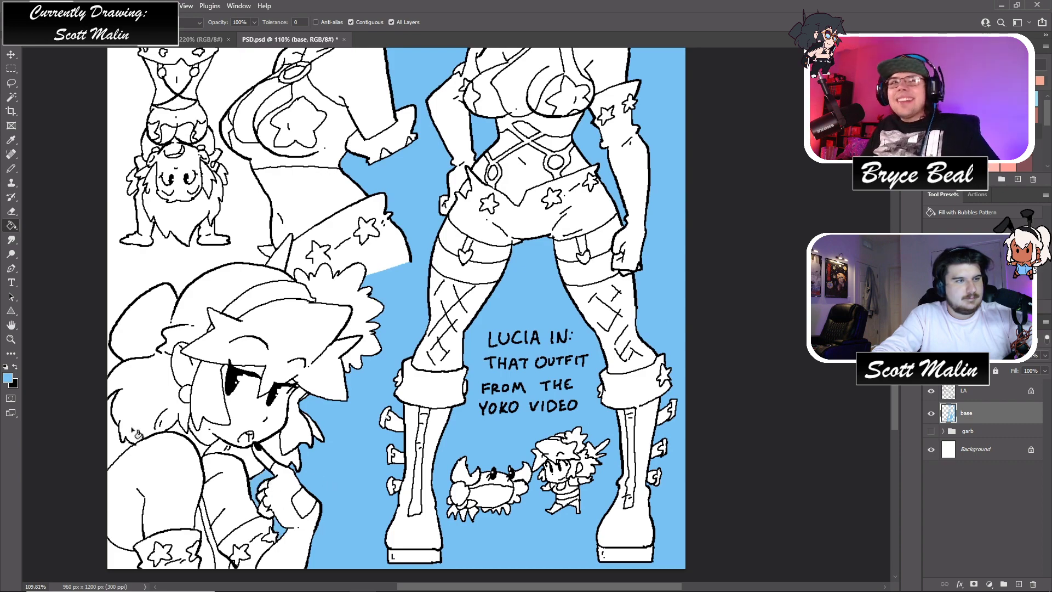
{"action": "left_click", "coordinate": [154, 294]}
{"action": "scroll", "coordinate": [198, 333], "scroll_direction": "up", "scroll_amount": 3}
{"action": "scroll", "coordinate": [207, 343], "scroll_direction": "up", "scroll_amount": 6}
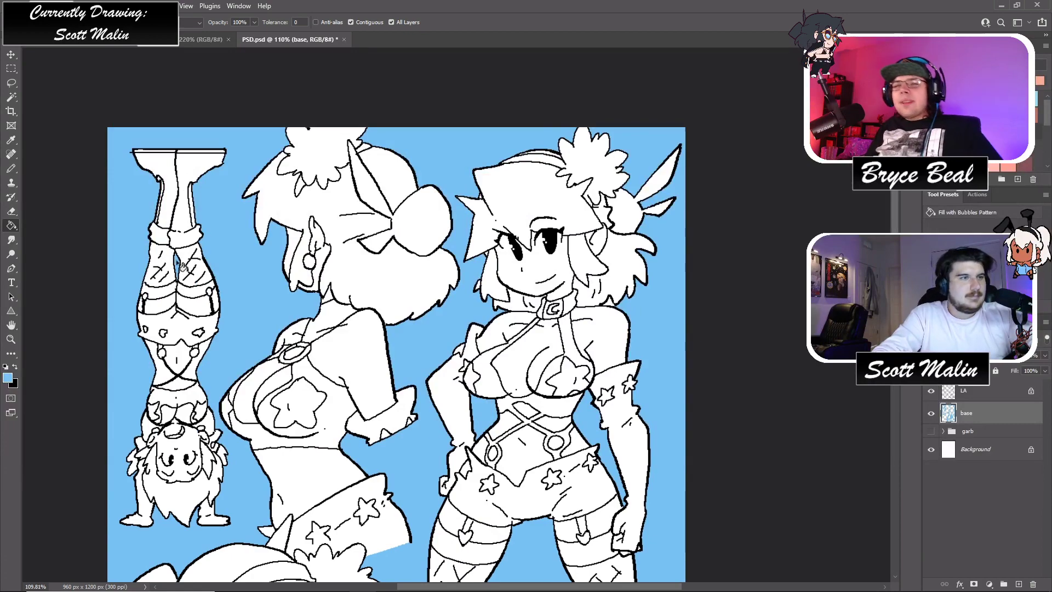
- Select the light blue background fill on the base layer and delete it, keeping the selection
{"action": "left_click", "coordinate": [11, 339]}
{"action": "scroll", "coordinate": [399, 325], "scroll_direction": "down", "scroll_amount": 2}
{"action": "scroll", "coordinate": [399, 325], "scroll_direction": "down", "scroll_amount": 2}
{"action": "scroll", "coordinate": [448, 335], "scroll_direction": "up", "scroll_amount": 2}
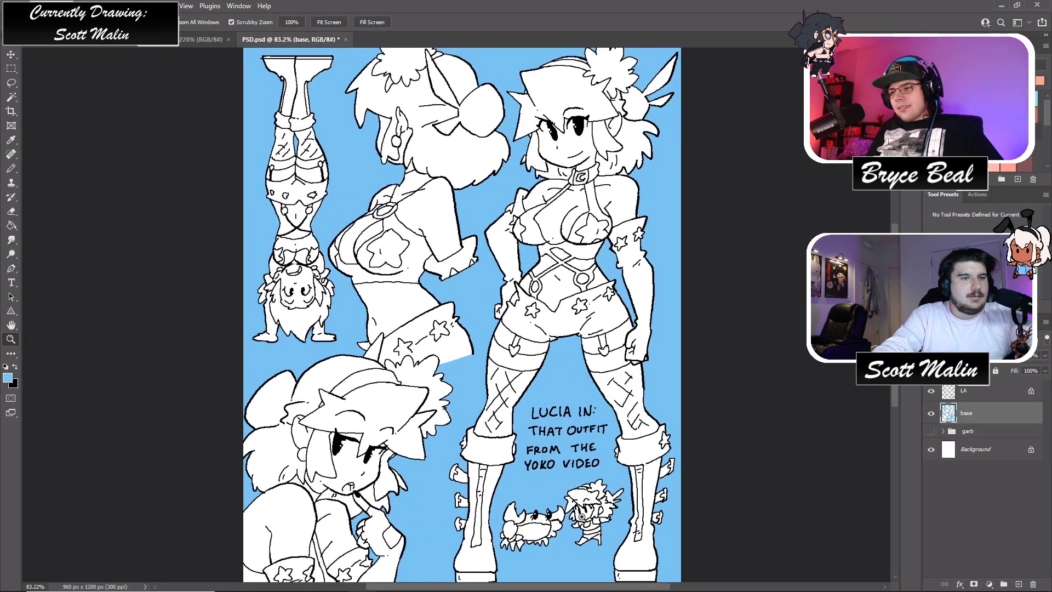
{"action": "scroll", "coordinate": [588, 511], "scroll_direction": "up", "scroll_amount": 2}
{"action": "scroll", "coordinate": [589, 520], "scroll_direction": "down", "scroll_amount": 2}
{"action": "mouse_move", "coordinate": [591, 544]}
{"action": "left_mouse_down"}
{"action": "mouse_move", "coordinate": [570, 545]}
{"action": "mouse_move", "coordinate": [584, 545]}
{"action": "left_mouse_up"}
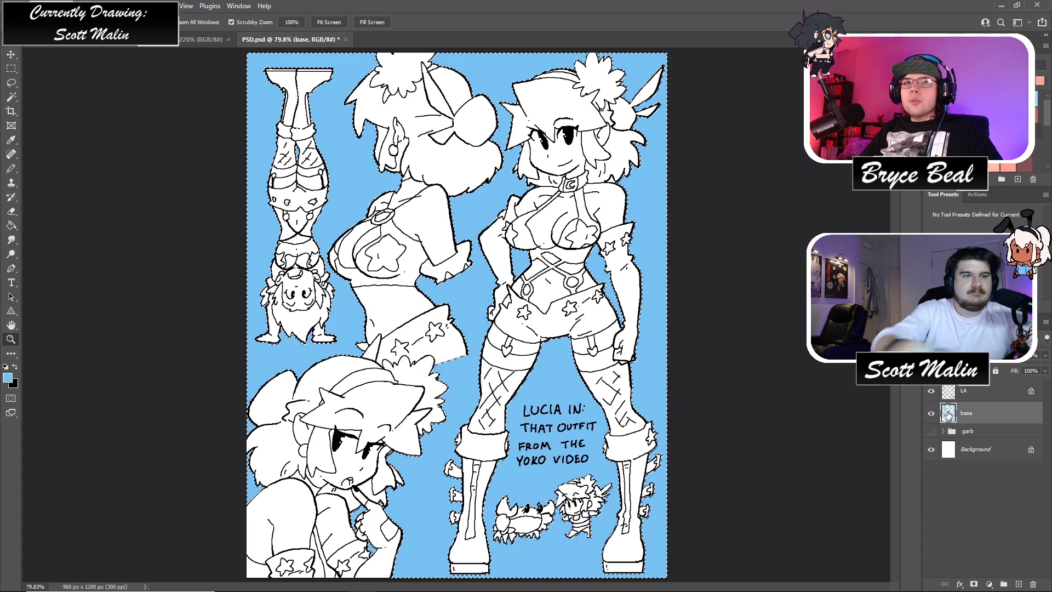
{"action": "key", "text": "Delete"}
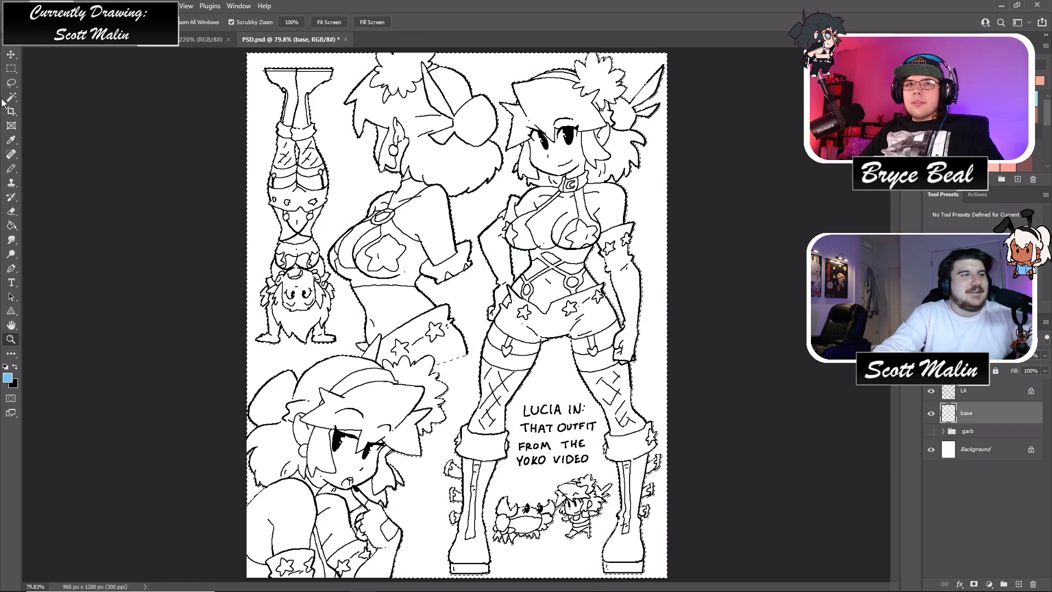
- Invert the selection, fill all the figures with light blue, and deselect
{"action": "left_click", "coordinate": [11, 83]}
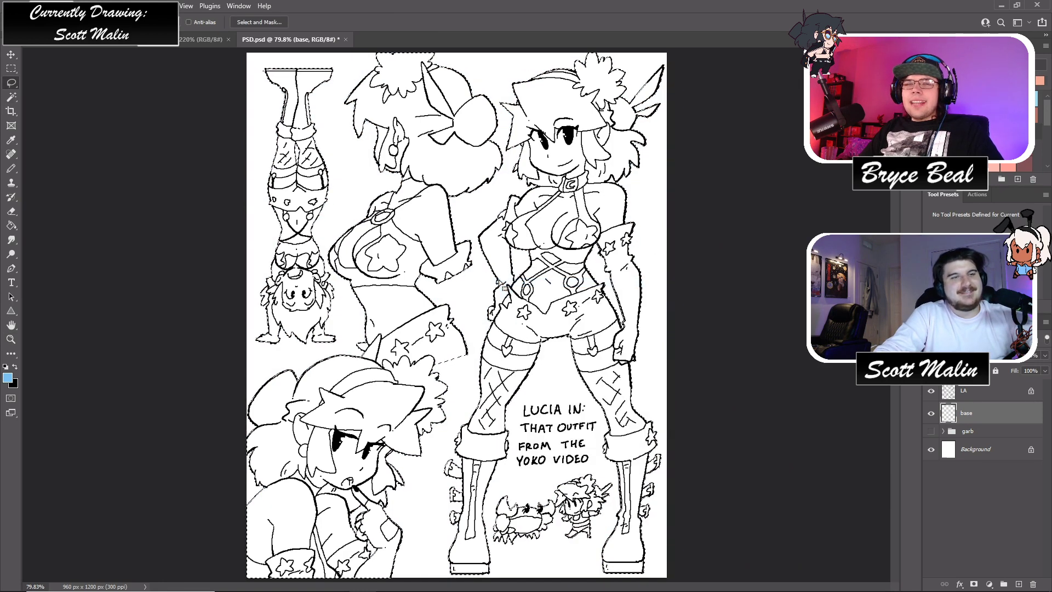
{"action": "key", "text": "alt+BackSpace"}
{"action": "key", "text": "ctrl+d"}
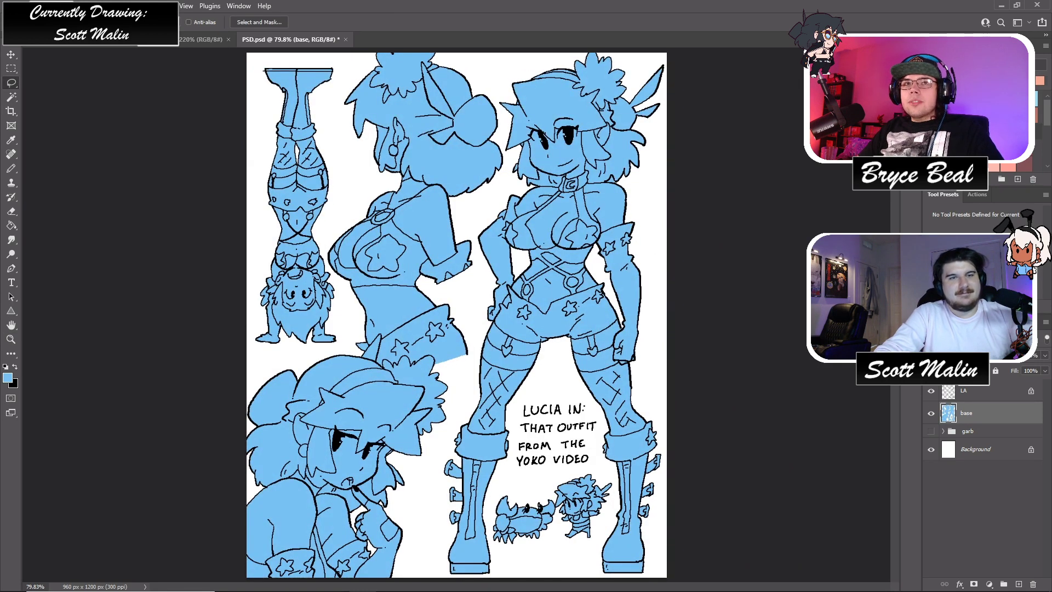
- Restore the selection, refill the figures with a pale skin tone, and lock the base layer's transparent pixels
{"action": "key", "text": "ctrl+z"}
{"action": "left_click", "coordinate": [937, 166]}
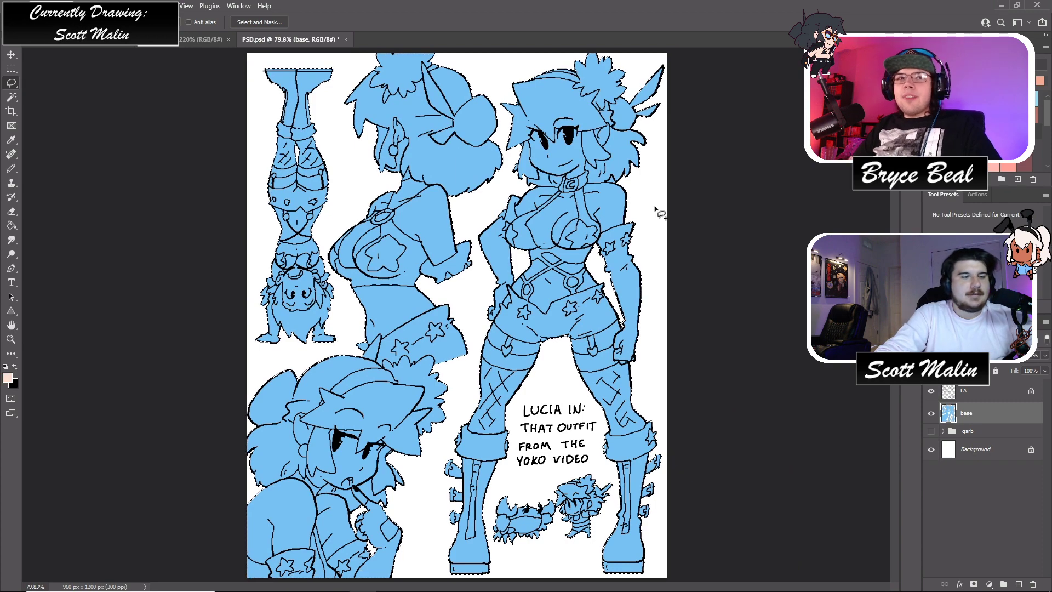
{"action": "key", "text": "alt+BackSpace"}
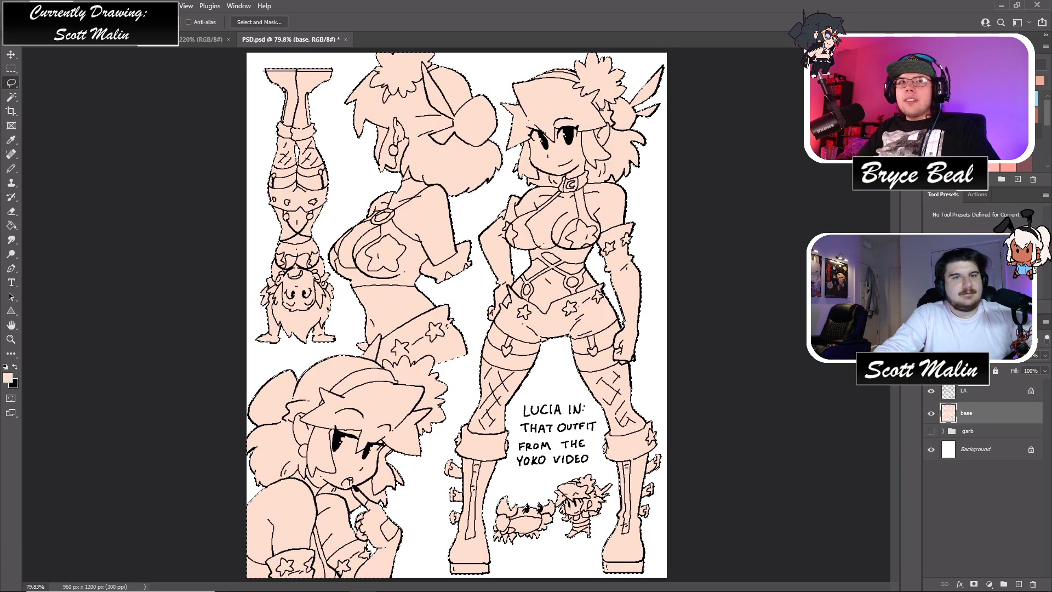
{"action": "key", "text": "slash"}
{"action": "key", "text": "ctrl+d"}
- Fill the crouching figure's hair, bangs, side locks and bow with dark slate grey
{"action": "left_click", "coordinate": [931, 132]}
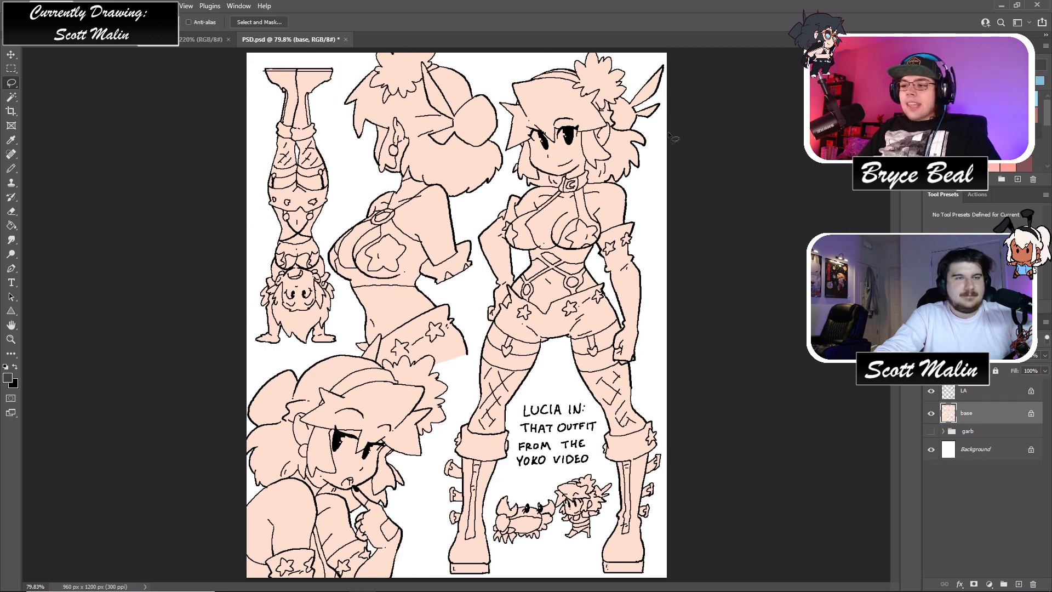
{"action": "left_click", "coordinate": [11, 339]}
{"action": "left_click_drag", "start_coordinate": [329, 412], "coordinate": [427, 414]}
{"action": "key", "text": "g"}
{"action": "left_click", "coordinate": [300, 369]}
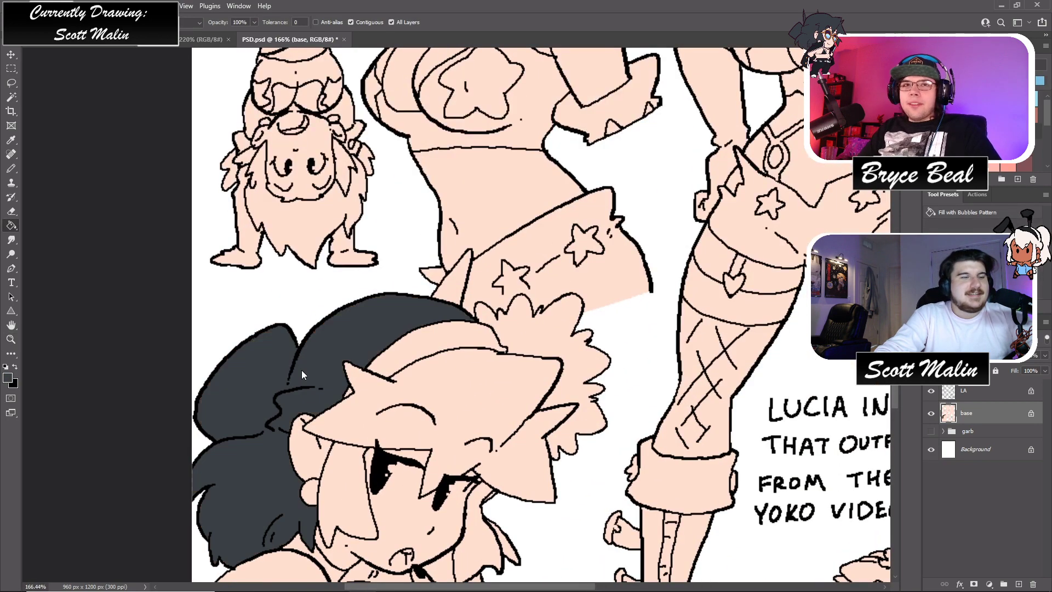
{"action": "left_click", "coordinate": [347, 417]}
{"action": "scroll", "coordinate": [459, 539], "scroll_direction": "down", "scroll_amount": 1}
{"action": "left_click", "coordinate": [459, 539]}
{"action": "left_click", "coordinate": [439, 524]}
{"action": "left_click", "coordinate": [503, 490]}
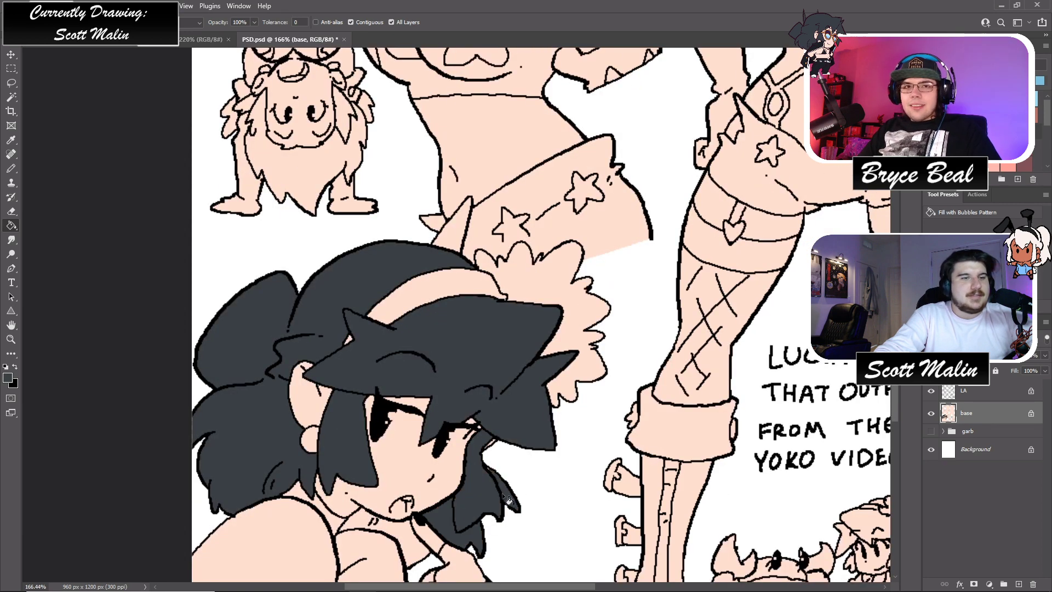
{"action": "key", "text": "b"}
{"action": "key", "text": "g"}
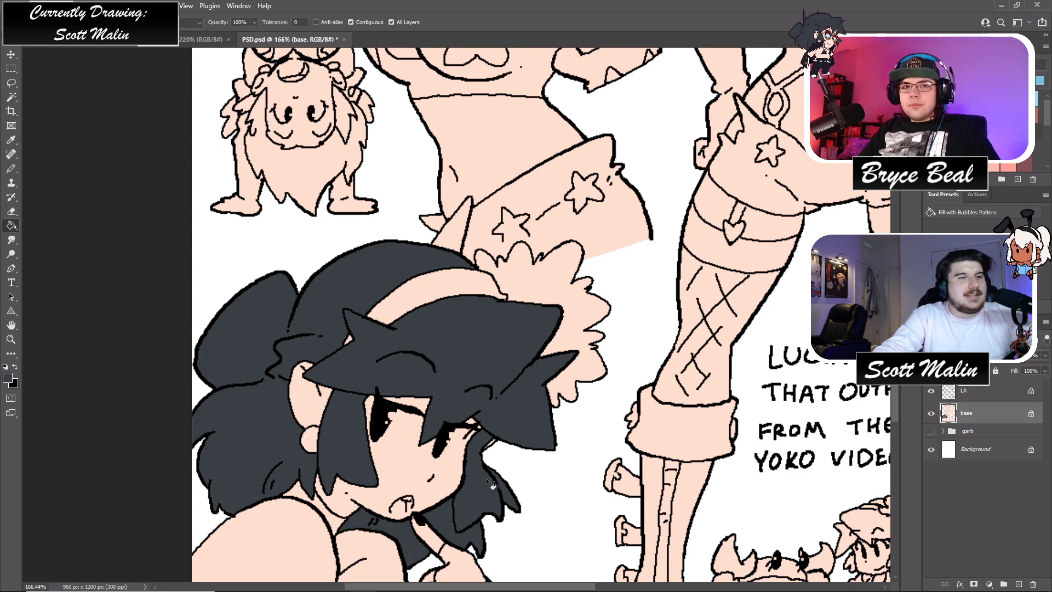
- Fill the crouching figure's bow tip and the upside-down figure's hair sections with dark slate grey
{"action": "scroll", "coordinate": [485, 478], "scroll_direction": "up", "scroll_amount": 2}
{"action": "scroll", "coordinate": [501, 311], "scroll_direction": "up", "scroll_amount": 2}
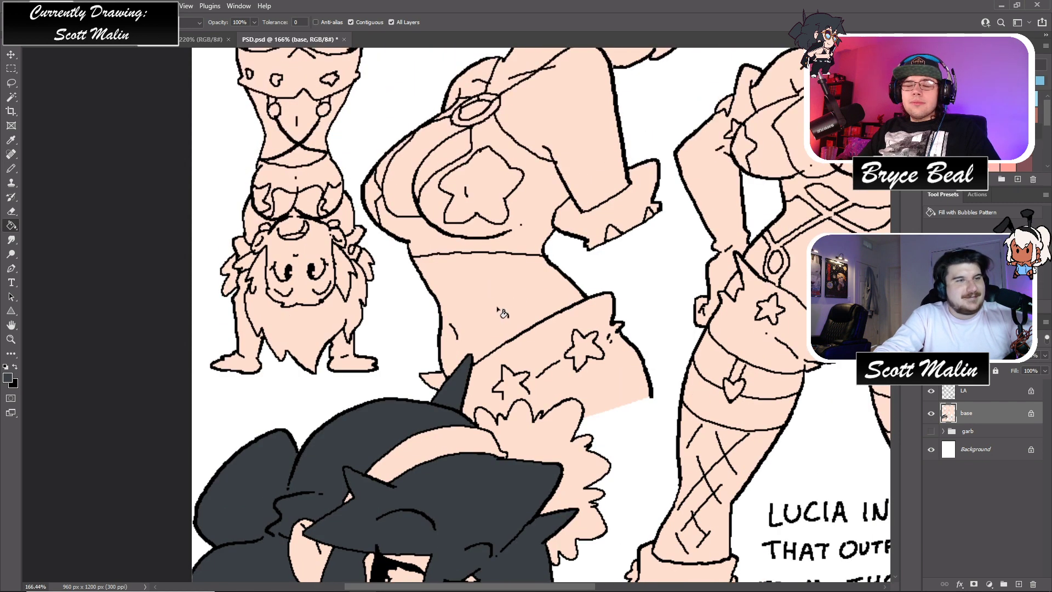
{"action": "left_click", "coordinate": [330, 321]}
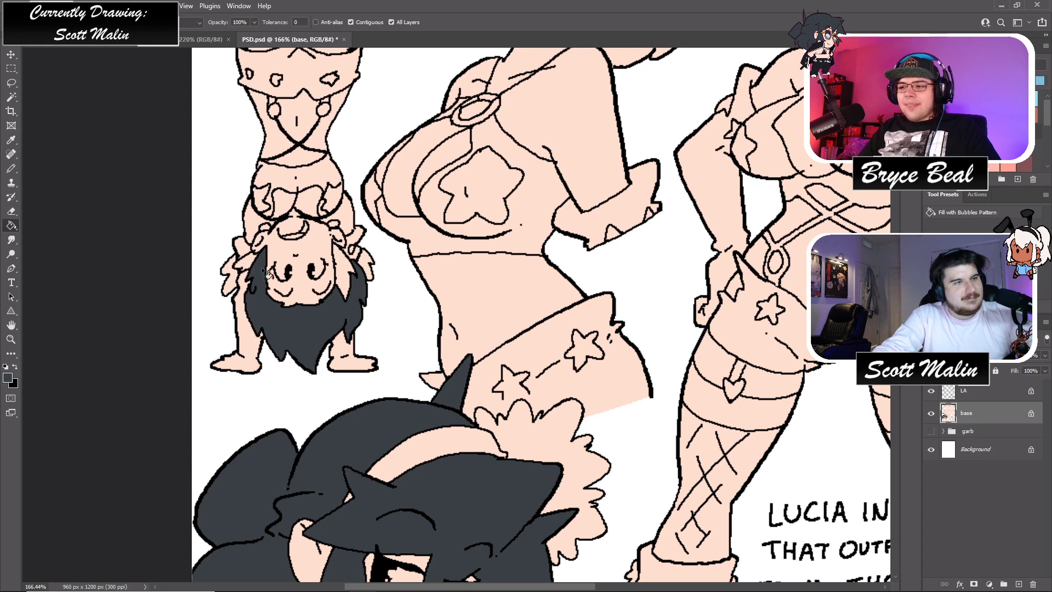
{"action": "left_click", "coordinate": [245, 263]}
{"action": "left_click", "coordinate": [344, 278]}
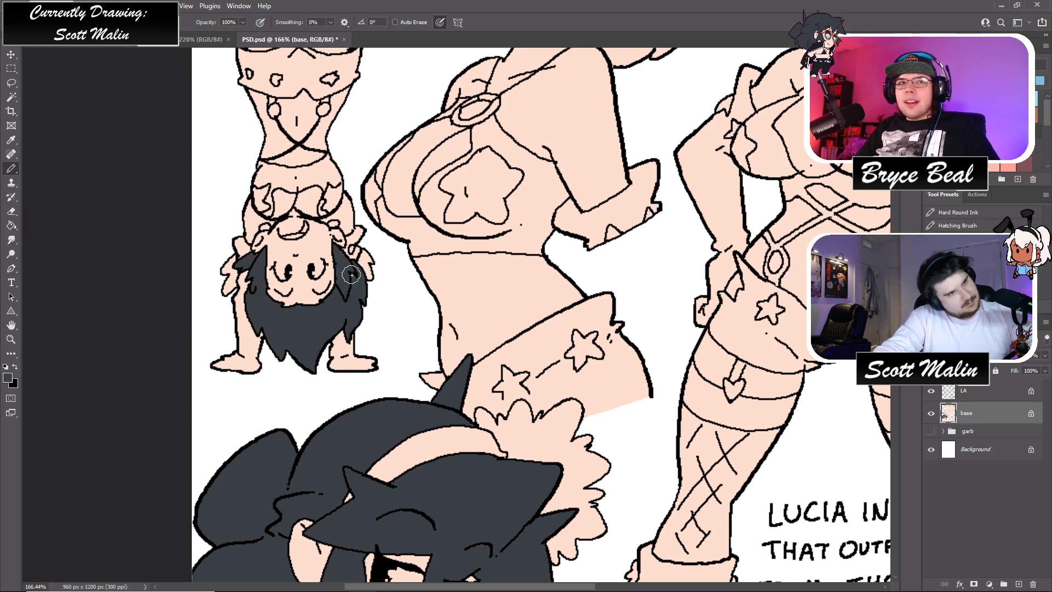
{"action": "left_click", "coordinate": [371, 272]}
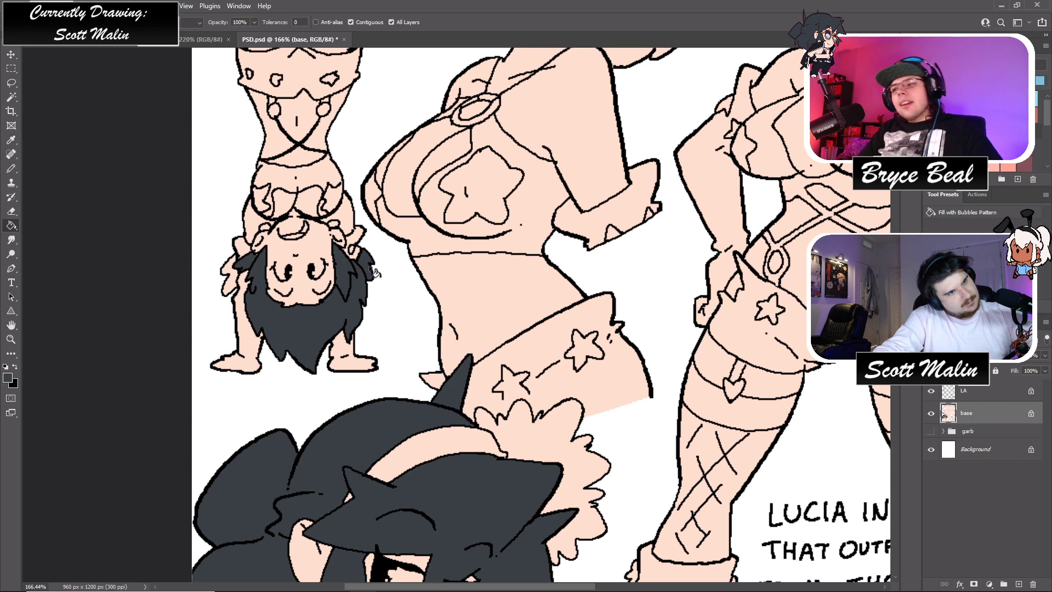
{"action": "left_click", "coordinate": [233, 278]}
{"action": "left_click", "coordinate": [331, 351]}
- Fill the hair and back bow of the middle figure seen from behind with dark slate grey
{"action": "scroll", "coordinate": [332, 349], "scroll_direction": "up", "scroll_amount": 5}
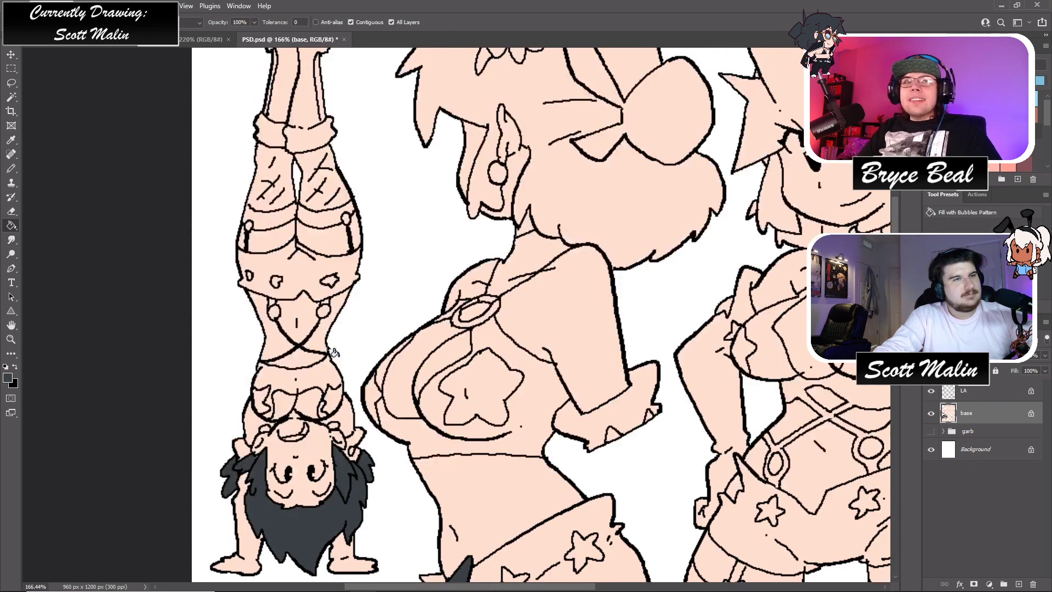
{"action": "left_click", "coordinate": [562, 243]}
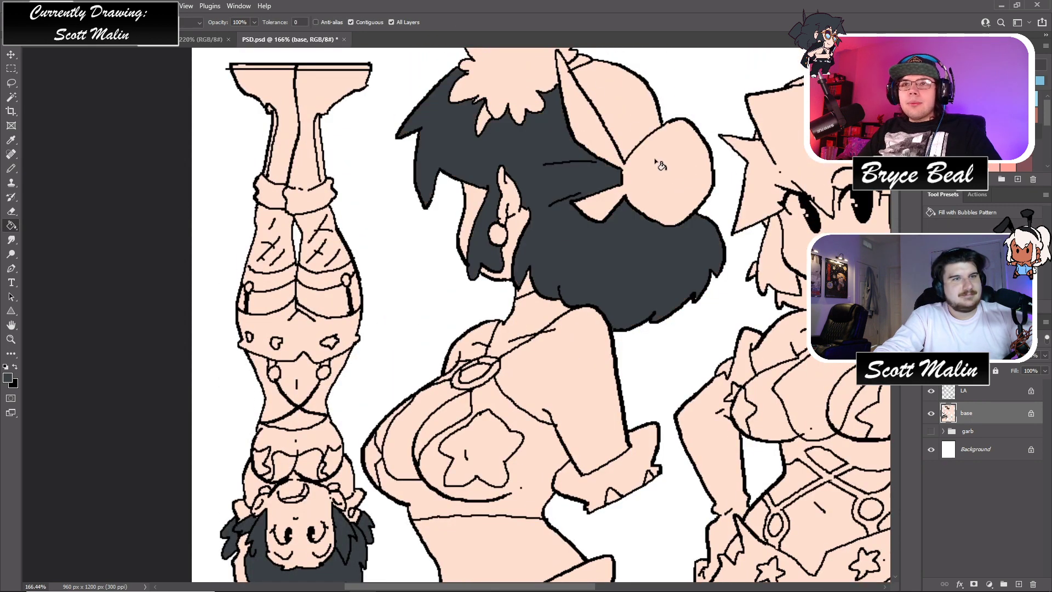
{"action": "left_click", "coordinate": [623, 129]}
{"action": "left_click", "coordinate": [628, 133]}
{"action": "scroll", "coordinate": [633, 222], "scroll_direction": "up", "scroll_amount": 1}
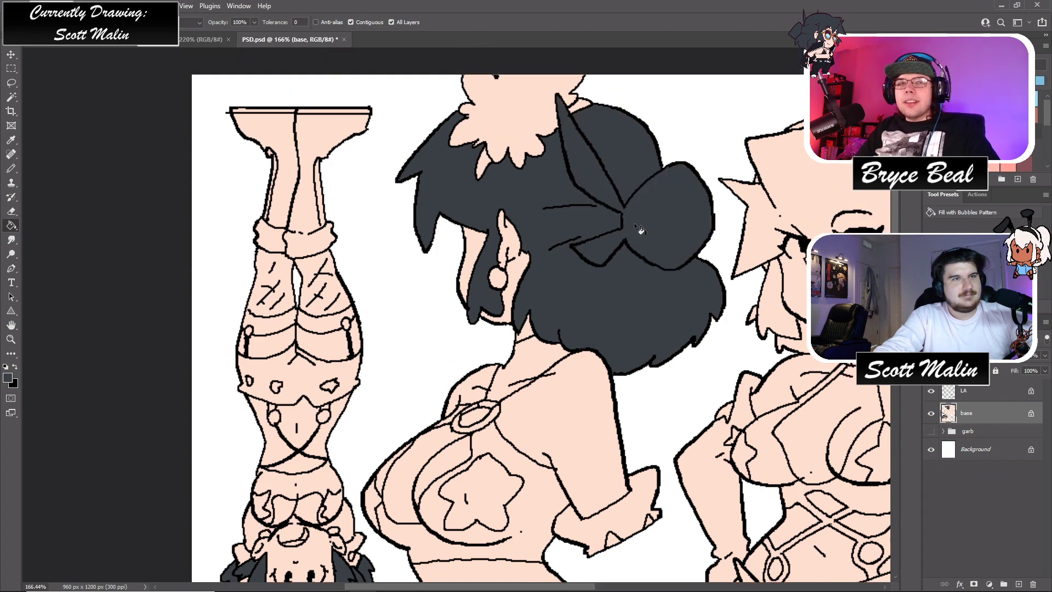
- Fill the bangs and side locks of the standing front-facing figure with dark slate grey
{"action": "left_click", "coordinate": [11, 353]}
{"action": "left_click", "coordinate": [11, 339]}
{"action": "left_click_drag", "start_coordinate": [309, 302], "coordinate": [271, 302]}
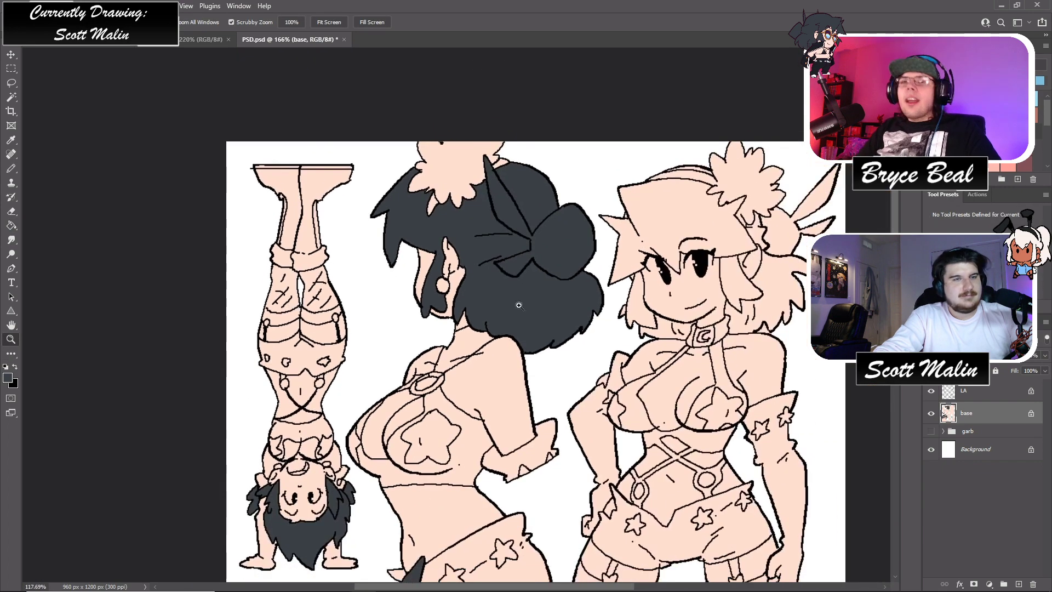
{"action": "scroll", "coordinate": [726, 230], "scroll_direction": "up", "scroll_amount": 4}
{"action": "key", "text": "g"}
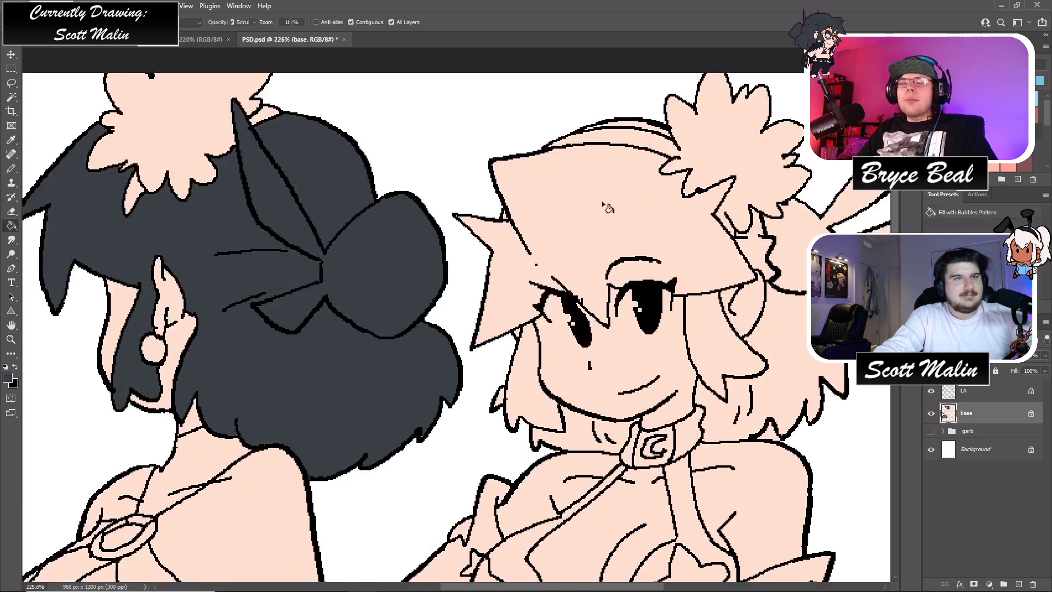
{"action": "left_click", "coordinate": [603, 233]}
{"action": "key", "text": "b"}
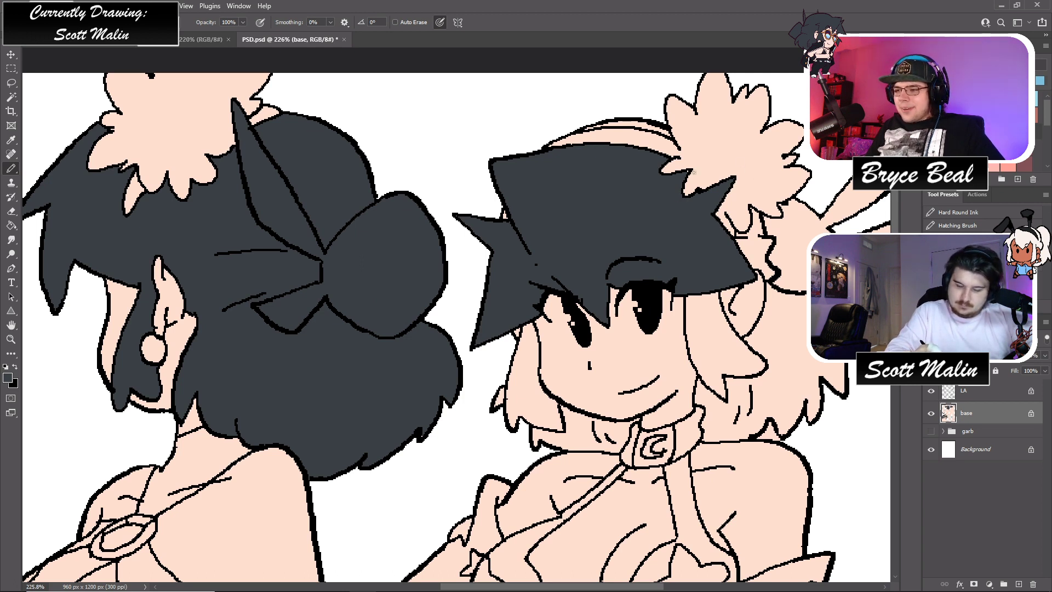
{"action": "key", "text": "g"}
{"action": "left_click", "coordinate": [716, 312]}
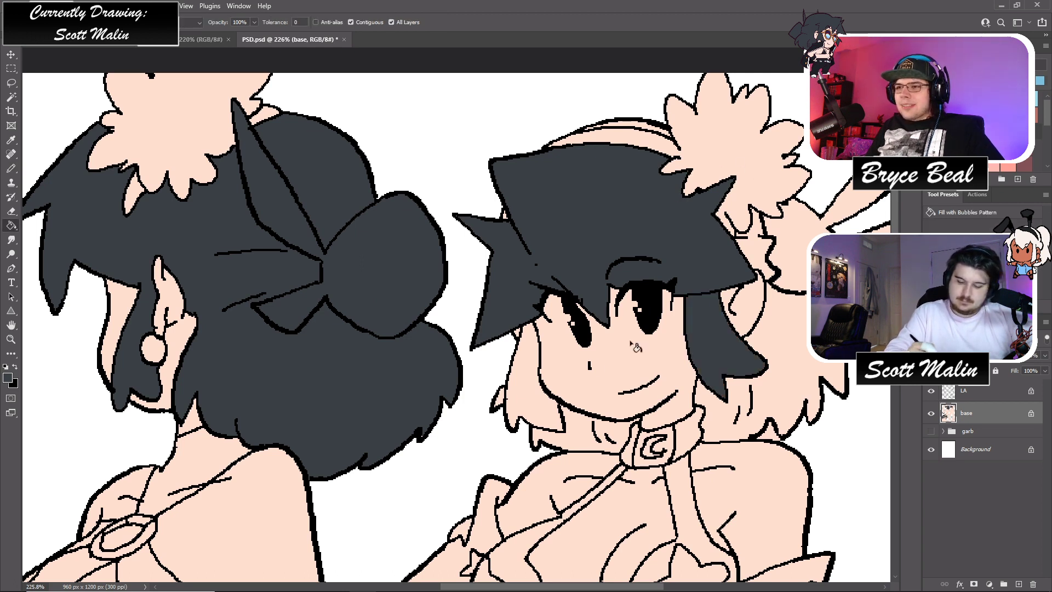
{"action": "left_click", "coordinate": [512, 402]}
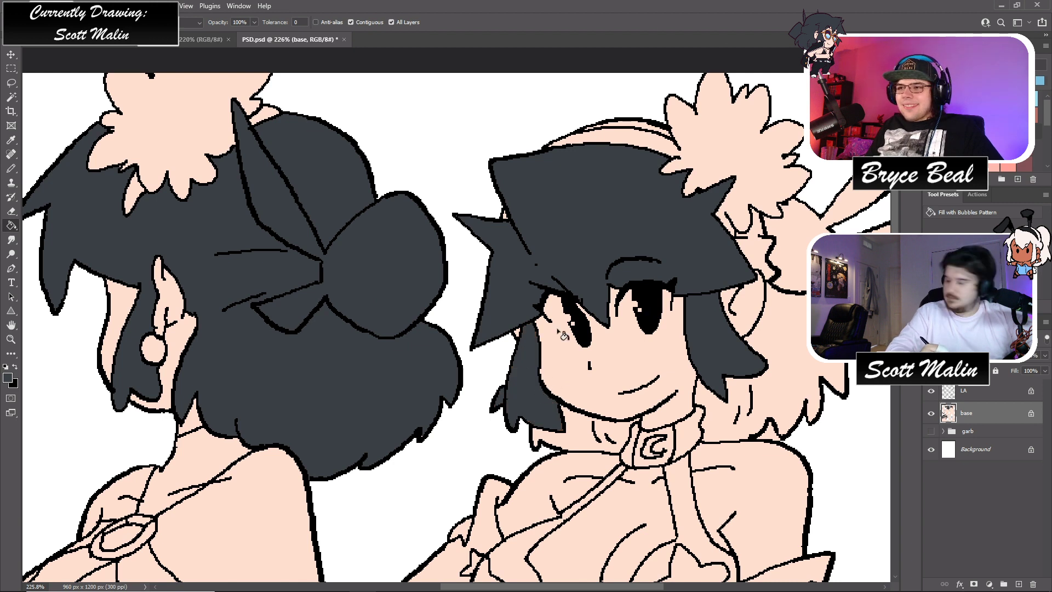
- Fill the front-facing figure's back hair, bun, hair bow and the hair behind the headband with dark slate grey
{"action": "key", "text": "b"}
{"action": "key", "text": "g"}
{"action": "left_click", "coordinate": [575, 434]}
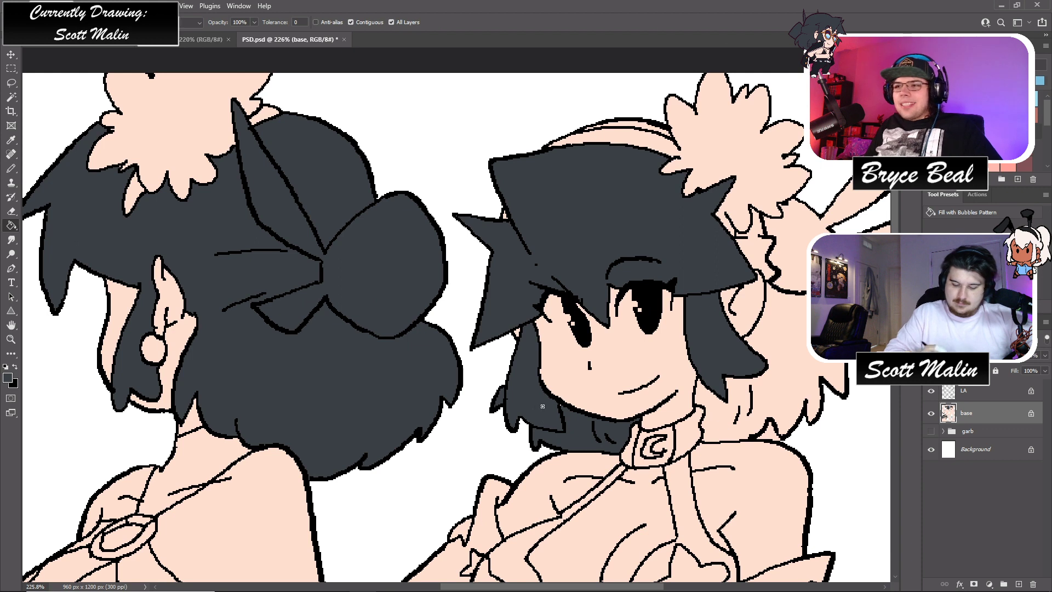
{"action": "key", "text": "b"}
{"action": "key", "text": "g"}
{"action": "left_click", "coordinate": [784, 351]}
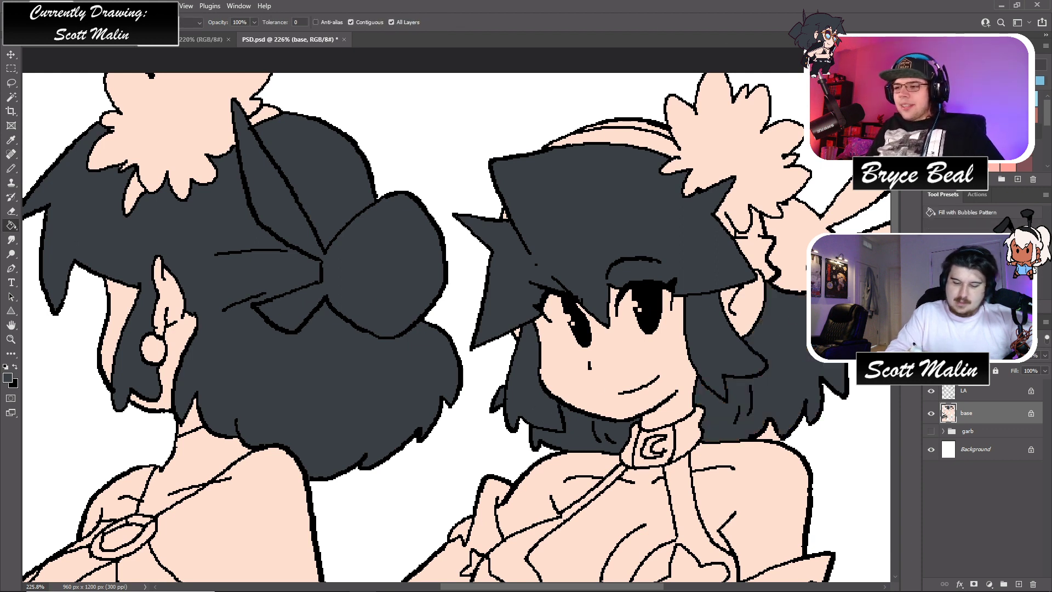
{"action": "left_click", "coordinate": [789, 274]}
{"action": "left_click", "coordinate": [778, 242]}
{"action": "key", "text": "b"}
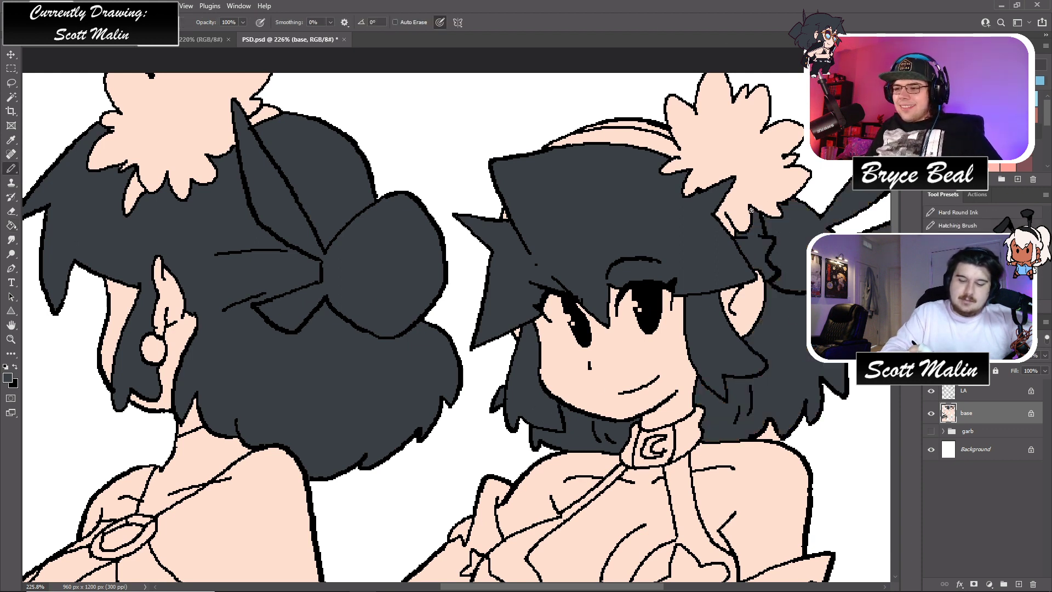
{"action": "key", "text": "g"}
{"action": "left_click", "coordinate": [636, 125]}
{"action": "key", "text": "b"}
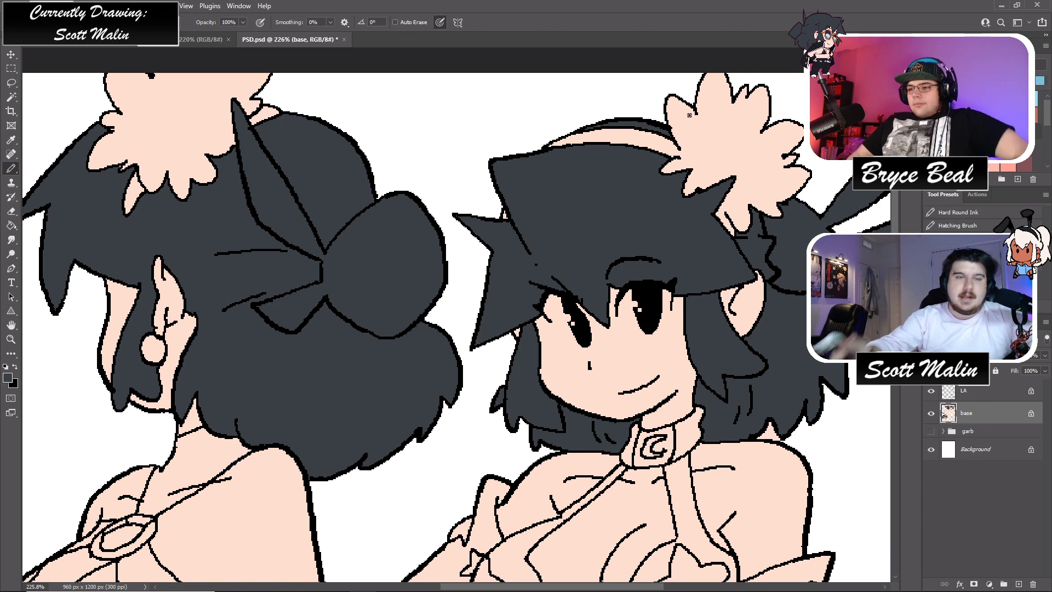
- Add a new empty layer directly above the base layer for the outfit colors
{"action": "key", "text": "w"}
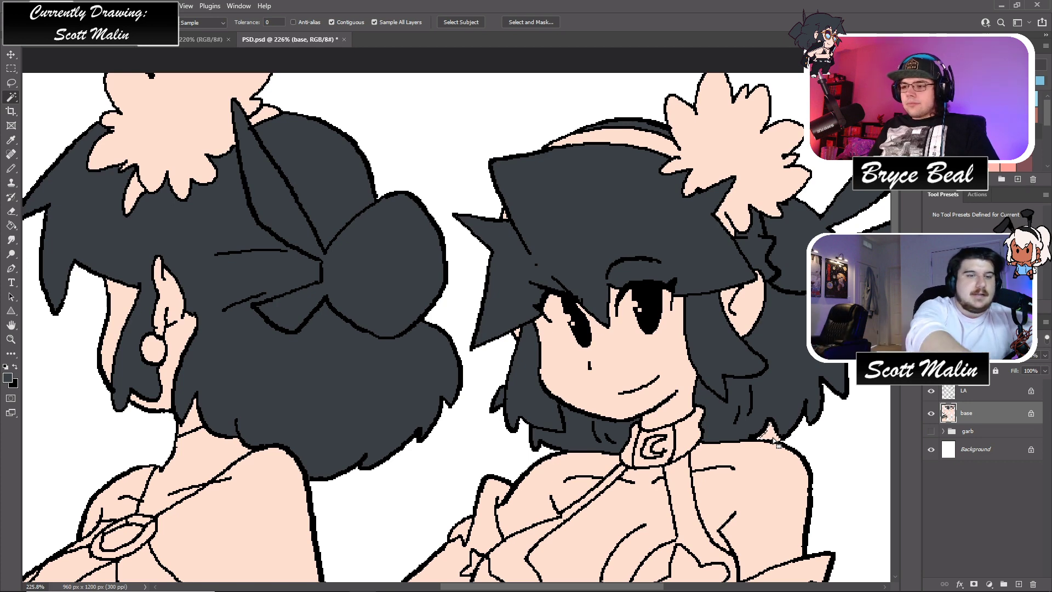
{"action": "key", "text": "z"}
{"action": "left_click_drag", "start_coordinate": [548, 302], "coordinate": [523, 301]}
{"action": "left_click_drag", "start_coordinate": [656, 334], "coordinate": [640, 334]}
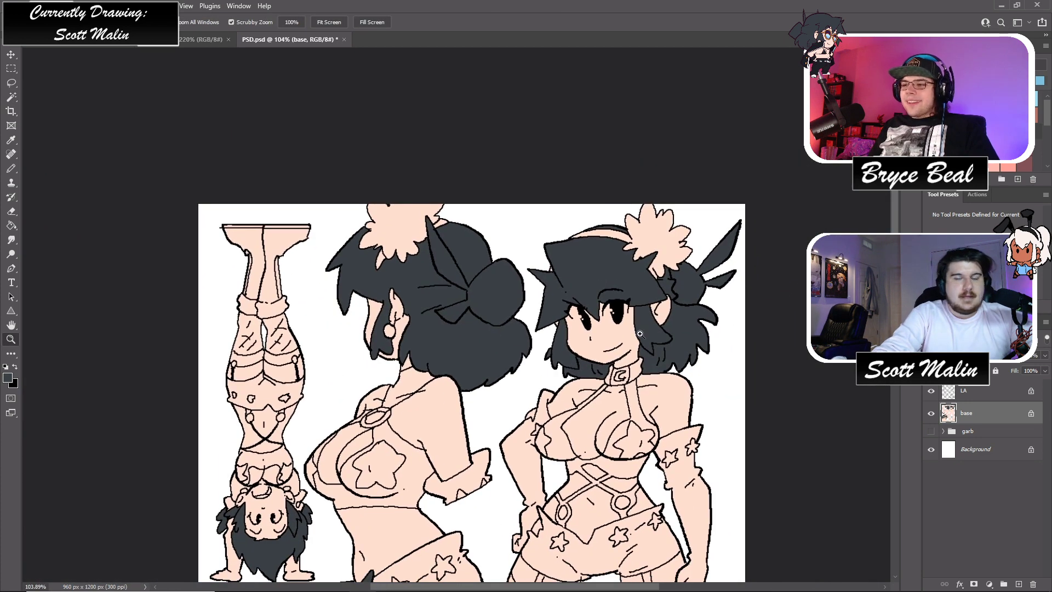
{"action": "scroll", "coordinate": [714, 387], "scroll_direction": "down", "scroll_amount": 8}
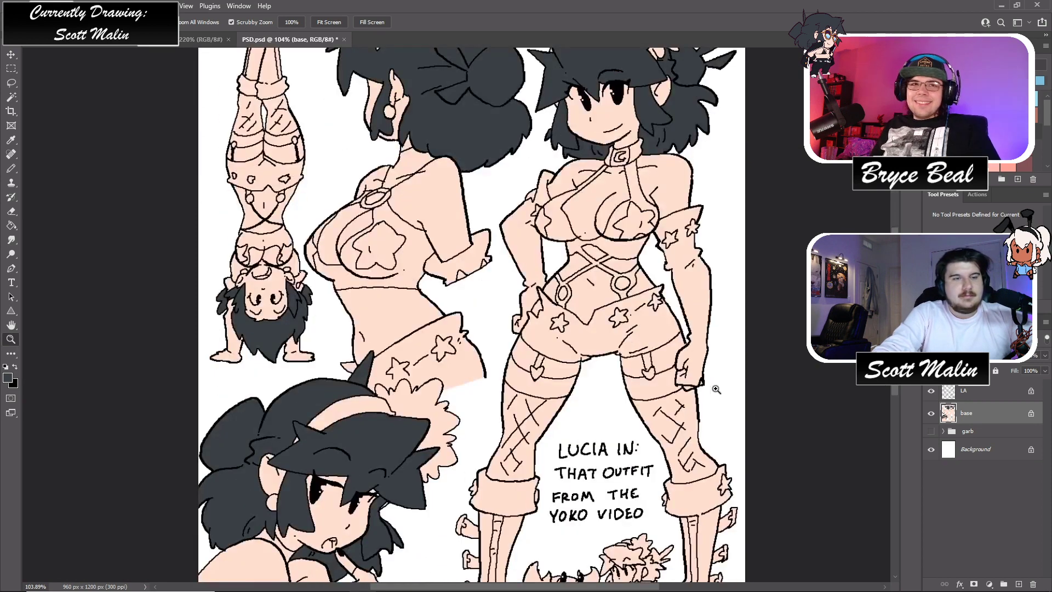
{"action": "scroll", "coordinate": [716, 389], "scroll_direction": "down", "scroll_amount": 2}
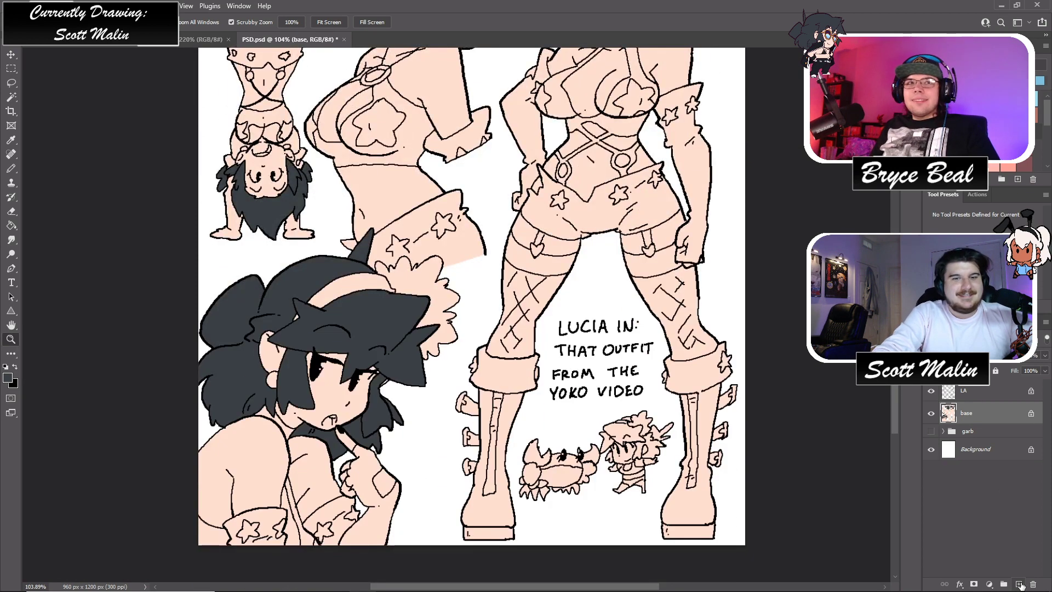
{"action": "left_click", "coordinate": [1019, 584]}
- Fill both boots of the standing figure, including their cuffs and side straps, with dark slate grey on the new layer
{"action": "scroll", "coordinate": [732, 442], "scroll_direction": "up", "scroll_amount": 3}
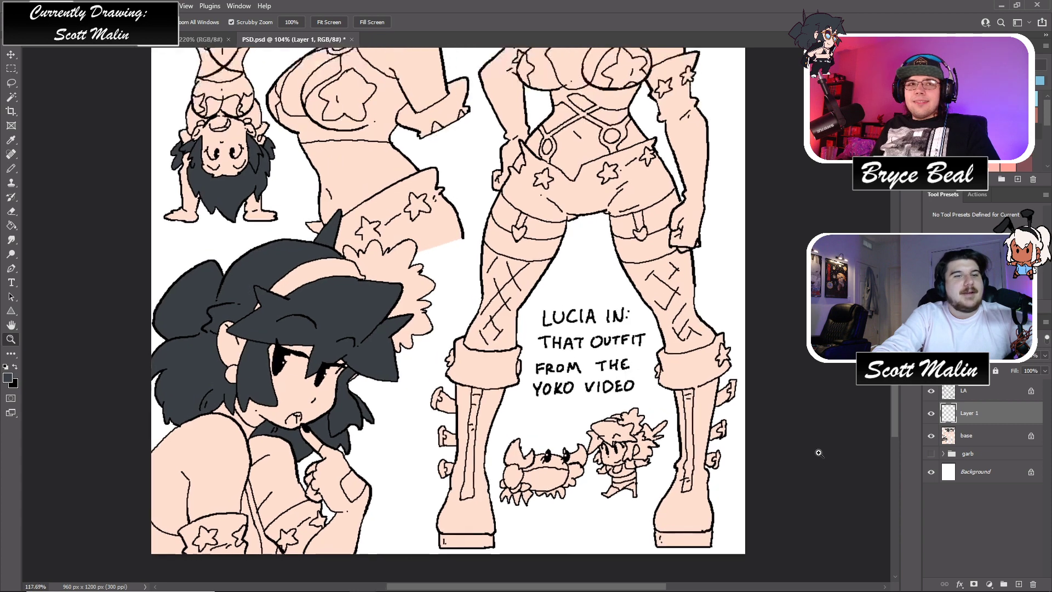
{"action": "key", "text": "g"}
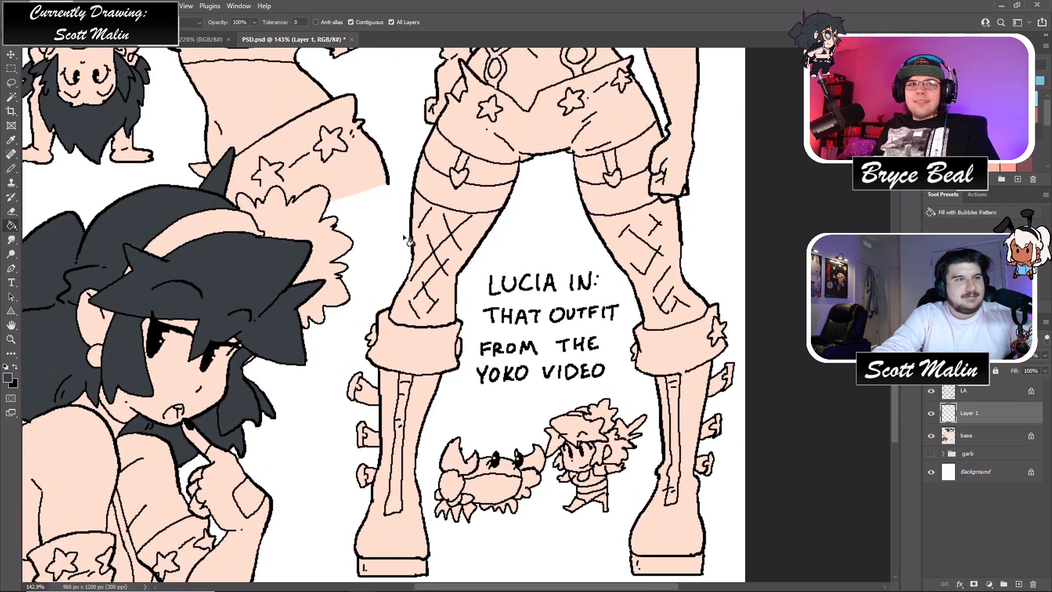
{"action": "left_click", "coordinate": [400, 362]}
{"action": "left_click", "coordinate": [399, 390]}
{"action": "left_click", "coordinate": [368, 391]}
{"action": "left_click", "coordinate": [371, 435]}
{"action": "left_click", "coordinate": [370, 474]}
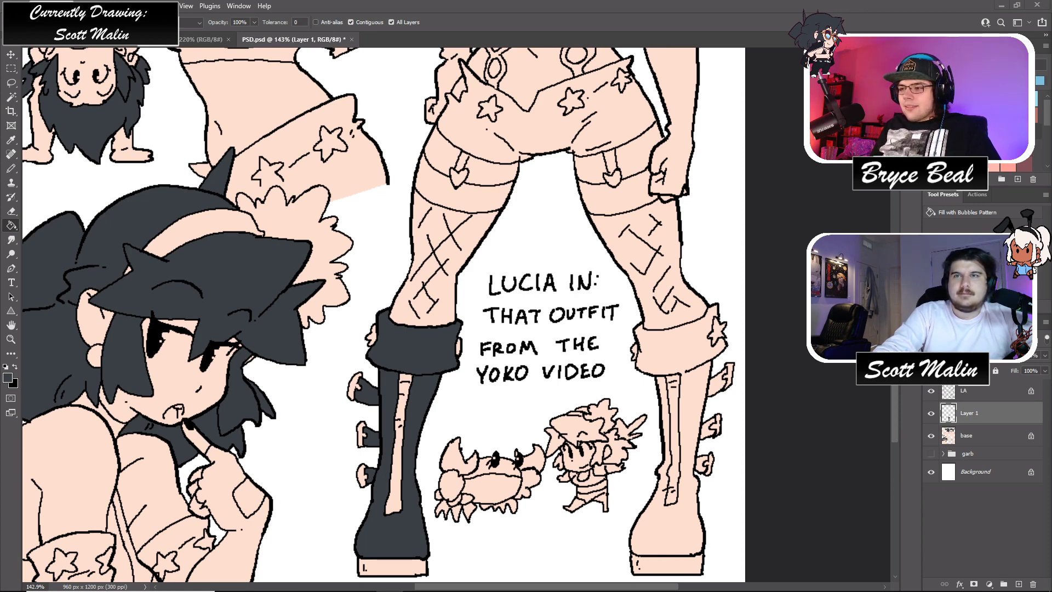
{"action": "left_click", "coordinate": [664, 366]}
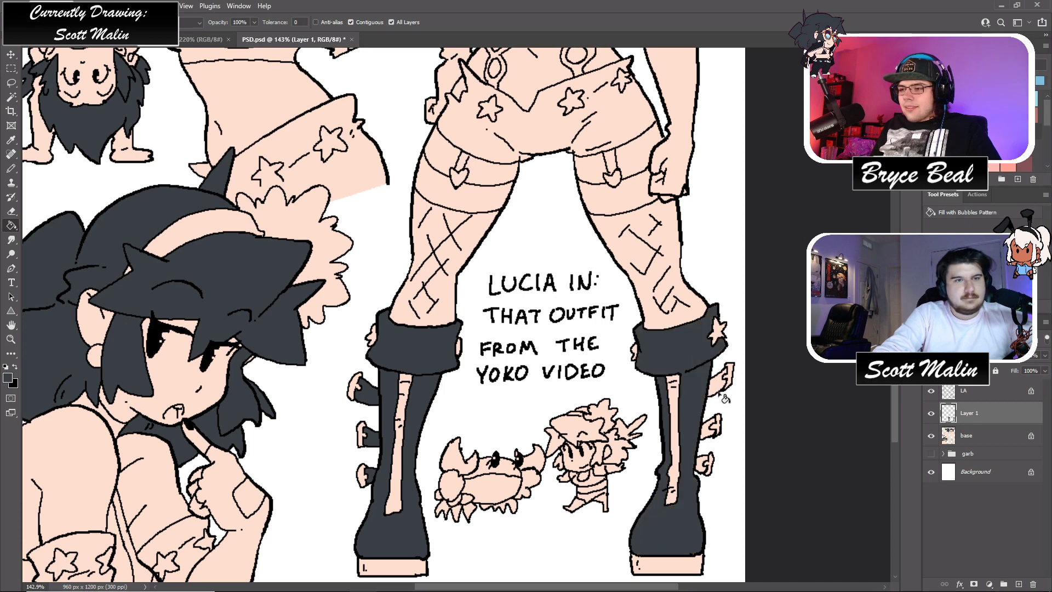
- Fill the standing figure's thigh bands, shorts and crossed waist straps with dark slate grey, leaving the stars unfilled
{"action": "scroll", "coordinate": [701, 493], "scroll_direction": "up", "scroll_amount": 5}
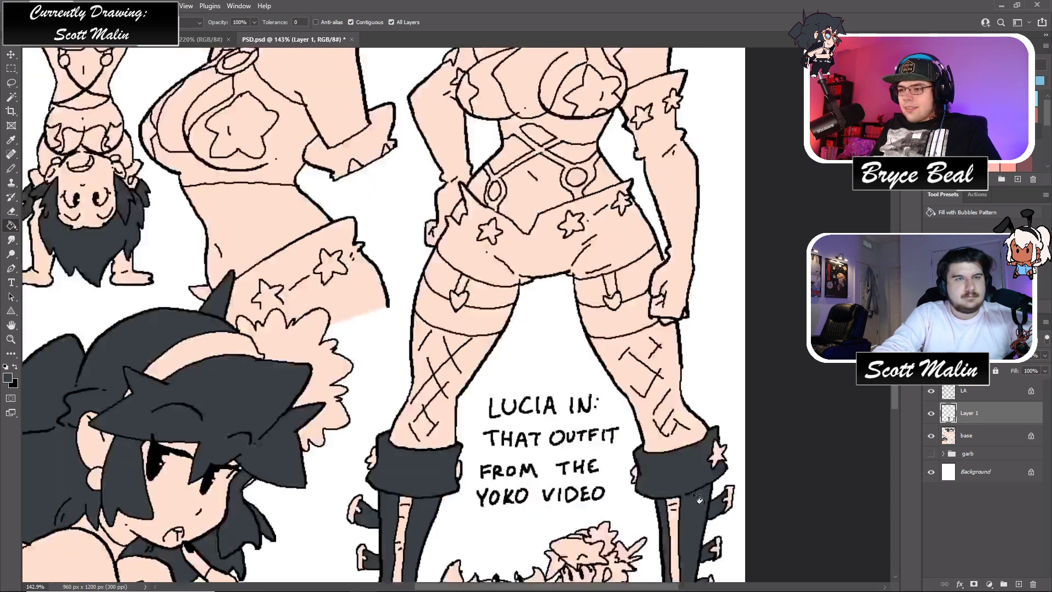
{"action": "left_click", "coordinate": [621, 401]}
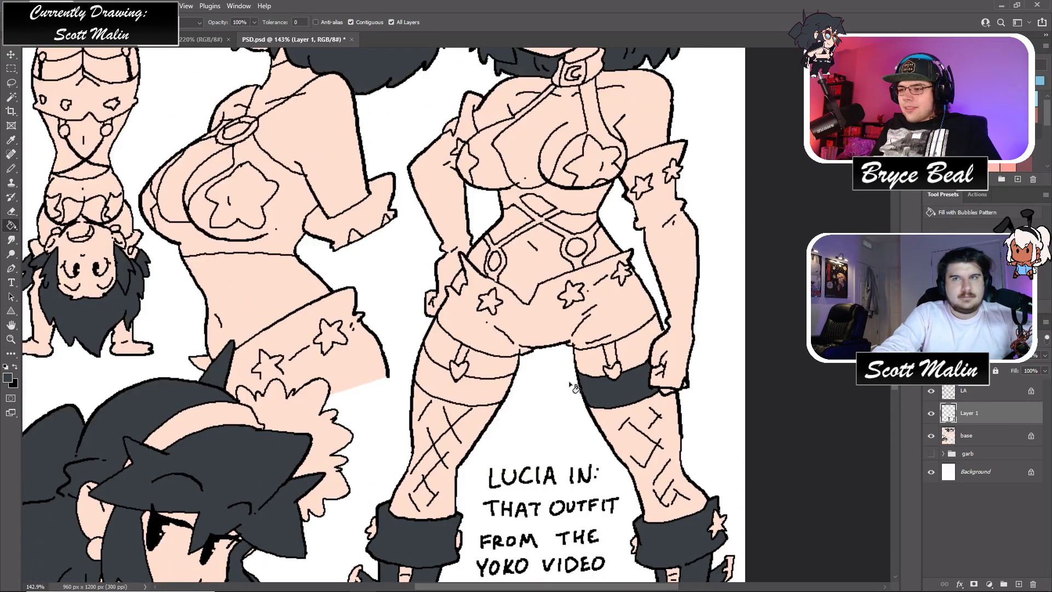
{"action": "left_click", "coordinate": [475, 392]}
{"action": "left_click", "coordinate": [494, 326]}
{"action": "scroll", "coordinate": [587, 314], "scroll_direction": "up", "scroll_amount": 1}
{"action": "left_click", "coordinate": [579, 300]}
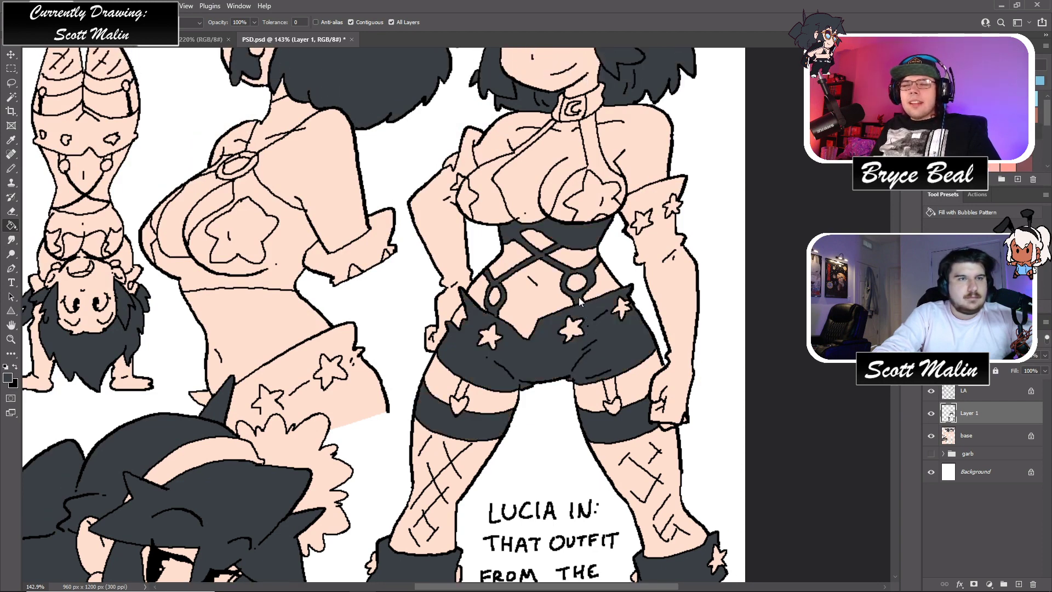
- Fill the standing figure's star-patterned top, halter strap, collar and collar emblem with dark slate grey
{"action": "scroll", "coordinate": [583, 354], "scroll_direction": "up", "scroll_amount": 1}
{"action": "scroll", "coordinate": [583, 354], "scroll_direction": "up", "scroll_amount": 1}
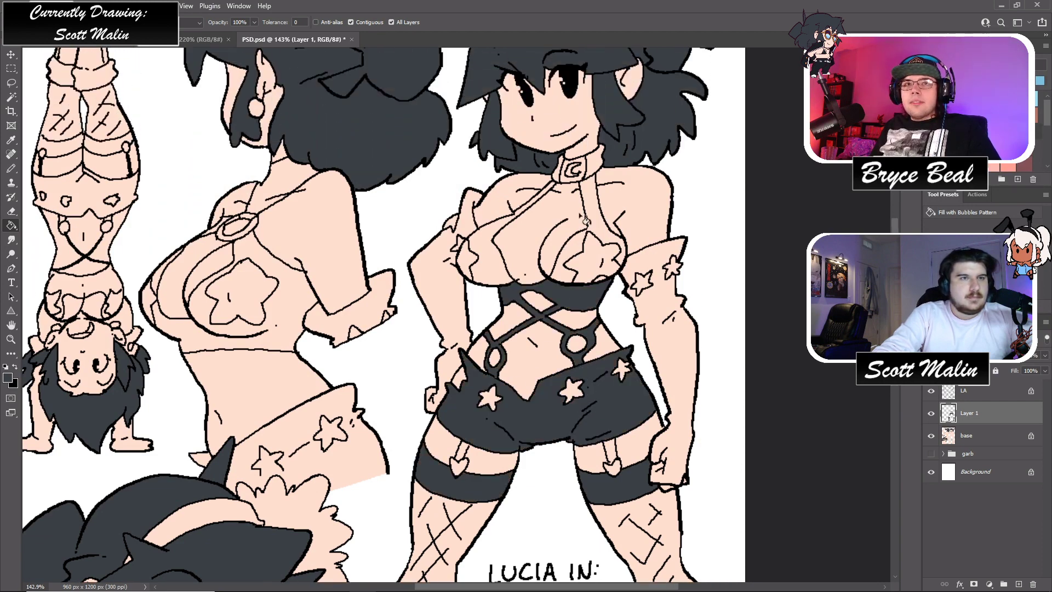
{"action": "left_click", "coordinate": [595, 189]}
{"action": "left_click", "coordinate": [596, 167]}
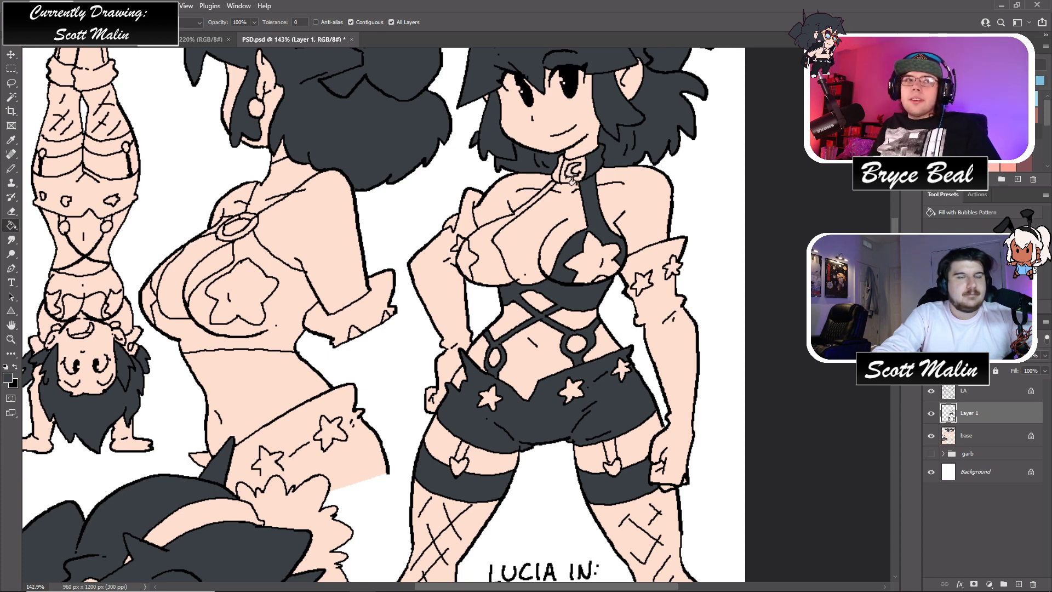
{"action": "left_click", "coordinate": [572, 173]}
{"action": "left_click", "coordinate": [557, 183]}
{"action": "key", "text": "ctrl+z"}
{"action": "left_click", "coordinate": [486, 249]}
- Fill the standing figure's long gloves and both garter straps above the heart clips with dark slate grey
{"action": "left_click", "coordinate": [474, 229]}
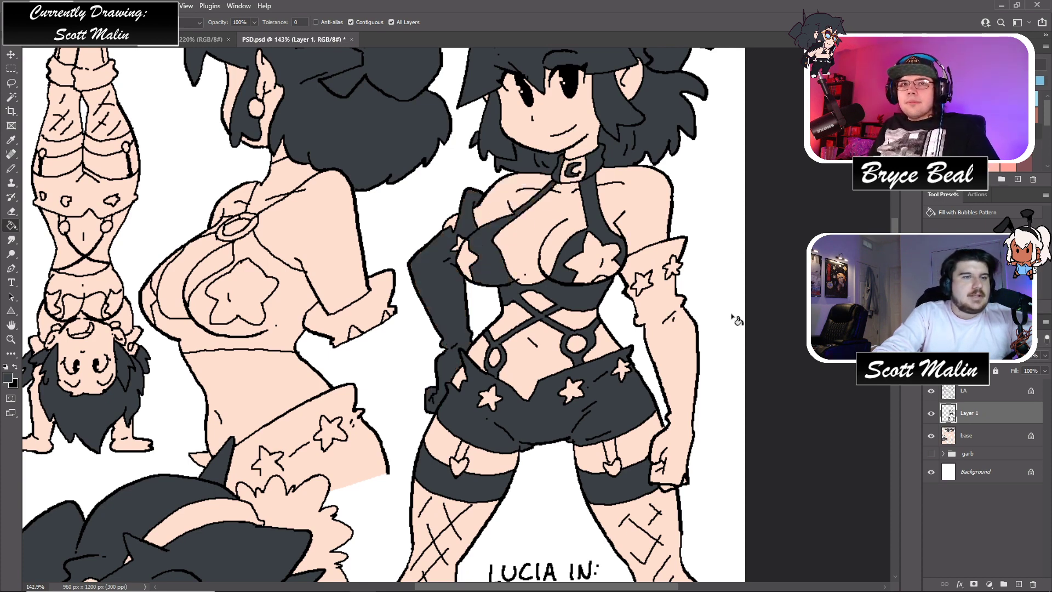
{"action": "left_click", "coordinate": [658, 295]}
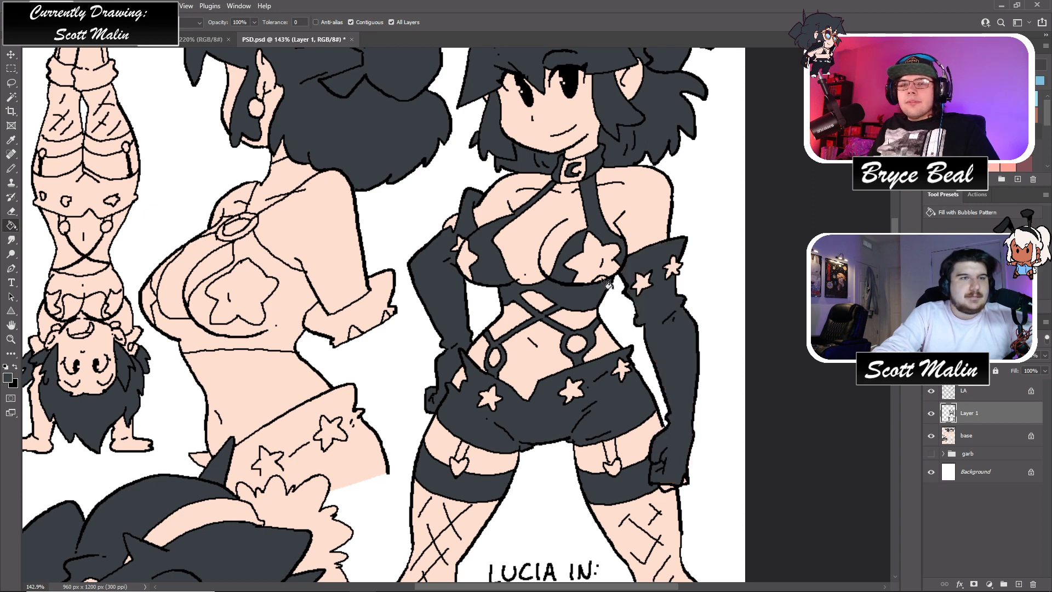
{"action": "scroll", "coordinate": [642, 303], "scroll_direction": "down", "scroll_amount": 3}
{"action": "left_click", "coordinate": [614, 365]}
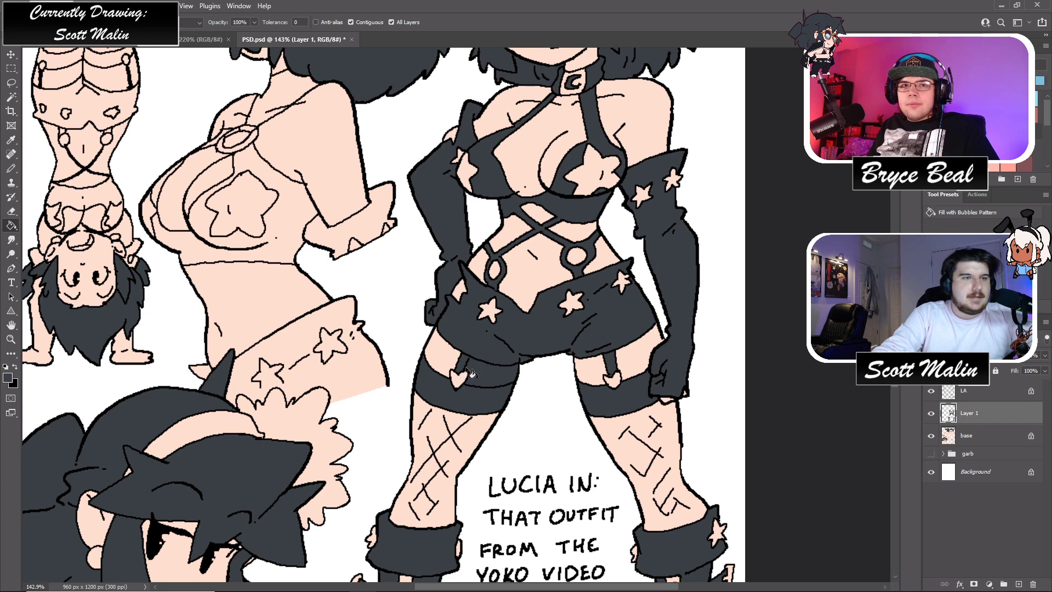
{"action": "key", "text": "b"}
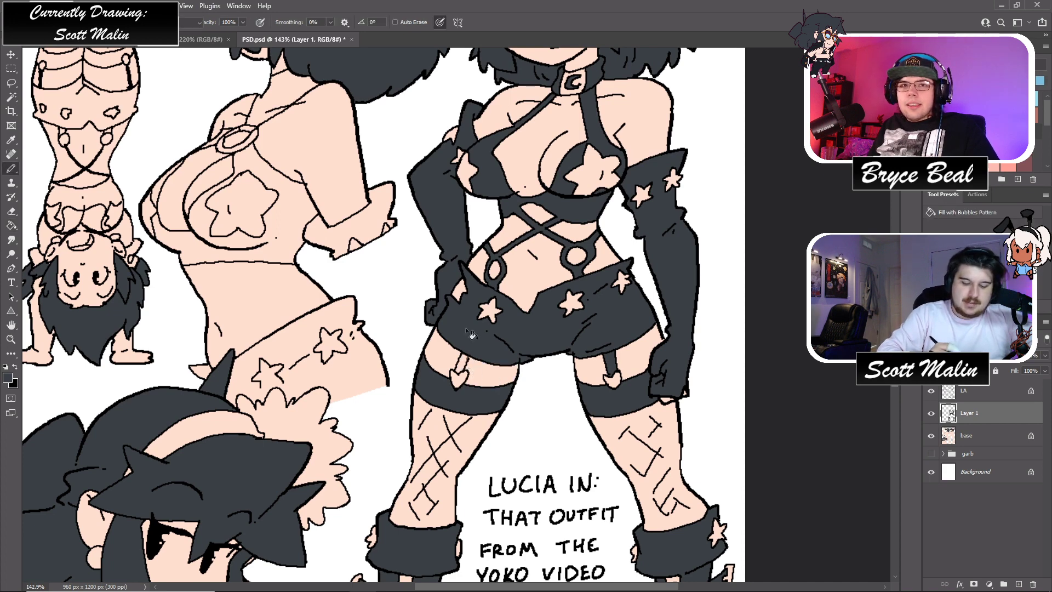
{"action": "key", "text": "g"}
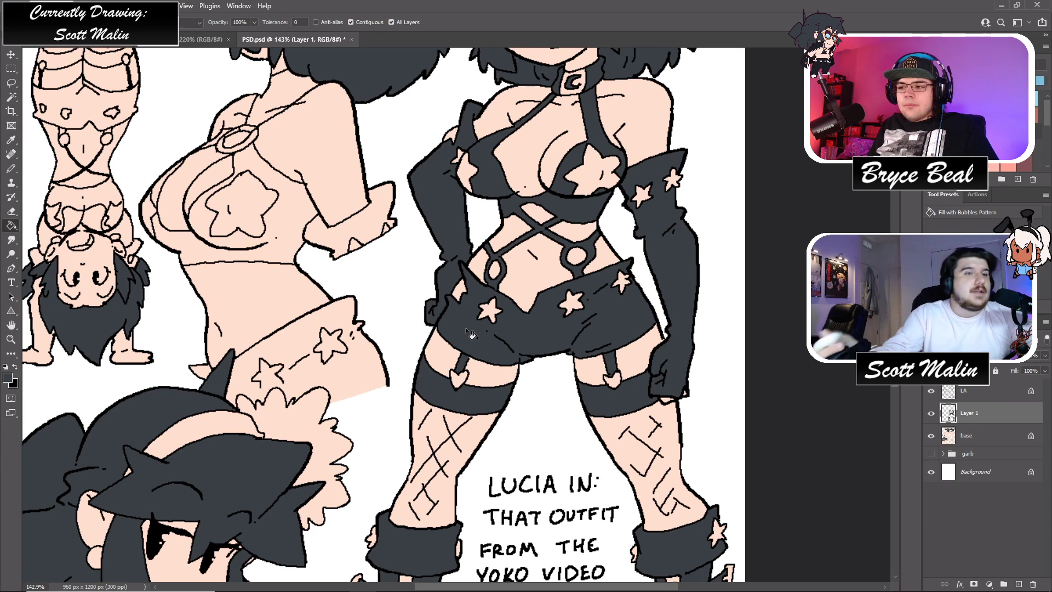
- Fill the shorts of the middle figure seen from behind with dark slate grey, leaving the stars unfilled
{"action": "scroll", "coordinate": [471, 334], "scroll_direction": "down", "scroll_amount": 5}
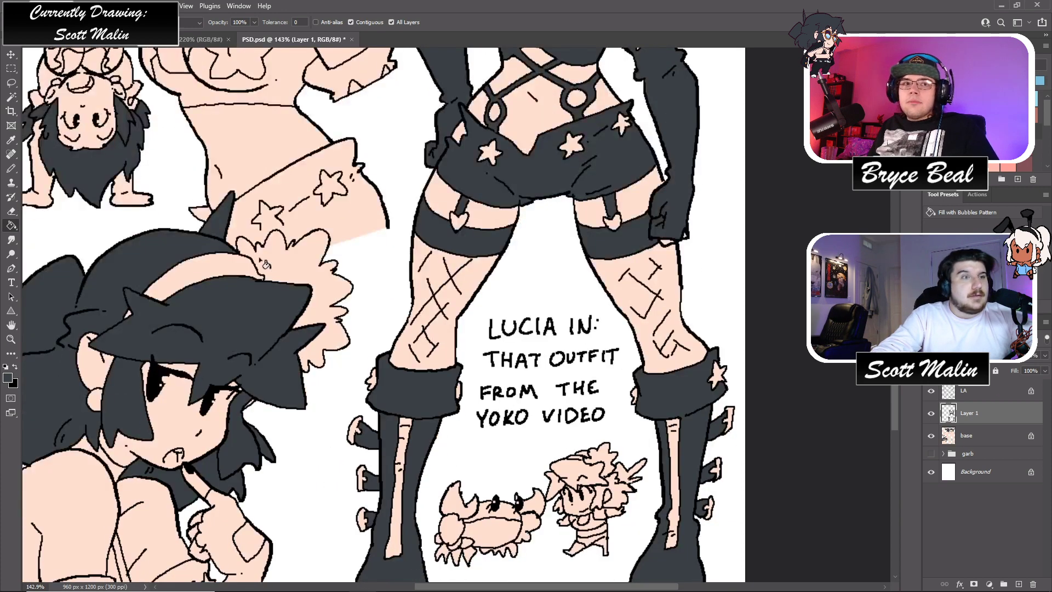
{"action": "scroll", "coordinate": [267, 265], "scroll_direction": "up", "scroll_amount": 1}
{"action": "left_click", "coordinate": [293, 272]}
{"action": "key", "text": "ctrl+z"}
{"action": "key", "text": "b"}
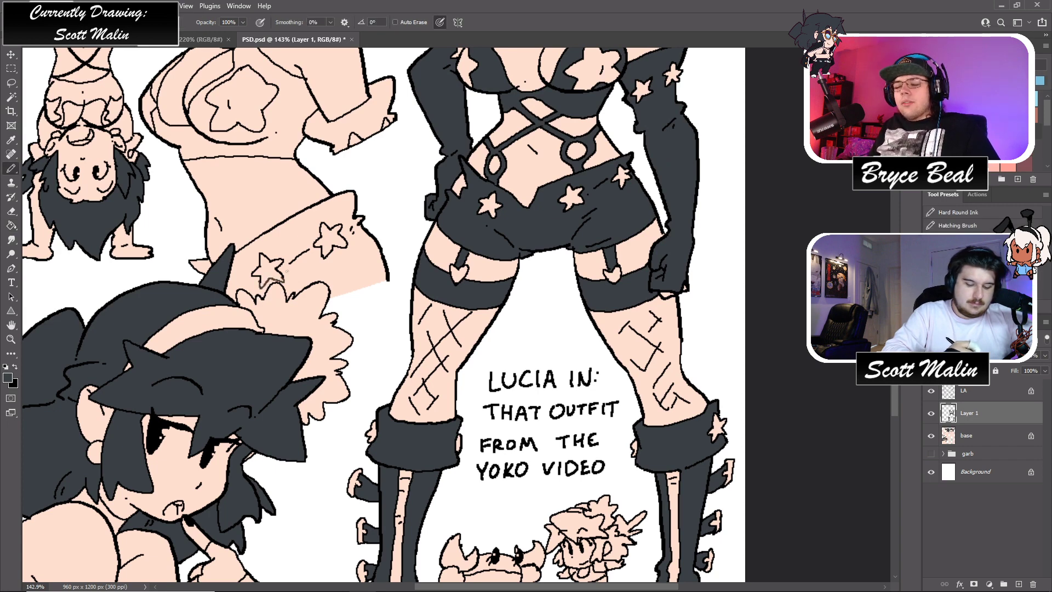
{"action": "key", "text": "g"}
{"action": "left_click", "coordinate": [280, 282]}
- Touch up the middle figure's shorts with the pencil and fill the small pointed tip at the waist with dark slate grey
{"action": "key", "text": "b"}
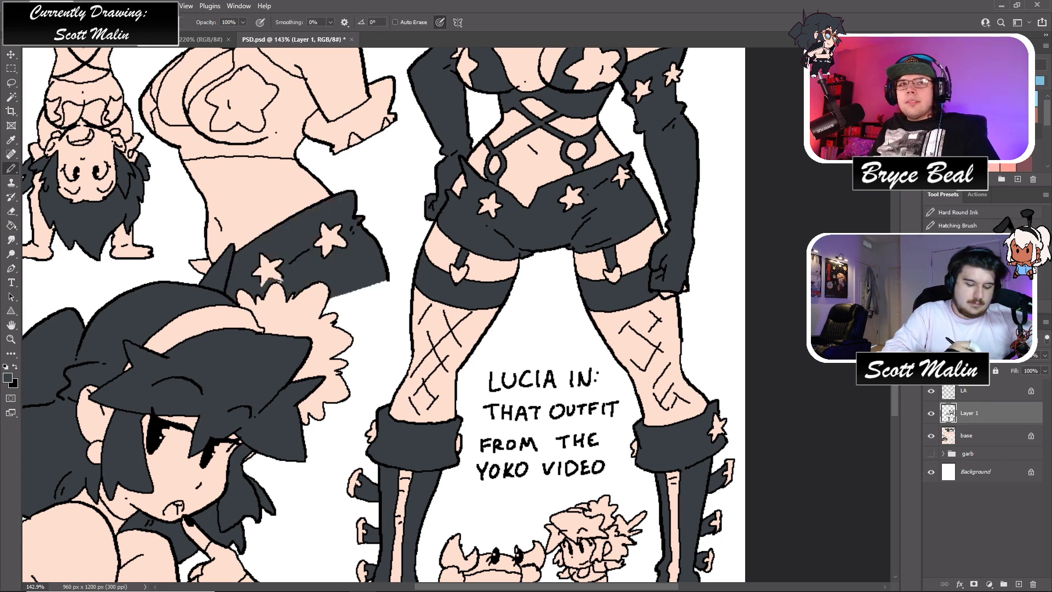
{"action": "left_click", "coordinate": [276, 303], "text": "alt"}
{"action": "left_click", "coordinate": [292, 278], "text": "alt"}
{"action": "key", "text": "g"}
{"action": "left_click", "coordinate": [205, 265]}
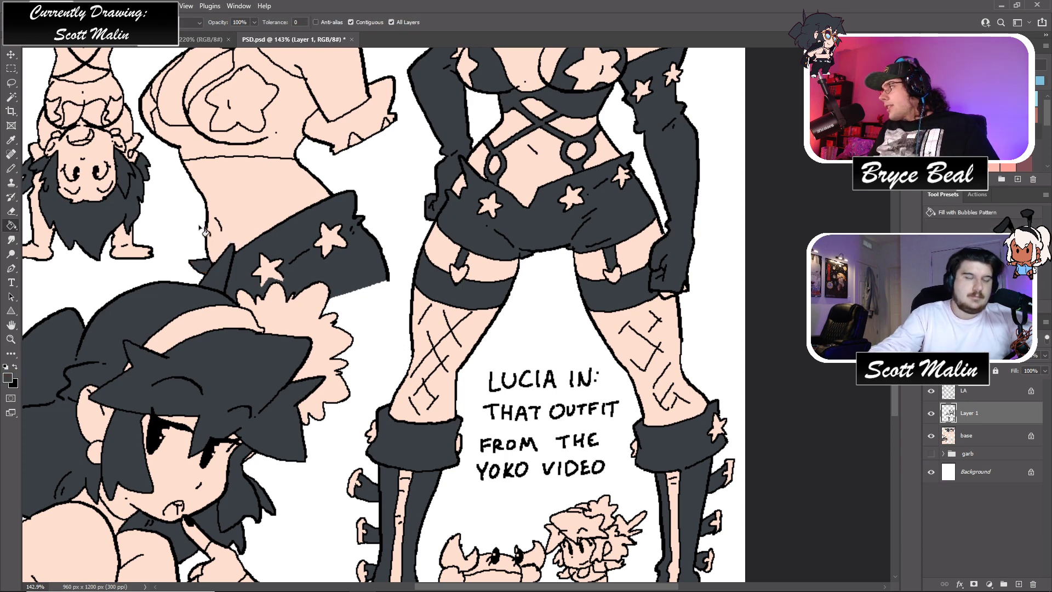
- Fill the crouching figure's top, strap, star-patterned arm cuffs and raised glove with dark slate grey
{"action": "scroll", "coordinate": [164, 301], "scroll_direction": "down", "scroll_amount": 5}
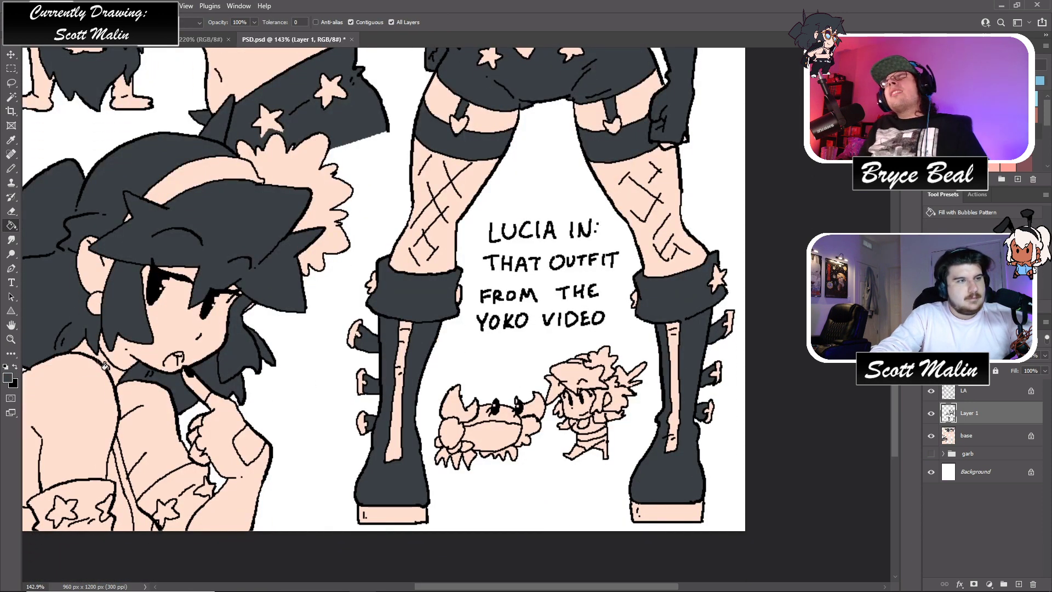
{"action": "left_click", "coordinate": [100, 362]}
{"action": "left_click", "coordinate": [11, 339]}
{"action": "left_click_drag", "start_coordinate": [447, 344], "coordinate": [372, 368]}
{"action": "left_click_drag", "start_coordinate": [102, 471], "coordinate": [174, 473]}
{"action": "key", "text": "g"}
{"action": "left_click", "coordinate": [173, 474]}
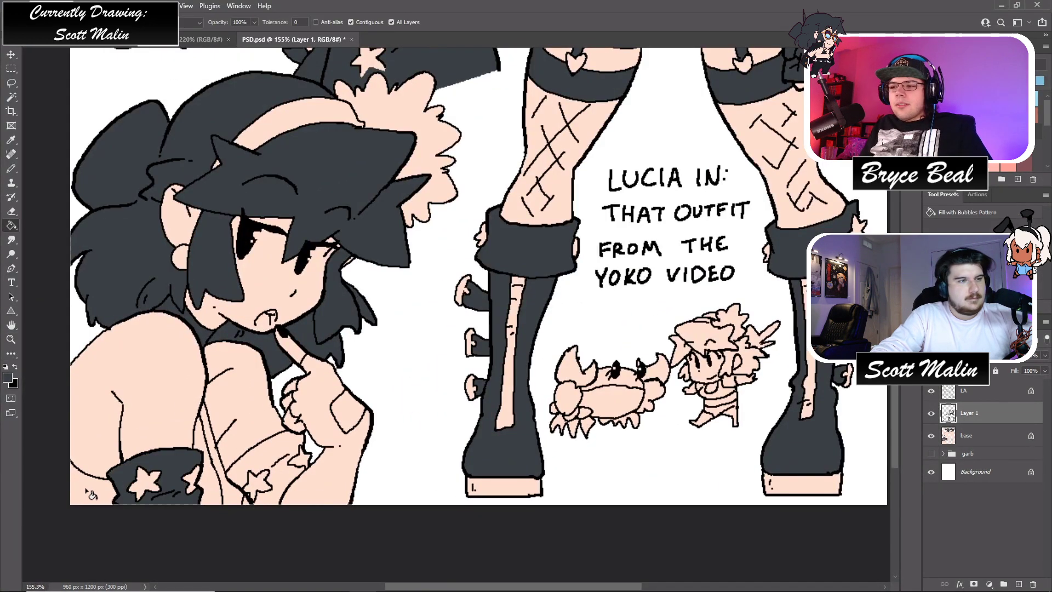
{"action": "left_click", "coordinate": [280, 482]}
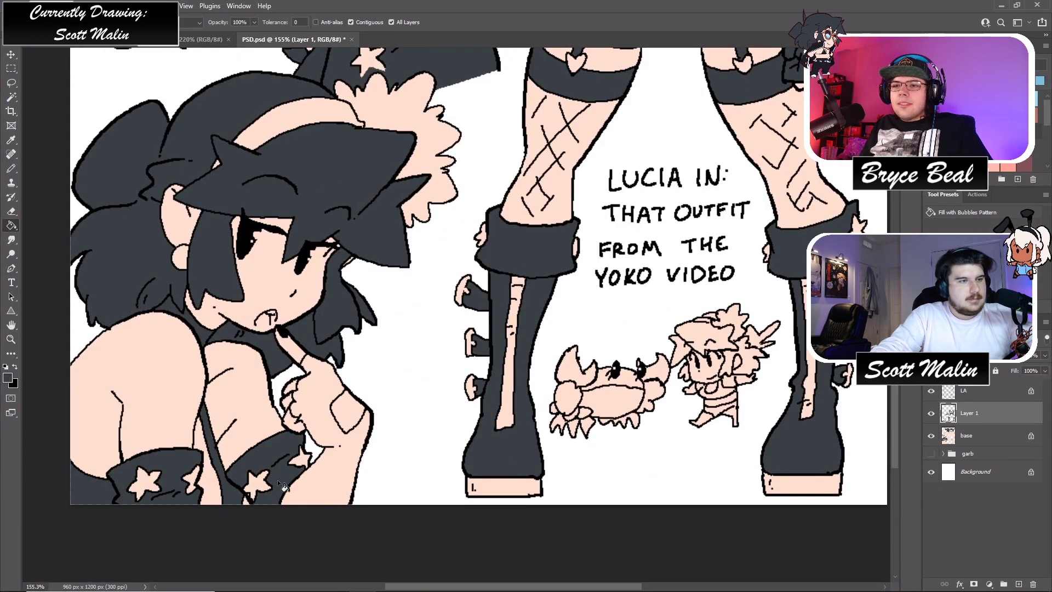
{"action": "left_click", "coordinate": [328, 473]}
{"action": "key", "text": "b"}
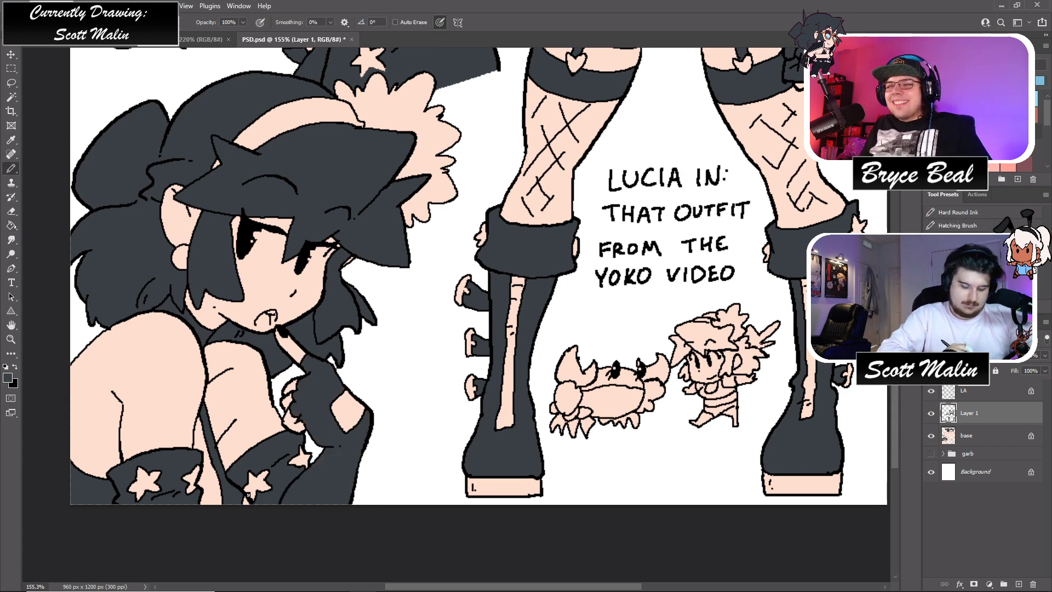
- Fill both long gloves of the upside-down figure with dark slate grey
{"action": "scroll", "coordinate": [247, 472], "scroll_direction": "up", "scroll_amount": 2}
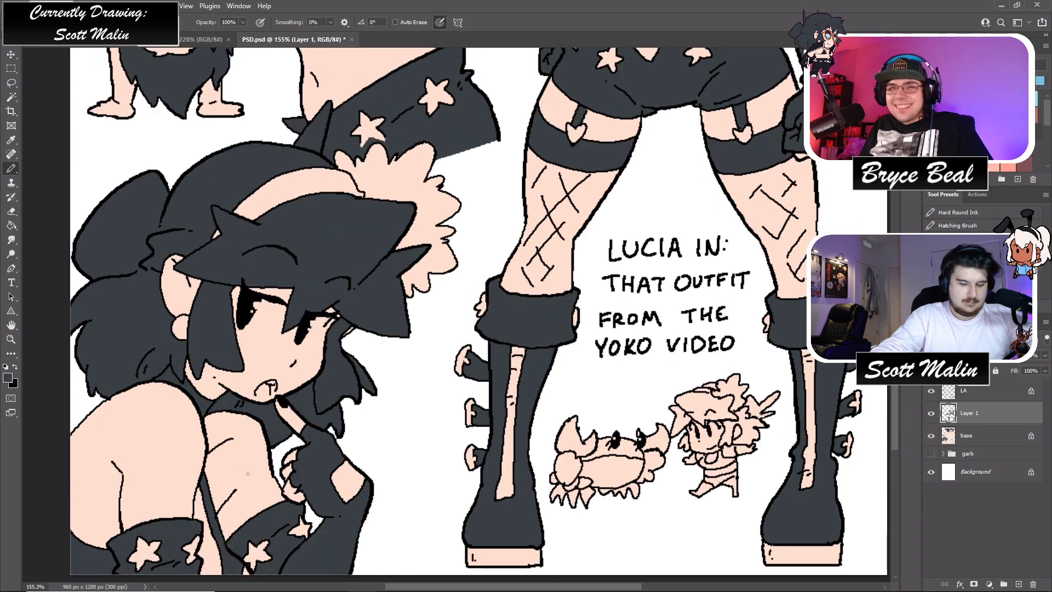
{"action": "scroll", "coordinate": [248, 473], "scroll_direction": "up", "scroll_amount": 5}
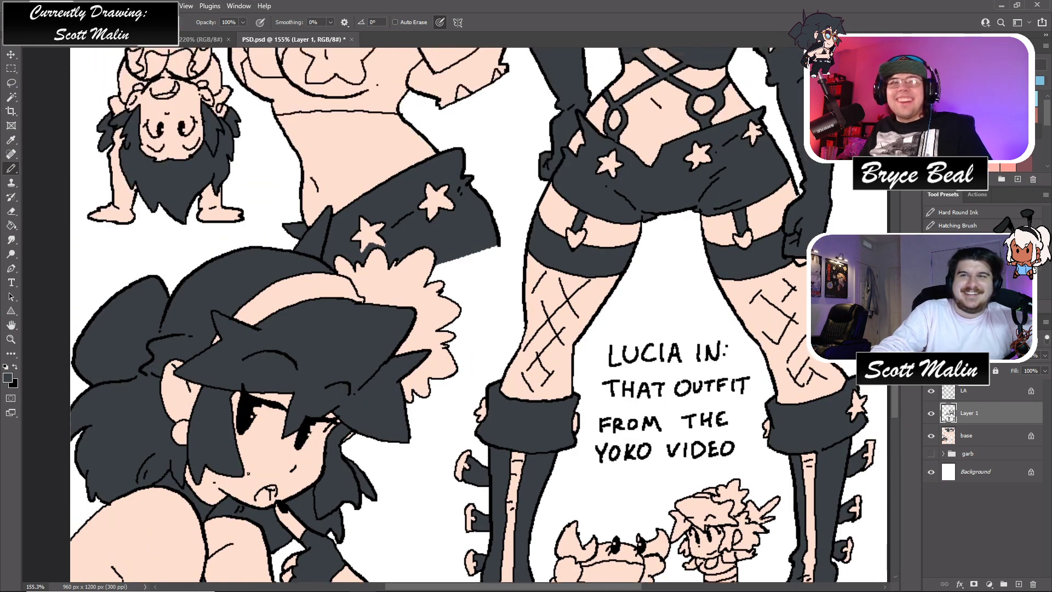
{"action": "scroll", "coordinate": [248, 473], "scroll_direction": "up", "scroll_amount": 2}
{"action": "key", "text": "g"}
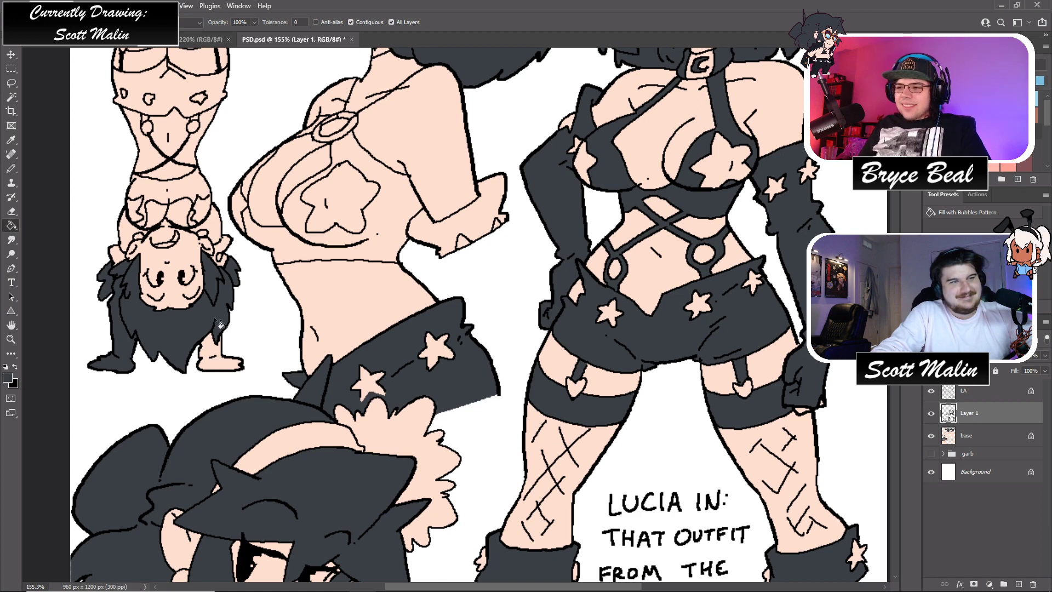
{"action": "left_click", "coordinate": [221, 357]}
{"action": "left_click", "coordinate": [223, 253]}
{"action": "left_click", "coordinate": [118, 255]}
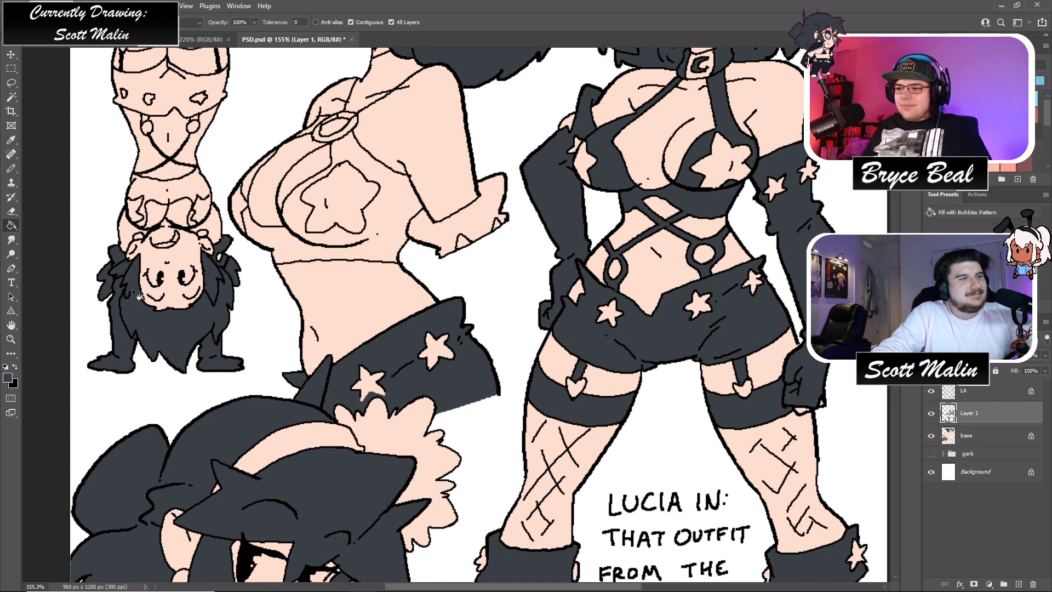
- Fill the upside-down figure's cropped top and shorts with dark slate grey, leaving the stars unfilled
{"action": "scroll", "coordinate": [148, 333], "scroll_direction": "up", "scroll_amount": 5}
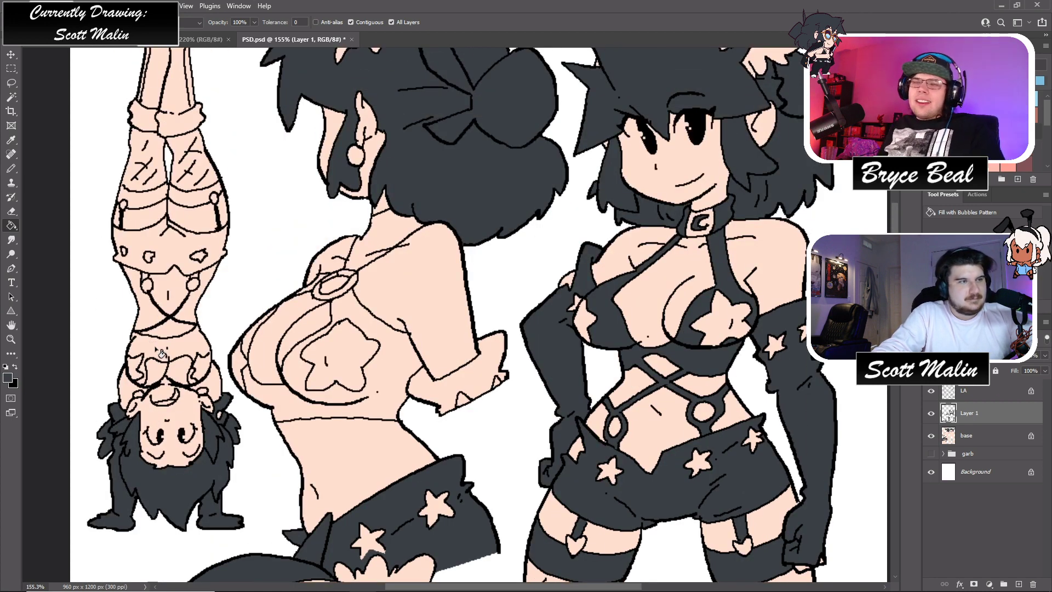
{"action": "left_click", "coordinate": [156, 351]}
{"action": "key", "text": "ctrl+z"}
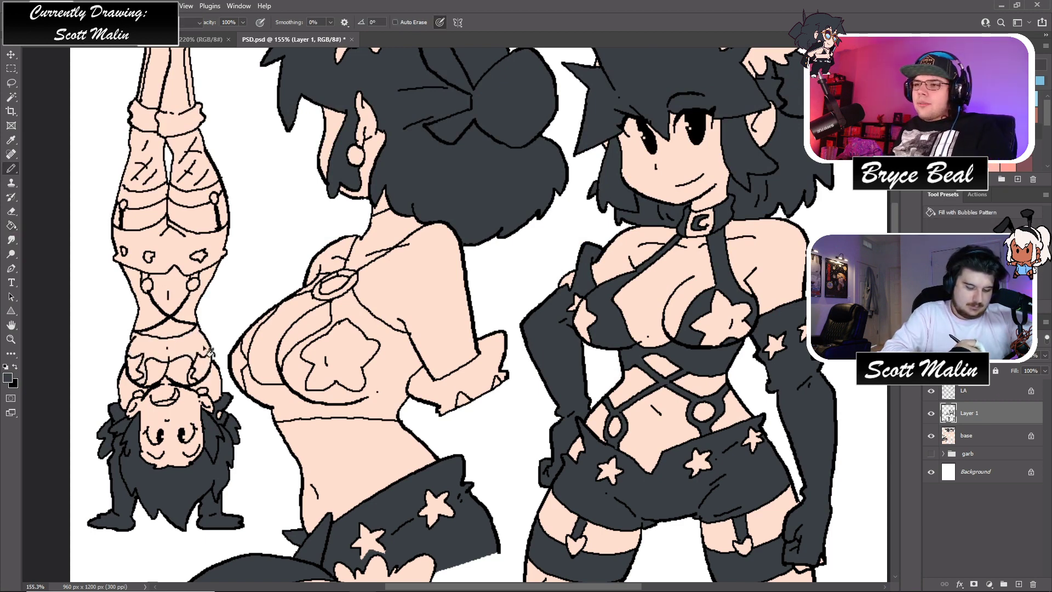
{"action": "left_click", "coordinate": [212, 344]}
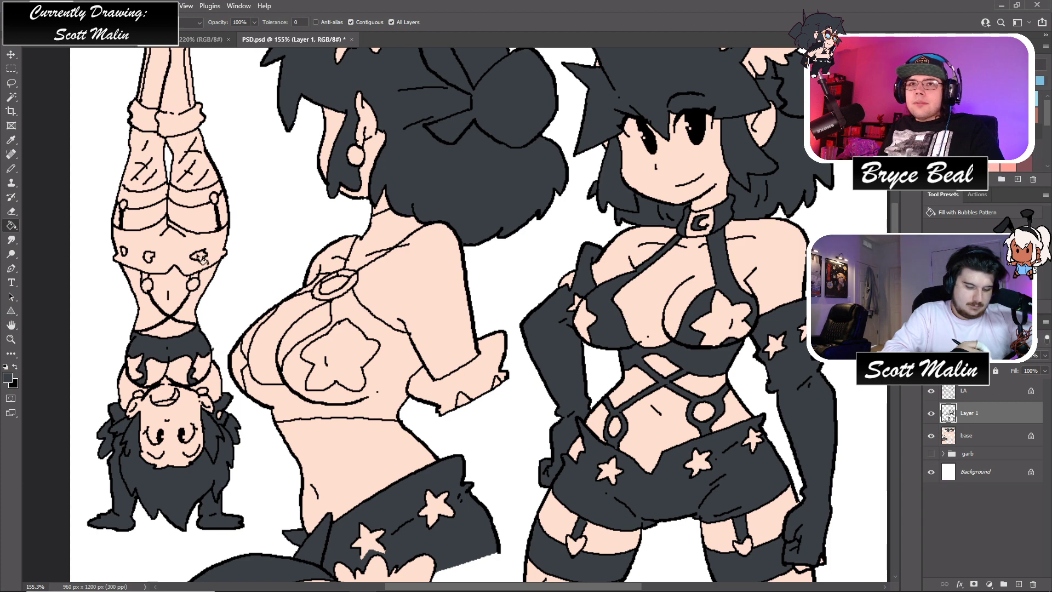
{"action": "left_click", "coordinate": [202, 282]}
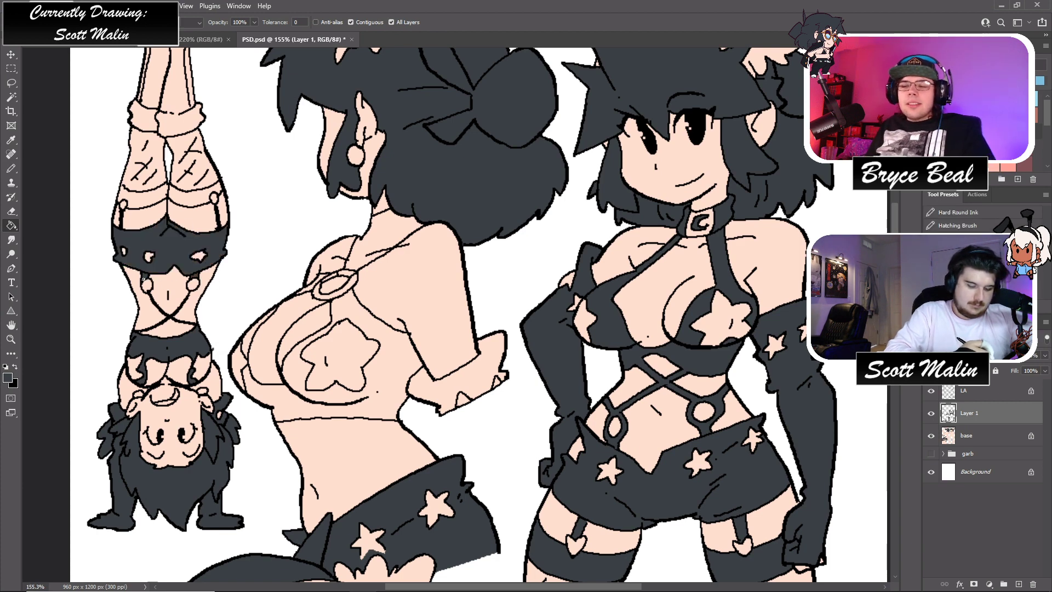
- Fill the bands at the top of both stockings on the upside-down figure with dark slate grey
{"action": "left_click", "coordinate": [150, 194]}
{"action": "key", "text": "ctrl+z"}
{"action": "left_click", "coordinate": [157, 186]}
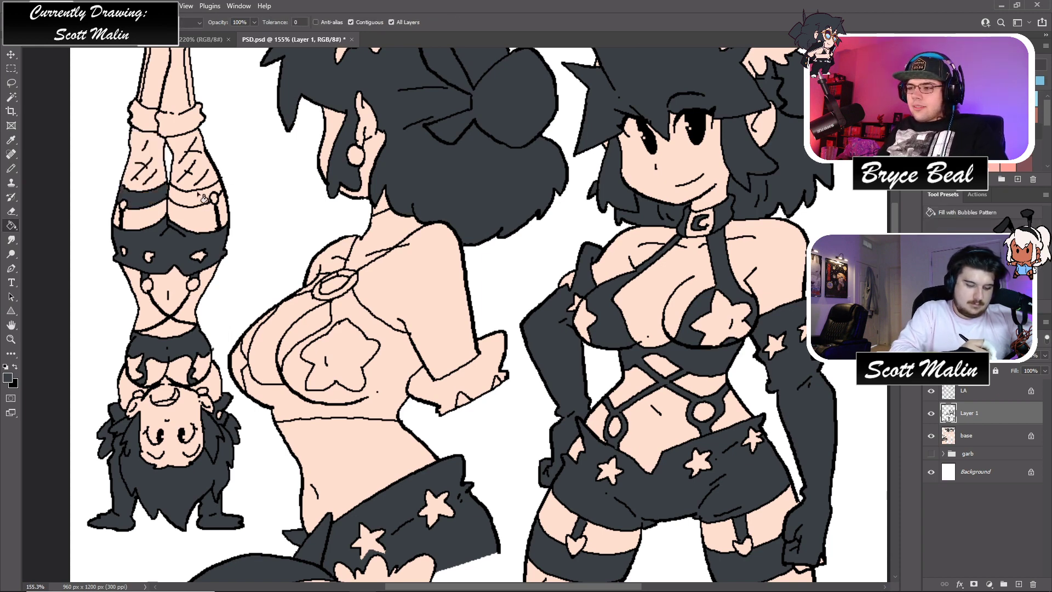
{"action": "left_click", "coordinate": [203, 202]}
- Fill the upside-down figure's boots and boot cuffs with dark slate grey, erasing the fill from the side strip of one boot
{"action": "left_click", "coordinate": [185, 120]}
{"action": "left_click", "coordinate": [160, 103]}
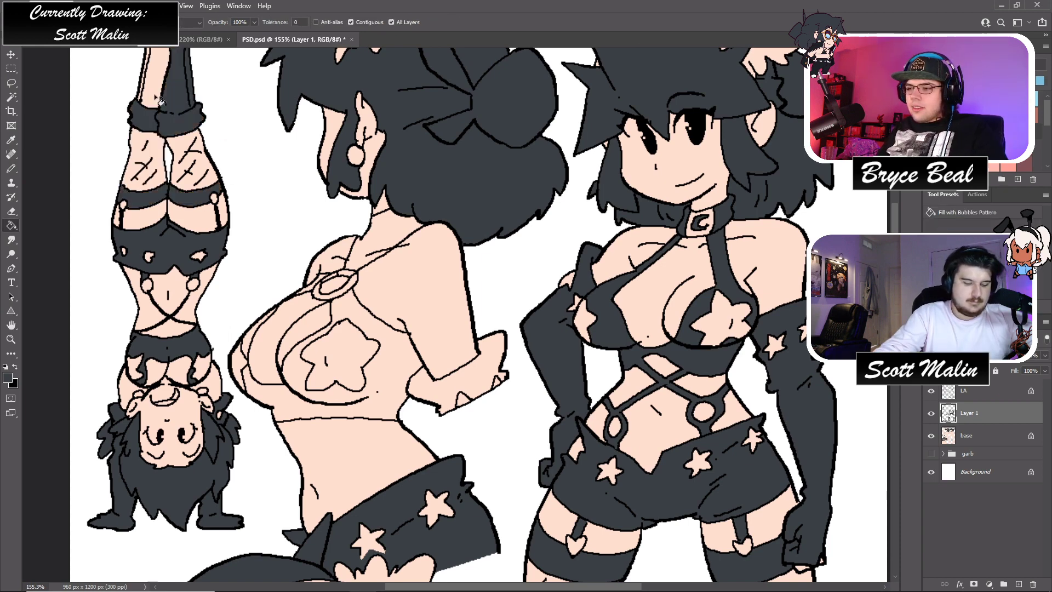
{"action": "scroll", "coordinate": [160, 100], "scroll_direction": "up", "scroll_amount": 2}
{"action": "left_click", "coordinate": [155, 100]}
{"action": "scroll", "coordinate": [155, 99], "scroll_direction": "up", "scroll_amount": 4}
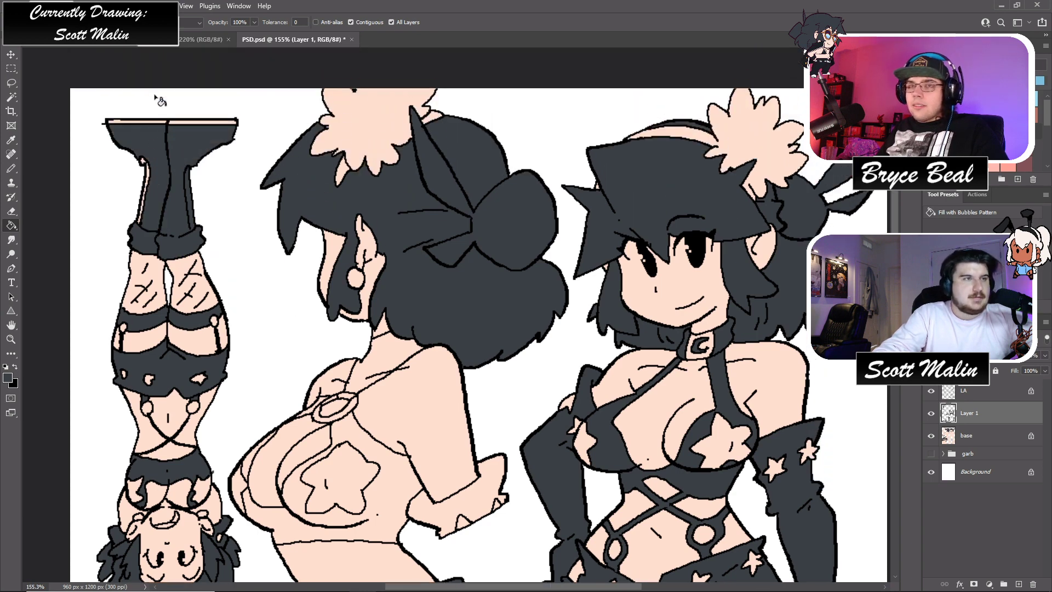
{"action": "key", "text": "e"}
{"action": "left_click_drag", "start_coordinate": [188, 169], "coordinate": [193, 226]}
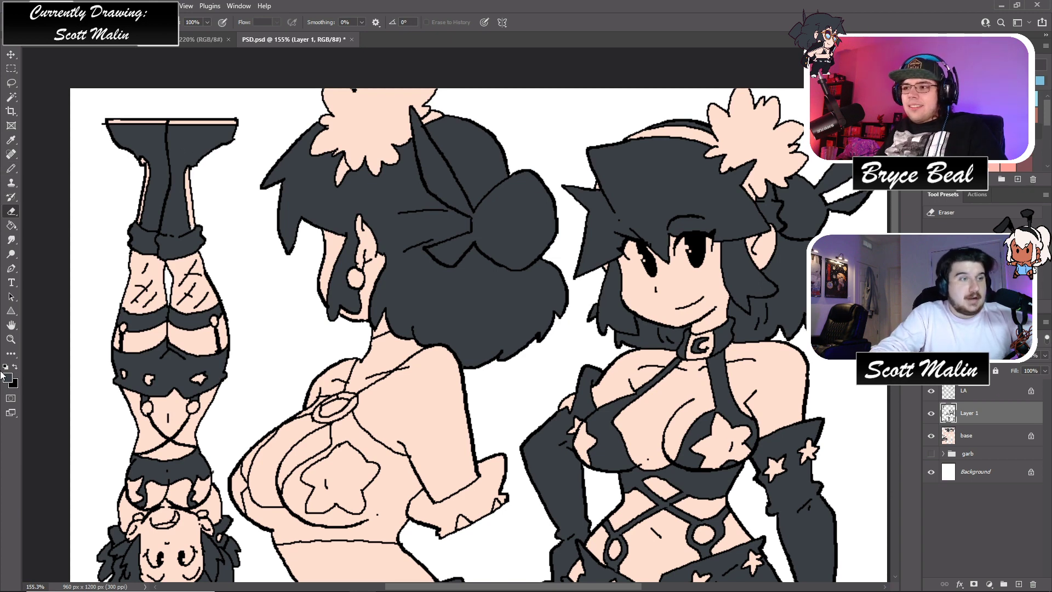
- Fill the middle figure's top around the stars and the halter strap above the ring with dark slate grey
{"action": "key", "text": "g"}
{"action": "left_click", "coordinate": [354, 431]}
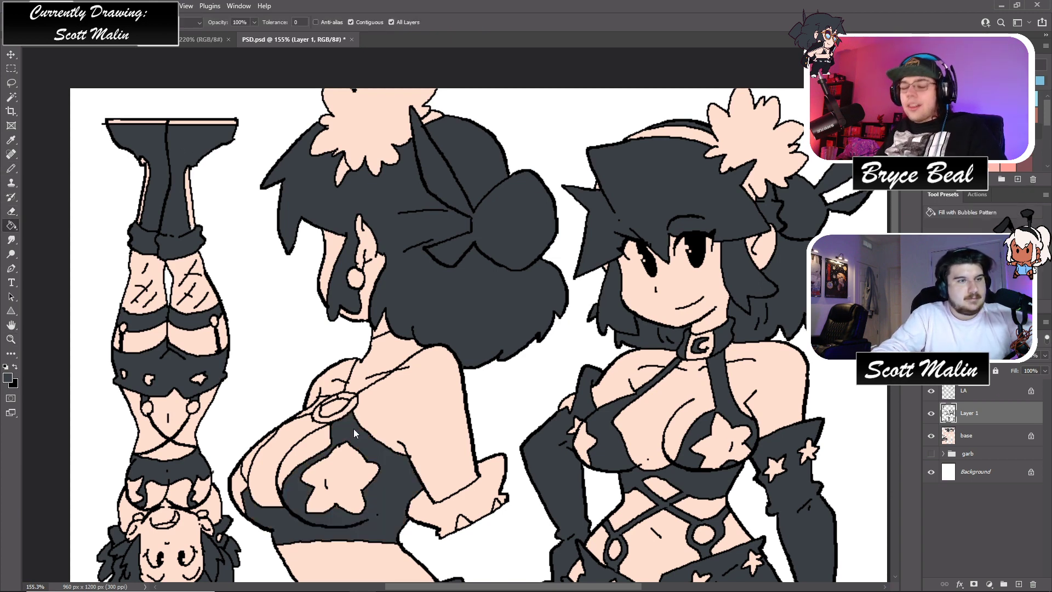
{"action": "key", "text": "b"}
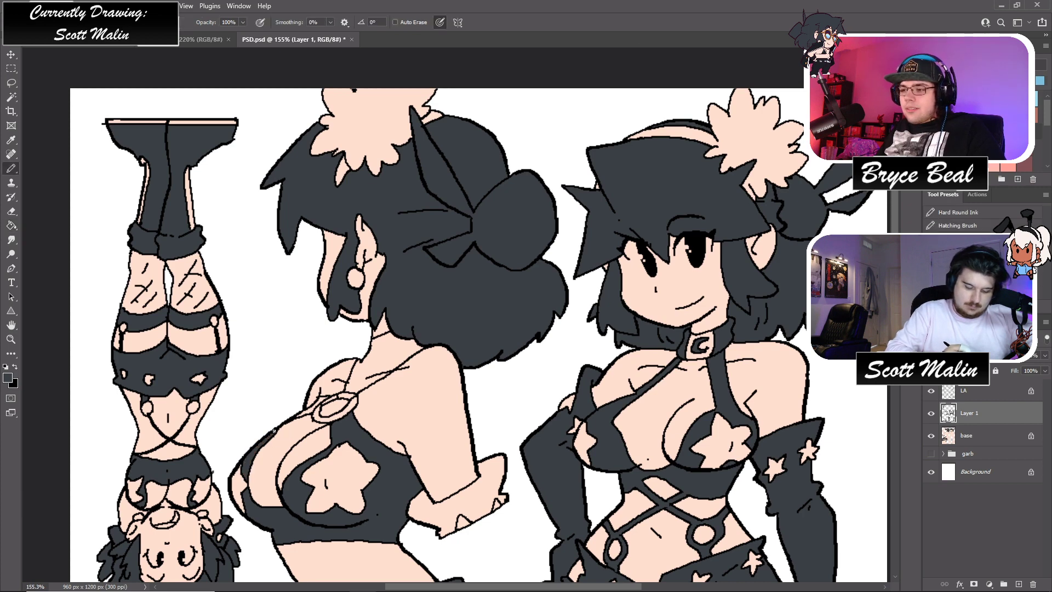
{"action": "key", "text": "g"}
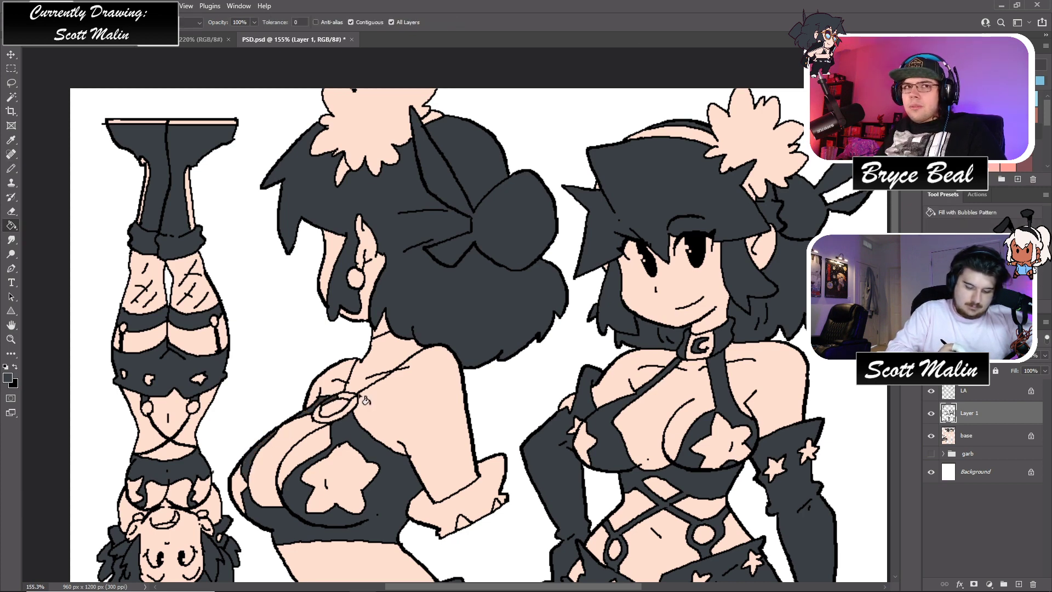
{"action": "key", "text": "b"}
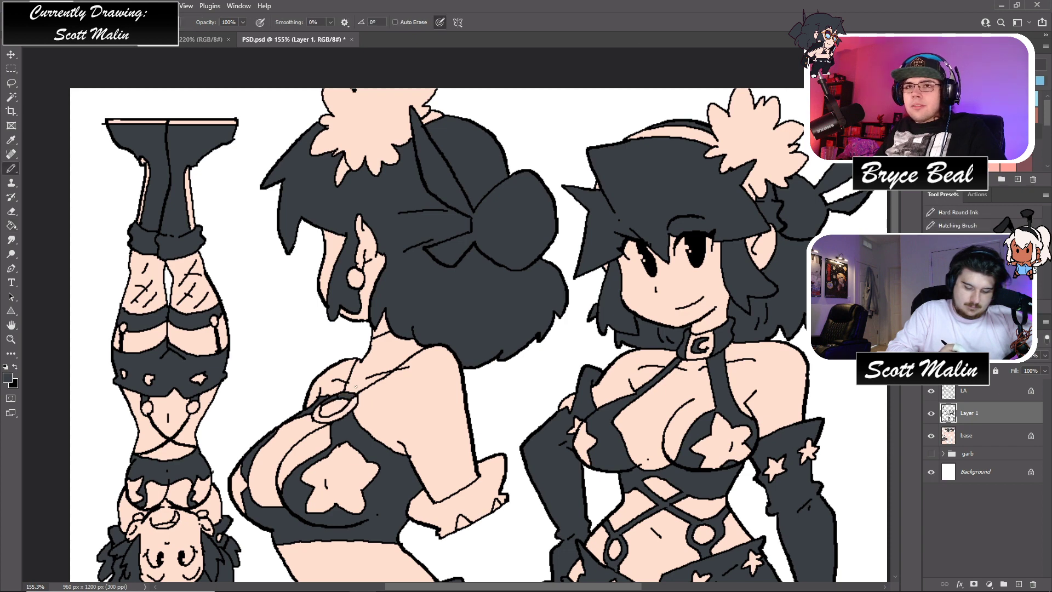
{"action": "key", "text": "g"}
{"action": "left_click", "coordinate": [380, 351]}
{"action": "key", "text": "b"}
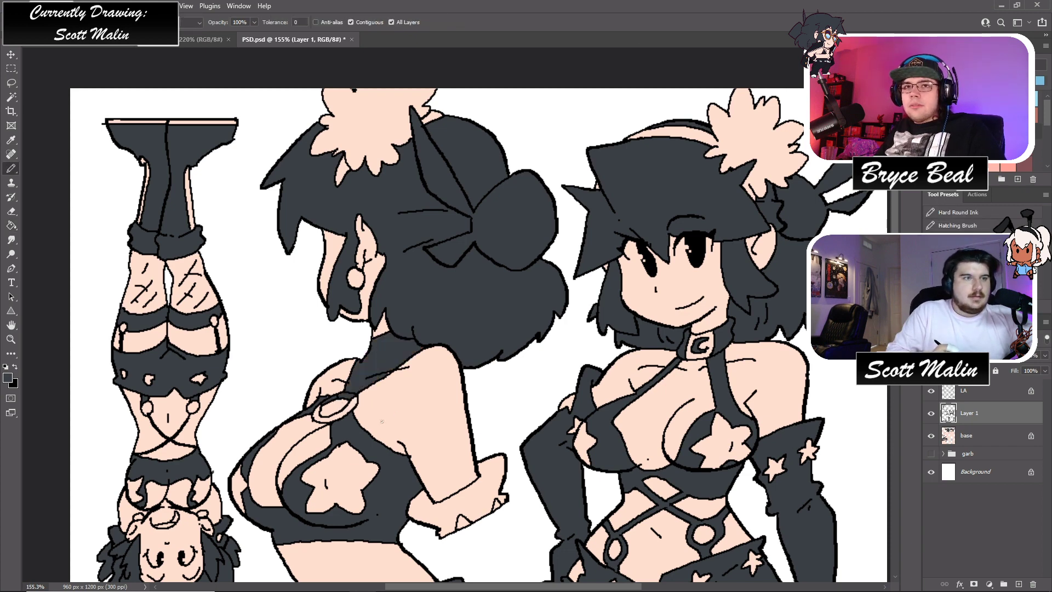
- Touch up the middle figure's halter strap with the pencil and fill the star-patterned arm cuff with dark slate grey
{"action": "left_click", "coordinate": [330, 392], "text": "alt"}
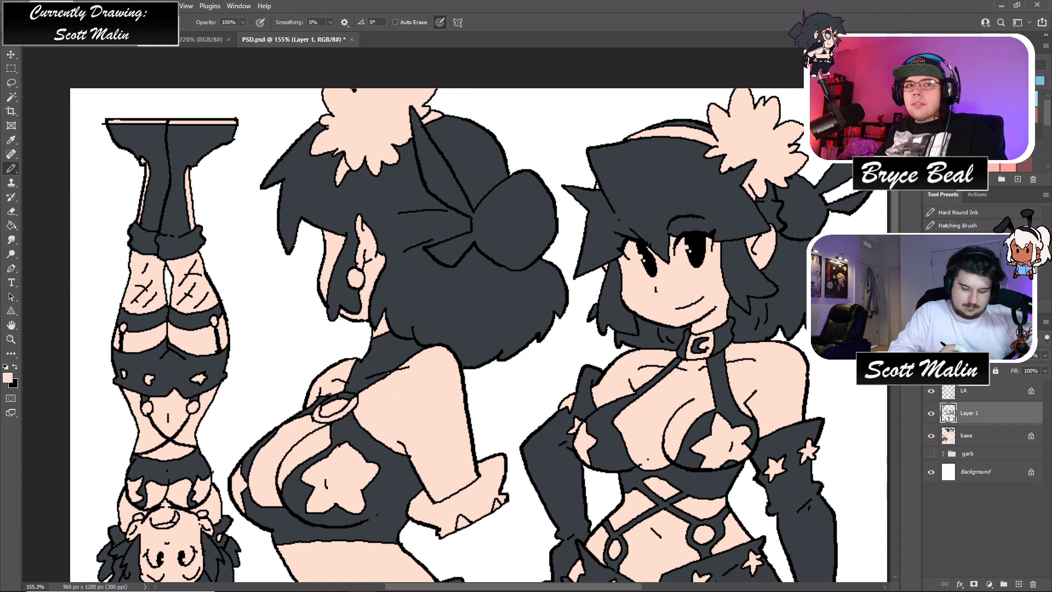
{"action": "left_click", "coordinate": [373, 403], "text": "alt"}
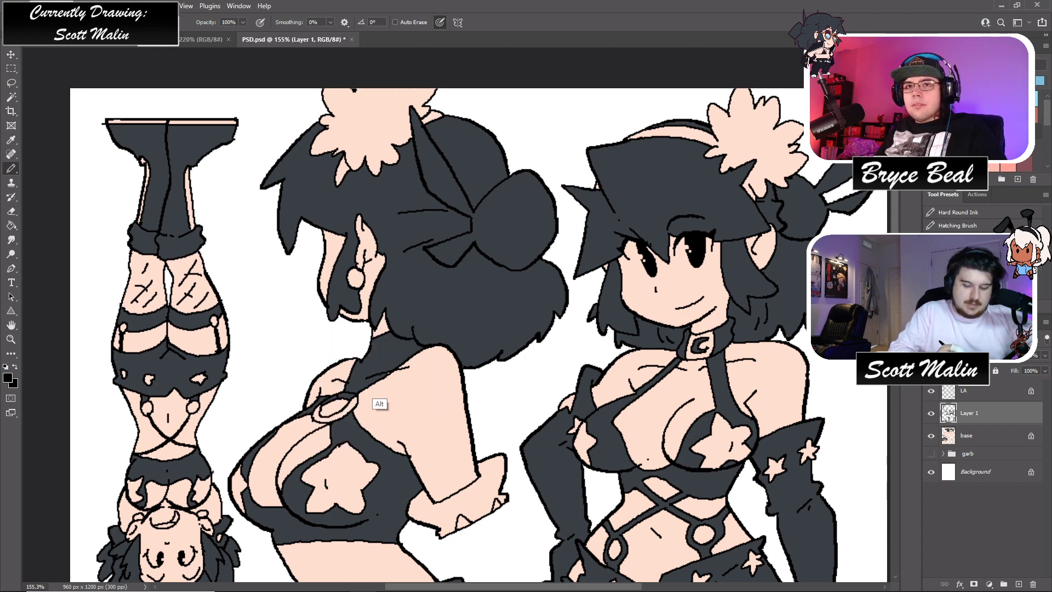
{"action": "left_click", "coordinate": [387, 371], "text": "alt"}
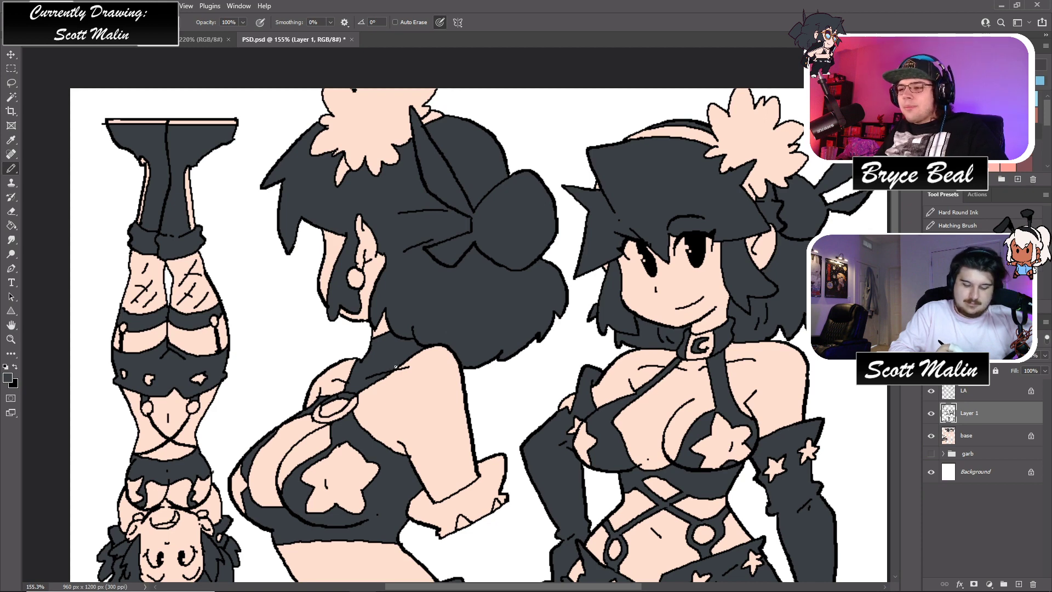
{"action": "key", "text": "g"}
{"action": "left_click", "coordinate": [473, 474]}
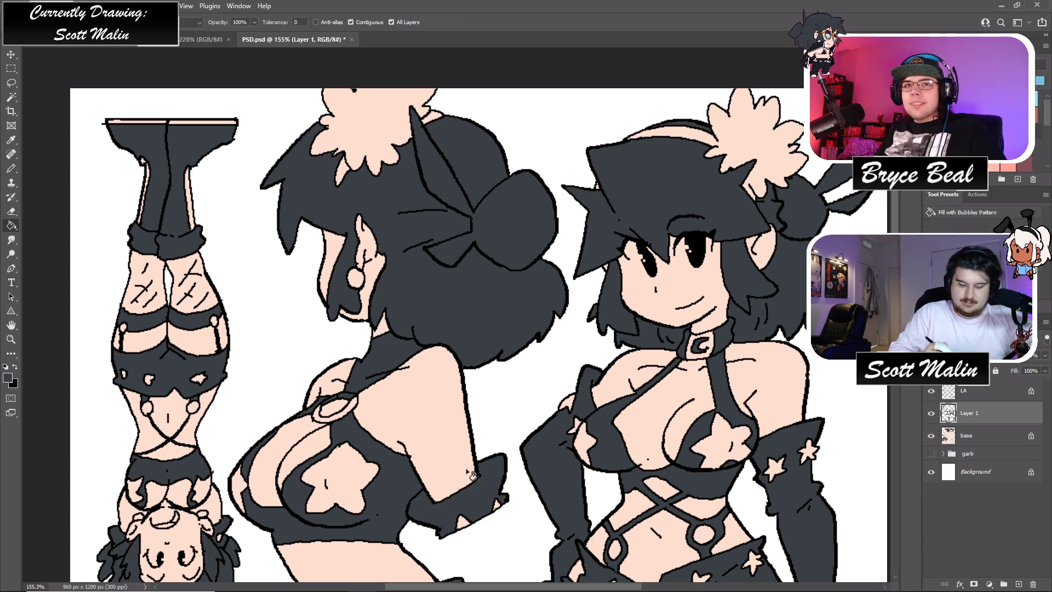
- Fit the whole page in view and save the document
{"action": "key", "text": "z"}
{"action": "left_click_drag", "start_coordinate": [573, 330], "coordinate": [540, 333]}
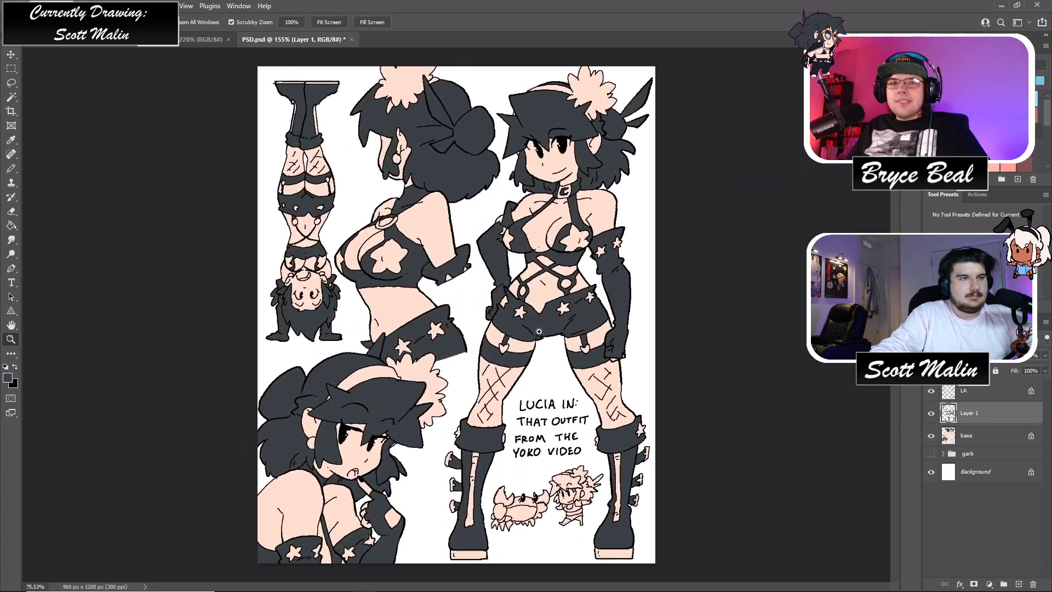
{"action": "key", "text": "ctrl+s"}
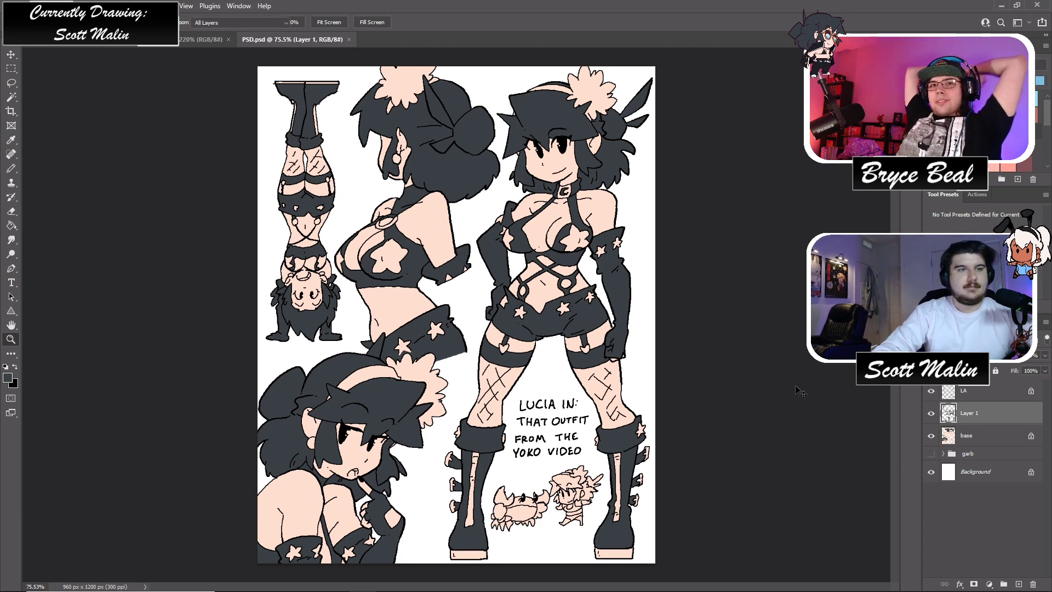
- Recolor the outfit layer to a deep saturated blue with Hue/Saturation, setting the final Hue to -2
{"action": "key", "text": "ctrl+u"}
{"action": "left_click_drag", "start_coordinate": [864, 287], "coordinate": [868, 287]}
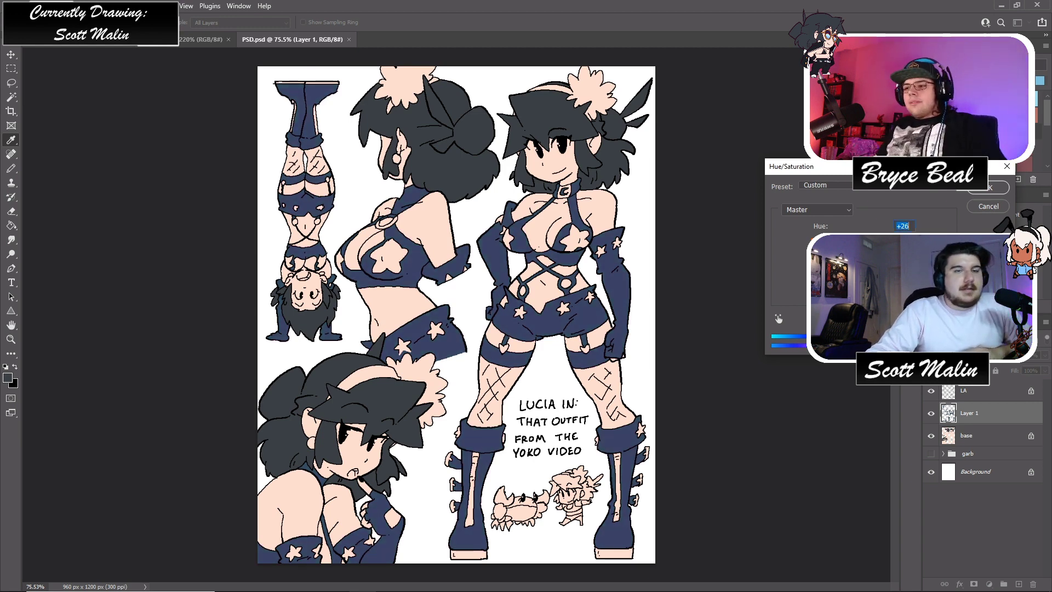
{"action": "mouse_move", "coordinate": [864, 265]}
{"action": "left_mouse_down"}
{"action": "mouse_move", "coordinate": [900, 265]}
{"action": "mouse_move", "coordinate": [871, 266]}
{"action": "left_mouse_up"}
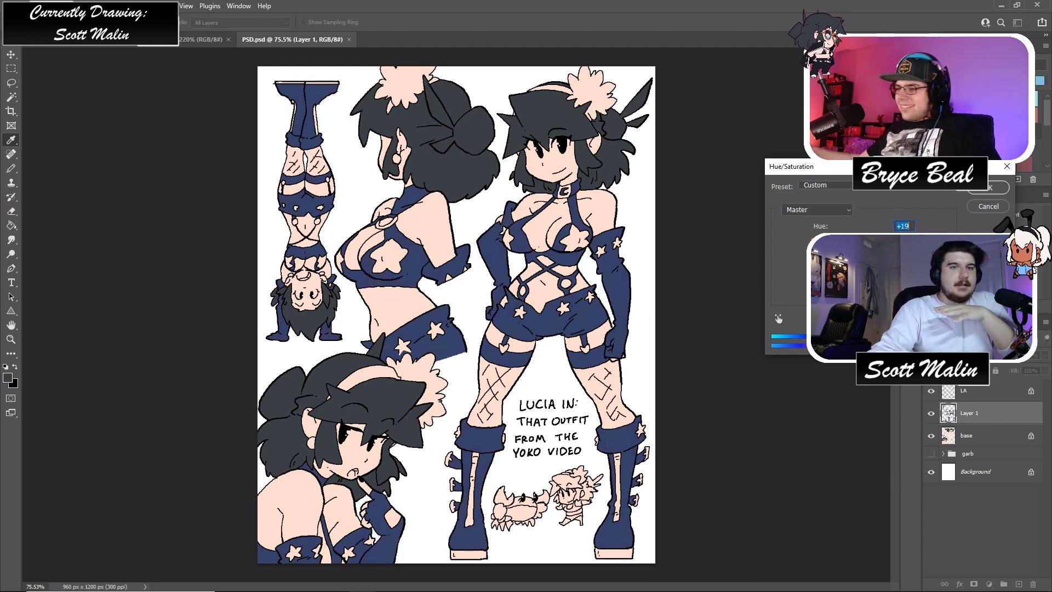
{"action": "left_click_drag", "start_coordinate": [870, 240], "coordinate": [882, 266]}
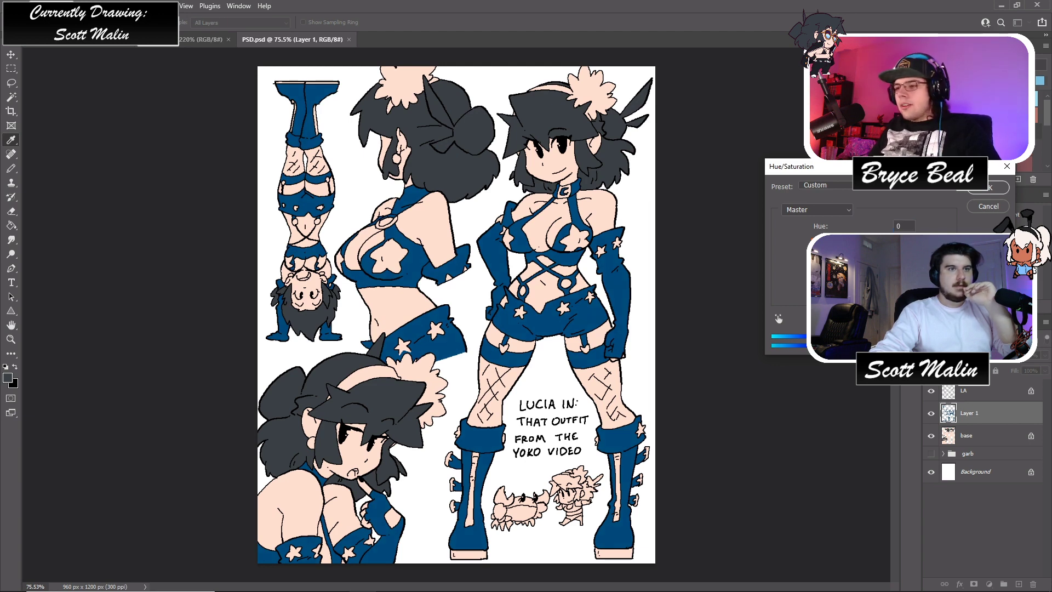
{"action": "left_click", "coordinate": [911, 228]}
{"action": "scroll", "coordinate": [912, 228], "scroll_direction": "down", "scroll_amount": 5}
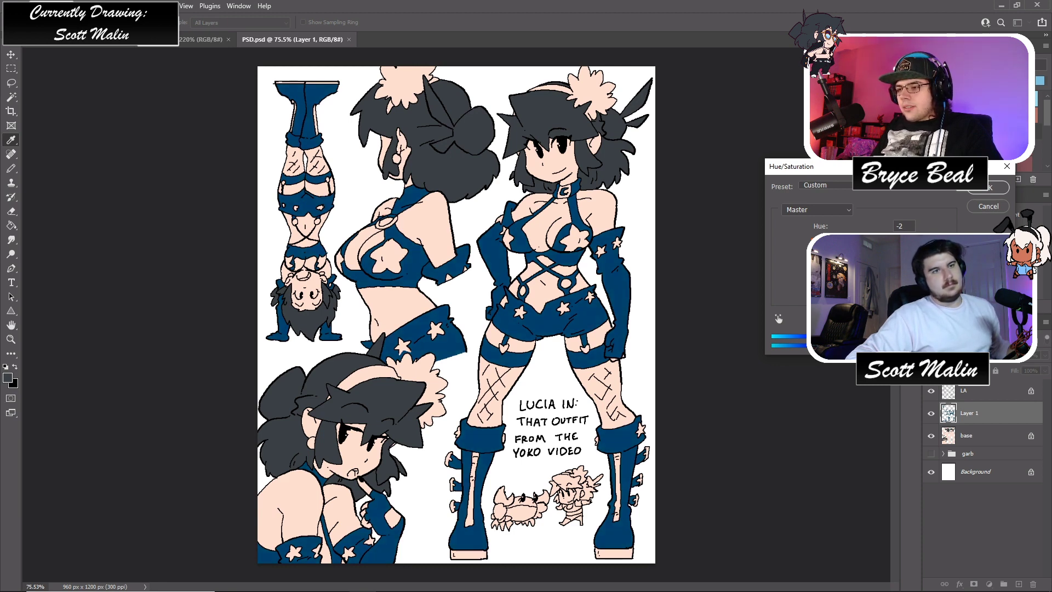
{"action": "key", "text": "Return"}
- Check the outfit layer's visibility and merge it down into the base layer
{"action": "key", "text": "z"}
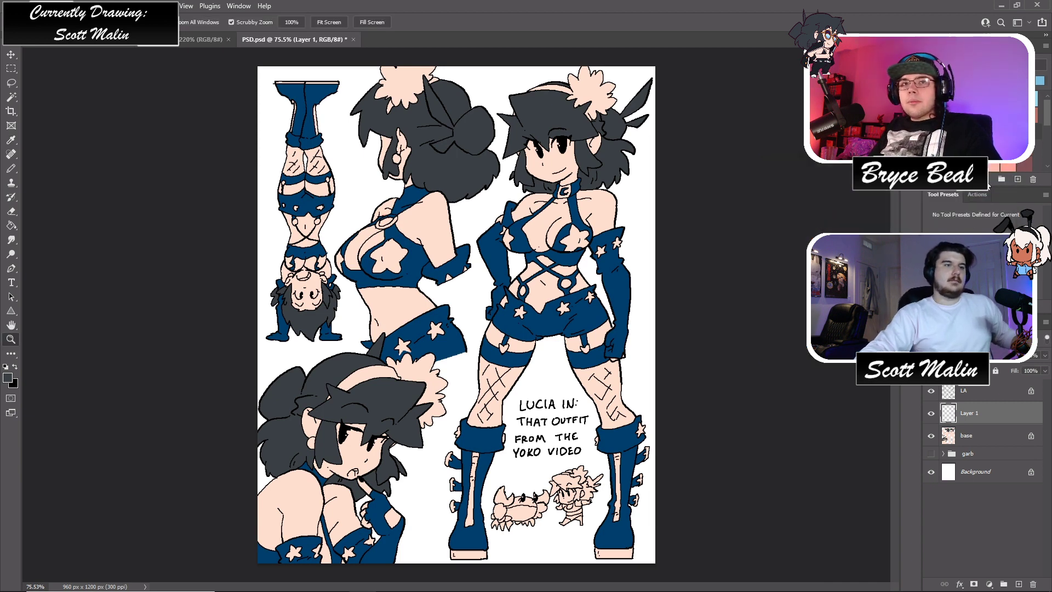
{"action": "left_click", "coordinate": [930, 414]}
{"action": "left_click", "coordinate": [930, 414]}
{"action": "right_click", "coordinate": [969, 417]}
{"action": "left_click", "coordinate": [855, 452]}
{"action": "left_click", "coordinate": [931, 413]}
{"action": "left_click", "coordinate": [931, 413]}
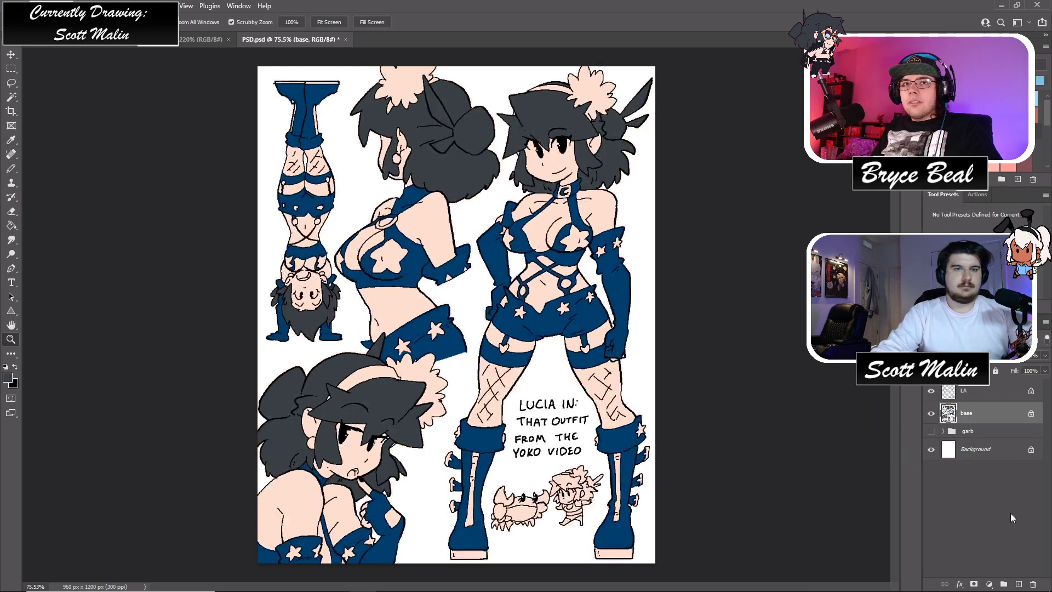
- Touch up the area around the middle figure's halter ring with skin tone on a new layer and merge it into base
{"action": "left_click", "coordinate": [1017, 584]}
{"action": "left_click_drag", "start_coordinate": [482, 181], "coordinate": [521, 185]}
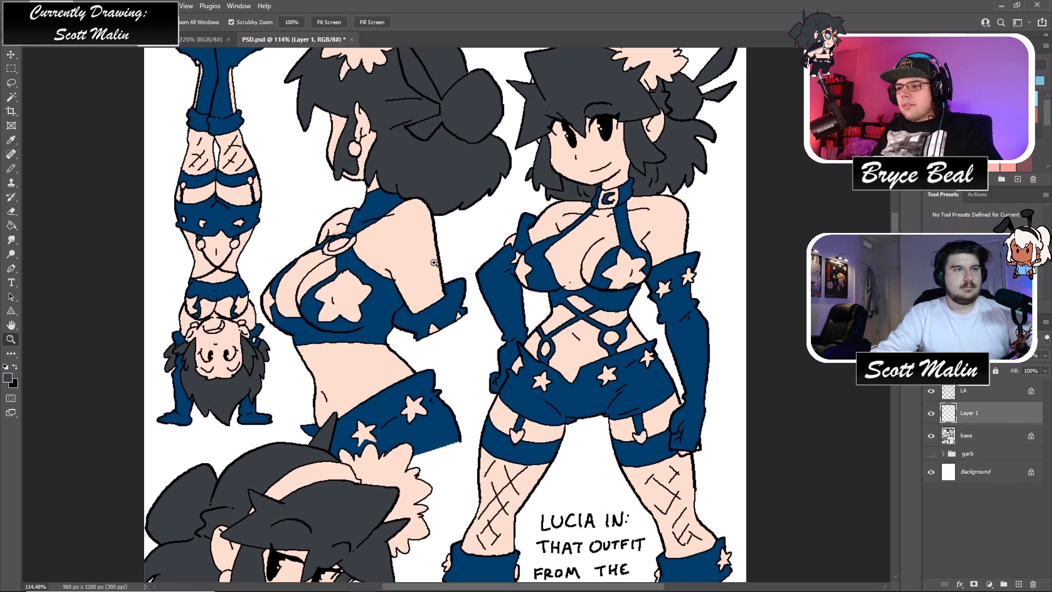
{"action": "left_click_drag", "start_coordinate": [334, 226], "coordinate": [373, 267]}
{"action": "key", "text": "b"}
{"action": "left_click", "coordinate": [349, 230], "text": "alt"}
{"action": "key", "text": "g"}
{"action": "left_click", "coordinate": [338, 253]}
{"action": "key", "text": "z"}
{"action": "left_click_drag", "start_coordinate": [455, 303], "coordinate": [417, 304]}
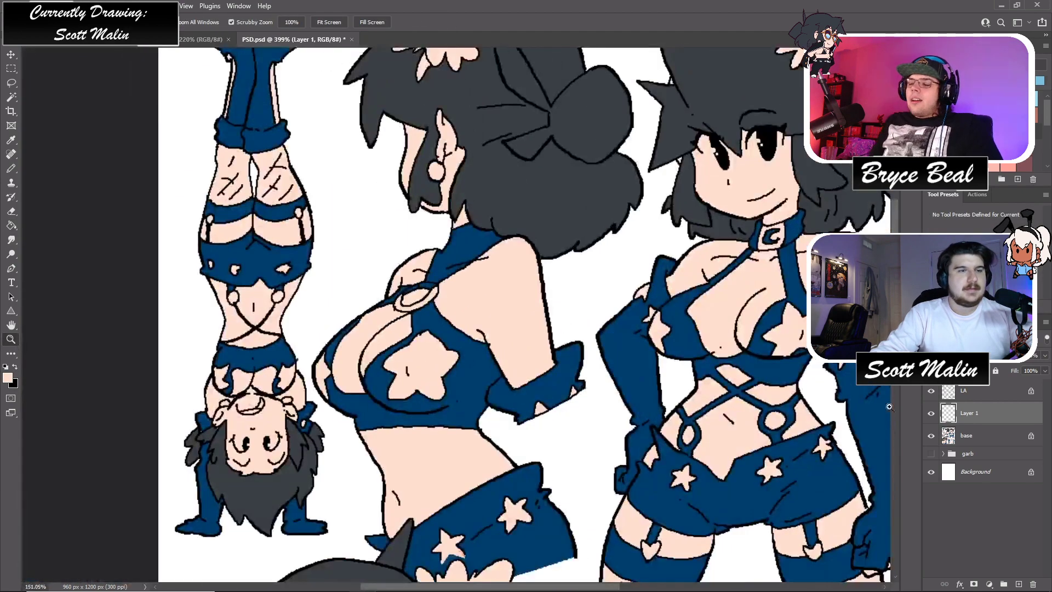
{"action": "right_click", "coordinate": [956, 418]}
{"action": "key", "text": "Escape"}
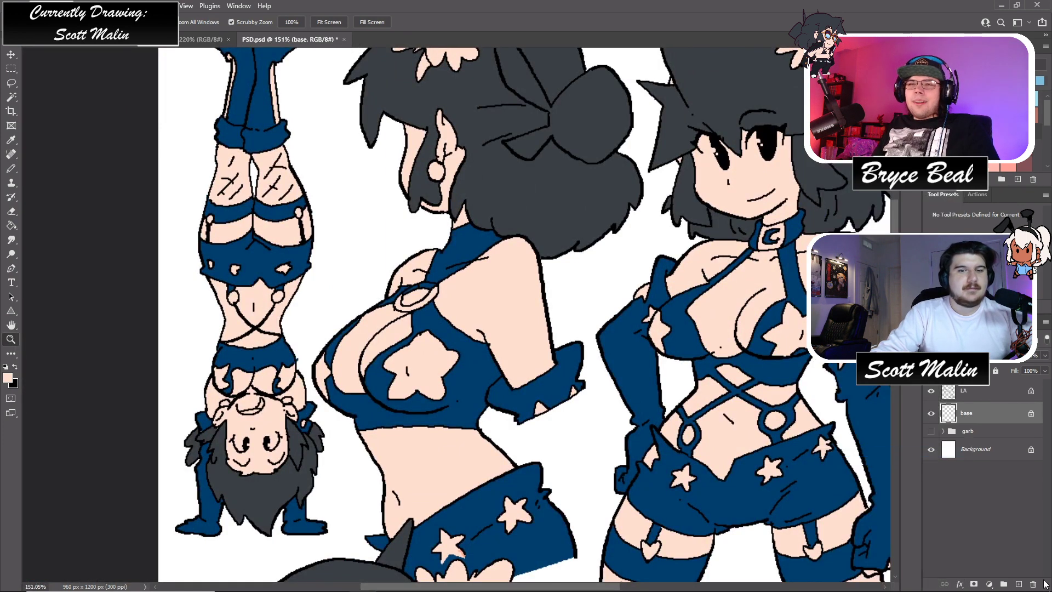
- Fill the stars on the middle and upside-down figures' tops with light orange on a new layer
{"action": "key", "text": "g"}
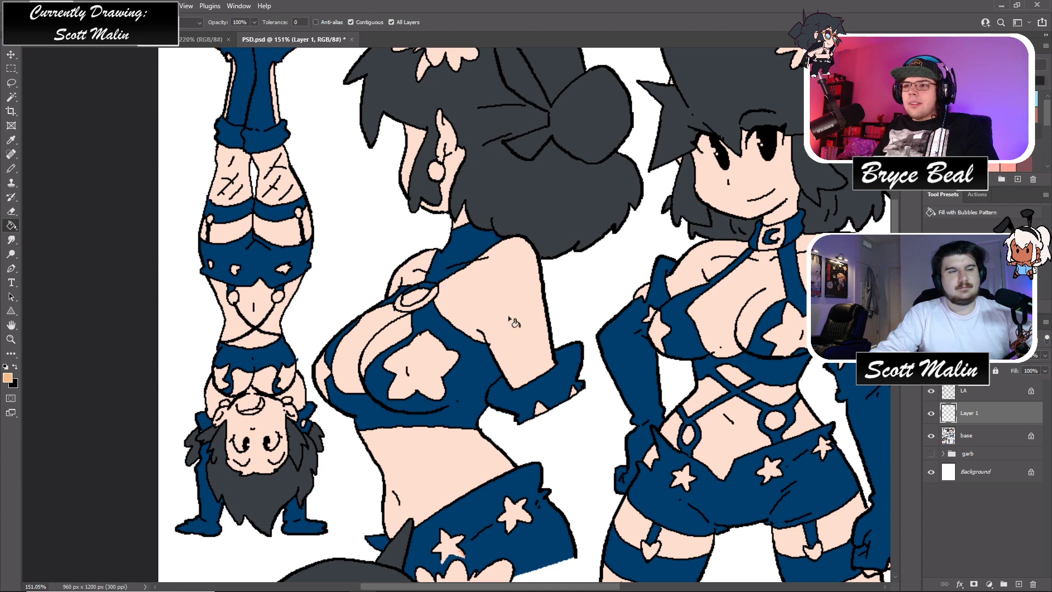
{"action": "left_click", "coordinate": [430, 356]}
{"action": "left_click", "coordinate": [331, 376]}
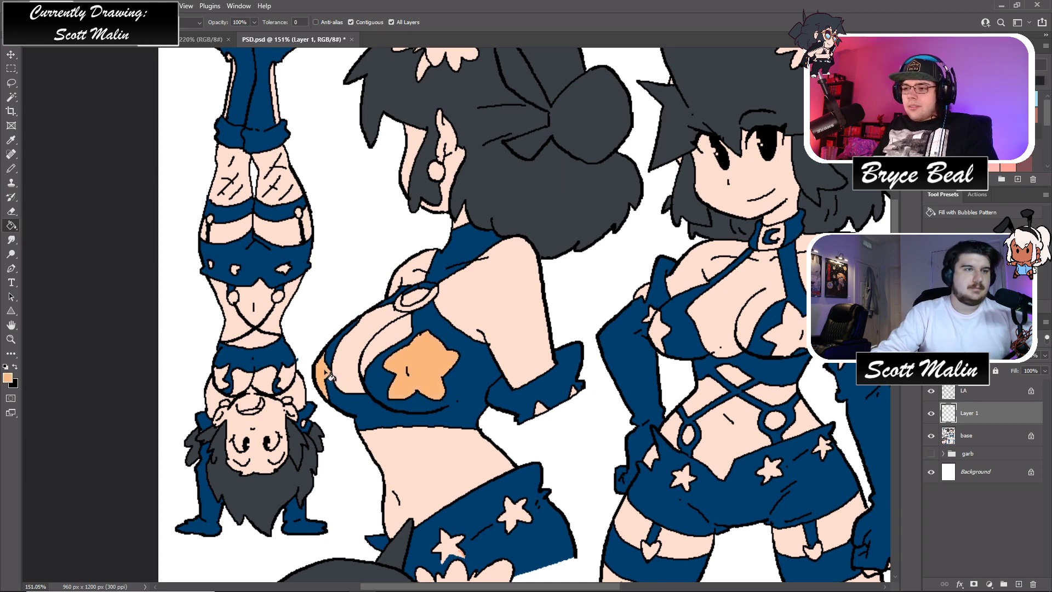
{"action": "scroll", "coordinate": [330, 376], "scroll_direction": "down", "scroll_amount": 2}
{"action": "left_click", "coordinate": [287, 316]}
{"action": "left_click", "coordinate": [222, 316]}
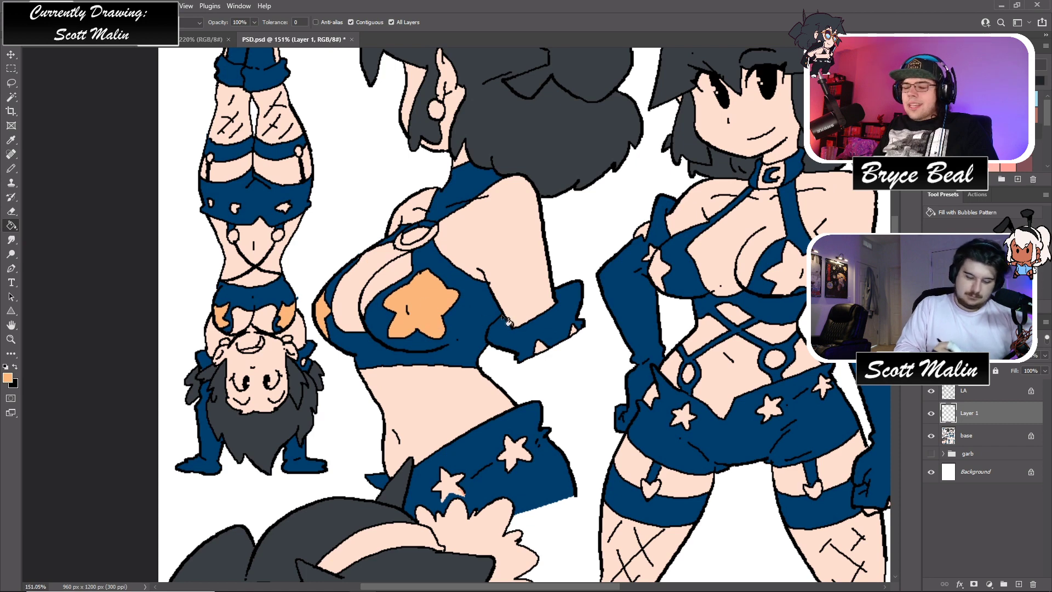
- Fill the stars on the middle figure's shorts and arm band, plus the earring, with light orange
{"action": "left_click", "coordinate": [449, 490]}
{"action": "left_click", "coordinate": [517, 456]}
{"action": "left_click", "coordinate": [541, 347]}
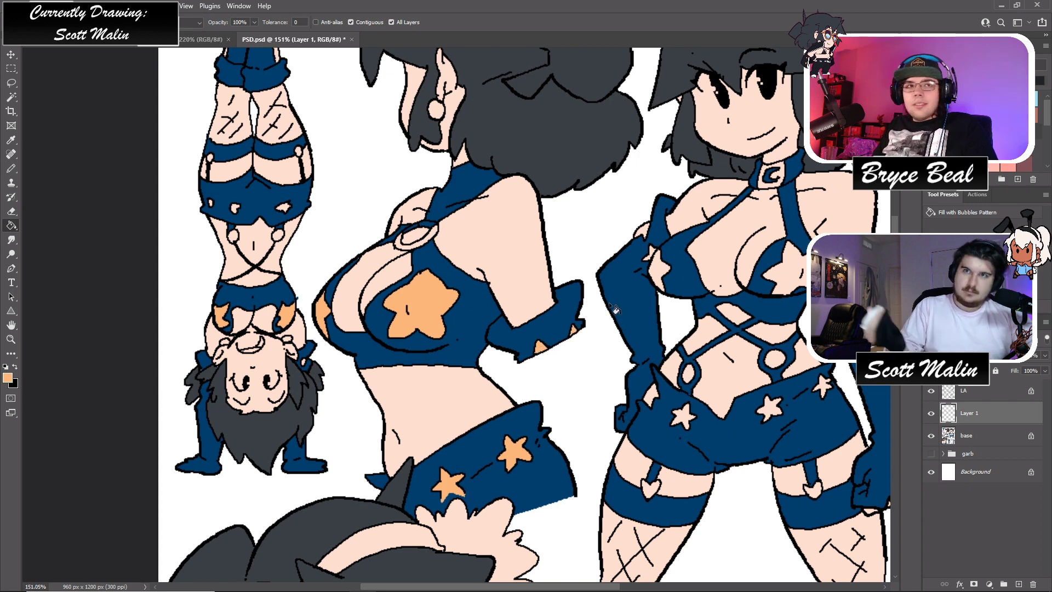
{"action": "scroll", "coordinate": [486, 189], "scroll_direction": "up", "scroll_amount": 3}
{"action": "left_click", "coordinate": [437, 171]}
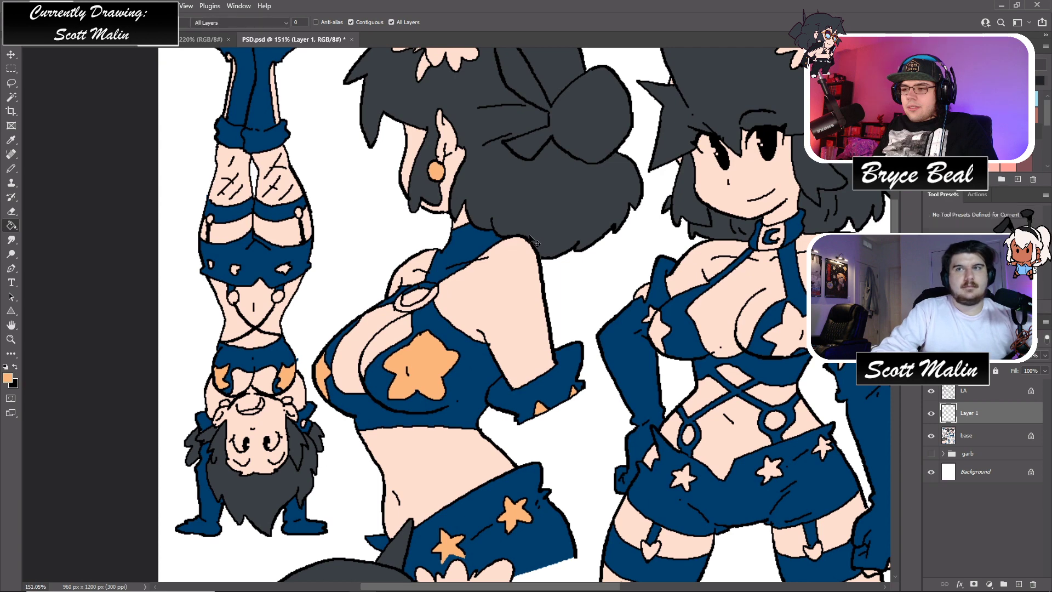
- Shift the star layer toward yellow with Hue/Saturation, setting Hue to +9
{"action": "key", "text": "ctrl+u"}
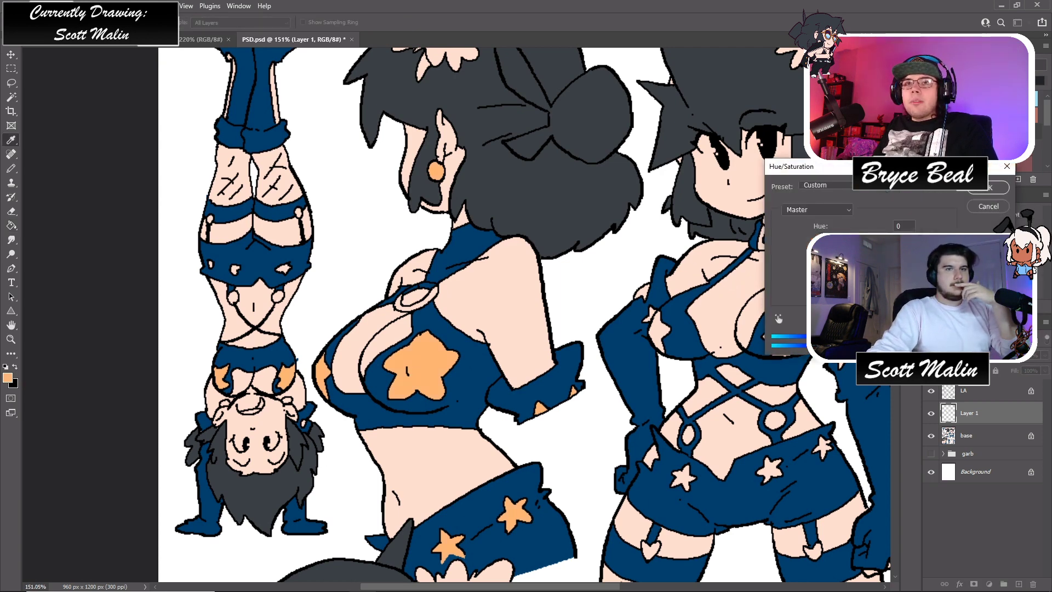
{"action": "left_click_drag", "start_coordinate": [864, 239], "coordinate": [867, 239]}
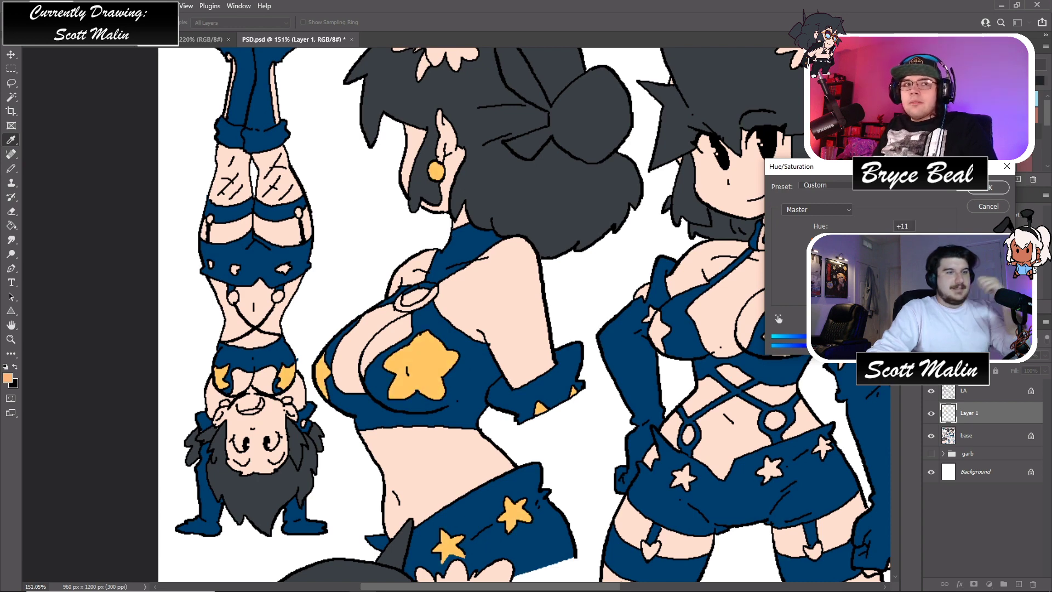
{"action": "left_click_drag", "start_coordinate": [867, 239], "coordinate": [867, 239]}
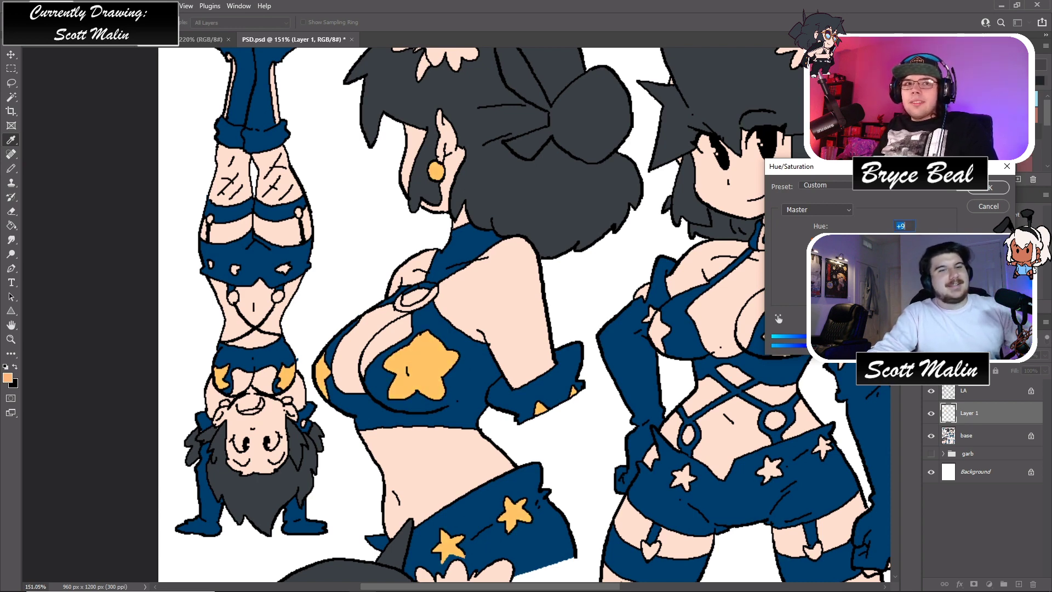
{"action": "left_click", "coordinate": [972, 192]}
- Merge the recolored star layer down into the base layer
{"action": "left_click", "coordinate": [11, 328]}
{"action": "left_click", "coordinate": [11, 339]}
{"action": "mouse_move", "coordinate": [328, 323]}
{"action": "left_mouse_down"}
{"action": "mouse_move", "coordinate": [309, 320]}
{"action": "mouse_move", "coordinate": [320, 327]}
{"action": "left_mouse_up"}
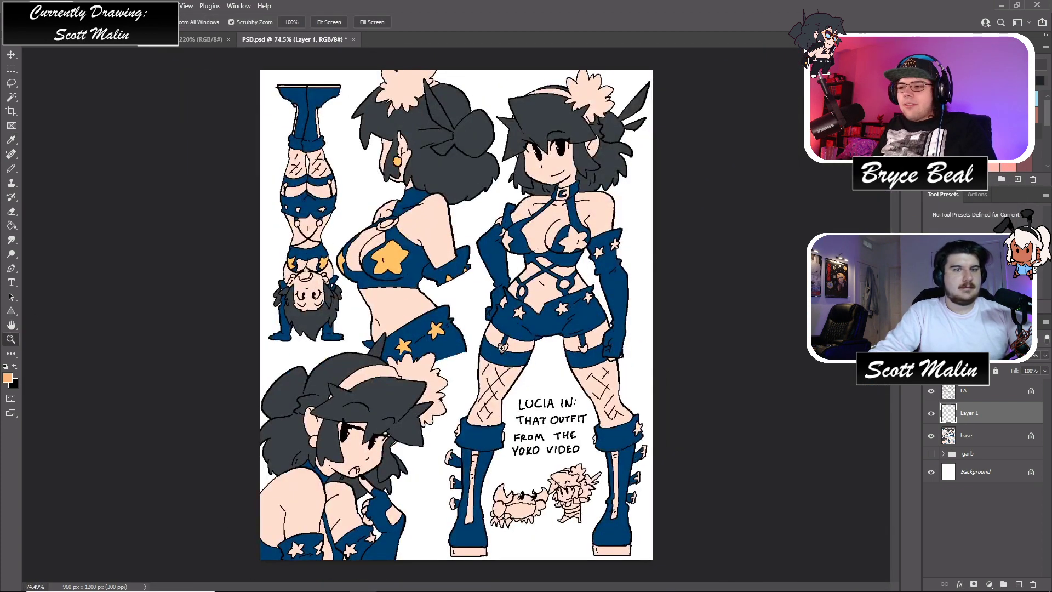
{"action": "left_click_drag", "start_coordinate": [500, 332], "coordinate": [505, 332]}
{"action": "right_click", "coordinate": [964, 430]}
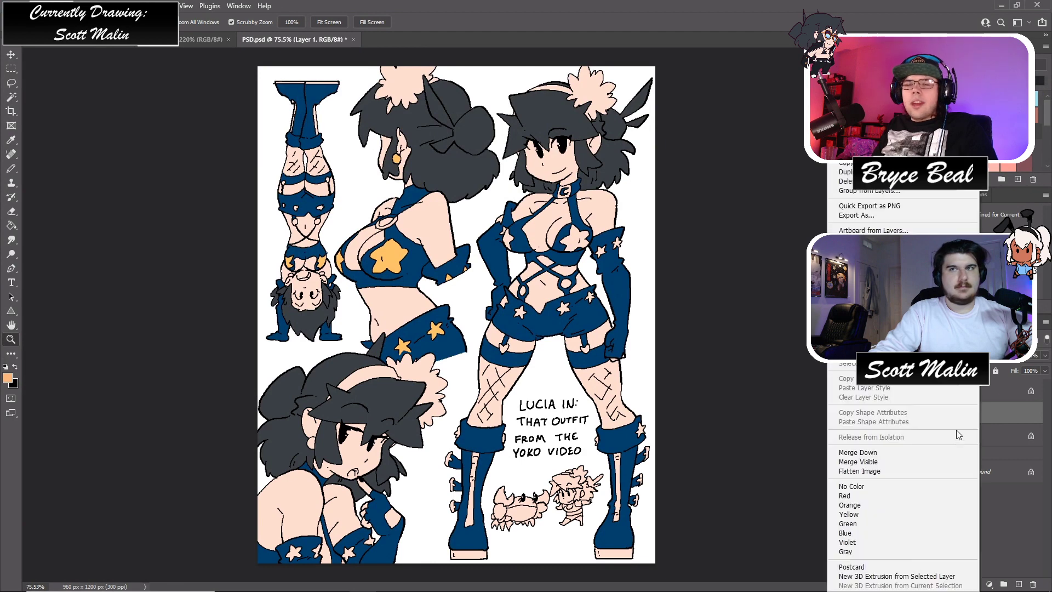
{"action": "left_click", "coordinate": [858, 452]}
- Select all the outfit blue on the base layer with a non-contiguous Magic Wand, recolor it navy using Hue +3, and compare before and after
{"action": "key", "text": "w"}
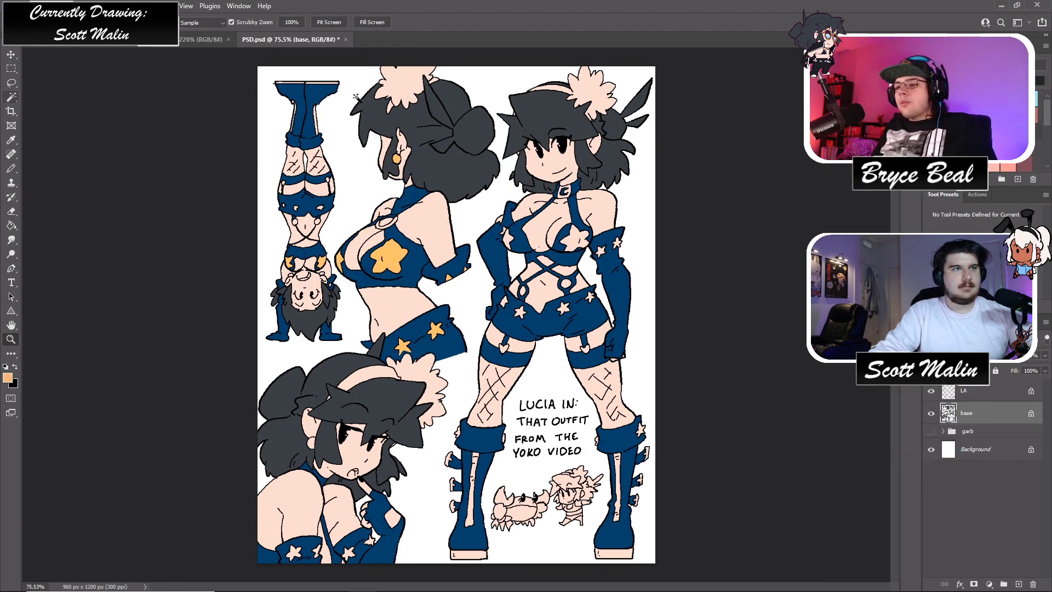
{"action": "left_click", "coordinate": [382, 23]}
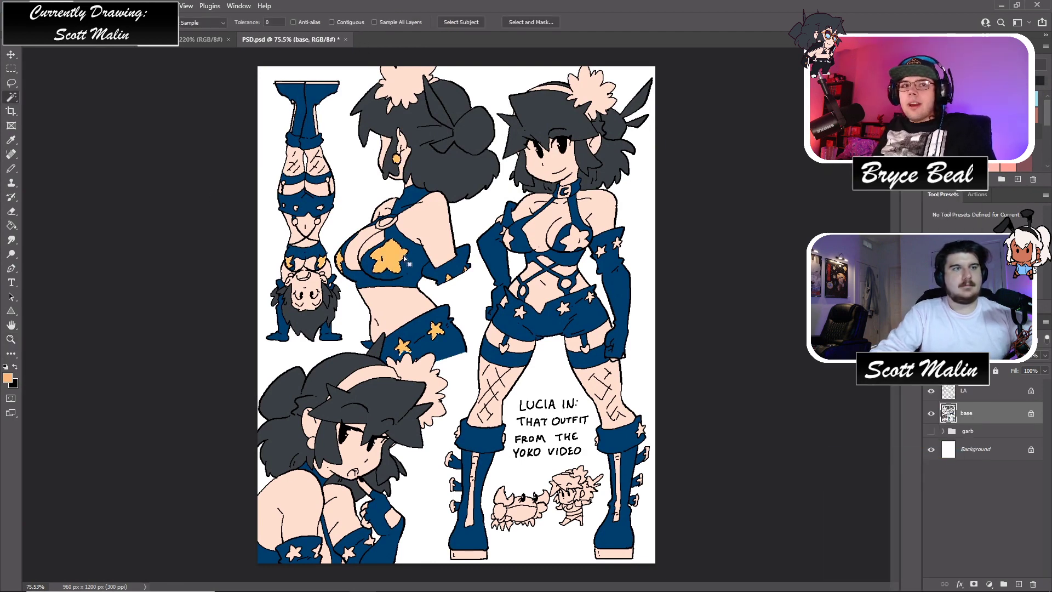
{"action": "left_click", "coordinate": [410, 262]}
{"action": "key", "text": "ctrl+u"}
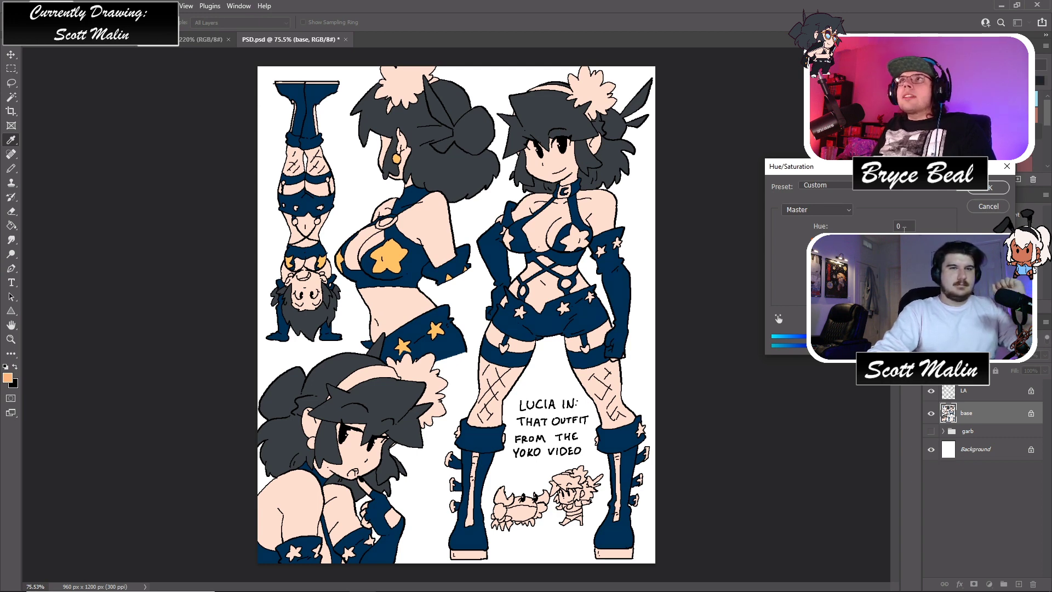
{"action": "left_click", "coordinate": [988, 188]}
{"action": "key", "text": "w"}
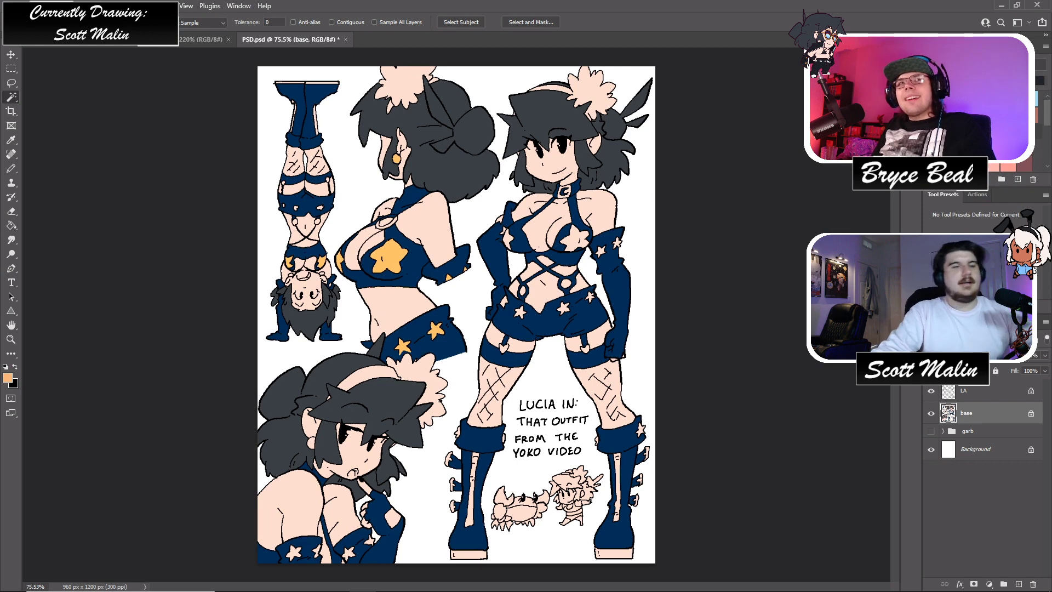
{"action": "key", "text": "ctrl+z"}
{"action": "key", "text": "ctrl+shift+z"}
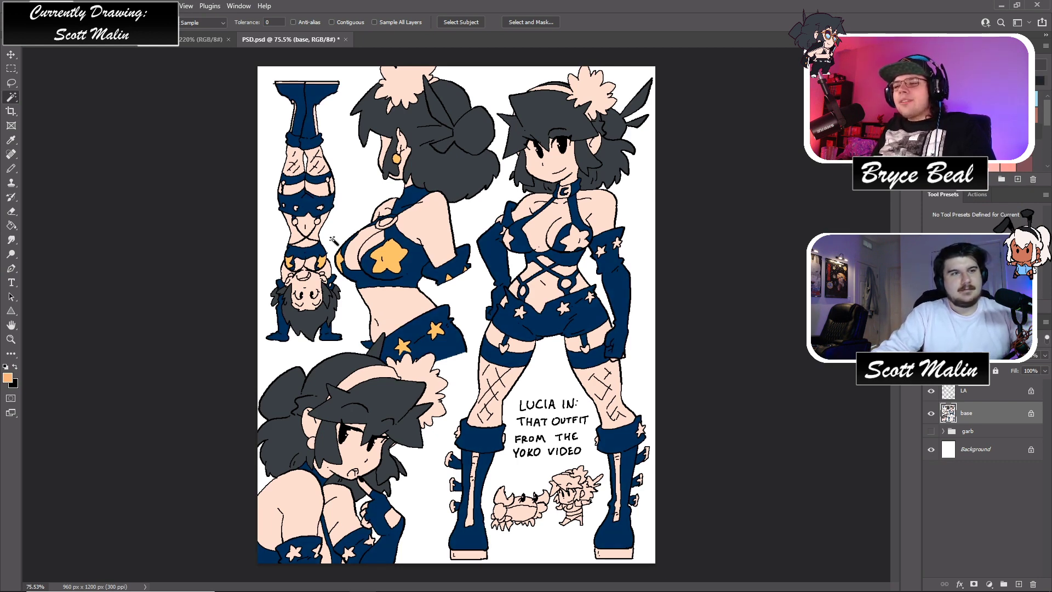
- Sample the big star's yellow-orange and fill the stars on the upside-down figure's shorts with it
{"action": "key", "text": "g"}
{"action": "scroll", "coordinate": [271, 217], "scroll_direction": "up", "scroll_amount": 5}
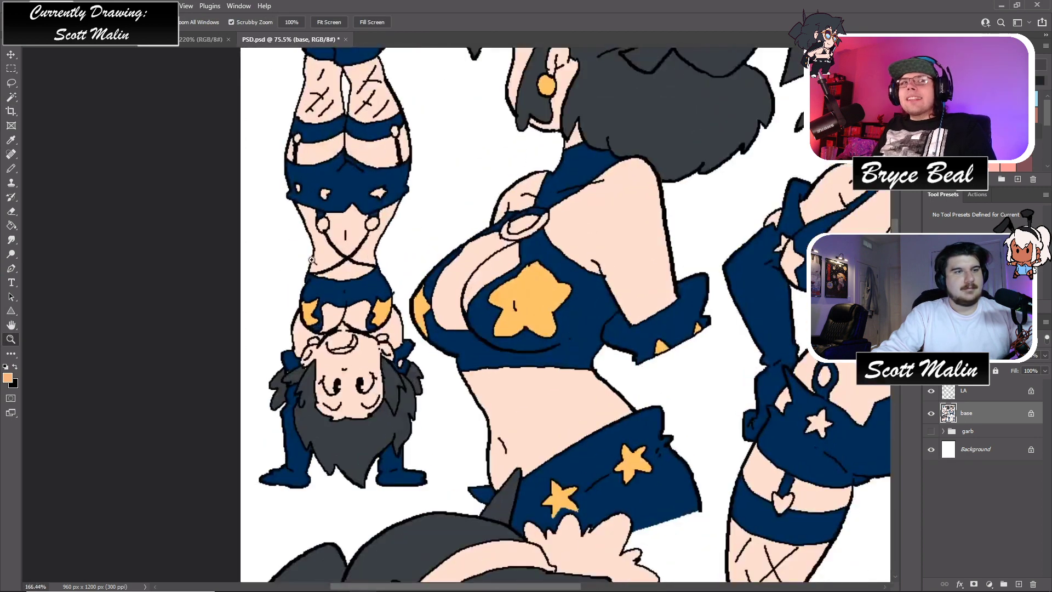
{"action": "left_click", "coordinate": [528, 310]}
{"action": "scroll", "coordinate": [438, 298], "scroll_direction": "up", "scroll_amount": 3}
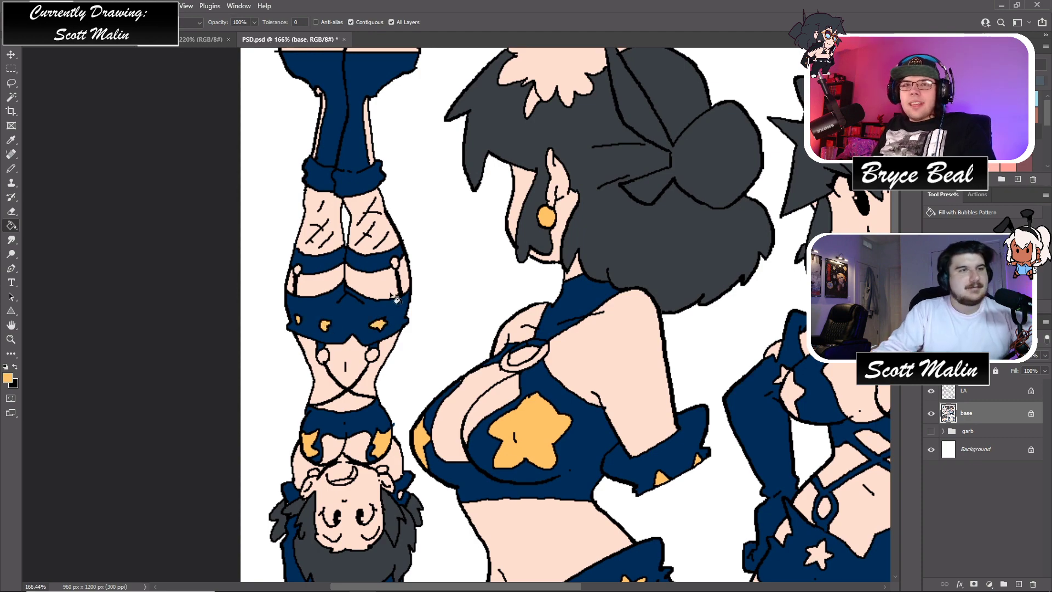
- Fill the glove stars and the earring of the crouching figure below with the yellow-orange
{"action": "scroll", "coordinate": [395, 298], "scroll_direction": "down", "scroll_amount": 10}
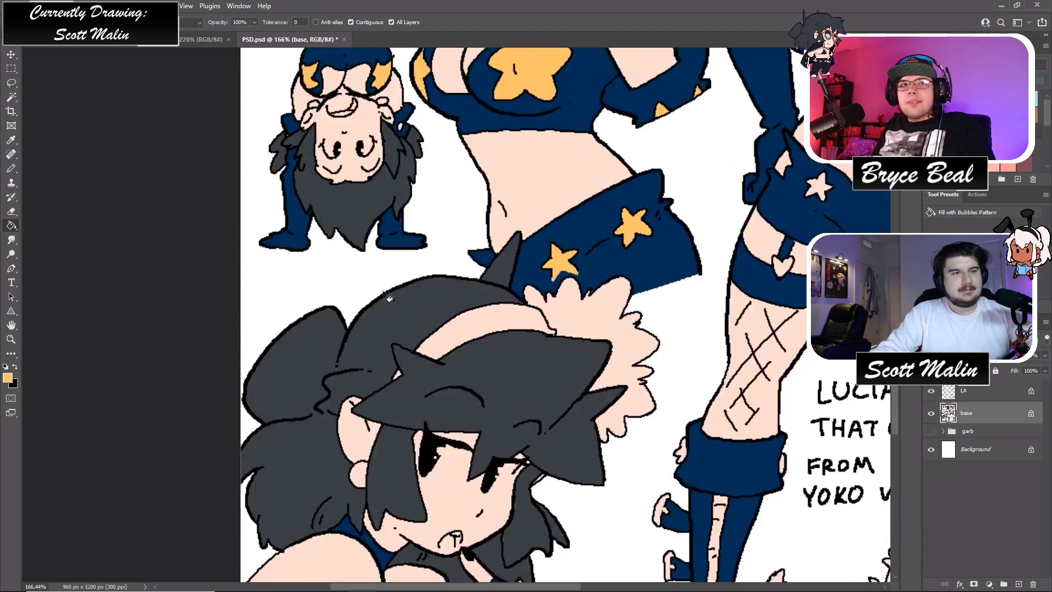
{"action": "scroll", "coordinate": [386, 295], "scroll_direction": "down", "scroll_amount": 3}
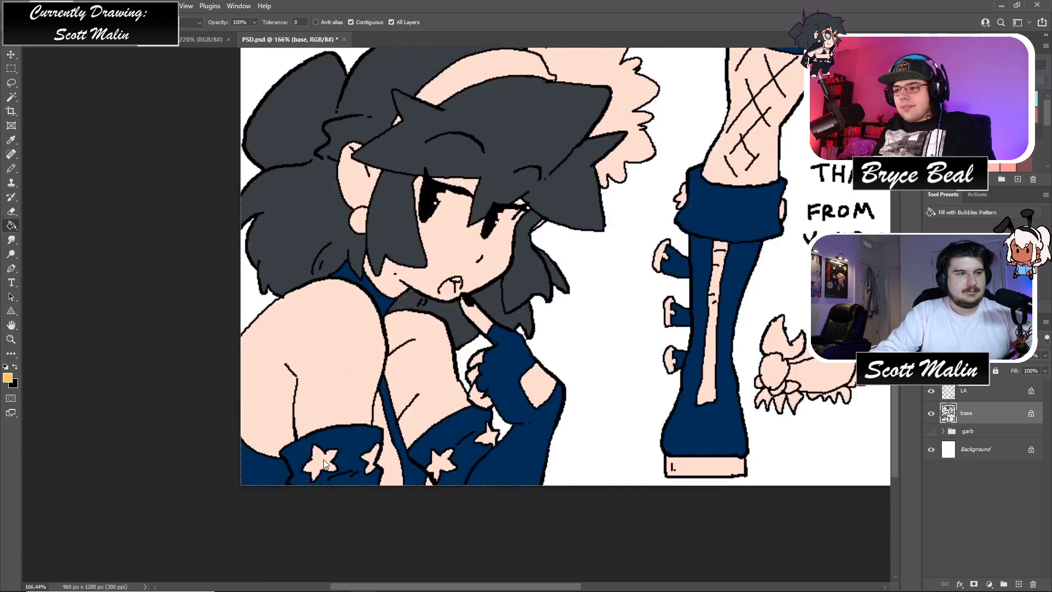
{"action": "left_click", "coordinate": [375, 461]}
{"action": "left_click", "coordinate": [444, 463]}
{"action": "left_click", "coordinate": [490, 436]}
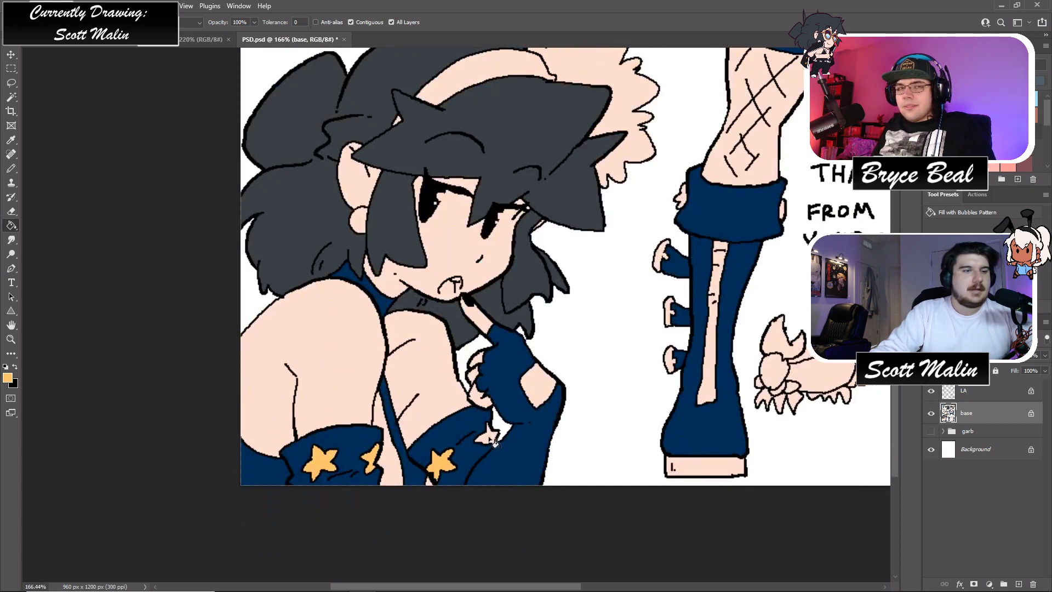
{"action": "scroll", "coordinate": [583, 446], "scroll_direction": "up", "scroll_amount": 5}
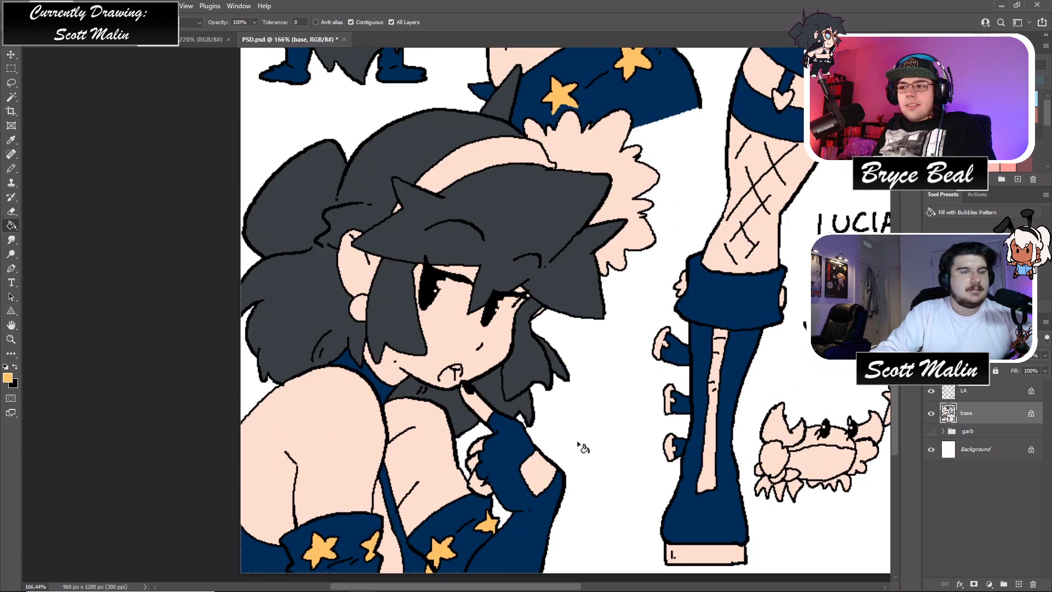
{"action": "left_click", "coordinate": [359, 386]}
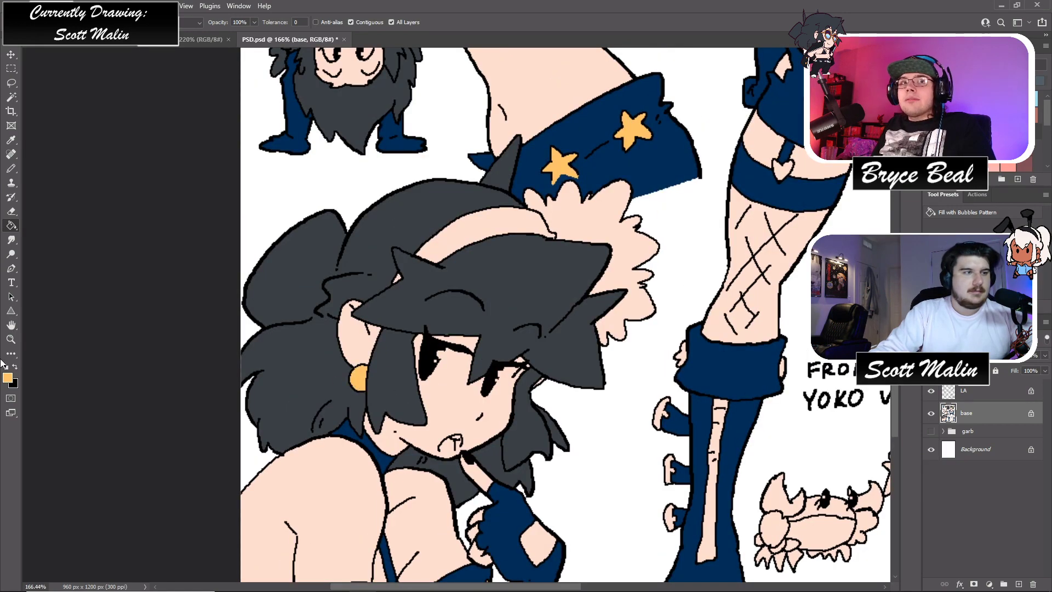
- Fill the stars on the standing figure's top and both gloves with the yellow-orange
{"action": "key", "text": "z"}
{"action": "key", "text": "ctrl+0"}
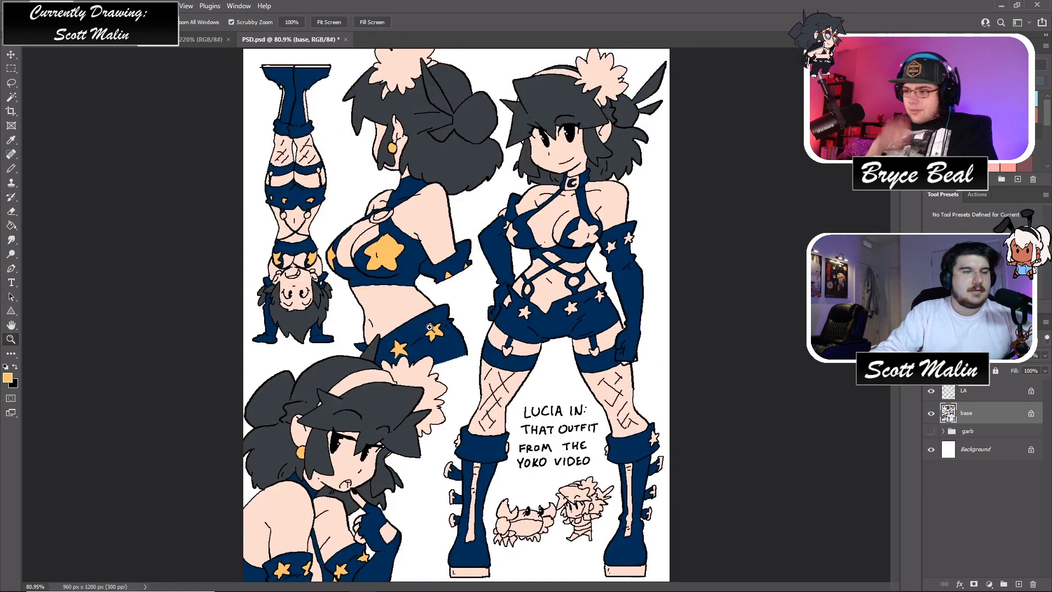
{"action": "left_click", "coordinate": [587, 234]}
{"action": "key", "text": "g"}
{"action": "left_click", "coordinate": [461, 233]}
{"action": "left_click", "coordinate": [452, 198]}
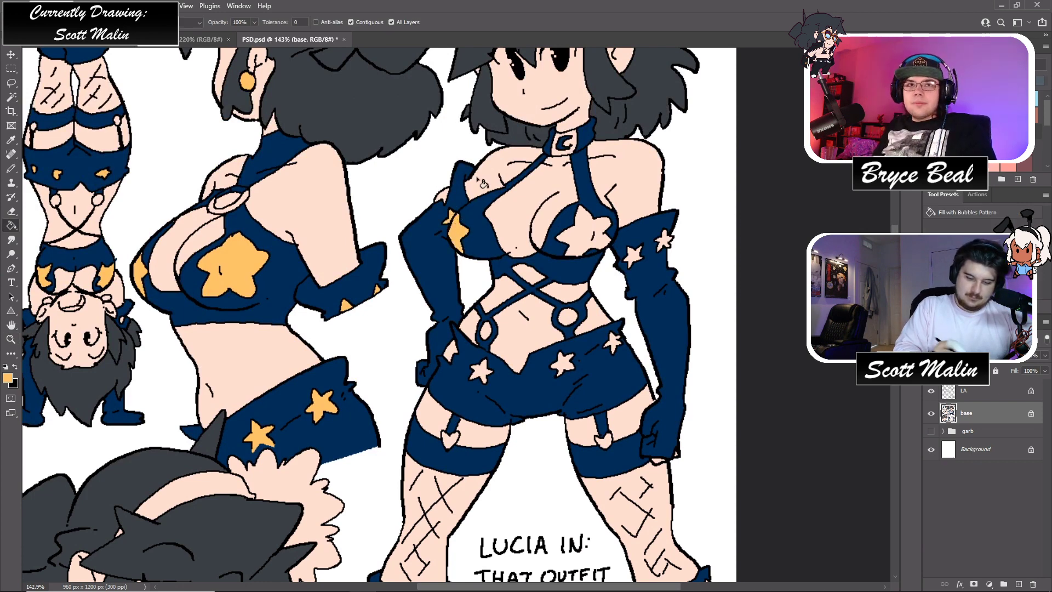
{"action": "left_click", "coordinate": [582, 235]}
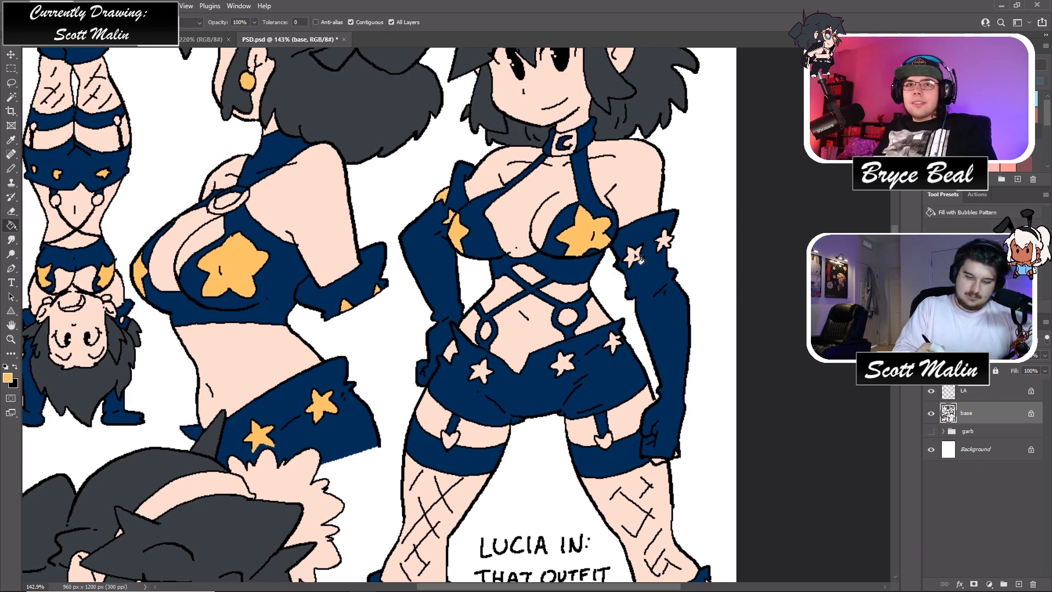
- Fill the four stars on the standing figure's shorts with the yellow-orange
{"action": "left_click", "coordinate": [614, 342]}
{"action": "left_click", "coordinate": [569, 366]}
{"action": "left_click", "coordinate": [482, 370]}
{"action": "left_click", "coordinate": [450, 350]}
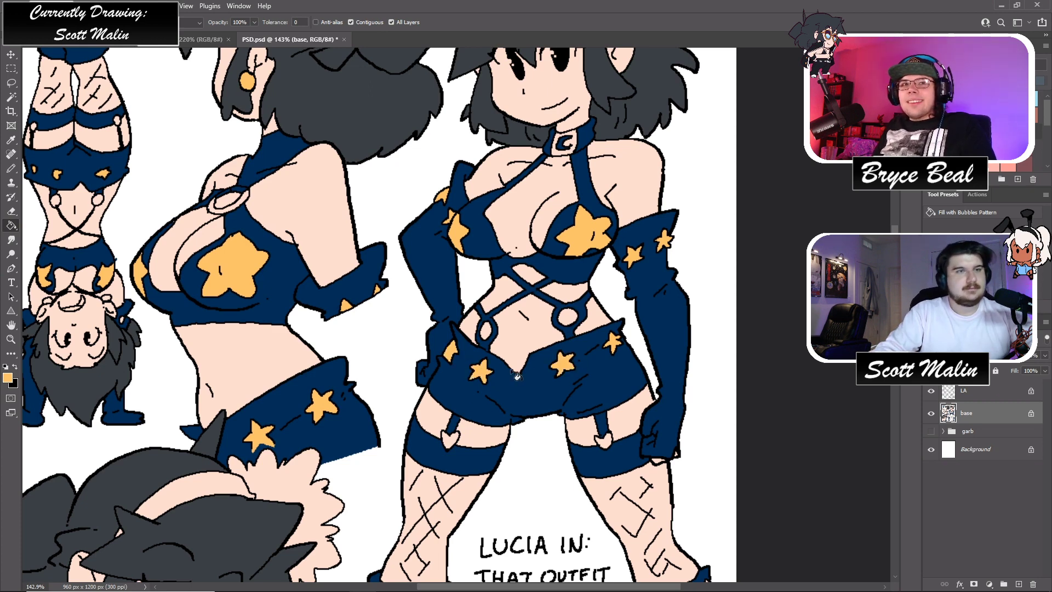
- Fill the stars on both boot cuffs of the standing figure with the yellow-orange
{"action": "scroll", "coordinate": [515, 374], "scroll_direction": "down", "scroll_amount": 3}
{"action": "scroll", "coordinate": [515, 374], "scroll_direction": "up", "scroll_amount": 5}
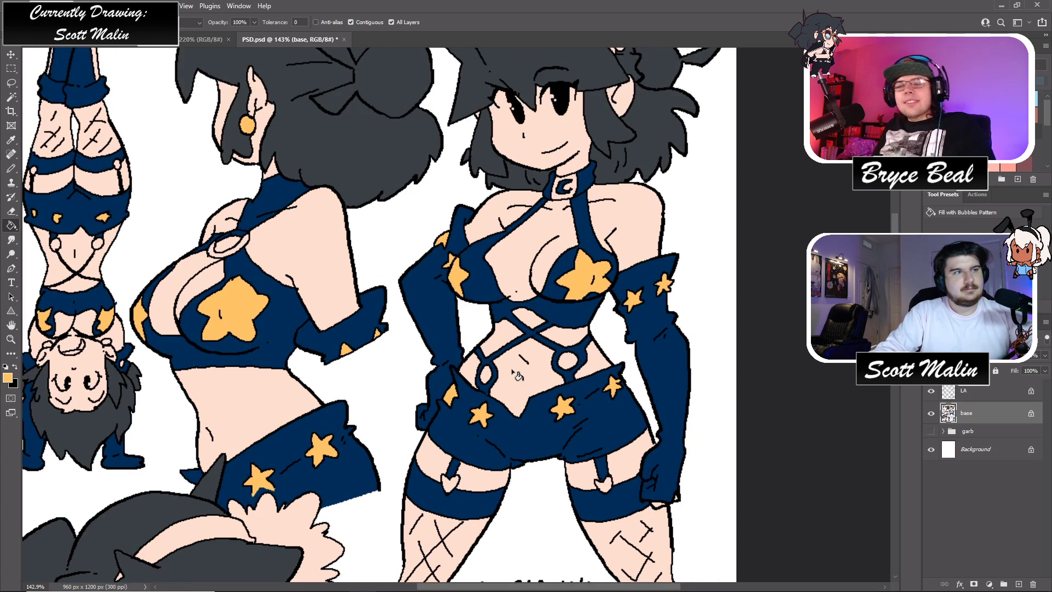
{"action": "scroll", "coordinate": [517, 376], "scroll_direction": "up", "scroll_amount": 2}
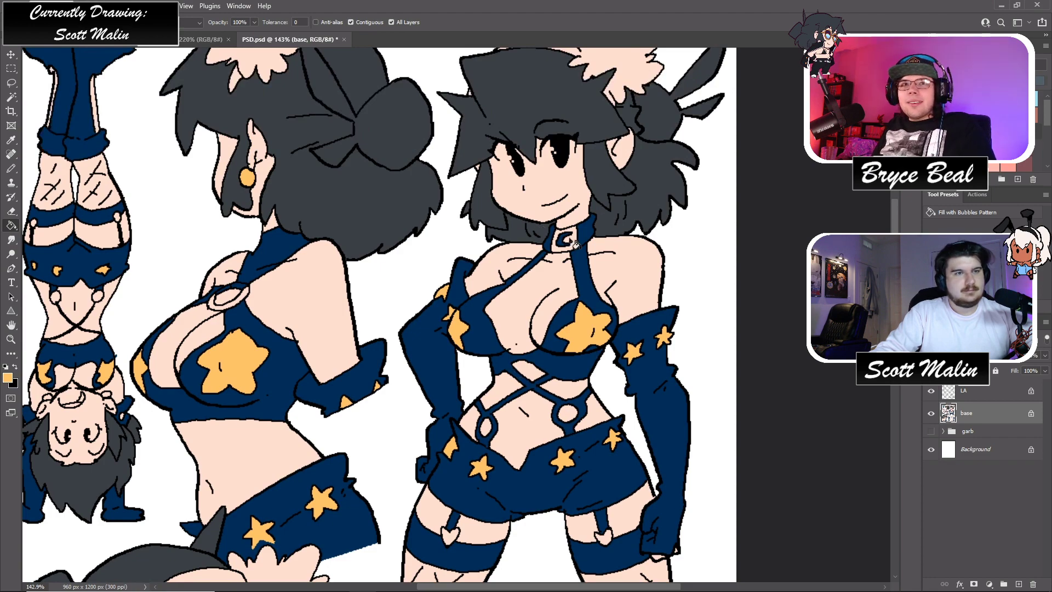
{"action": "scroll", "coordinate": [631, 368], "scroll_direction": "down", "scroll_amount": 8}
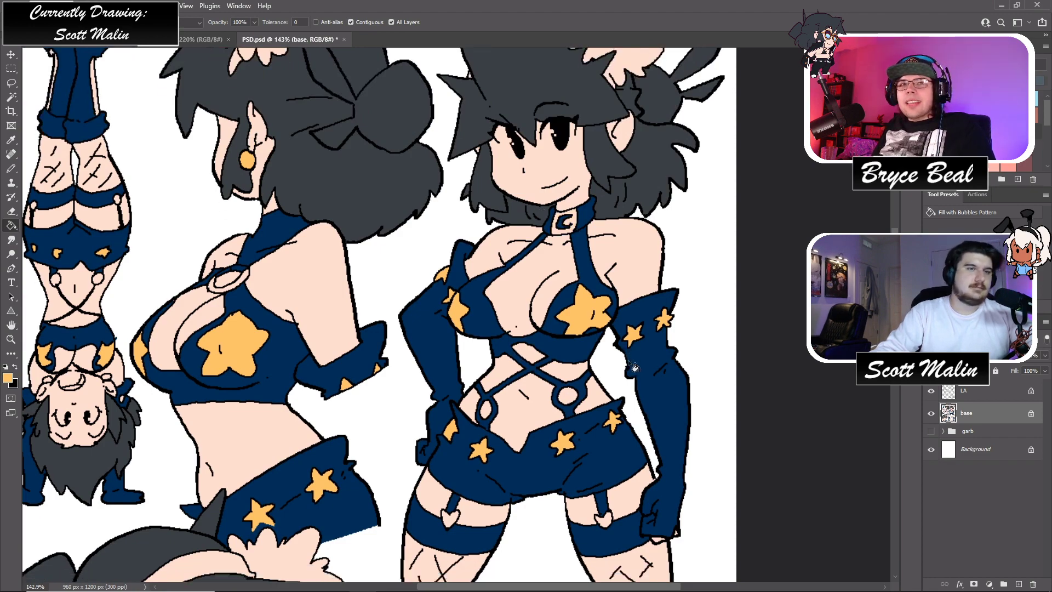
{"action": "scroll", "coordinate": [636, 367], "scroll_direction": "down", "scroll_amount": 2}
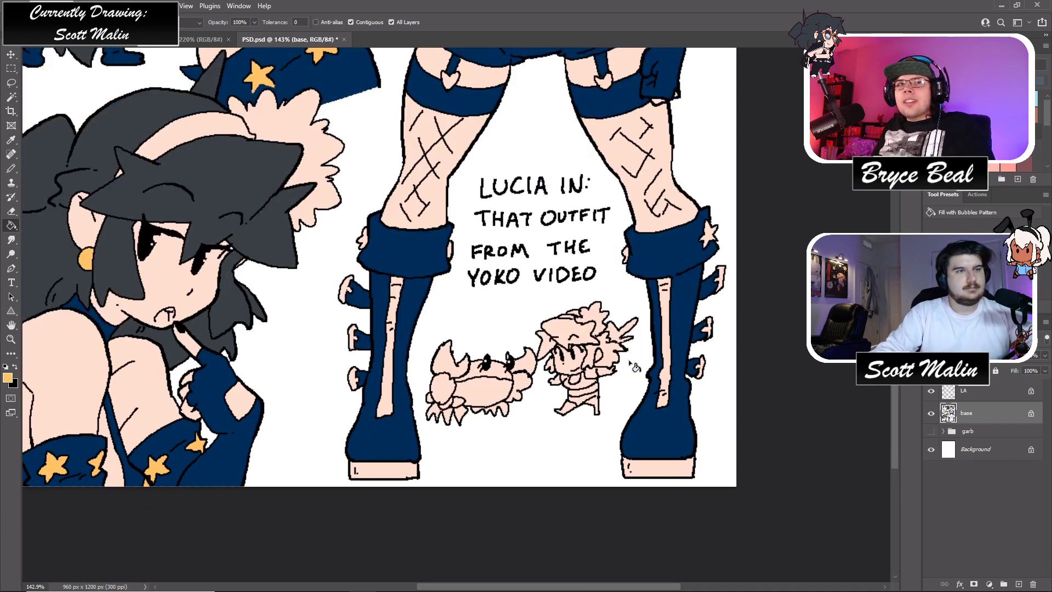
{"action": "left_click", "coordinate": [450, 251]}
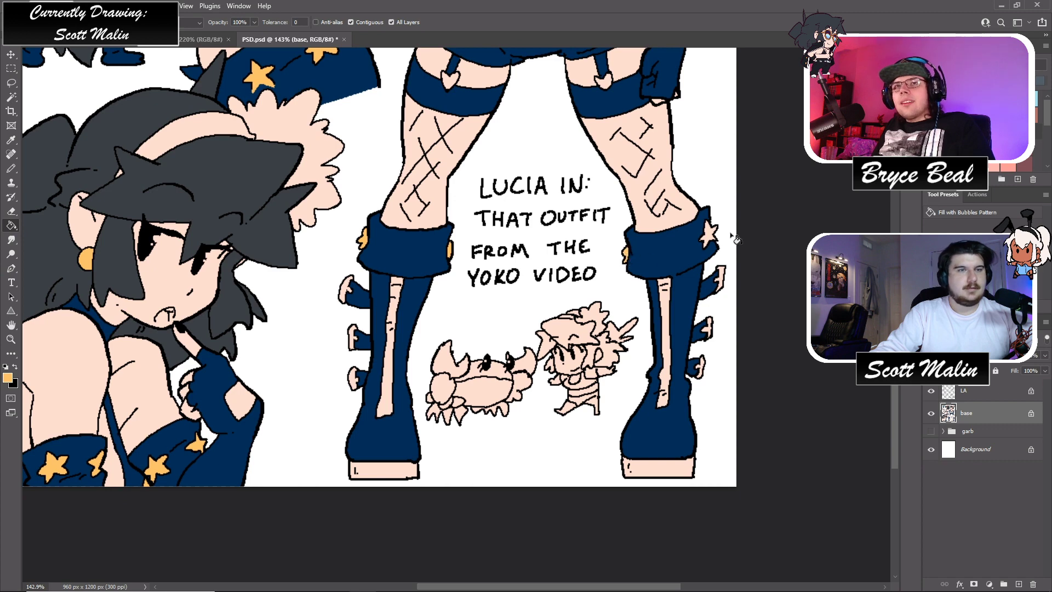
{"action": "left_click", "coordinate": [711, 236]}
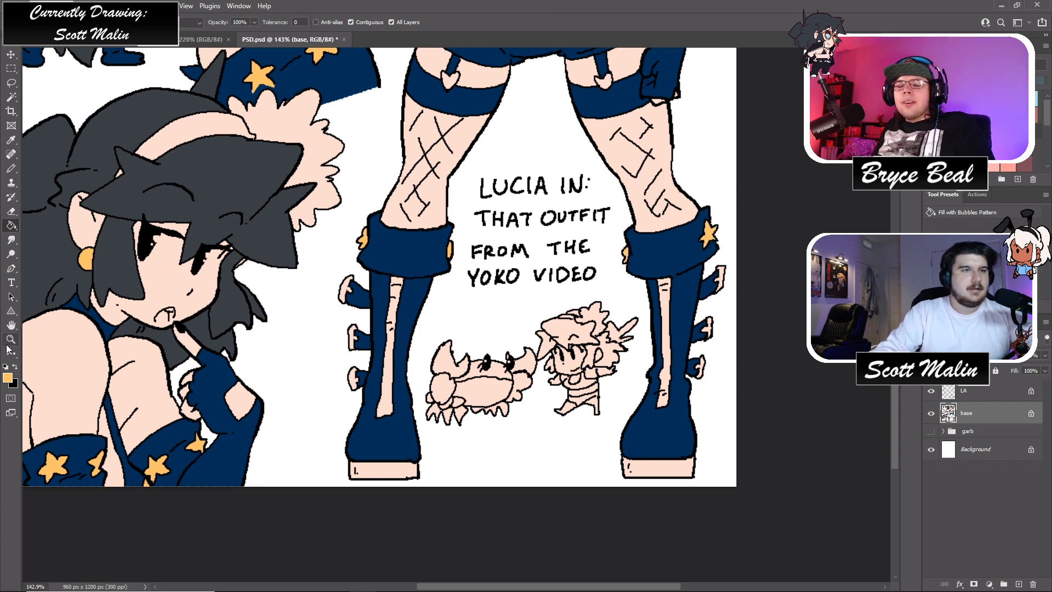
{"action": "key", "text": "b"}
{"action": "scroll", "coordinate": [693, 216], "scroll_direction": "up", "scroll_amount": 5}
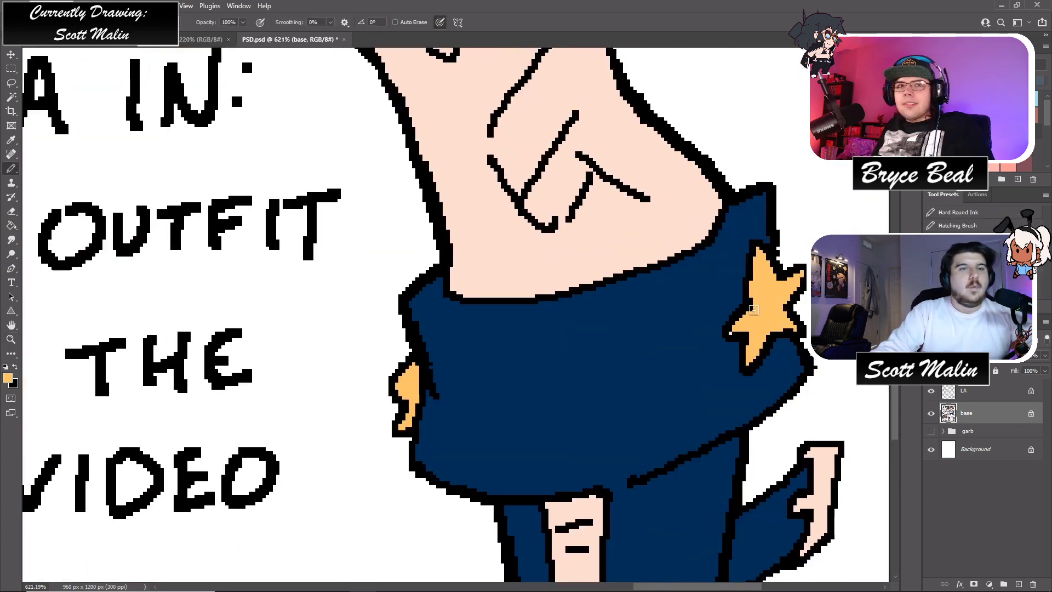
{"action": "left_click", "coordinate": [11, 339]}
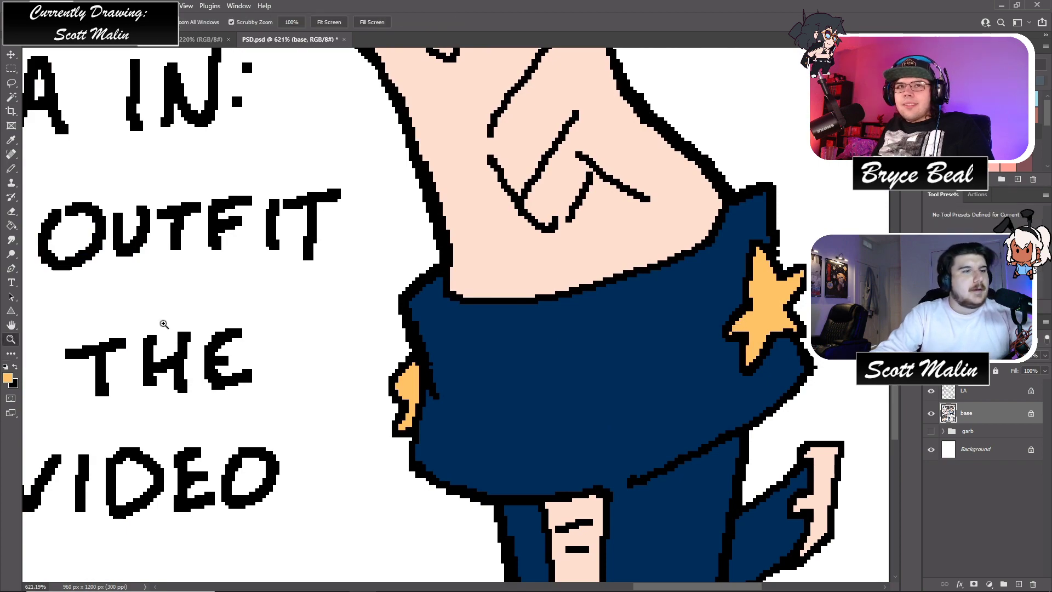
- Select the yellow-orange areas of all the figures and shift their hue by +8 with Hue/Saturation
{"action": "scroll", "coordinate": [541, 277], "scroll_direction": "down", "scroll_amount": 8}
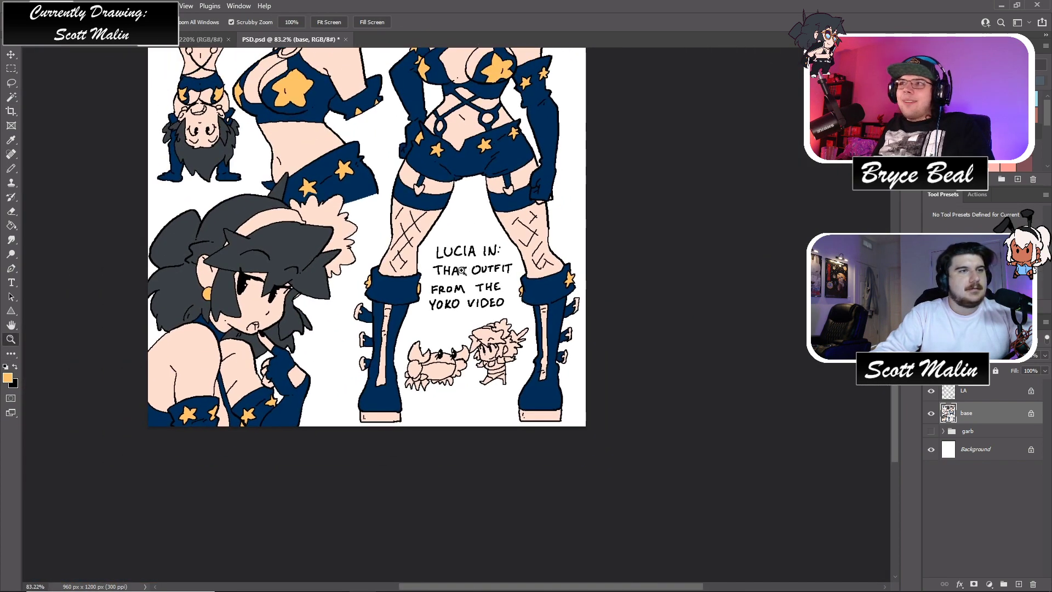
{"action": "scroll", "coordinate": [464, 271], "scroll_direction": "down", "scroll_amount": 2}
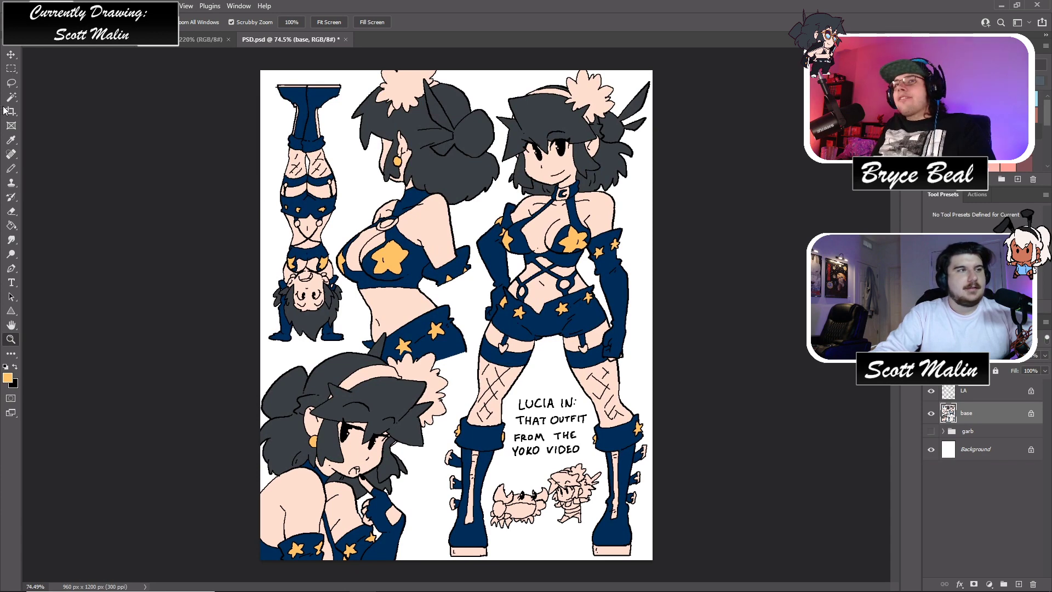
{"action": "left_click", "coordinate": [11, 97]}
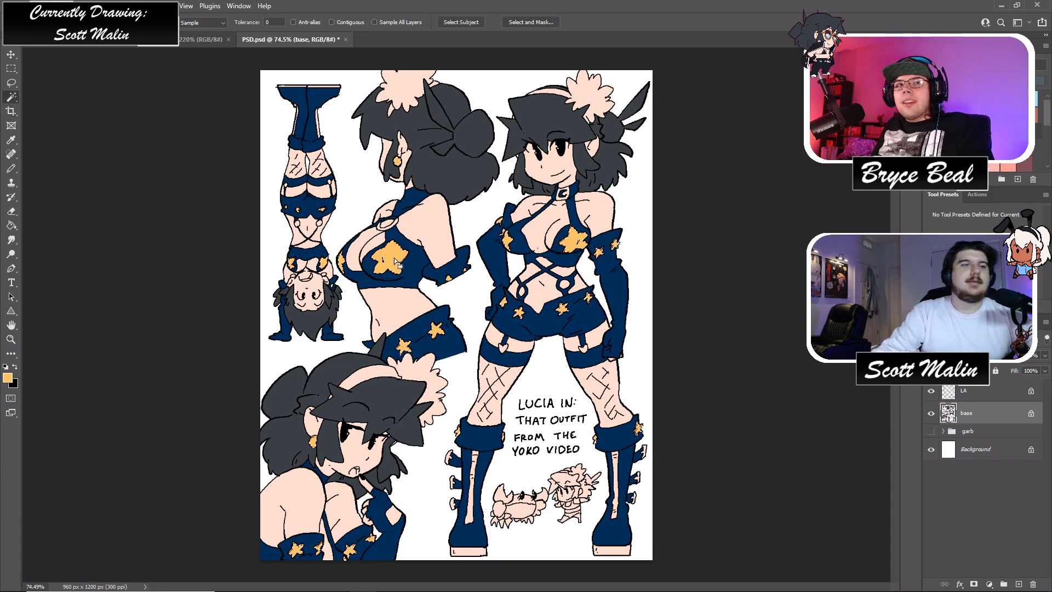
{"action": "key", "text": "ctrl+u"}
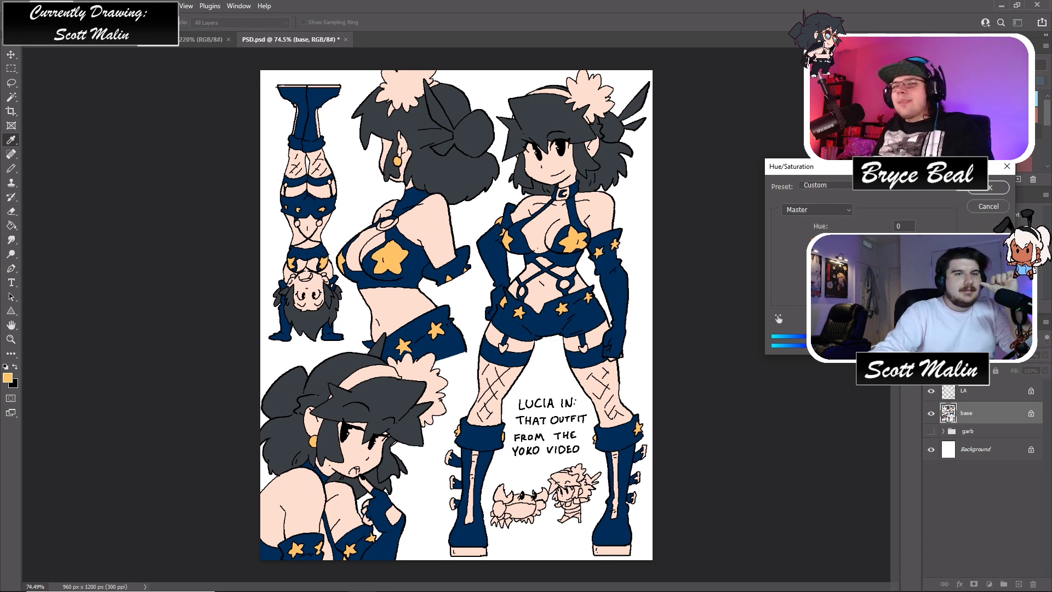
{"action": "left_click_drag", "start_coordinate": [864, 241], "coordinate": [868, 241]}
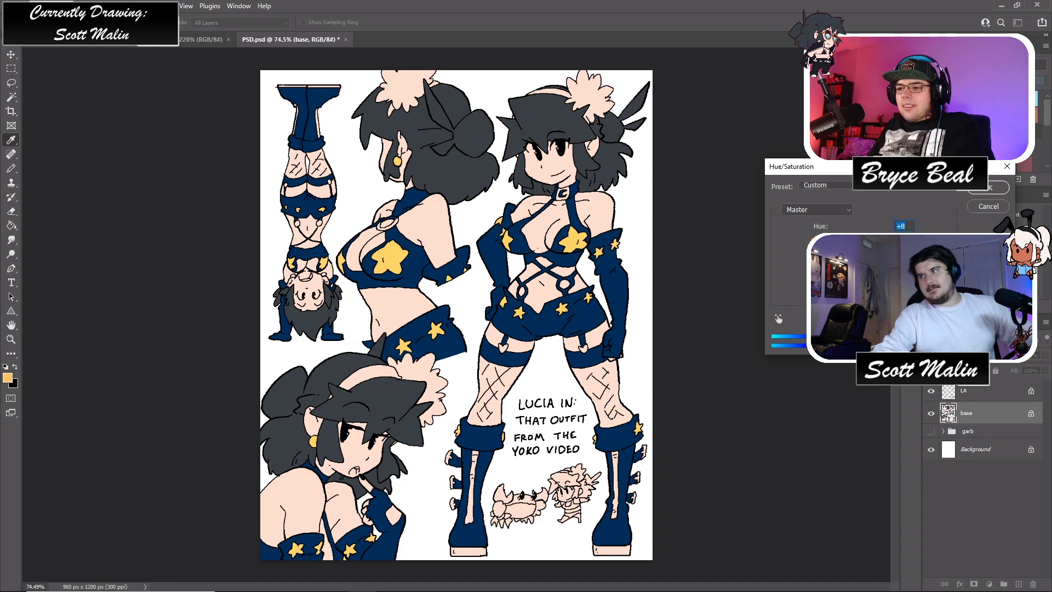
{"action": "left_click", "coordinate": [1002, 186]}
{"action": "key", "text": "w"}
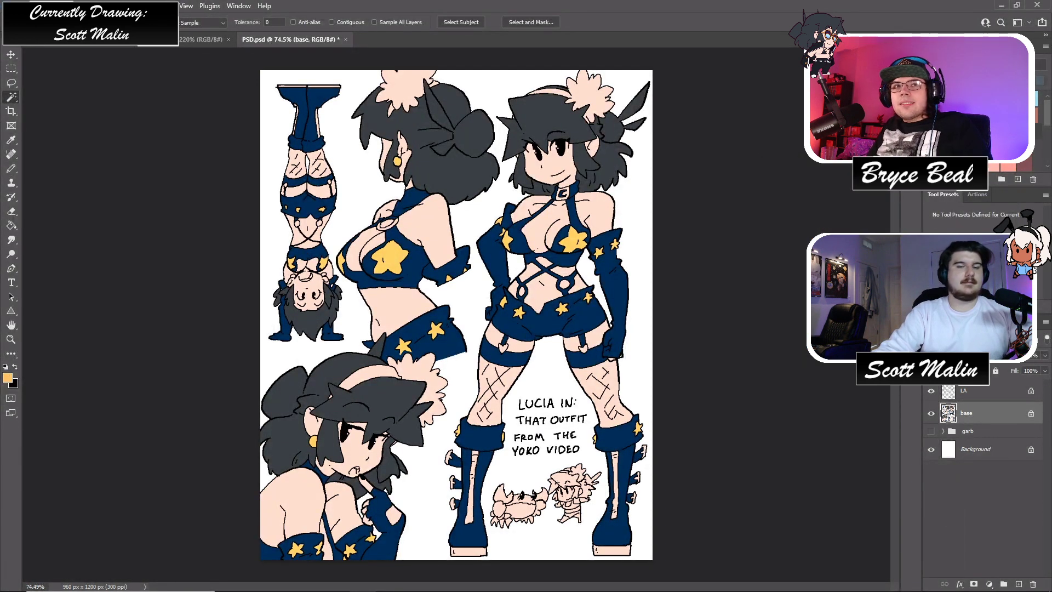
- Fill the hair flowers and headbands of the back-view, standing and crouching figures with the shifted yellow
{"action": "key", "text": "g"}
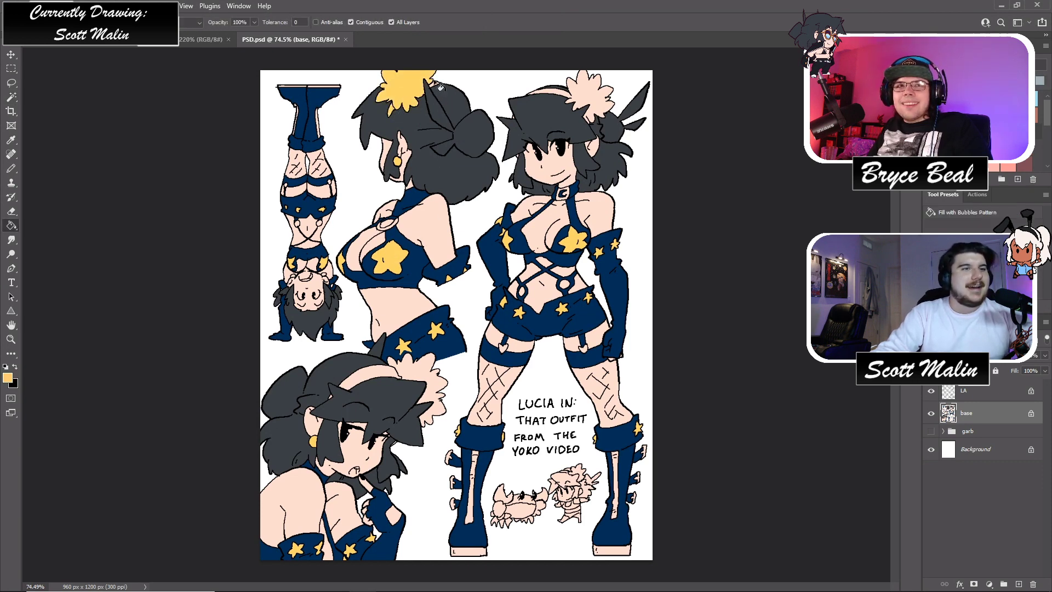
{"action": "left_click", "coordinate": [580, 100]}
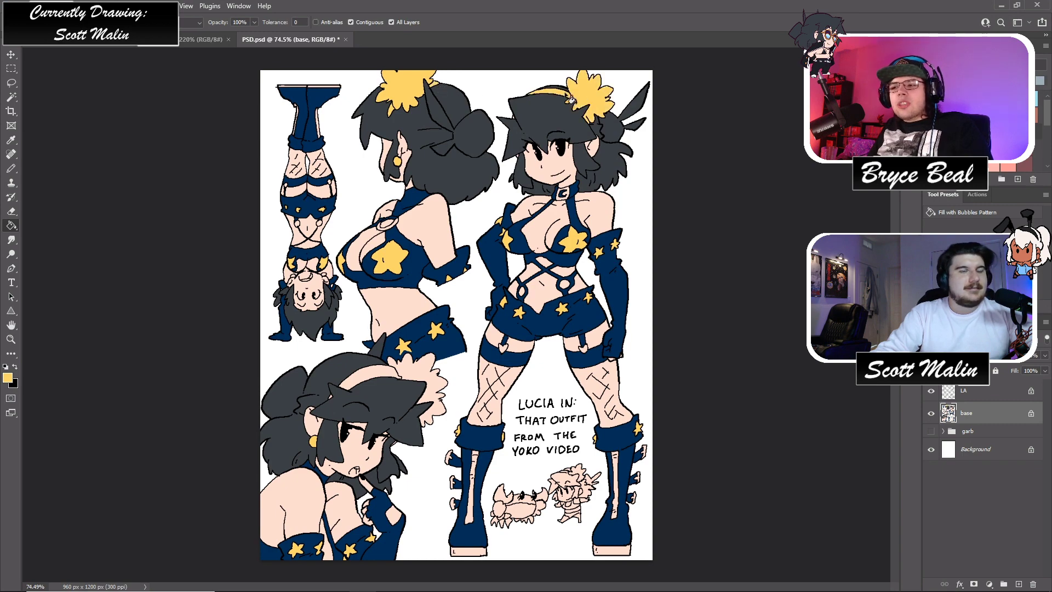
{"action": "left_click", "coordinate": [10, 338]}
{"action": "left_click_drag", "start_coordinate": [500, 108], "coordinate": [551, 159]}
{"action": "key", "text": "g"}
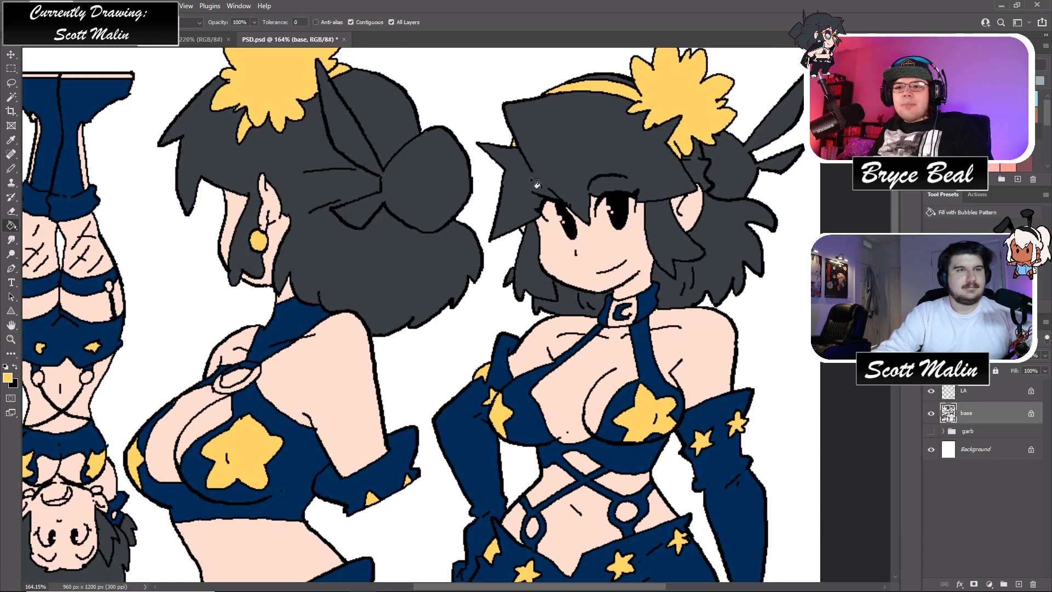
{"action": "scroll", "coordinate": [528, 218], "scroll_direction": "down", "scroll_amount": 8}
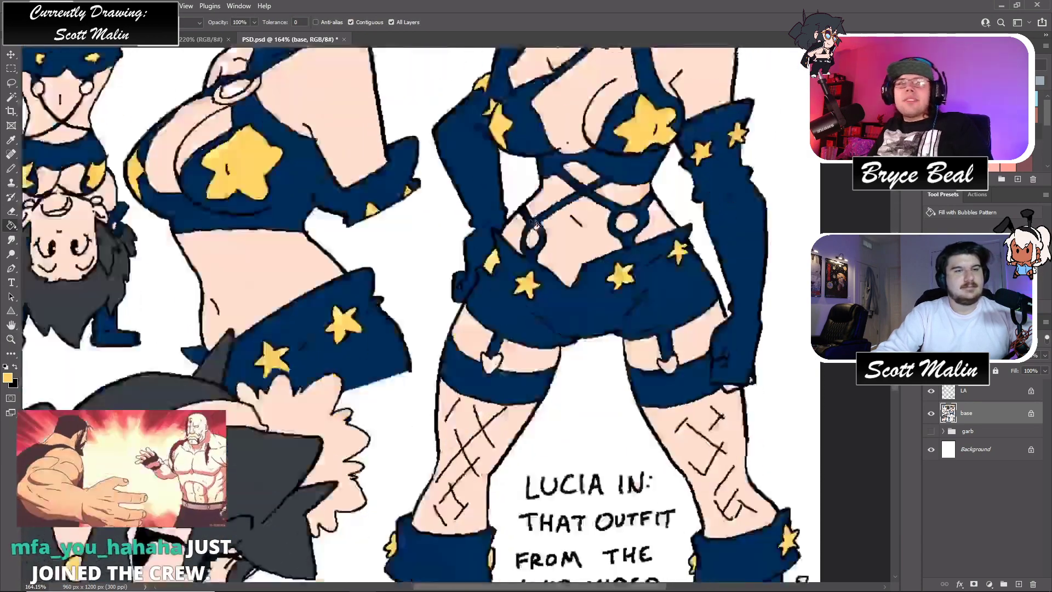
{"action": "scroll", "coordinate": [535, 222], "scroll_direction": "down", "scroll_amount": 4}
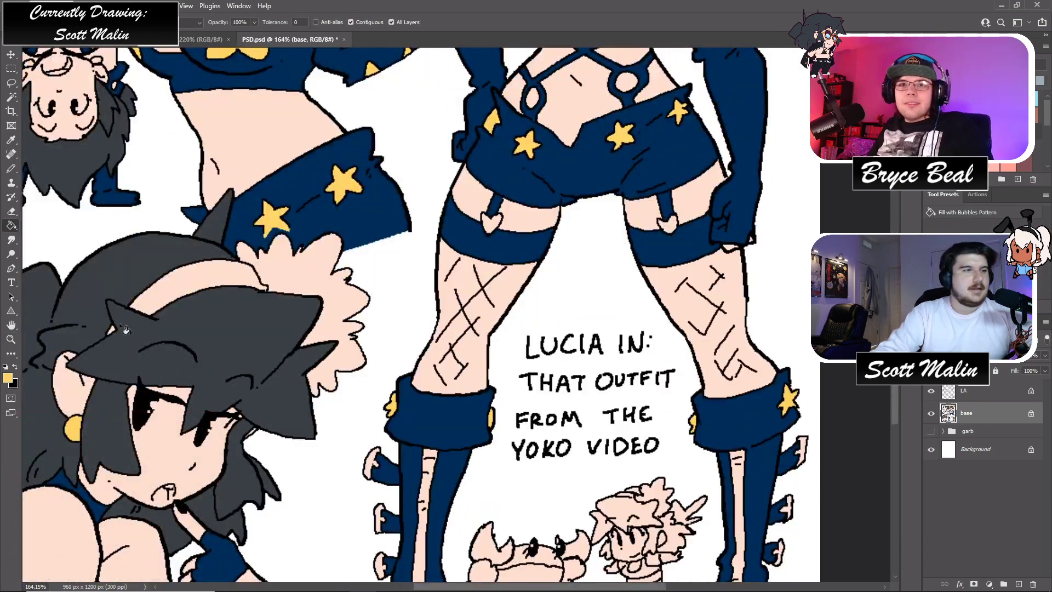
{"action": "left_click", "coordinate": [192, 290]}
{"action": "left_click", "coordinate": [298, 277]}
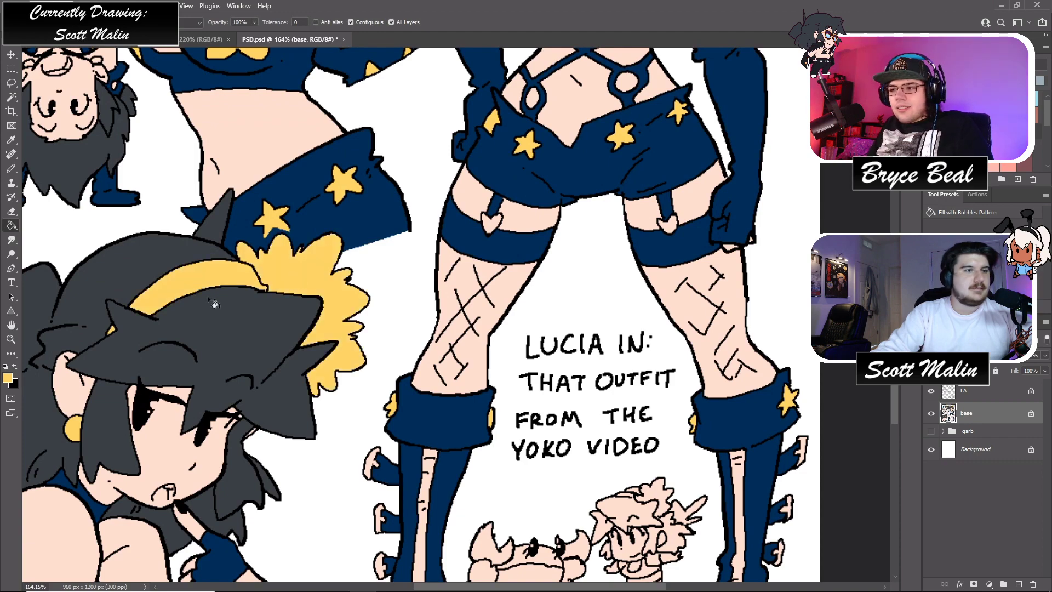
- Review the flat colors across the whole outfit sheet, from the boots and small characters up to the heads
{"action": "left_click", "coordinate": [11, 339]}
{"action": "left_click", "coordinate": [353, 366], "text": "alt"}
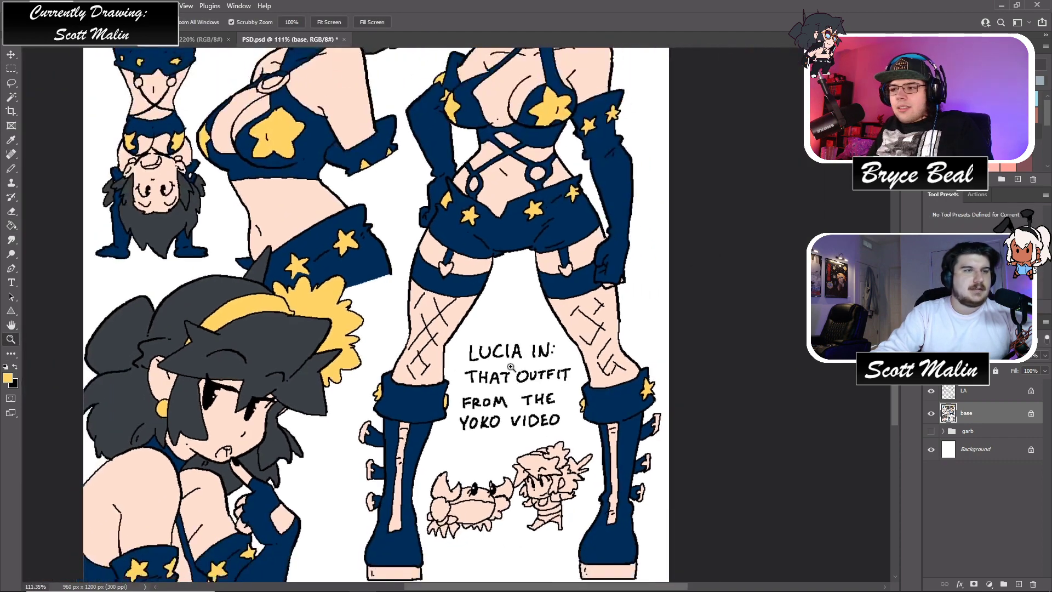
{"action": "scroll", "coordinate": [510, 367], "scroll_direction": "down", "scroll_amount": 2}
{"action": "left_click_drag", "start_coordinate": [514, 365], "coordinate": [500, 368]}
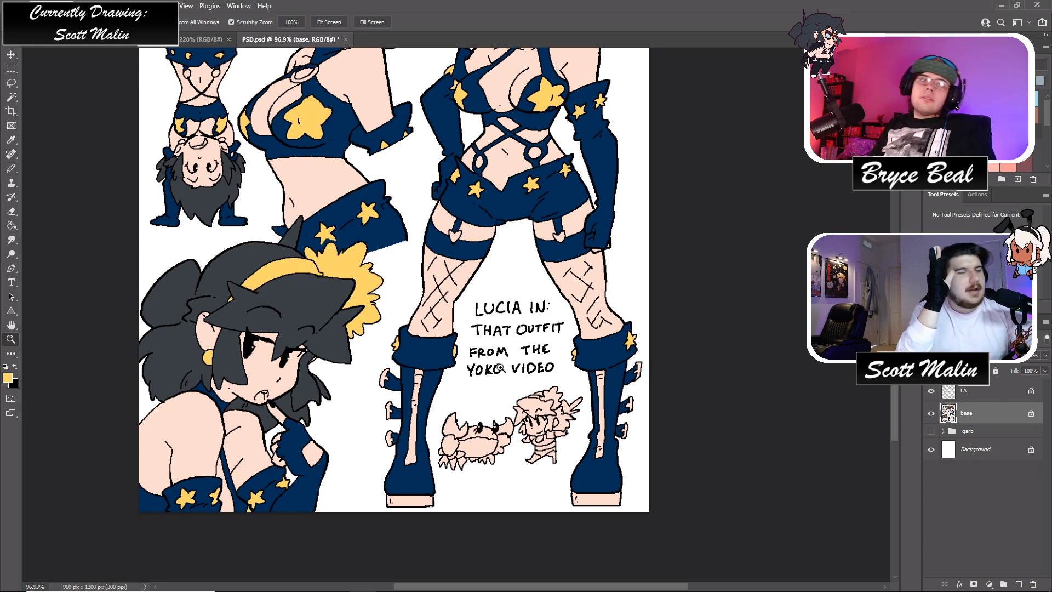
{"action": "scroll", "coordinate": [427, 382], "scroll_direction": "up", "scroll_amount": 2}
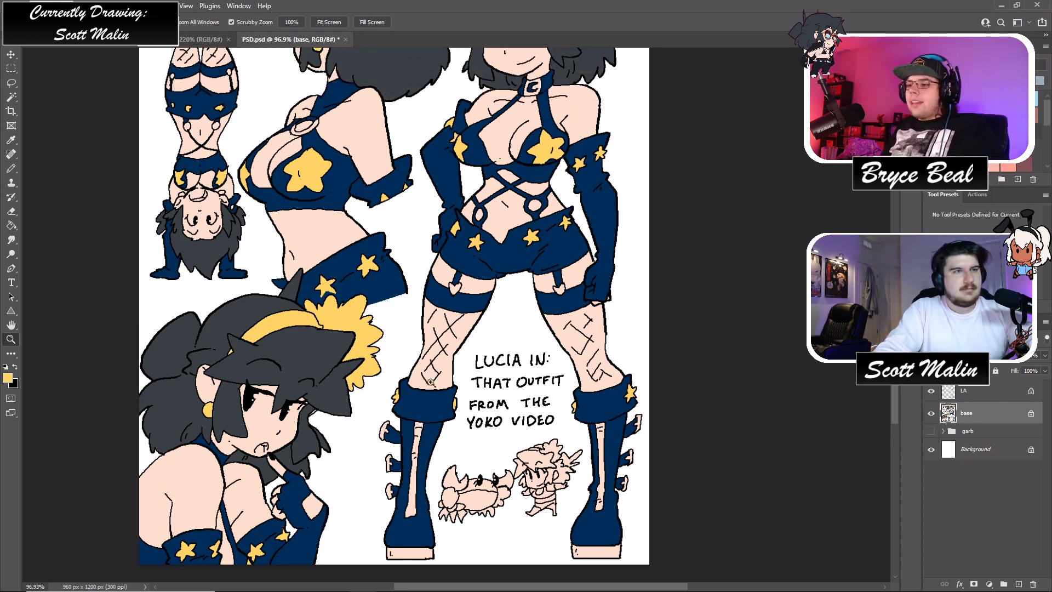
{"action": "scroll", "coordinate": [427, 382], "scroll_direction": "up", "scroll_amount": 8}
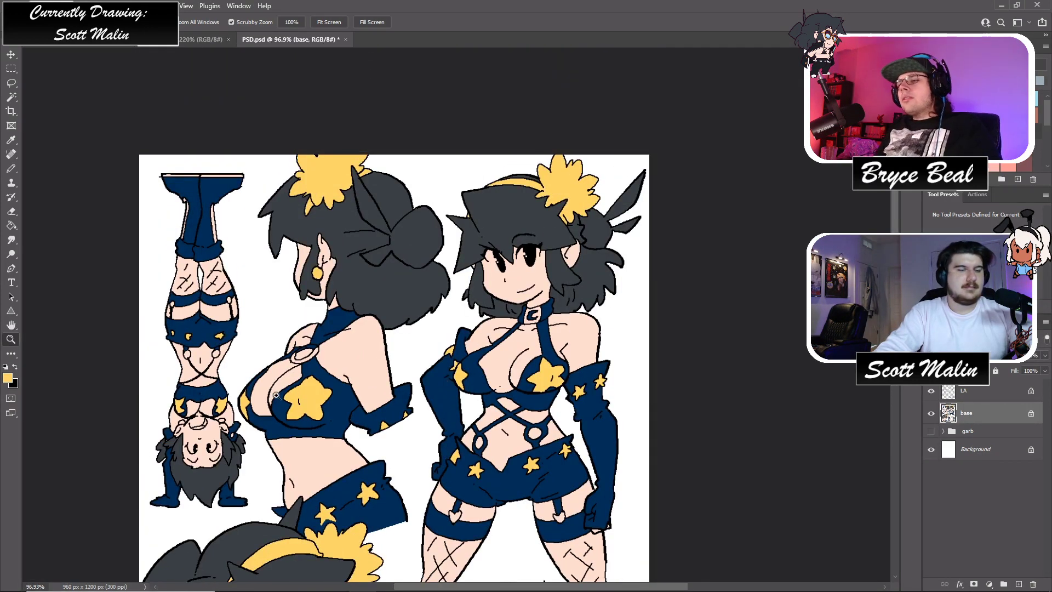
{"action": "left_click_drag", "start_coordinate": [446, 339], "coordinate": [431, 338]}
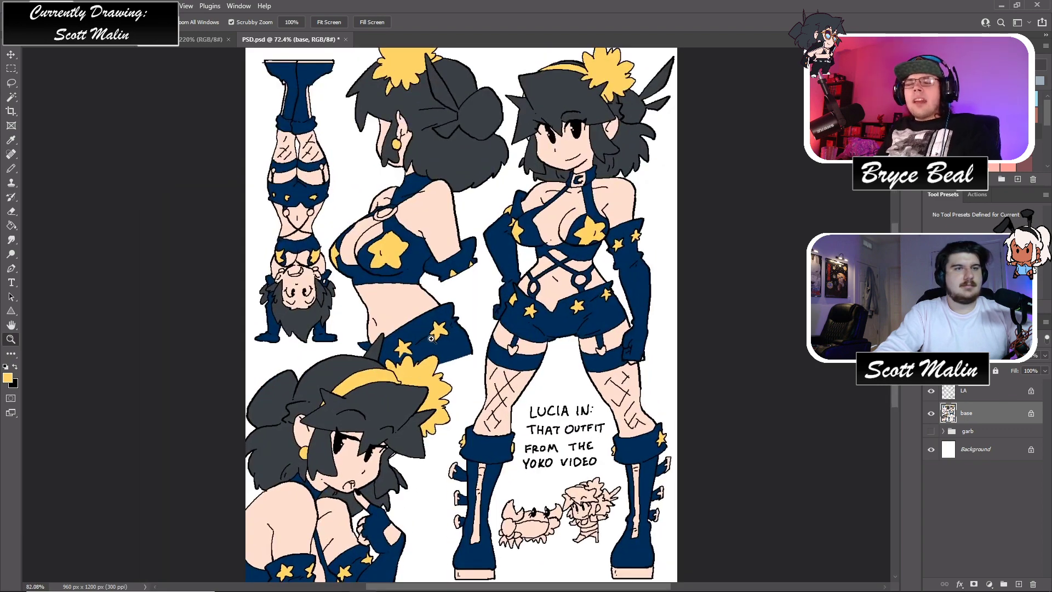
{"action": "scroll", "coordinate": [431, 339], "scroll_direction": "down", "scroll_amount": 1}
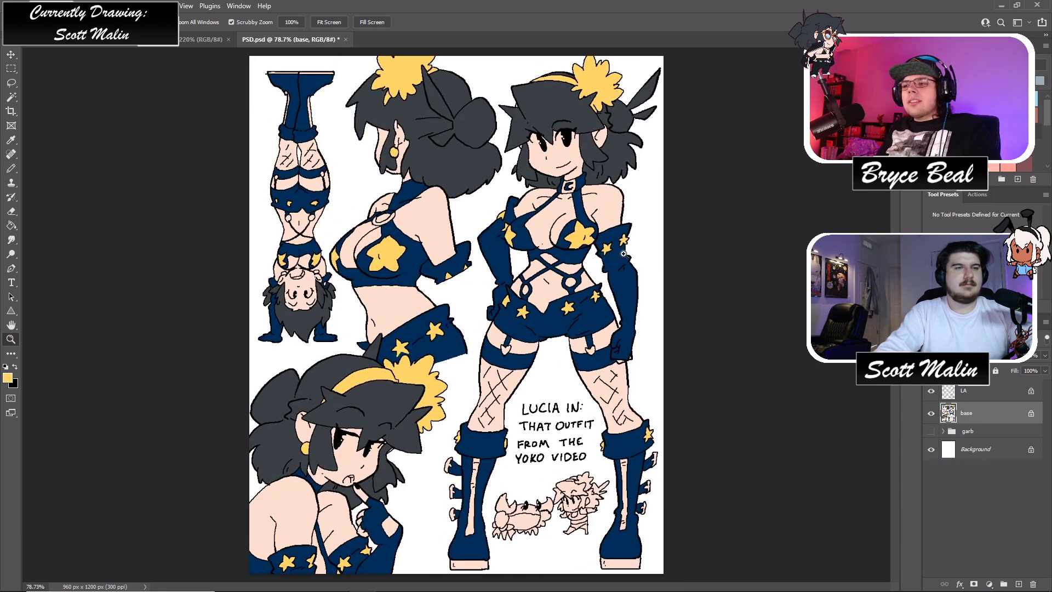
- Select a jagged highlight shape along the standing figure's straight-arm glove, limited to the navy area without stars and line art
{"action": "scroll", "coordinate": [619, 254], "scroll_direction": "up", "scroll_amount": 3}
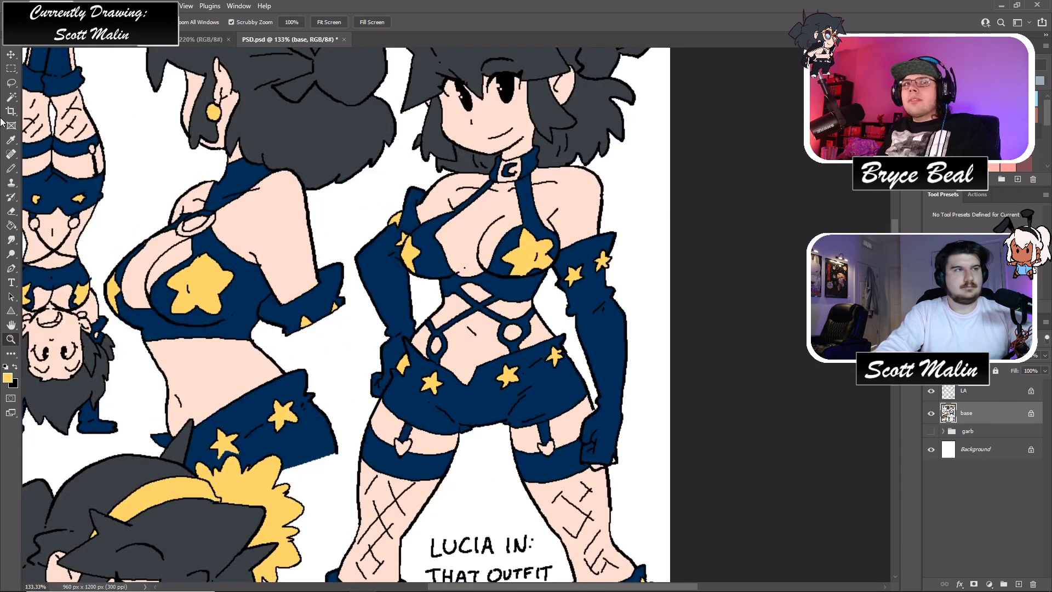
{"action": "left_click", "coordinate": [11, 83]}
{"action": "mouse_move", "coordinate": [584, 233]}
{"action": "left_mouse_down"}
{"action": "mouse_move", "coordinate": [605, 372]}
{"action": "mouse_move", "coordinate": [612, 317]}
{"action": "mouse_move", "coordinate": [596, 276]}
{"action": "mouse_move", "coordinate": [608, 230]}
{"action": "left_mouse_up"}
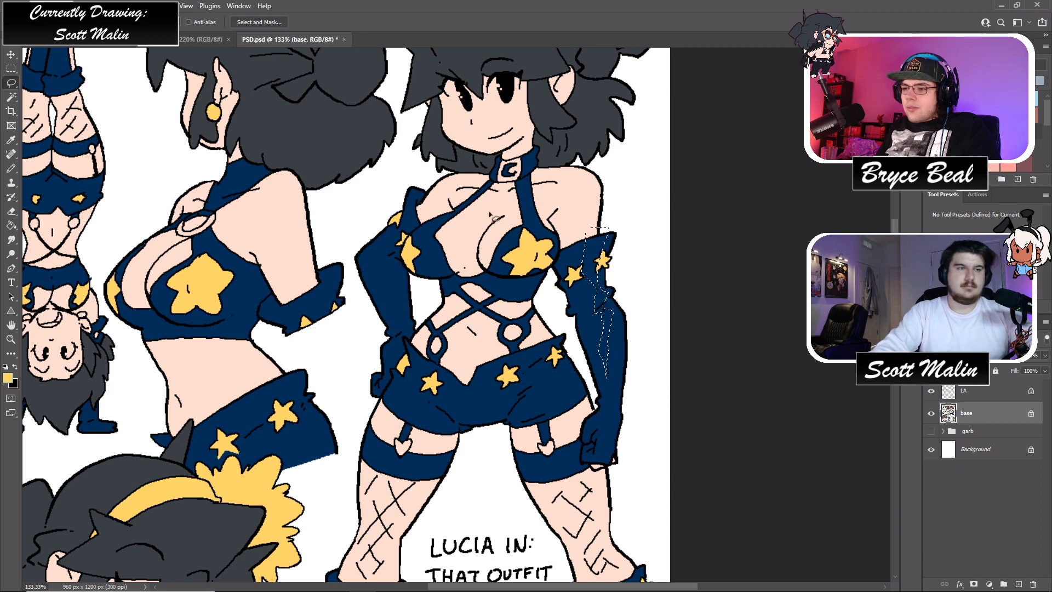
{"action": "key", "text": "w"}
{"action": "key", "text": "ctrl+d"}
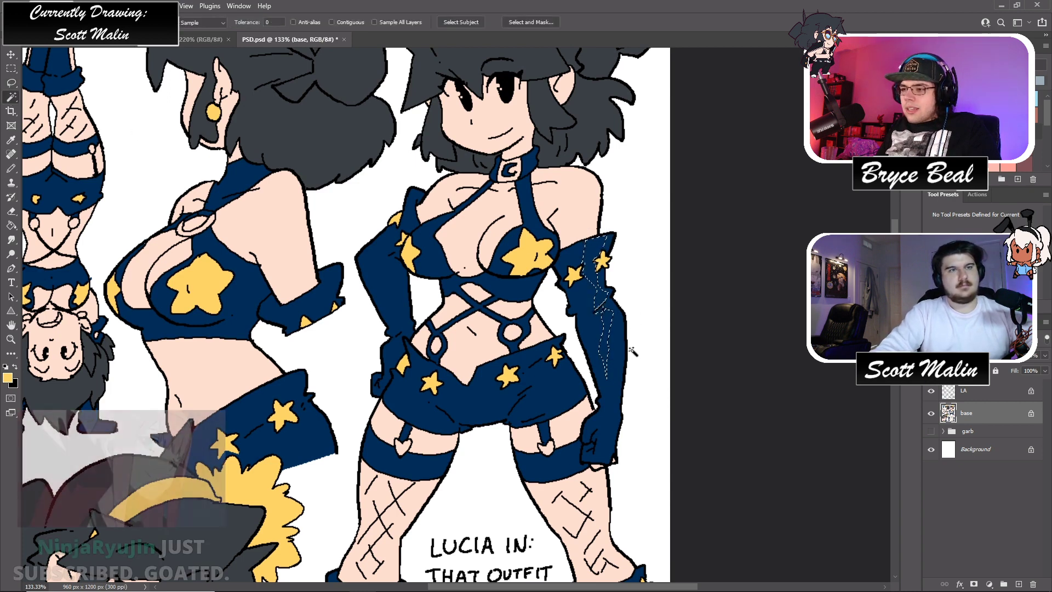
- Brighten the selected glove highlight to a lighter blue with Hue/Saturation, set its hue to -7, and deselect
{"action": "key", "text": "ctrl+u"}
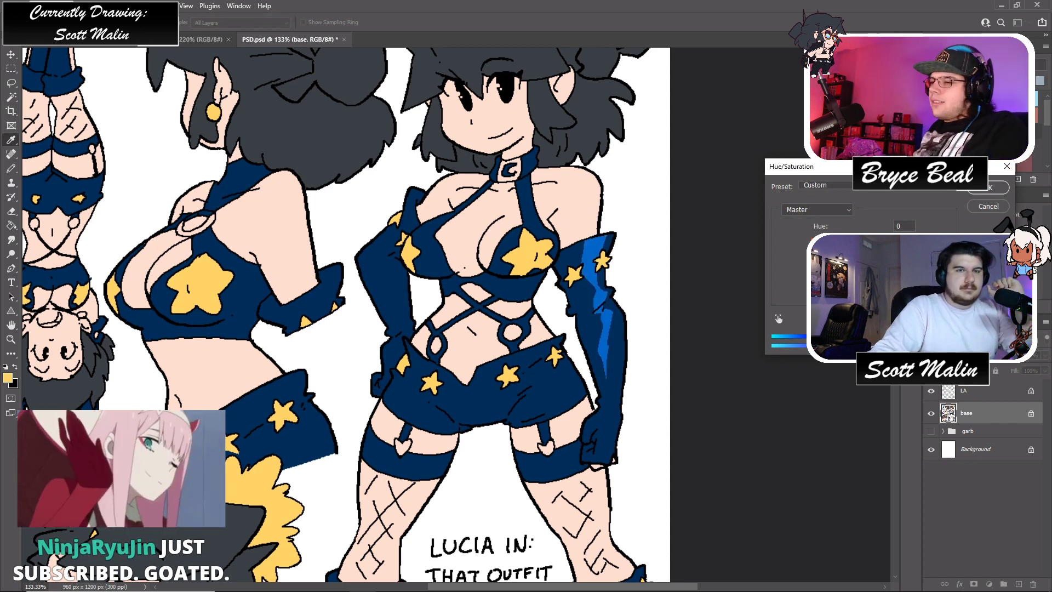
{"action": "left_click_drag", "start_coordinate": [864, 239], "coordinate": [862, 239]}
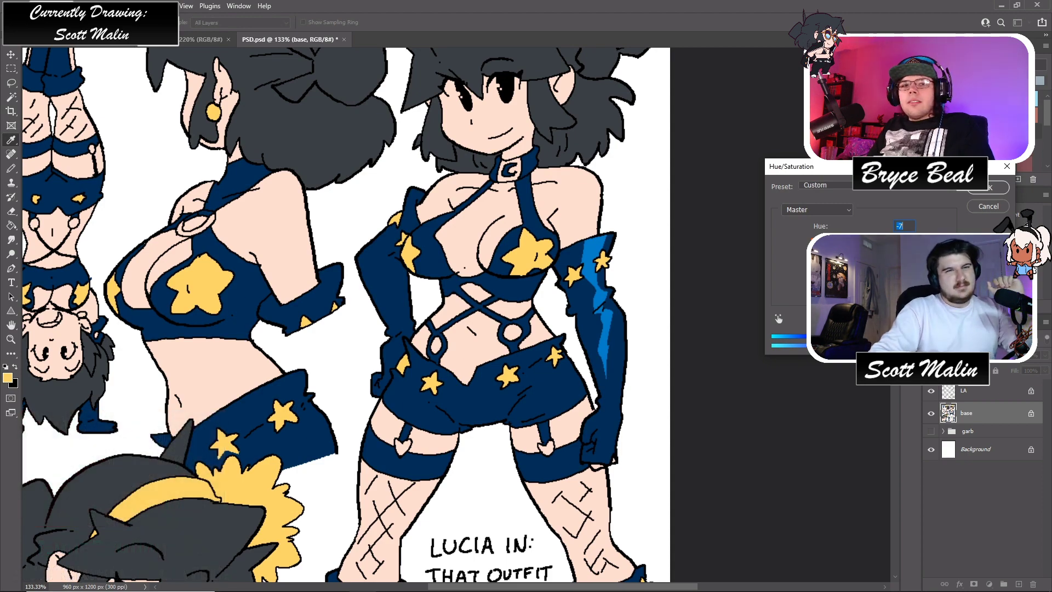
{"action": "left_click", "coordinate": [989, 187]}
{"action": "key", "text": "z"}
{"action": "left_click_drag", "start_coordinate": [498, 295], "coordinate": [467, 291]}
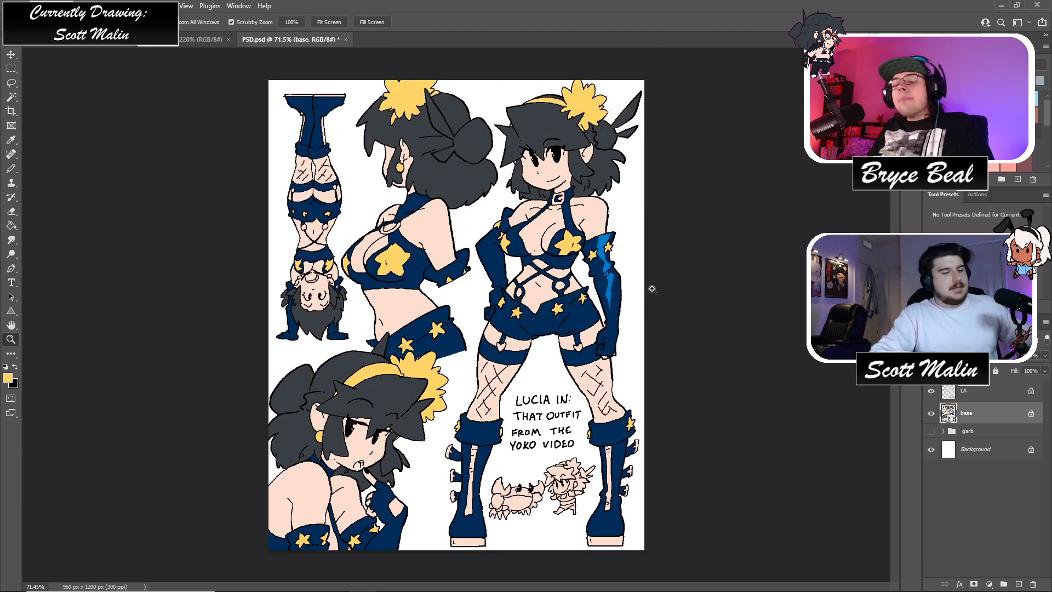
- Try a paler blue for the glove highlight in Hue/Saturation with a hue of +3
{"action": "key", "text": "ctrl+u"}
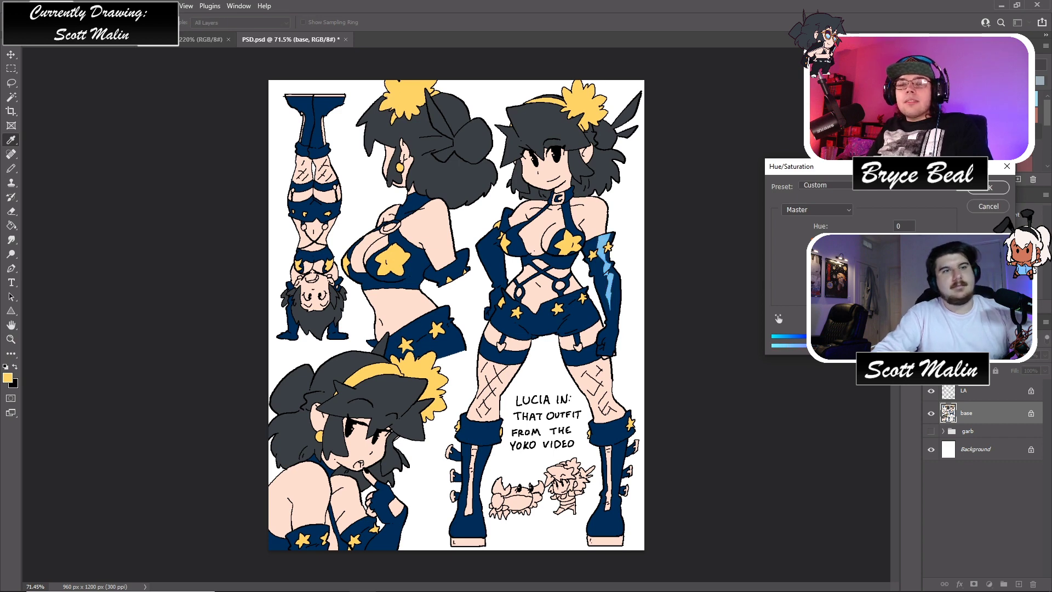
{"action": "left_click_drag", "start_coordinate": [864, 238], "coordinate": [866, 239]}
{"action": "key", "text": "Down"}
{"action": "key", "text": "Down"}
{"action": "key", "text": "Down"}
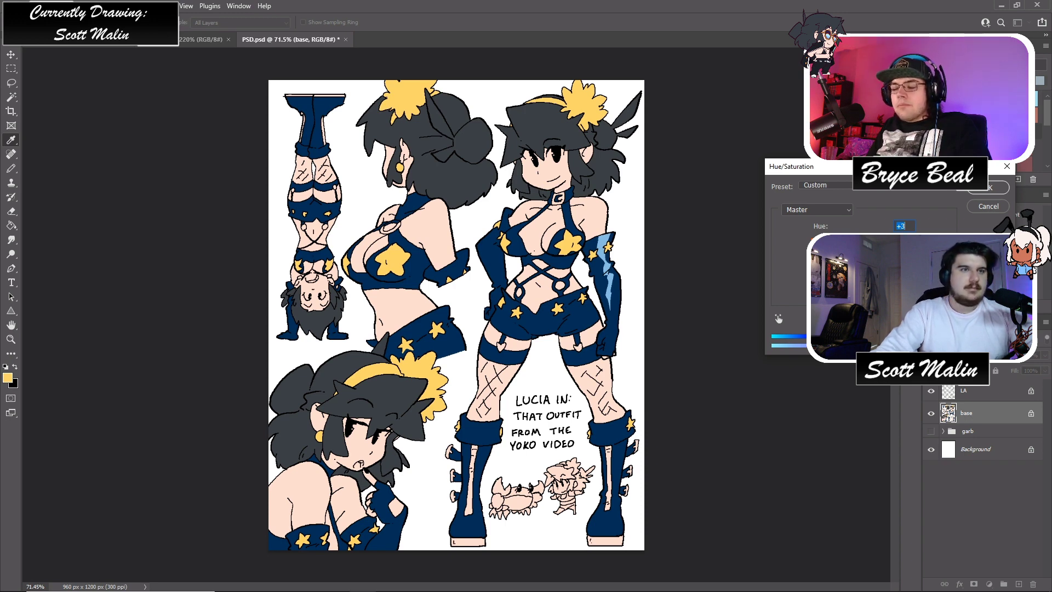
{"action": "left_click", "coordinate": [996, 189]}
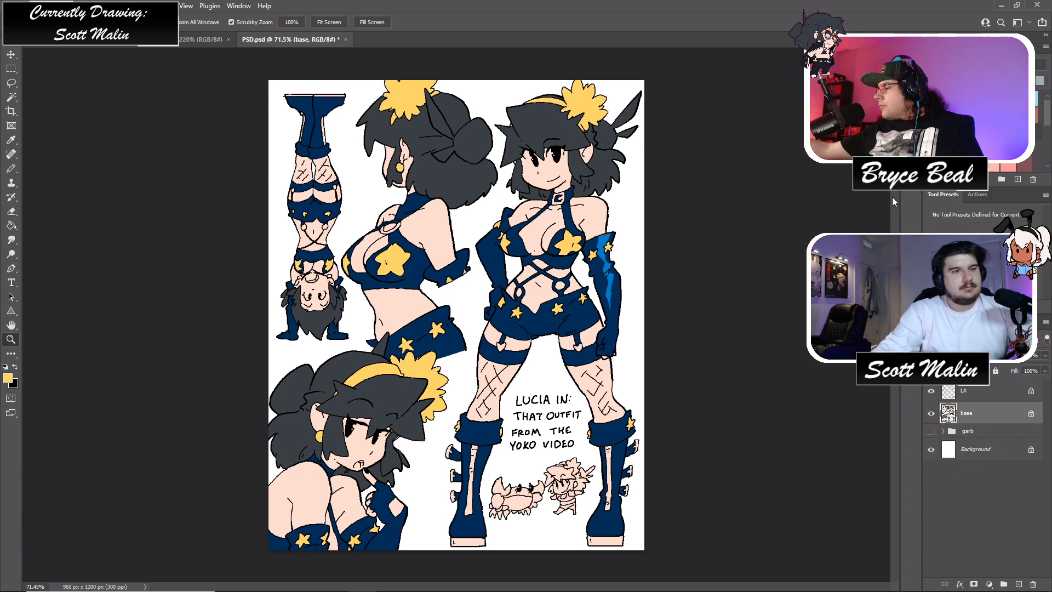
- Switch to the bathtub illustration document and examine its colors
{"action": "scroll", "coordinate": [889, 186], "scroll_direction": "up", "scroll_amount": 1}
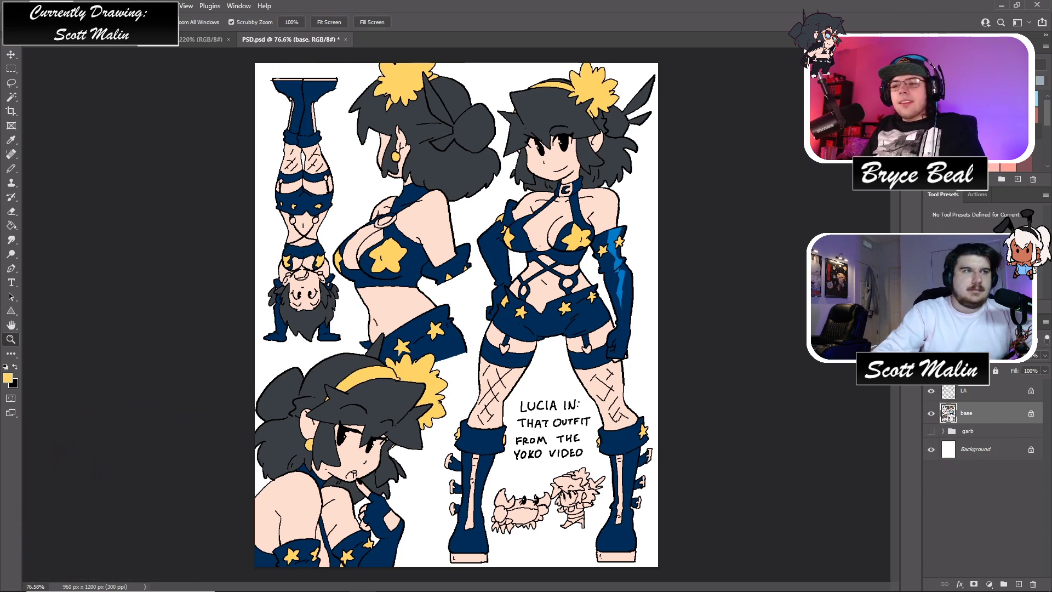
{"action": "left_click", "coordinate": [92, 44]}
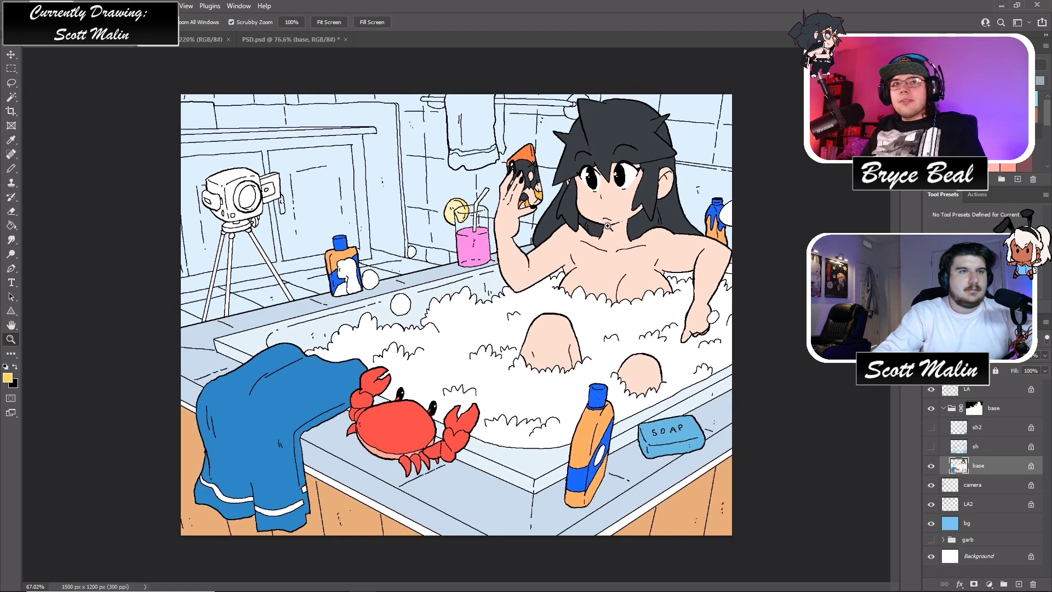
{"action": "left_click_drag", "start_coordinate": [606, 224], "coordinate": [612, 228]}
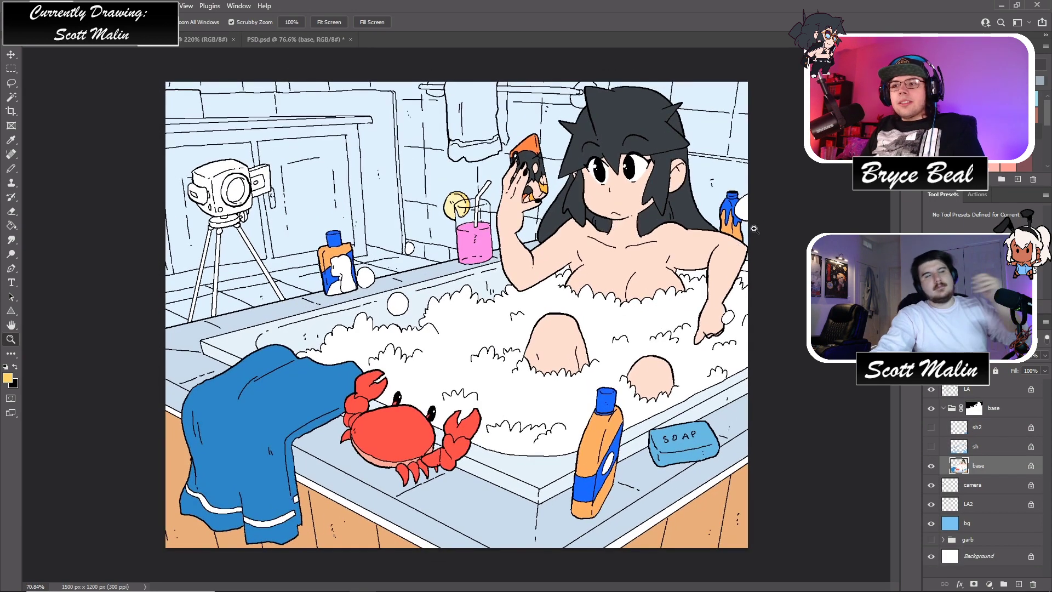